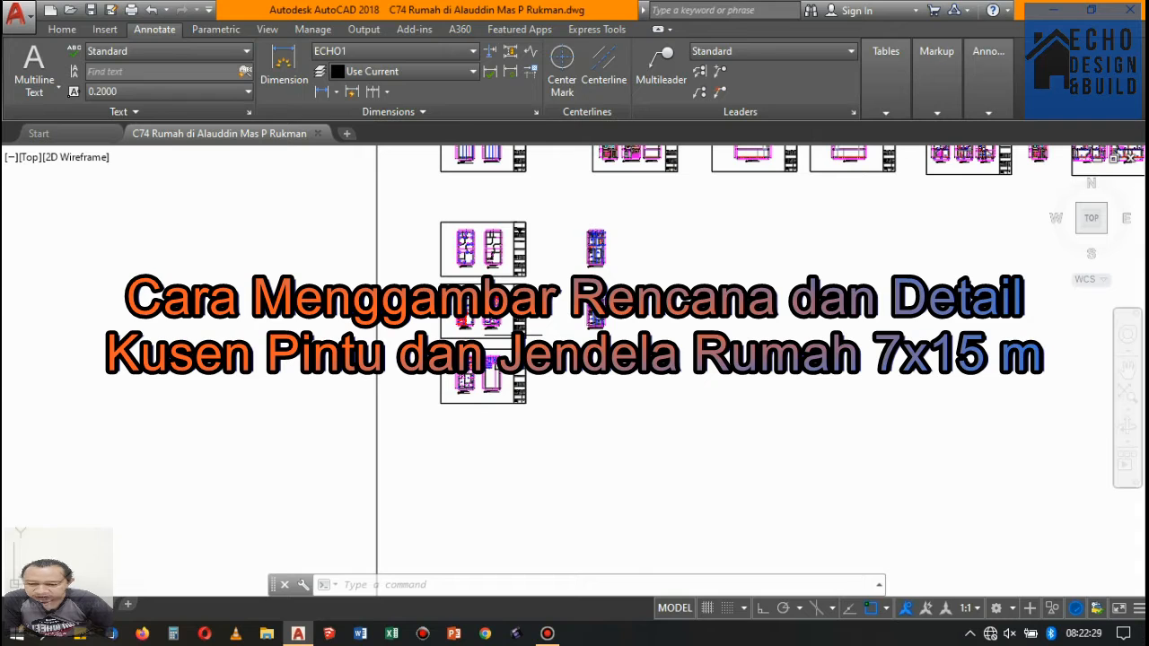
- Examine the sheet with the third-floor beam and column plan and the rooftop roof plan
scroll(469, 381, up, 2)
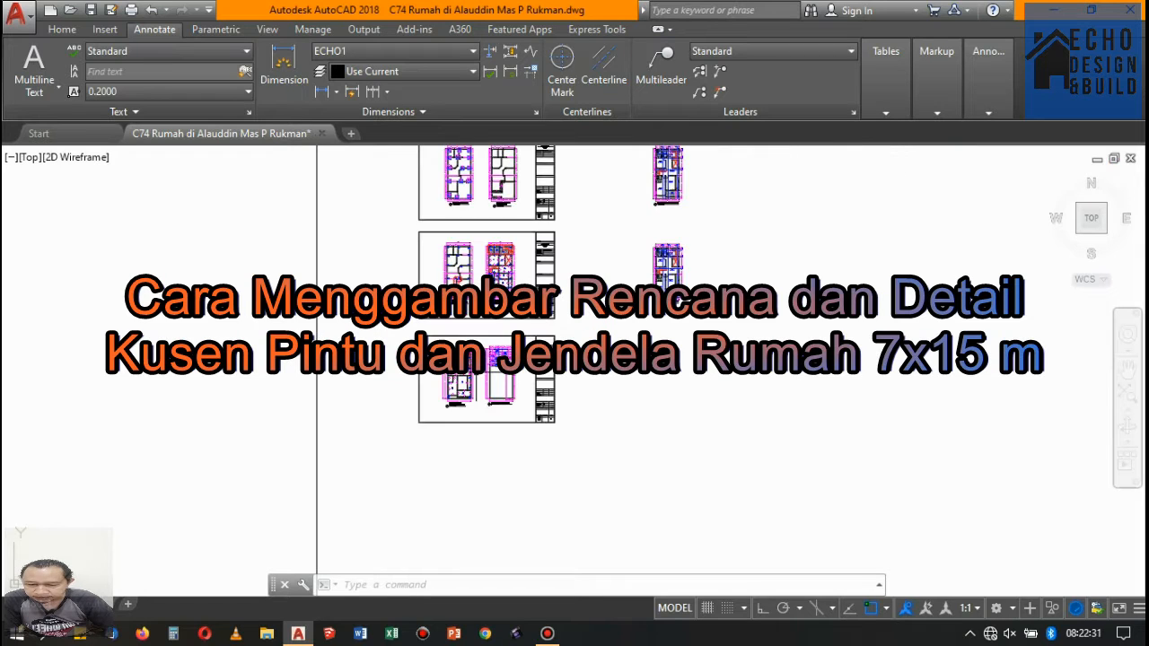
scroll(471, 380, up, 2)
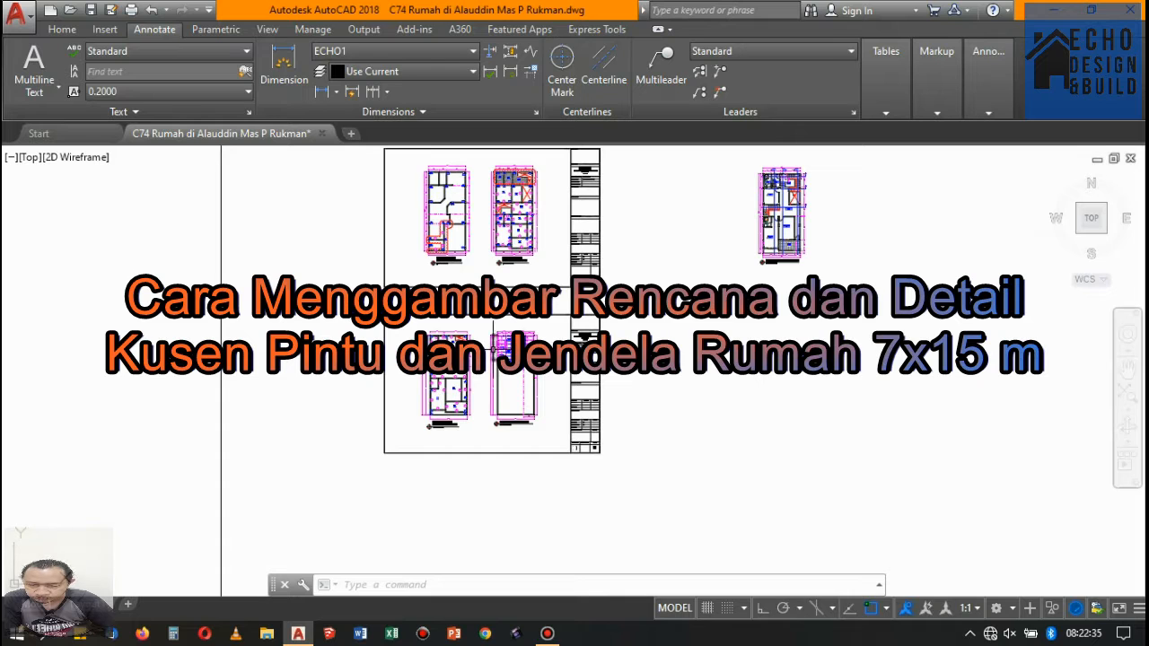
scroll(494, 350, up, 4)
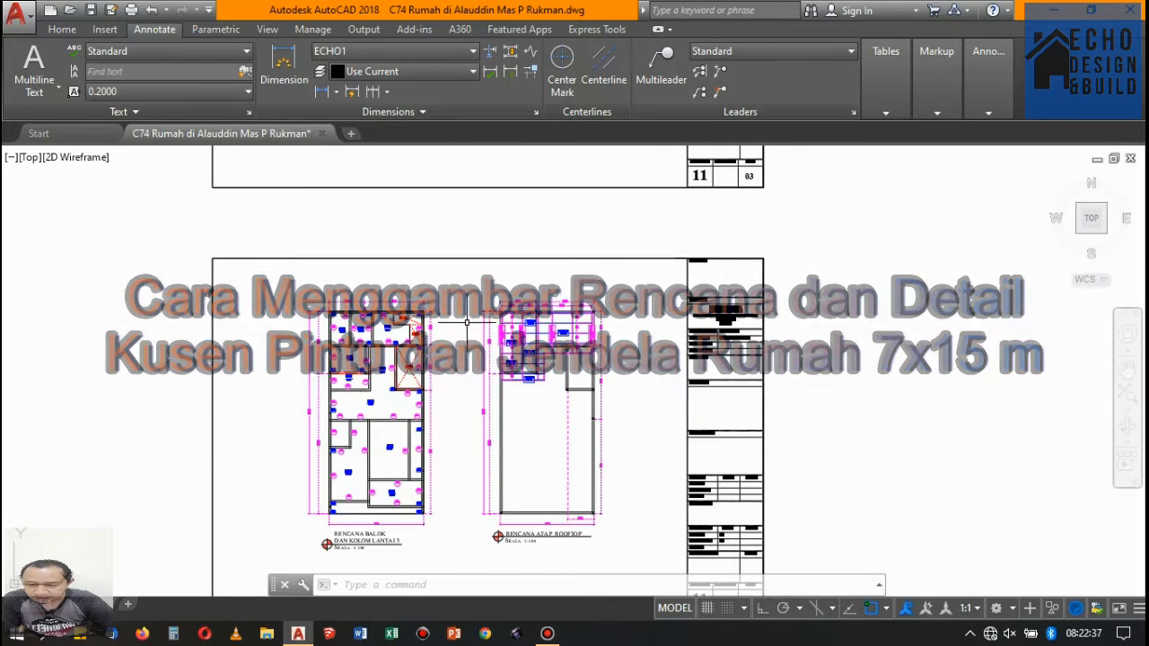
scroll(449, 274, down, 2)
scroll(460, 323, up, 4)
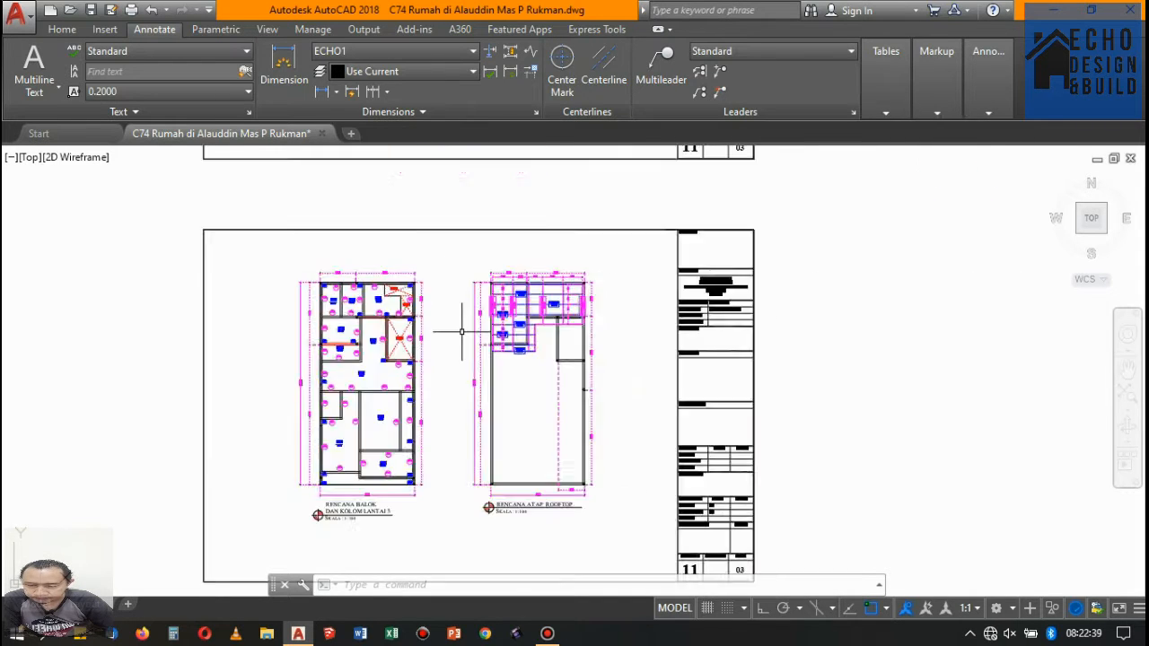
scroll(456, 242, down, 4)
scroll(461, 256, up, 4)
scroll(526, 300, down, 4)
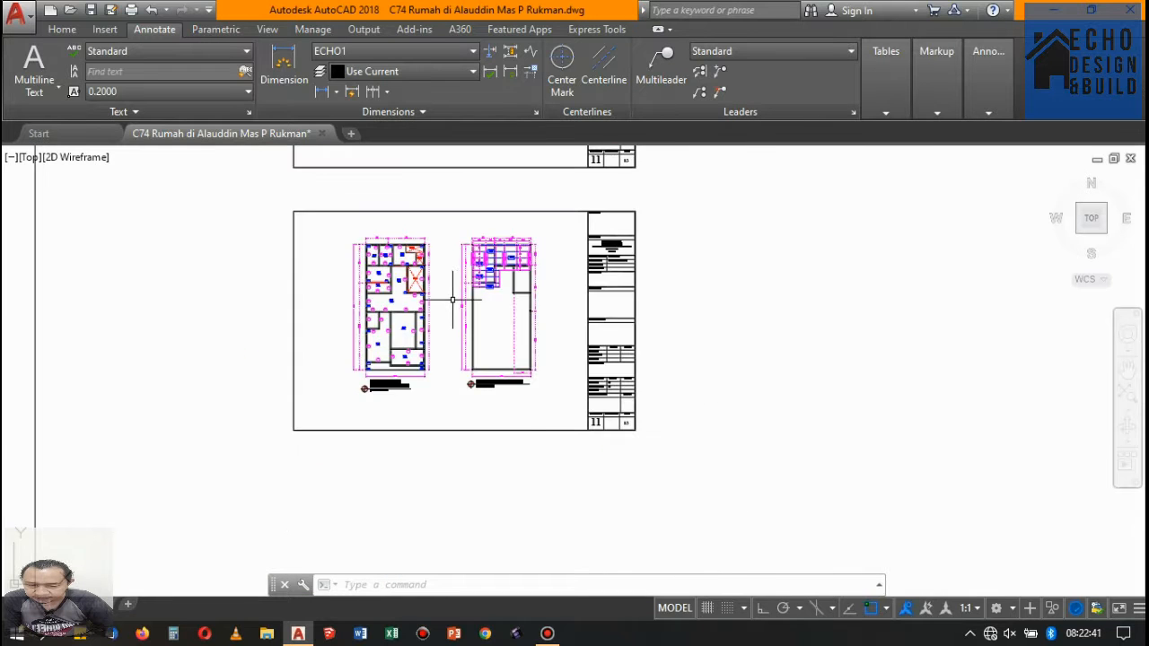
scroll(449, 302, up, 2)
scroll(449, 302, down, 3)
scroll(460, 279, up, 3)
scroll(441, 261, up, 2)
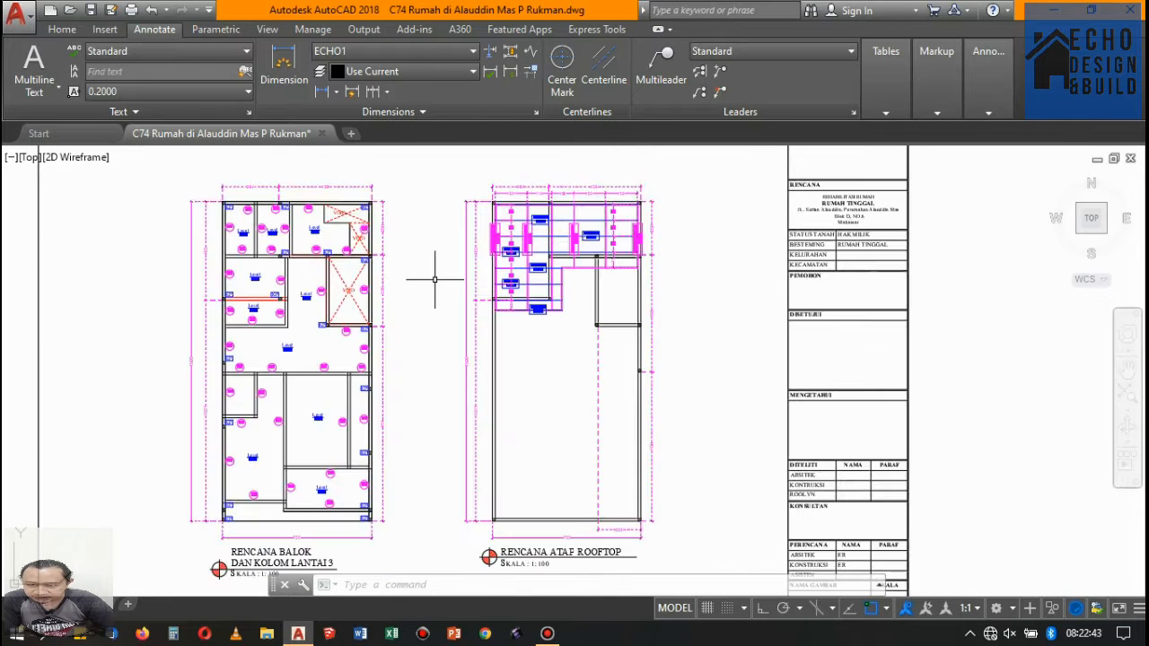
scroll(386, 252, down, 6)
scroll(508, 192, up, 3)
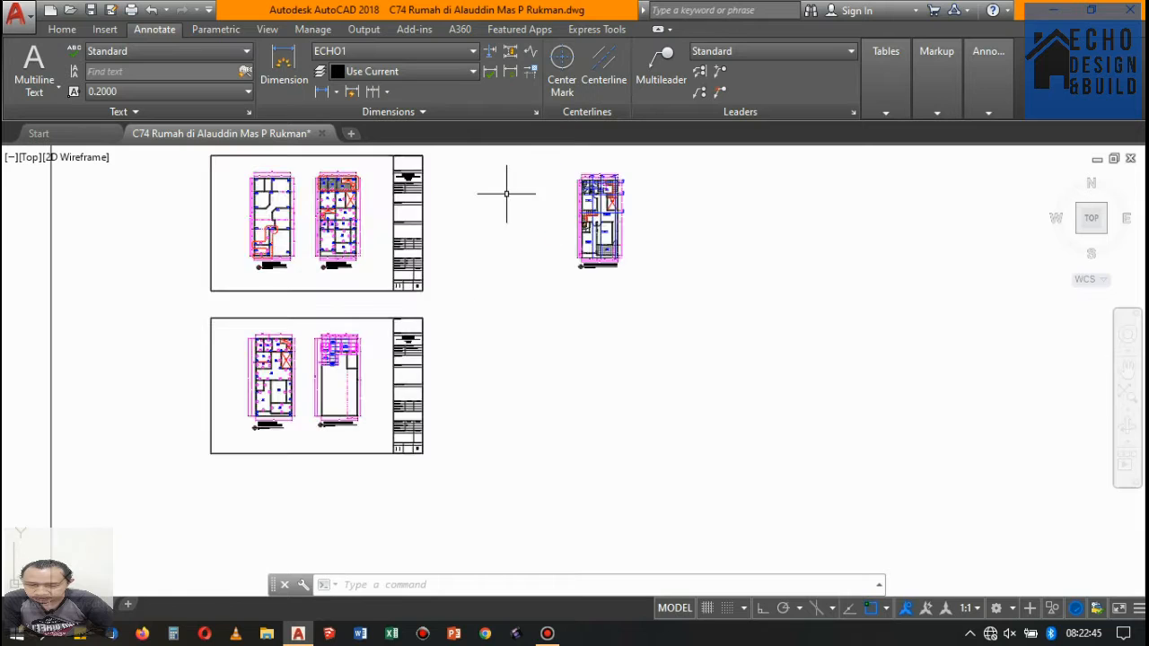
scroll(512, 225, down, 4)
scroll(506, 237, up, 6)
scroll(506, 236, down, 4)
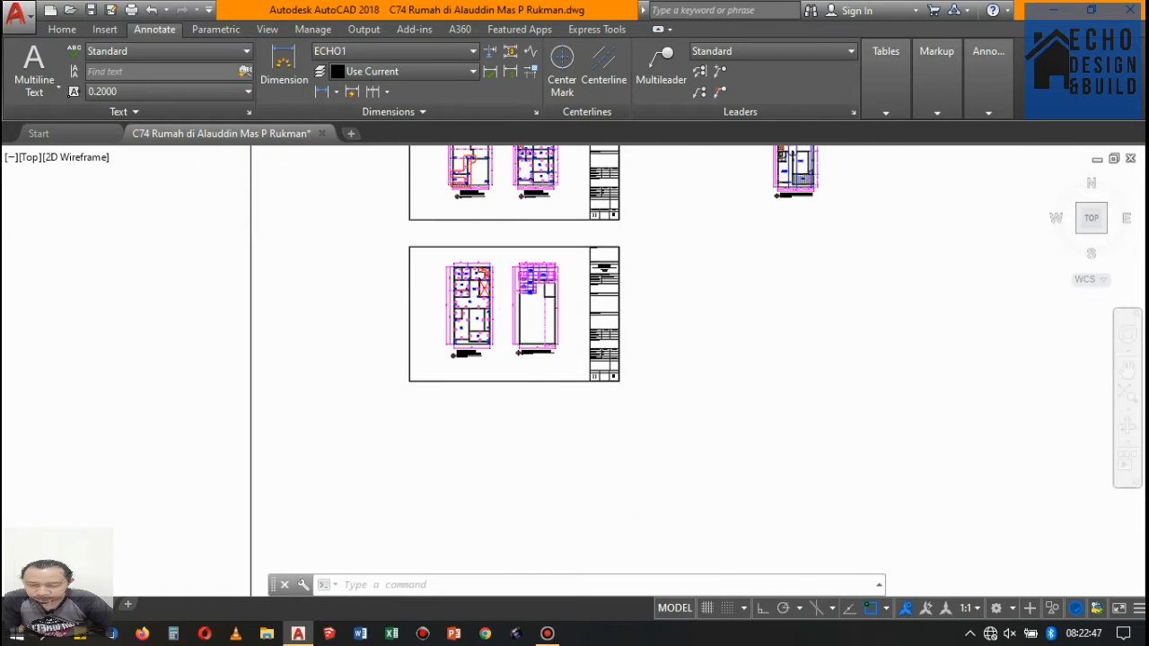
scroll(506, 237, up, 5)
scroll(506, 237, down, 3)
scroll(489, 267, down, 2)
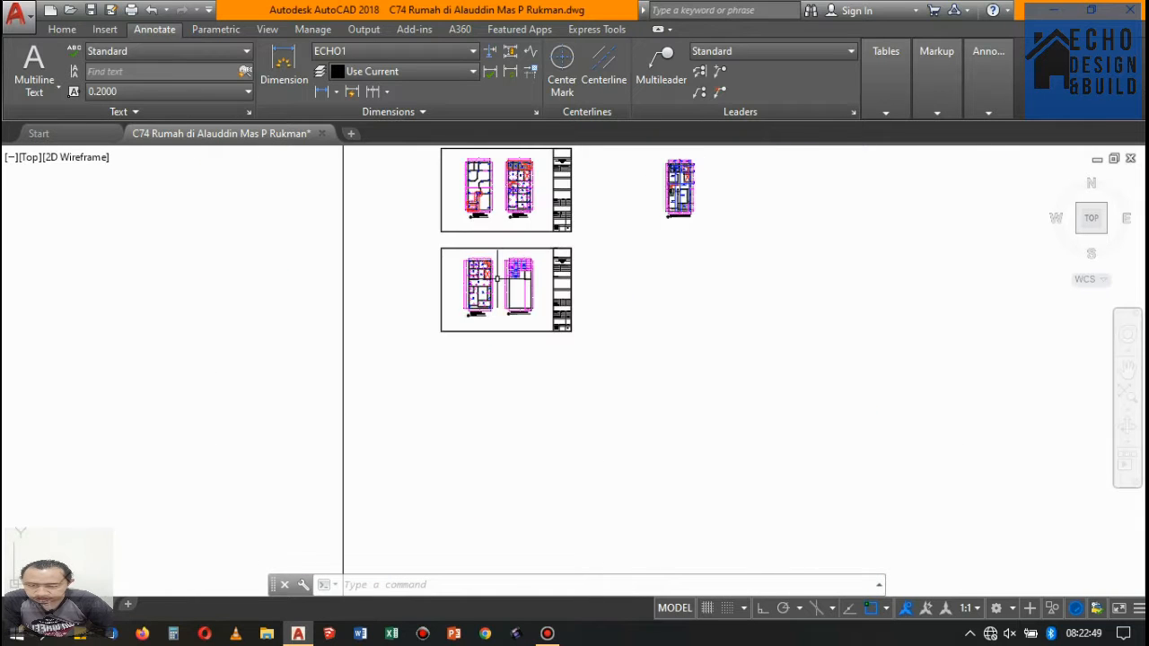
scroll(488, 268, up, 5)
scroll(488, 268, down, 3)
scroll(461, 192, up, 3)
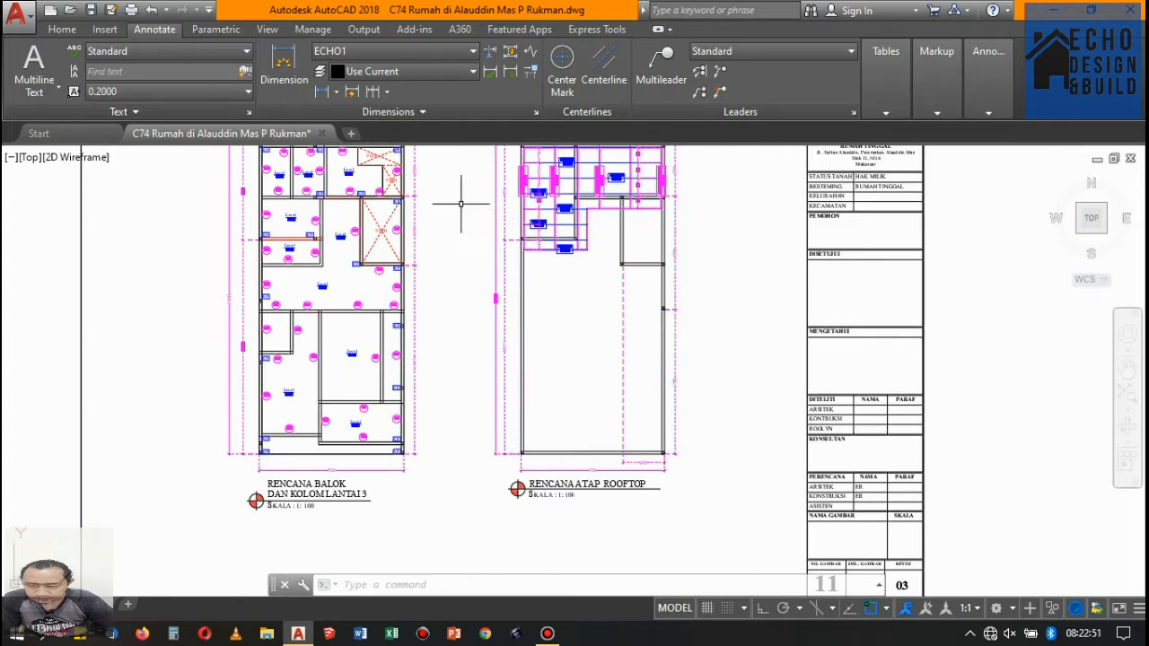
scroll(503, 189, down, 2)
scroll(569, 185, up, 1)
scroll(436, 235, down, 5)
scroll(435, 235, up, 4)
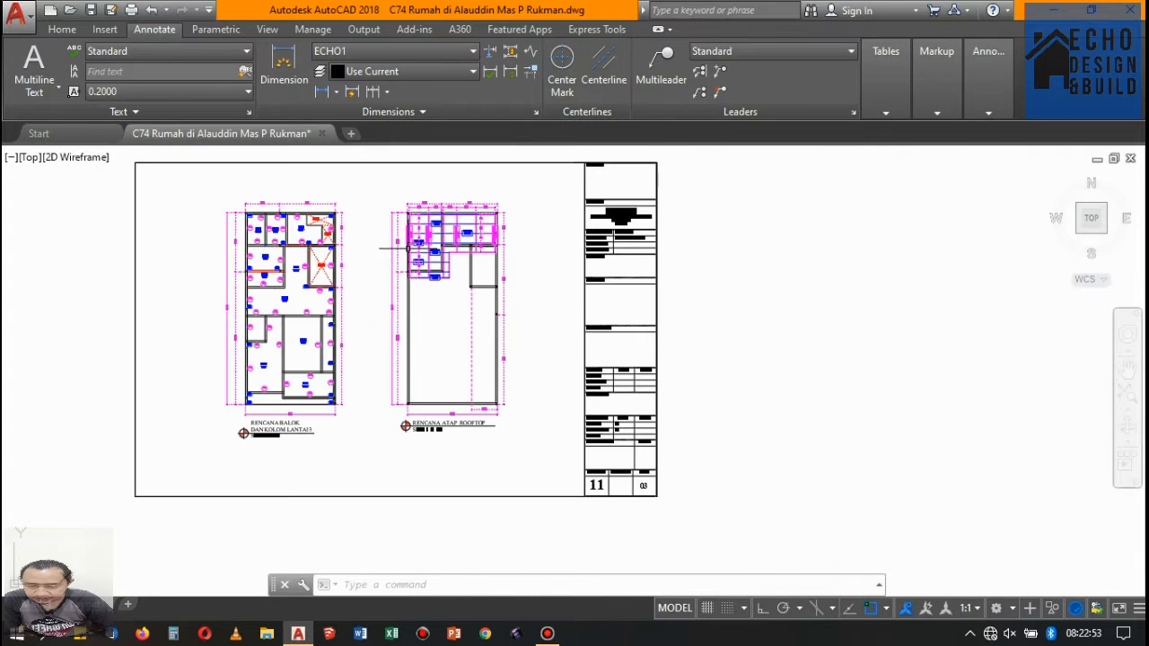
scroll(387, 198, up, 2)
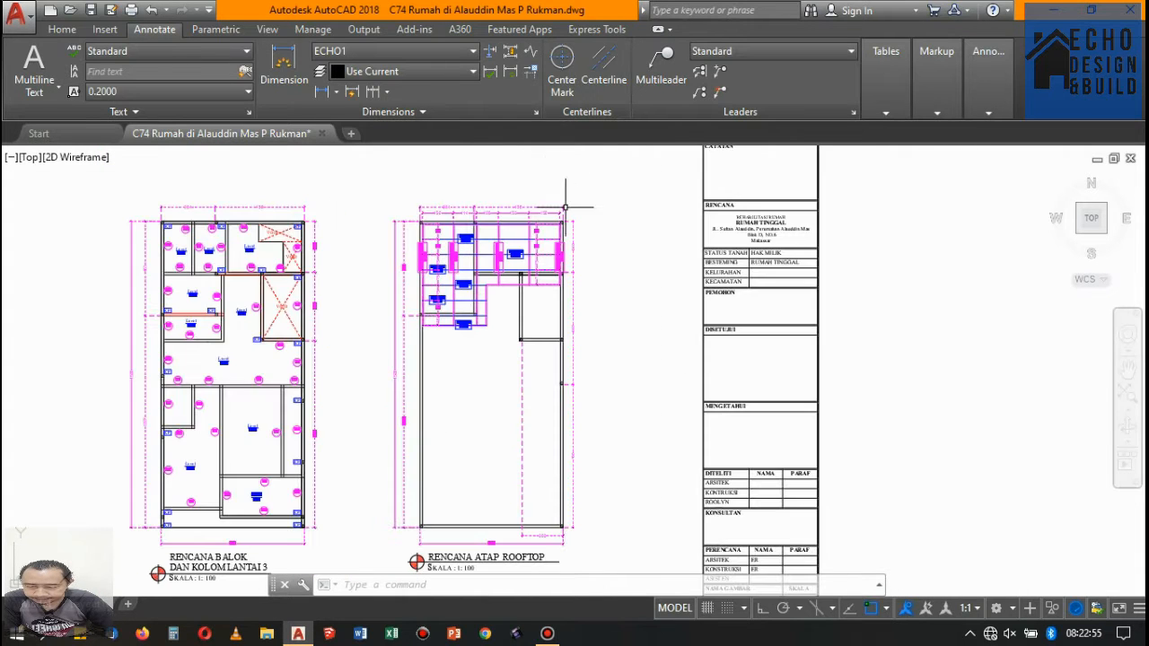
scroll(513, 319, up, 3)
scroll(481, 240, down, 3)
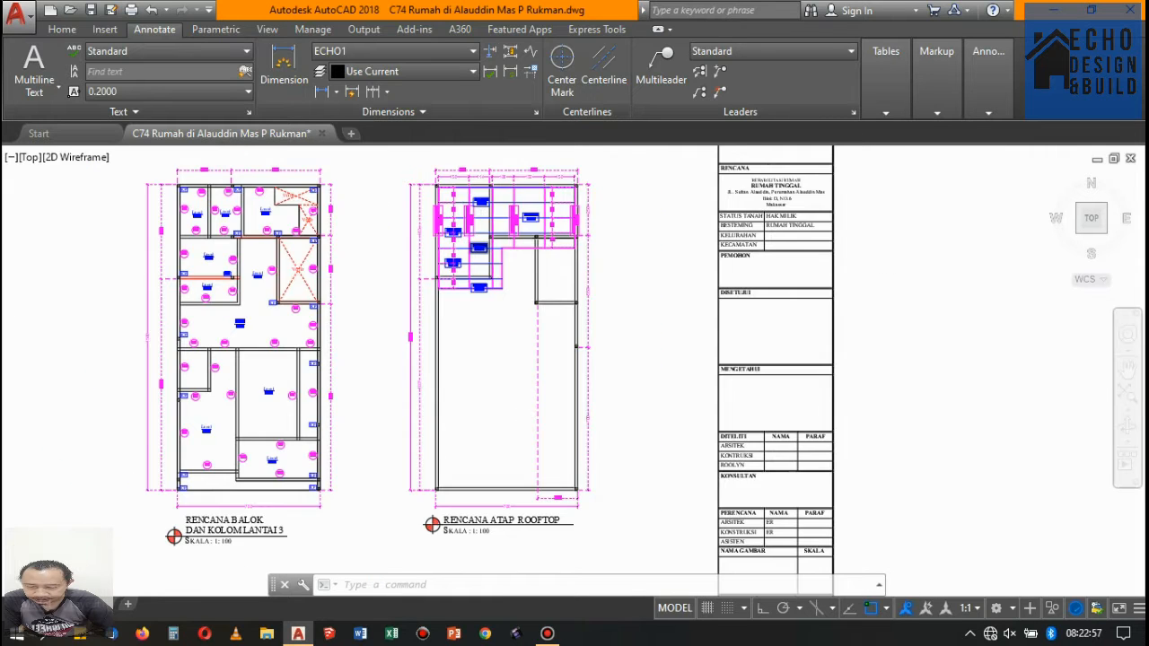
scroll(462, 191, up, 4)
scroll(449, 233, down, 7)
scroll(446, 240, up, 3)
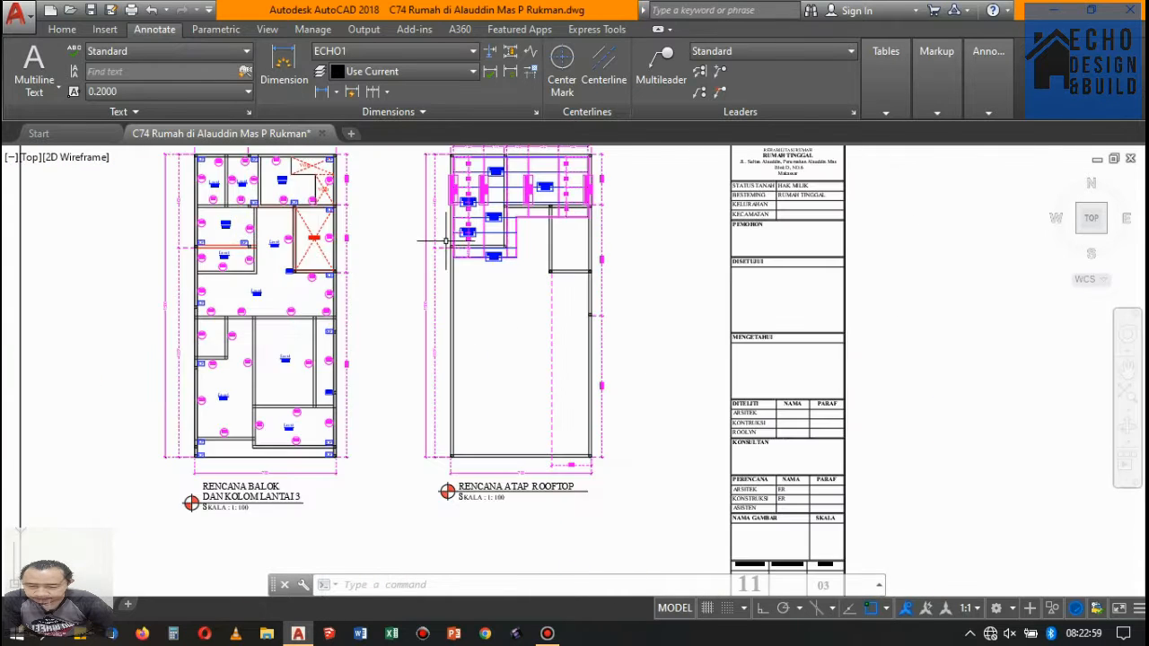
scroll(520, 251, down, 6)
scroll(511, 257, up, 3)
- Look over the sheet layout and the existing floor plans of levels 1 and 2 on sheet 01
scroll(523, 197, down, 4)
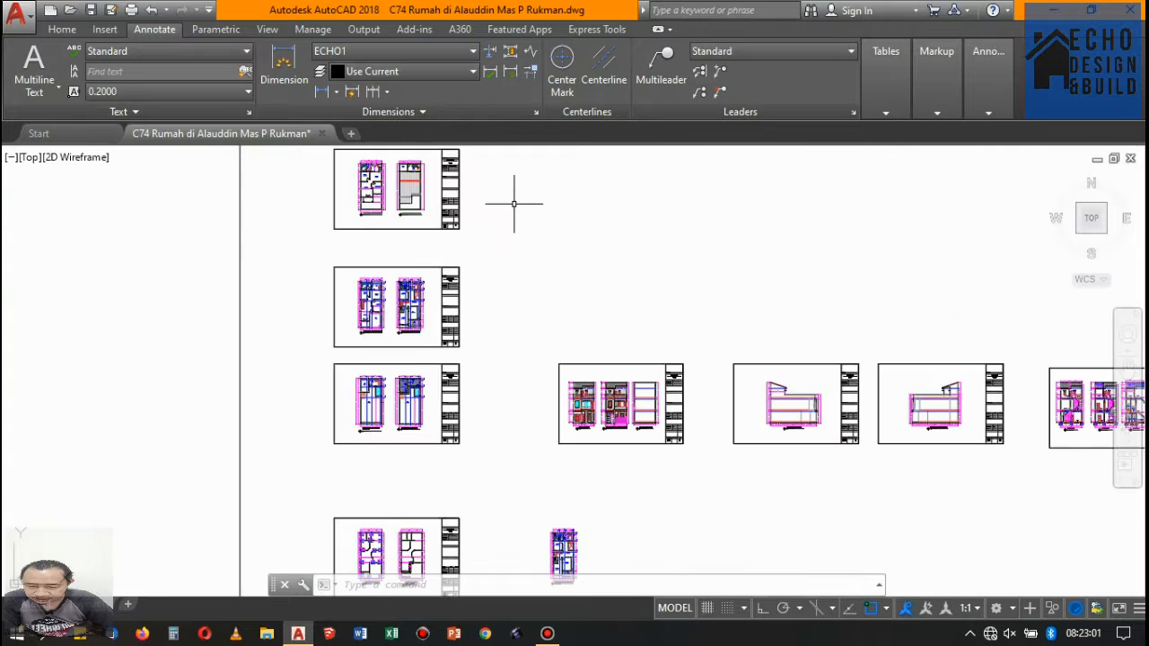
scroll(514, 204, down, 4)
scroll(538, 224, up, 5)
scroll(543, 238, down, 5)
scroll(556, 220, up, 4)
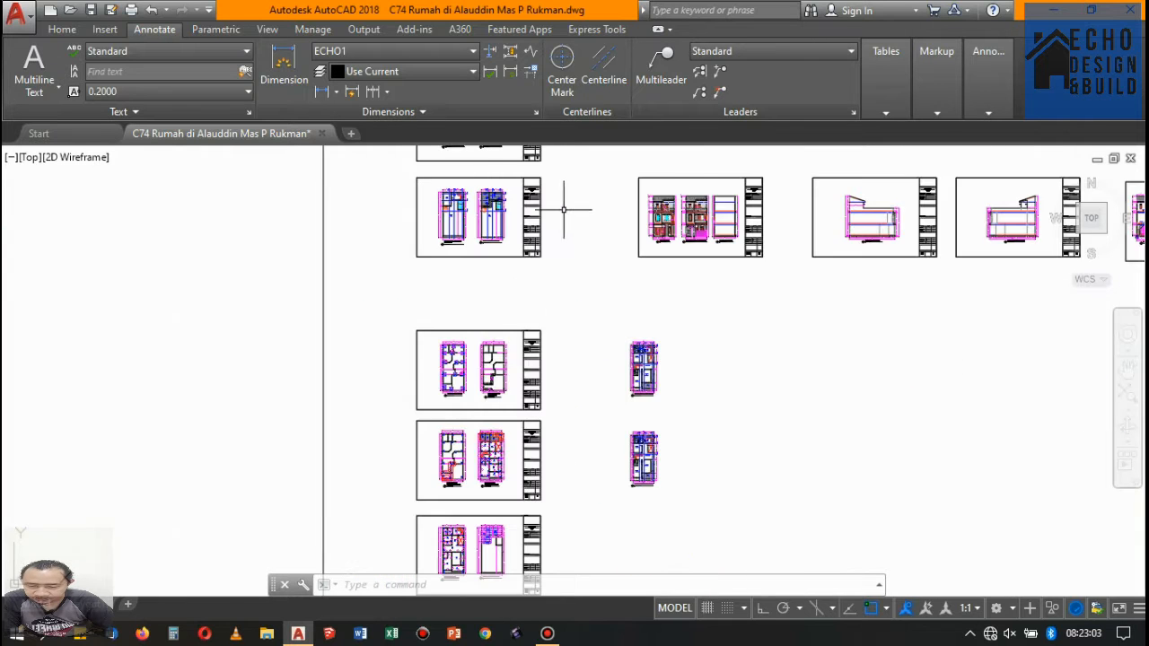
scroll(565, 211, down, 8)
scroll(539, 215, up, 14)
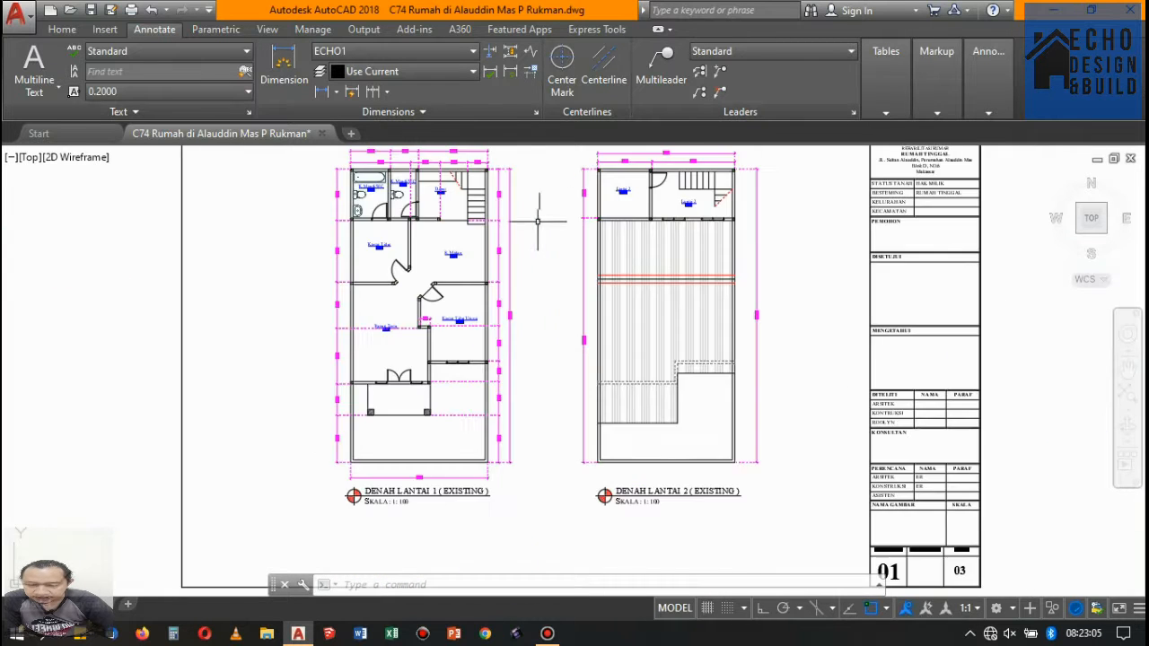
scroll(539, 220, down, 6)
scroll(502, 319, up, 5)
- Inspect the planned floor plans on sheets 02 and 03, including the door and window openings beside the Lantai 3 stair
scroll(503, 319, down, 5)
scroll(514, 319, up, 4)
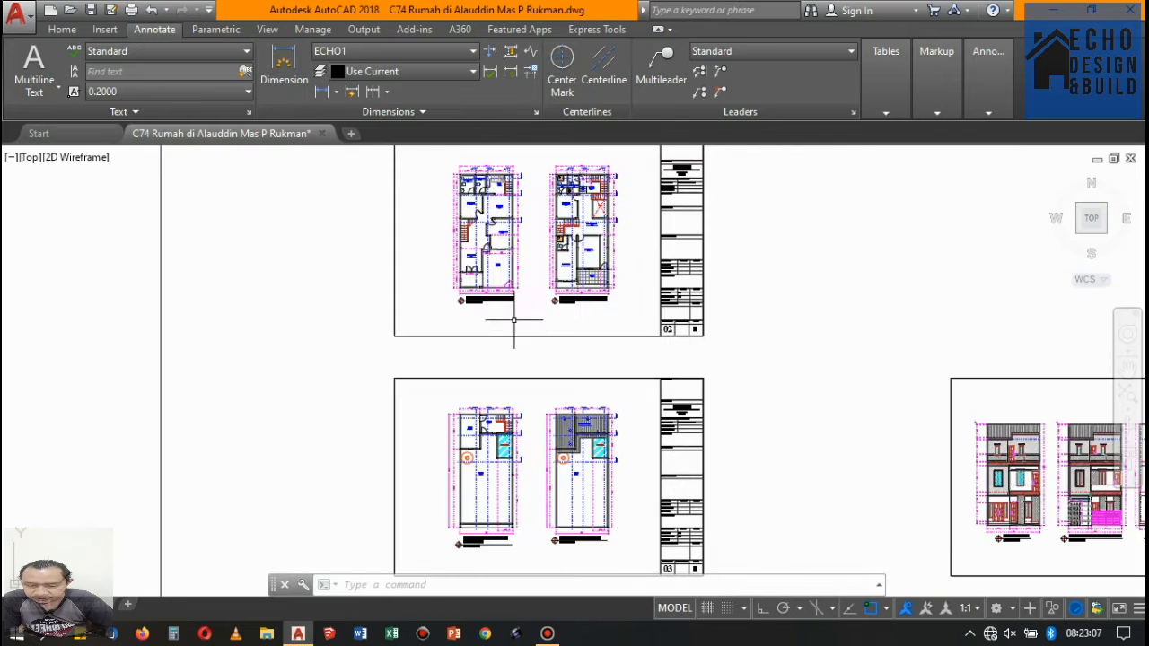
scroll(514, 319, up, 5)
scroll(511, 296, down, 7)
scroll(507, 269, up, 6)
scroll(506, 244, down, 4)
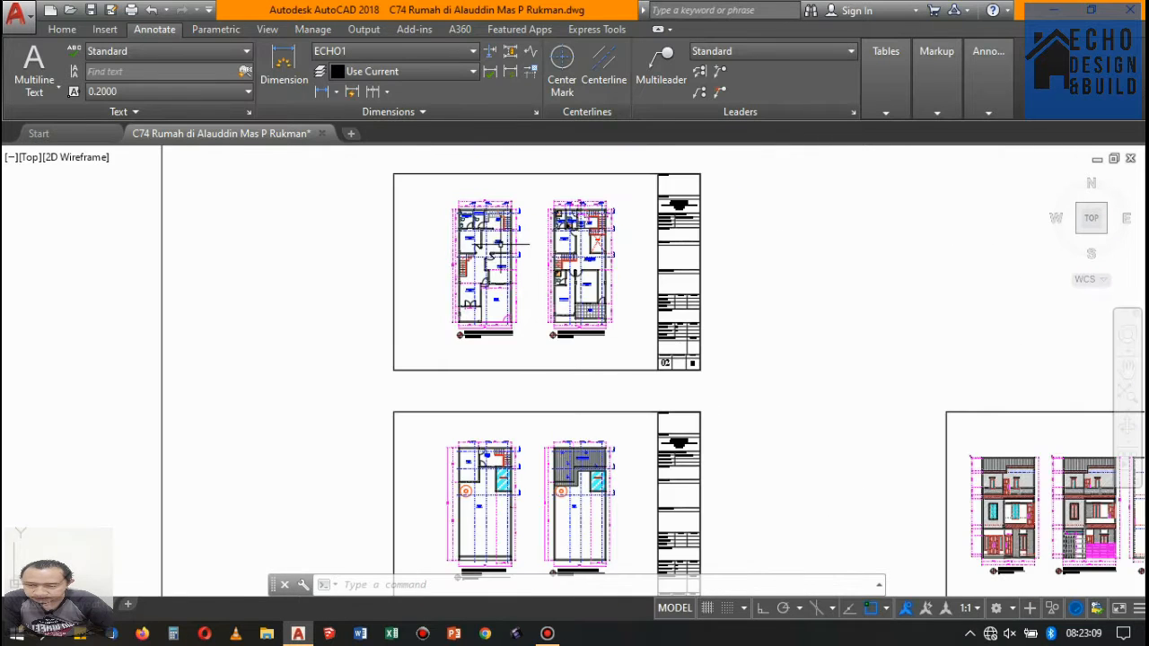
scroll(505, 244, up, 3)
scroll(503, 268, down, 3)
scroll(466, 446, up, 7)
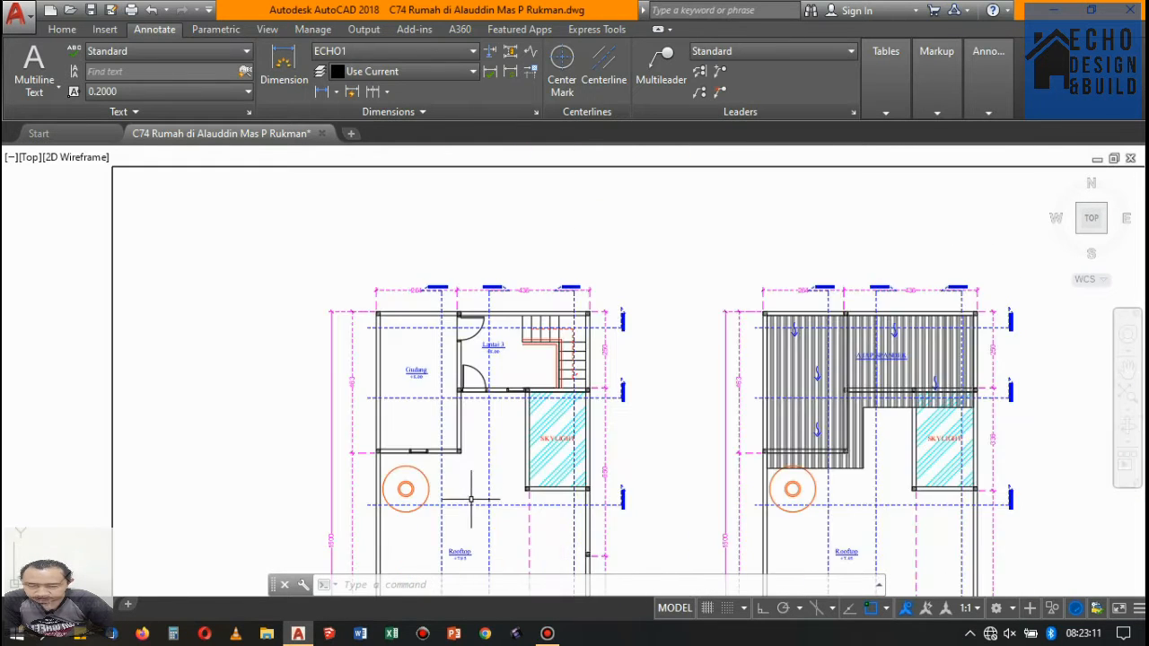
scroll(468, 368, down, 2)
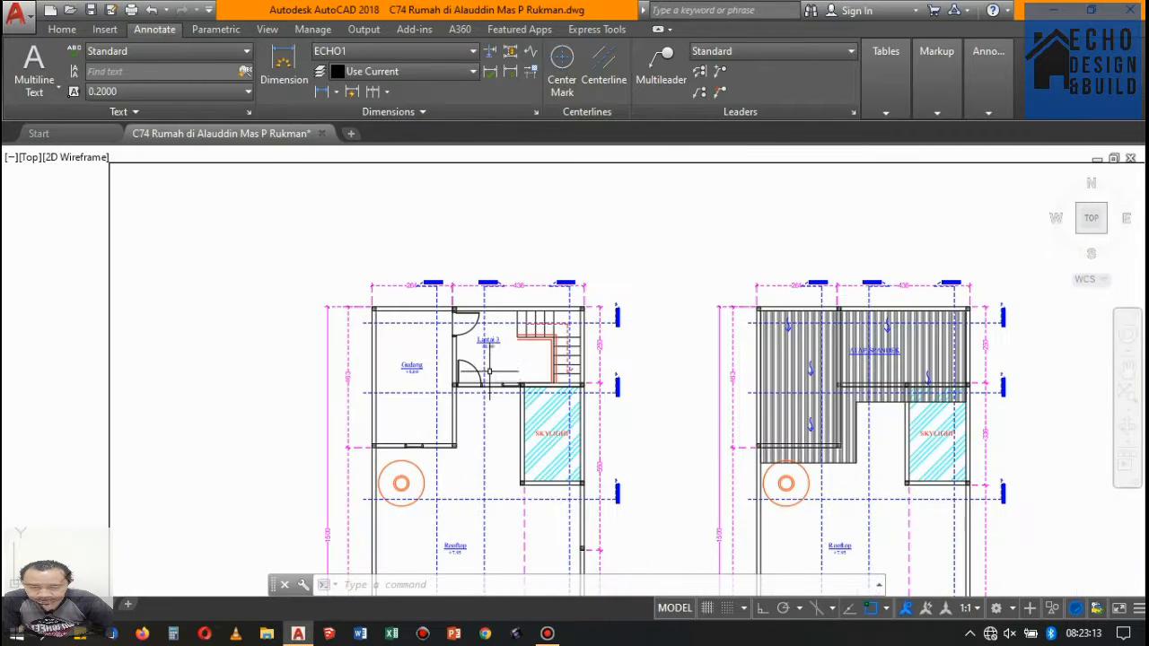
scroll(490, 377, up, 4)
scroll(562, 384, up, 4)
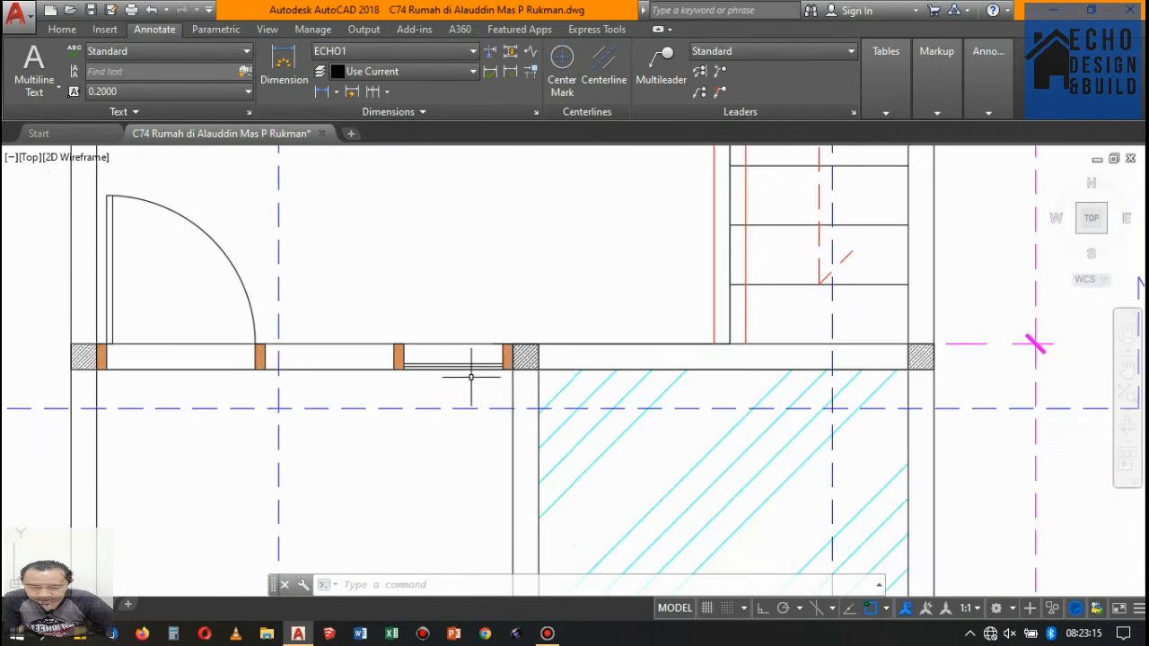
scroll(464, 374, down, 12)
scroll(494, 383, up, 2)
scroll(503, 370, down, 6)
scroll(506, 305, down, 3)
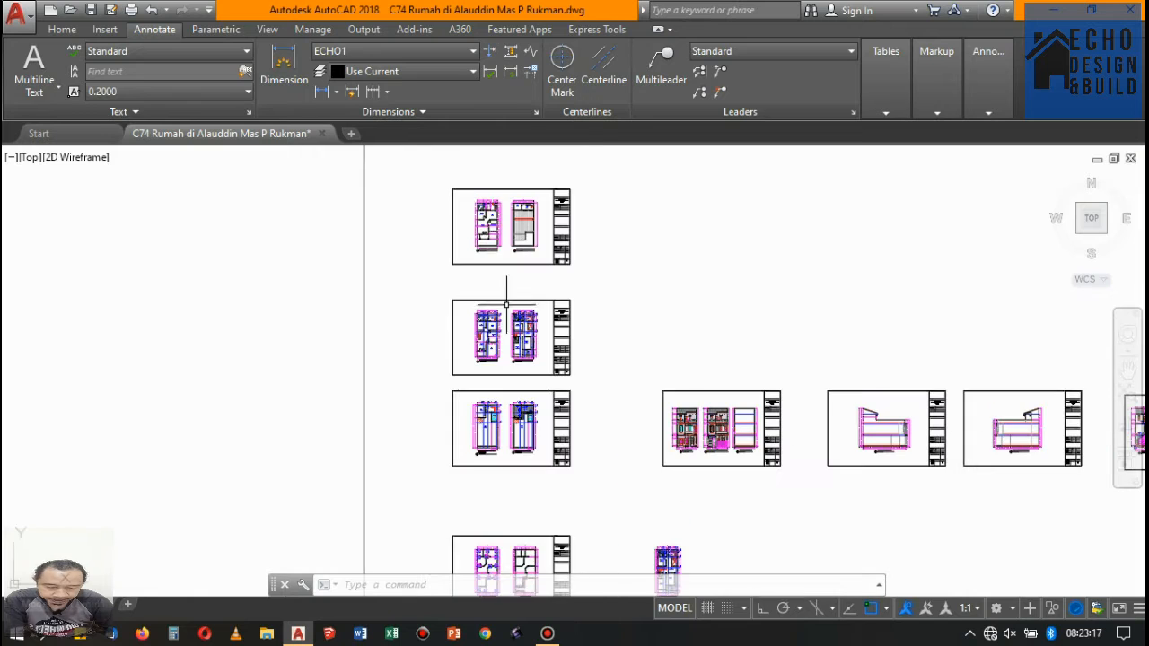
scroll(449, 300, up, 2)
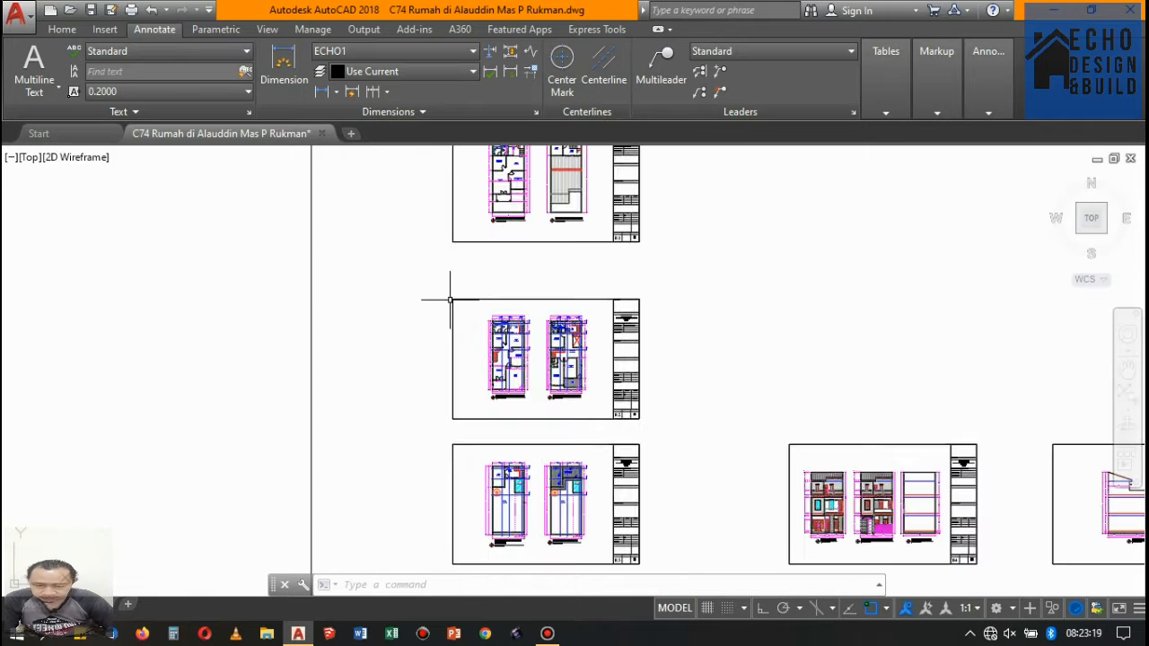
scroll(508, 293, up, 5)
scroll(520, 341, down, 5)
scroll(511, 306, up, 3)
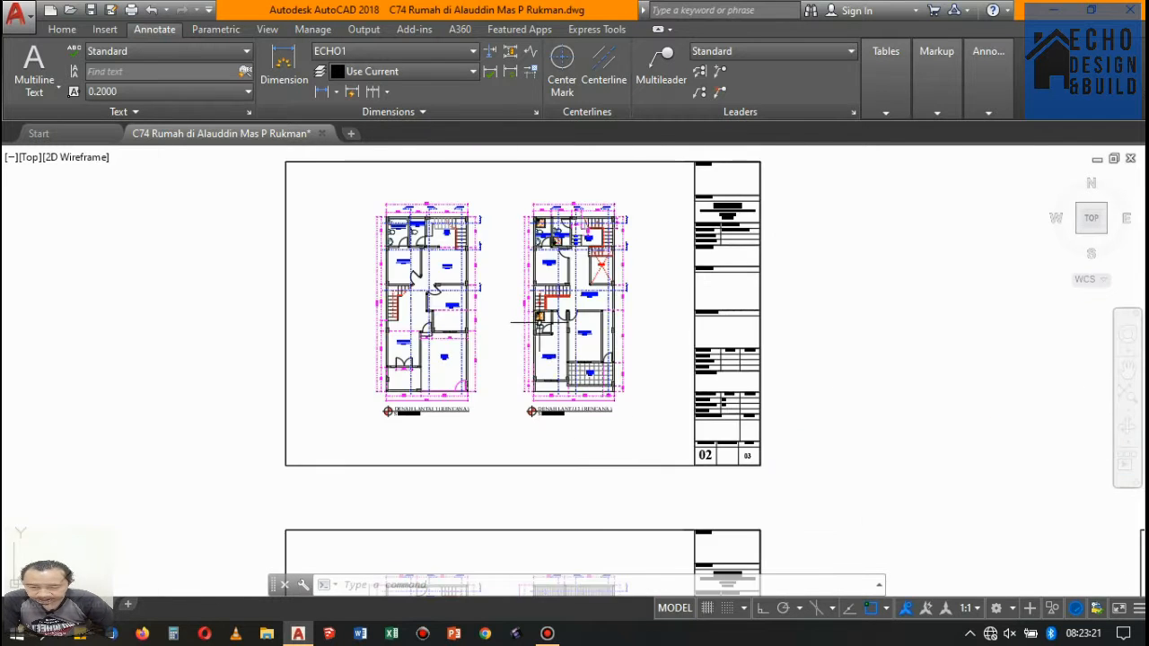
scroll(530, 305, down, 3)
scroll(556, 307, up, 3)
- Copy floor plan sheets 02 and 03 straight down with Ortho on, placing them below the third-floor beam and rooftop plan sheet
scroll(555, 308, down, 3)
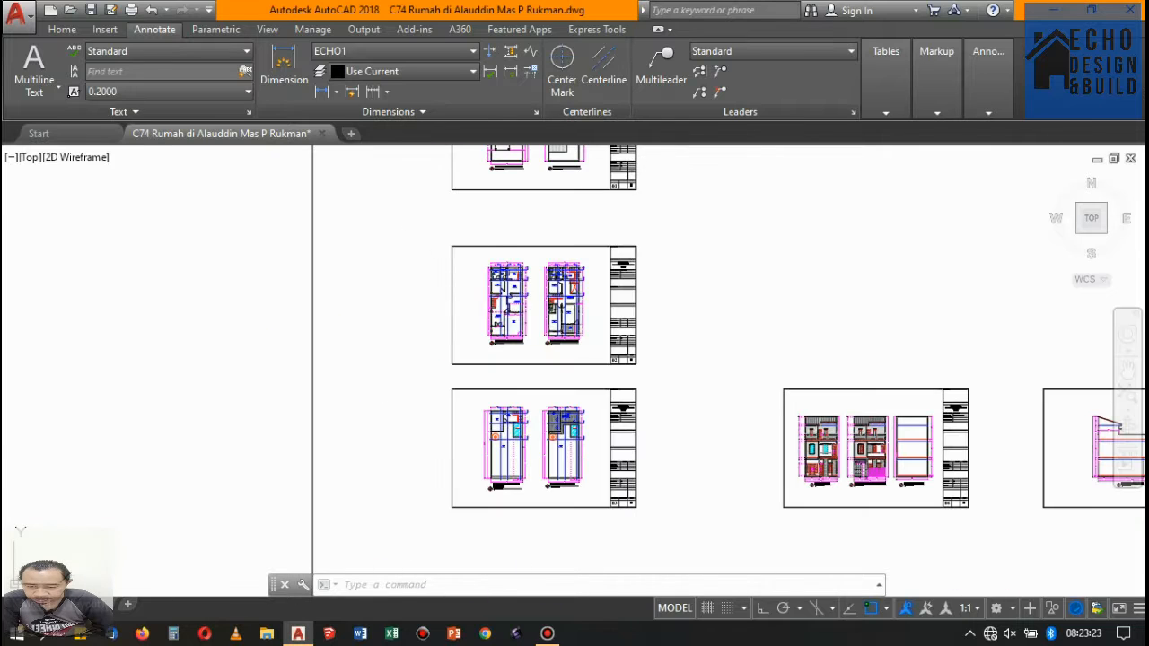
click(435, 227)
click(679, 530)
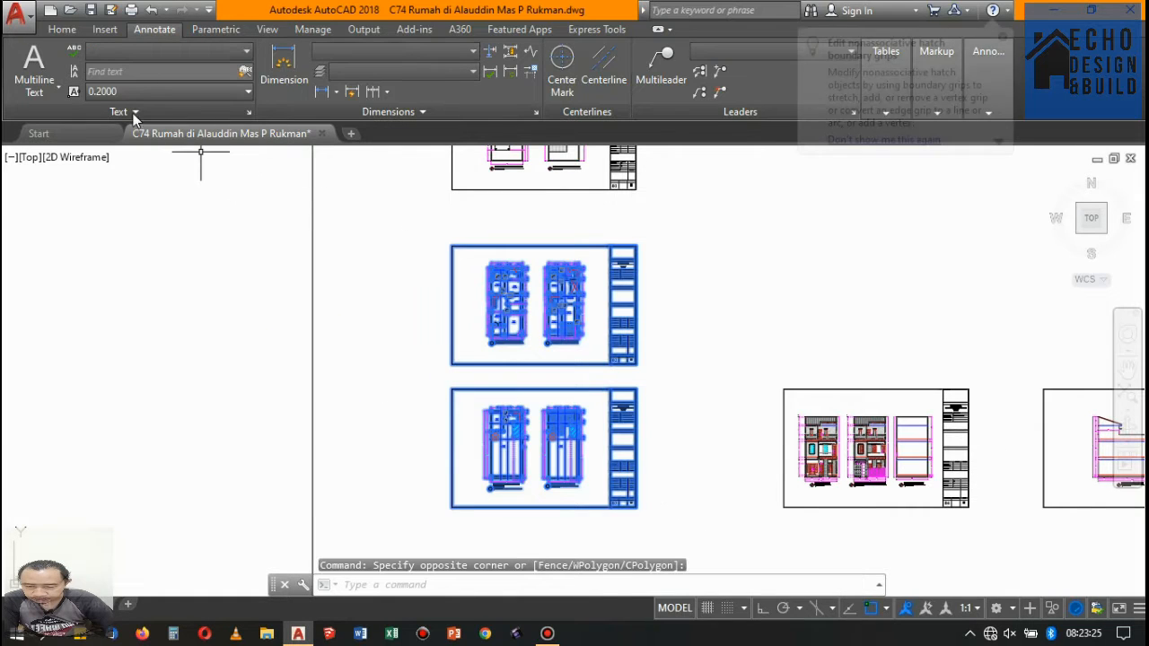
click(62, 30)
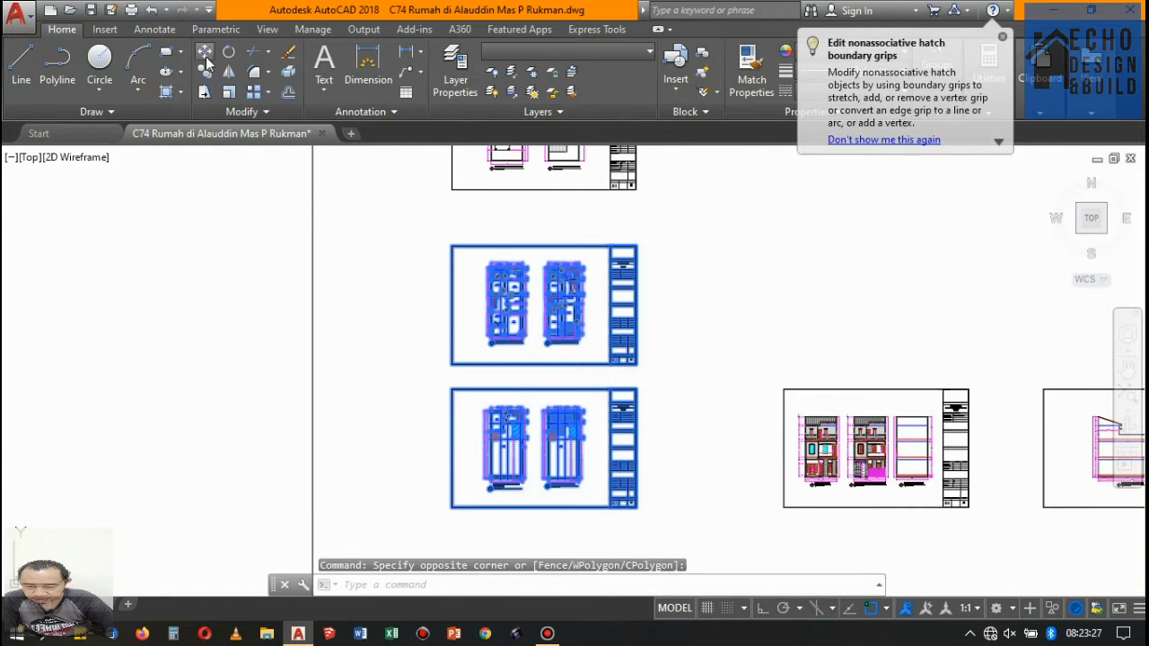
click(679, 288)
scroll(683, 269, down, 5)
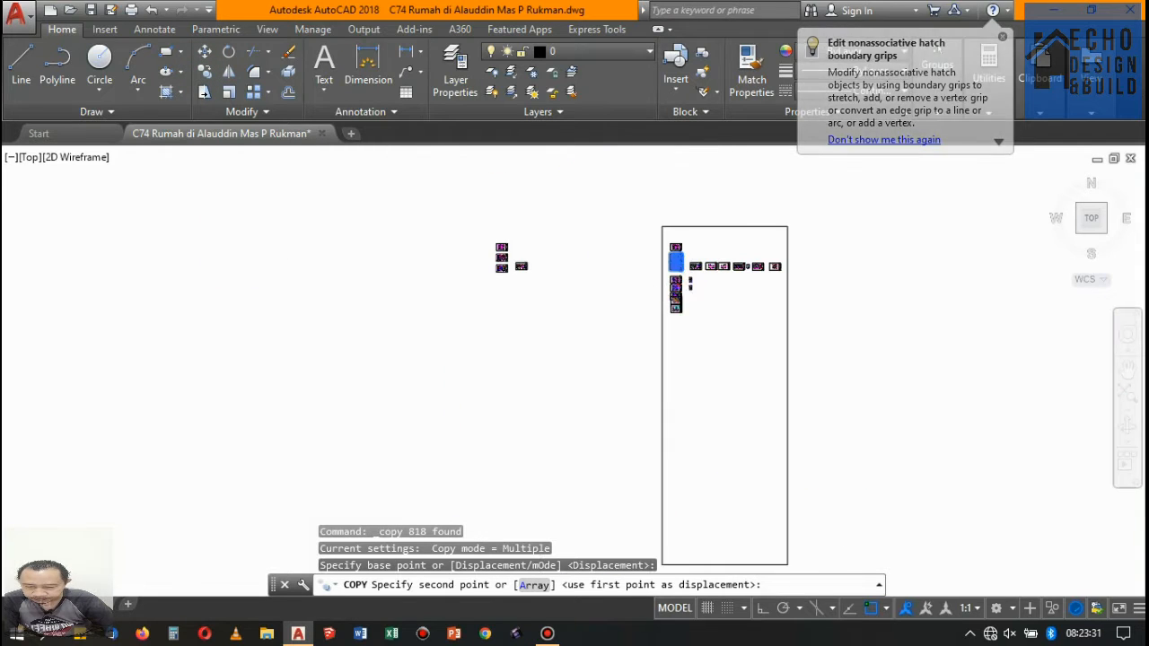
scroll(690, 308, up, 4)
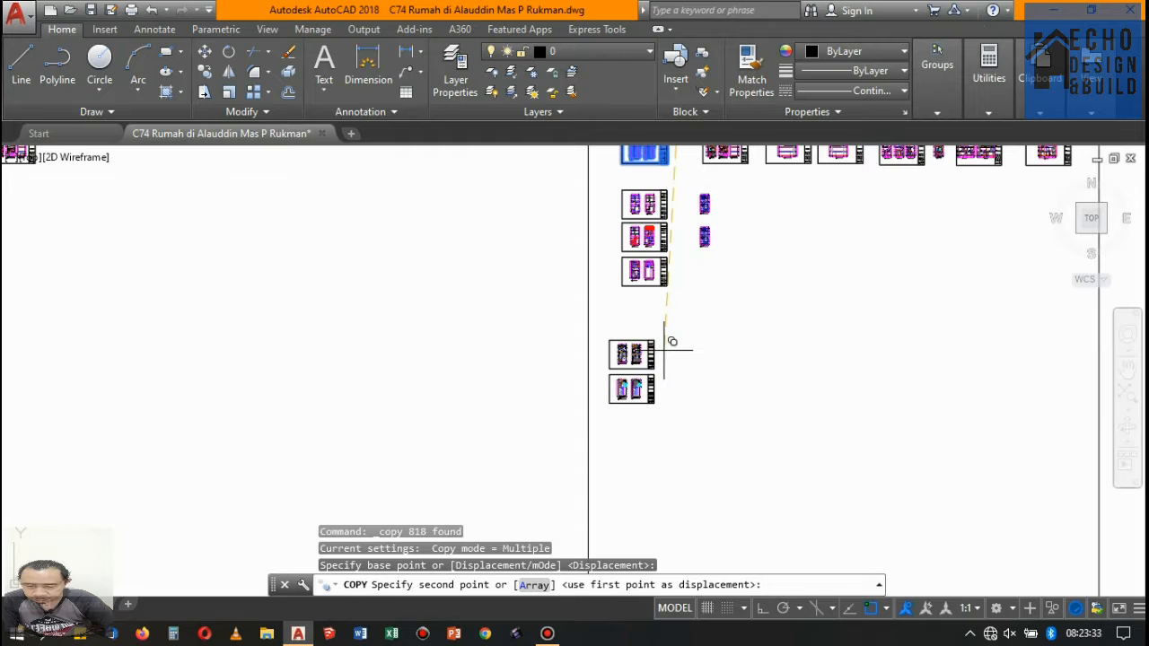
scroll(687, 308, up, 4)
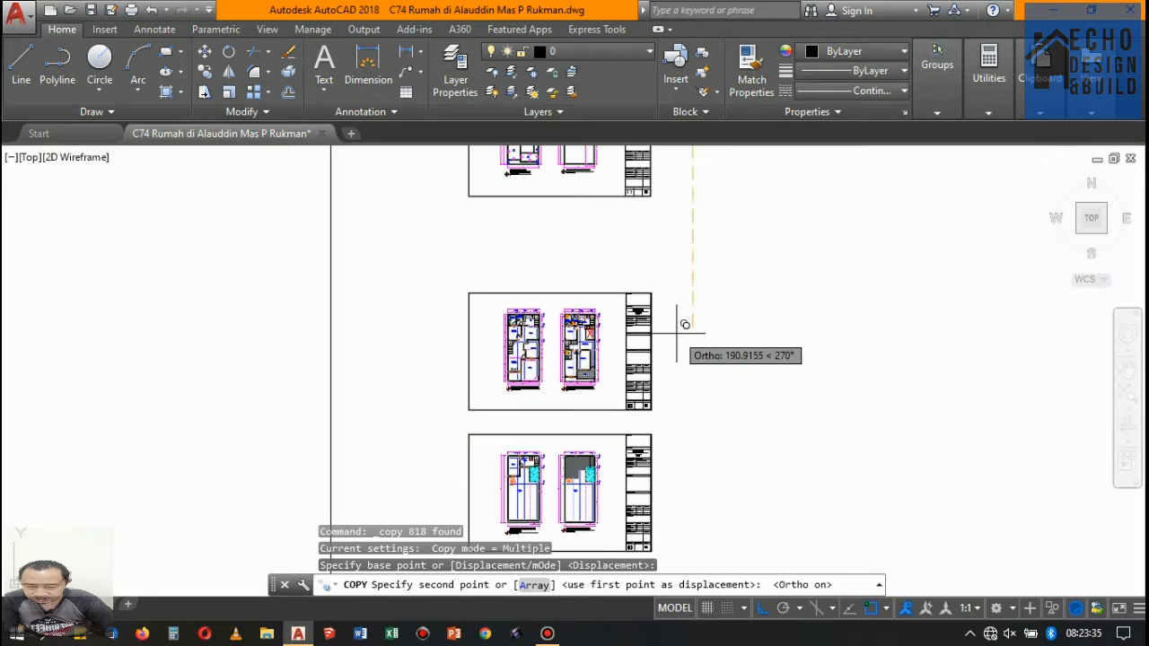
click(682, 323)
key(Escape)
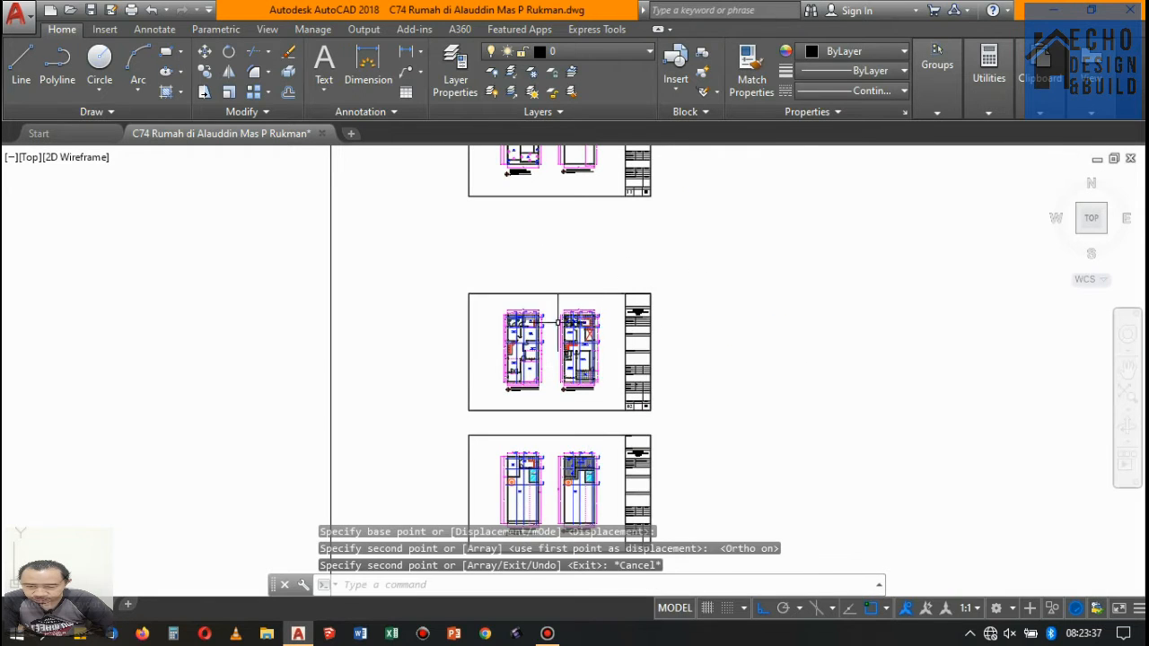
scroll(543, 285, up, 8)
scroll(543, 286, up, 4)
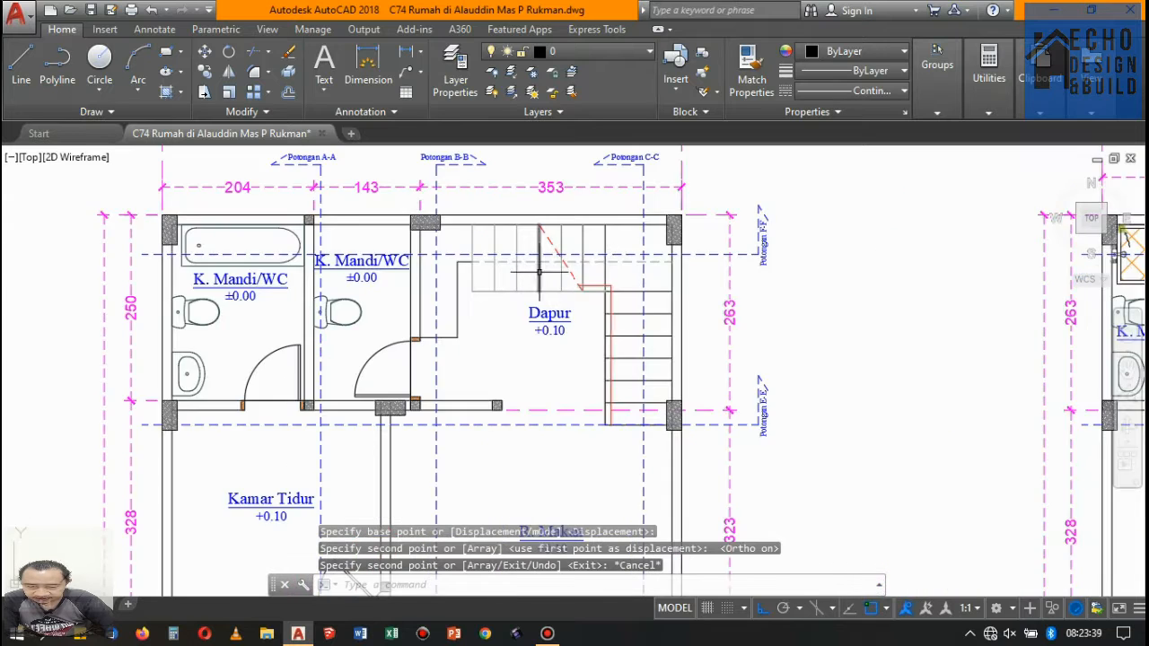
click(487, 367)
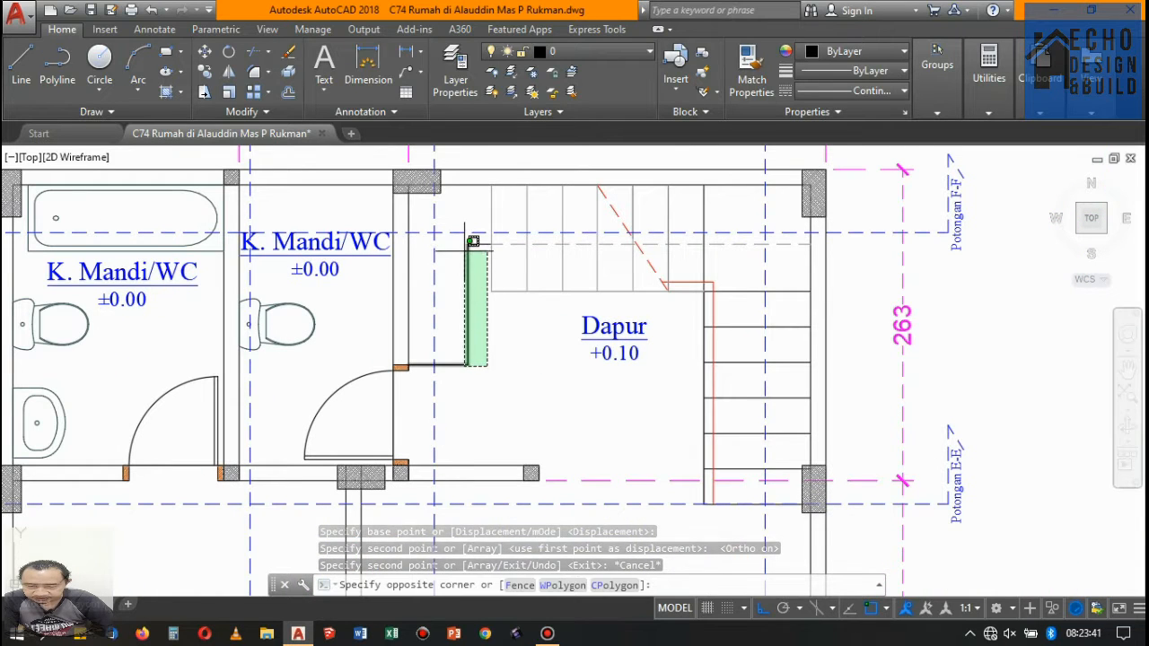
click(464, 254)
click(565, 312)
click(482, 287)
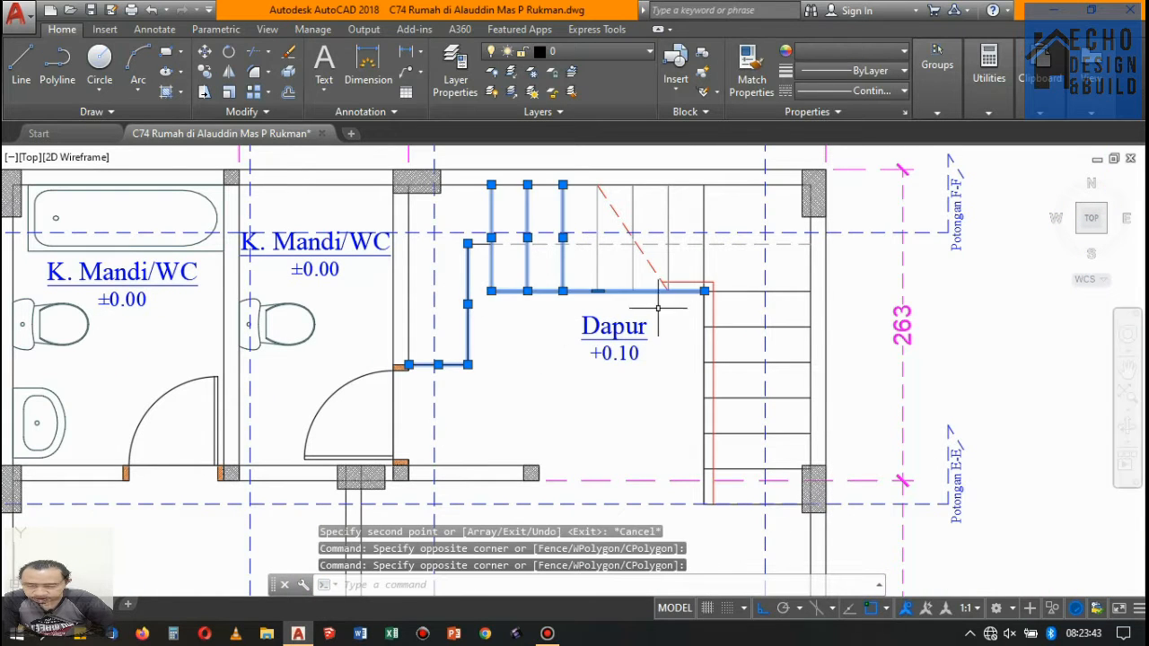
scroll(633, 300, up, 2)
scroll(469, 230, down, 3)
scroll(638, 259, up, 5)
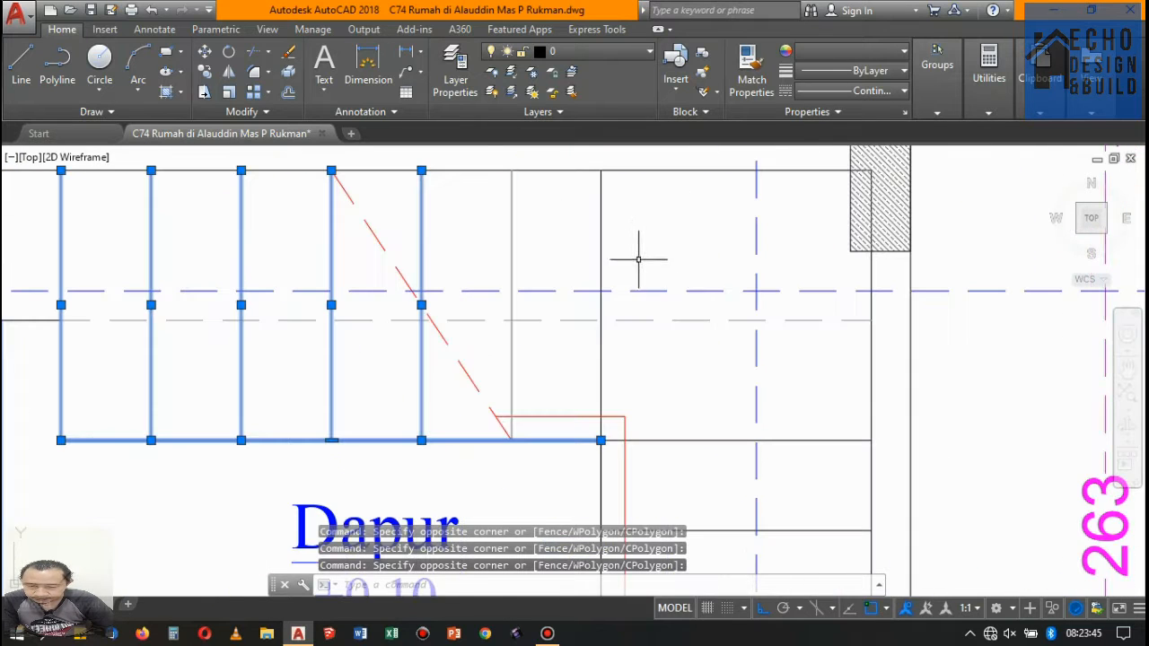
click(630, 245)
click(455, 205)
scroll(533, 226, down, 4)
scroll(605, 304, up, 2)
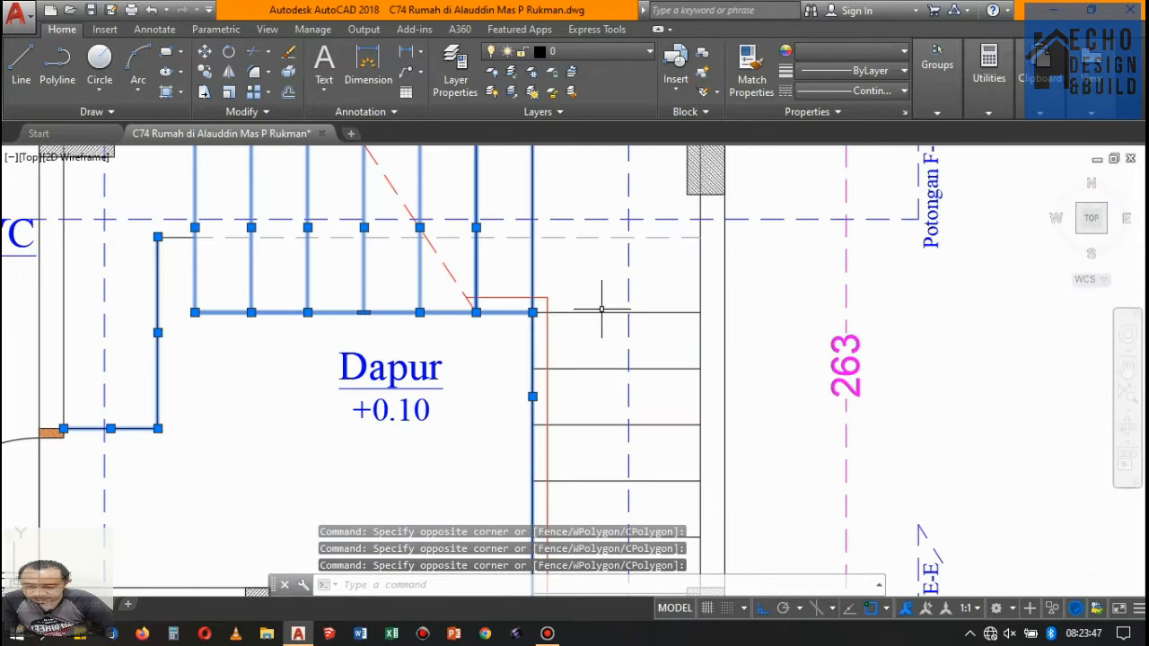
click(608, 353)
click(584, 283)
scroll(592, 278, down, 8)
scroll(579, 334, up, 4)
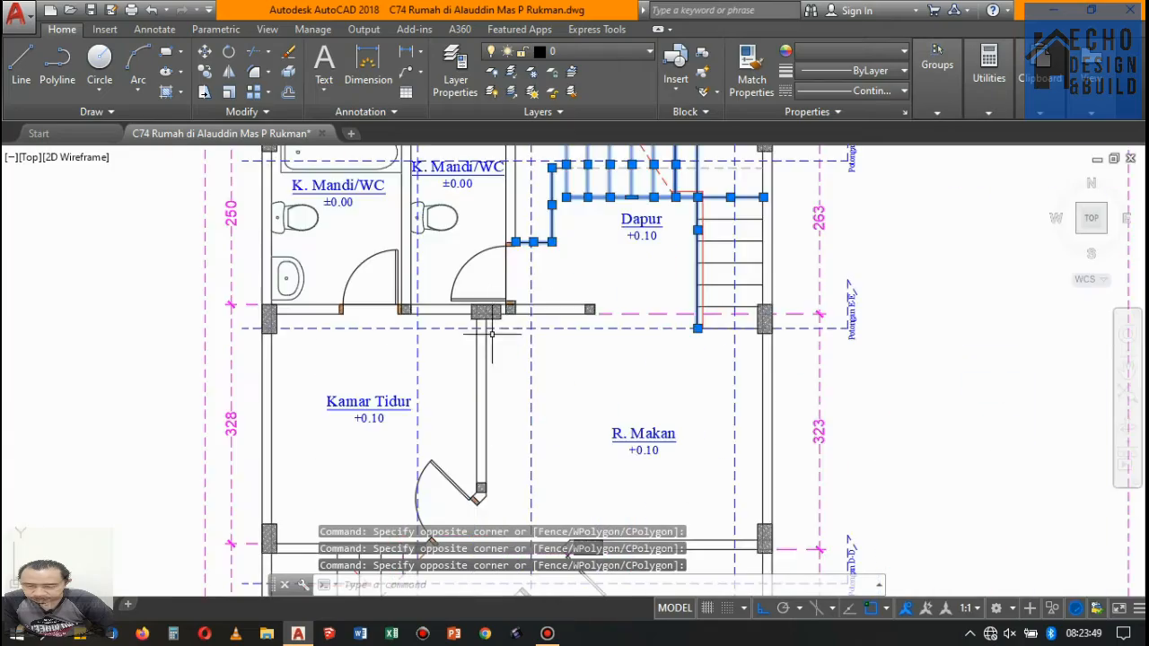
- Compare the rooms, stairs and doors on the copied Lantai 1 and Lantai 2 plans, and clear the stair selection
scroll(504, 313, down, 6)
scroll(549, 297, up, 6)
scroll(595, 272, down, 4)
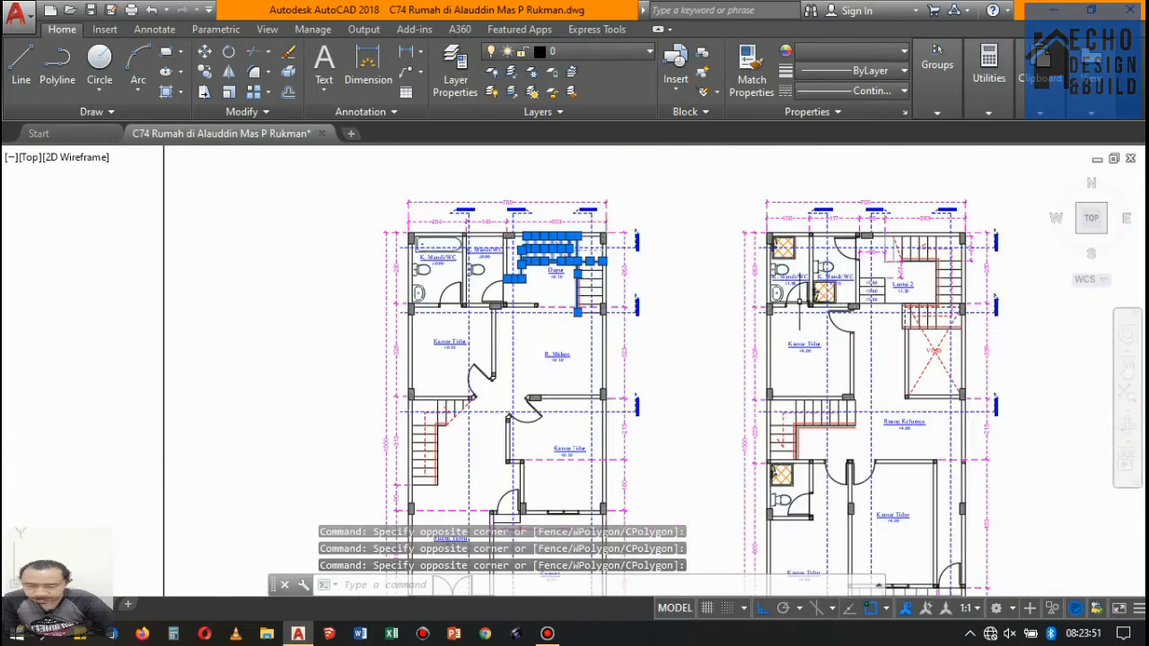
scroll(890, 317, up, 4)
scroll(768, 314, down, 4)
scroll(533, 265, up, 3)
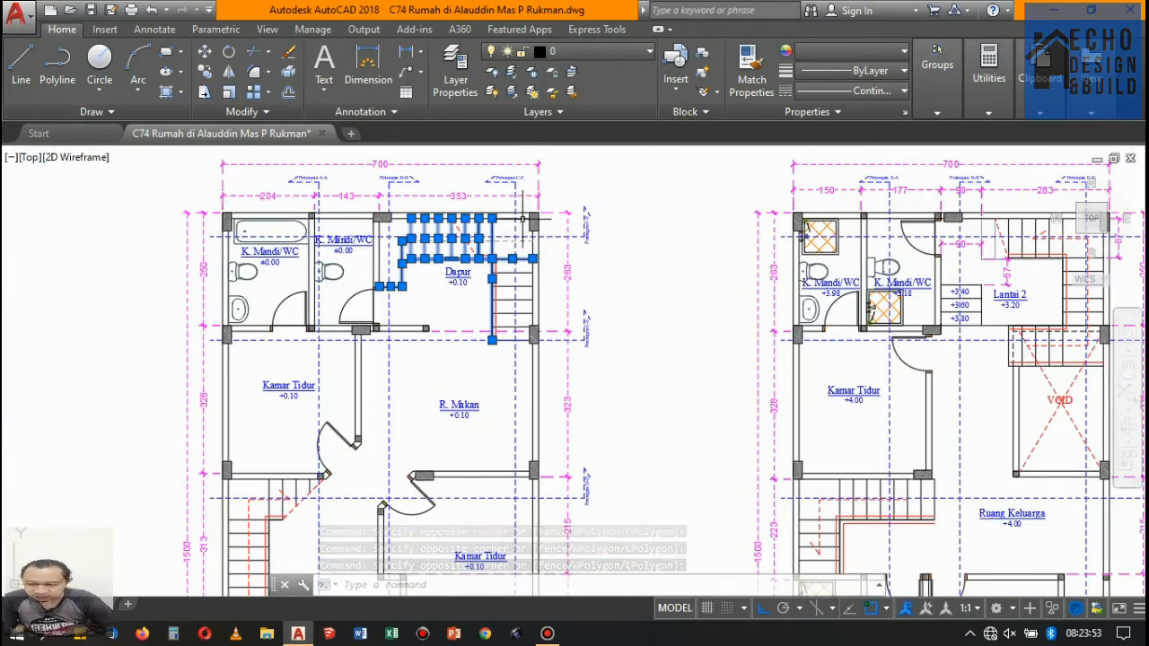
scroll(549, 218, down, 5)
scroll(770, 309, down, 3)
scroll(718, 269, up, 9)
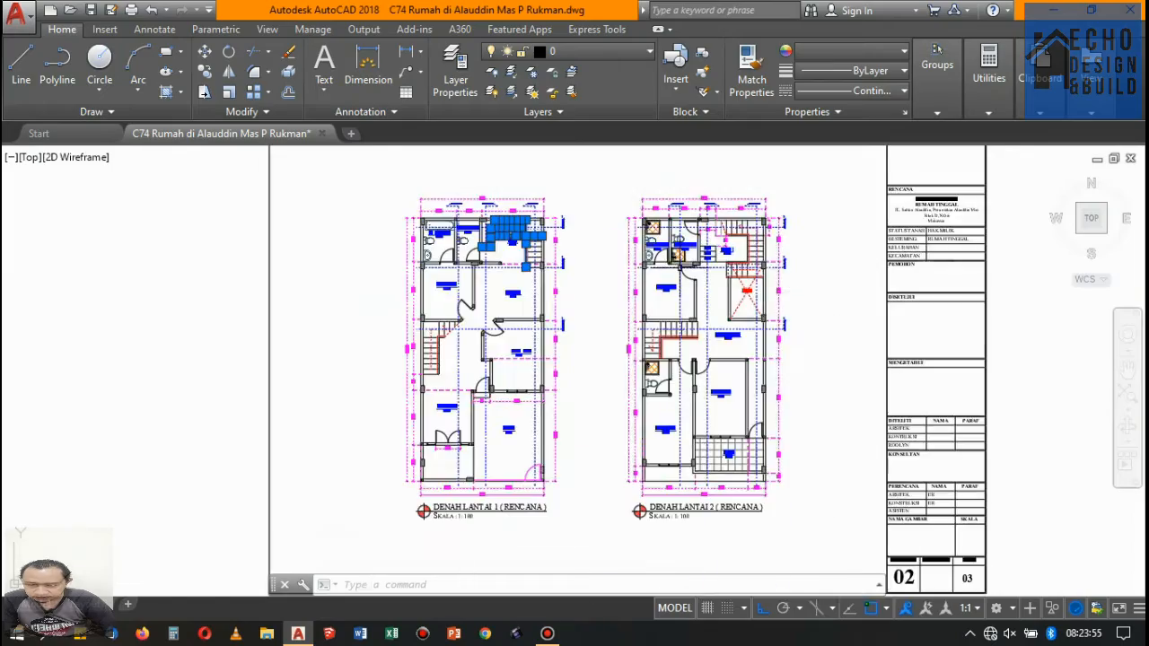
scroll(711, 238, down, 3)
scroll(713, 249, up, 3)
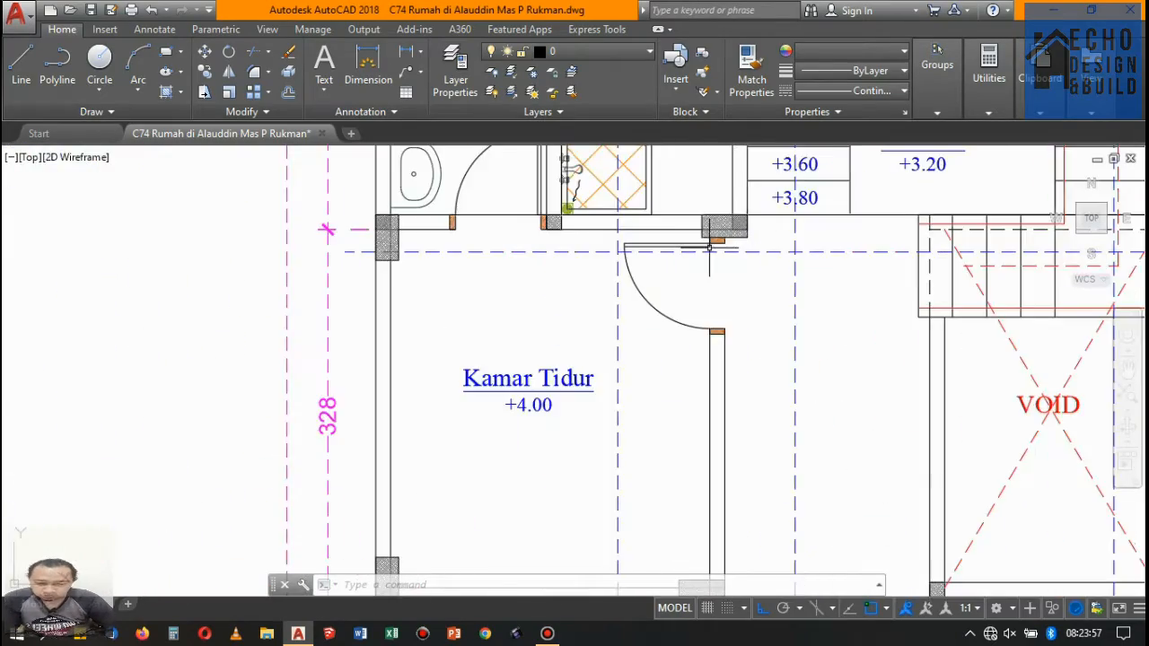
scroll(713, 248, down, 5)
scroll(542, 235, up, 3)
scroll(543, 235, up, 5)
scroll(574, 215, down, 5)
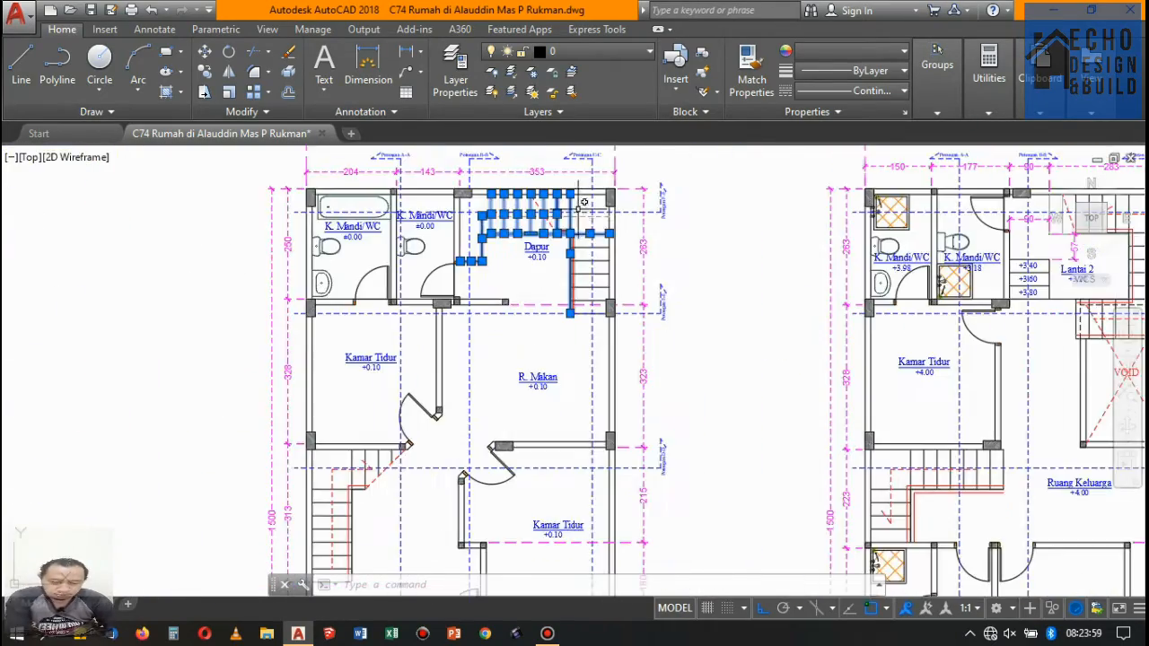
scroll(578, 209, up, 4)
click(578, 209)
key(Escape)
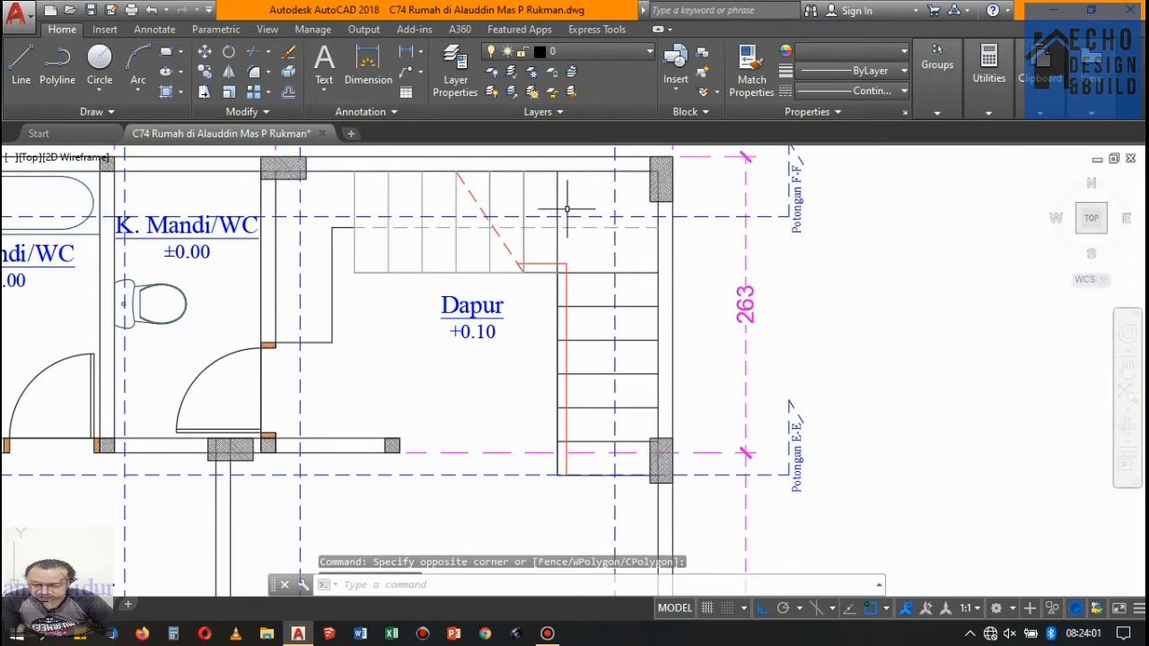
- Erase the bathtub, toilet and K. Mandi/WC label from the corner bathroom of the copied Lantai 1 plan
scroll(574, 215, down, 5)
scroll(502, 235, up, 4)
scroll(503, 236, down, 2)
scroll(401, 194, up, 4)
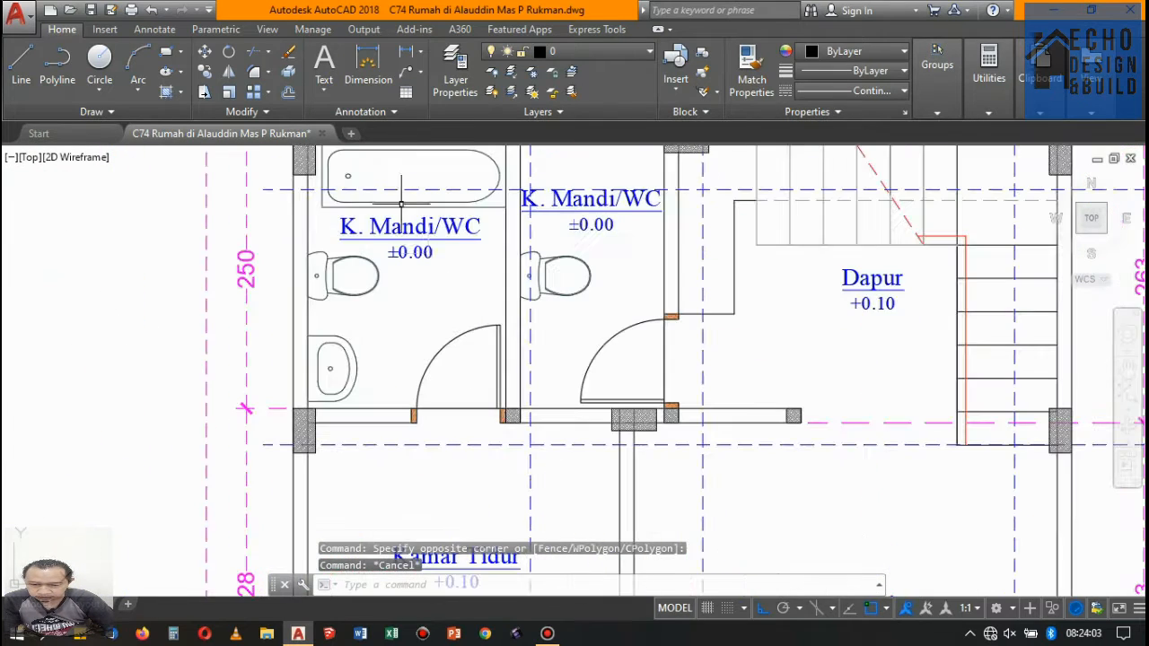
click(431, 296)
click(302, 202)
double_click(377, 233)
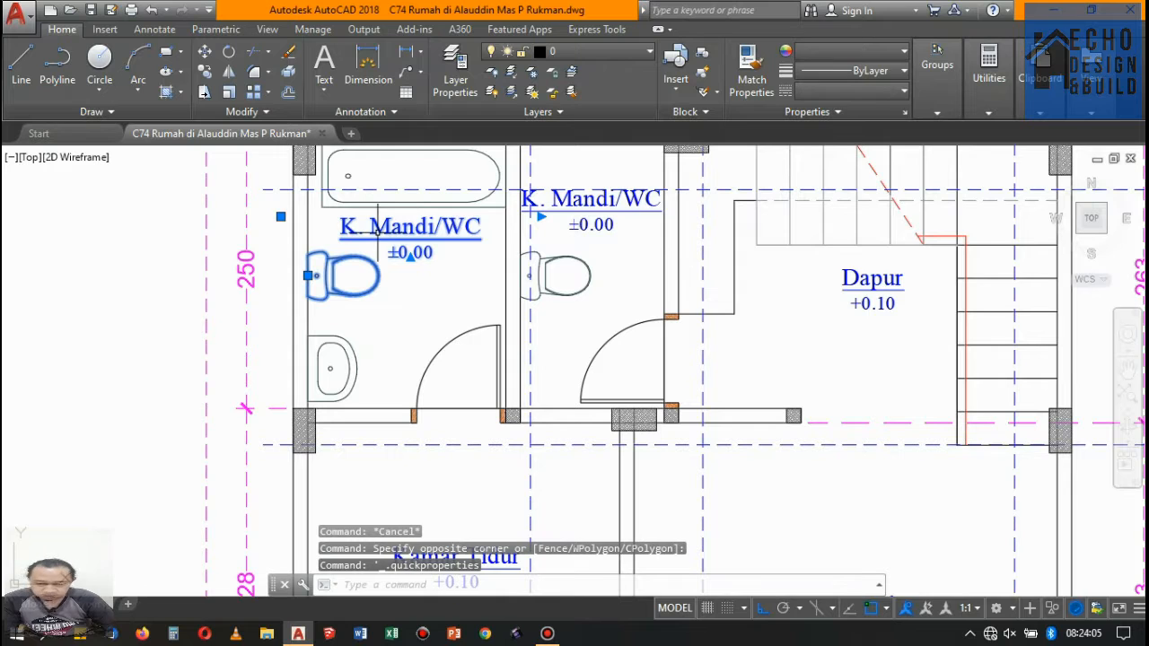
scroll(399, 210, up, 4)
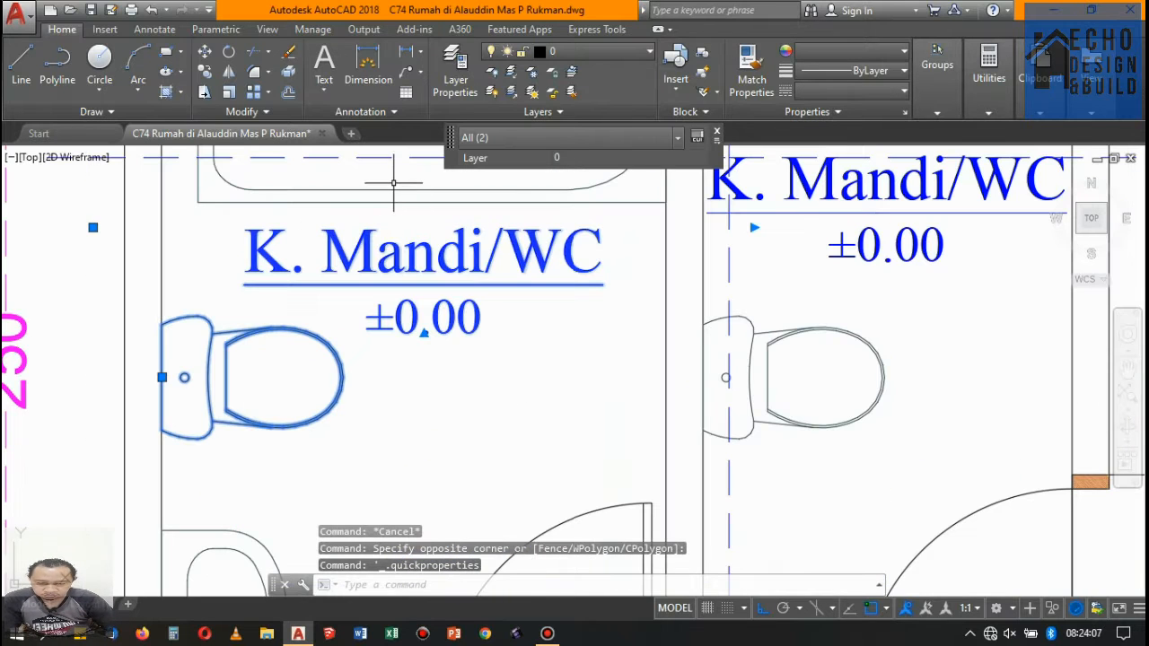
drag(393, 183, 356, 234)
key(Delete)
scroll(380, 230, down, 8)
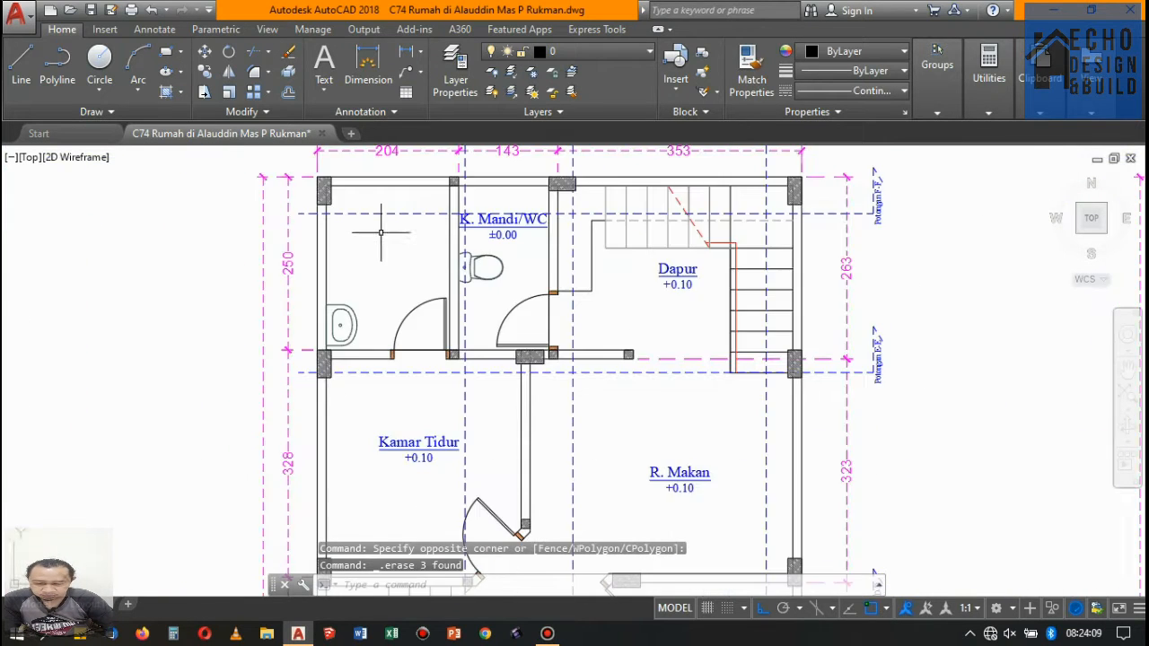
- Erase the corner bathroom's washbasin, plus the toilet and K. Mandi/WC label of the adjoining bathroom on the Lantai 1 copy
scroll(357, 293, up, 4)
drag(375, 333, 344, 321)
scroll(392, 300, down, 4)
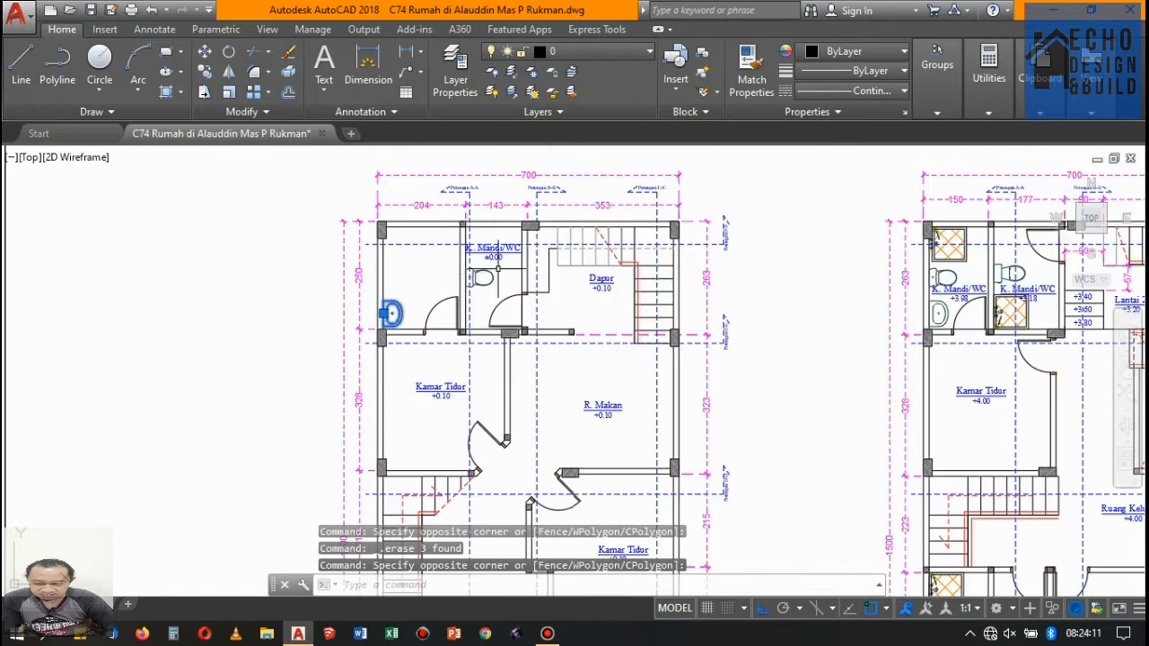
scroll(494, 260, up, 5)
drag(516, 309, 467, 274)
key(Delete)
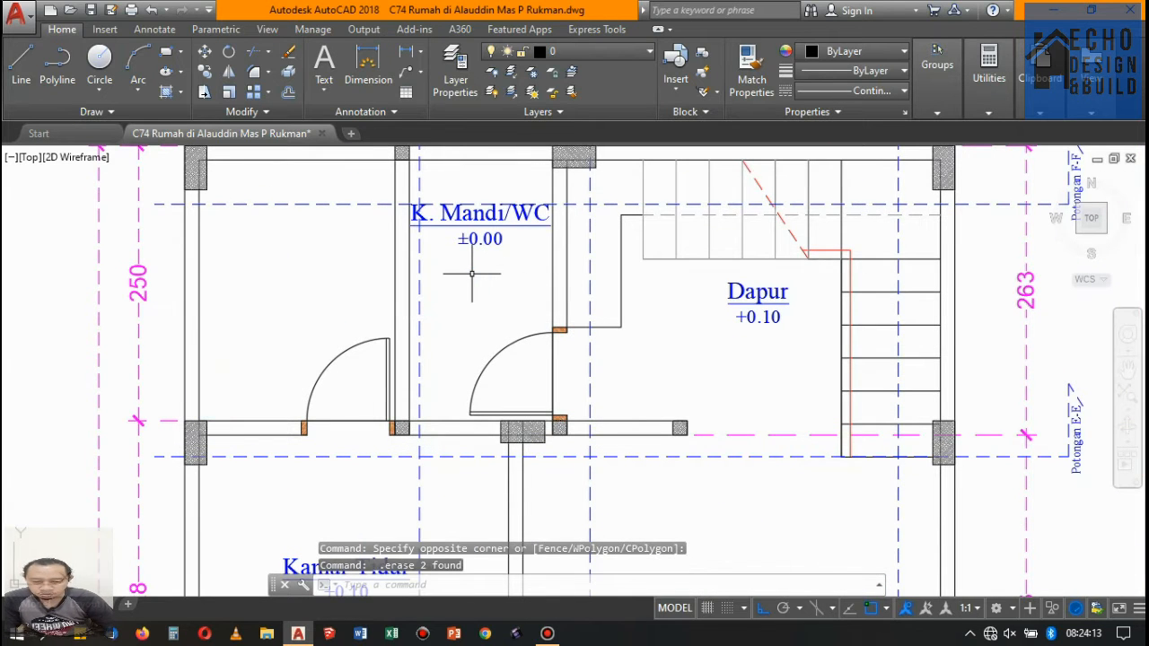
scroll(470, 281, down, 4)
scroll(484, 282, up, 6)
click(499, 283)
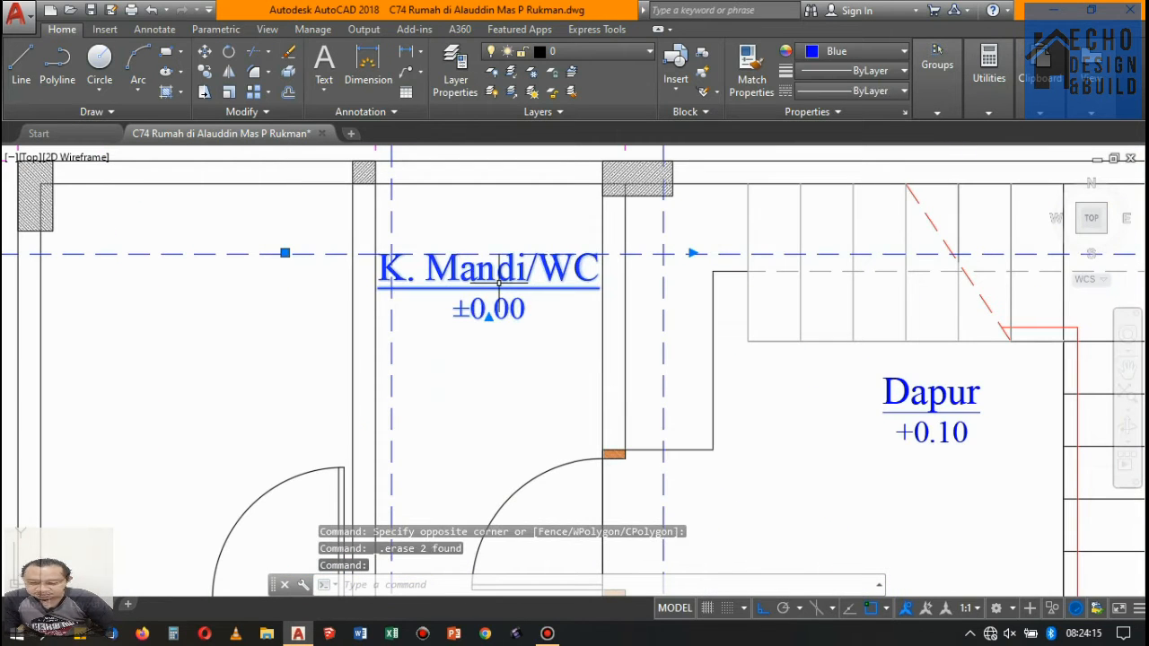
key(Delete)
- Erase the Potongan A-A and B-B section lines with their labels and the F-F section line from the Lantai 1 copy
scroll(529, 297, down, 4)
scroll(512, 270, up, 2)
drag(531, 300, 502, 221)
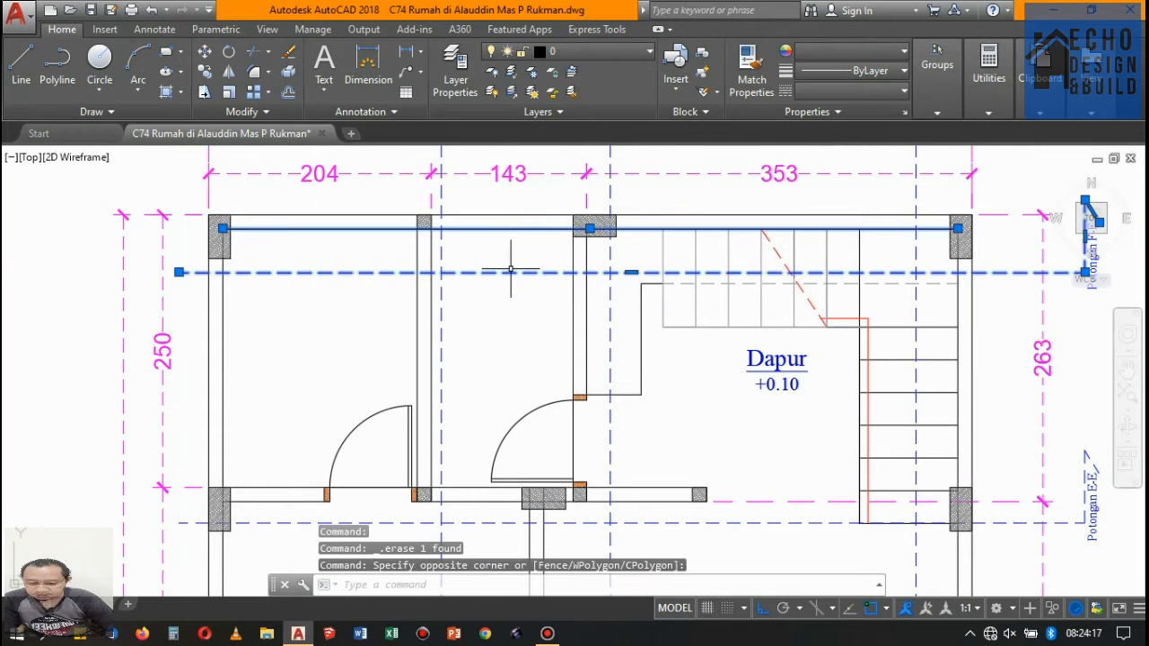
key(Escape)
drag(529, 287, 503, 252)
scroll(512, 298, down, 4)
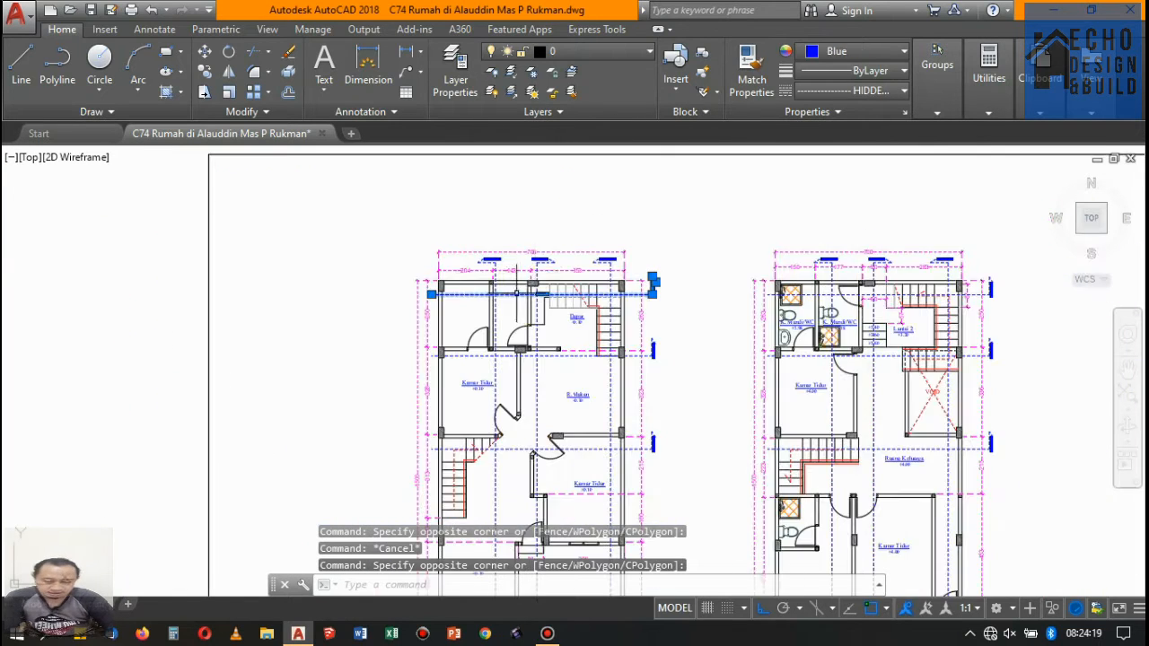
scroll(536, 266, up, 4)
click(595, 248)
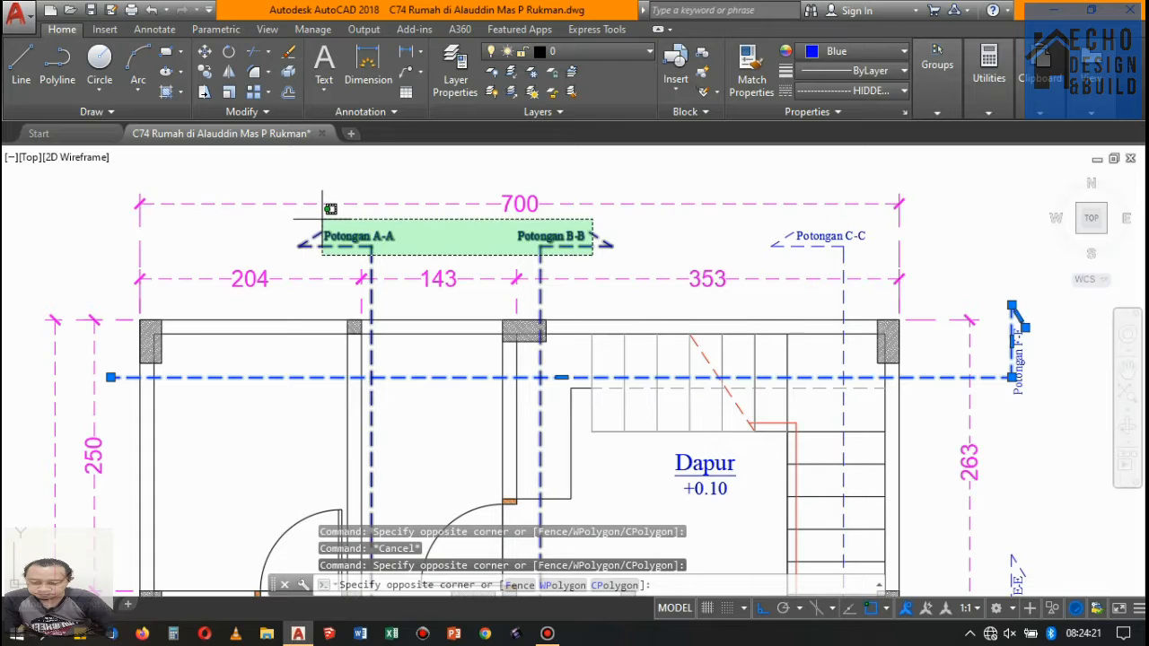
click(327, 204)
key(Delete)
scroll(512, 243, down, 4)
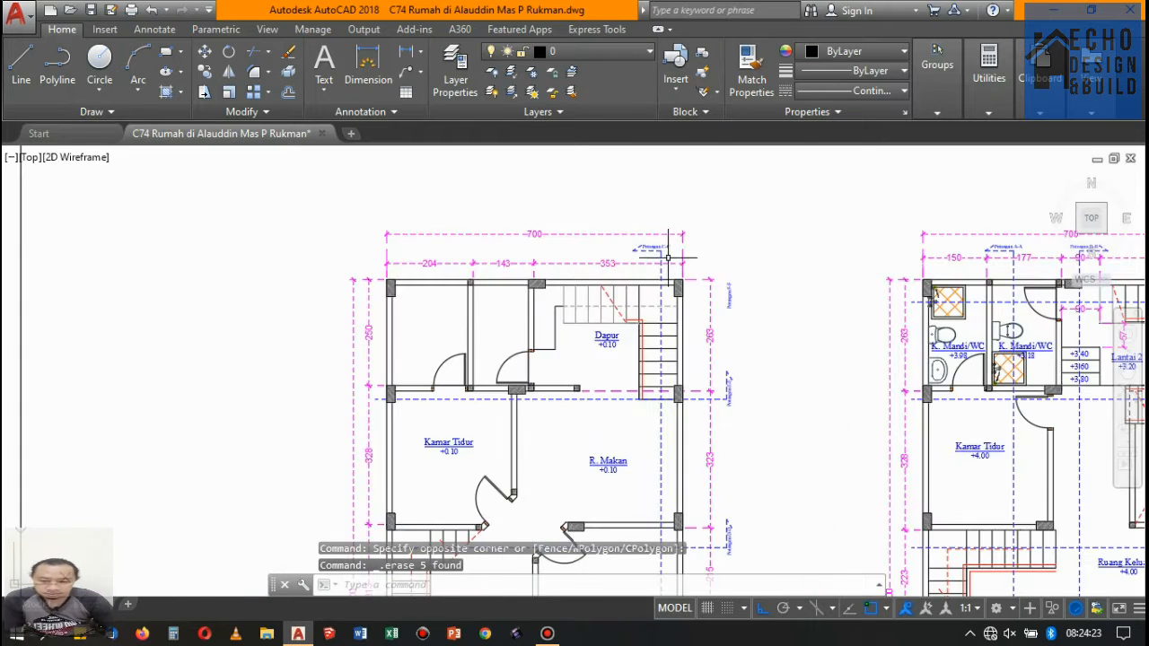
- Erase the Potongan F-F label and the E-E and D-D section lines with their labels beside the Lantai 1 copy
scroll(359, 233, up, 3)
scroll(741, 265, down, 2)
scroll(781, 387, up, 2)
click(796, 451)
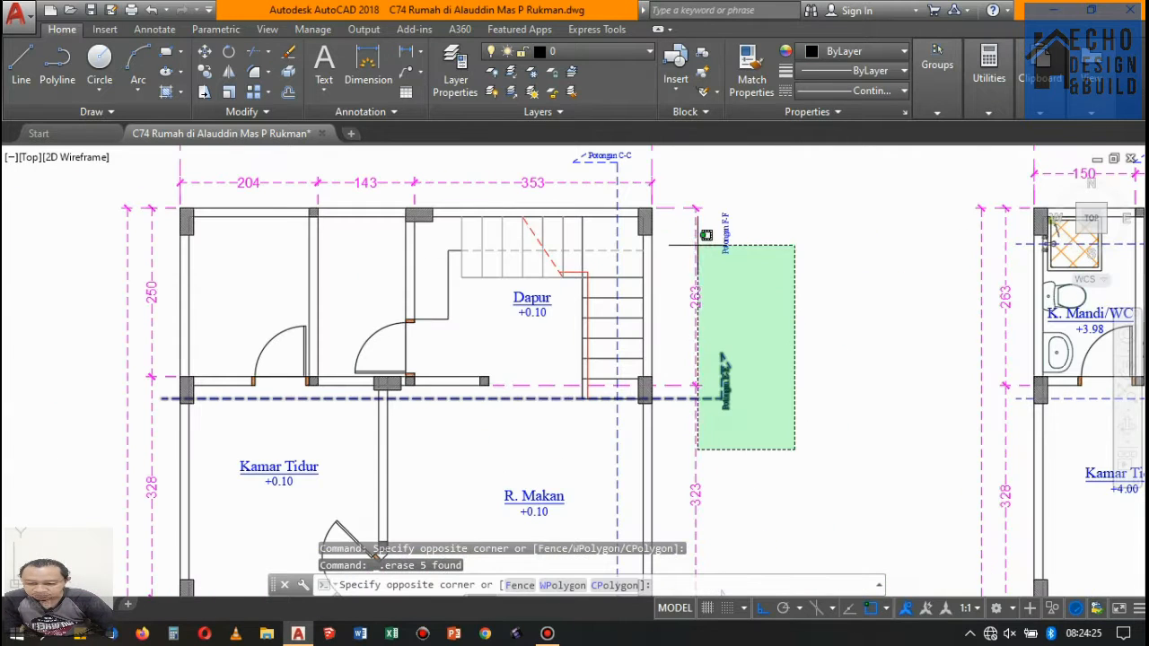
click(716, 221)
scroll(718, 219, down, 2)
scroll(717, 219, down, 2)
scroll(709, 359, up, 5)
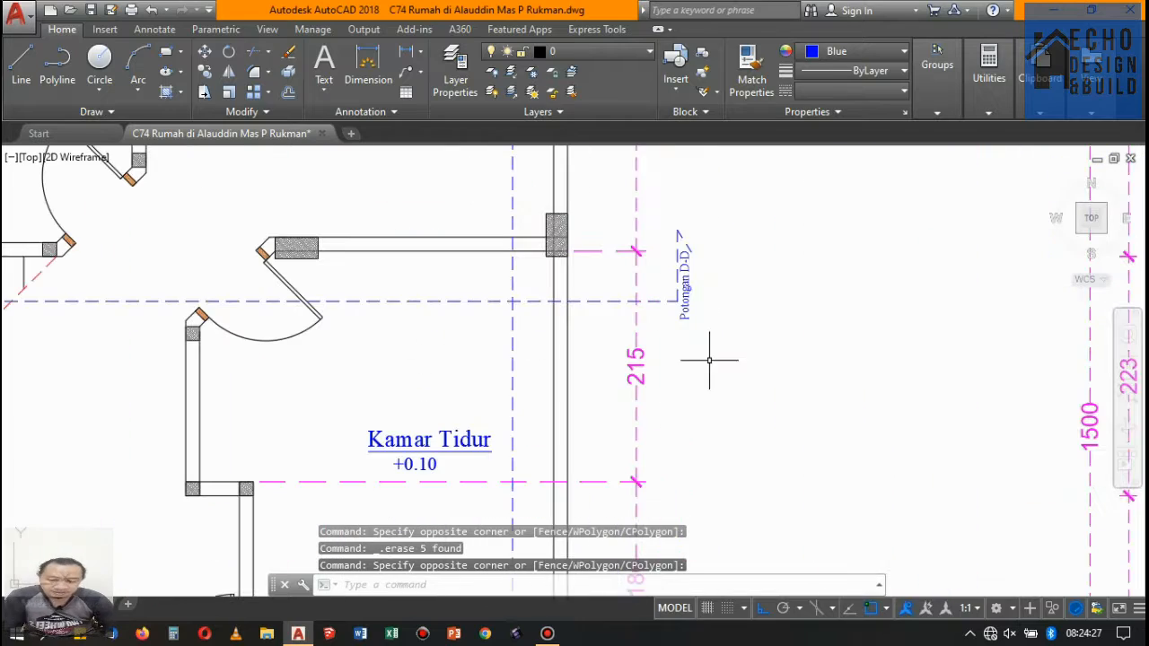
click(723, 344)
click(672, 223)
key(Delete)
- Erase the R. Makan, Dapur and rear Kamar Tidur room labels from the Lantai 1 copy
scroll(616, 359, down, 4)
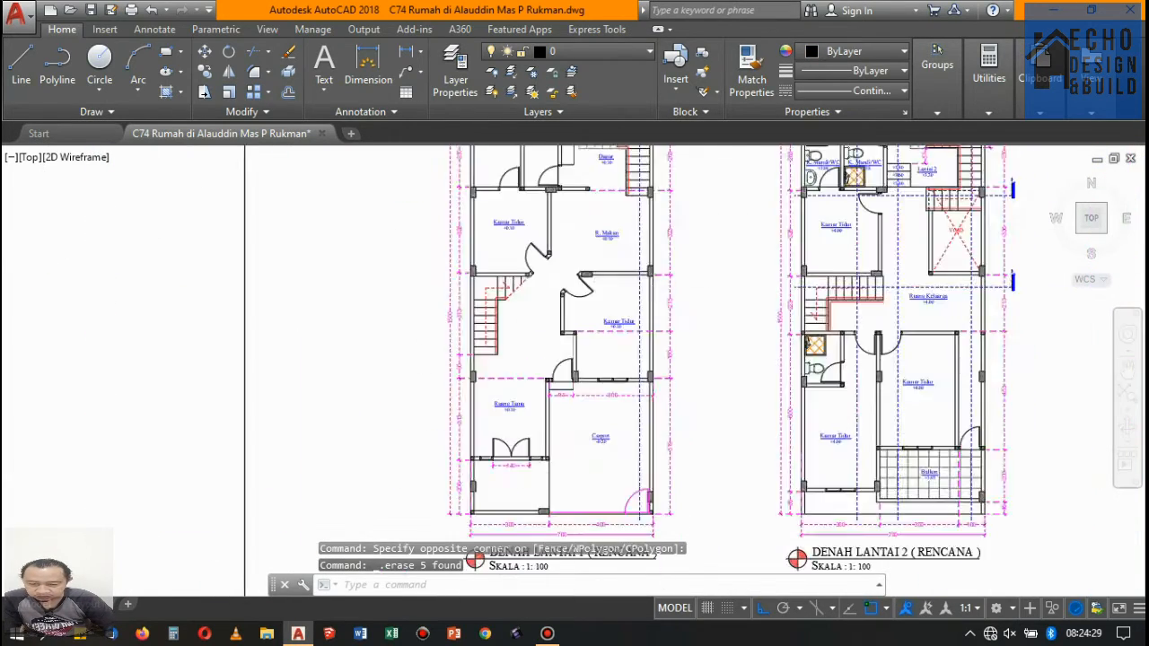
scroll(617, 360, up, 3)
scroll(617, 360, down, 1)
scroll(617, 360, up, 2)
click(638, 377)
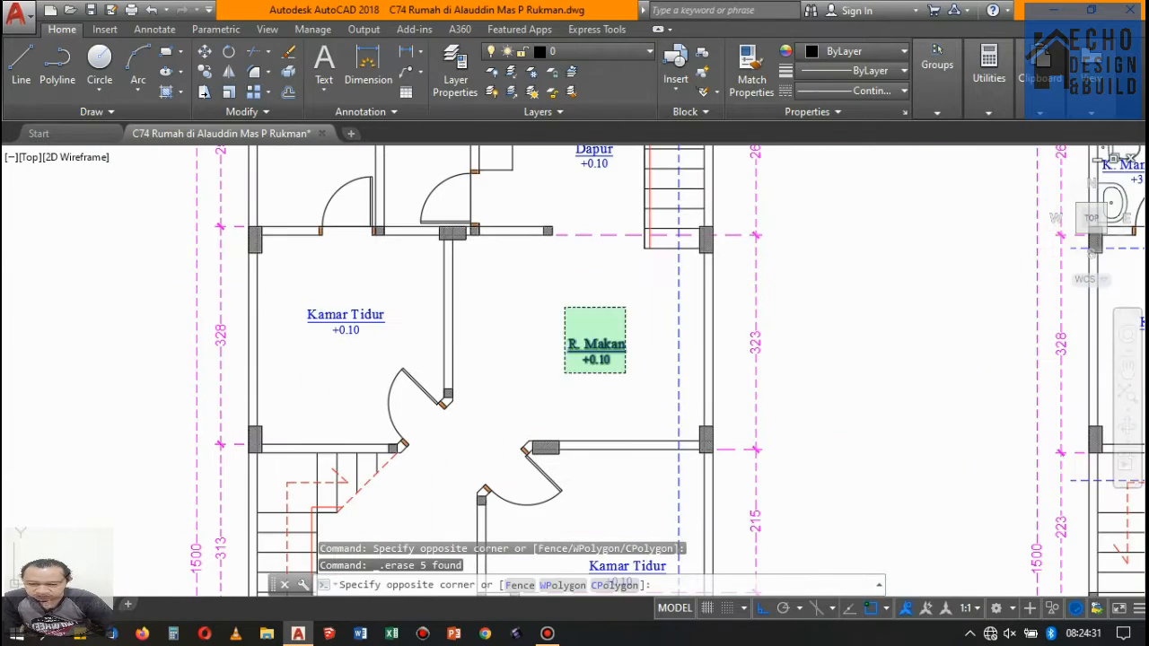
click(563, 329)
click(349, 321)
scroll(349, 322, down, 2)
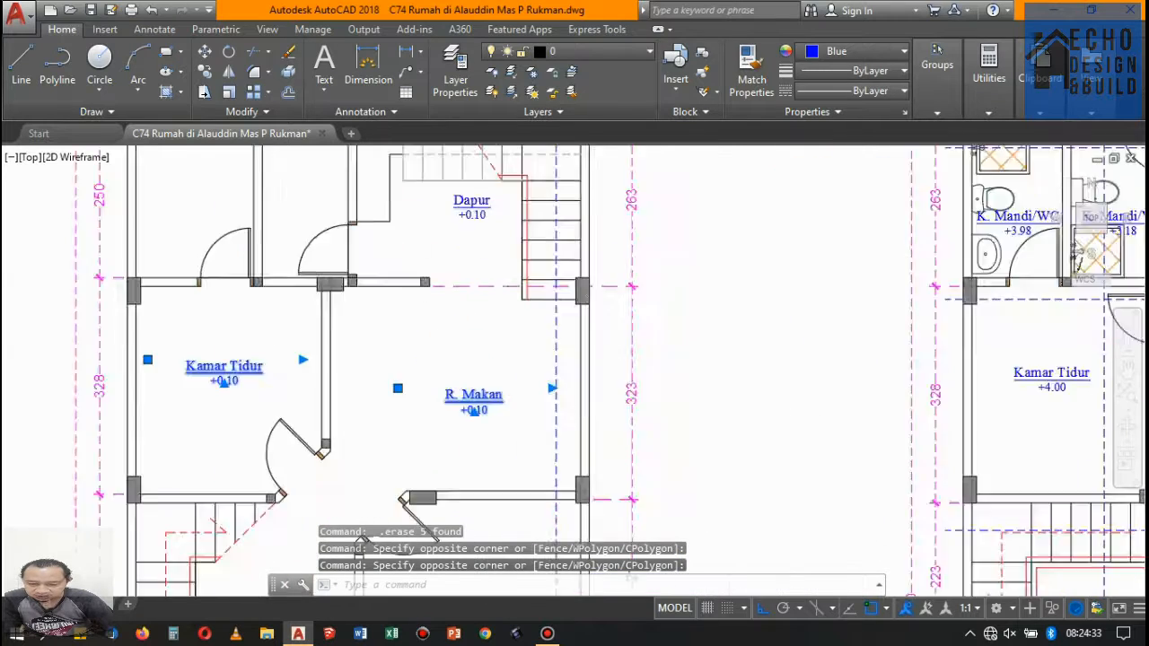
scroll(521, 210, up, 4)
scroll(486, 253, down, 6)
scroll(486, 253, up, 5)
click(488, 359)
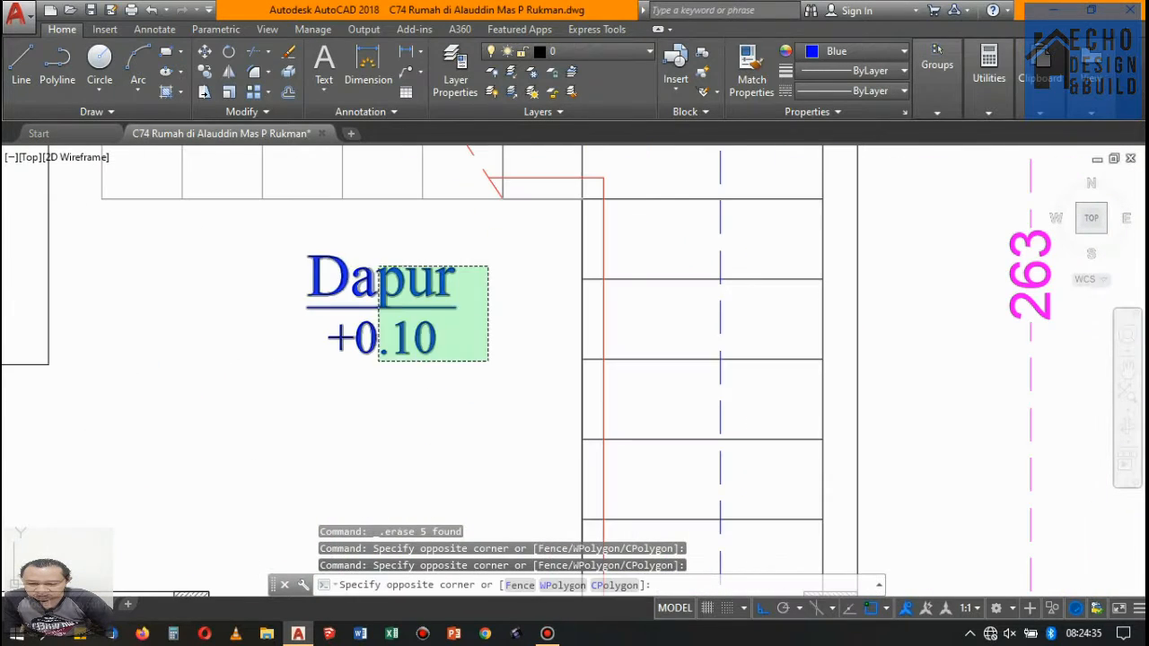
click(384, 259)
key(Delete)
- Erase the remaining Kamar Tidur, Carport and Ruang Tamu room labels from the Lantai 1 copy
scroll(388, 260, down, 5)
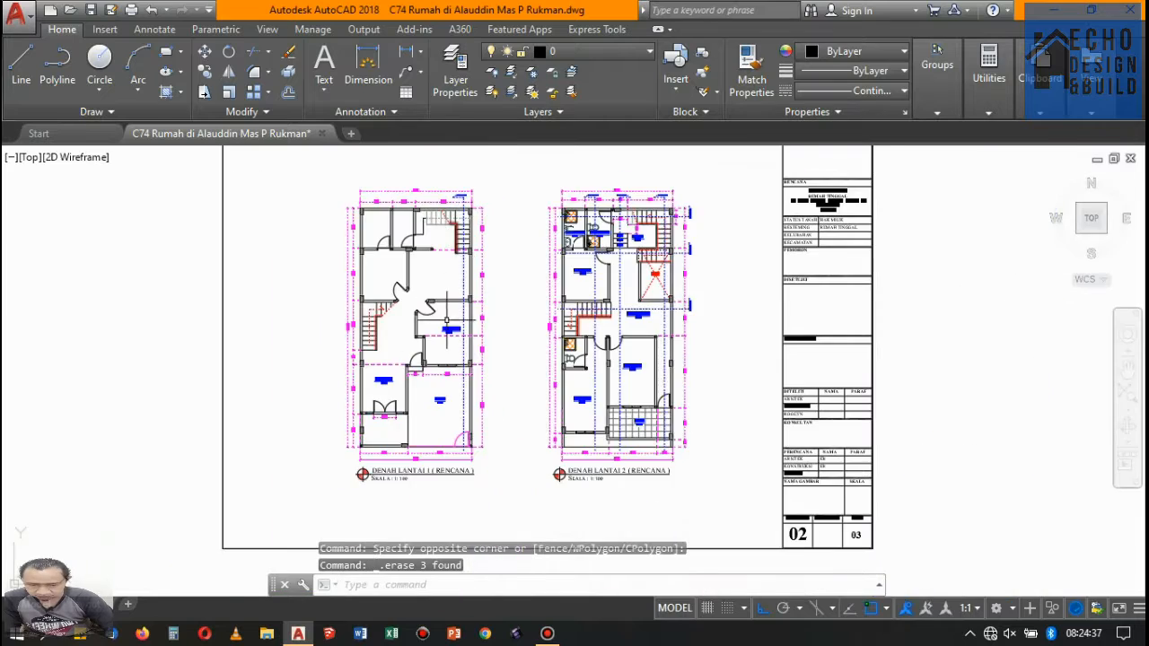
scroll(498, 277, up, 6)
click(456, 203)
key(Delete)
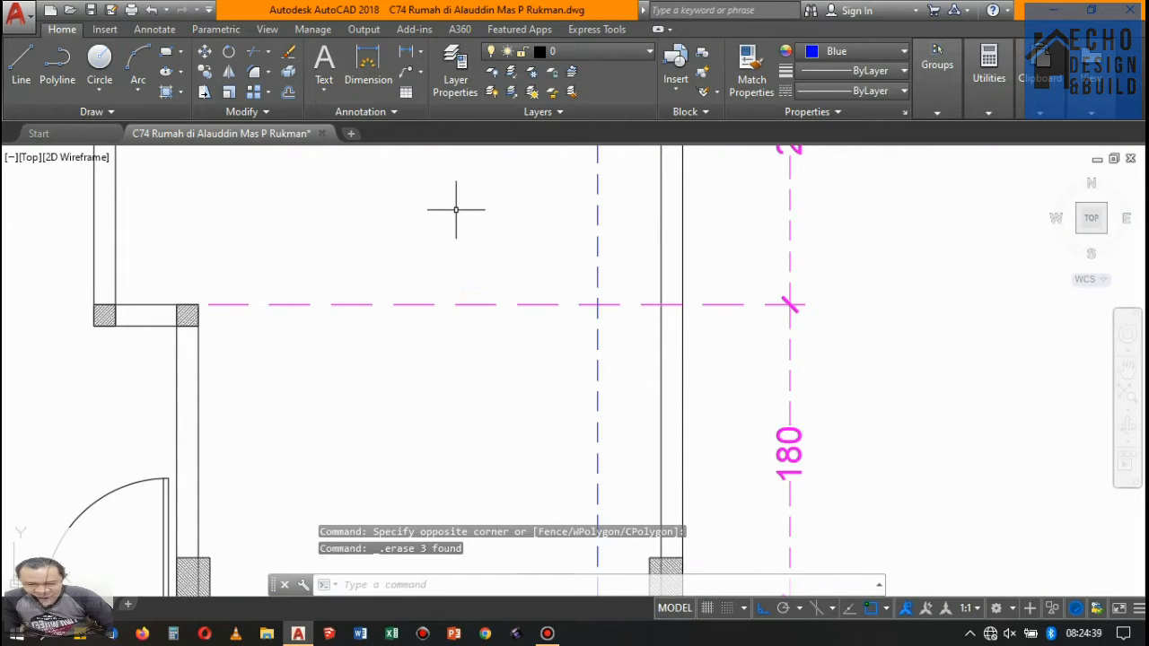
scroll(457, 206, down, 5)
scroll(501, 370, up, 5)
click(567, 387)
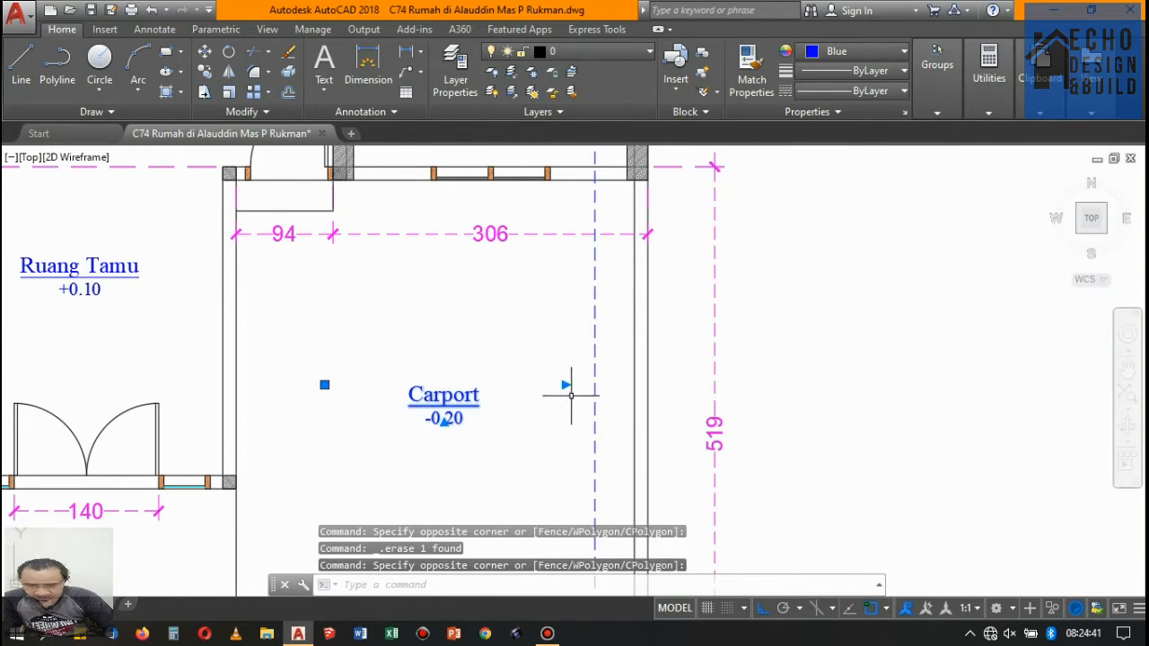
scroll(477, 387, down, 5)
scroll(477, 387, up, 5)
click(401, 355)
click(286, 273)
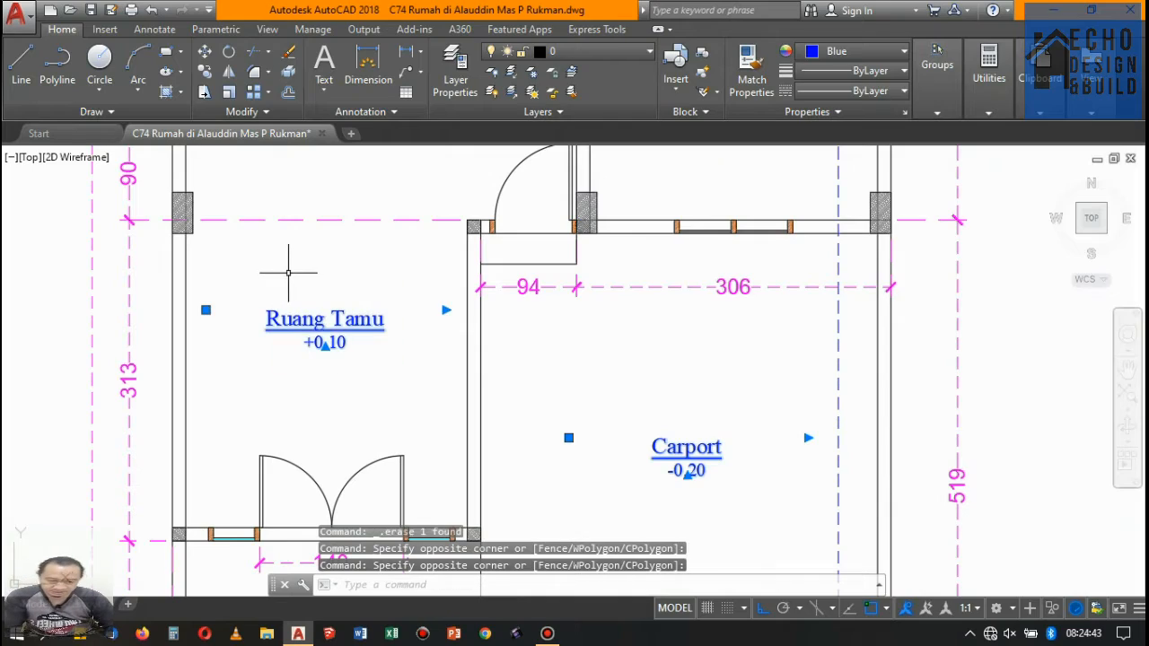
key(Delete)
scroll(380, 264, down, 5)
scroll(427, 293, up, 5)
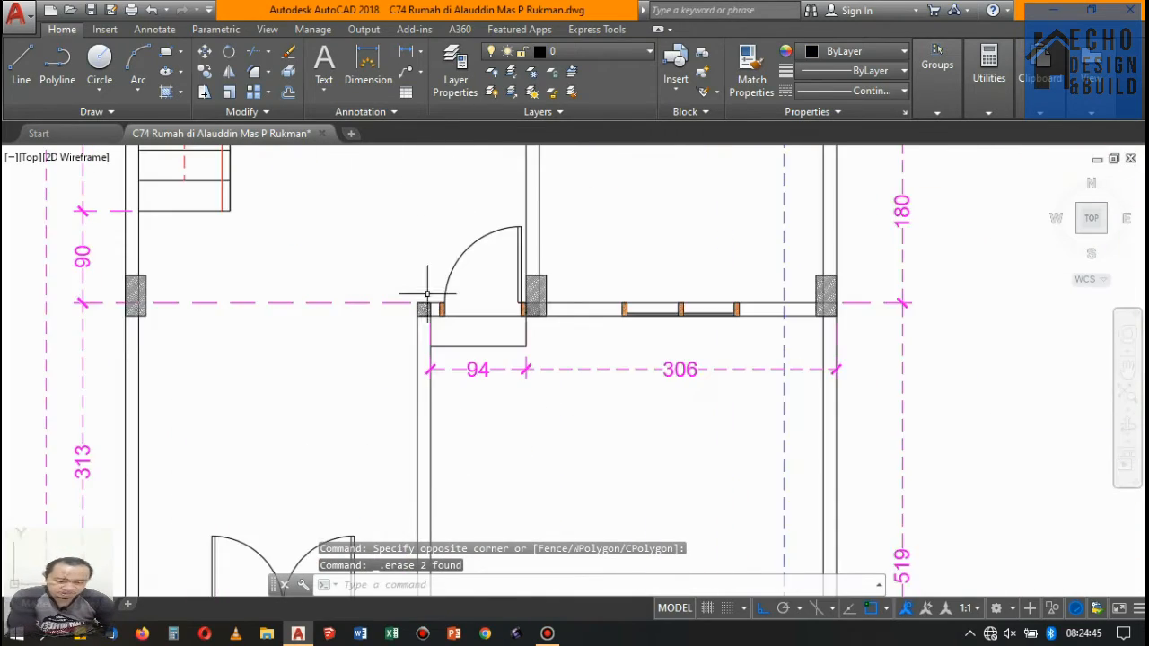
scroll(427, 294, down, 5)
scroll(471, 265, up, 5)
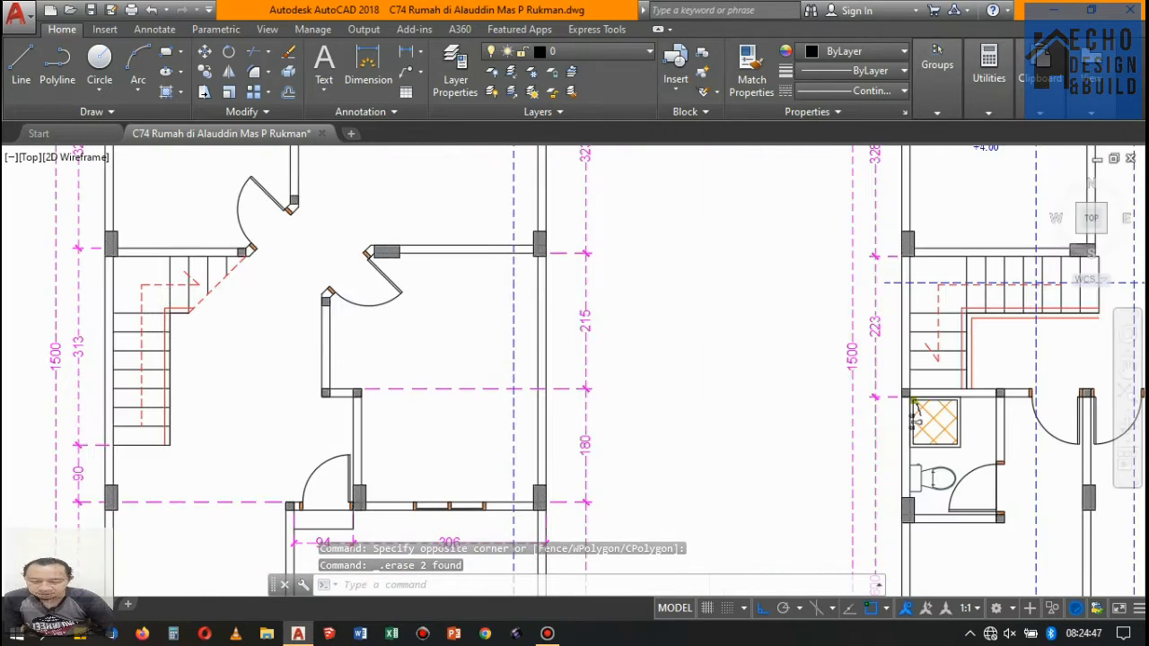
- Examine the Lantai 1 copy around the rear rooms and stairs for leftover objects that still need clearing
scroll(492, 202, down, 2)
scroll(485, 197, down, 4)
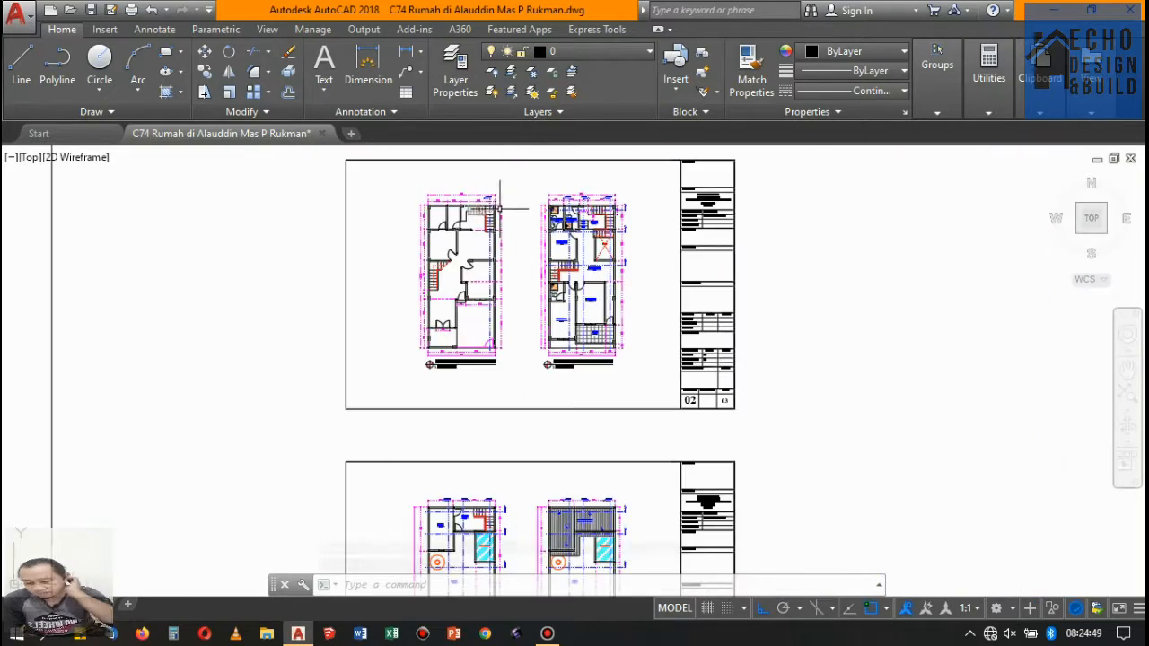
scroll(503, 206, up, 3)
scroll(492, 228, down, 2)
scroll(492, 228, up, 6)
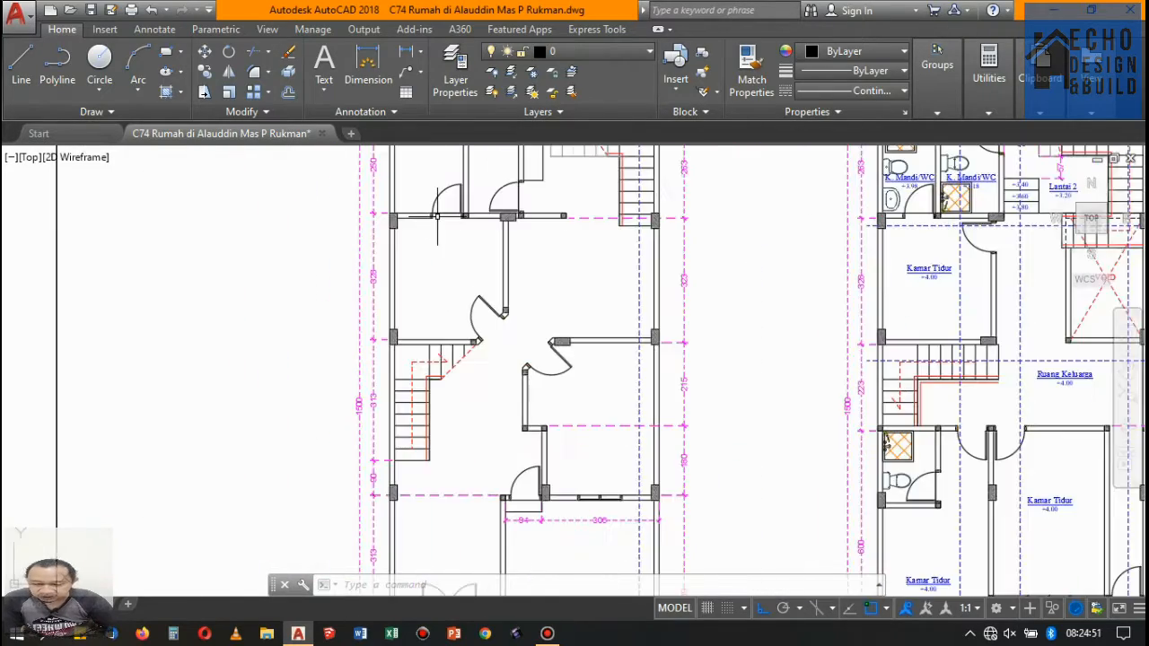
scroll(457, 208, down, 1)
scroll(571, 187, down, 6)
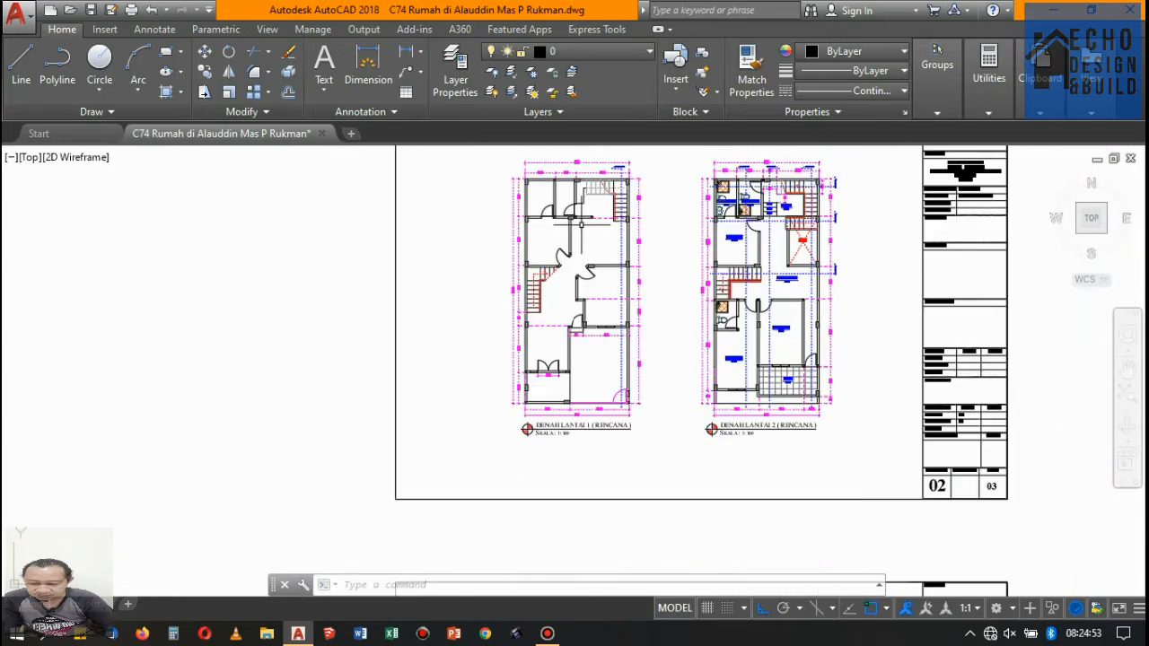
scroll(571, 188, up, 8)
scroll(571, 193, down, 2)
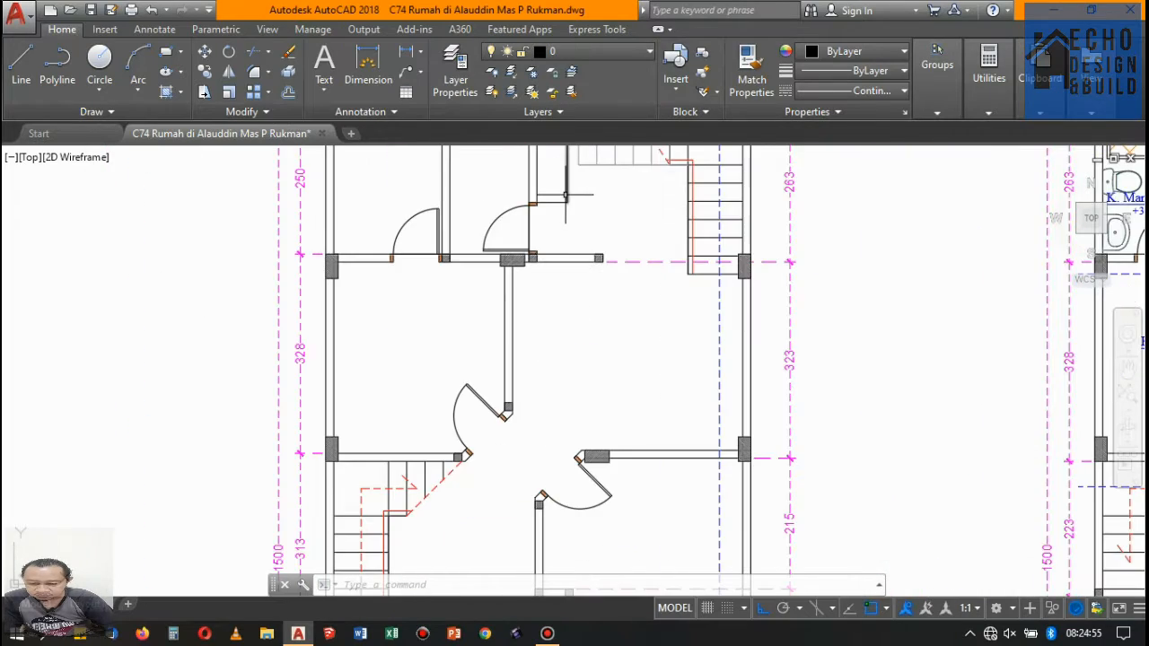
scroll(560, 196, down, 5)
scroll(547, 211, up, 5)
scroll(534, 225, down, 5)
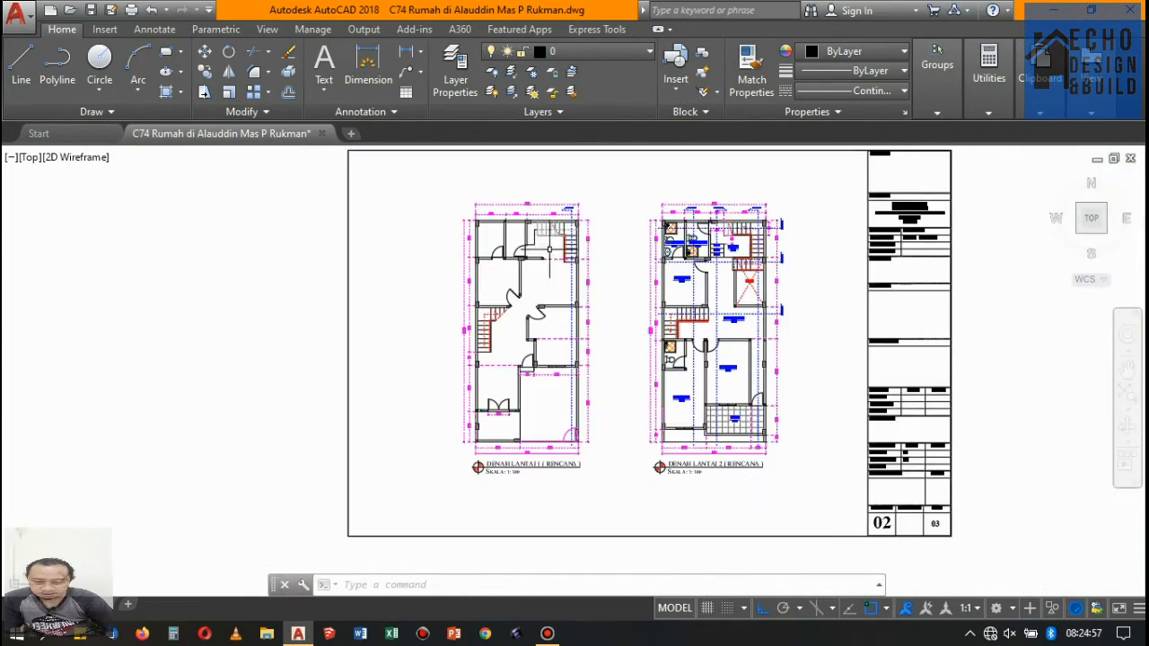
- Erase the kitchen counter outline between the bathroom wall and the rear stairs in the Lantai 1 copy
scroll(520, 241, up, 3)
scroll(521, 240, up, 4)
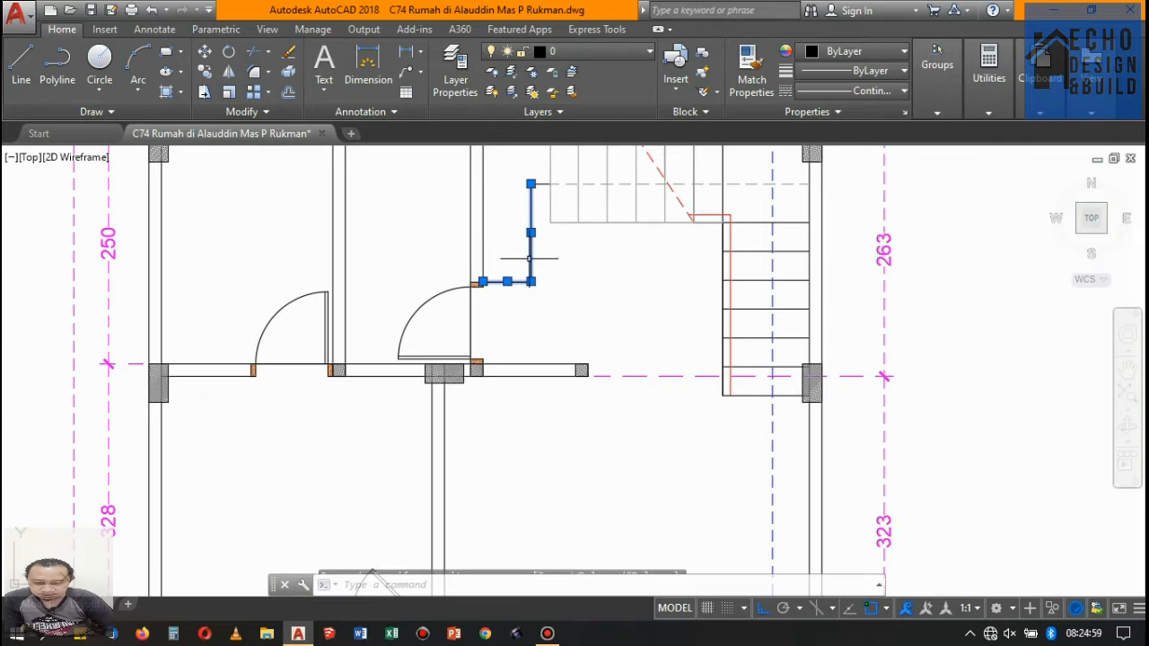
scroll(540, 178, up, 5)
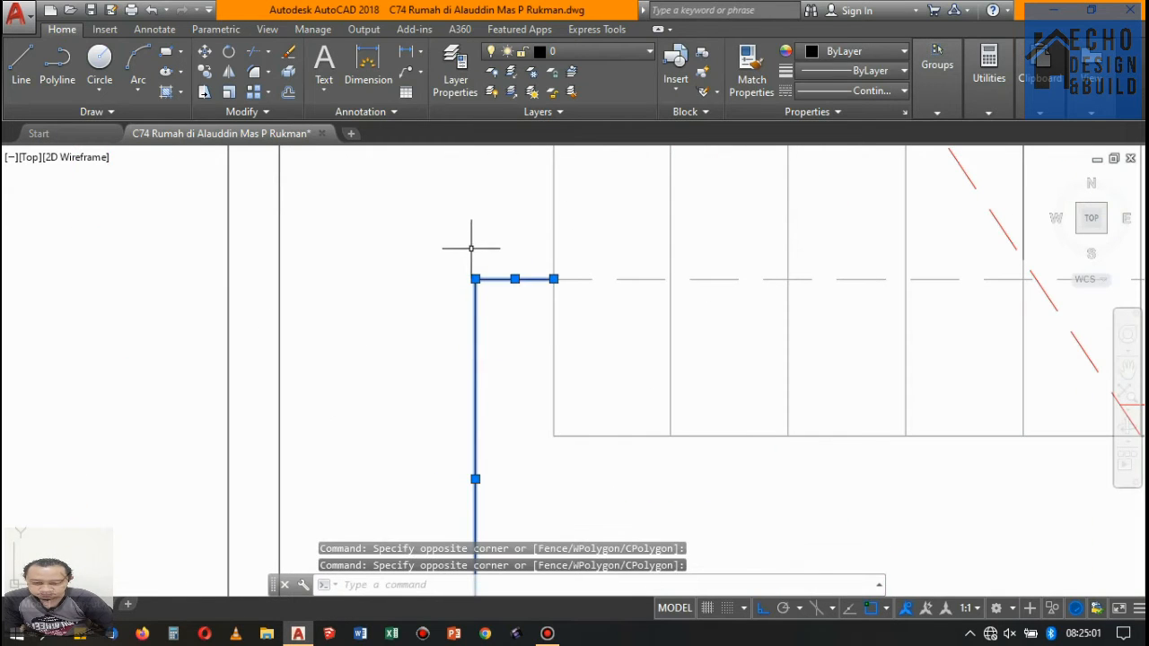
key(Delete)
scroll(474, 240, down, 8)
scroll(490, 237, up, 7)
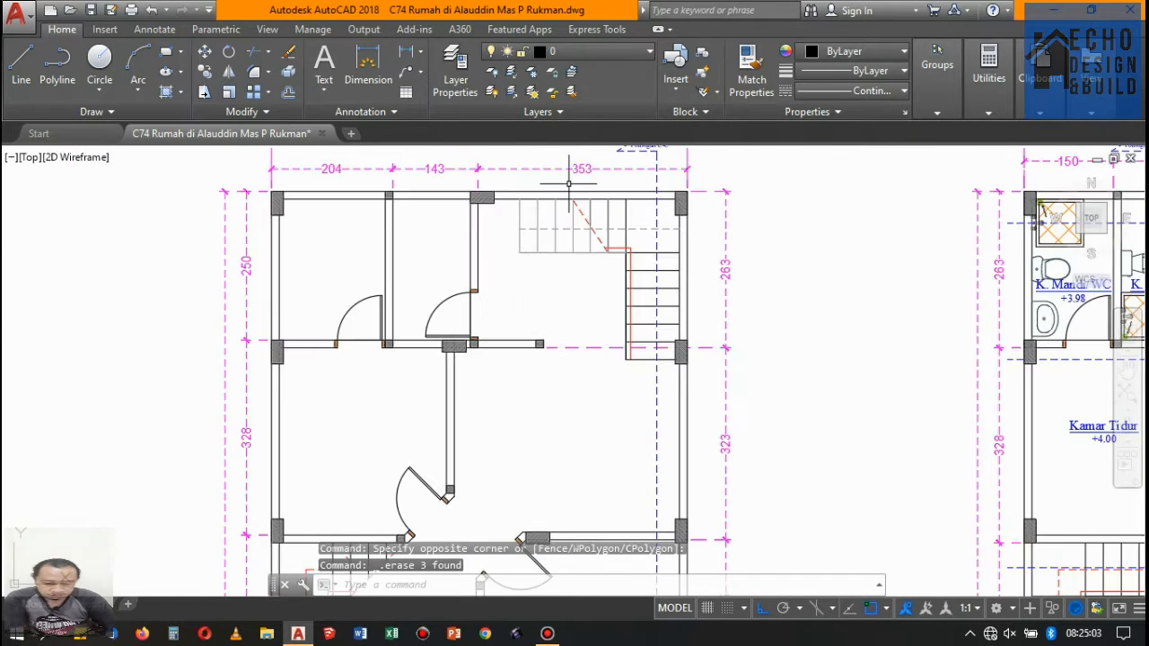
- Erase the Potongan C-C section line and its label from the Lantai 1 copy
scroll(490, 237, down, 7)
scroll(512, 212, up, 7)
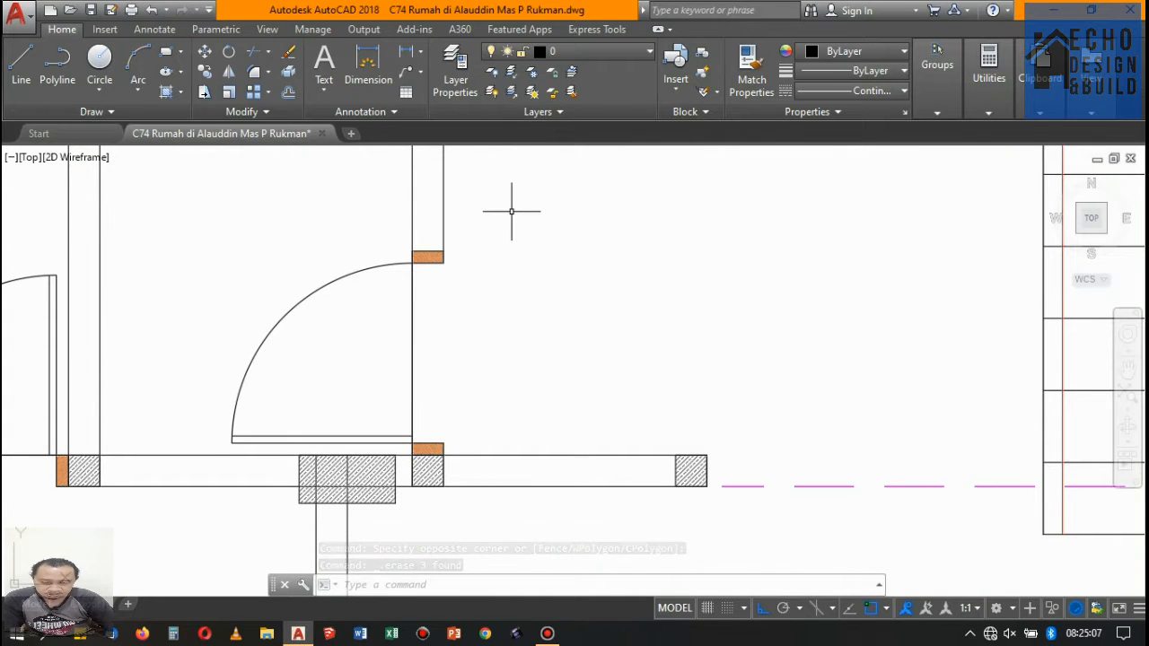
scroll(512, 212, down, 5)
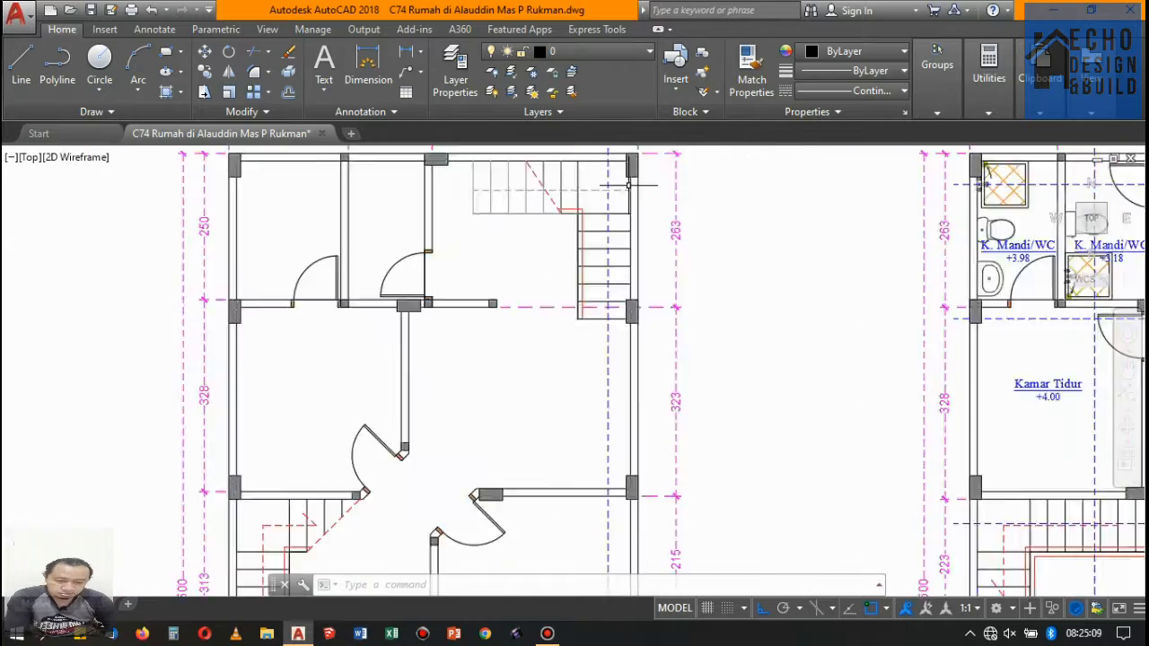
scroll(605, 195, up, 5)
scroll(610, 224, down, 10)
scroll(598, 197, up, 12)
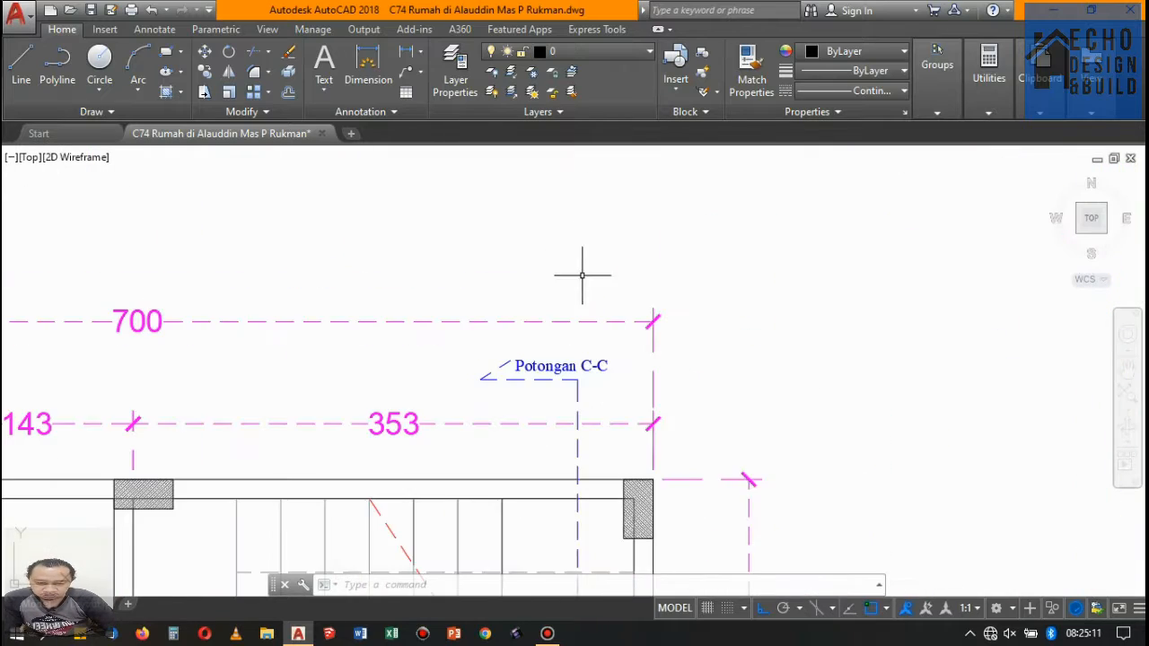
click(587, 431)
click(495, 341)
key(Delete)
scroll(541, 213, down, 6)
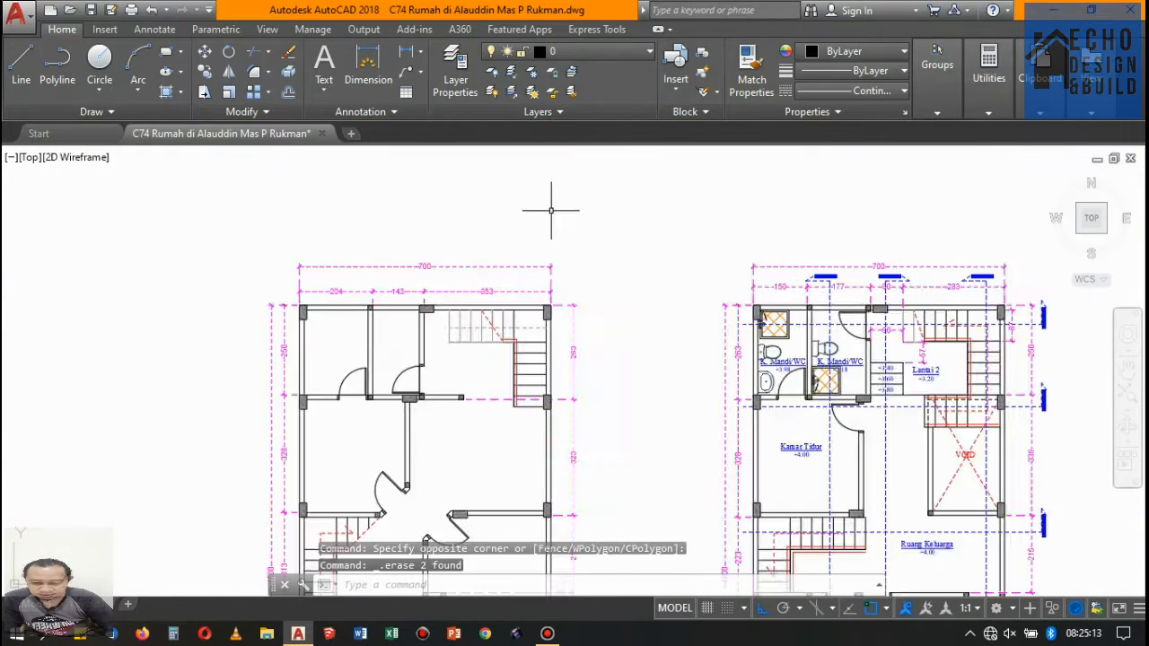
- Erase the vertical Potongan C-C, B-B and A-A section lines with their labels from the Lantai 2 copy
scroll(704, 274, up, 4)
scroll(930, 339, up, 5)
click(944, 326)
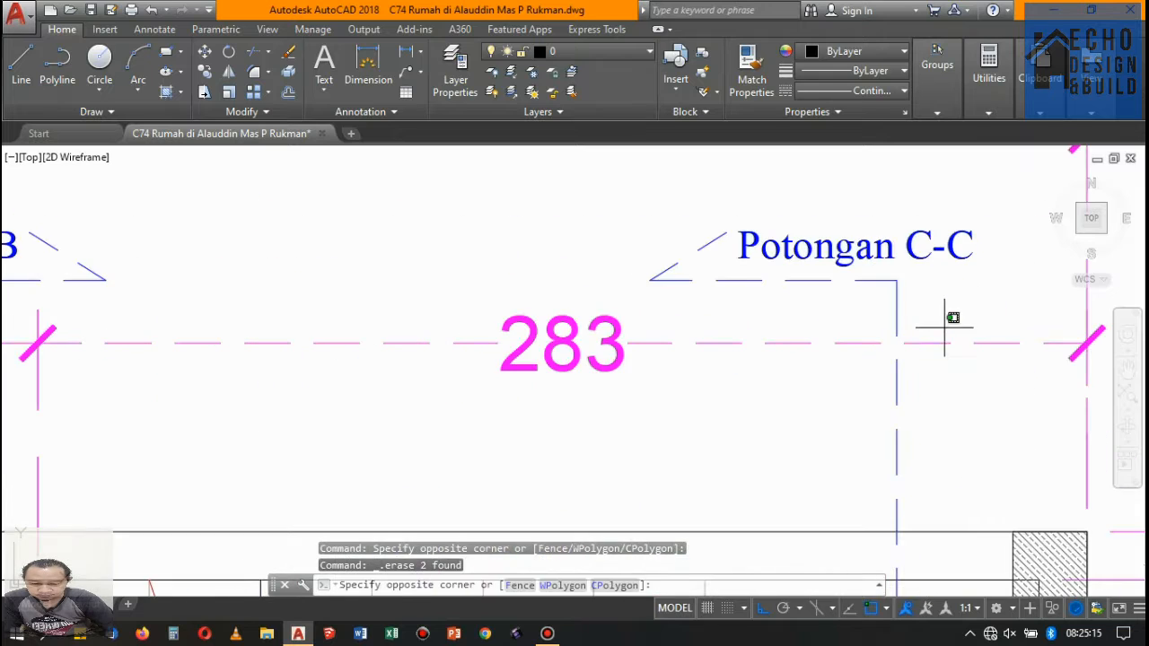
click(813, 244)
scroll(844, 300, down, 5)
scroll(555, 289, up, 5)
click(907, 325)
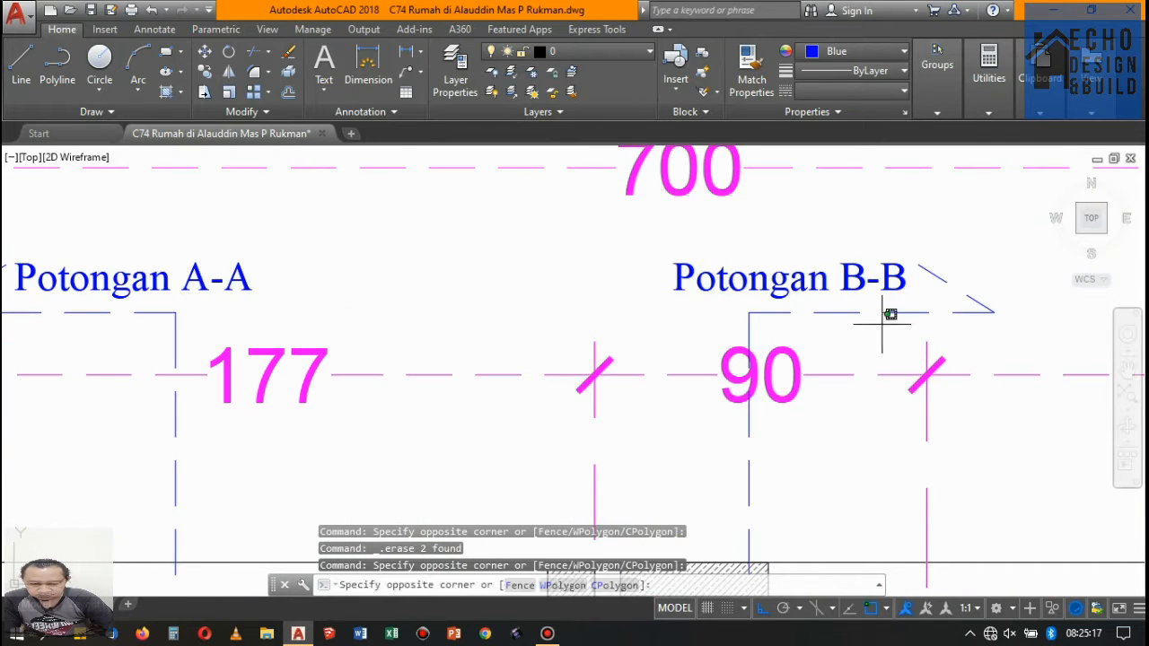
click(752, 247)
scroll(818, 286, down, 6)
scroll(627, 298, up, 4)
click(660, 313)
click(620, 245)
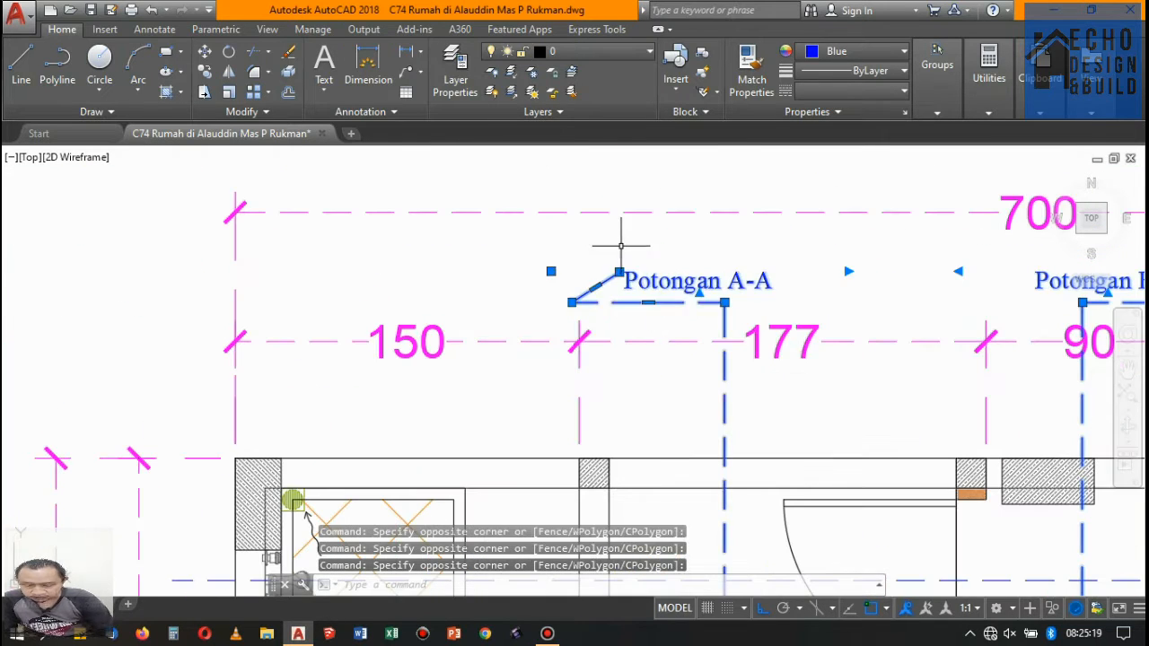
key(Delete)
- Erase the three horizontal section lines, including Potongan D-D, with their labels from the Lantai 2 copy
scroll(625, 245, down, 6)
scroll(835, 318, up, 2)
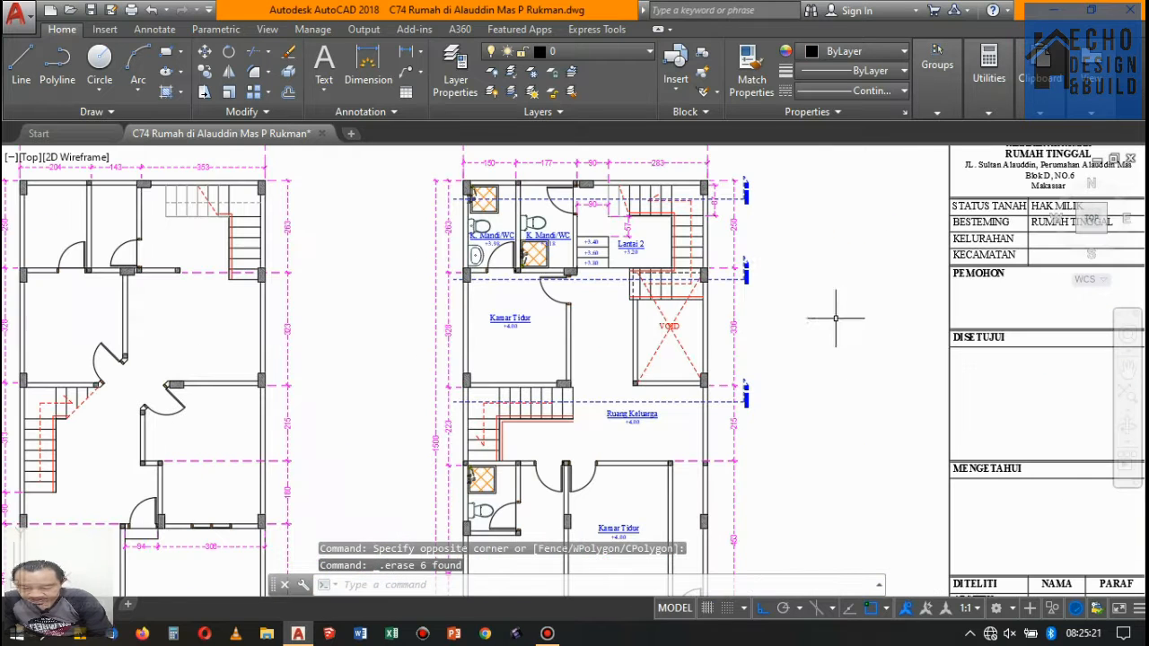
click(787, 289)
click(747, 162)
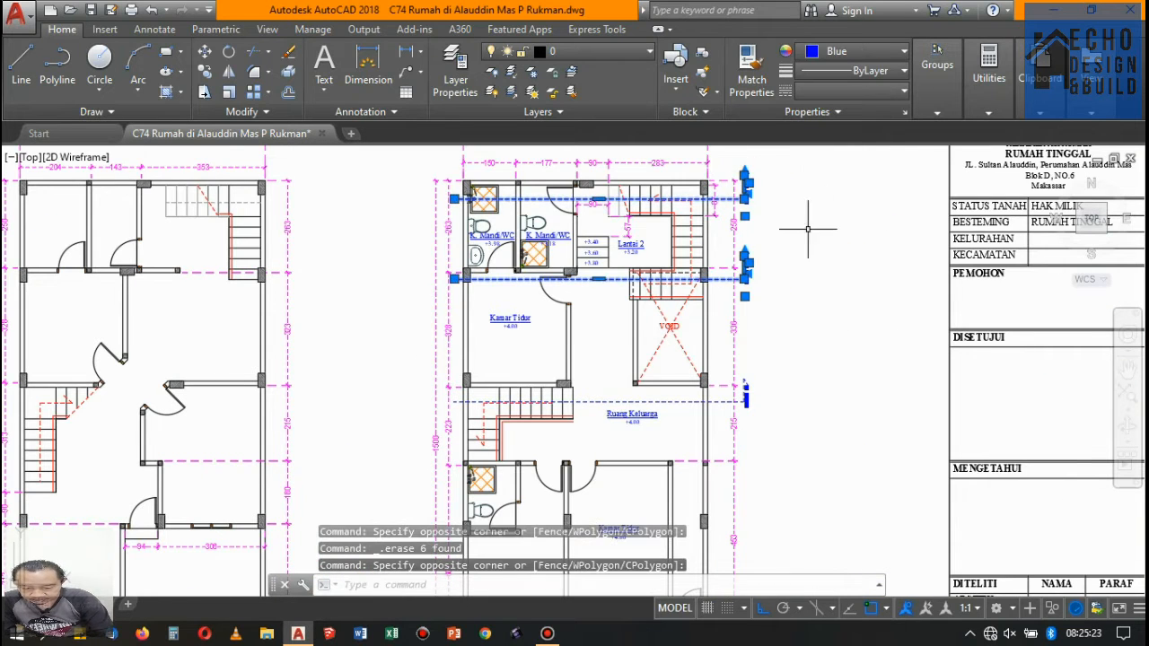
scroll(756, 425, up, 5)
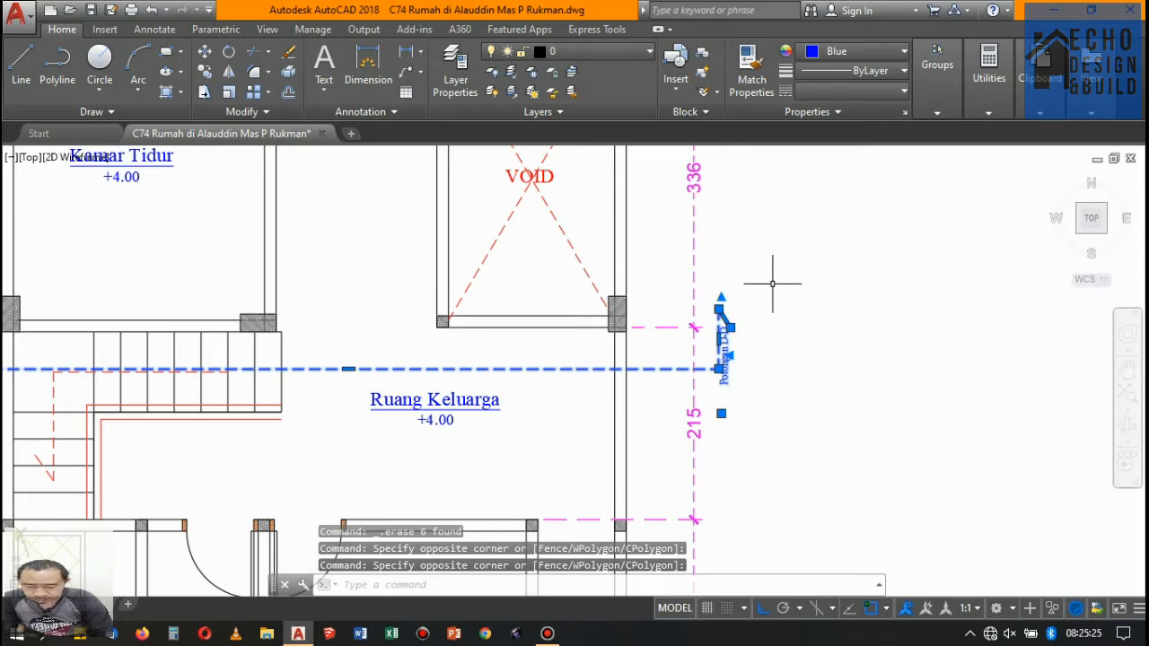
key(Delete)
- Change the Lantai 1 copy's drawing title to RENCANA PINTU DAN JENDELA LANTAI 1, keeping the scale line
scroll(763, 270, down, 10)
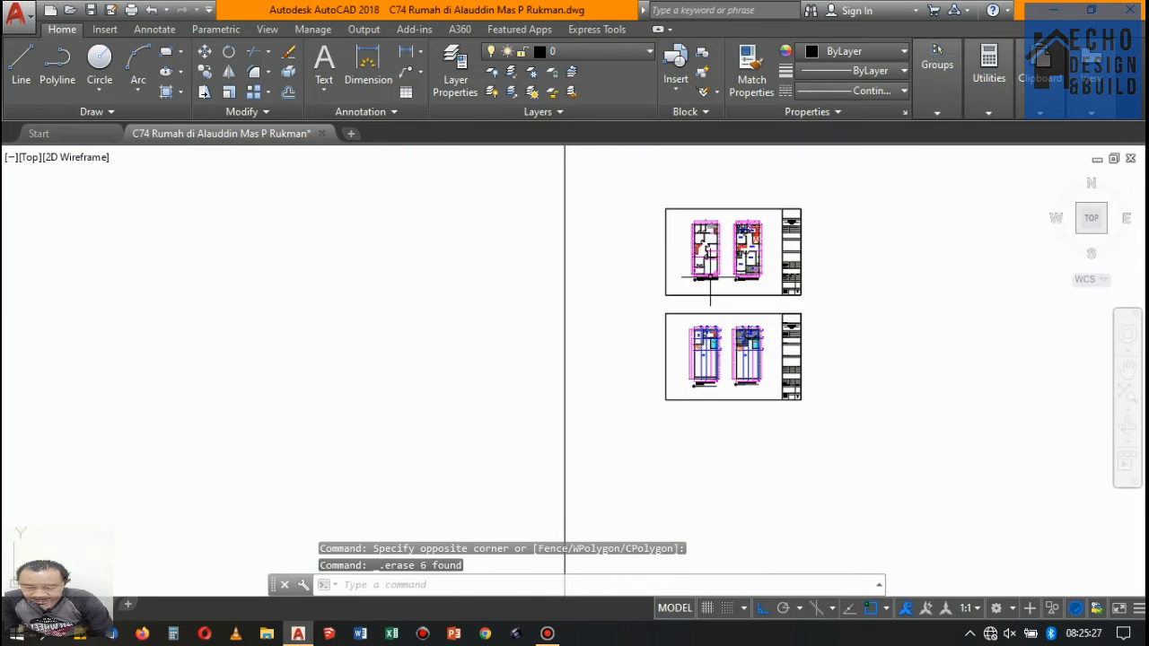
scroll(710, 279, up, 12)
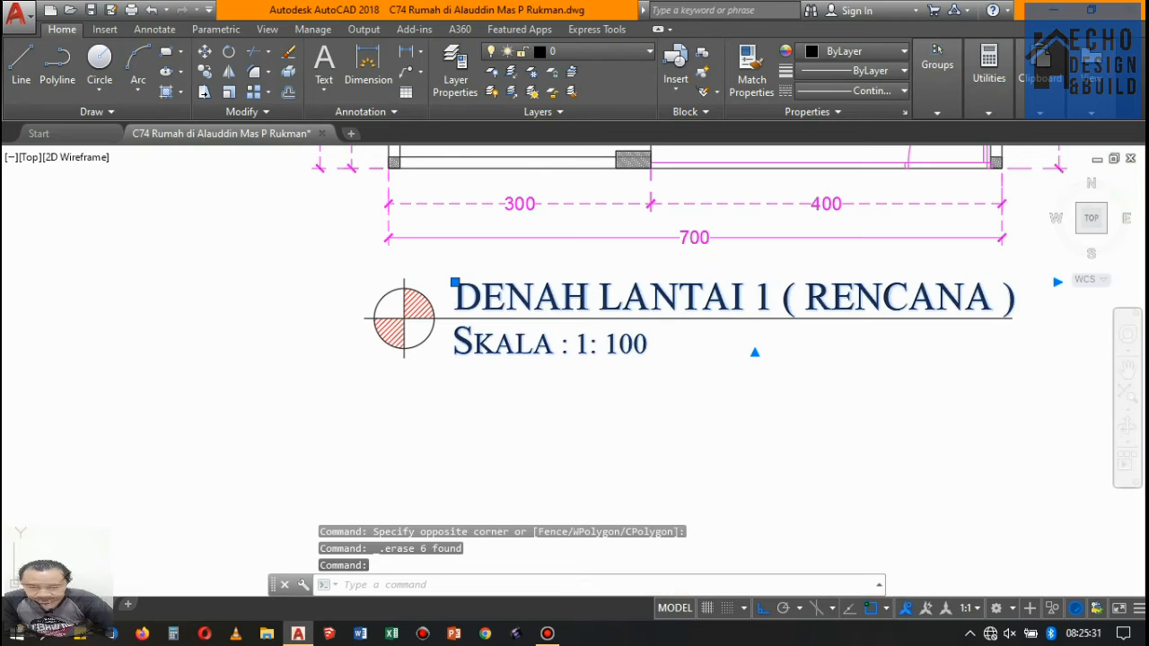
double_click(606, 295)
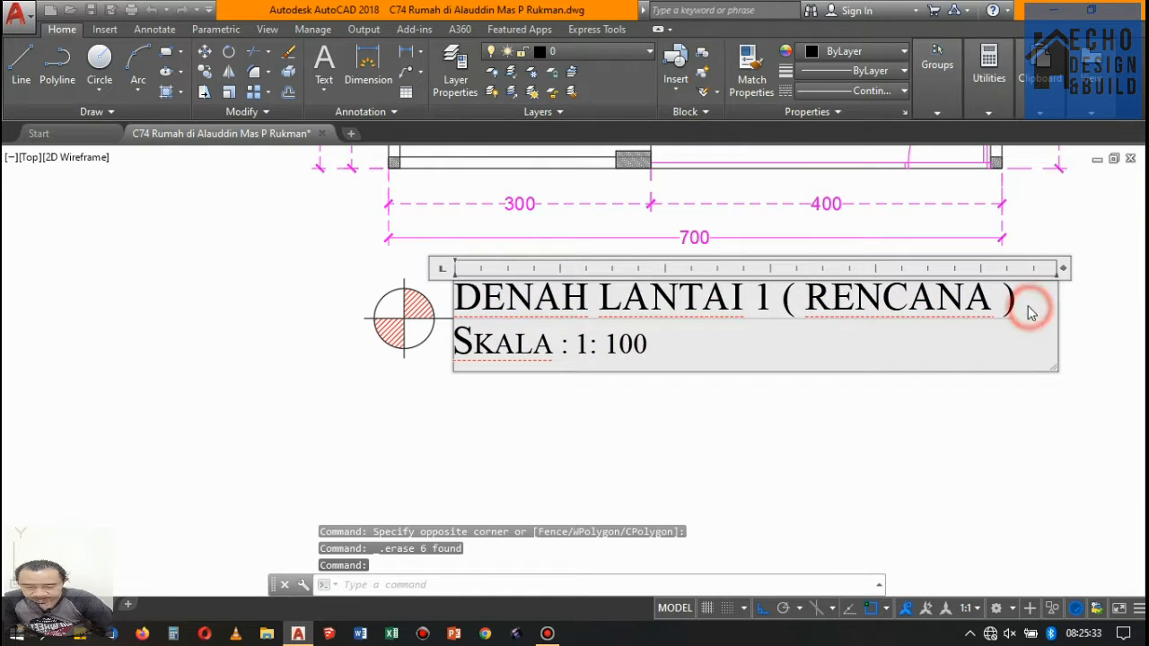
drag(1030, 312, 468, 301)
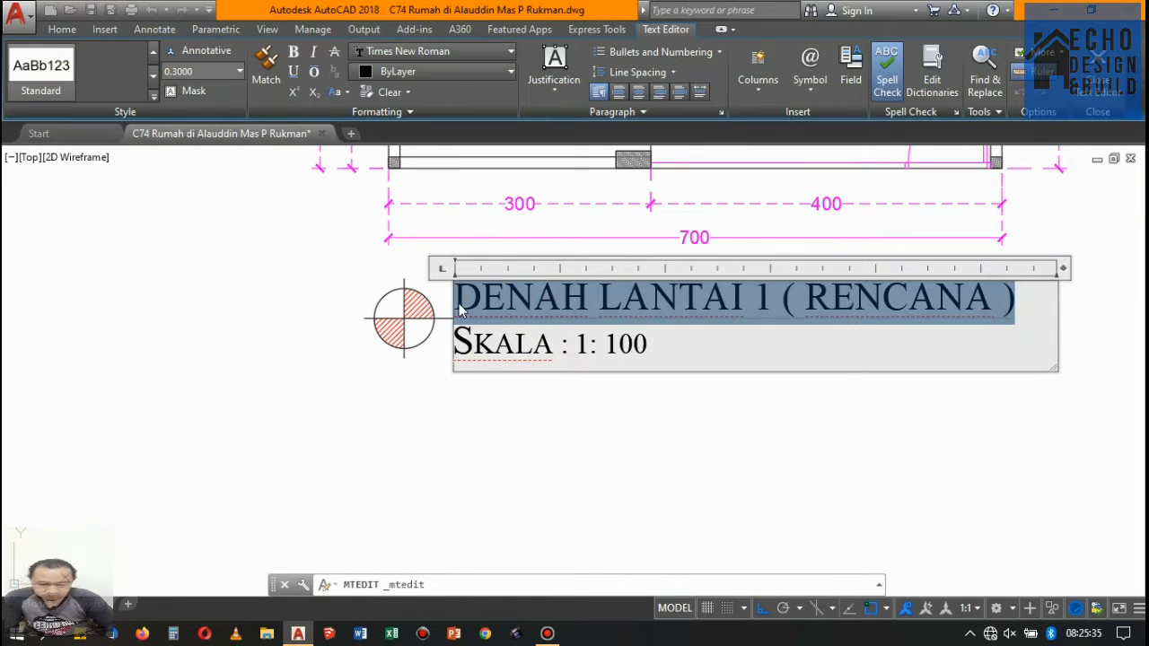
text(RENCANA PINTU DAN JENDE)
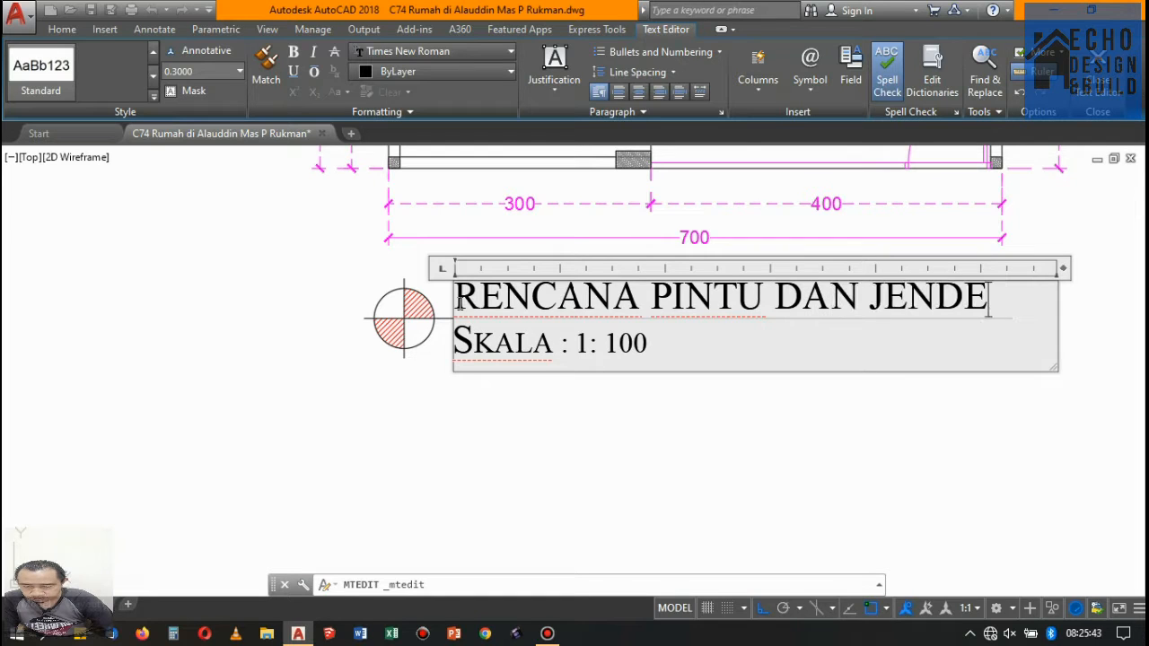
text(LANTAI 1)
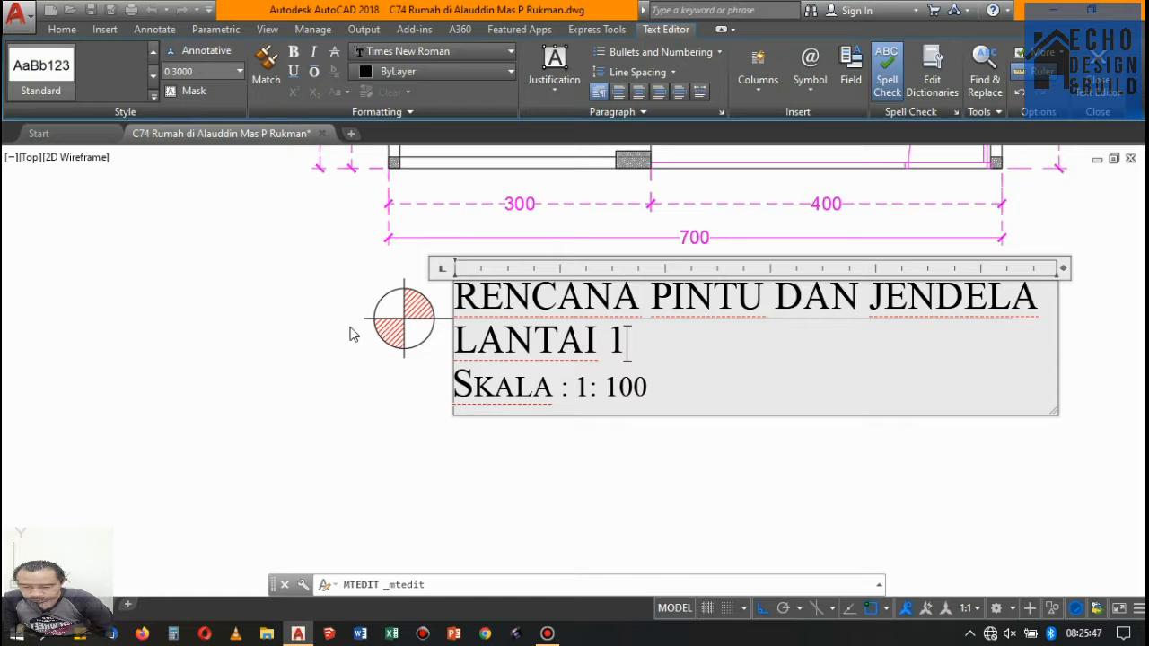
scroll(349, 377, down, 3)
click(579, 373)
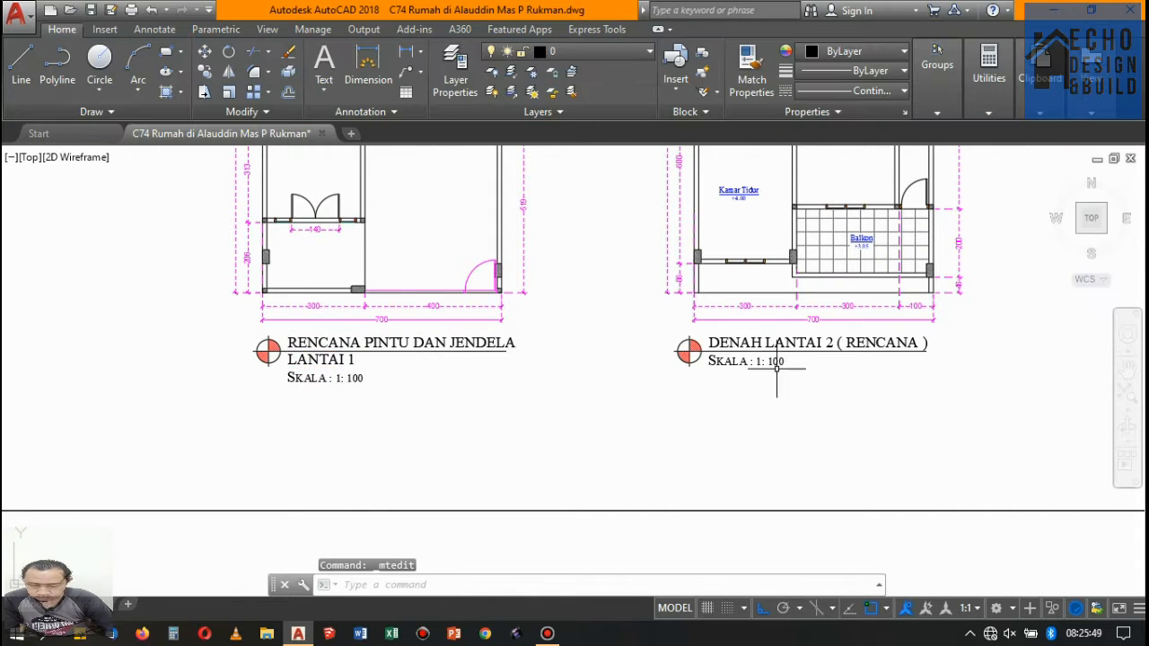
- Erase the DENAH LANTAI 2 ( RENCANA ) title with its line and circular symbol below the Lantai 2 copy
click(763, 400)
click(658, 344)
click(682, 341)
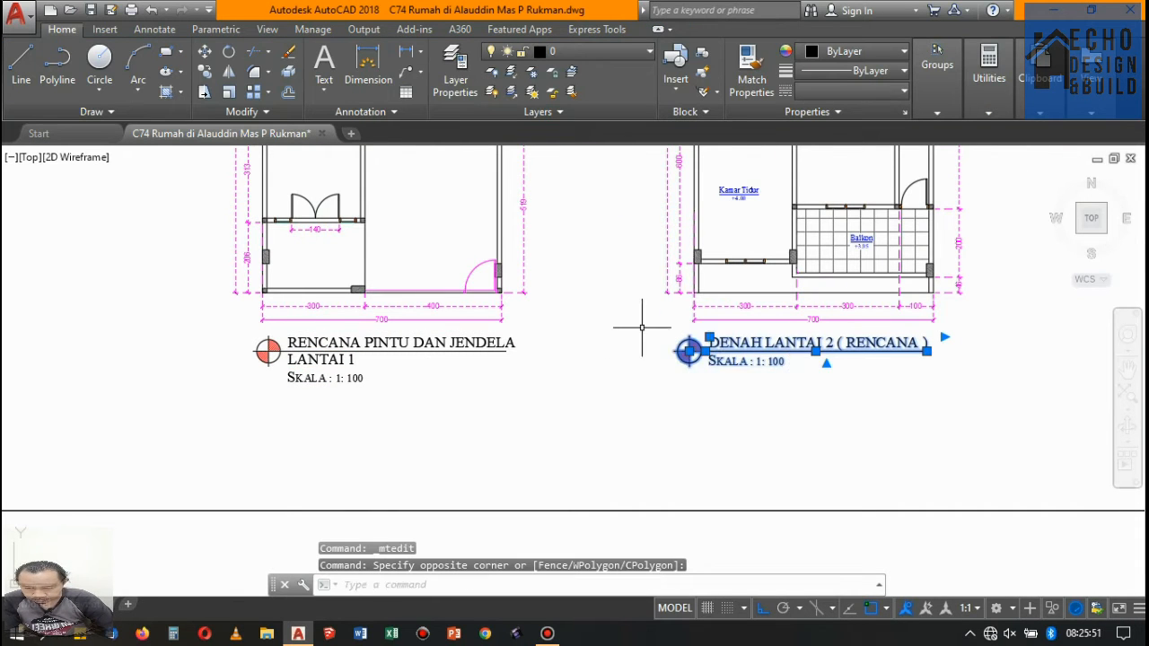
key(Delete)
- Copy the RENCANA PINTU DAN JENDELA LANTAI 1 title with its symbol and line below the Lantai 2 plan, using the plans' matching front corners
scroll(396, 362, up, 2)
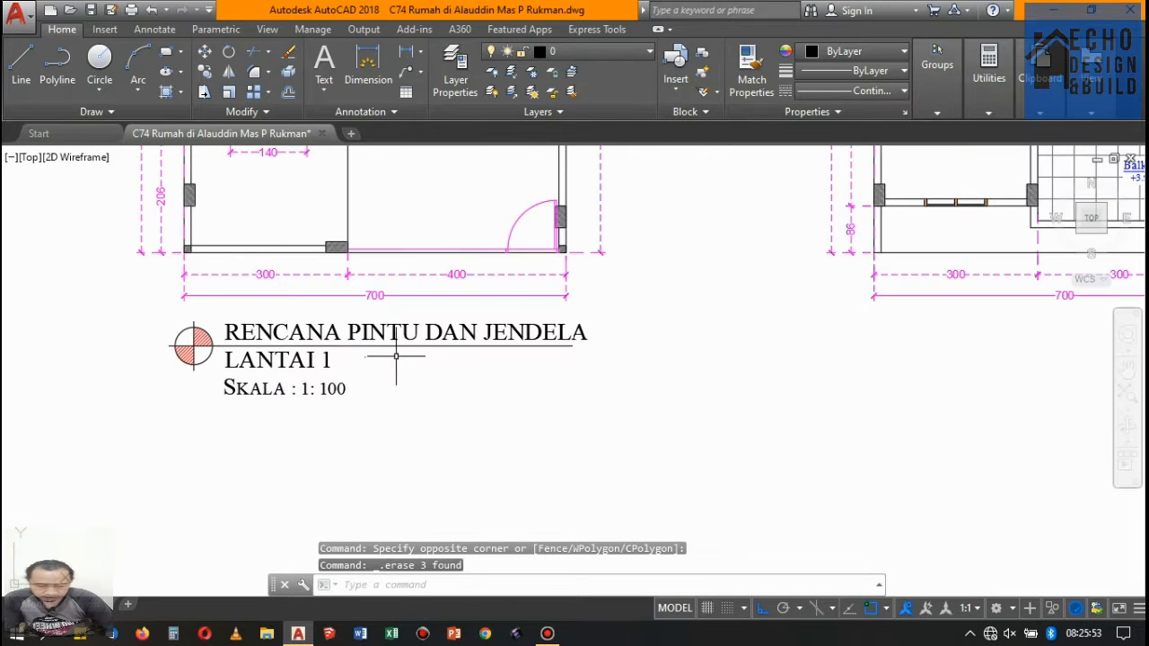
click(416, 412)
click(150, 324)
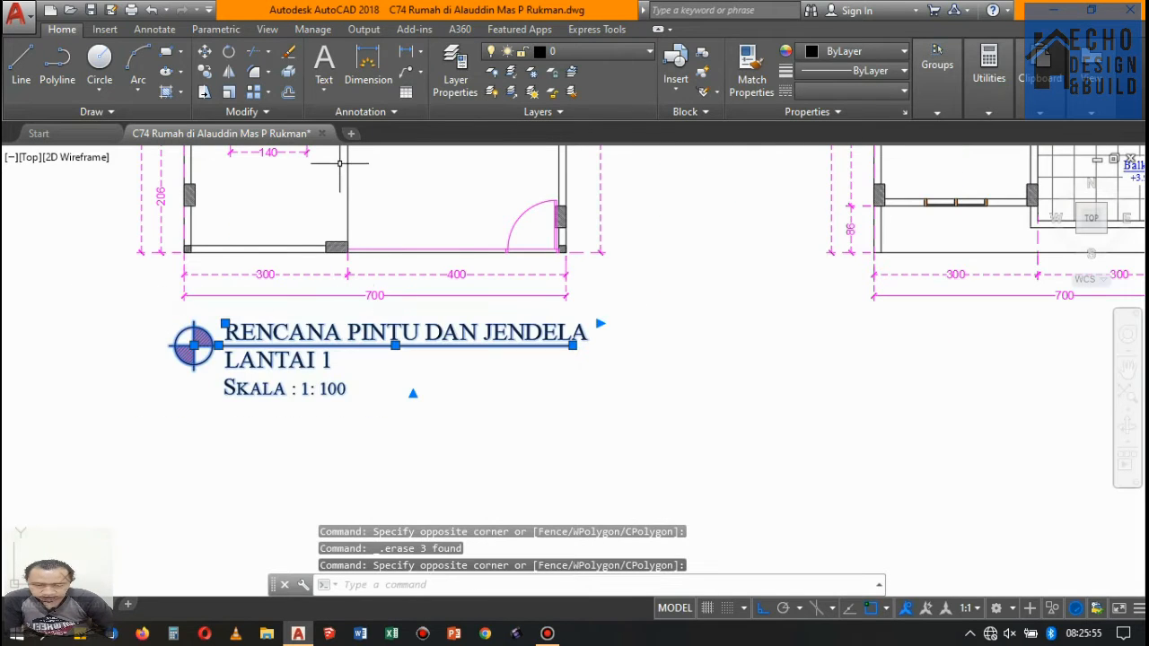
click(205, 76)
scroll(225, 224, up, 5)
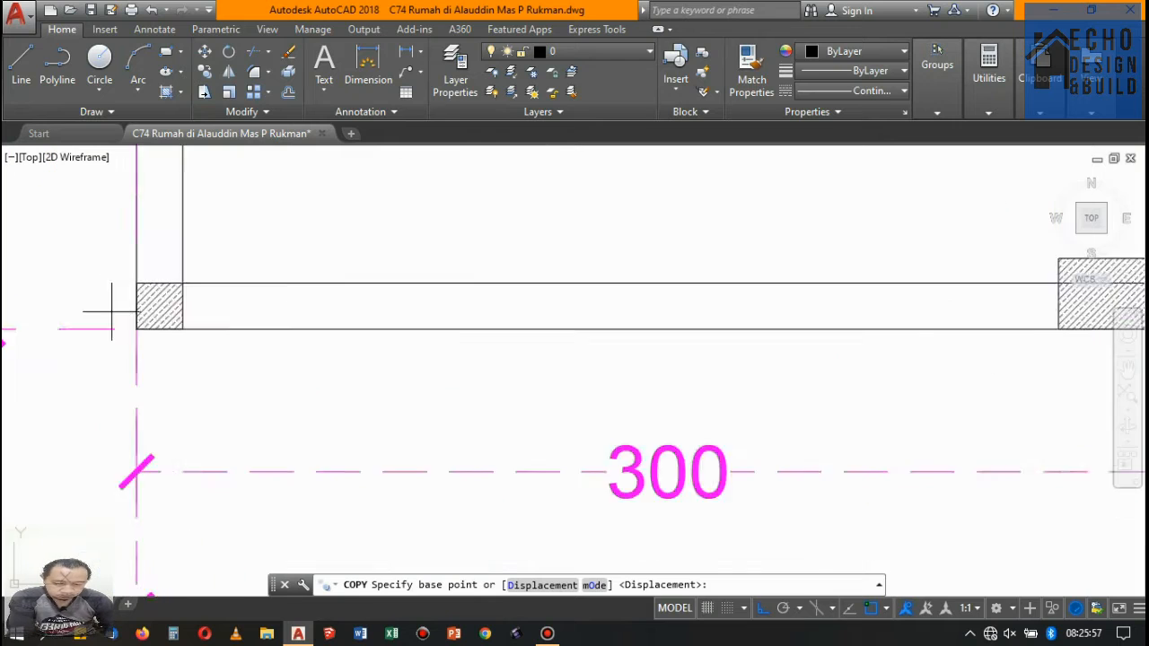
click(146, 339)
scroll(68, 330, down, 6)
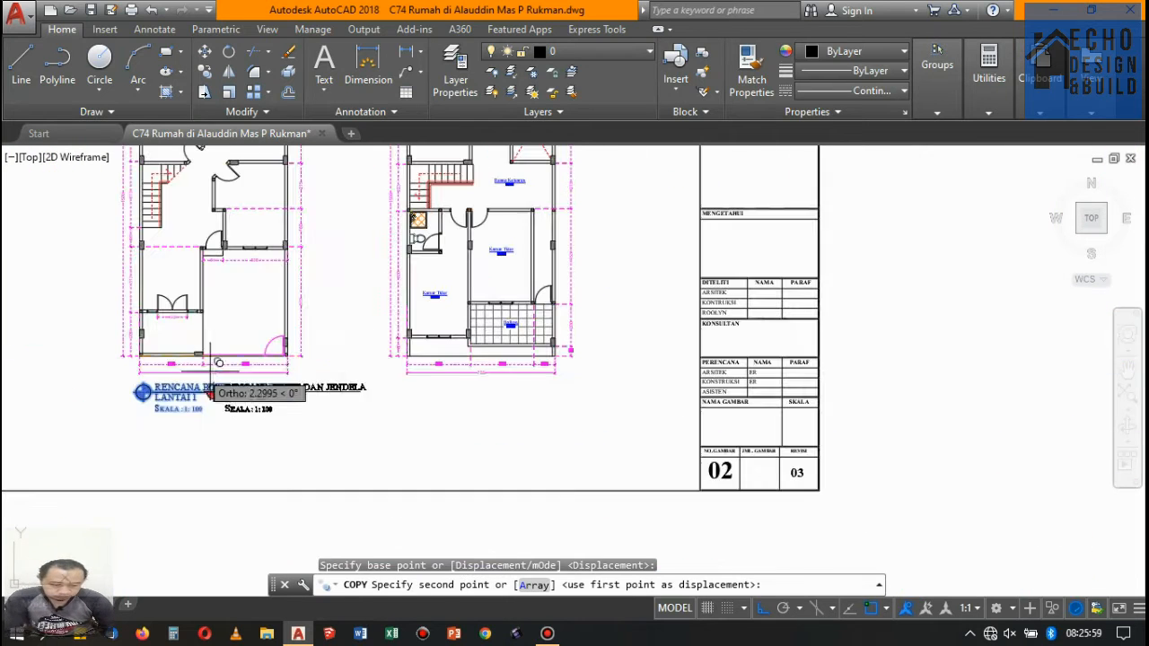
scroll(448, 377, up, 7)
scroll(485, 374, up, 4)
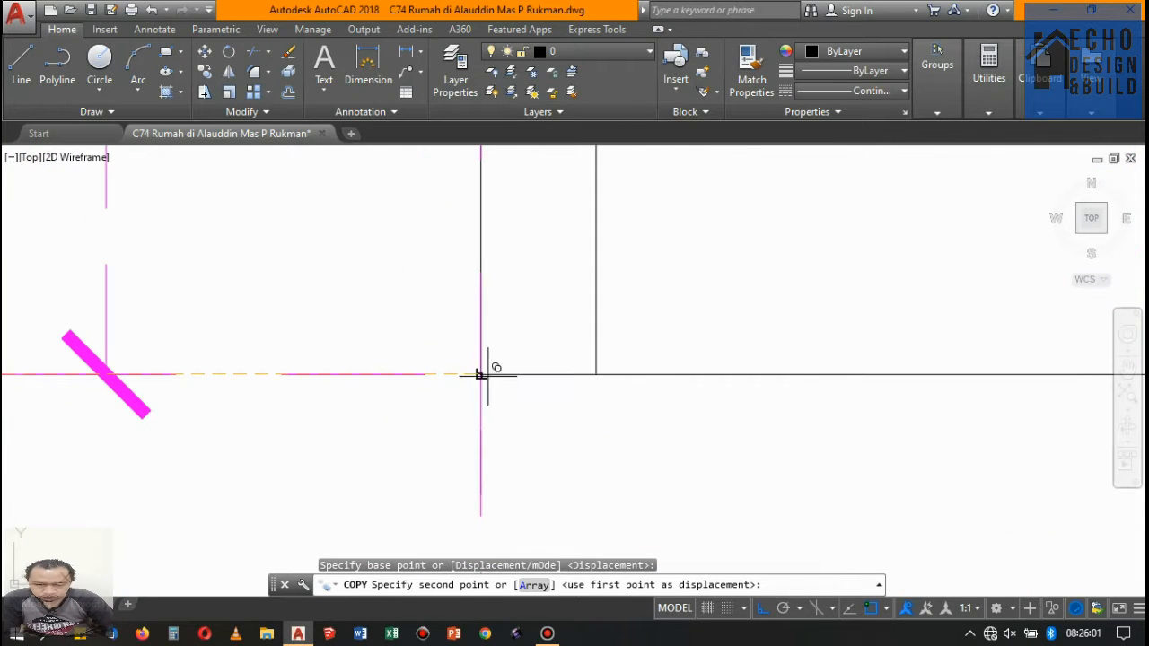
click(481, 374)
scroll(539, 269, down, 10)
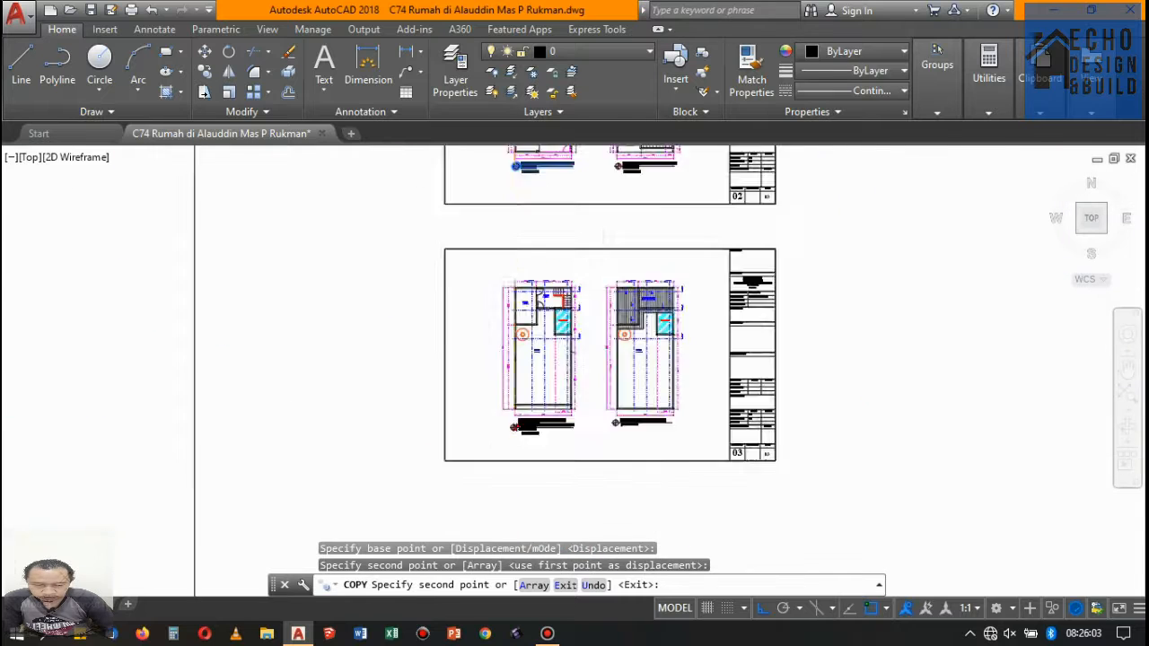
scroll(539, 377, up, 6)
scroll(641, 303, down, 4)
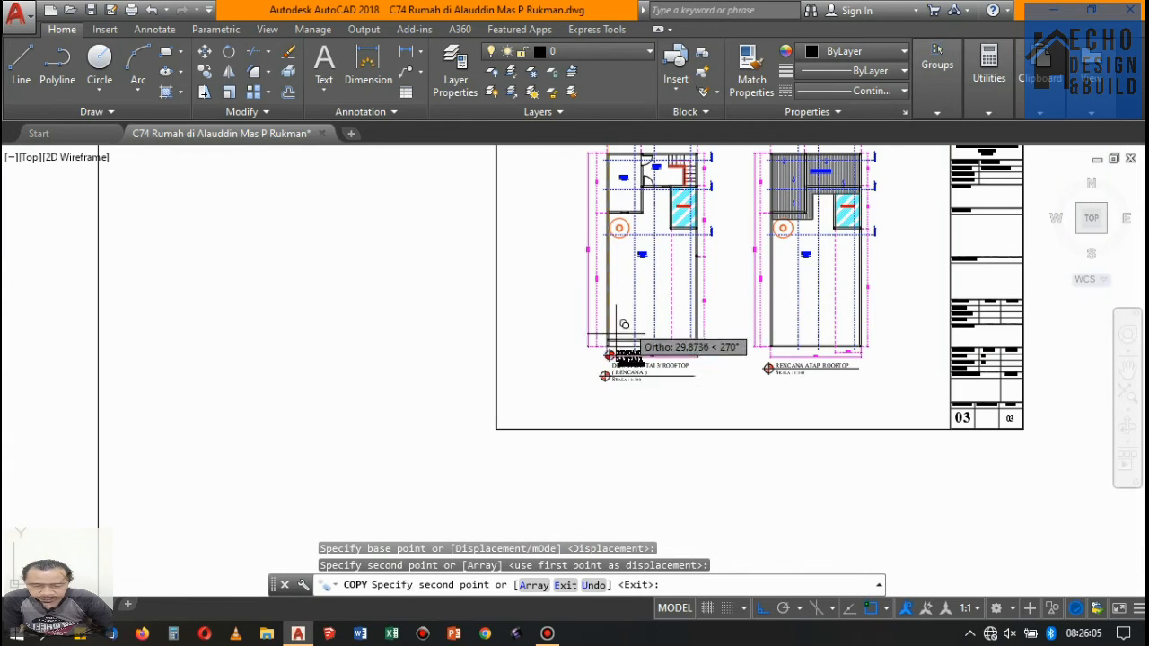
key(Escape)
- Erase the RENCANA ATAP ROOFTOP title with its line and symbol on copied sheet 03
scroll(853, 377, up, 4)
click(754, 454)
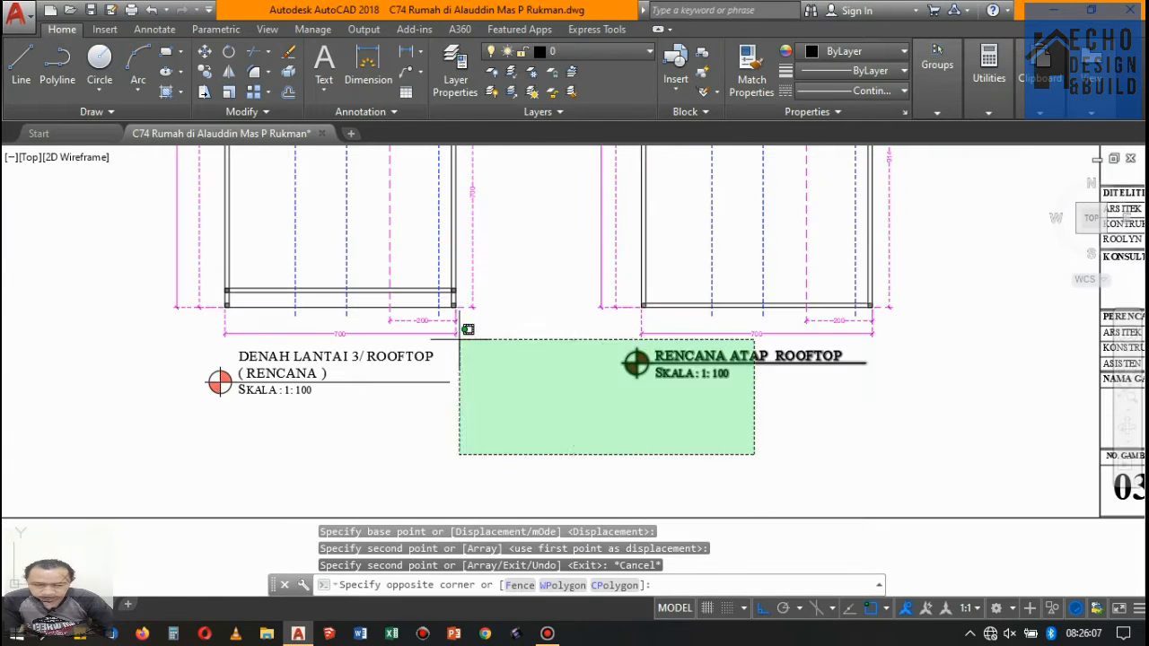
click(612, 351)
key(Delete)
scroll(661, 410, down, 6)
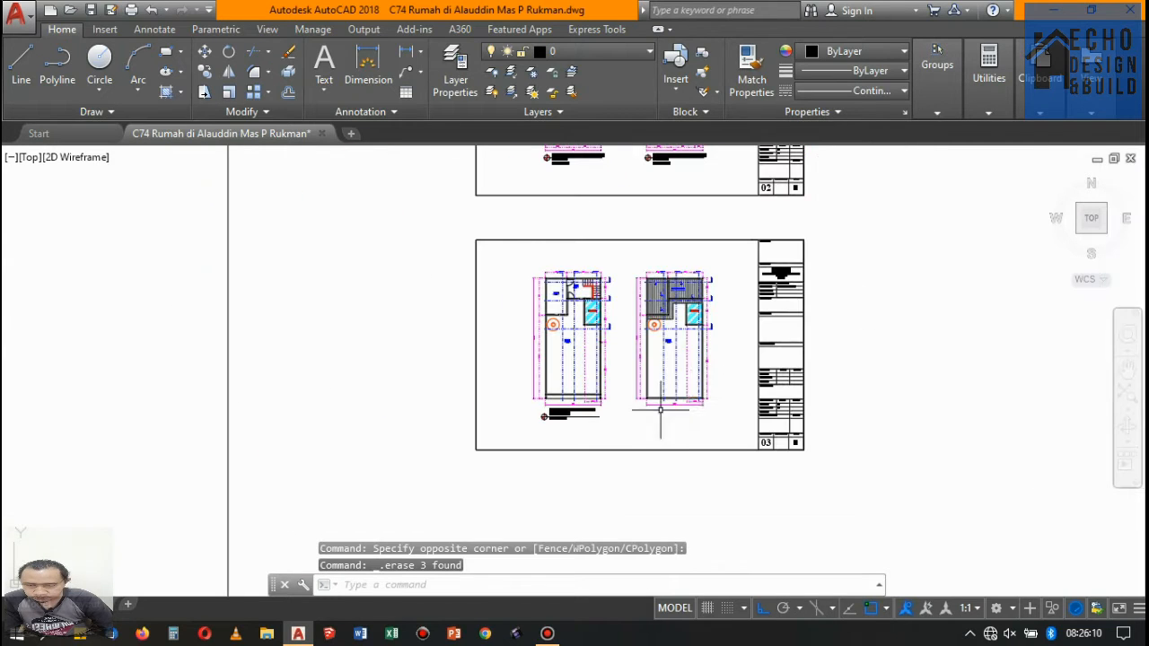
- Erase the entire roof plan beside the Lantai 3 plan on copied sheet 03
click(726, 413)
click(634, 256)
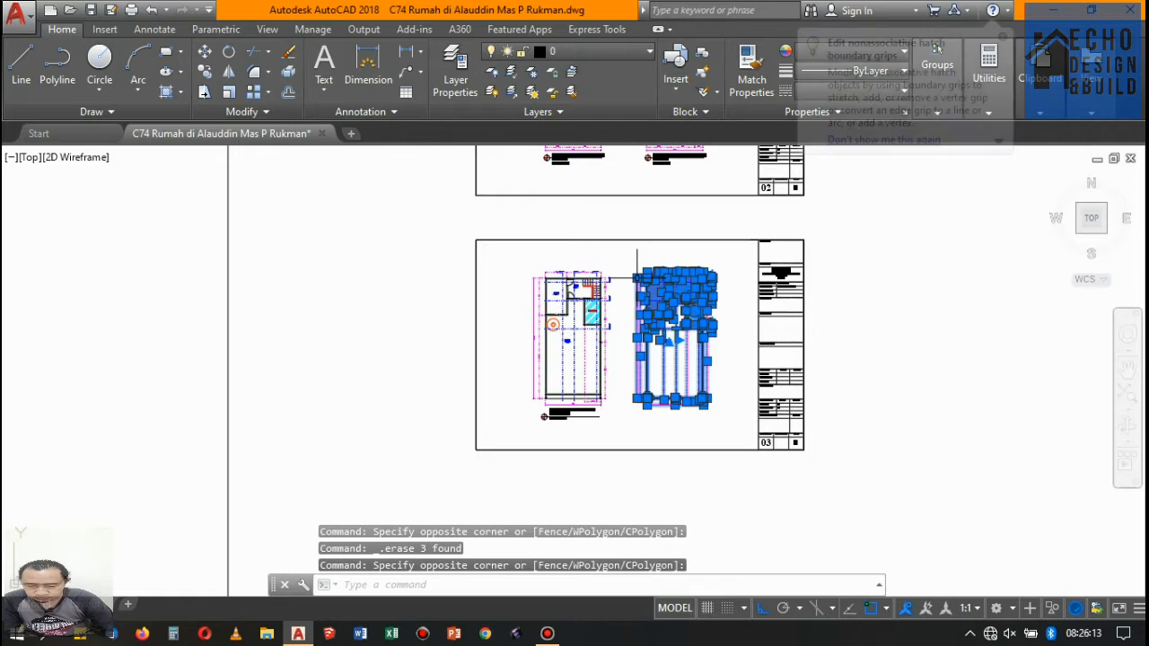
scroll(754, 229, up, 6)
scroll(754, 229, down, 5)
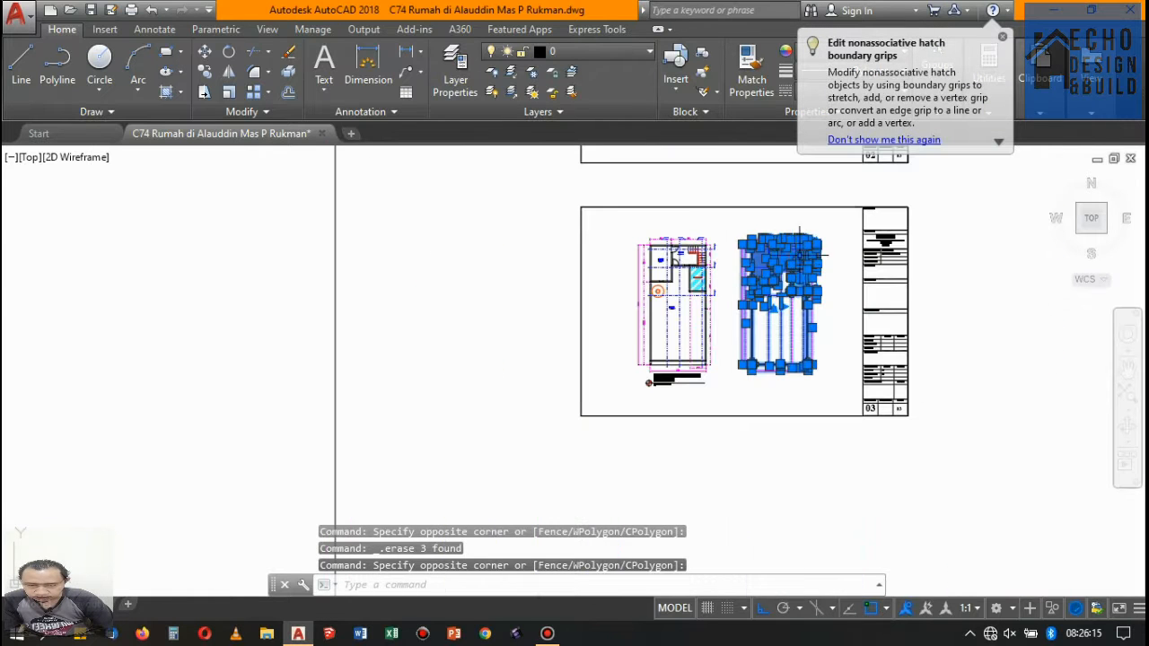
key(Delete)
scroll(739, 249, up, 2)
scroll(669, 327, down, 4)
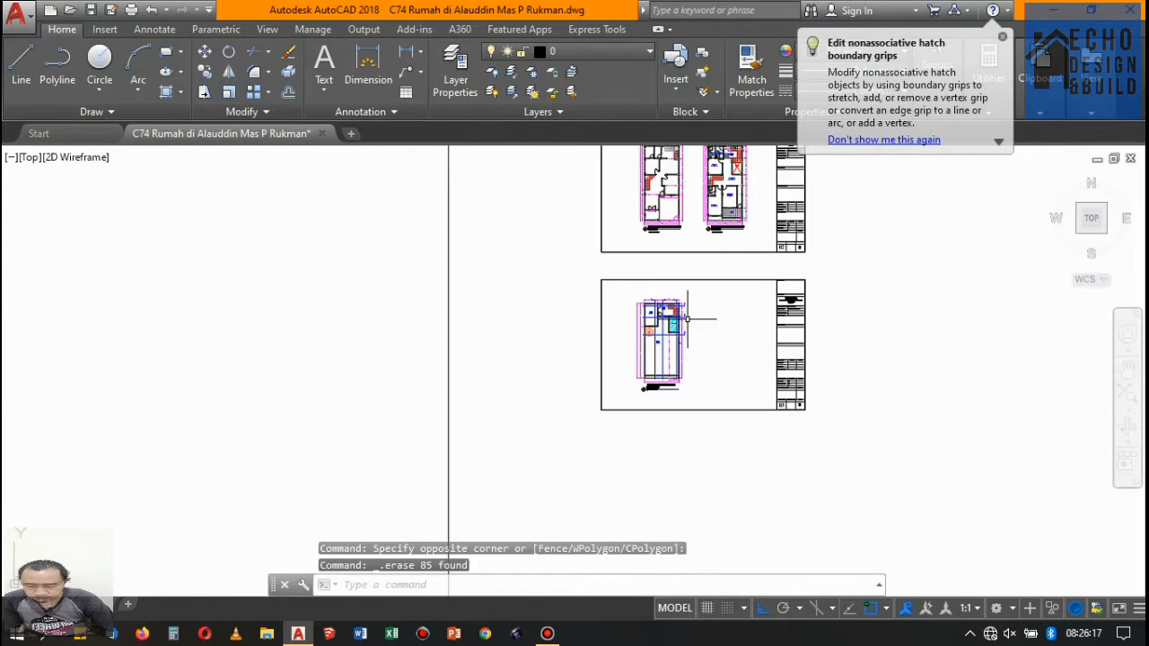
- Change the drawing title below the Lantai 2 plan to read LANTAI 2 on its second line
scroll(686, 232, up, 2)
scroll(686, 232, up, 4)
scroll(731, 275, down, 1)
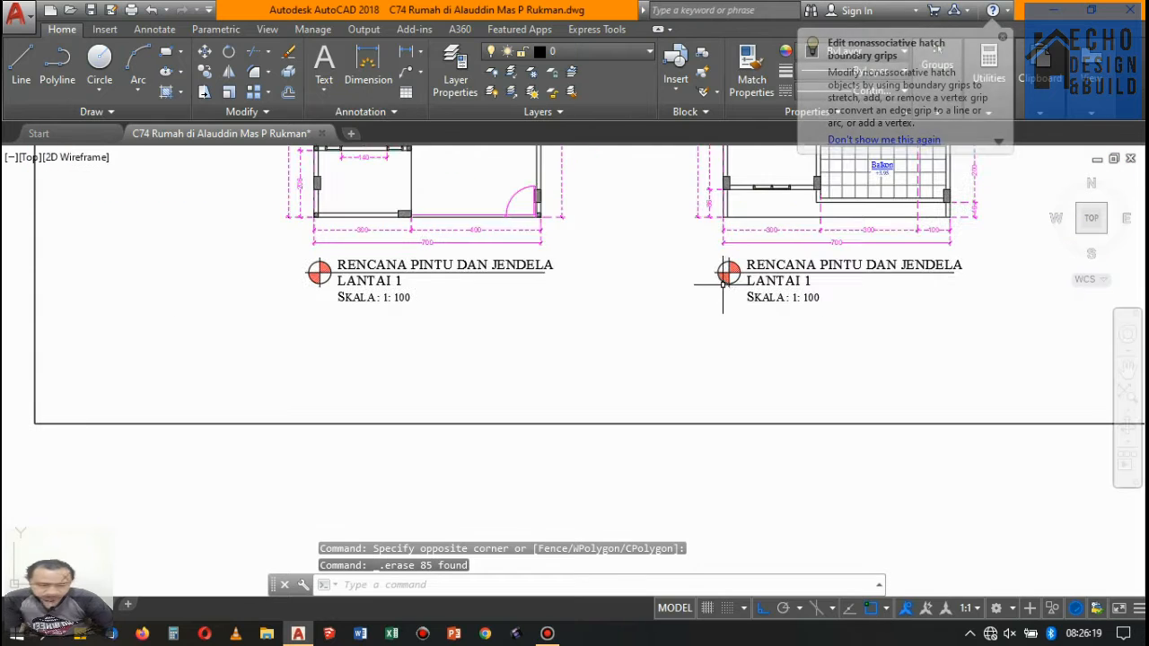
scroll(730, 275, up, 1)
scroll(802, 284, up, 2)
double_click(807, 283)
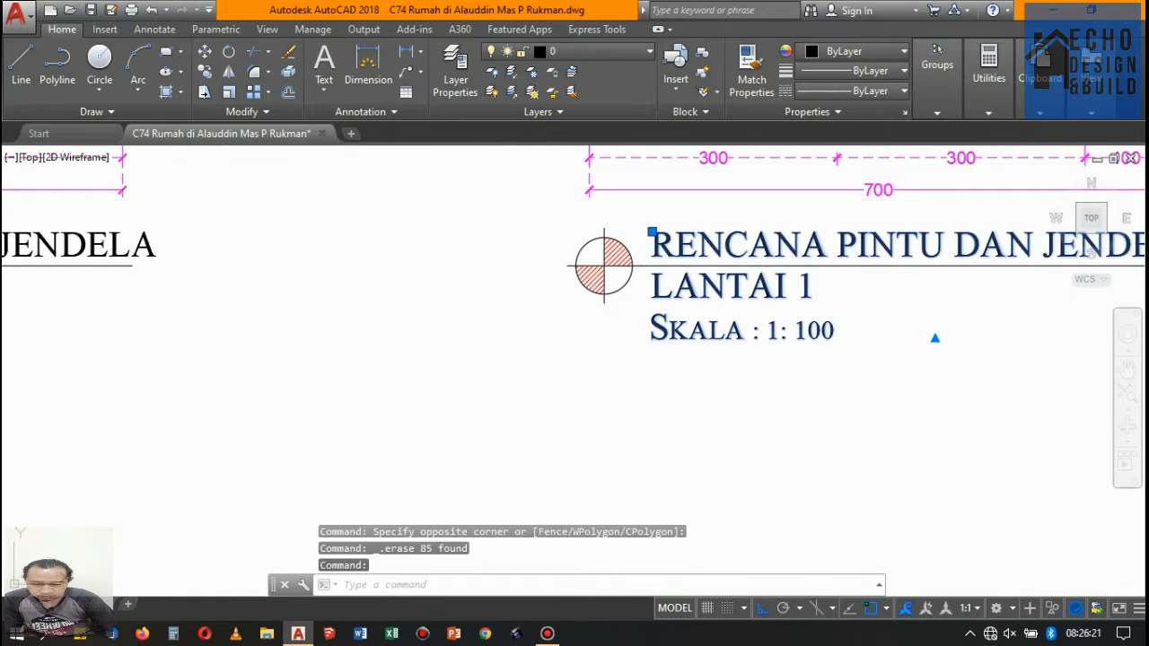
scroll(813, 283, up, 2)
double_click(803, 287)
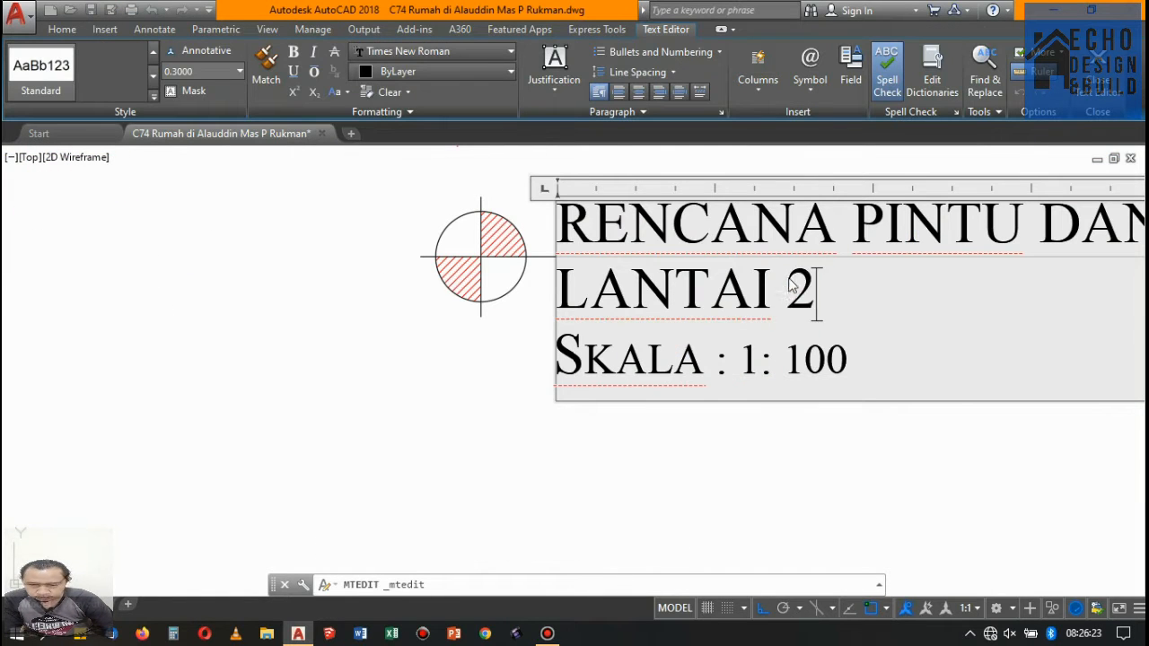
click(718, 442)
scroll(680, 292, down, 4)
click(700, 365)
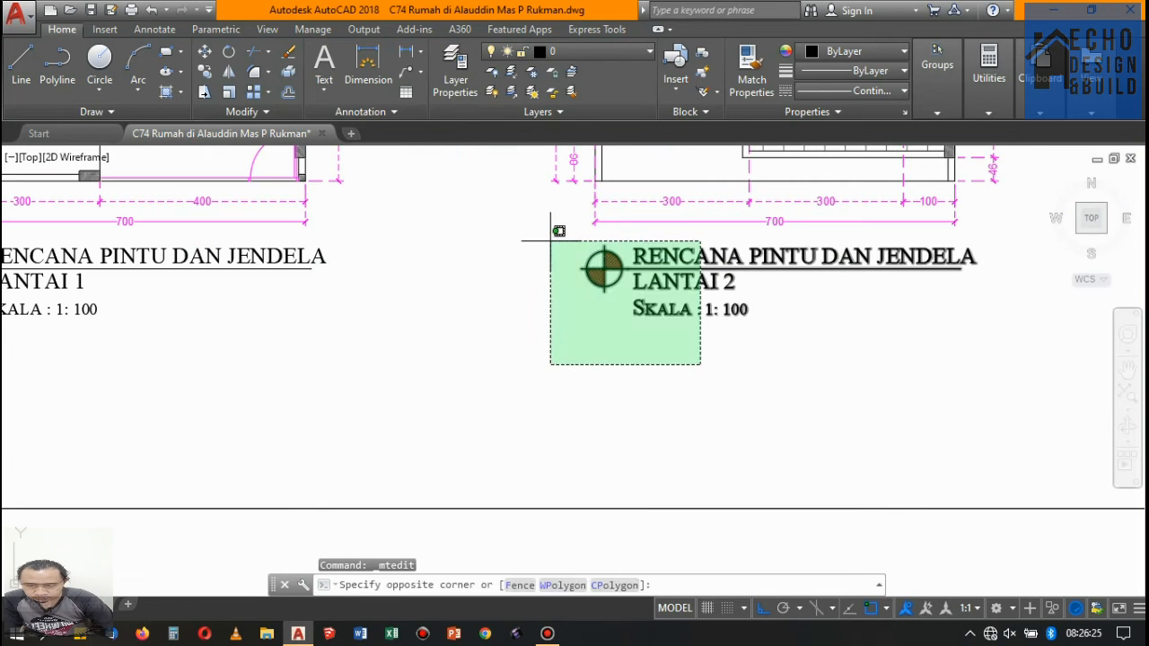
click(550, 240)
click(203, 71)
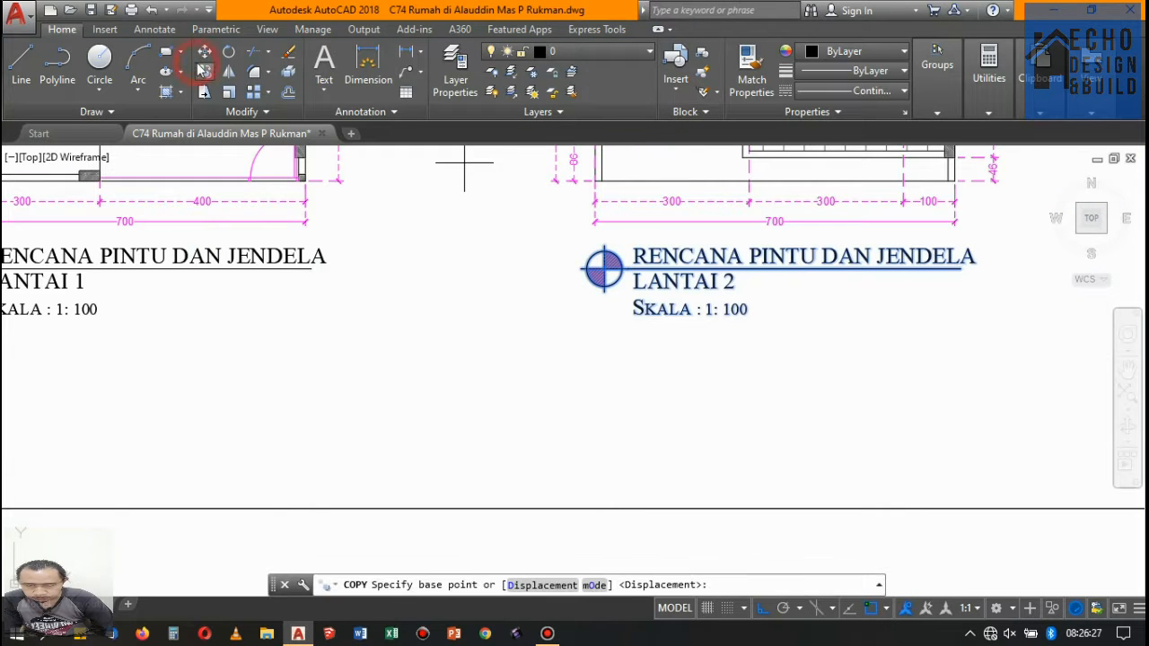
scroll(537, 157, up, 6)
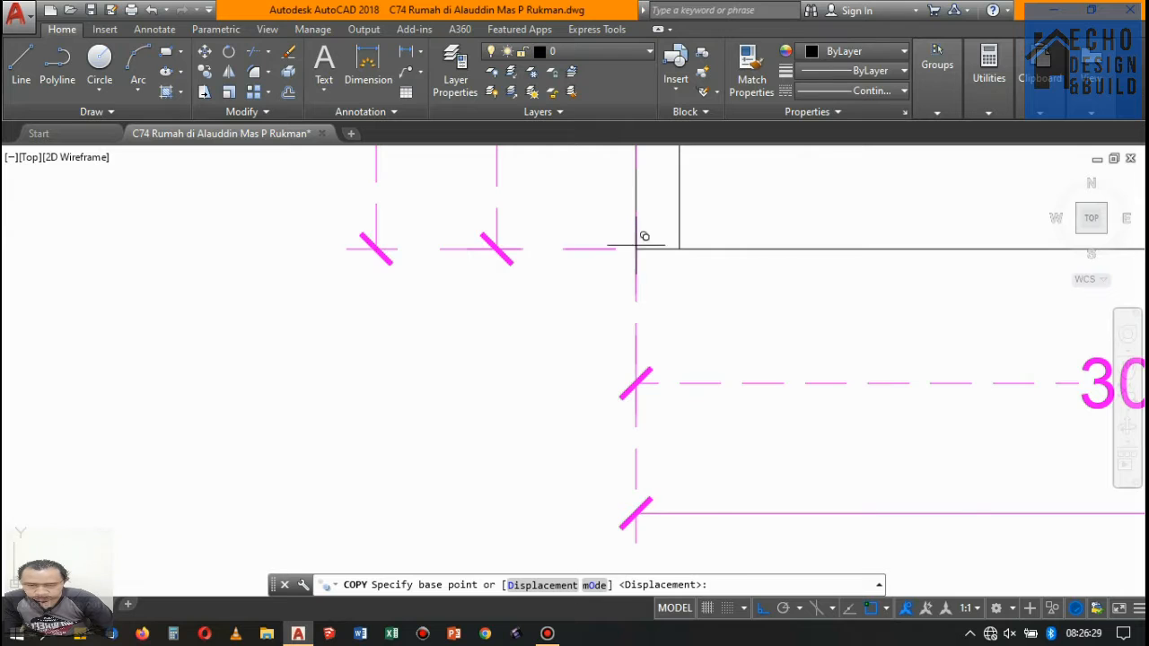
click(635, 245)
scroll(637, 238, down, 8)
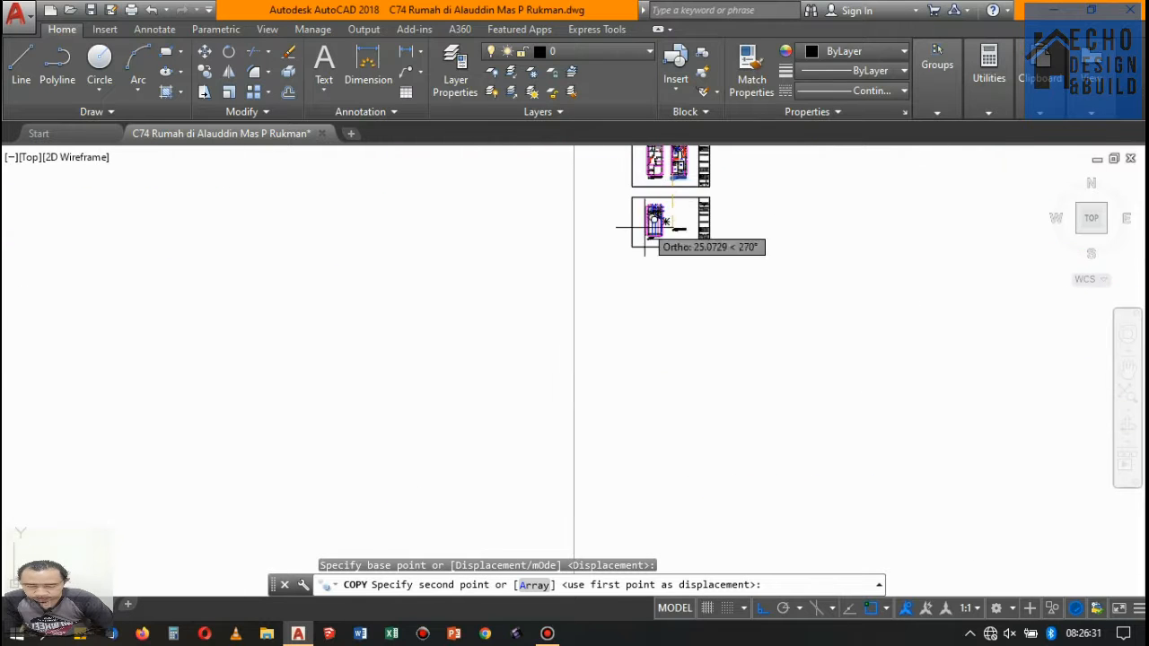
scroll(644, 226, up, 10)
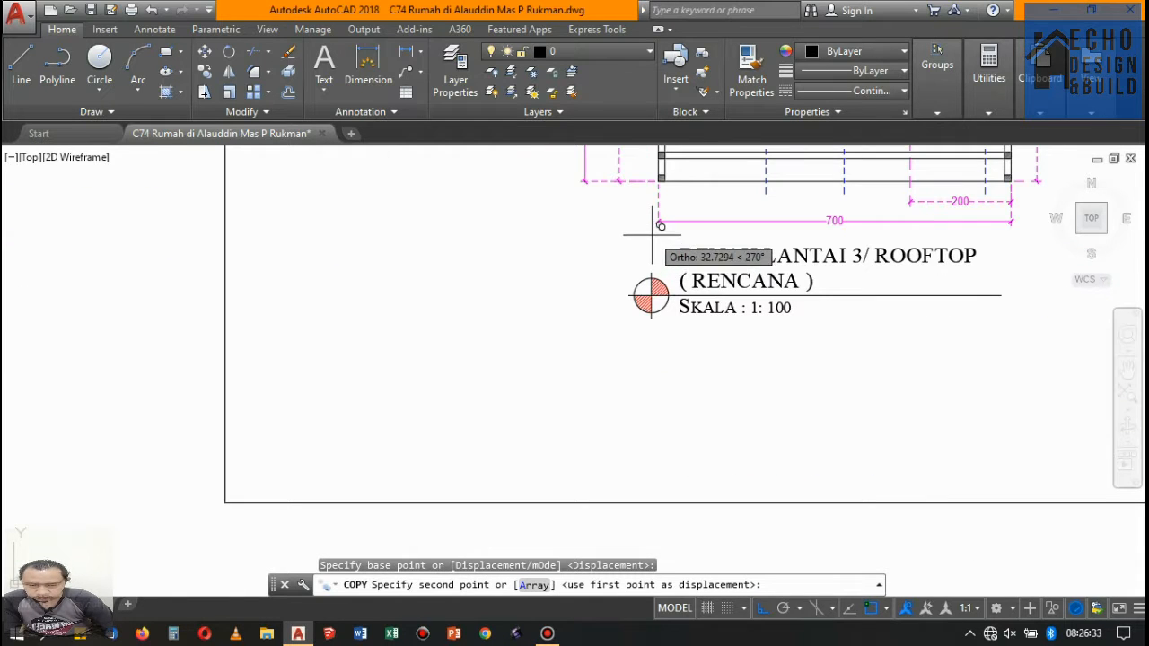
key(Escape)
- Erase the DENAH LANTAI 3/ ROOFTOP ( RENCANA ) title with its line and circular symbol on copied sheet 03
click(790, 323)
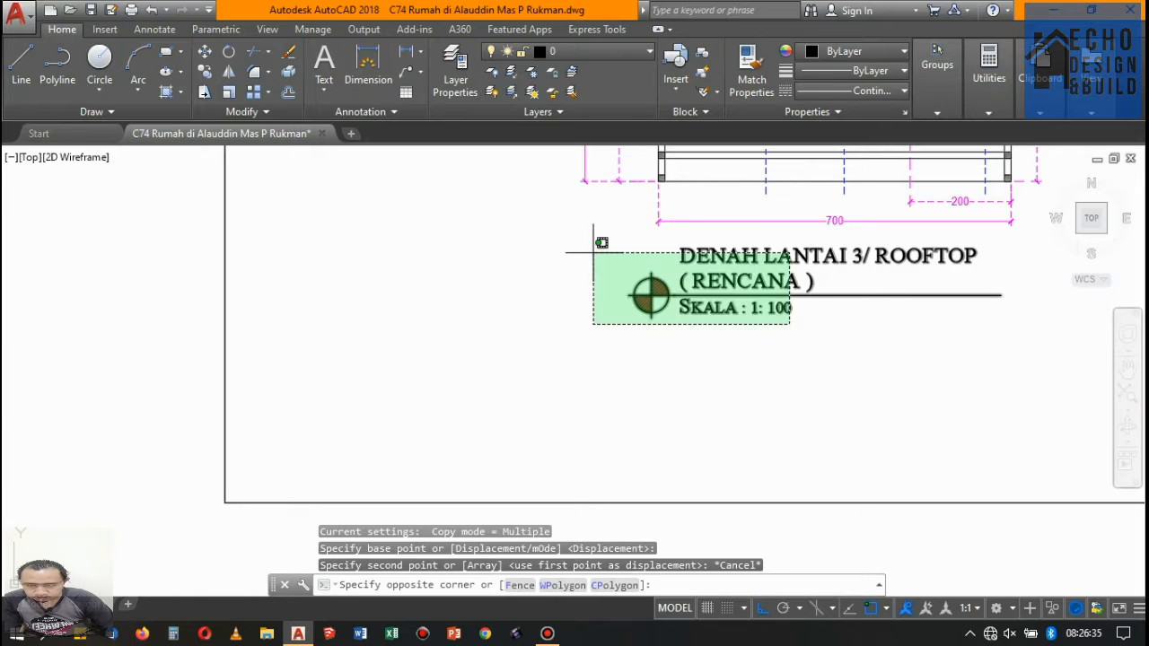
click(592, 227)
key(Delete)
scroll(589, 221, down, 6)
- Copy the RENCANA PINTU DAN JENDELA LANTAI 2 title with its symbol and line below the Lantai 3 plan, using the plans' matching front corners
scroll(583, 288, up, 6)
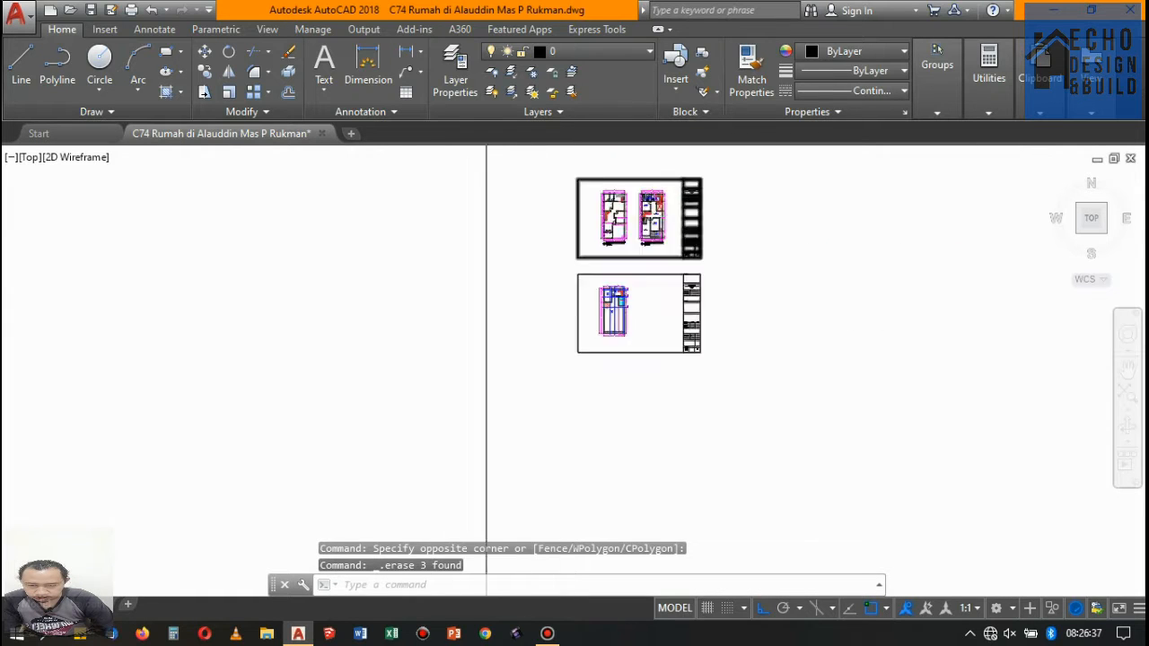
click(556, 253)
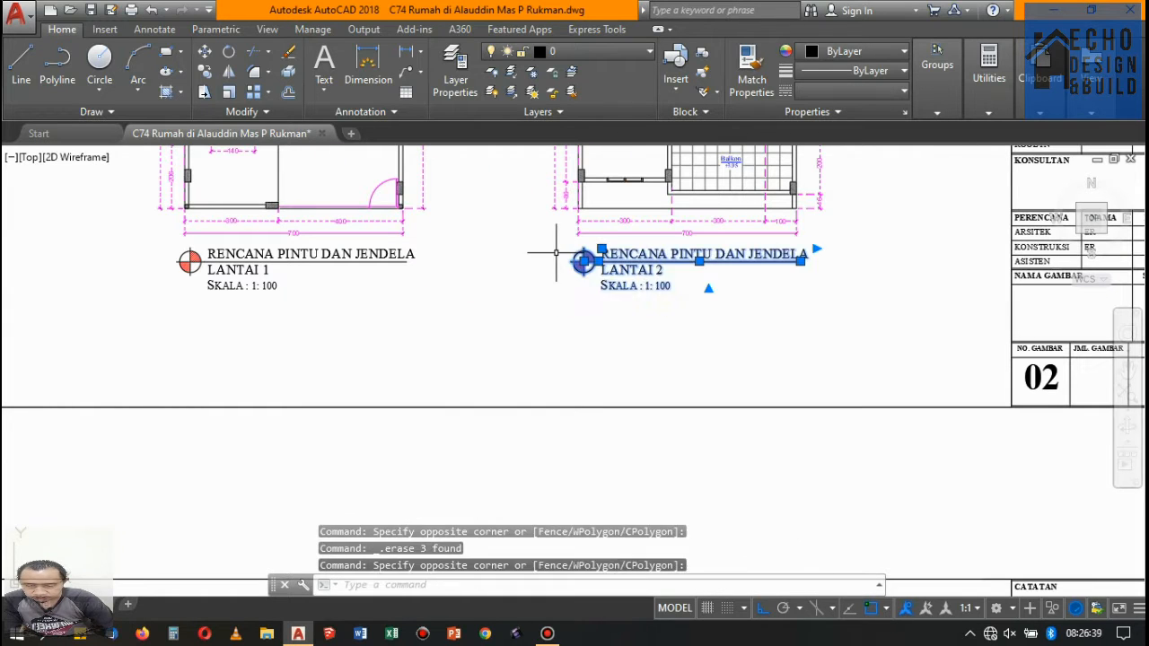
click(206, 72)
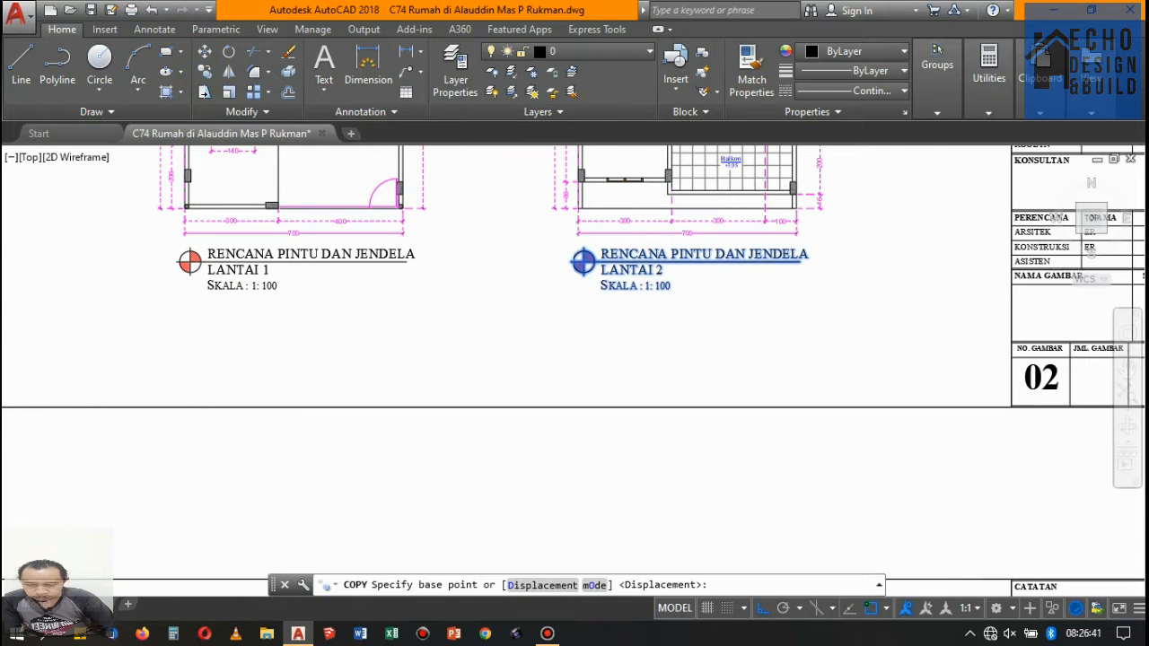
scroll(507, 191, up, 6)
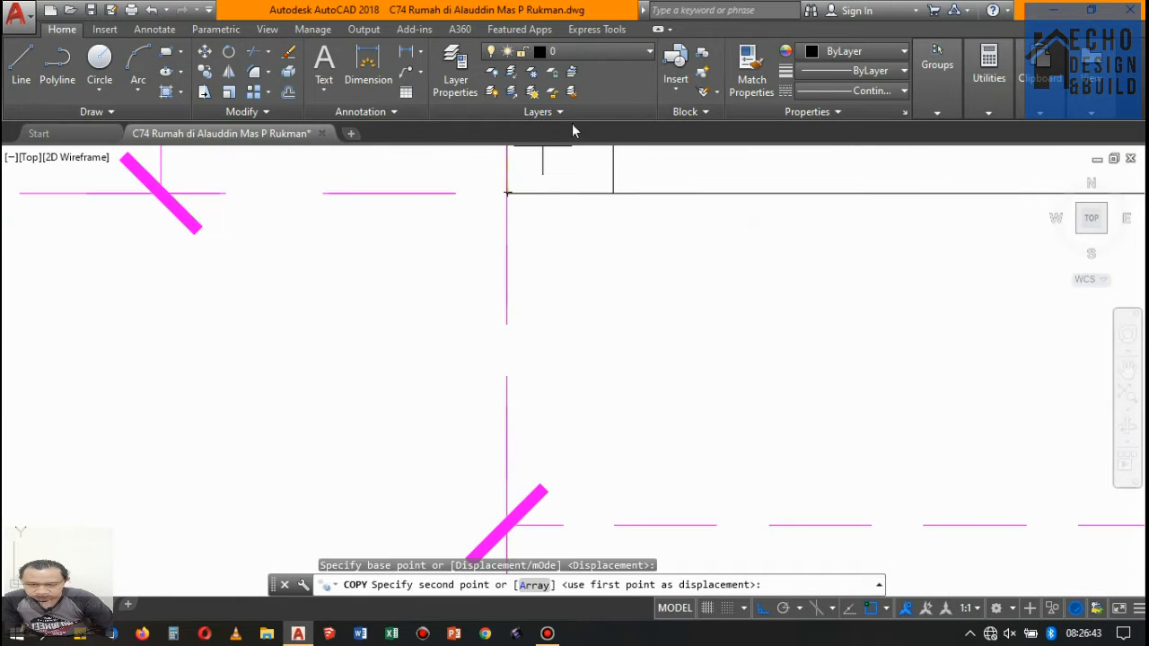
scroll(580, 199, down, 10)
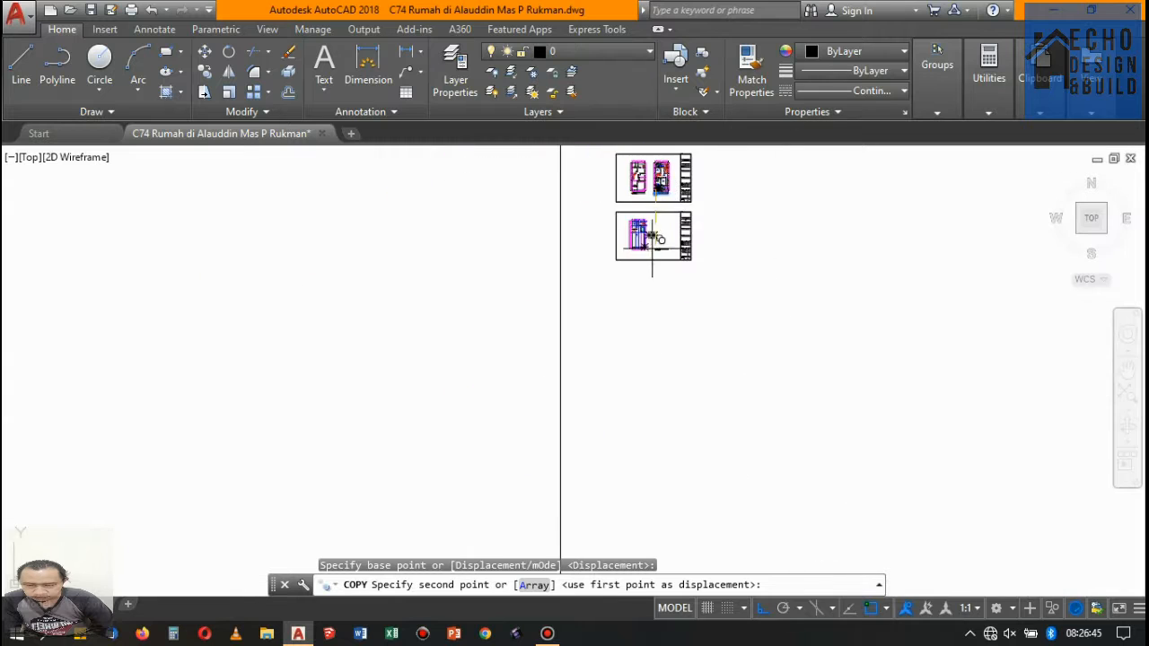
scroll(670, 247, up, 8)
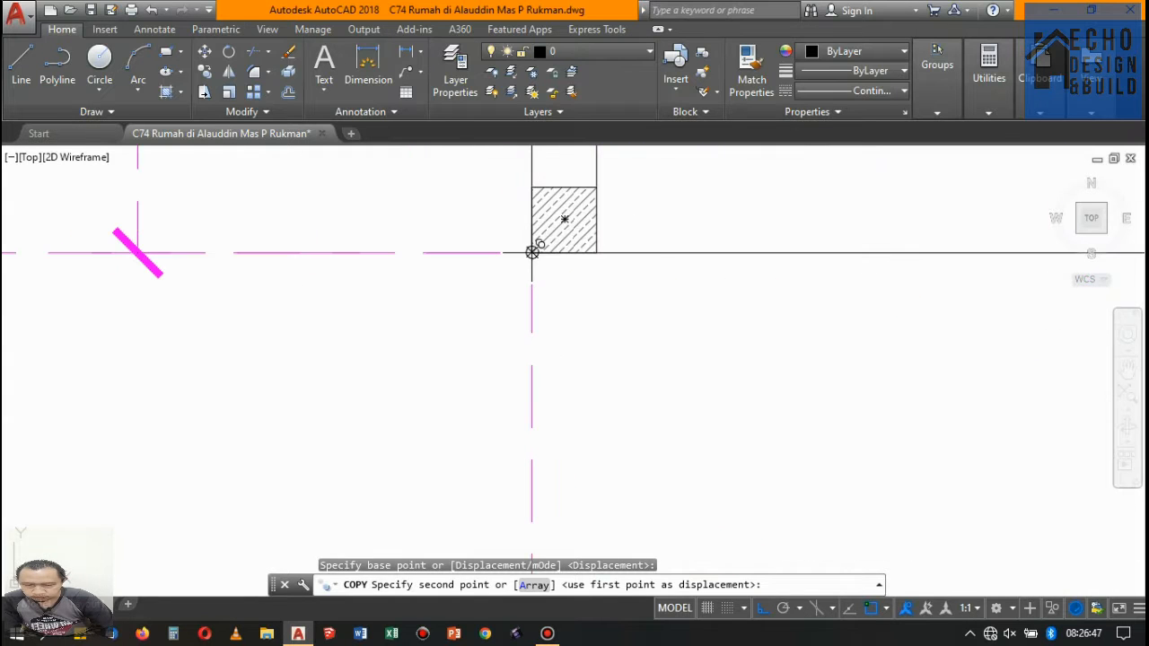
click(531, 244)
scroll(538, 238, down, 6)
key(Escape)
- Change the copied drawing title below the rooftop plan to read LANTAI 3 on its second line
scroll(610, 238, up, 5)
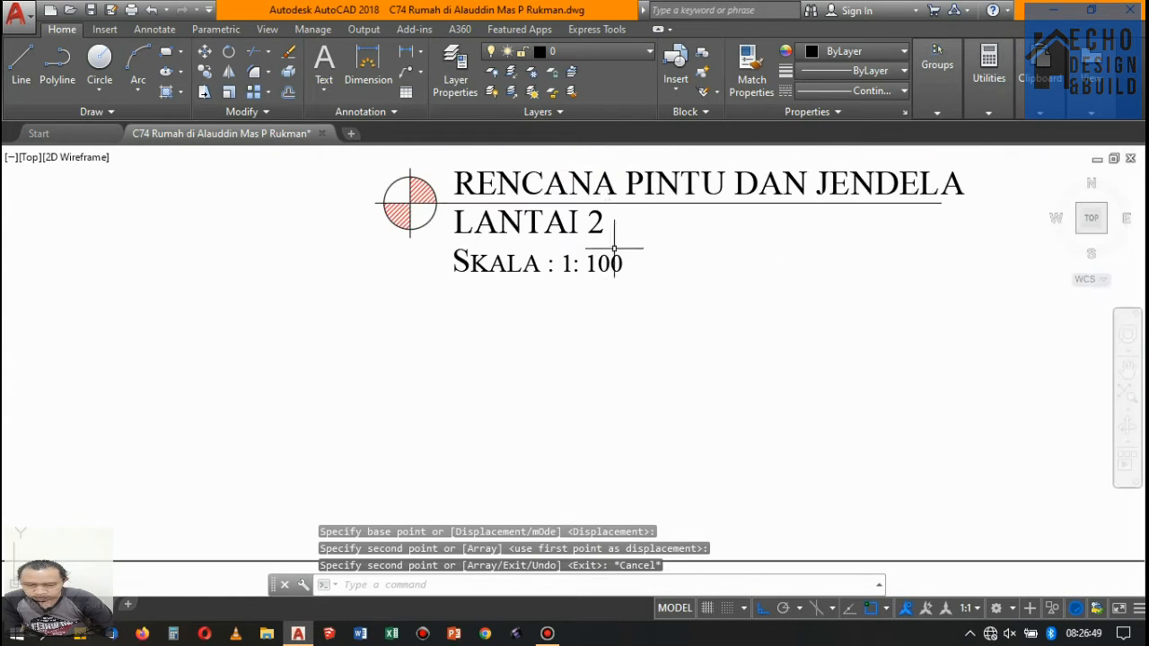
double_click(603, 219)
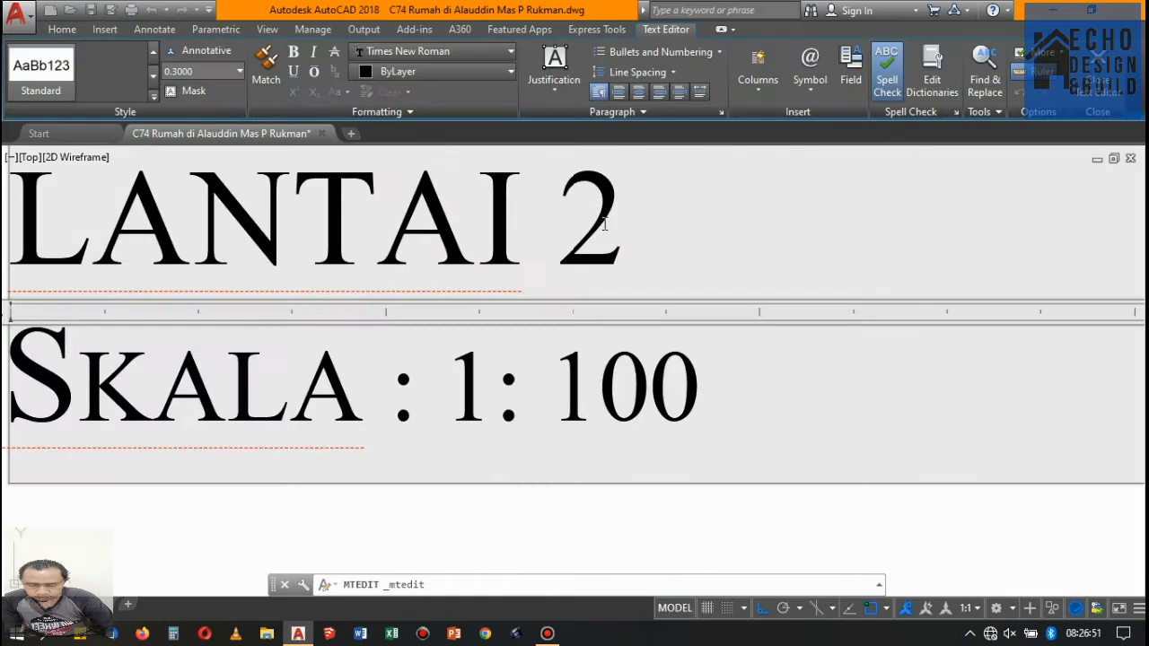
text(3)
scroll(579, 232, down, 10)
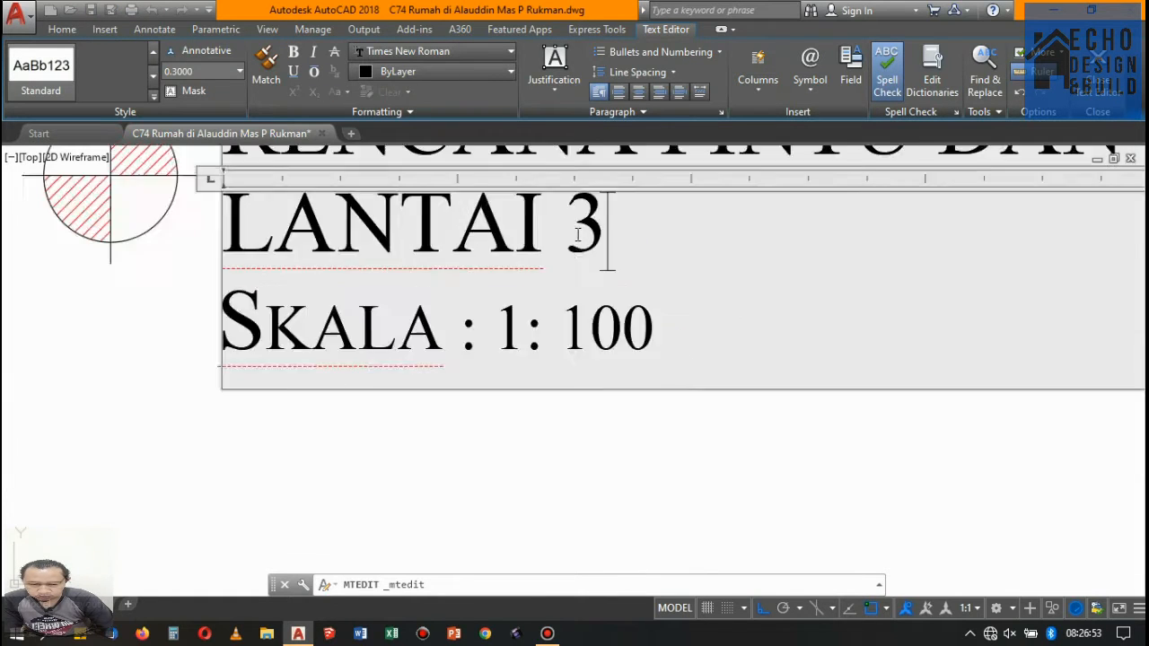
click(654, 288)
- Move the circular symbols and lines of all three door and window plan titles straight down about 0.5 units, between the LANTAI and SKALA lines
scroll(530, 215, up, 6)
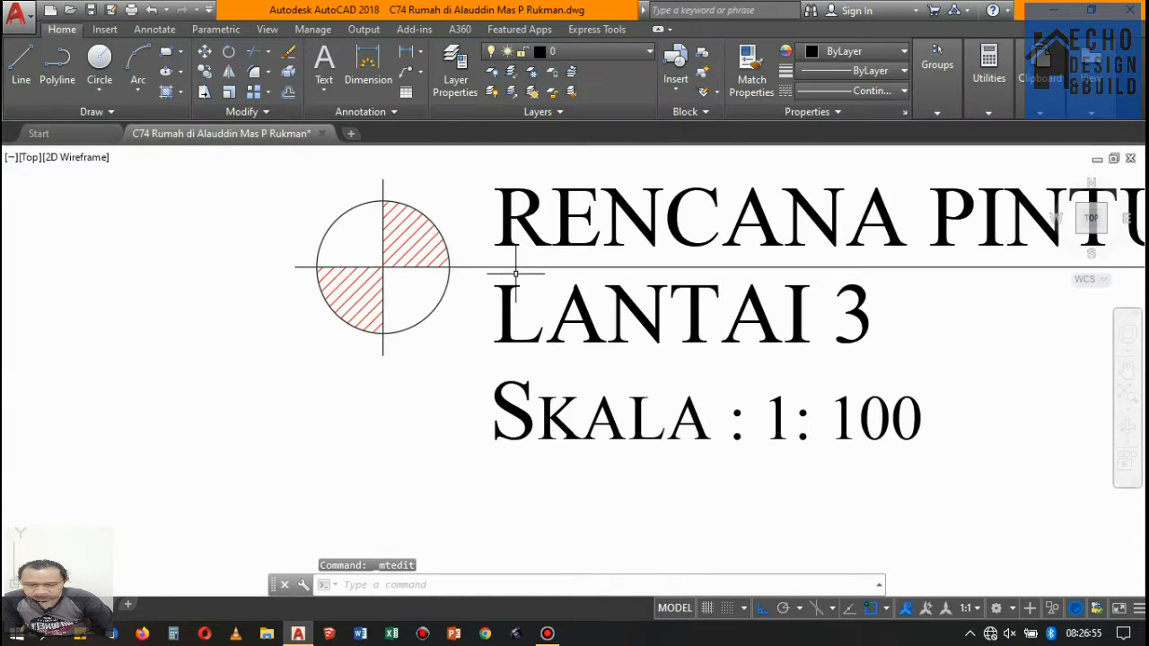
click(526, 278)
click(281, 246)
scroll(413, 286, down, 5)
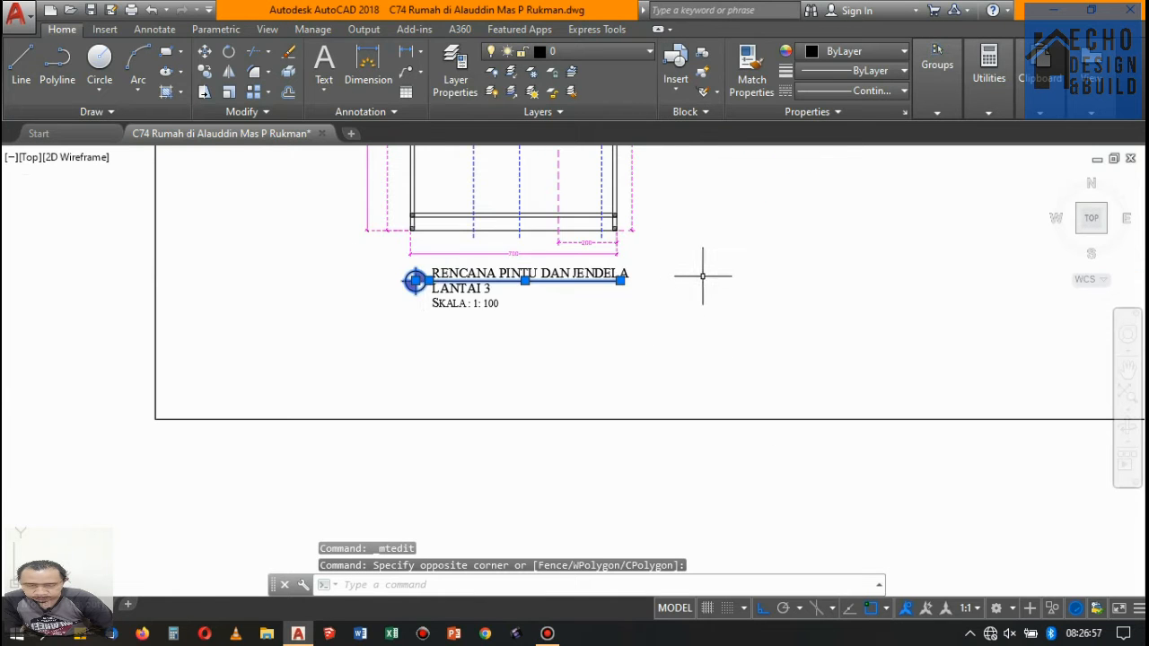
scroll(703, 276, down, 8)
scroll(699, 236, up, 3)
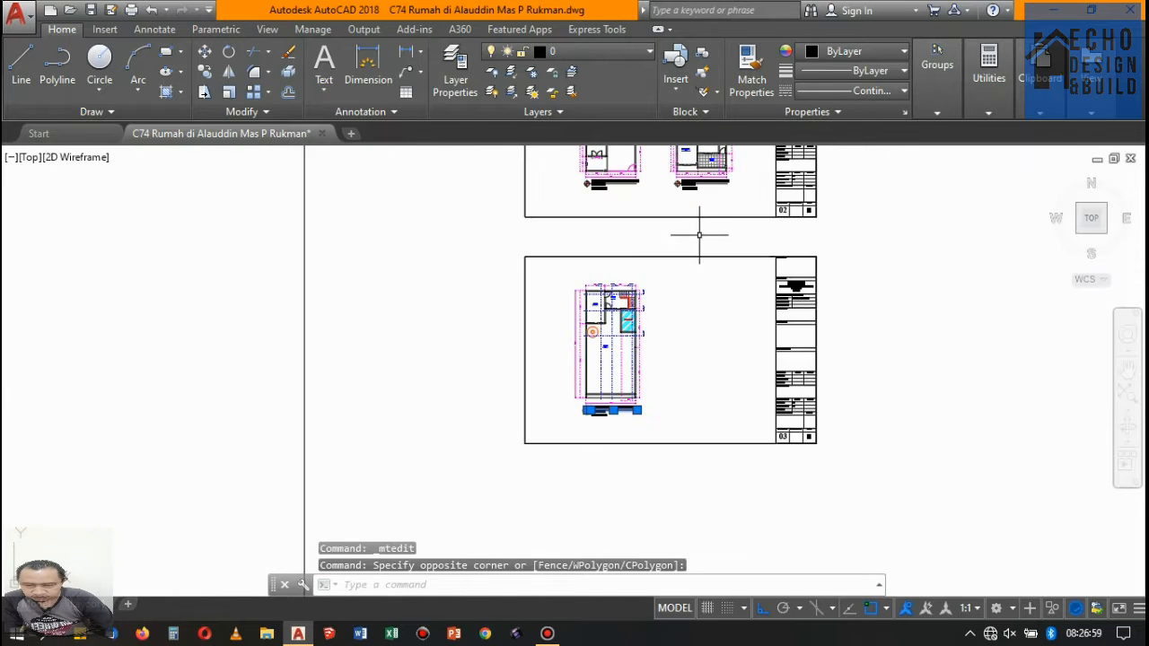
scroll(700, 236, up, 8)
click(604, 325)
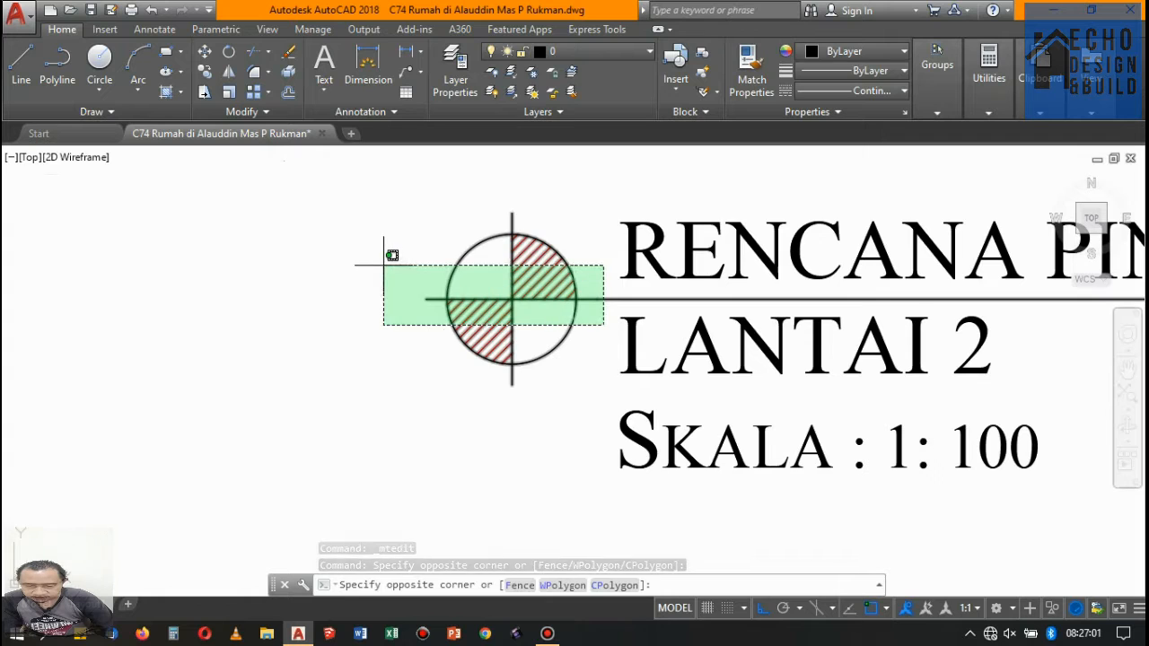
click(385, 264)
scroll(398, 248, down, 5)
scroll(418, 247, up, 6)
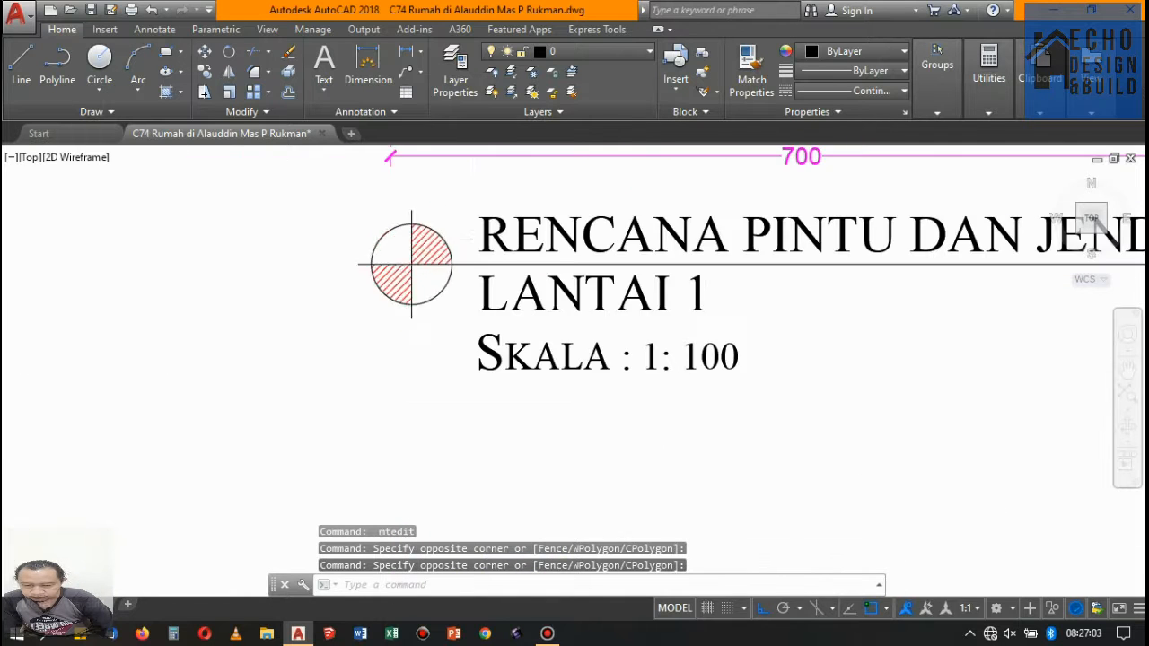
click(469, 275)
click(315, 197)
scroll(193, 197, down, 4)
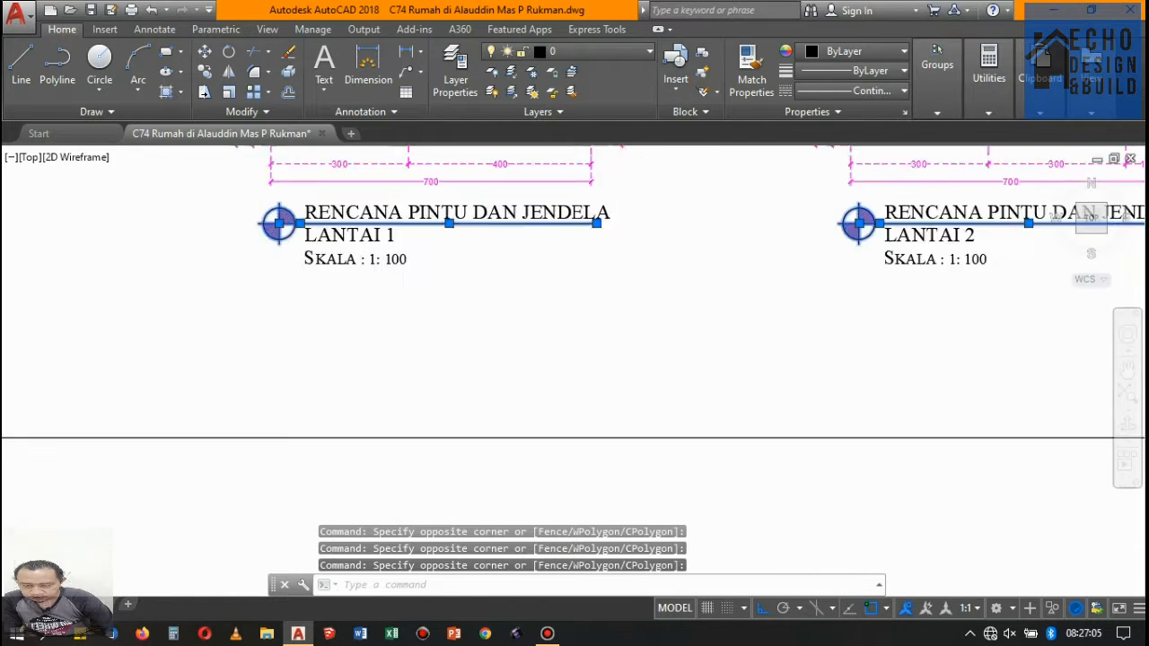
scroll(588, 229, up, 3)
scroll(615, 182, down, 5)
scroll(639, 165, down, 5)
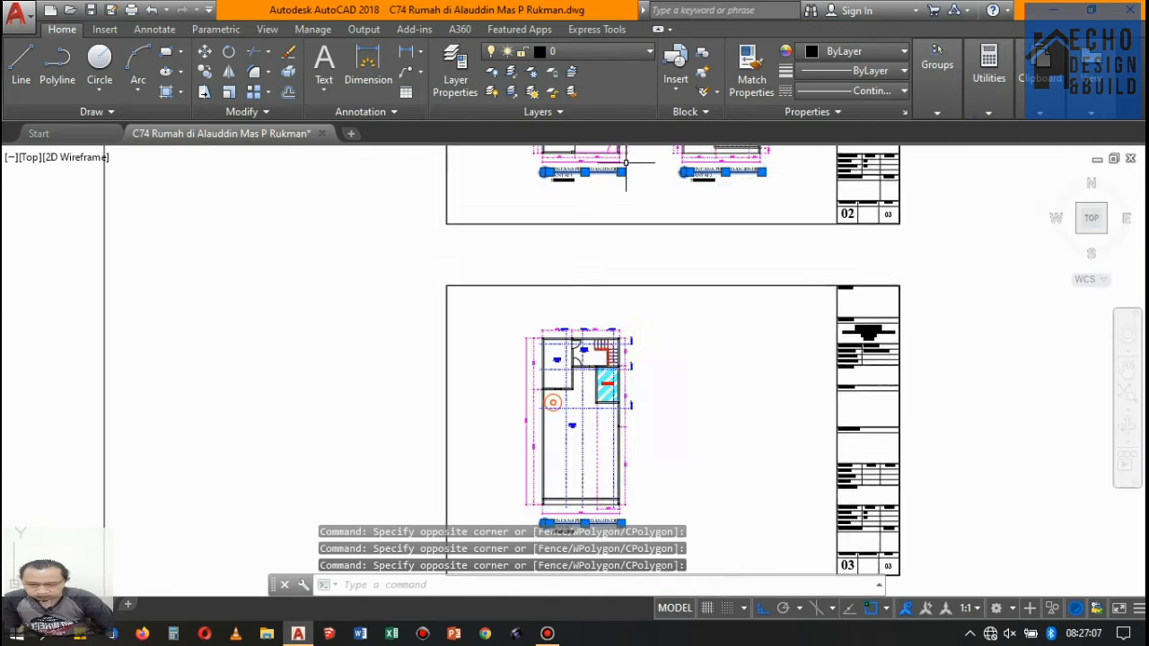
scroll(657, 179, up, 5)
text(M)
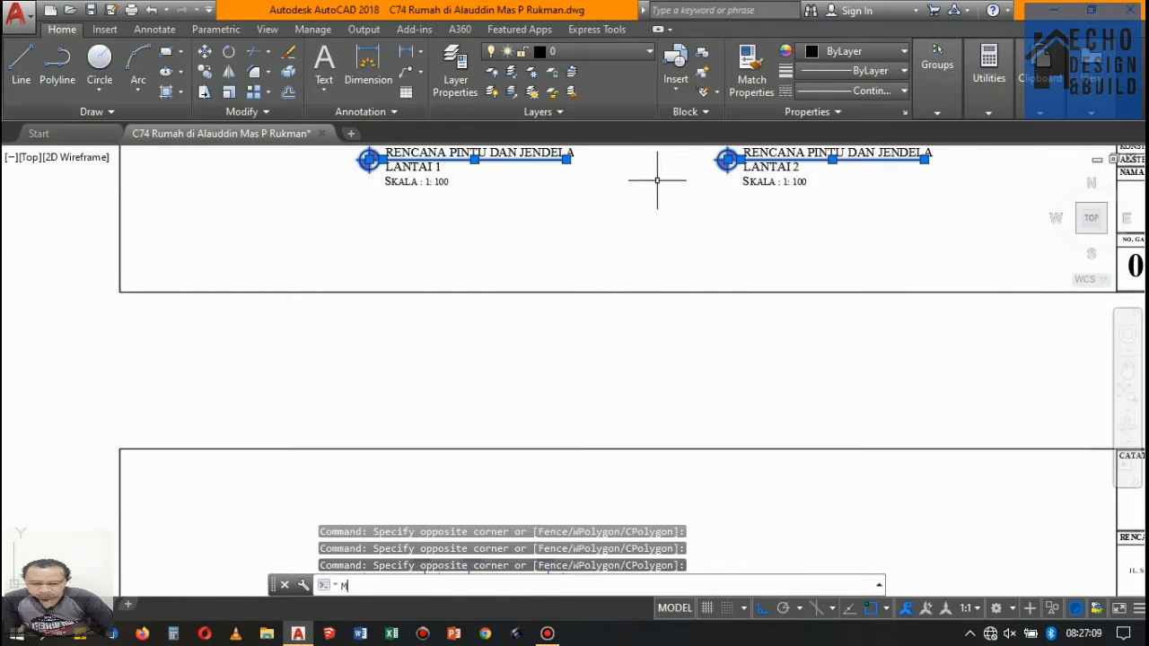
key(Return)
scroll(566, 160, up, 4)
scroll(653, 196, down, 6)
scroll(519, 202, up, 7)
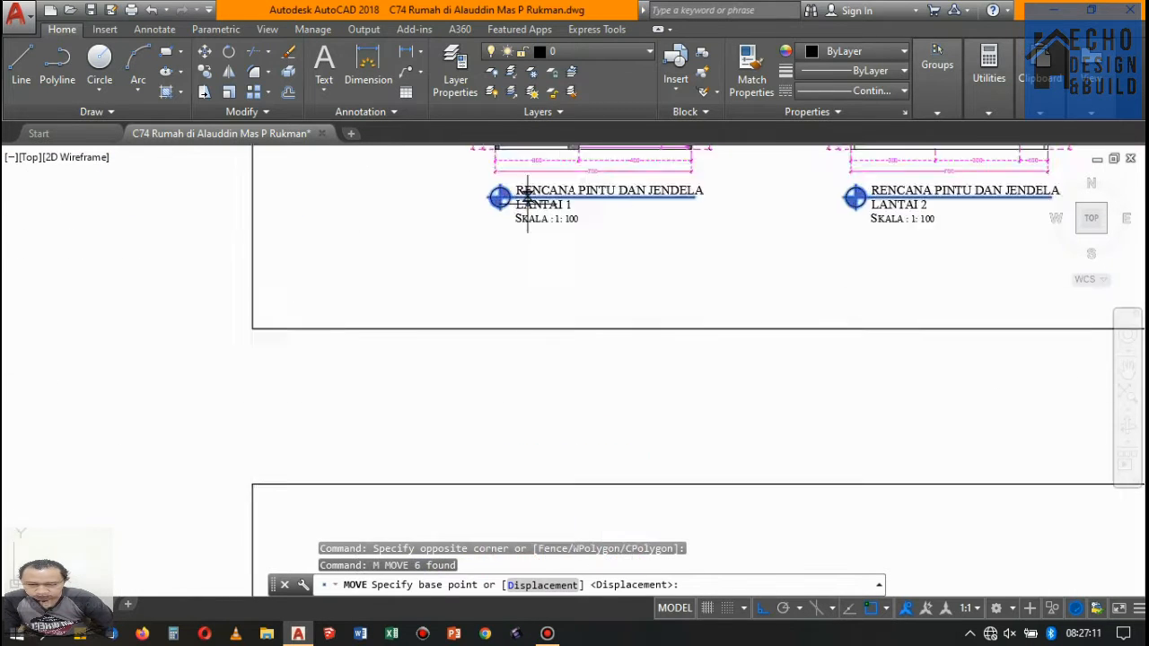
click(418, 233)
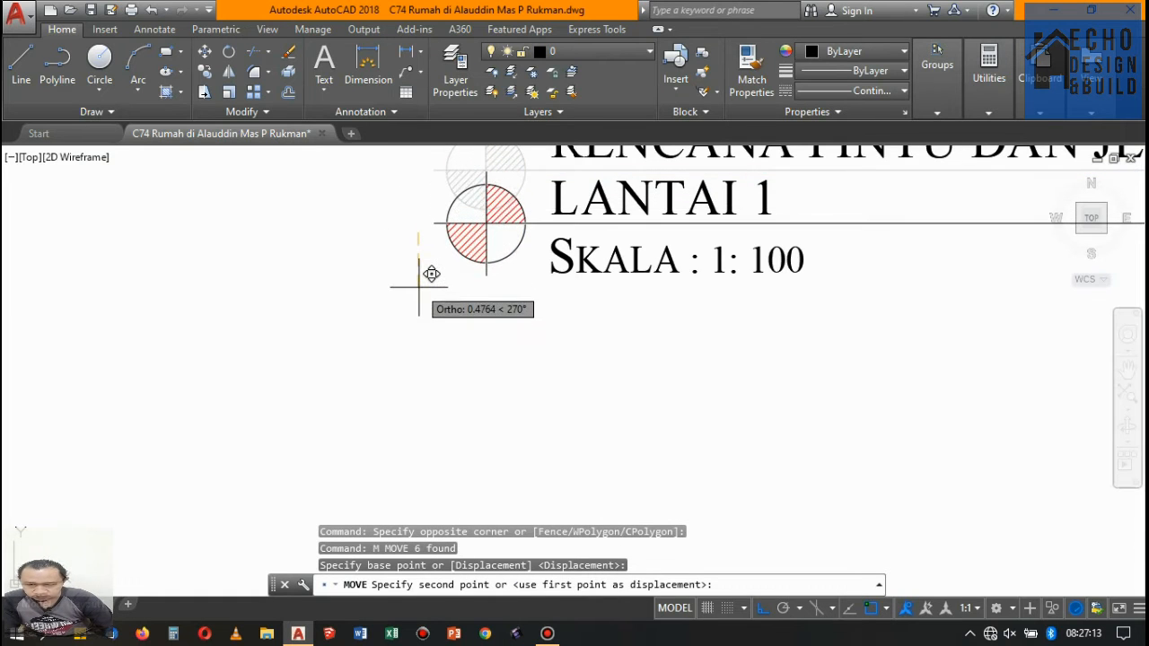
click(419, 292)
scroll(307, 220, down, 5)
scroll(412, 191, up, 5)
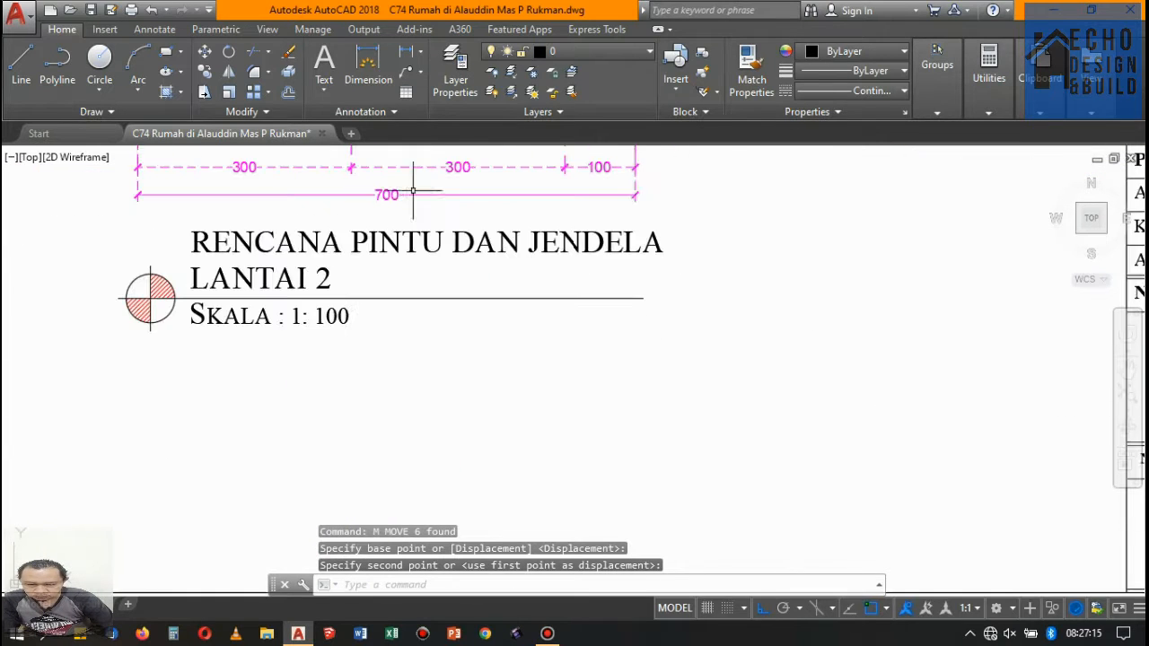
- Rewrap the rooftop plan's title to read RENCANA PINTU DAN on the first line and JENDELA LANTAI 3 on the second
scroll(521, 217, down, 6)
scroll(557, 287, up, 6)
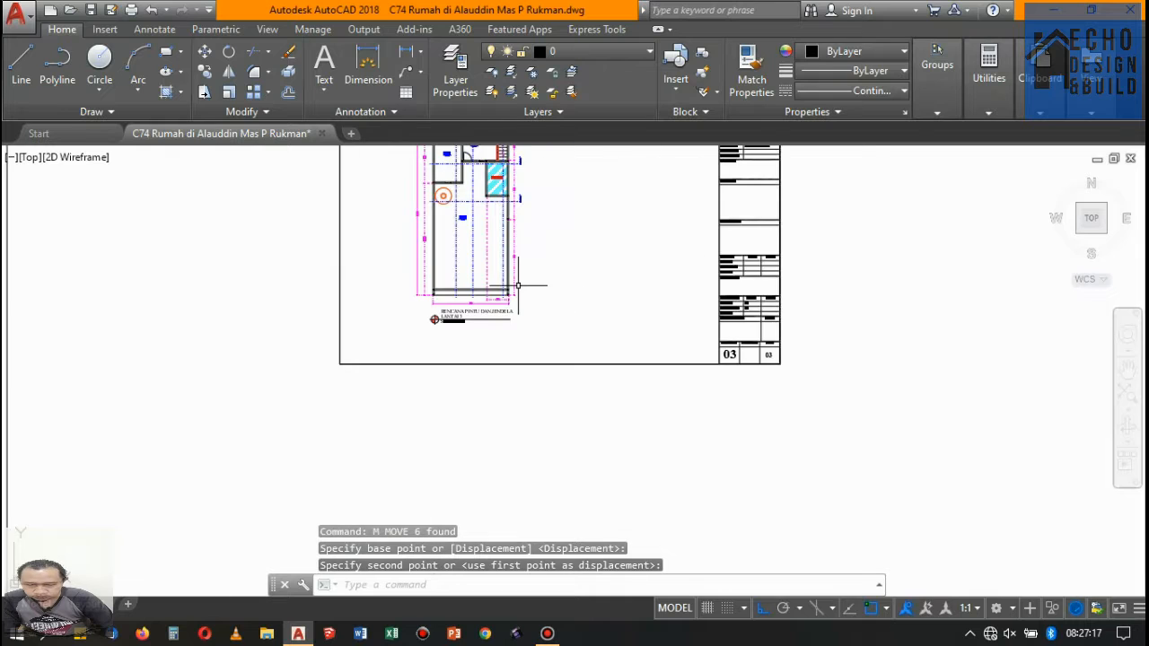
scroll(478, 332, up, 2)
scroll(503, 341, down, 5)
scroll(533, 346, up, 7)
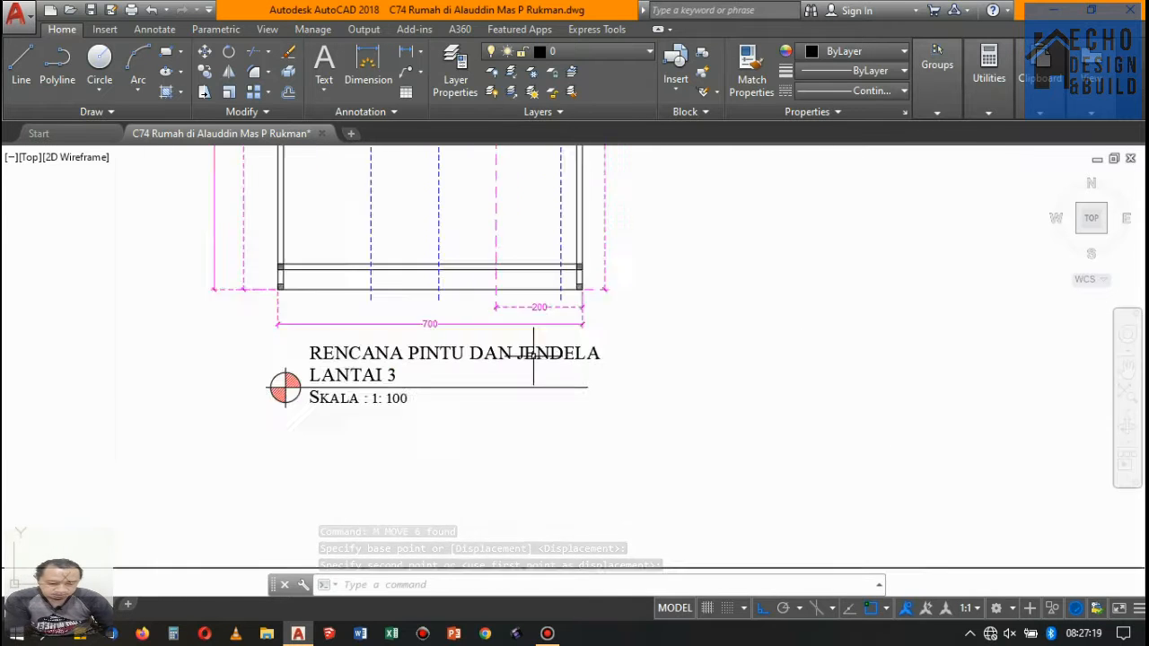
double_click(517, 356)
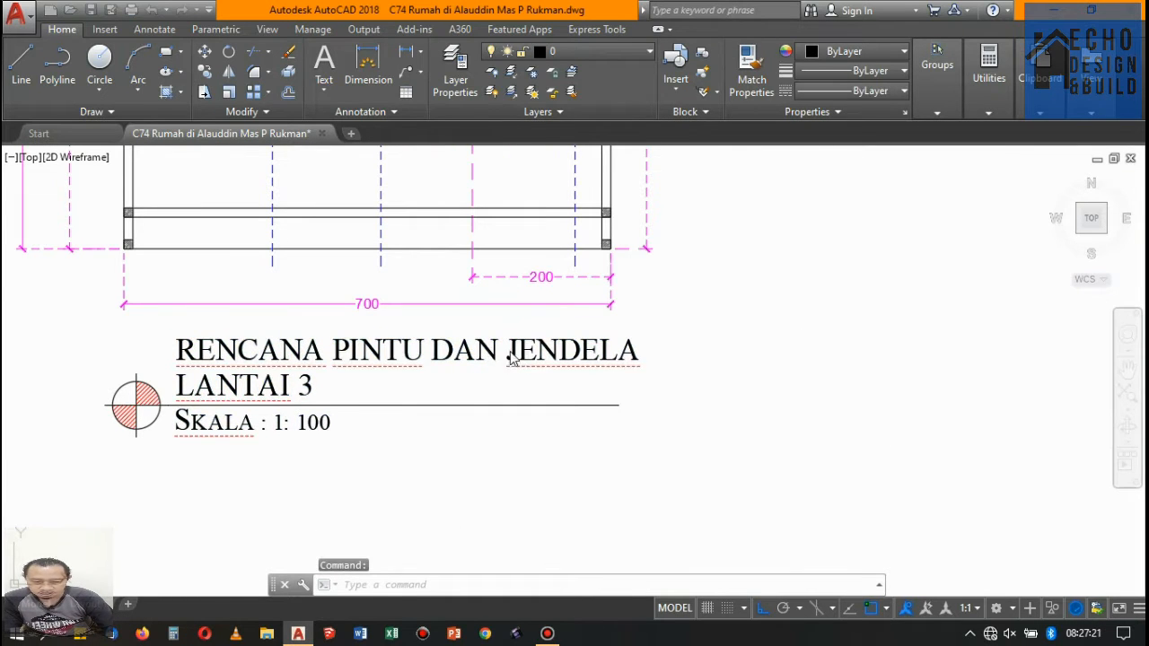
click(903, 305)
- Rewrap the second-floor plan's title so JENDELA joins LANTAI 2 on the second line
scroll(725, 389, down, 5)
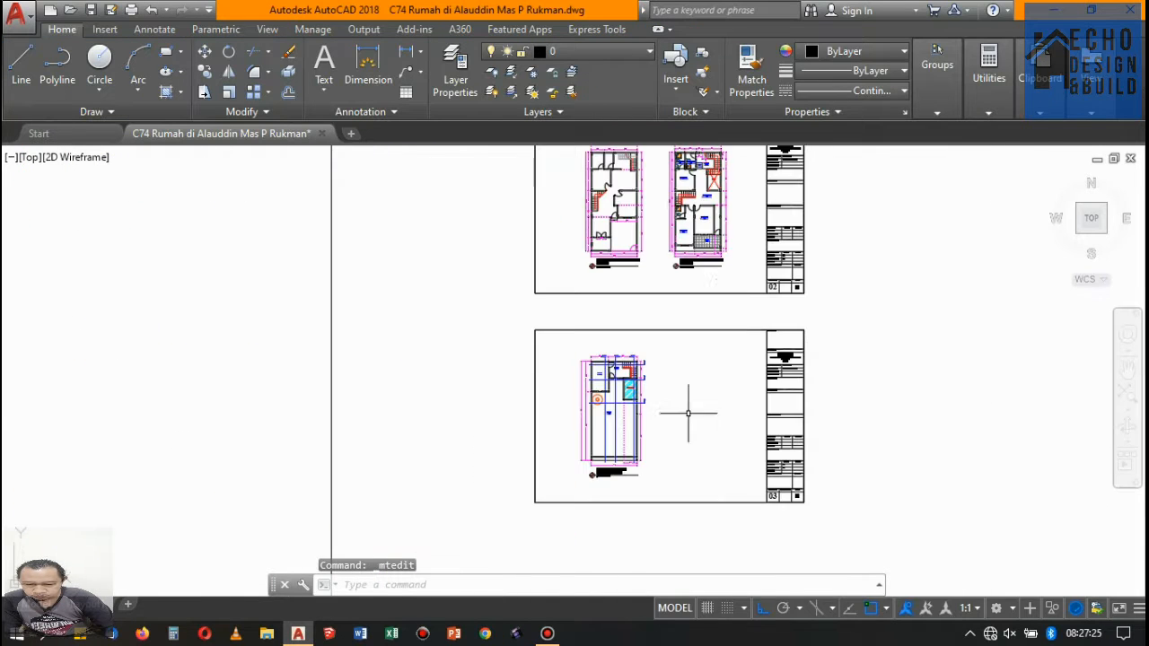
scroll(739, 236, up, 7)
double_click(623, 283)
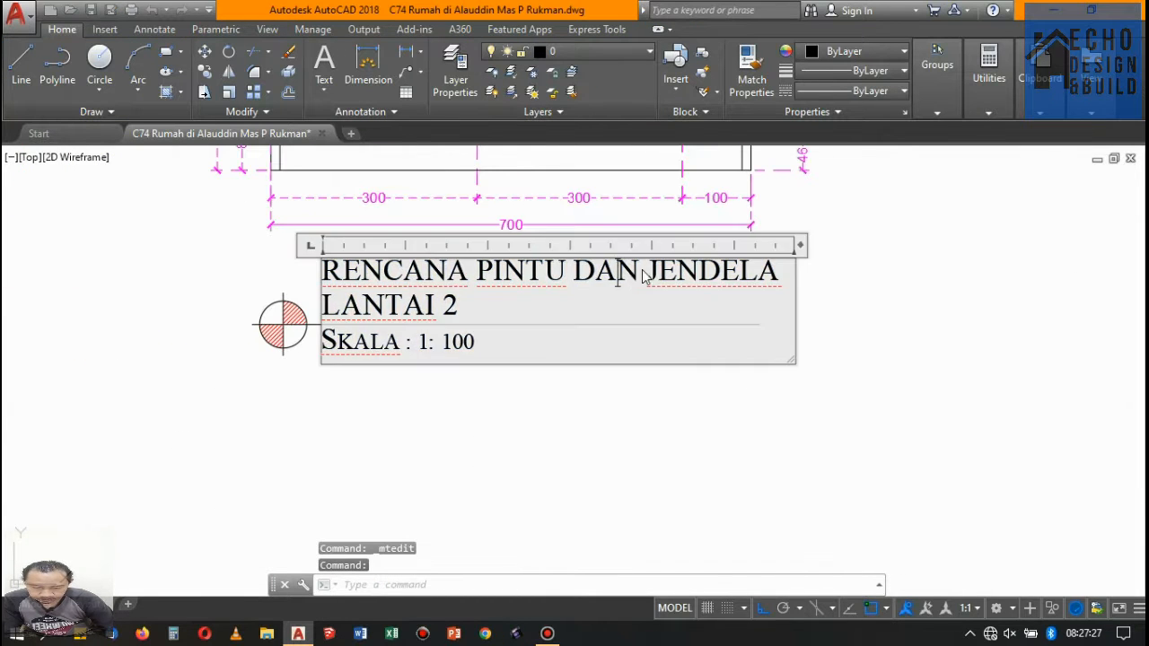
click(648, 269)
click(584, 422)
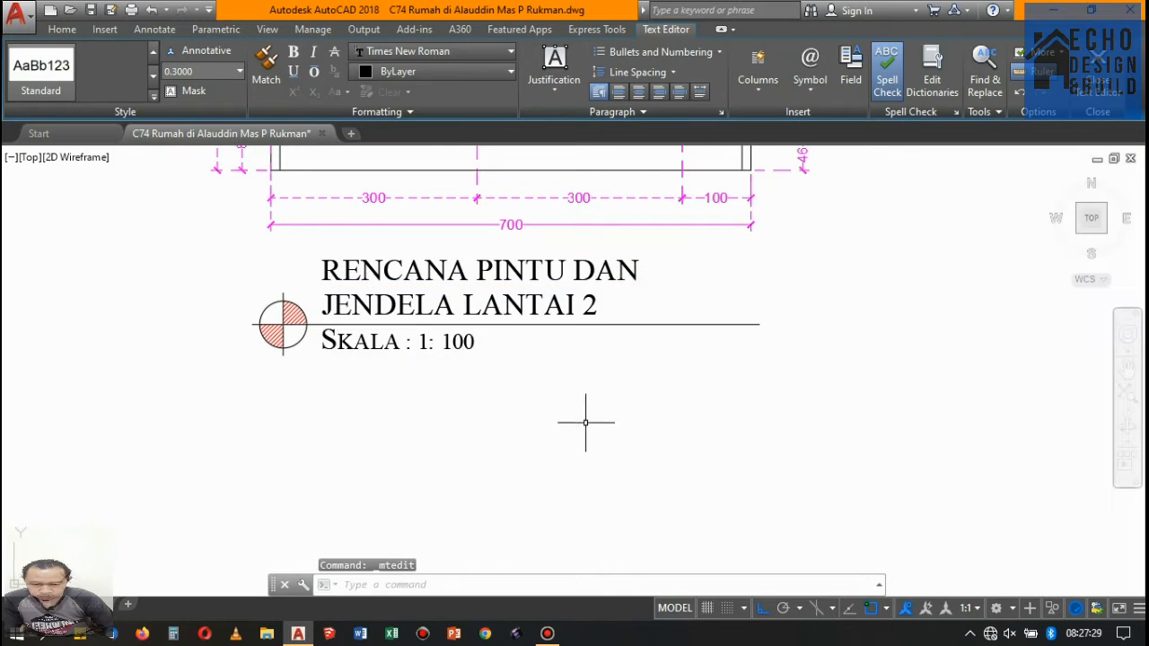
- Rewrap the first-floor plan's title so its second line reads JENDELA LANTAI 1
scroll(585, 423, down, 8)
scroll(670, 393, up, 3)
scroll(670, 393, up, 6)
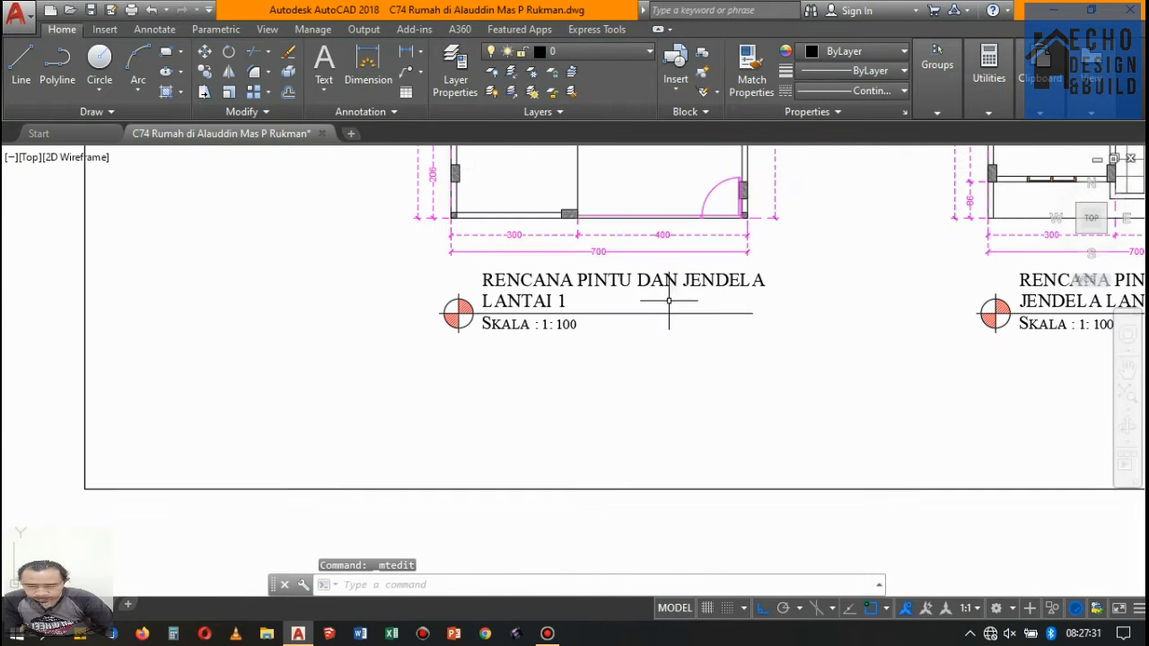
click(667, 286)
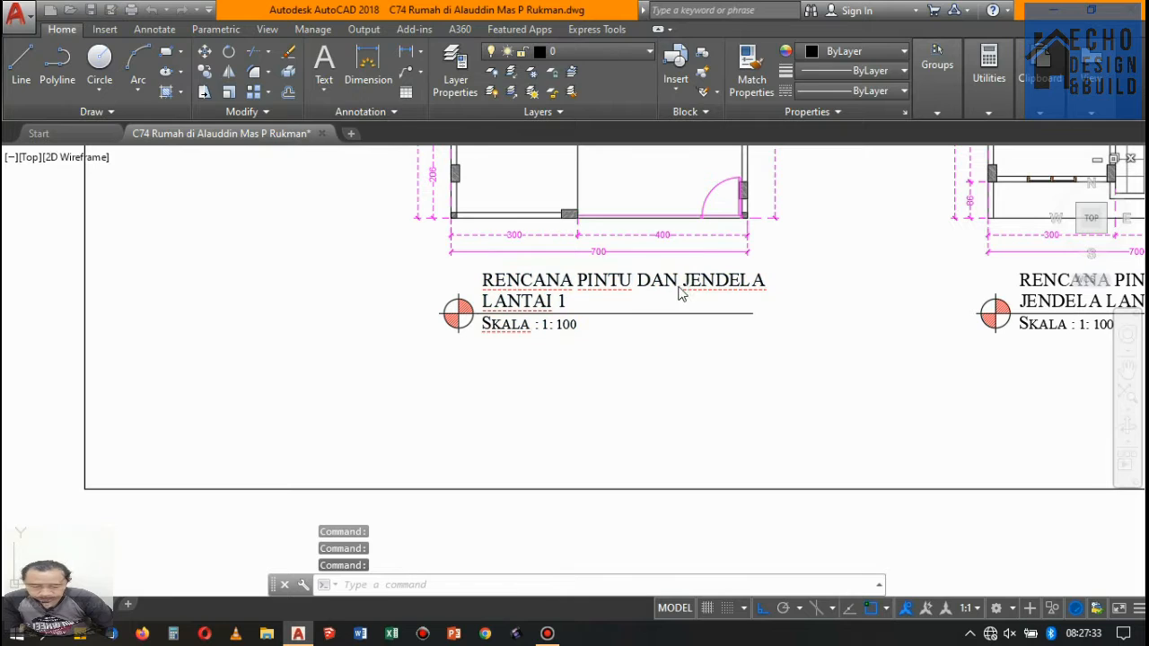
double_click(682, 293)
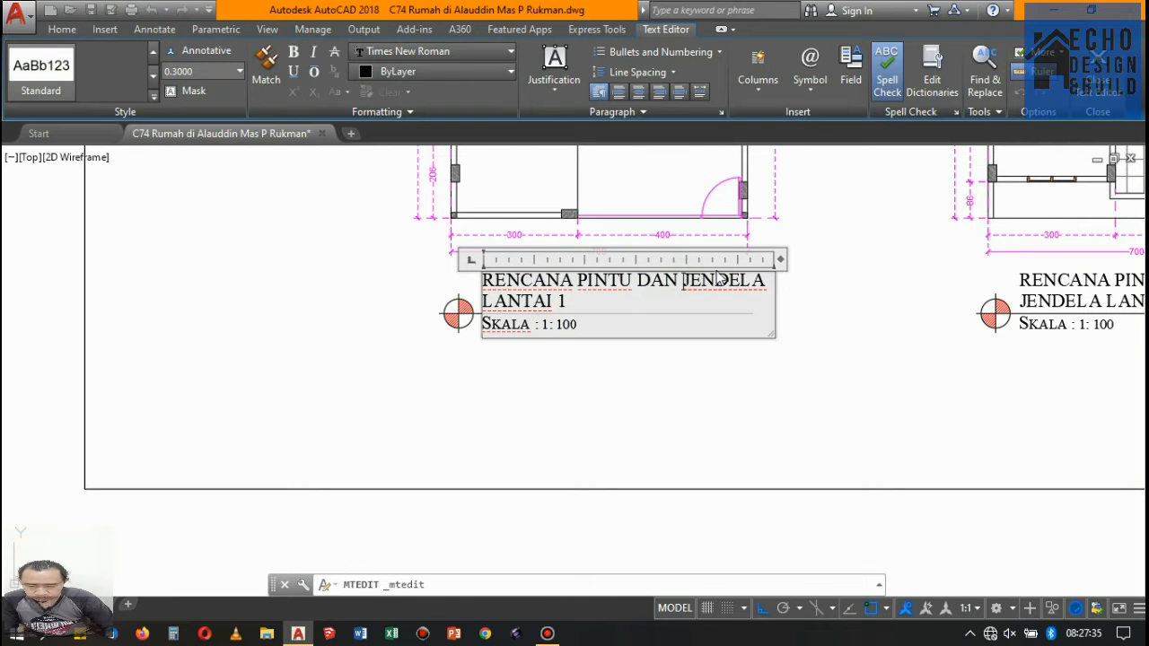
click(704, 383)
- Shorten the line of the JENDELA LANTAI 1 title by 1 unit at its right end
scroll(688, 385, down, 5)
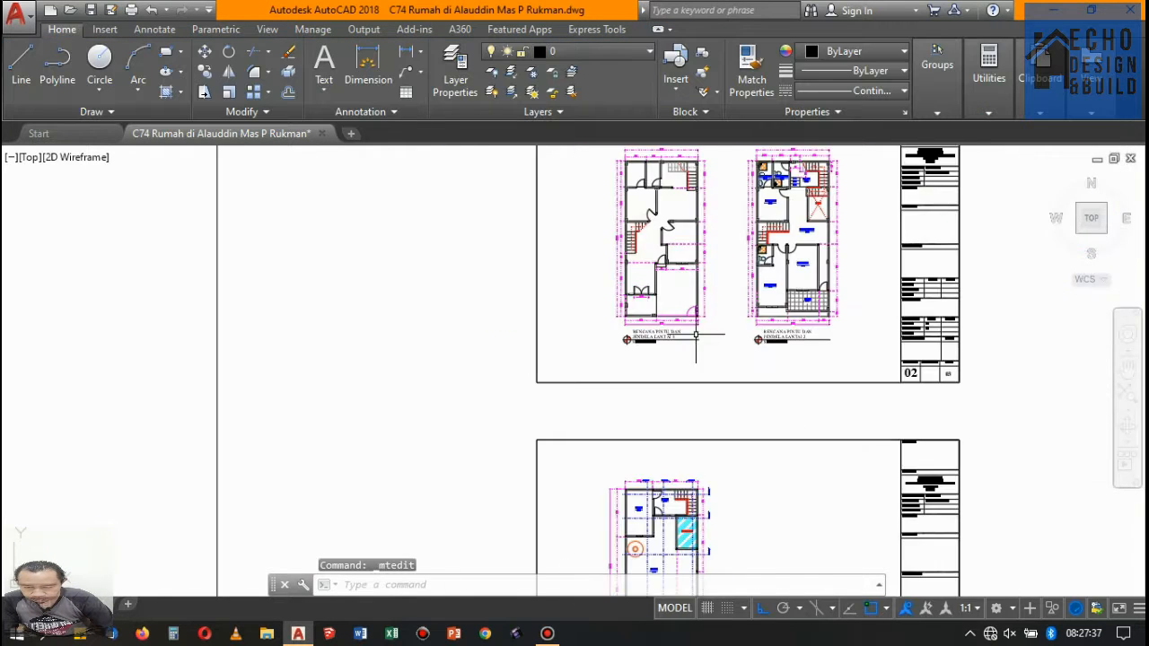
scroll(708, 326, up, 3)
scroll(710, 332, down, 2)
scroll(726, 336, up, 2)
scroll(664, 341, up, 1)
click(633, 366)
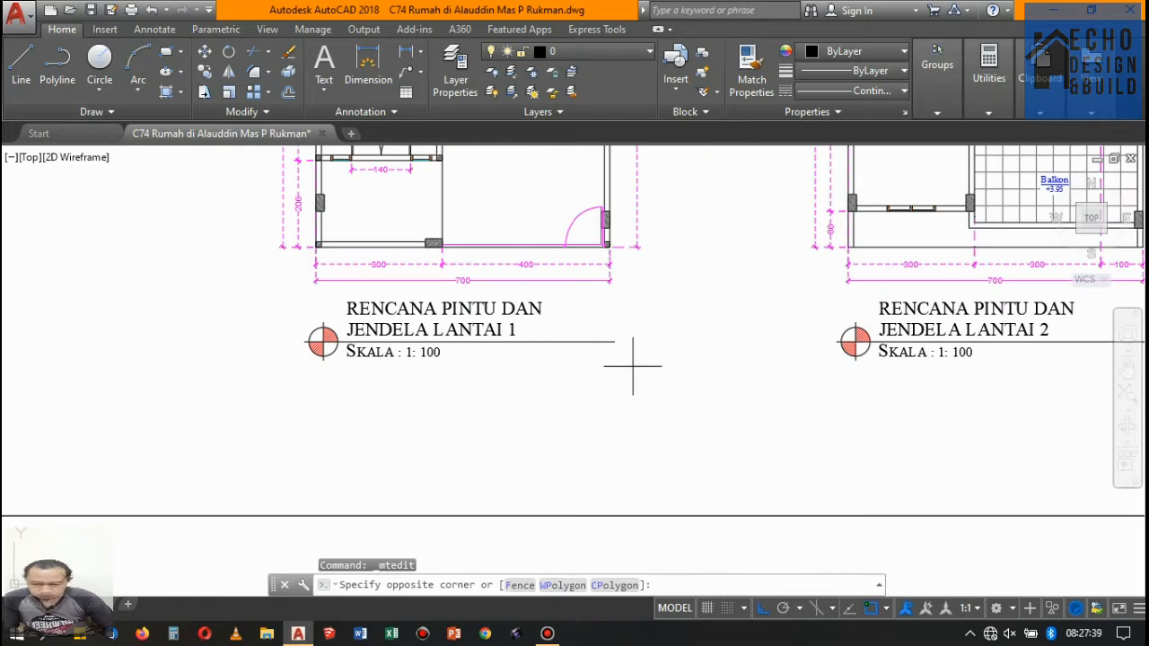
click(610, 326)
scroll(612, 338, up, 2)
click(627, 348)
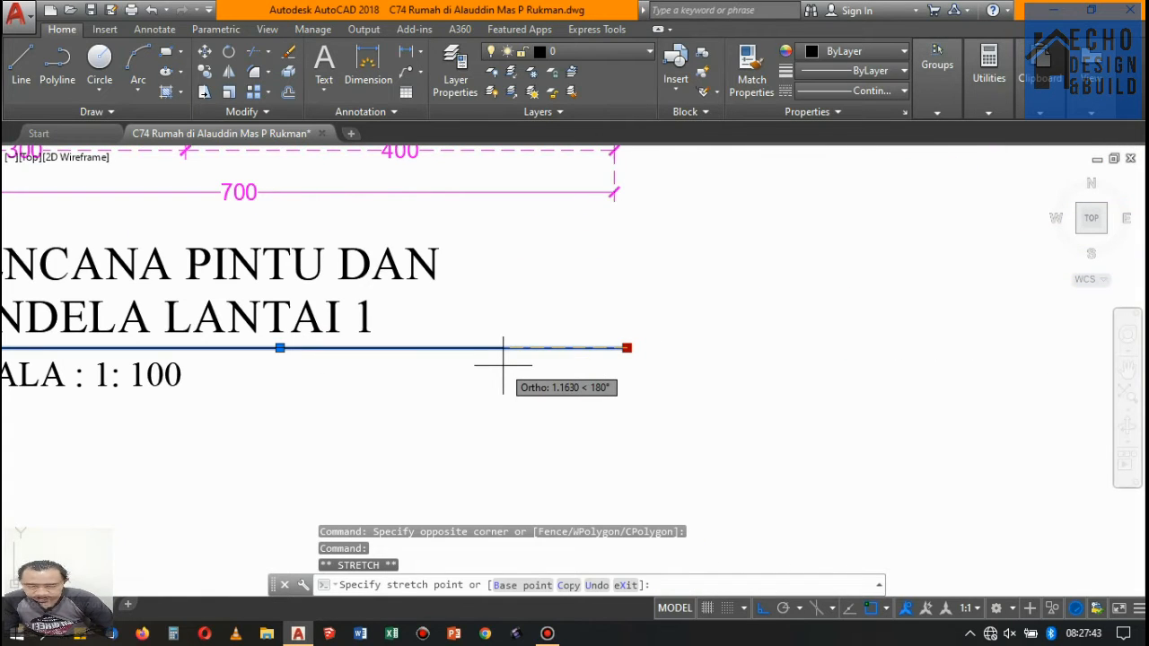
text(1)
key(Return)
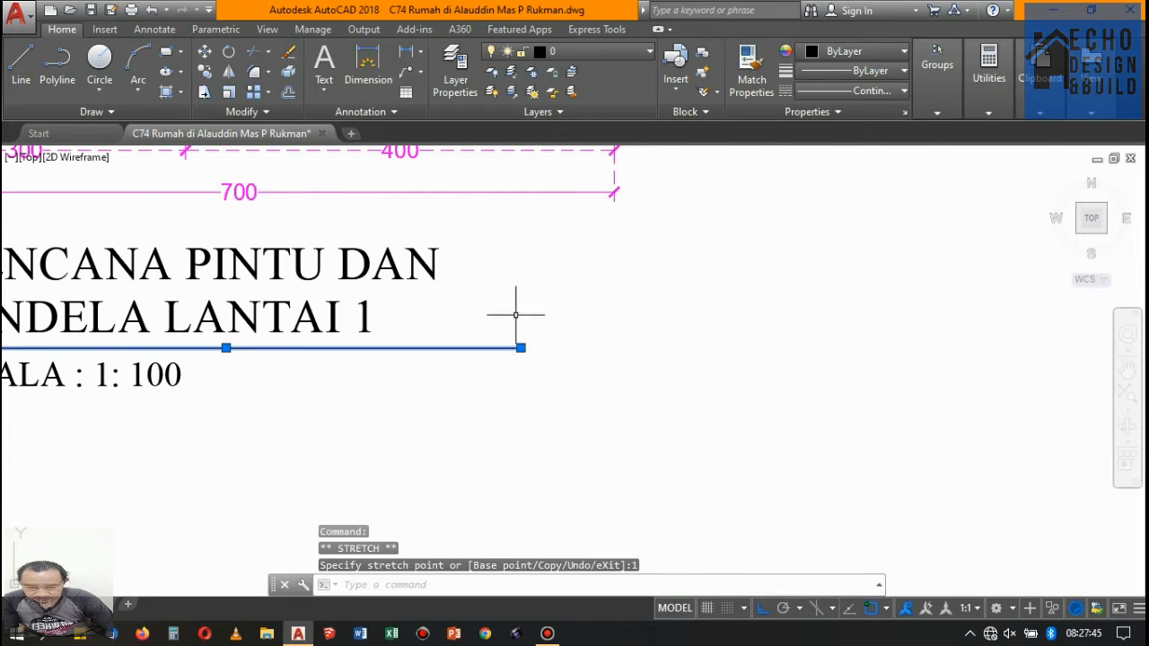
- Shorten the line of the JENDELA LANTAI 2 title by 1 unit at its right end
scroll(520, 317, down, 3)
scroll(646, 365, up, 2)
click(647, 365)
click(584, 334)
scroll(583, 334, up, 3)
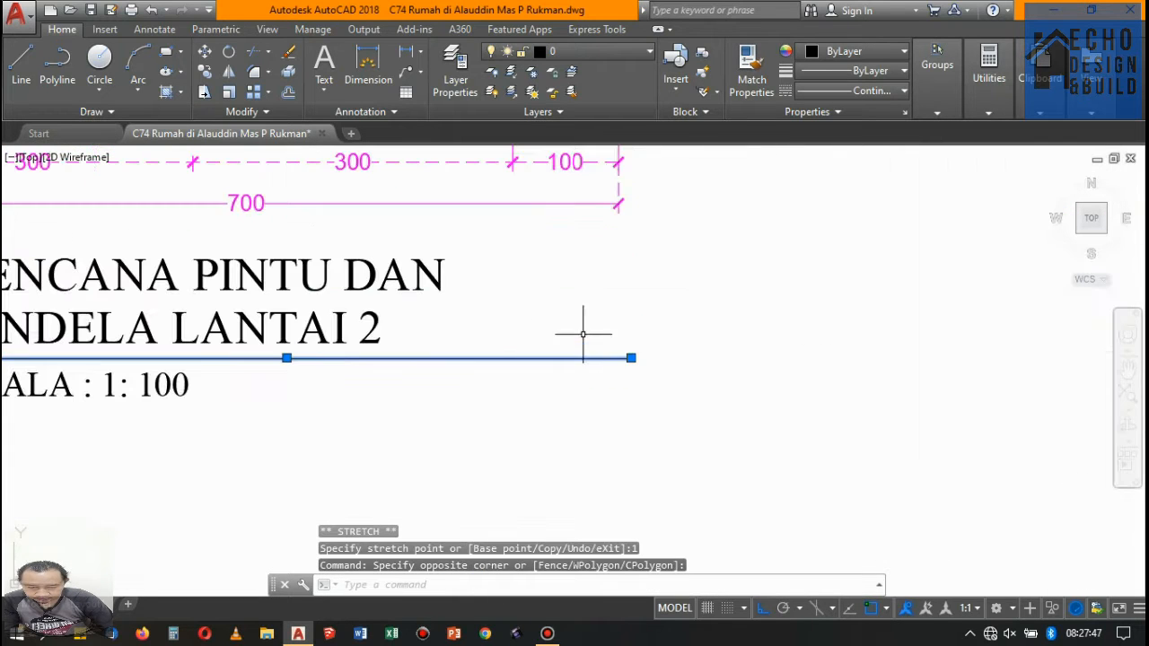
click(631, 358)
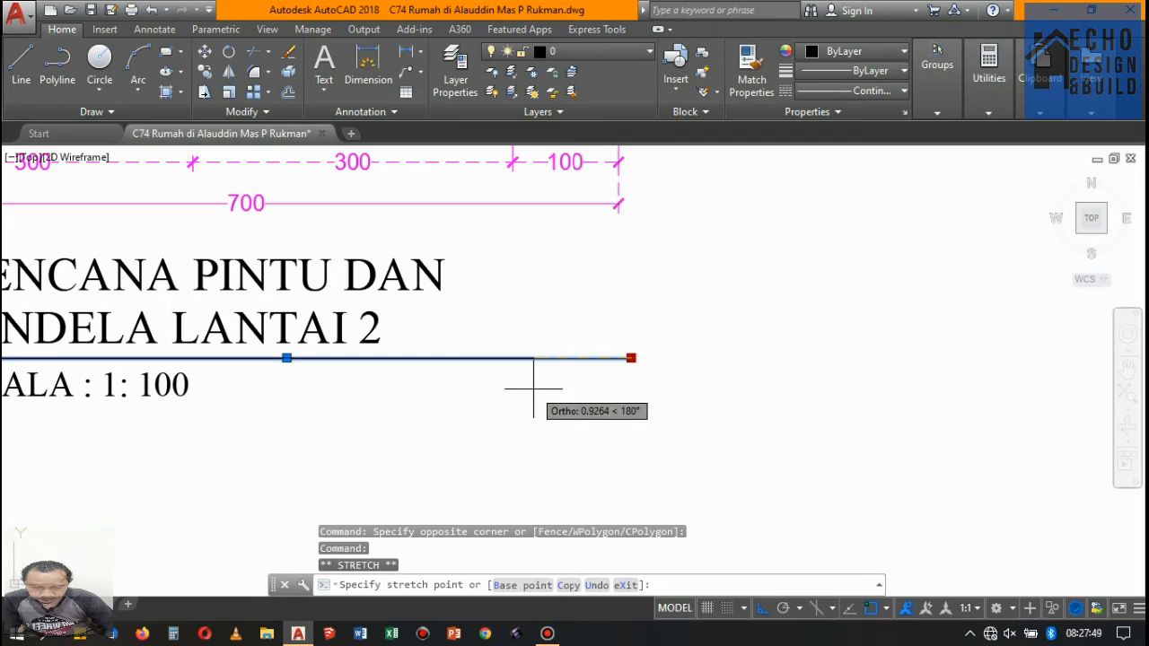
text(1)
key(Return)
- Shorten the line of the JENDELA LANTAI 3 title by 1 unit at its right end and clear the selection
scroll(533, 390, down, 5)
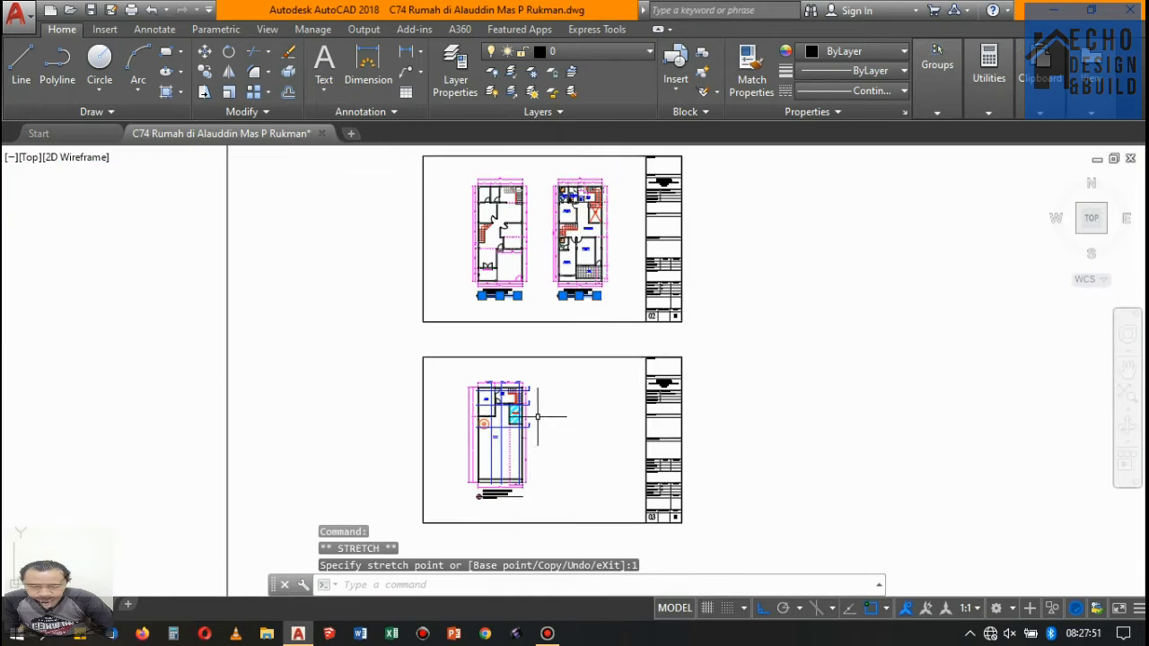
scroll(509, 523, up, 4)
click(593, 332)
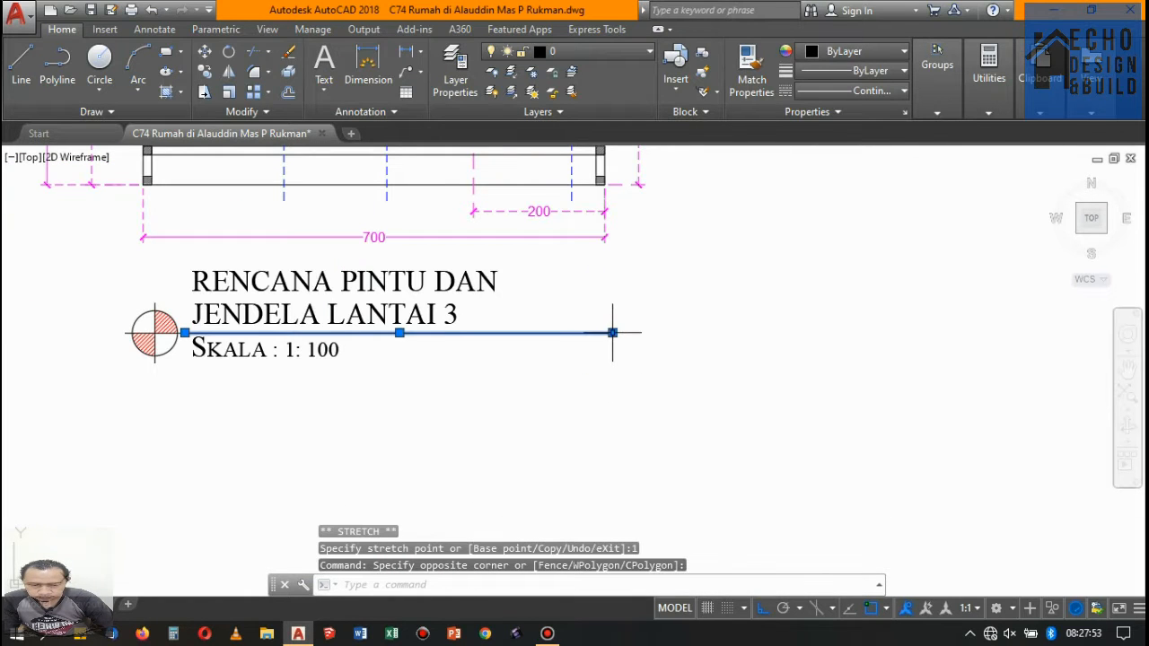
click(613, 332)
text(1)
key(Return)
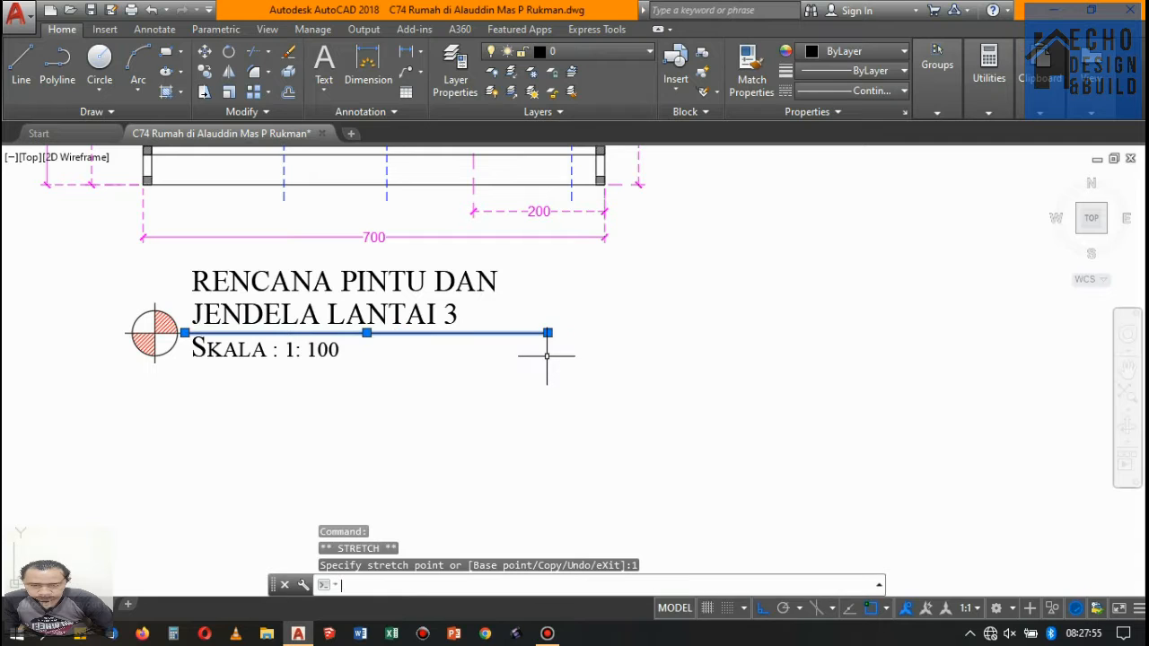
scroll(566, 354, down, 5)
key(Escape)
- Move all three door and window plan titles, with their symbols and lines, a short distance to the right beneath their plans
scroll(579, 328, down, 3)
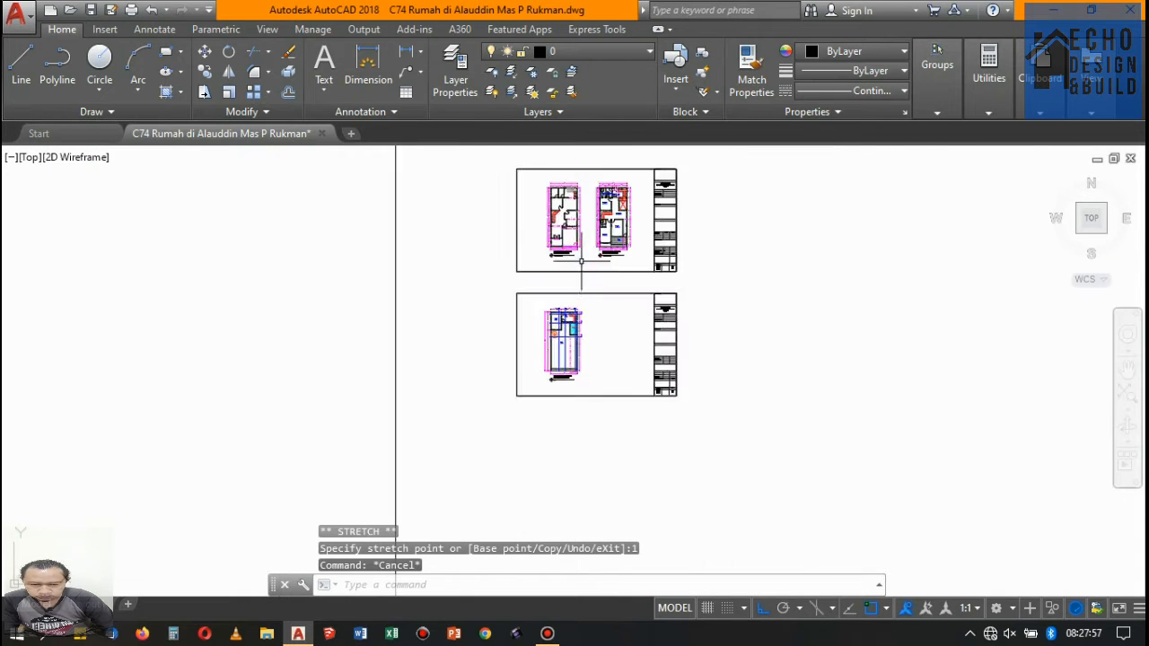
scroll(566, 272, up, 5)
click(478, 300)
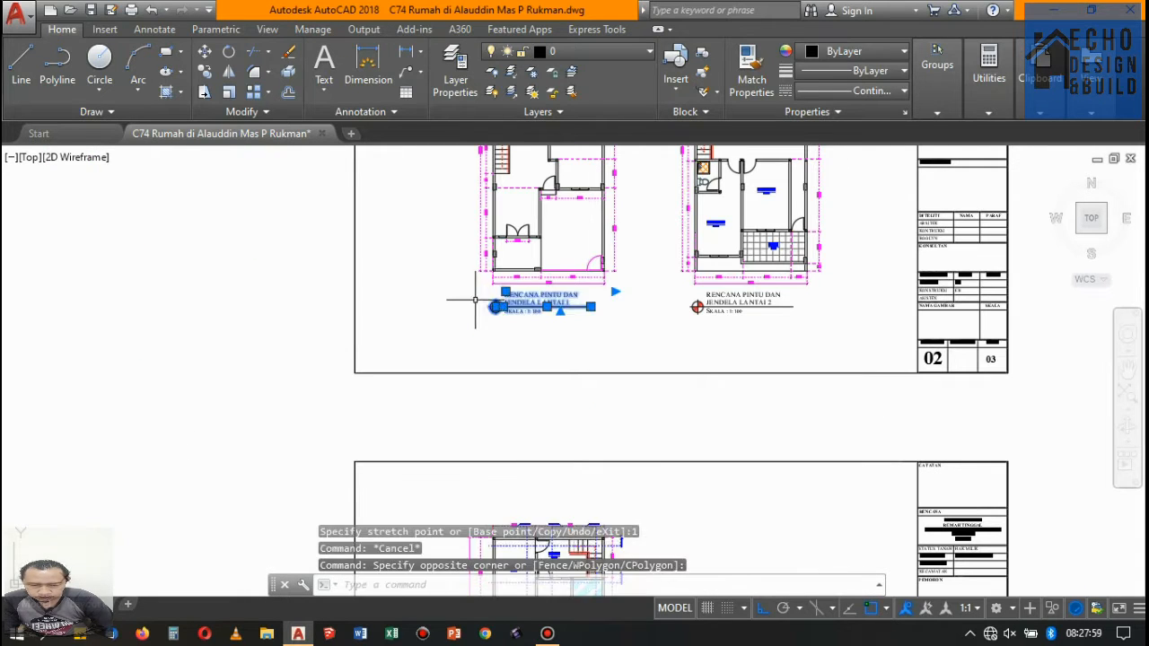
click(786, 346)
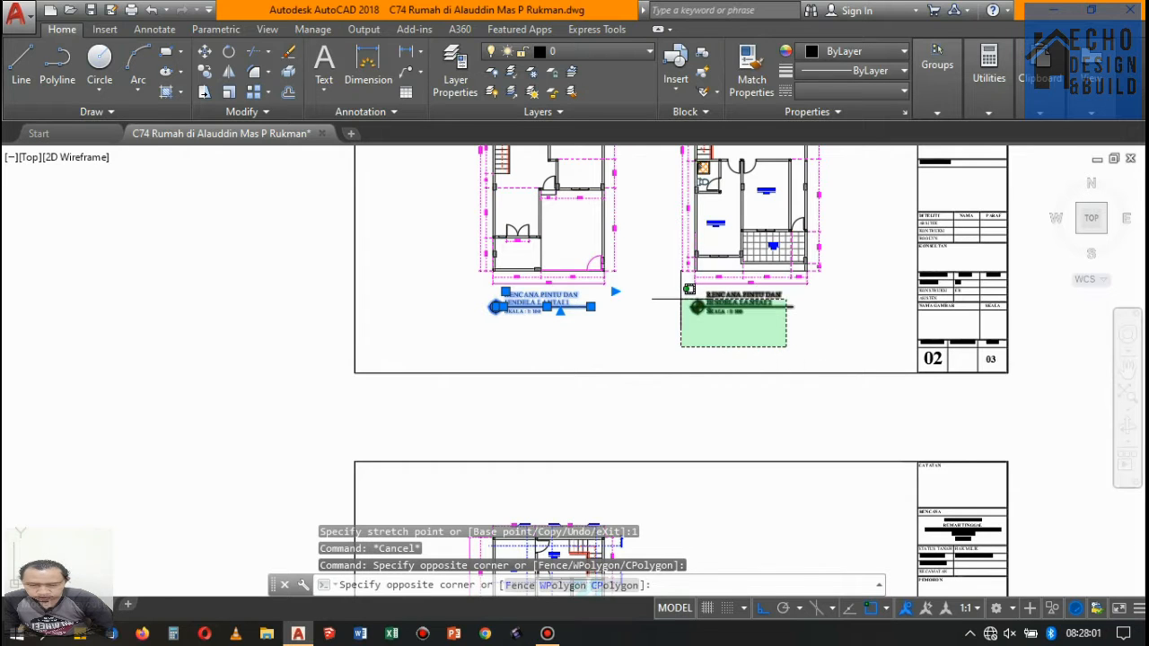
click(689, 289)
scroll(689, 289, down, 3)
scroll(674, 385, up, 6)
click(713, 342)
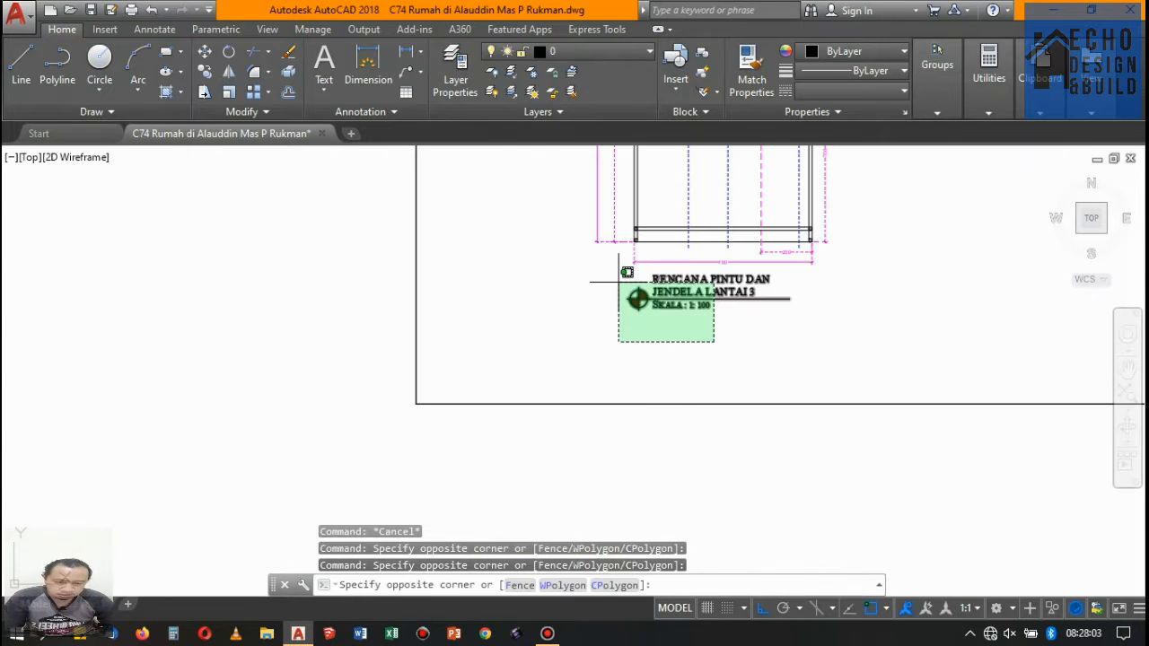
click(619, 282)
text(m)
key(Return)
scroll(843, 296, up, 3)
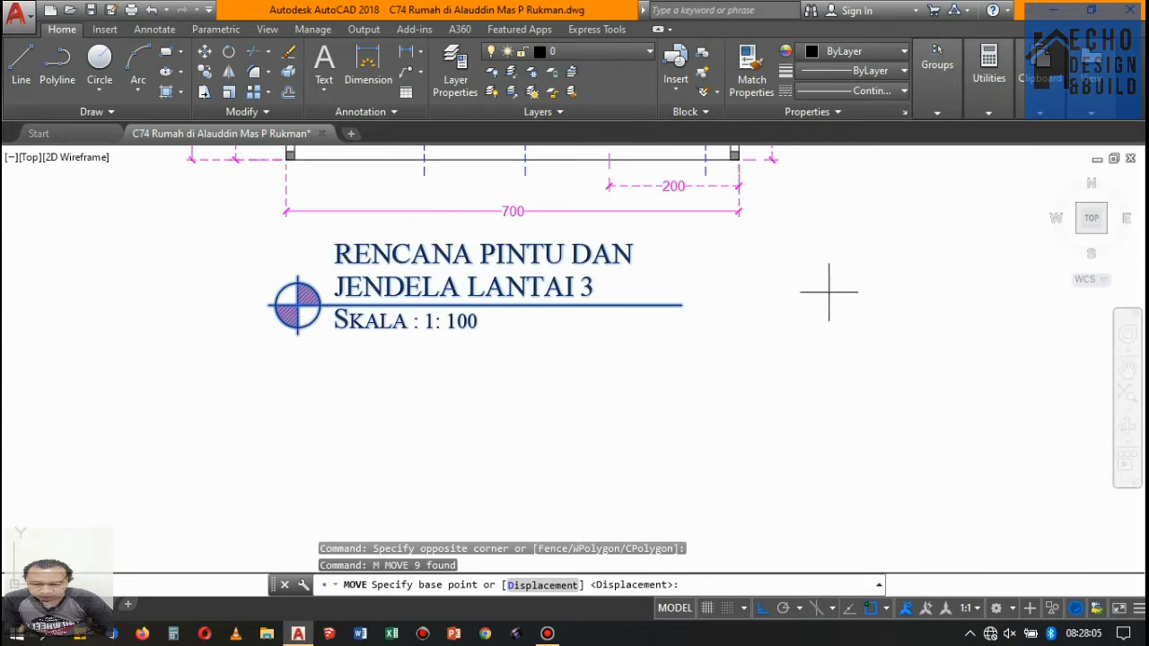
click(815, 288)
click(844, 289)
scroll(844, 289, down, 4)
scroll(775, 327, up, 4)
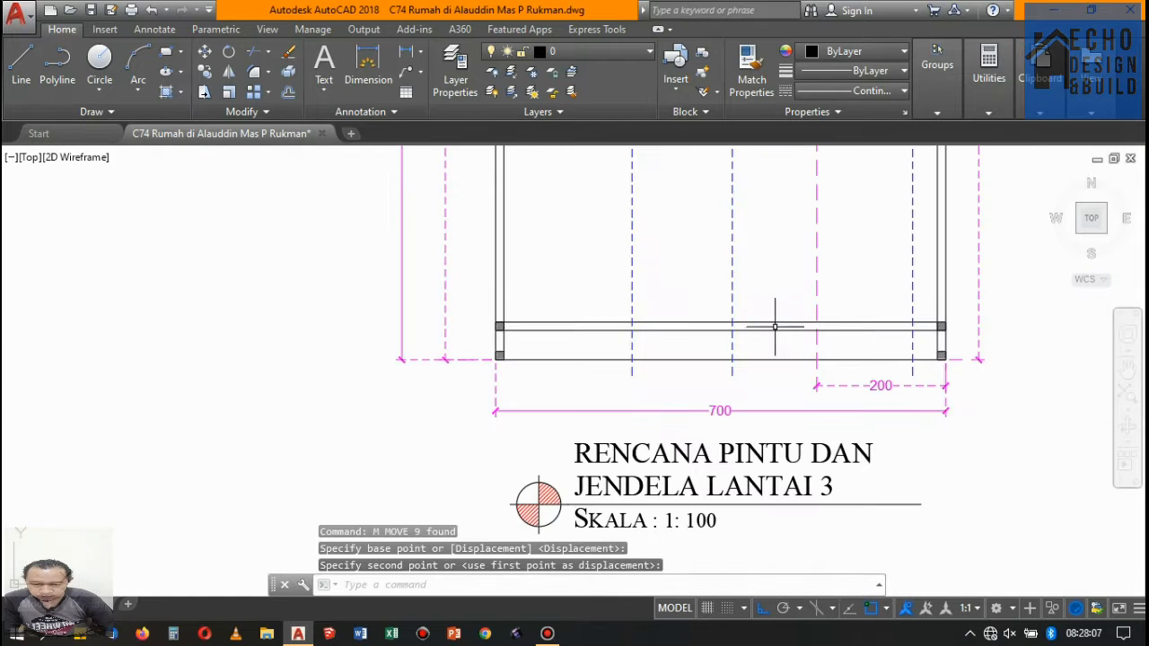
- Examine the Lantai 3 plan and the plans on sheet 02 for leftover annotations
scroll(774, 359, down, 5)
scroll(788, 217, down, 2)
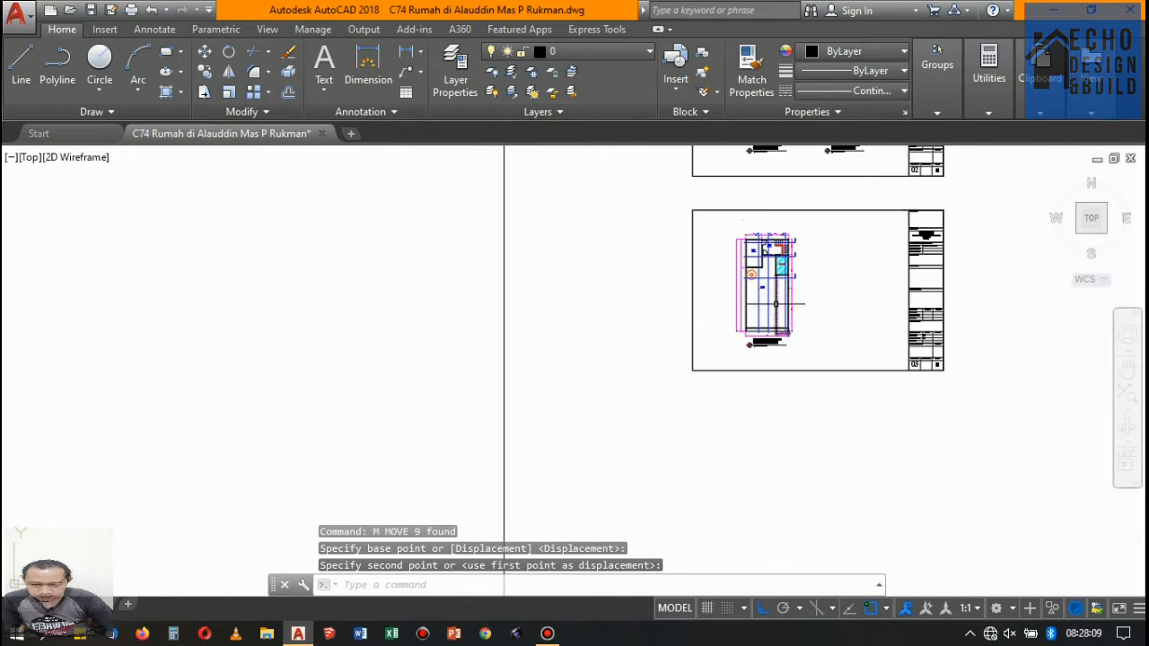
scroll(763, 226, up, 6)
scroll(770, 228, up, 1)
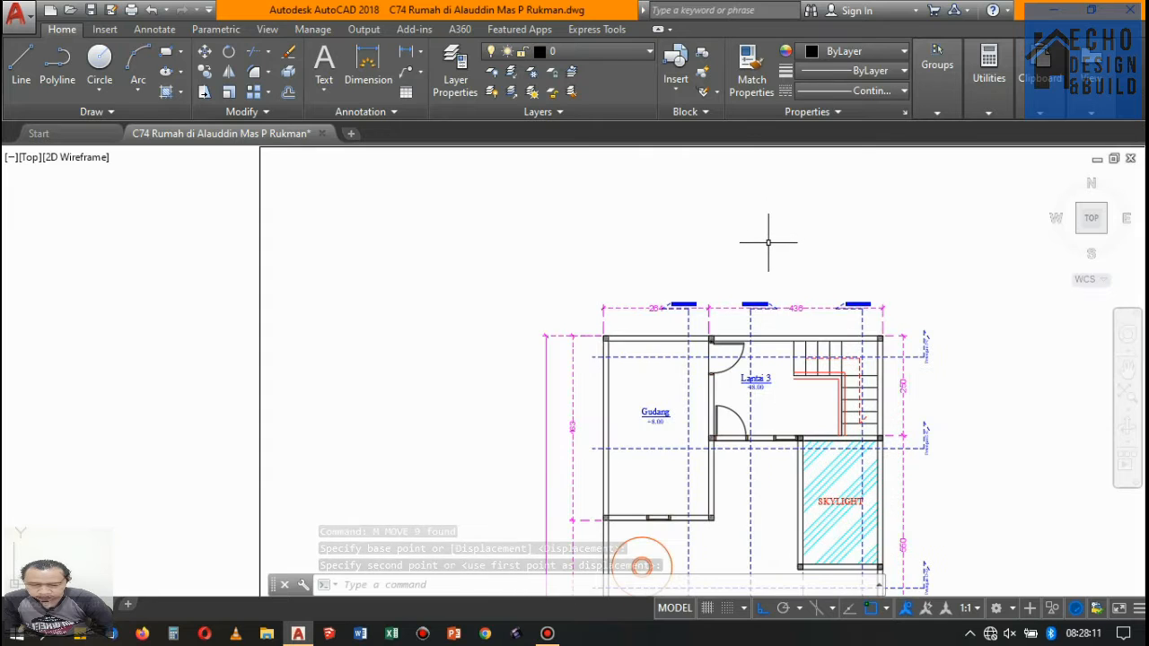
scroll(759, 243, down, 4)
scroll(764, 422, up, 4)
scroll(764, 423, down, 3)
scroll(764, 422, down, 2)
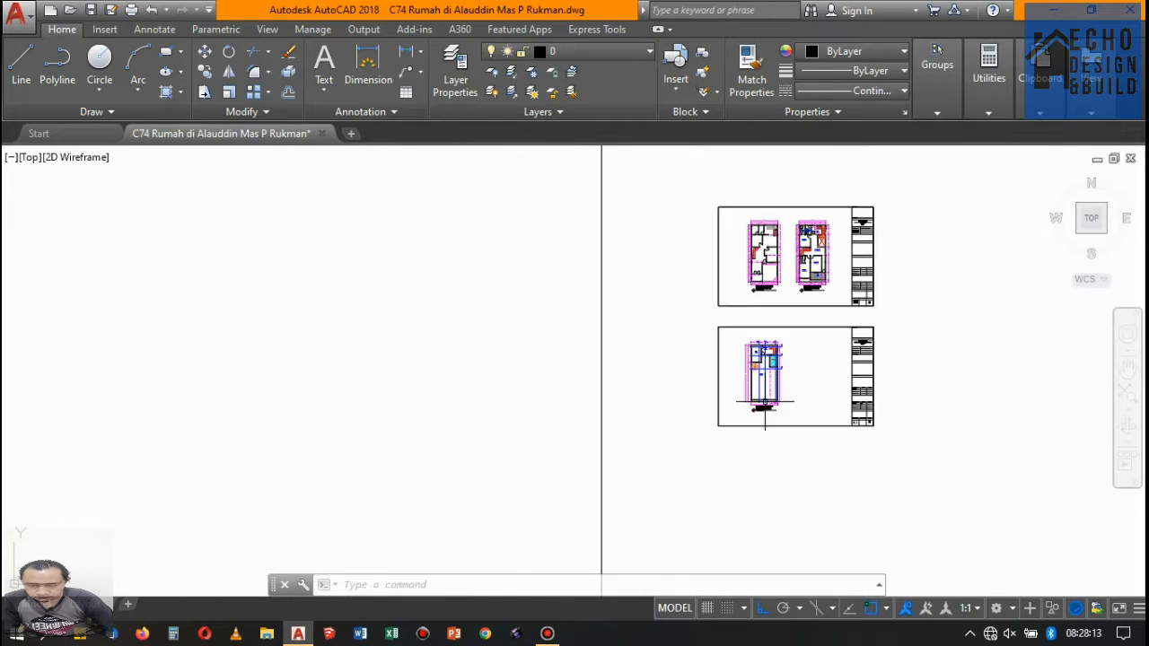
scroll(782, 308, up, 5)
scroll(731, 317, down, 3)
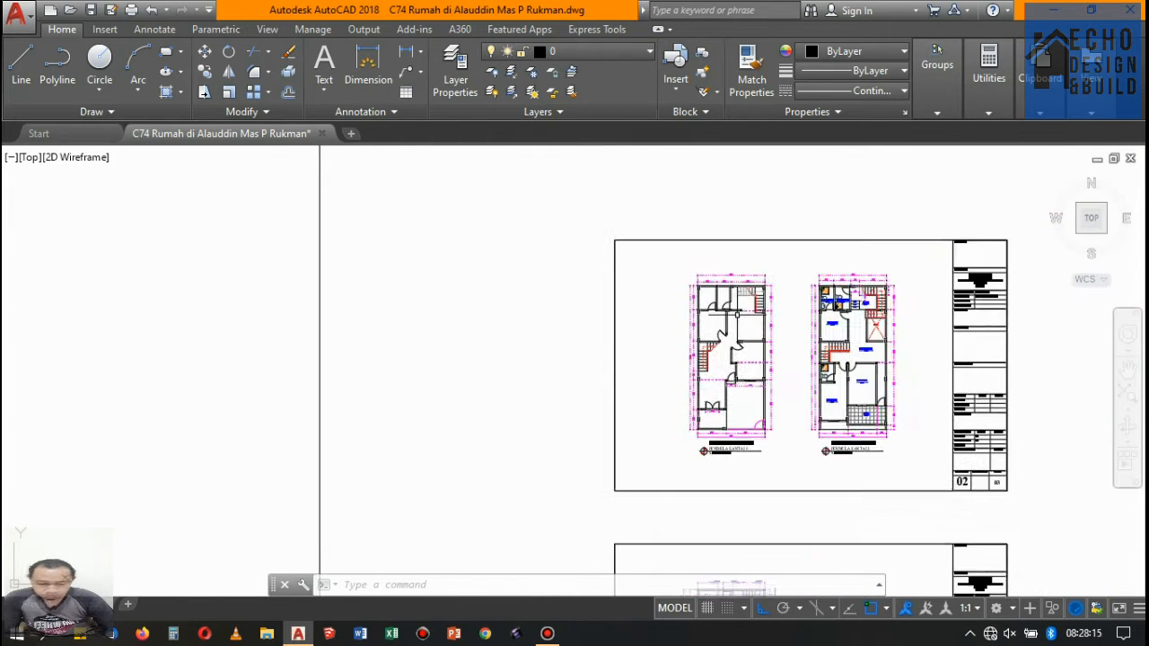
- Erase the dashed red direction arrow on the left-hand staircase of the Lantai 1 plan
scroll(752, 401, up, 4)
scroll(668, 297, up, 2)
scroll(633, 208, up, 3)
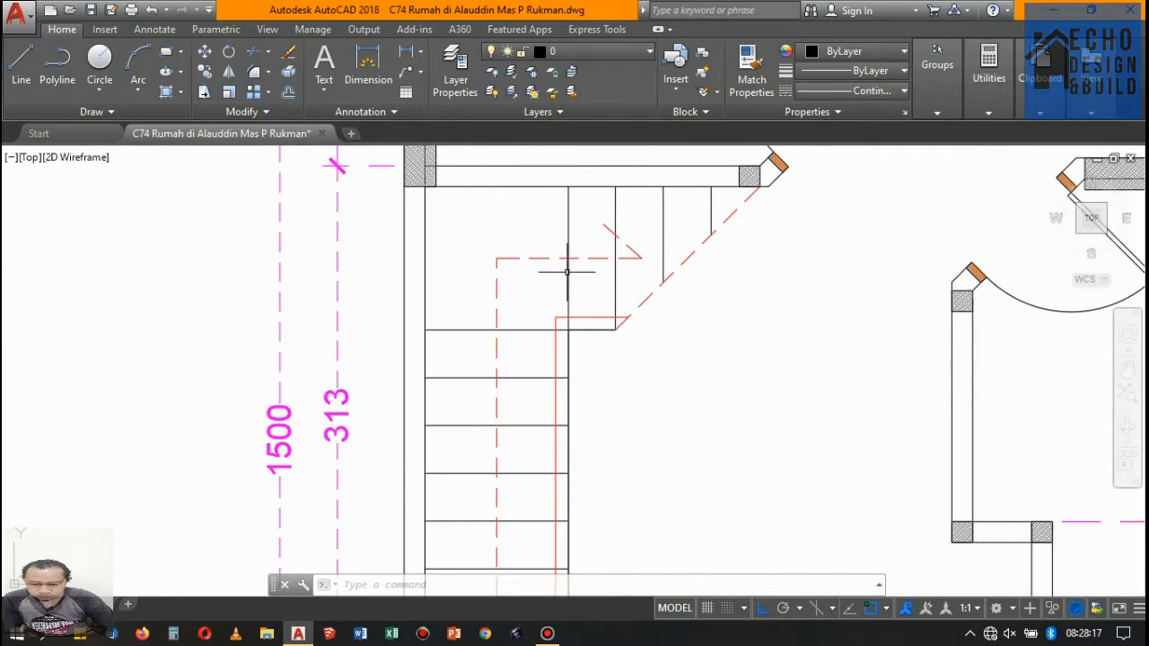
click(490, 243)
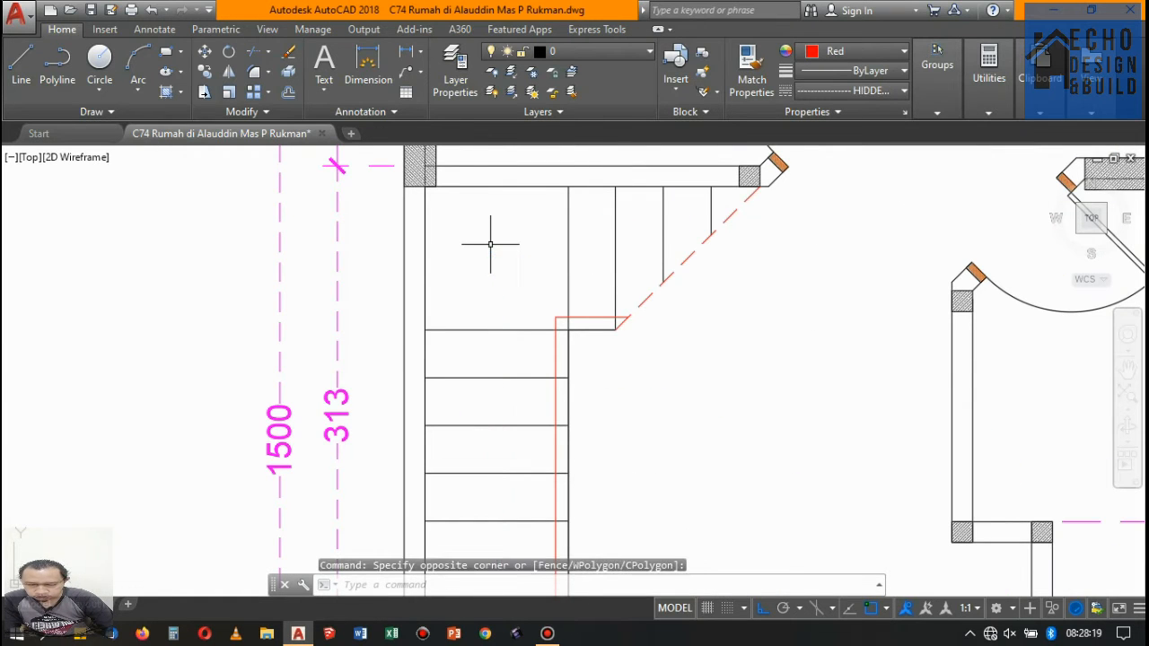
key(Delete)
- Examine the staircases and rooms of the Lantai 1 plan for leftover annotations
scroll(490, 244, down, 6)
scroll(672, 185, up, 2)
scroll(558, 263, down, 2)
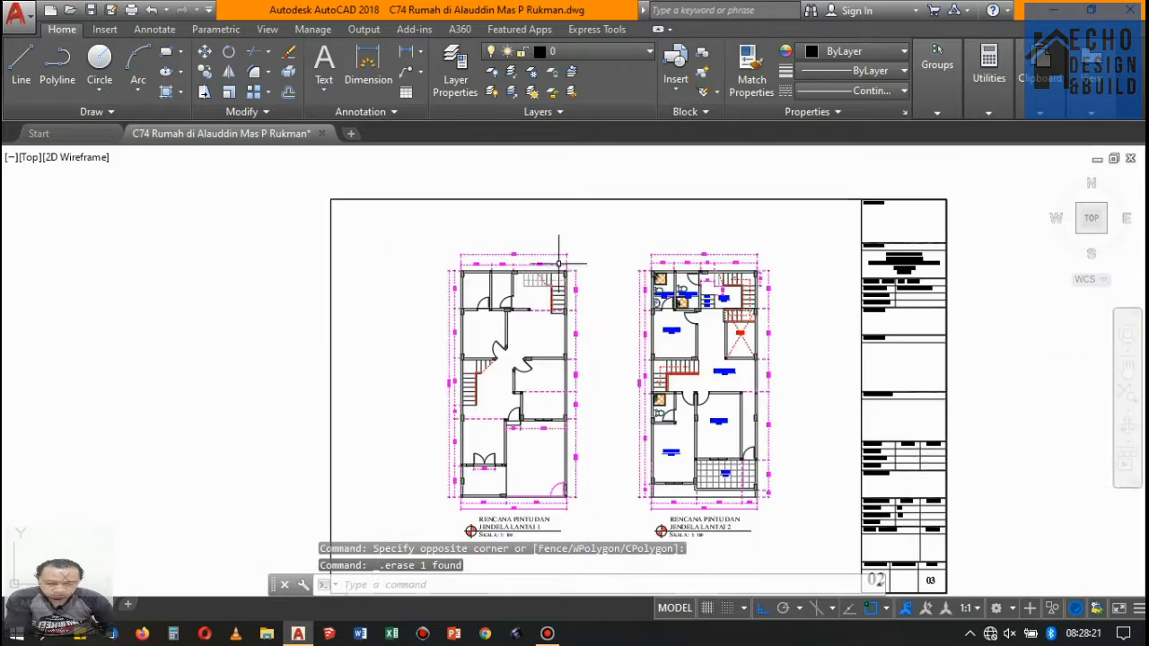
scroll(558, 263, up, 4)
scroll(552, 269, down, 2)
scroll(542, 284, up, 3)
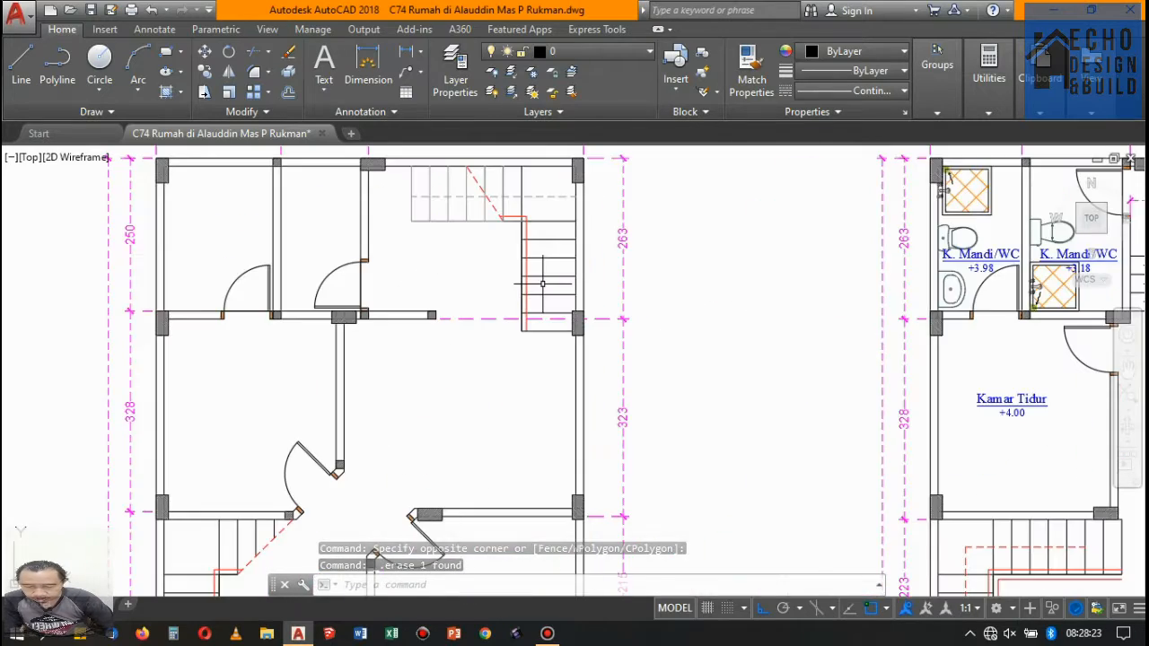
- Erase the 90 and 57 dimensions, the Lantai 2 label and the +3.40, +3.60 and +3.80 step levels from the Lantai 2 plan
scroll(542, 283, down, 4)
scroll(573, 308, up, 8)
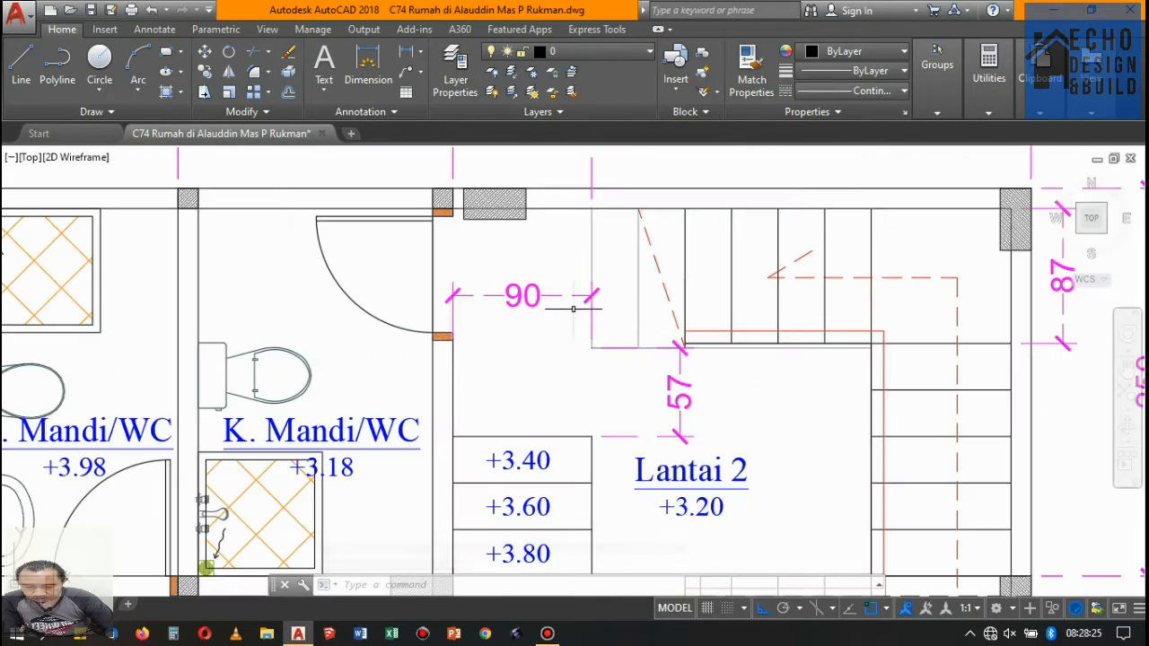
click(540, 286)
click(695, 405)
click(662, 382)
scroll(722, 369, down, 6)
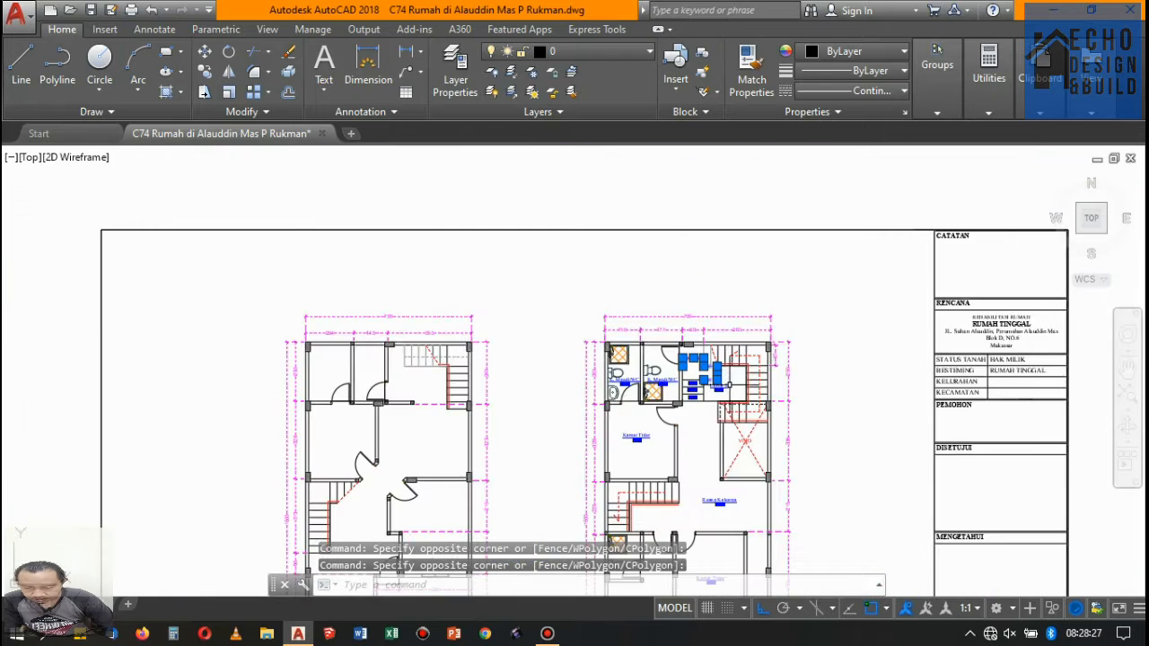
scroll(726, 377, up, 5)
click(581, 334)
scroll(612, 332, up, 4)
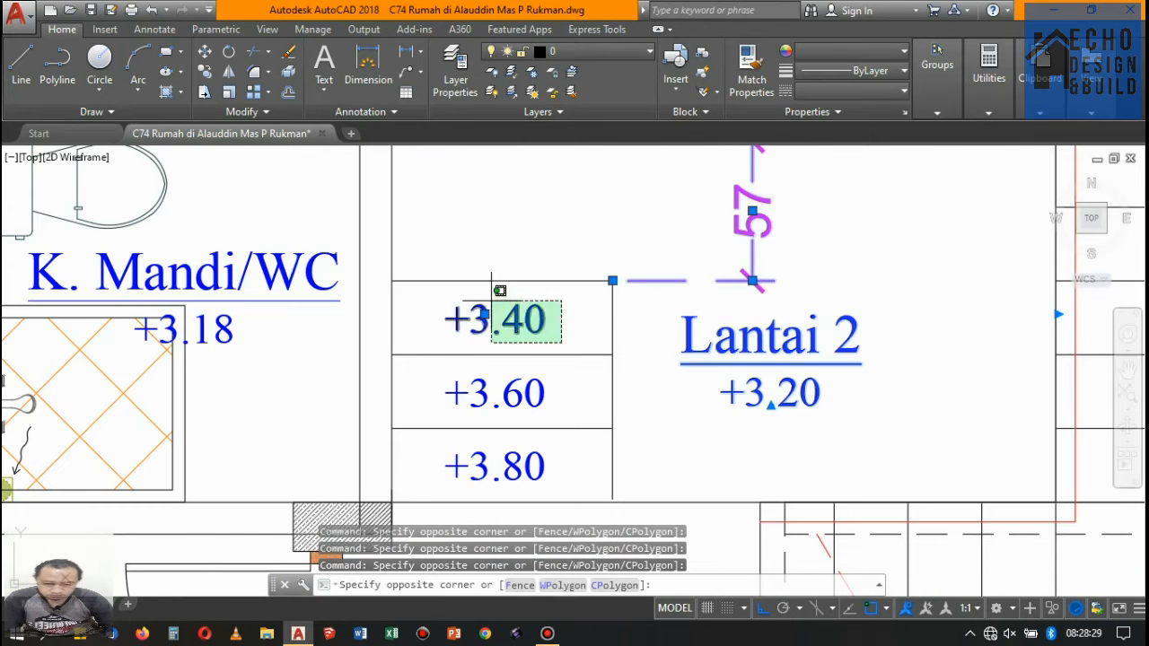
click(563, 315)
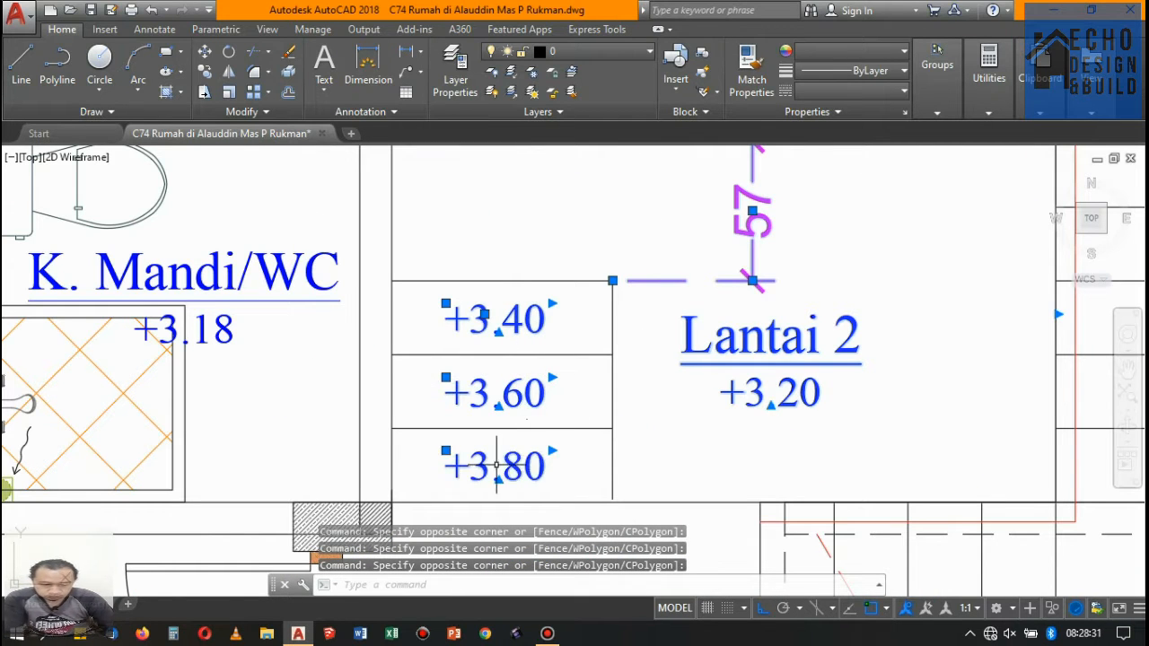
key(Delete)
- Erase the K. Mandi/WC +3.18 label, toilet and shower tray from the right-hand rear bathroom of the Lantai 2 plan
scroll(562, 410, down, 5)
scroll(556, 412, up, 4)
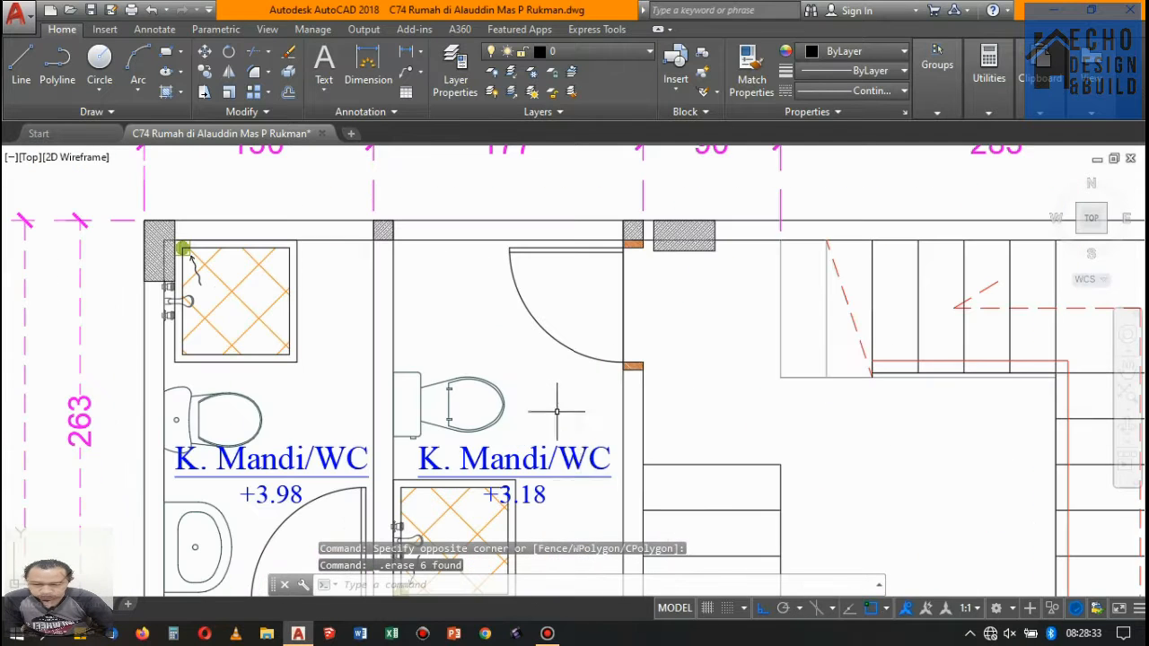
click(559, 433)
scroll(575, 395, down, 6)
scroll(570, 429, up, 4)
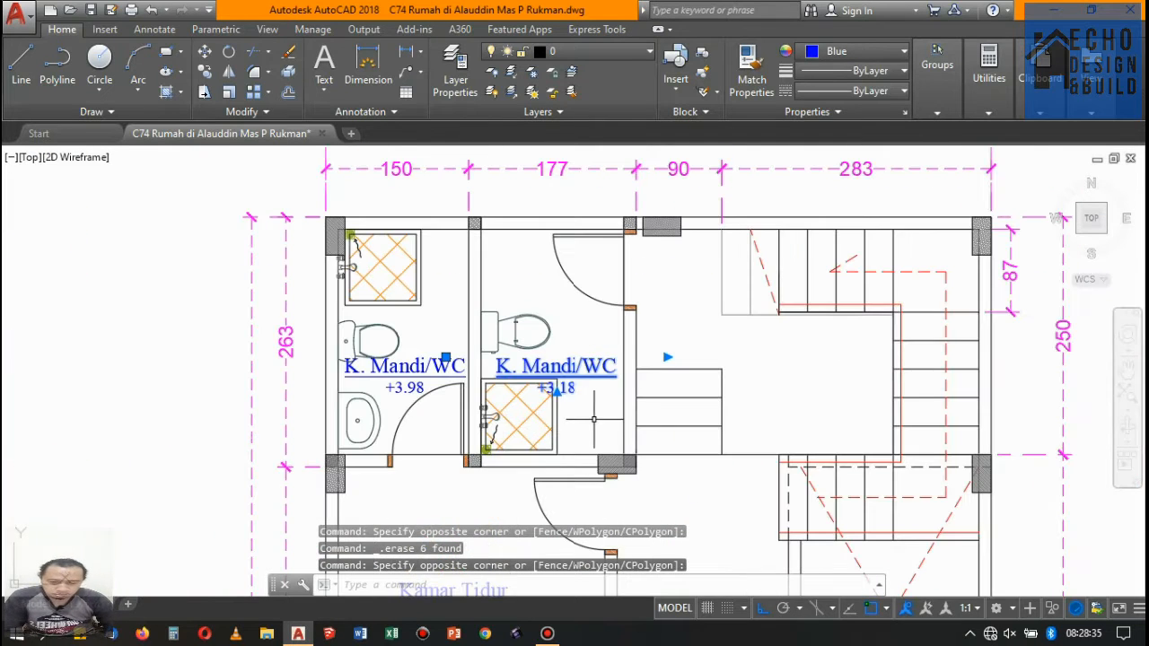
click(594, 419)
click(501, 318)
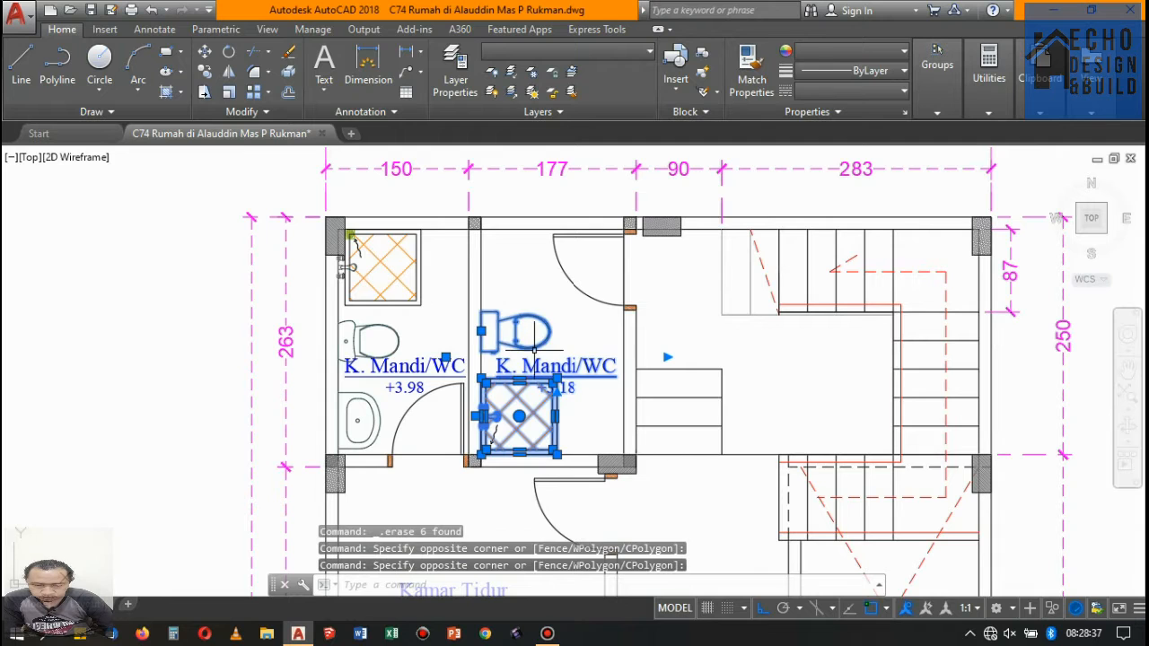
key(Delete)
- Erase the right-hand bathroom's remaining floor drain and arrow, plus the left-hand bathroom's K. Mandi/WC +3.98 label, shower and toilet
scroll(475, 448, up, 6)
click(434, 425)
scroll(554, 444, down, 6)
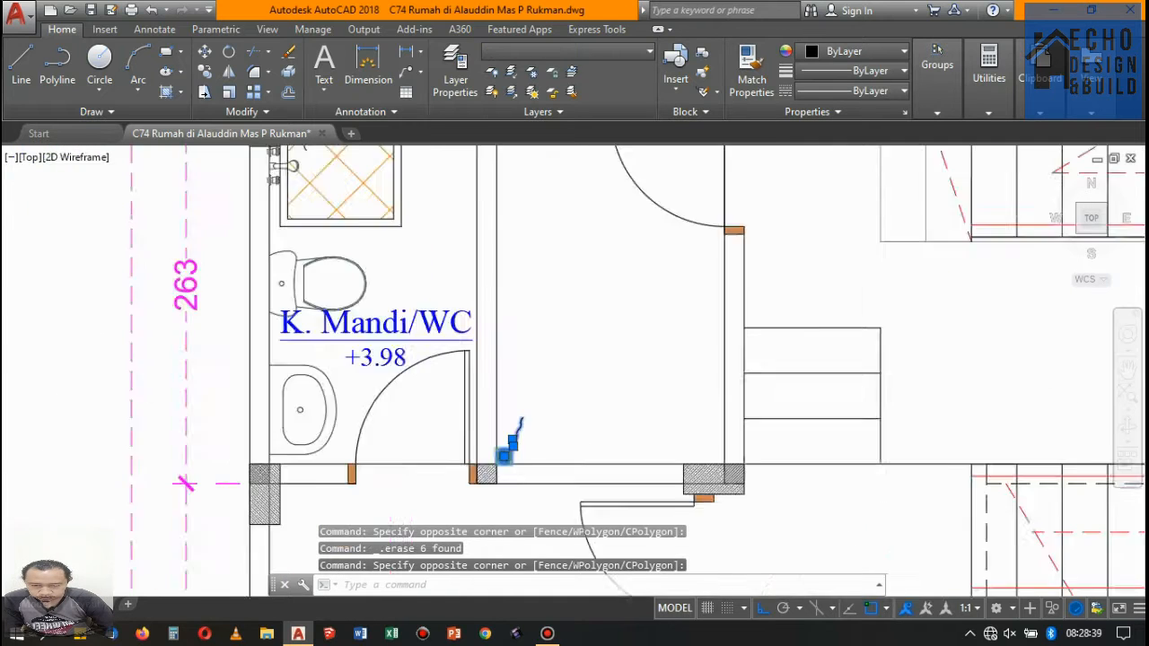
scroll(466, 384, up, 2)
click(553, 449)
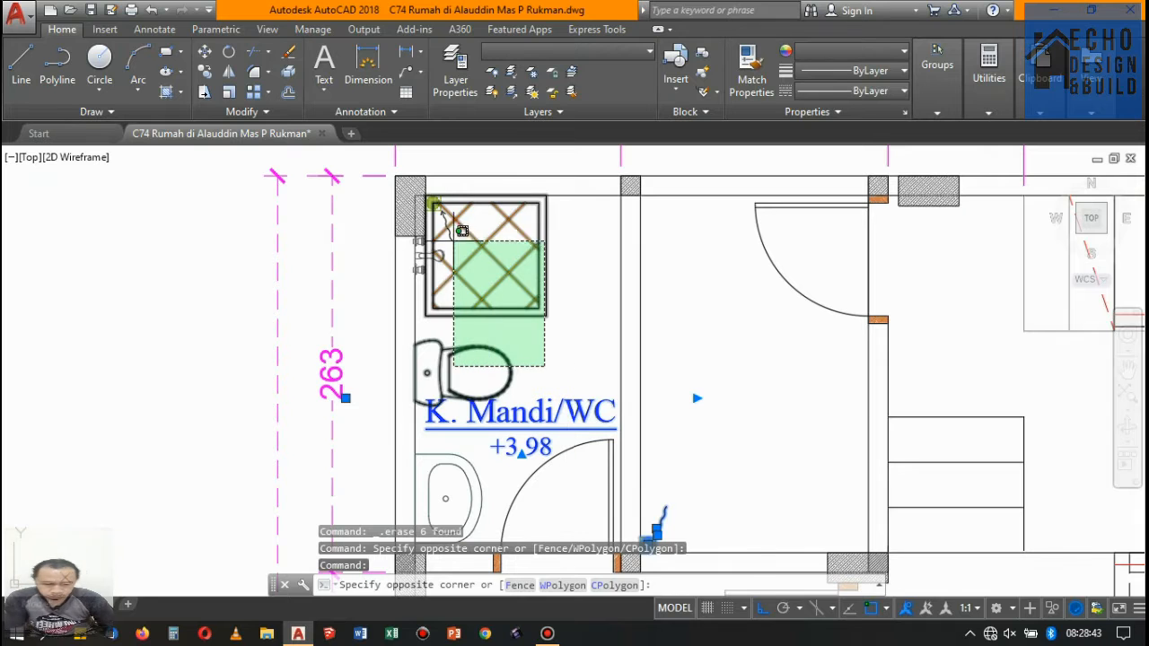
click(440, 206)
key(Delete)
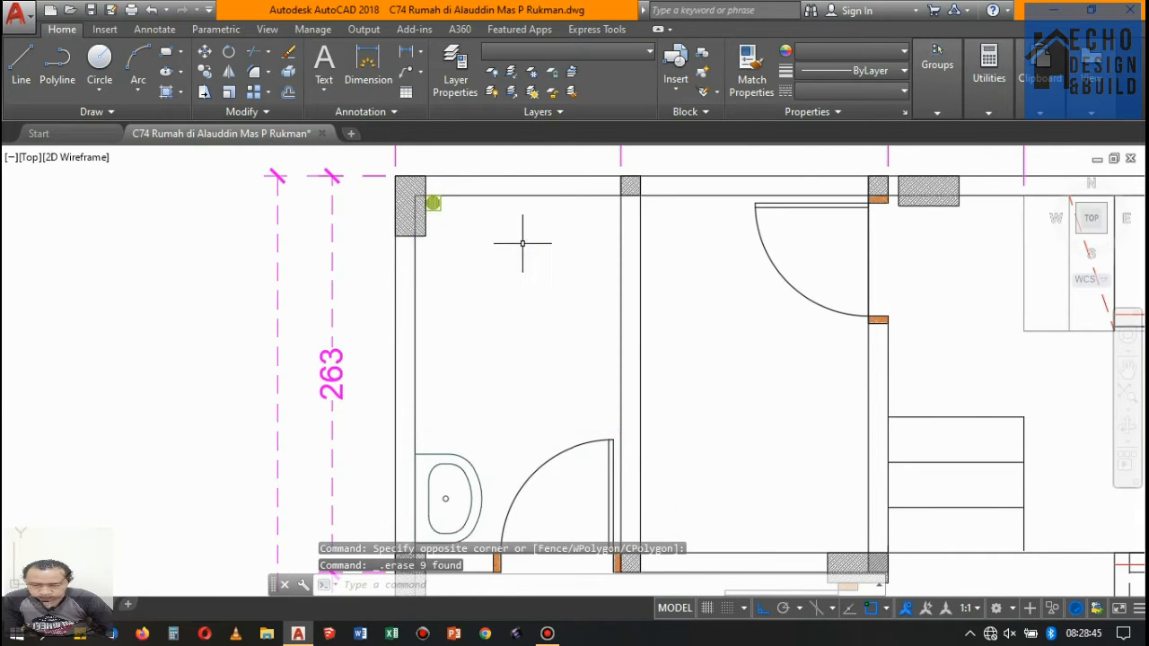
- Erase the corner floor drain and the washbasin from the left-hand rear bathroom of the Lantai 2 plan
scroll(526, 249, down, 3)
scroll(490, 230, up, 6)
click(480, 232)
click(385, 199)
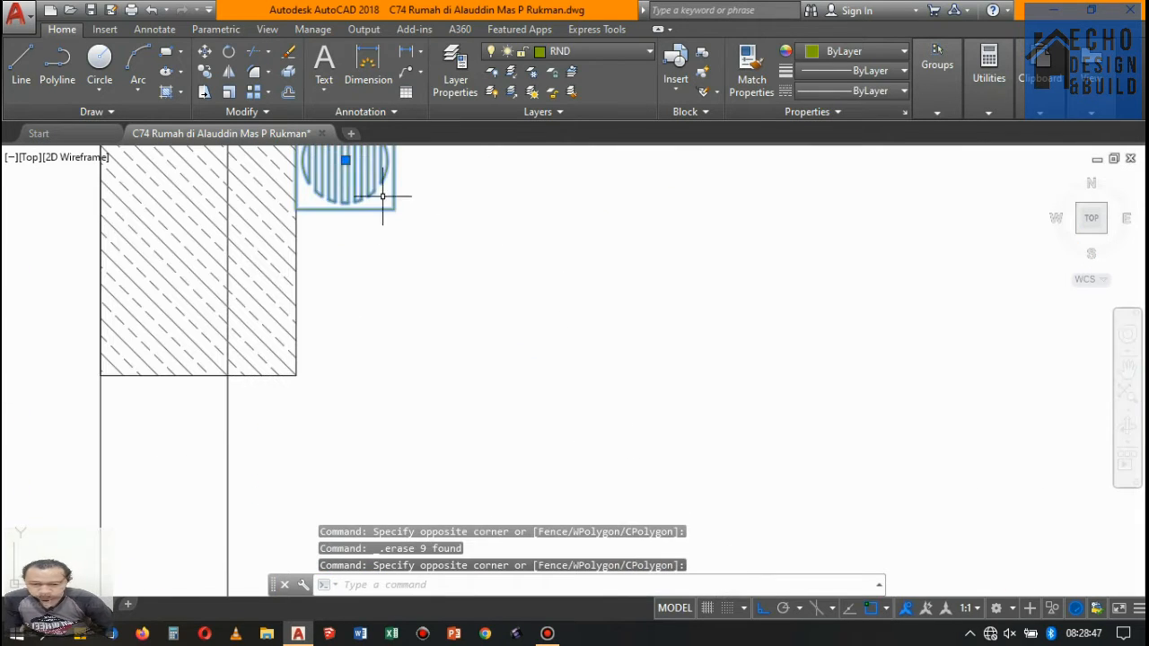
key(Delete)
scroll(540, 412, down, 3)
scroll(539, 412, down, 4)
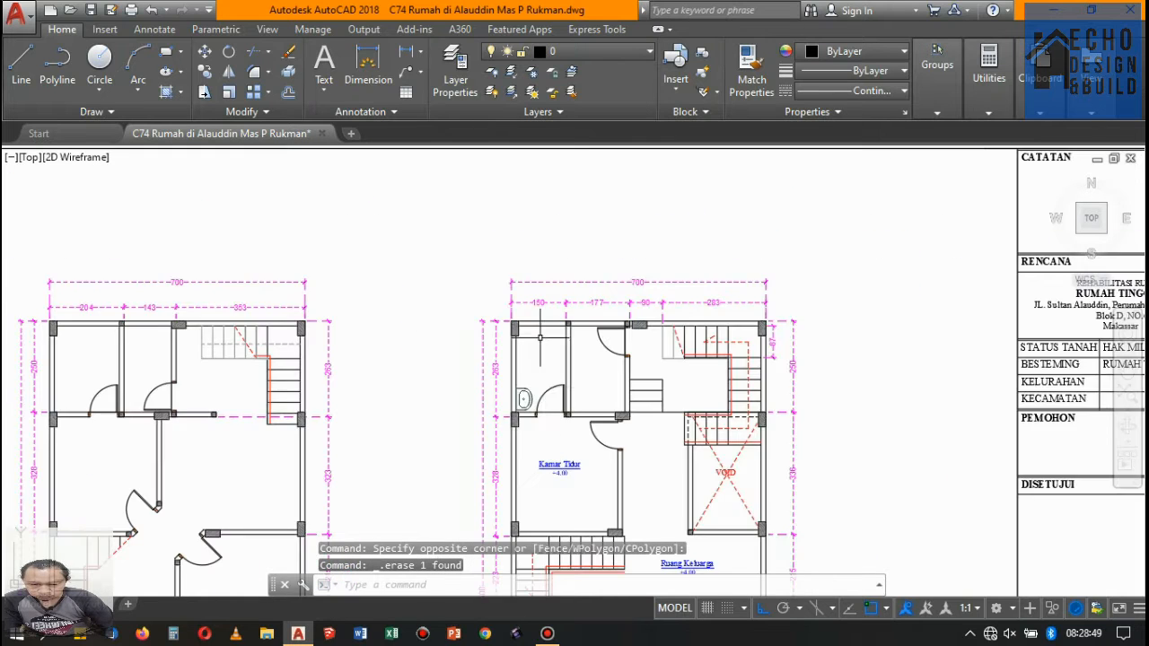
scroll(521, 407, up, 4)
click(529, 302)
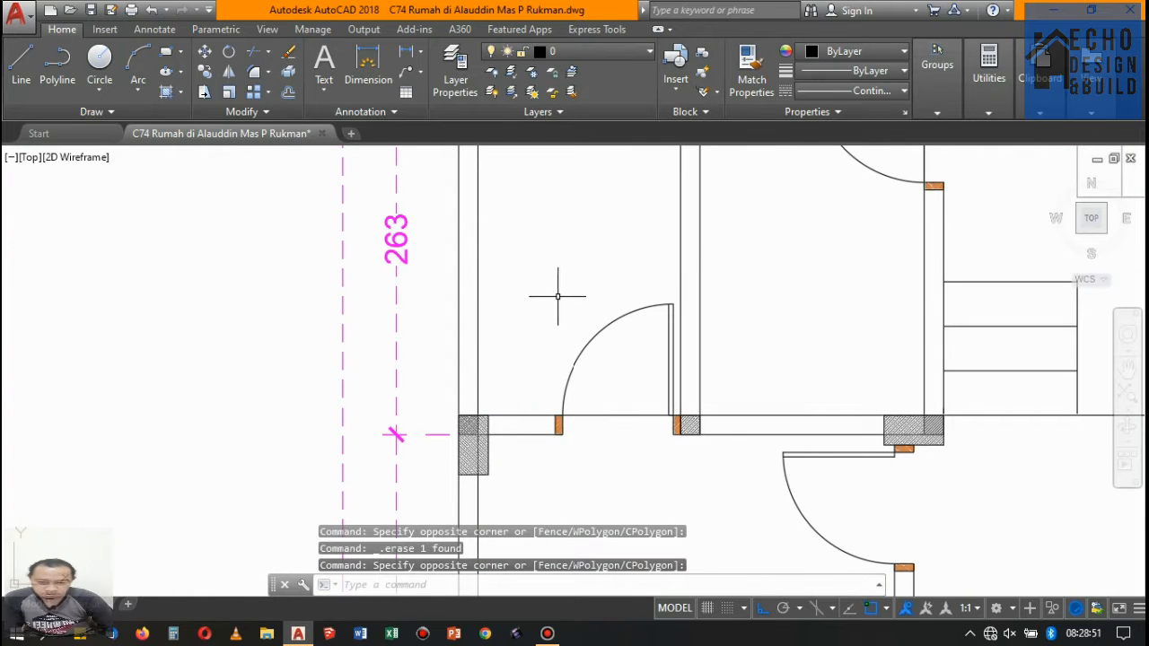
- Erase the upper and middle Kamar Tidur labels, the Ruang Keluarga label and the front bathroom's shower set from the Lantai 2 plan
scroll(557, 295, down, 5)
scroll(545, 321, up, 3)
click(545, 321)
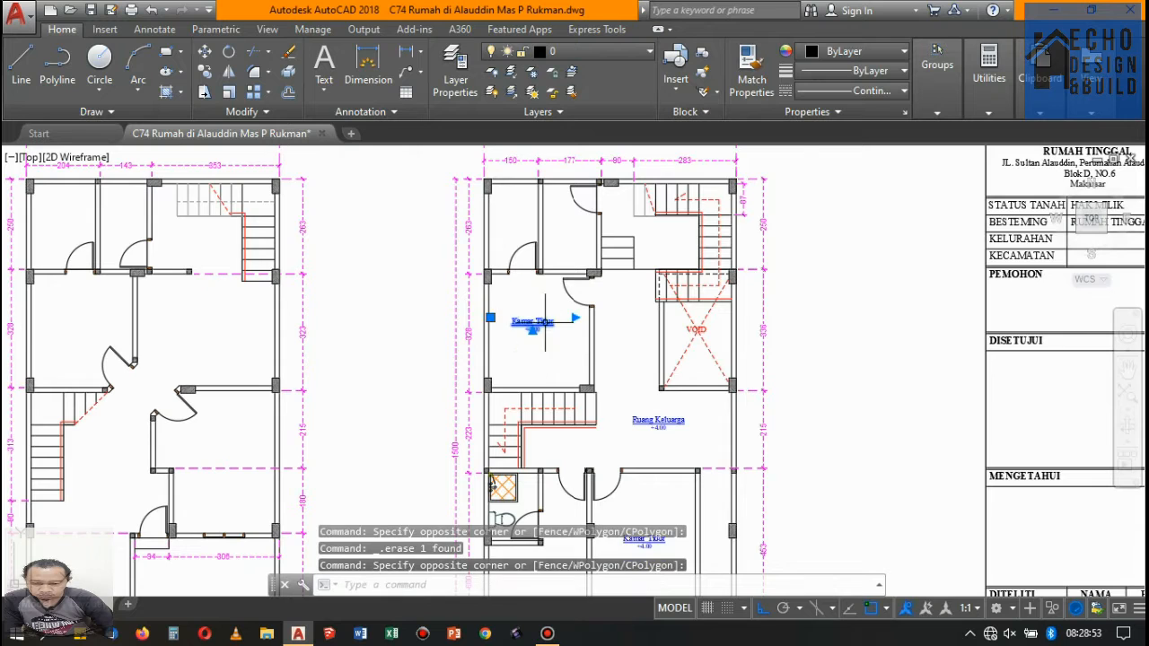
scroll(625, 429, up, 5)
scroll(654, 354, down, 5)
scroll(724, 421, up, 4)
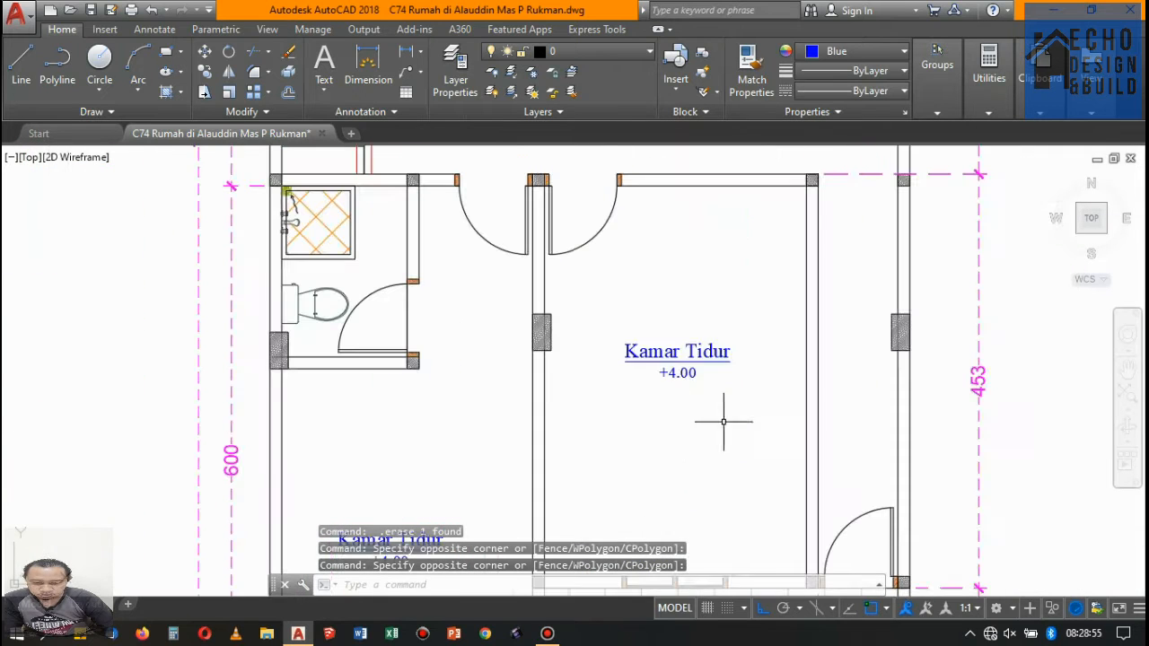
scroll(357, 253, up, 3)
click(370, 297)
scroll(349, 290, down, 2)
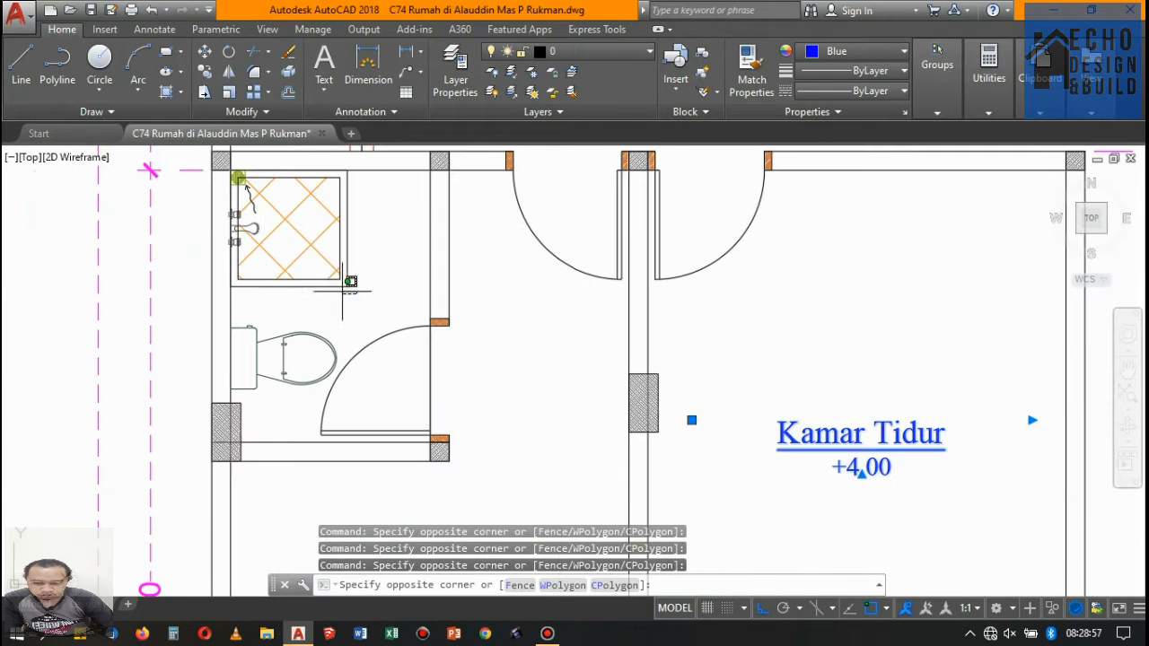
scroll(240, 176, up, 2)
click(258, 175)
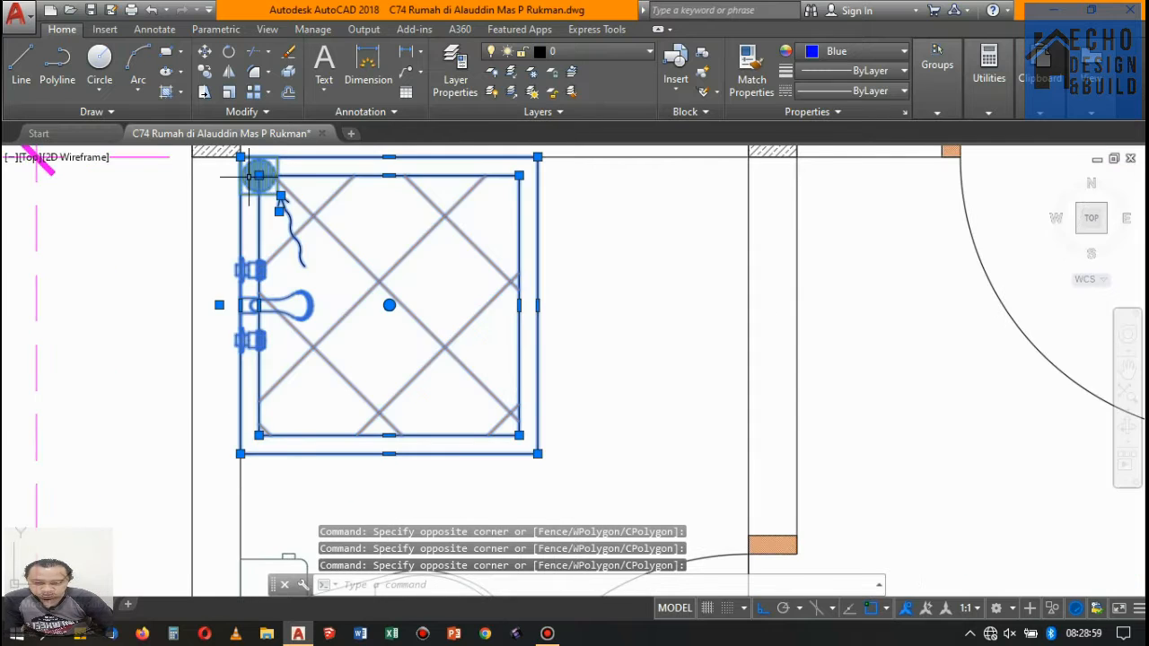
key(Delete)
- Erase the toilet from the front bathroom of the Lantai 2 plan
scroll(472, 236, down, 3)
scroll(444, 359, up, 4)
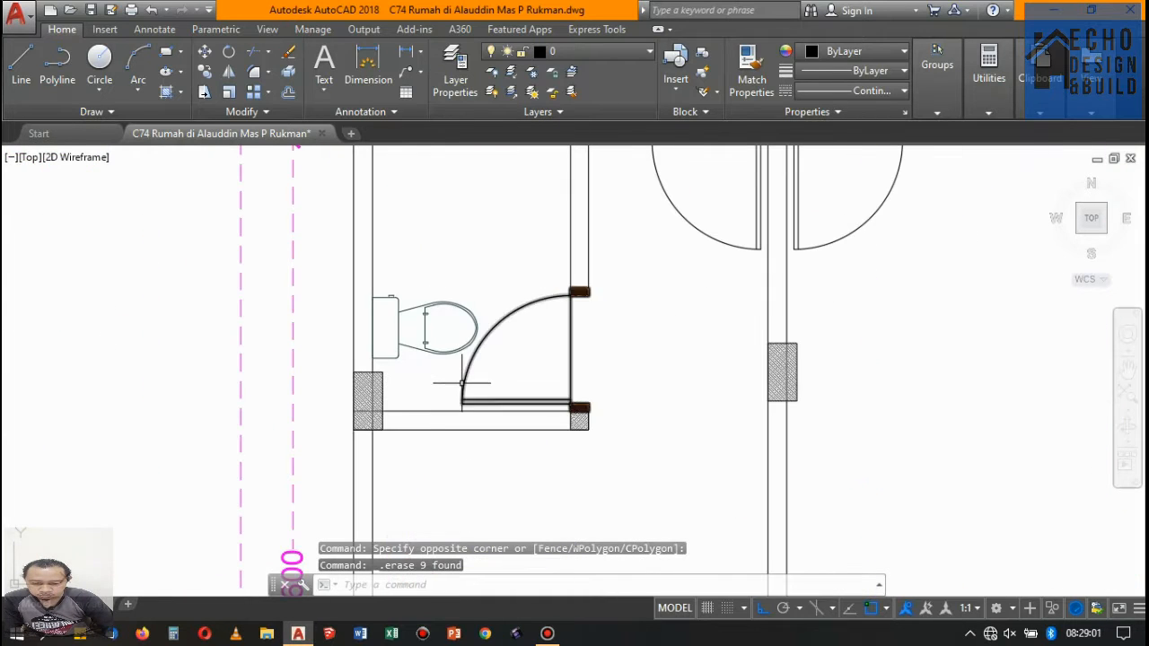
click(458, 384)
click(429, 321)
key(Delete)
- Erase the front Kamar Tidur label, the Balkon label and the balcony's floor tile hatch from the Lantai 2 plan
scroll(443, 296, down, 3)
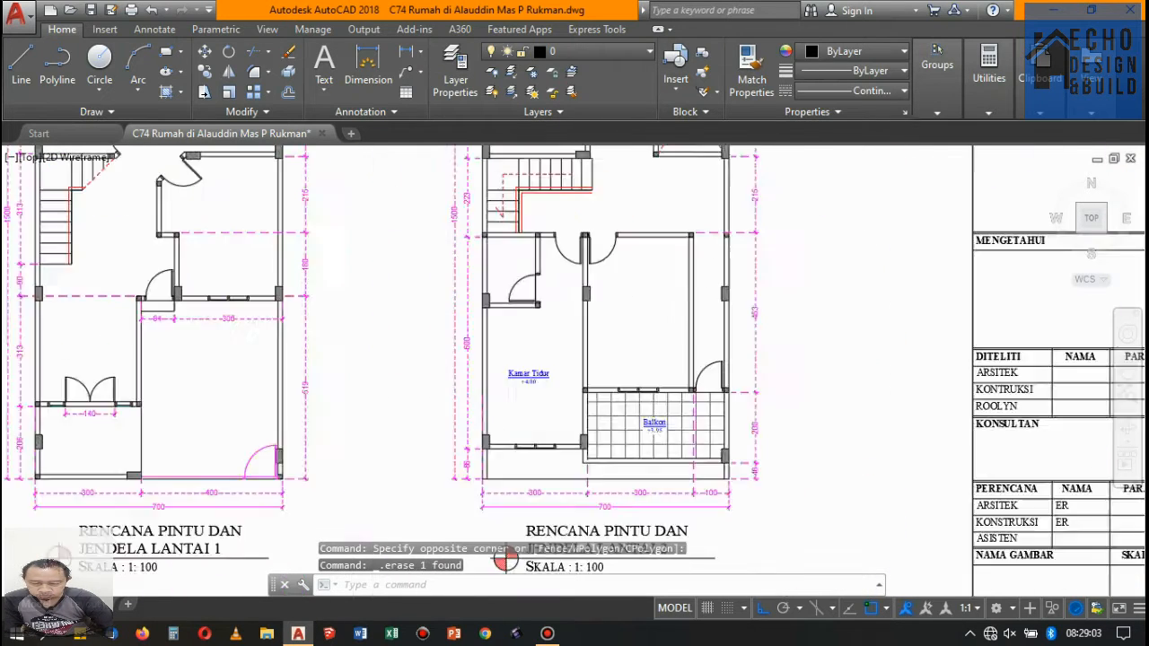
scroll(475, 260, up, 4)
click(510, 284)
click(455, 219)
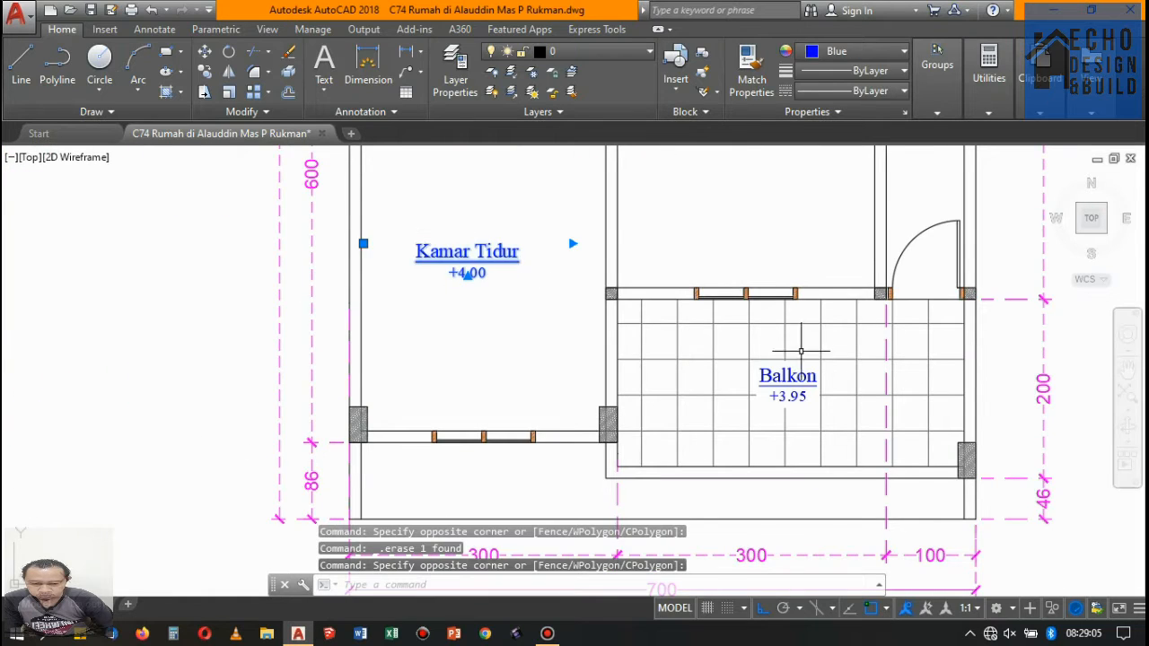
scroll(799, 351, up, 2)
click(694, 305)
key(Delete)
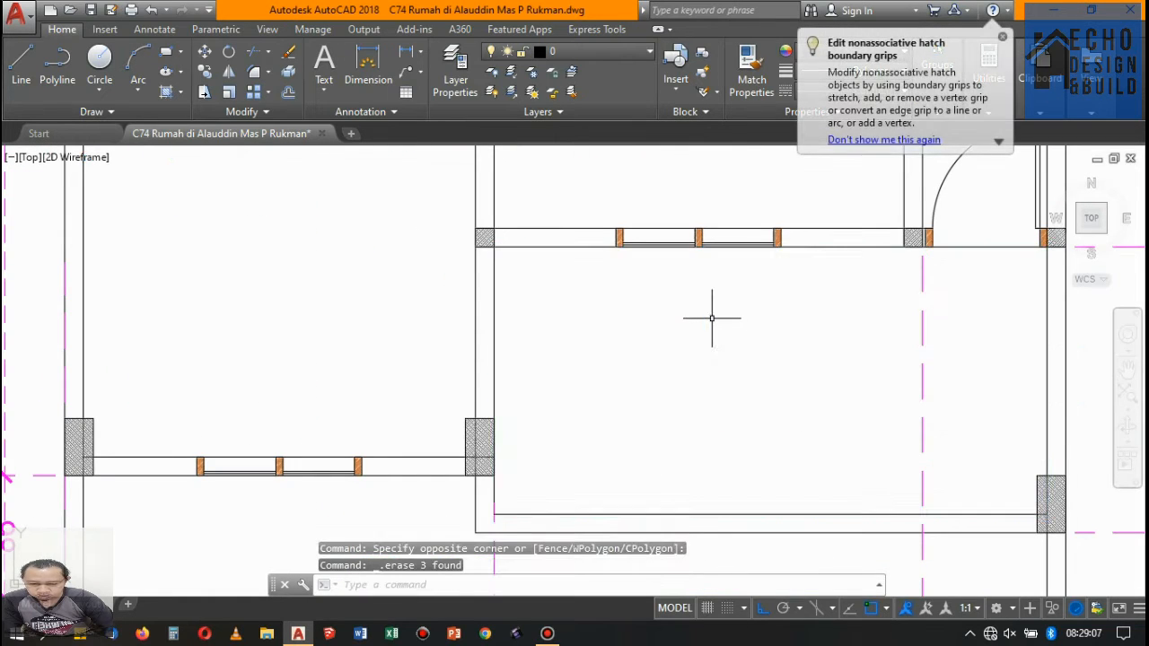
- Erase the VOID label and its dashed red diagonal lines from the Lantai 2 plan
scroll(710, 318, down, 4)
scroll(708, 377, down, 5)
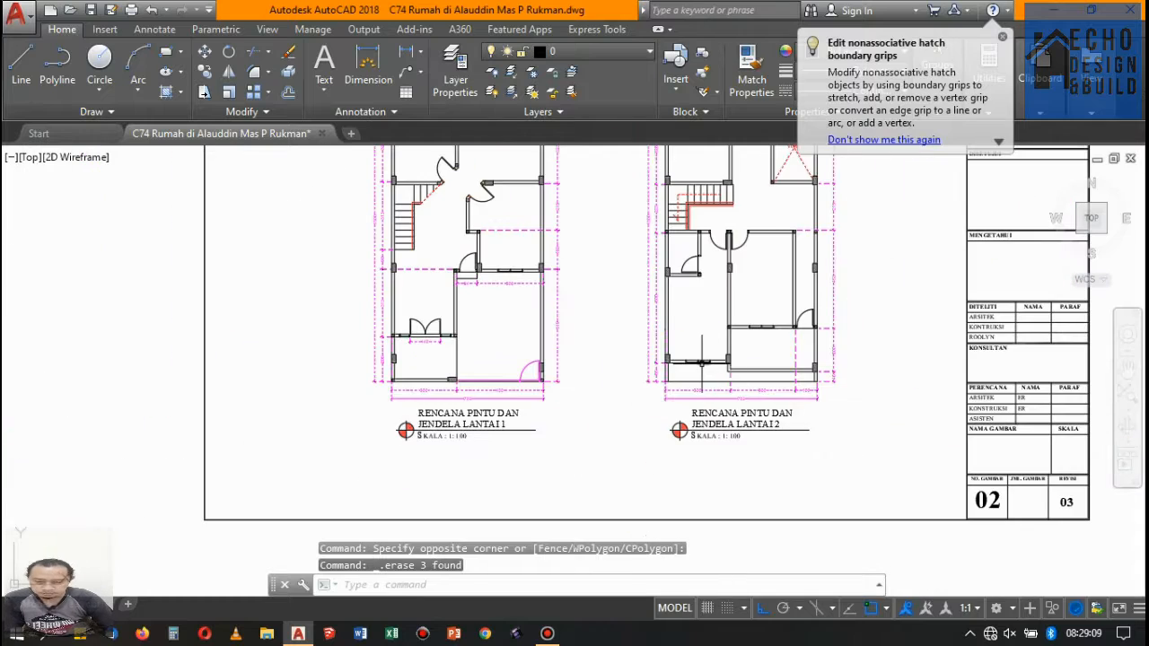
scroll(701, 215, up, 4)
scroll(701, 215, up, 2)
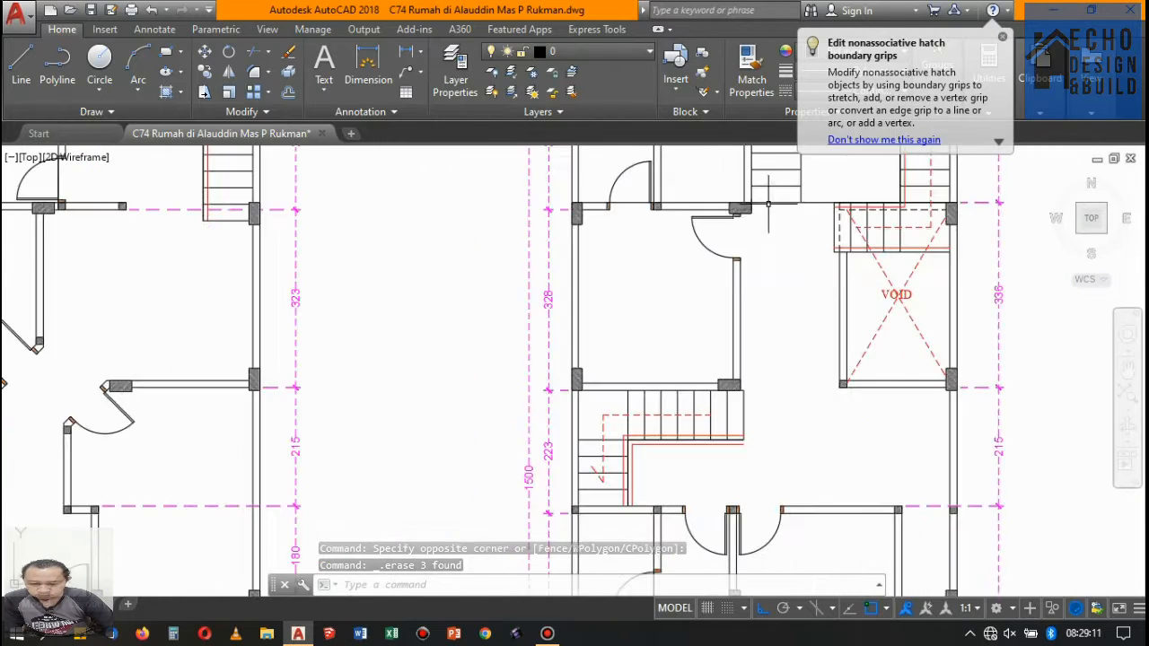
scroll(719, 270, down, 5)
scroll(762, 321, up, 7)
click(762, 320)
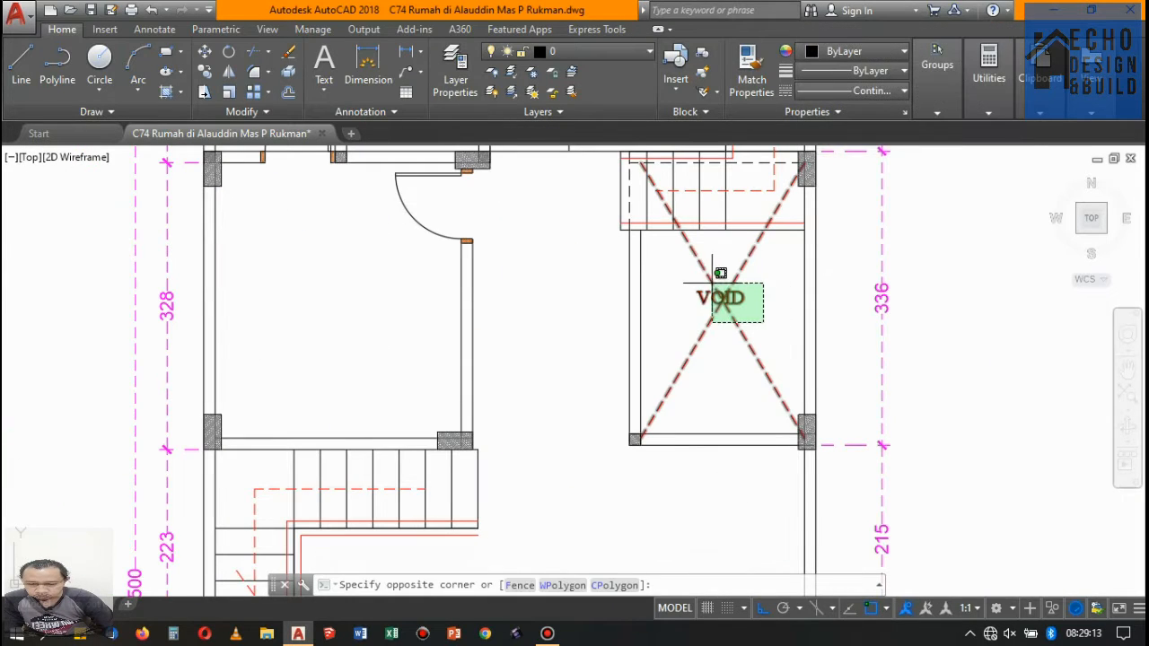
key(Delete)
- Erase the dashed red direction arrows from both staircases of the Lantai 2 plan
scroll(718, 270, down, 7)
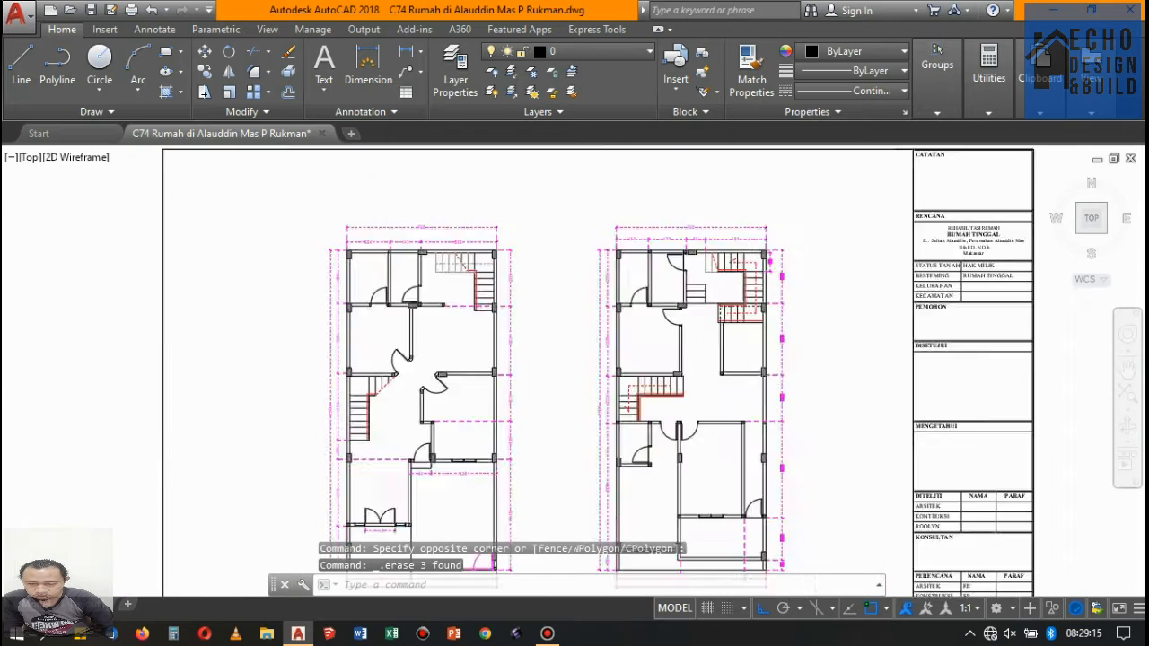
scroll(754, 291, up, 10)
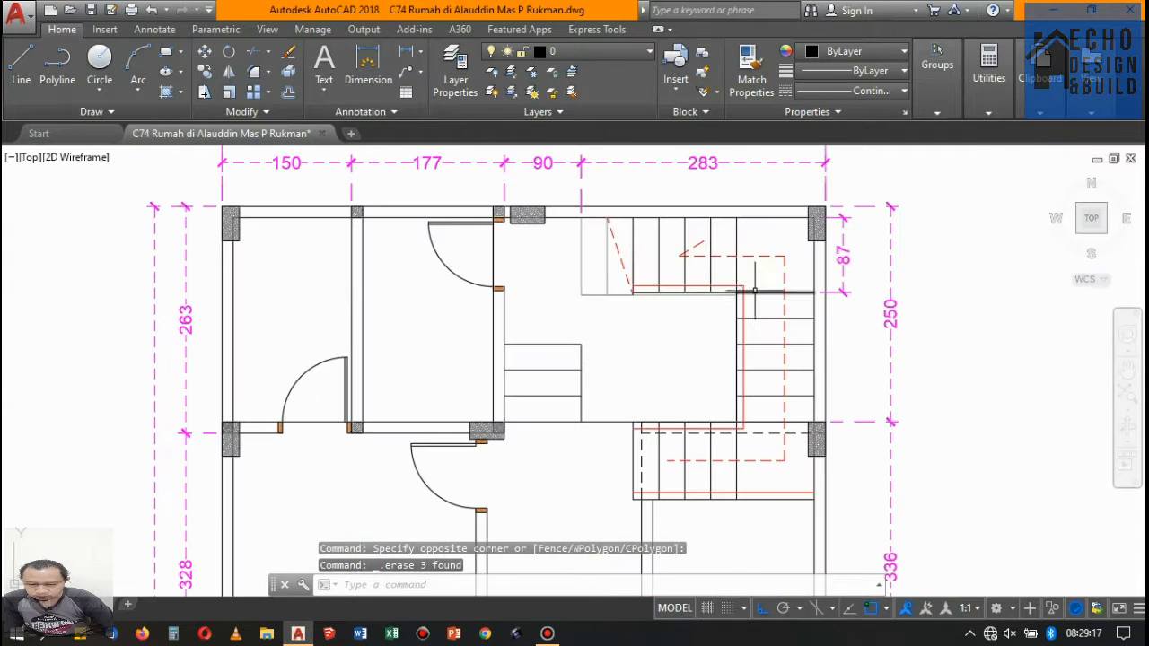
scroll(393, 249, down, 7)
scroll(772, 308, up, 9)
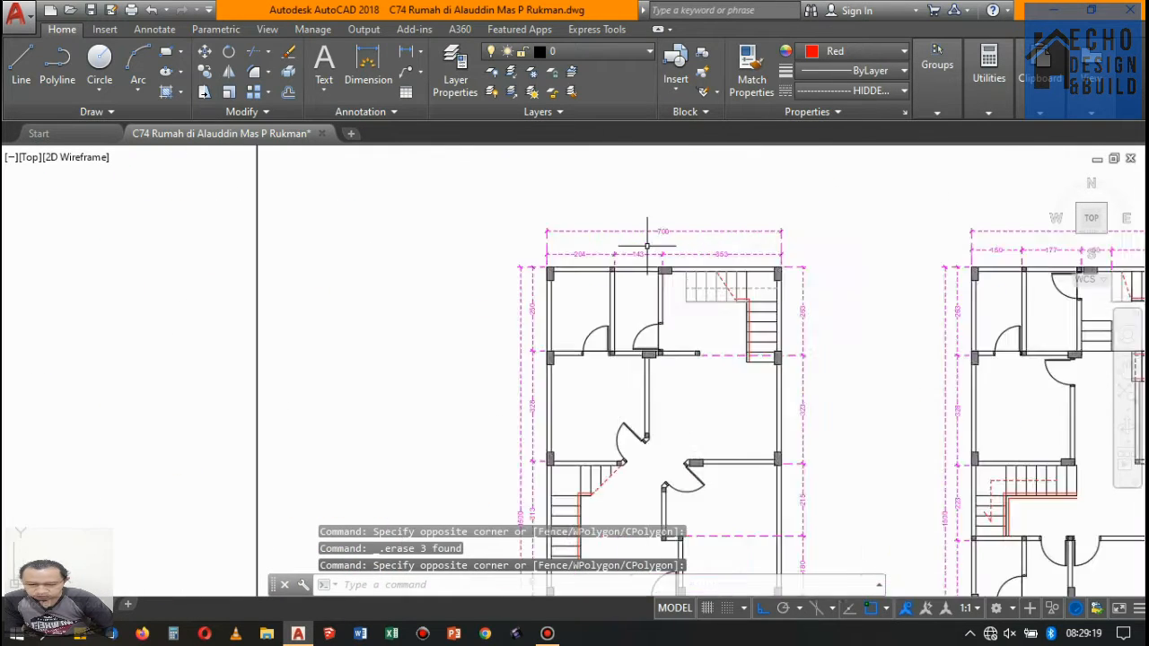
scroll(717, 248, down, 5)
scroll(717, 248, down, 4)
scroll(682, 260, up, 8)
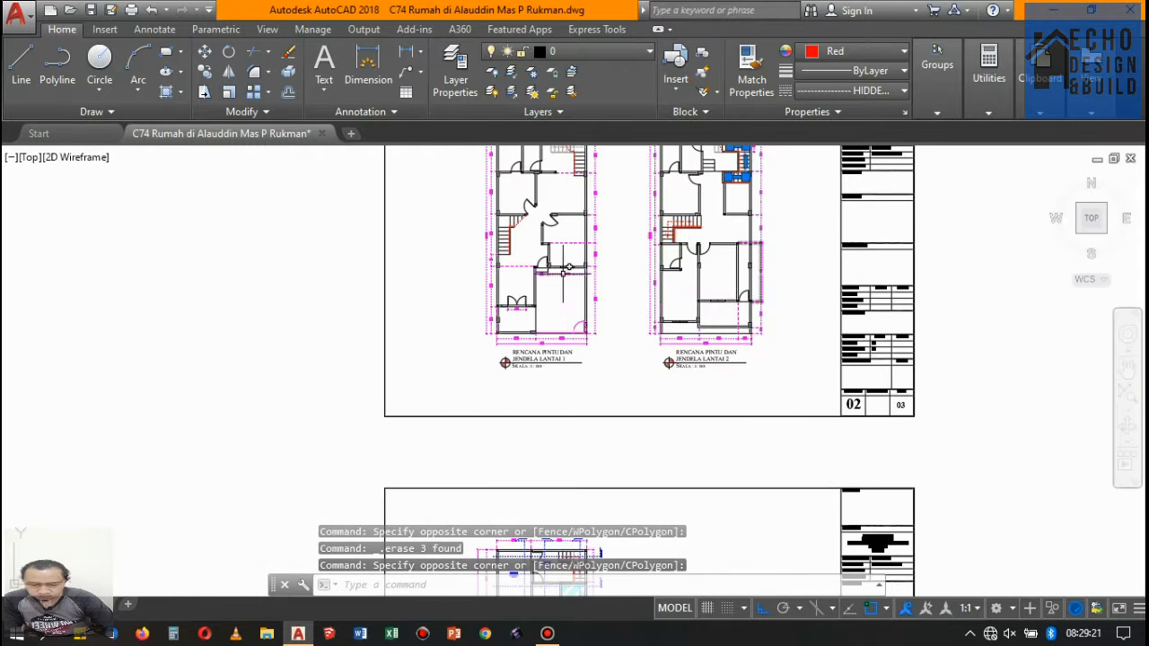
scroll(592, 249, up, 6)
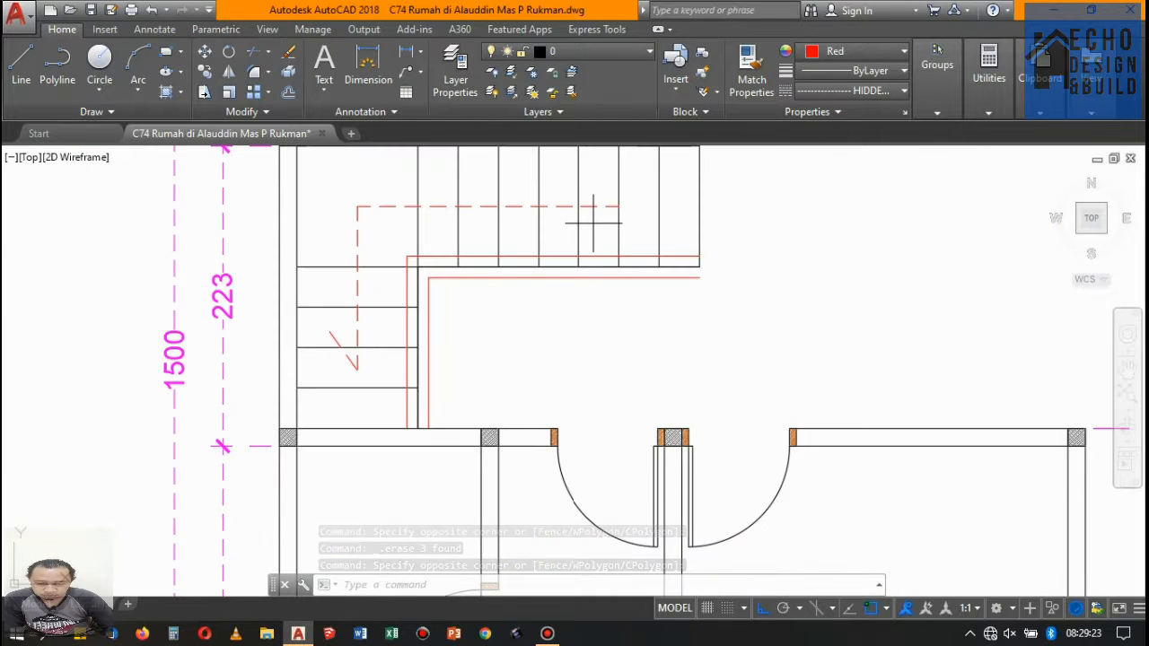
key(Delete)
- Erase the Gudang and Lantai 3 labels, the A-A and B-B section marks, and the E-E and F-F section lines from the Lantai 3 plan
scroll(629, 207, down, 8)
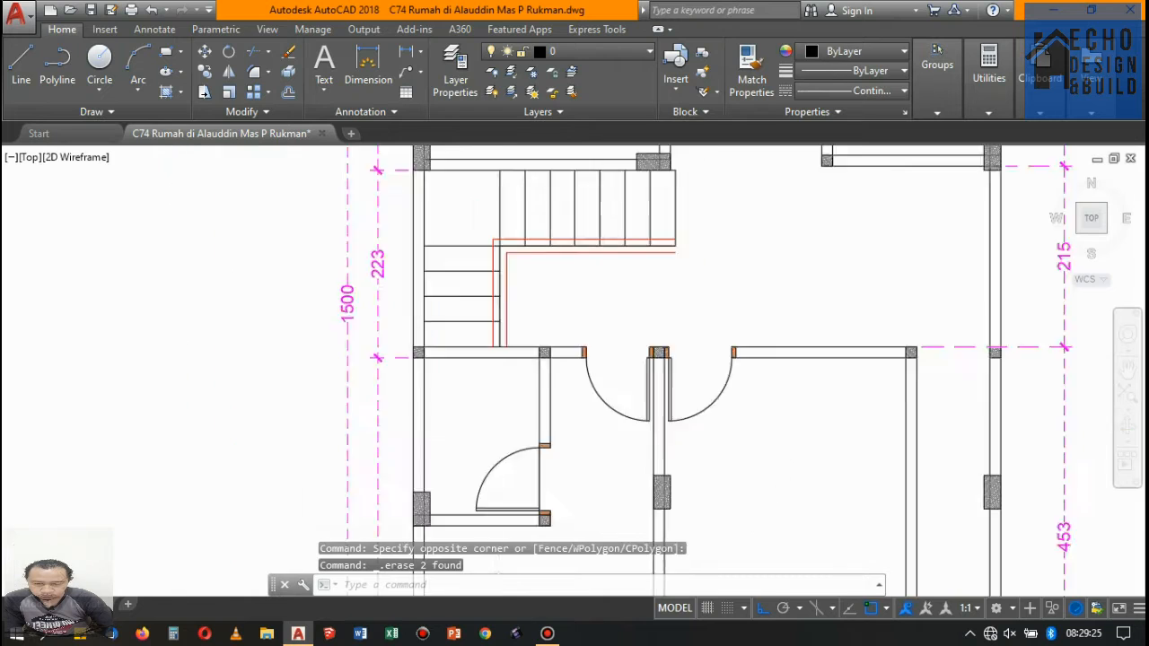
scroll(629, 269, up, 2)
scroll(629, 269, down, 2)
scroll(593, 355, up, 10)
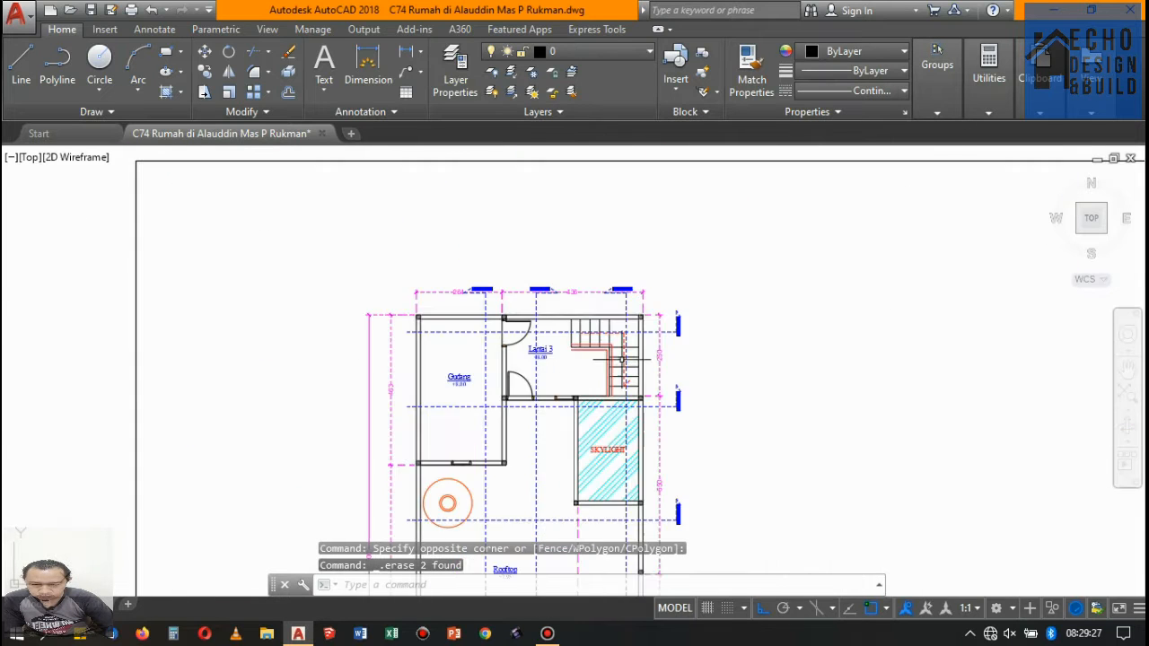
scroll(576, 310, down, 4)
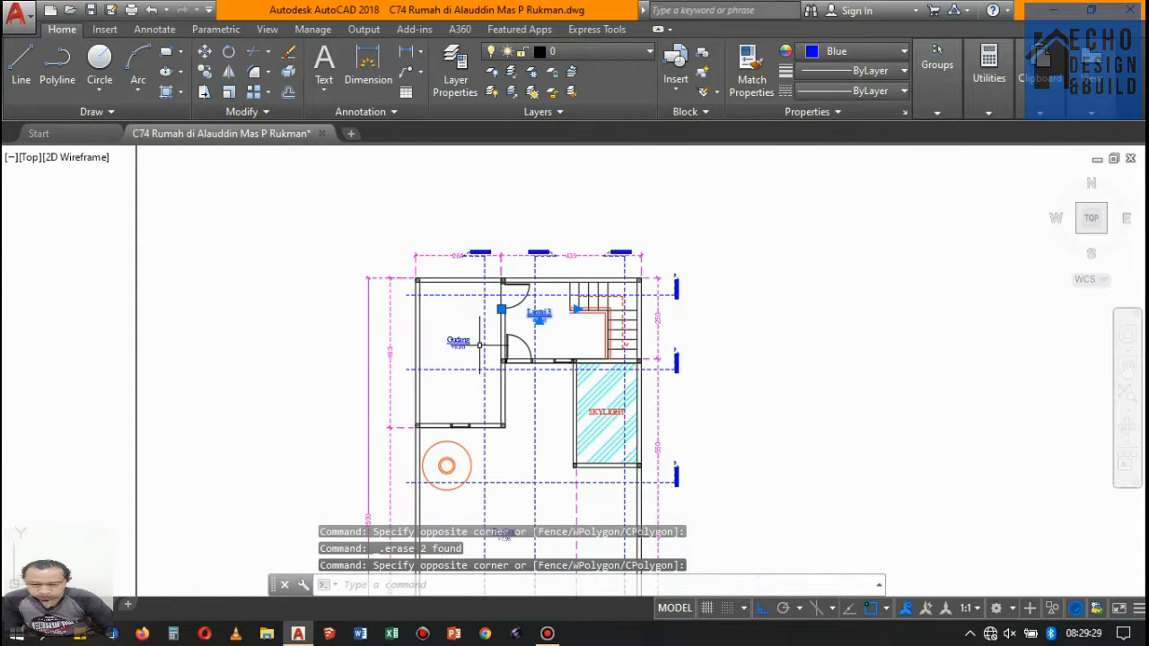
scroll(480, 345, up, 4)
click(440, 358)
scroll(471, 361, down, 4)
scroll(496, 392, up, 4)
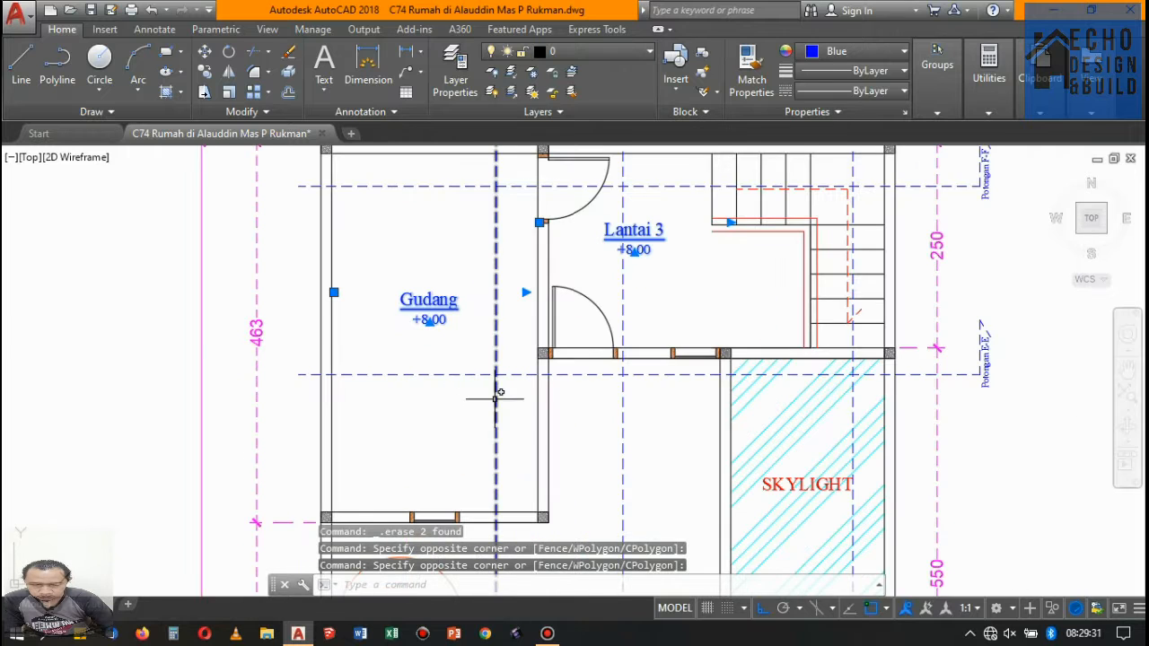
click(502, 409)
click(405, 179)
scroll(498, 363, down, 5)
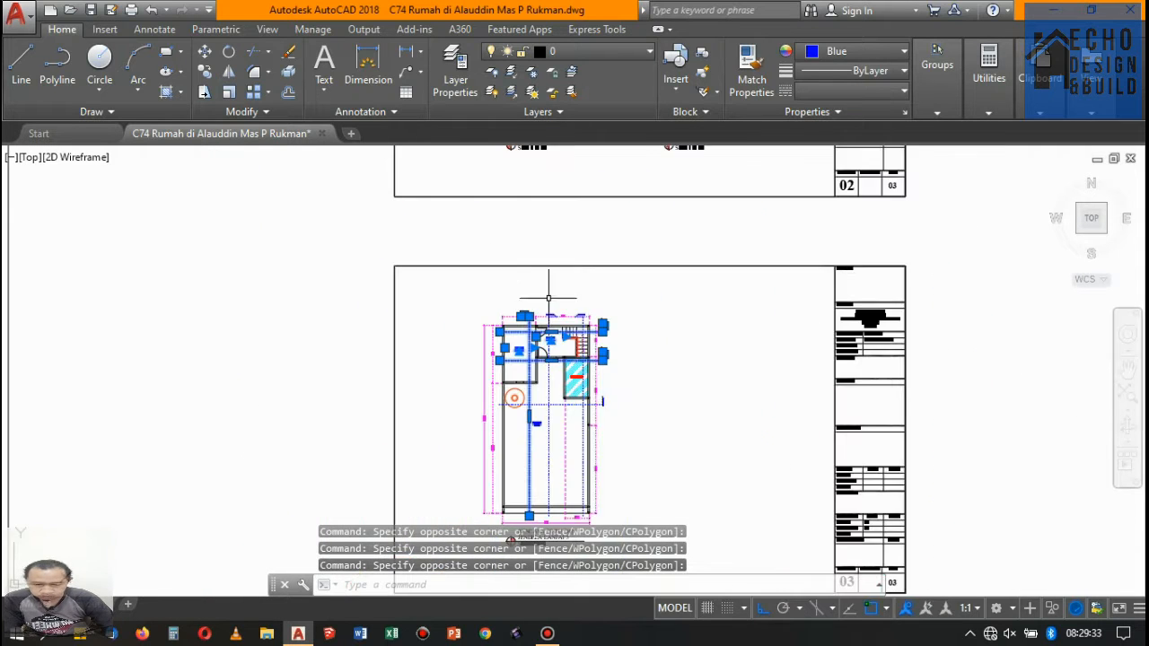
scroll(500, 362, up, 3)
scroll(486, 419, up, 8)
scroll(539, 395, down, 5)
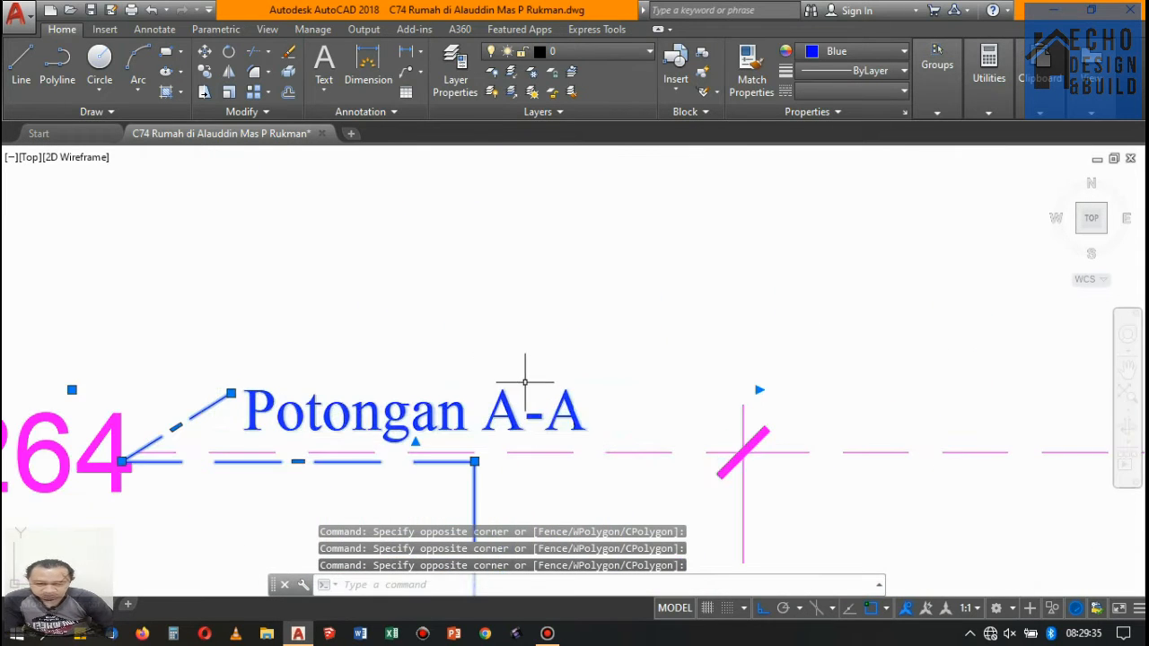
scroll(561, 377, up, 6)
click(607, 317)
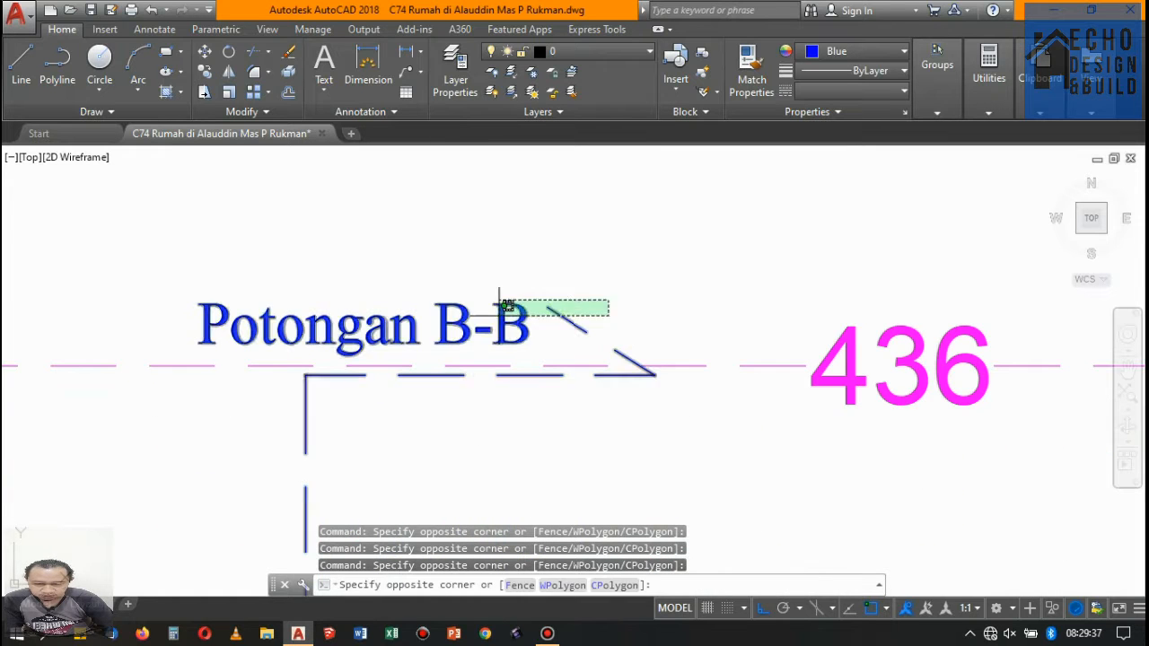
click(479, 308)
key(Delete)
- Erase the Potongan C-C mark, the remaining horizontal section line and the section texts along the right side of the Lantai 3 plan
scroll(543, 316, down, 3)
scroll(705, 323, up, 8)
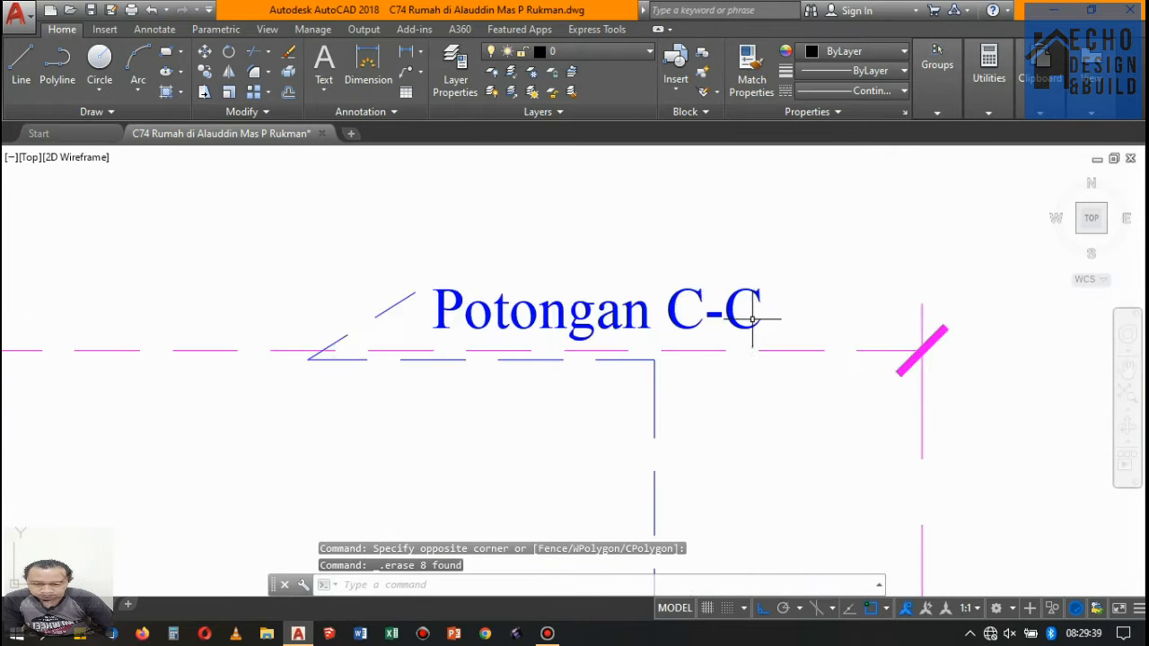
click(796, 308)
click(326, 239)
scroll(503, 251, down, 5)
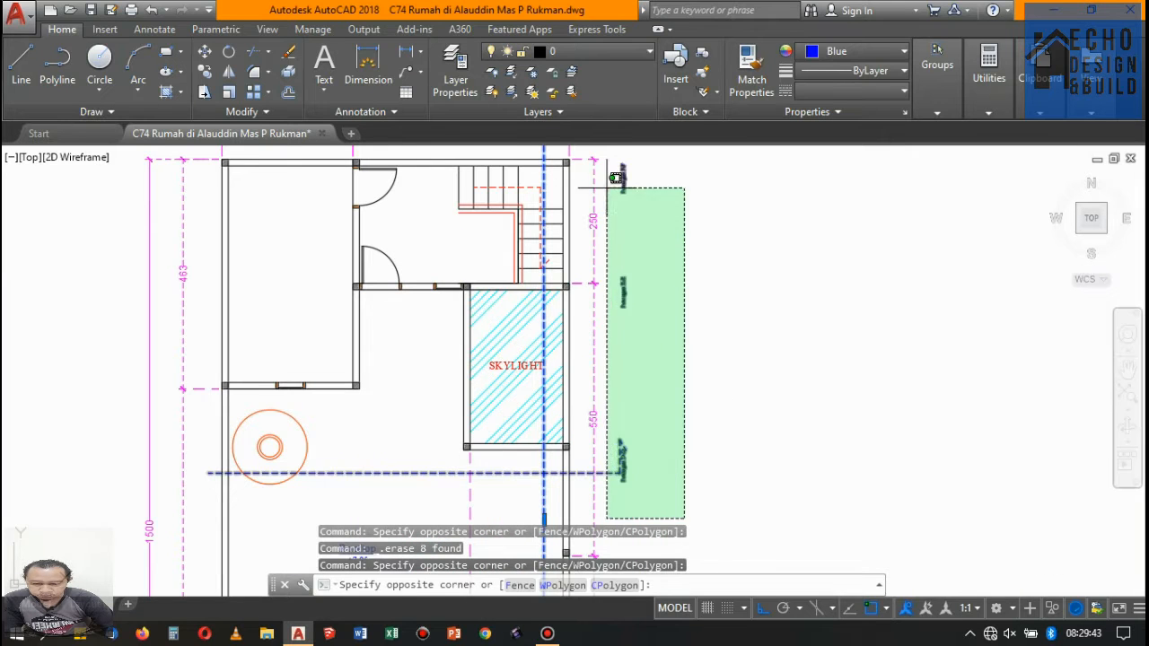
click(593, 160)
key(Delete)
scroll(639, 242, down, 5)
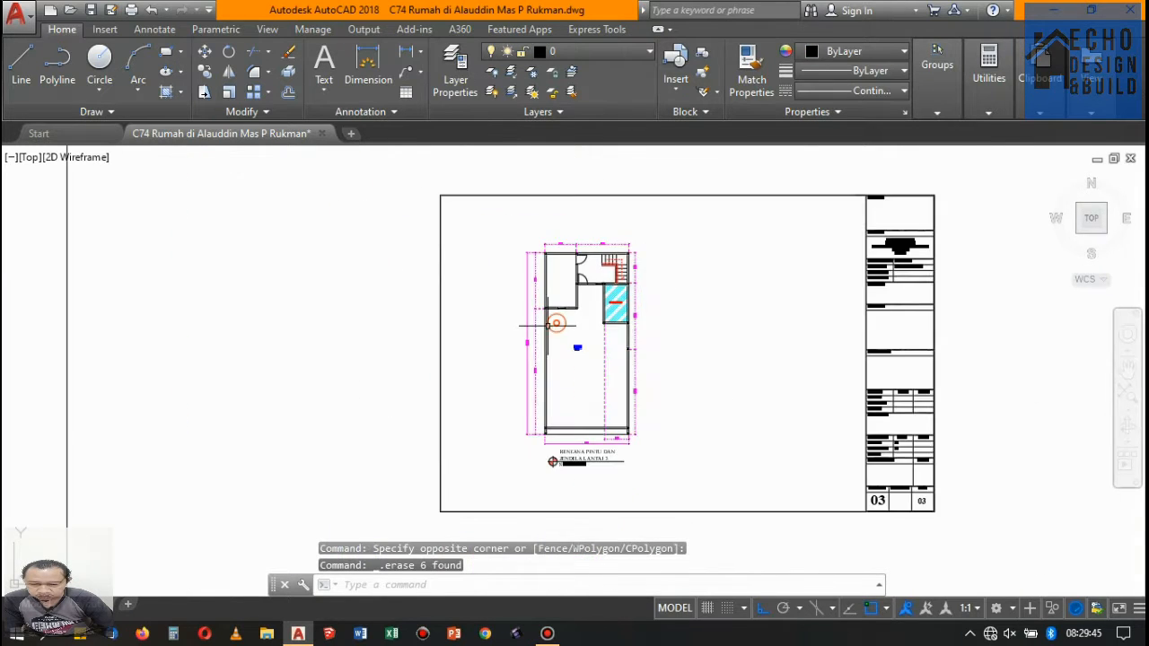
- Erase the Rooftop label, the orange circles, and the SKYLIGHT text with its cyan hatch from the Lantai 3 plan
scroll(557, 283, up, 5)
click(744, 422)
click(631, 344)
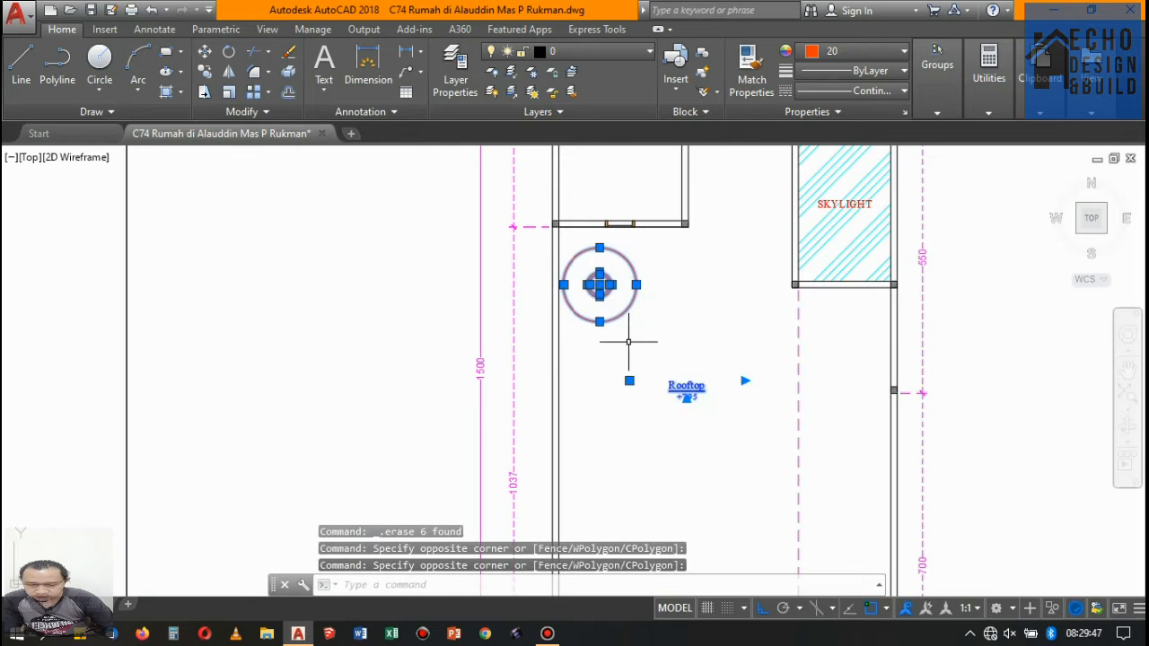
scroll(657, 386, down, 5)
scroll(731, 319, up, 5)
scroll(622, 386, up, 6)
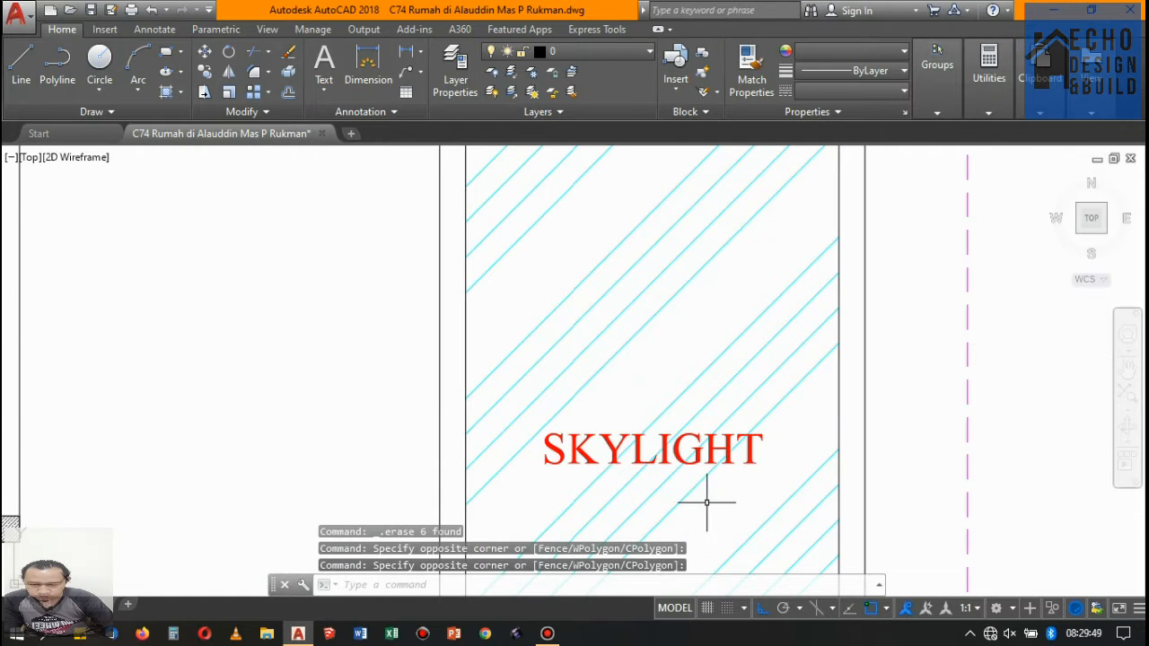
click(706, 502)
click(627, 368)
key(Delete)
scroll(695, 296, down, 12)
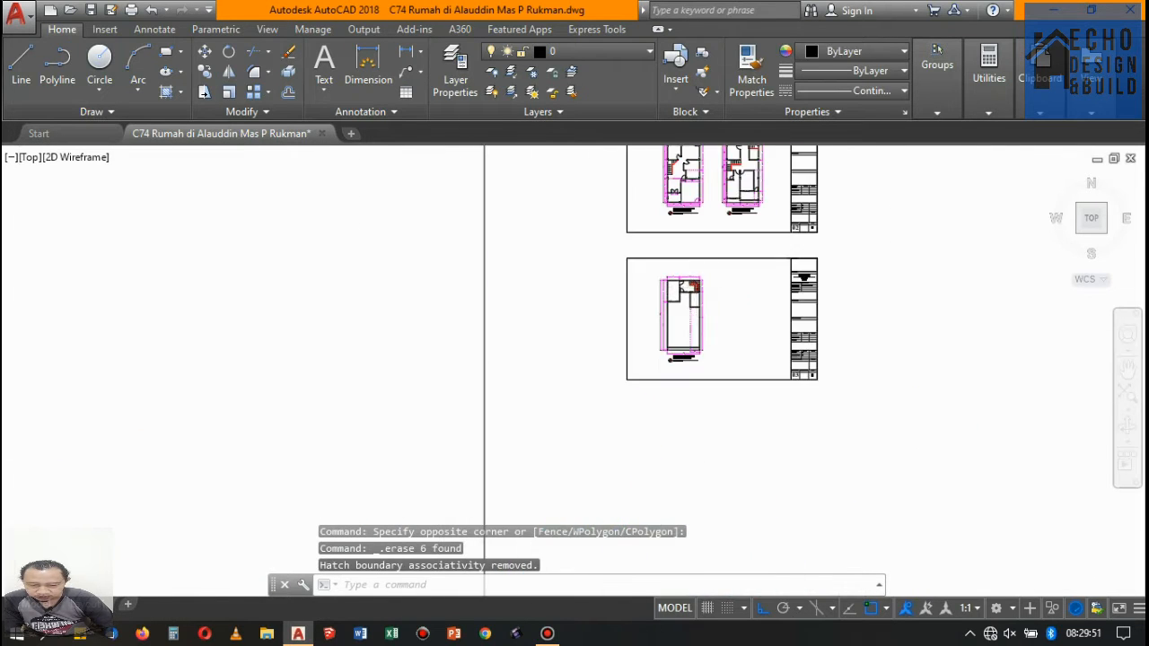
- Examine the cleared door and window plans for all floors and the overall arrangement of the drawing sheets
scroll(691, 287, up, 10)
scroll(634, 310, down, 5)
scroll(633, 311, down, 2)
scroll(661, 251, up, 4)
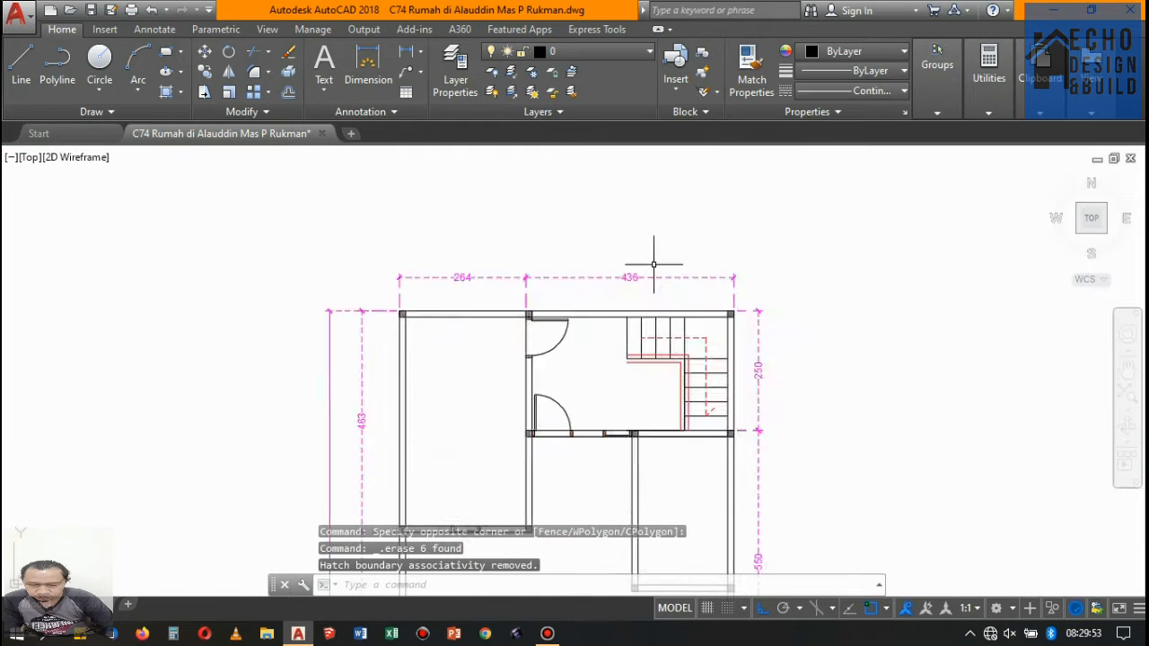
scroll(661, 235, down, 7)
scroll(662, 231, up, 4)
scroll(661, 231, down, 5)
scroll(628, 296, up, 5)
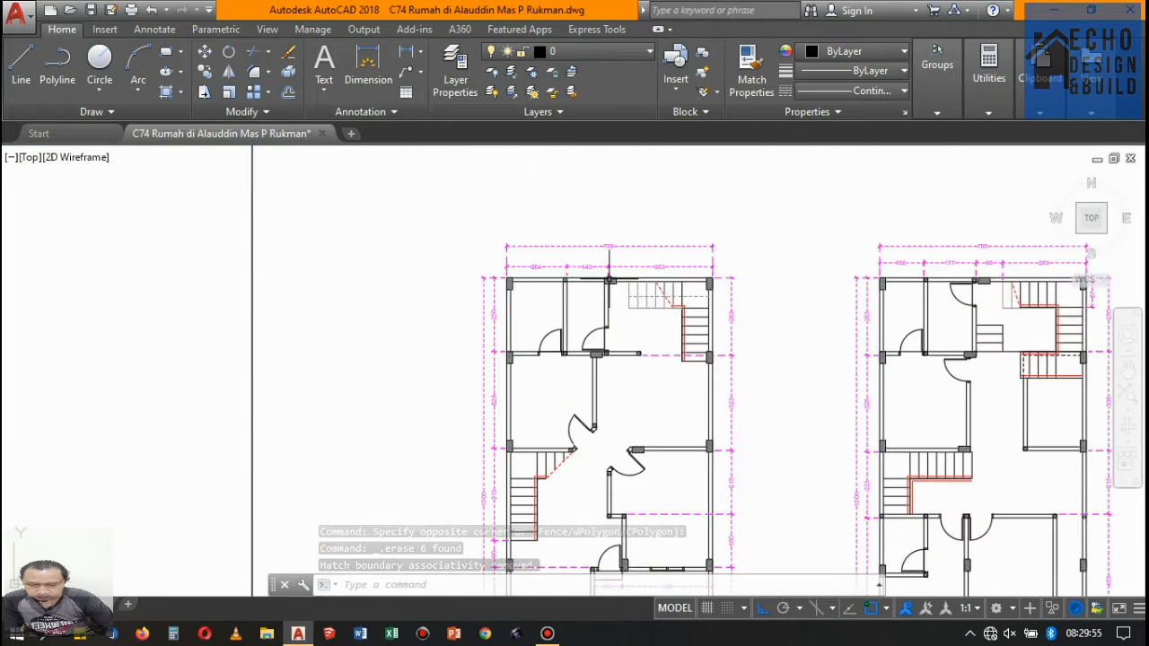
scroll(593, 341, down, 5)
scroll(565, 382, up, 6)
scroll(533, 351, up, 2)
scroll(538, 367, down, 6)
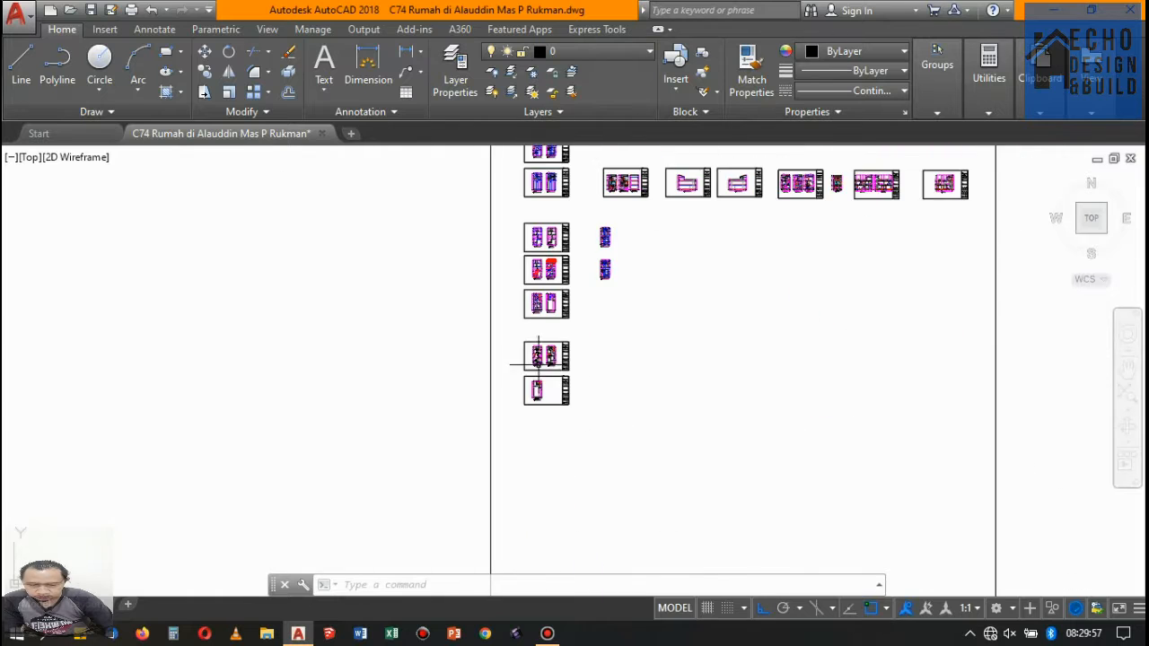
scroll(543, 391, up, 3)
scroll(537, 414, down, 2)
scroll(537, 415, down, 7)
scroll(551, 295, up, 3)
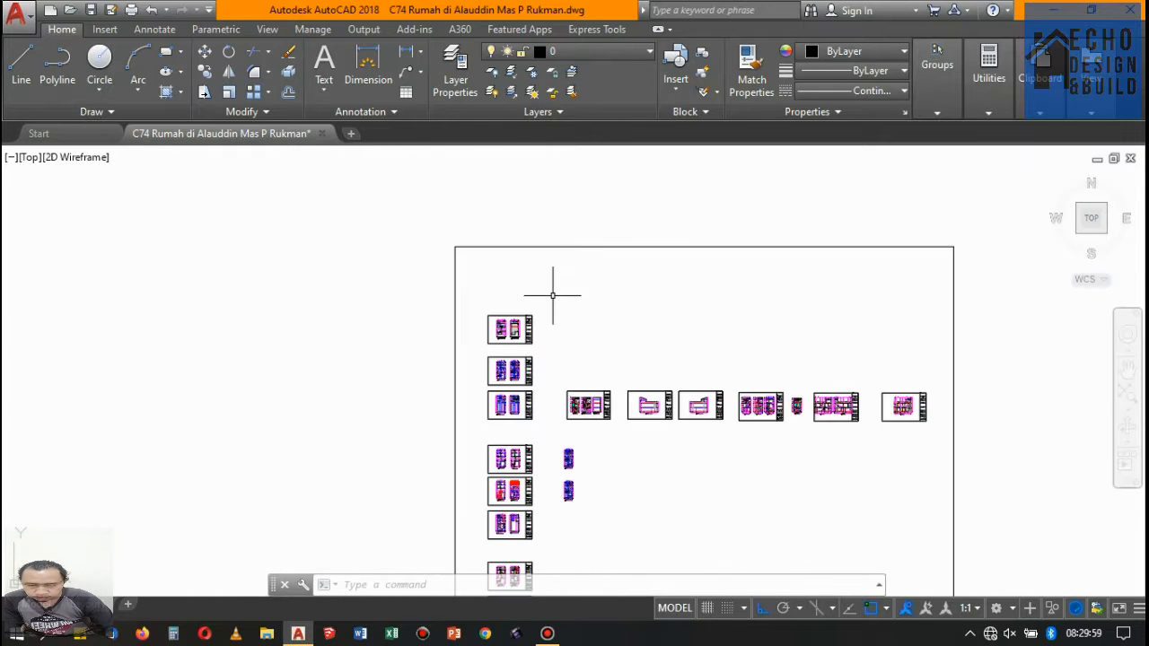
- Select the two front elevations on sheet 04, the three sections on sheet 08 and the two sections on sheet 07
scroll(595, 346, down, 2)
scroll(511, 415, up, 8)
scroll(479, 370, up, 4)
scroll(476, 307, down, 2)
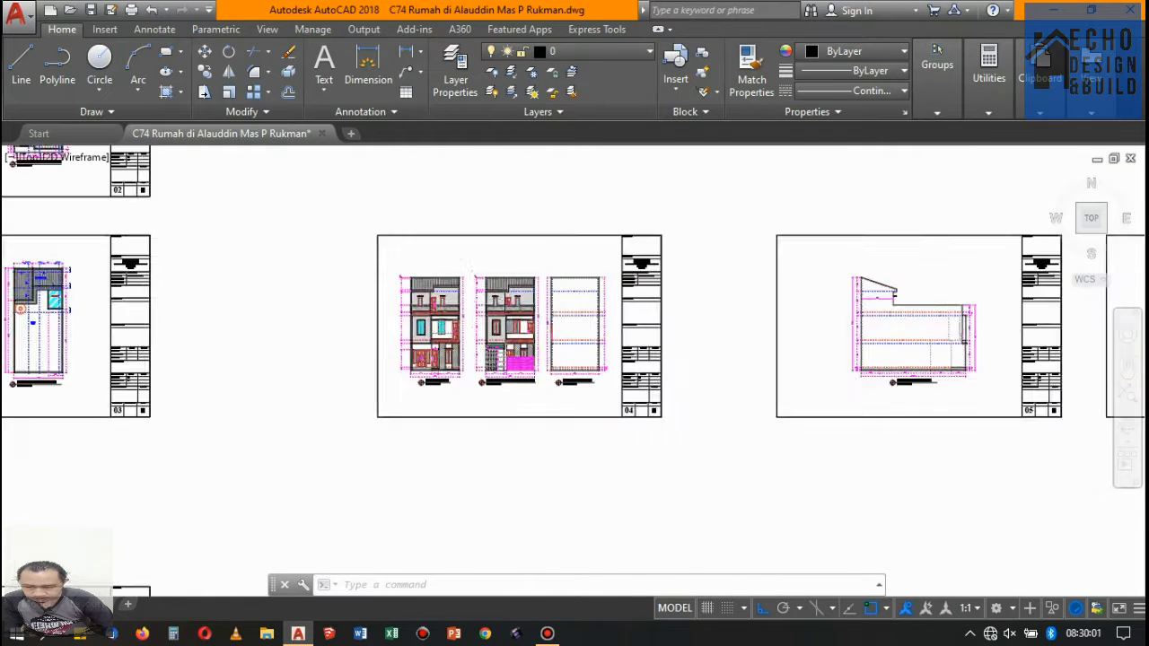
scroll(431, 269, up, 3)
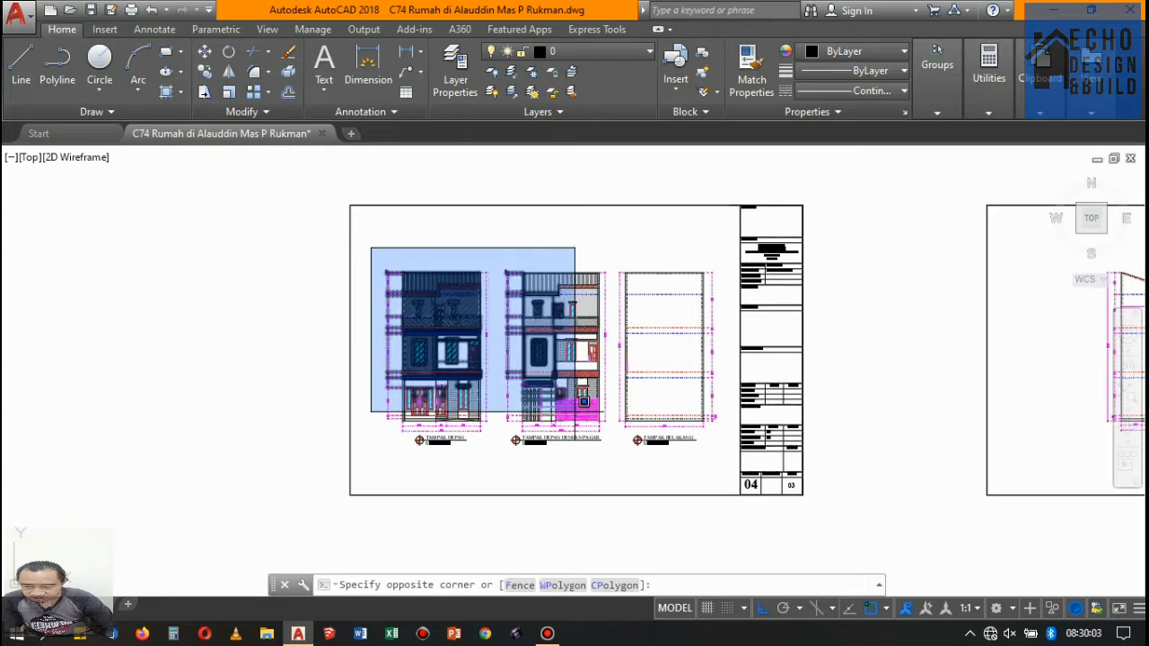
click(628, 491)
scroll(726, 287, down, 5)
scroll(806, 342, up, 5)
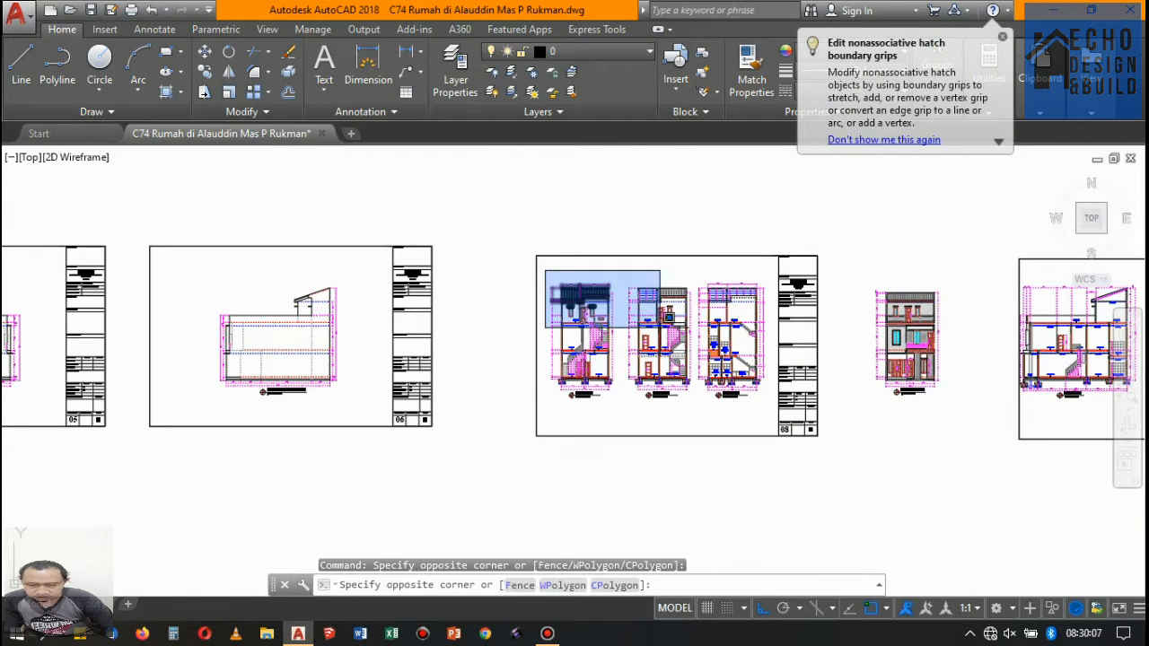
click(764, 420)
scroll(687, 333, down, 3)
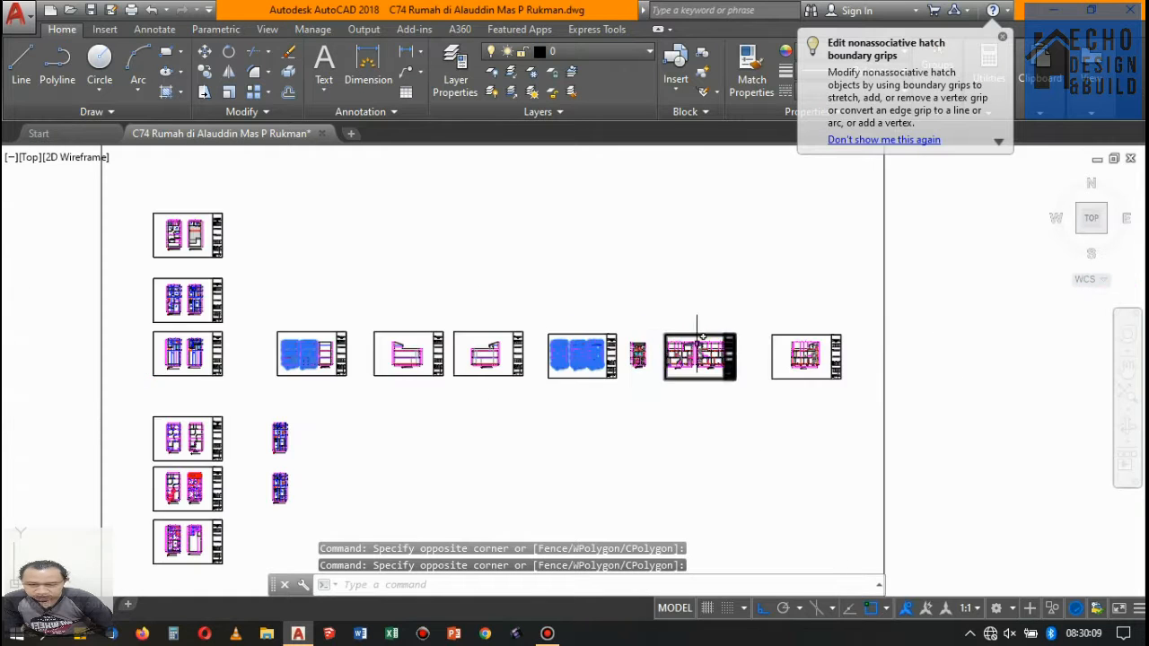
scroll(691, 332, up, 3)
click(468, 284)
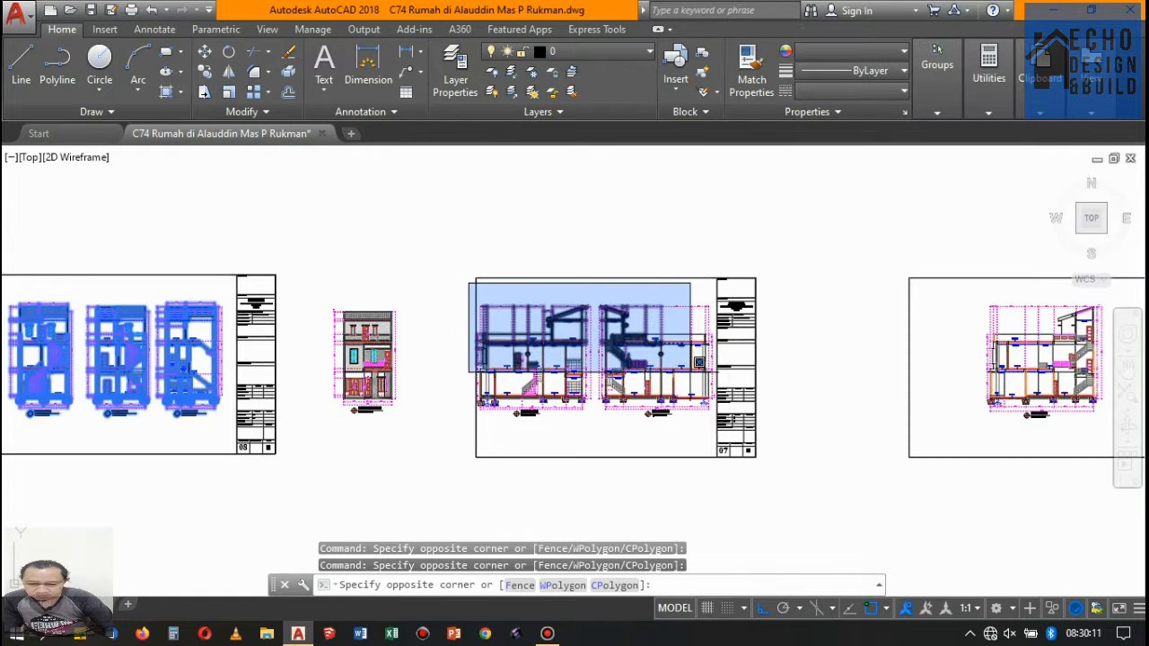
click(714, 428)
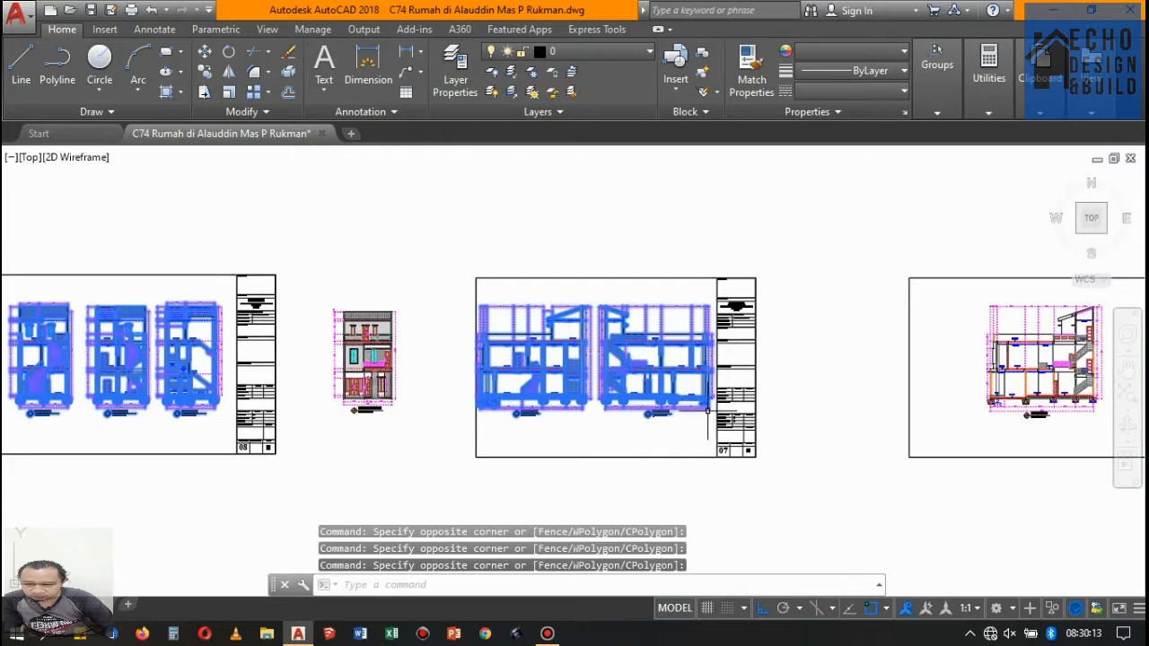
- Examine the section drawings on sheets 07 and 09, including the skylight's louvred openings in section B-B
scroll(691, 359, down, 3)
scroll(808, 368, up, 3)
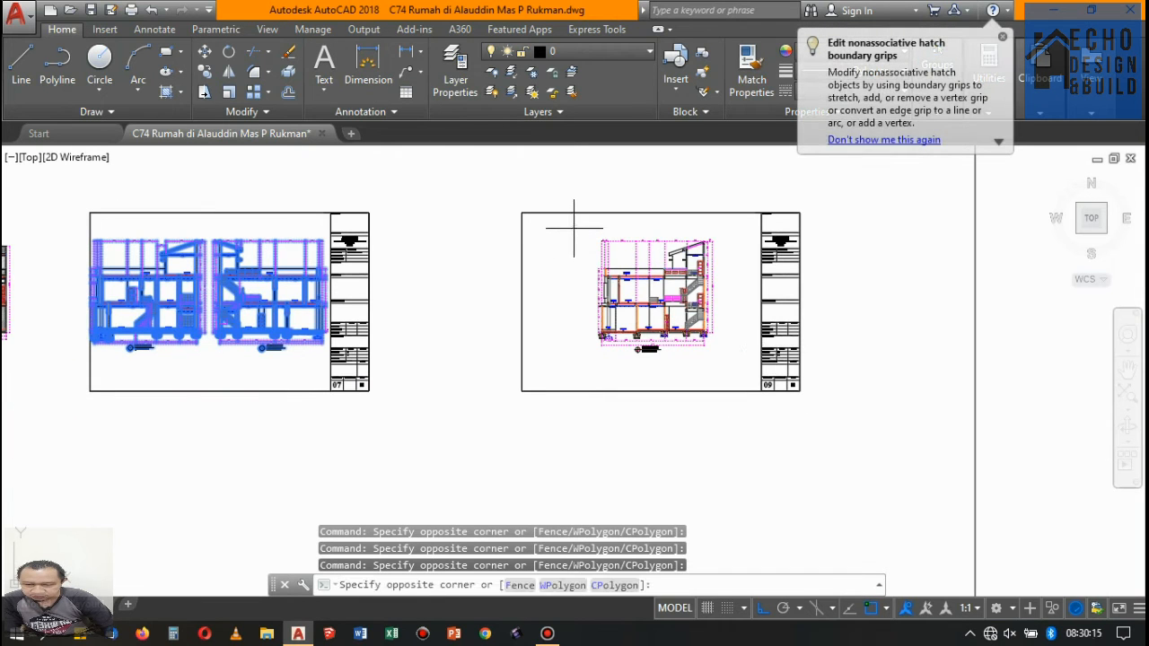
click(733, 346)
scroll(216, 278, up, 4)
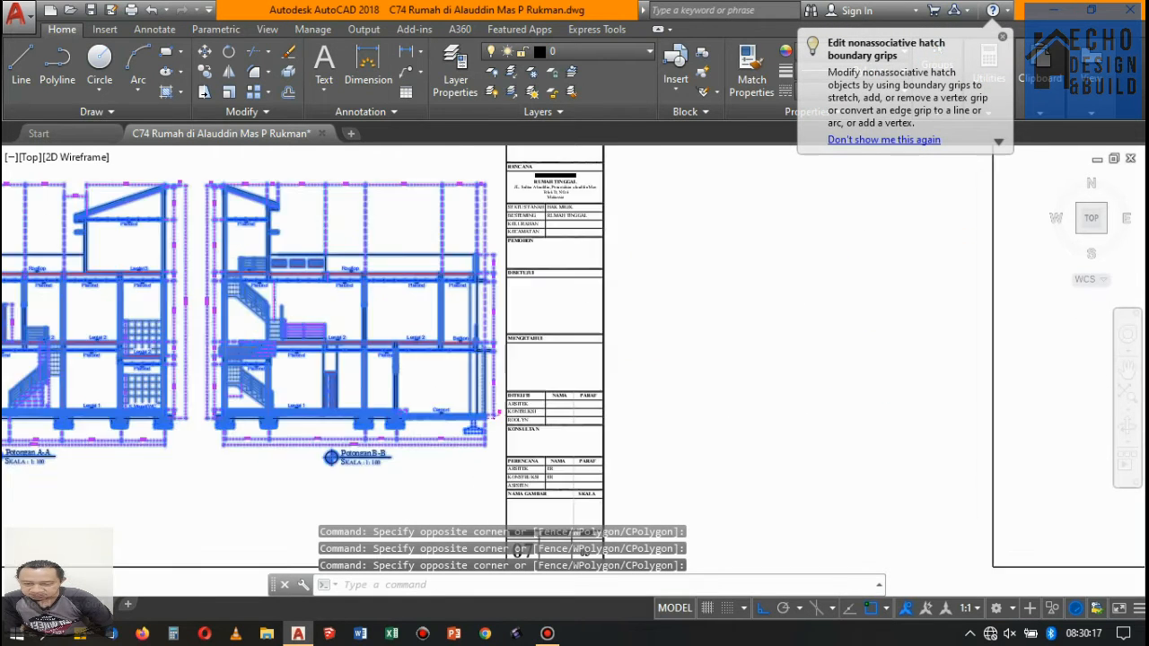
scroll(205, 303, up, 3)
scroll(270, 269, down, 2)
scroll(411, 192, up, 2)
scroll(300, 232, down, 4)
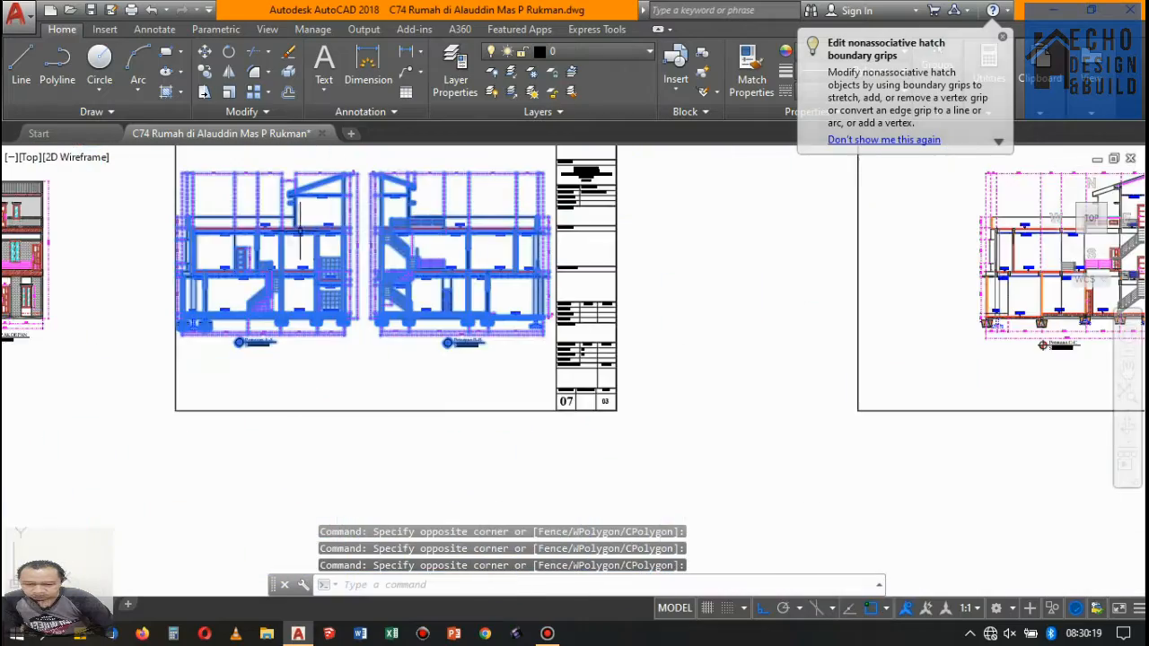
scroll(167, 315, up, 3)
scroll(225, 296, down, 4)
scroll(244, 274, up, 3)
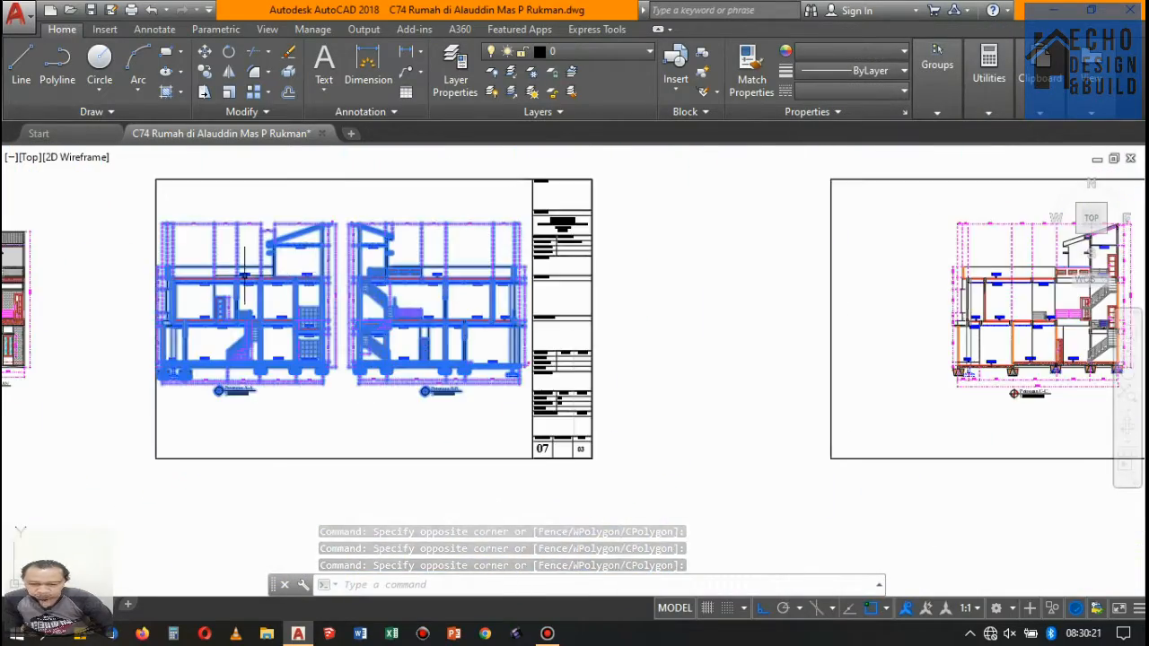
scroll(244, 274, up, 4)
scroll(633, 257, up, 5)
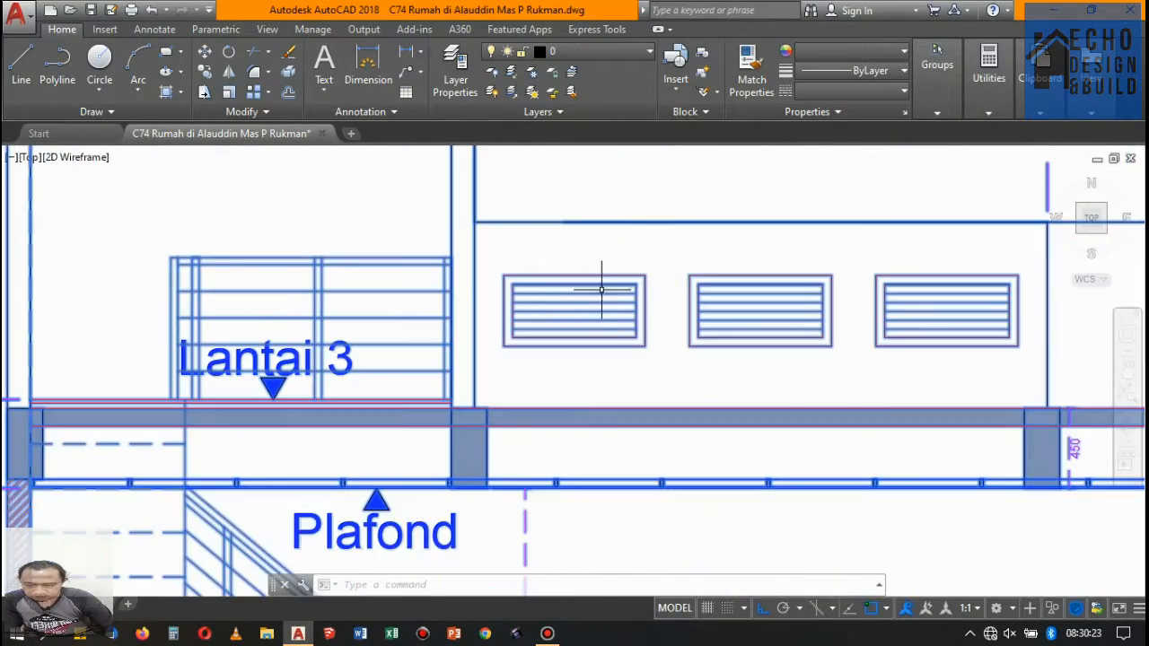
scroll(525, 332, down, 4)
scroll(538, 264, up, 2)
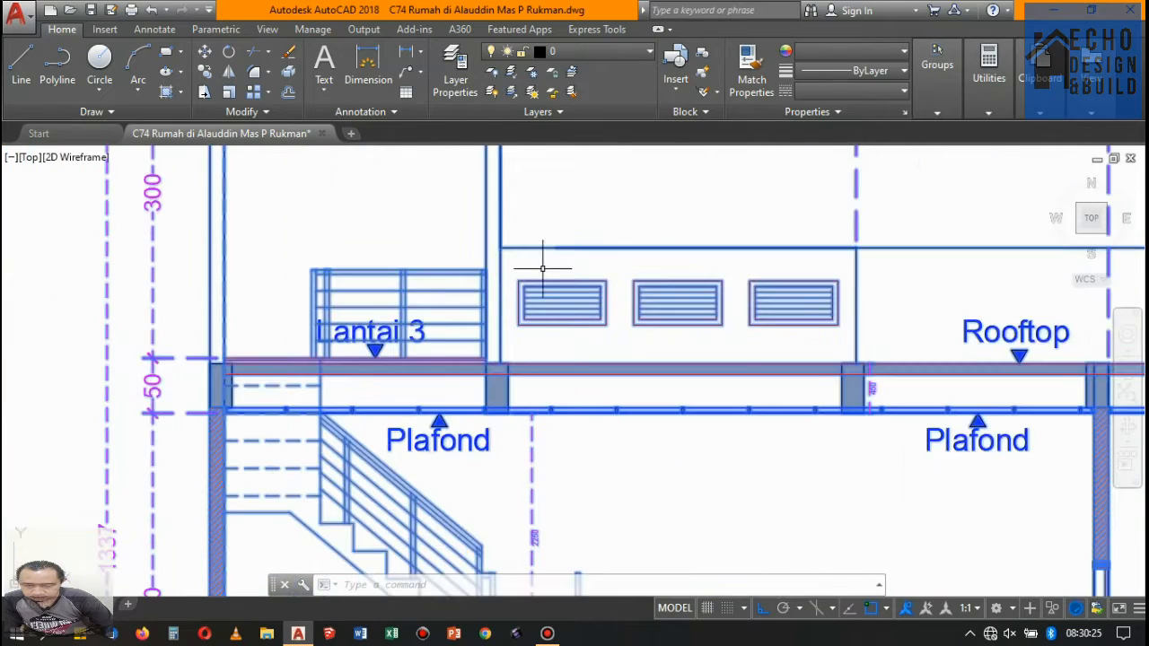
scroll(557, 281, down, 4)
scroll(558, 281, up, 2)
scroll(592, 270, down, 8)
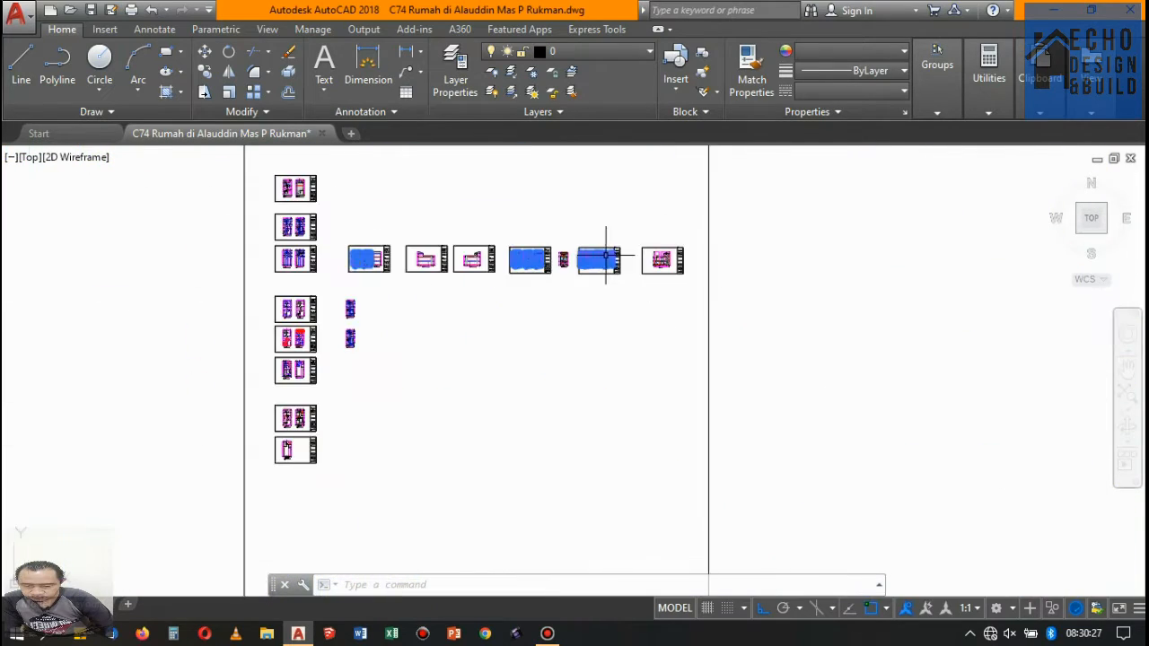
scroll(514, 244, up, 3)
scroll(391, 228, down, 5)
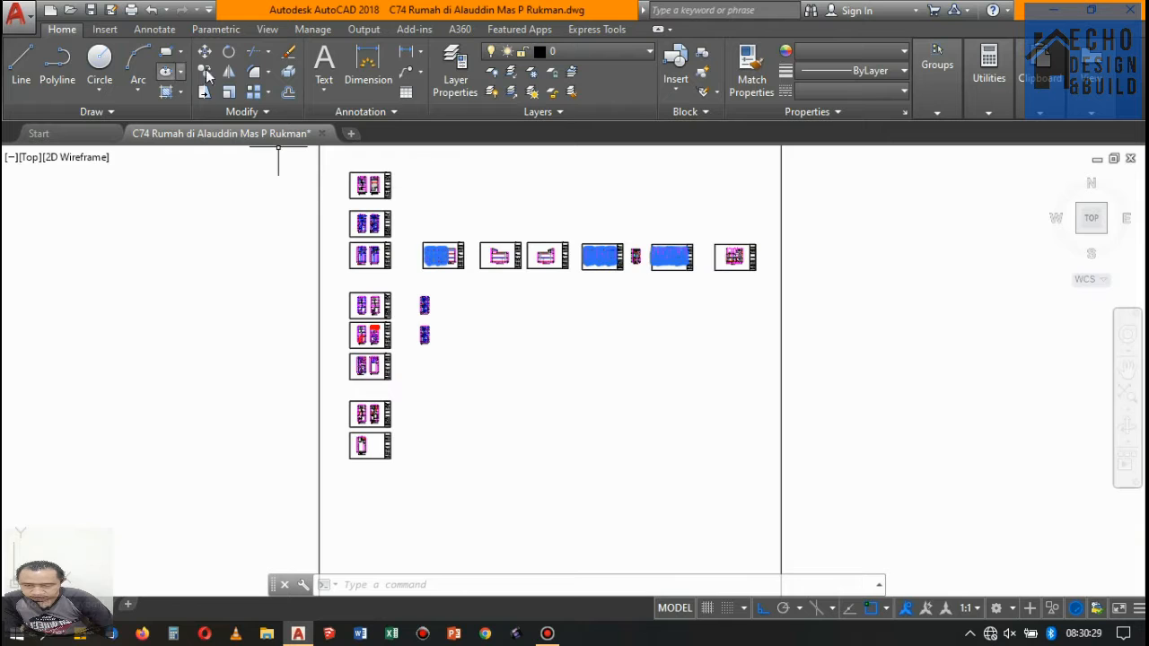
- Copy the selected front elevations and sections straight down to the empty area beside and below the door and window plan sheets
scroll(487, 192, up, 3)
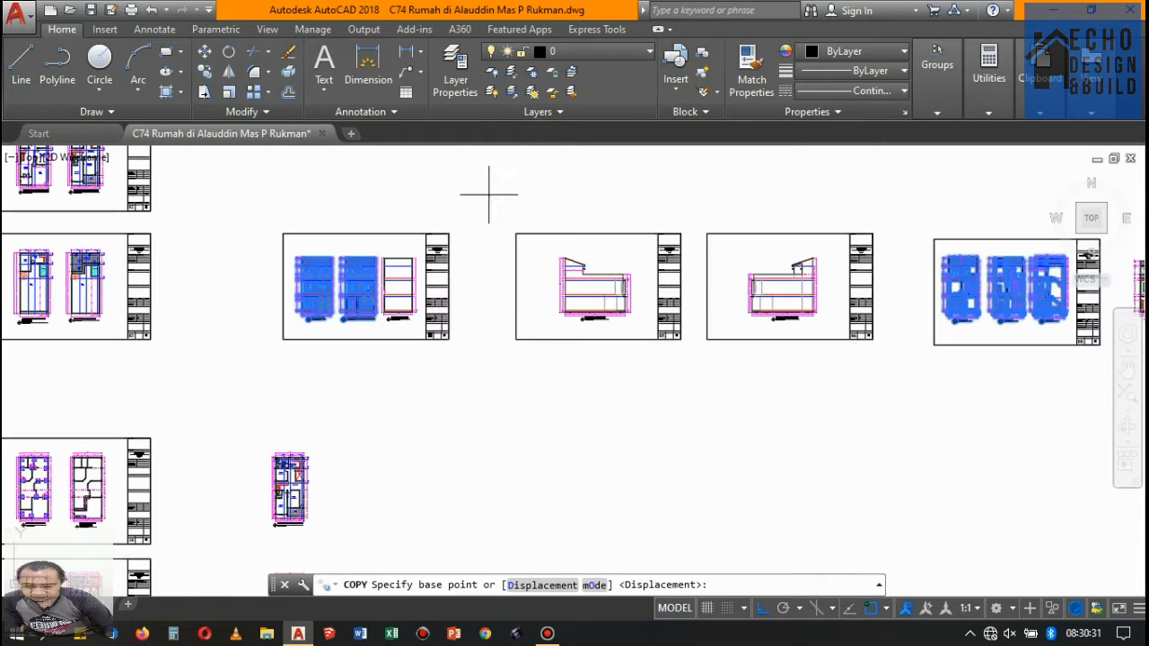
click(489, 192)
scroll(493, 188, down, 5)
scroll(485, 266, up, 3)
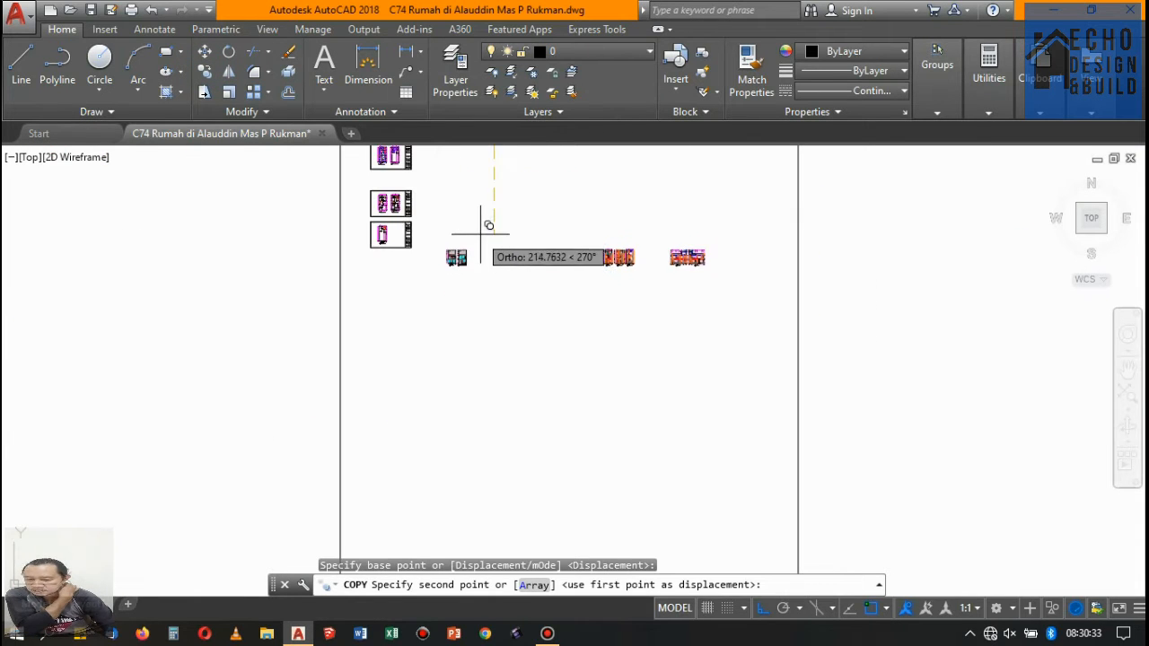
click(577, 249)
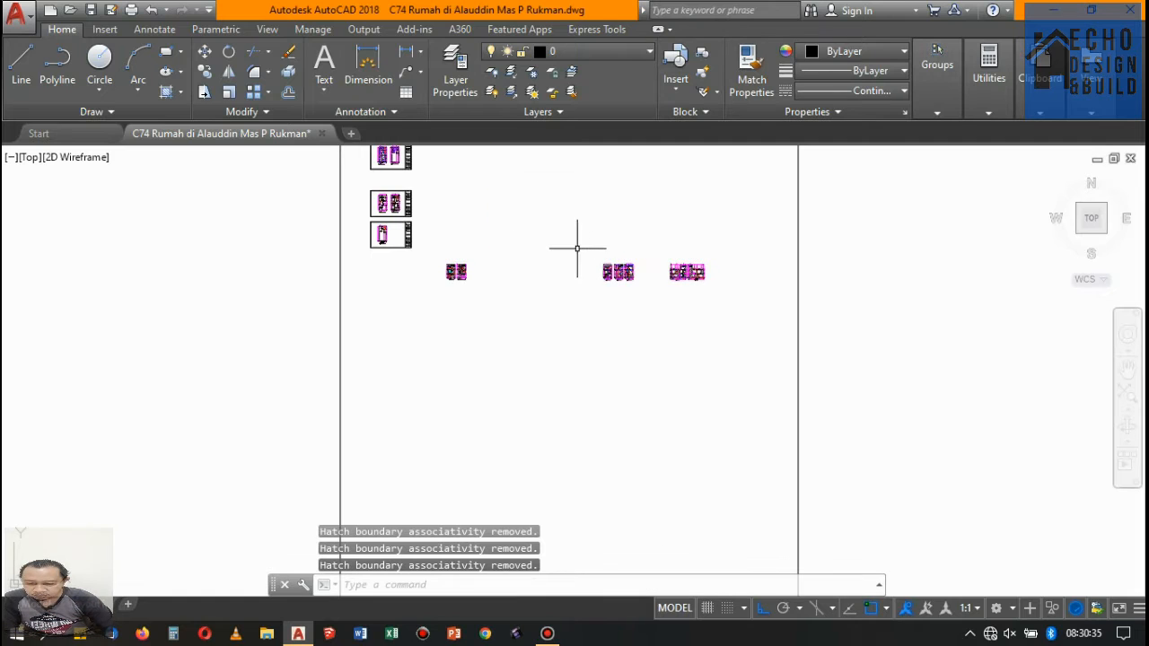
- Move both copied section groups straight left together, bringing the three-section group right beside the front elevations
click(726, 318)
text(m)
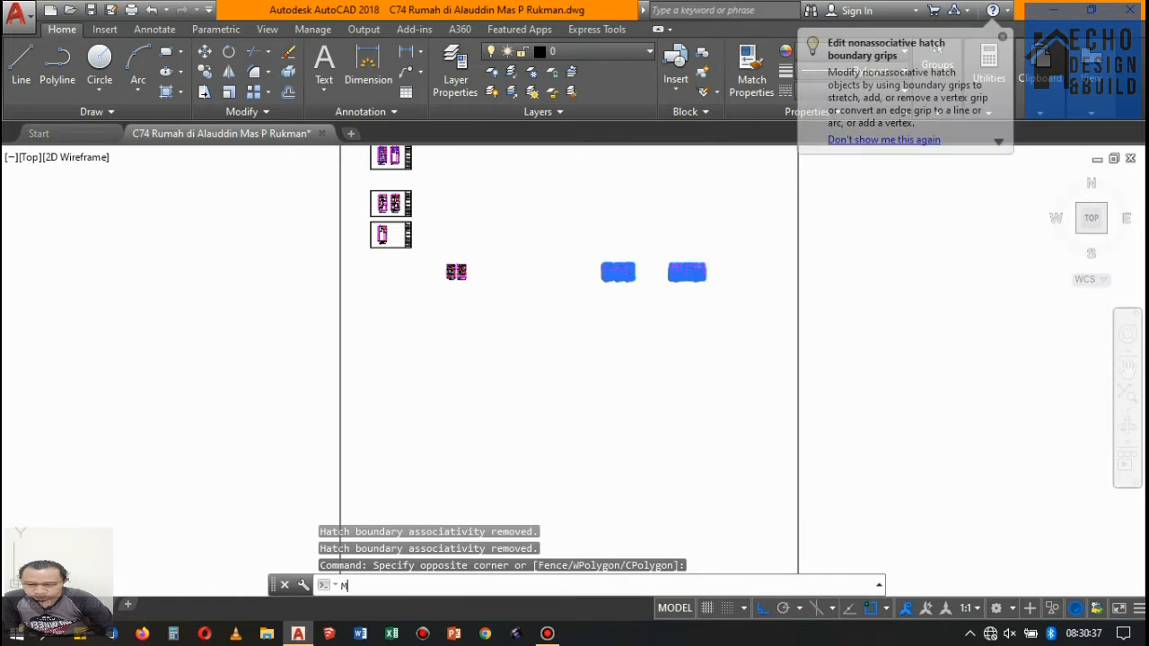
key(Return)
click(671, 343)
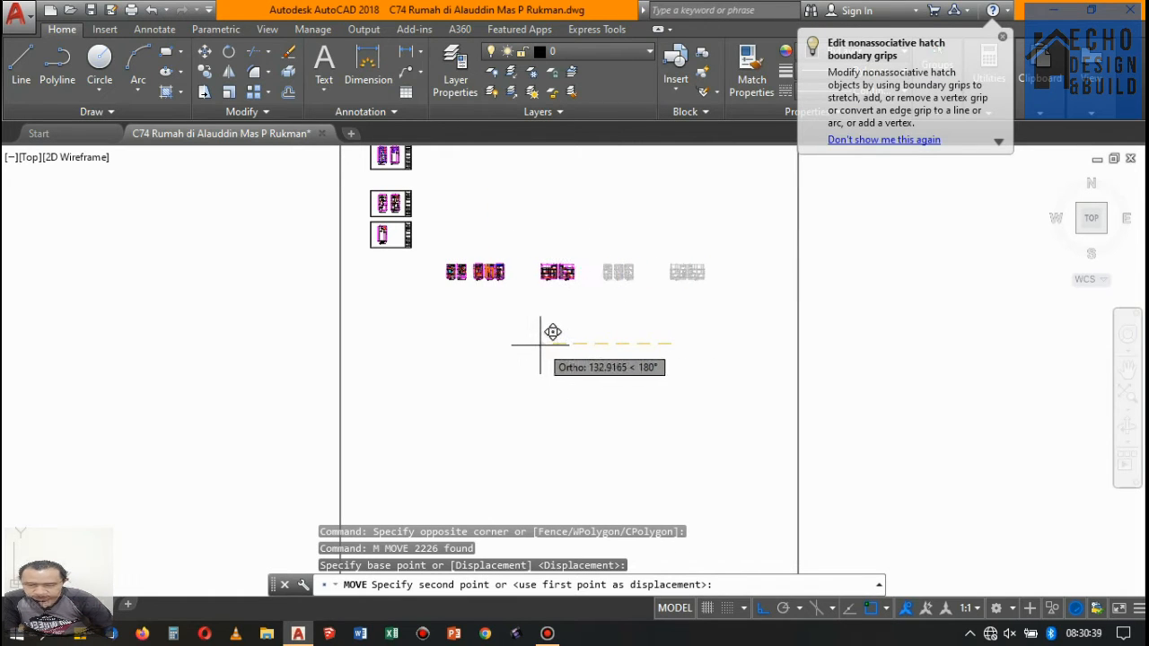
- Move the two longitudinal sections further left to close the gap beside the group of three sections
key(Return)
click(572, 288)
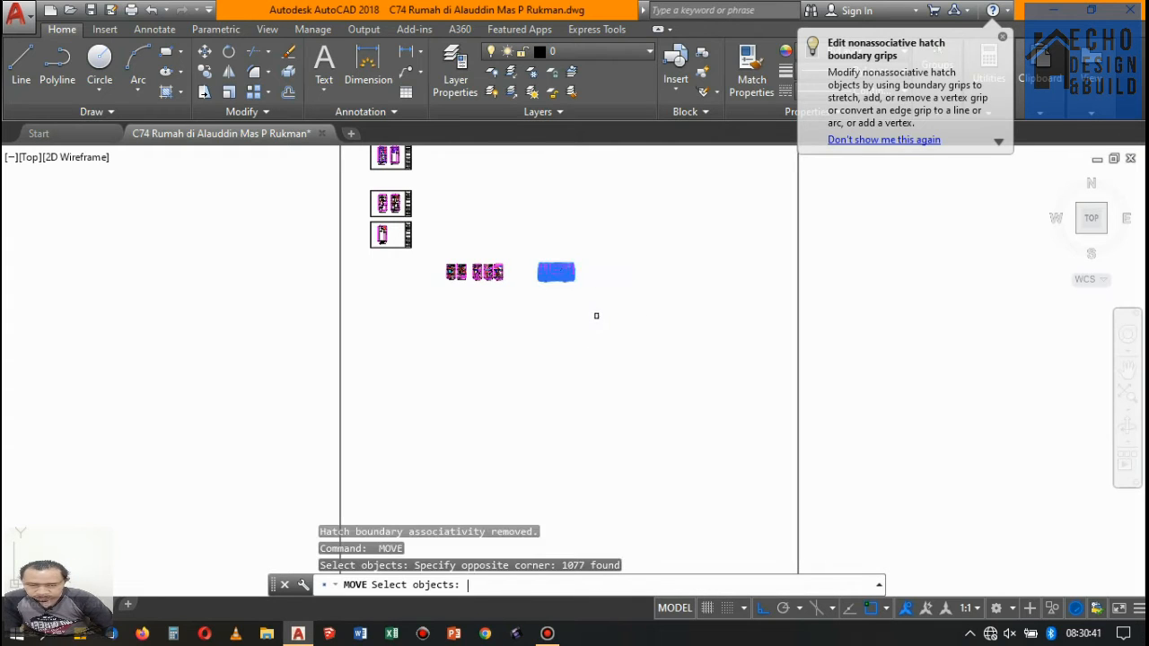
key(Return)
click(591, 314)
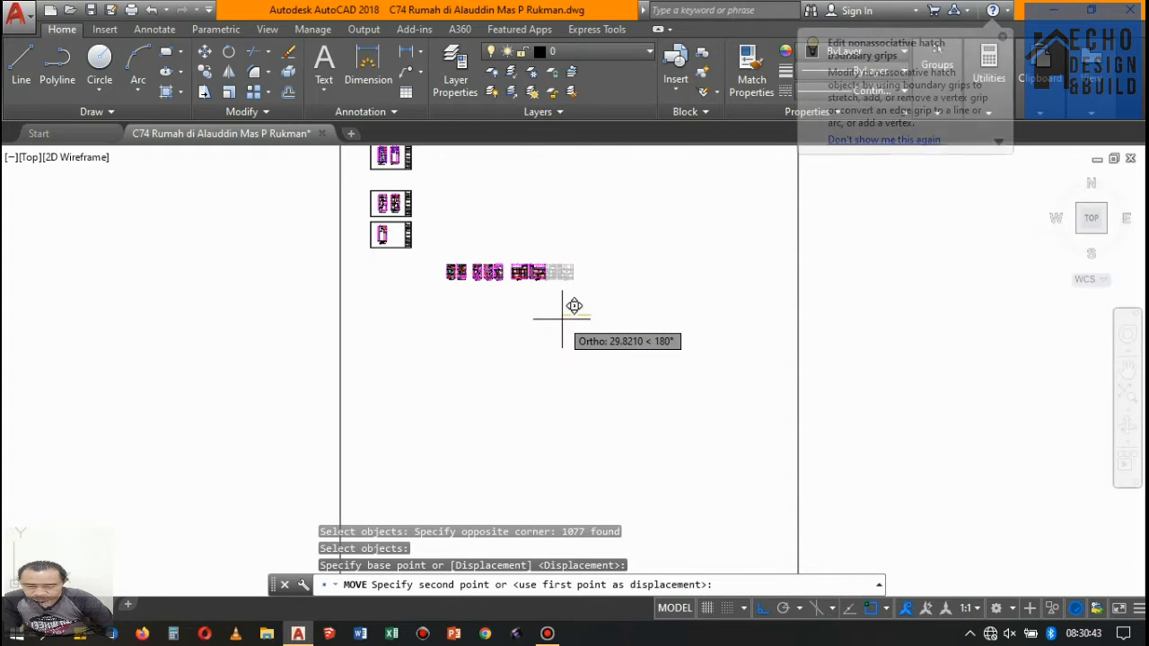
click(557, 318)
- Move all the copied elevations and sections left so the row sits directly beneath the door and window plan sheets
scroll(419, 254, up, 4)
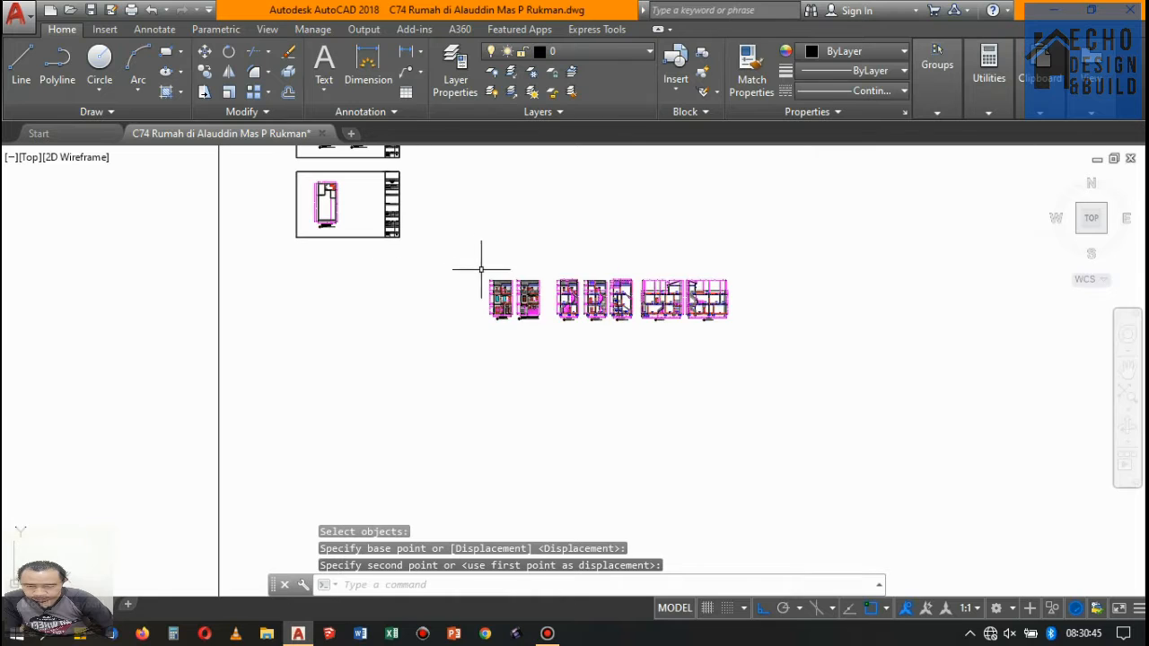
click(475, 258)
click(843, 404)
text(m)
key(Return)
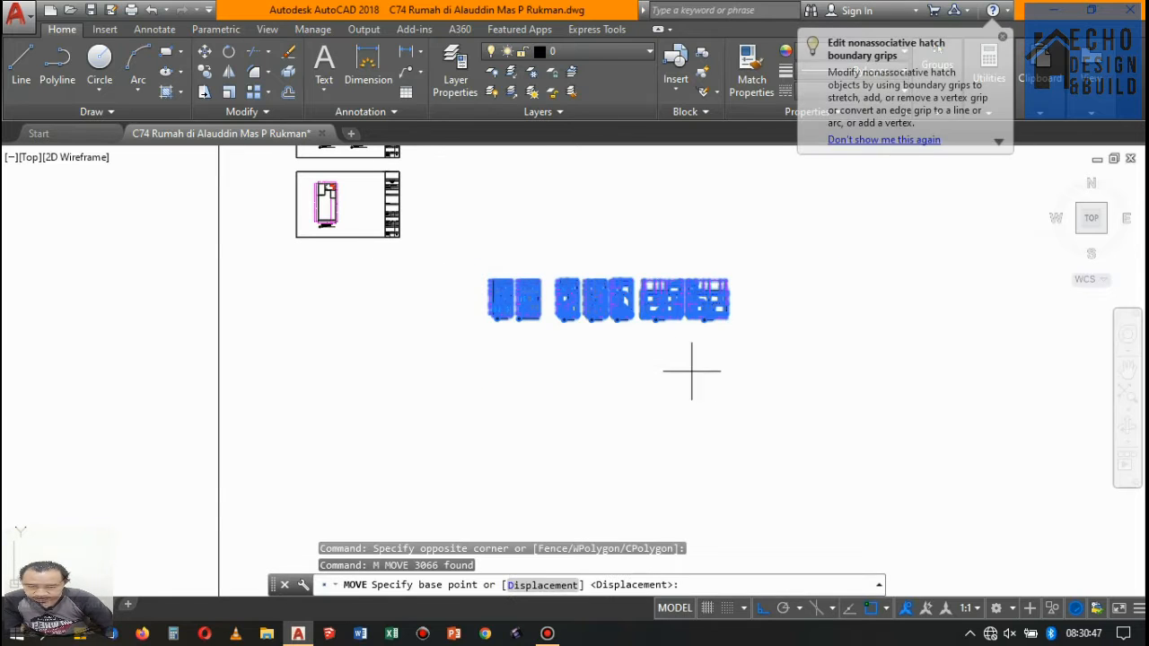
click(695, 370)
click(494, 353)
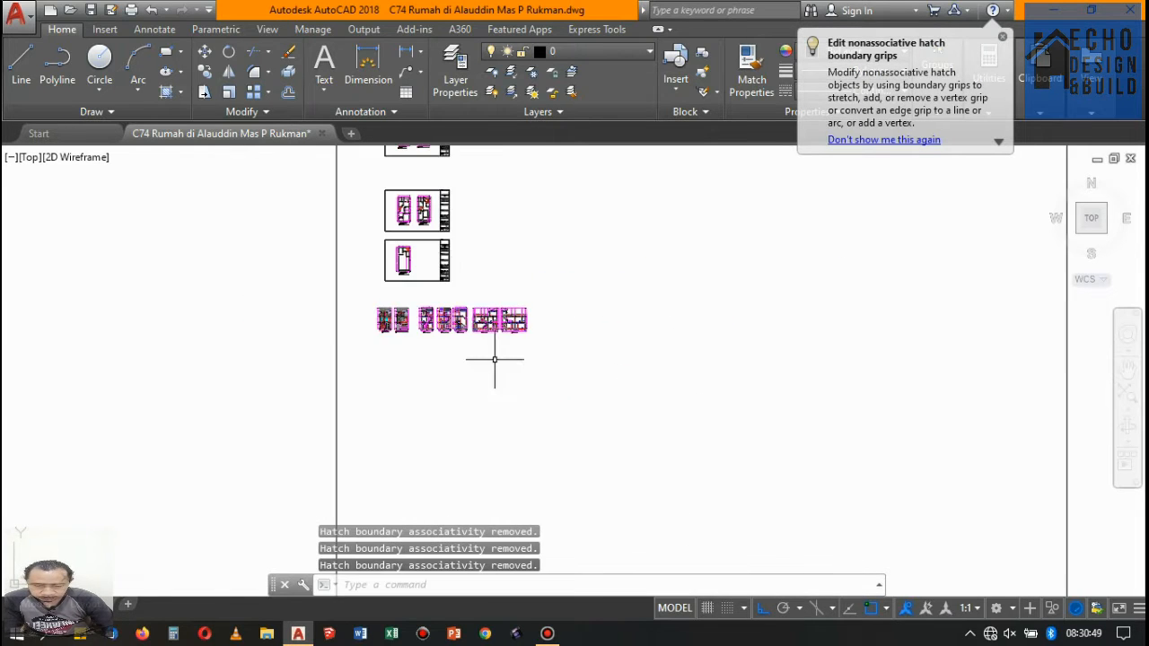
- Move the floor 1 and floor 2 door and window plans about 6 units left within sheet 02 to free space beside them
scroll(445, 210, up, 5)
scroll(445, 210, down, 5)
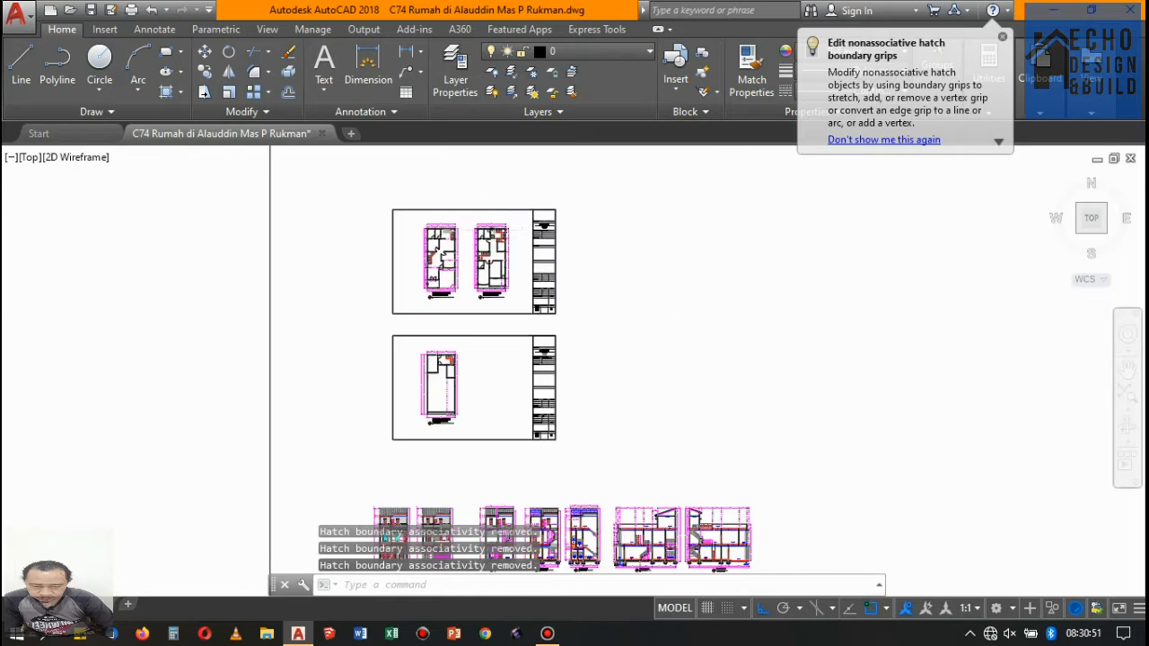
scroll(441, 189, up, 4)
scroll(441, 185, down, 4)
scroll(501, 198, up, 3)
scroll(500, 193, down, 4)
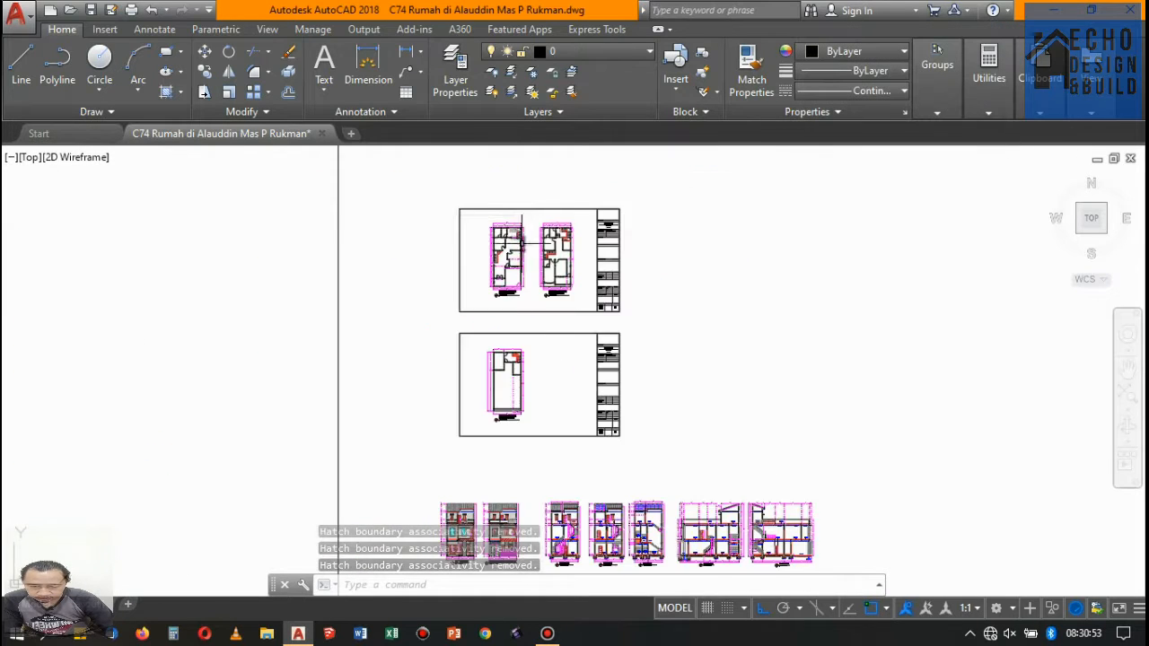
scroll(543, 206, up, 3)
click(471, 222)
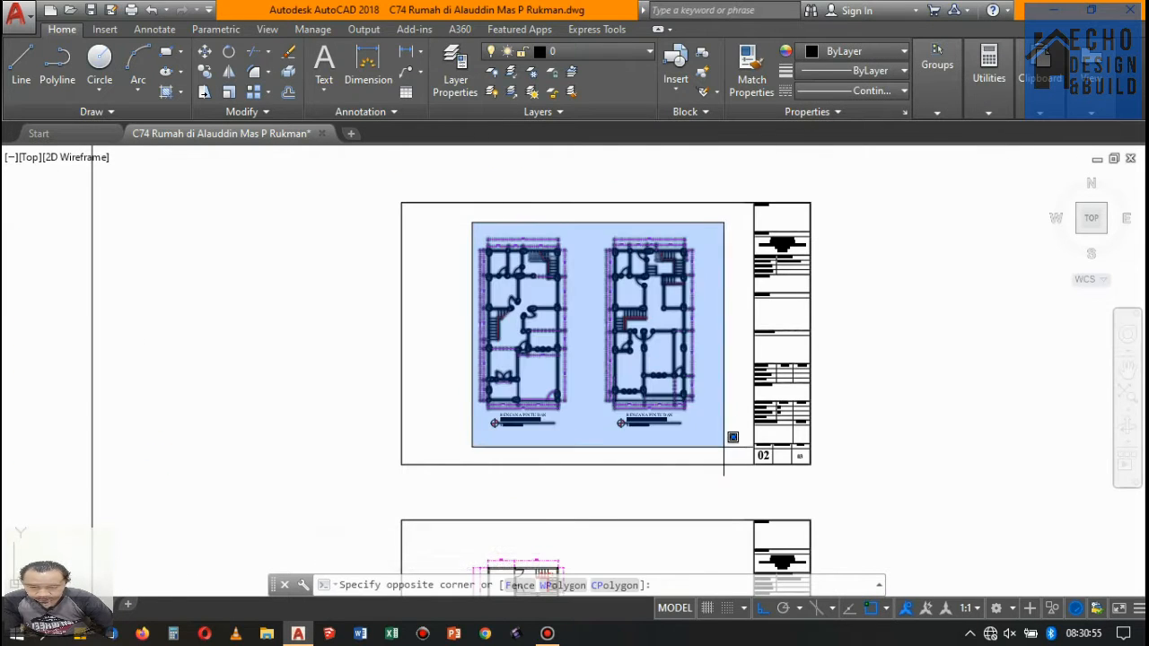
click(748, 463)
text(m)
key(Return)
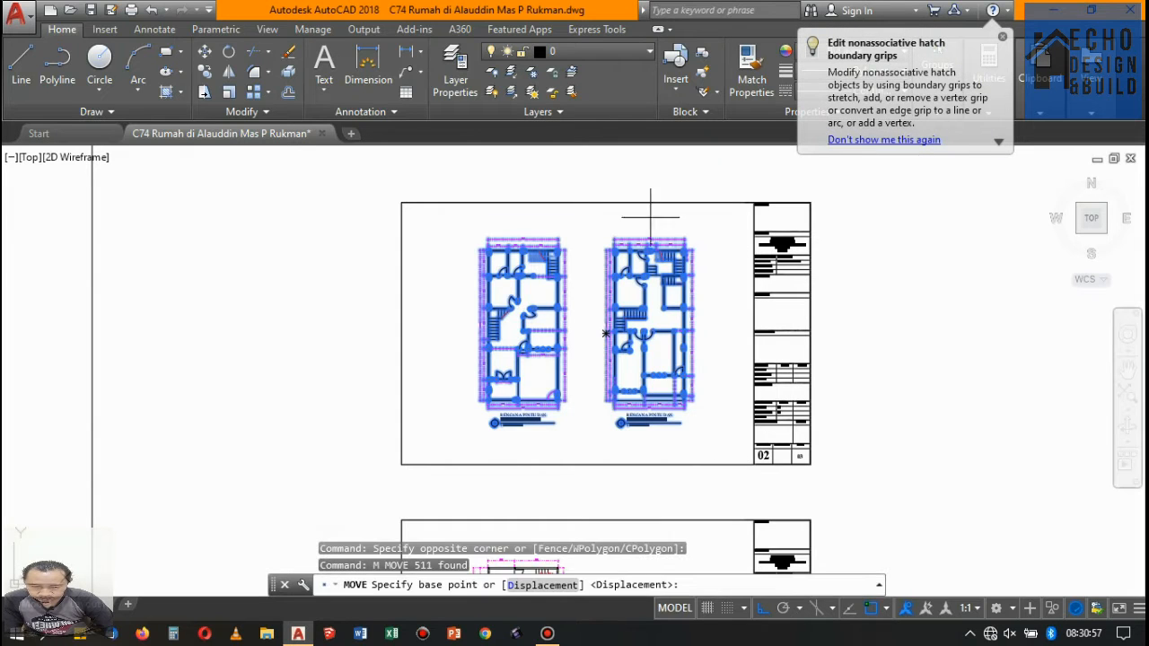
click(662, 175)
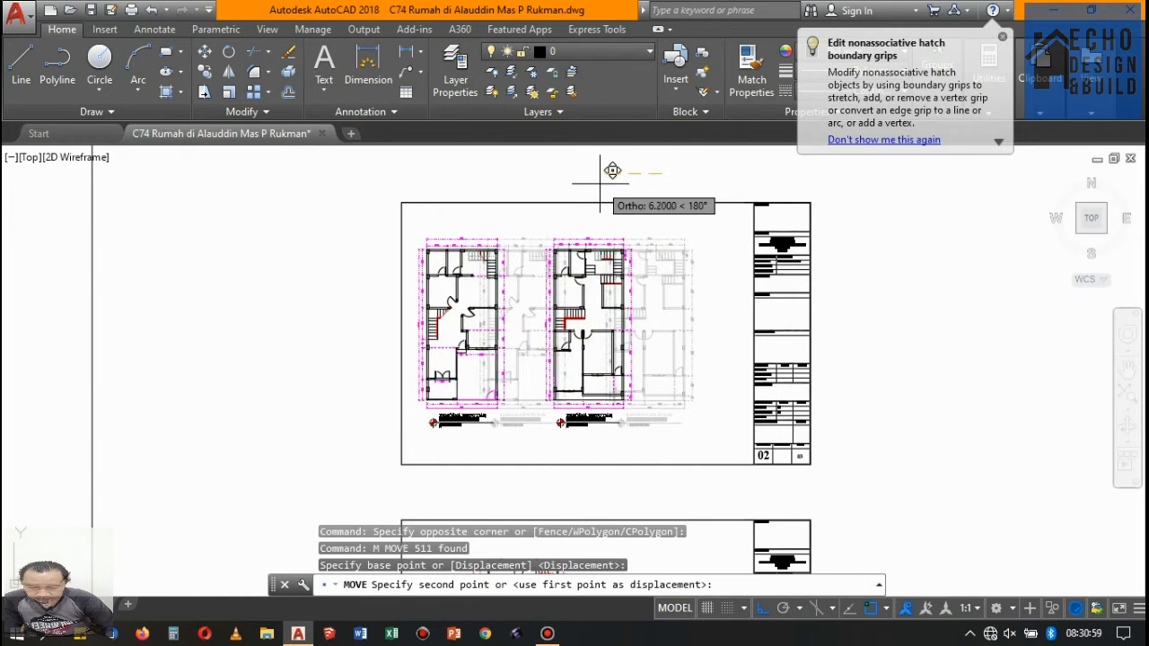
click(595, 213)
key(Return)
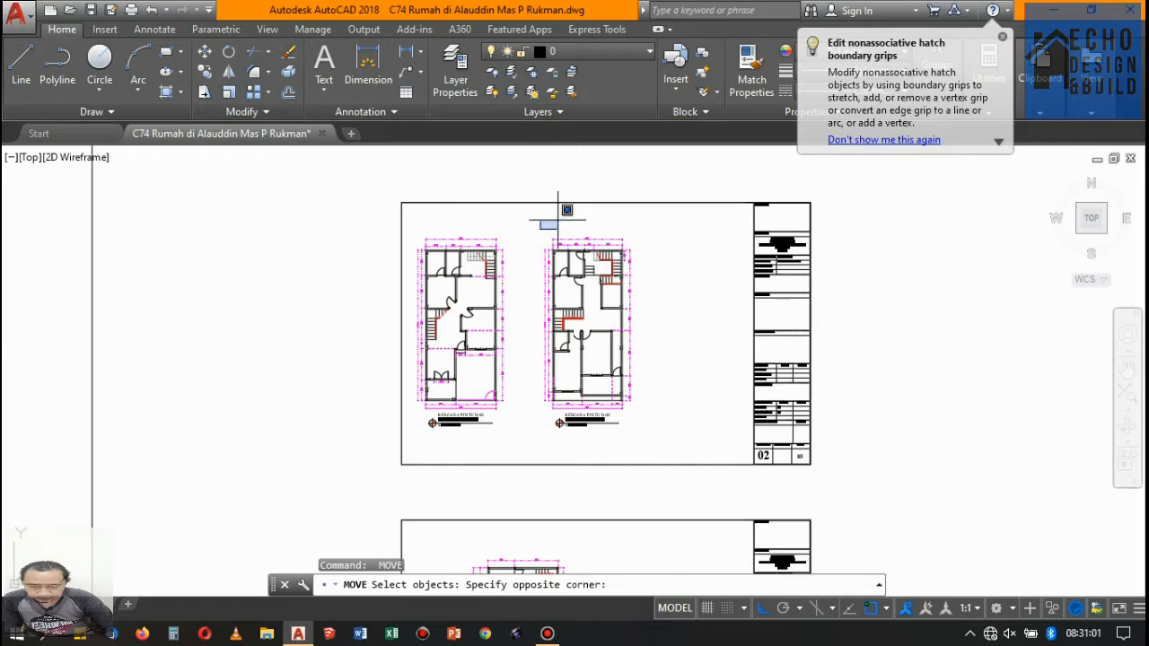
click(598, 210)
key(Escape)
- Move the floor 3 door and window plan straight right within sheet 03, next to the title block
scroll(526, 185, down, 4)
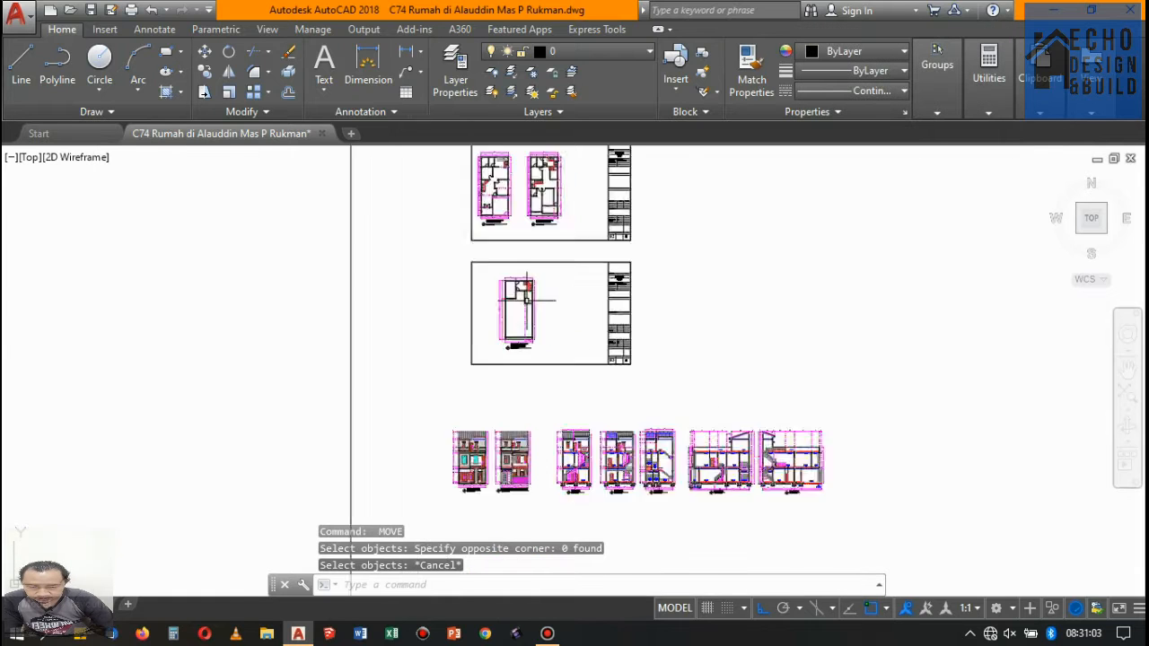
scroll(526, 300, up, 2)
click(470, 249)
click(584, 395)
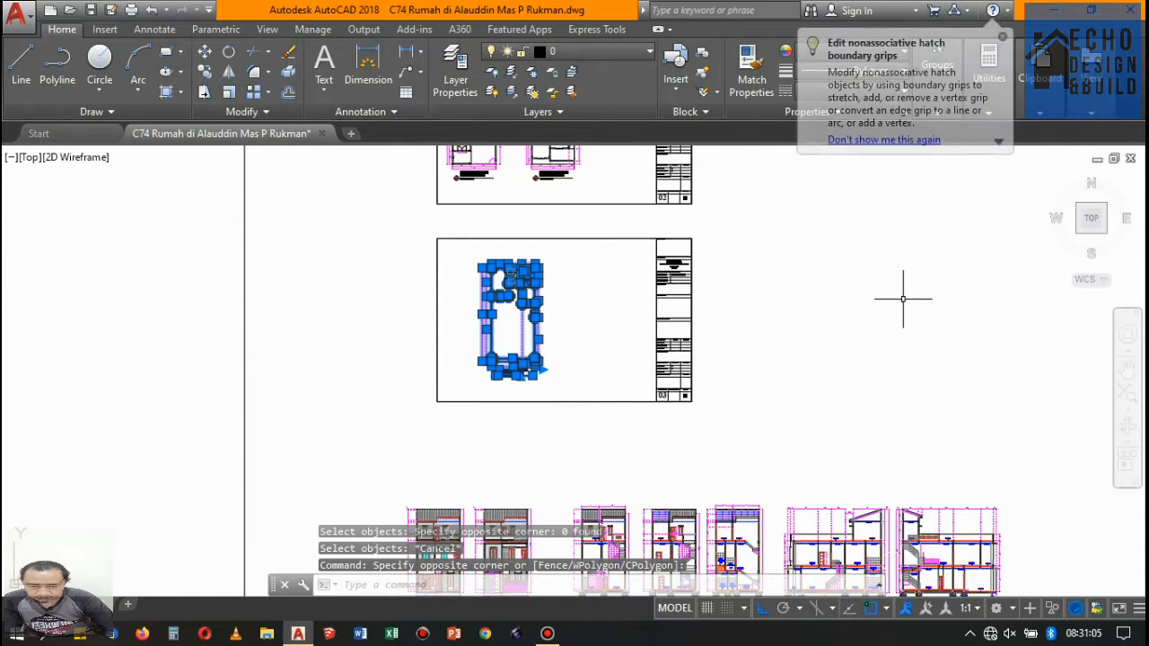
text(m)
key(Return)
click(736, 263)
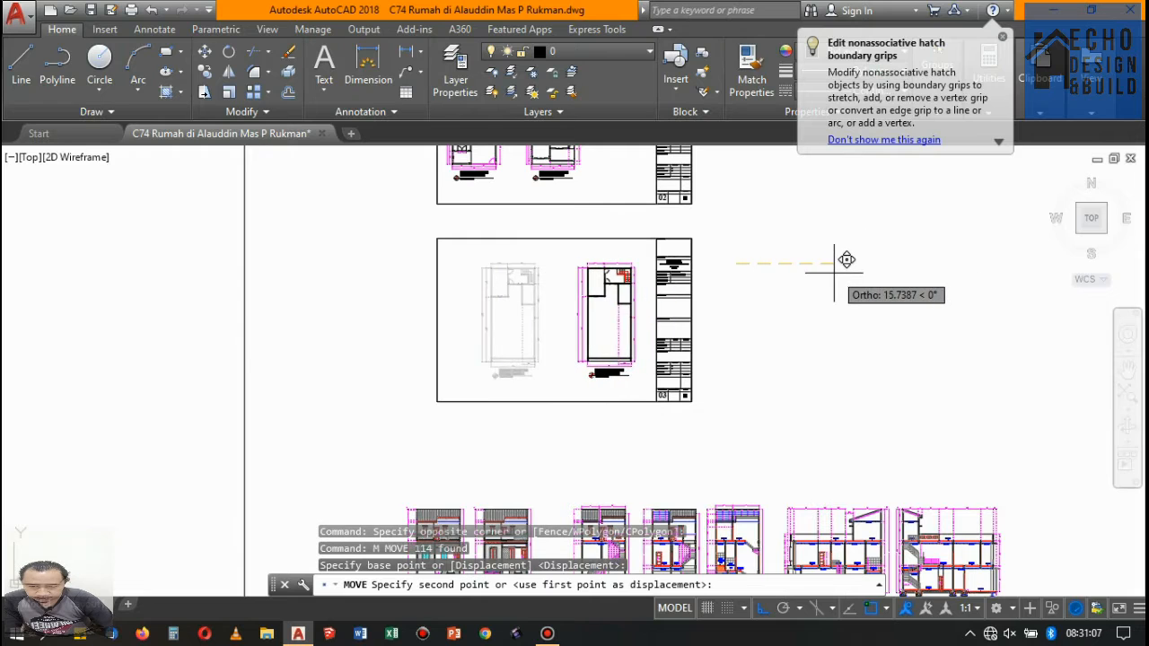
click(842, 273)
click(545, 239)
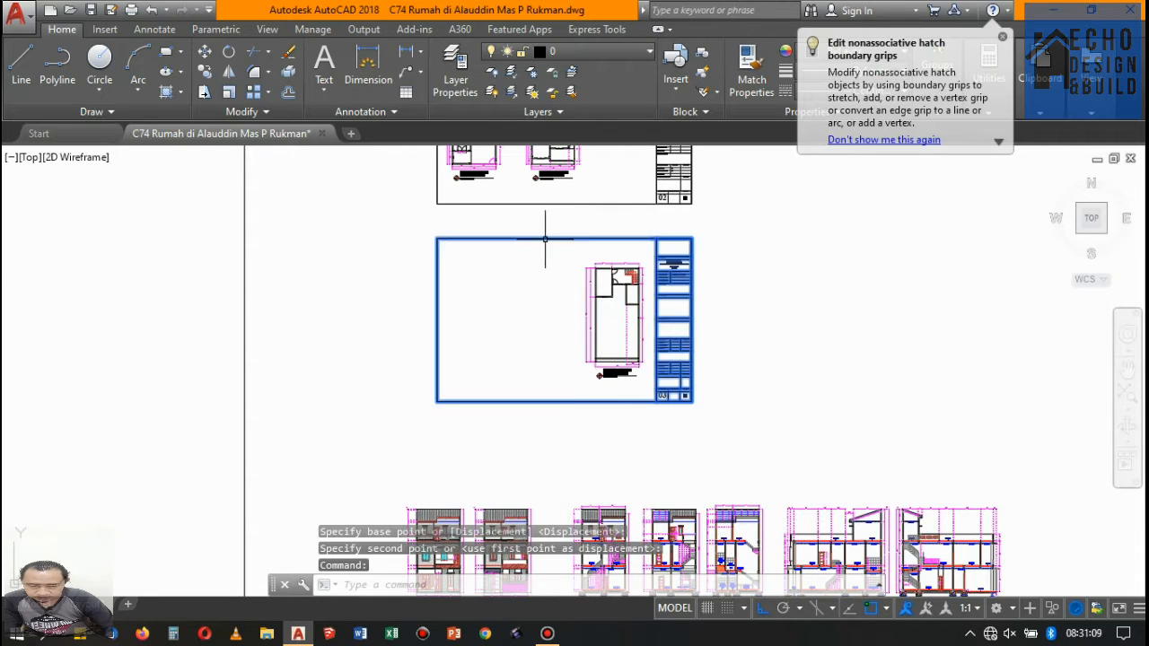
key(Escape)
- Move the floor 3 plan from its upper-left column corner up into sheet 02, aligned with the top of the floor 2 plan
click(565, 255)
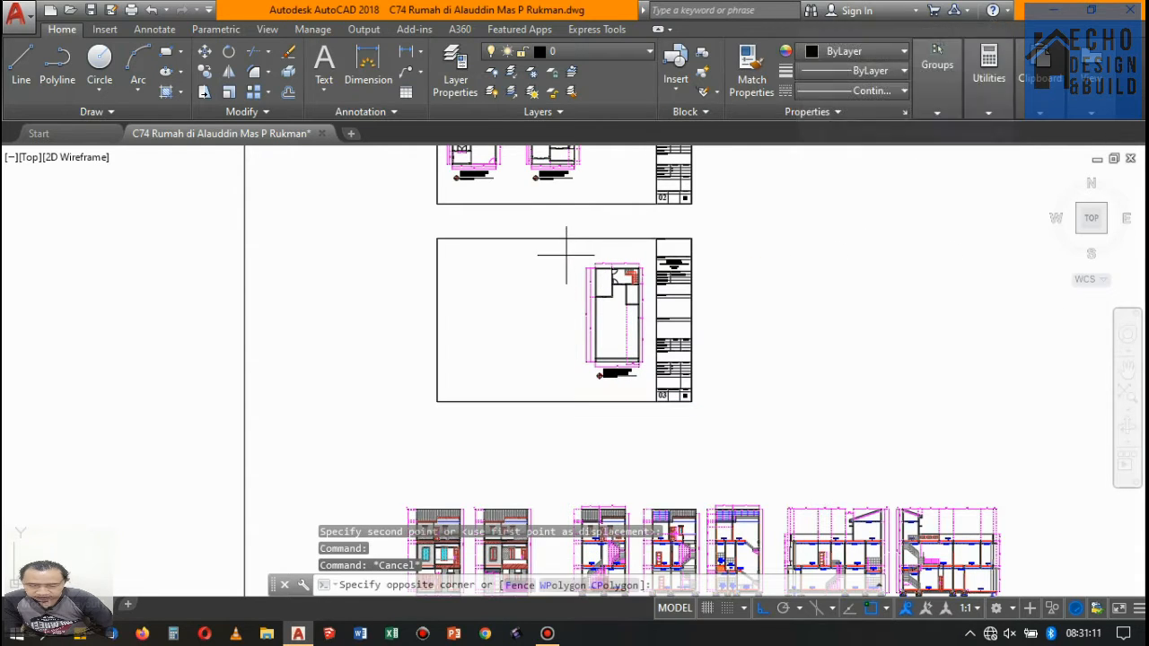
click(648, 414)
text(m)
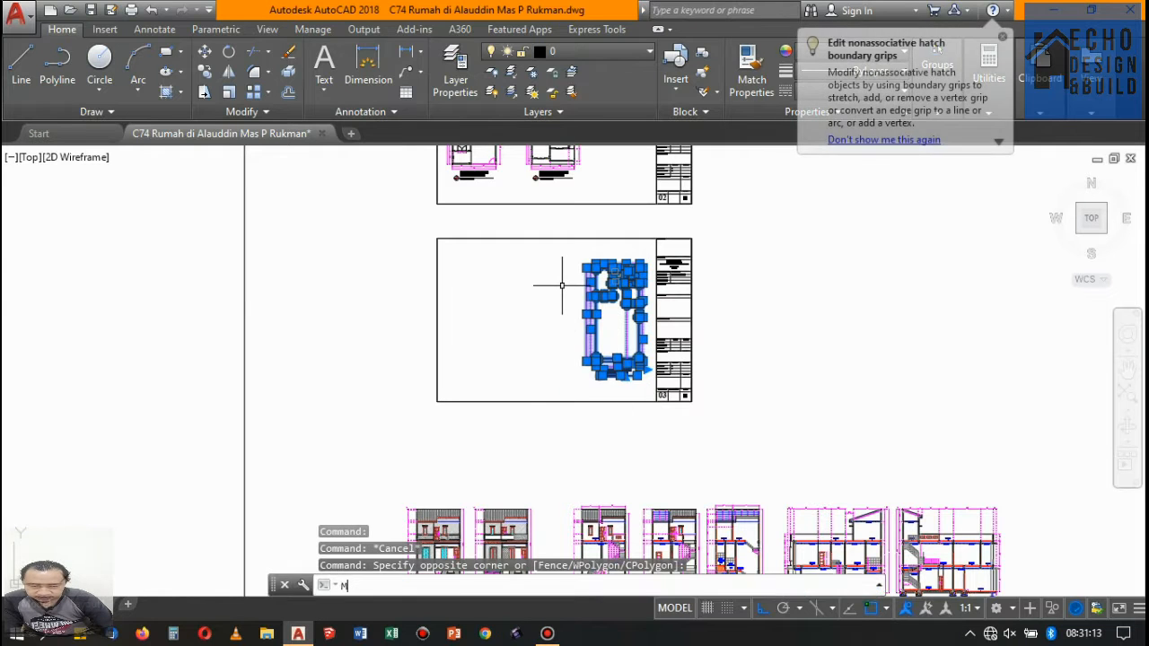
key(Return)
scroll(561, 247, up, 6)
scroll(687, 341, up, 5)
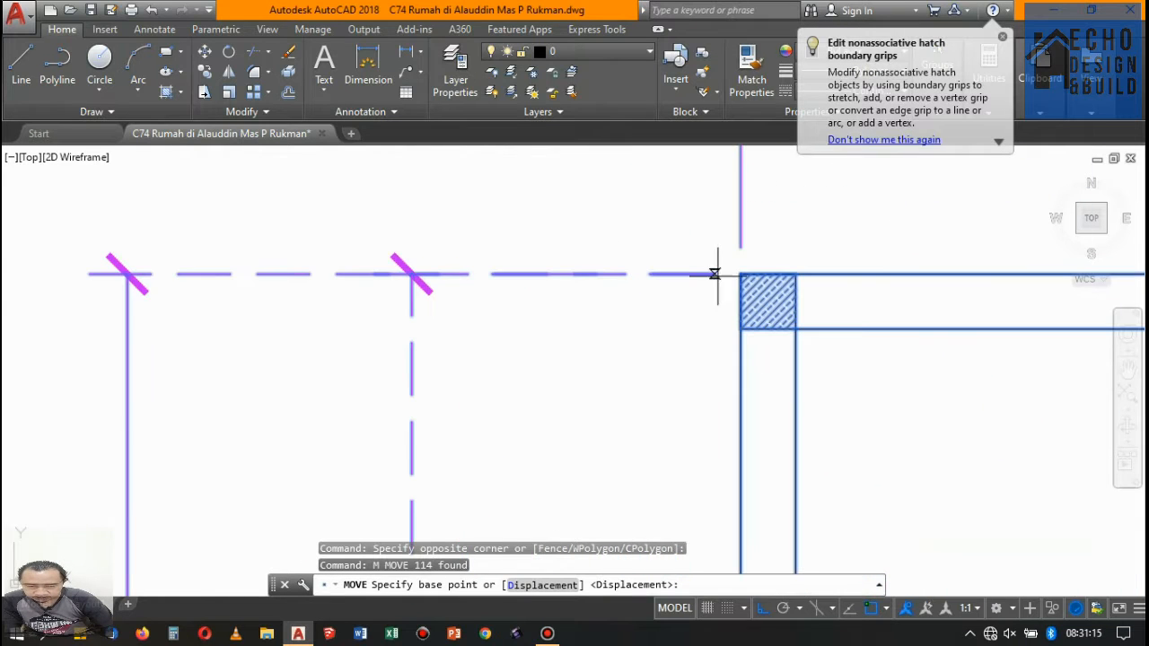
click(740, 272)
scroll(700, 329, down, 10)
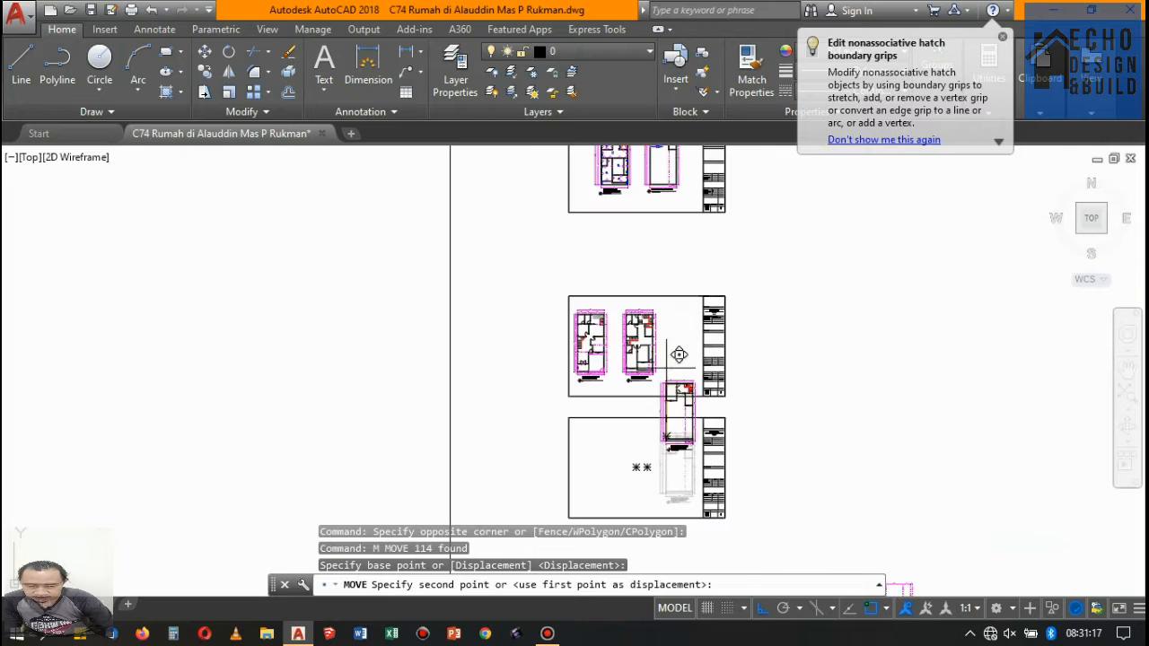
scroll(674, 359, up, 3)
scroll(672, 302, up, 8)
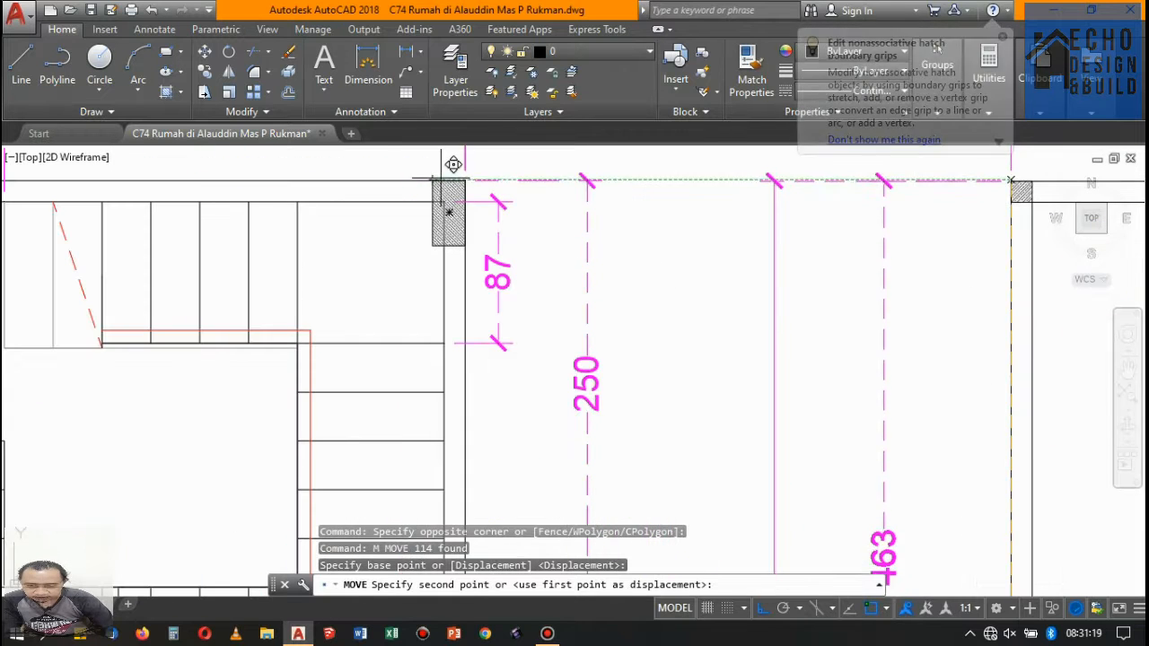
scroll(456, 173, down, 4)
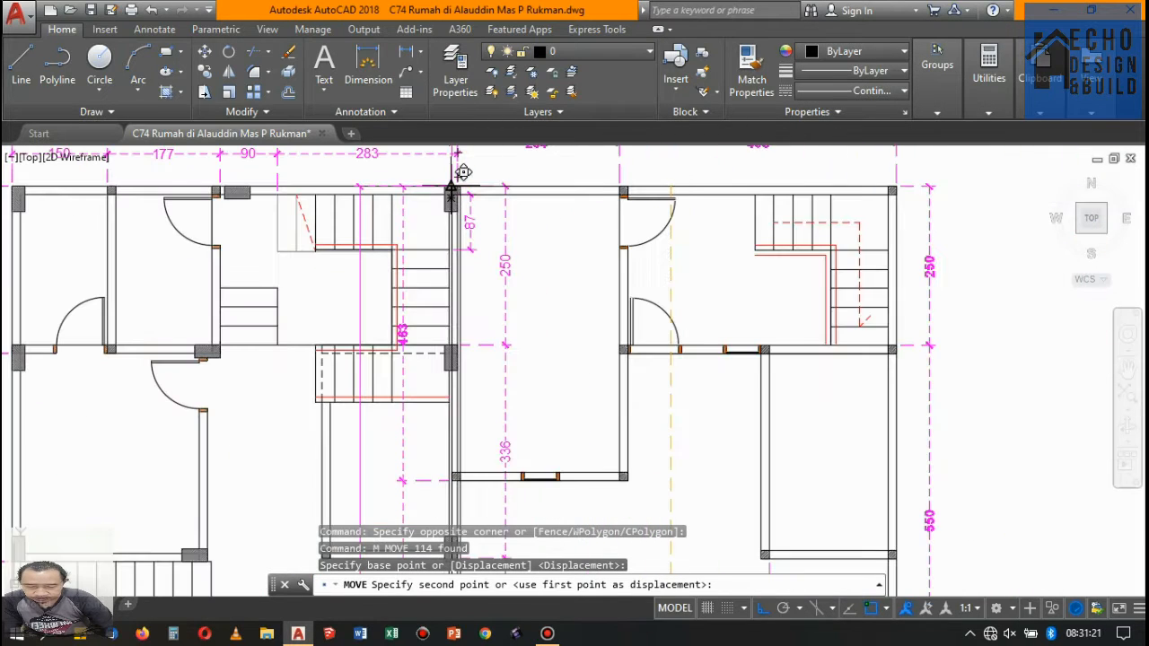
click(589, 173)
- Move the floor 2 plan with its title slightly left to even out the spacing between the three plans on sheet 02
scroll(593, 180, down, 8)
scroll(611, 184, up, 2)
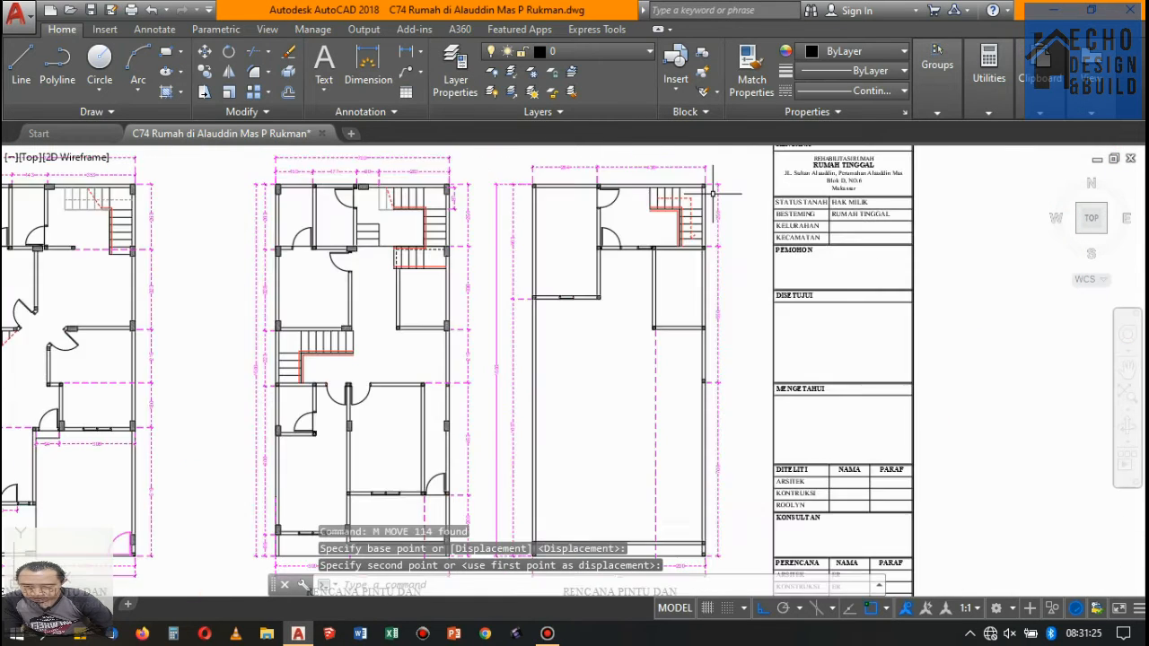
scroll(626, 186, down, 3)
scroll(619, 184, up, 2)
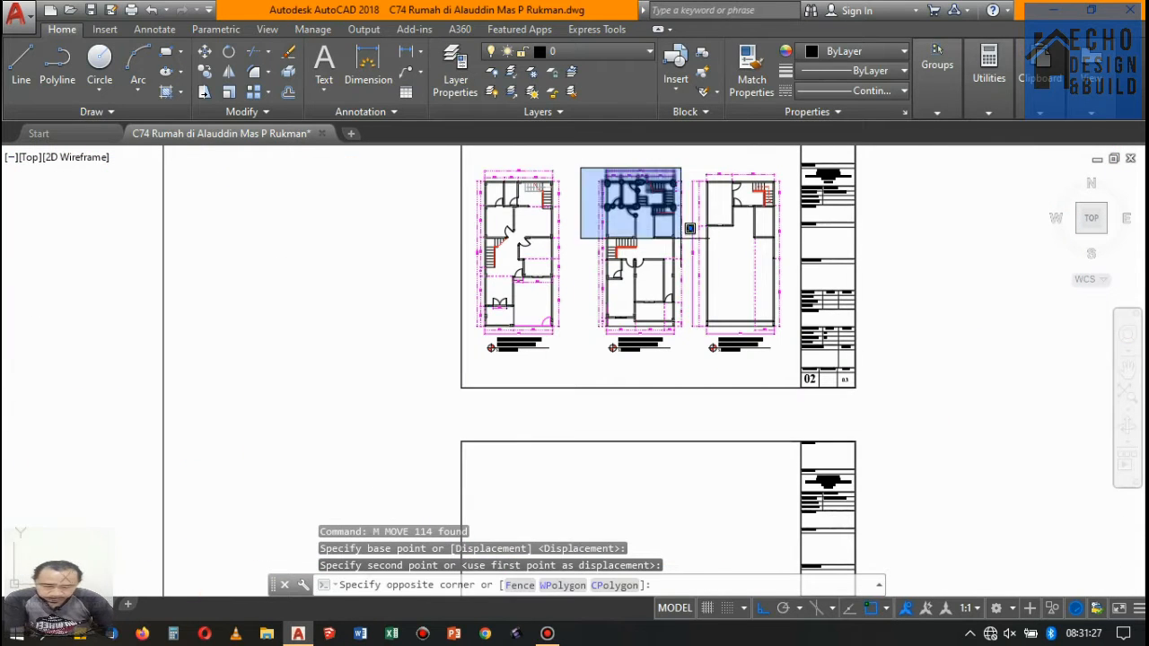
click(692, 386)
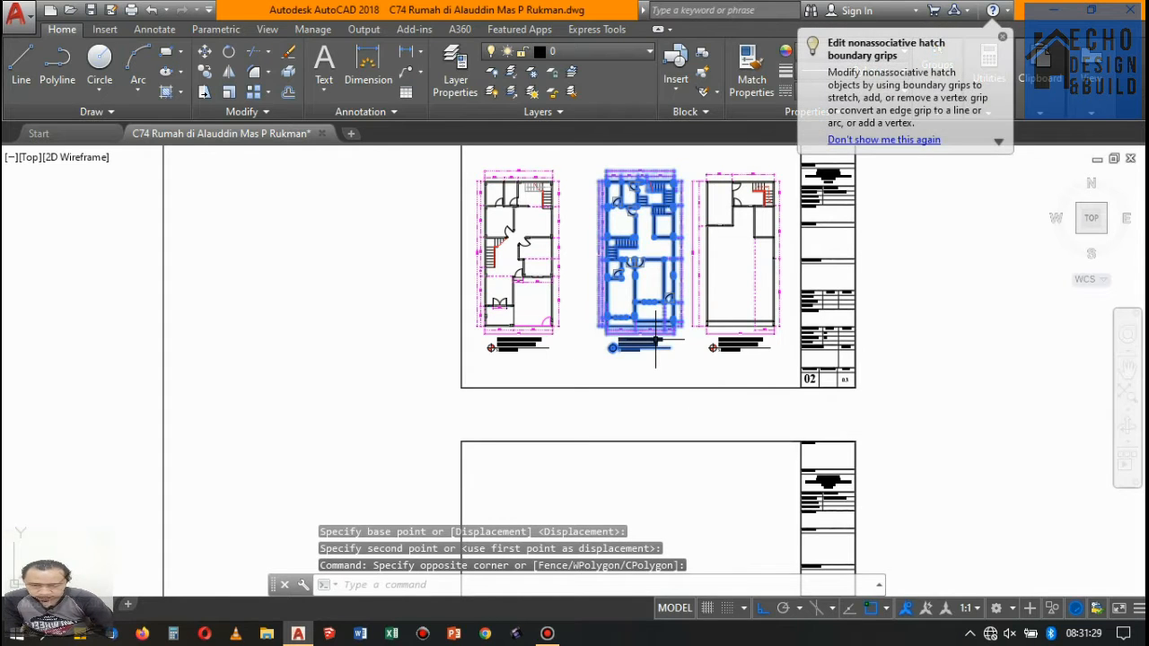
text(m)
key(Return)
scroll(664, 350, up, 4)
click(687, 400)
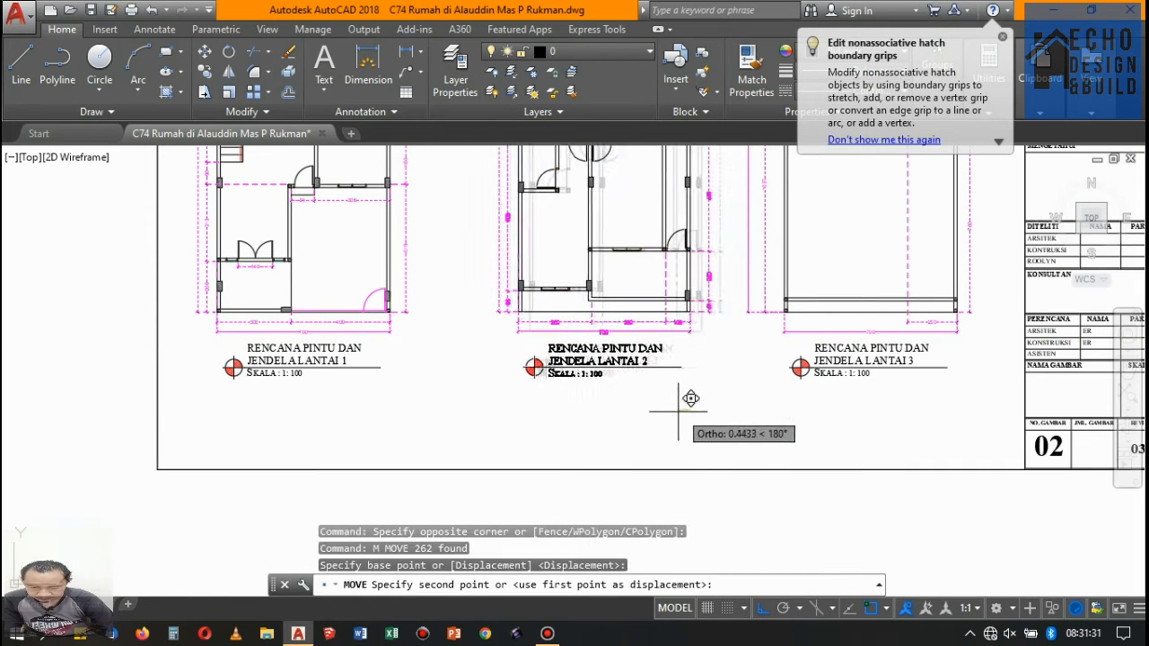
click(660, 398)
- Copy the circled SL01 tag by its center from the floor 1 sloof plan to above the 140-wide double door in the floor 1 door plan
scroll(649, 353, down, 3)
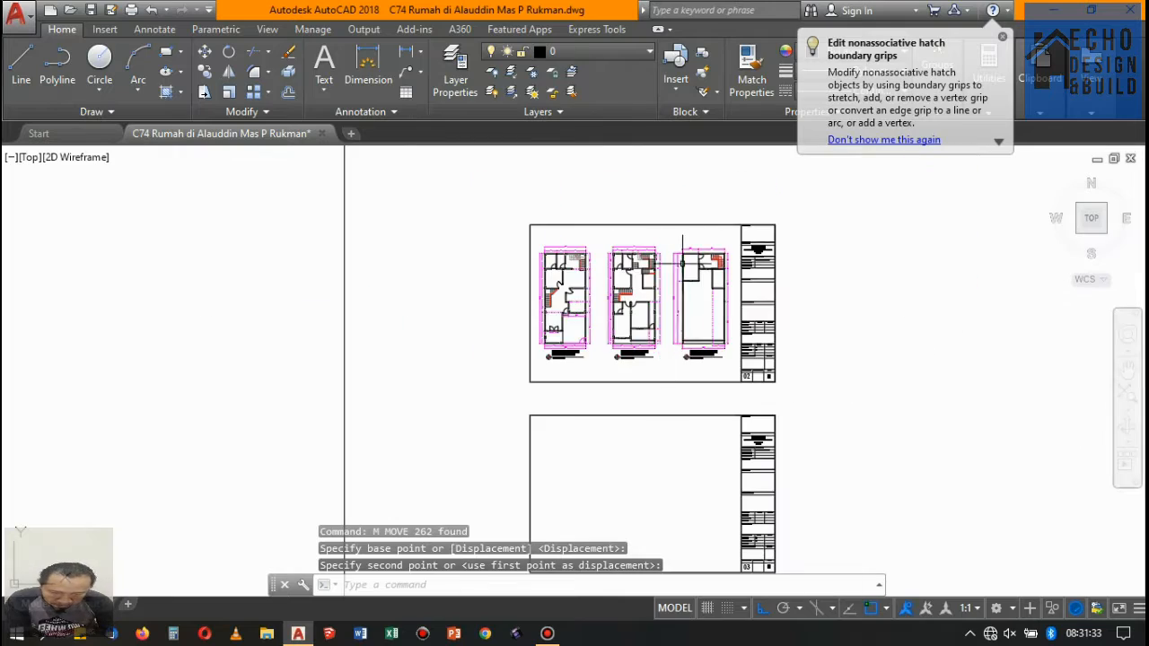
scroll(689, 213, up, 2)
scroll(669, 308, down, 3)
scroll(631, 327, up, 2)
scroll(579, 301, down, 7)
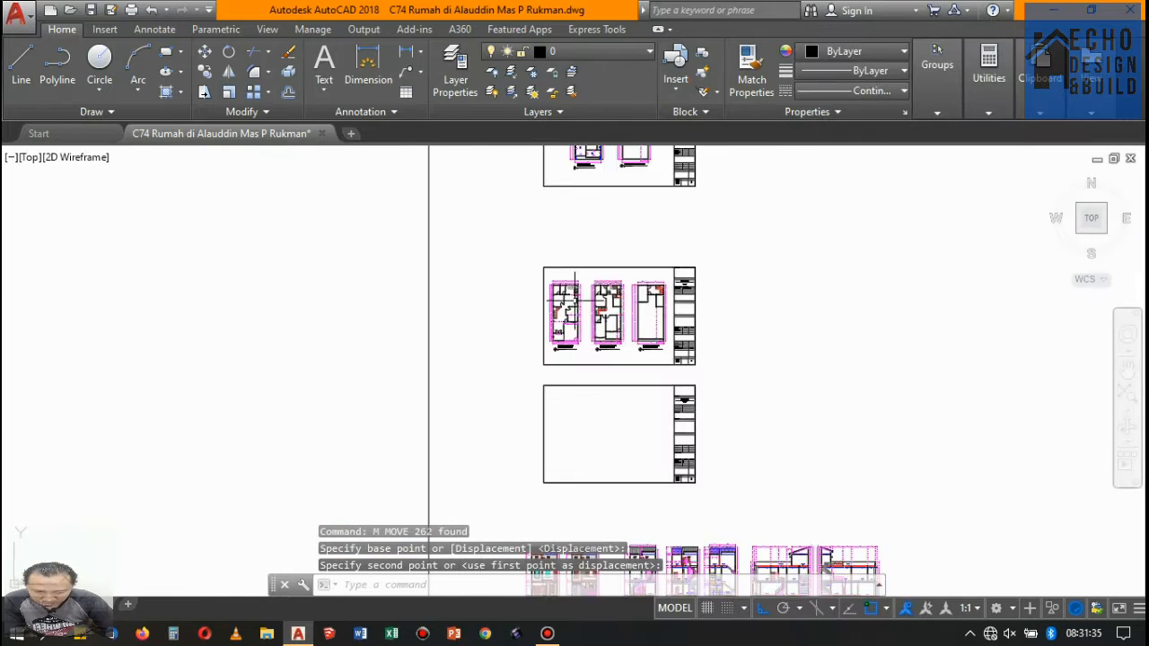
scroll(589, 218, up, 7)
scroll(531, 382, up, 2)
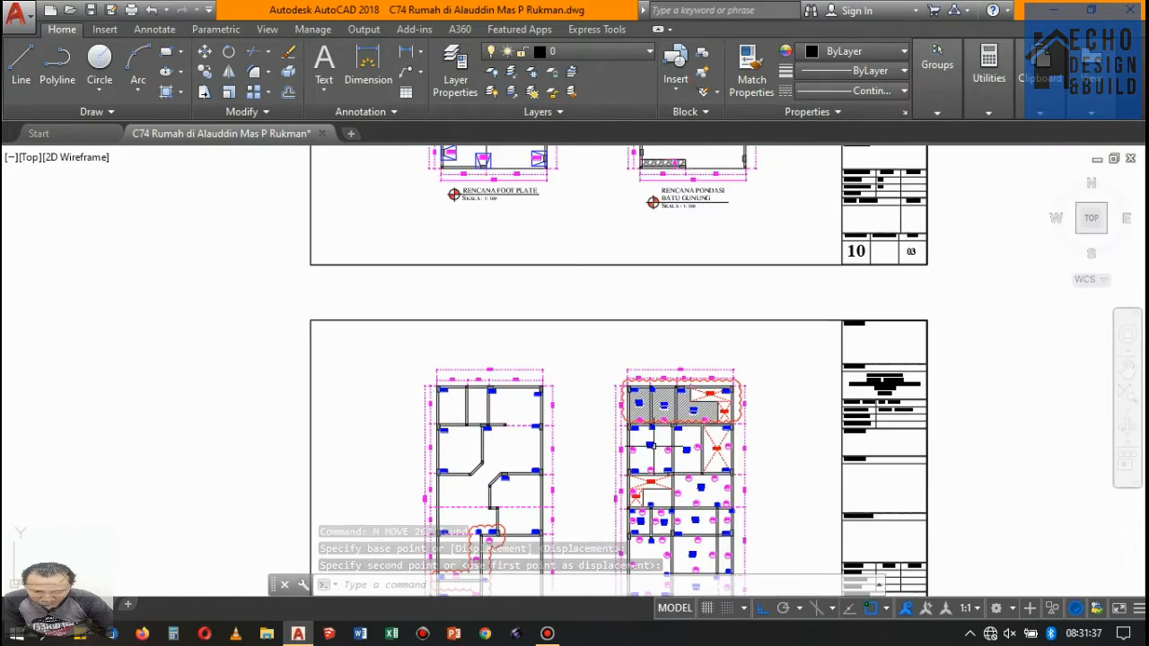
scroll(520, 386, down, 3)
scroll(504, 387, up, 6)
scroll(504, 387, up, 5)
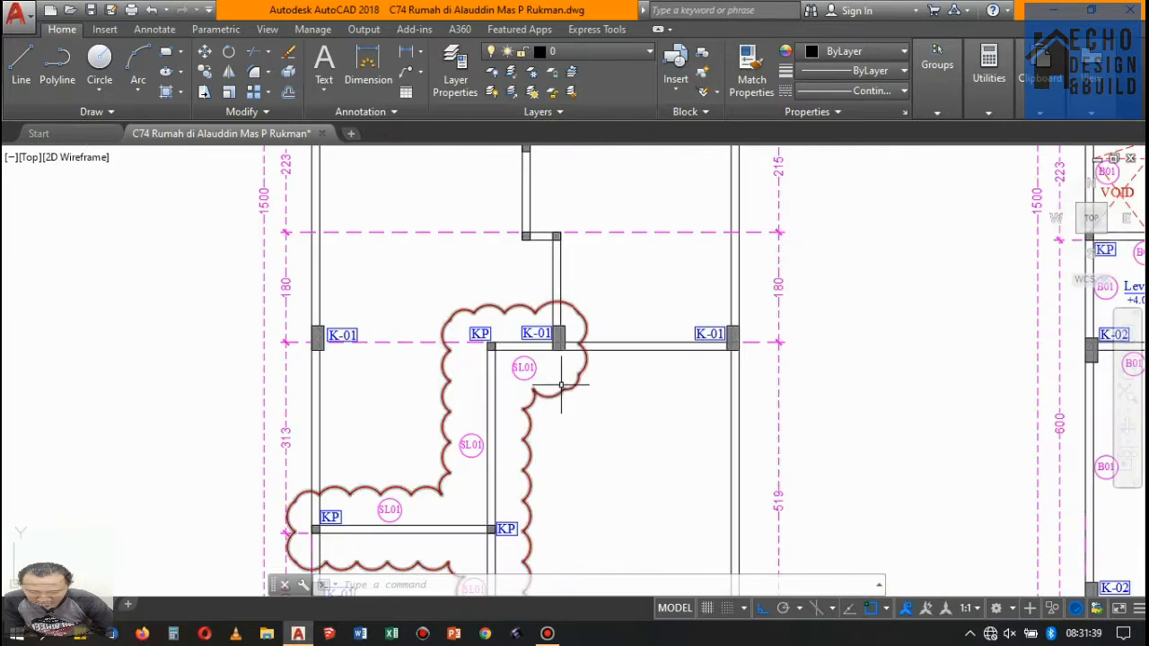
click(398, 331)
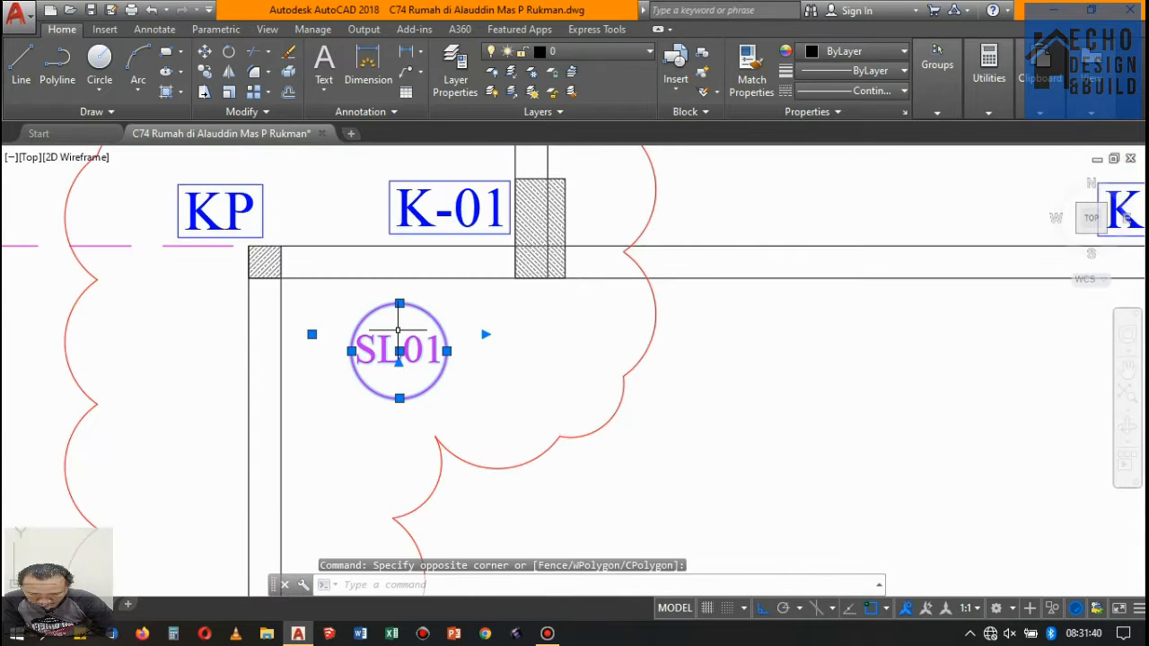
click(206, 73)
click(399, 350)
scroll(404, 345, down, 10)
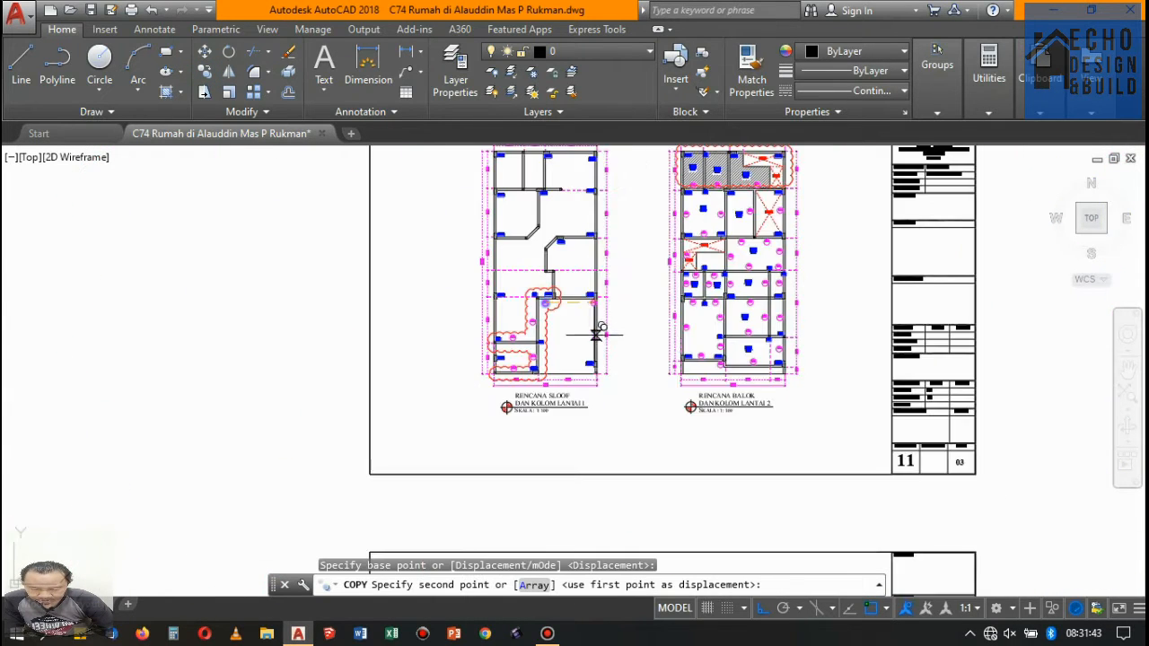
scroll(654, 285, down, 5)
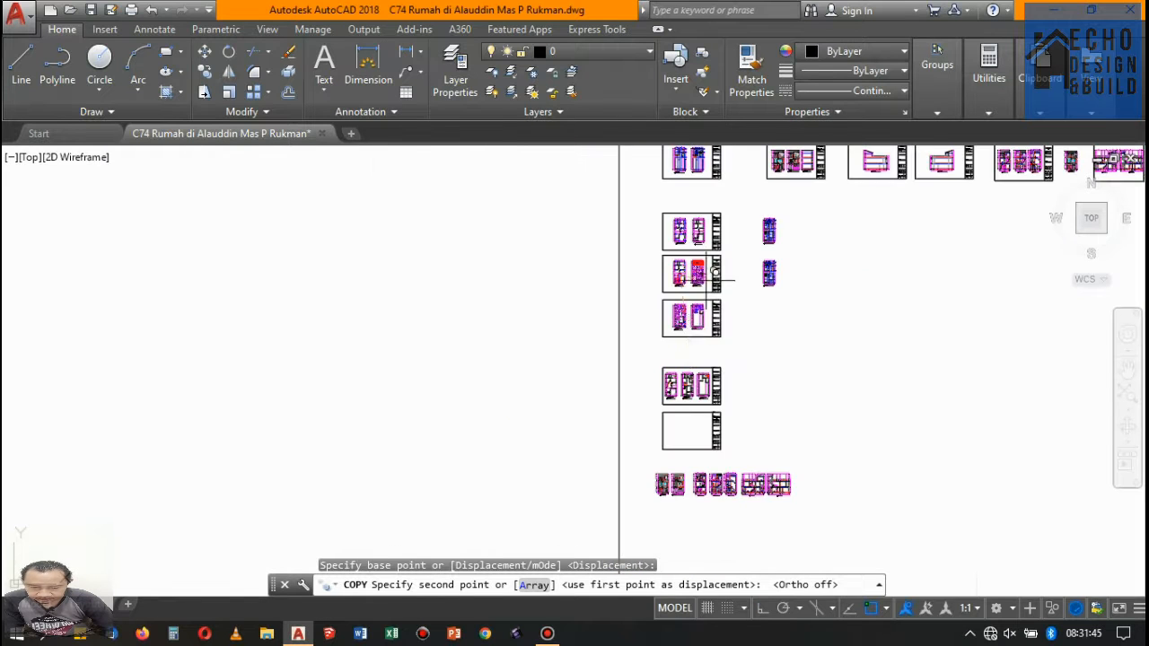
scroll(637, 287, up, 5)
scroll(628, 290, down, 3)
scroll(651, 305, up, 5)
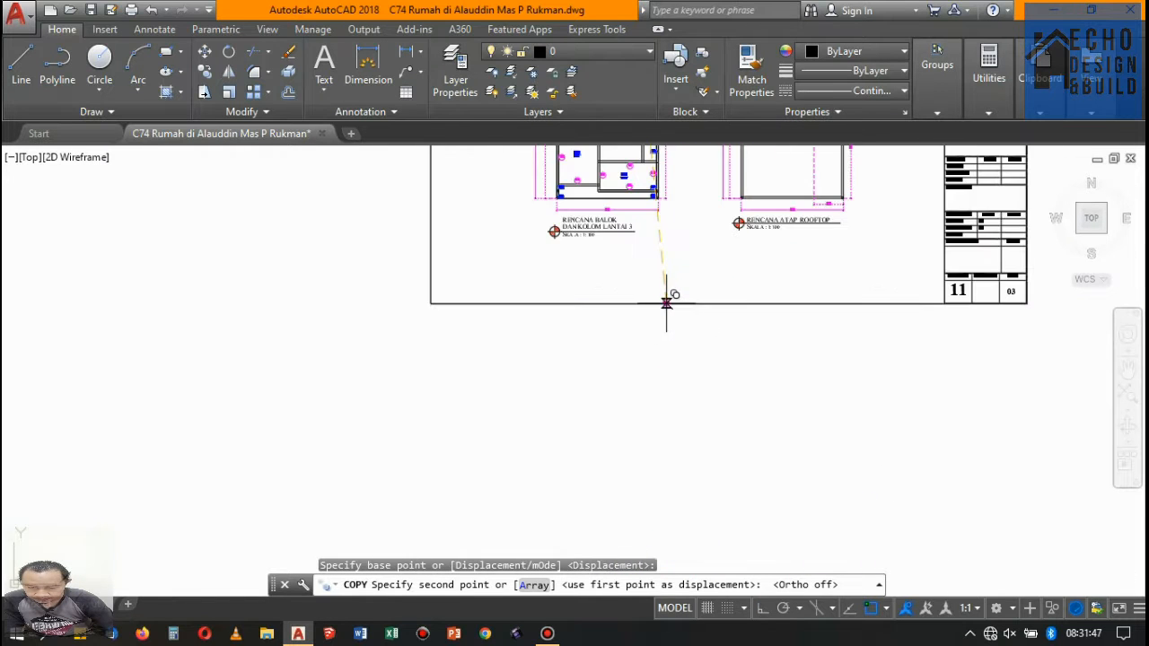
scroll(659, 330, down, 5)
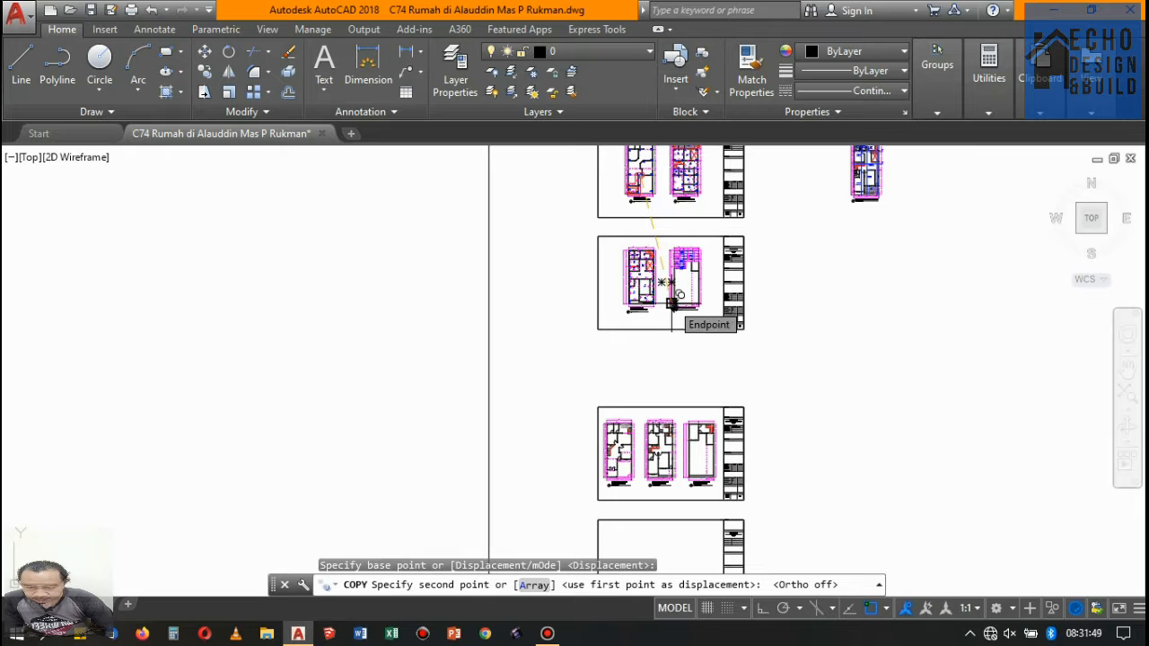
scroll(666, 274, up, 6)
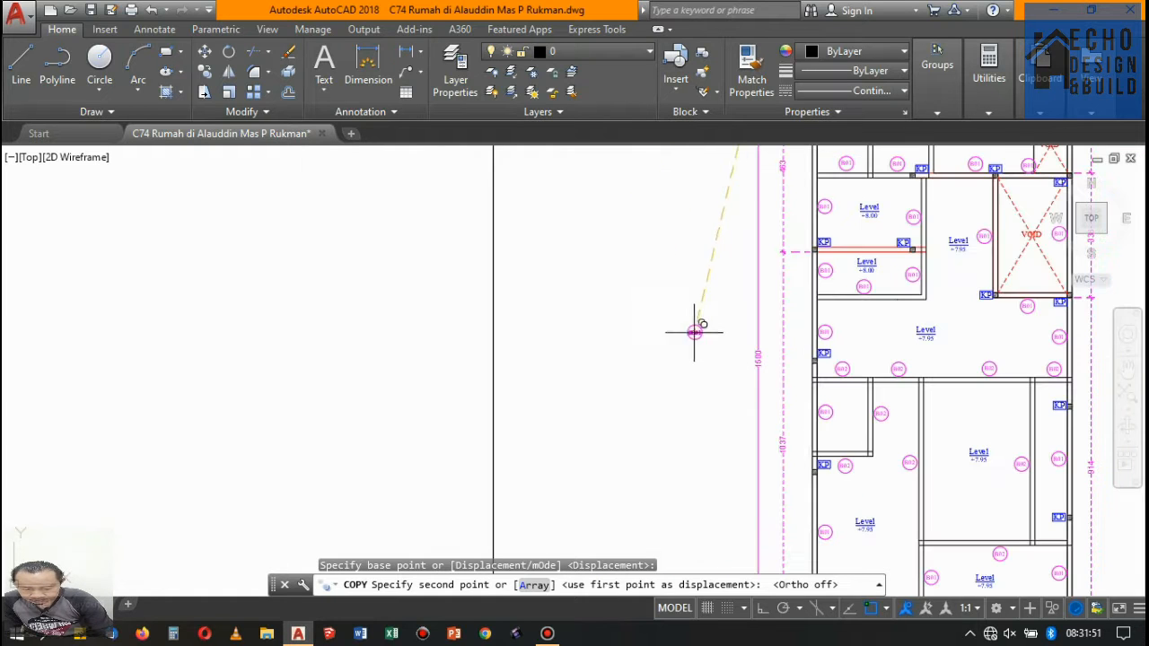
scroll(693, 333, down, 5)
scroll(736, 538, up, 2)
scroll(725, 487, down, 2)
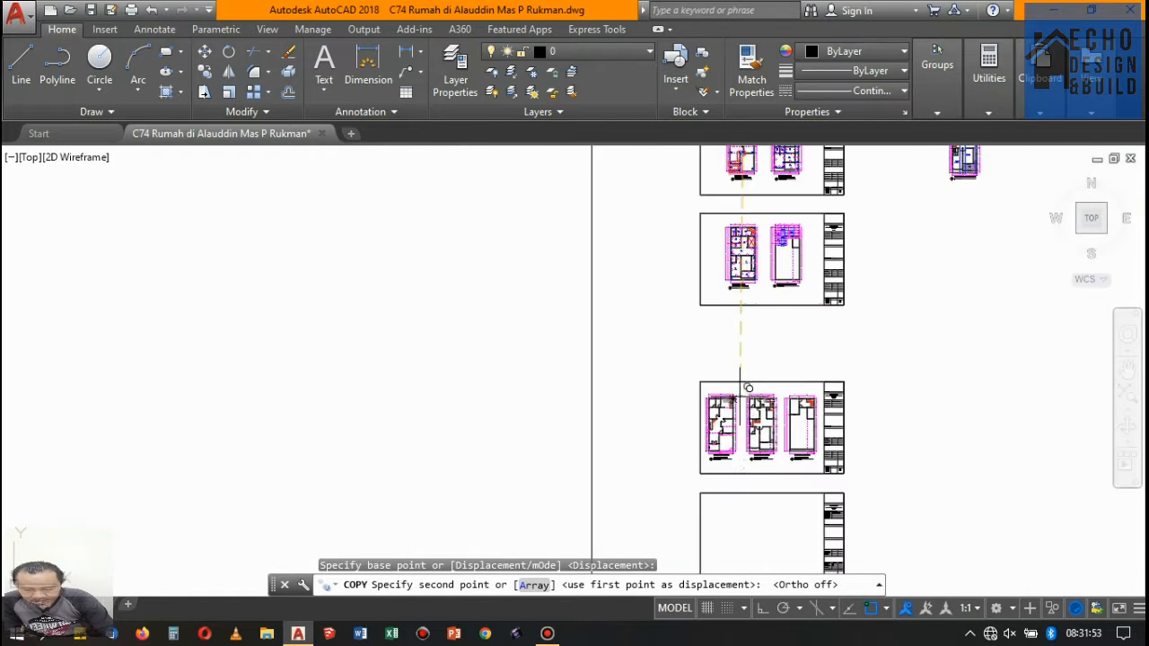
scroll(738, 440, up, 5)
scroll(702, 441, up, 8)
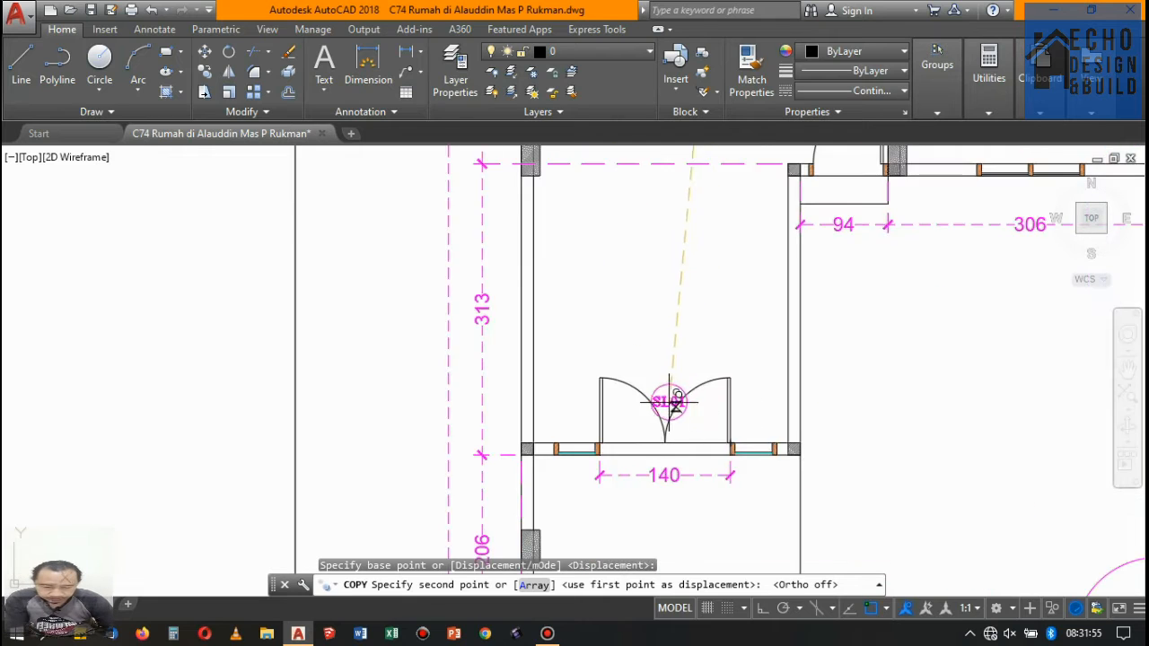
click(664, 339)
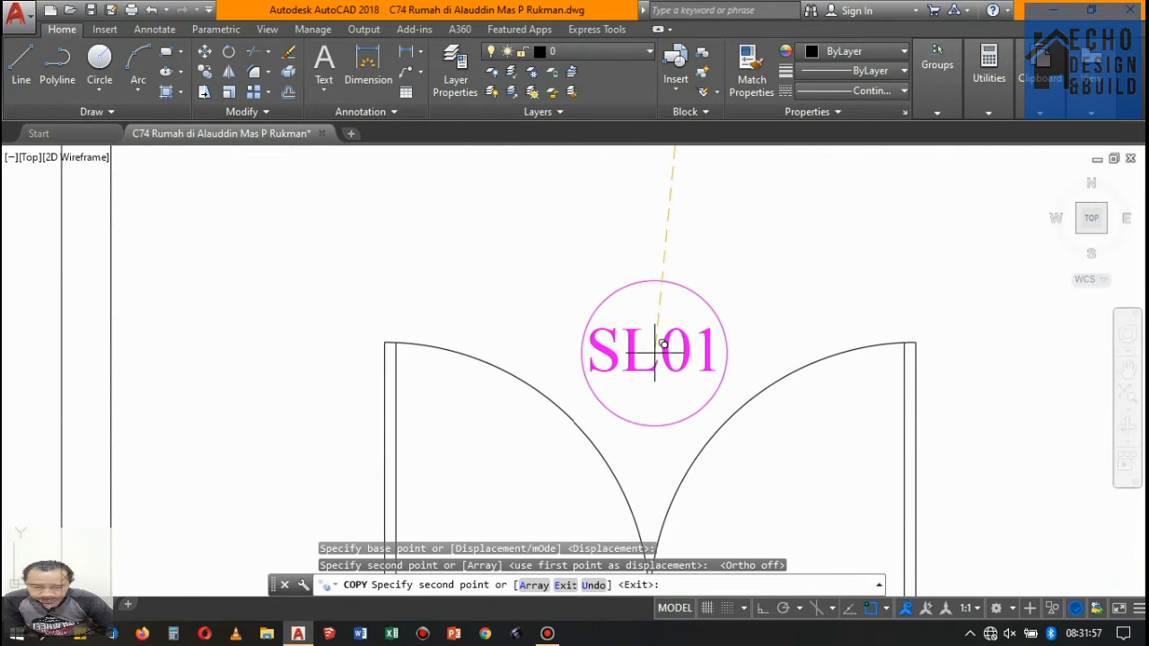
key(Return)
- Open the text of the SL01 tag above the floor 1 double door for editing
scroll(672, 299, down, 8)
scroll(678, 306, up, 4)
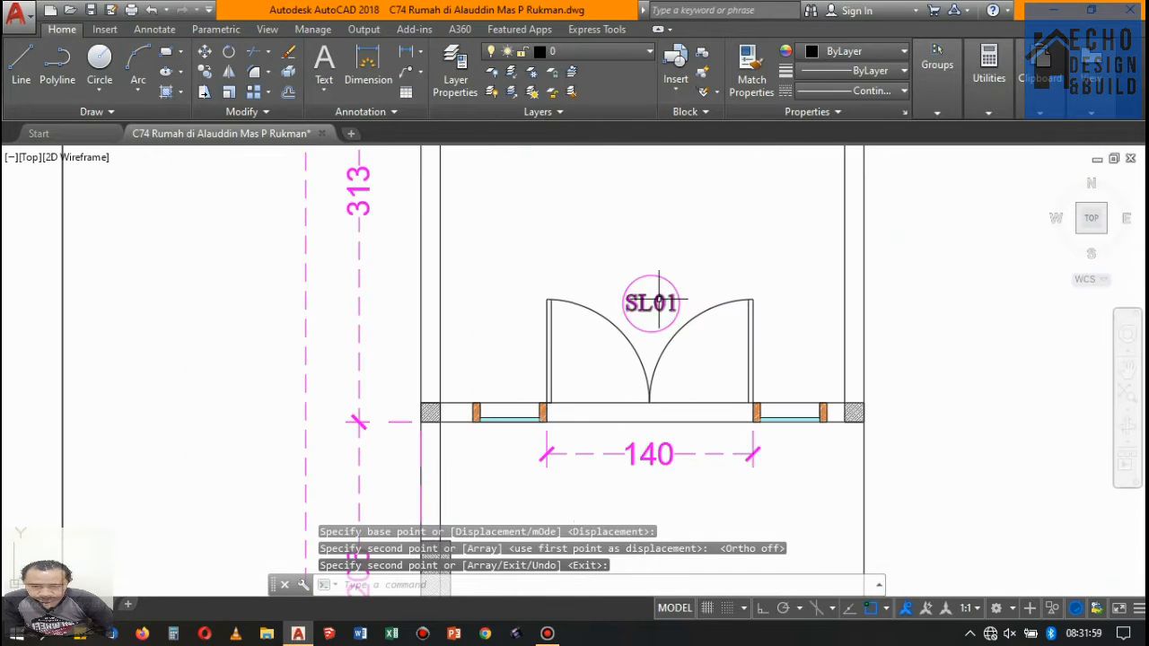
scroll(658, 302, down, 10)
scroll(632, 344, up, 3)
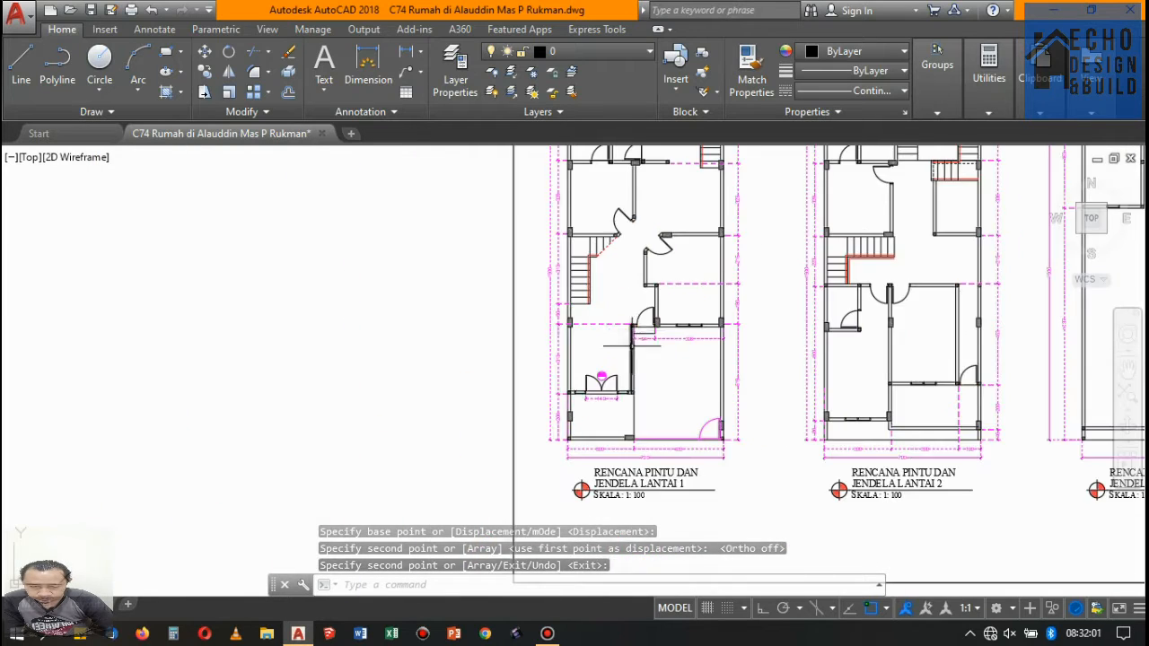
scroll(632, 343, down, 5)
scroll(606, 377, up, 10)
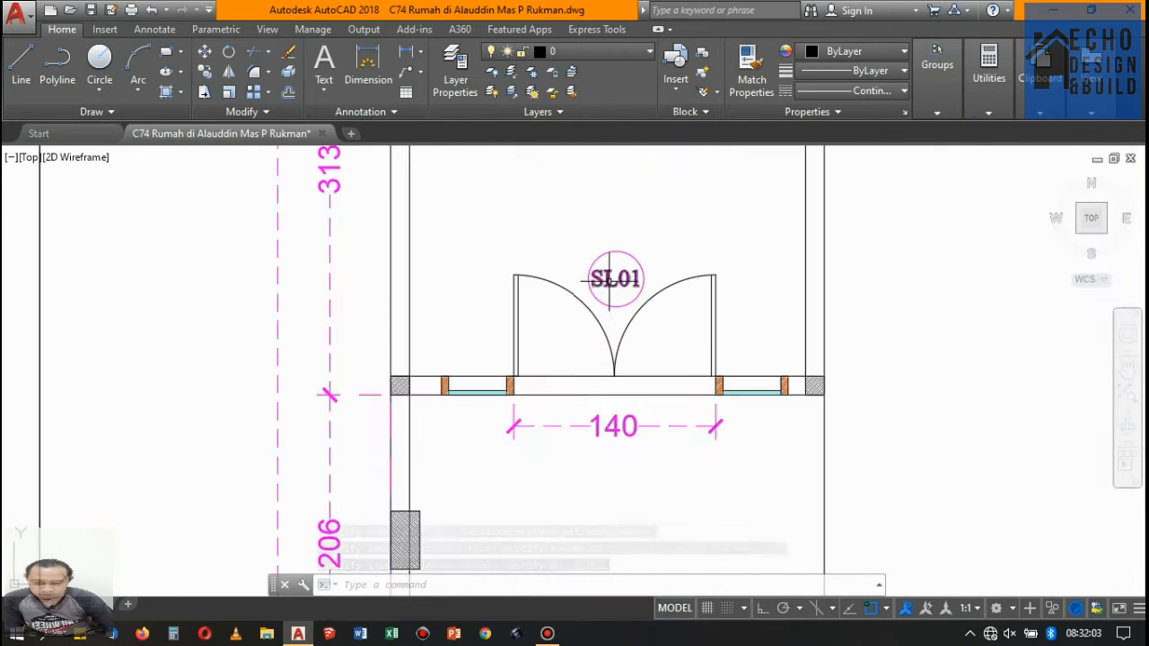
double_click(612, 284)
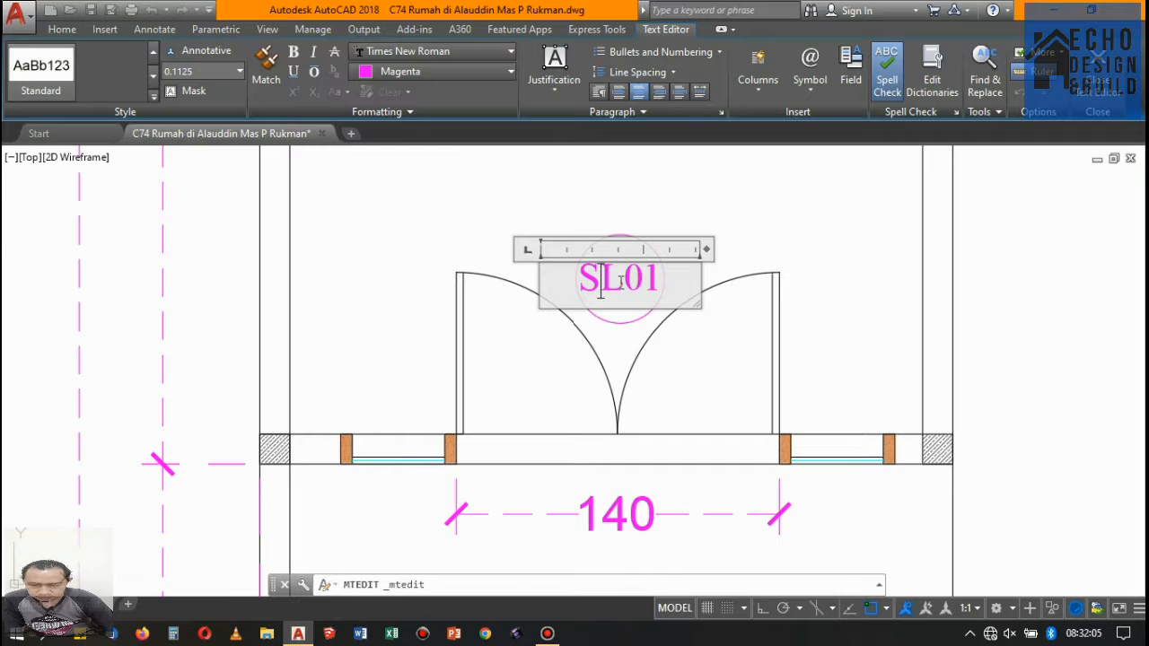
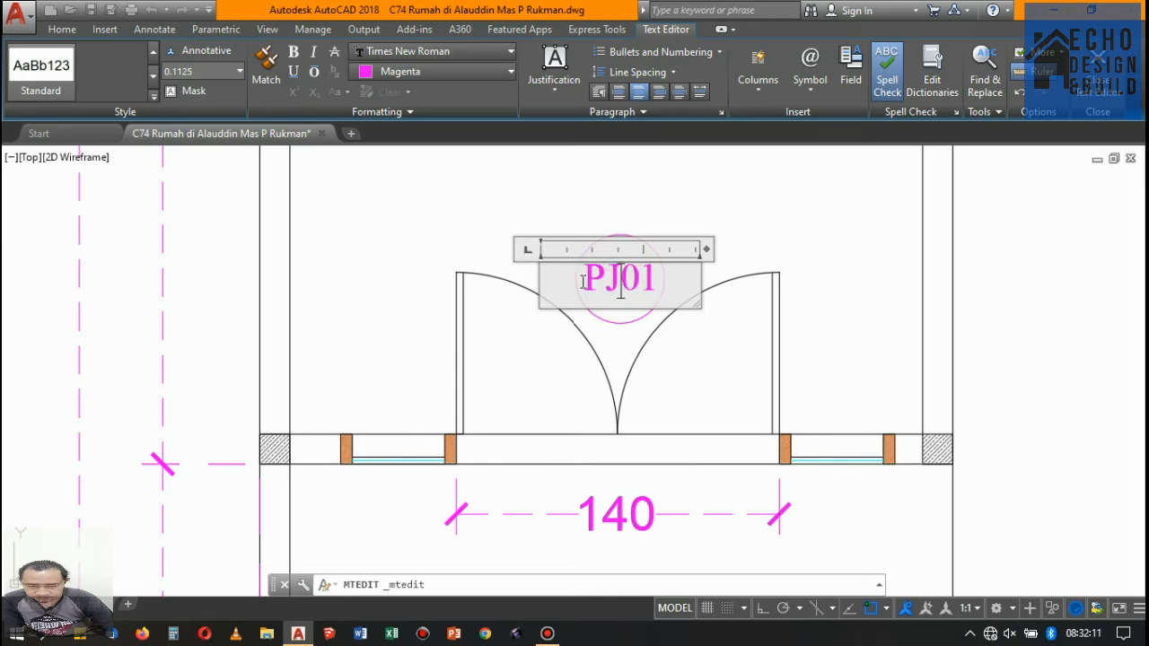
- Finish renaming the circled tag above the floor 1 double door as PJ-01
click(642, 216)
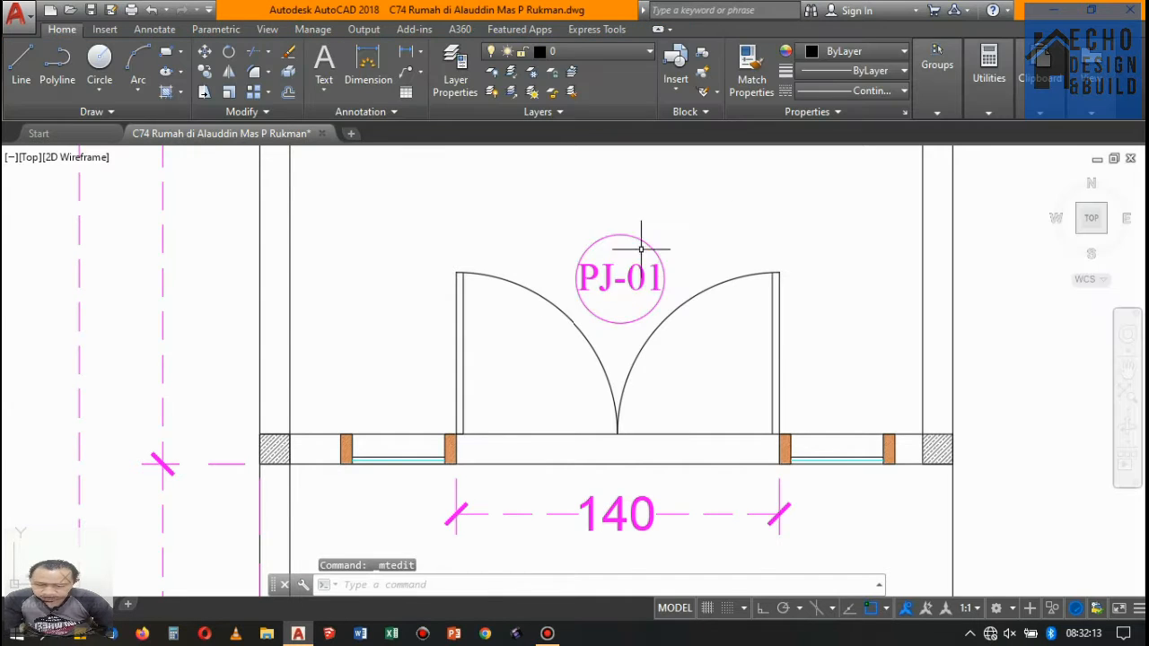
scroll(641, 252, down, 5)
scroll(660, 287, up, 3)
scroll(662, 291, down, 3)
scroll(641, 334, down, 5)
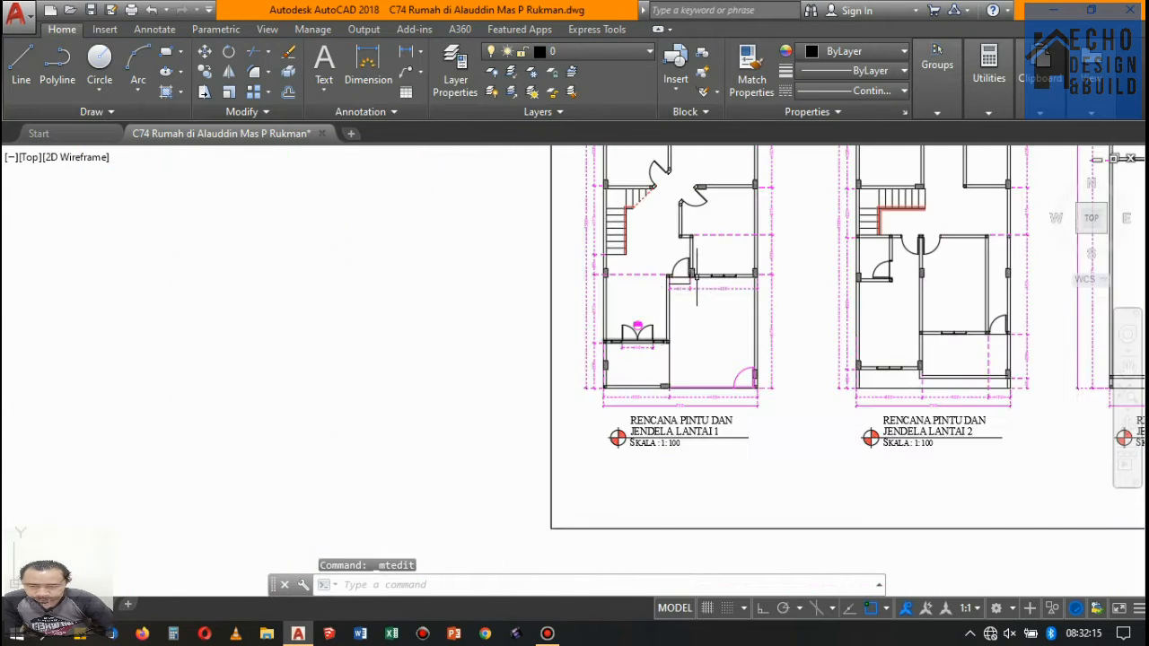
- Erase the 94 and 306 dimensions below the single door and window in the floor 1 plan
scroll(633, 333, up, 5)
scroll(672, 313, down, 2)
scroll(680, 299, up, 4)
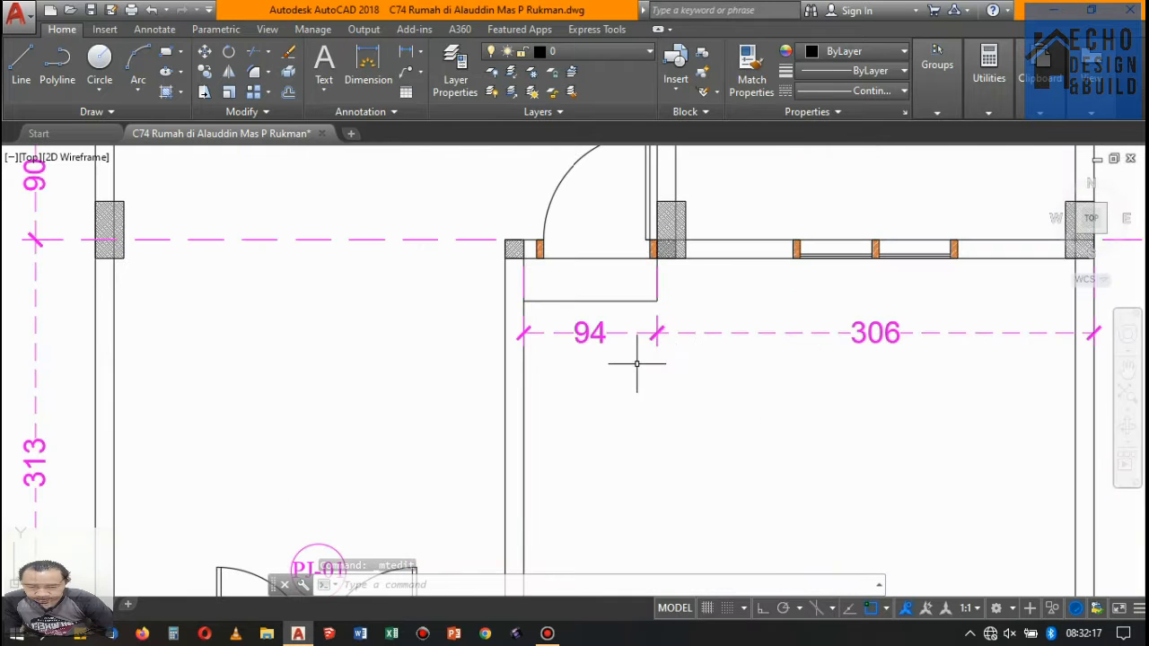
click(652, 339)
key(Delete)
scroll(680, 303, down, 4)
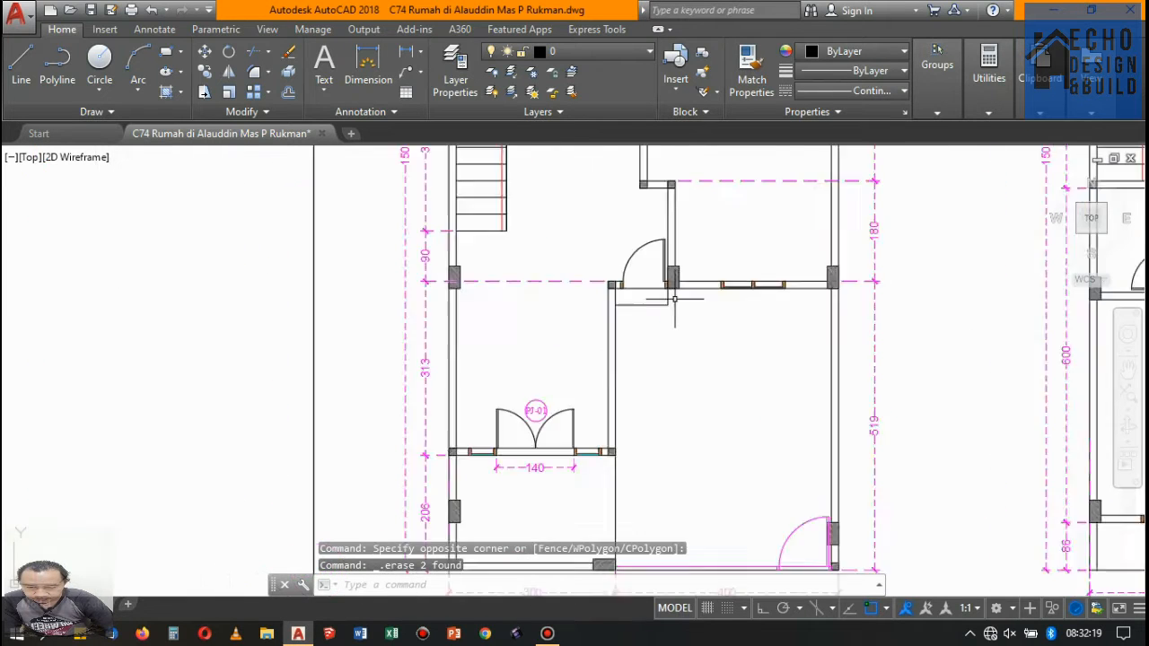
- Stretch both ends of the 140 dimension below door PJ-01 to the outer frame edges of the two flanking side windows
scroll(586, 307, up, 4)
scroll(477, 328, down, 2)
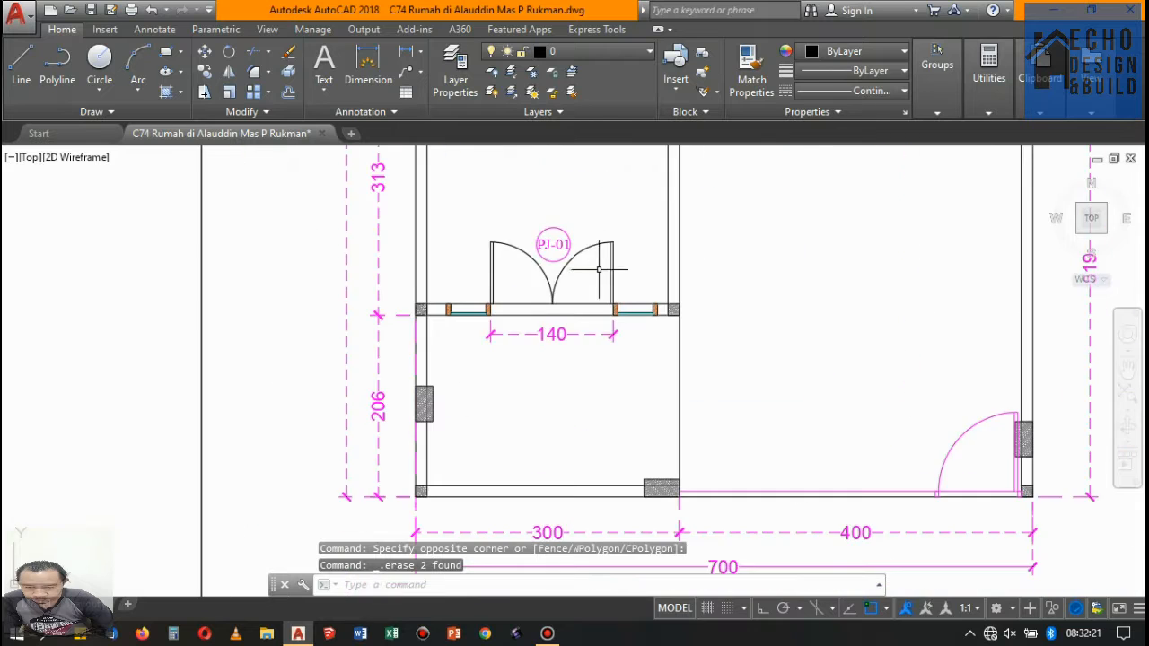
scroll(470, 329, up, 3)
scroll(477, 328, down, 3)
scroll(499, 335, up, 4)
click(499, 335)
click(440, 332)
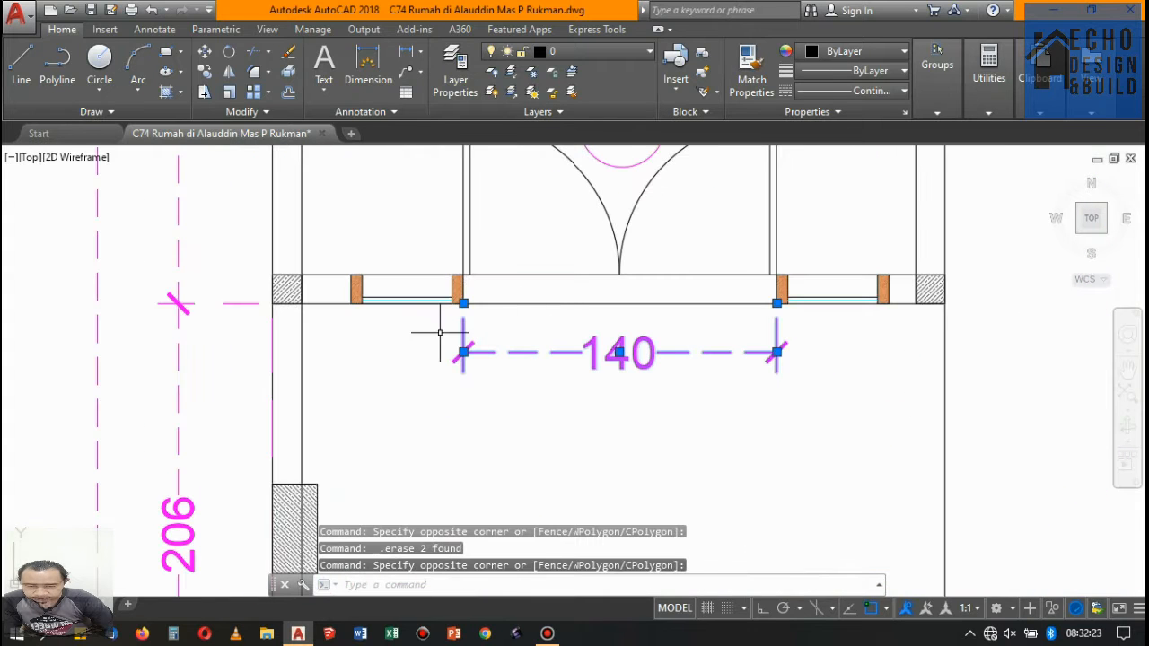
click(463, 303)
click(351, 303)
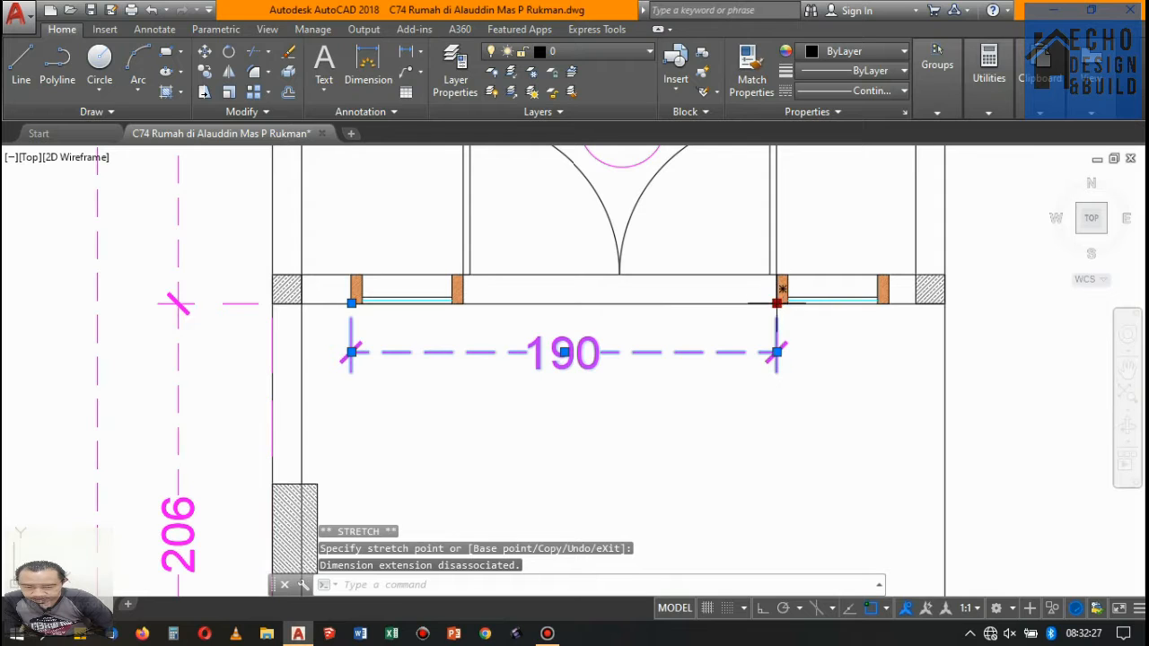
click(777, 303)
scroll(885, 305, up, 2)
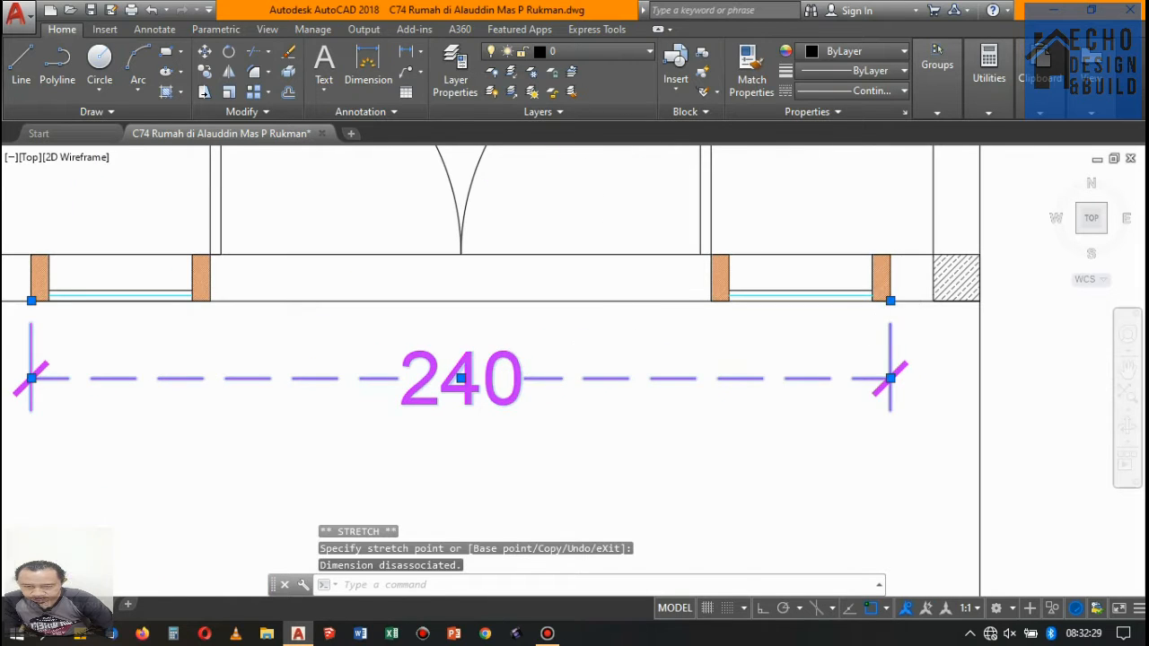
scroll(599, 364, down, 6)
key(Escape)
- Add a linear dimension below the two-pane window in the floor 1 plan, measured between its outer frame edges
scroll(637, 232, up, 3)
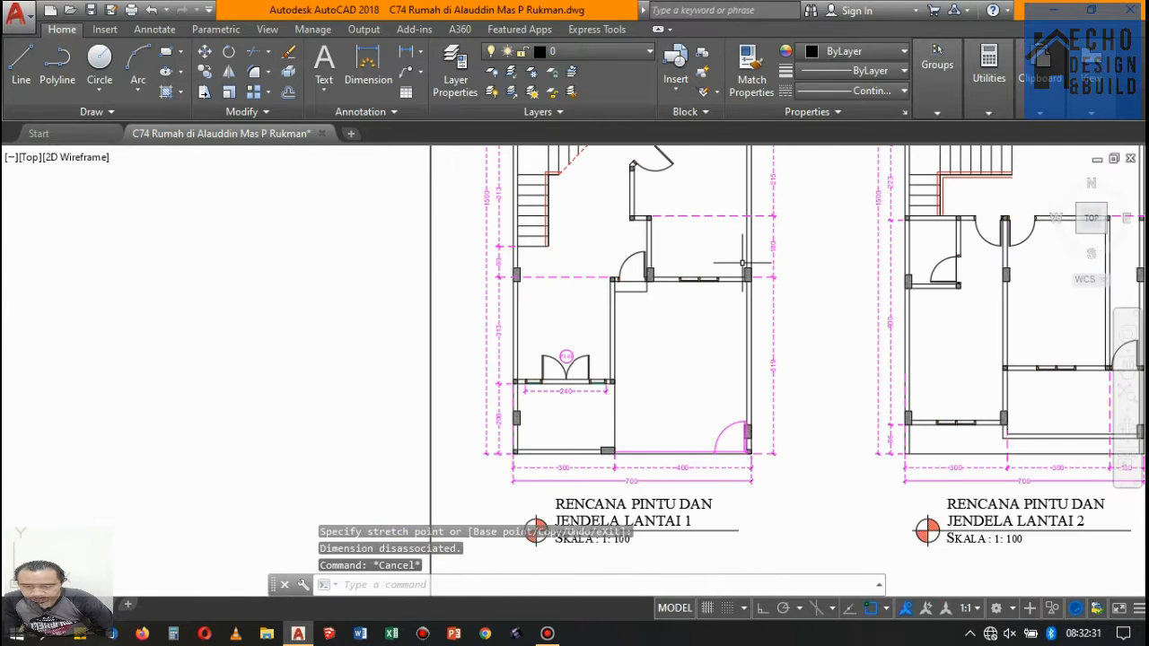
click(406, 51)
scroll(597, 240, up, 8)
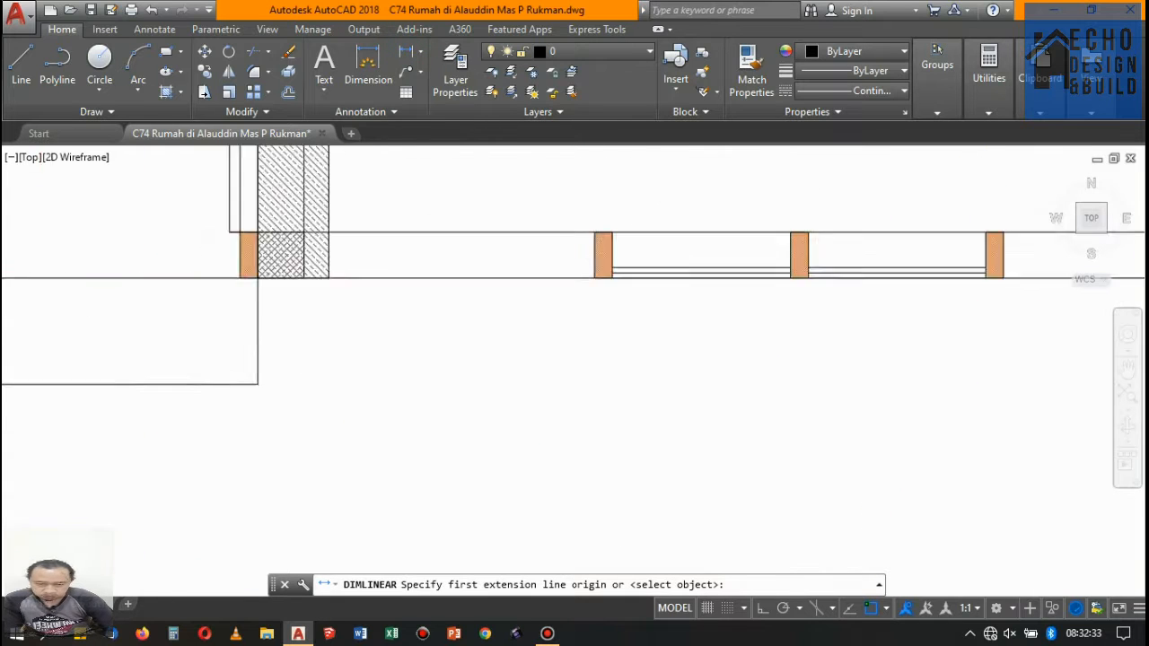
click(605, 229)
scroll(708, 249, down, 5)
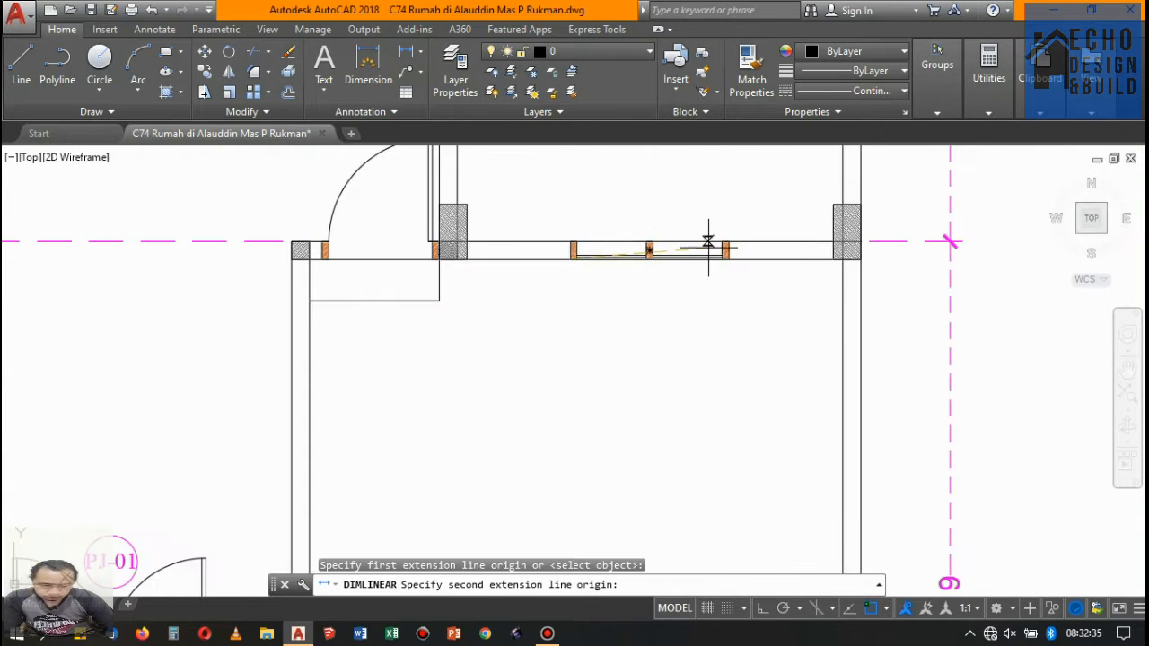
scroll(736, 271, up, 5)
click(778, 285)
scroll(777, 285, down, 5)
scroll(762, 243, up, 2)
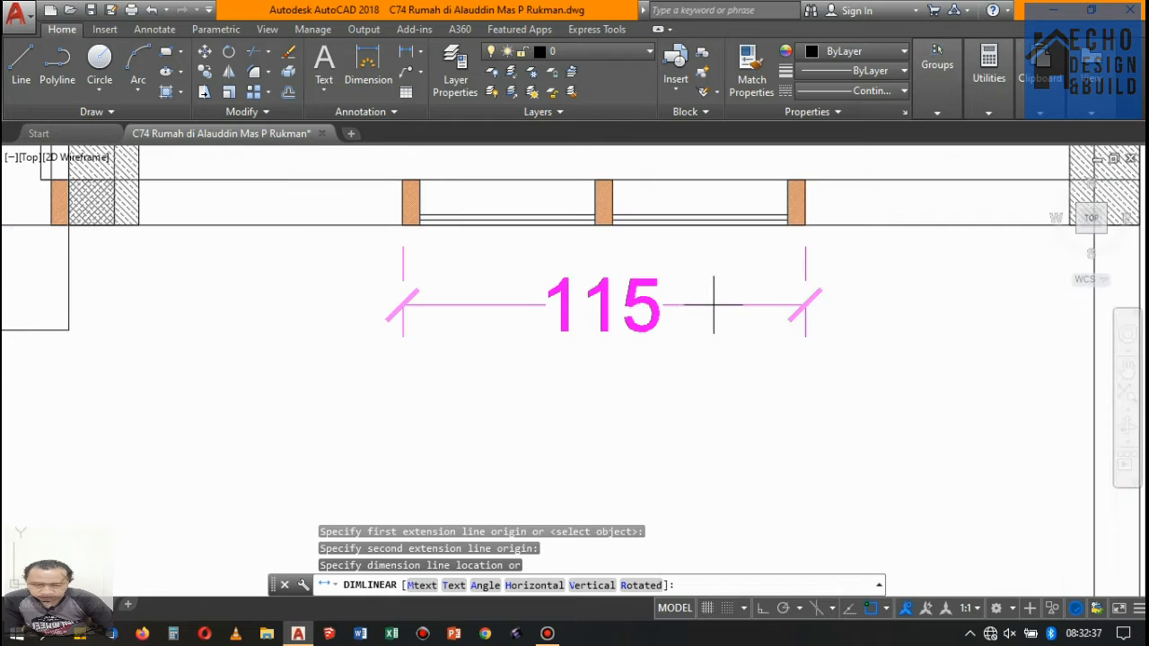
click(600, 316)
scroll(594, 228, down, 11)
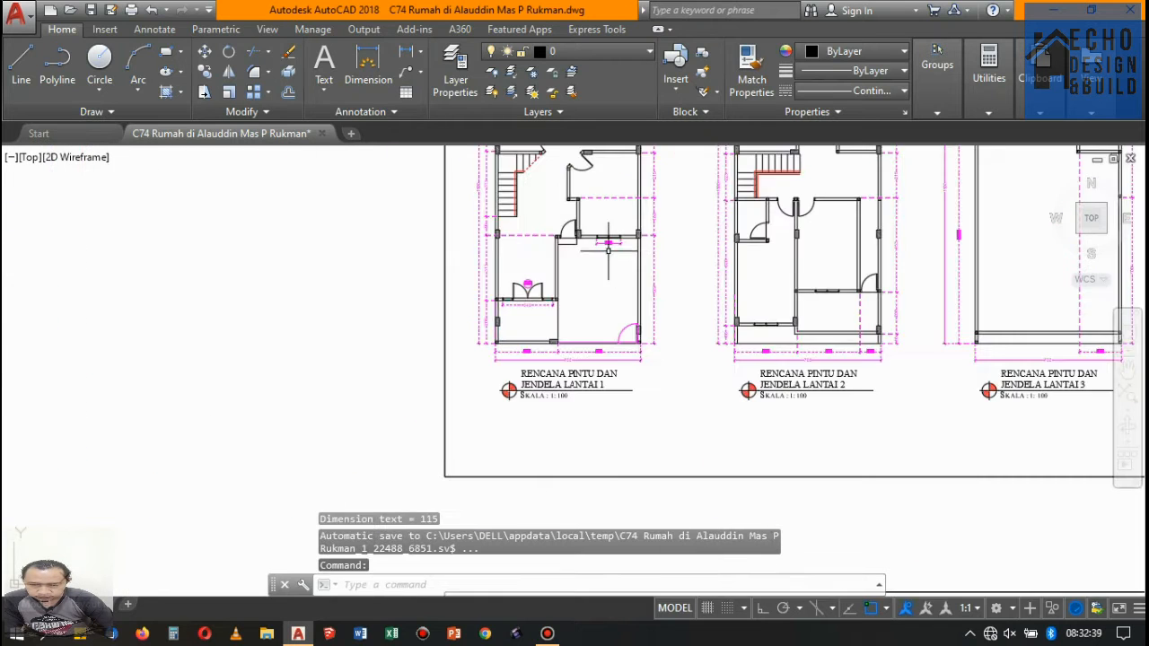
- Add a linear dimension below the single door beside the two-pane window, spanning its outer frame edges
scroll(572, 262, up, 9)
key(space)
scroll(530, 265, up, 4)
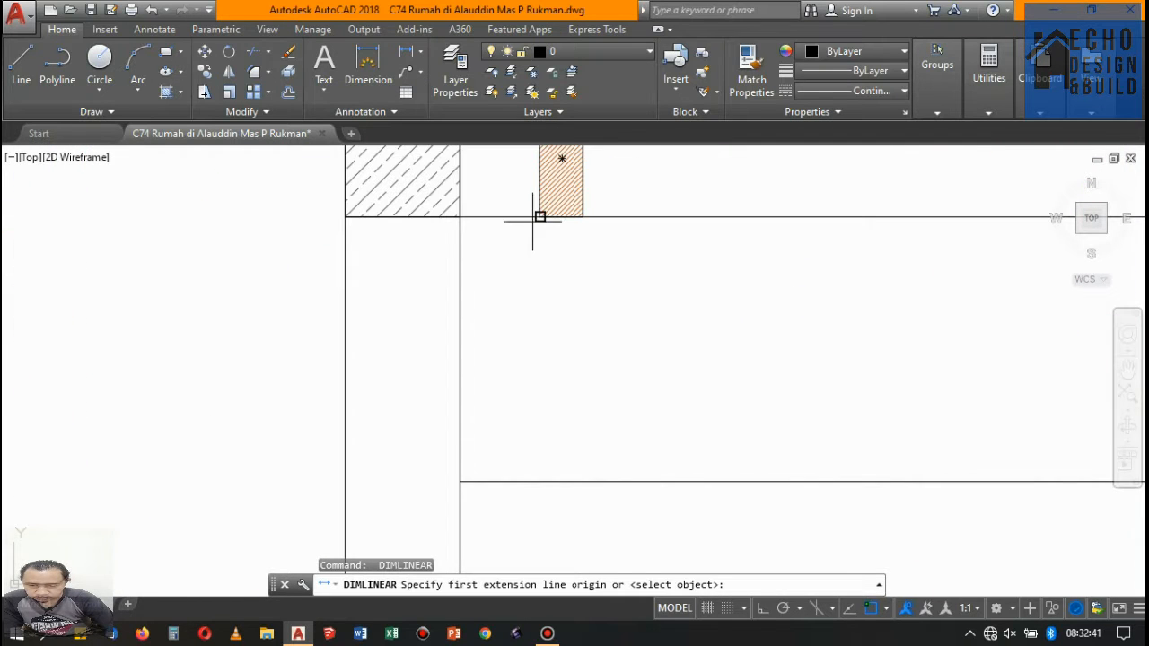
click(539, 216)
scroll(538, 224, down, 5)
scroll(672, 225, up, 3)
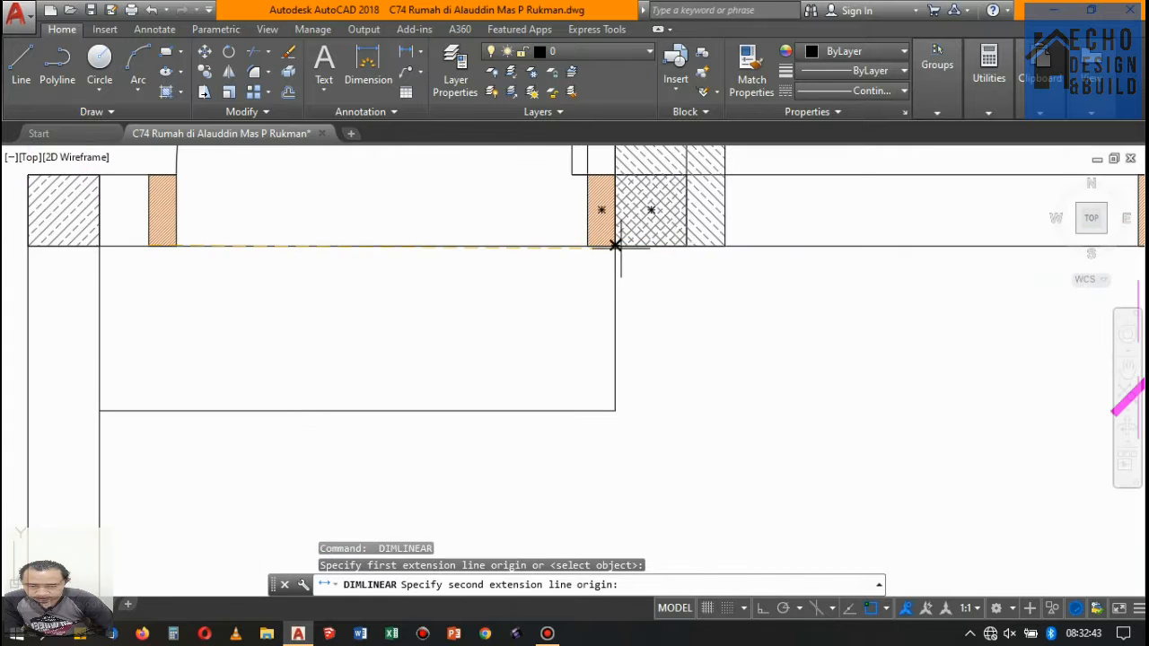
click(615, 245)
scroll(613, 324, down, 5)
scroll(628, 289, up, 3)
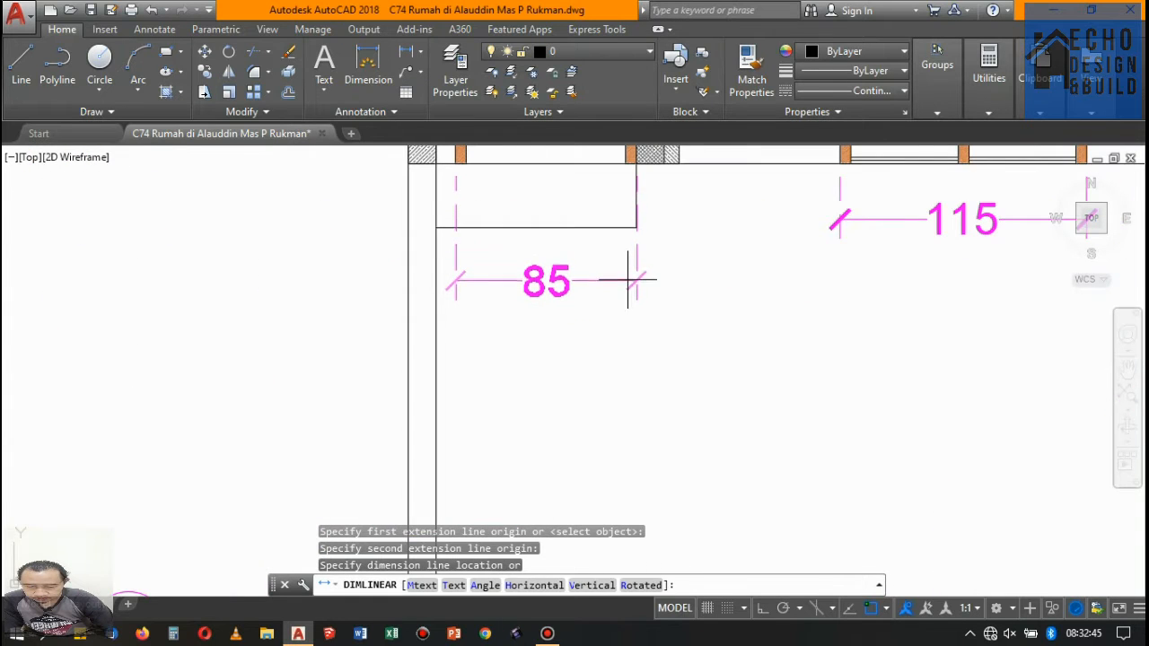
click(627, 279)
scroll(631, 280, down, 3)
- Erase the small square hatch and its outline overlapping the column beside the single door, keeping the door itself
scroll(635, 260, up, 3)
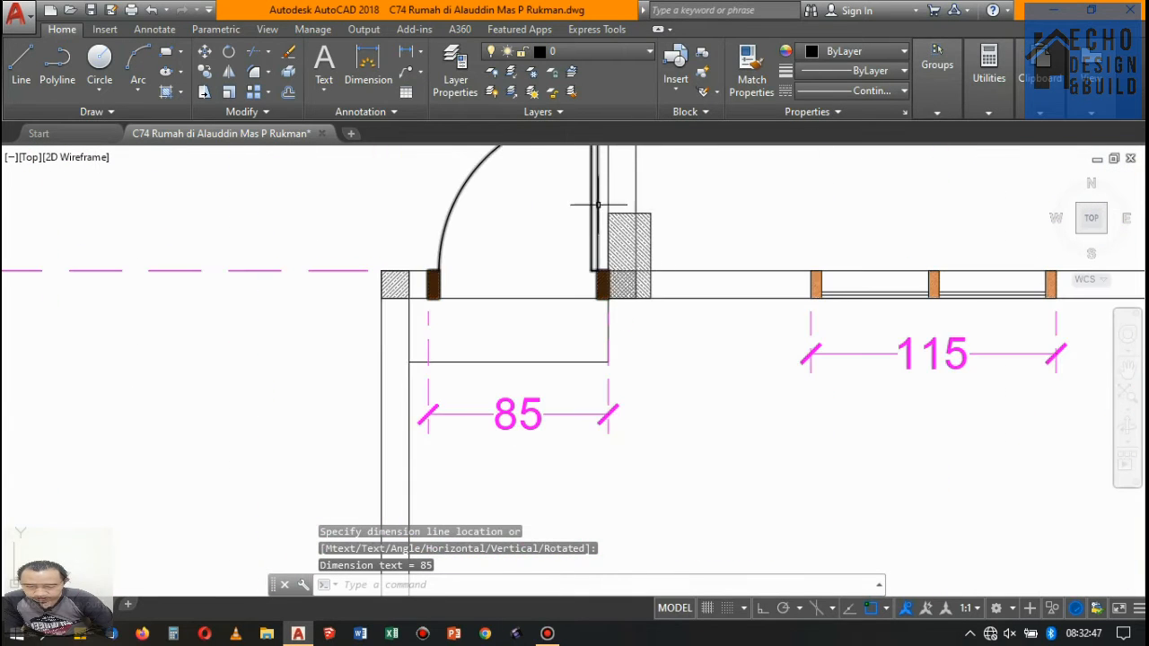
scroll(595, 218, up, 4)
scroll(714, 377, down, 5)
click(713, 381)
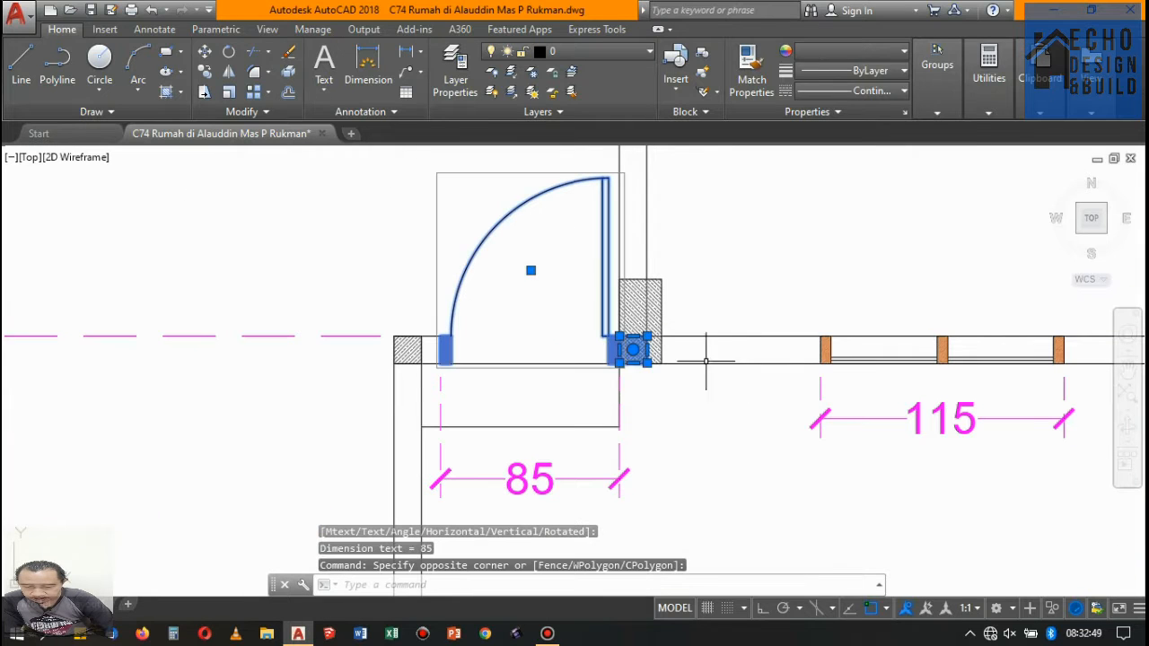
shift+click(551, 240)
shift+click(469, 195)
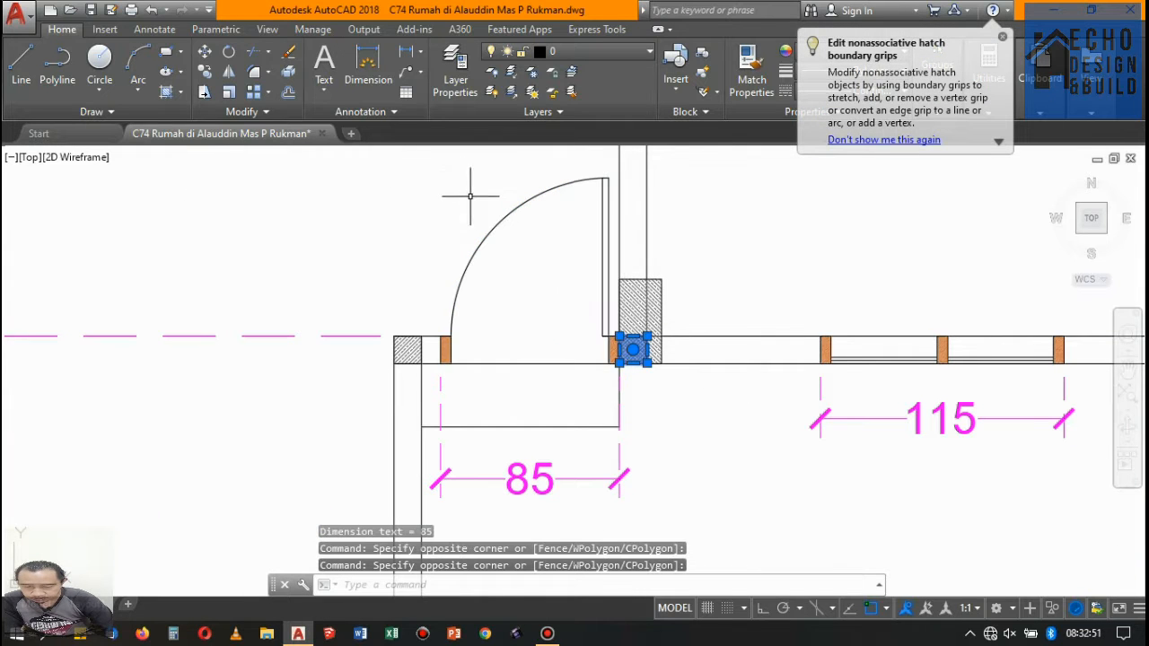
key(Delete)
- Add an aligned dimension across the angled door of the right-hand room on floor 1, between its outer frame corners
scroll(467, 195, down, 4)
scroll(618, 251, up, 6)
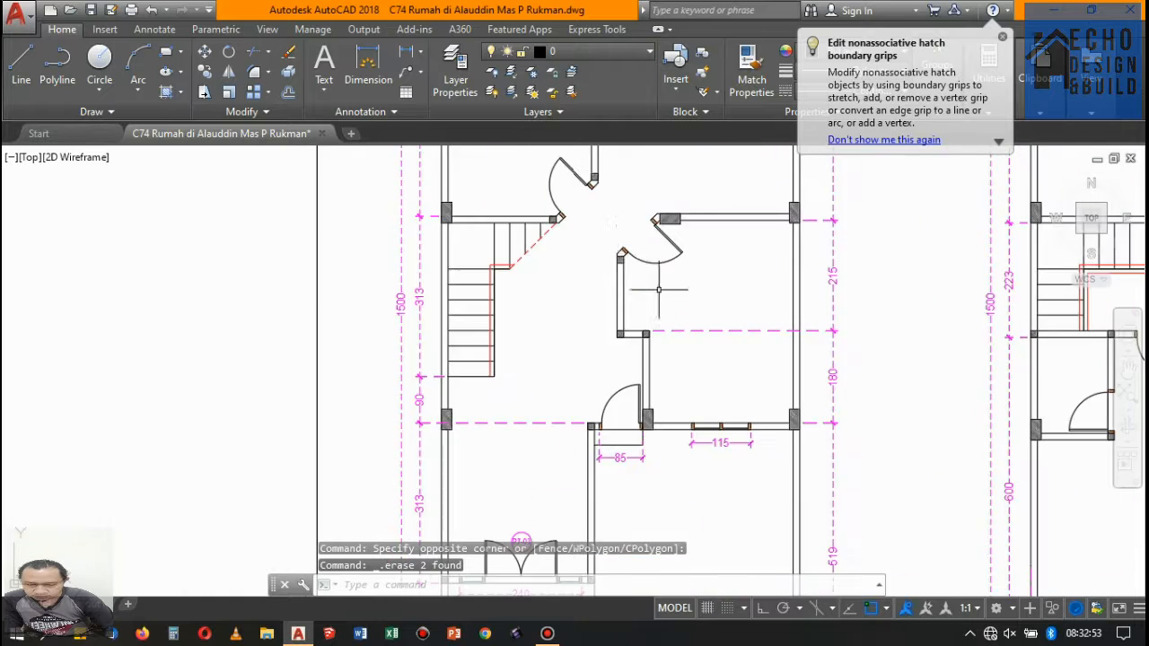
scroll(618, 250, down, 5)
scroll(615, 385, up, 5)
scroll(661, 278, down, 4)
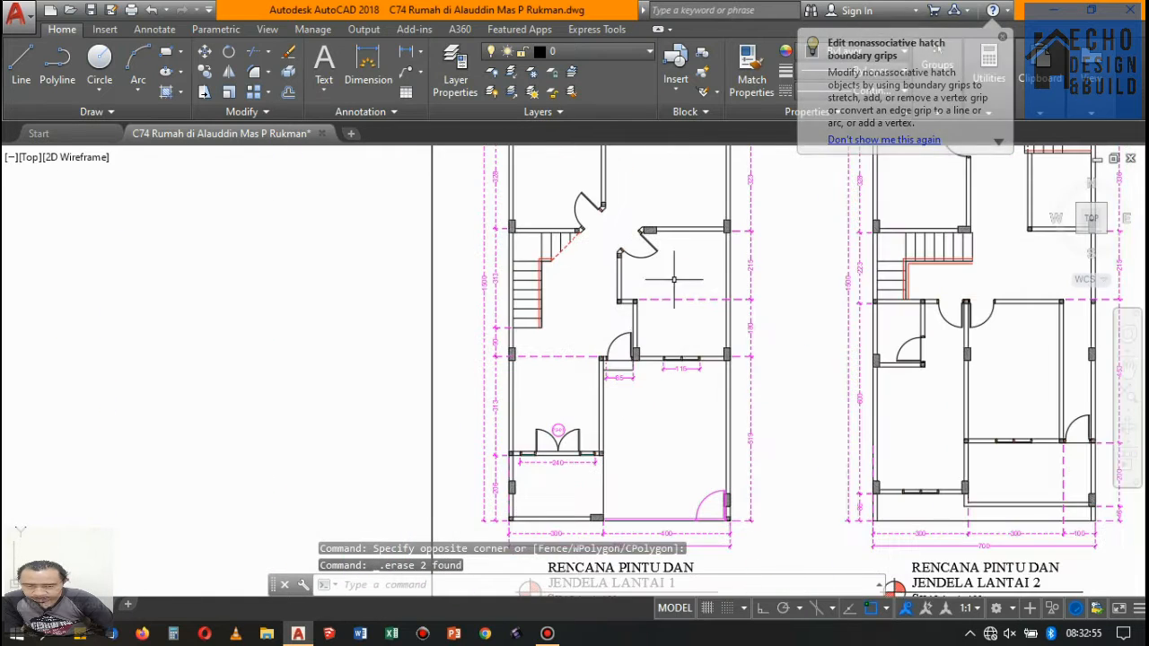
scroll(458, 162, up, 3)
click(420, 51)
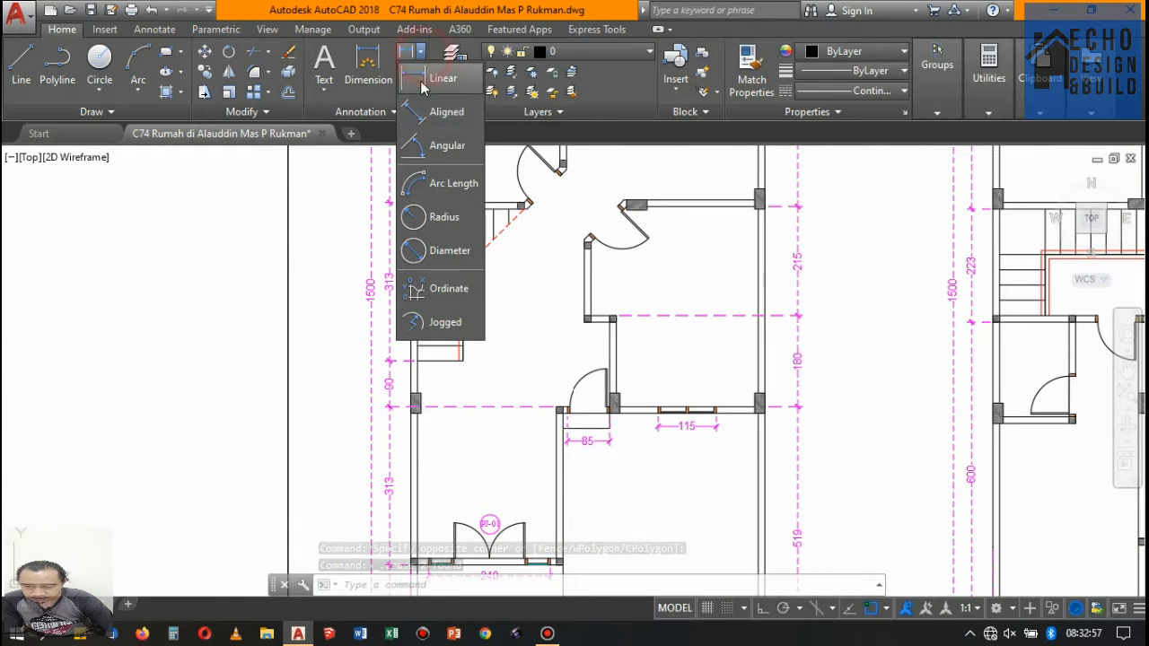
click(440, 116)
scroll(621, 210, up, 7)
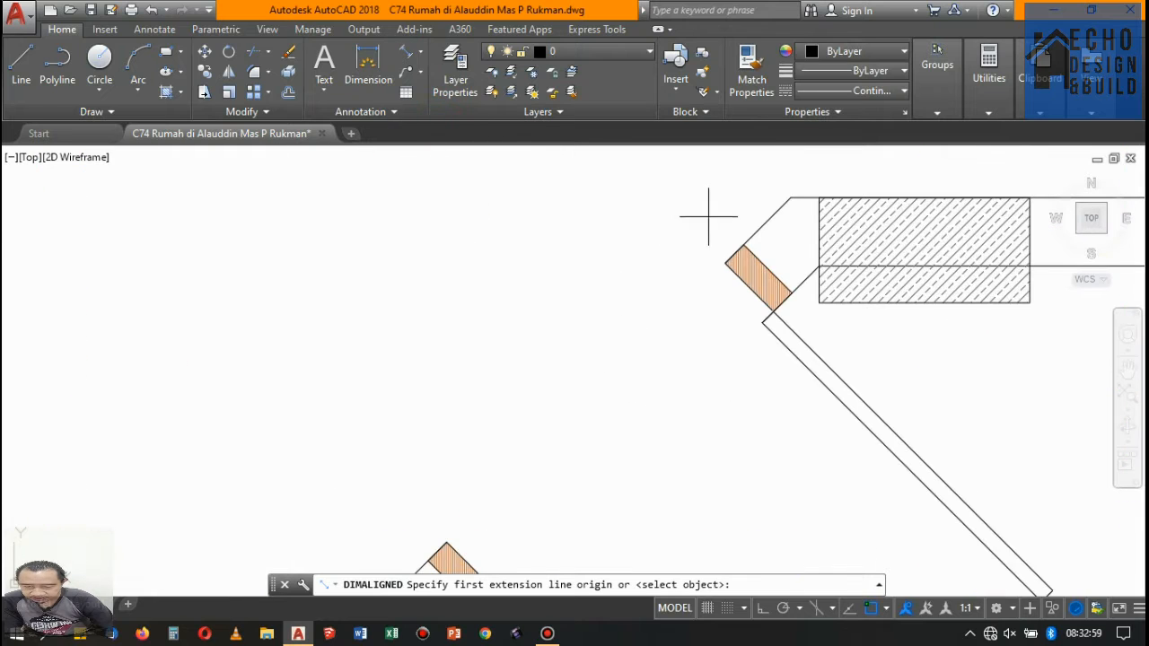
click(743, 243)
scroll(672, 264, down, 3)
scroll(655, 305, up, 3)
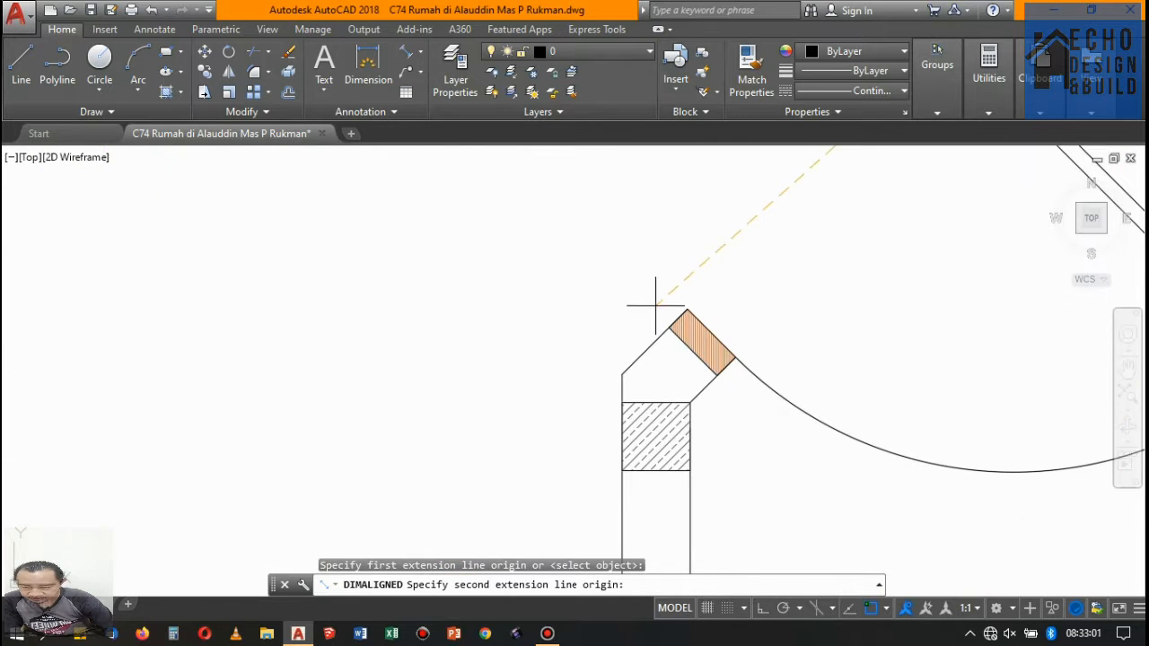
click(667, 327)
scroll(667, 328, down, 3)
click(668, 260)
- Add an aligned dimension across the angled door above the stairs on floor 1, between its outer frame corners
key(Return)
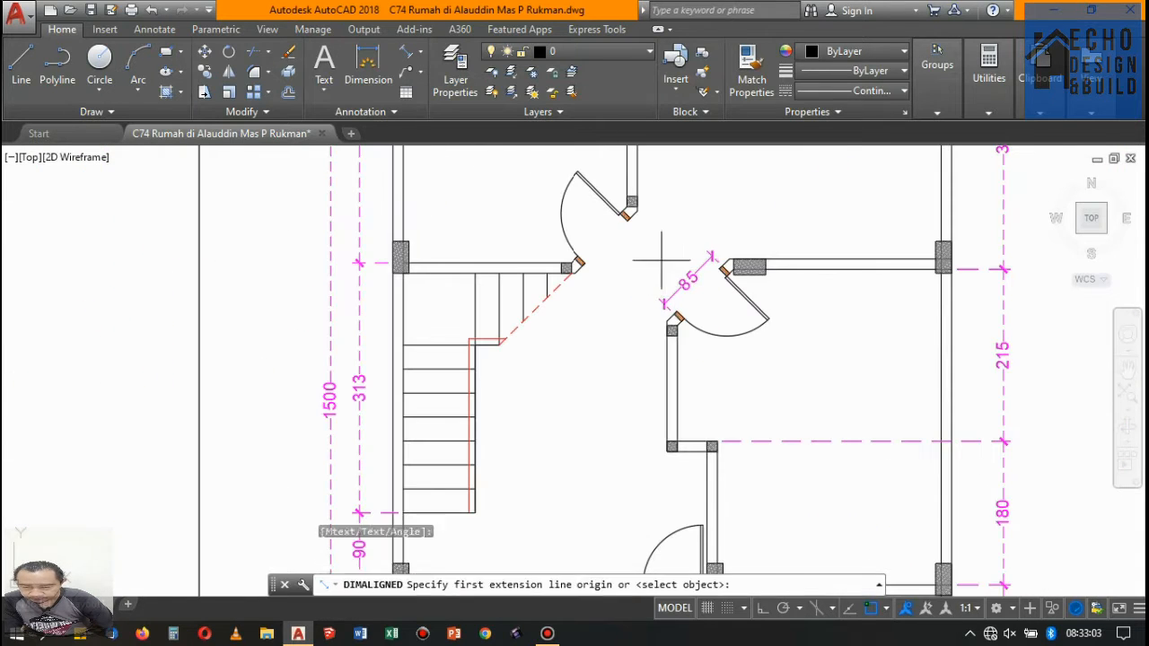
scroll(642, 229, up, 3)
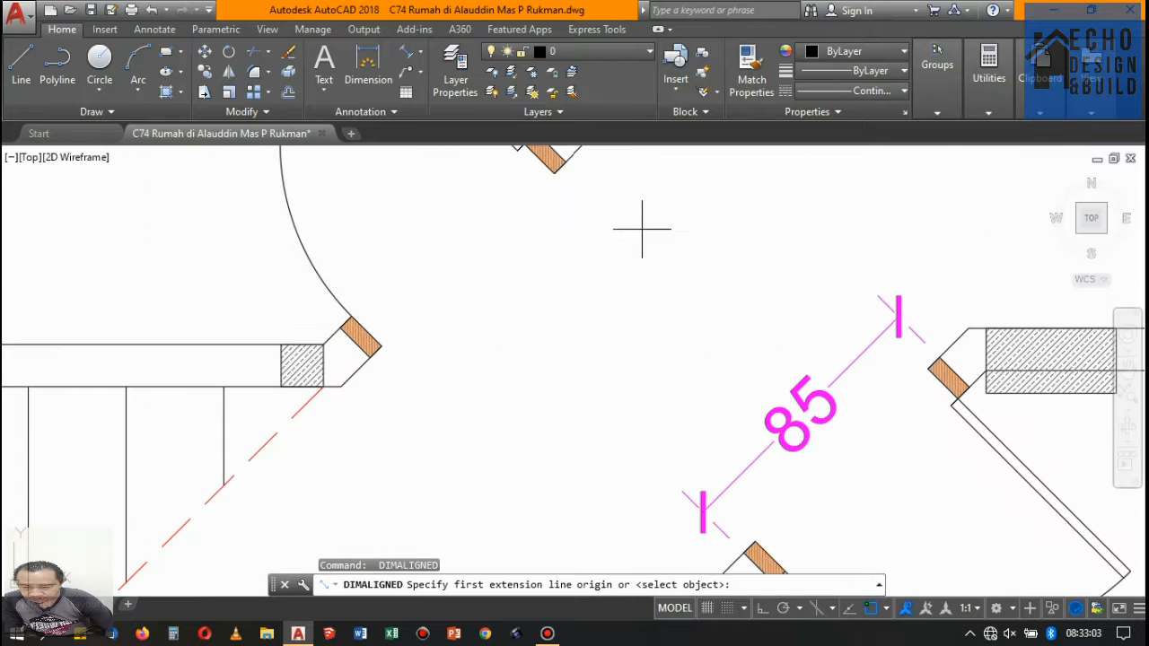
click(567, 160)
click(368, 358)
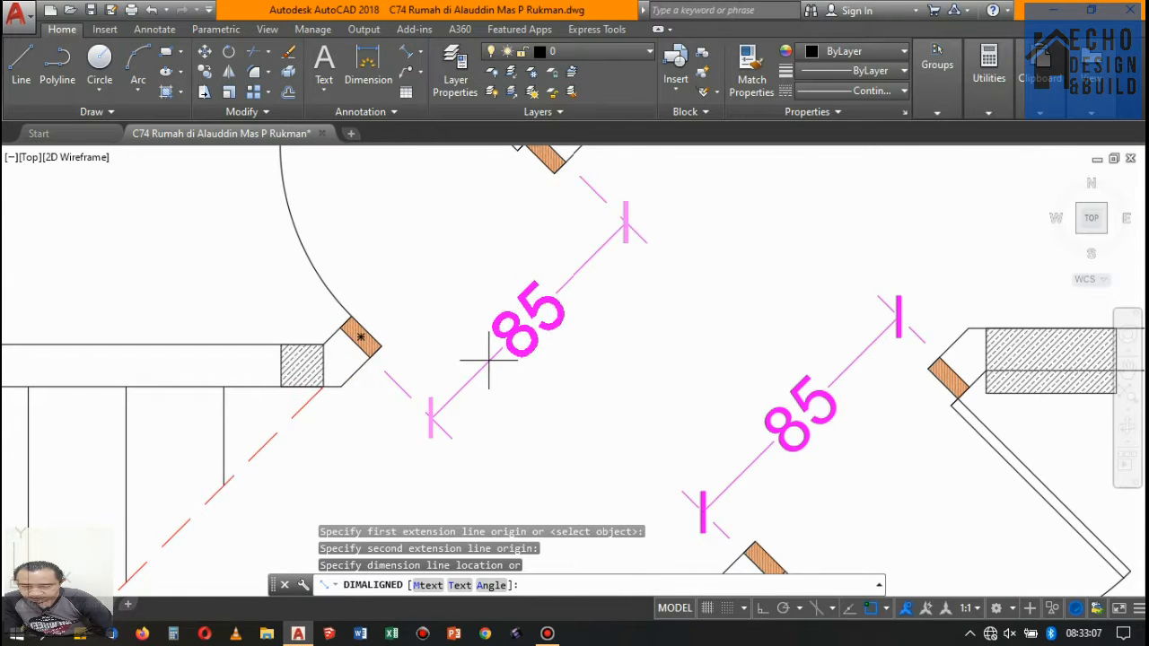
click(449, 338)
scroll(466, 337, down, 5)
- Add a horizontal linear dimension below the door of the upper-left room on floor 1, spanning its outer frame edges
scroll(418, 256, up, 6)
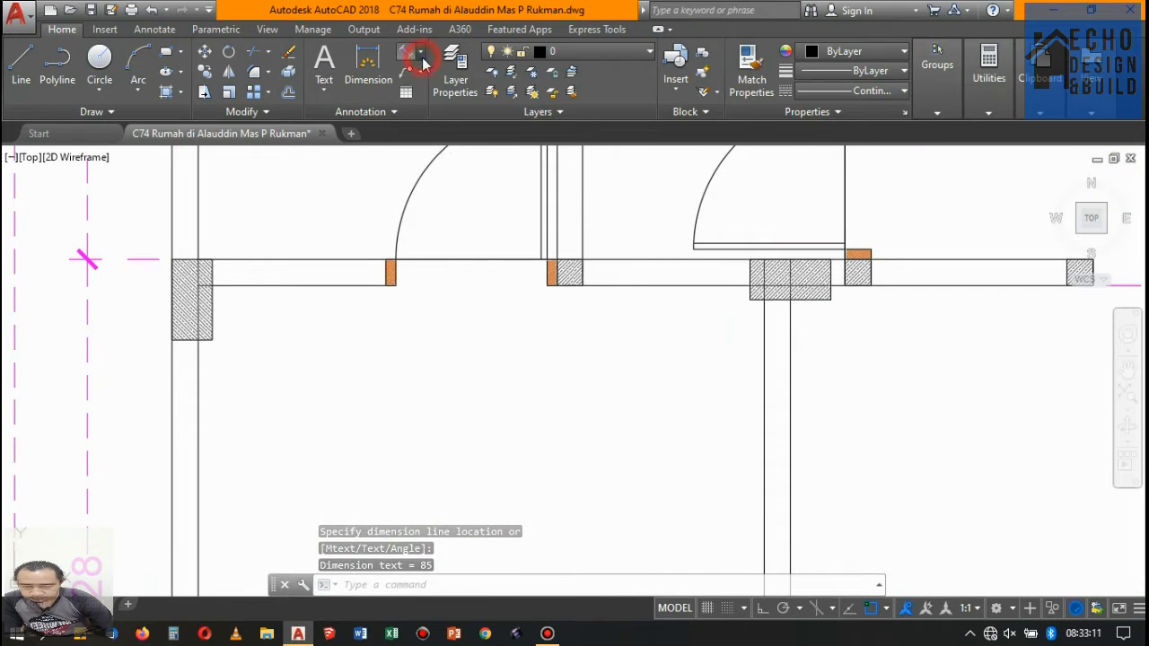
click(418, 54)
click(432, 81)
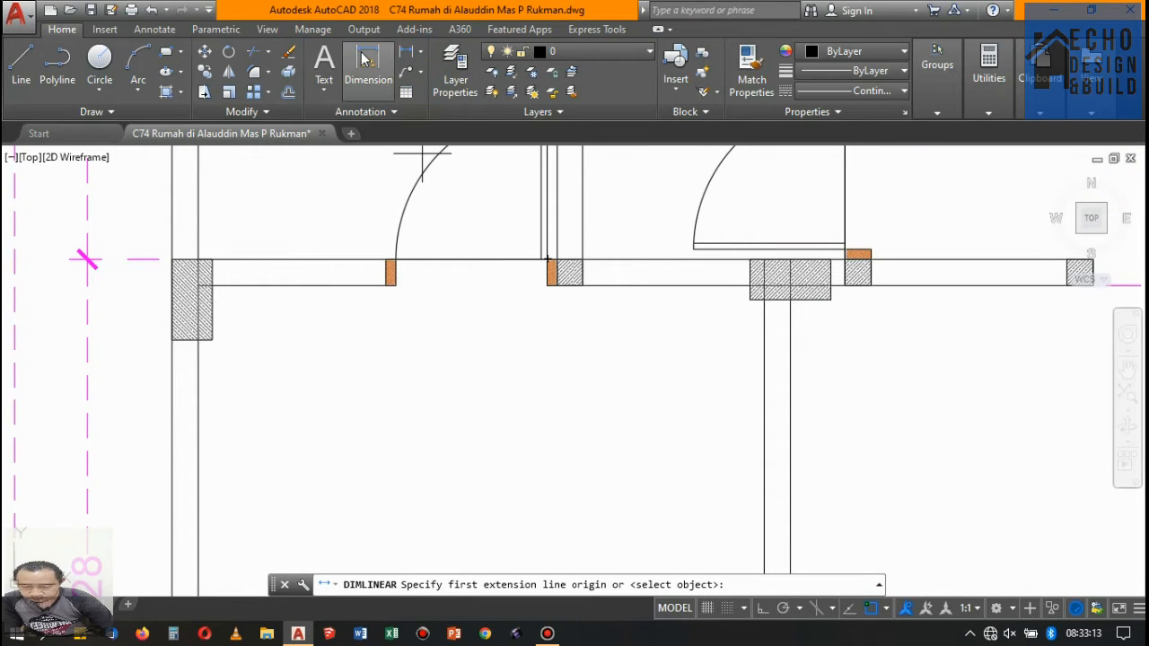
click(404, 56)
scroll(388, 285, up, 4)
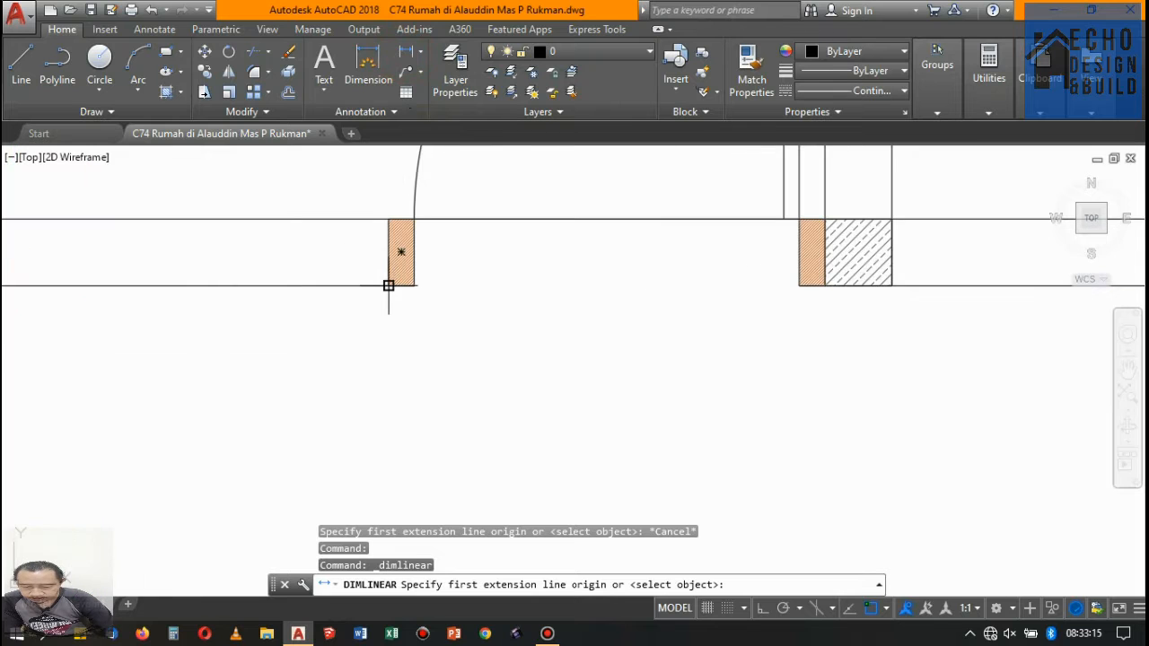
click(388, 285)
scroll(395, 286, down, 3)
scroll(515, 289, up, 2)
click(482, 305)
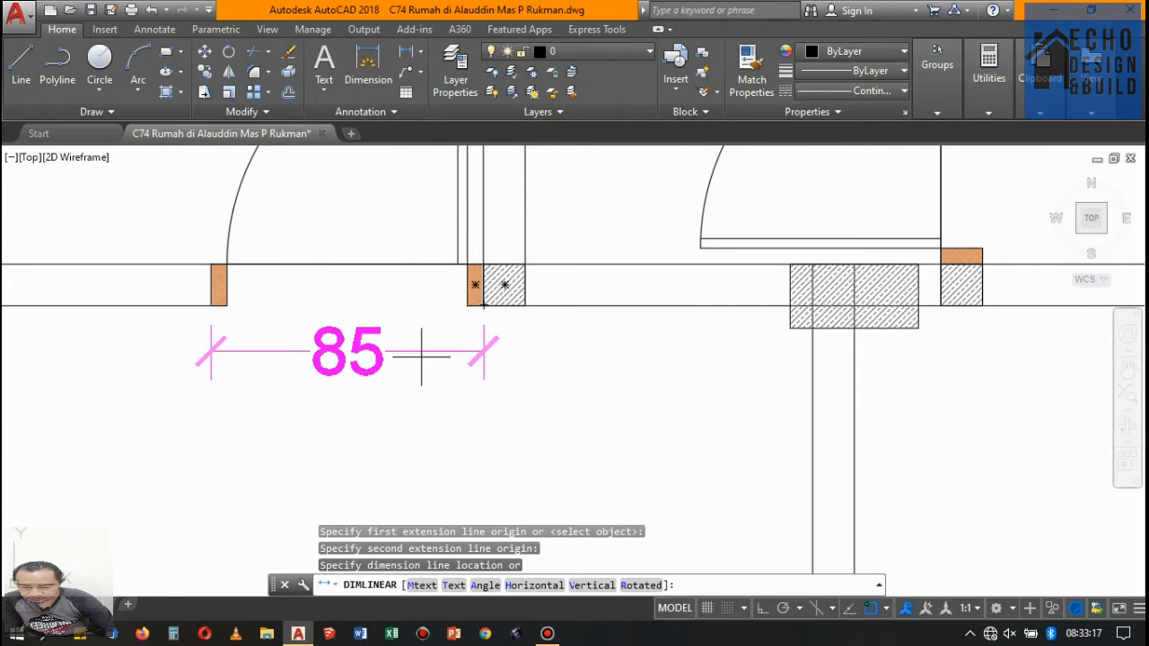
click(395, 385)
scroll(425, 314, down, 6)
- Add a vertical linear dimension beside the door of the 143-wide room near the upper stairs, spanning its outer frame edges
key(Return)
scroll(521, 266, up, 6)
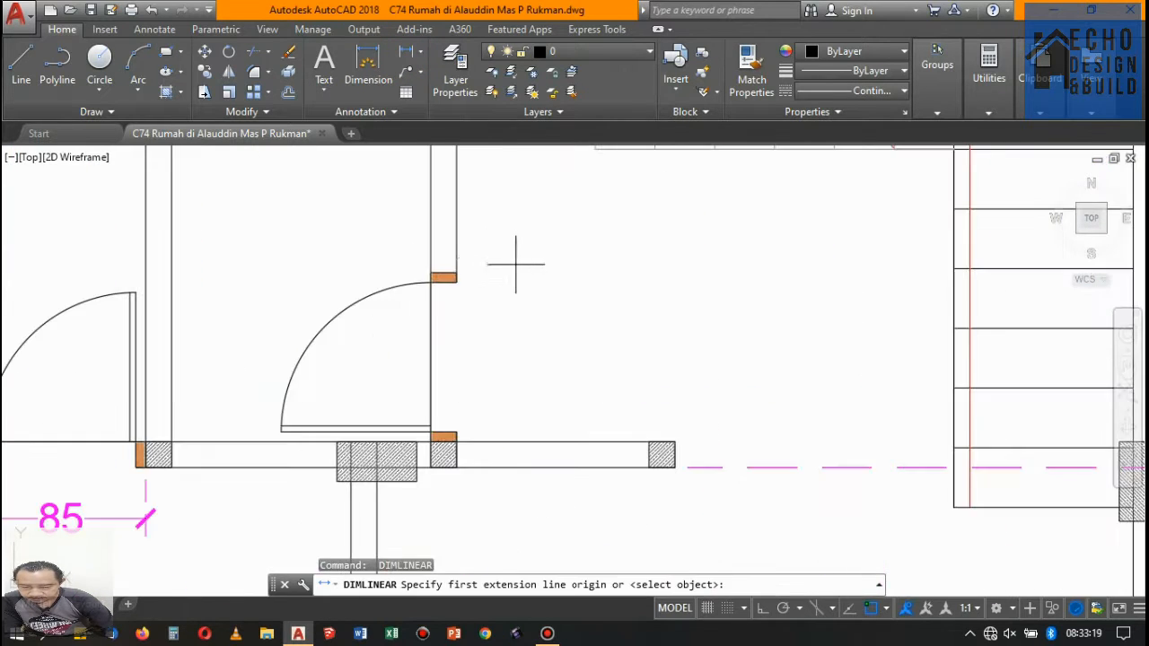
click(456, 271)
scroll(456, 422, up, 4)
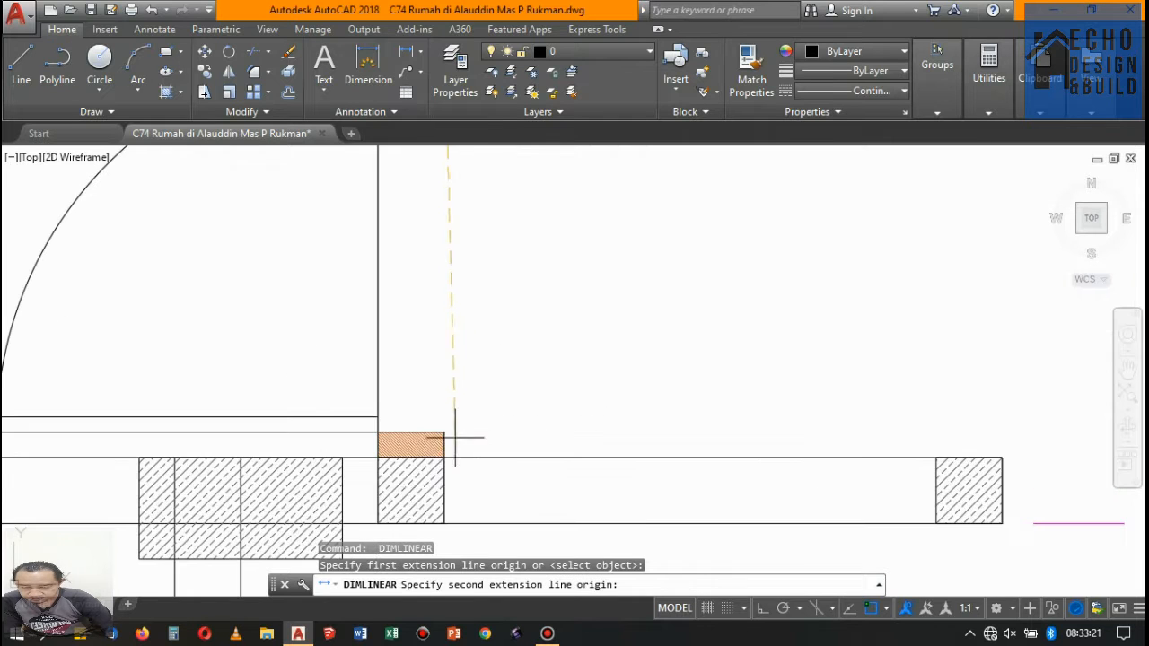
click(443, 457)
scroll(495, 398, down, 6)
click(515, 364)
scroll(503, 359, down, 8)
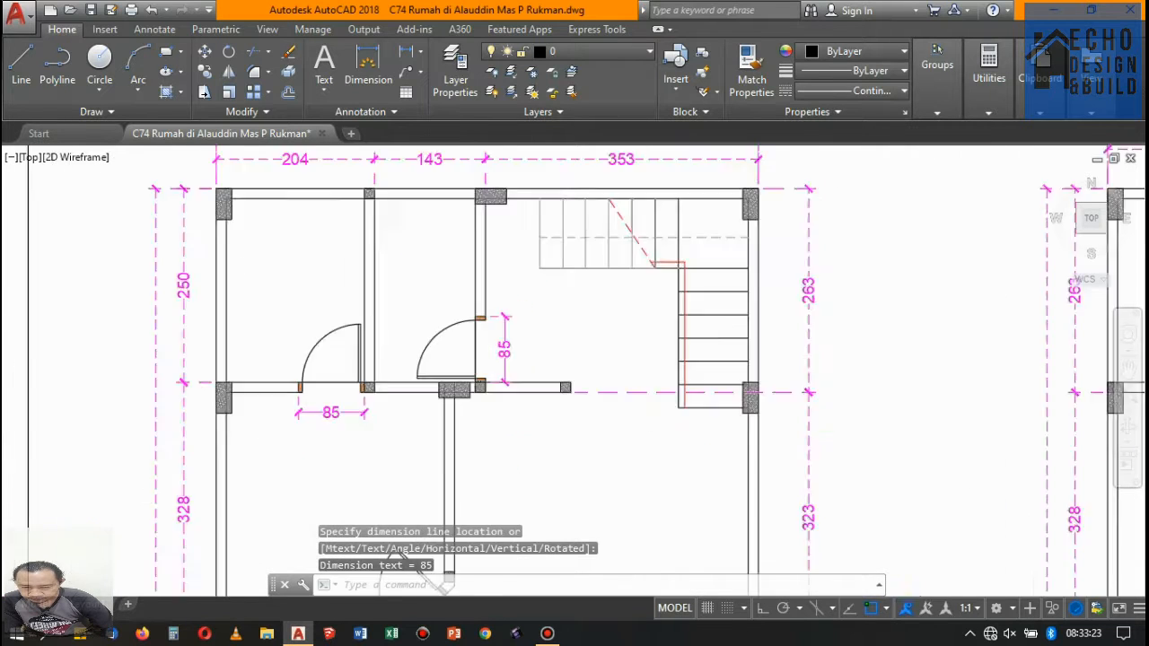
scroll(480, 343, up, 4)
scroll(480, 344, down, 4)
scroll(619, 269, up, 8)
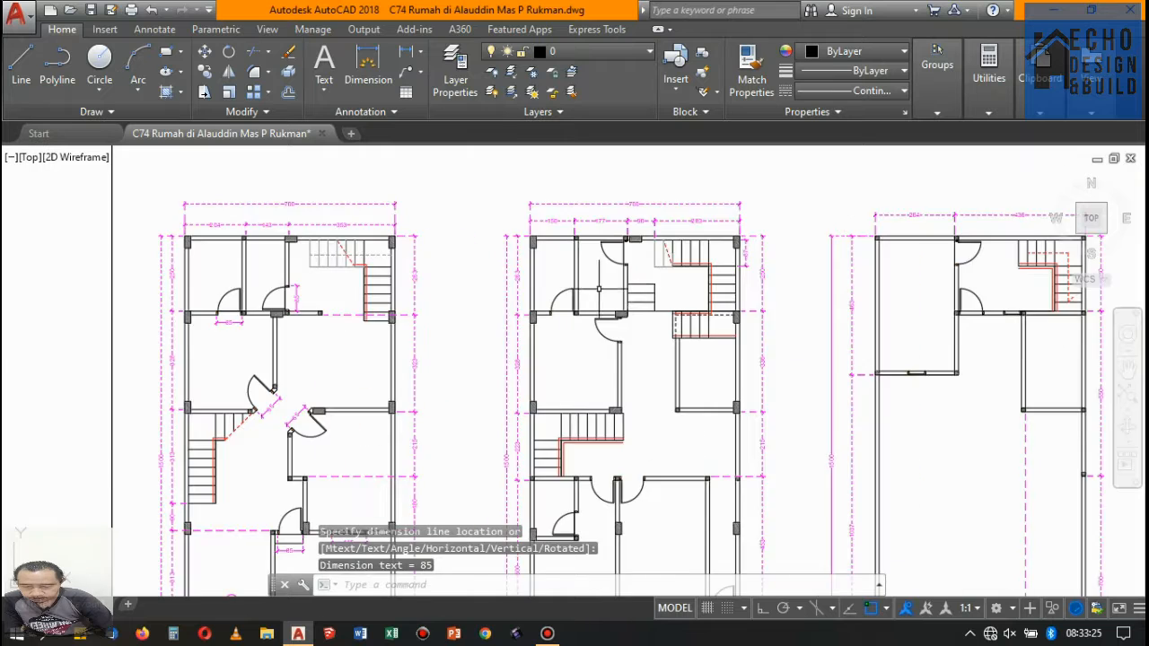
- Add a vertical linear dimension beside the topmost door on floor 2, near the upper stairs, spanning its outer frame edges
key(Return)
scroll(623, 184, up, 3)
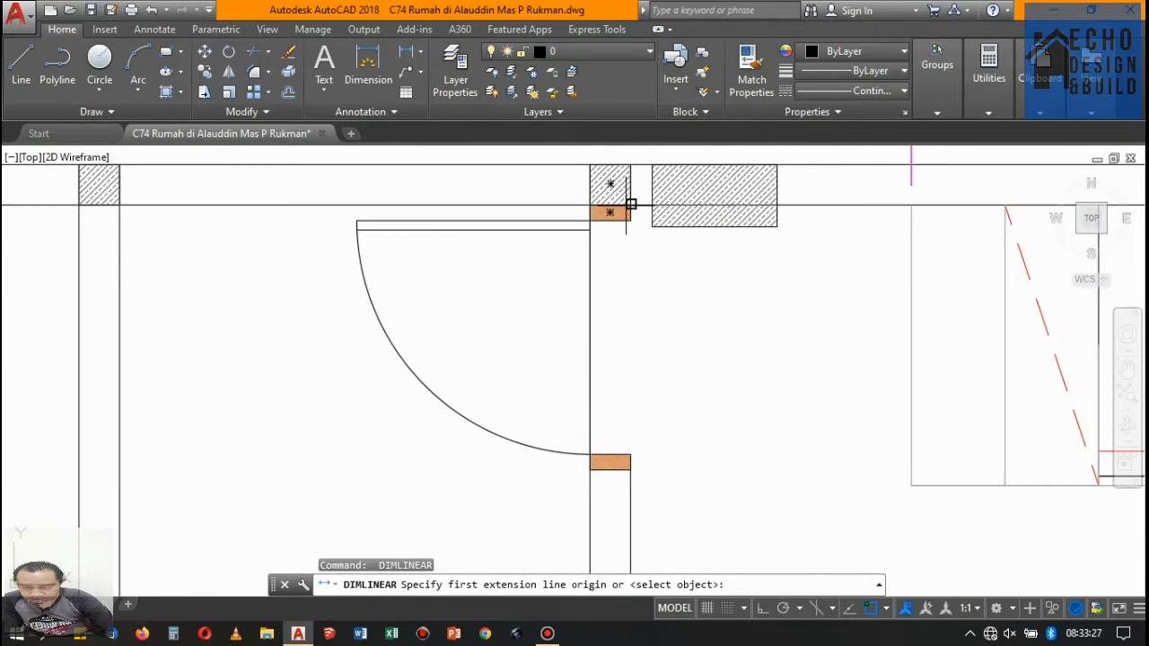
click(631, 204)
click(631, 469)
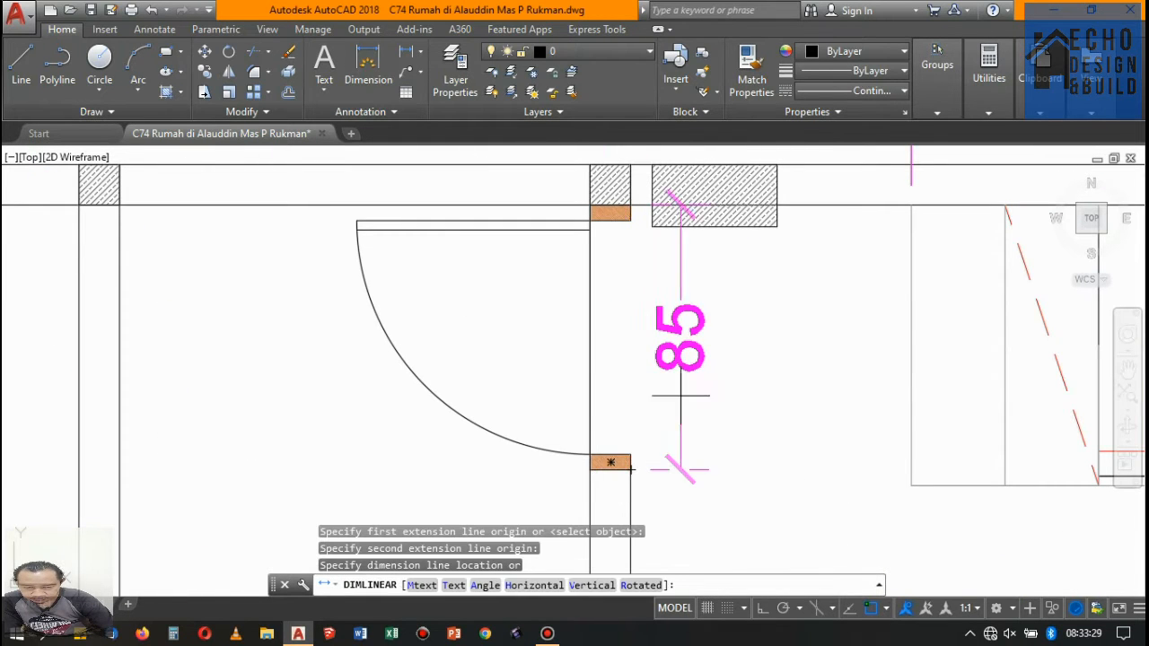
click(692, 461)
scroll(572, 408, down, 6)
- Add a horizontal linear dimension below the door of the upper-left room on floor 2, spanning its outer frame edges
key(Return)
scroll(583, 395, up, 10)
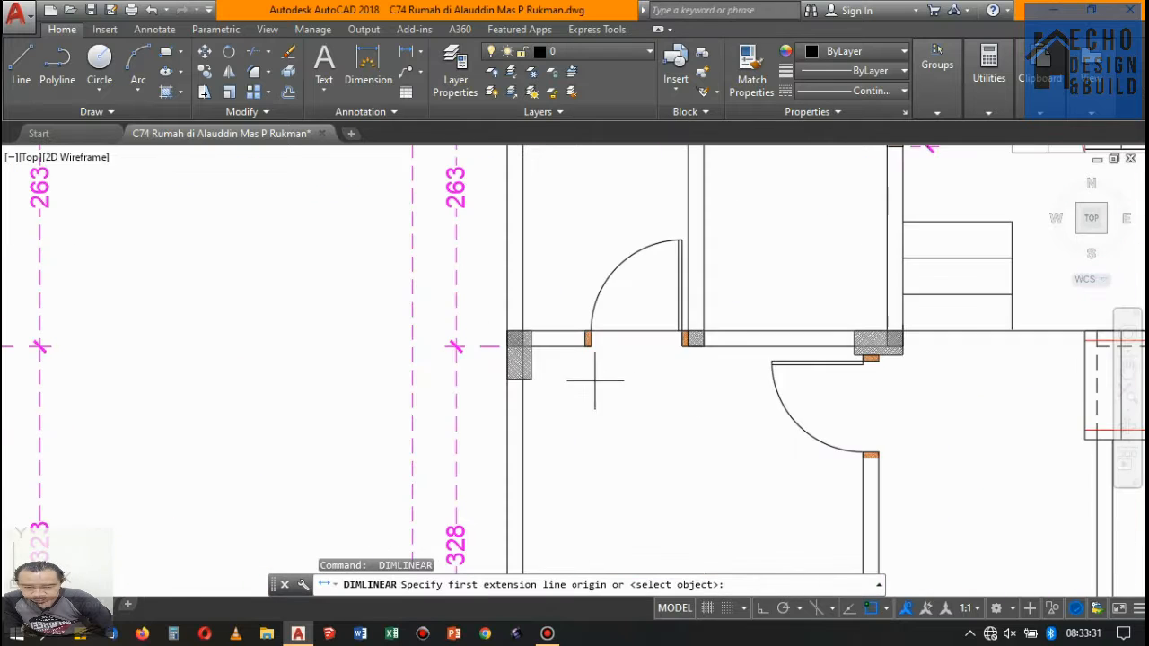
click(615, 318)
scroll(553, 317, down, 4)
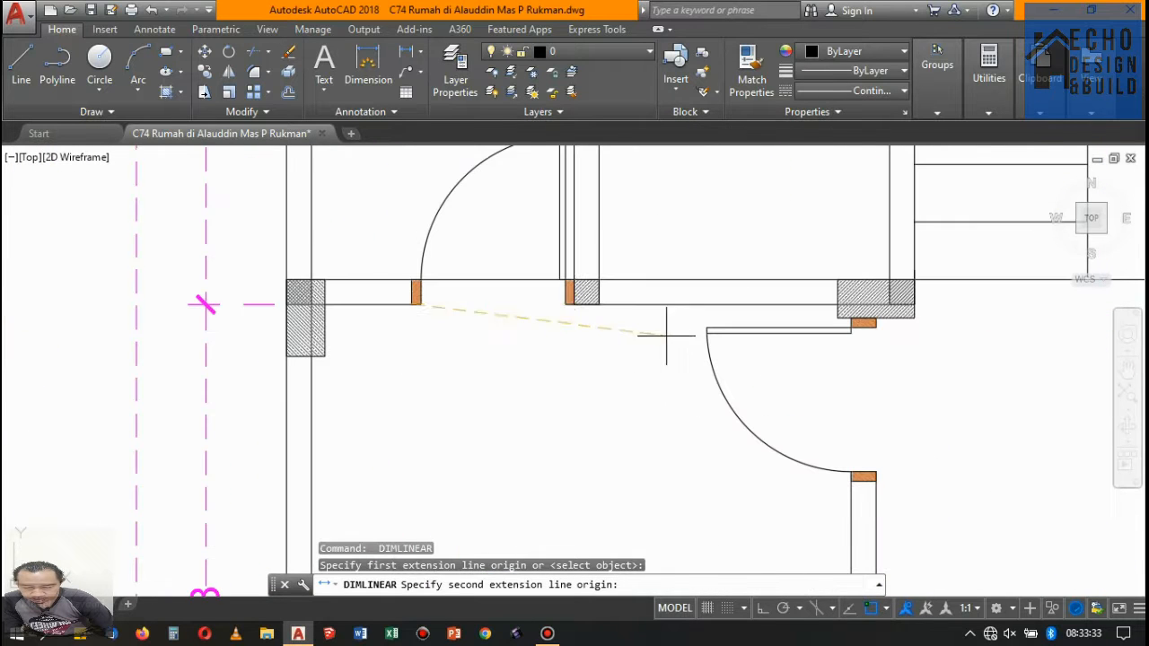
click(574, 303)
click(555, 360)
scroll(556, 359, down, 5)
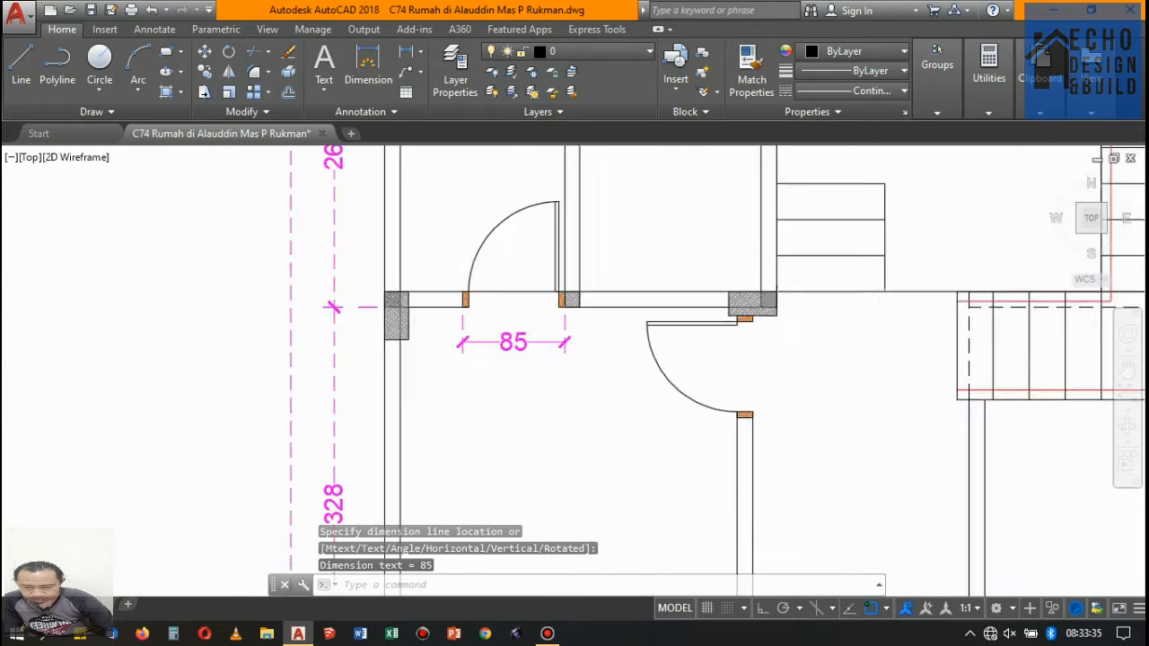
- Add a vertical linear dimension beside the door of the left room above the lower stairs on floor 2, spanning its outer frame edges
key(Return)
scroll(619, 287, up, 8)
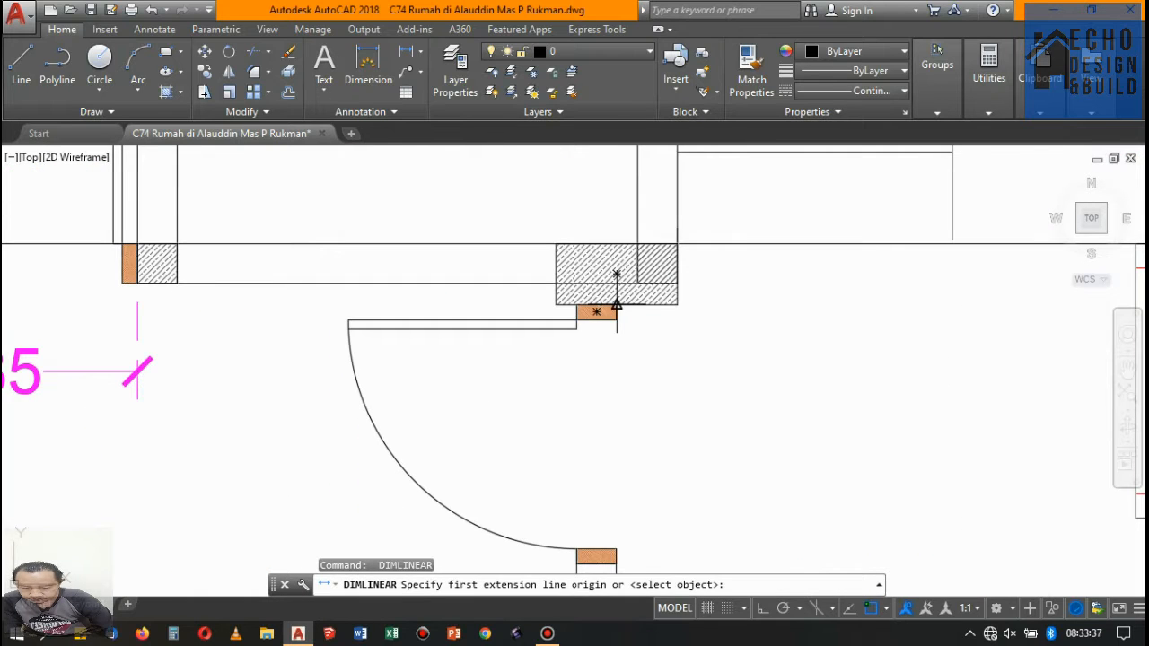
click(617, 306)
scroll(617, 305, down, 4)
scroll(632, 378, up, 2)
click(594, 372)
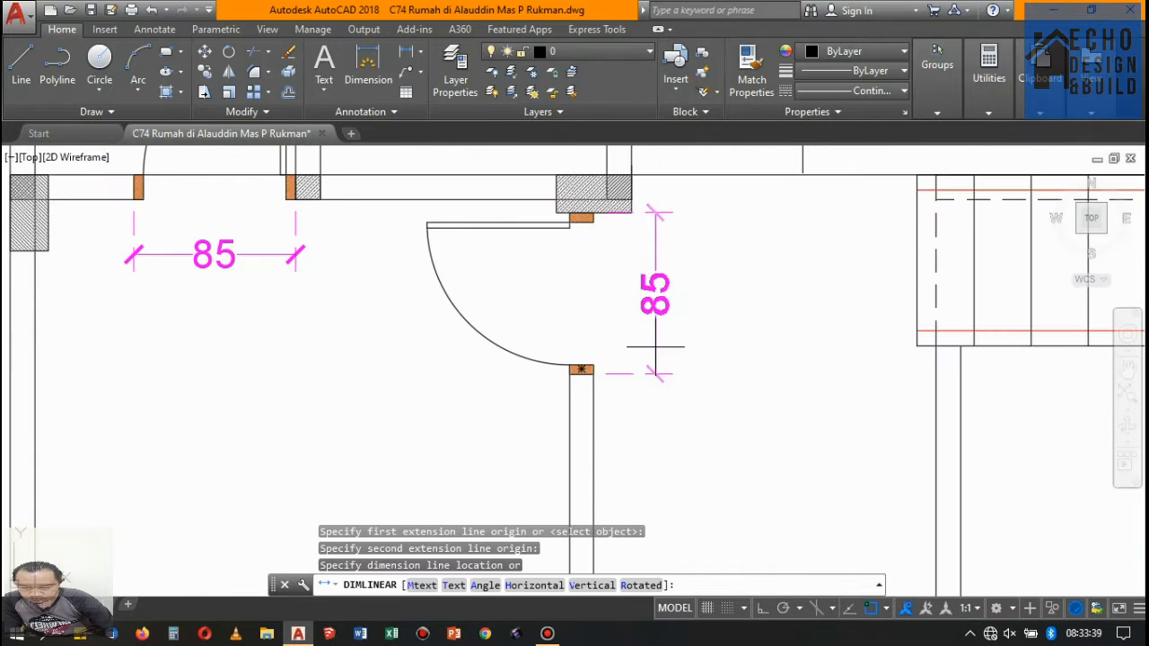
click(631, 323)
scroll(526, 318, down, 8)
scroll(642, 265, down, 2)
- Add a horizontal linear dimension above the left of the two adjacent doors in the middle of floor 2, spanning its outer frame edges
key(Return)
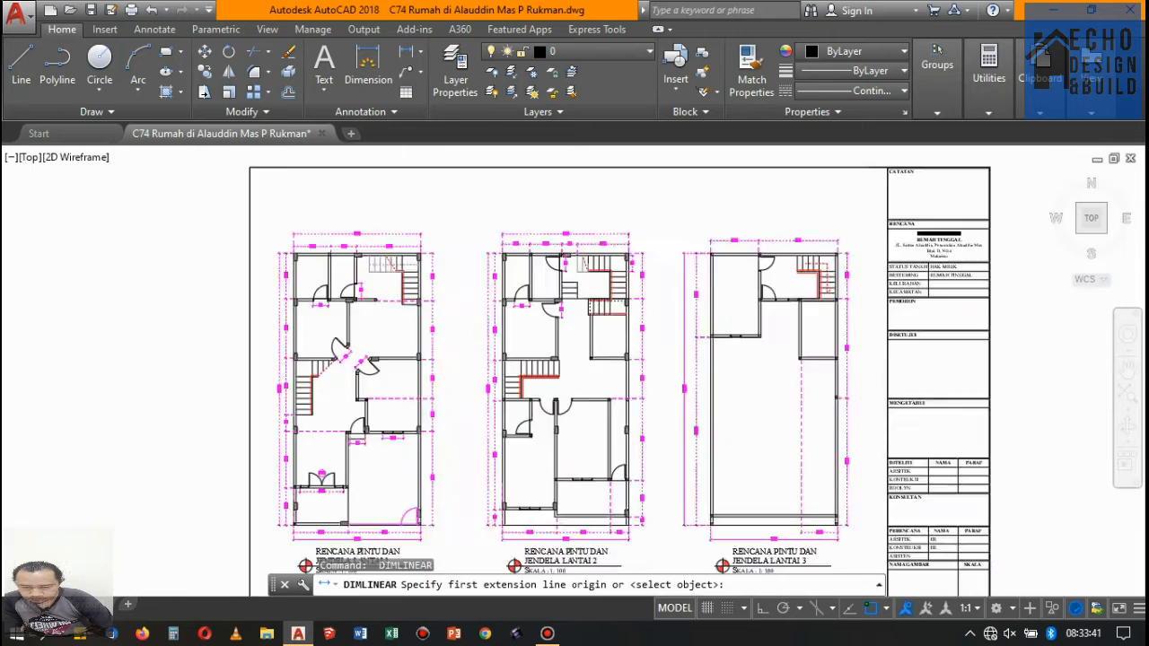
scroll(538, 305, up, 10)
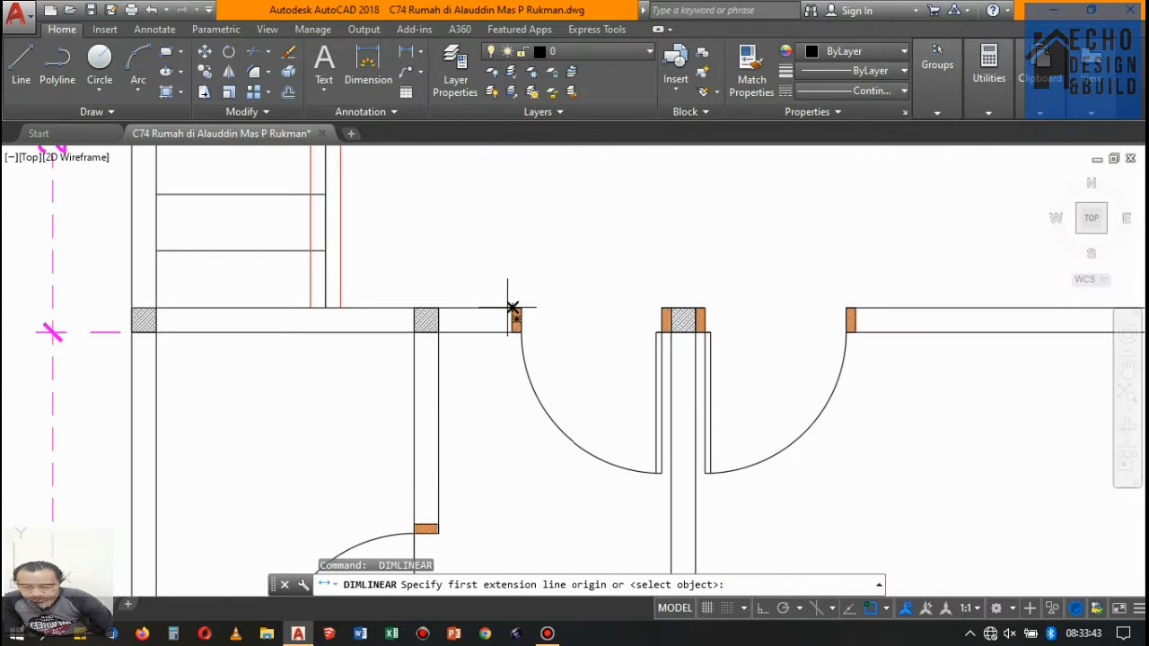
scroll(512, 307, up, 4)
click(517, 307)
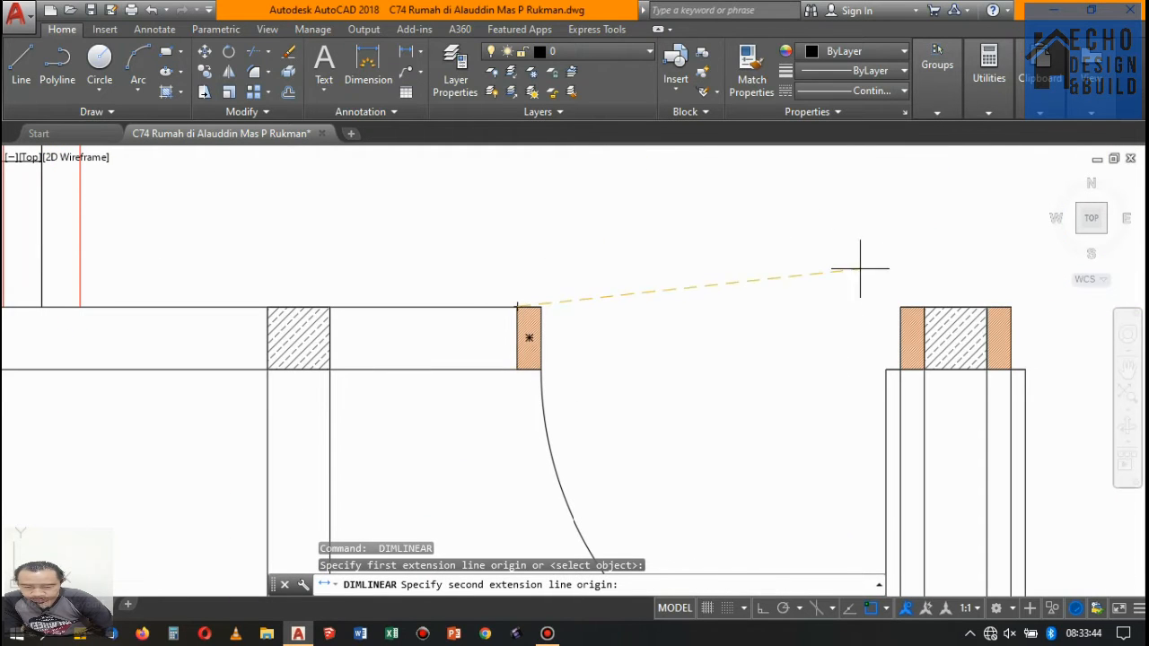
click(925, 307)
click(897, 223)
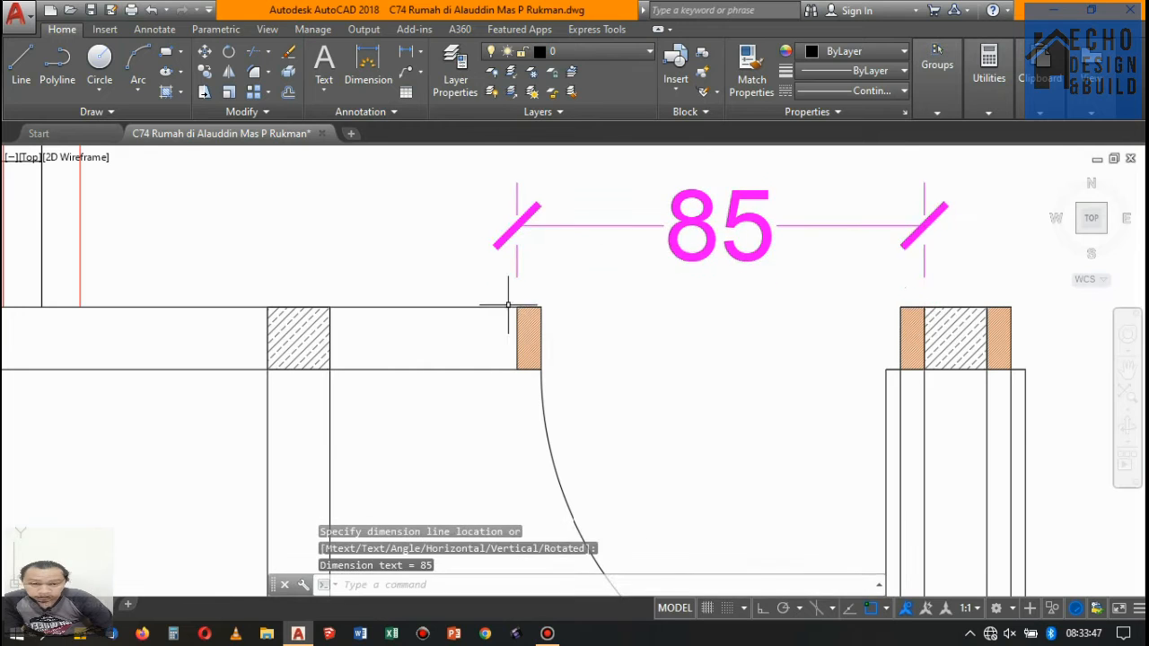
scroll(490, 310, down, 6)
- Dimension the right of the two adjacent floor 2 doors across its outer frame edges, in line with the left door's dimension
key(Return)
scroll(643, 285, up, 6)
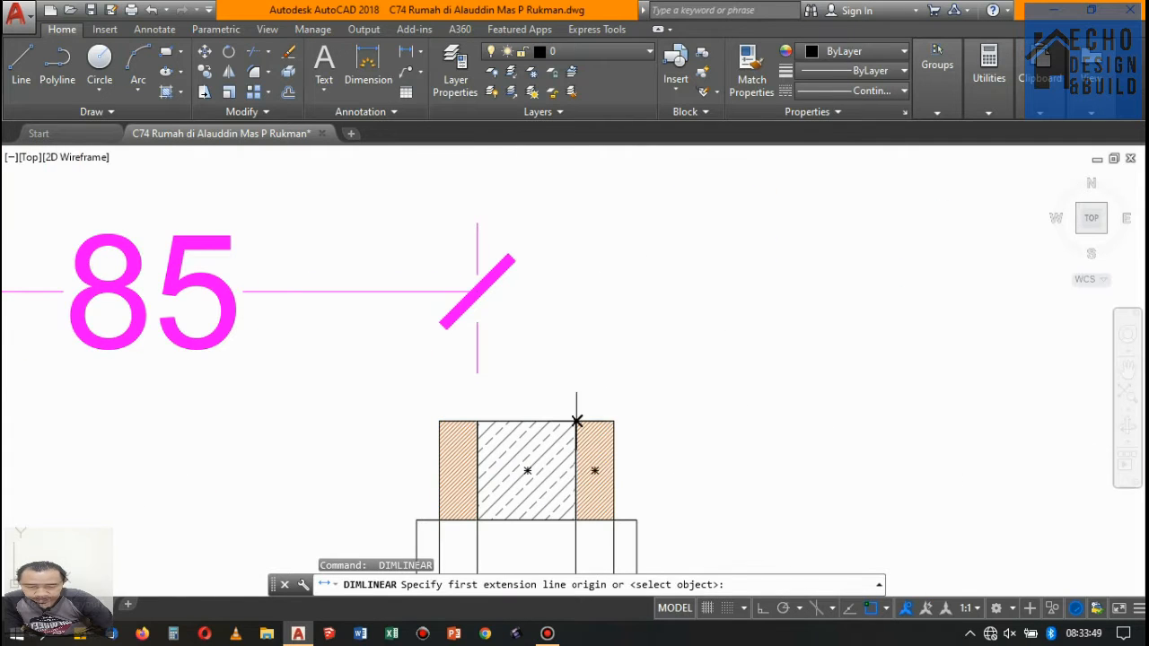
click(576, 421)
scroll(592, 413, down, 6)
scroll(751, 384, up, 3)
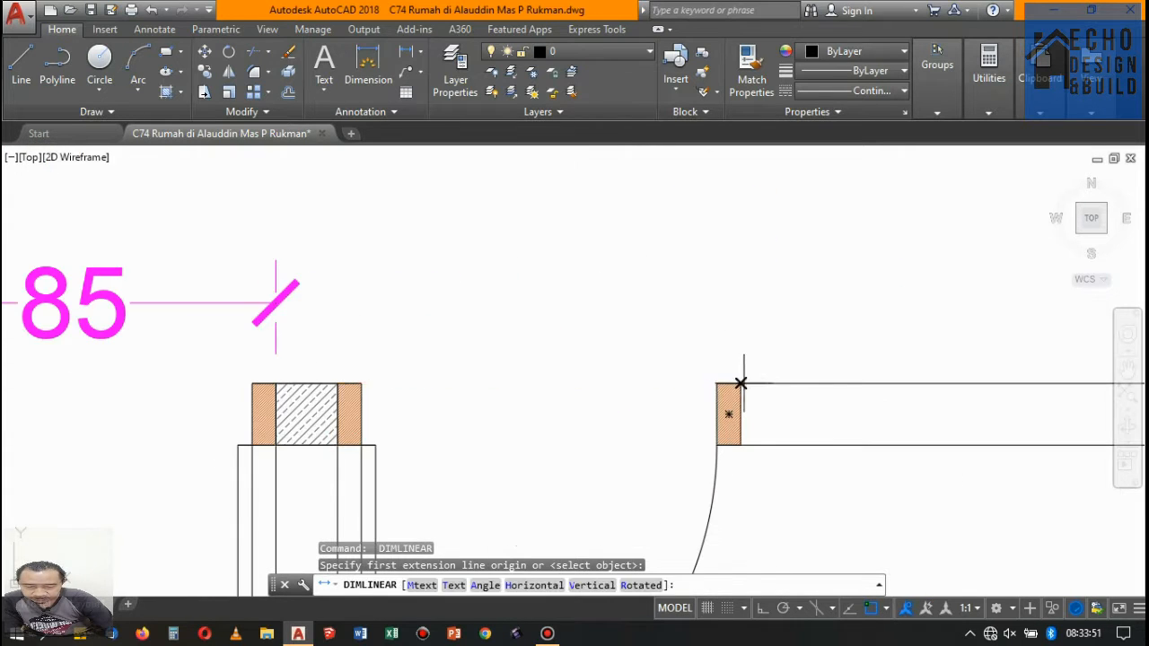
click(740, 383)
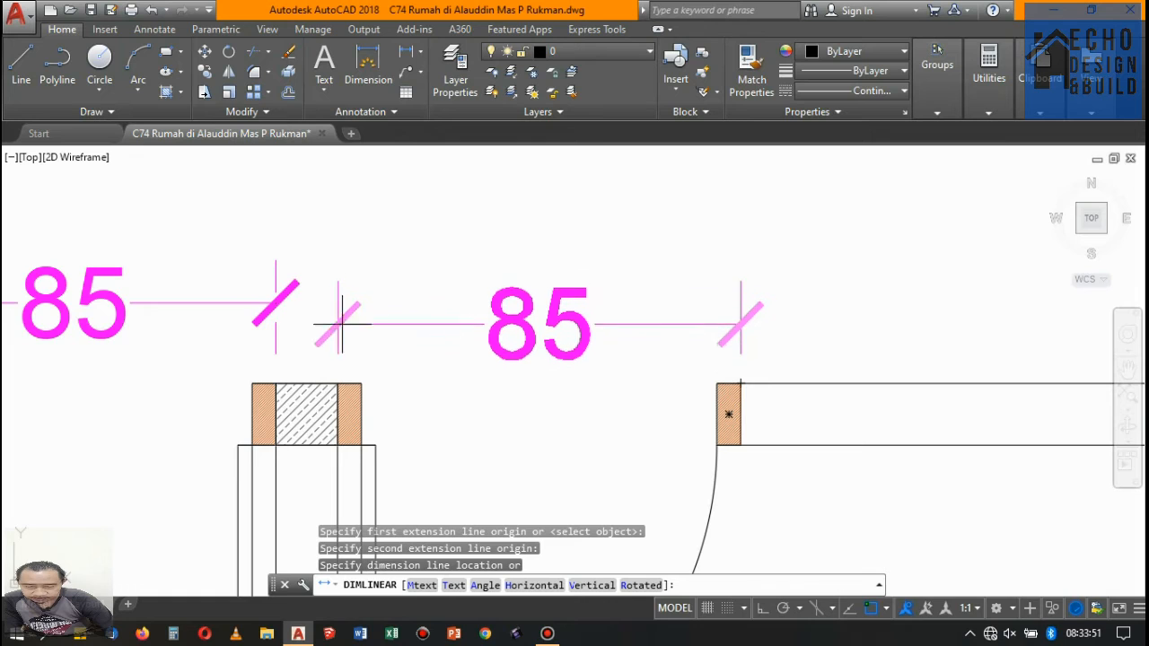
click(275, 303)
scroll(275, 302, down, 6)
- Add a vertical linear dimension beside the door of the small left room below the stairs on floor 2, spanning its outer frame edges
scroll(503, 306, up, 6)
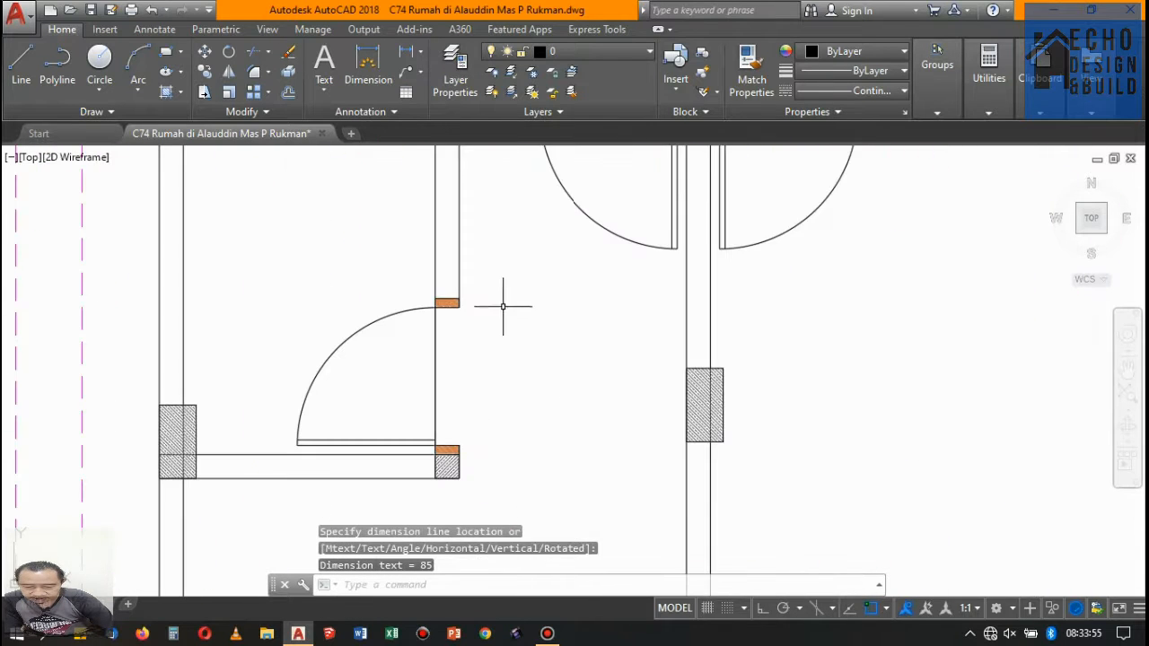
key(Return)
scroll(459, 293, up, 4)
click(459, 307)
scroll(508, 309, down, 7)
scroll(505, 381, up, 7)
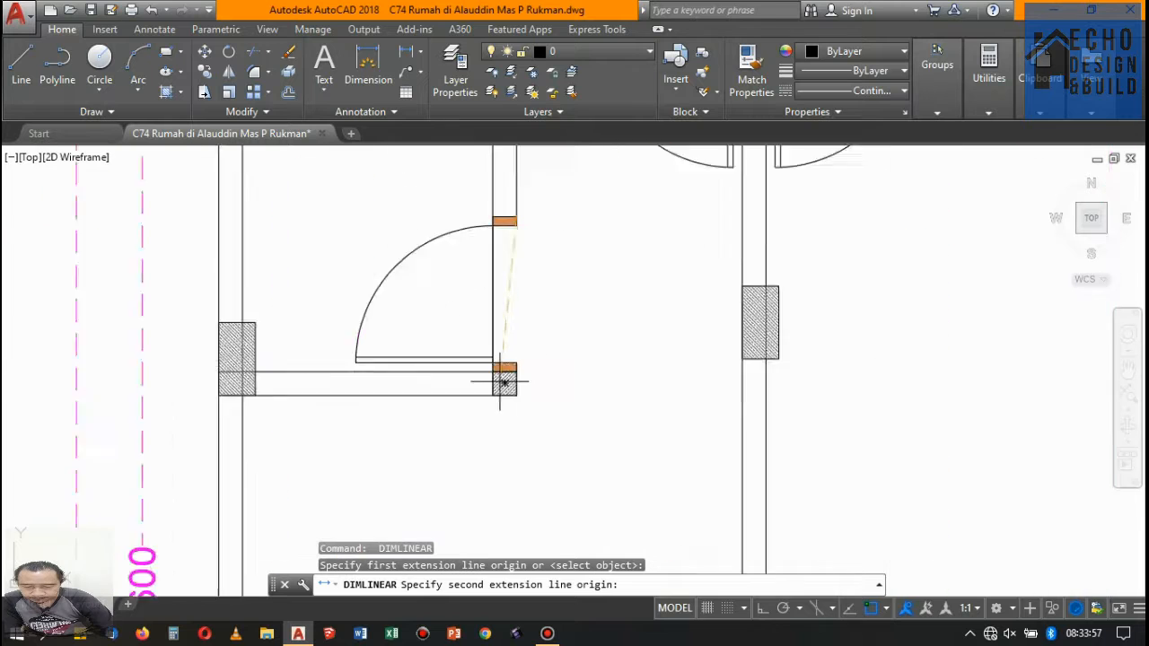
click(539, 359)
scroll(526, 357, down, 6)
scroll(500, 324, up, 6)
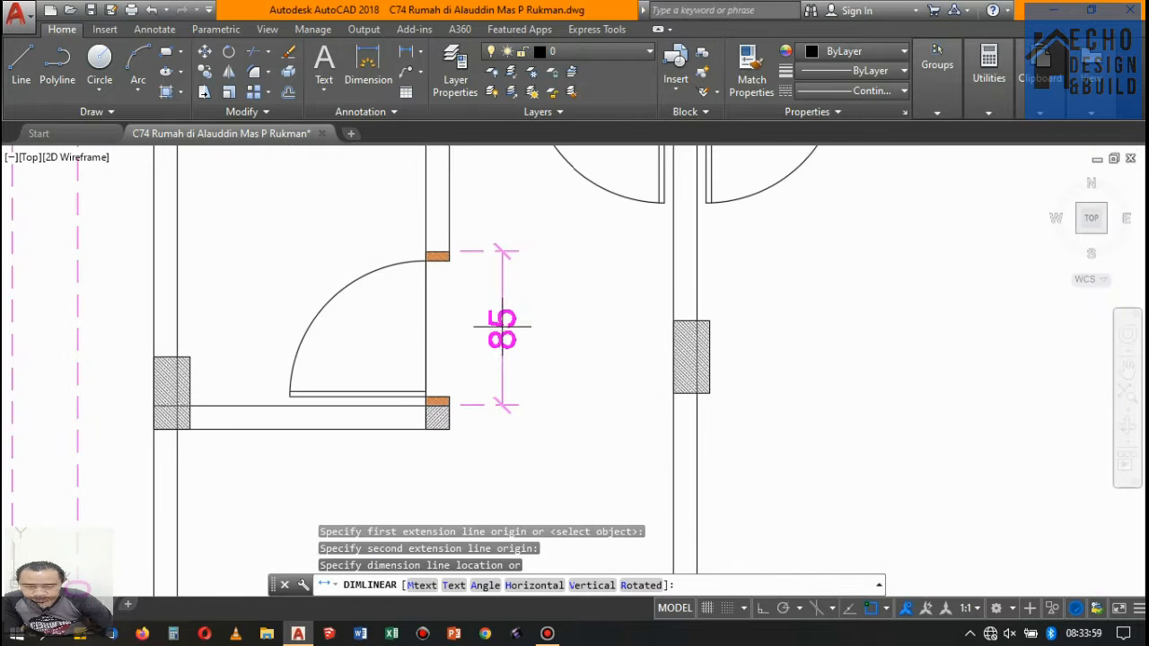
click(500, 324)
scroll(497, 316, down, 5)
- Add a horizontal linear dimension below the lower-right balcony door on floor 2, spanning its outer frame edges
key(Return)
scroll(575, 381, up, 9)
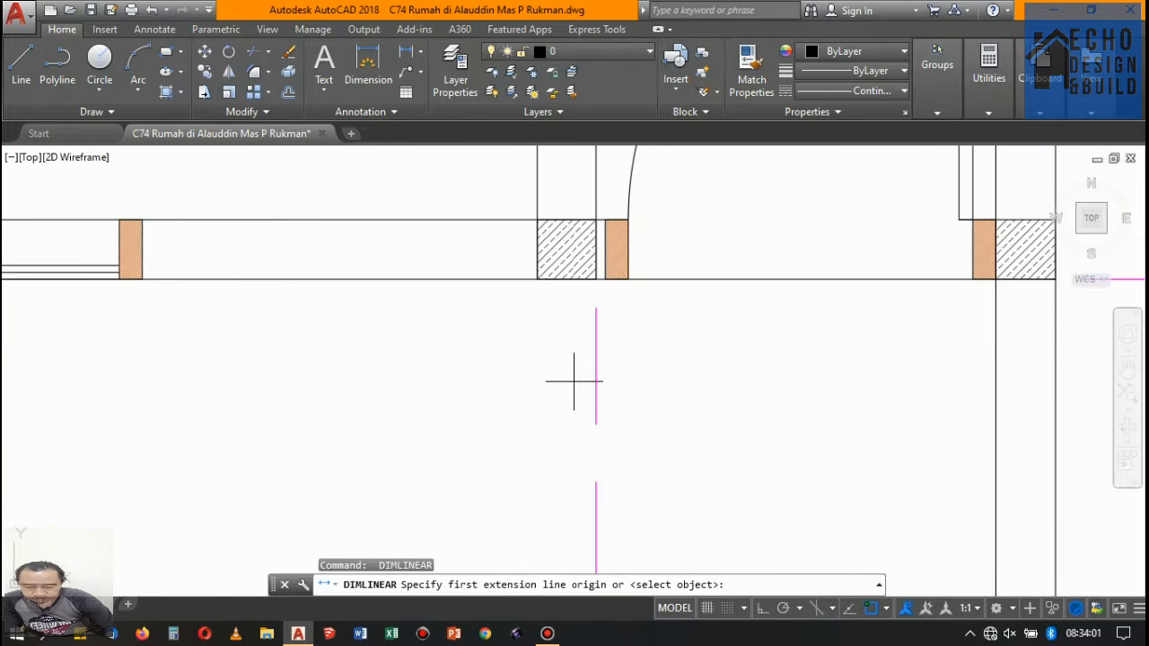
click(606, 279)
scroll(603, 300, down, 2)
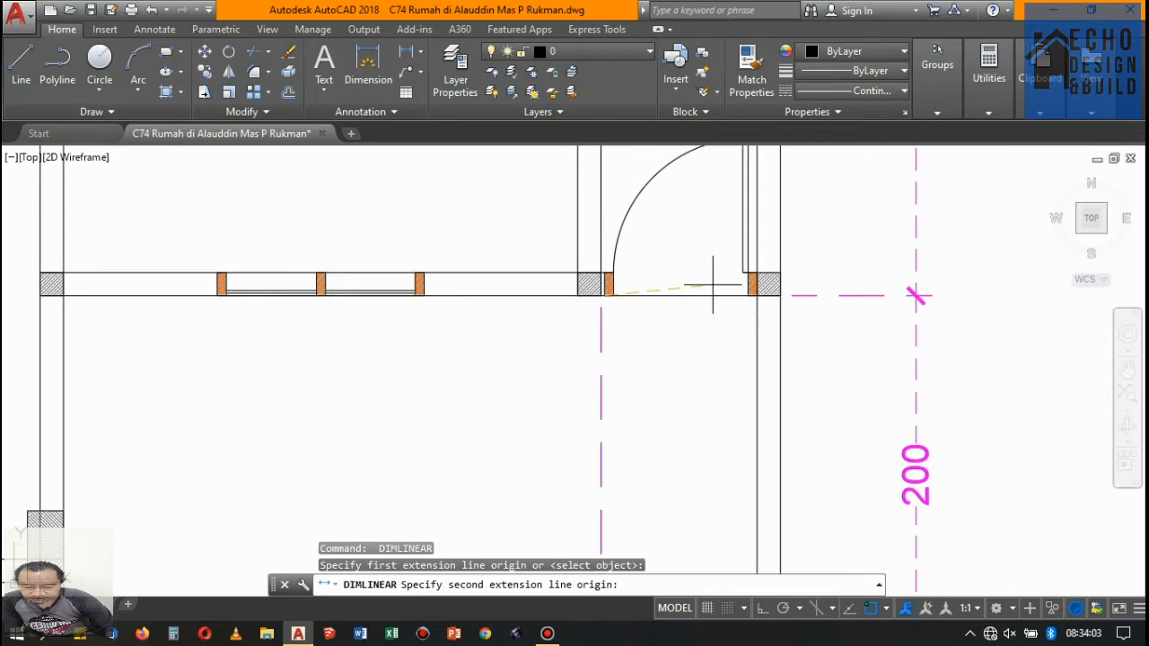
scroll(781, 294, up, 8)
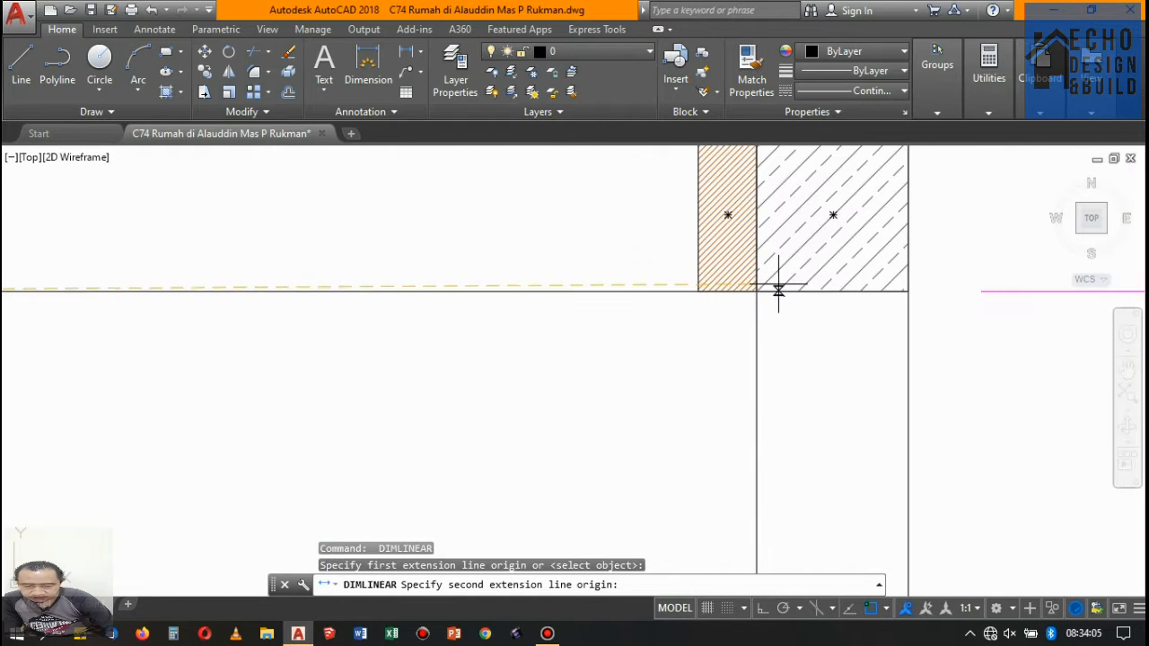
click(759, 288)
scroll(763, 284, down, 6)
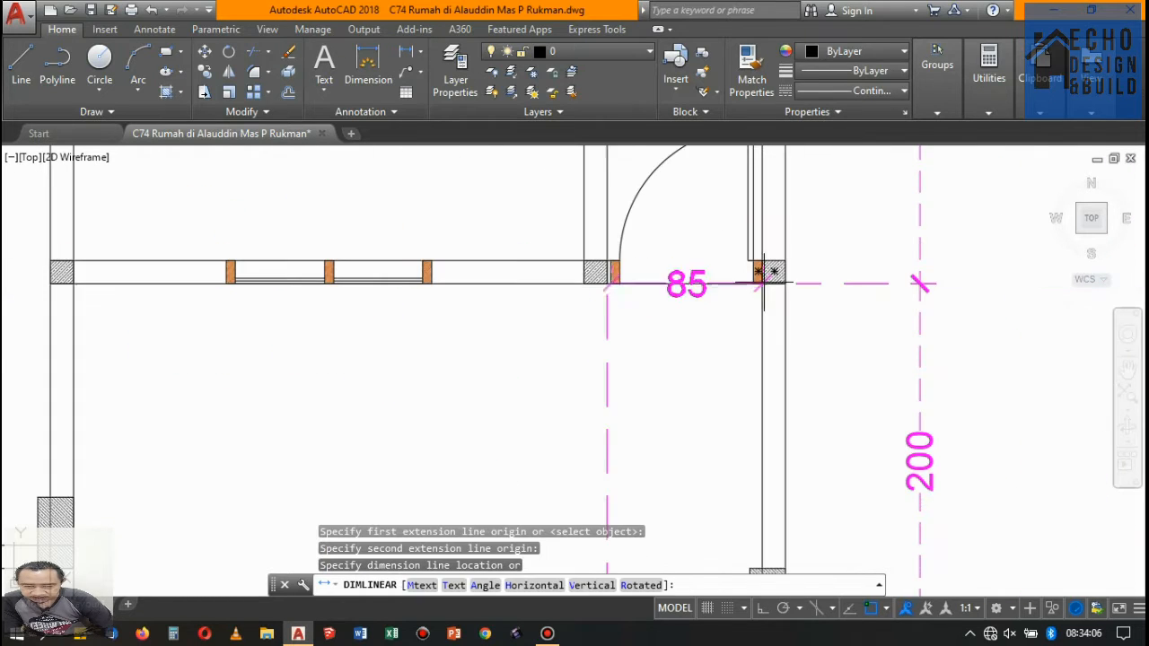
click(709, 319)
scroll(710, 319, down, 6)
- Add a horizontal linear dimension above the window in the lower-left room's front wall on floor 2, spanning its outer frame edges
scroll(676, 337, up, 4)
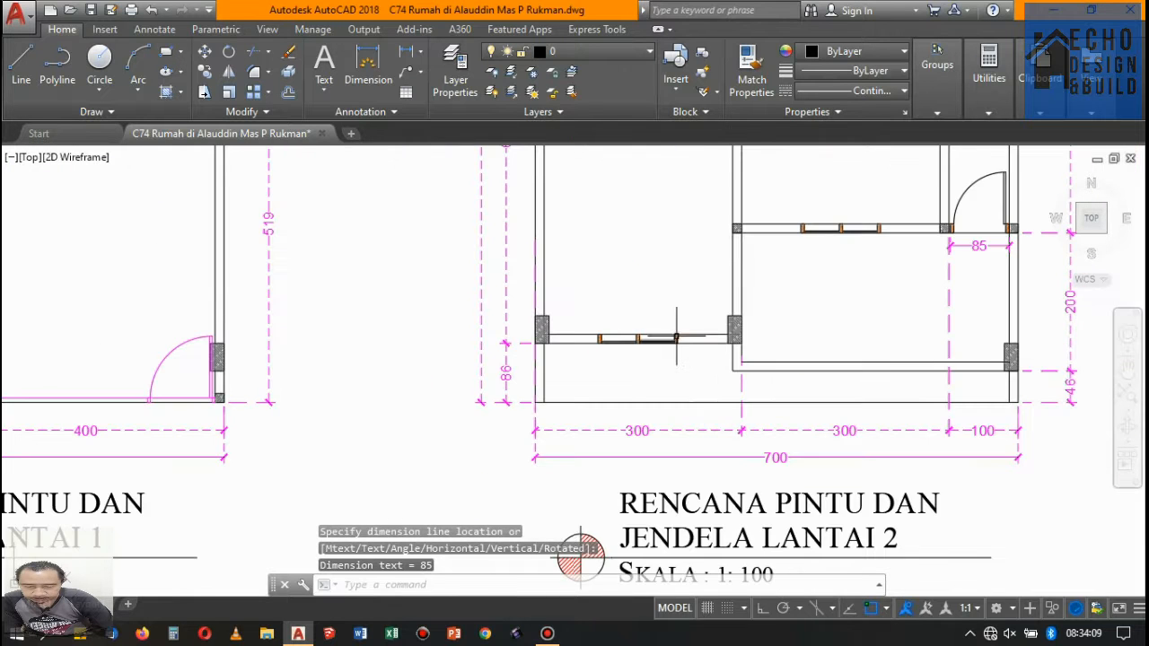
key(Return)
scroll(677, 337, up, 6)
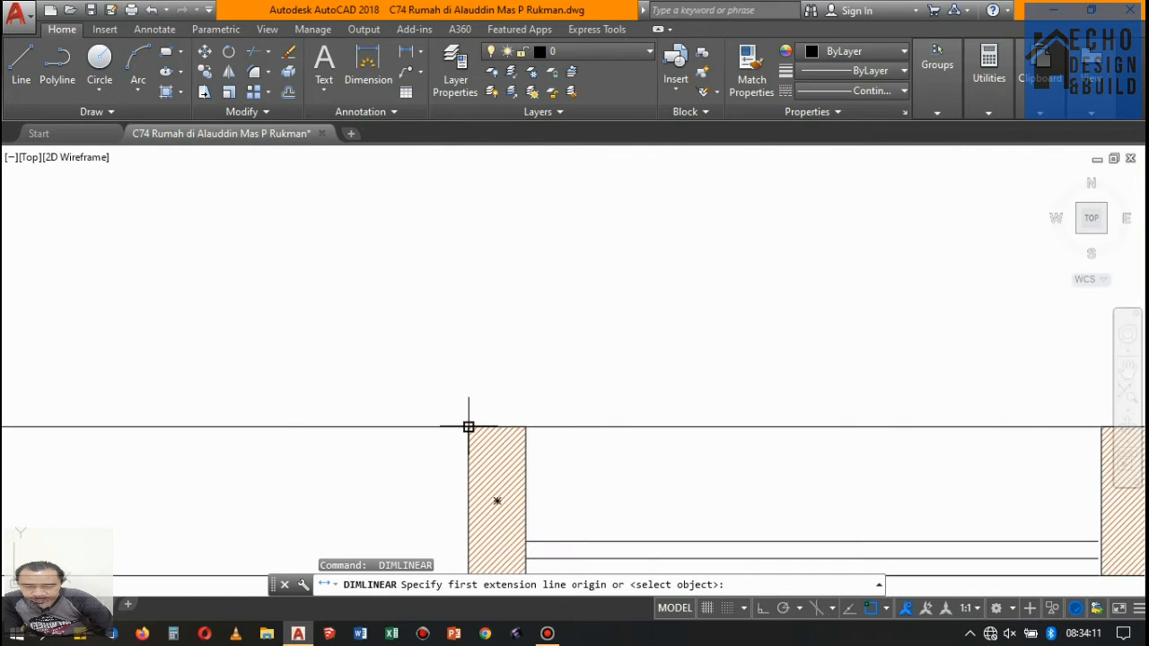
click(469, 427)
scroll(557, 346, down, 8)
scroll(744, 339, up, 4)
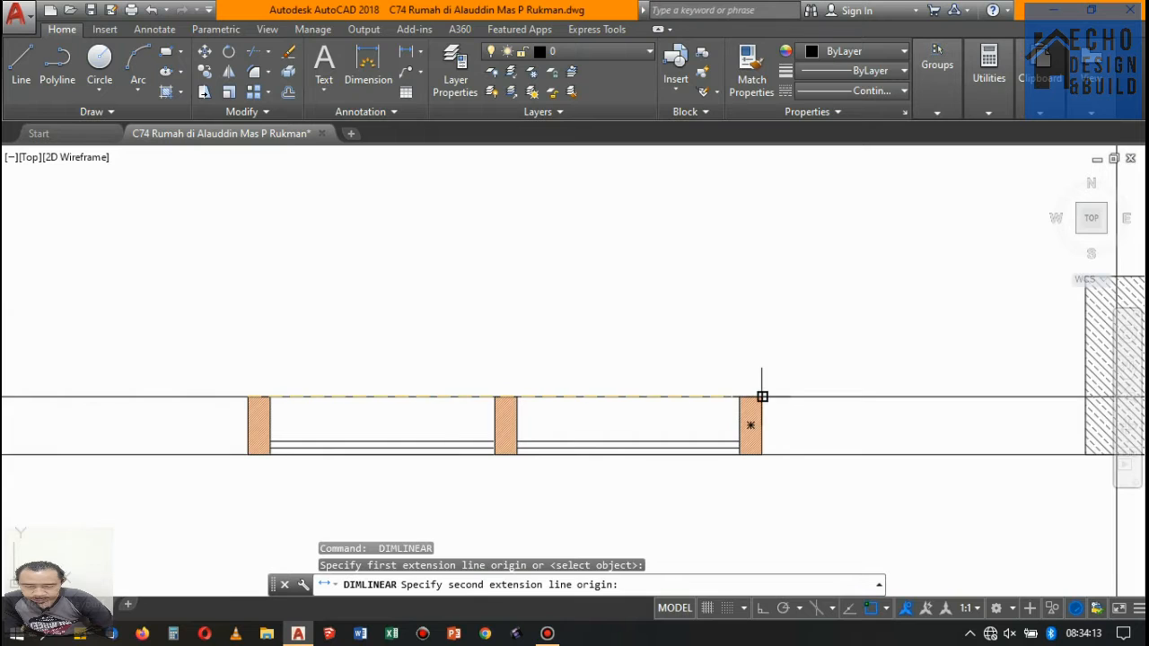
click(762, 396)
scroll(757, 386, down, 6)
click(739, 363)
scroll(739, 341, down, 8)
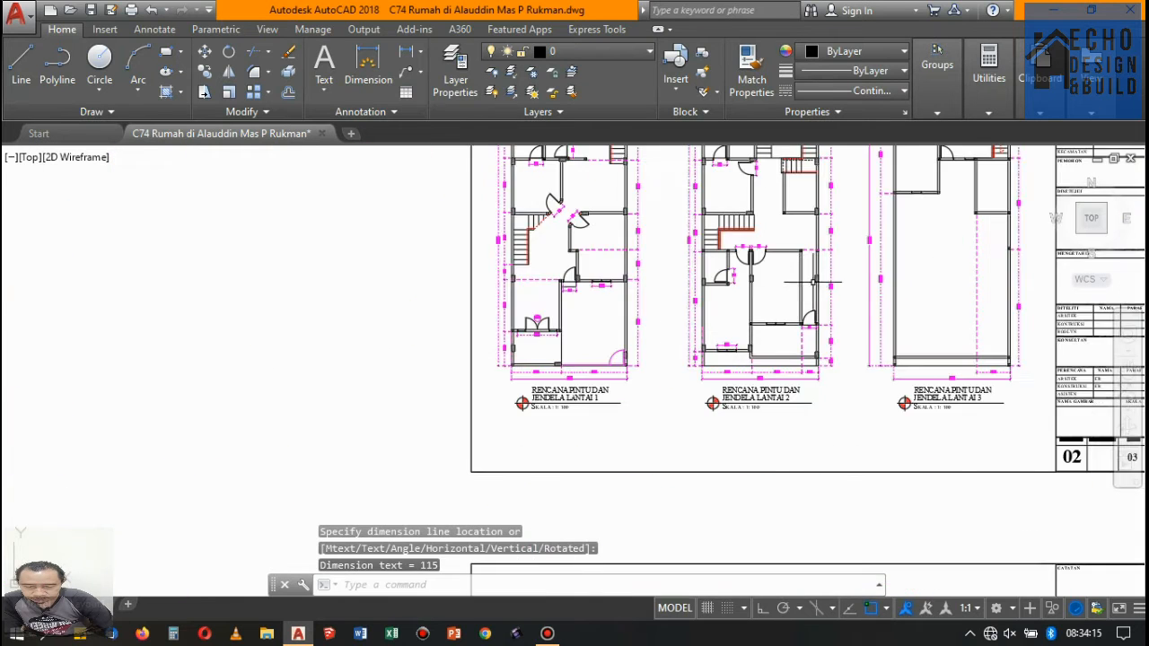
- Add a horizontal linear dimension above the balcony-side window of the middle room on floor 2, spanning its outer frame edges
scroll(733, 380, up, 8)
key(Return)
scroll(684, 435, up, 5)
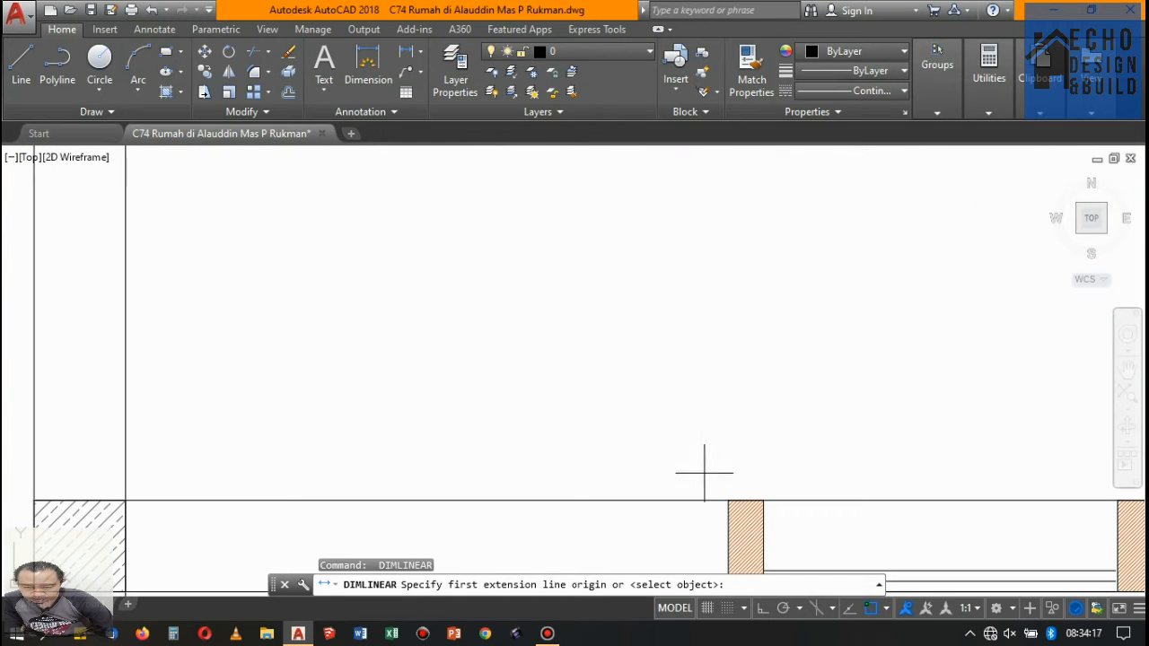
click(728, 500)
scroll(629, 389, down, 5)
scroll(734, 391, up, 4)
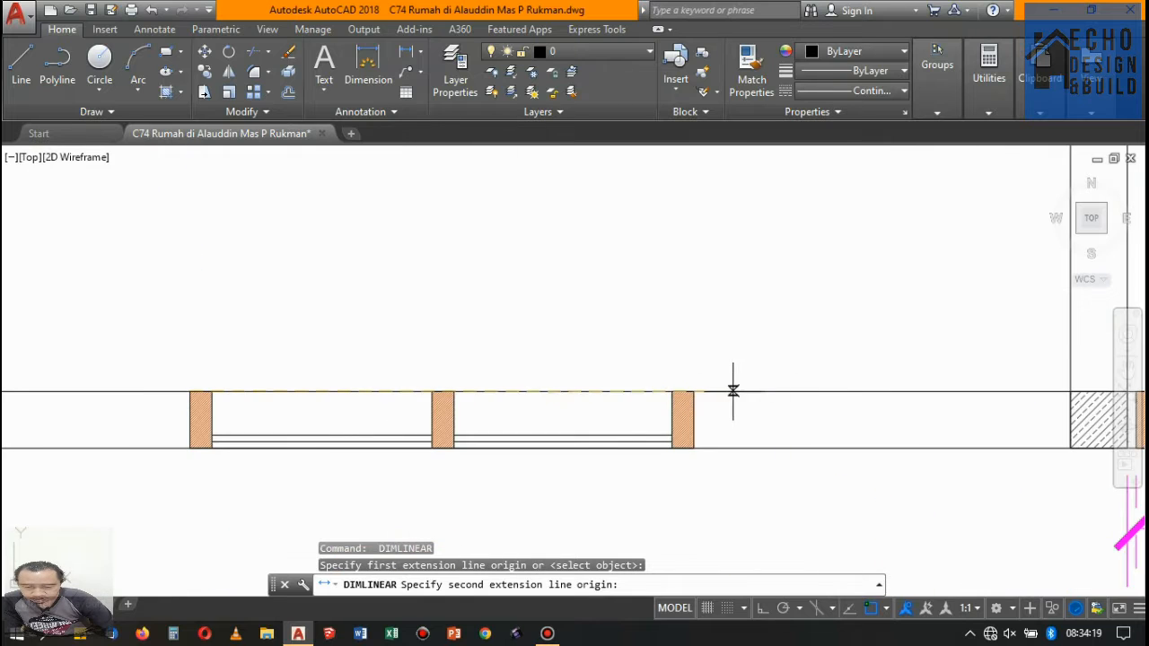
click(694, 391)
scroll(694, 391, down, 5)
click(641, 377)
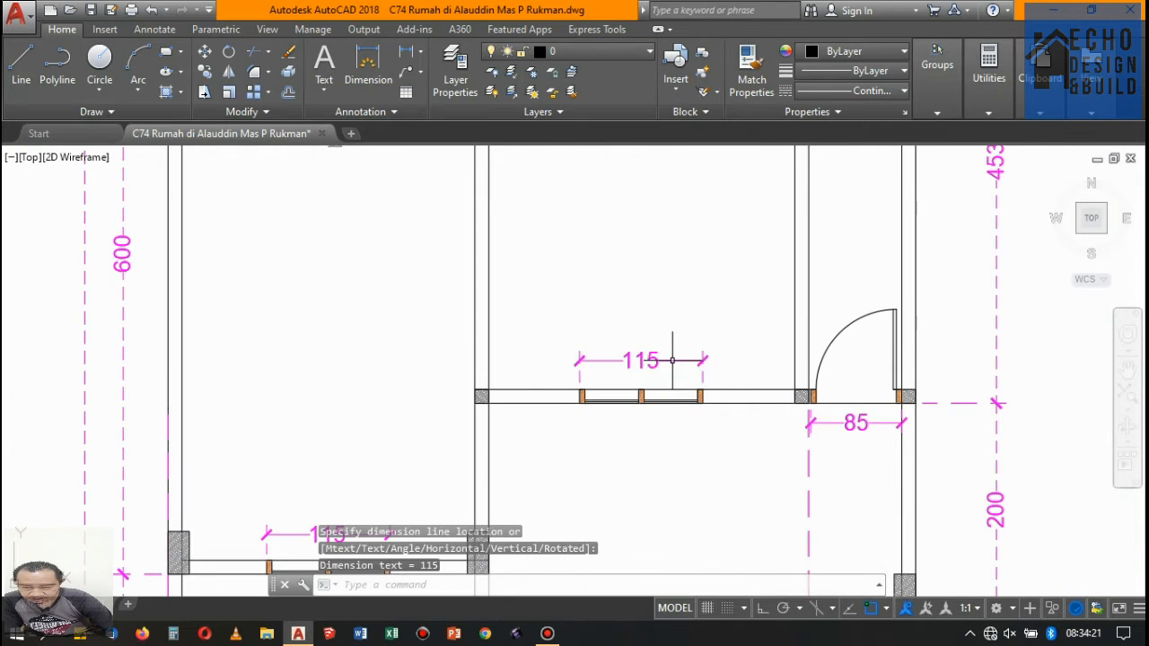
- Check the floor plans for door and window openings that still lack a dimension
scroll(641, 377, down, 4)
scroll(649, 349, up, 4)
scroll(672, 282, down, 2)
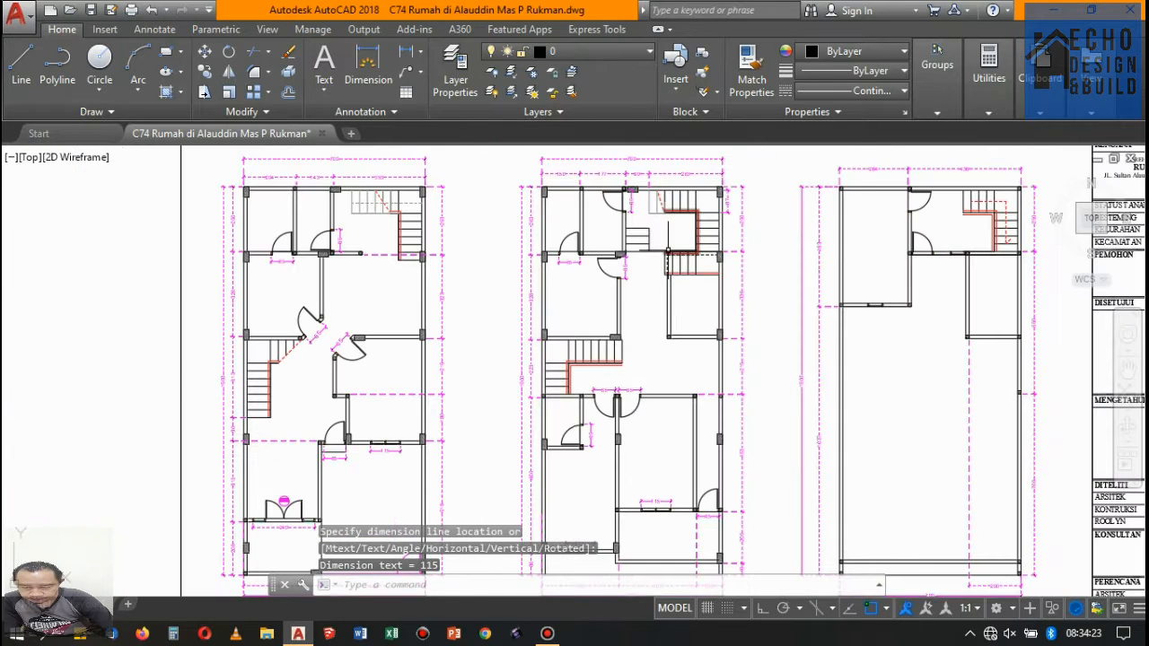
scroll(666, 252, up, 3)
scroll(598, 259, down, 5)
scroll(688, 231, up, 3)
scroll(635, 247, down, 3)
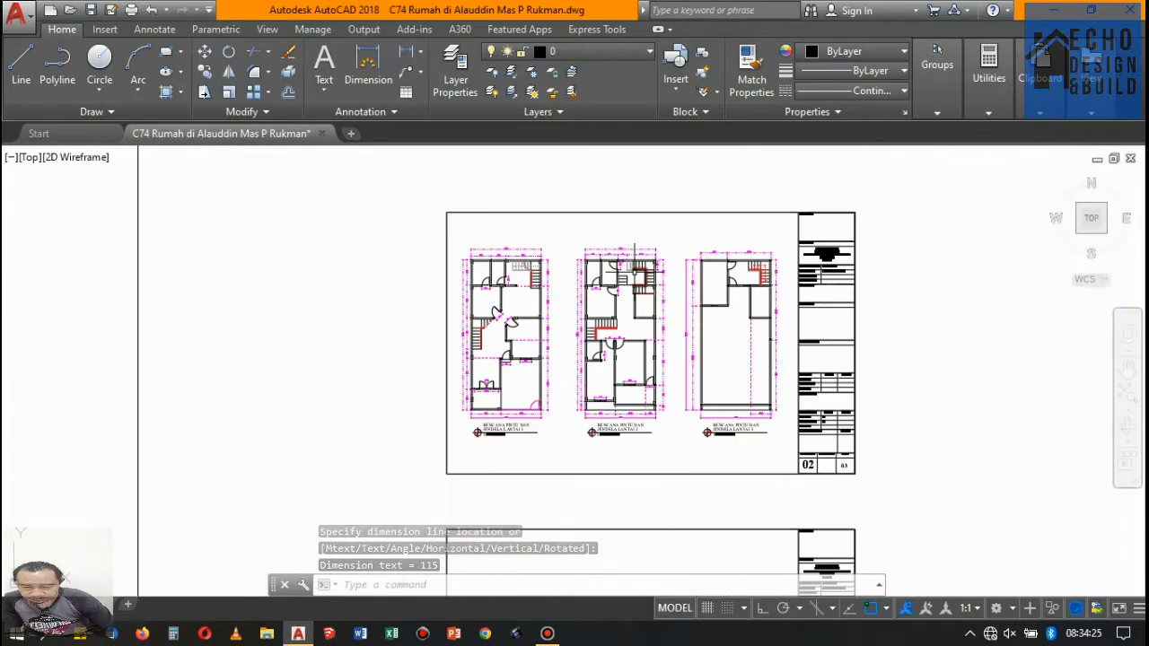
scroll(635, 249, up, 5)
scroll(629, 314, down, 3)
scroll(619, 404, up, 2)
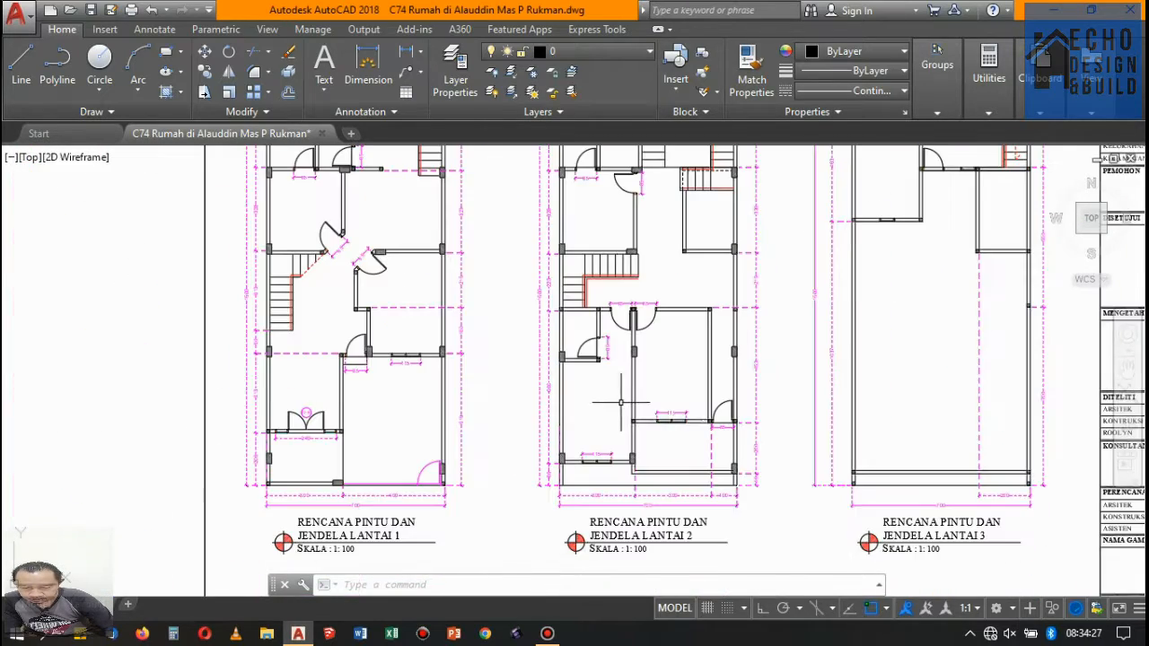
scroll(620, 402, down, 3)
scroll(629, 400, up, 6)
scroll(672, 512, down, 5)
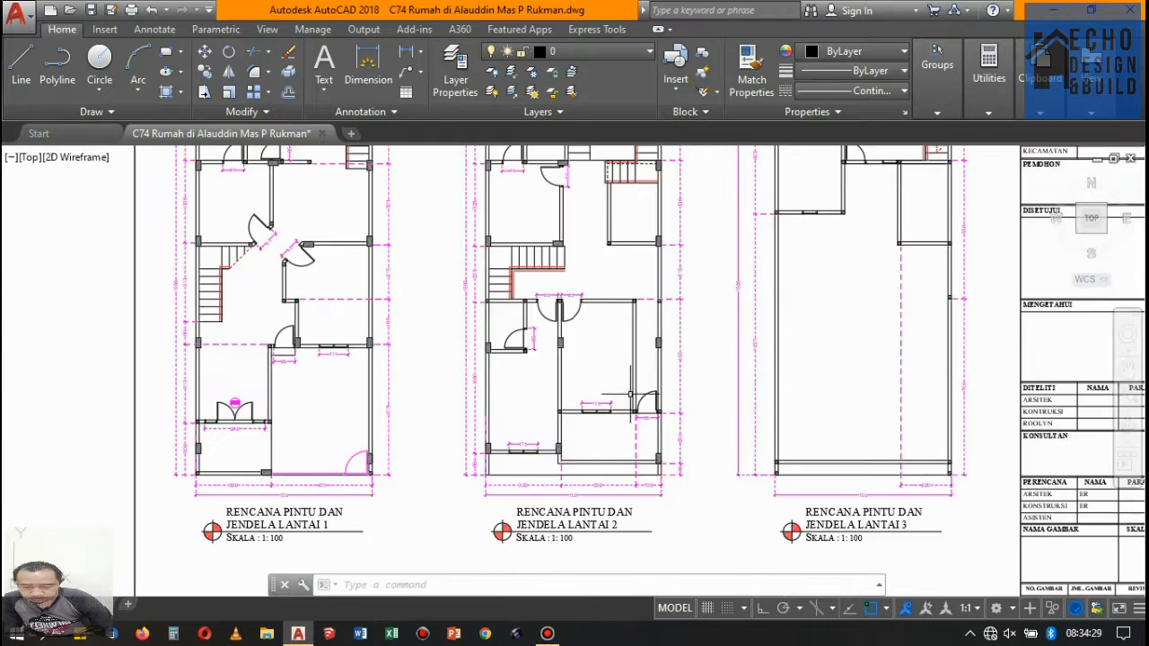
scroll(631, 395, down, 5)
scroll(583, 399, up, 5)
scroll(505, 404, down, 4)
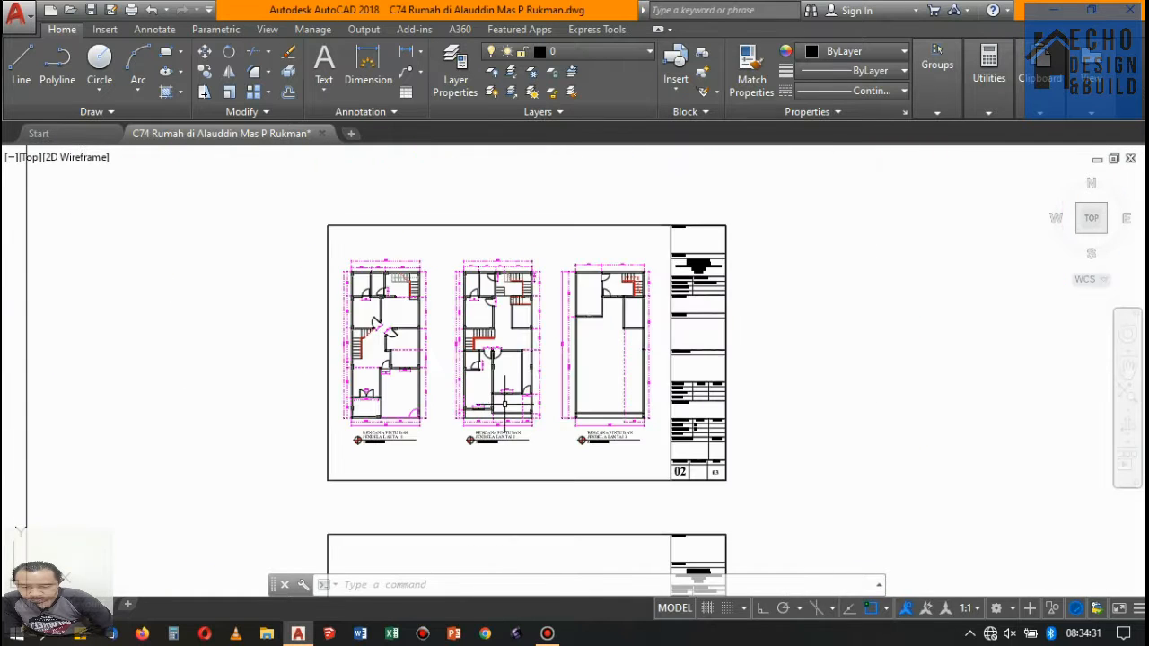
- Add a horizontal linear dimension below the window in the upper-left room's front wall on floor 3, spanning its outer frame edges
scroll(588, 348, up, 2)
scroll(617, 213, up, 4)
key(space)
scroll(541, 435, up, 7)
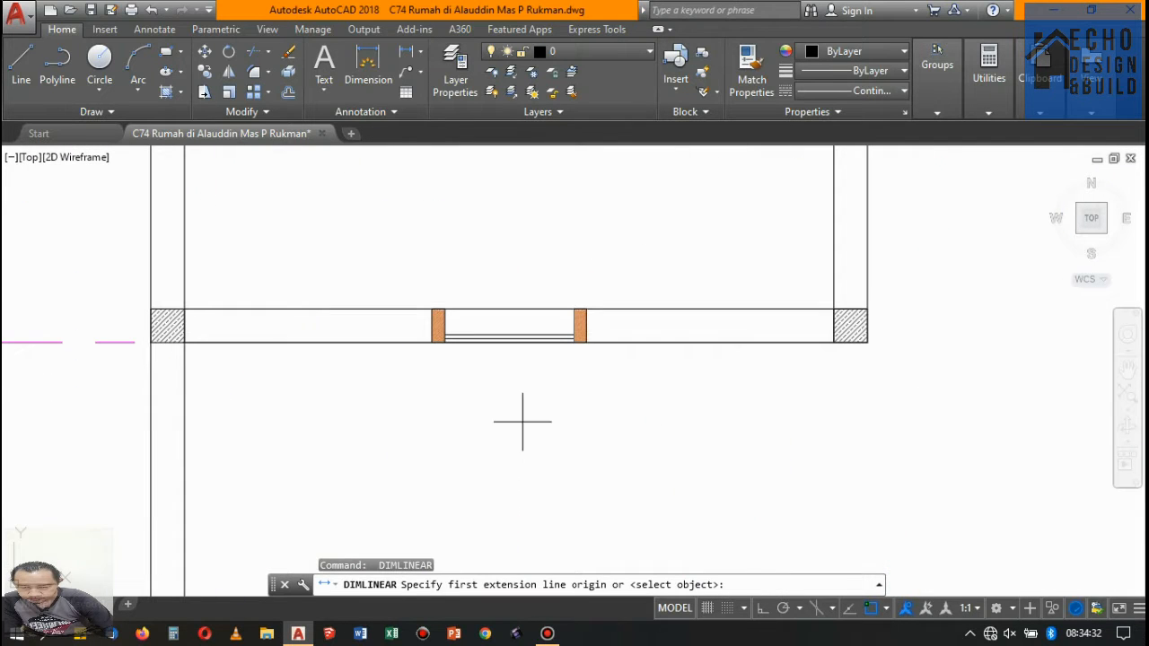
click(431, 341)
click(579, 339)
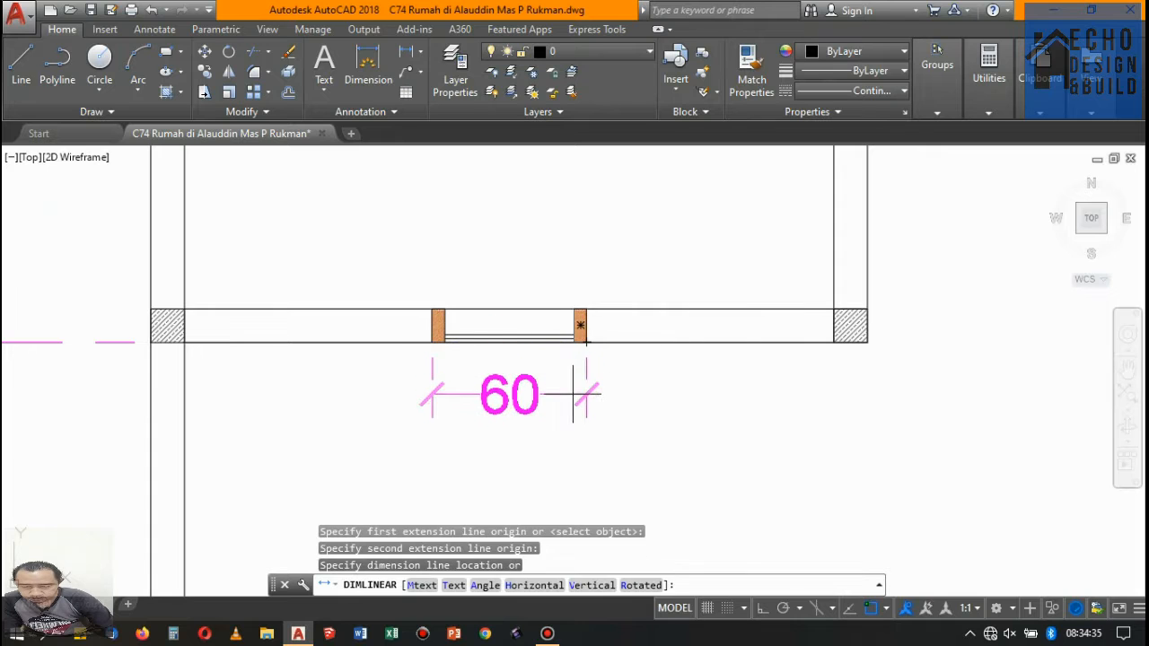
click(506, 397)
scroll(398, 353, down, 5)
- Add a horizontal linear dimension below the door in the stair room's front wall on floor 3, spanning its outer frame edges
key(space)
scroll(503, 286, up, 8)
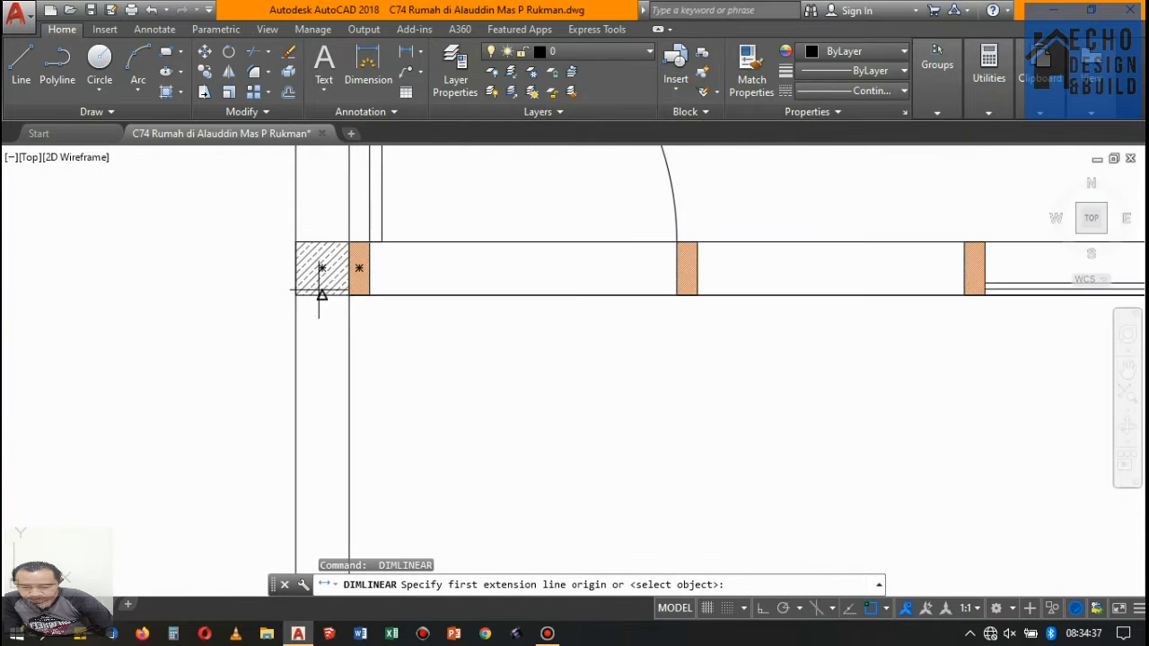
click(339, 284)
scroll(388, 305, down, 7)
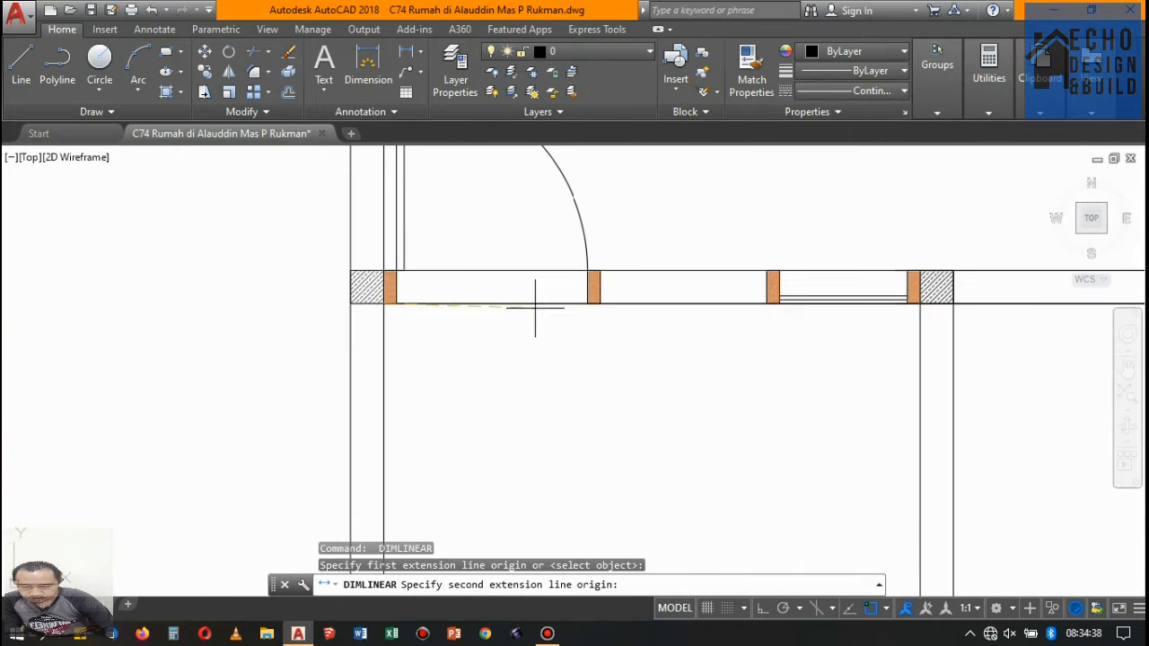
click(600, 304)
click(597, 353)
- Dimension the window beside that door on floor 3 across its outer frame edges, aligning the dimension line with the door's dimension
key(space)
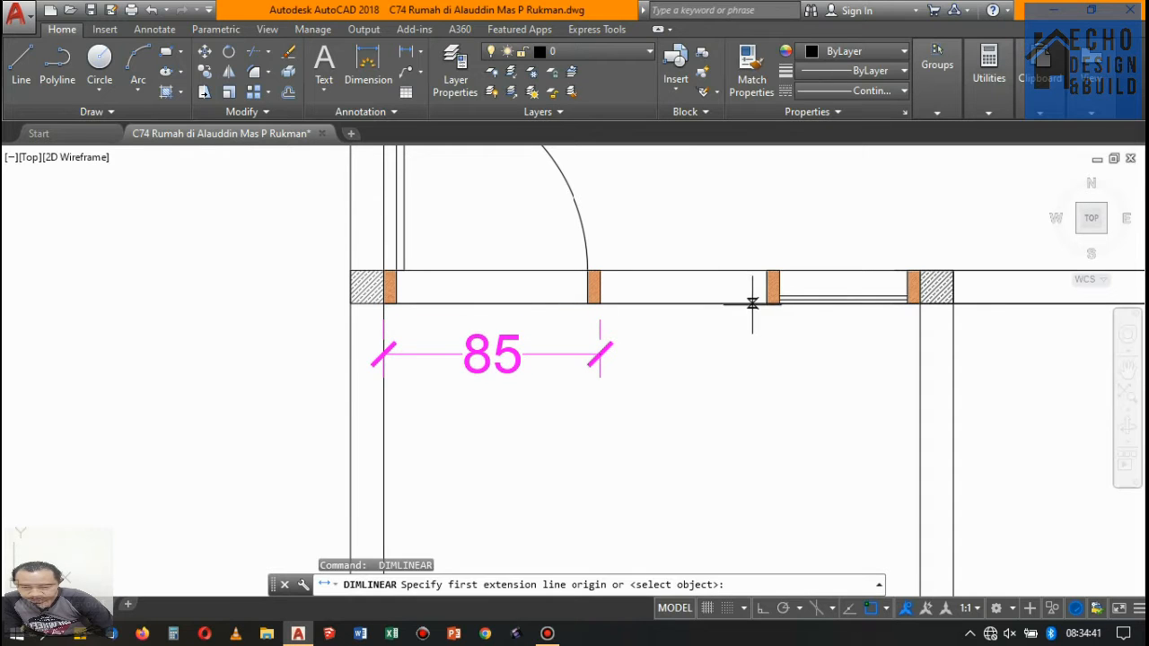
click(767, 303)
click(919, 305)
scroll(616, 363, up, 4)
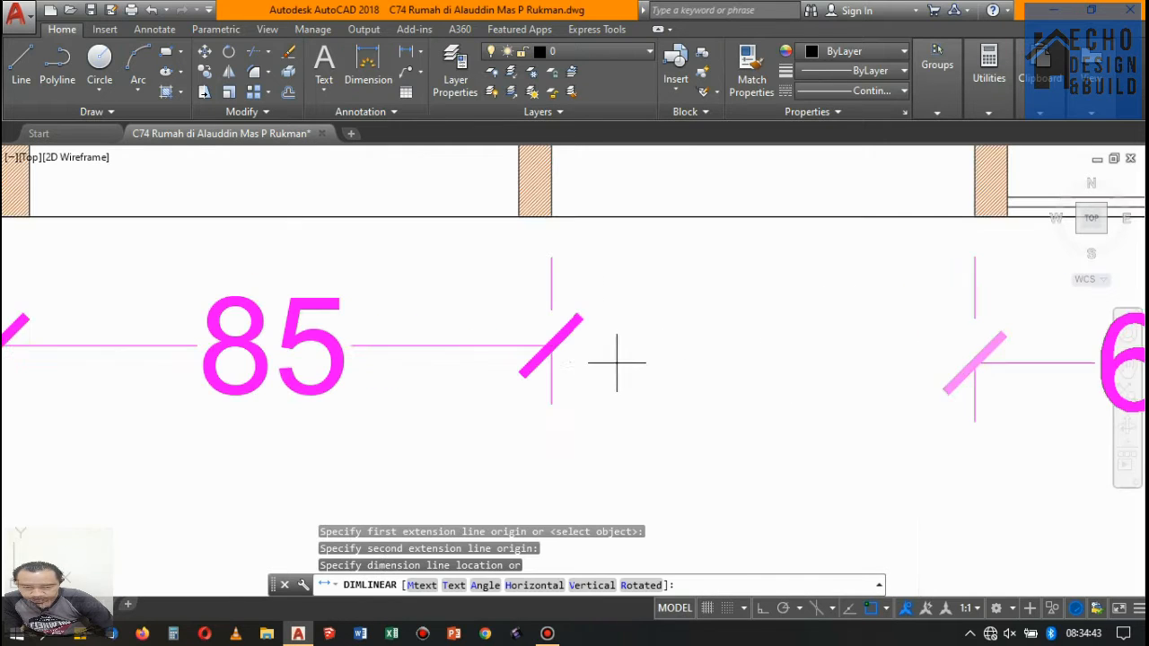
click(551, 336)
scroll(551, 334, down, 5)
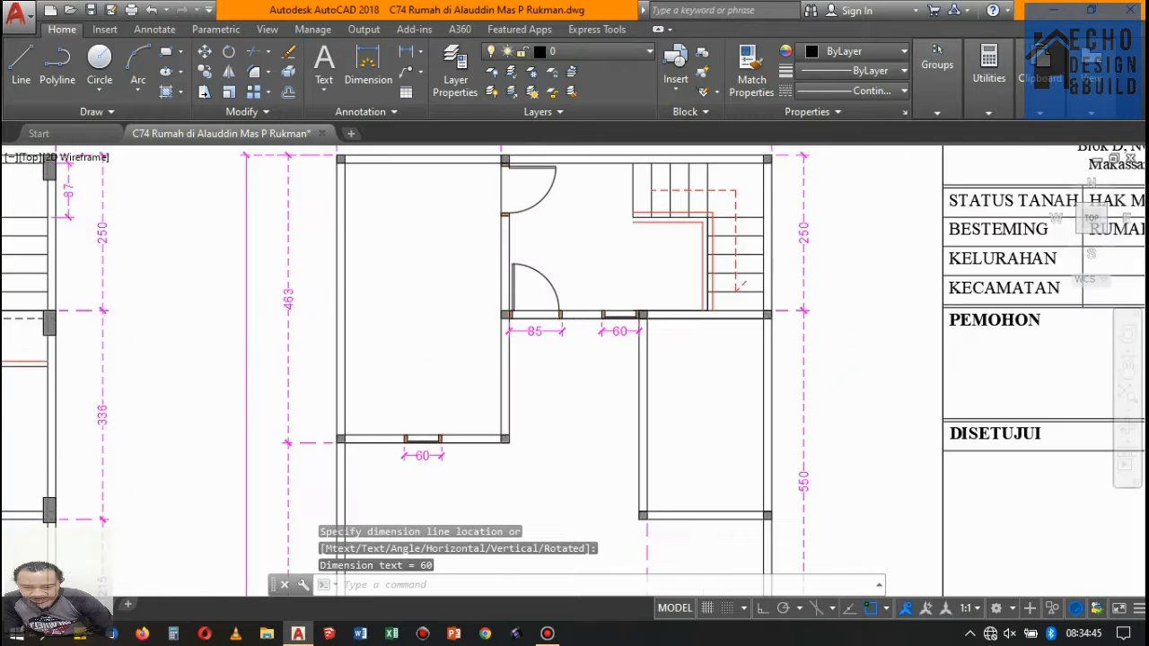
- Add a vertical linear dimension on the upper-left room's side of its door on floor 3, spanning the outer frame edges
scroll(629, 269, up, 3)
key(Return)
scroll(547, 243, up, 4)
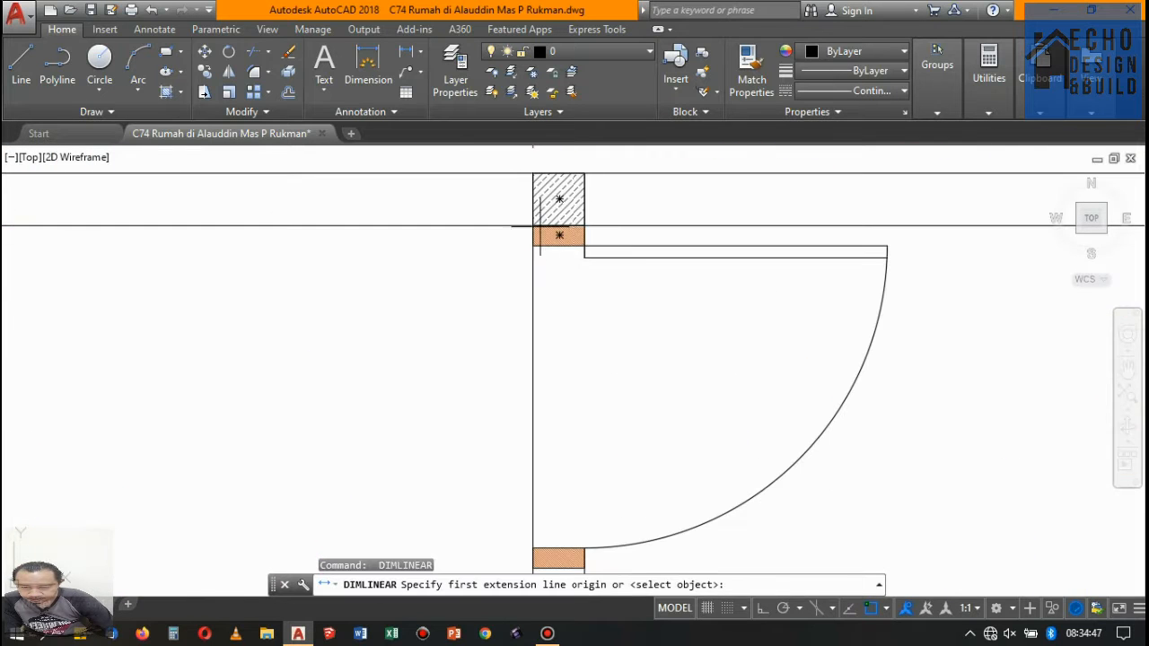
click(533, 225)
scroll(533, 226, down, 5)
scroll(547, 300, up, 5)
click(550, 368)
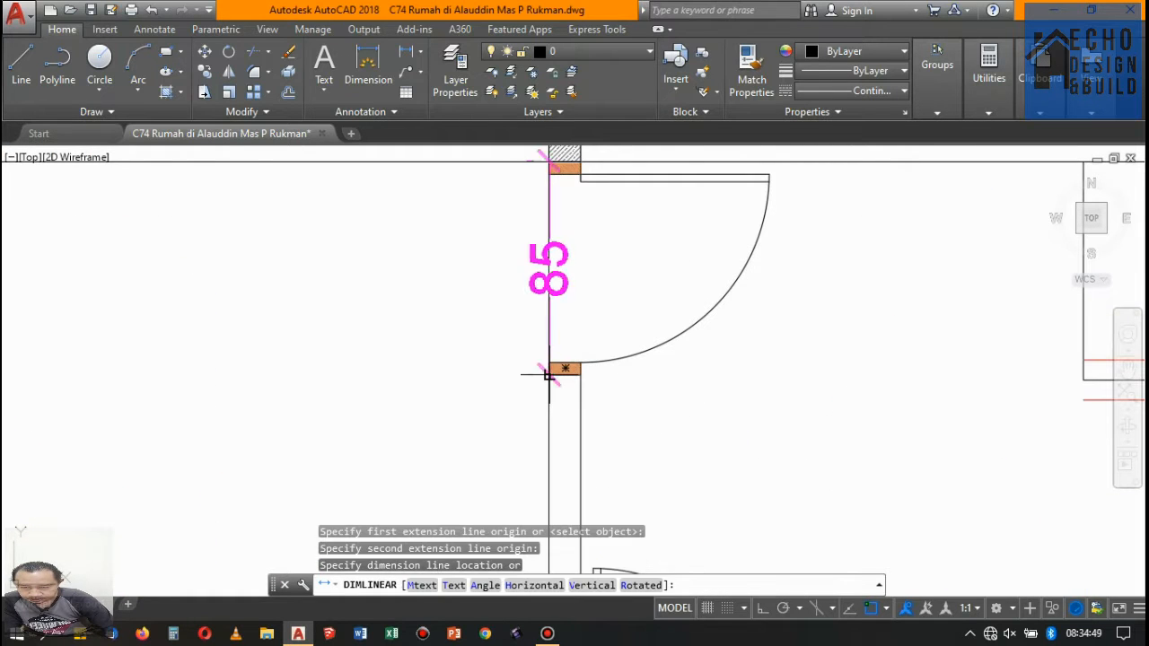
click(492, 318)
- Check the three floor plans for door and window openings that still lack a dimension
scroll(557, 257, down, 5)
scroll(581, 319, down, 3)
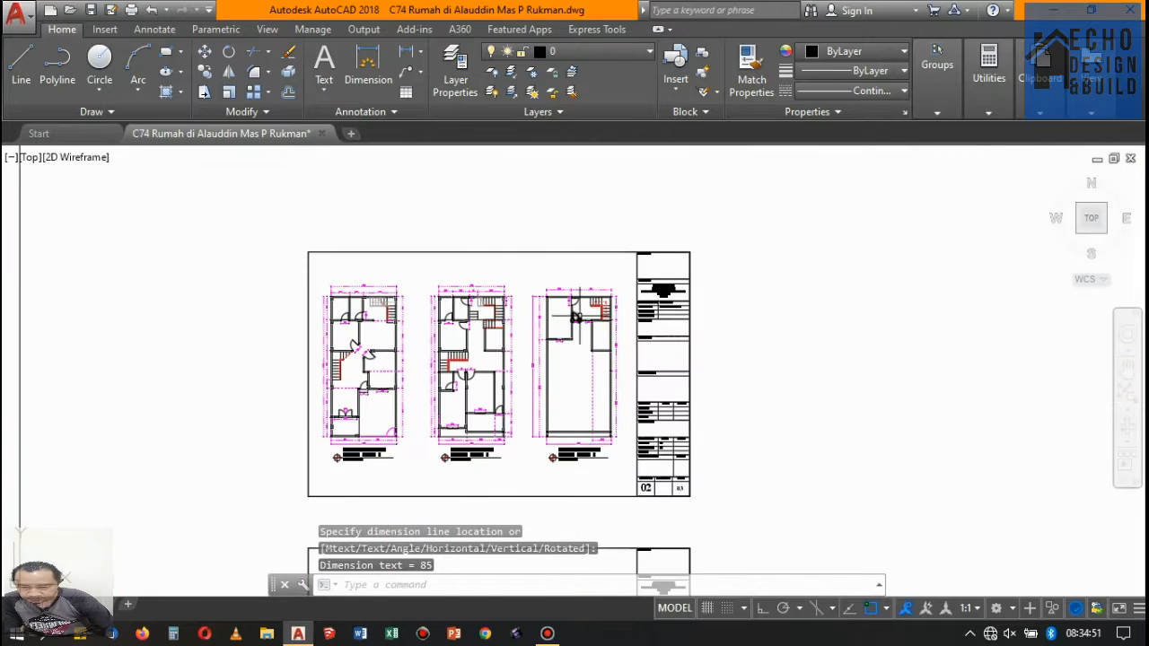
scroll(565, 332, up, 2)
scroll(566, 332, down, 2)
scroll(561, 340, up, 2)
scroll(530, 359, up, 2)
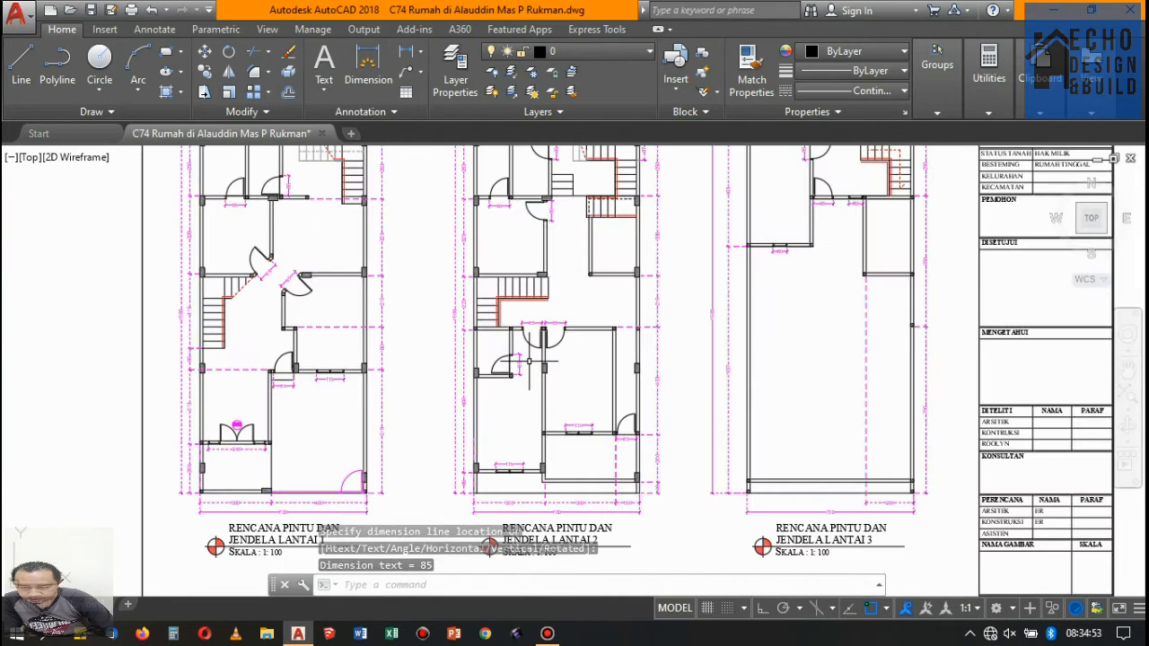
scroll(603, 269, down, 4)
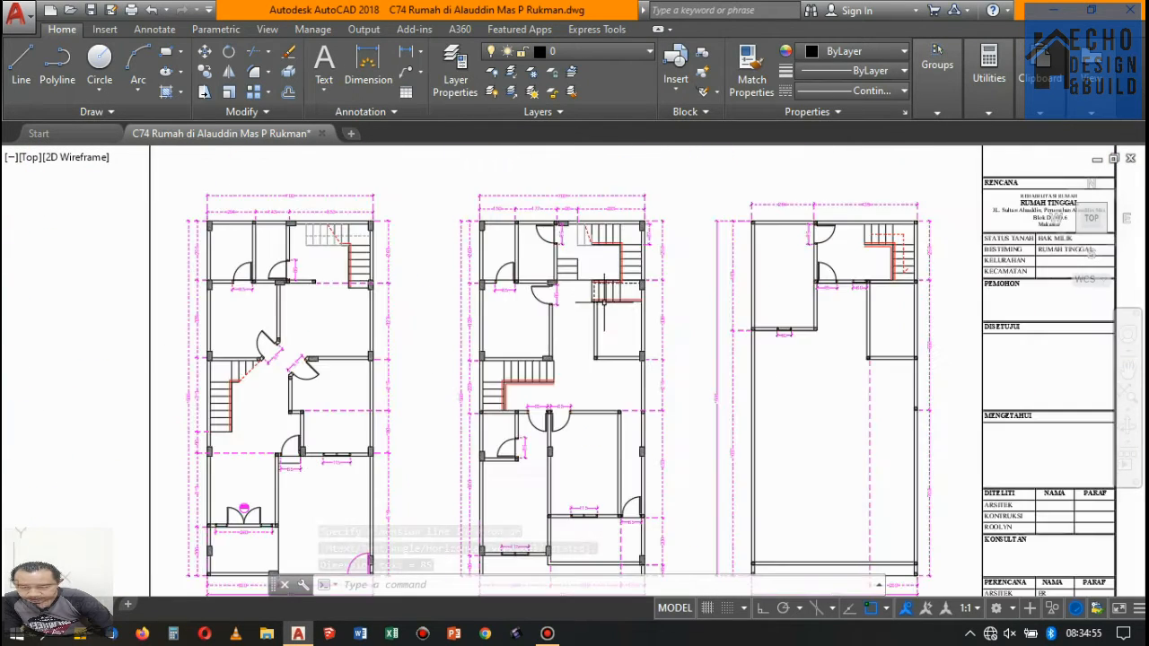
- Change the color of the PJ-01 tag's circle and text above the floor 1 double door to Blue
scroll(445, 310, up, 2)
scroll(547, 362, up, 6)
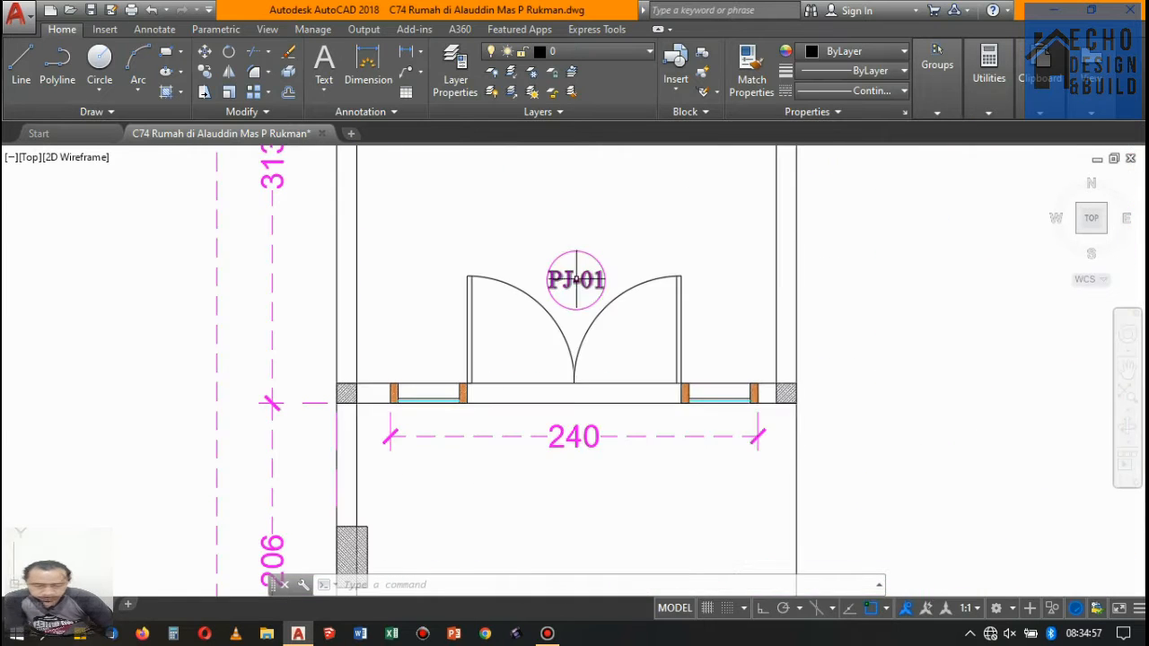
click(643, 240)
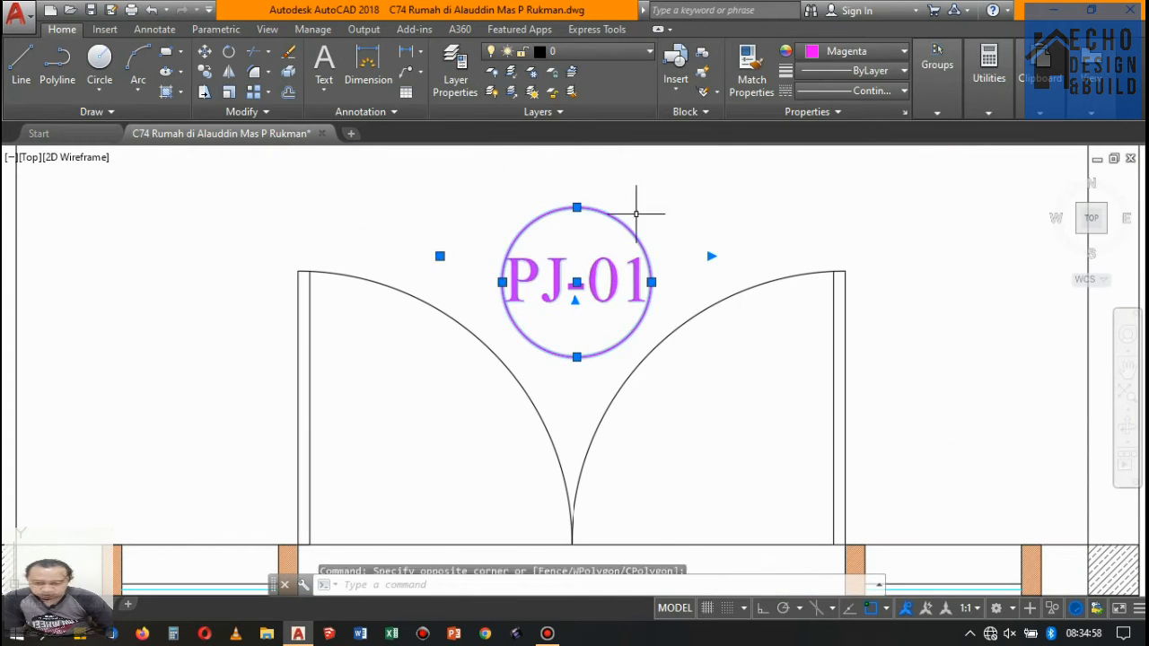
click(820, 56)
click(873, 224)
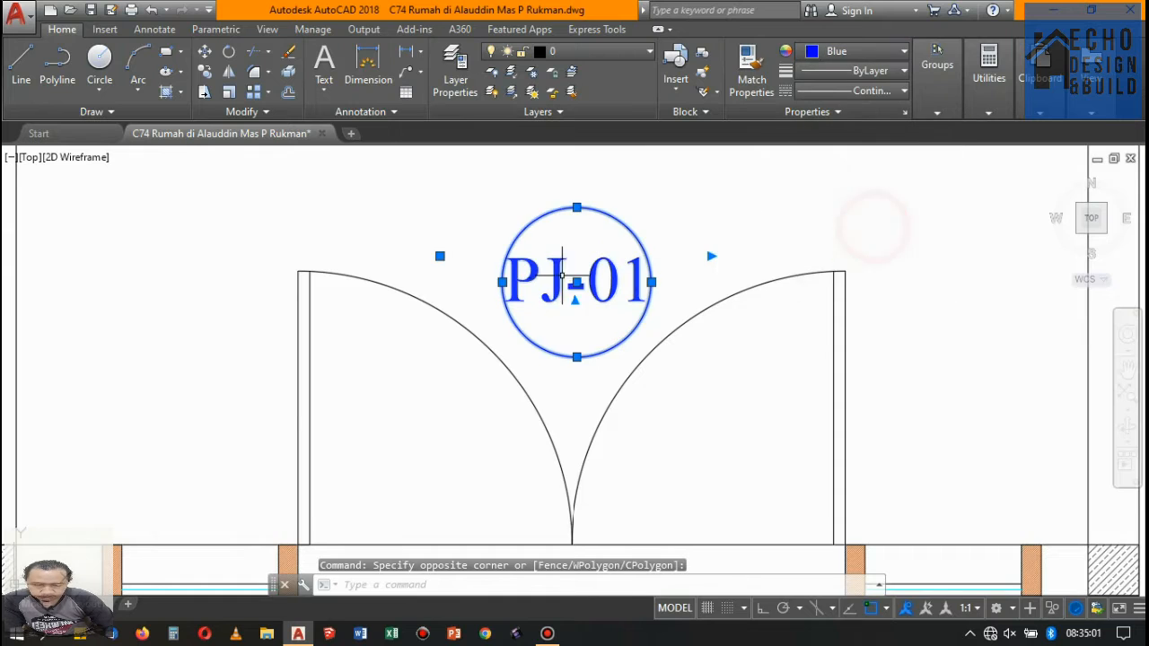
- Copy the PJ-01 tag from its circle centre into the swing of the 85 cm door beside the 115 cm window on floor 1
scroll(563, 276, down, 6)
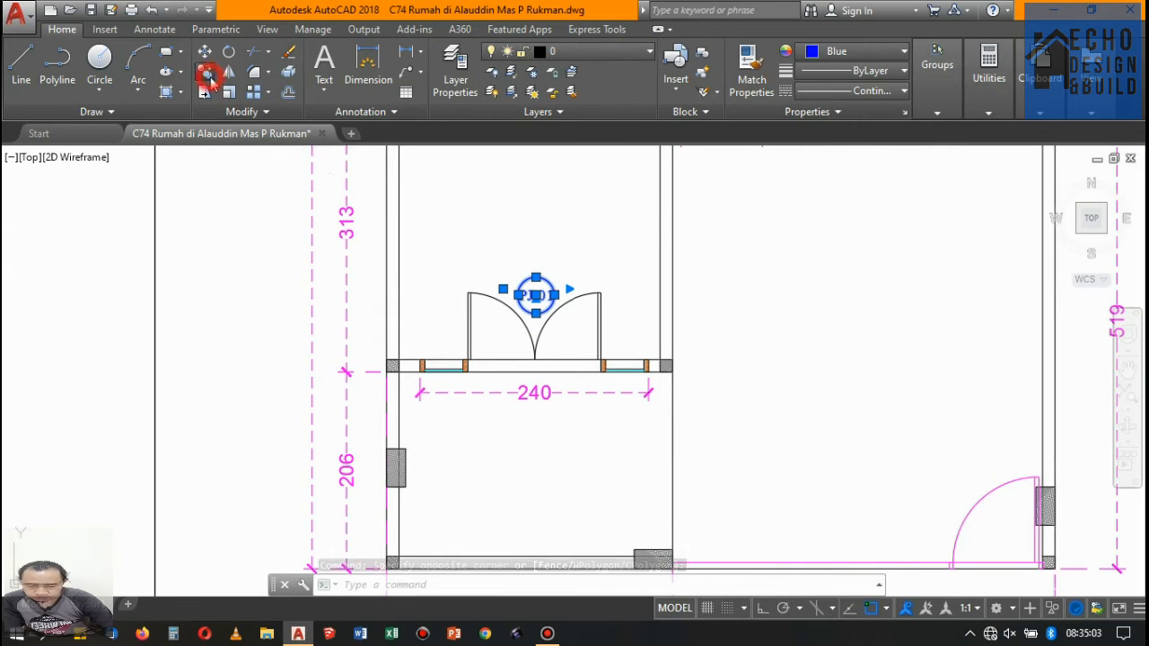
click(205, 73)
click(535, 294)
scroll(418, 403, down, 4)
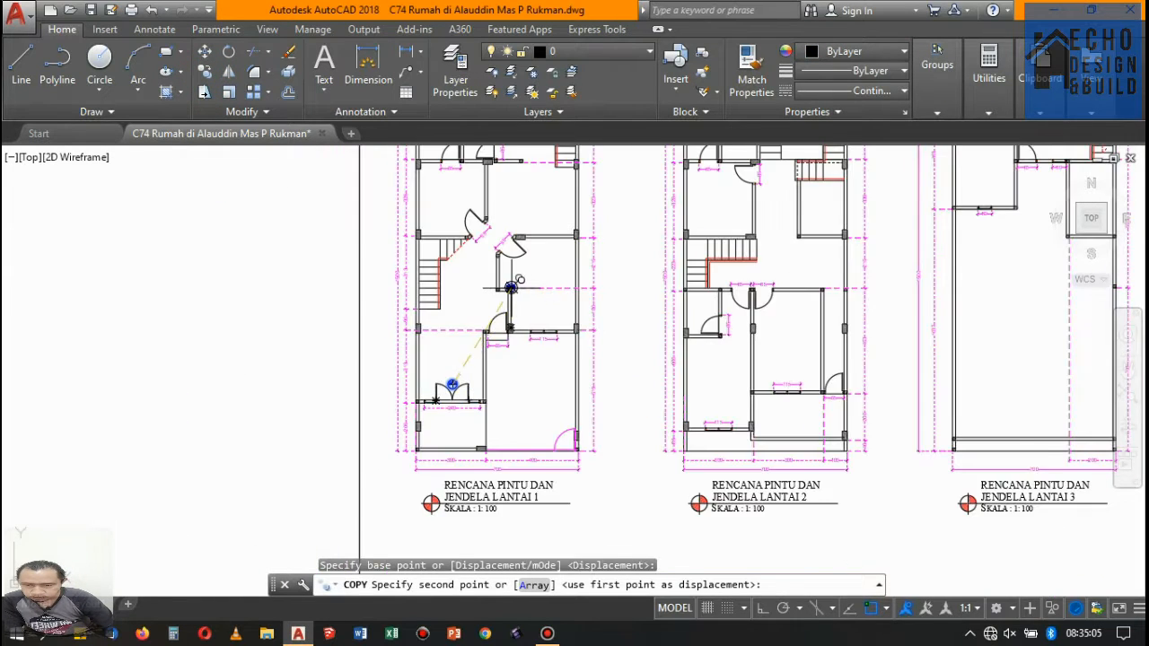
scroll(443, 387, up, 6)
scroll(502, 269, up, 6)
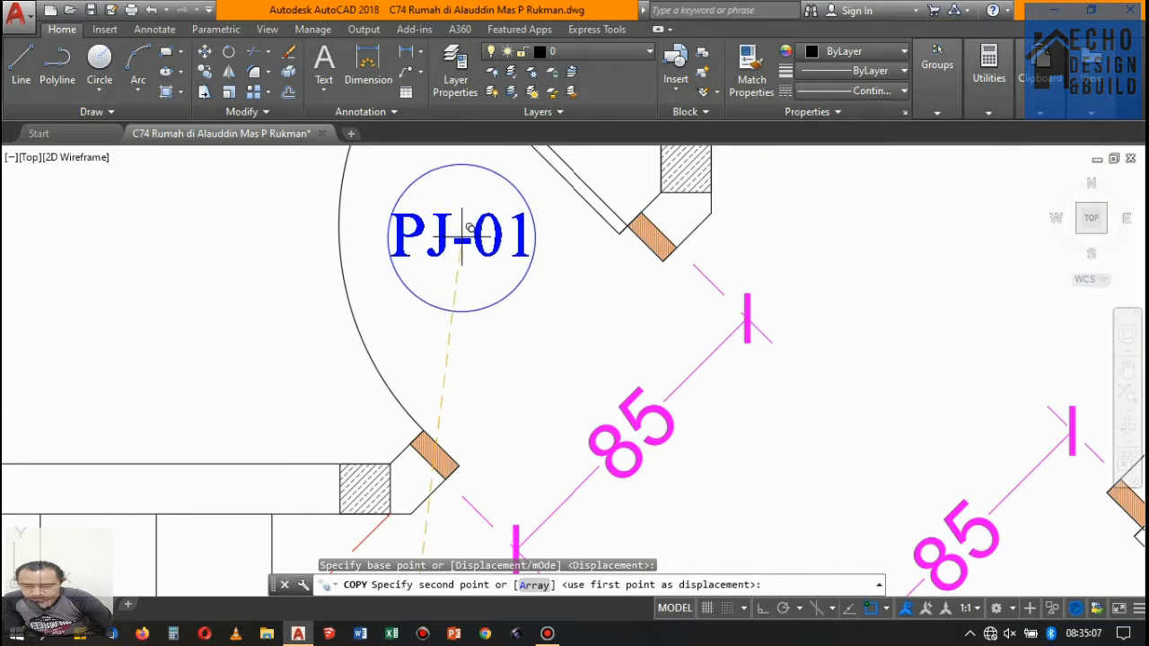
scroll(483, 224, down, 6)
scroll(475, 231, down, 3)
scroll(513, 359, up, 8)
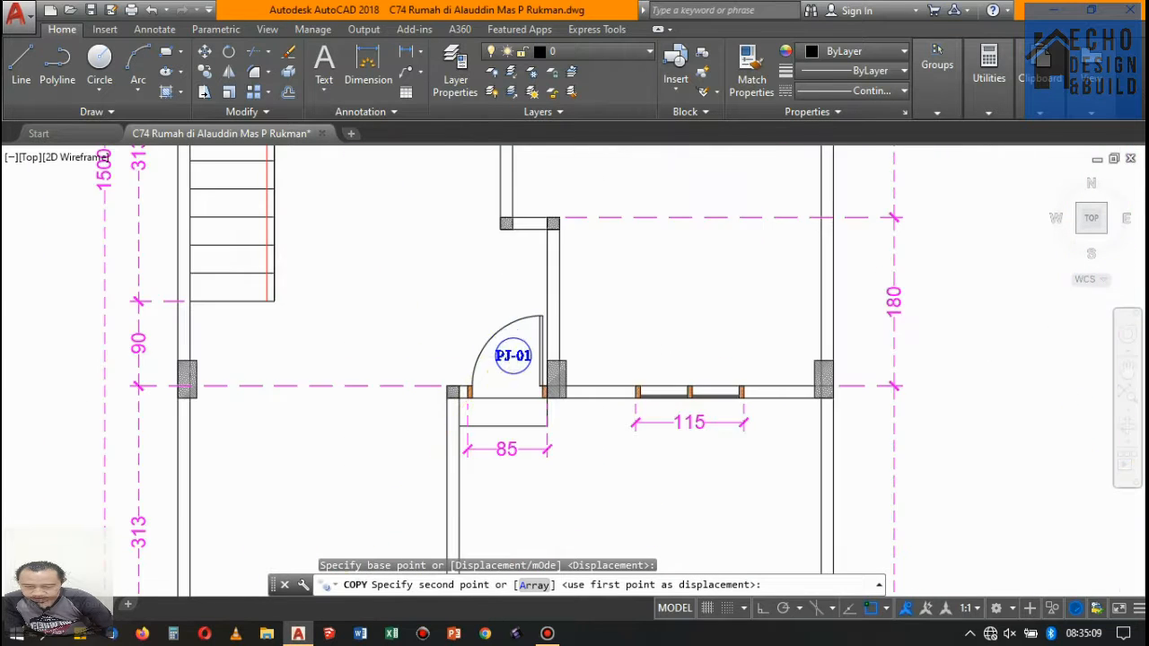
click(523, 337)
key(Return)
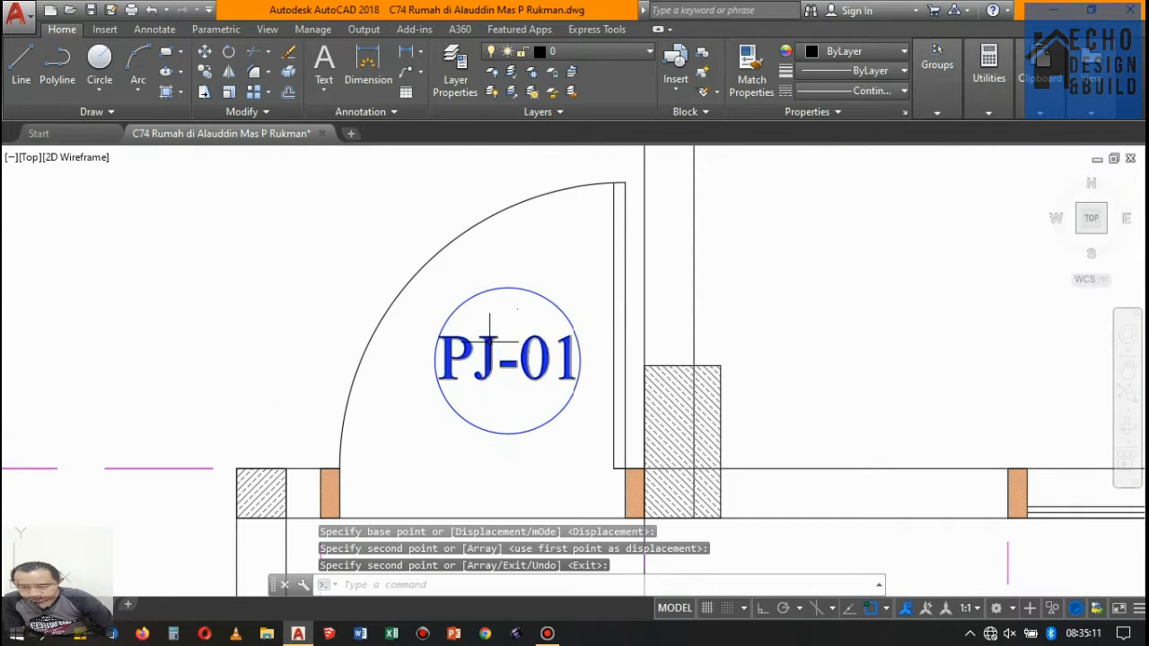
- Change the copied door tag's text to P-01
double_click(490, 340)
scroll(494, 350, up, 5)
drag(496, 359, 460, 357)
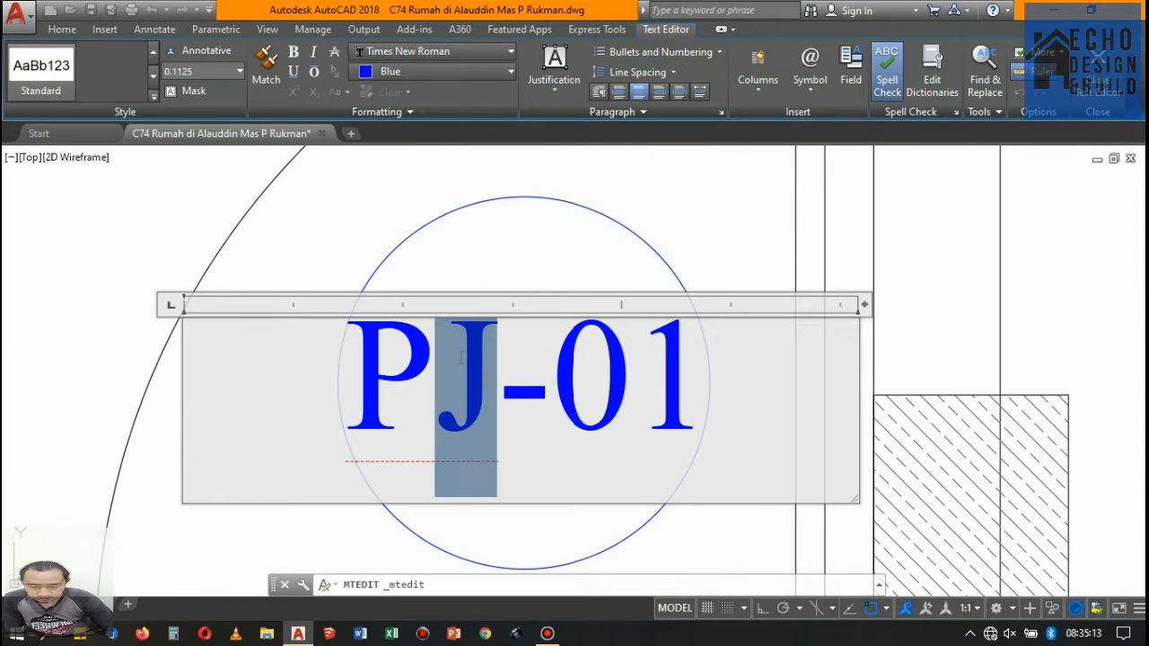
key(Delete)
click(705, 182)
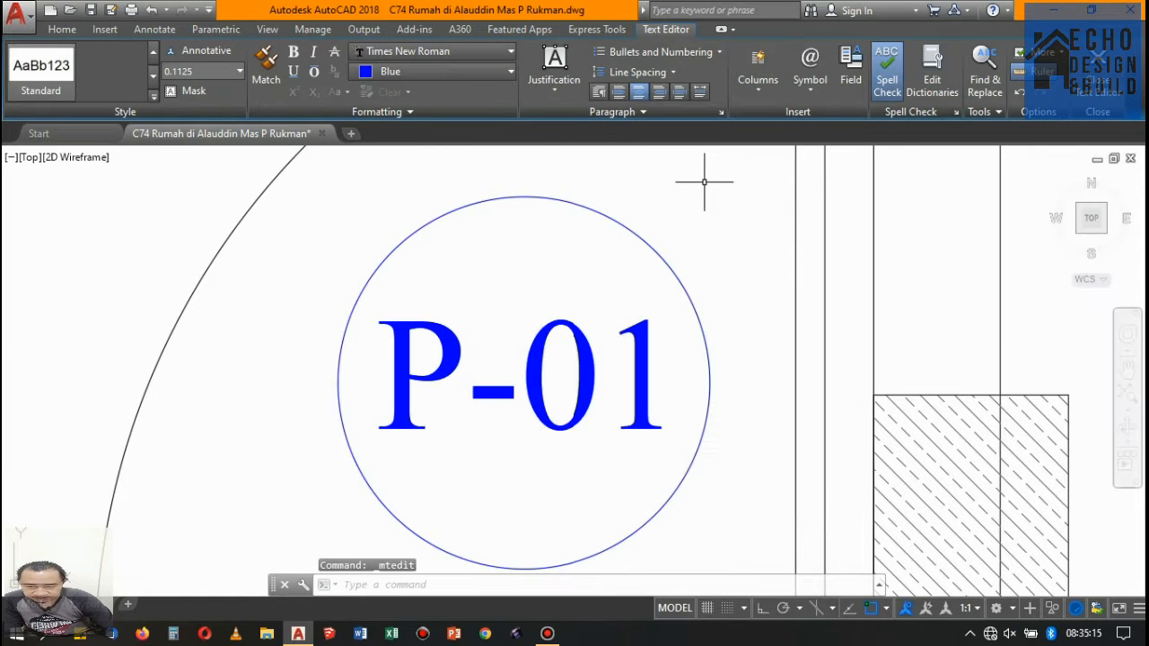
- Move the P-01 text slightly sideways to adjust its position within the tag circle
click(530, 340)
click(511, 320)
click(482, 369)
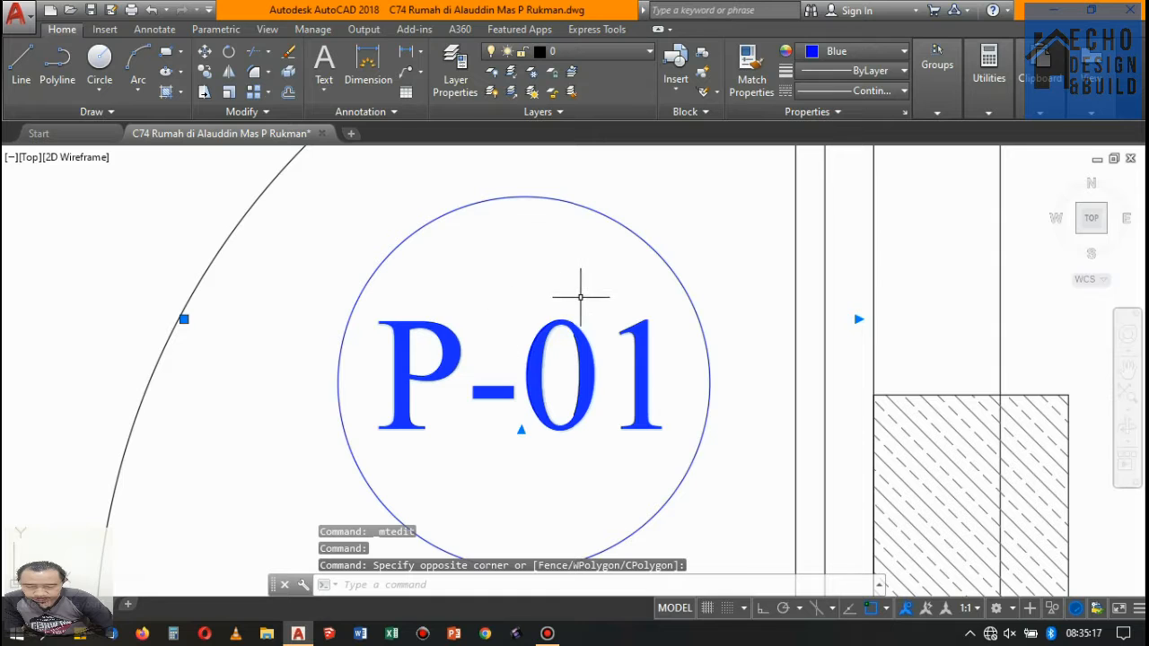
text(M)
key(Return)
click(551, 251)
click(529, 257)
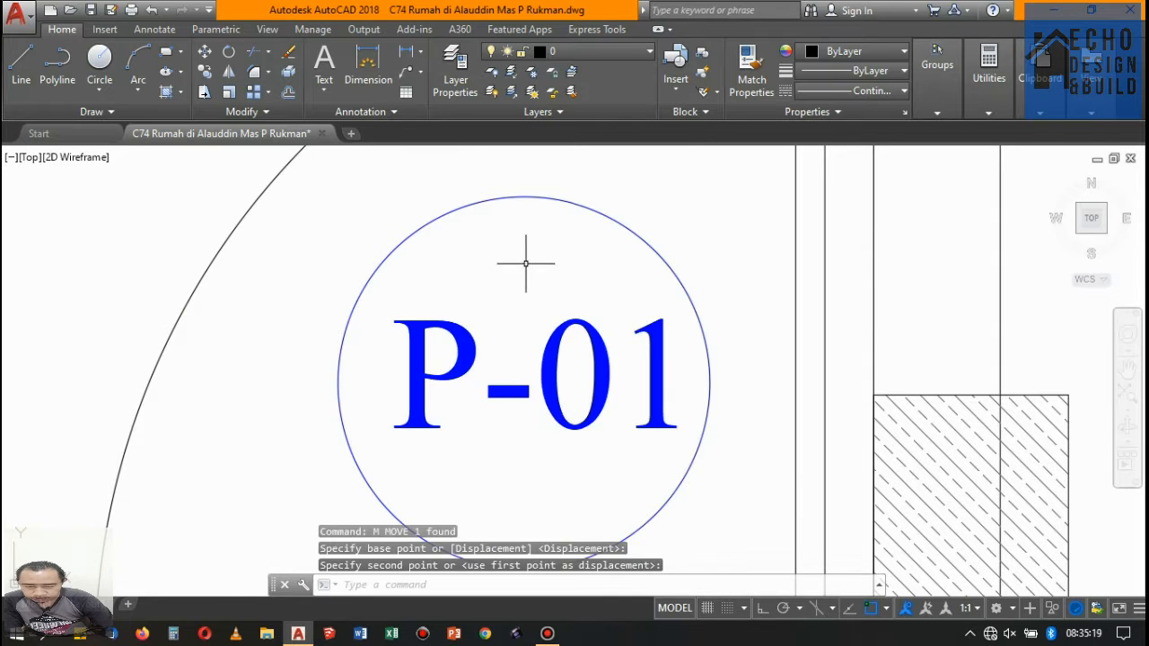
- Copy the P-01 tag with its circle to just above the middle of the 115 cm window on floor 1
scroll(482, 306, down, 8)
scroll(495, 314, up, 4)
click(453, 317)
click(394, 239)
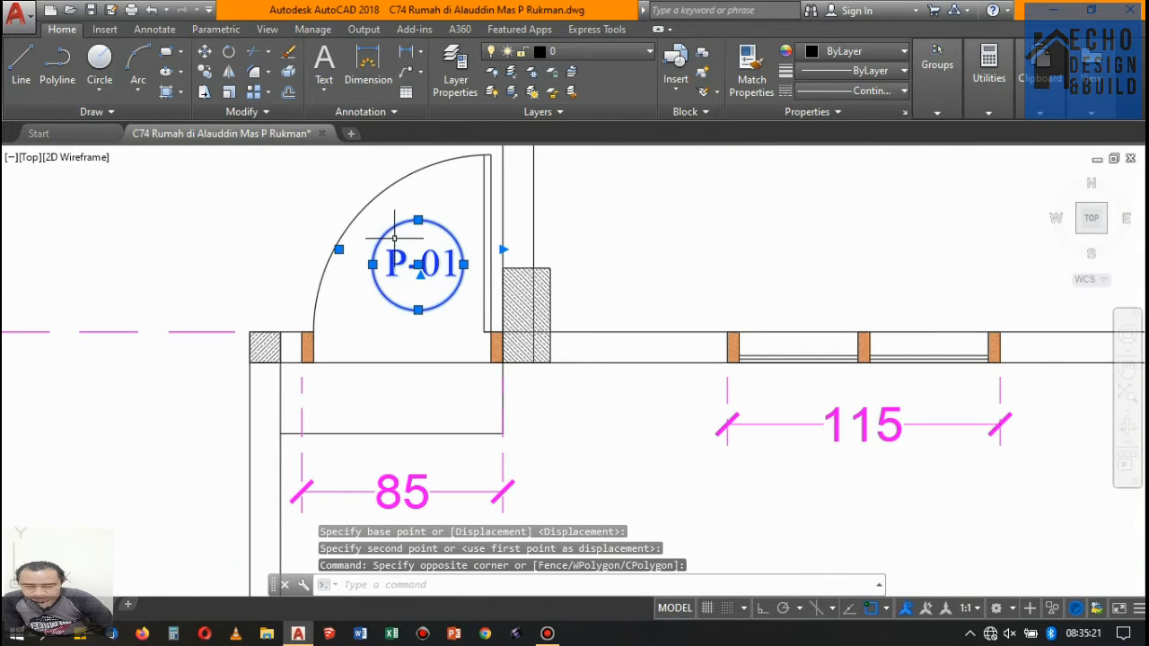
click(203, 74)
click(417, 265)
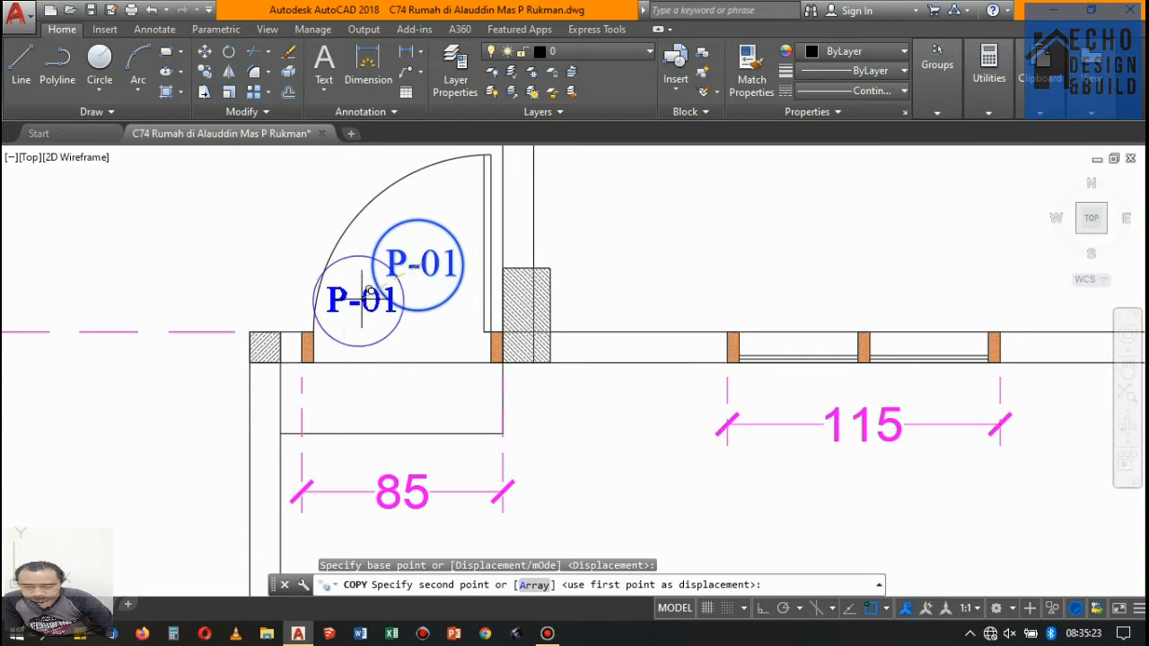
scroll(542, 374, down, 5)
scroll(610, 305, up, 6)
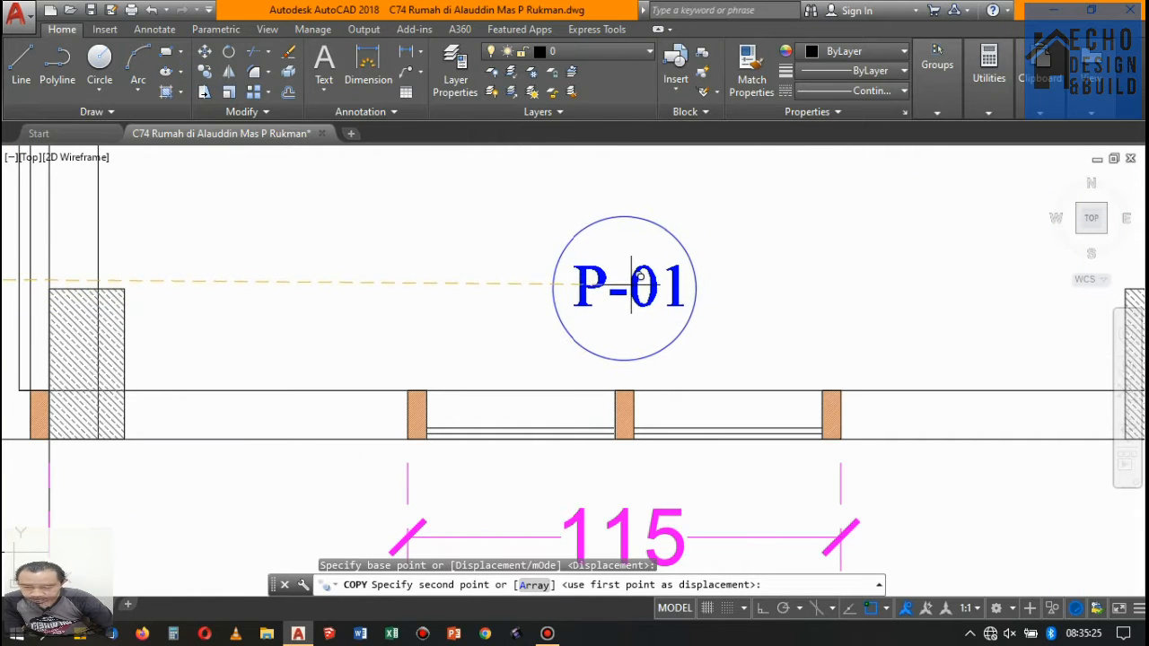
click(631, 285)
key(Return)
- Change the copied window tag's text to J-01
double_click(600, 274)
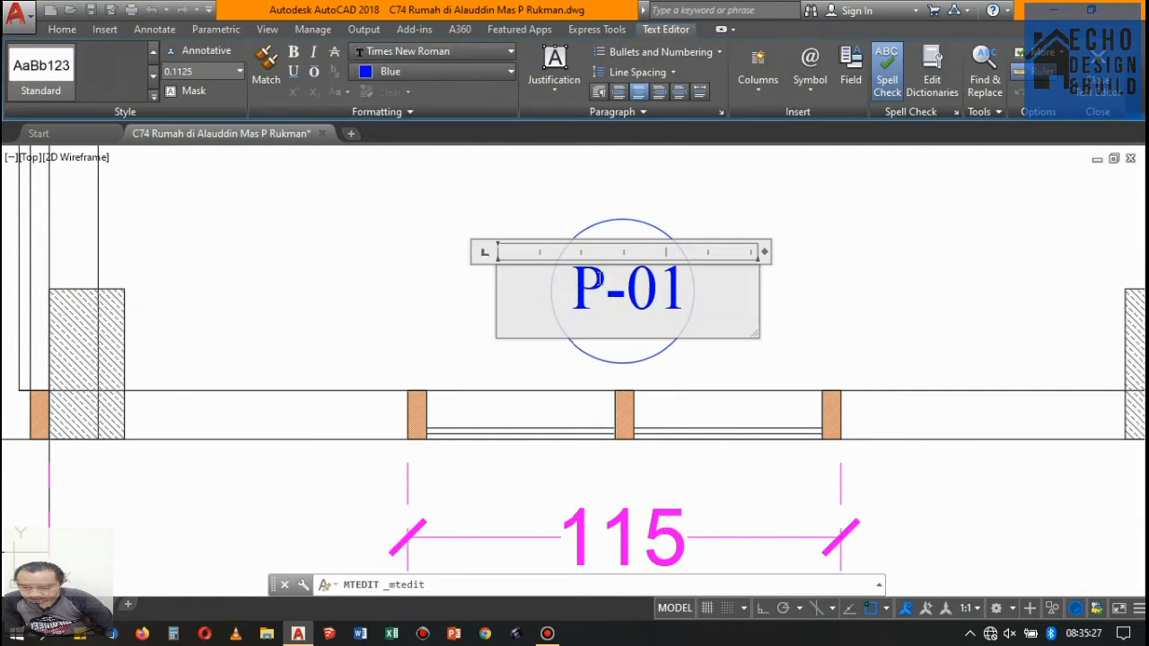
text(J)
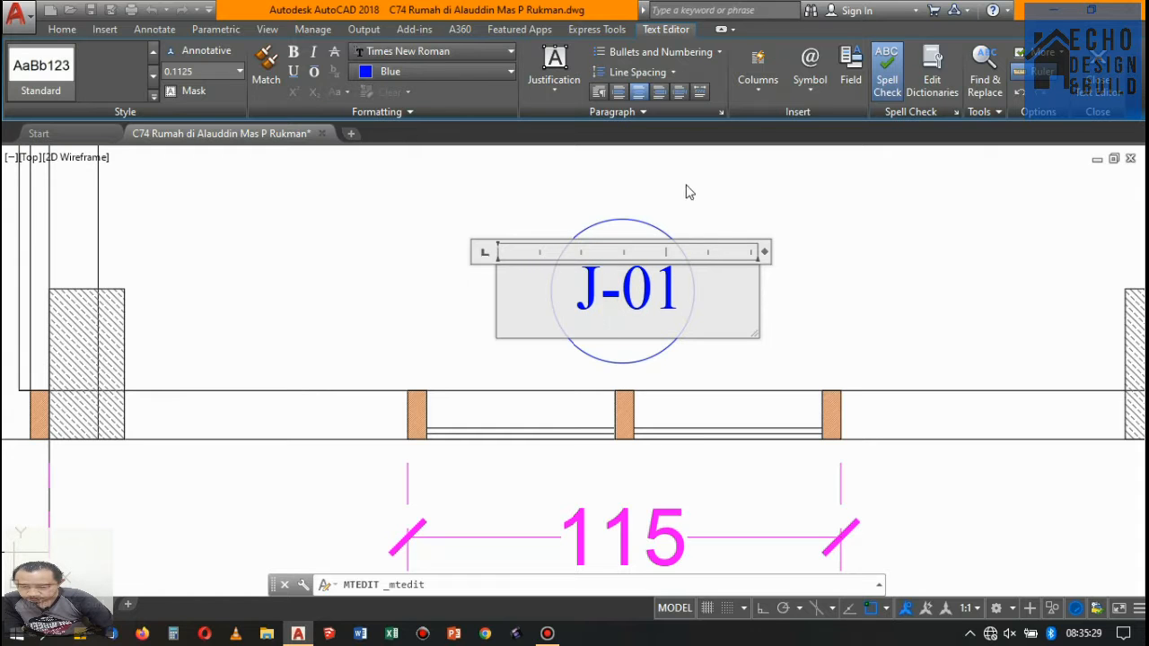
click(804, 189)
- Examine the placed door and window tags on floor 1 and look for openings that still need a tag
scroll(718, 239, down, 4)
scroll(705, 236, up, 2)
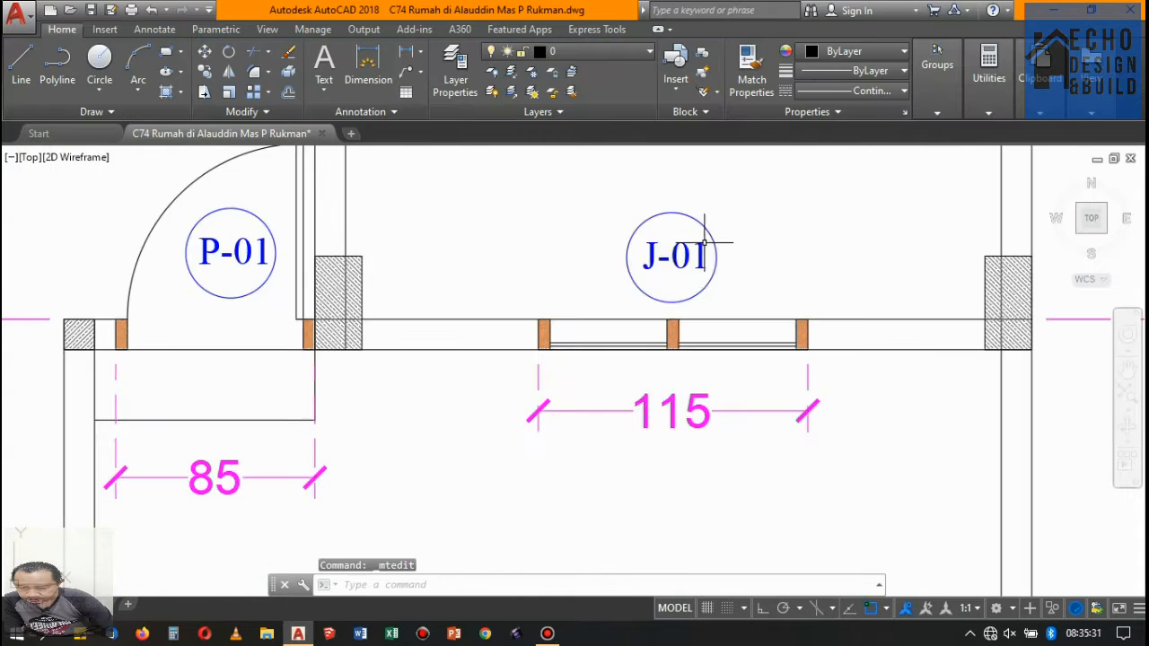
scroll(457, 290, down, 5)
scroll(658, 244, up, 5)
scroll(658, 244, down, 4)
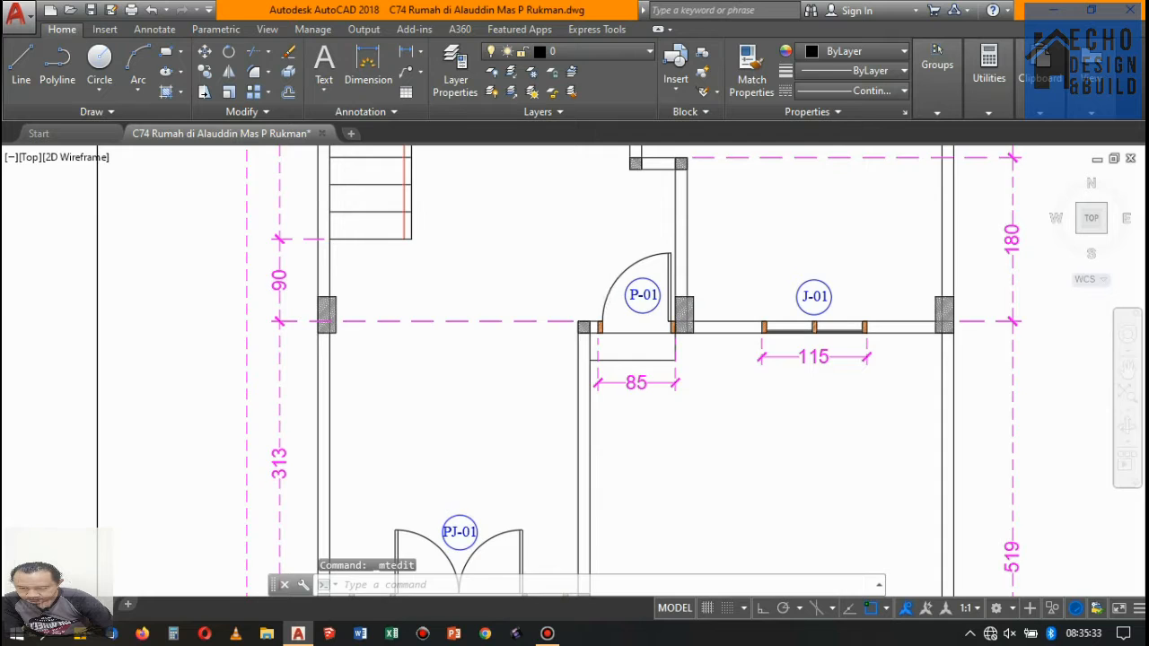
scroll(619, 296, up, 6)
scroll(615, 319, down, 10)
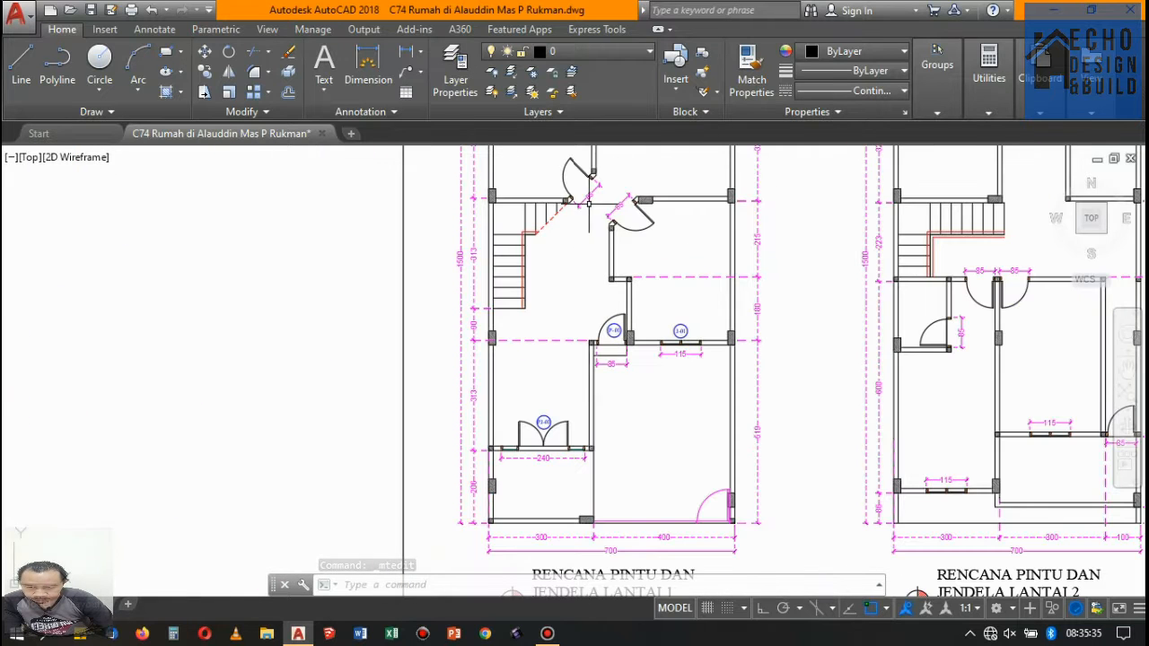
scroll(617, 347, up, 6)
scroll(566, 377, down, 4)
scroll(588, 395, up, 6)
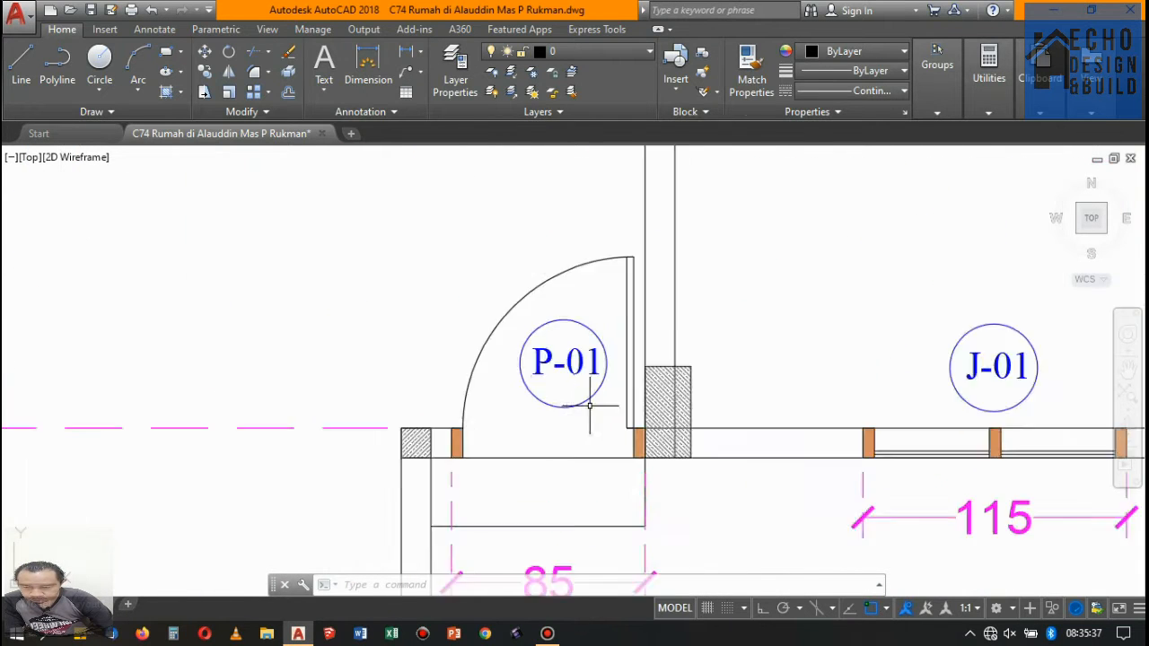
scroll(590, 406, down, 6)
scroll(693, 410, up, 4)
click(627, 430)
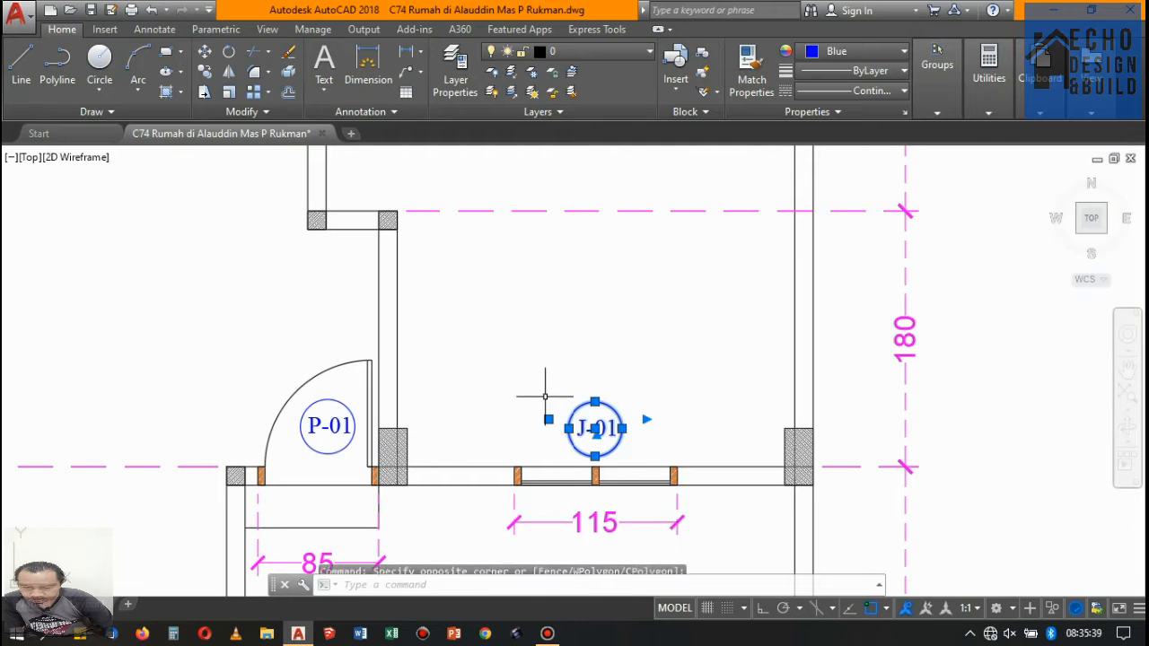
key(Escape)
scroll(341, 462, up, 6)
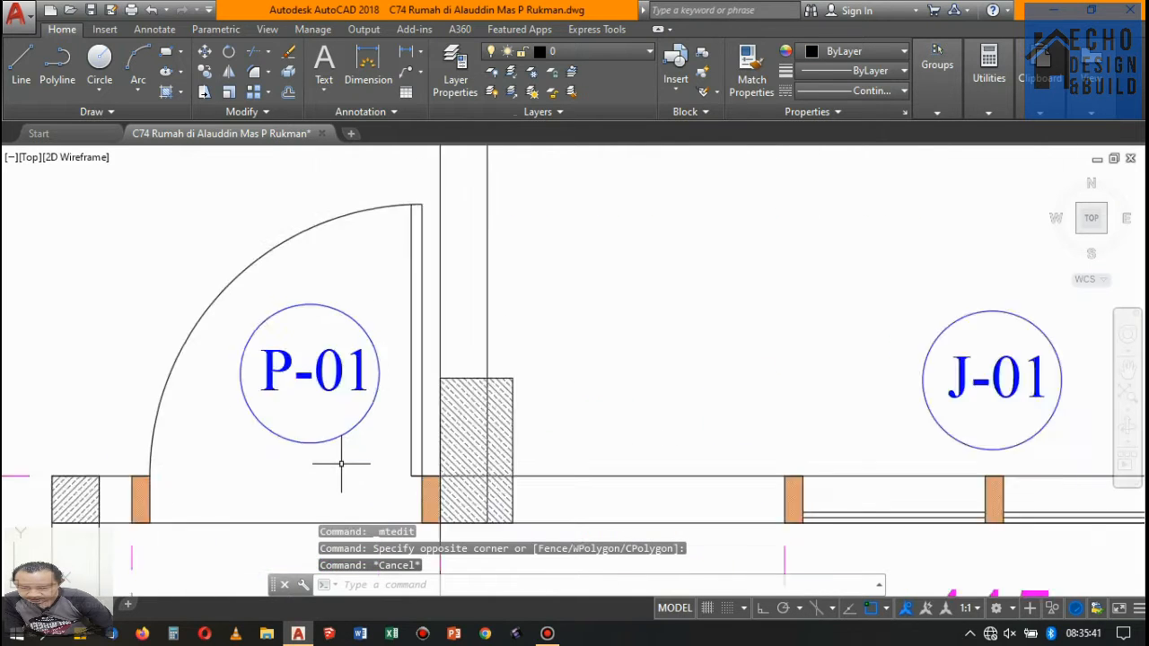
- Copy the P-01 tag with its circle to the swing of the angled 85 cm door beside the stairs on floor 1
click(351, 459)
click(301, 294)
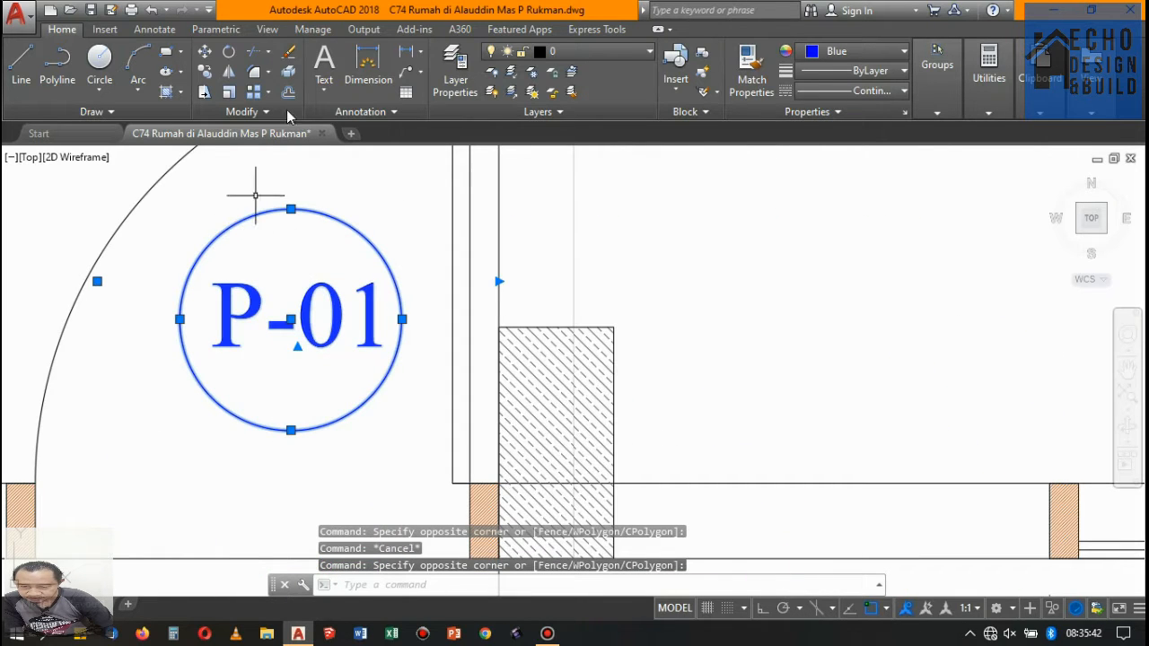
click(203, 75)
click(98, 347)
scroll(466, 415, down, 6)
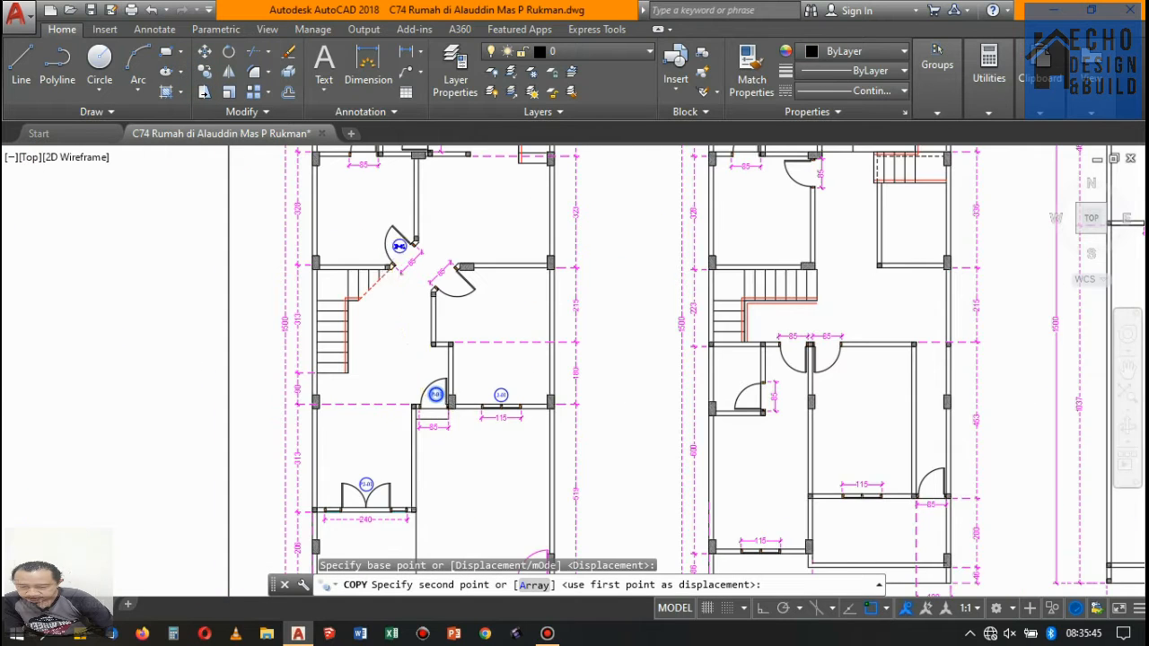
scroll(392, 248, up, 6)
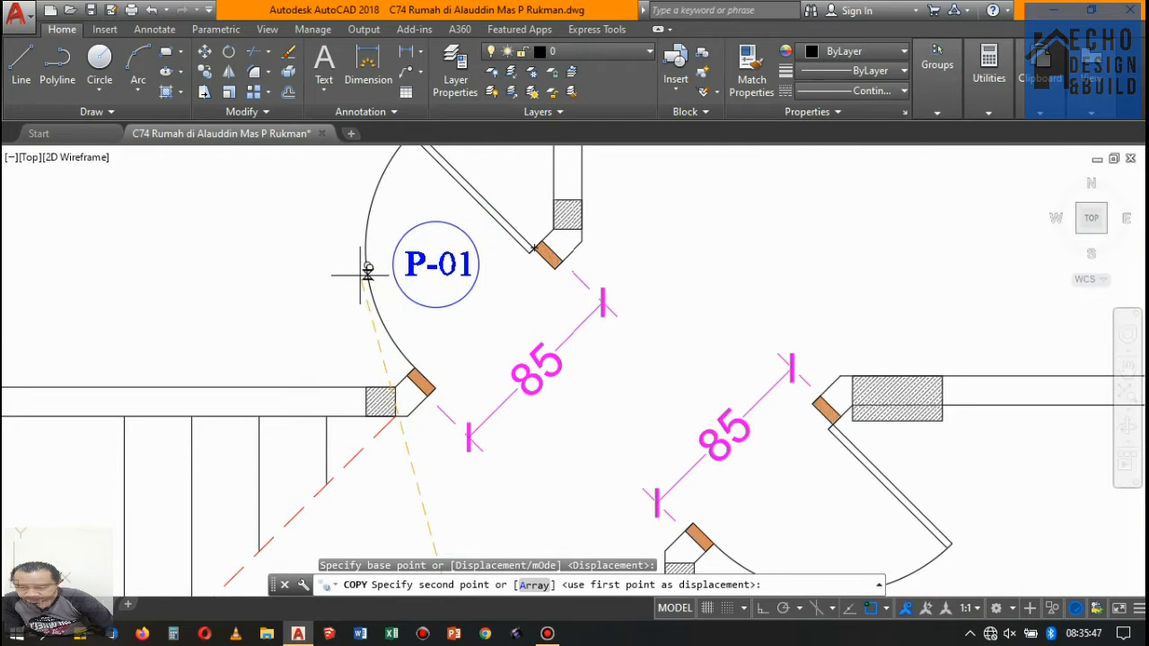
click(373, 268)
key(Return)
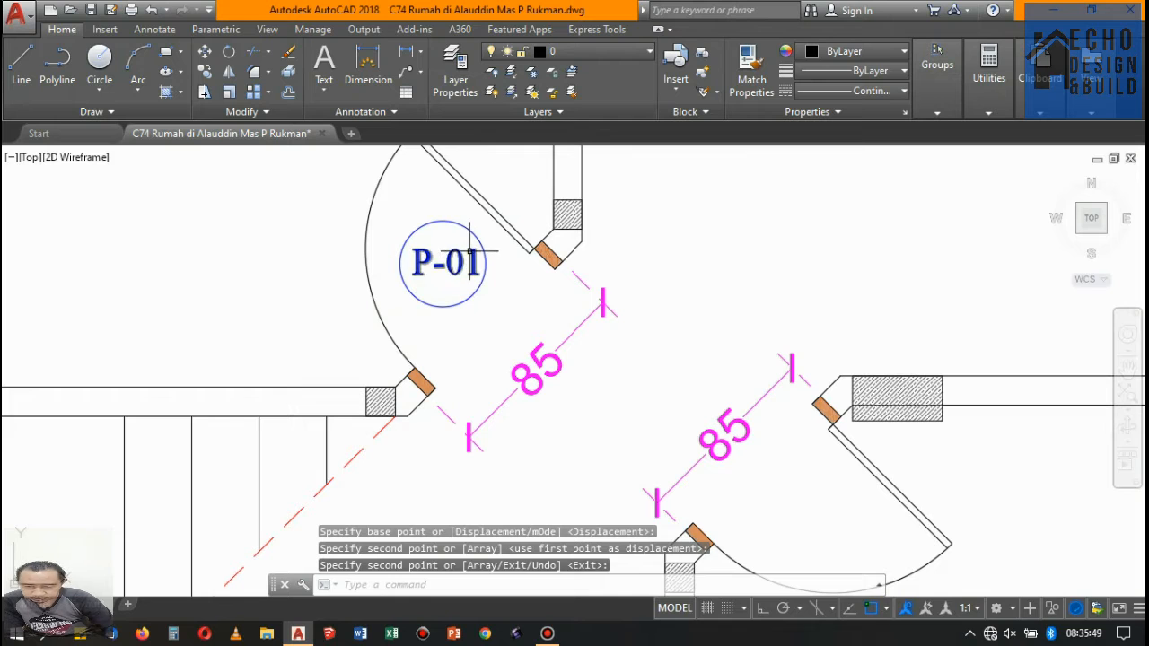
- Change the text of the copied tag at the angled door beside the stairs to P-02
key(Escape)
double_click(467, 260)
drag(449, 269, 478, 261)
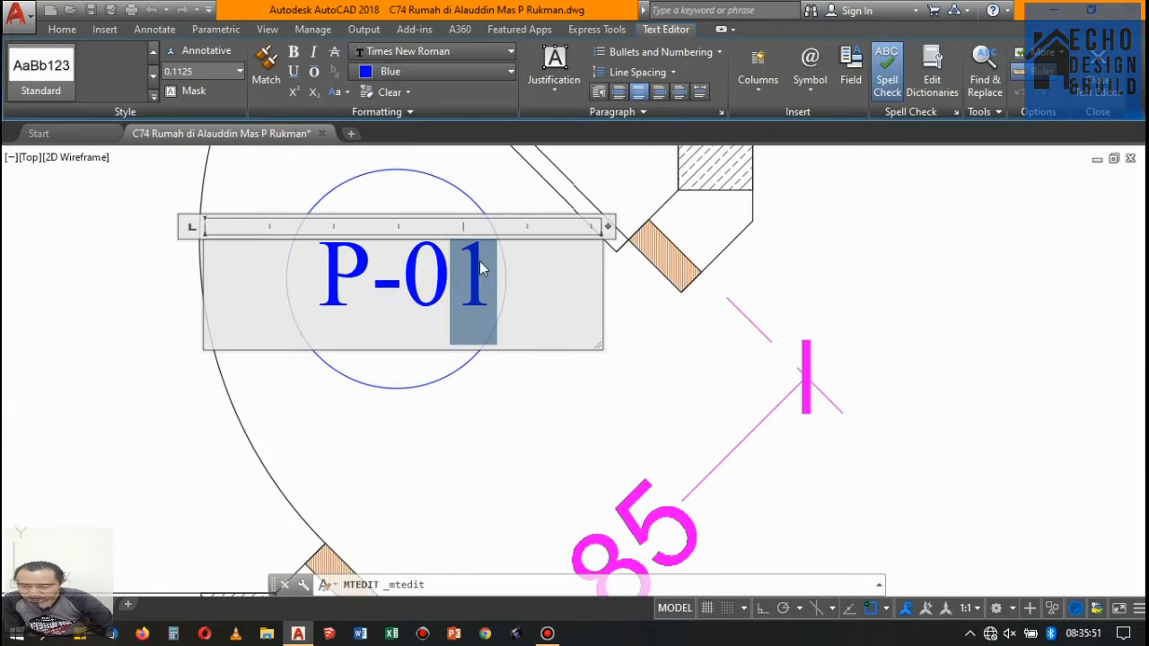
text(2)
click(554, 359)
- Copy the P-02 tag with its circle to the opposite angled 85 cm door of the right-hand room on floor 1
click(399, 256)
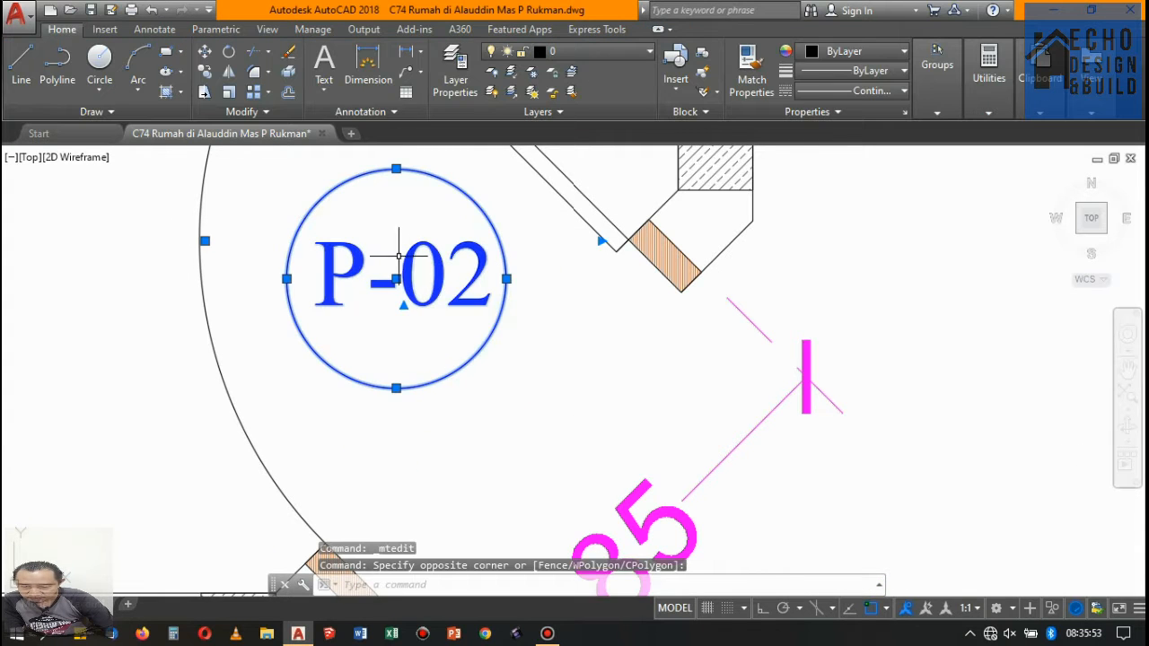
click(205, 72)
click(396, 279)
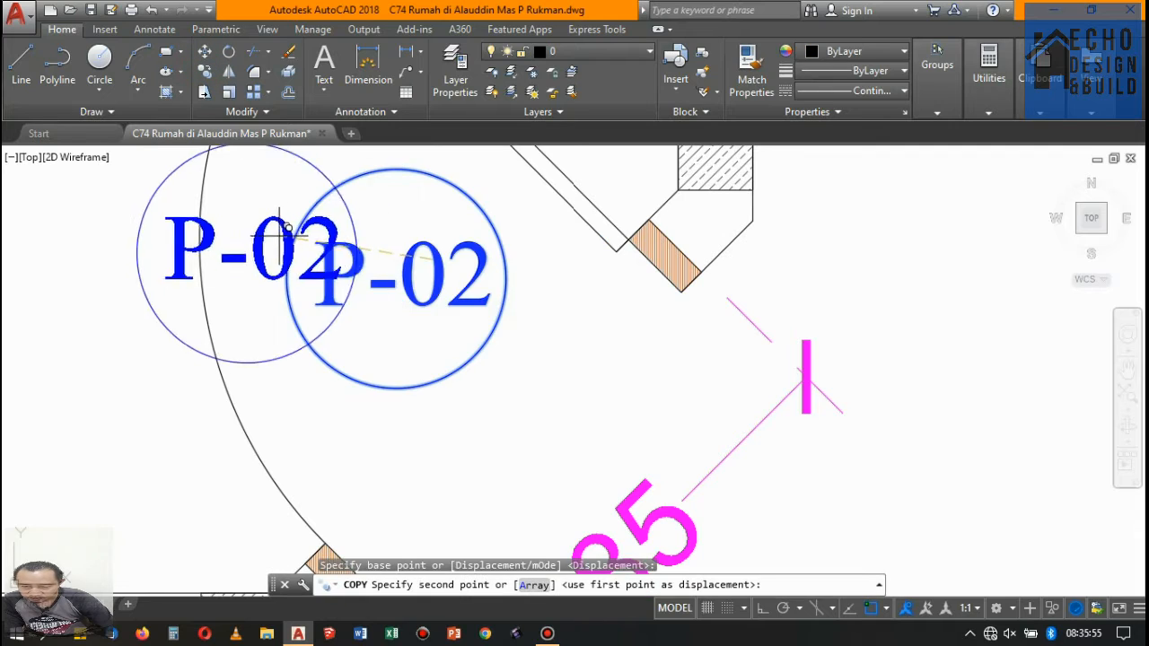
scroll(229, 253, down, 5)
scroll(396, 251, up, 4)
scroll(396, 251, up, 3)
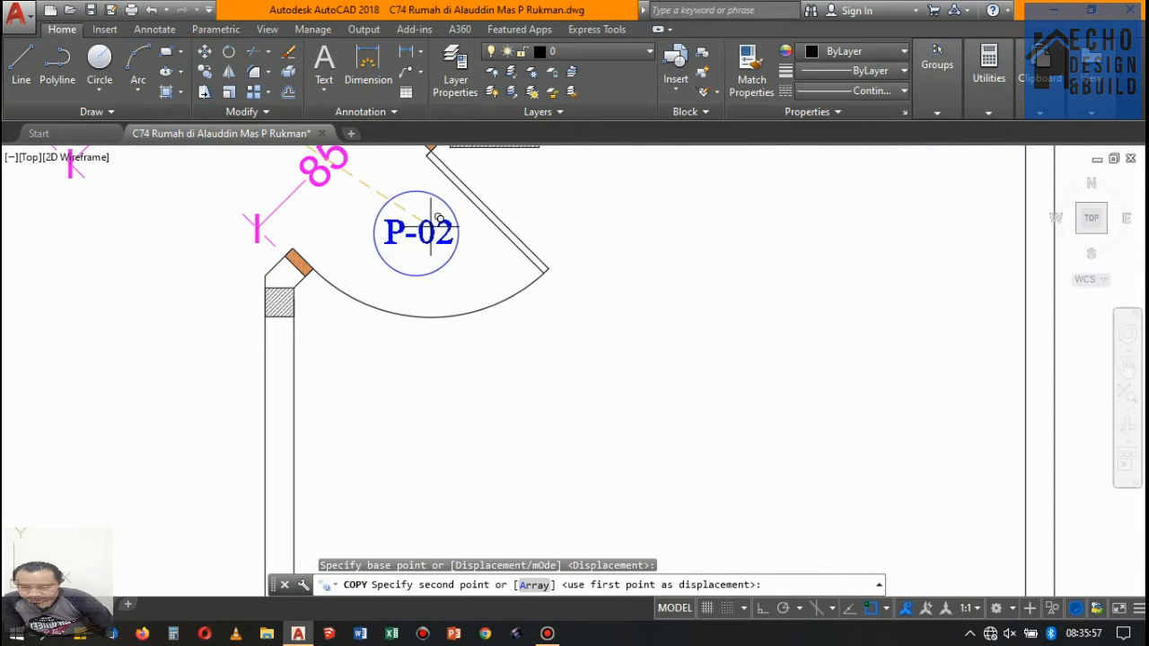
click(431, 232)
- Copy the P-02 tag to the door of the upper-left small room on floor 1 and change its text to P-03
scroll(500, 257, down, 4)
scroll(488, 290, up, 3)
scroll(491, 342, down, 6)
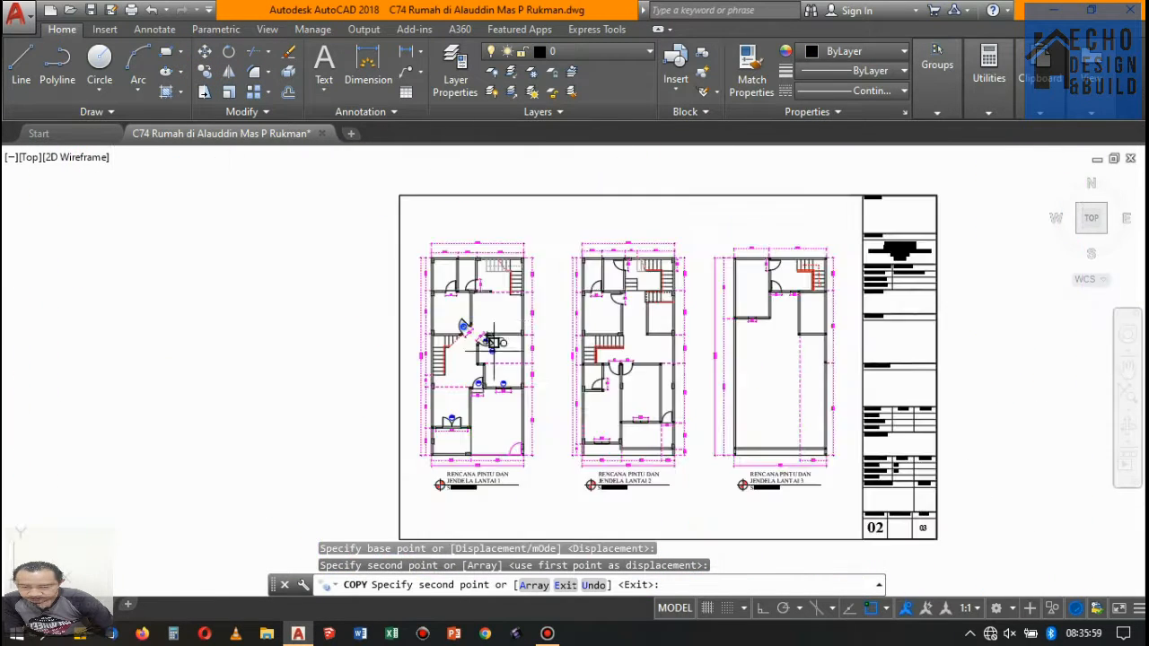
scroll(492, 342, up, 6)
scroll(354, 314, up, 2)
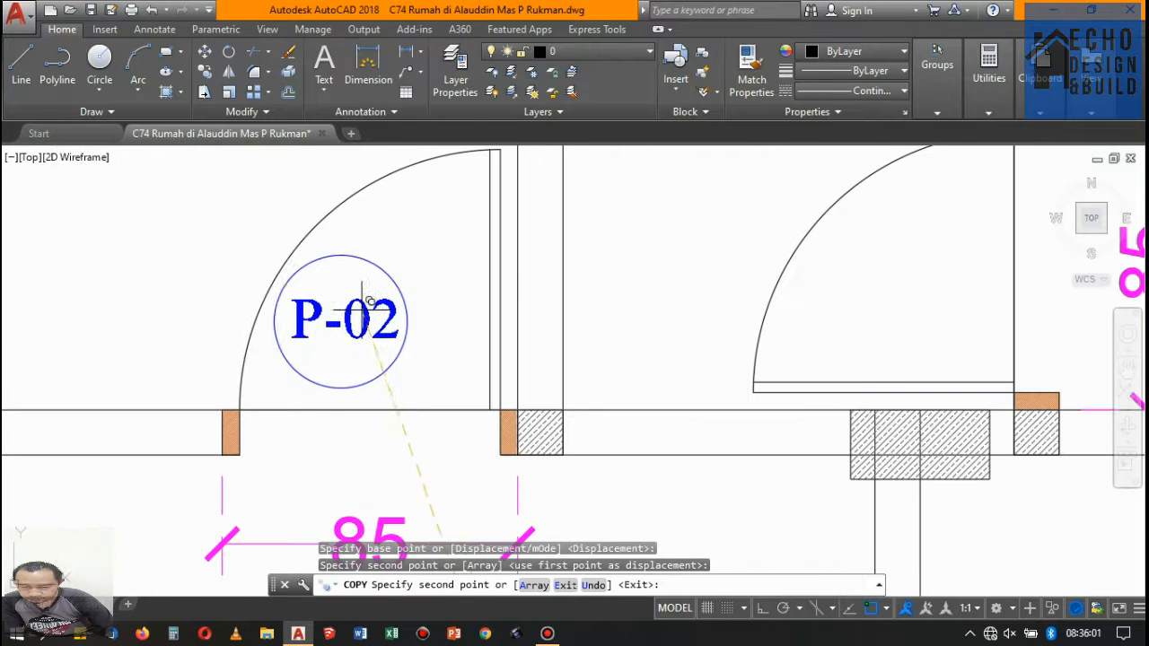
click(395, 289)
key(Return)
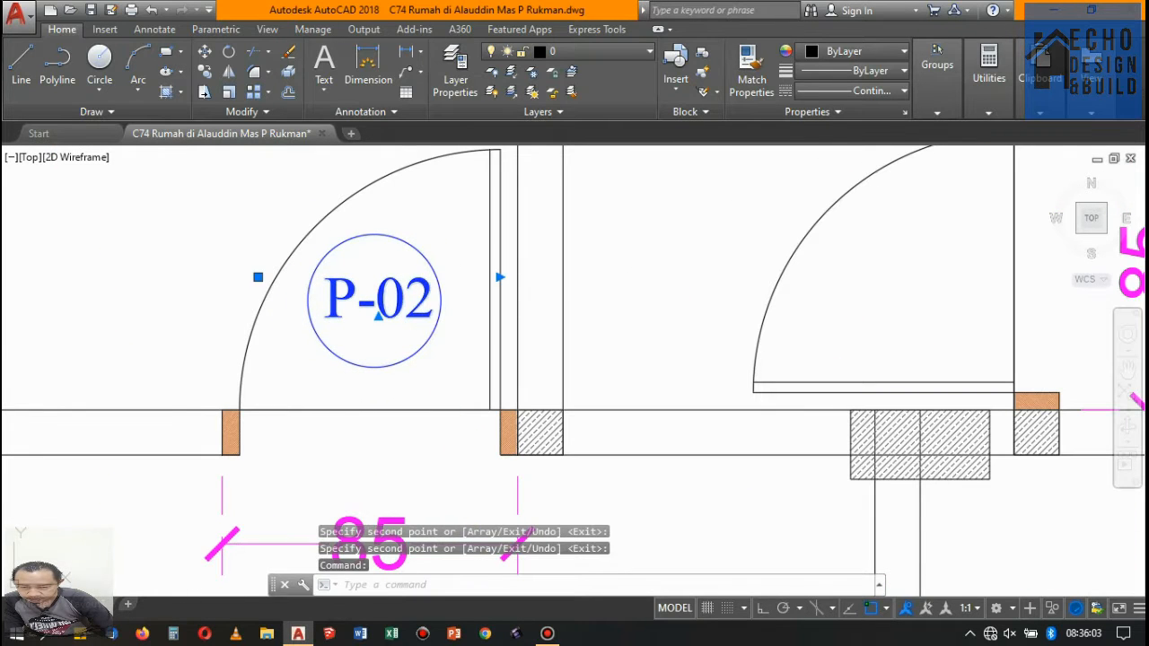
double_click(412, 289)
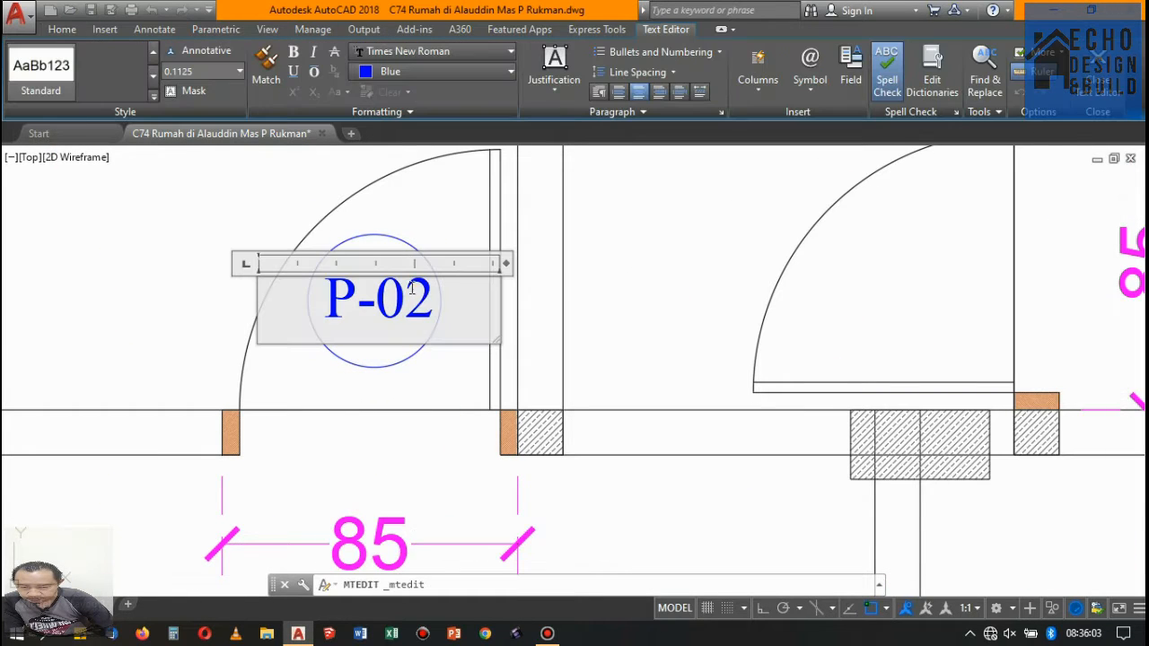
click(608, 243)
- Copy the P-03 tag with its circle to the door of the adjacent small room on floor 1
click(449, 323)
click(383, 265)
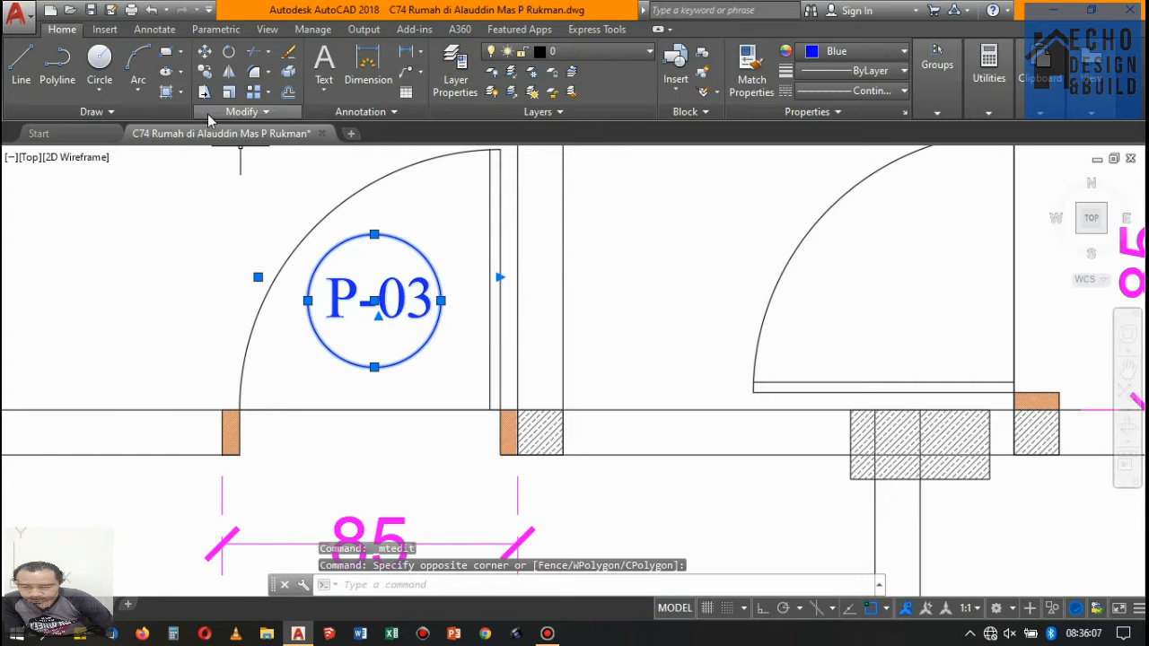
click(205, 73)
click(368, 302)
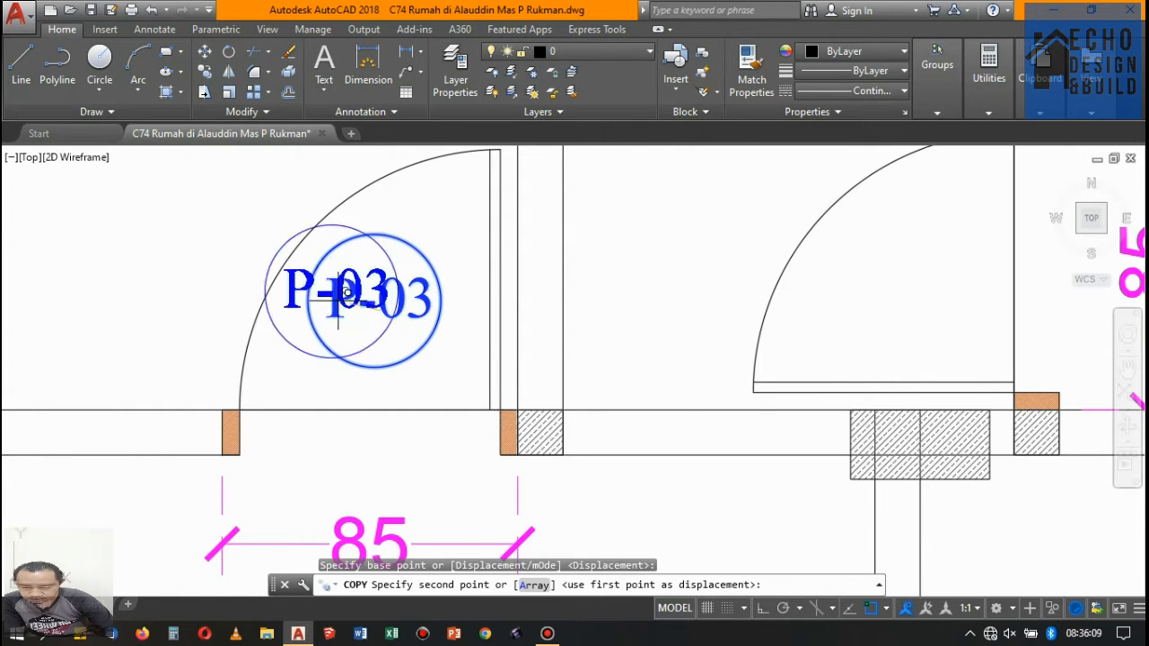
scroll(386, 309, down, 5)
scroll(305, 312, up, 5)
click(305, 319)
- Place copies of the P-03 tag at the doors of the two small rooms at the upper end of floor 2
scroll(404, 223, down, 5)
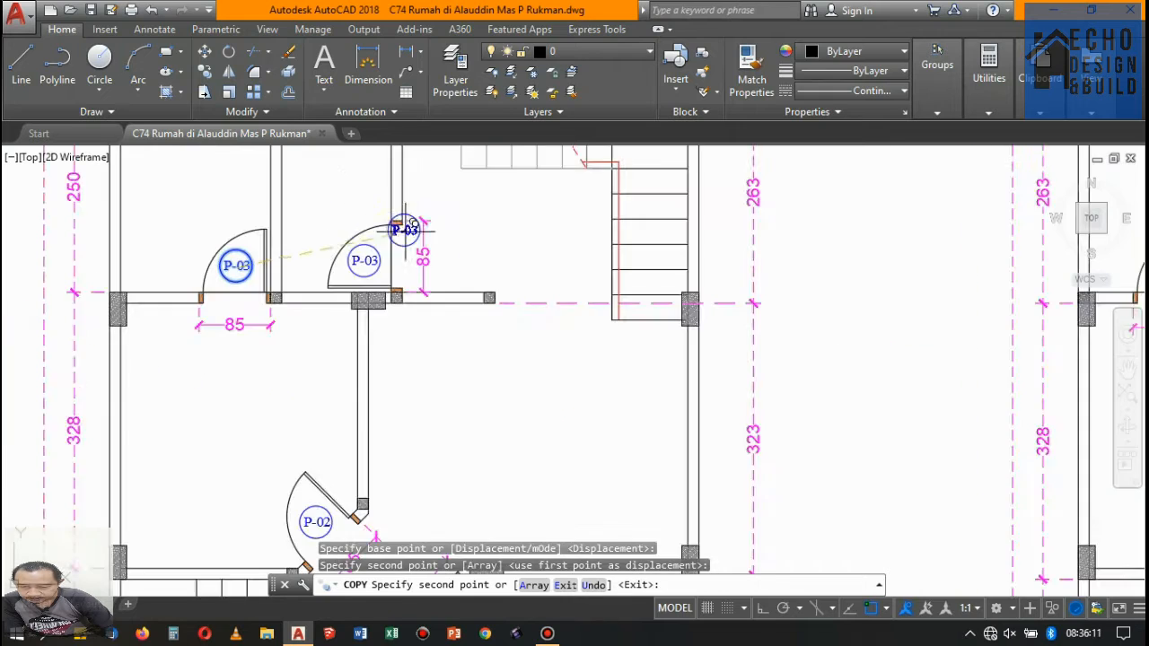
scroll(636, 206, up, 5)
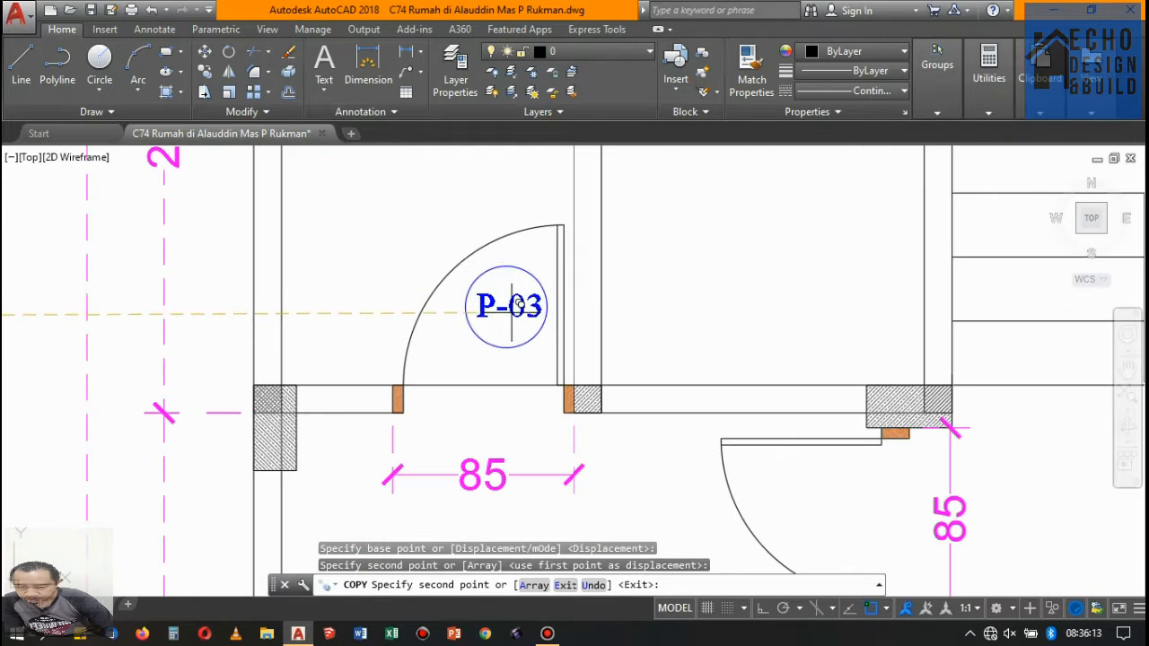
click(500, 313)
scroll(561, 241, down, 3)
scroll(564, 239, up, 5)
click(565, 246)
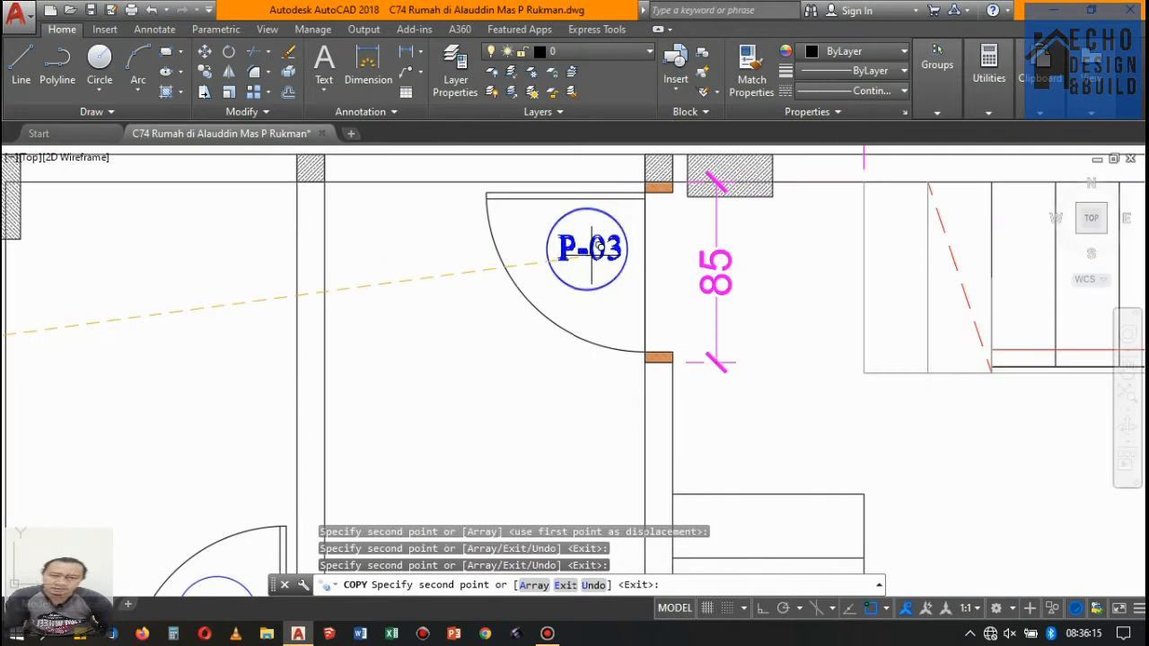
- Place another copy of the P-03 tag at the door of the small room below the stairs on floor 2
scroll(574, 260, down, 6)
scroll(575, 269, down, 3)
scroll(533, 180, up, 8)
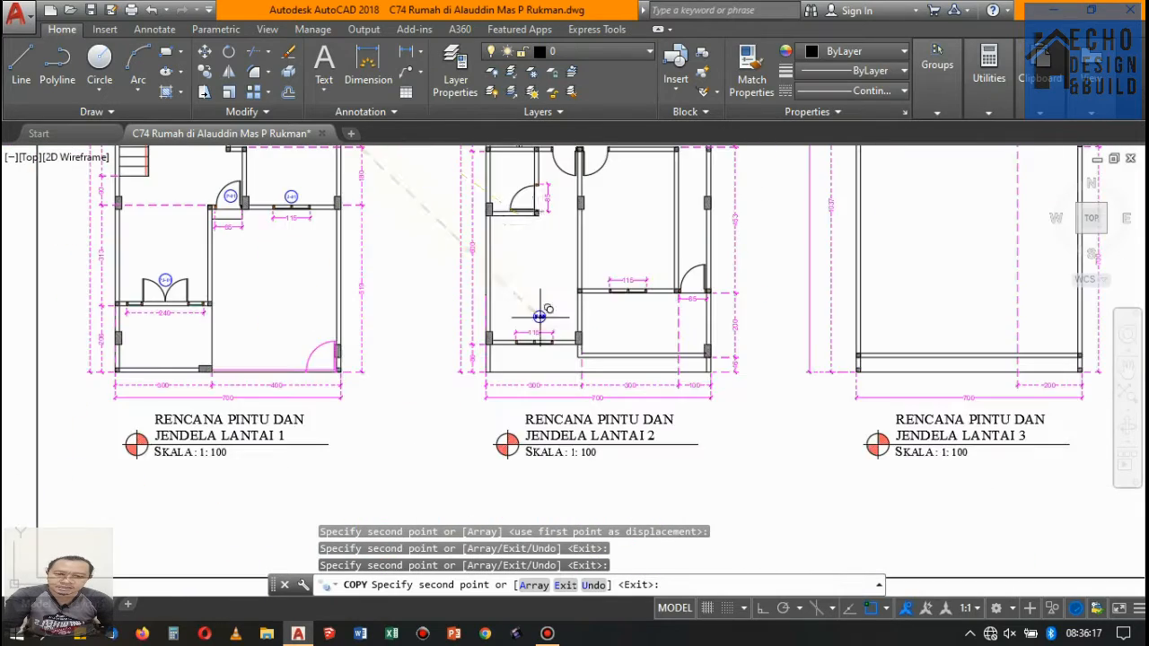
click(489, 251)
scroll(480, 261, down, 8)
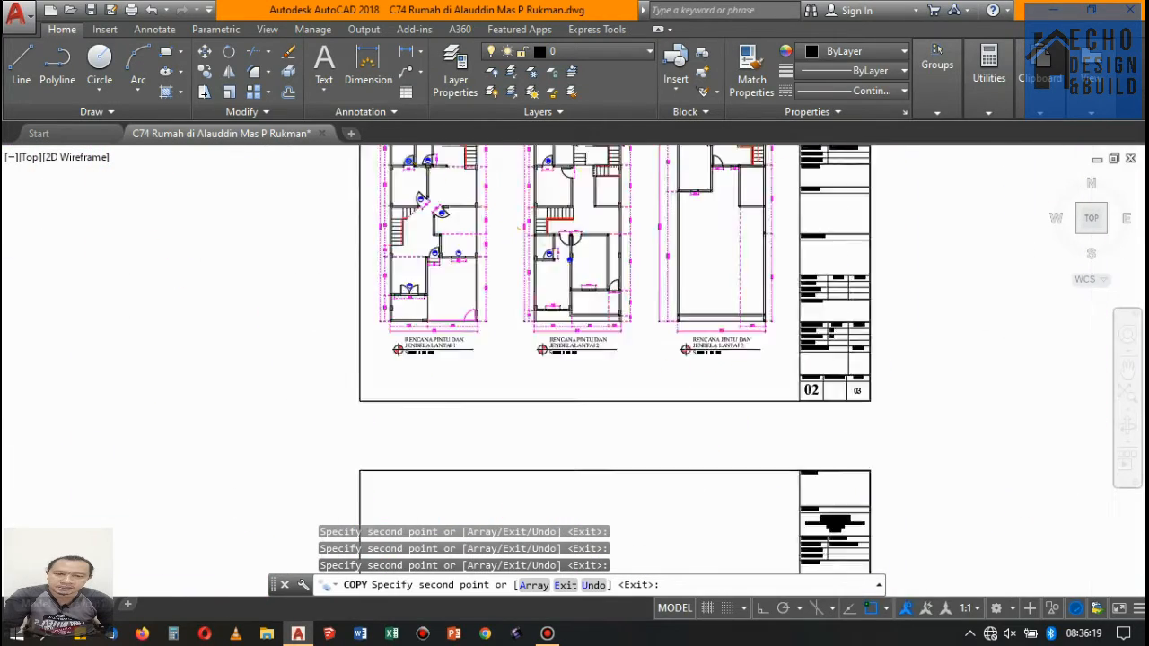
- Examine the floor plans for remaining doors that need the P-03 tag and finish copying
scroll(485, 287, up, 4)
scroll(492, 329, down, 5)
scroll(460, 256, up, 5)
scroll(453, 266, down, 5)
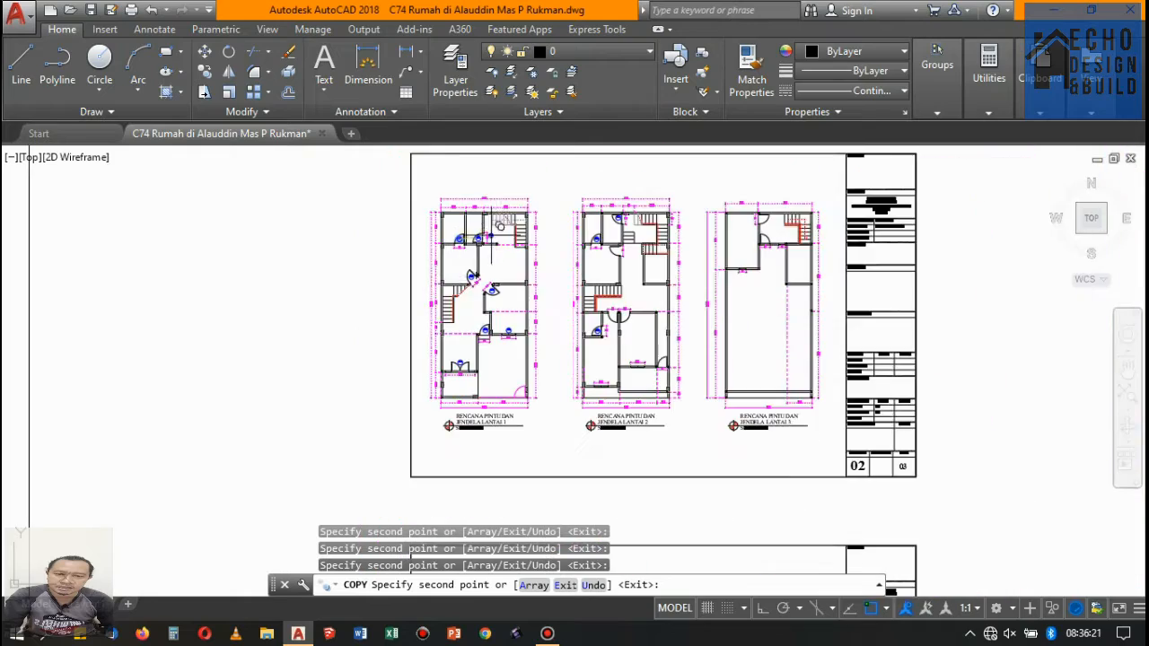
scroll(491, 228, up, 4)
scroll(483, 219, down, 4)
scroll(579, 225, up, 6)
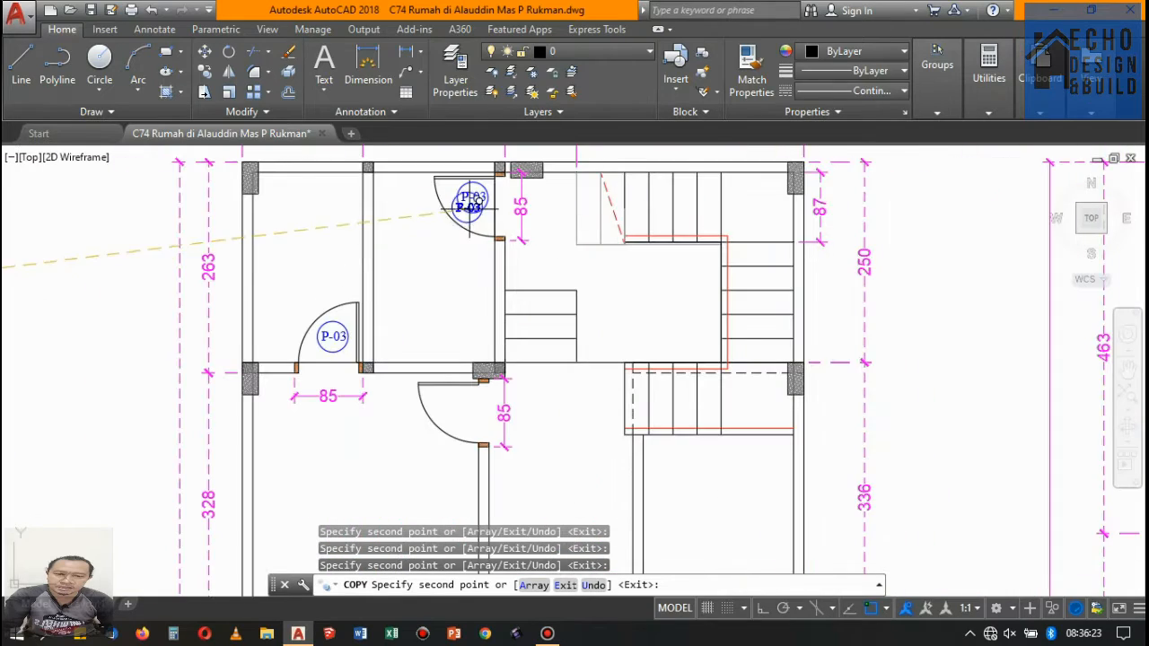
scroll(473, 204, down, 6)
scroll(645, 213, down, 2)
scroll(510, 267, up, 5)
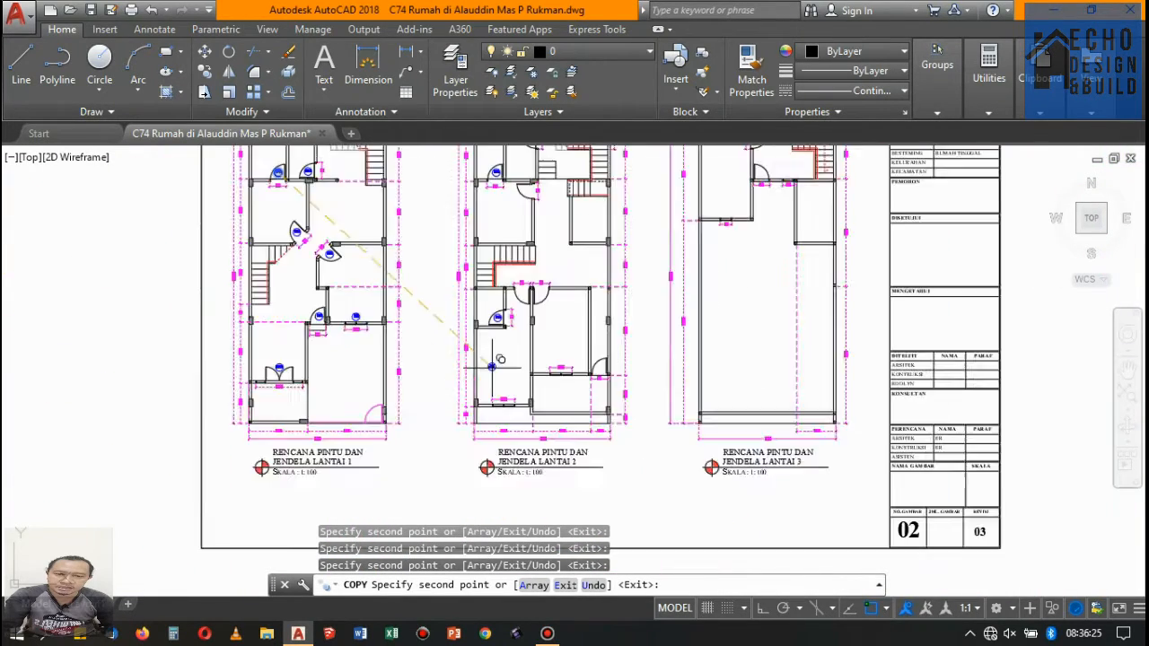
key(Return)
scroll(512, 250, down, 2)
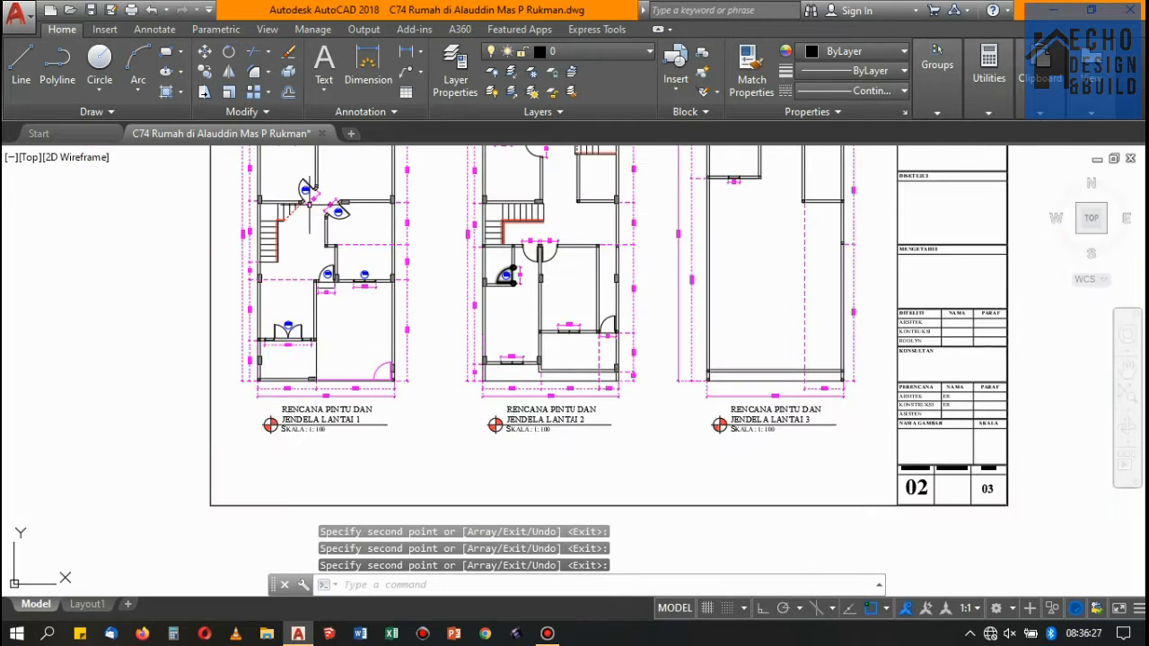
scroll(311, 205, up, 10)
scroll(345, 266, down, 4)
scroll(325, 225, up, 6)
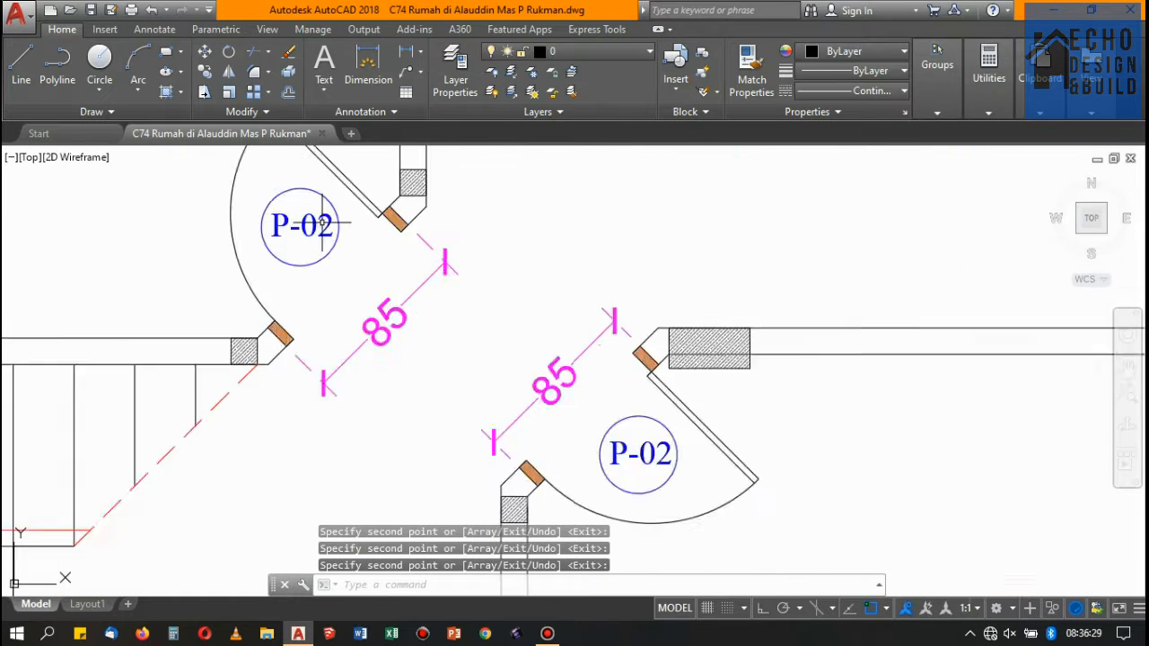
click(349, 256)
click(310, 215)
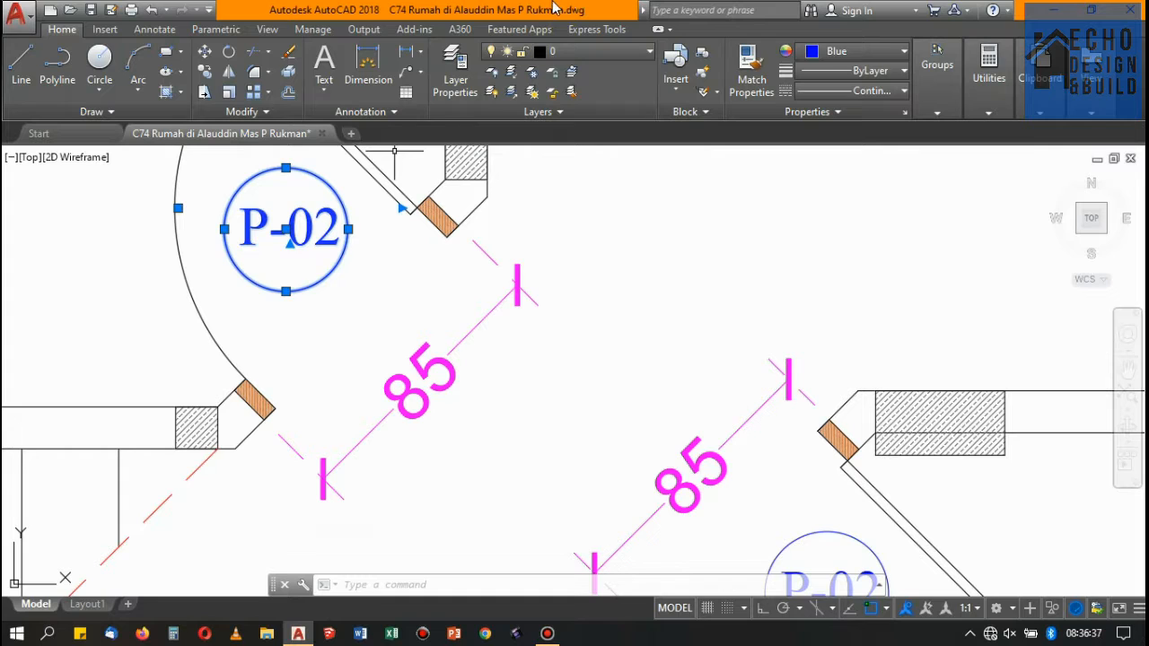
mouse_move(553, 7)
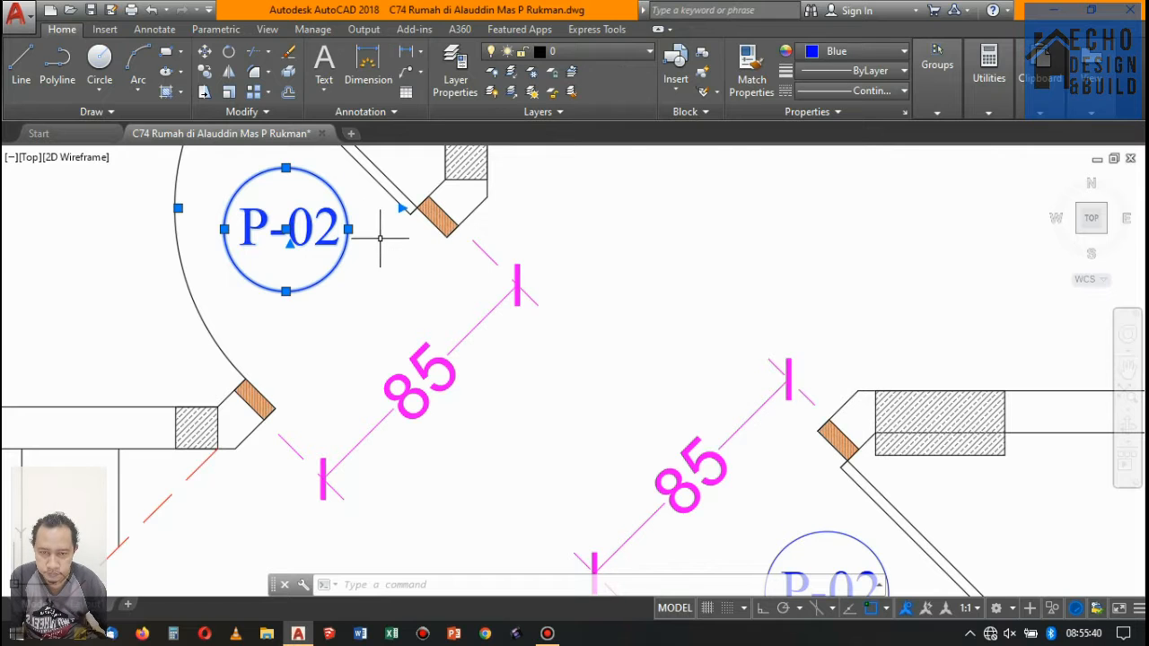
key(Escape)
- Copy the P-02 tag with its circle from floor 1 to the 85 cm door of the upper-left bedroom on floor 2
scroll(417, 297, down, 10)
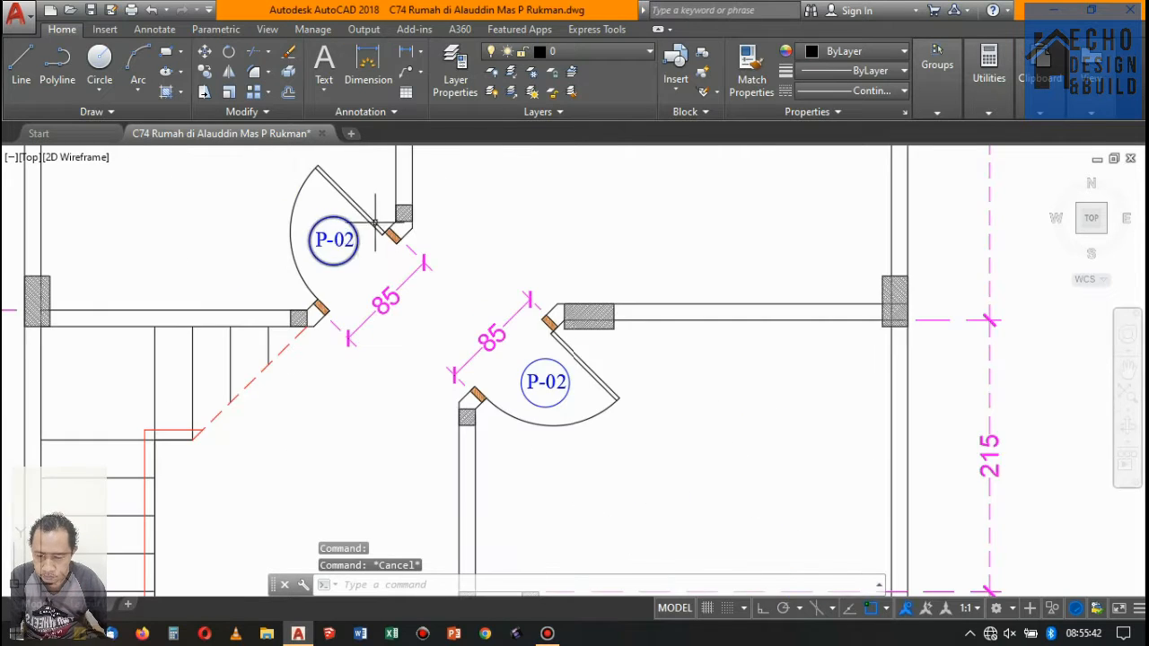
scroll(345, 251, down, 3)
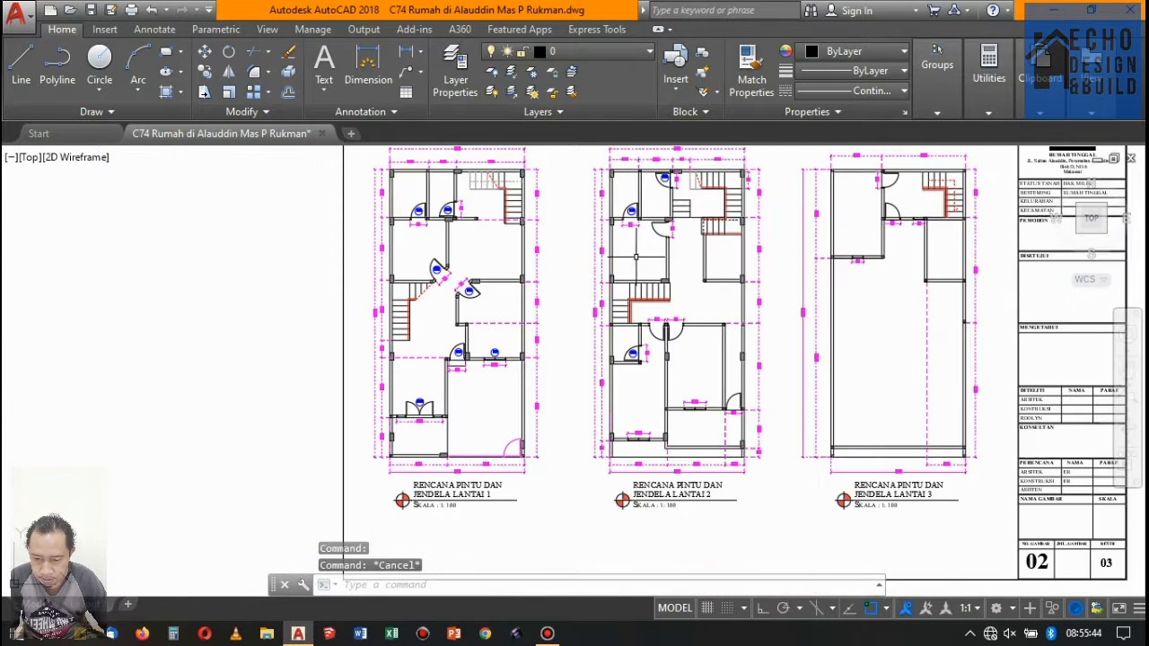
scroll(345, 251, up, 4)
scroll(345, 251, down, 1)
scroll(346, 252, up, 8)
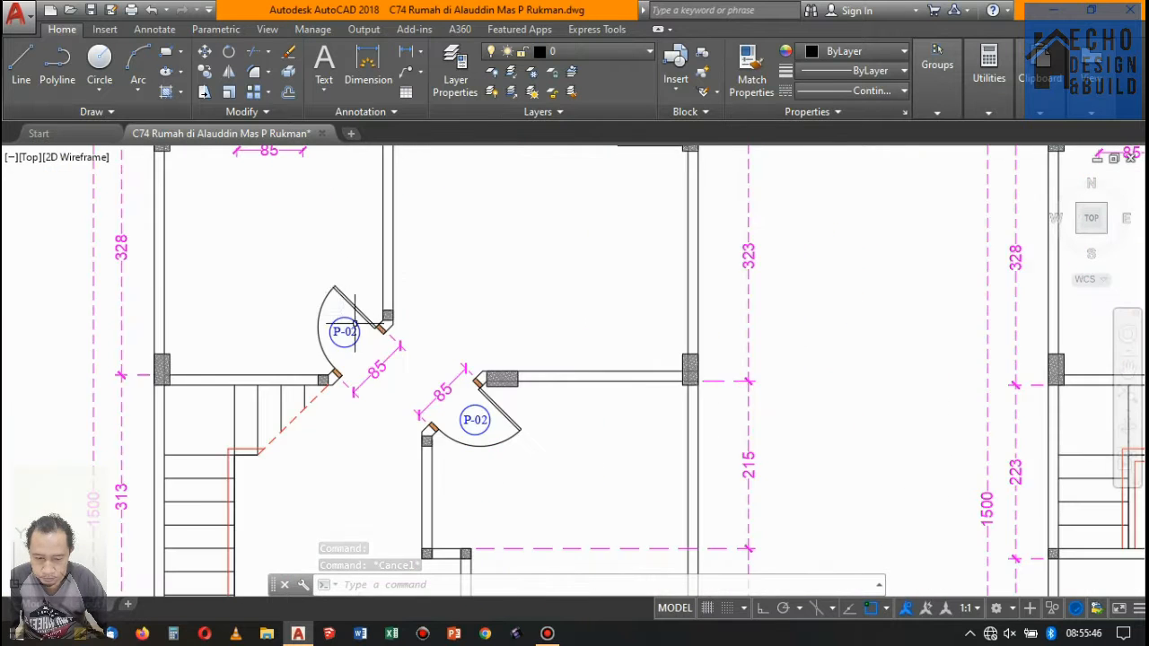
click(290, 326)
click(205, 70)
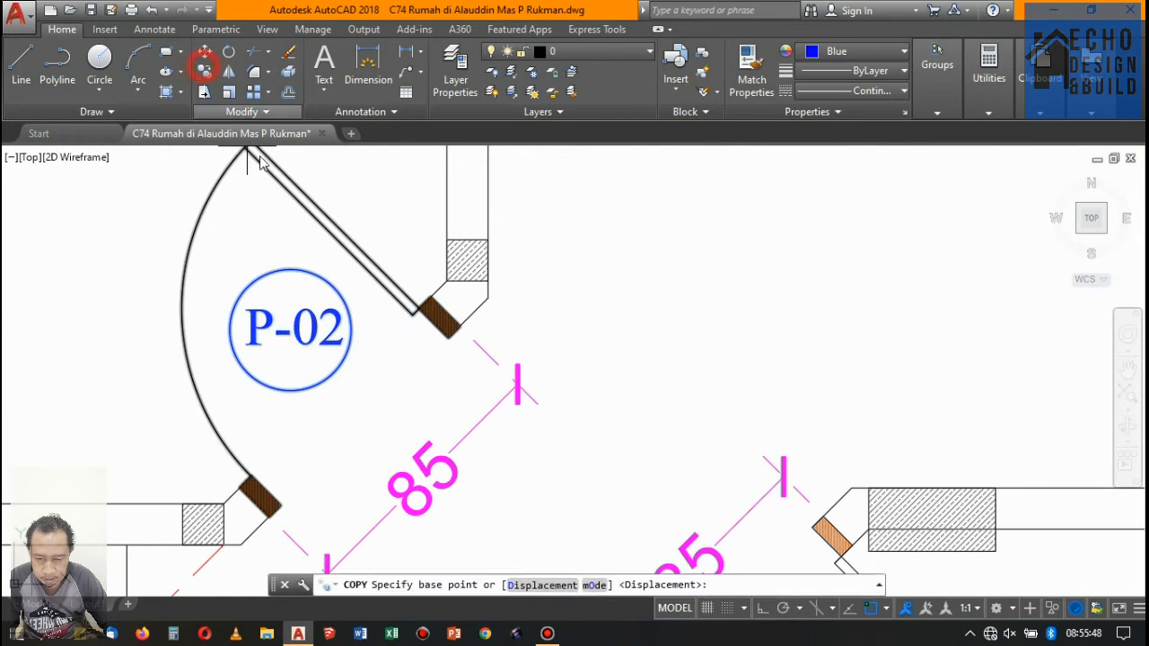
click(292, 329)
scroll(306, 326, down, 8)
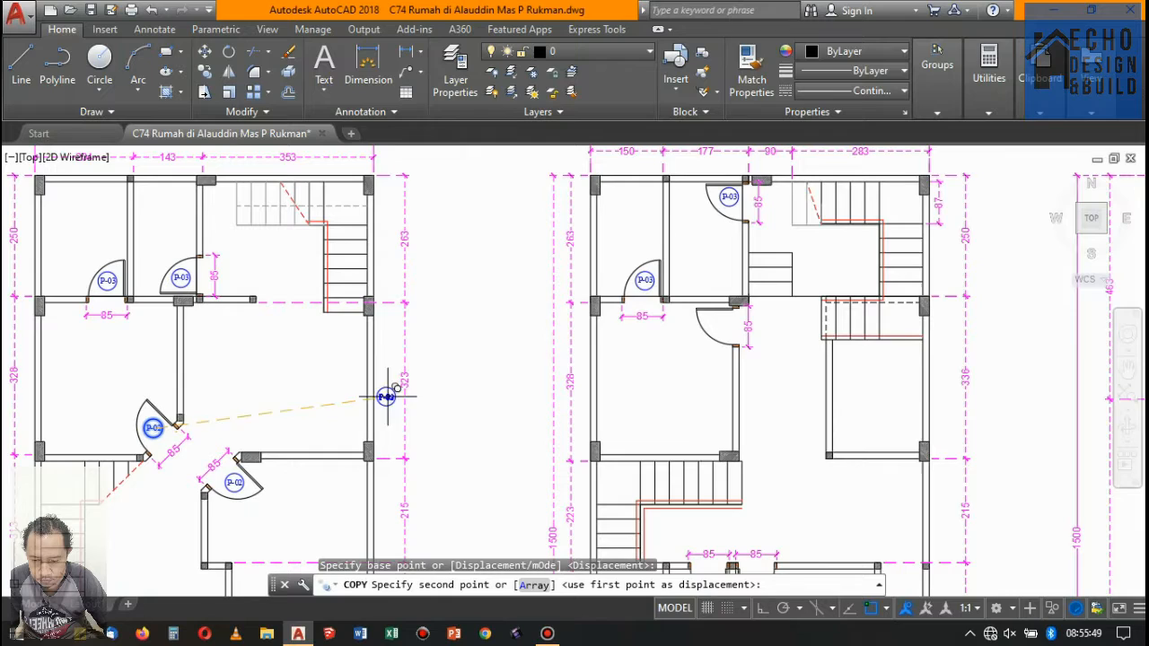
scroll(643, 283, up, 5)
click(646, 287)
- Place copies of the P-02 tag at the two side-by-side 85 cm doors below the stairs on floor 2
scroll(649, 290, down, 8)
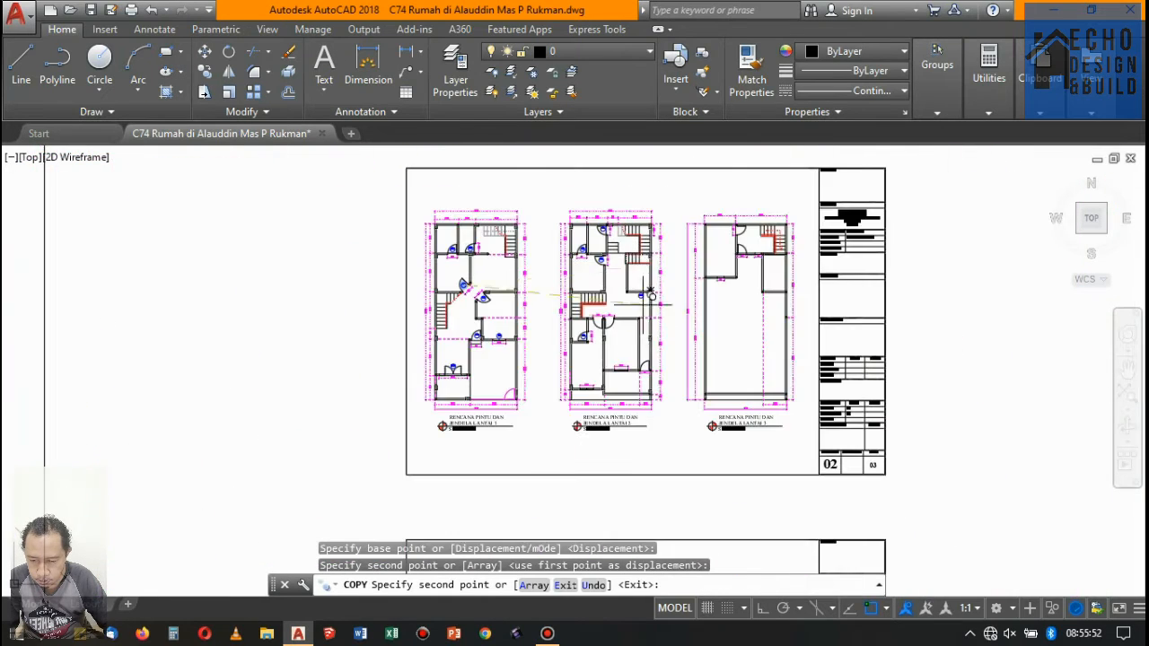
scroll(651, 296, up, 8)
click(525, 323)
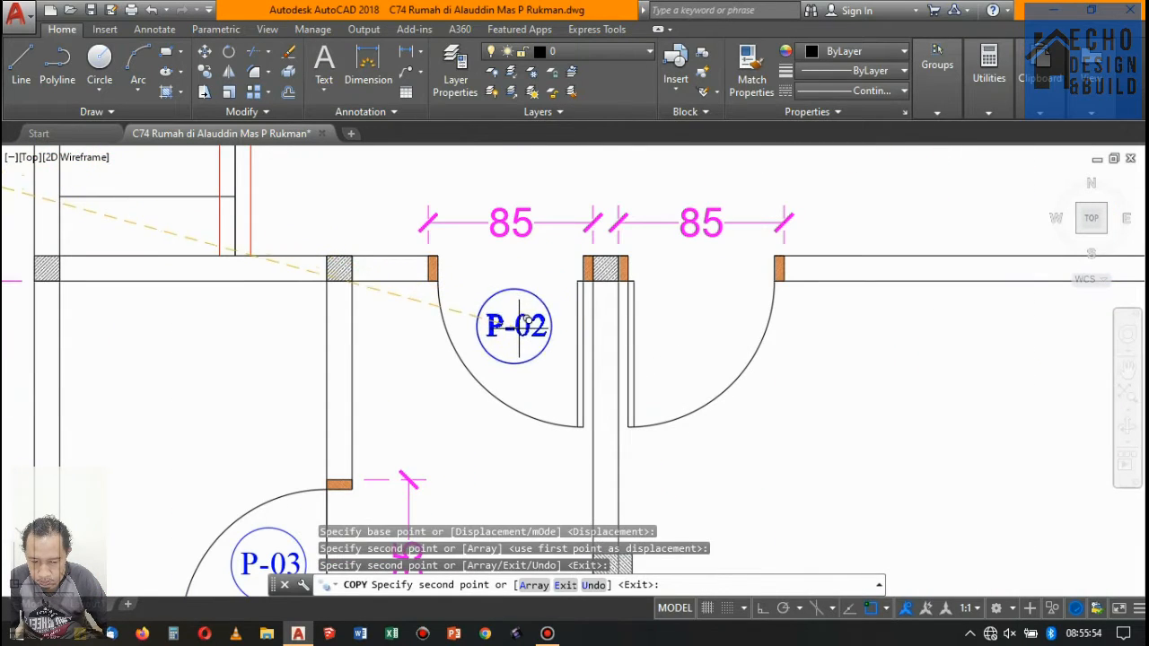
click(709, 329)
key(Escape)
scroll(552, 261, down, 8)
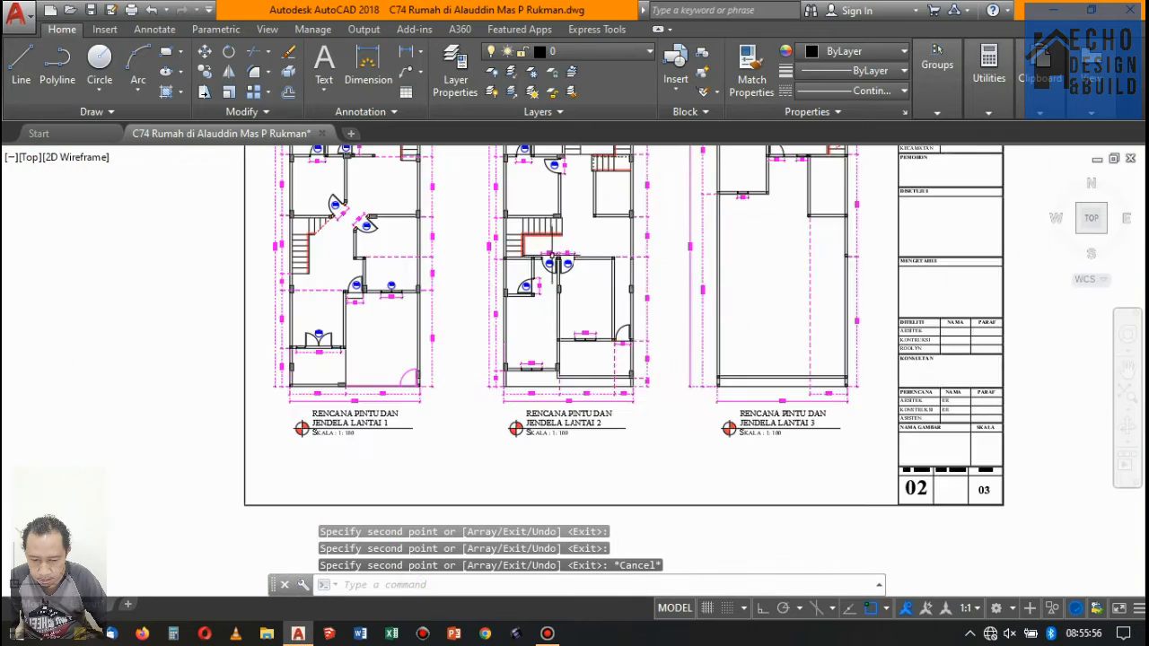
scroll(554, 262, down, 5)
scroll(556, 264, up, 5)
scroll(560, 266, down, 8)
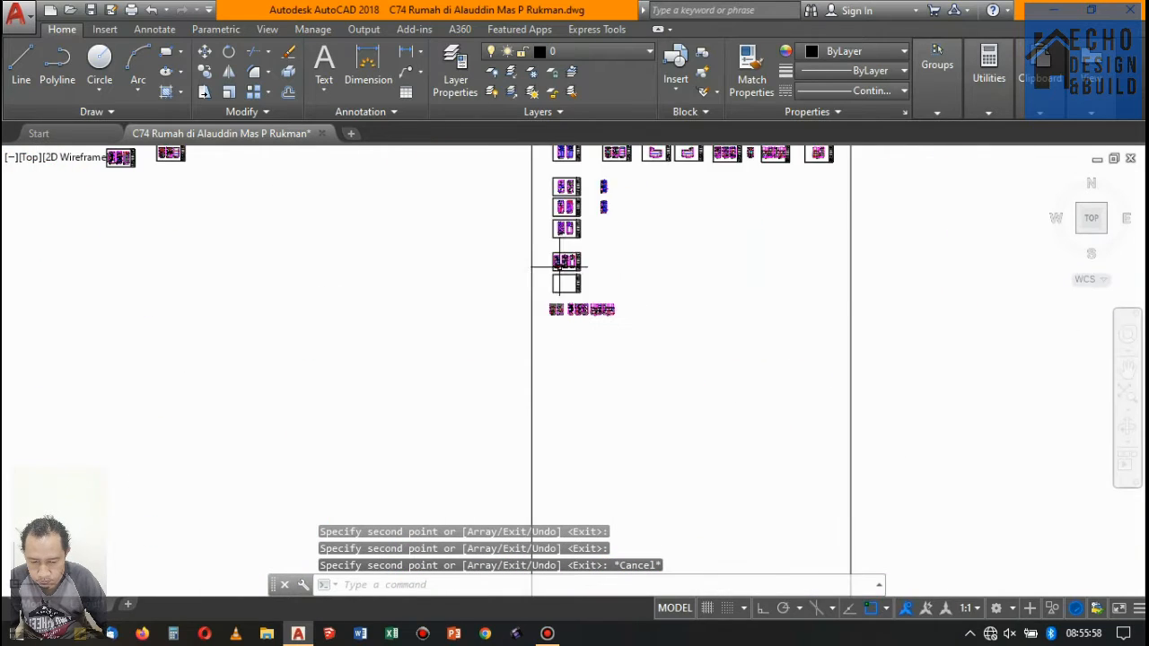
- Examine the ground-floor entrance door and the second-floor balcony door on the front elevation to compare their types
scroll(558, 266, up, 10)
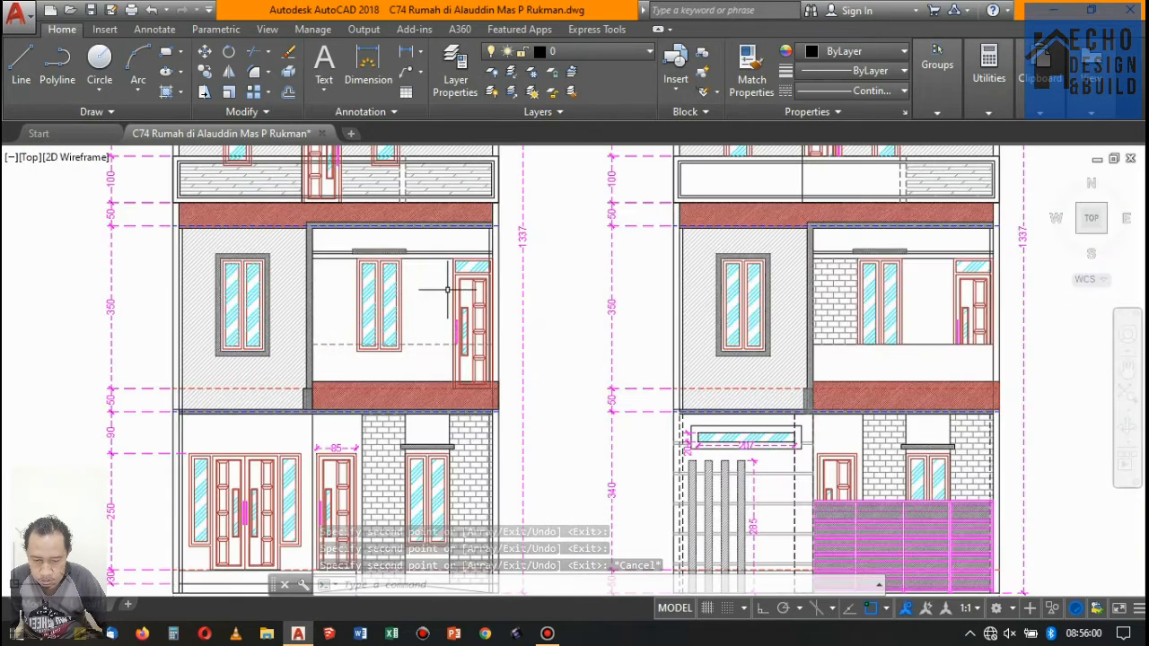
scroll(502, 234, down, 3)
scroll(390, 403, up, 3)
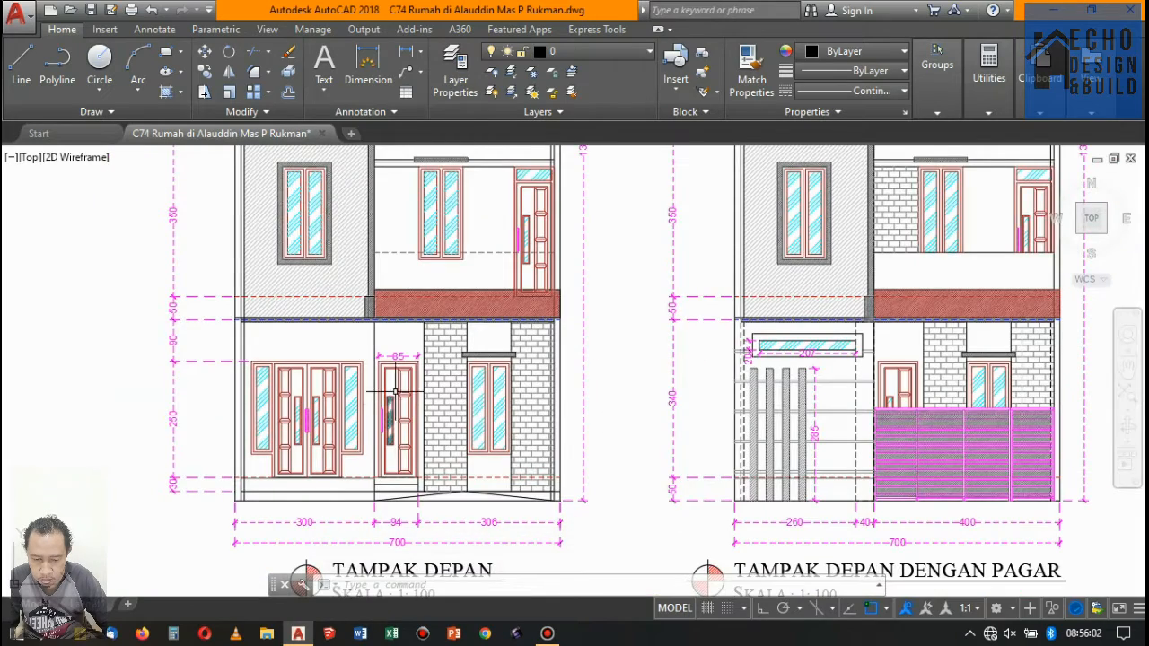
scroll(395, 393, down, 3)
scroll(492, 265, up, 3)
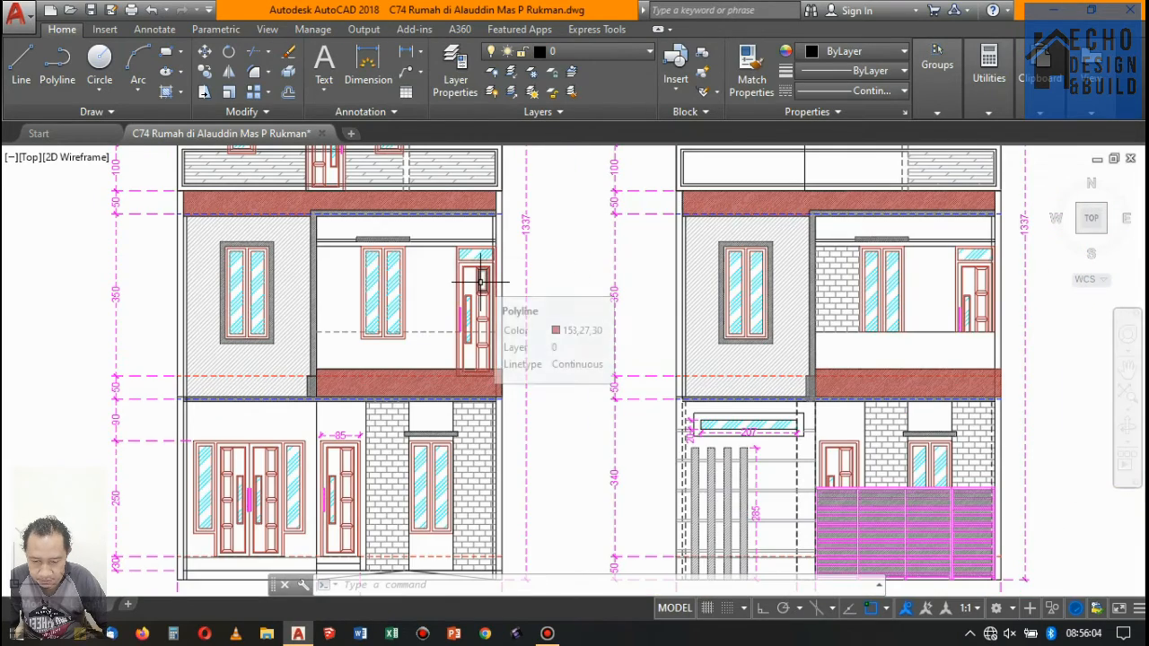
scroll(503, 234, down, 8)
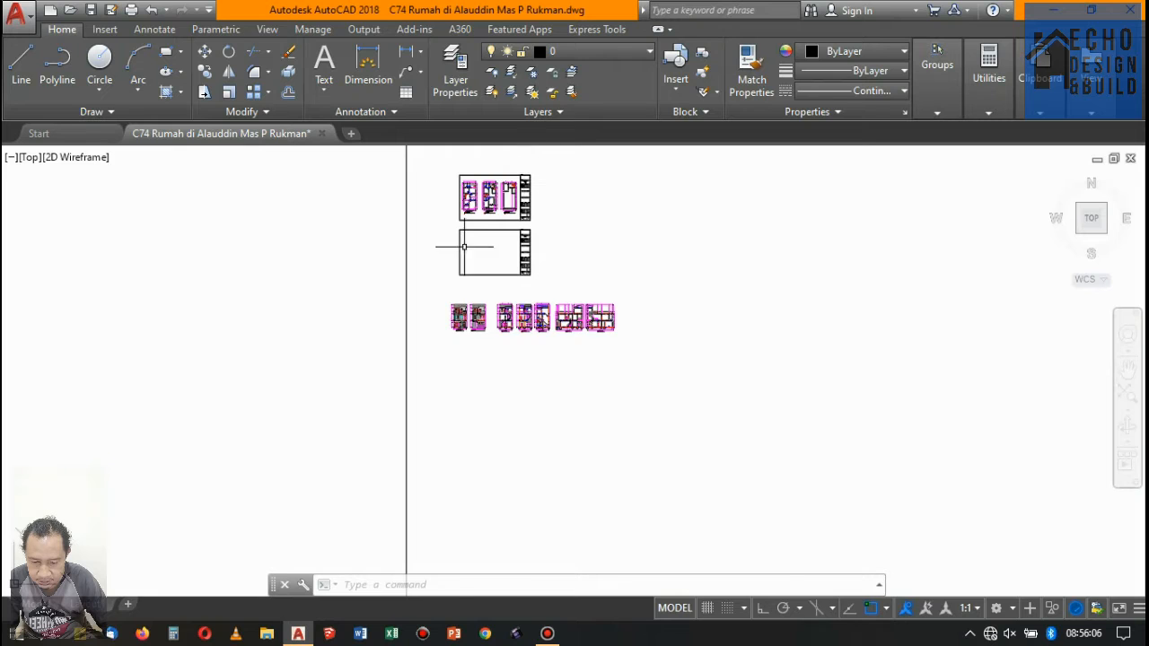
- Copy the P-01 tag with its circle from floor 1 to the 85 cm balcony door at the front of floor 2
scroll(460, 179, up, 12)
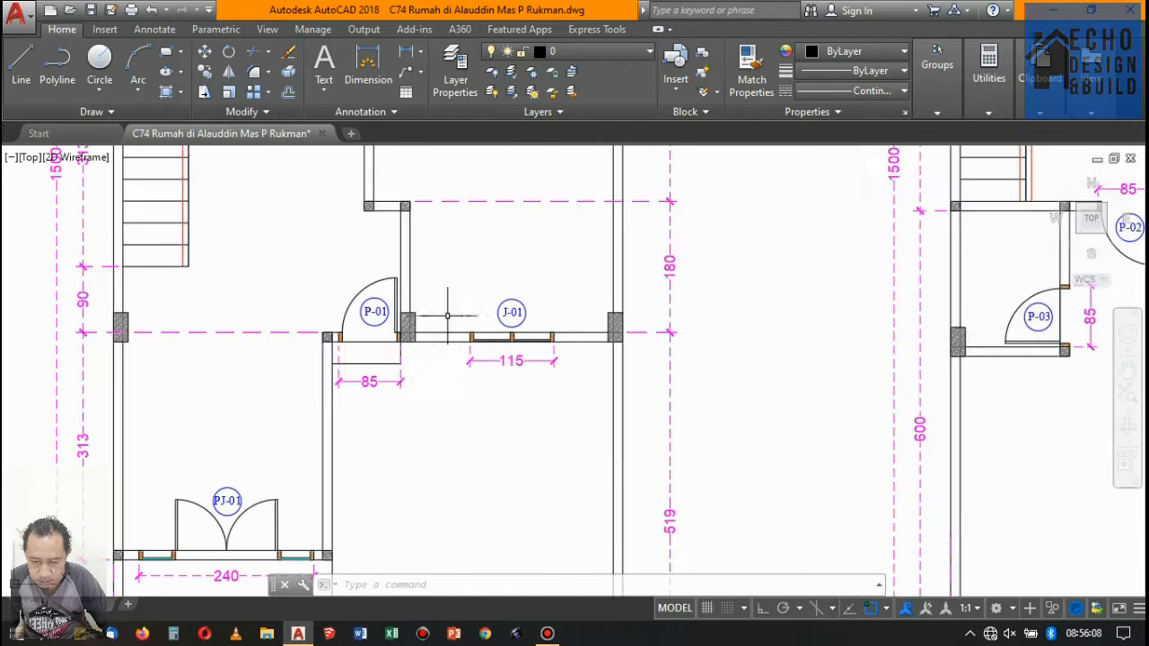
scroll(447, 315, up, 3)
click(369, 334)
click(286, 214)
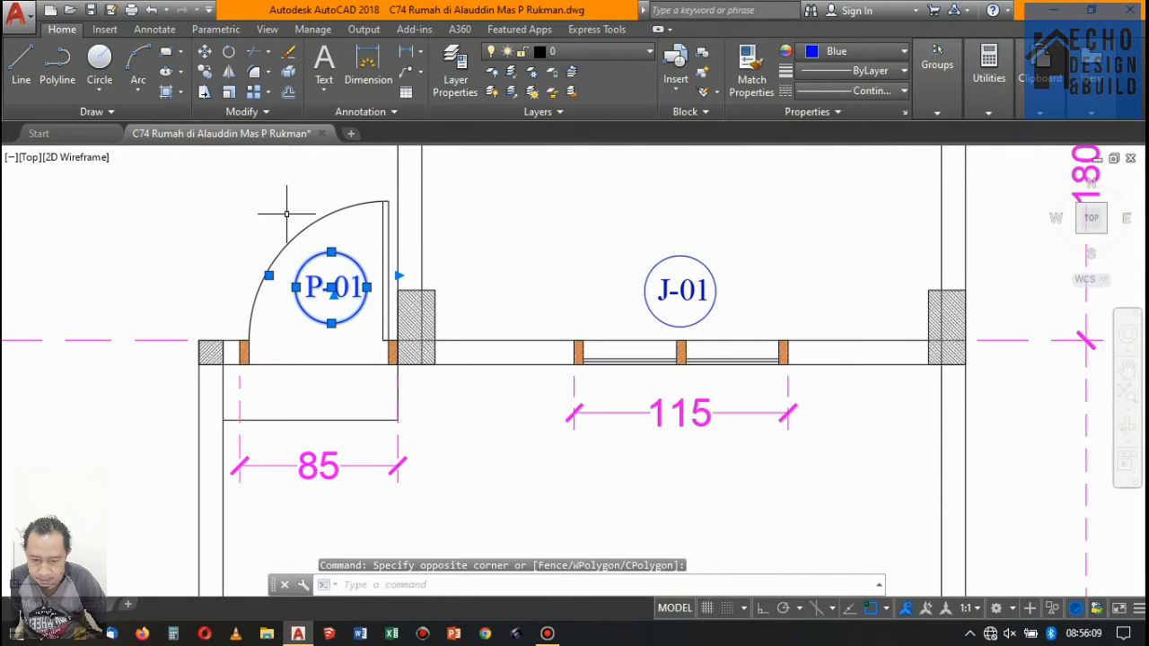
click(204, 72)
click(331, 287)
scroll(323, 296, down, 5)
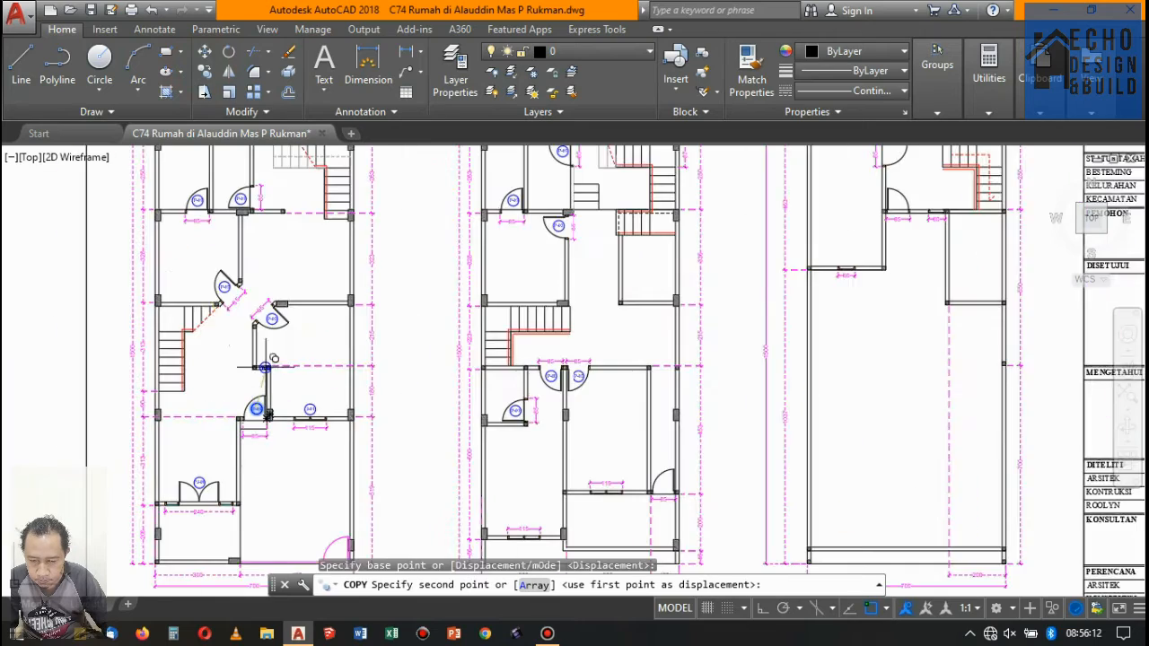
scroll(210, 262, up, 4)
scroll(210, 262, down, 5)
scroll(297, 355, up, 3)
scroll(290, 263, down, 5)
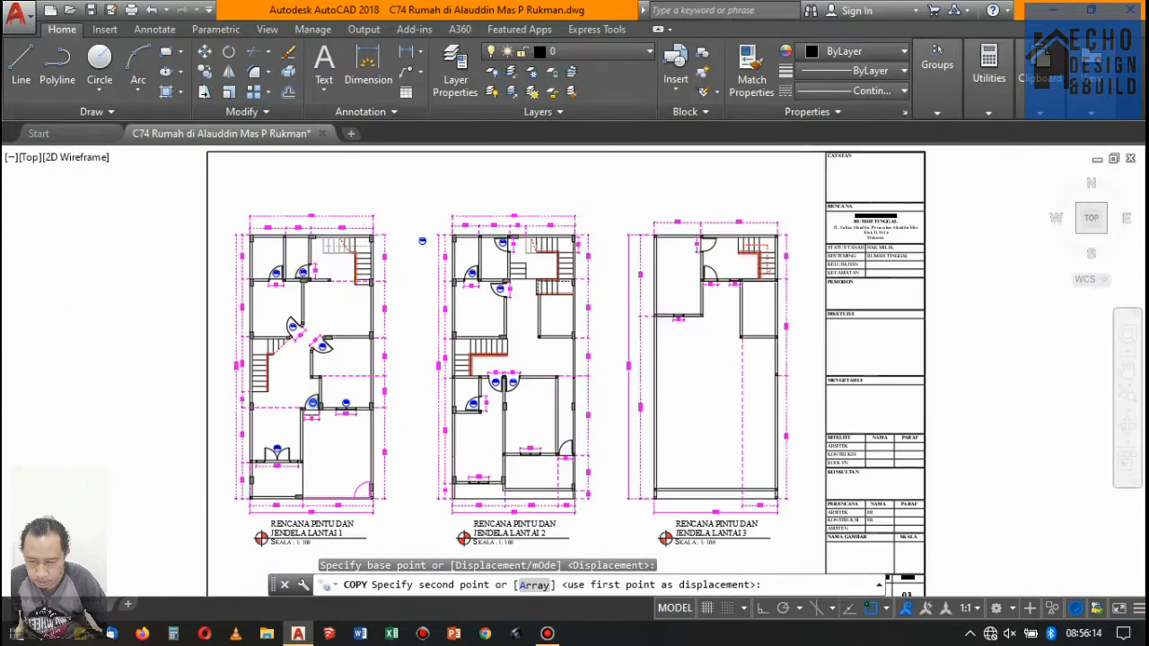
scroll(526, 304, up, 6)
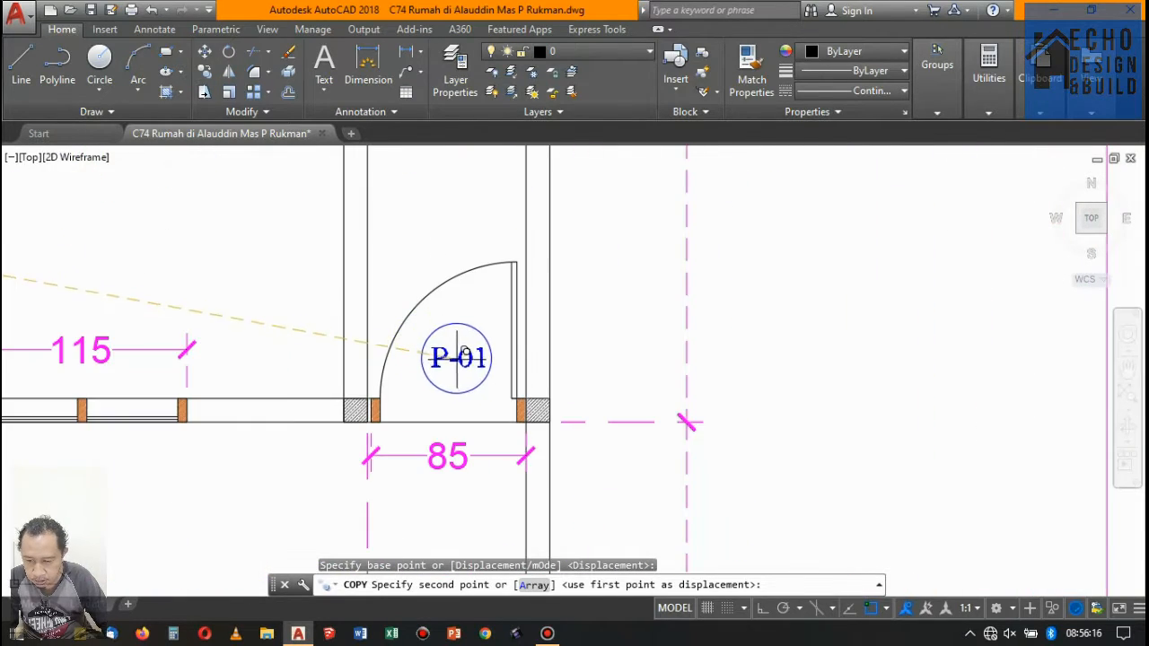
click(458, 358)
key(Escape)
- Change the copied tag at floor 2's front balcony door to P-04
scroll(485, 350, up, 2)
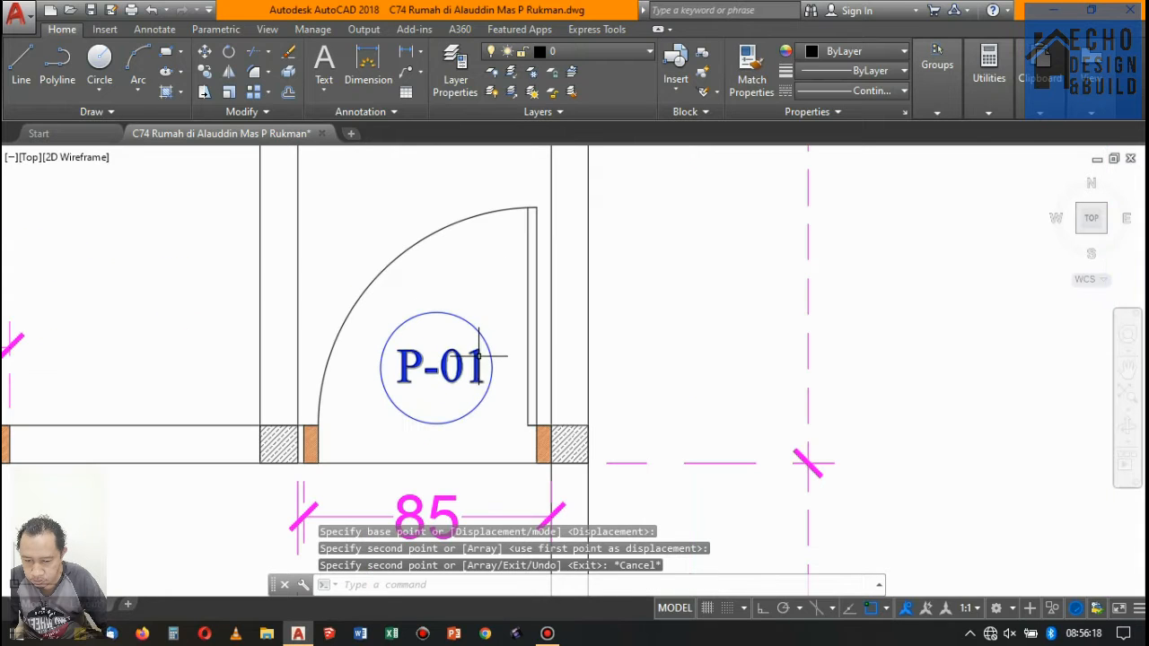
double_click(479, 356)
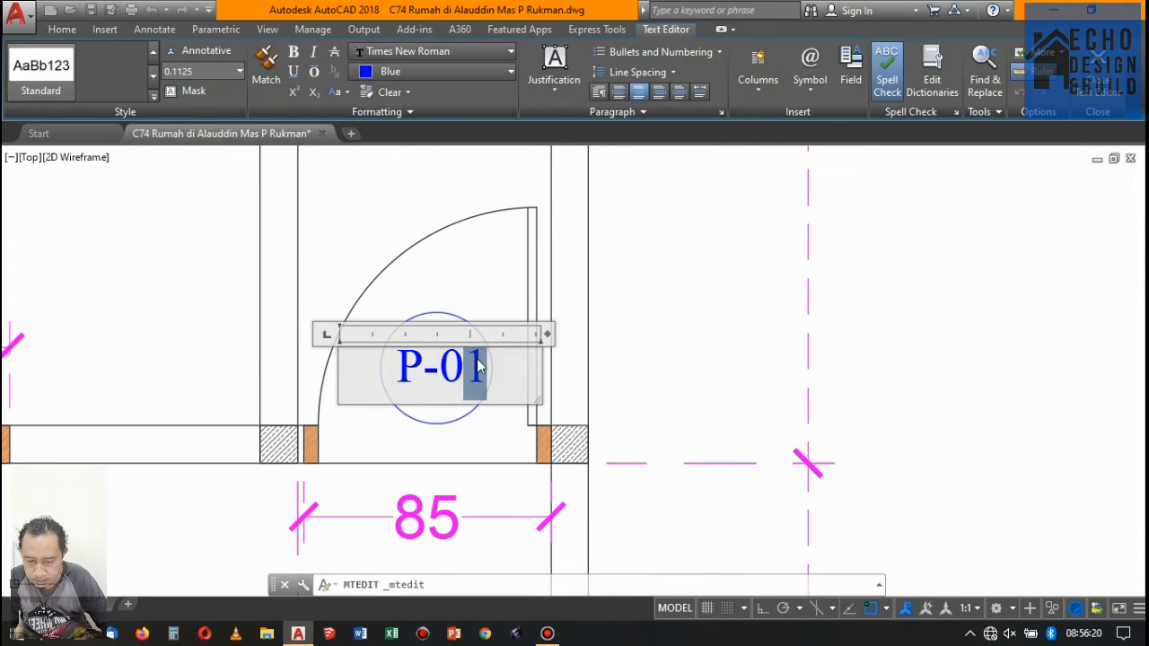
click(487, 263)
- Examine the rooftop-level door on the front elevations and compare its design with the doors of the floors below
scroll(485, 287, down, 10)
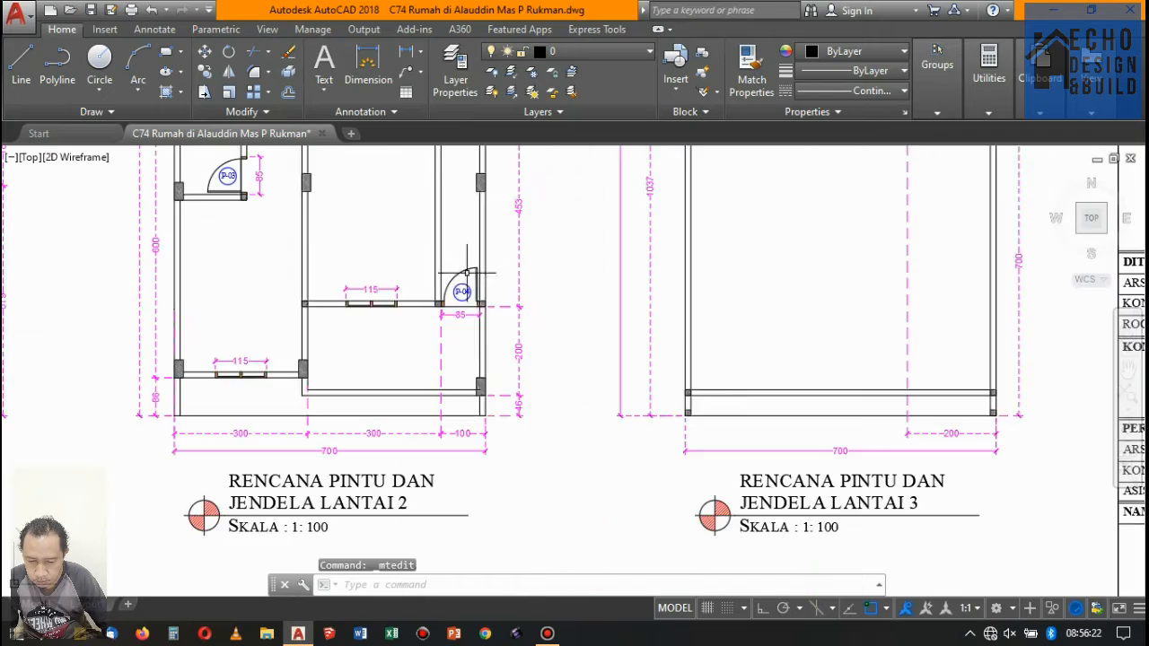
scroll(474, 312, up, 10)
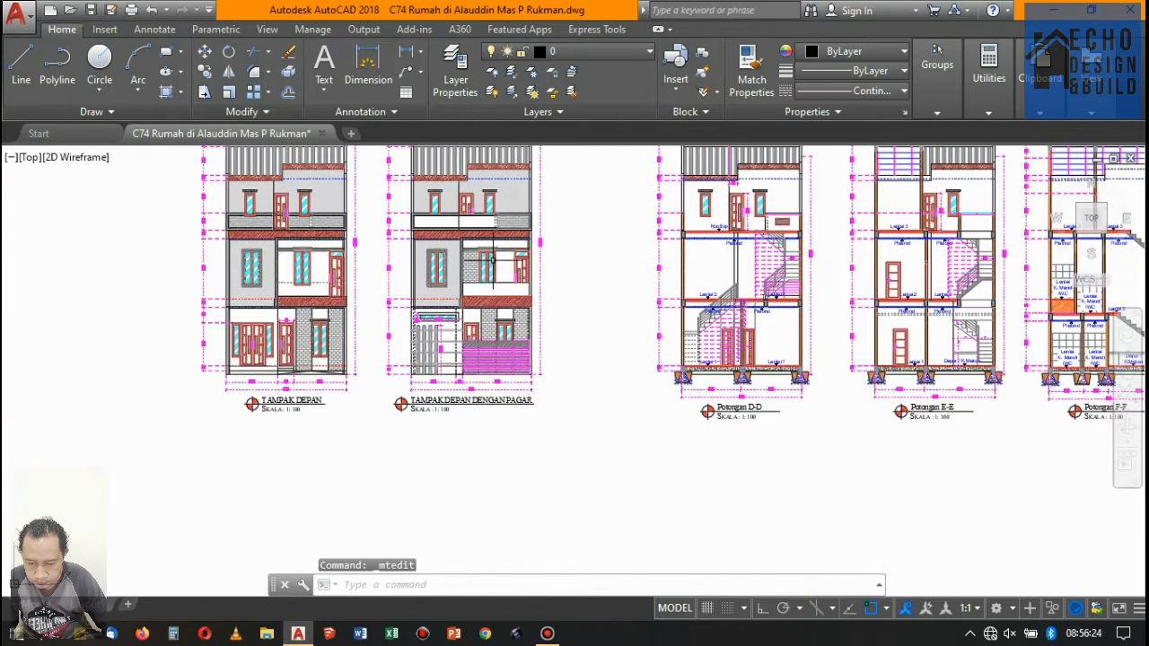
scroll(305, 292, up, 1)
scroll(384, 305, down, 1)
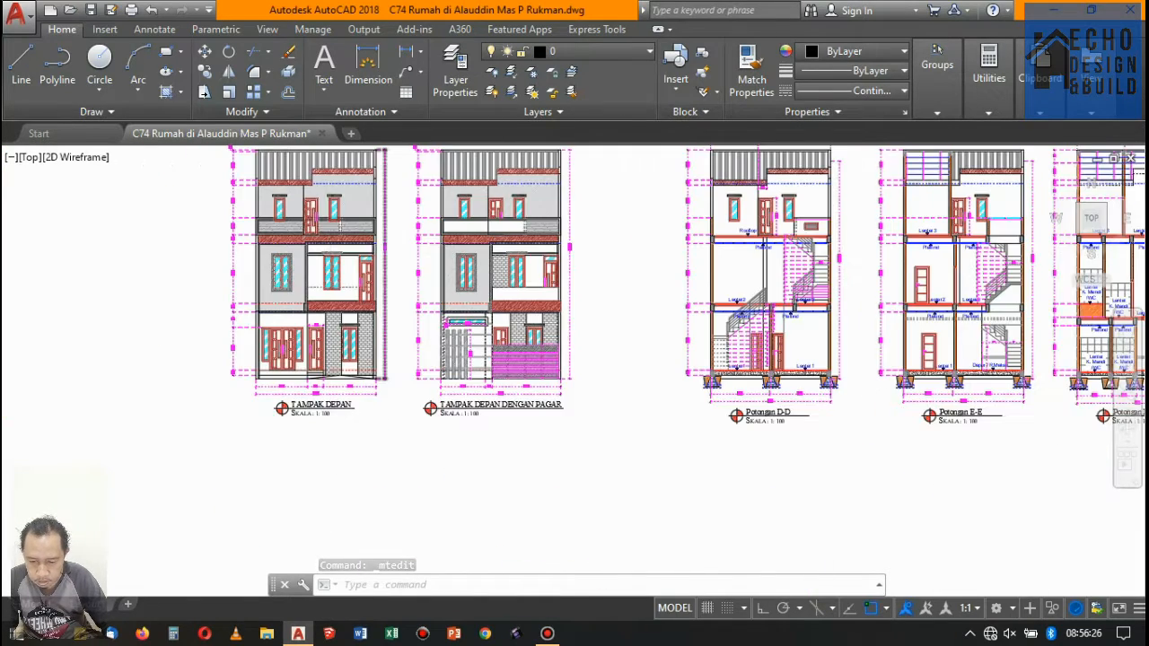
scroll(312, 198, up, 2)
scroll(312, 198, down, 2)
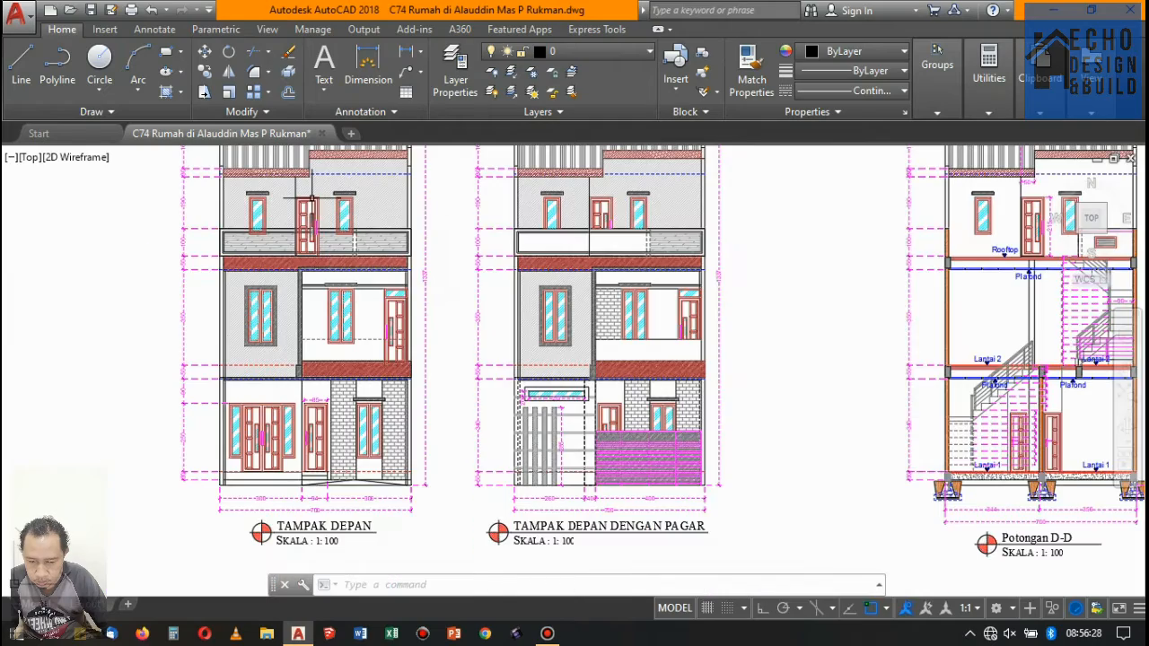
scroll(314, 202, up, 4)
scroll(319, 220, down, 2)
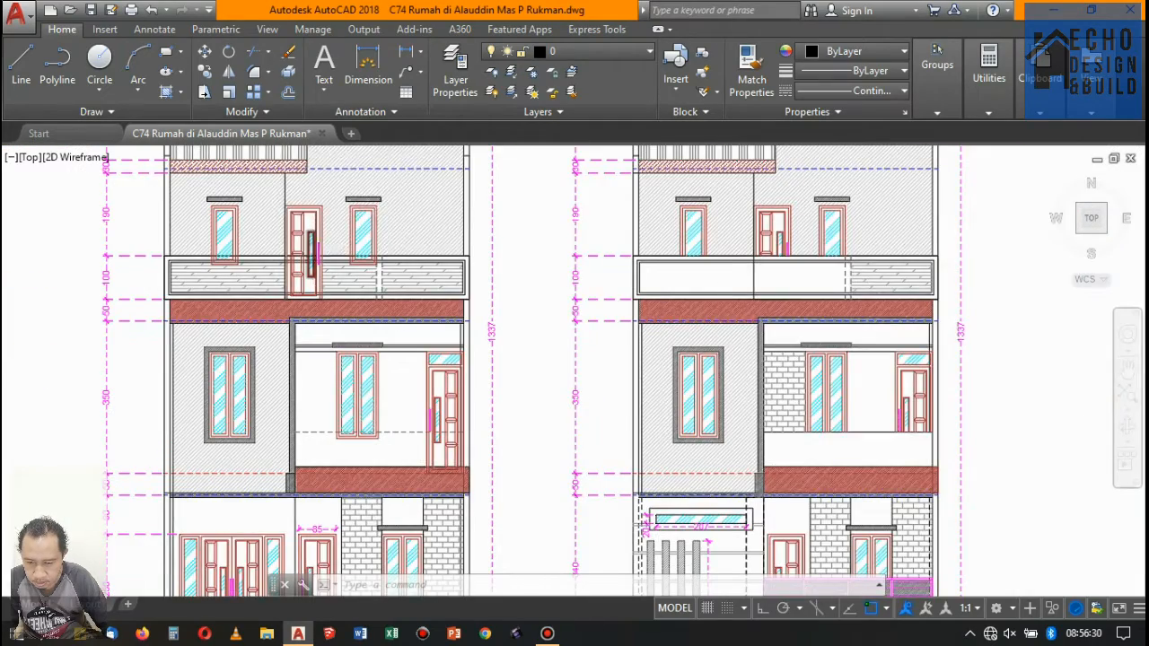
scroll(313, 237, down, 2)
scroll(314, 238, up, 2)
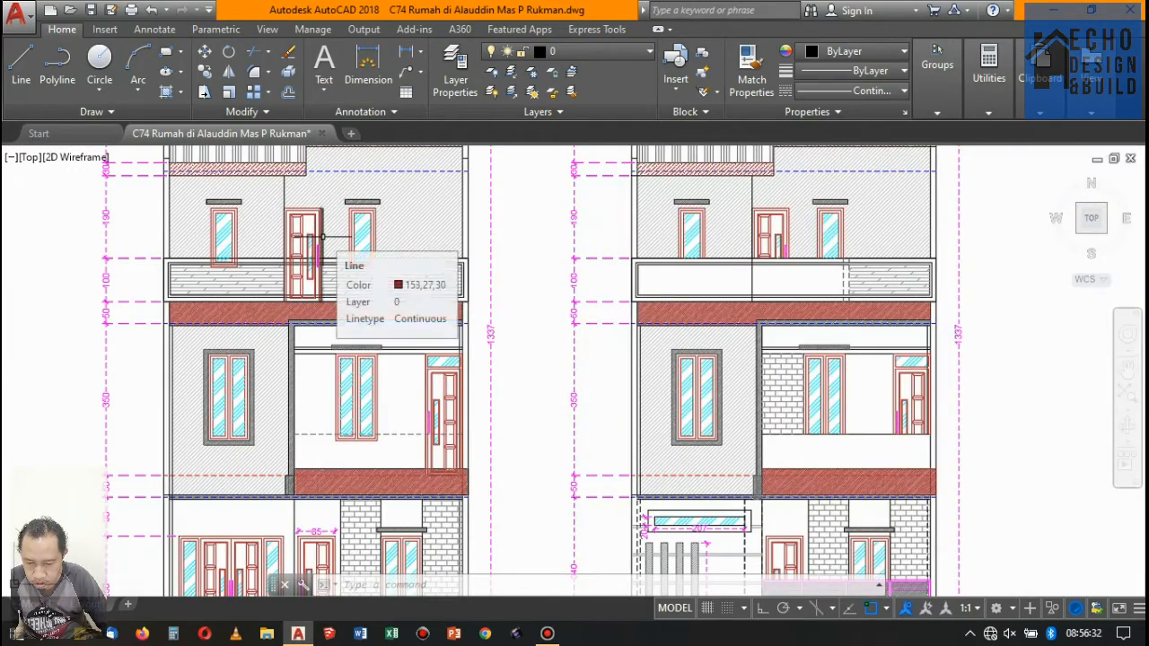
scroll(320, 224, down, 2)
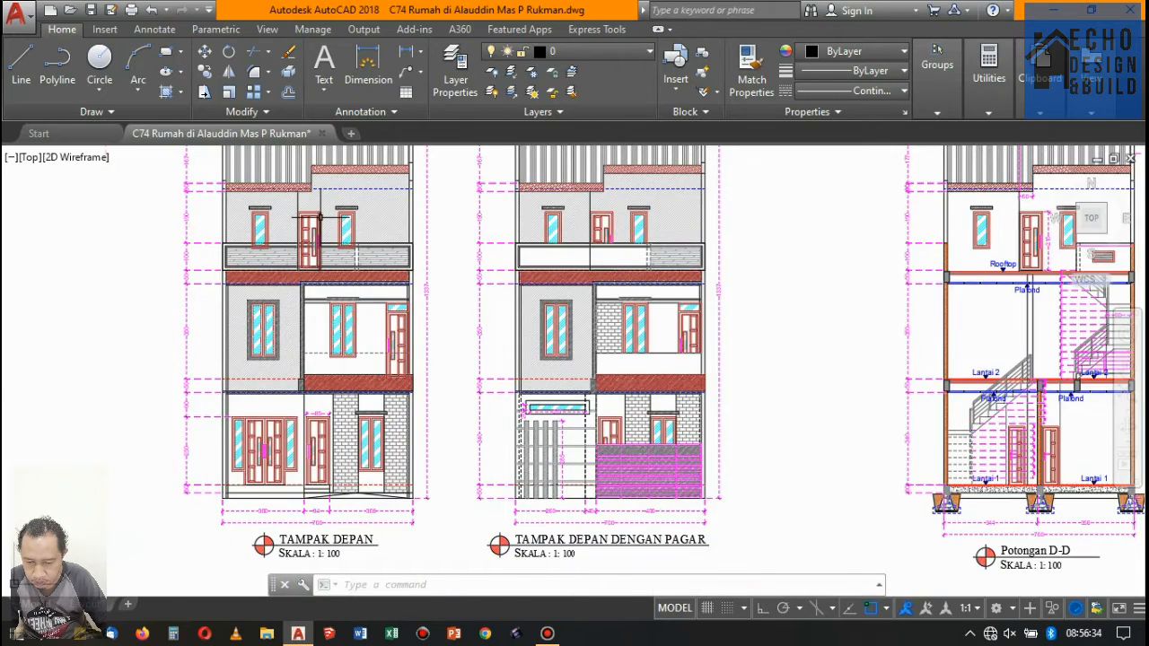
scroll(319, 217, up, 4)
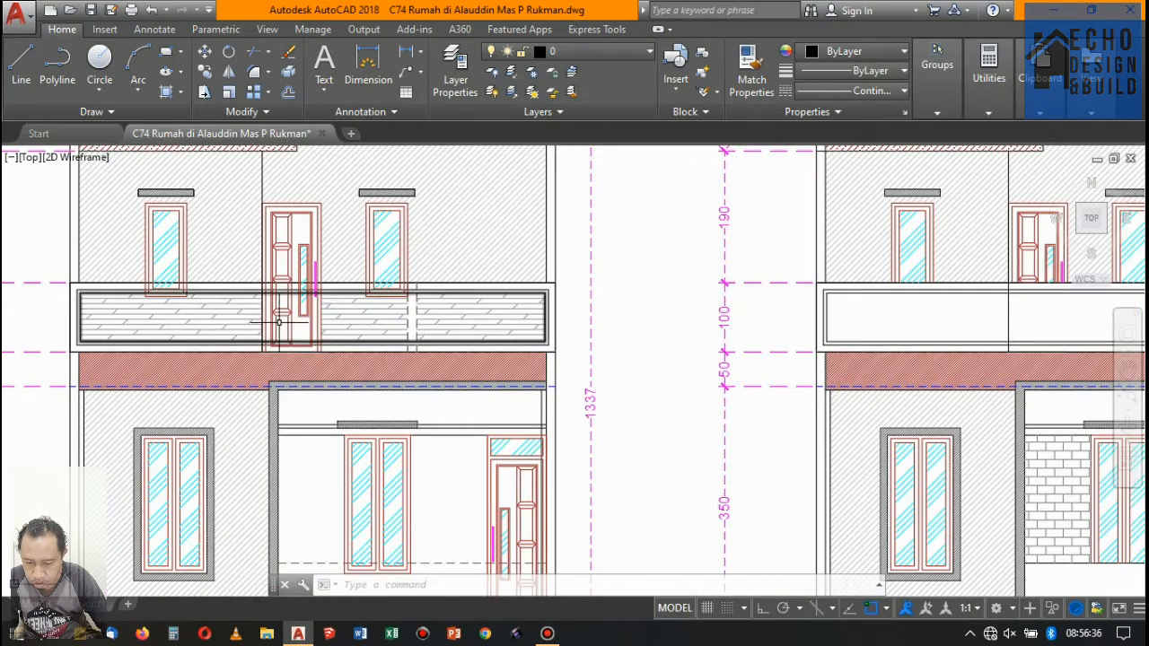
scroll(292, 283, up, 3)
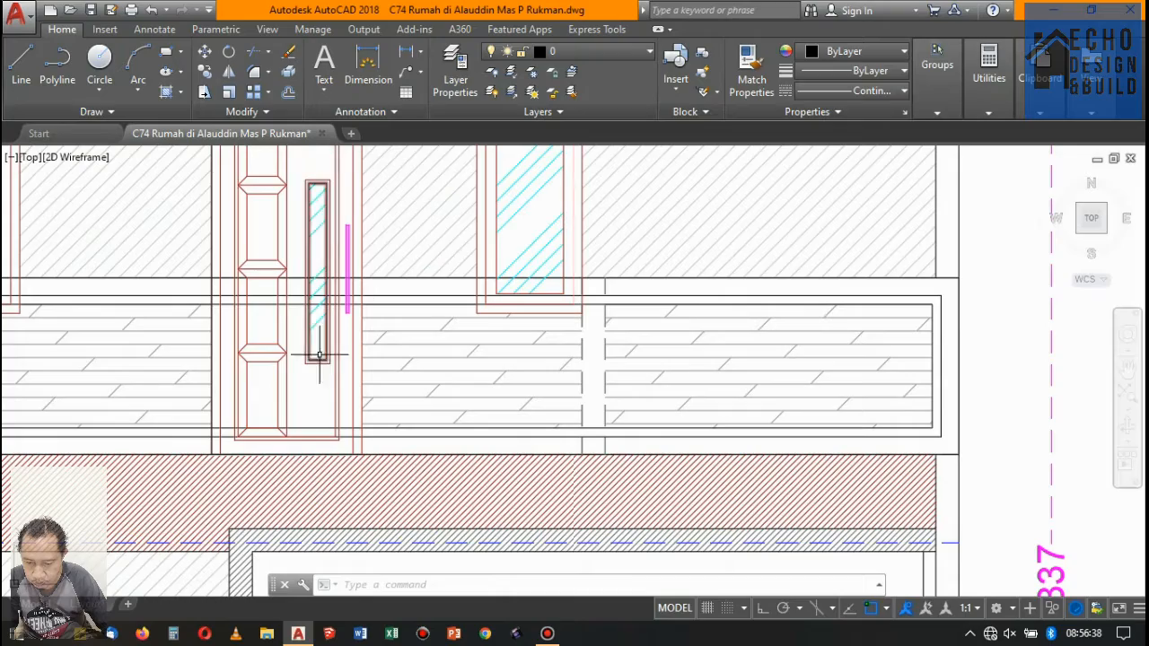
scroll(326, 186, down, 5)
scroll(334, 211, up, 3)
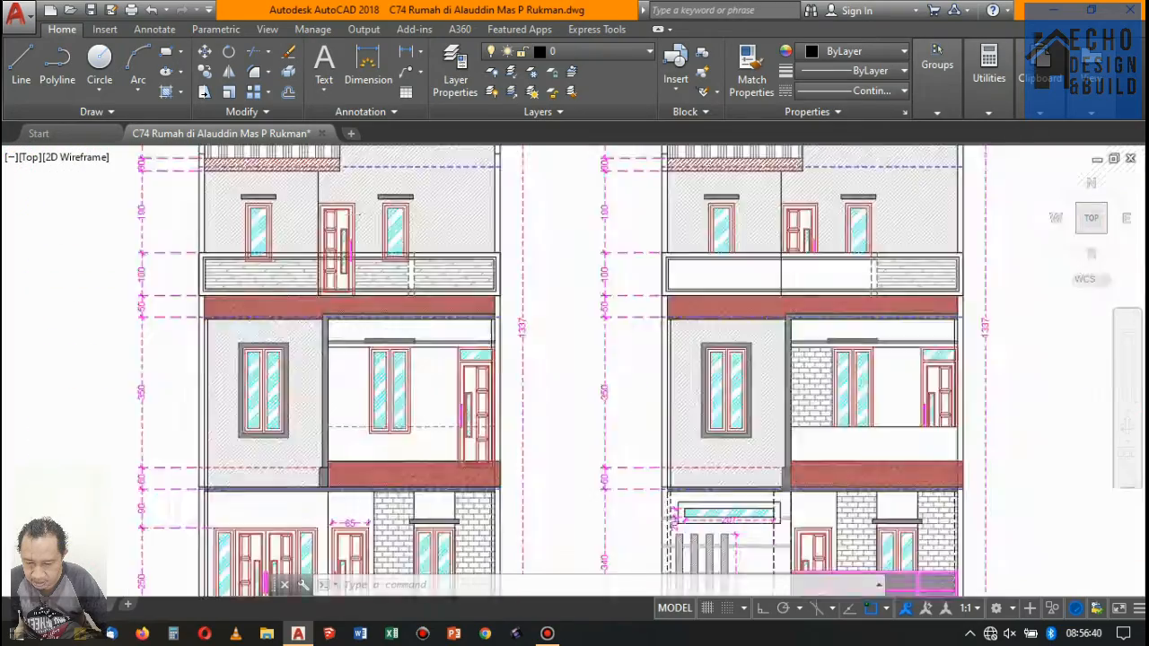
scroll(336, 220, down, 3)
scroll(333, 243, up, 3)
scroll(369, 305, down, 8)
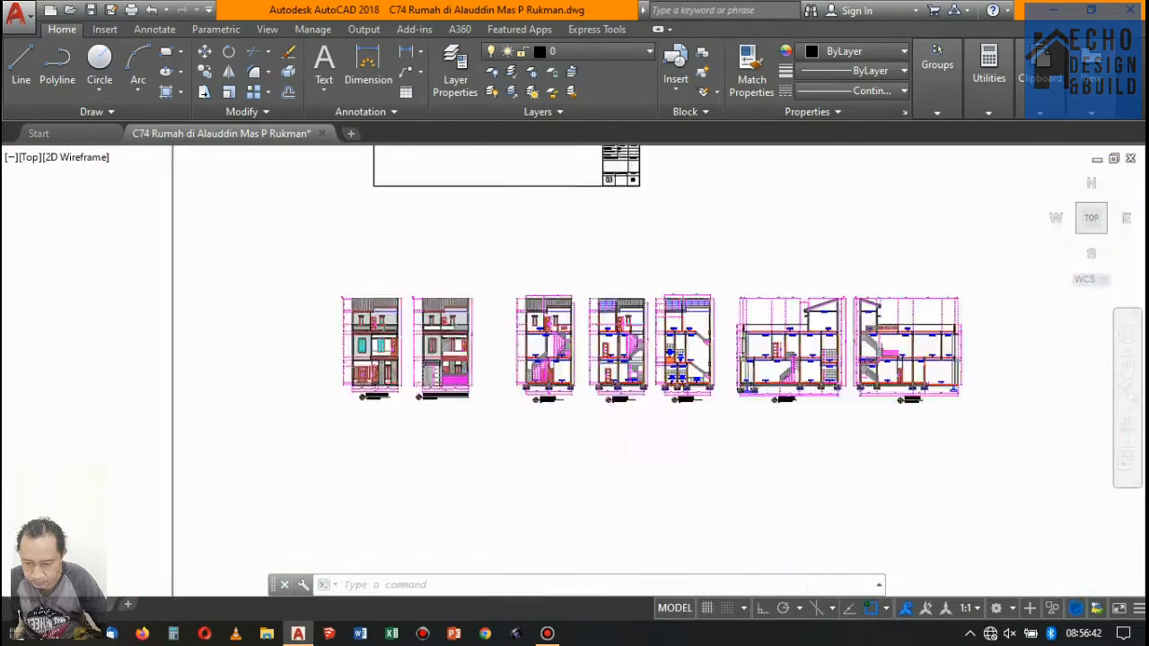
- Copy the P-04 tag with its circle to the 85 cm door beside the 60 cm window on floor 3
scroll(373, 316, up, 10)
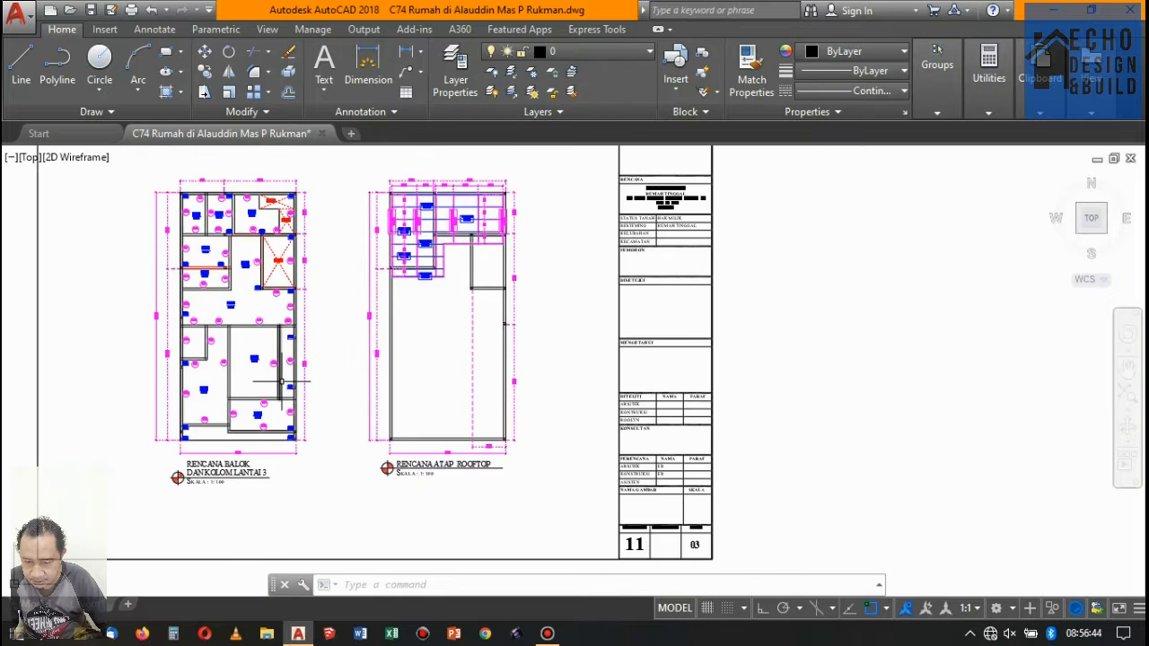
scroll(280, 385, down, 8)
scroll(356, 408, up, 4)
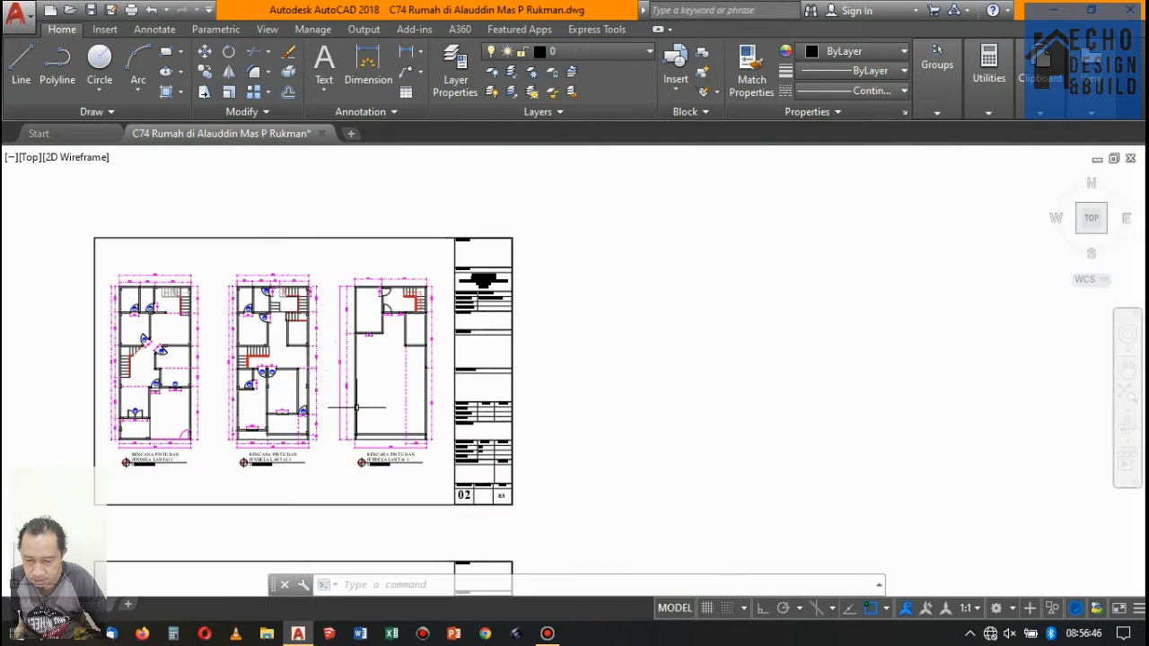
scroll(410, 431, up, 8)
click(469, 446)
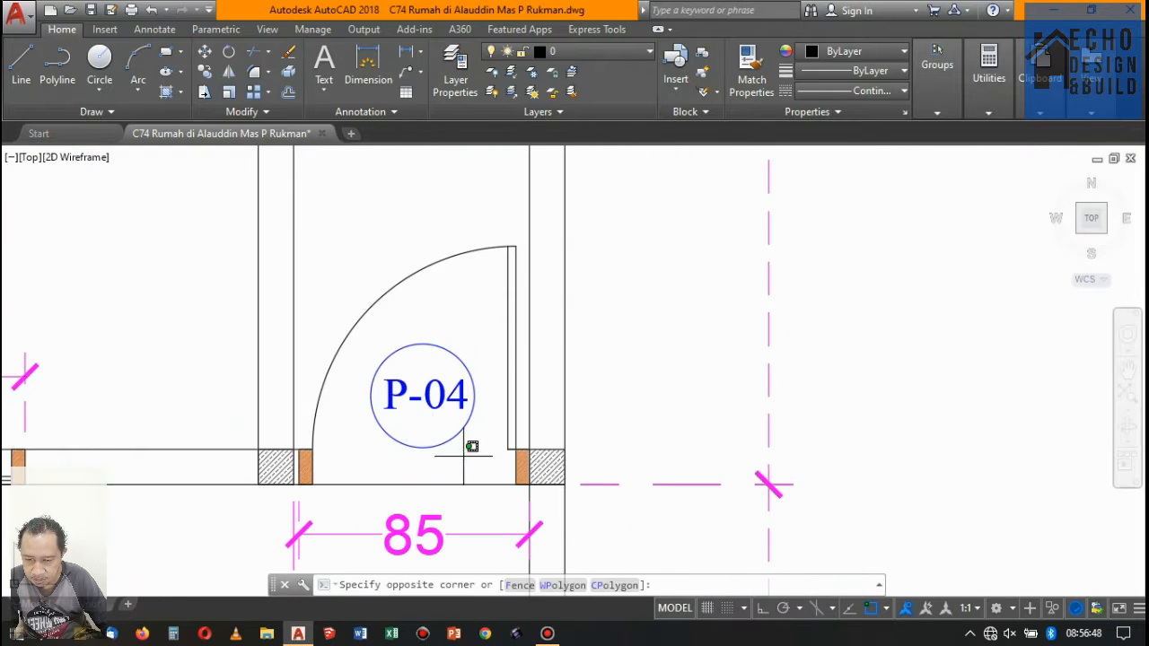
click(402, 354)
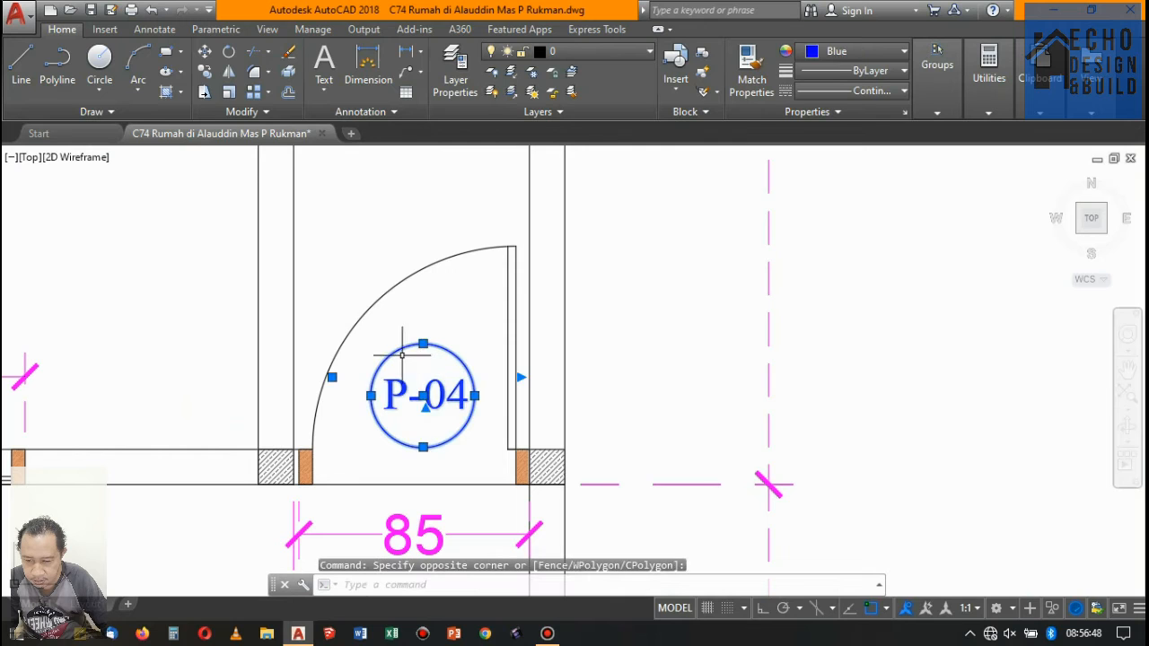
click(204, 70)
click(422, 395)
scroll(331, 454, down, 5)
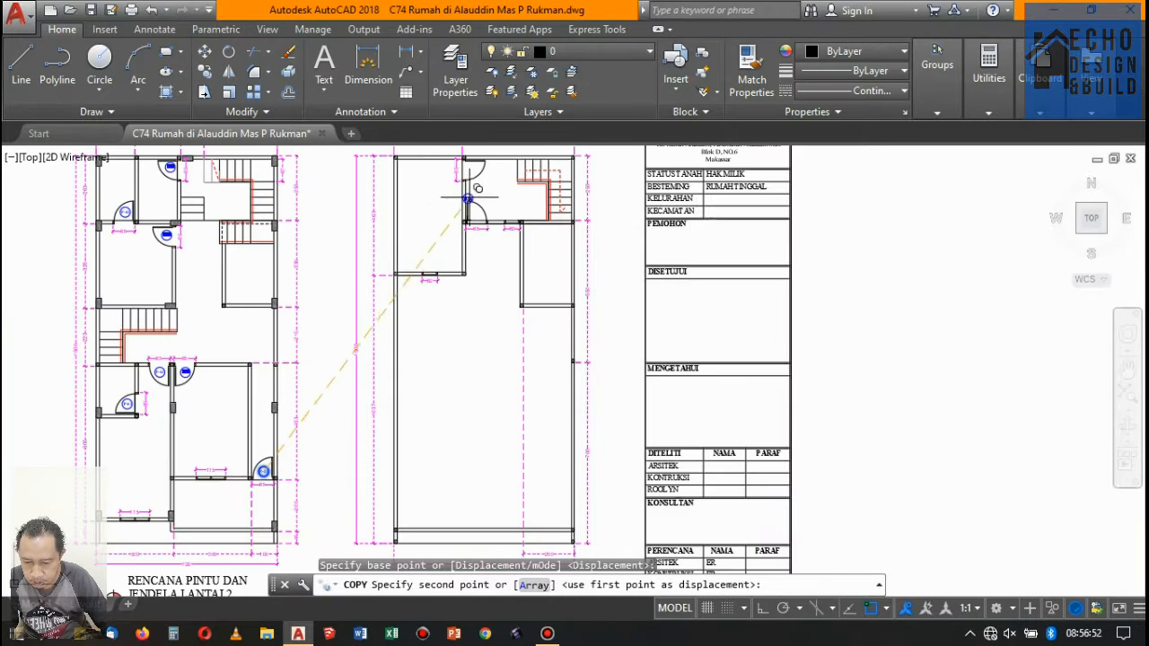
scroll(467, 197, up, 10)
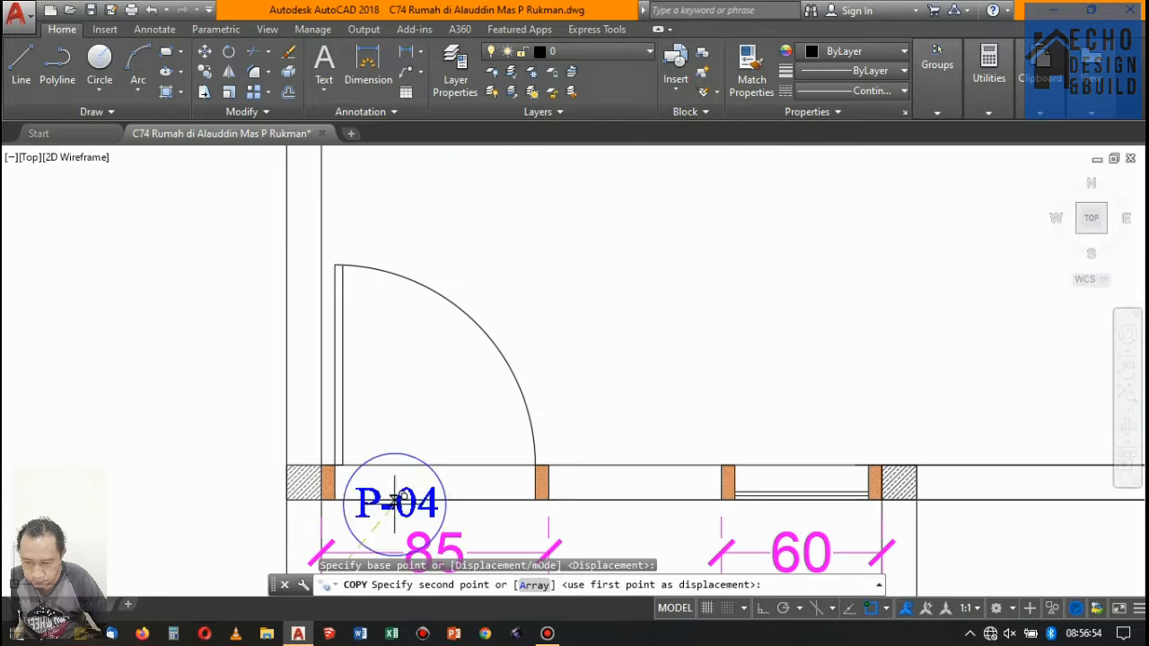
click(423, 391)
key(Escape)
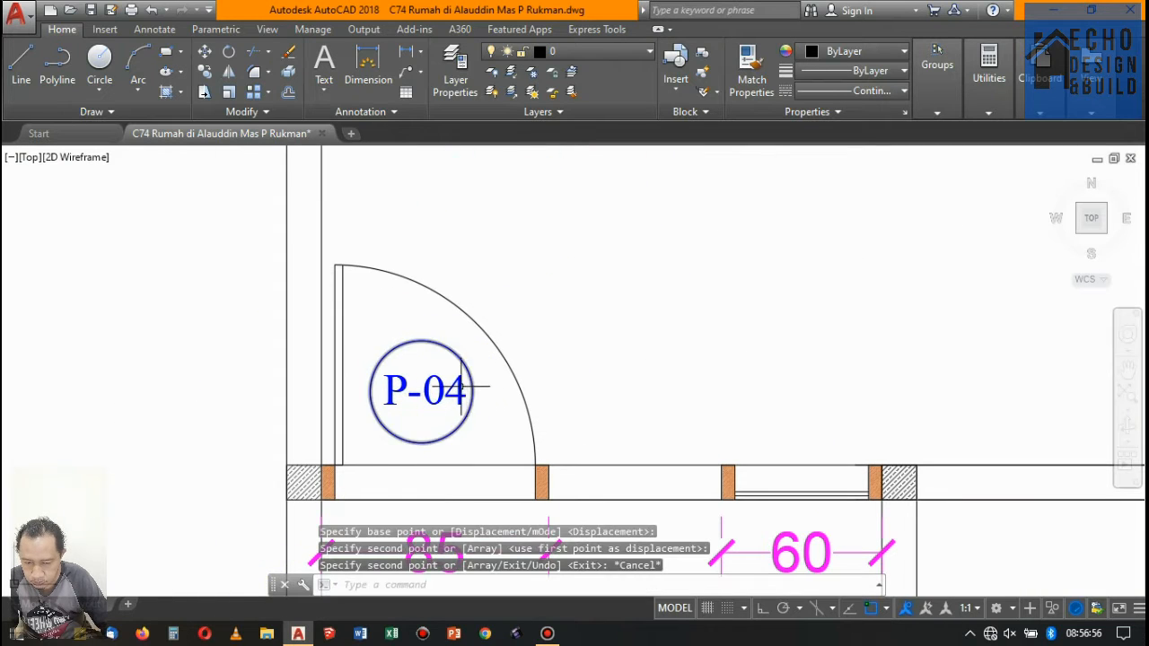
- Change the copied tag at floor 3's door beside the 60 cm window to P-05
double_click(445, 386)
drag(449, 388, 477, 404)
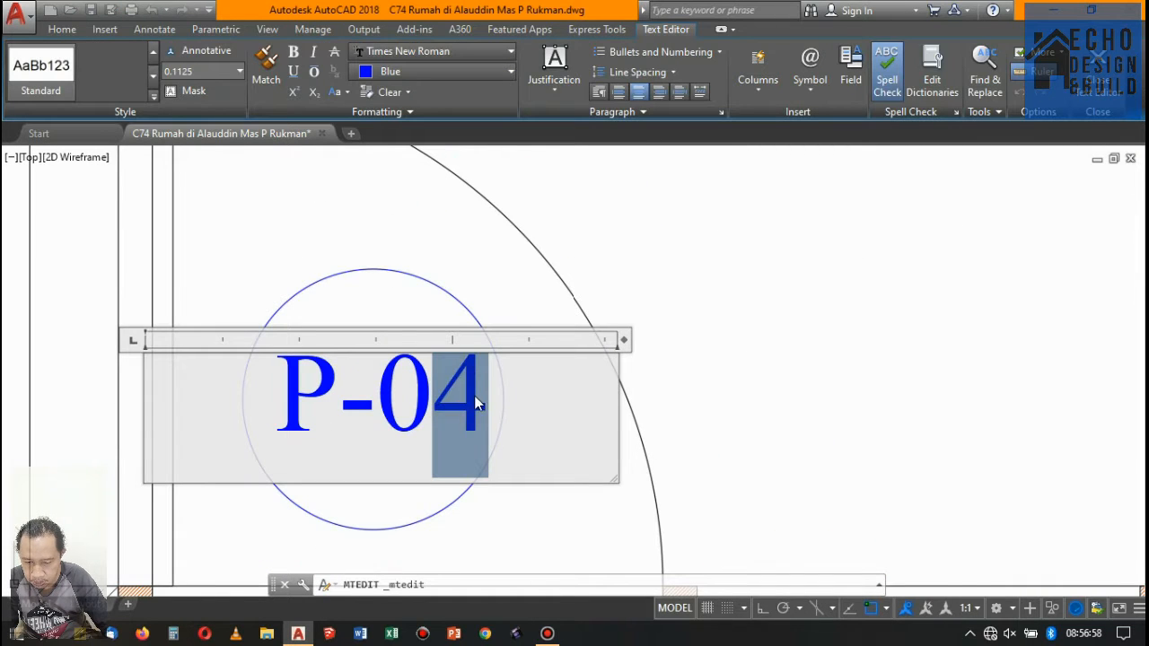
click(716, 323)
- Copy the P-02 tag with its circle from floor 2 to floor 3's 85 cm door at the rear wall
scroll(580, 251, down, 13)
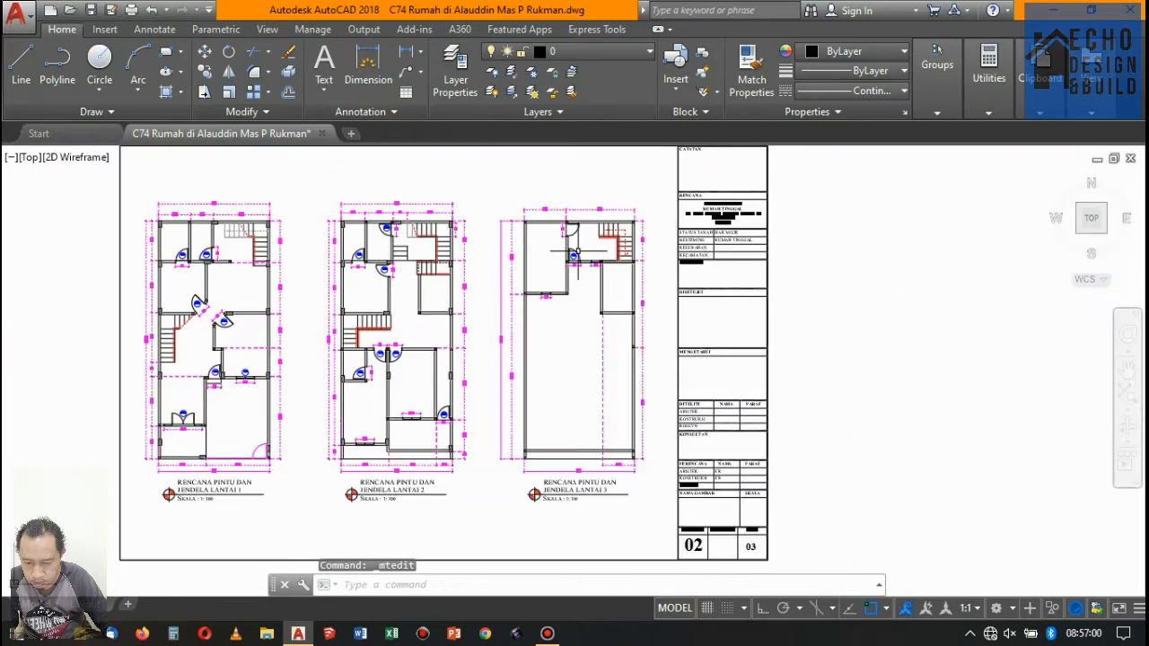
scroll(589, 240, up, 5)
scroll(596, 272, down, 6)
scroll(421, 268, up, 4)
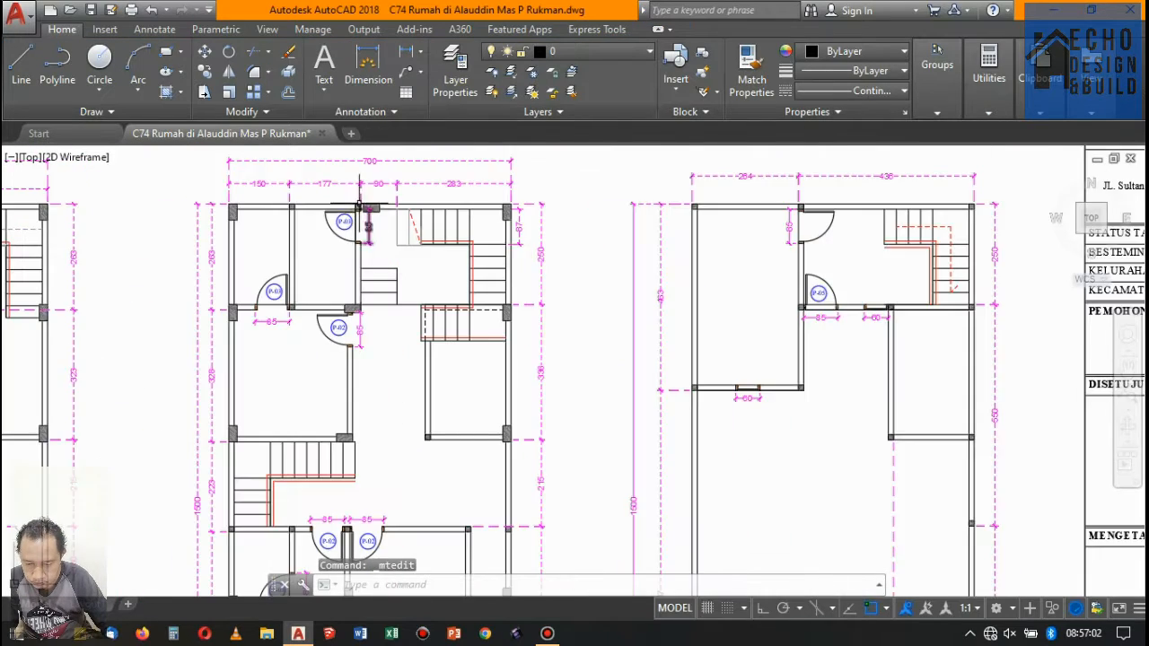
middle_drag(364, 226, 382, 273)
scroll(352, 386, up, 2)
scroll(363, 394, up, 4)
click(368, 377)
click(283, 264)
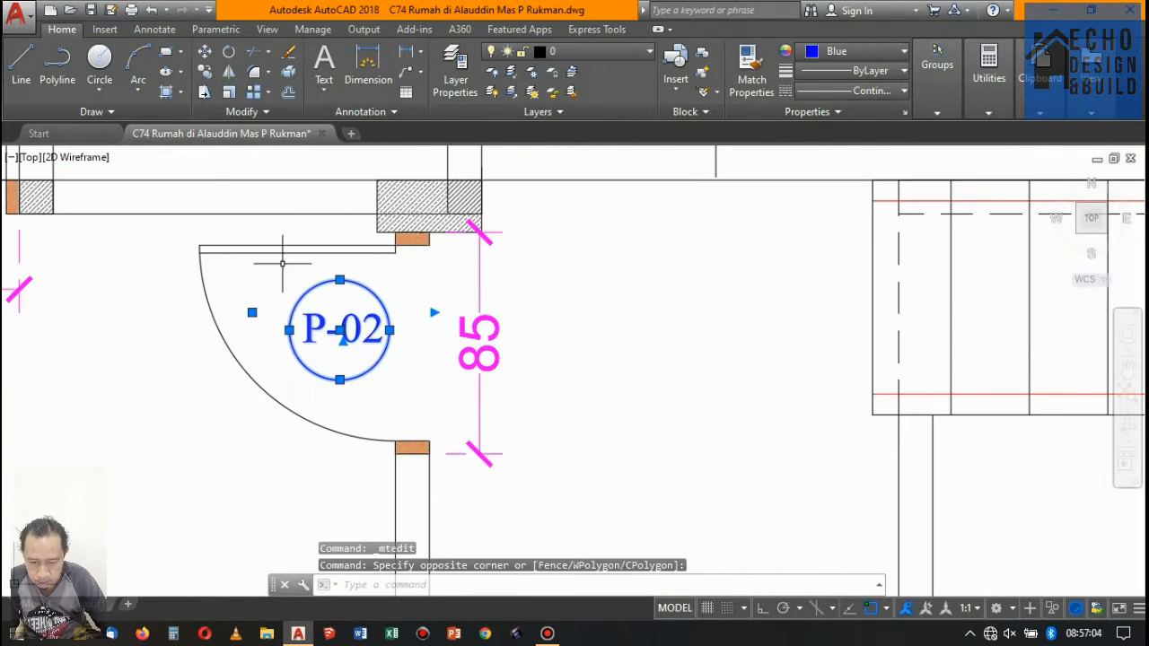
click(204, 74)
click(339, 330)
scroll(485, 418, down, 10)
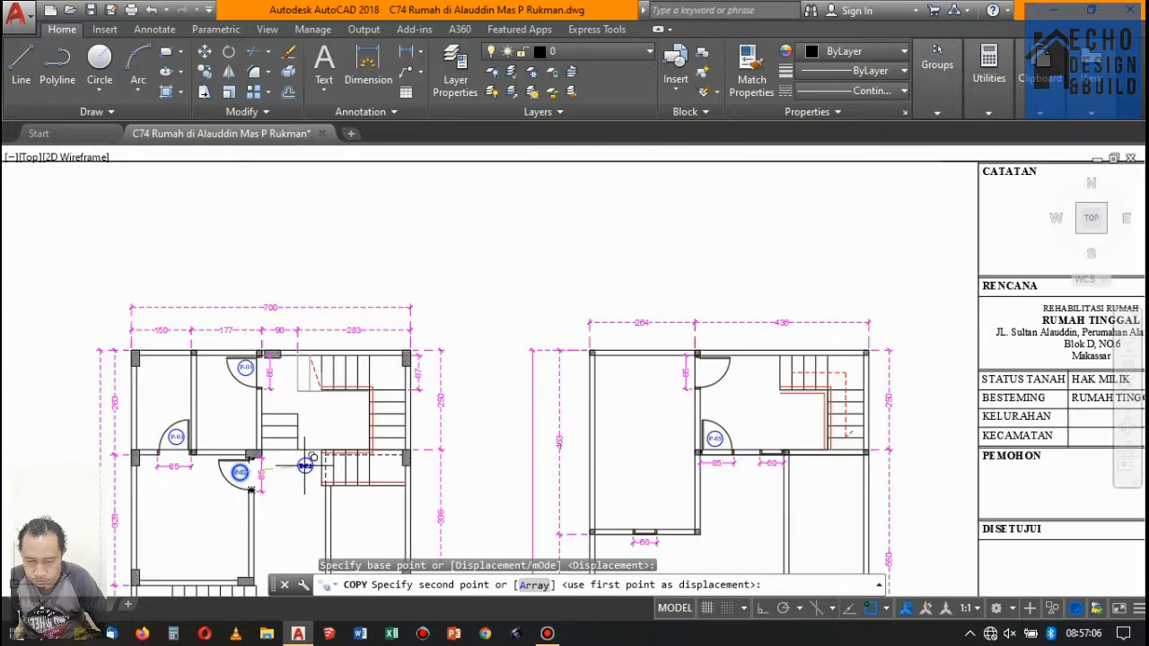
scroll(492, 409, up, 8)
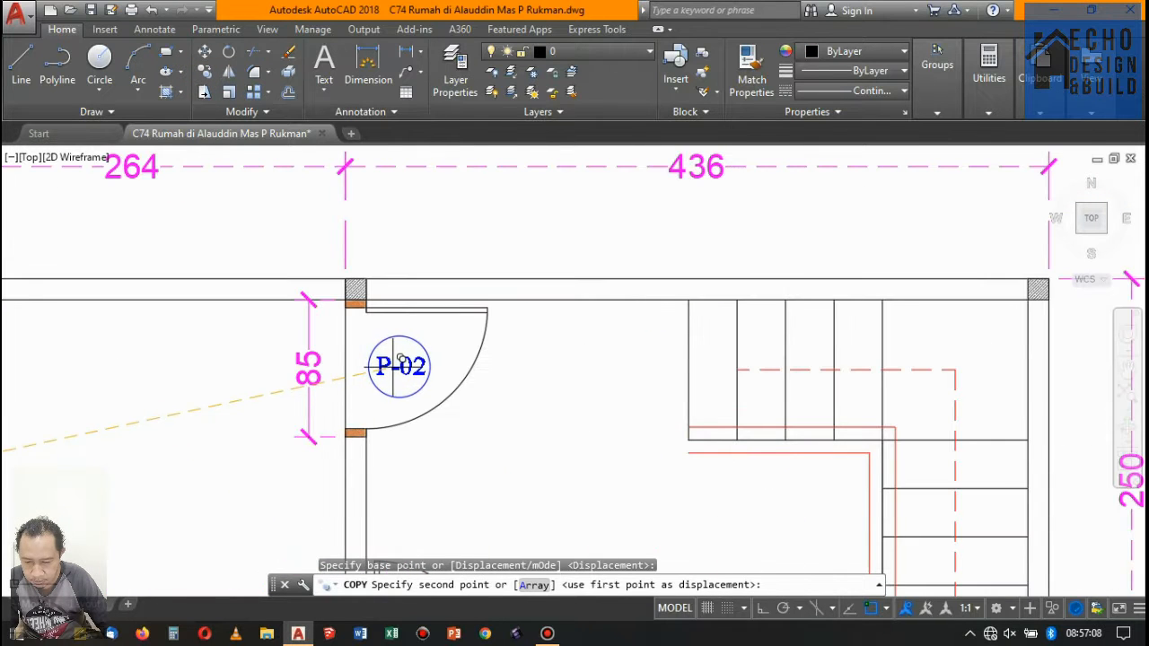
click(401, 359)
- Examine the doors and openings on the building sections, checking the floor 3 level, and end the tag copying
scroll(401, 359, down, 10)
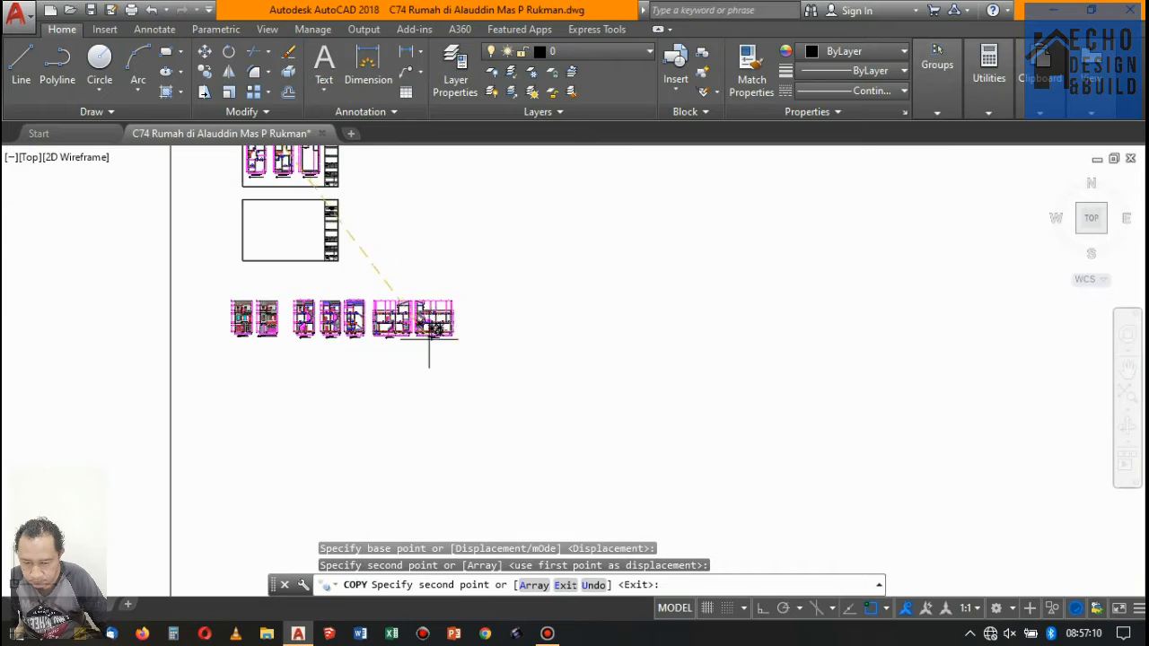
scroll(429, 330, up, 8)
scroll(384, 249, up, 2)
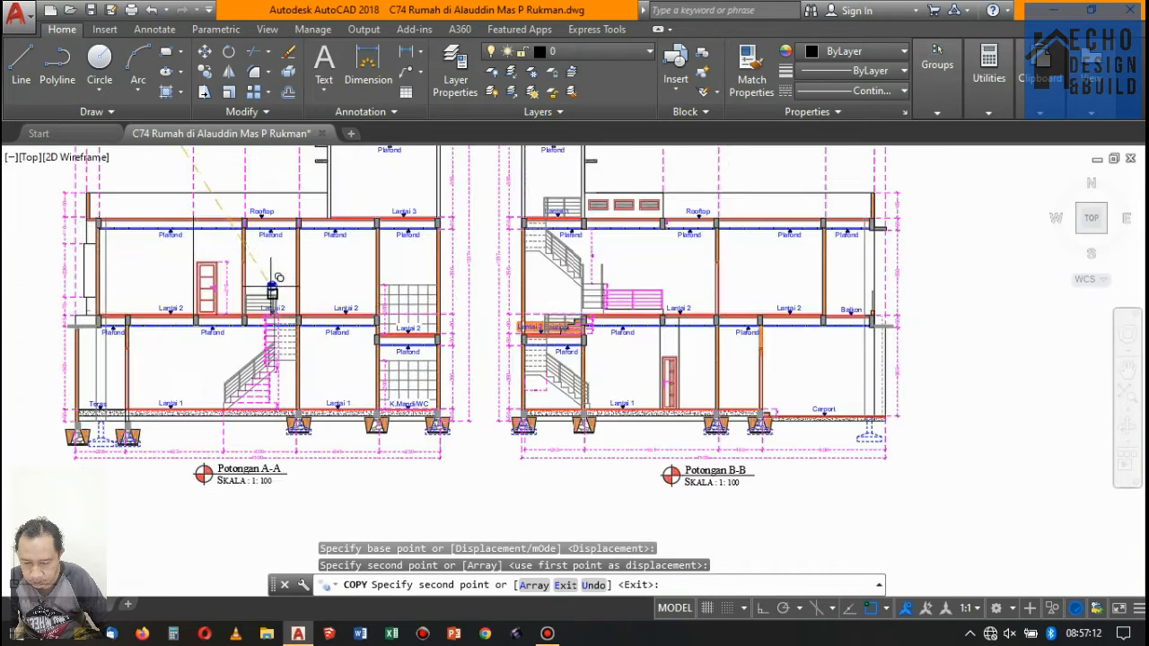
scroll(359, 269, down, 6)
scroll(357, 184, up, 5)
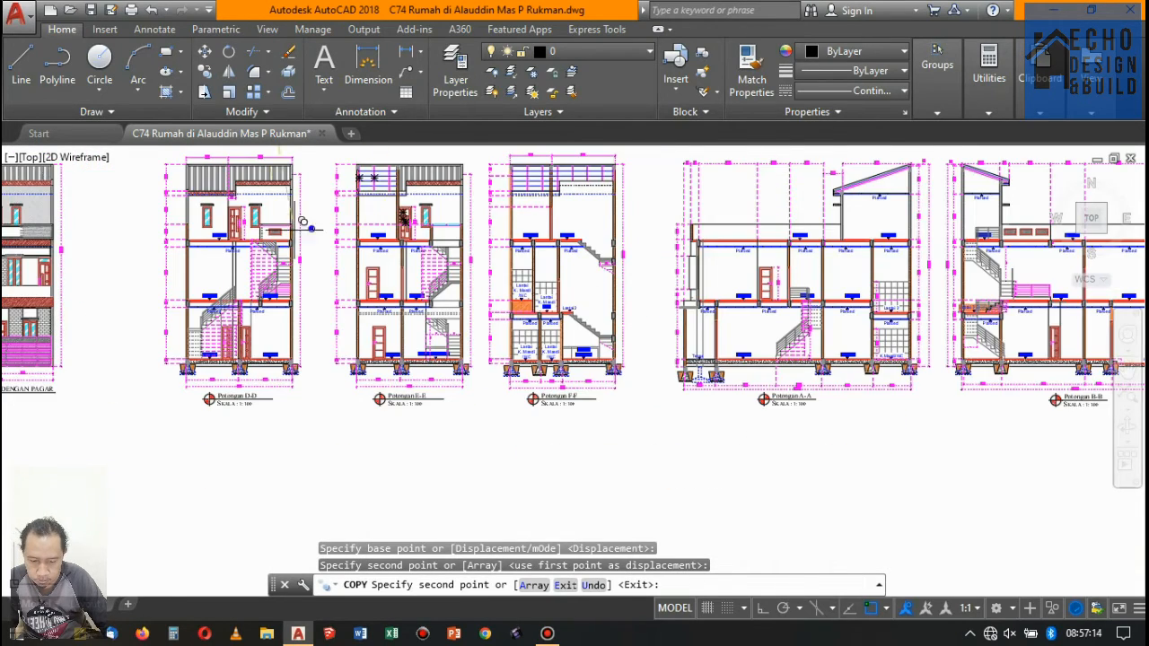
scroll(303, 222, up, 2)
scroll(269, 204, down, 6)
scroll(225, 192, up, 5)
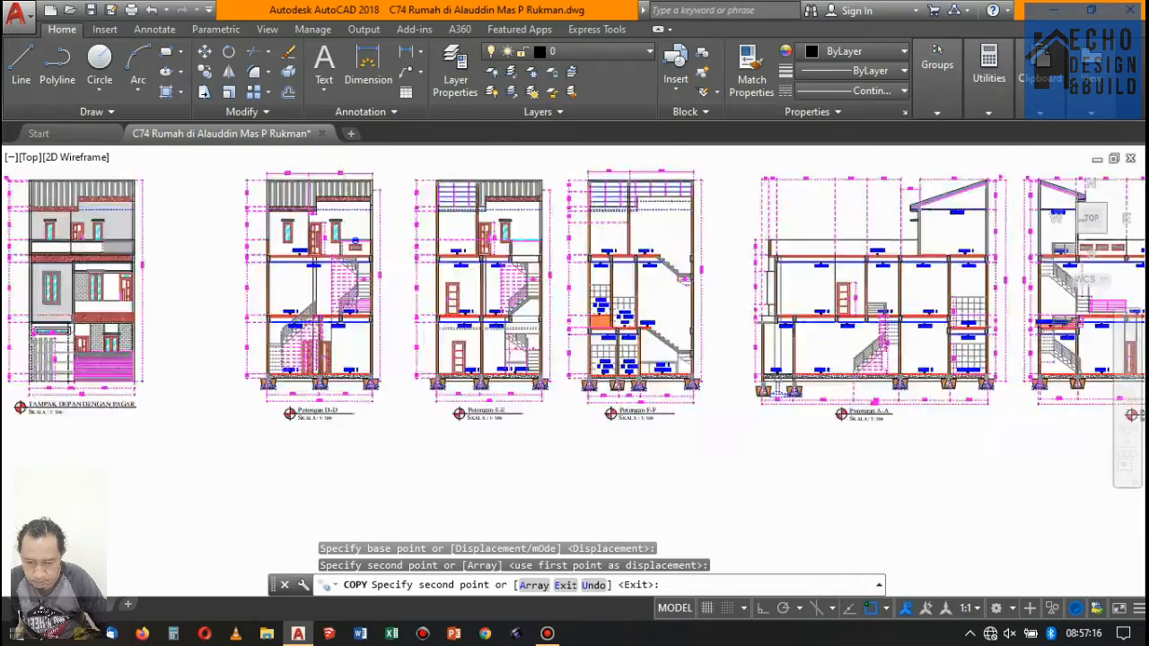
scroll(354, 241, down, 2)
scroll(875, 205, up, 4)
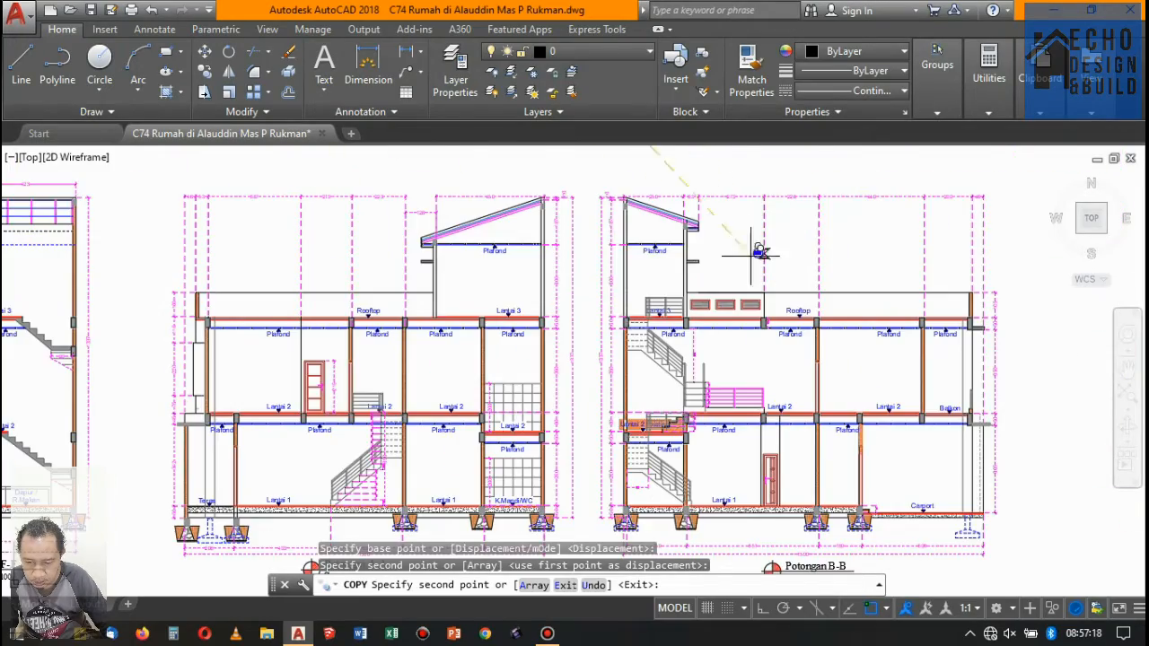
scroll(682, 255, up, 2)
scroll(538, 278, down, 5)
scroll(489, 233, up, 5)
scroll(469, 238, down, 2)
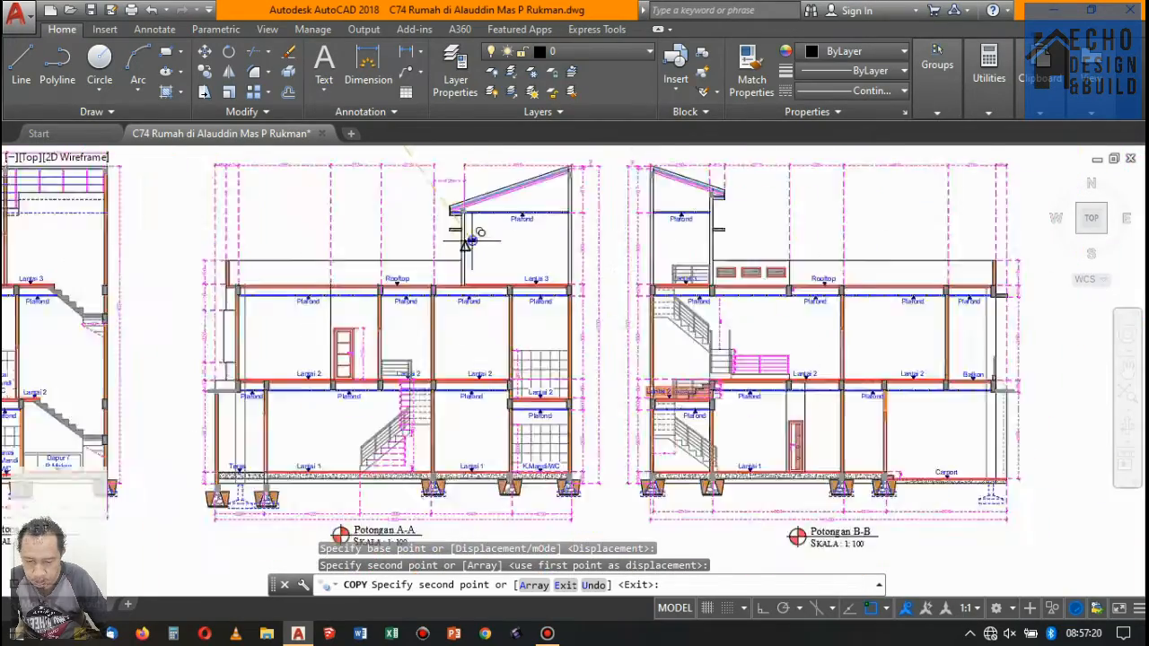
scroll(471, 240, up, 2)
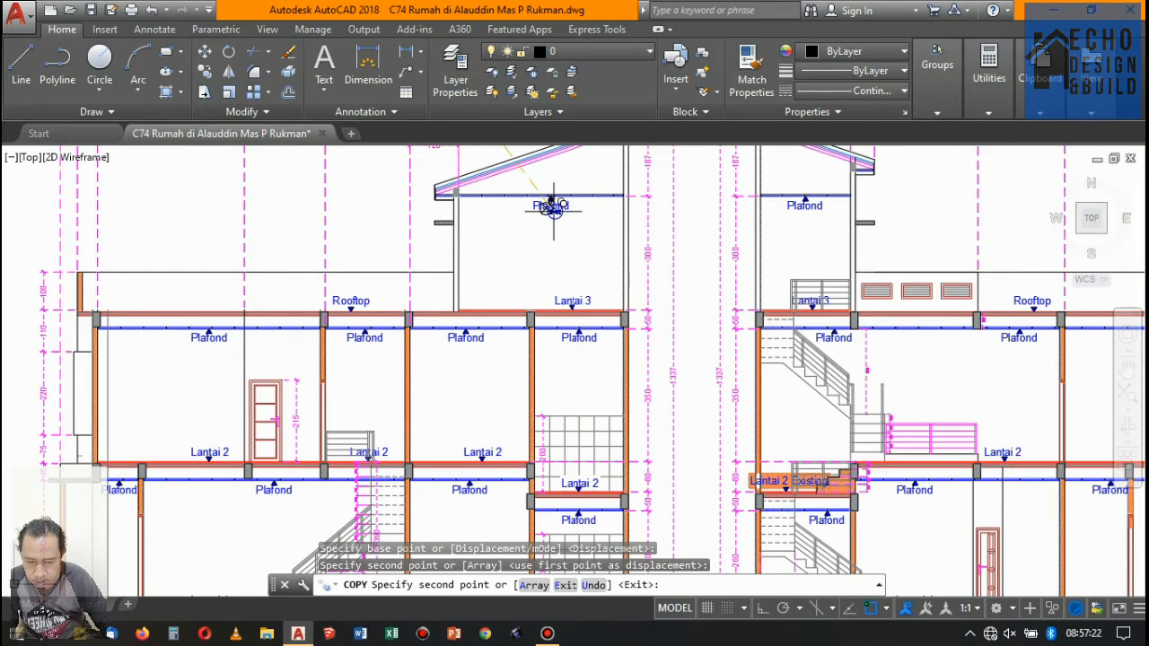
scroll(553, 207, down, 6)
scroll(683, 178, up, 5)
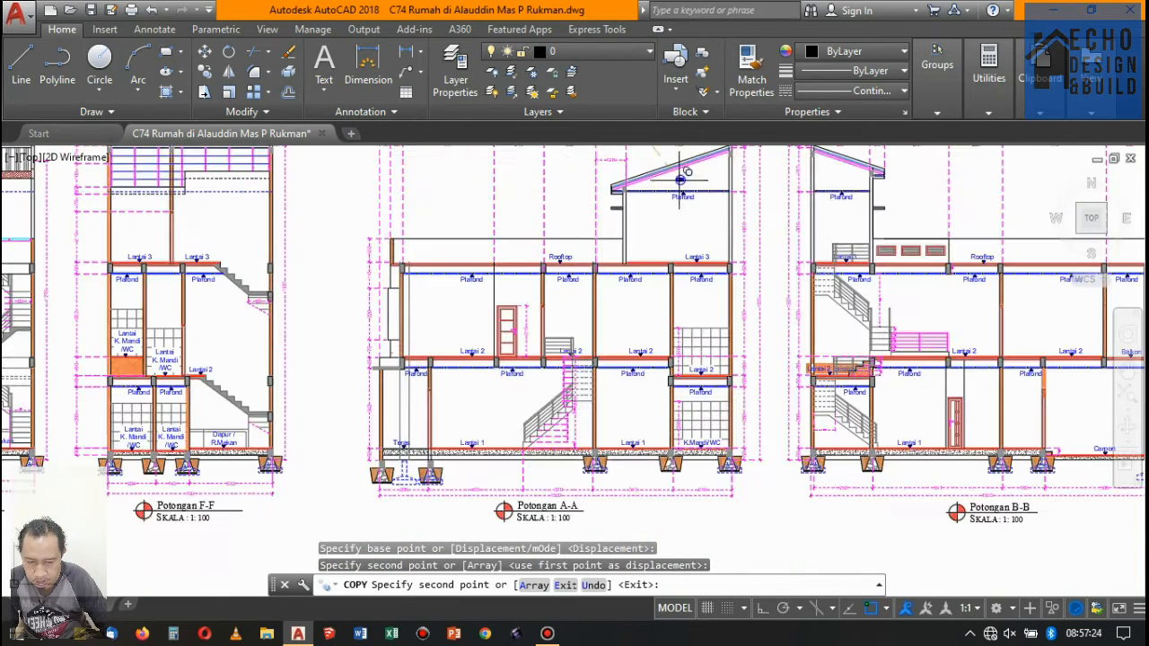
scroll(653, 192, down, 8)
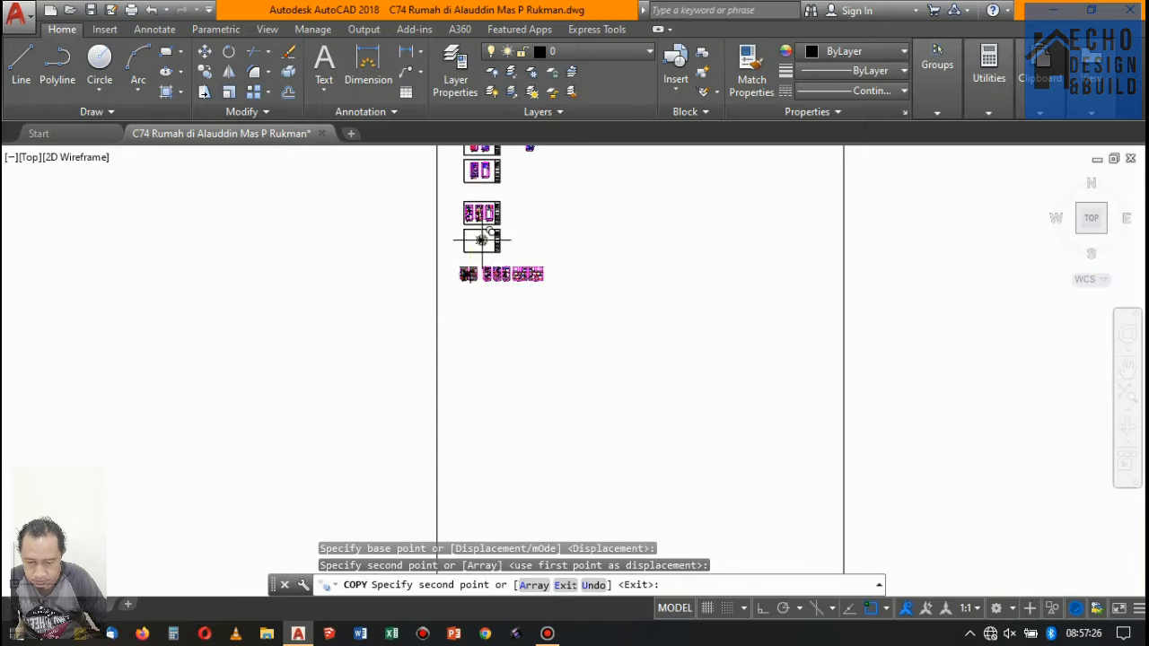
scroll(485, 197, up, 6)
key(Escape)
- Copy floor 1's J-01 window tag with its circle to both 115 cm windows at the front of floor 2
scroll(502, 168, up, 1)
scroll(517, 422, down, 2)
scroll(513, 362, up, 2)
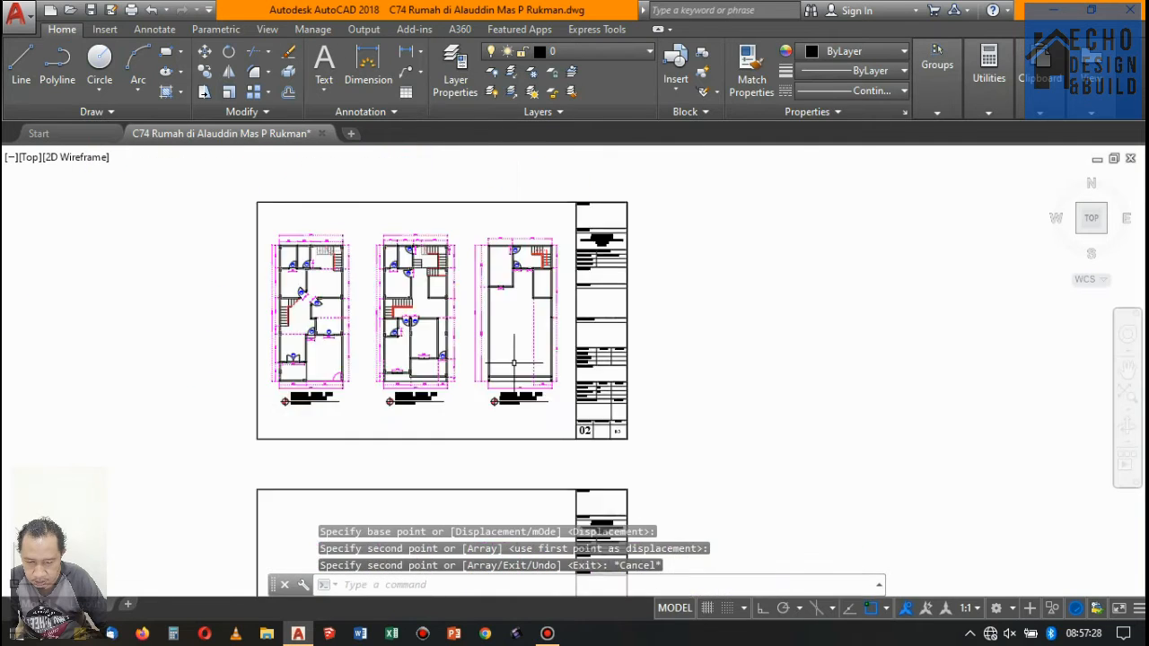
scroll(515, 357, down, 1)
scroll(506, 292, up, 2)
scroll(518, 285, down, 2)
scroll(517, 285, up, 8)
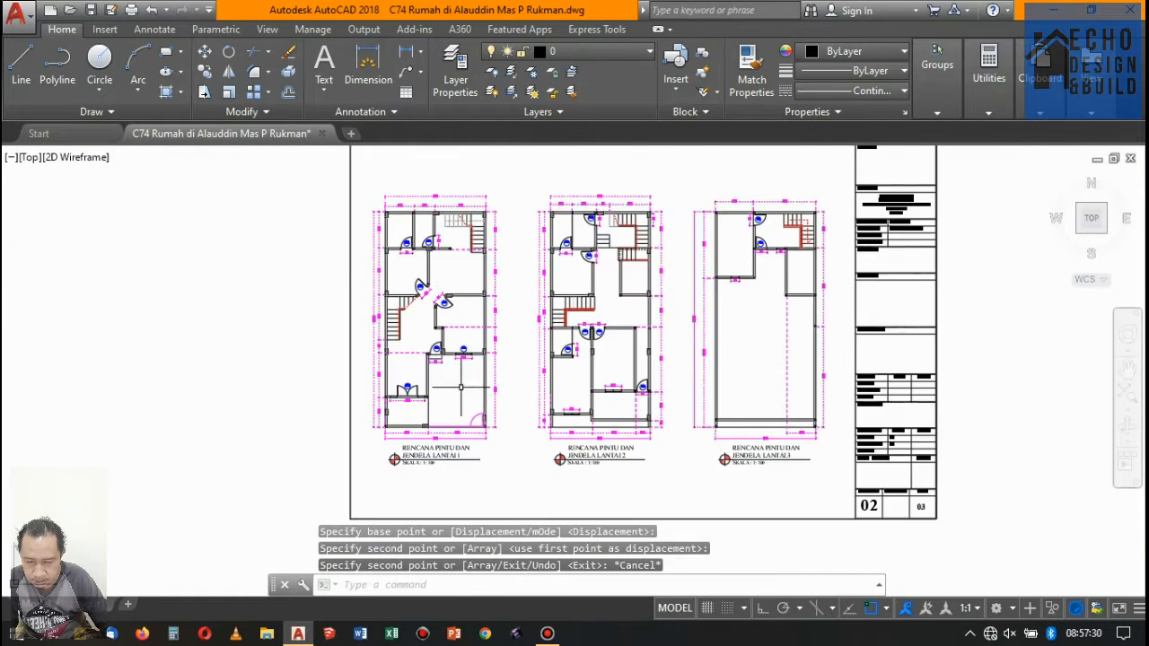
click(481, 274)
click(420, 241)
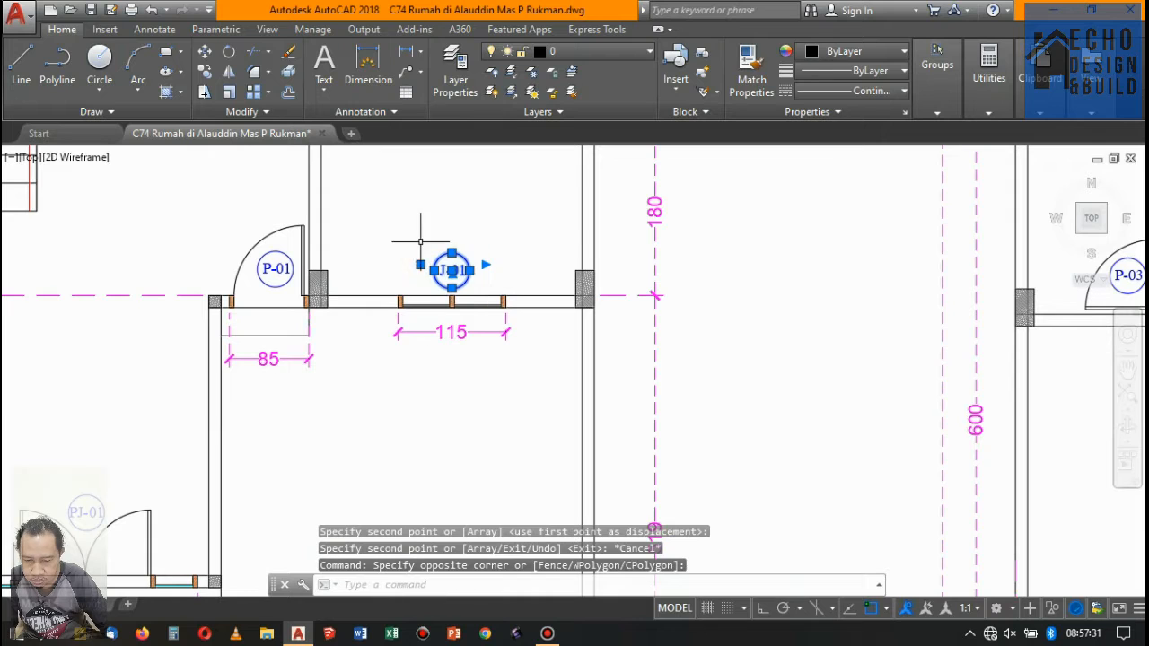
click(205, 71)
click(451, 287)
scroll(341, 258, down, 8)
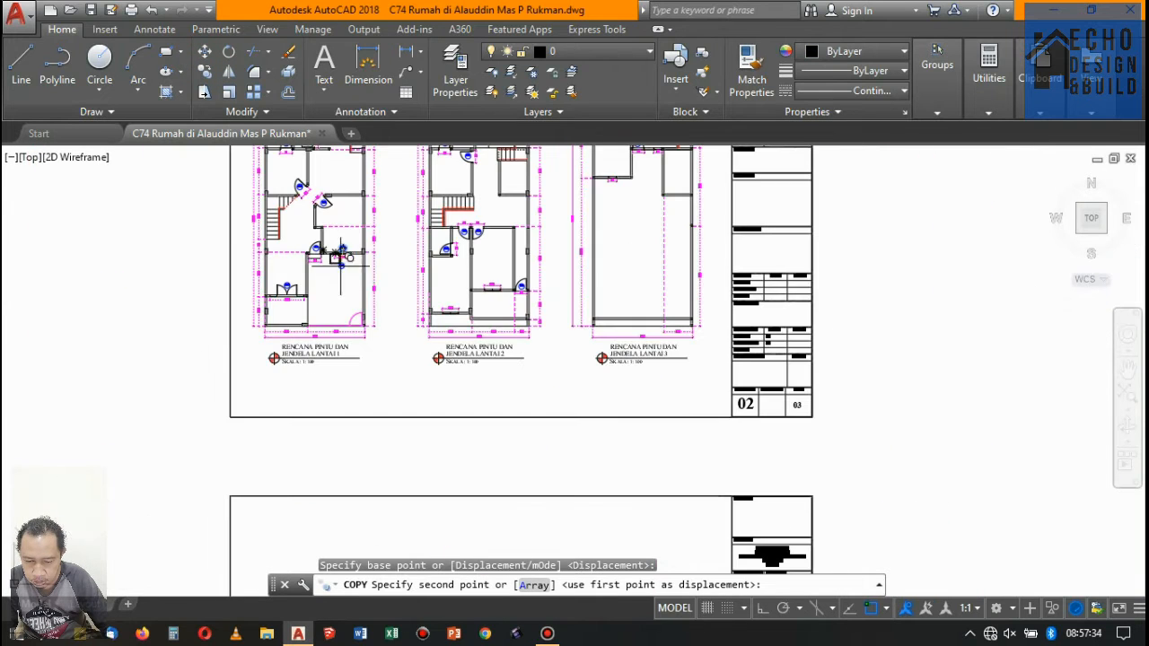
scroll(437, 258, up, 3)
scroll(451, 380, up, 3)
scroll(451, 380, down, 2)
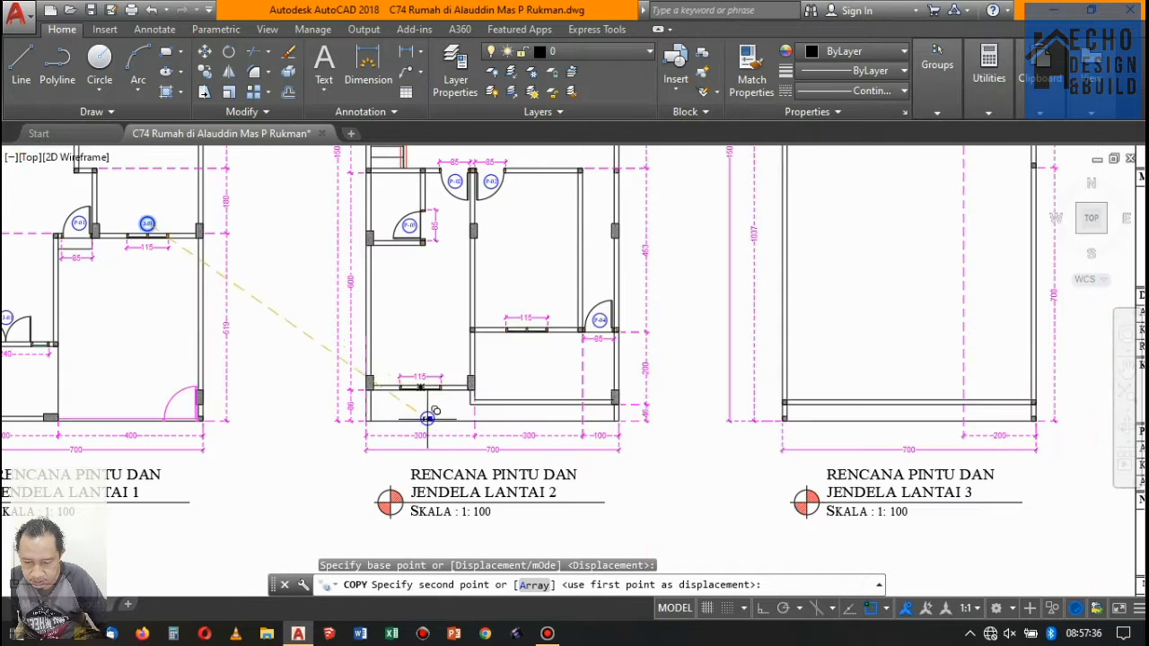
scroll(411, 375, up, 2)
click(412, 366)
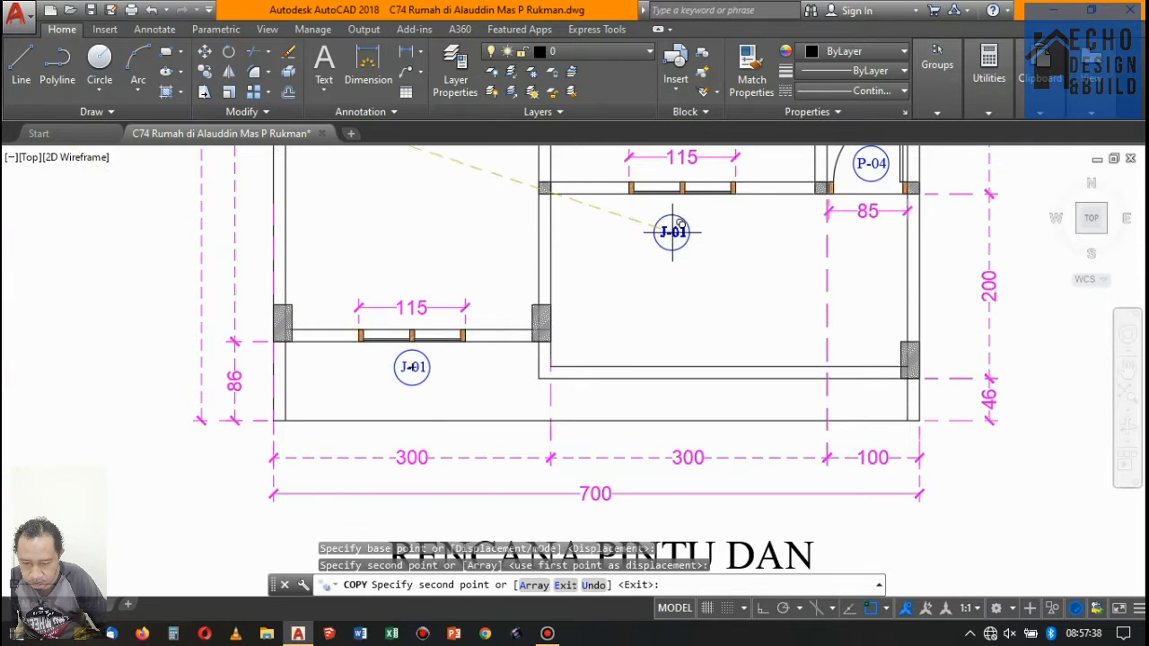
click(682, 215)
- Examine the floor 1 and floor 2 windows on the front elevations and compare their designs
scroll(539, 341, down, 6)
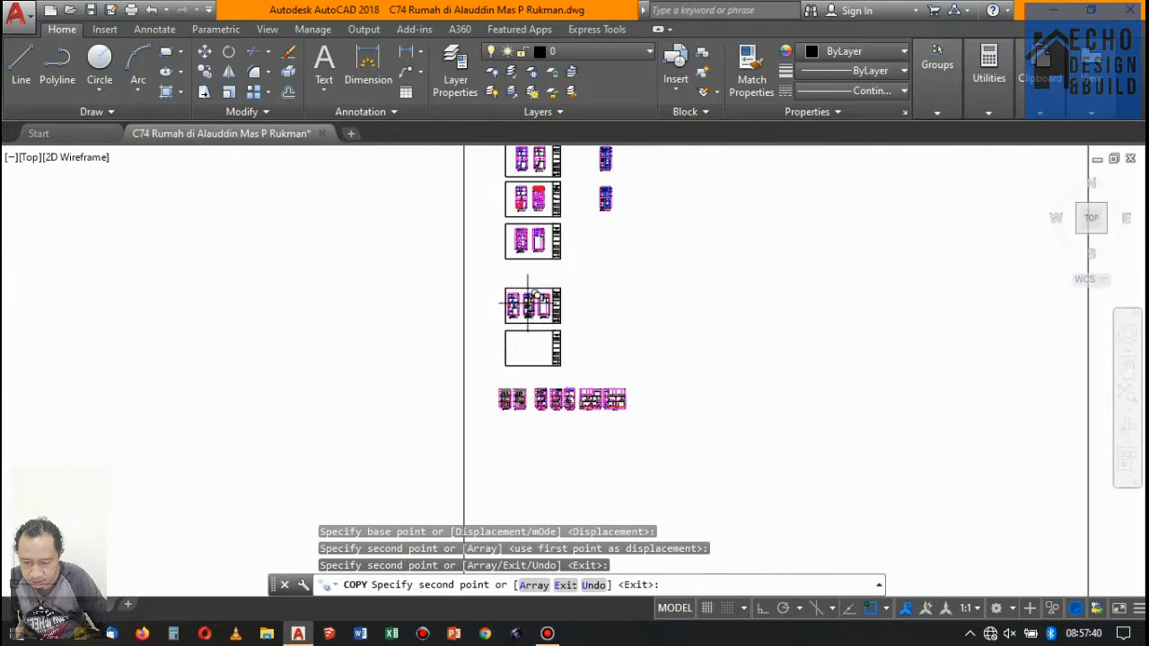
scroll(526, 296, up, 3)
scroll(405, 329, up, 5)
scroll(395, 410, down, 1)
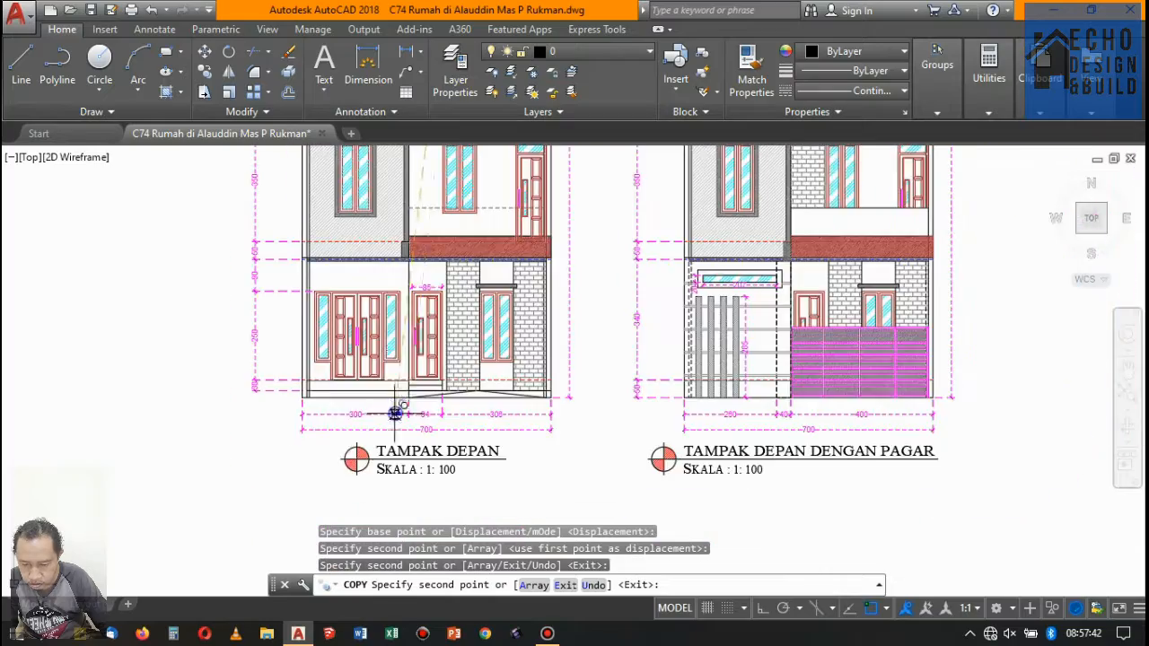
scroll(400, 316, up, 2)
scroll(400, 316, down, 5)
scroll(423, 270, up, 5)
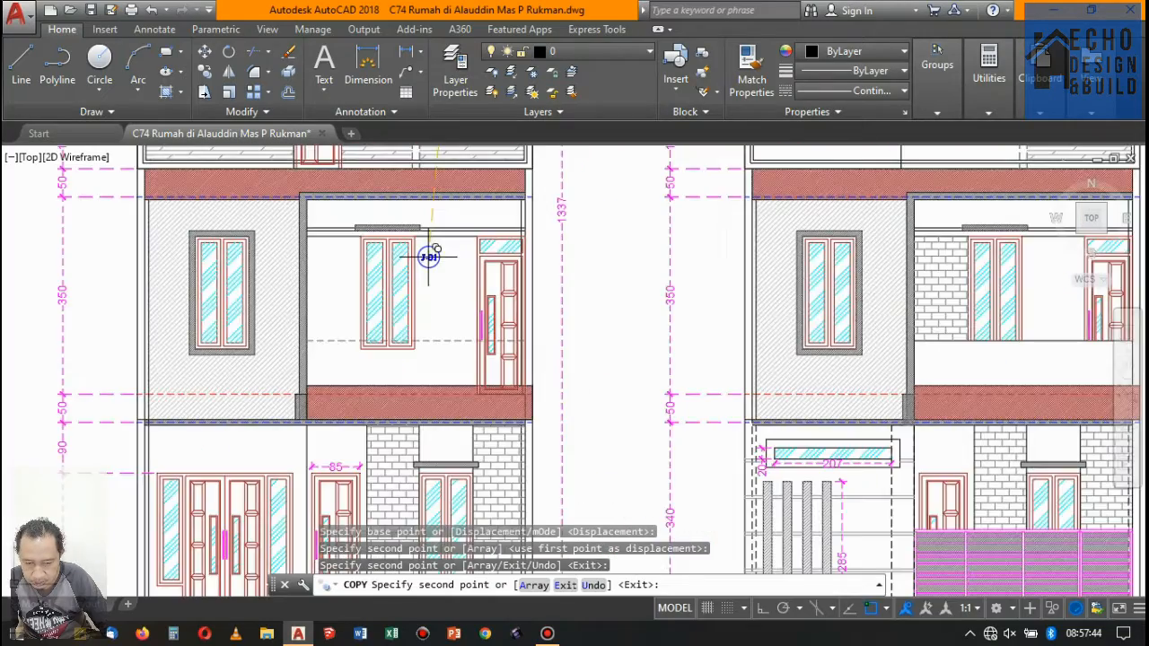
scroll(428, 258, down, 1)
scroll(296, 263, up, 2)
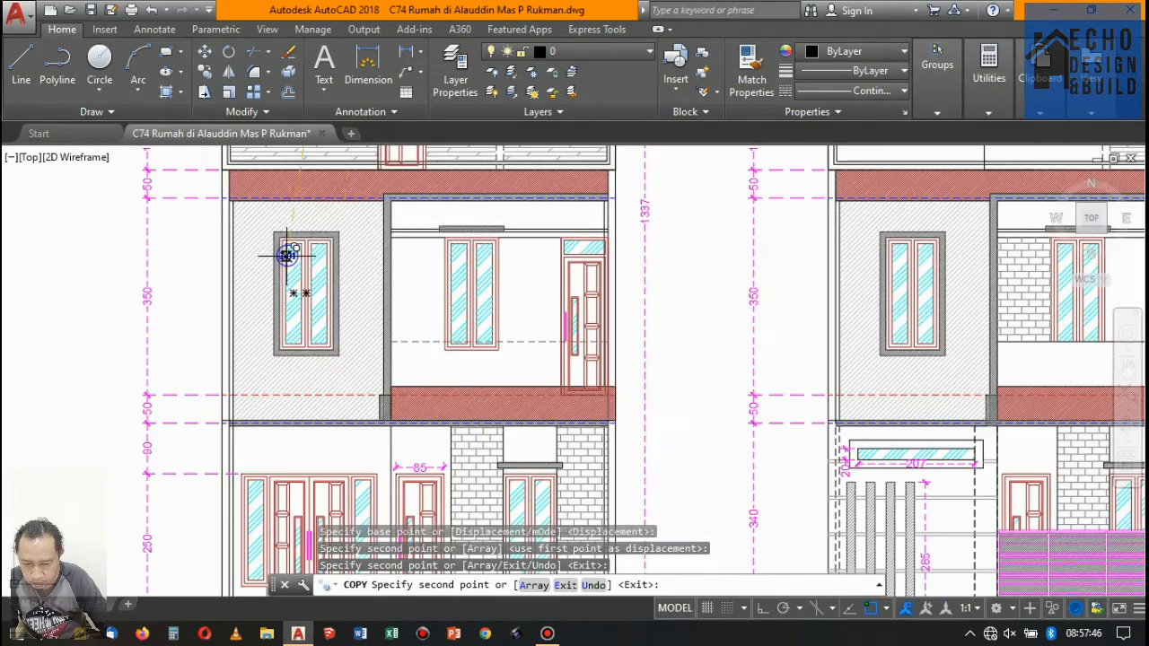
scroll(458, 238, down, 3)
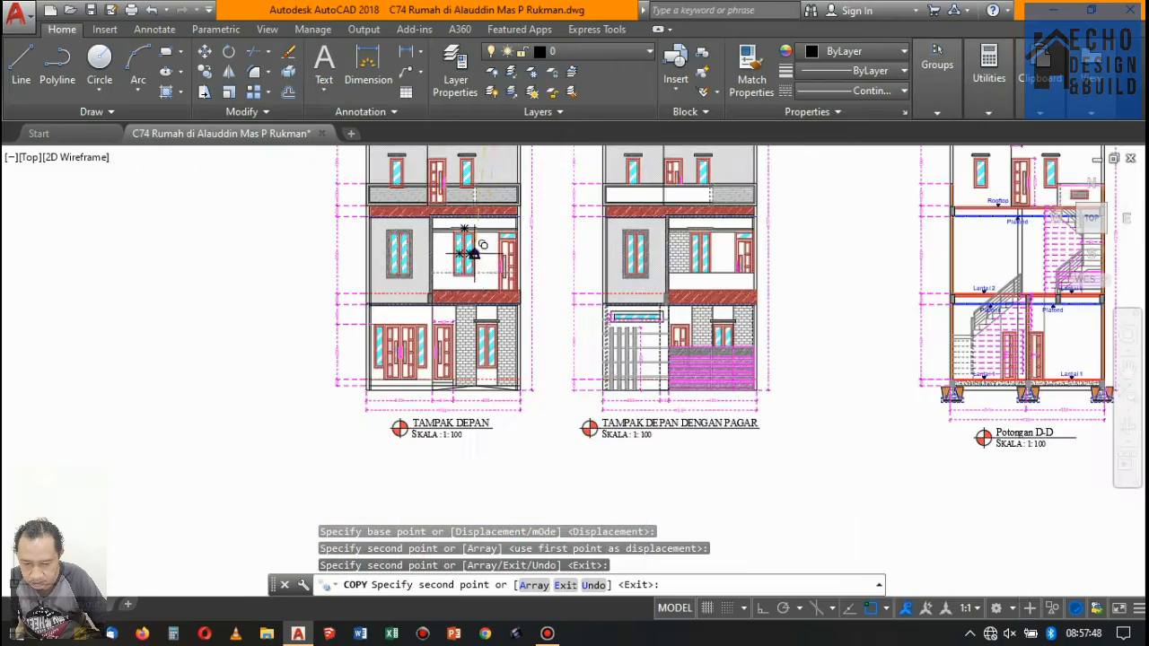
scroll(498, 304, up, 2)
scroll(474, 326, down, 4)
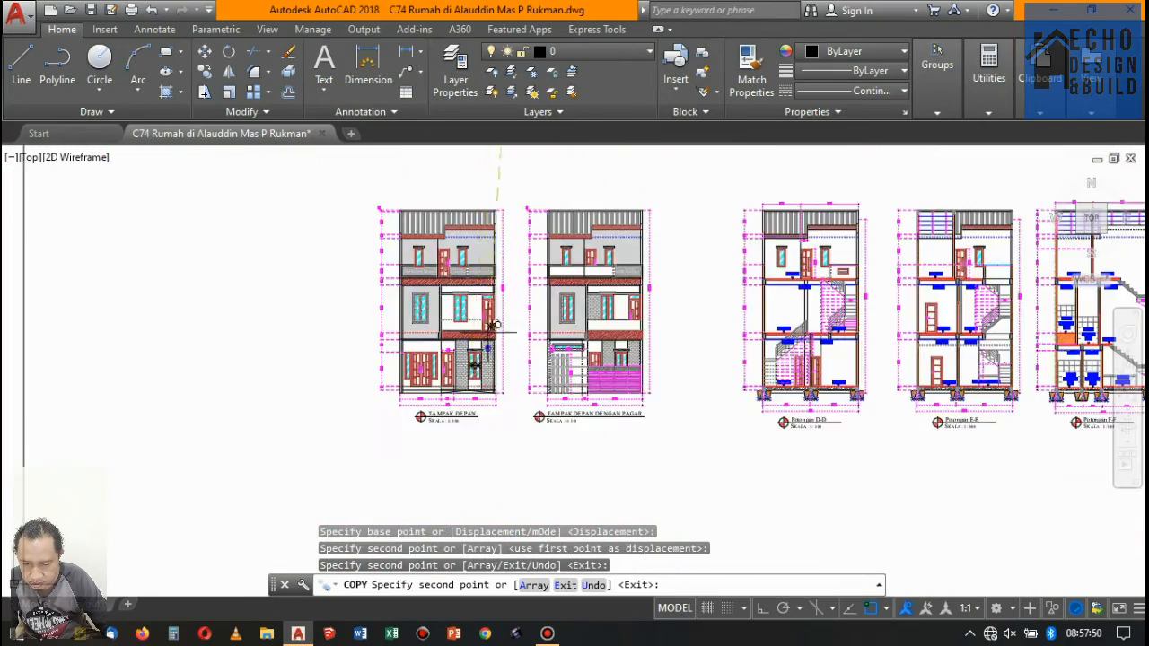
- Examine the narrow rooftop-level windows on the front elevations and sections
scroll(492, 241, up, 3)
scroll(412, 275, up, 2)
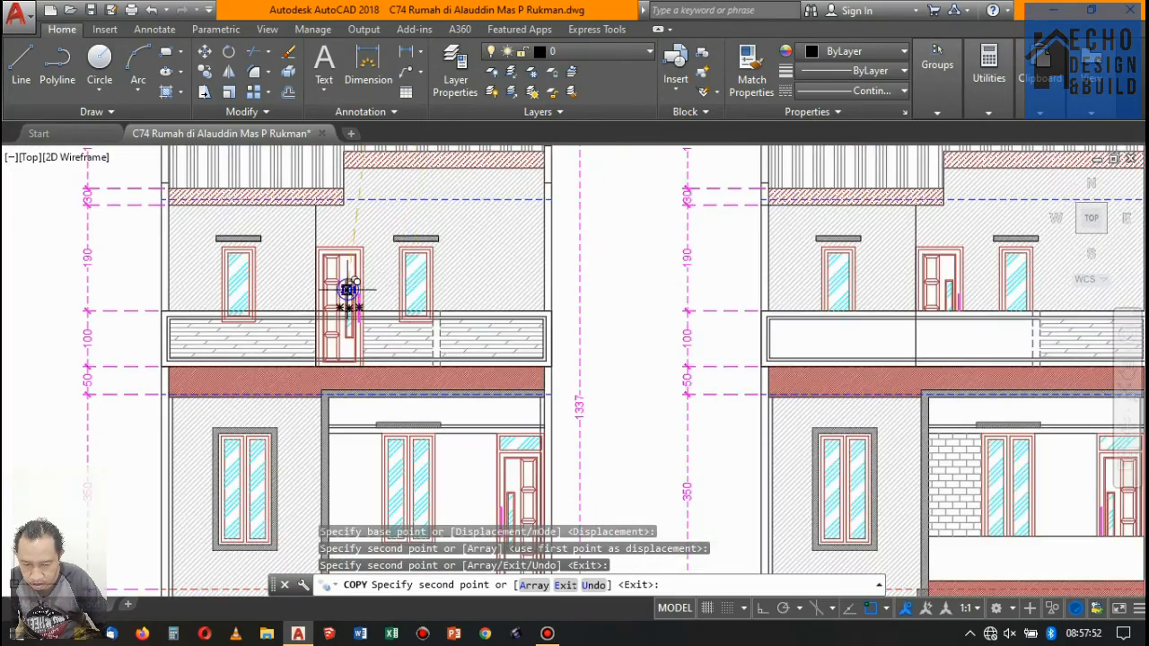
scroll(429, 266, up, 2)
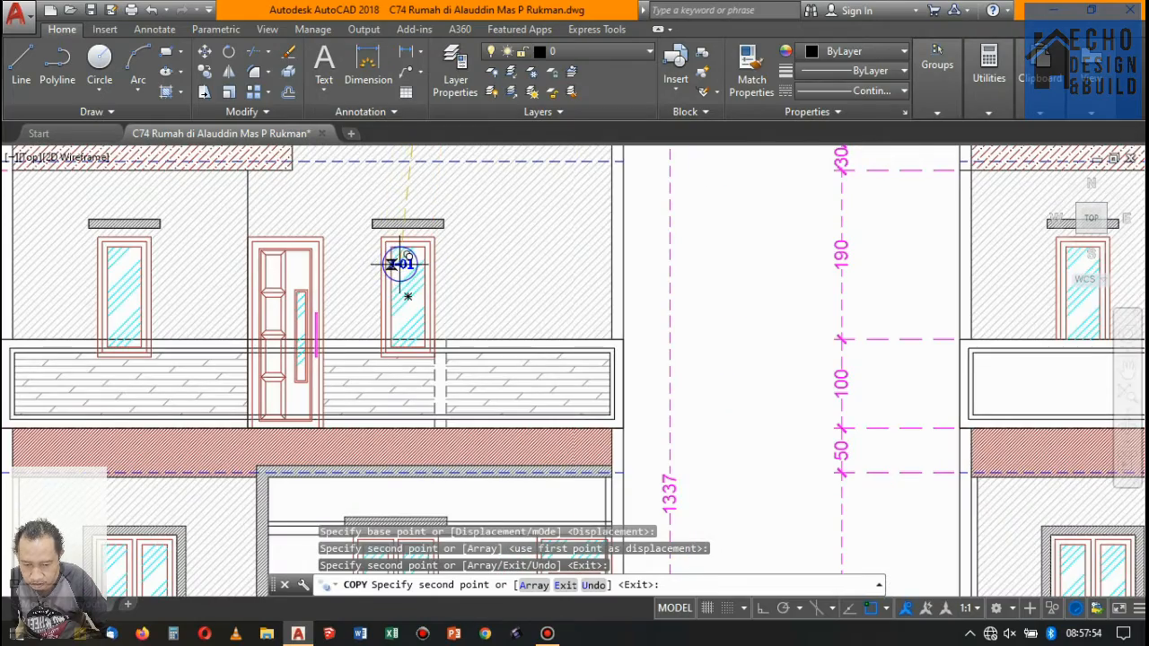
scroll(393, 275, down, 6)
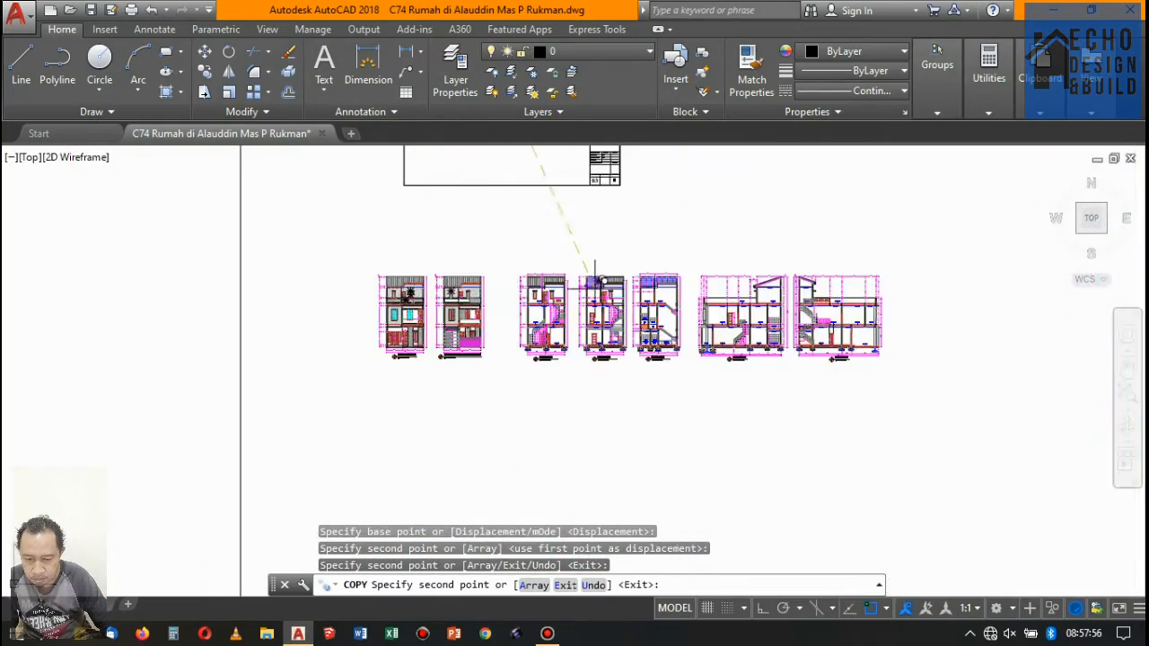
scroll(537, 303, up, 2)
scroll(537, 303, up, 3)
scroll(404, 287, down, 4)
scroll(177, 238, up, 2)
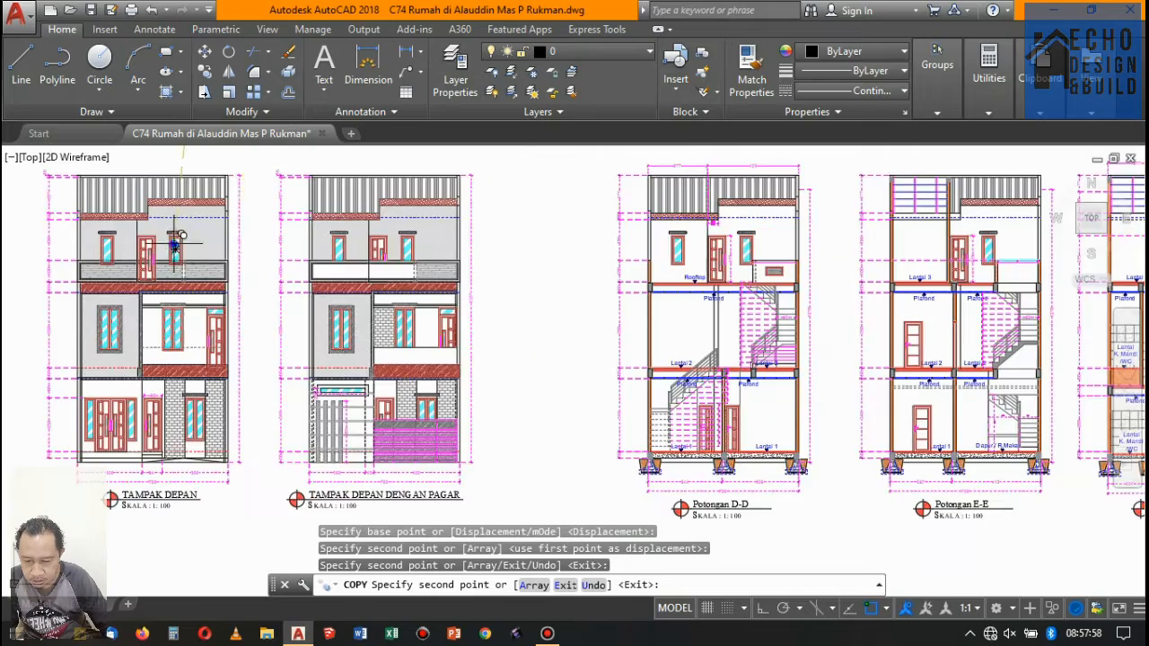
scroll(316, 226, up, 3)
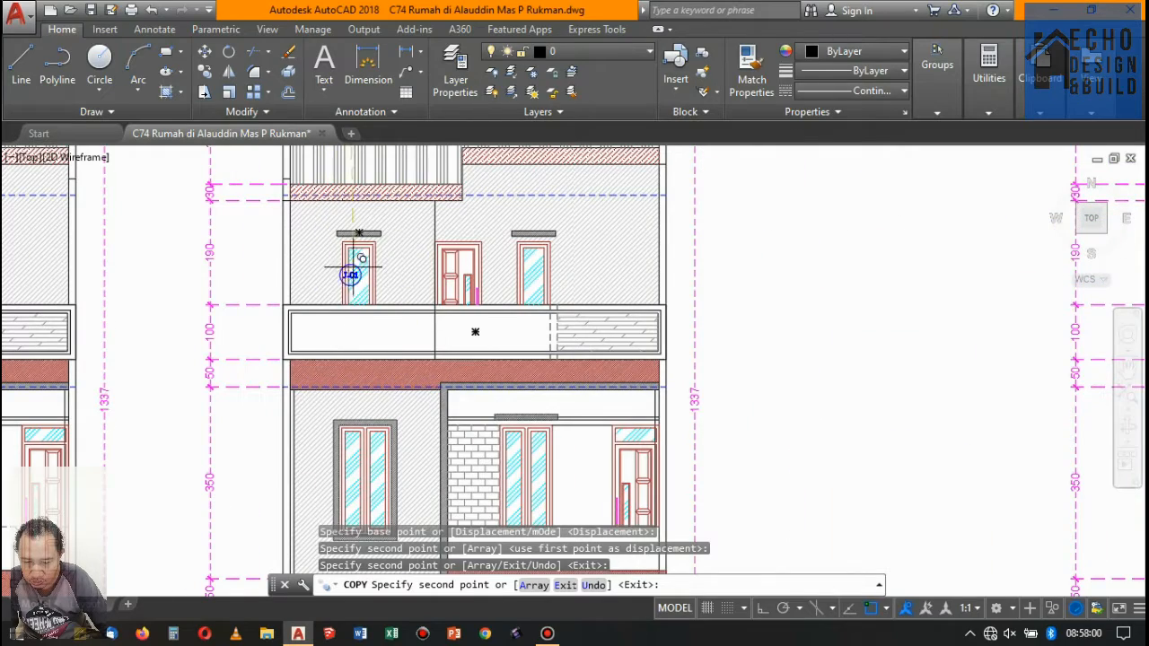
scroll(359, 260, down, 3)
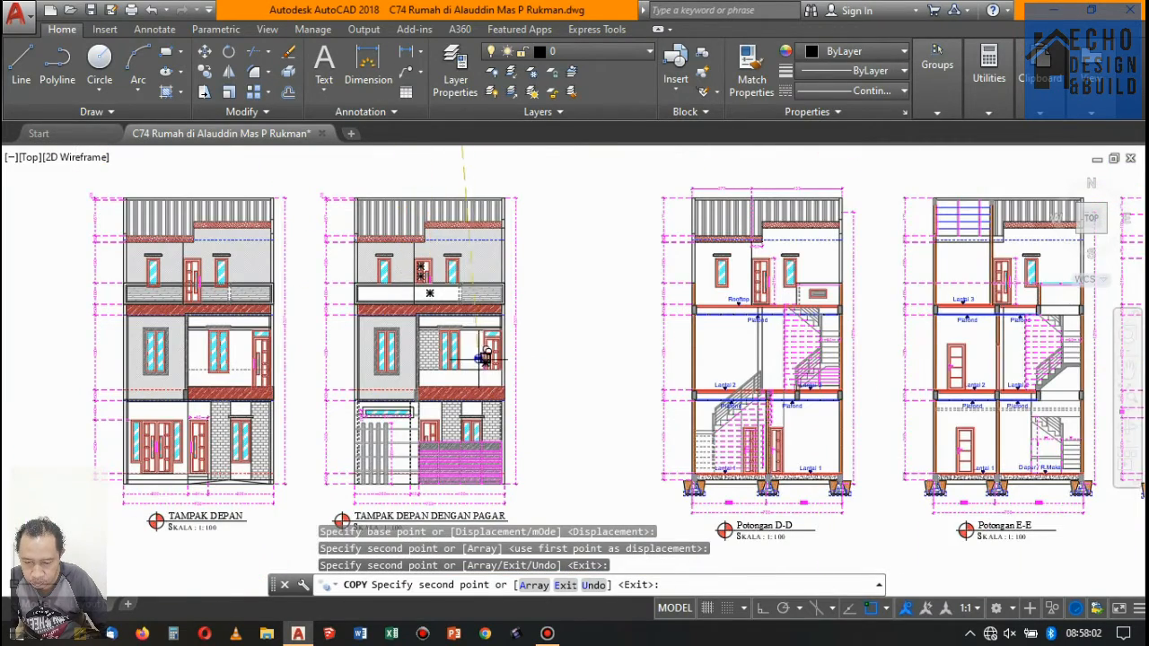
- Compare the lower-floor windows between the front elevation with the fence and the one without it
scroll(483, 357, up, 3)
scroll(264, 311, down, 3)
scroll(468, 409, up, 2)
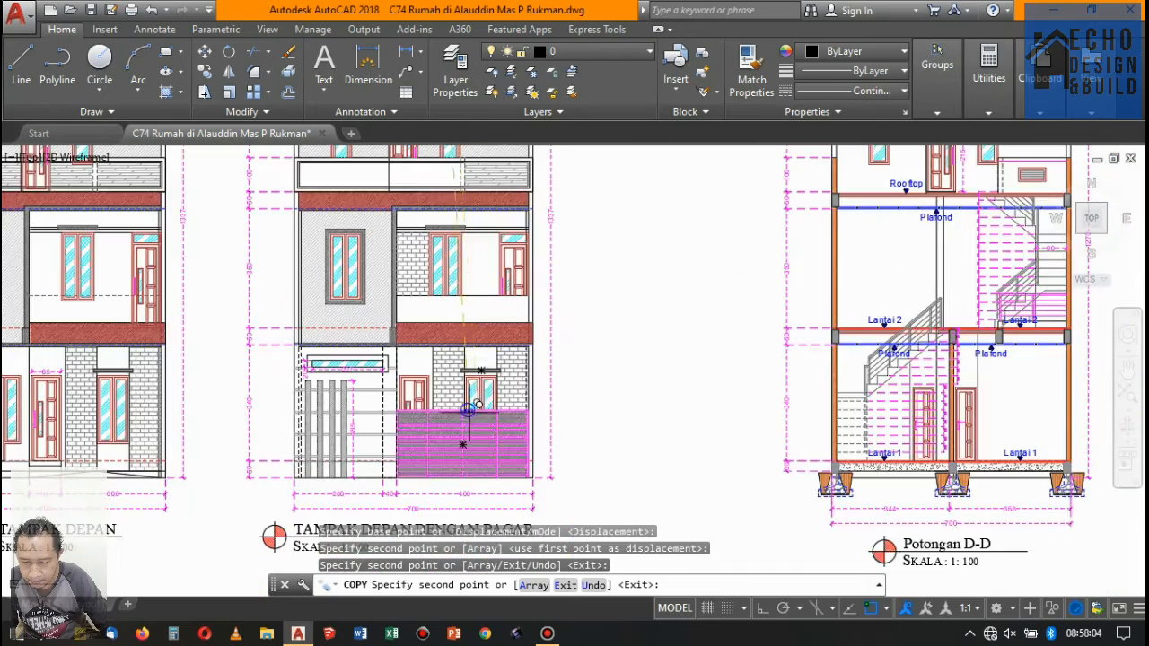
scroll(493, 388, down, 3)
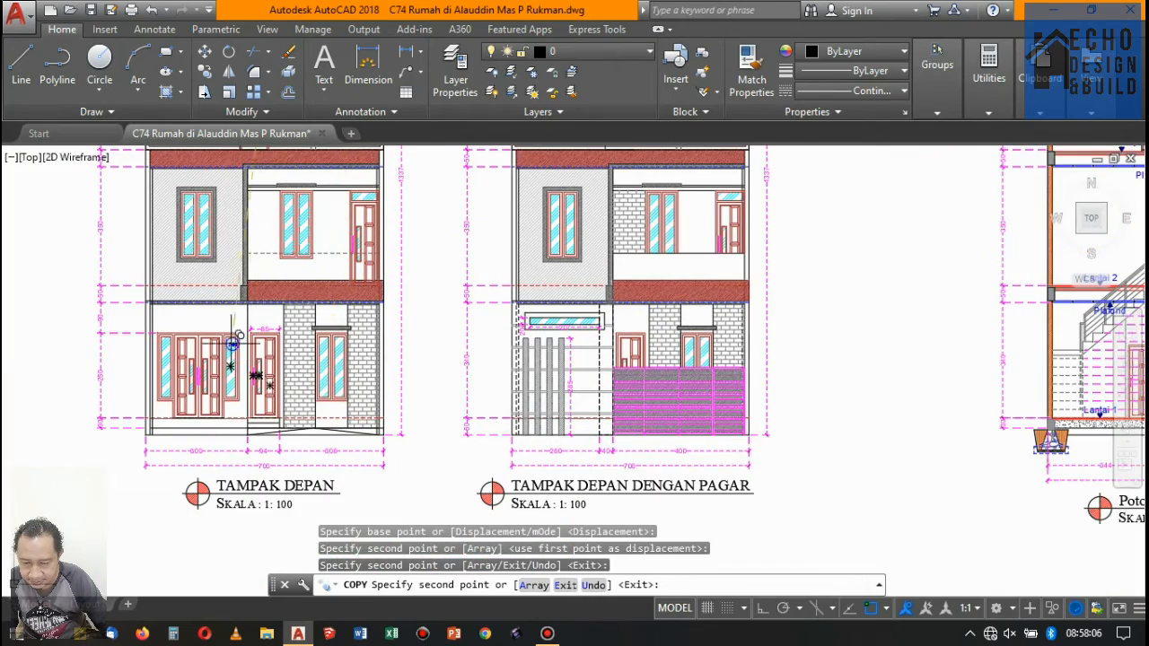
scroll(437, 376, down, 3)
scroll(461, 426, down, 4)
scroll(493, 240, up, 1)
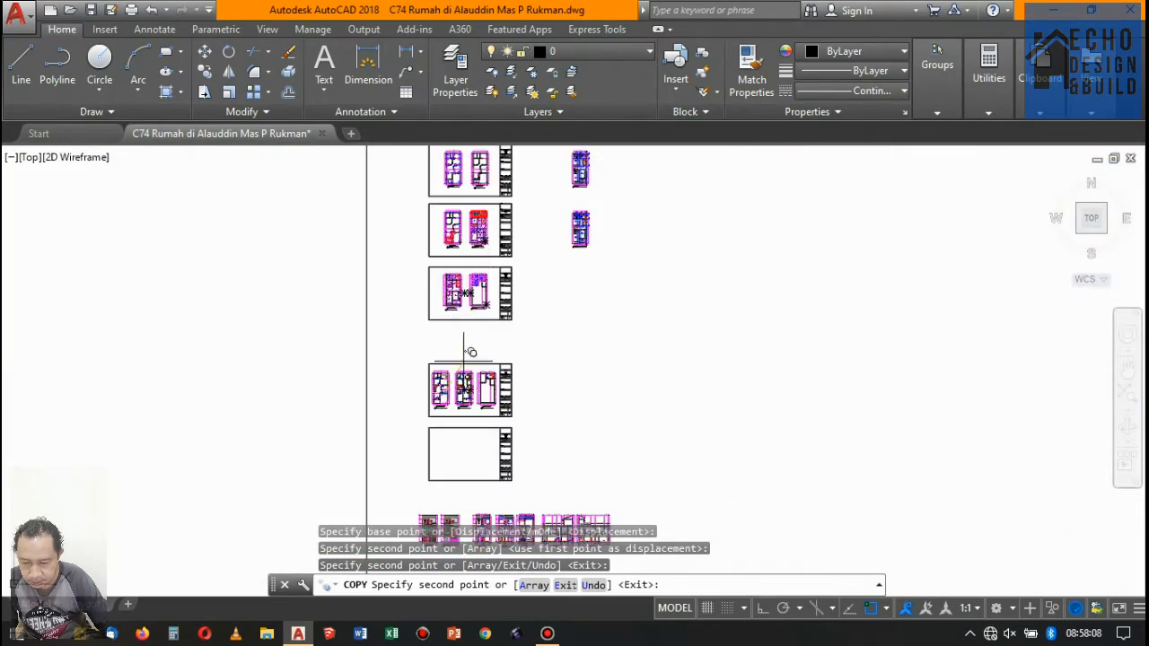
- Place a copy of the circled J-01 tag below the 60 cm window on floor 3 and end the copying
scroll(446, 395, up, 3)
scroll(519, 332, up, 8)
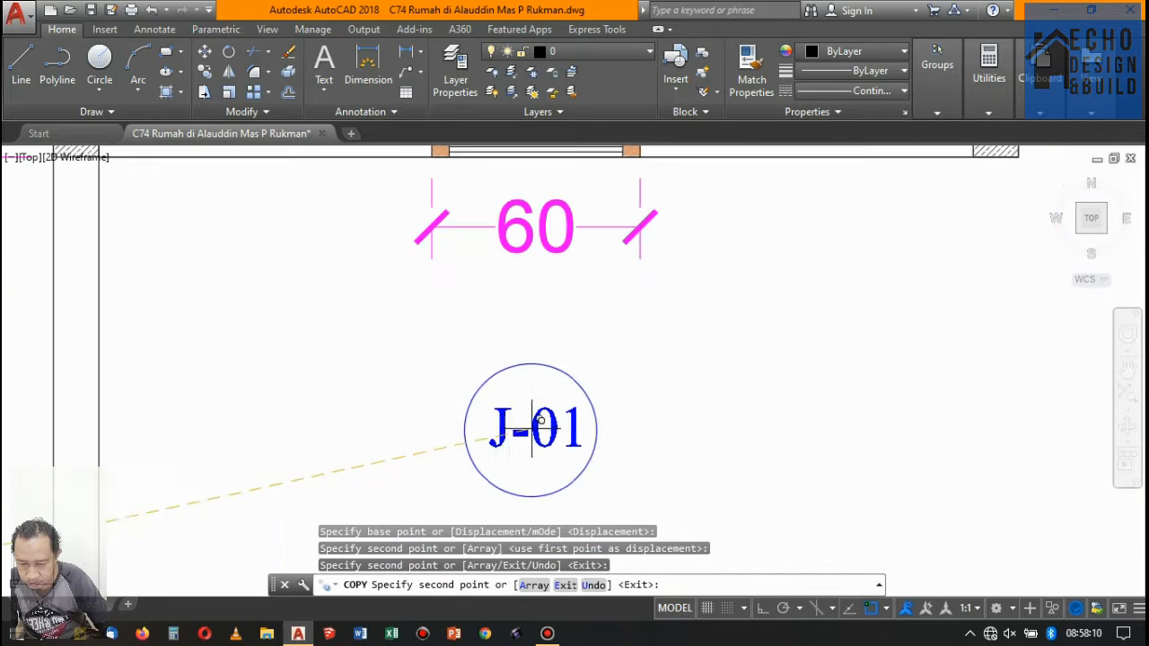
scroll(536, 324, down, 5)
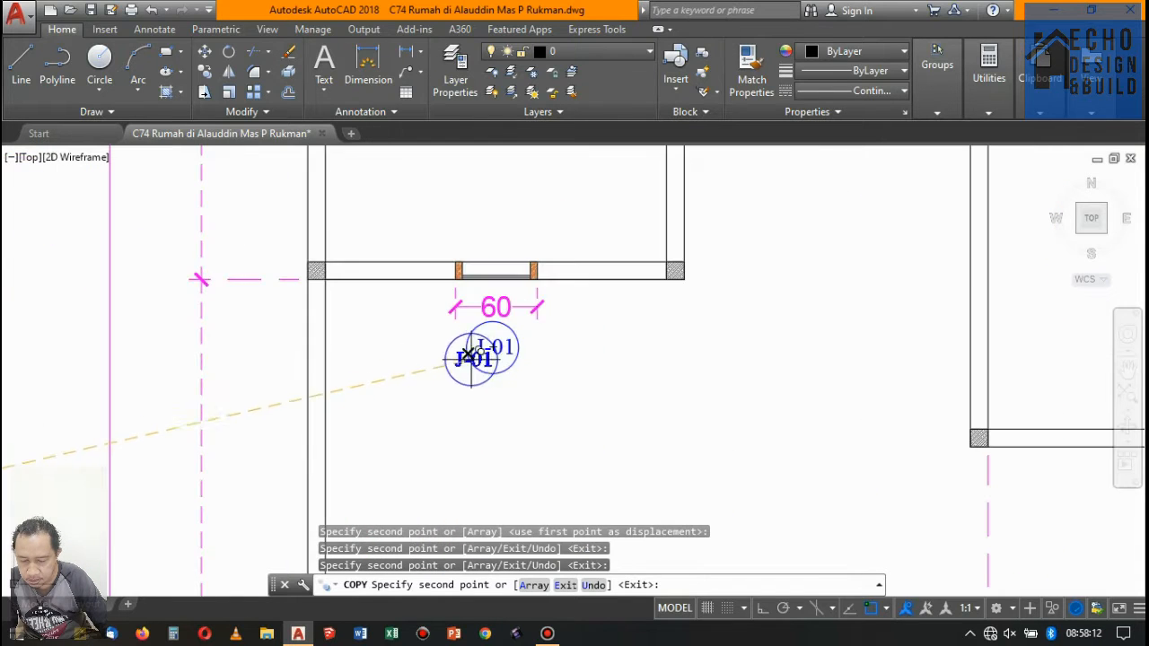
key(Escape)
- Change the text of the copied tag under floor 3's 60 cm window to J-02
scroll(505, 346, up, 3)
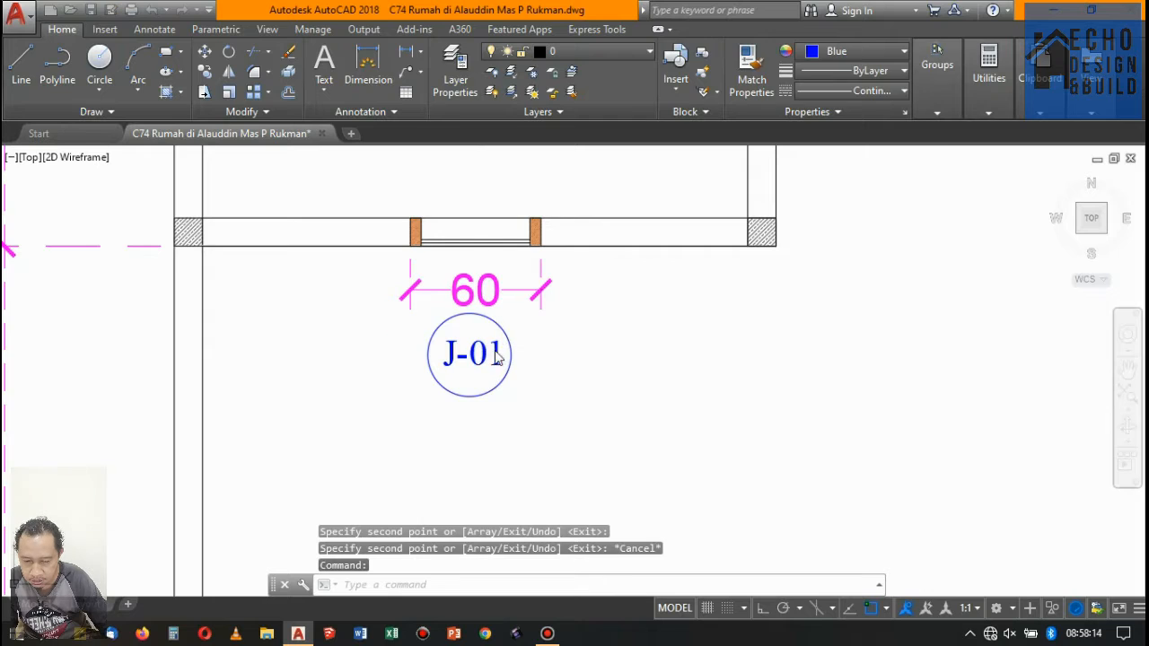
double_click(498, 358)
scroll(495, 343, up, 4)
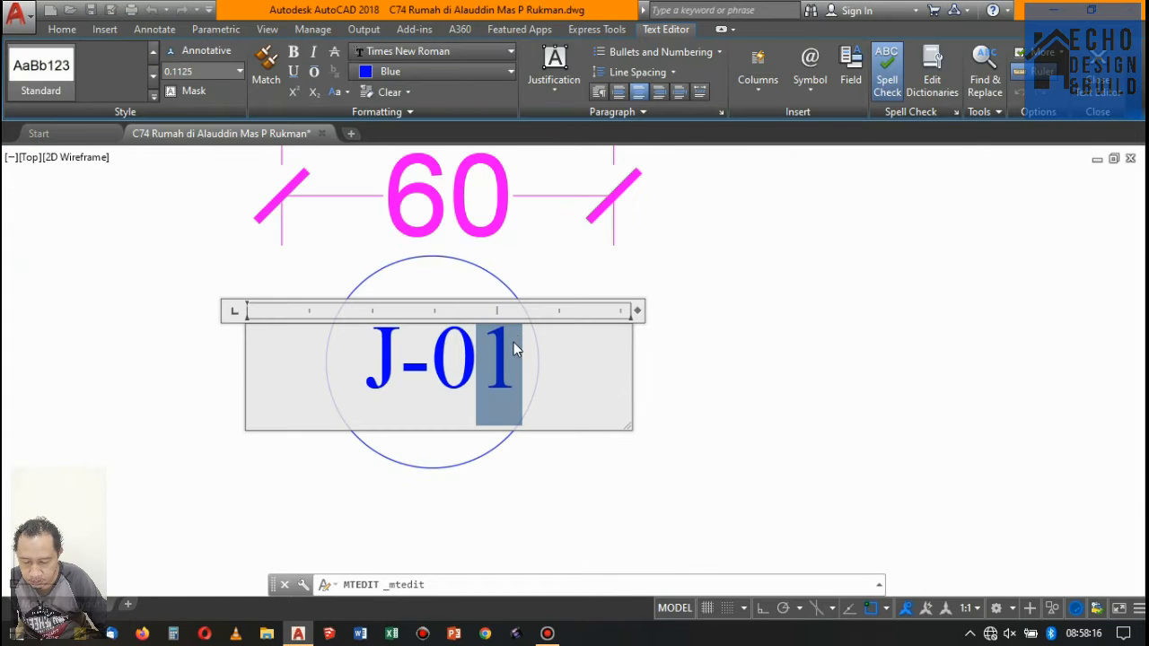
text(2)
click(683, 373)
- Move the J-02 tag and its circle to the inner side of the wall, just above the 60 cm window
click(628, 411)
click(268, 236)
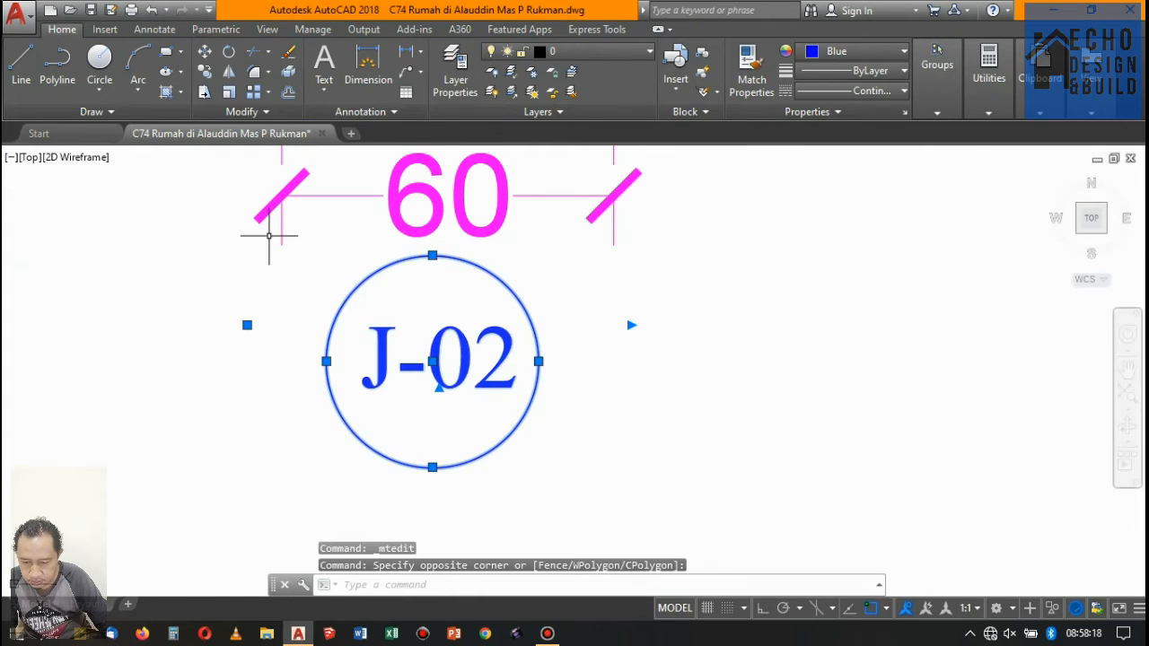
click(201, 54)
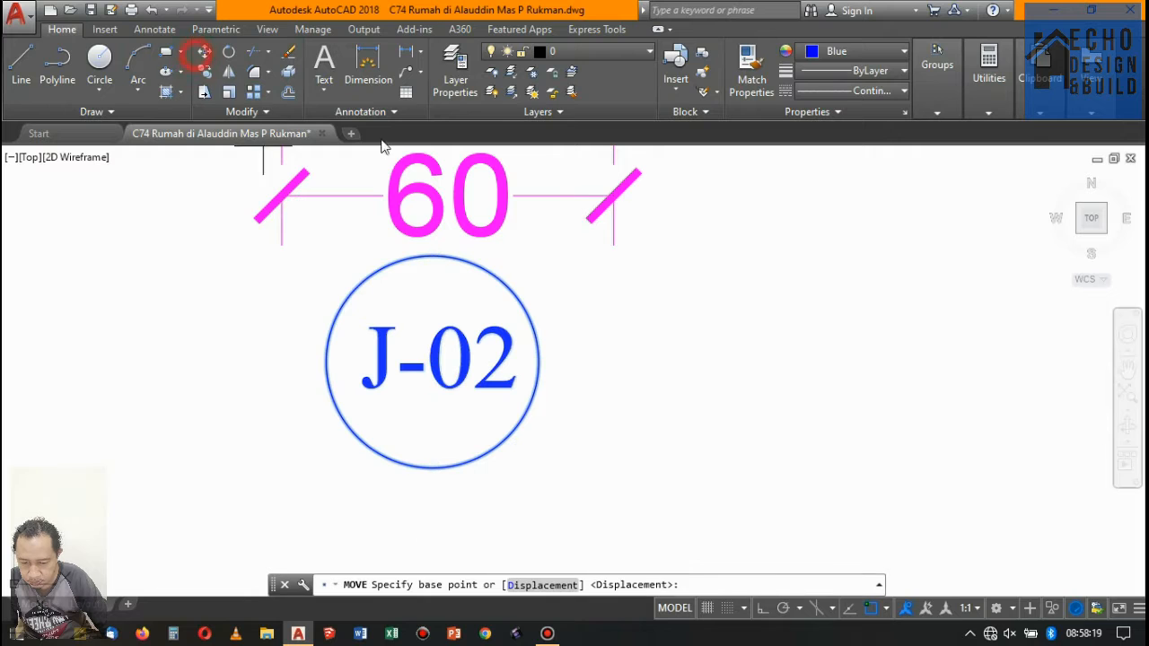
click(687, 389)
scroll(652, 542, down, 5)
scroll(653, 459, up, 4)
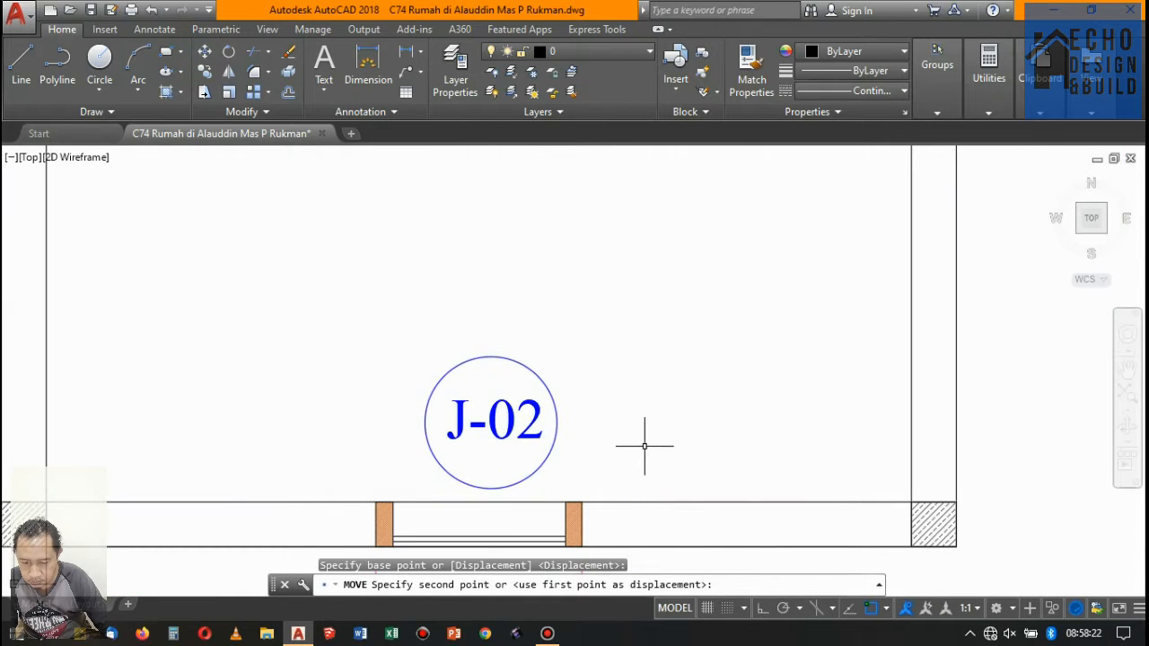
click(644, 446)
- Copy the J-02 tag with its circle to just above the 60 cm window beside the P-05 door on floor 3
click(486, 367)
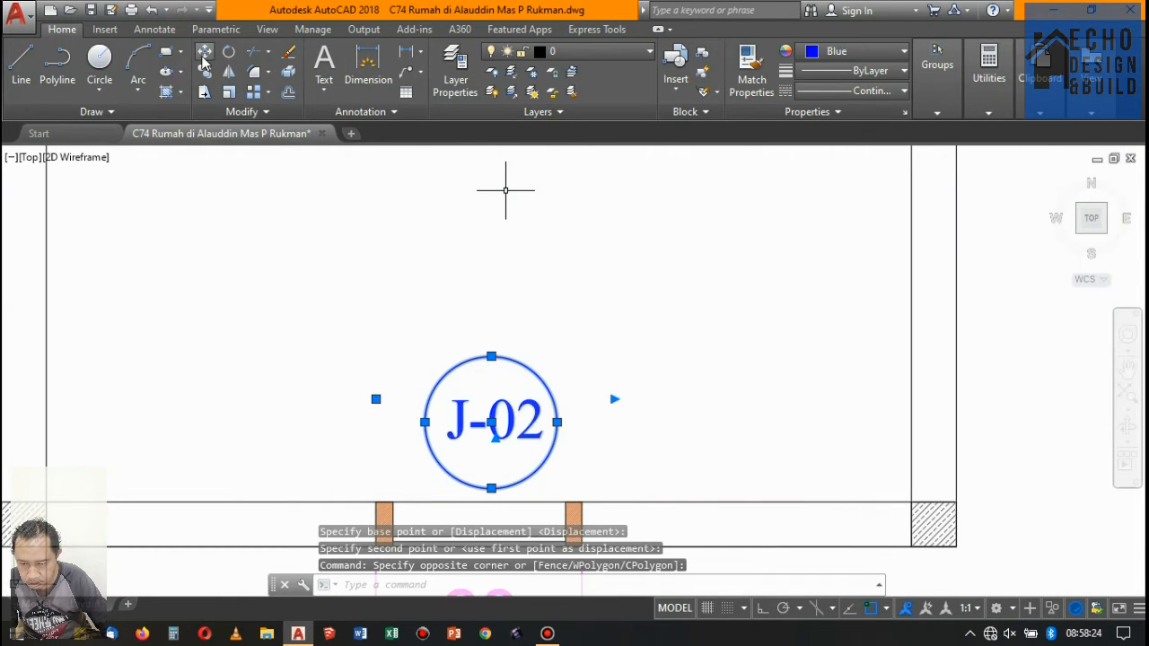
click(205, 71)
click(371, 432)
scroll(279, 507, down, 2)
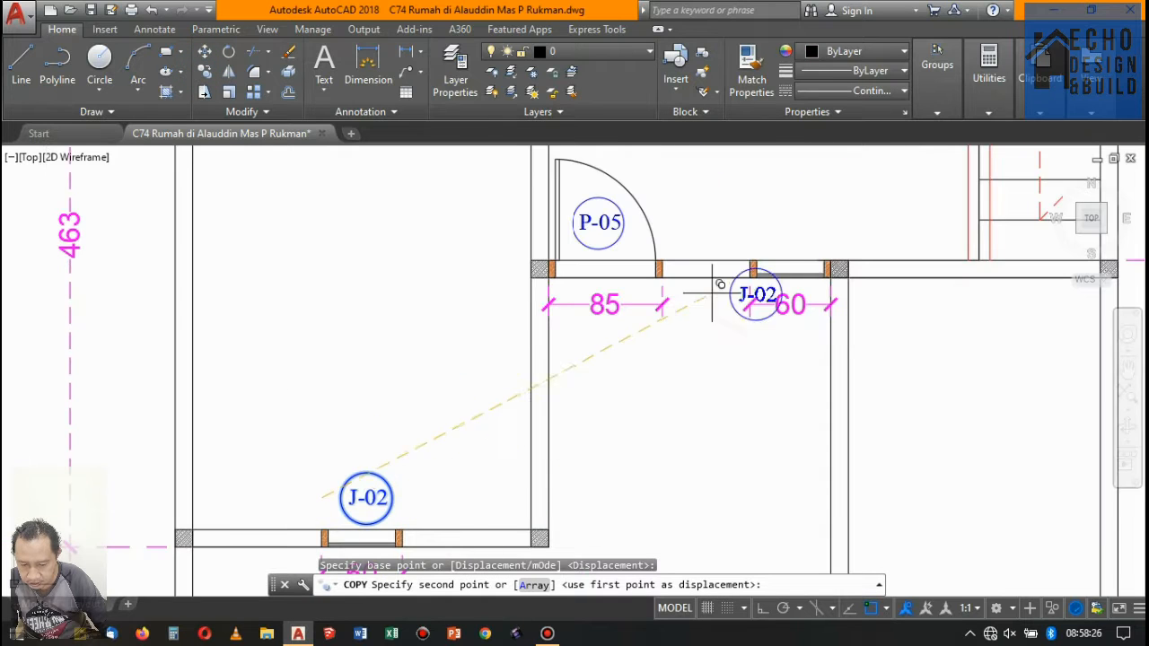
scroll(779, 203, up, 3)
click(757, 248)
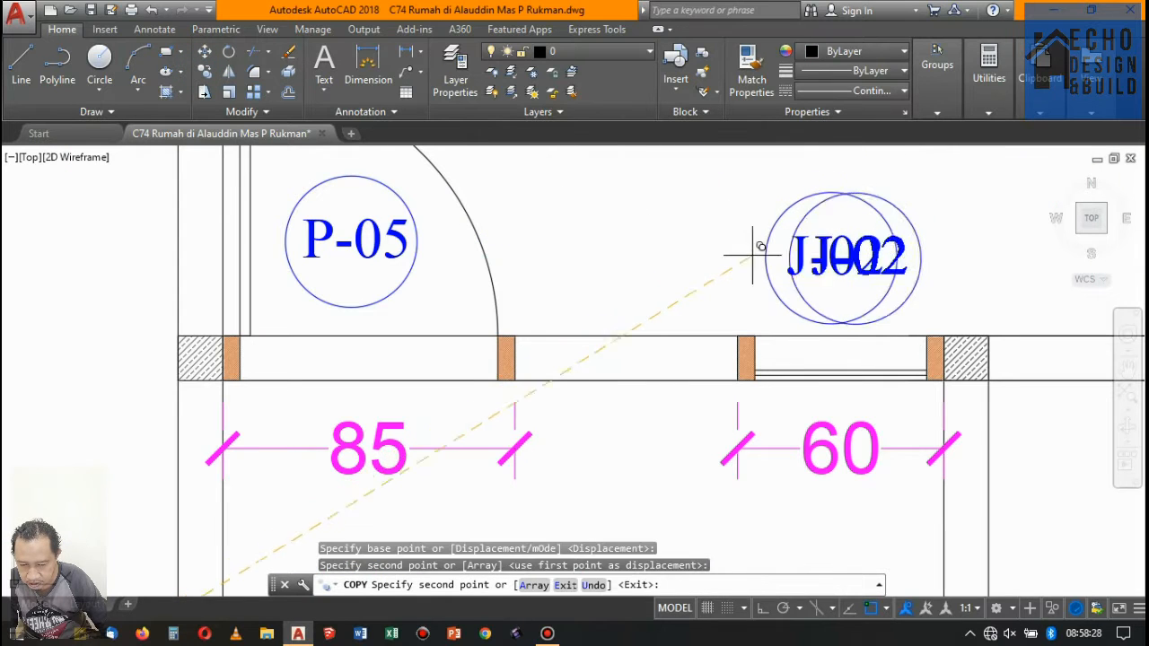
key(Escape)
- Check the window and door tags on the floor 3 plan and the neighbouring floor 2 plan
scroll(678, 255, down, 3)
scroll(743, 303, up, 2)
scroll(721, 241, down, 4)
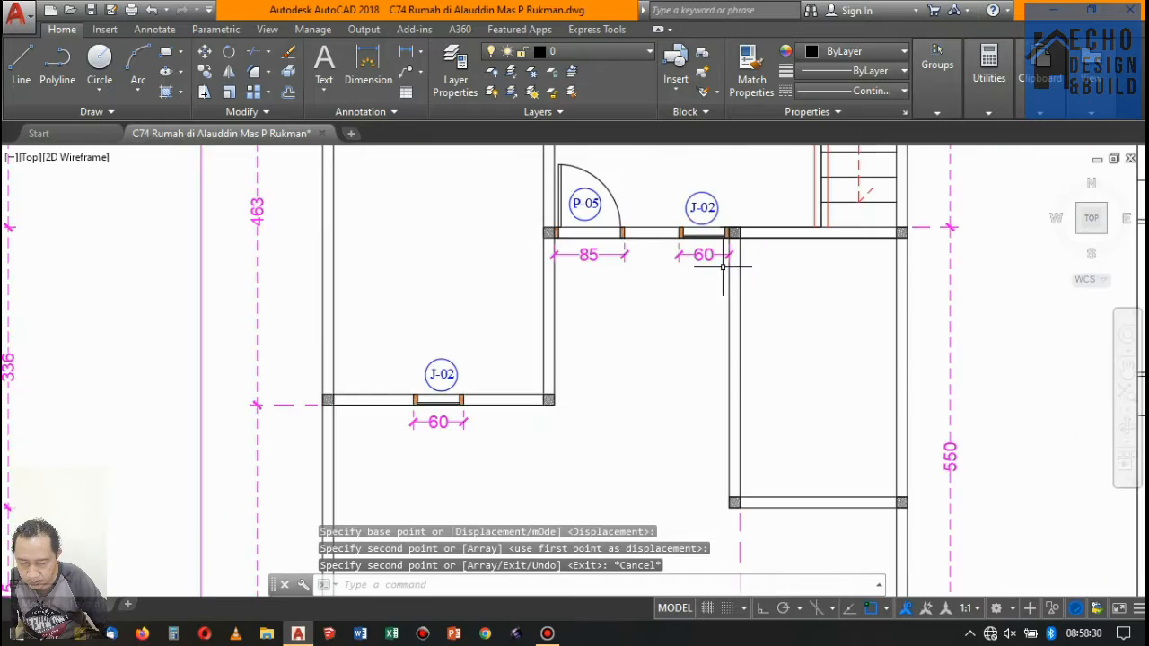
scroll(606, 337, up, 3)
scroll(605, 314, down, 2)
scroll(437, 308, down, 5)
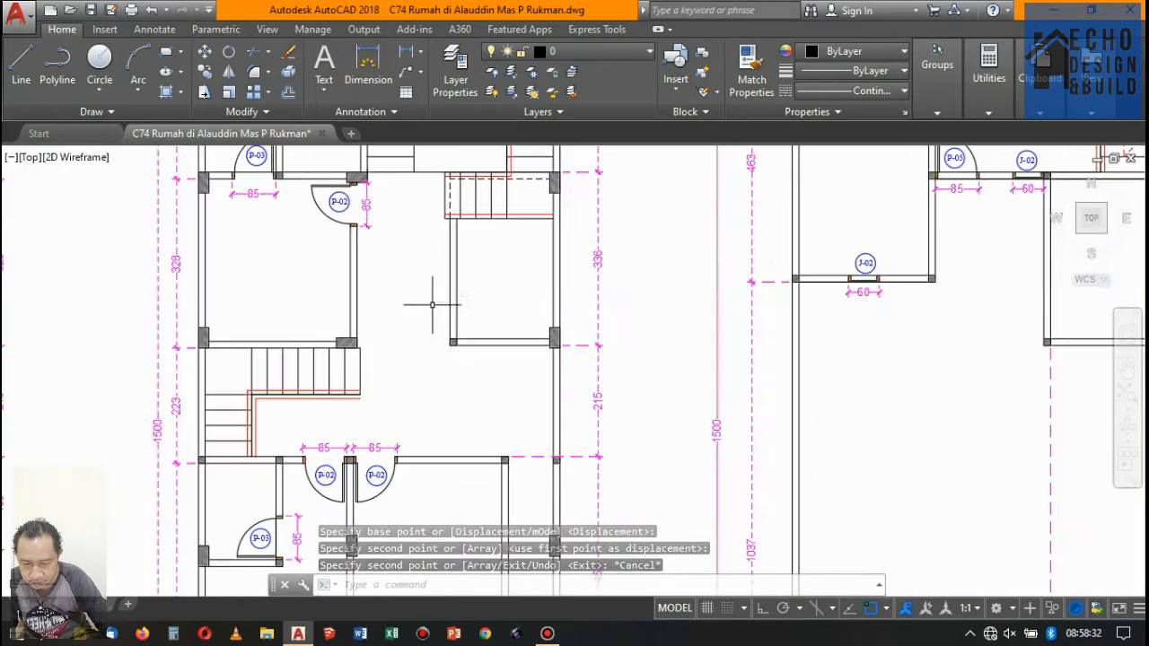
scroll(454, 258, up, 4)
scroll(430, 278, down, 4)
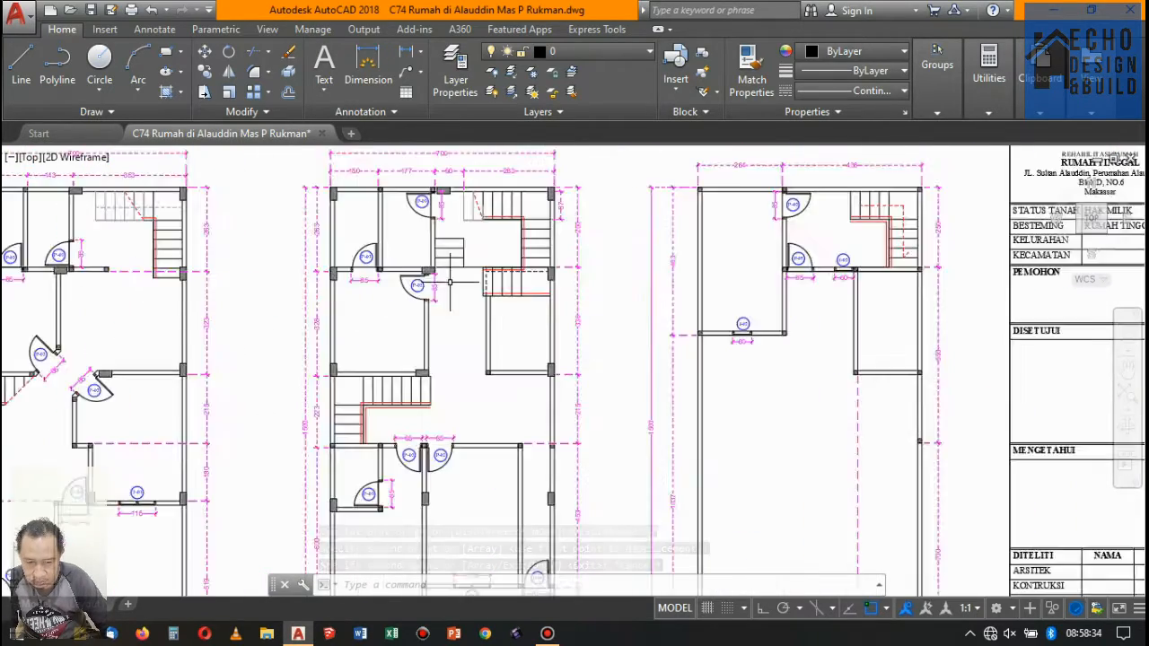
- Examine the 85 cm P-02 door opening beside the column and stairs on the floor 2 plan
scroll(421, 297, down, 2)
scroll(389, 289, up, 8)
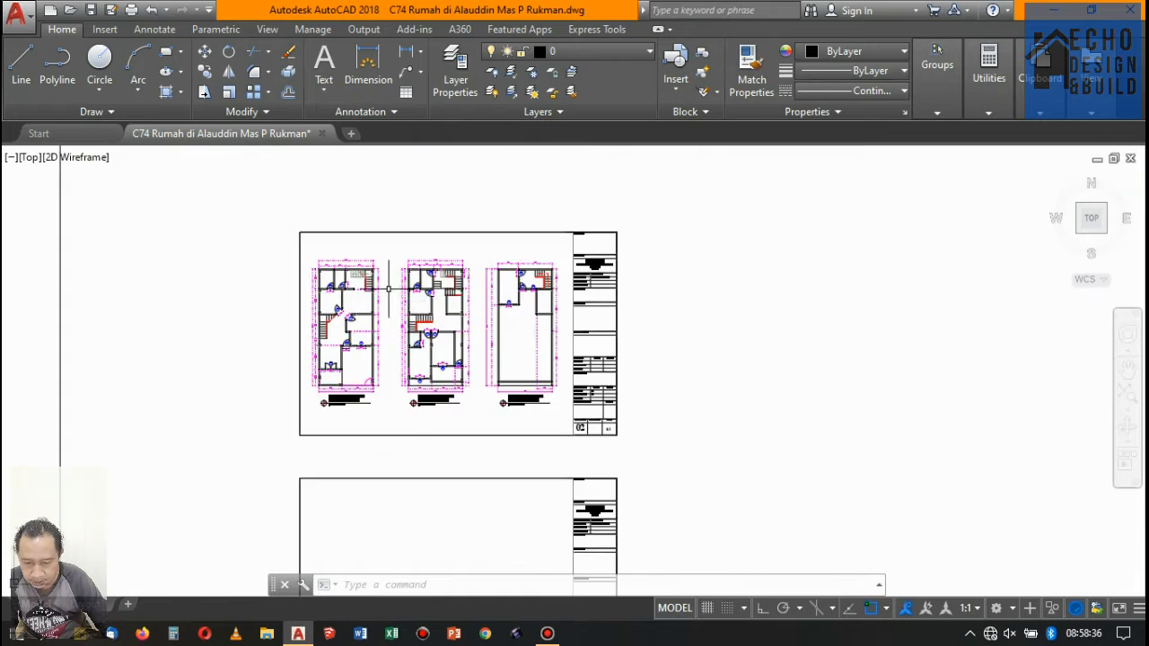
scroll(638, 307, up, 5)
scroll(557, 320, down, 6)
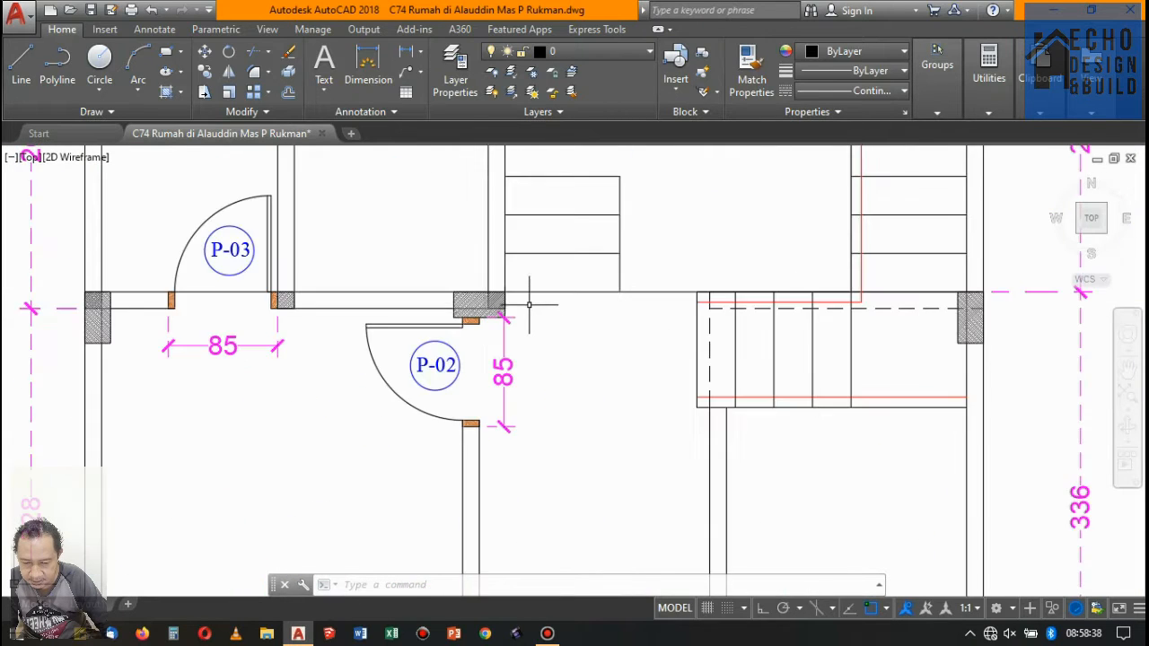
scroll(526, 302, up, 5)
scroll(475, 303, down, 3)
scroll(485, 285, down, 3)
scroll(485, 286, up, 3)
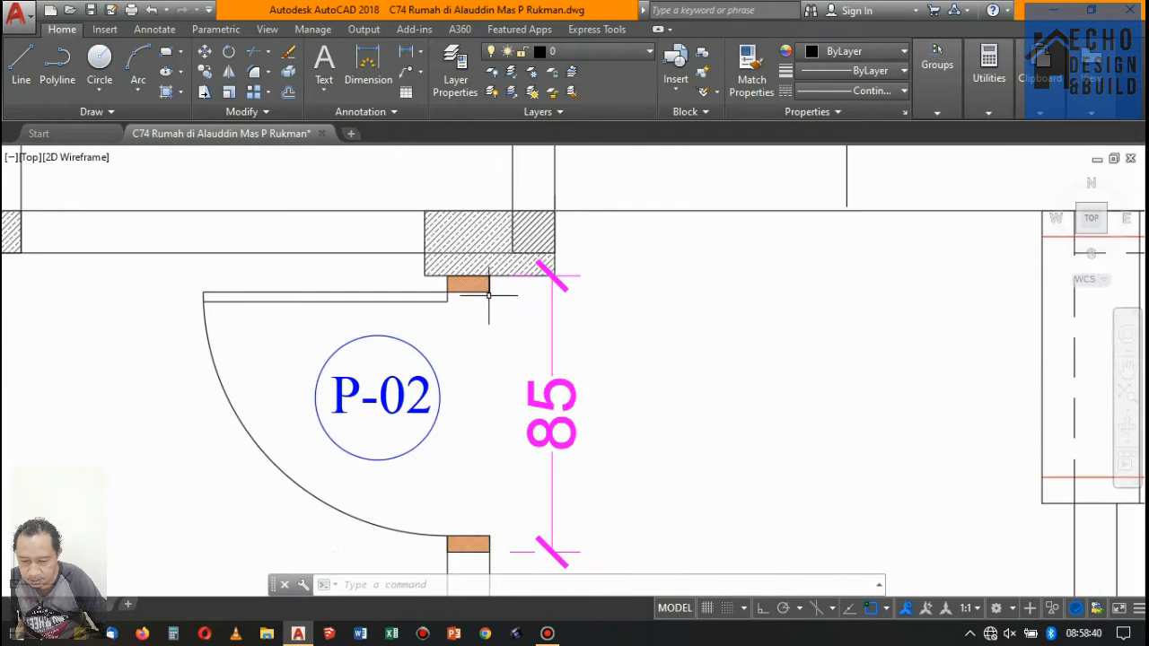
- Look through the section drawings, including Potongan A-A and B-B, for the floor 2 door near the stairs
scroll(485, 286, down, 7)
scroll(505, 326, down, 2)
scroll(679, 259, up, 3)
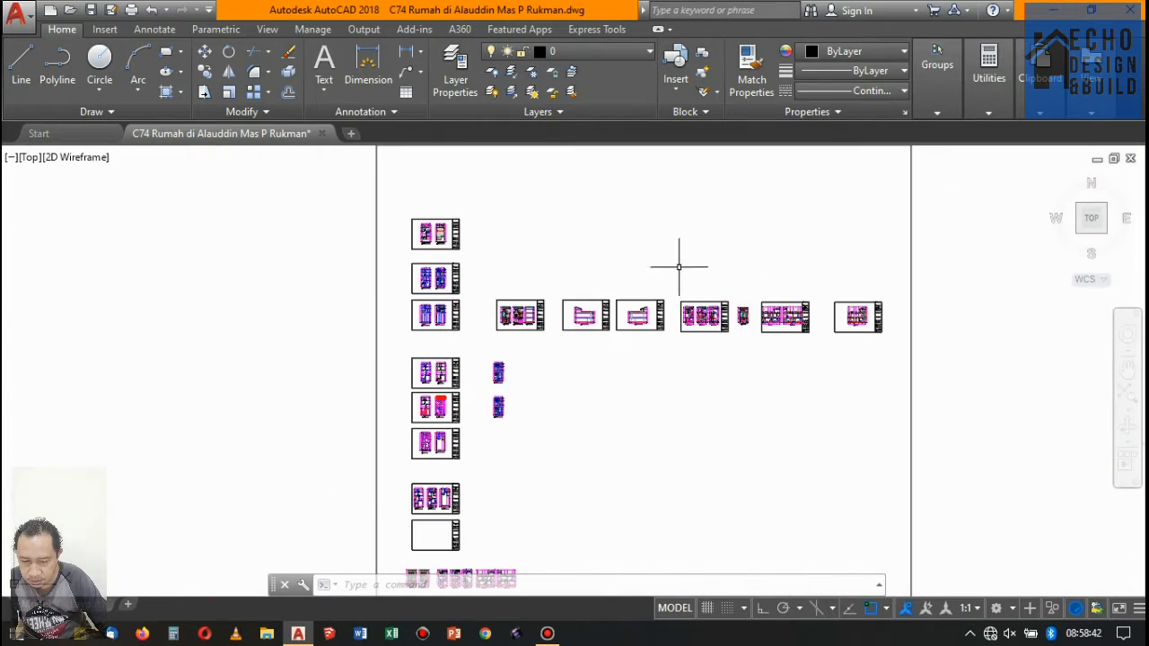
scroll(795, 325, up, 3)
scroll(556, 424, up, 2)
scroll(556, 423, down, 3)
scroll(611, 323, up, 5)
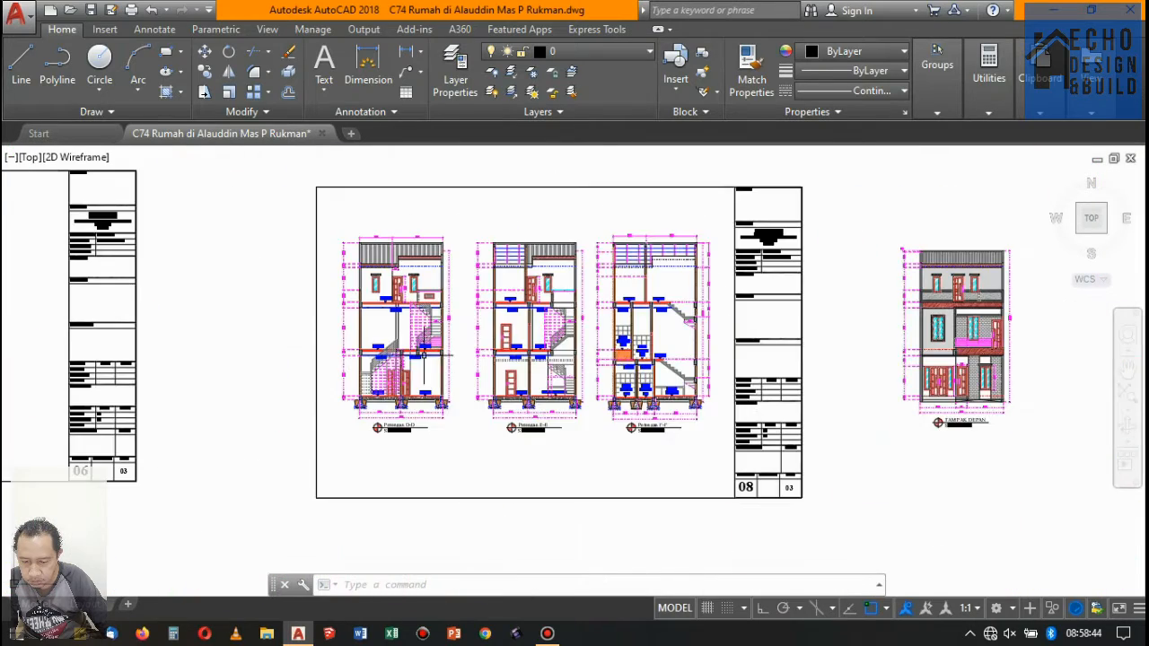
scroll(617, 319, down, 2)
scroll(865, 318, down, 4)
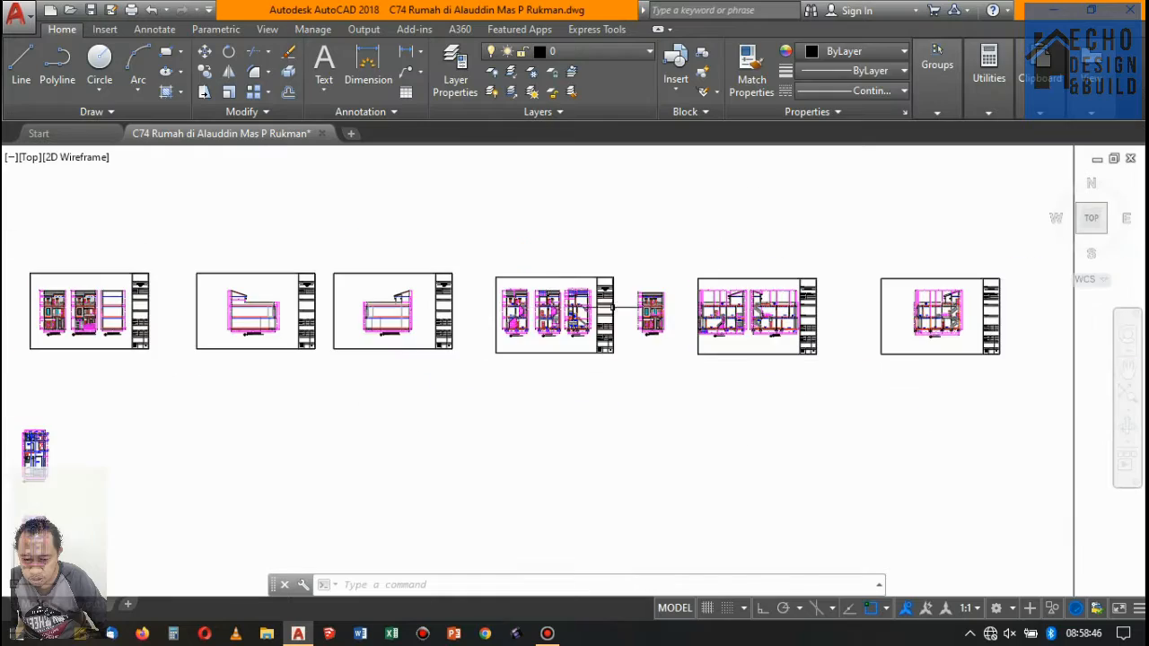
scroll(865, 319, up, 4)
scroll(346, 285, up, 5)
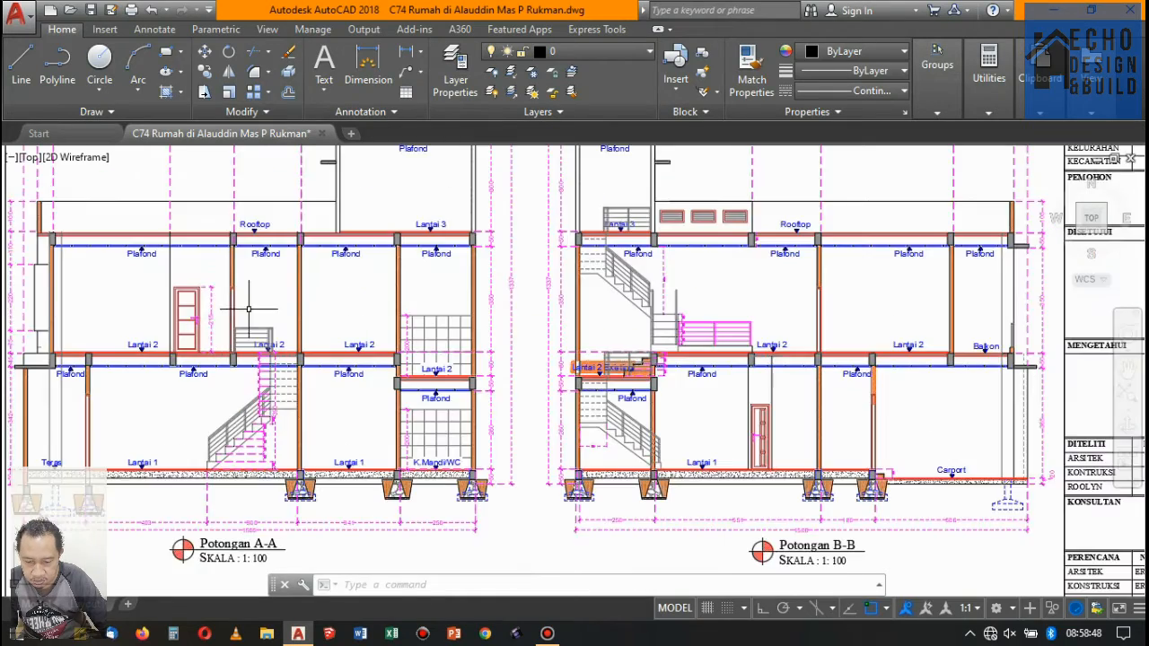
scroll(305, 296, down, 4)
scroll(298, 295, up, 4)
scroll(305, 301, down, 4)
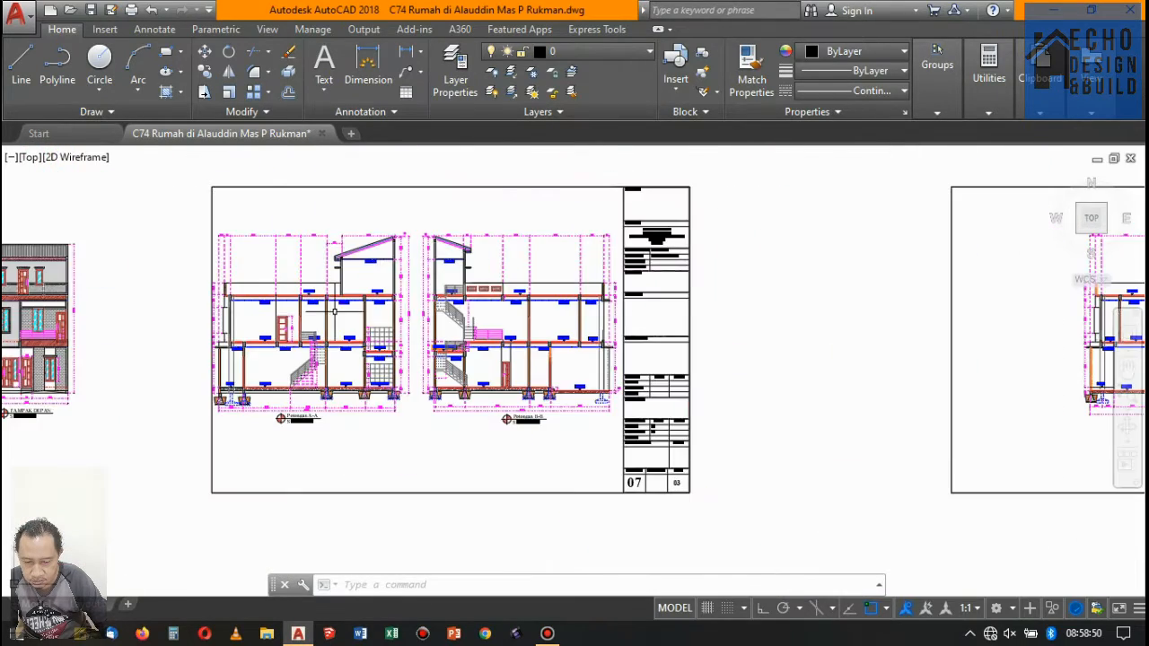
scroll(477, 295, up, 3)
scroll(485, 287, down, 5)
scroll(807, 310, up, 7)
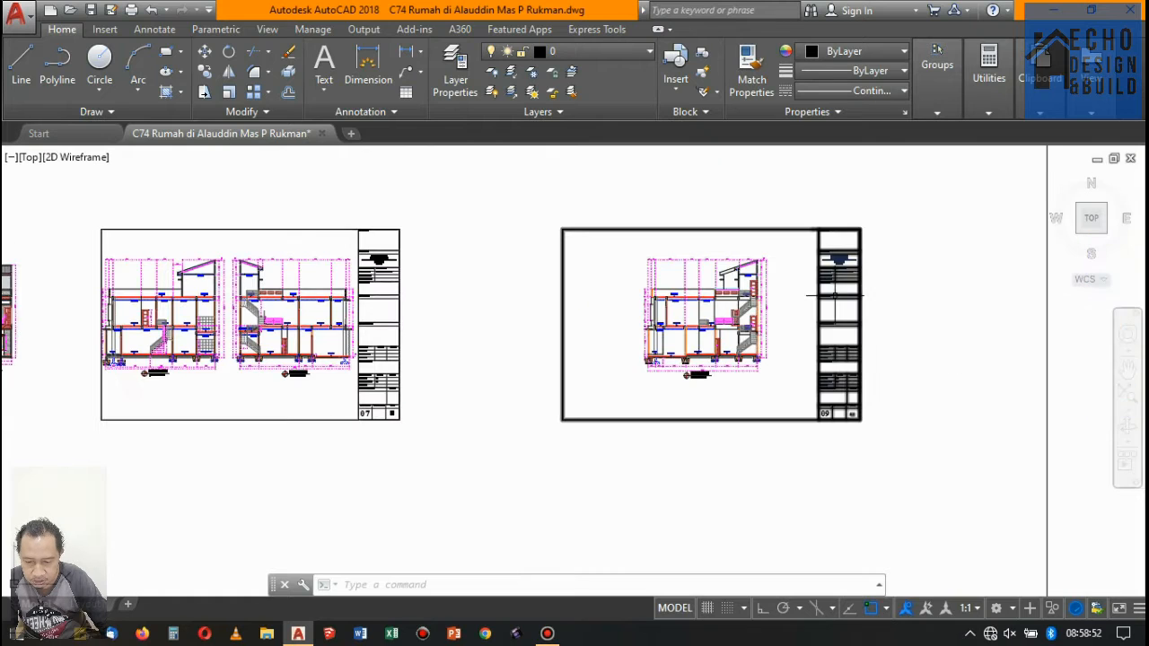
- Select the panelled Lantai 2 door behind the stair landing on the sheet 09 section, with its frame, panels and handle, and move it
scroll(667, 323, up, 6)
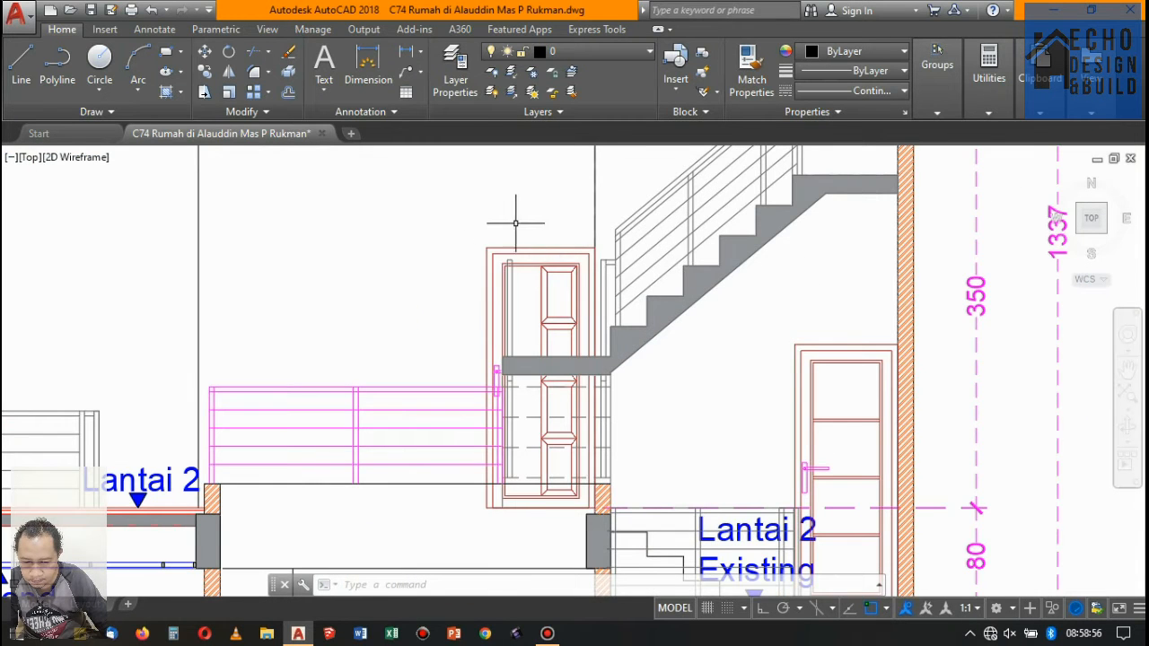
scroll(581, 241, up, 2)
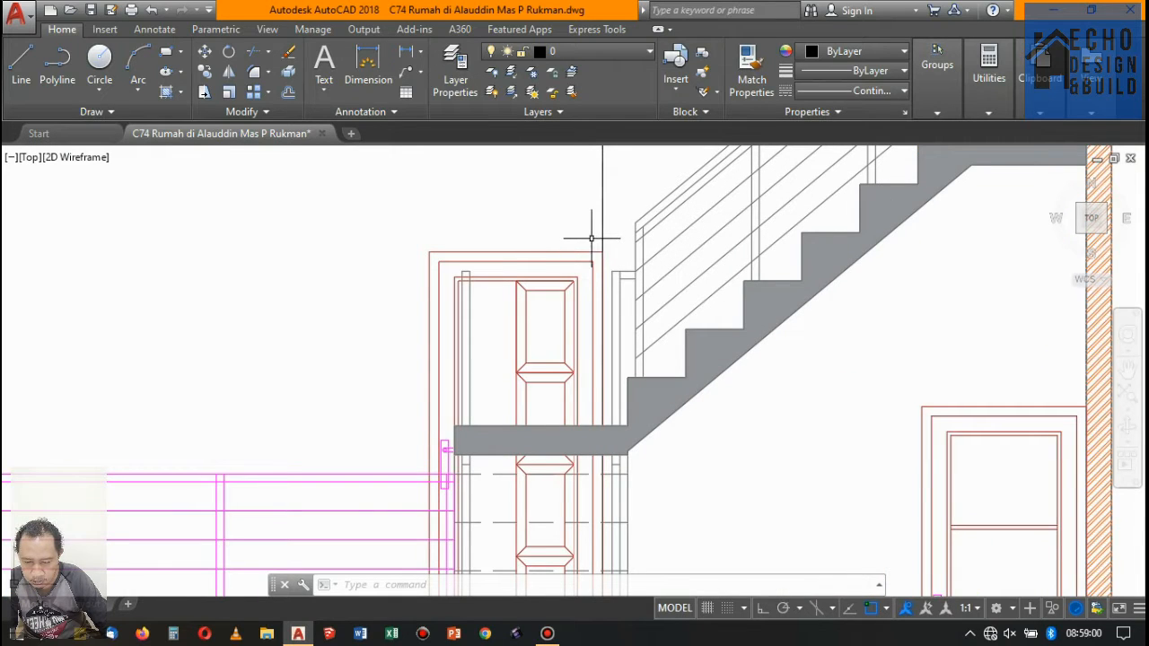
scroll(591, 238, down, 3)
scroll(583, 251, up, 3)
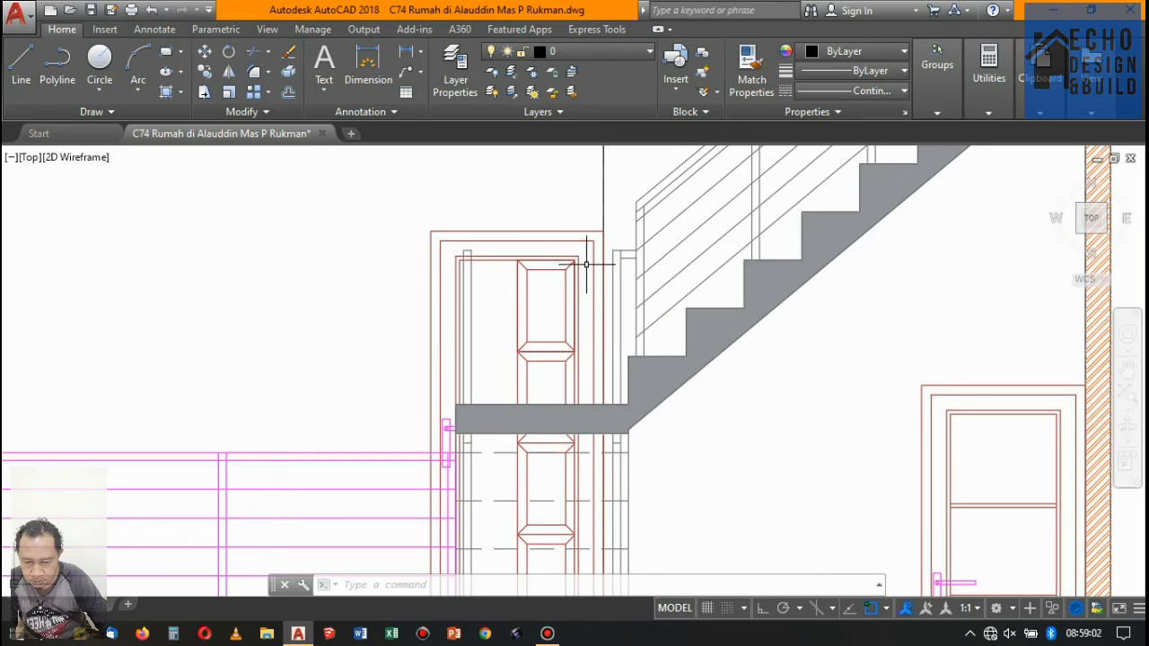
click(586, 266)
click(494, 207)
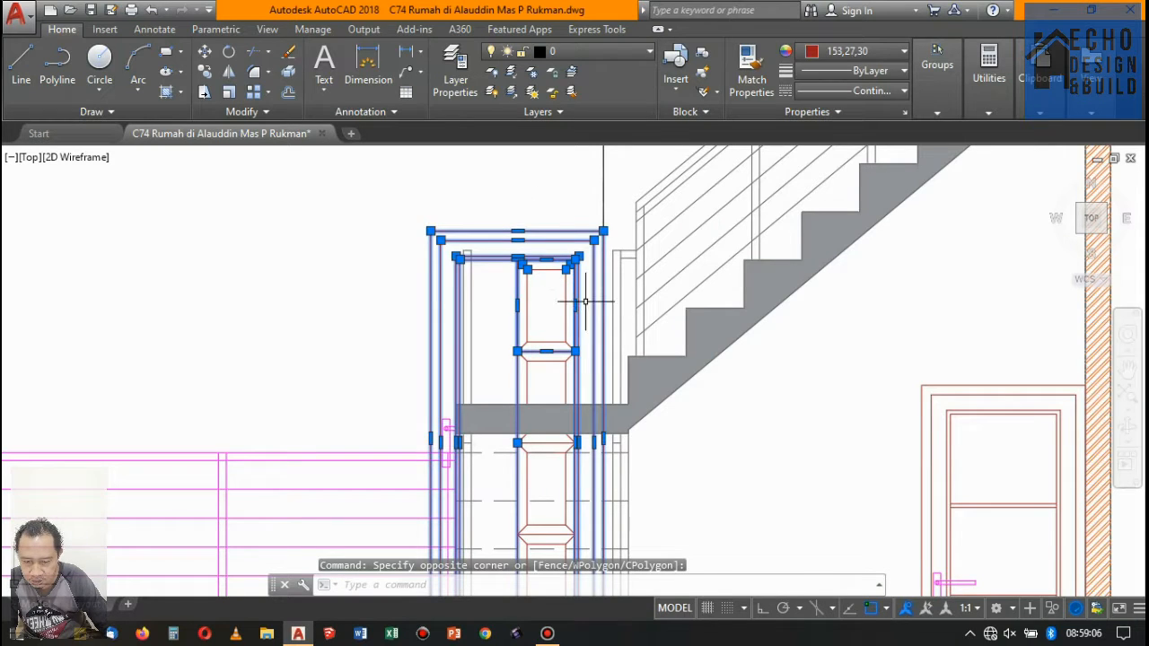
click(503, 263)
scroll(539, 269, down, 3)
scroll(554, 288, up, 5)
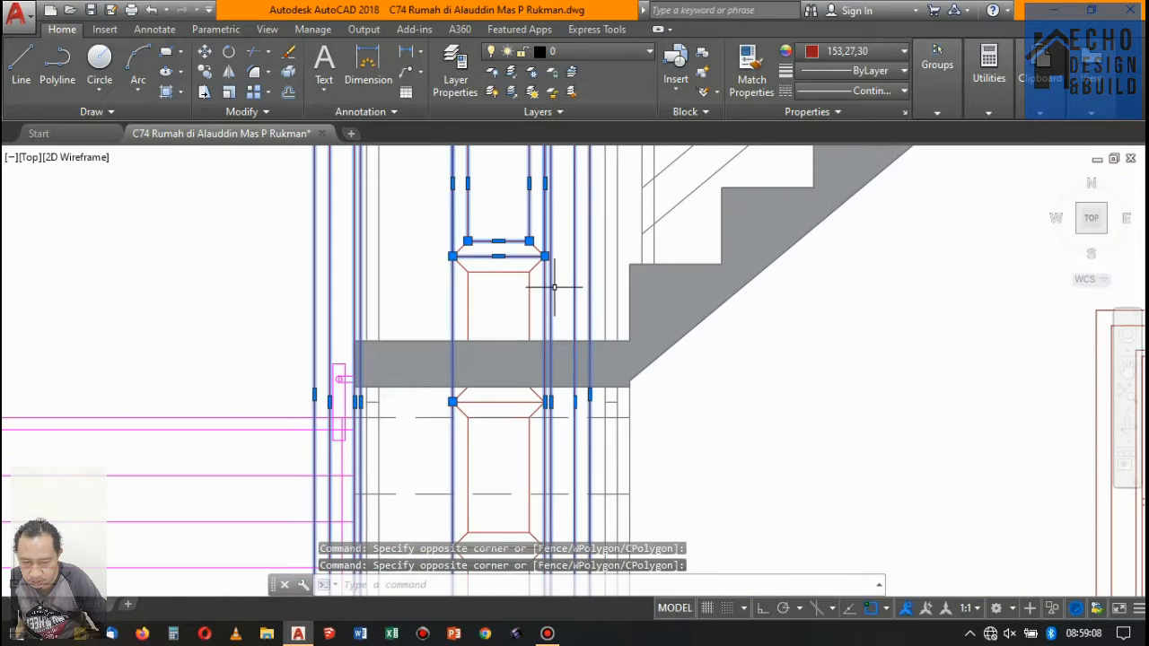
click(415, 253)
scroll(467, 270, down, 3)
scroll(518, 320, up, 5)
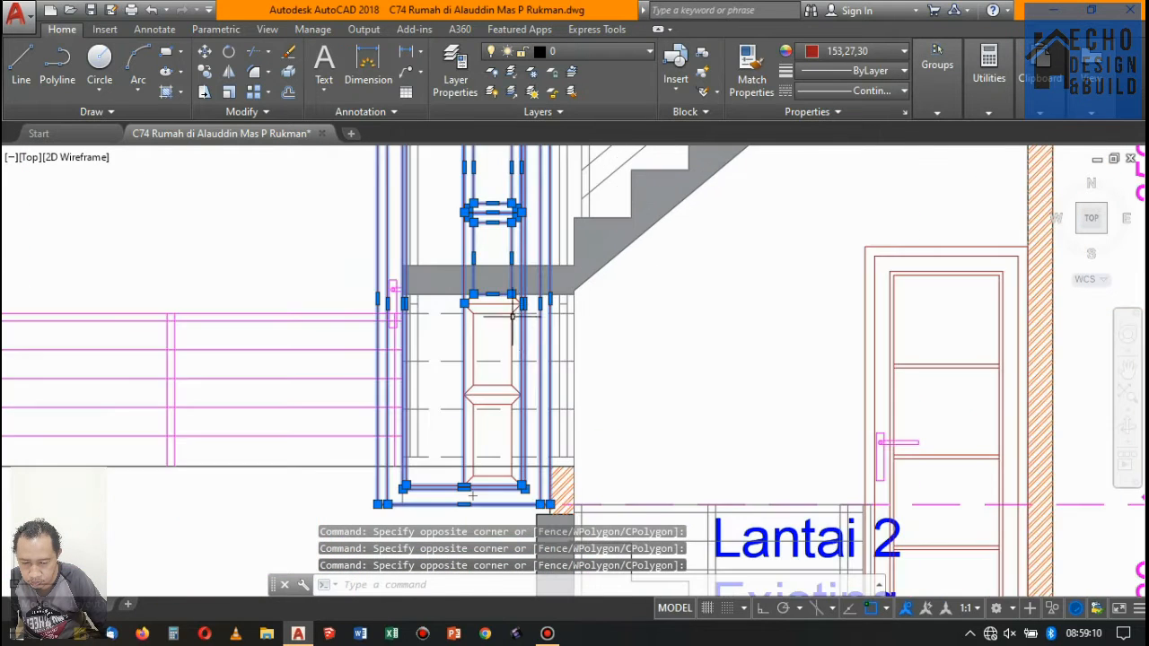
click(330, 333)
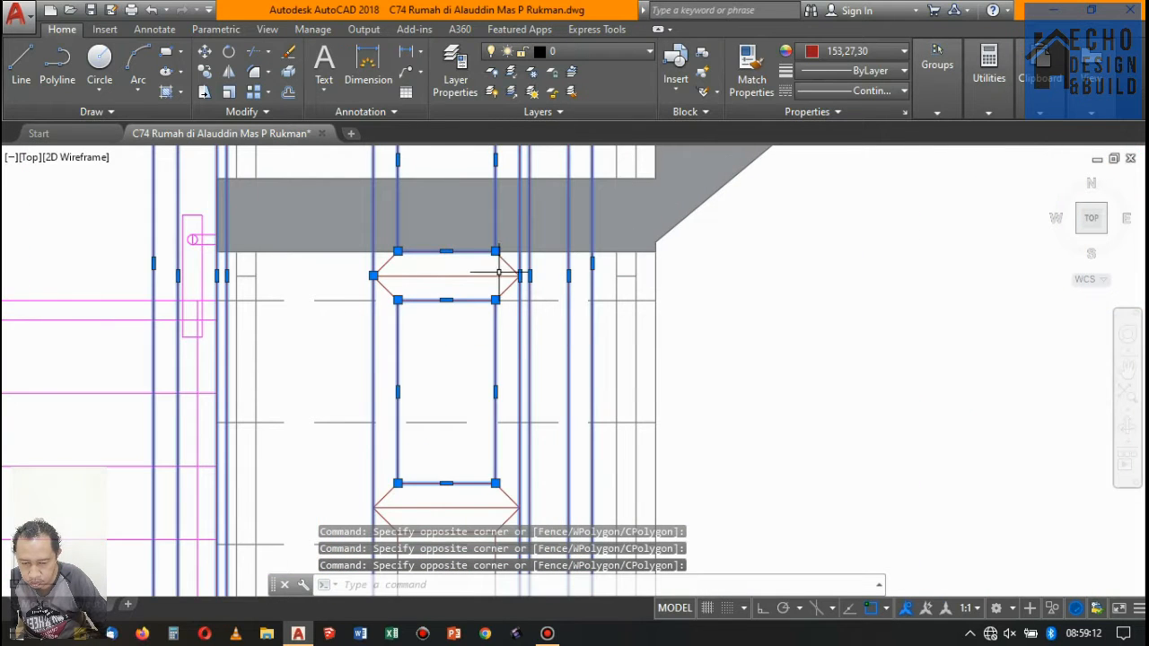
scroll(528, 287, up, 2)
click(259, 236)
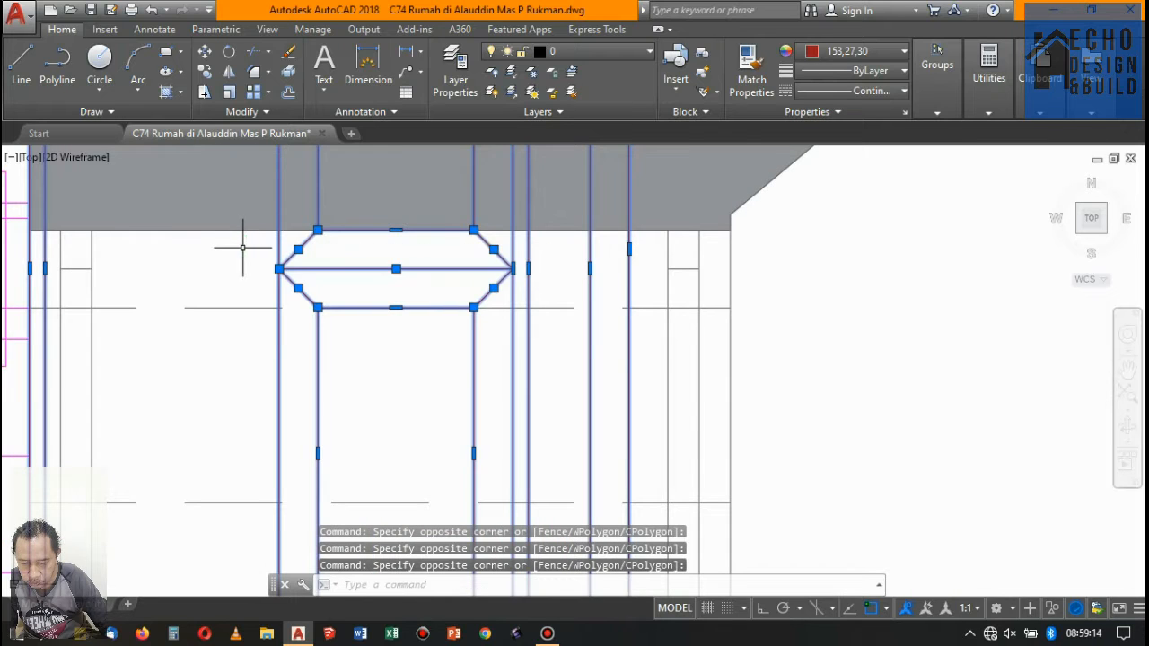
scroll(243, 249, down, 3)
scroll(470, 328, up, 2)
scroll(470, 328, up, 2)
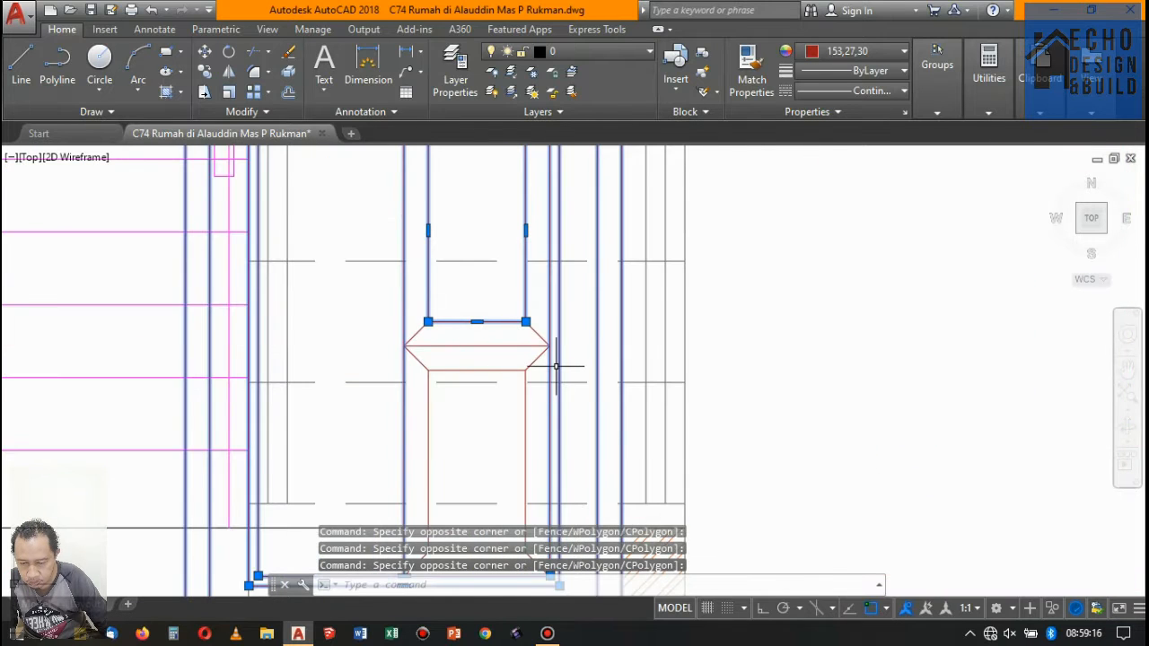
scroll(555, 367, up, 3)
click(538, 351)
click(166, 277)
scroll(482, 243, down, 3)
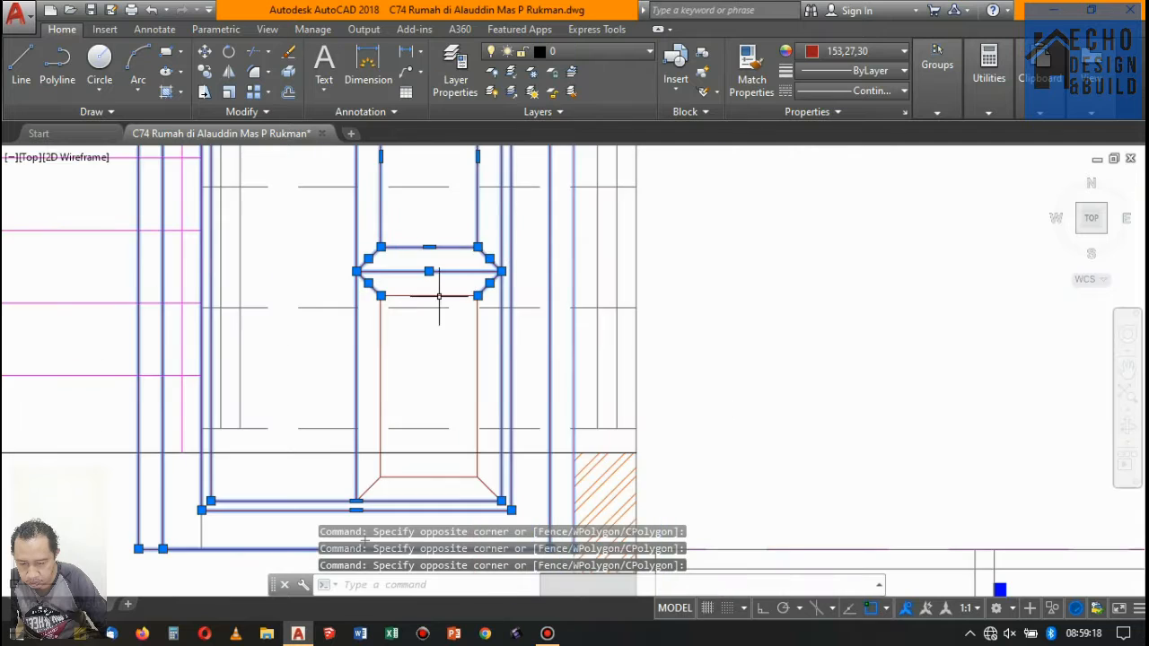
scroll(482, 310, up, 3)
click(500, 288)
click(216, 243)
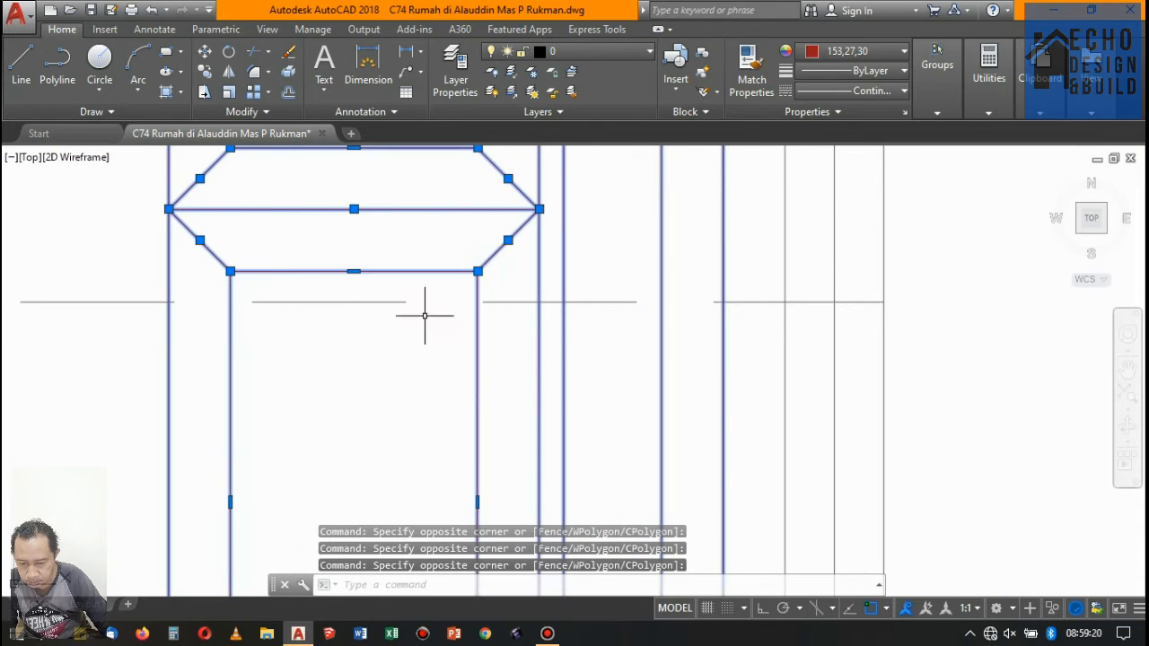
scroll(512, 321, down, 5)
scroll(573, 398, up, 5)
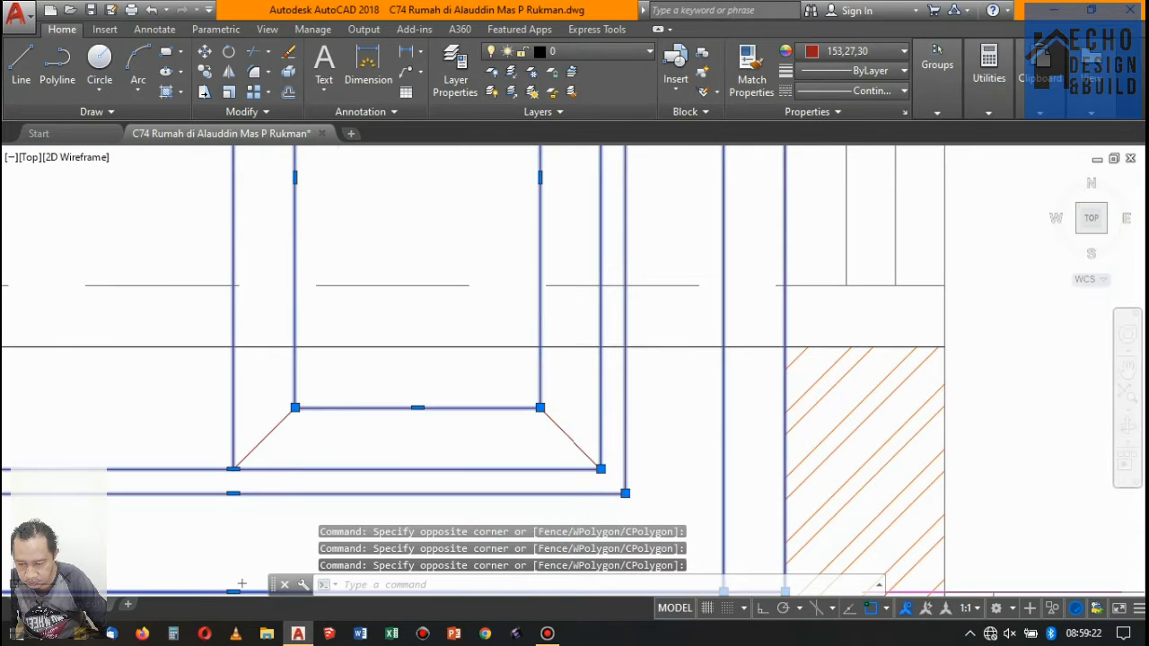
click(581, 437)
click(282, 375)
scroll(500, 375, down, 8)
scroll(484, 240, up, 3)
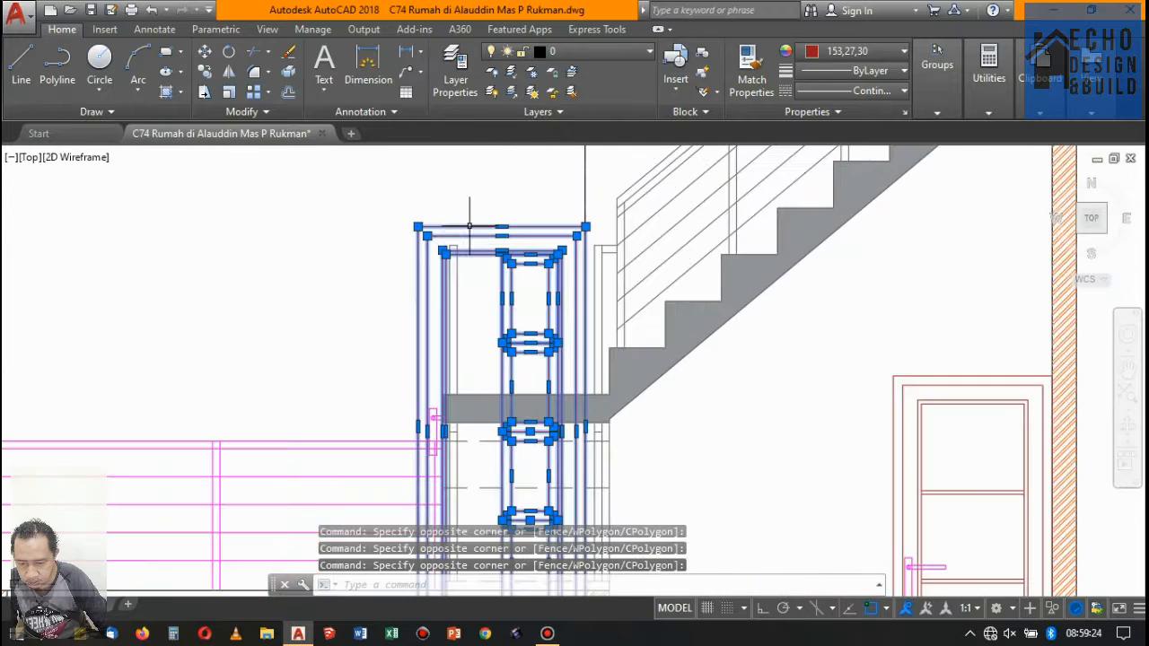
scroll(418, 410, up, 6)
click(496, 458)
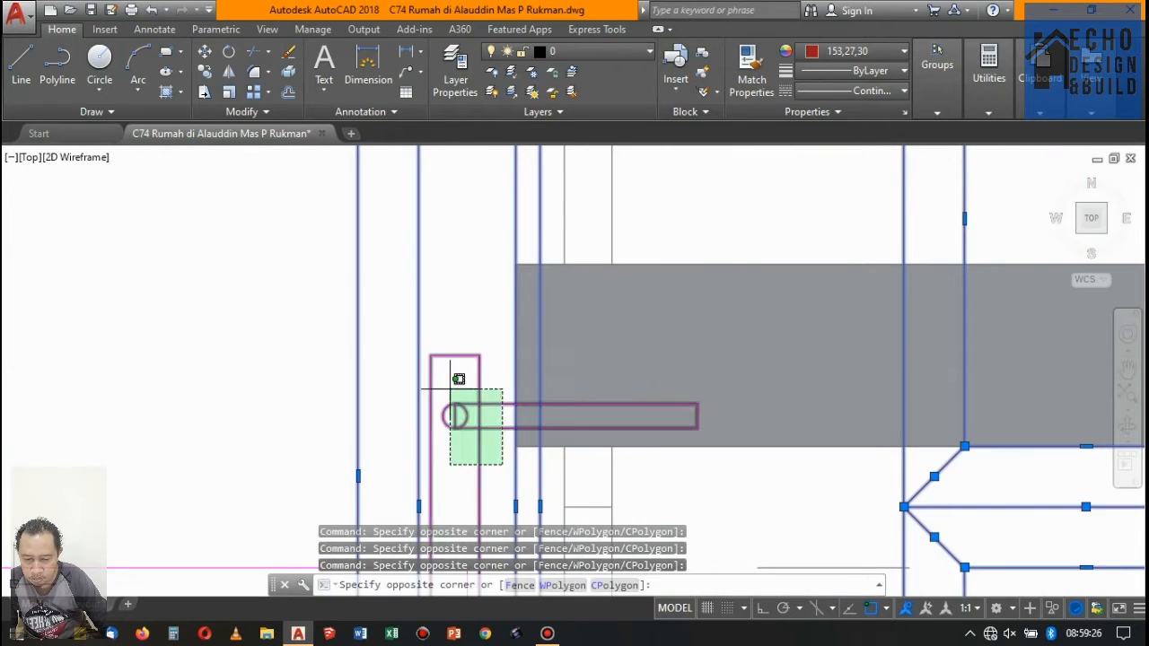
click(458, 335)
scroll(458, 335, down, 4)
scroll(443, 420, up, 8)
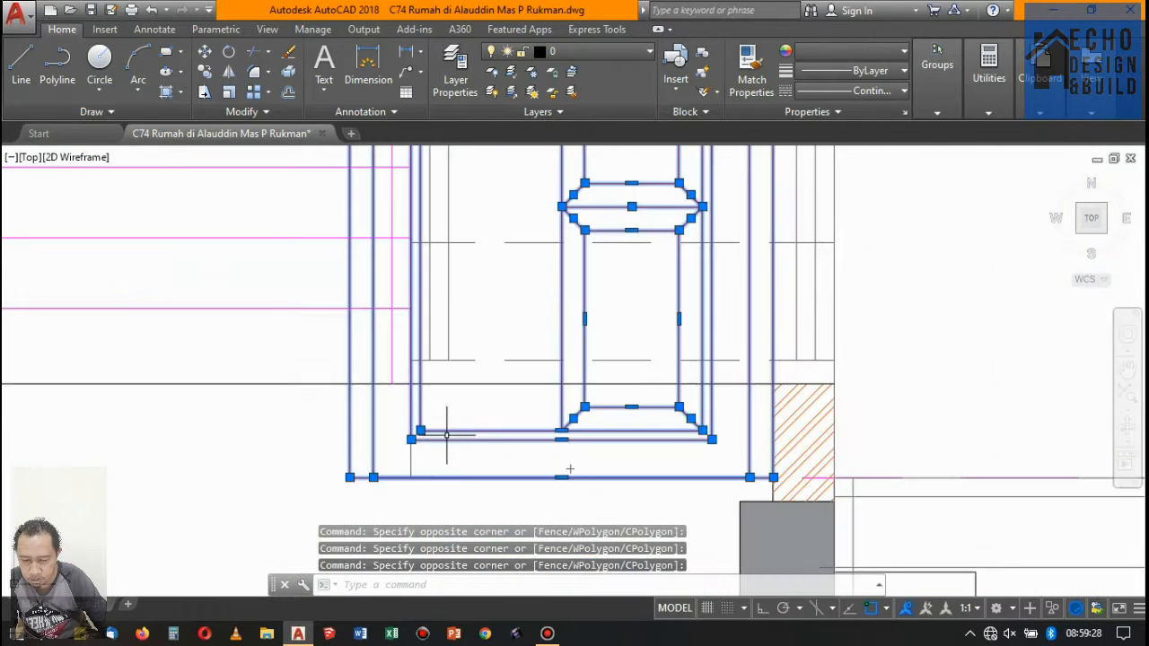
scroll(444, 420, down, 4)
scroll(422, 377, up, 2)
scroll(404, 341, down, 5)
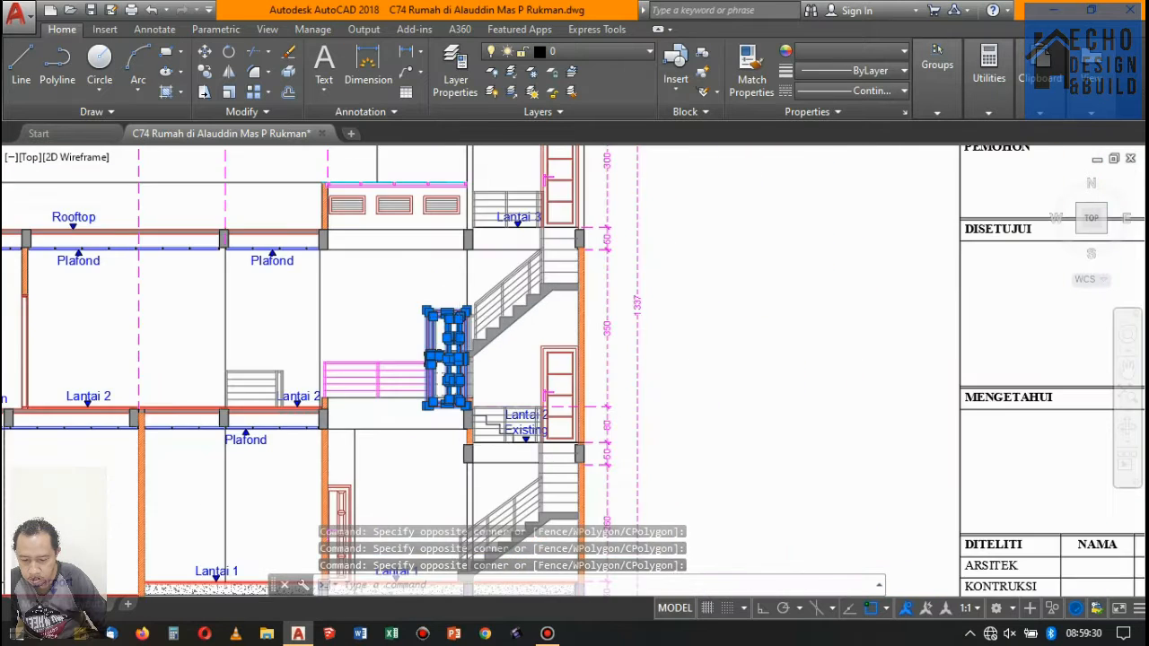
scroll(389, 313, up, 3)
text(m)
key(Return)
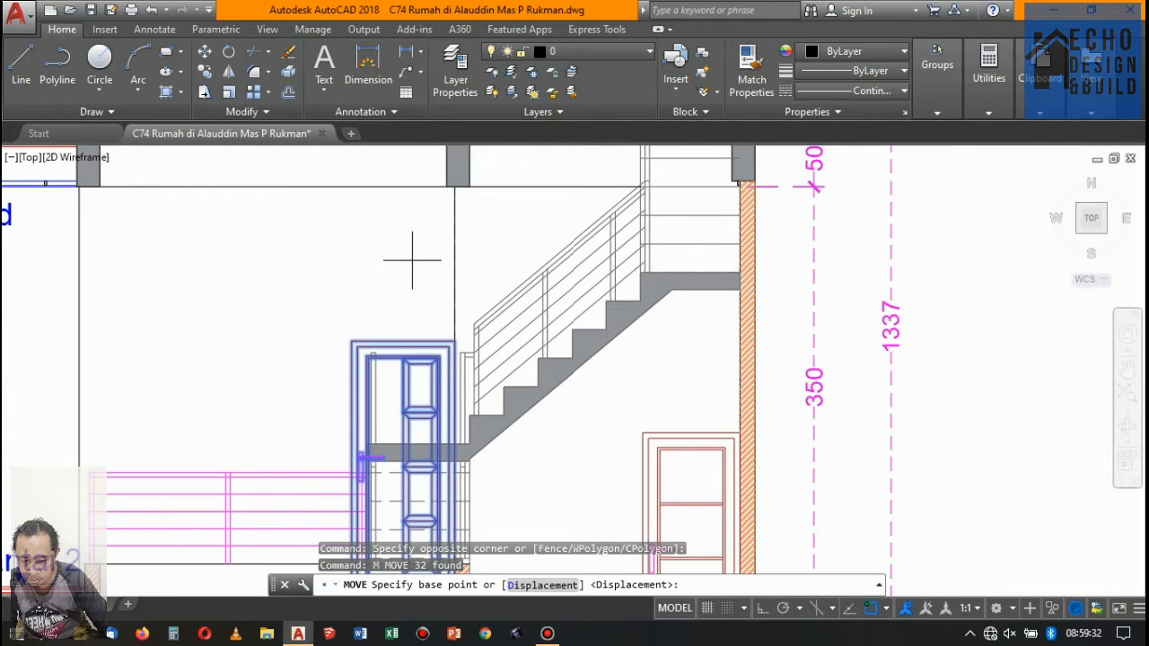
click(412, 261)
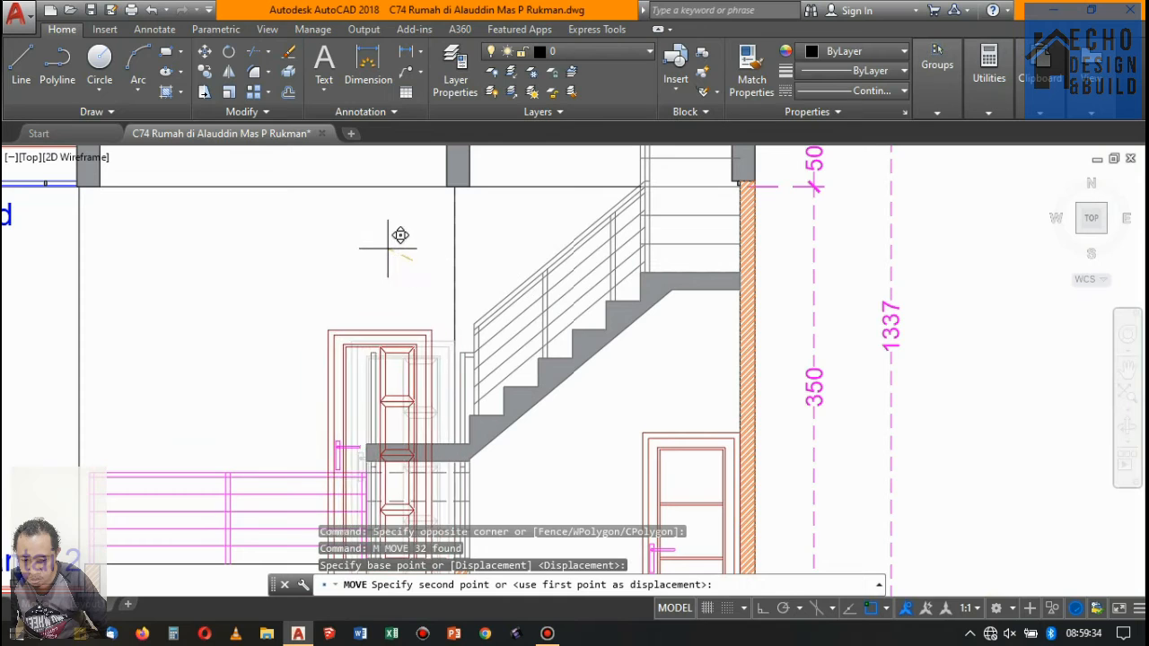
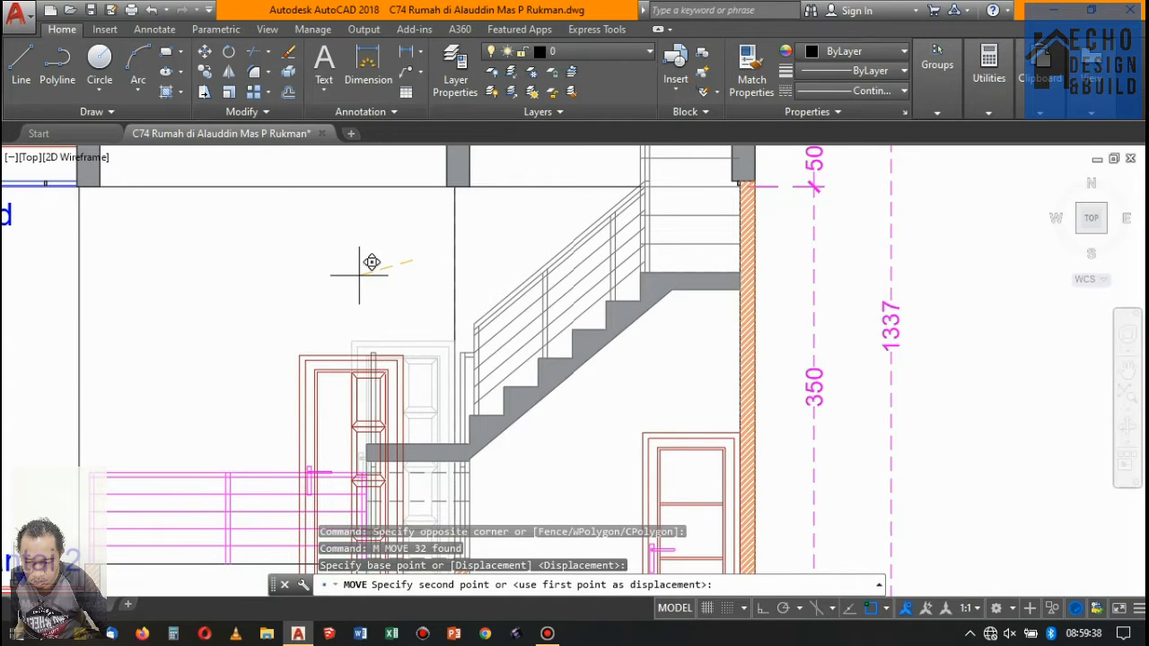
- Turn on orthogonal movement and shift the selected floor 2 door behind the stair landing horizontally 0.07 to the left
key(F6)
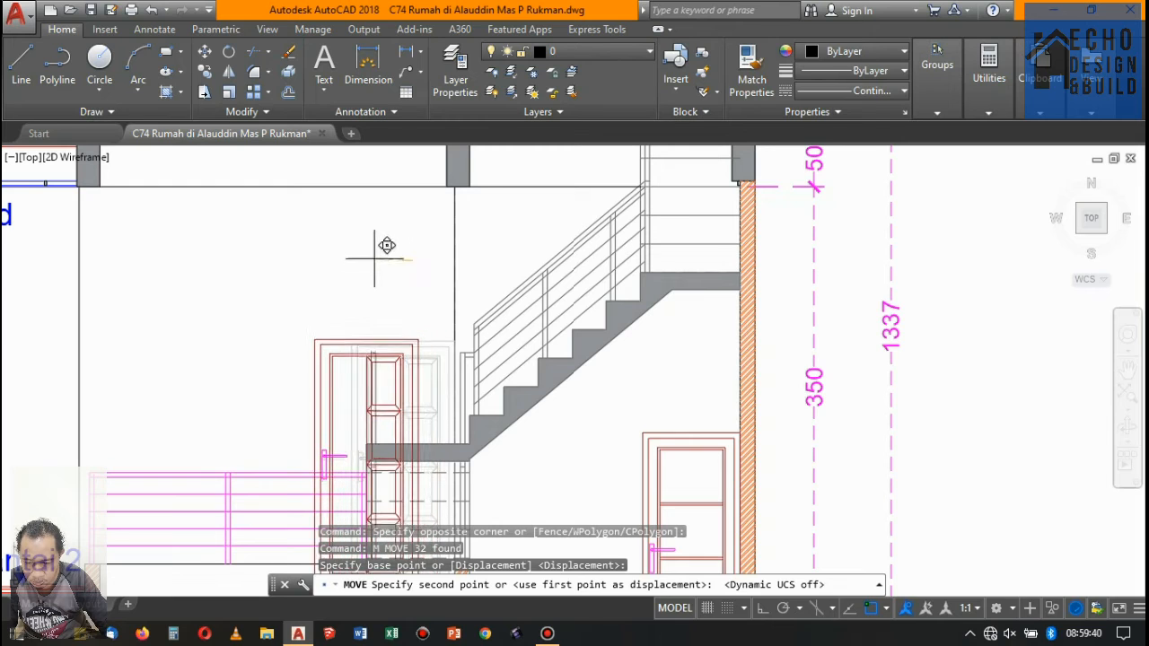
key(F8)
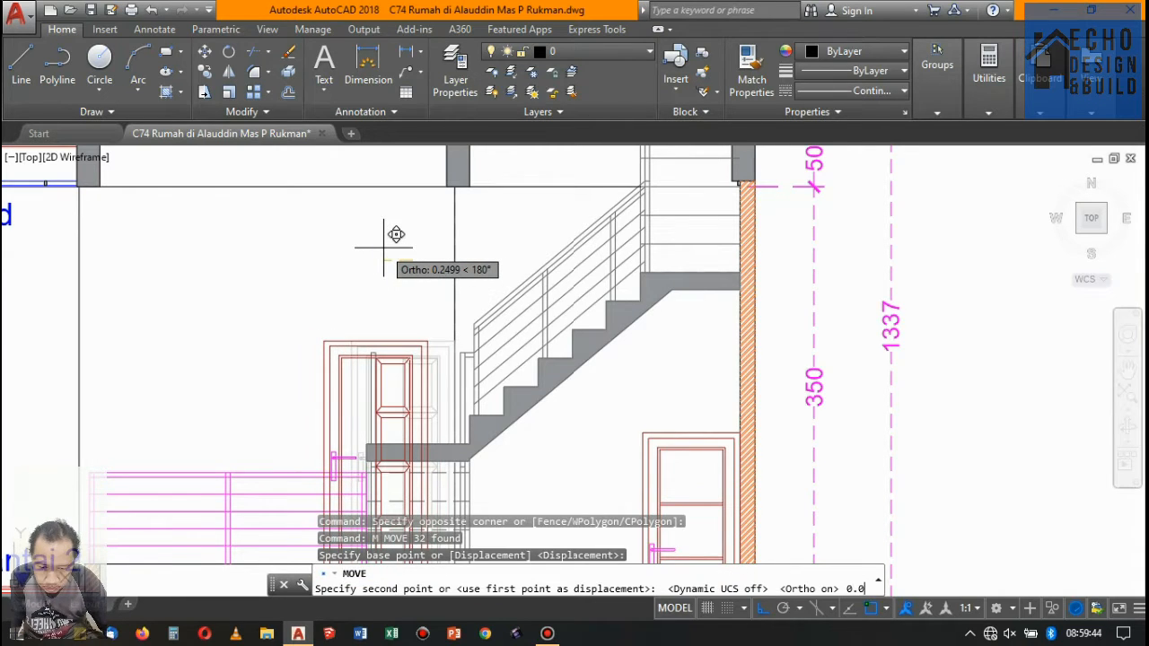
text(0.07)
key(Return)
scroll(518, 327, down, 4)
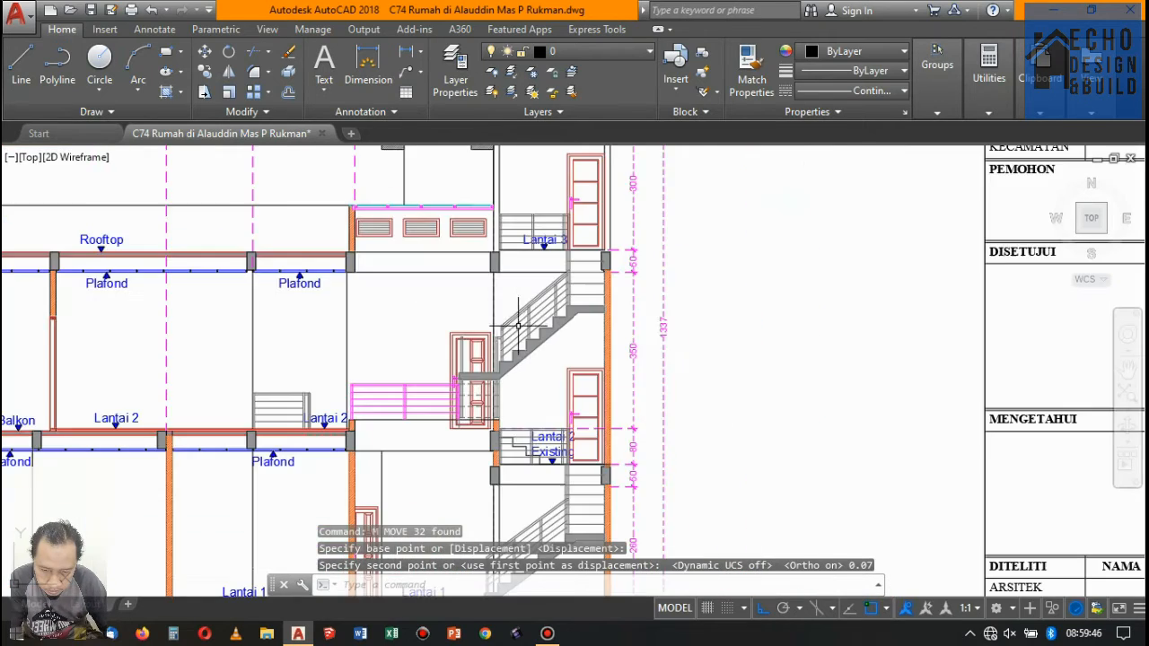
- Check the moved door in section C-C against the 85 cm P-02 opening beside the column on the floor 2 plan
scroll(497, 308, up, 4)
scroll(497, 309, up, 2)
scroll(487, 308, down, 5)
scroll(502, 305, up, 4)
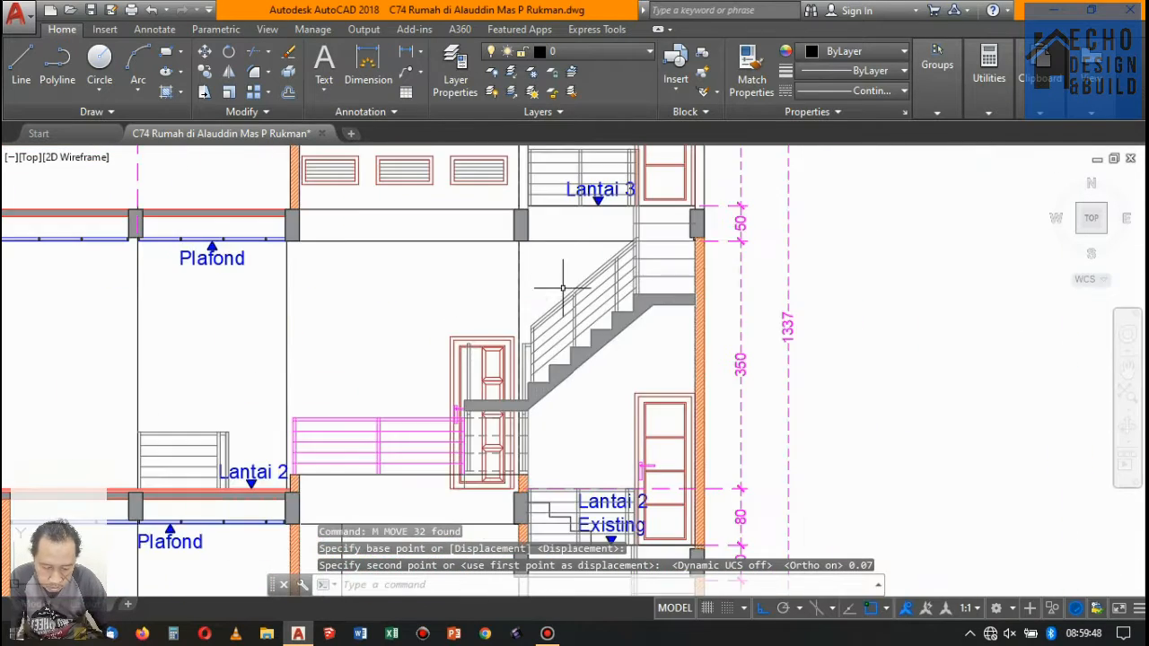
scroll(551, 287, down, 6)
scroll(411, 256, down, 4)
scroll(326, 290, up, 3)
scroll(295, 359, down, 3)
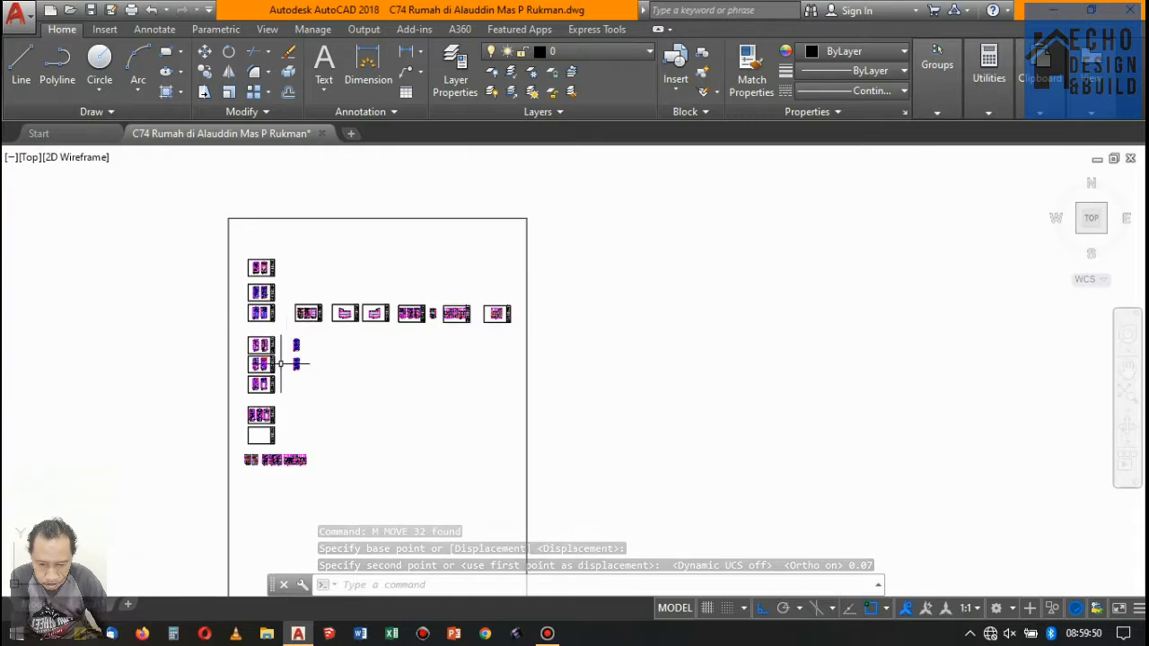
scroll(231, 473, up, 4)
scroll(242, 198, up, 10)
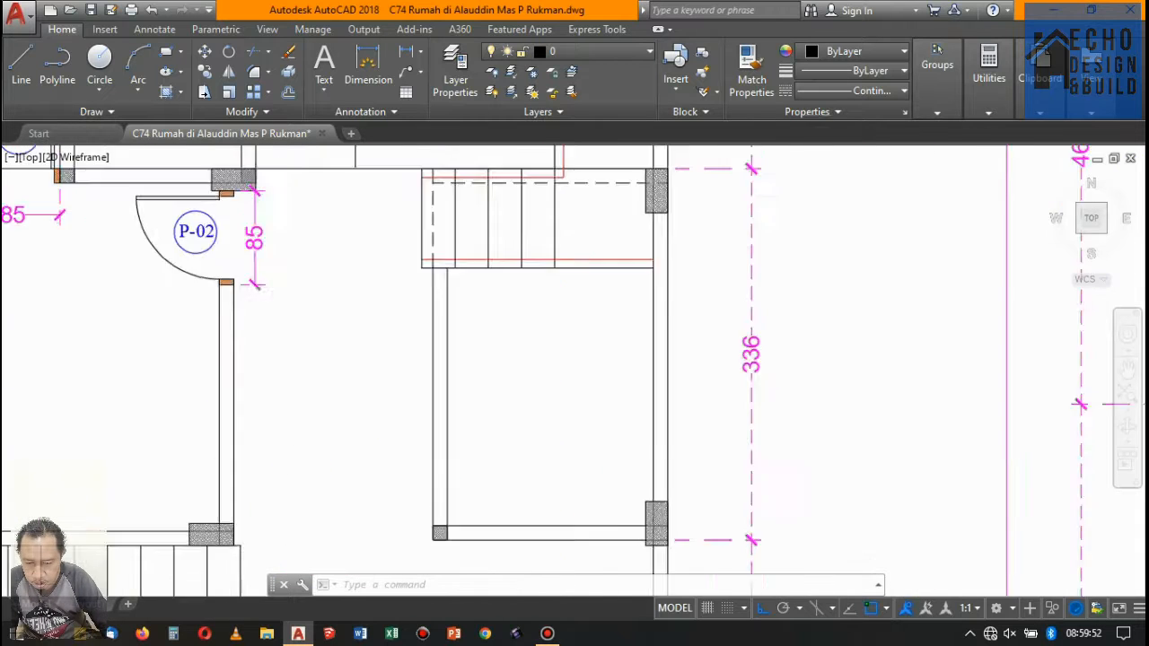
scroll(242, 198, down, 3)
scroll(270, 212, up, 3)
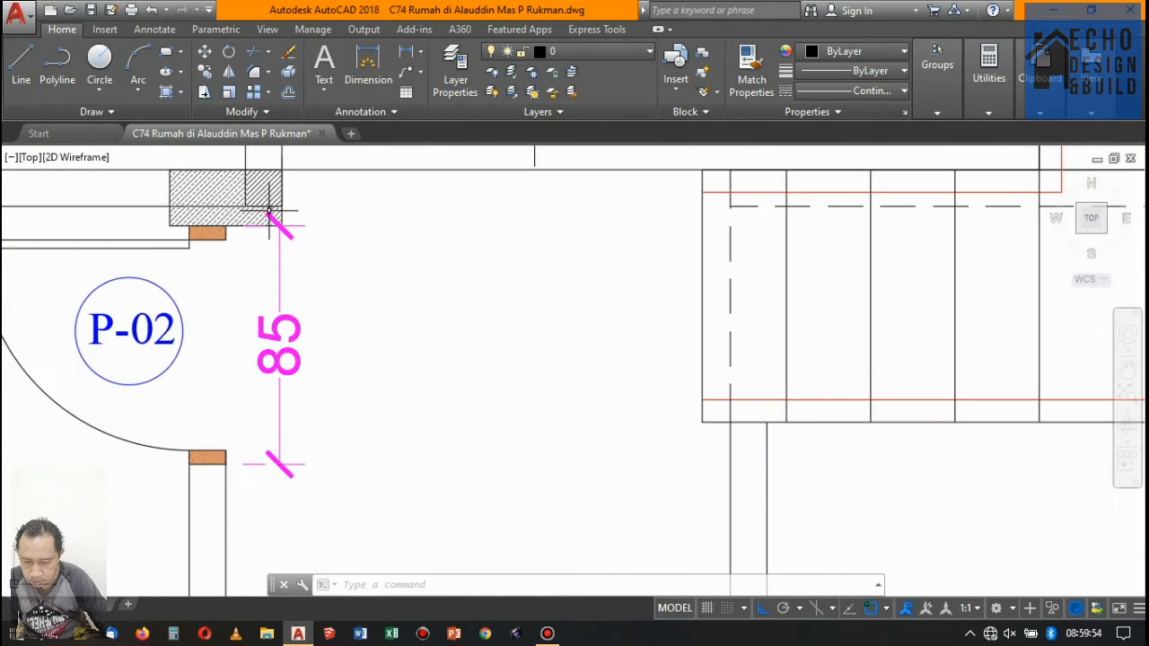
scroll(269, 212, down, 3)
scroll(243, 218, up, 3)
scroll(260, 229, down, 8)
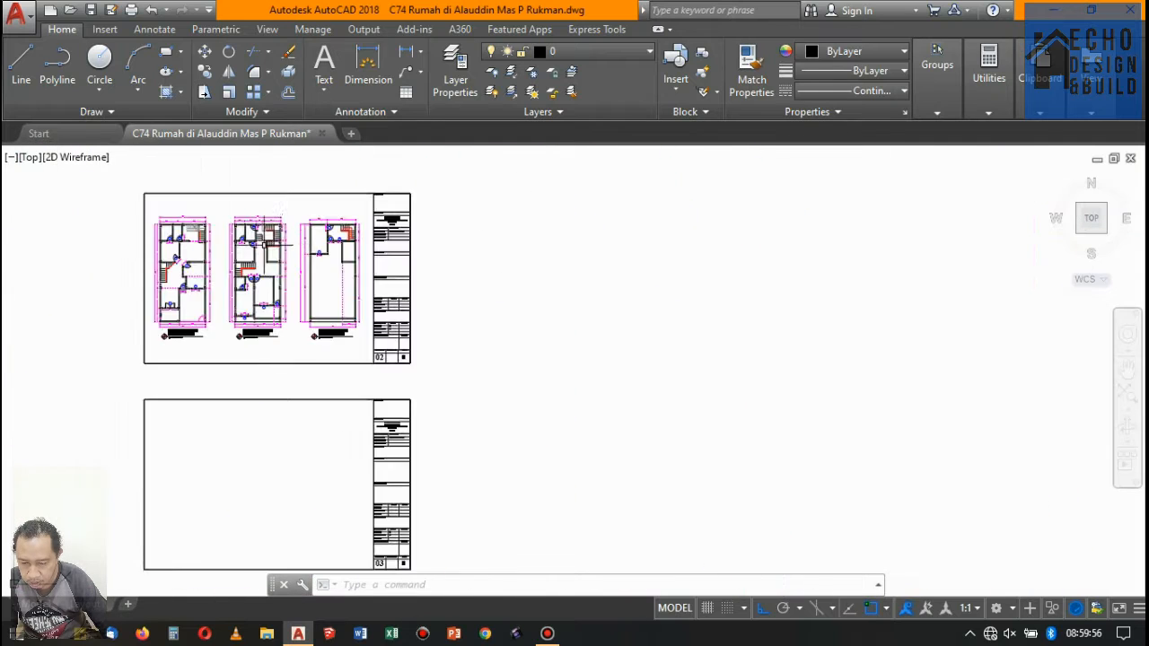
- Look over sections Potongan A-A and B-B on sheet 07 and Potongan C-C on sheet 09
scroll(290, 242, down, 4)
scroll(329, 243, up, 8)
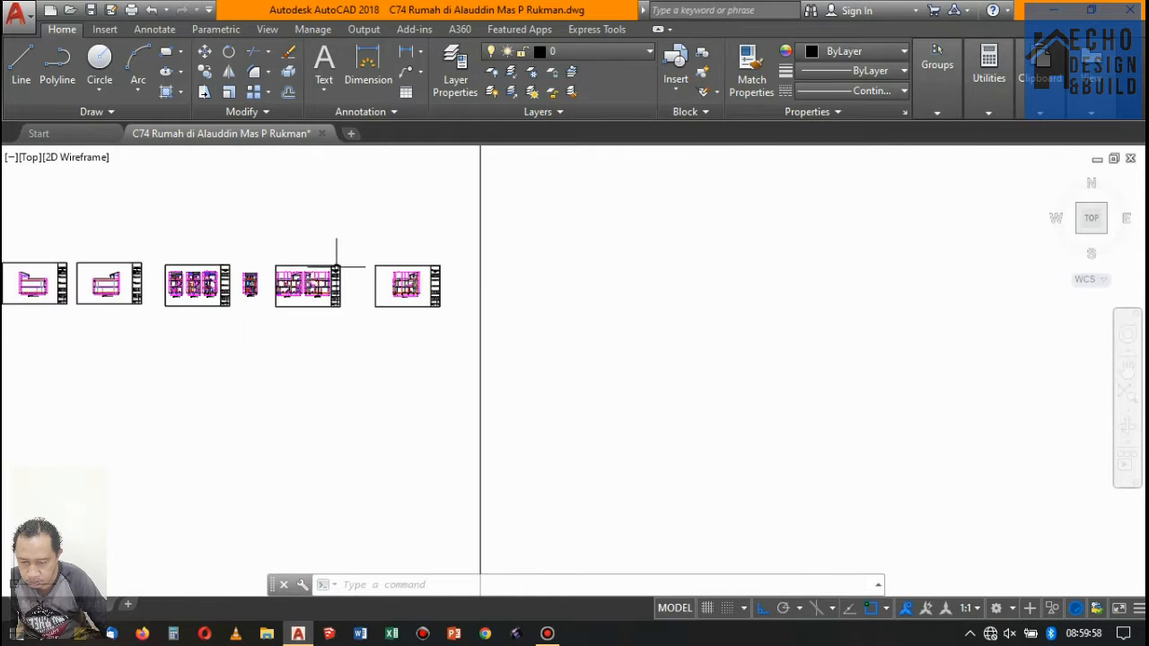
scroll(352, 280, up, 7)
scroll(117, 321, down, 6)
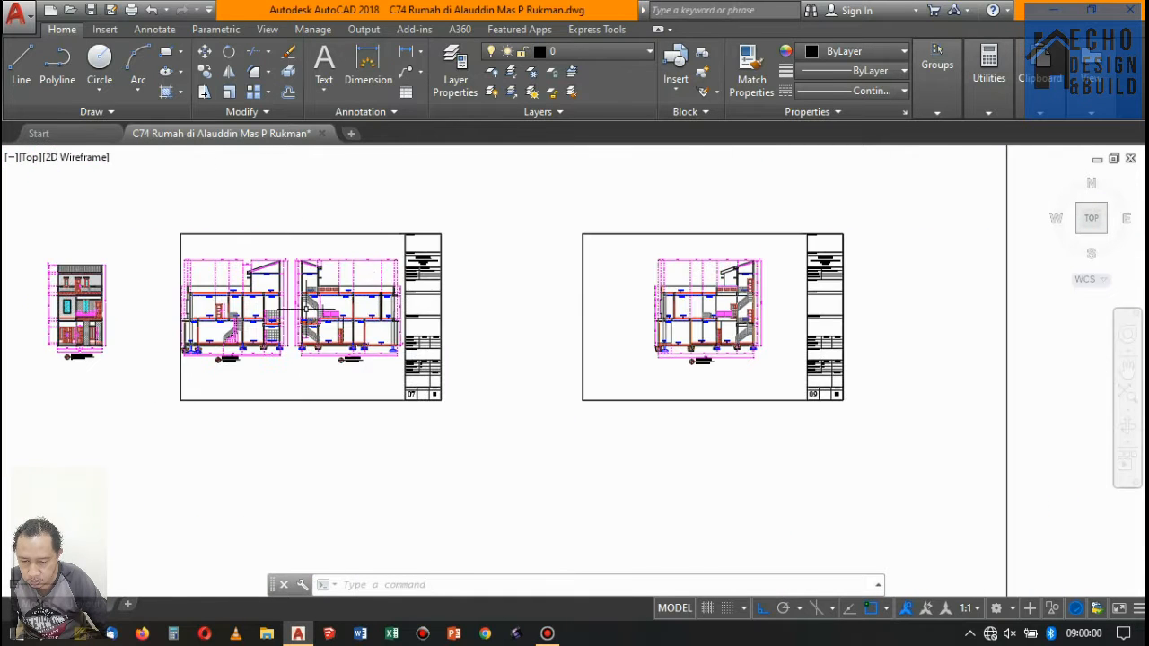
scroll(113, 319, up, 2)
scroll(144, 314, down, 4)
scroll(252, 295, up, 6)
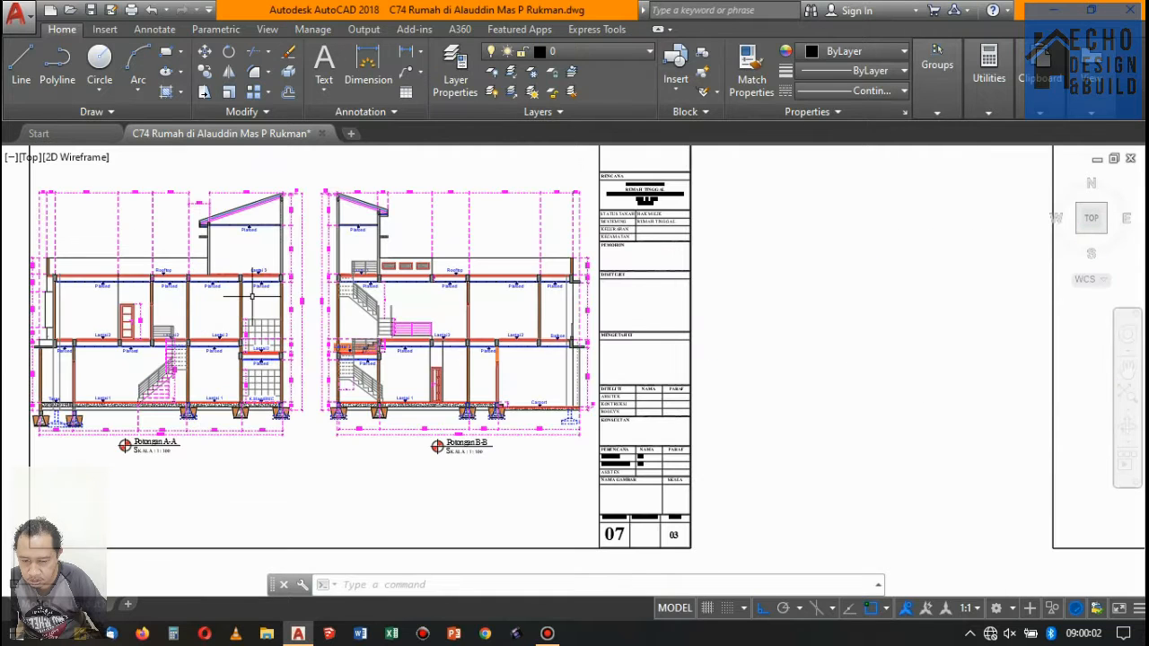
scroll(551, 275, down, 4)
scroll(629, 323, up, 9)
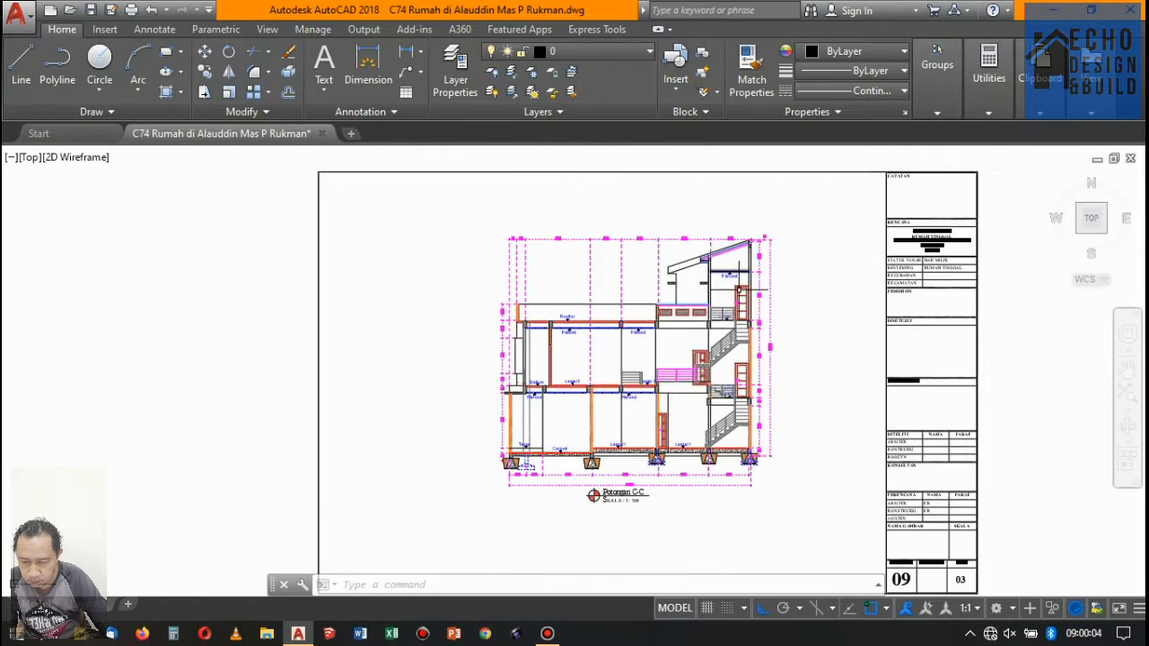
click(648, 337)
click(623, 315)
scroll(621, 318, down, 4)
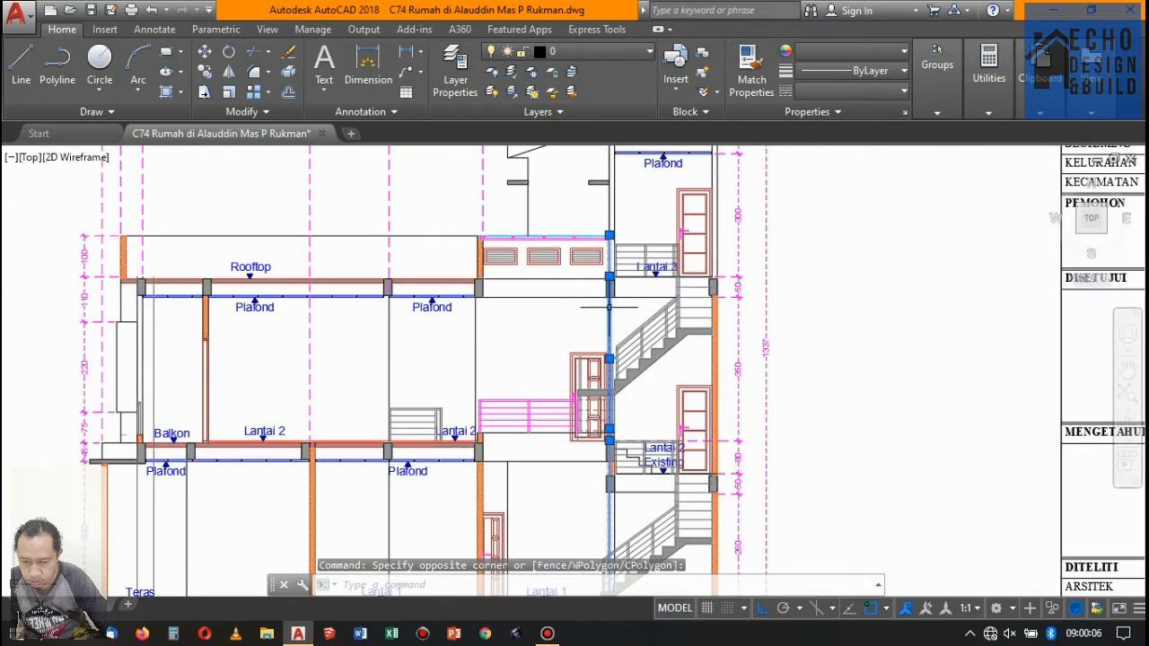
scroll(615, 321, up, 4)
key(Escape)
- Draw a vertical line in section C-C from the floor 2 door frame's lower right corner up to the underside of the floor 3 beam
scroll(589, 249, up, 2)
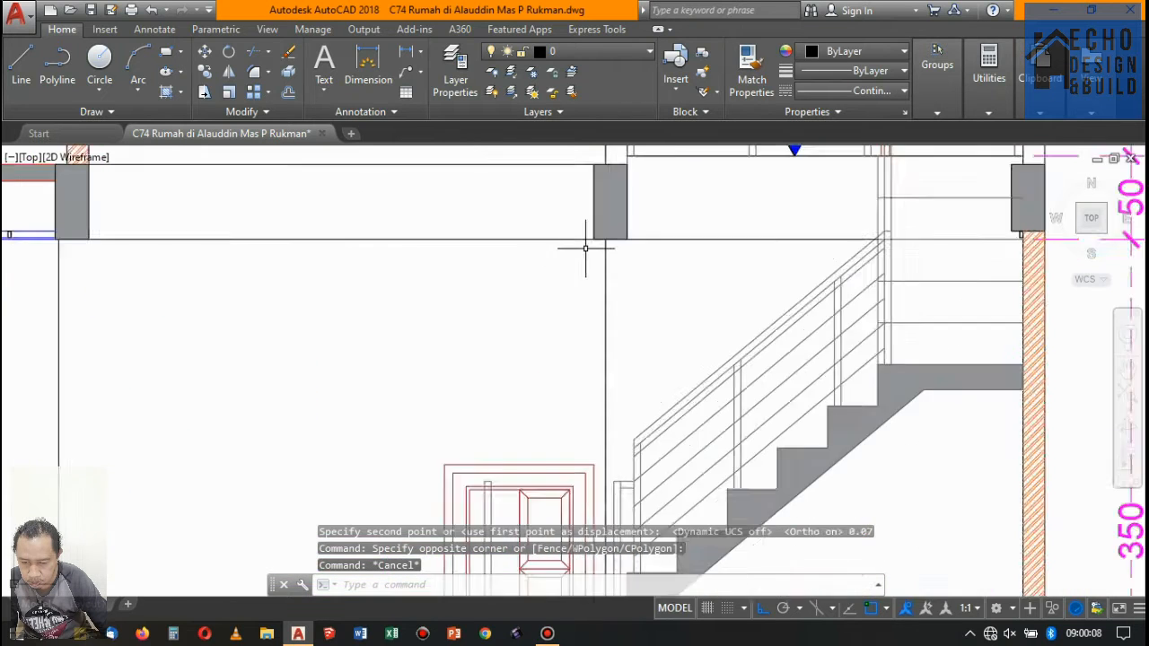
scroll(570, 256, down, 2)
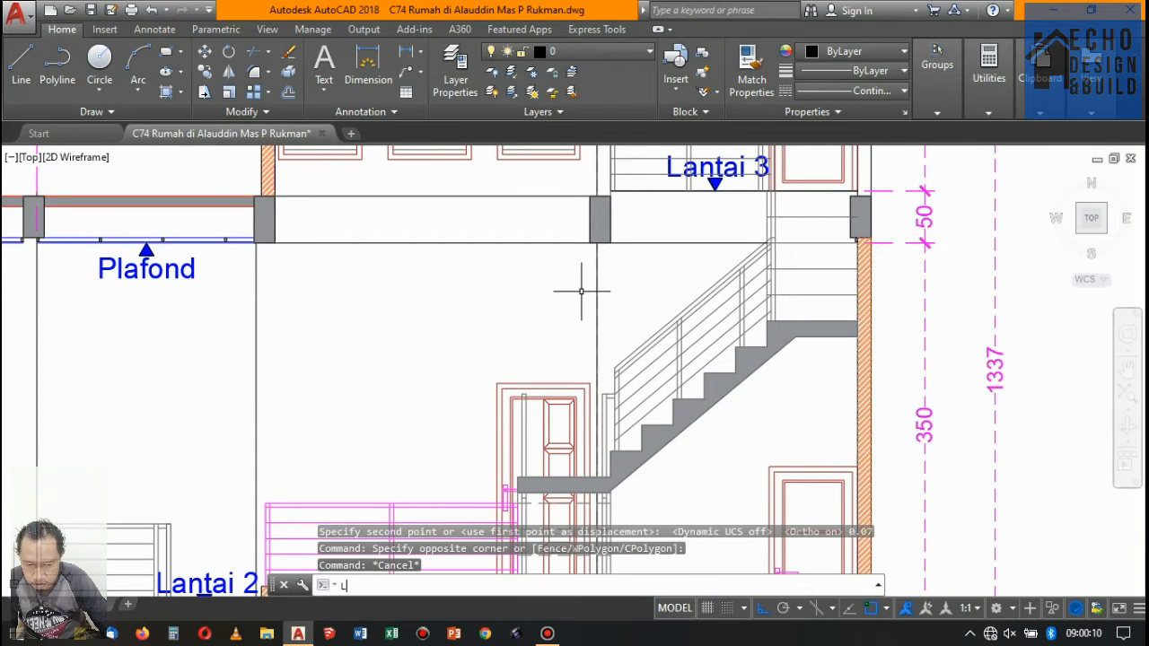
key(Return)
scroll(587, 261, down, 4)
scroll(575, 359, up, 7)
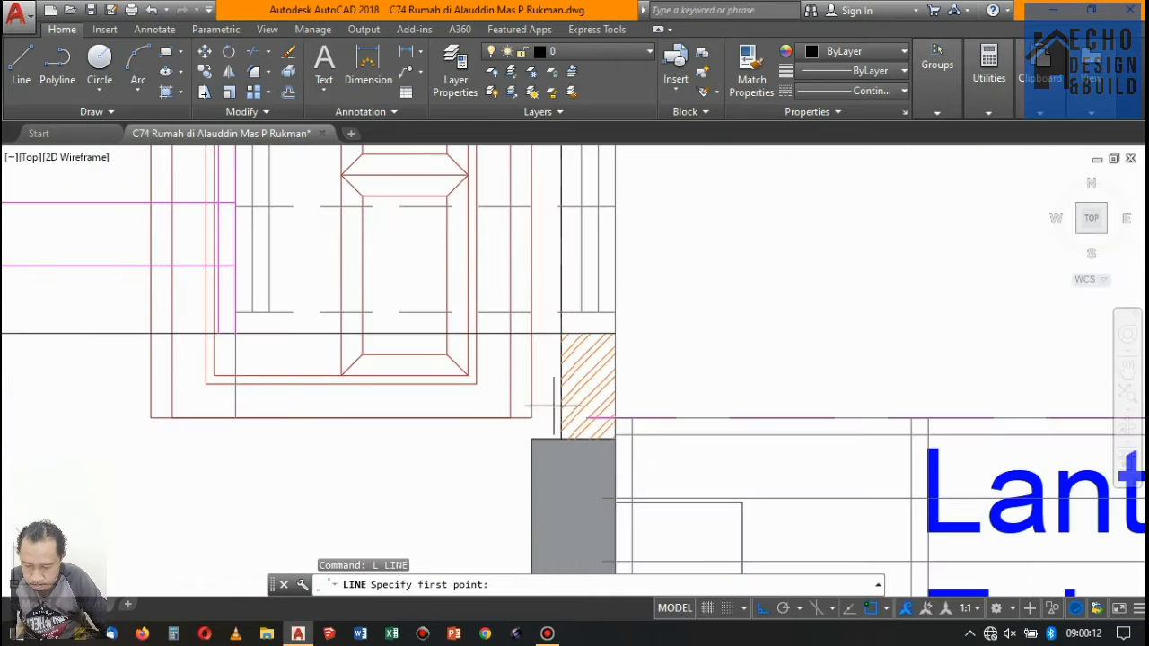
click(532, 417)
scroll(532, 417, down, 4)
scroll(539, 359, up, 5)
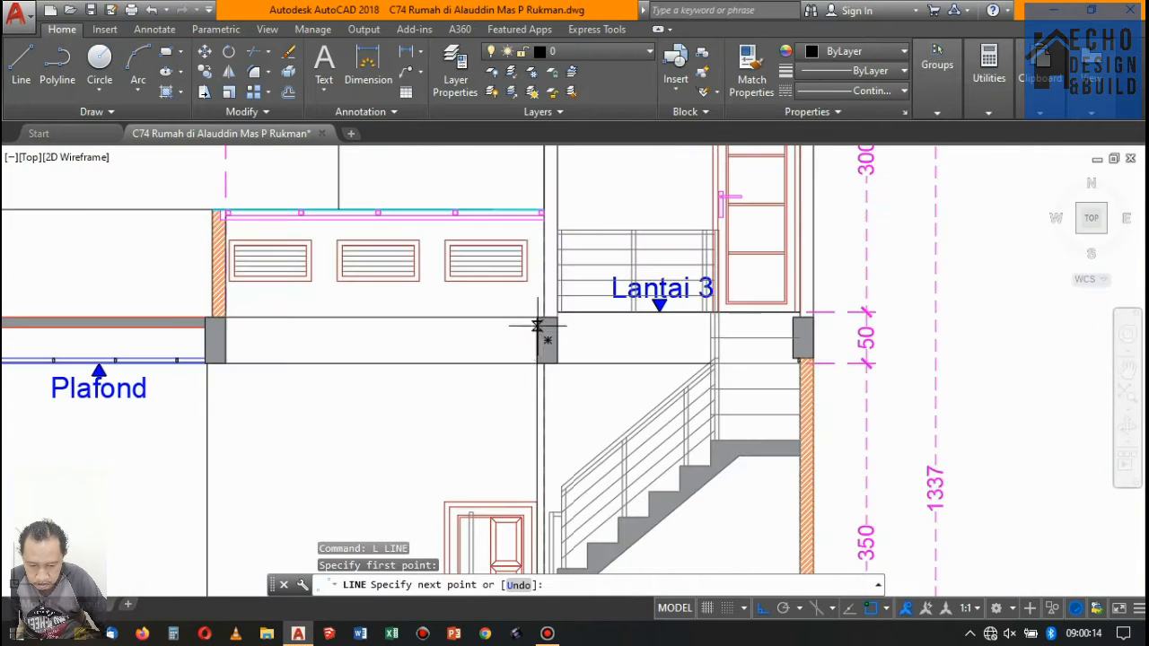
scroll(528, 361, up, 2)
key(Return)
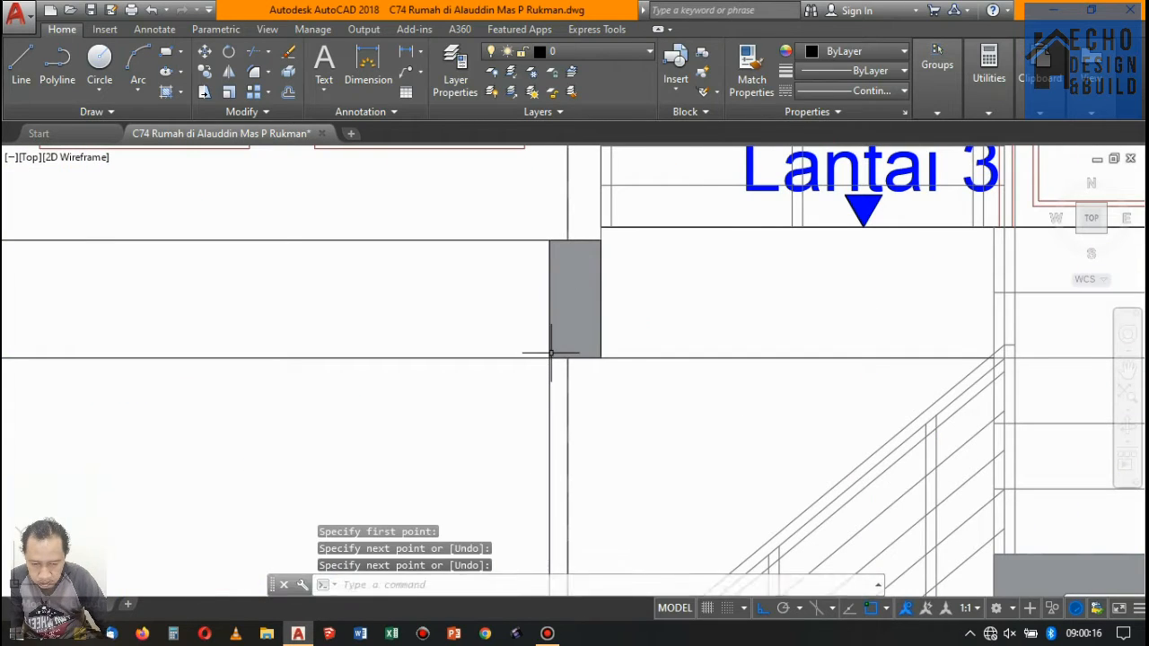
- Change the new vertical line beside the floor 2 door to grey, colour 147,149,152
scroll(551, 354, down, 4)
scroll(540, 264, up, 5)
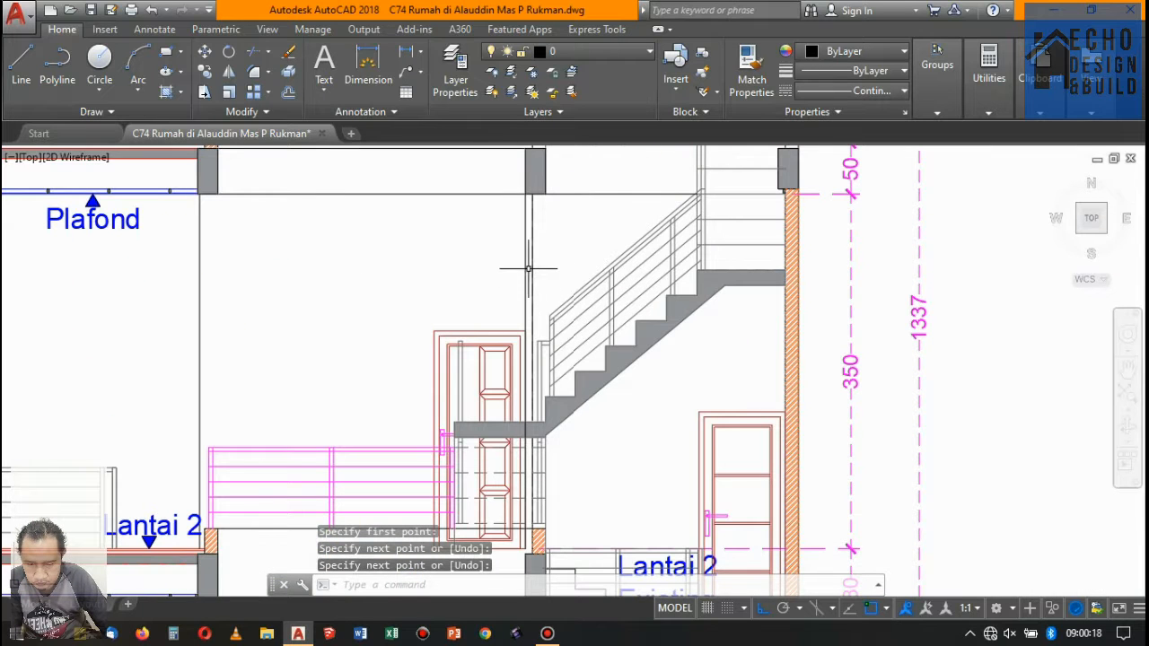
click(510, 254)
click(819, 51)
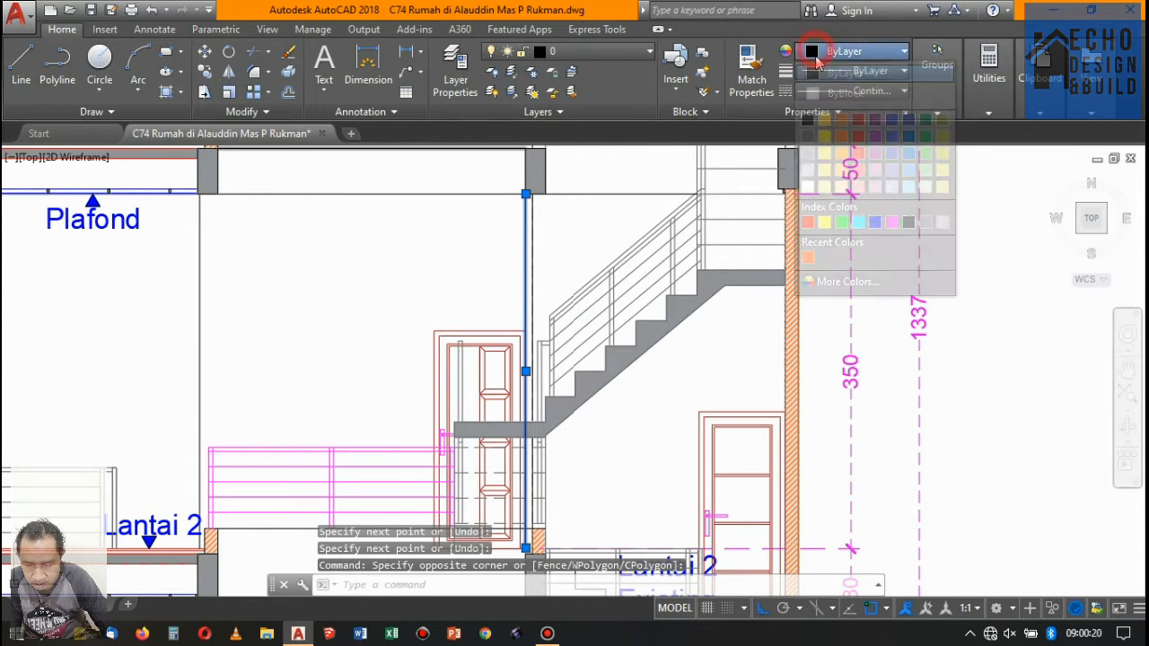
click(807, 156)
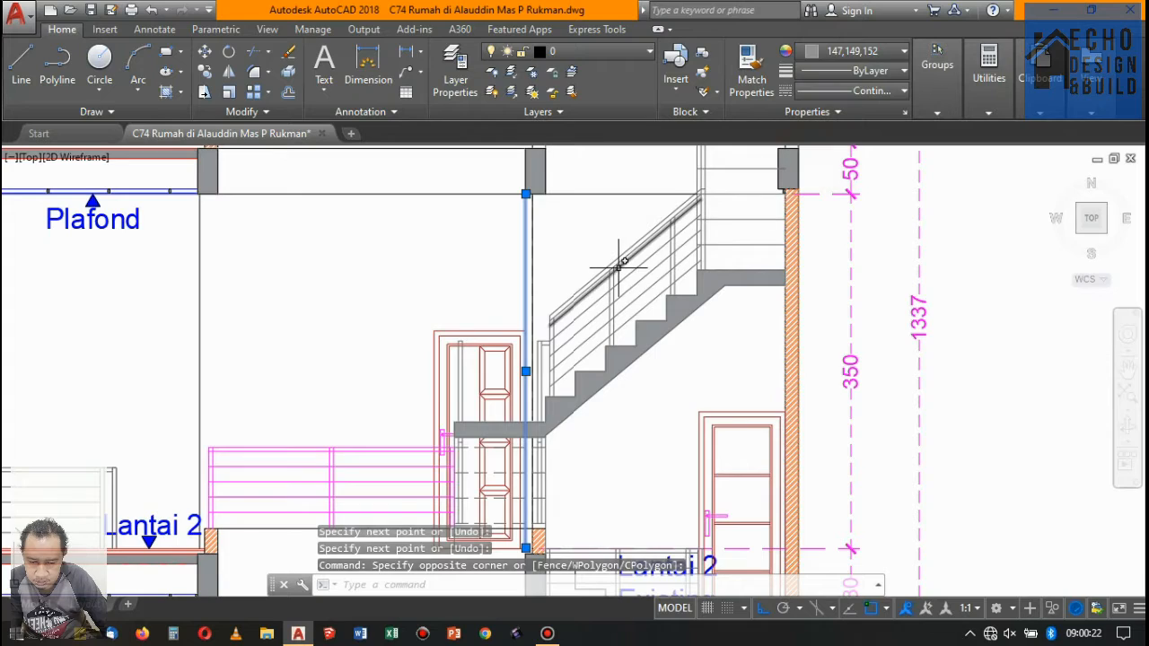
key(Escape)
scroll(618, 266, down, 2)
scroll(522, 280, up, 2)
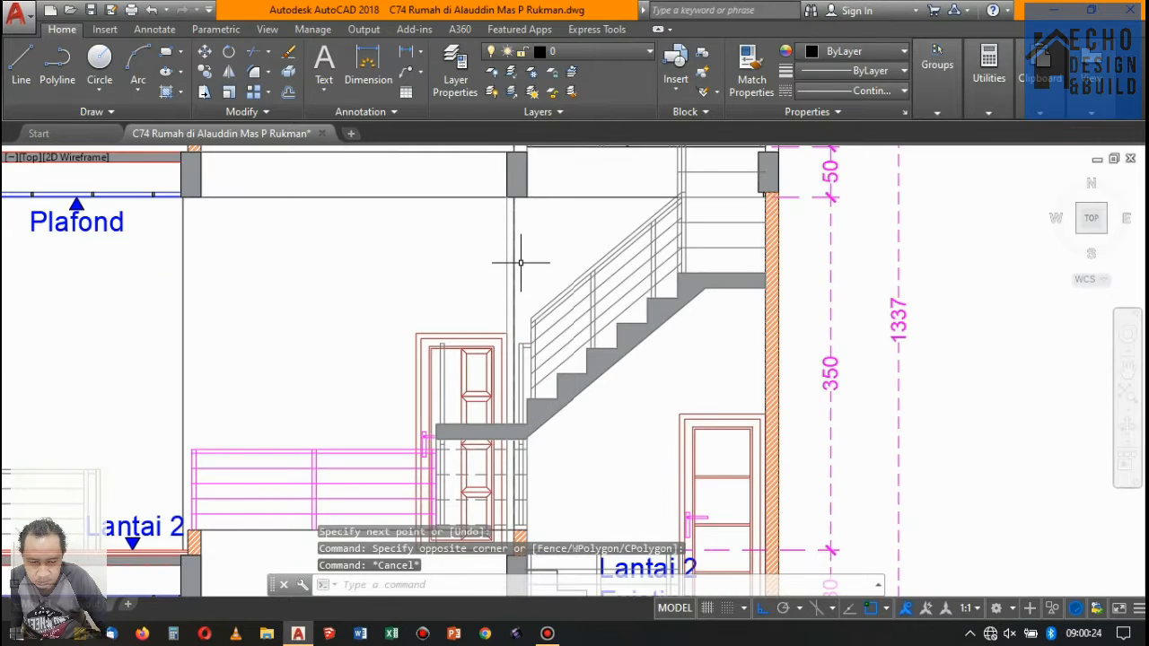
- Review section C-C and examine the doors near the stairs on the floor 2 and floor 3 door and window plans
scroll(538, 218, down, 3)
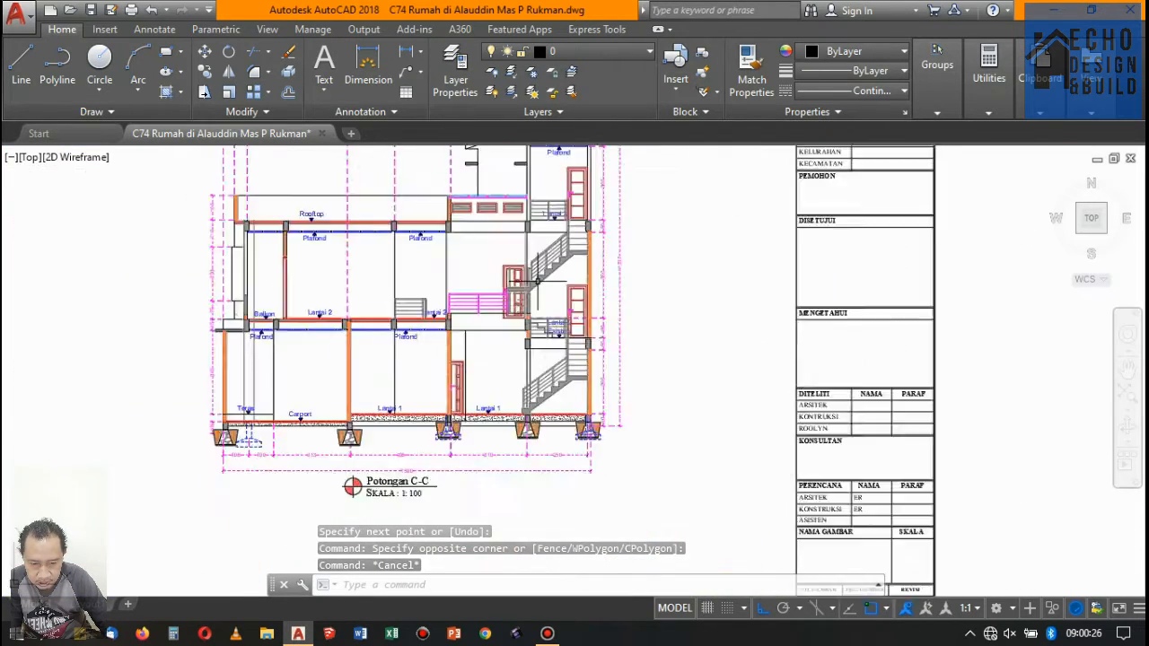
scroll(539, 218, up, 3)
scroll(539, 218, down, 3)
scroll(380, 359, down, 5)
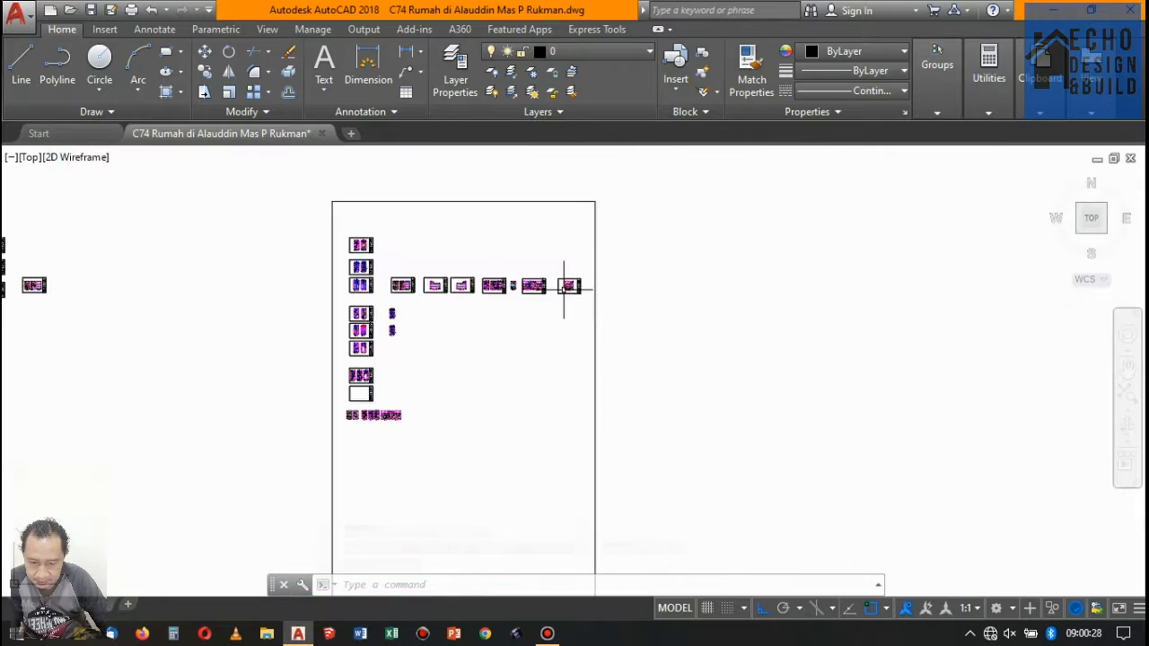
scroll(380, 359, up, 4)
scroll(241, 466, up, 6)
scroll(426, 334, down, 4)
scroll(420, 334, up, 4)
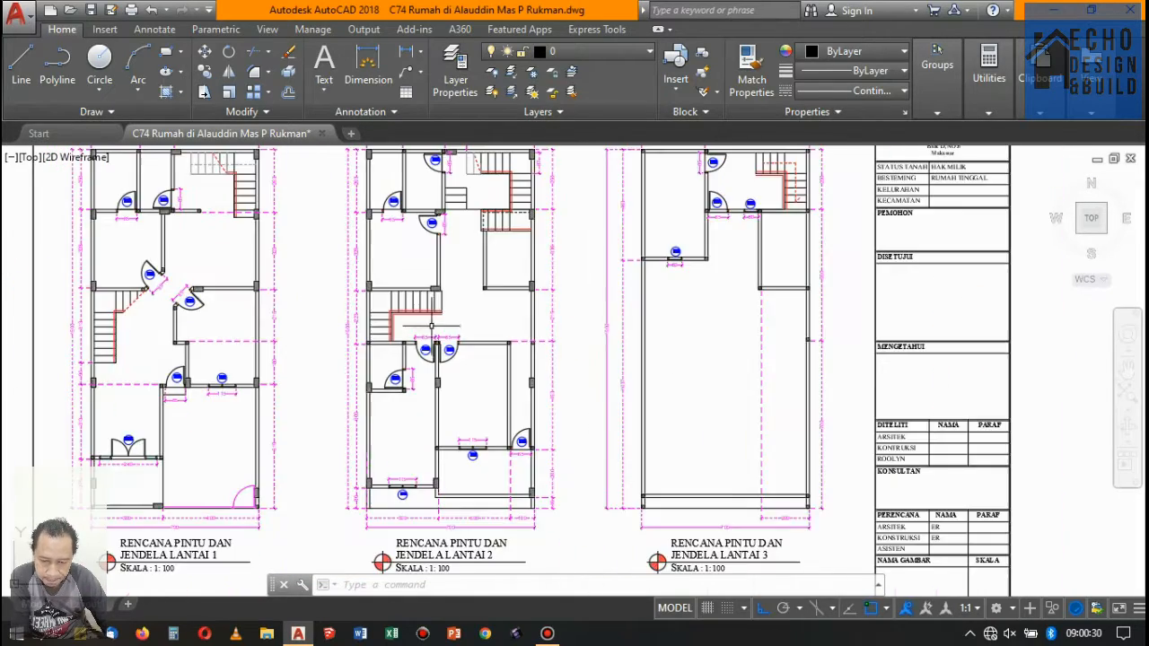
scroll(444, 339, down, 4)
scroll(523, 265, up, 4)
scroll(532, 263, down, 4)
scroll(538, 264, up, 4)
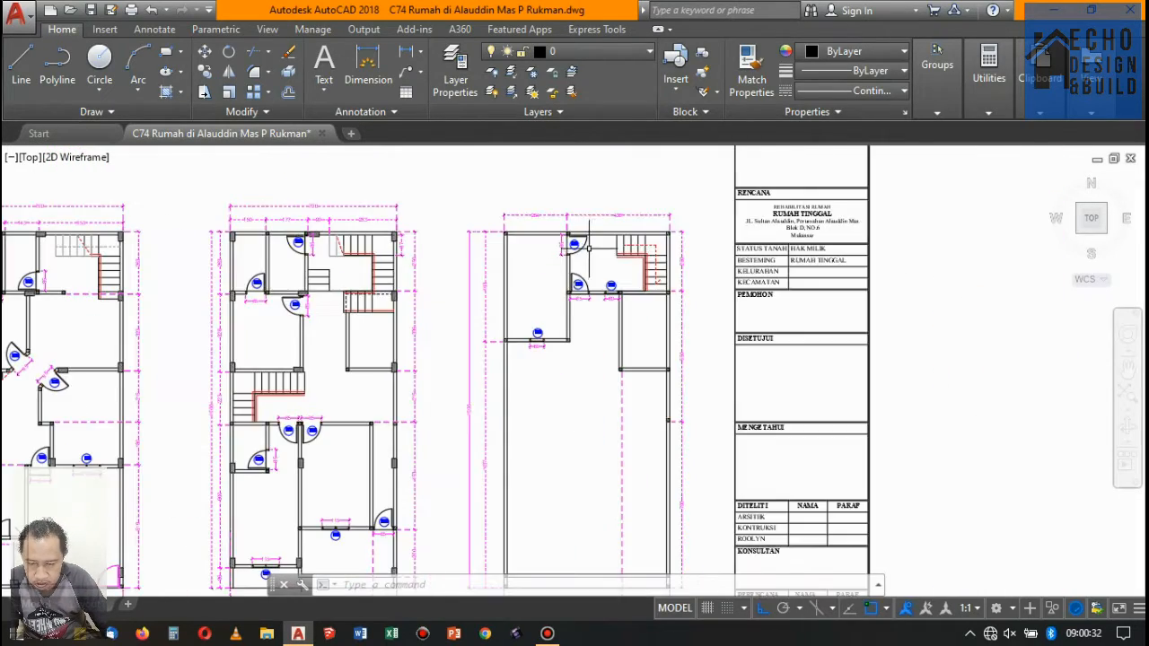
scroll(610, 274, up, 2)
scroll(647, 279, up, 2)
scroll(647, 279, down, 5)
scroll(460, 269, up, 2)
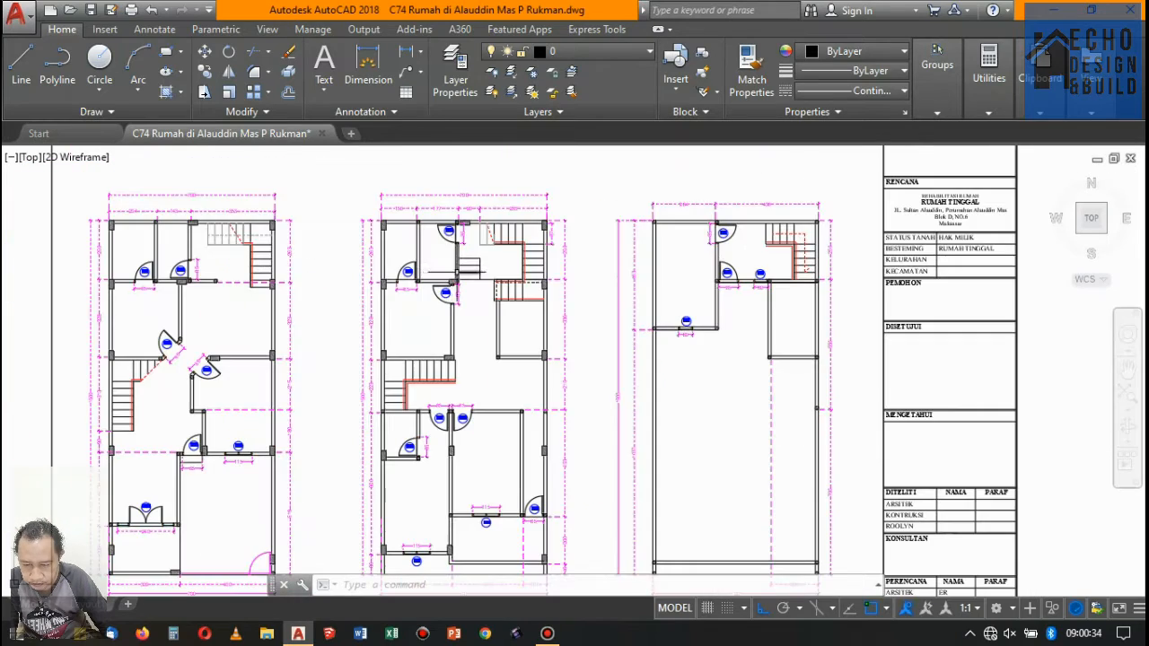
- Look over the door and window plans of floors 1 and 2 on sheet 02 and the empty sheet 03
scroll(467, 253, up, 3)
scroll(466, 260, down, 4)
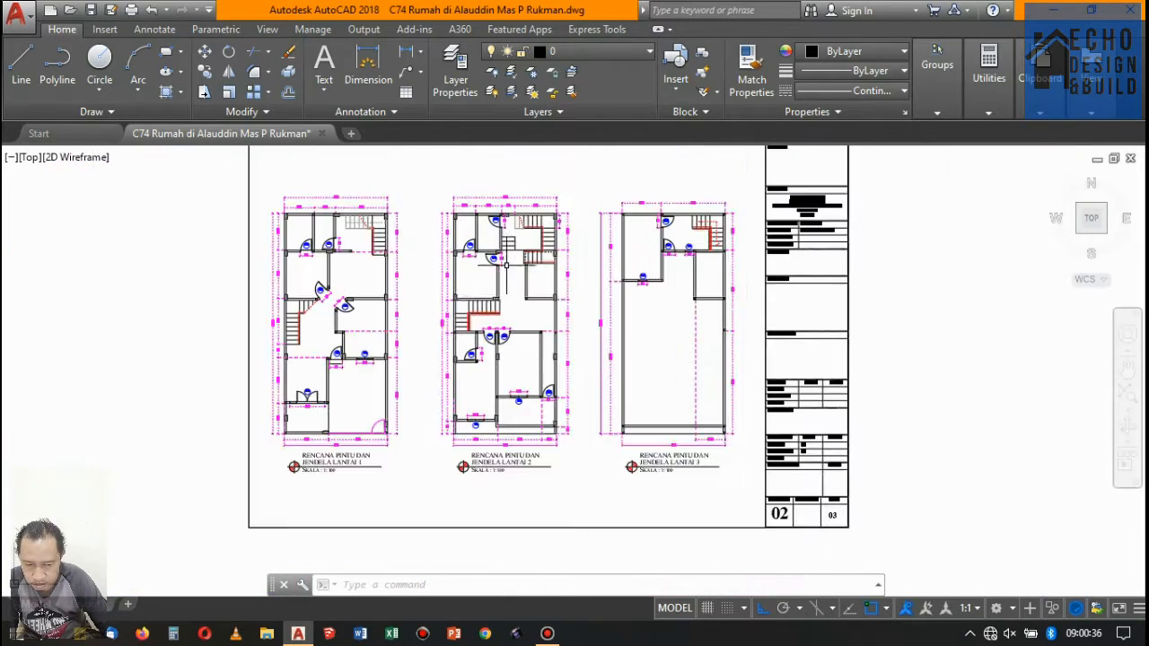
scroll(476, 359, up, 5)
scroll(478, 364, down, 4)
scroll(503, 377, up, 3)
scroll(380, 320, down, 3)
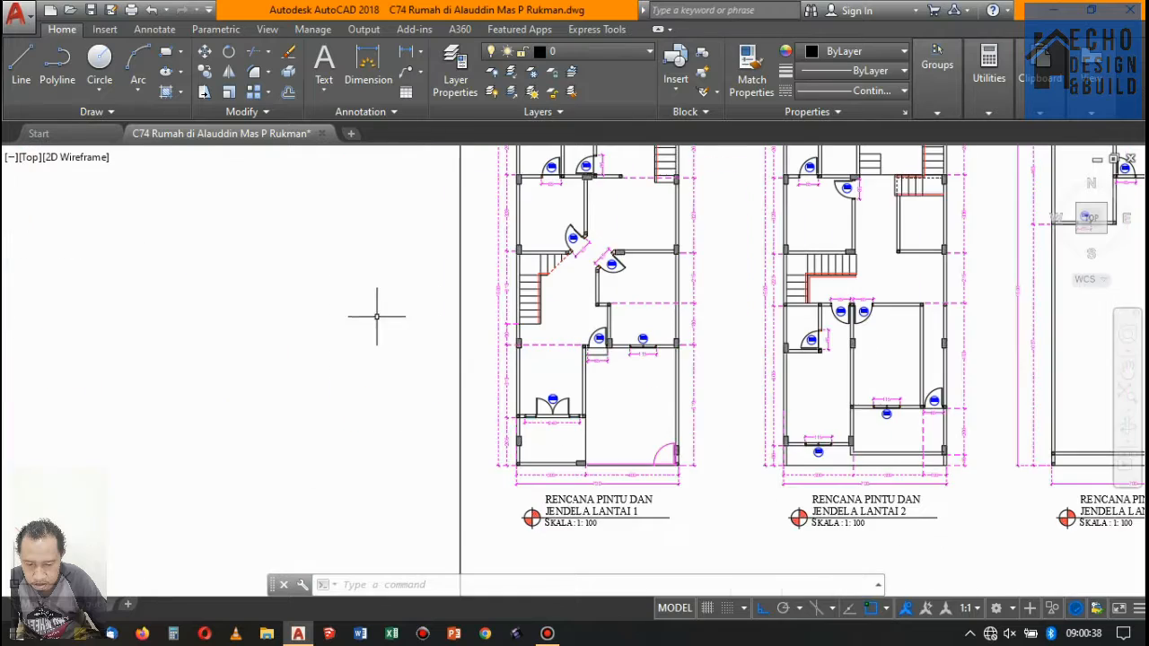
scroll(449, 294, up, 5)
scroll(473, 244, down, 4)
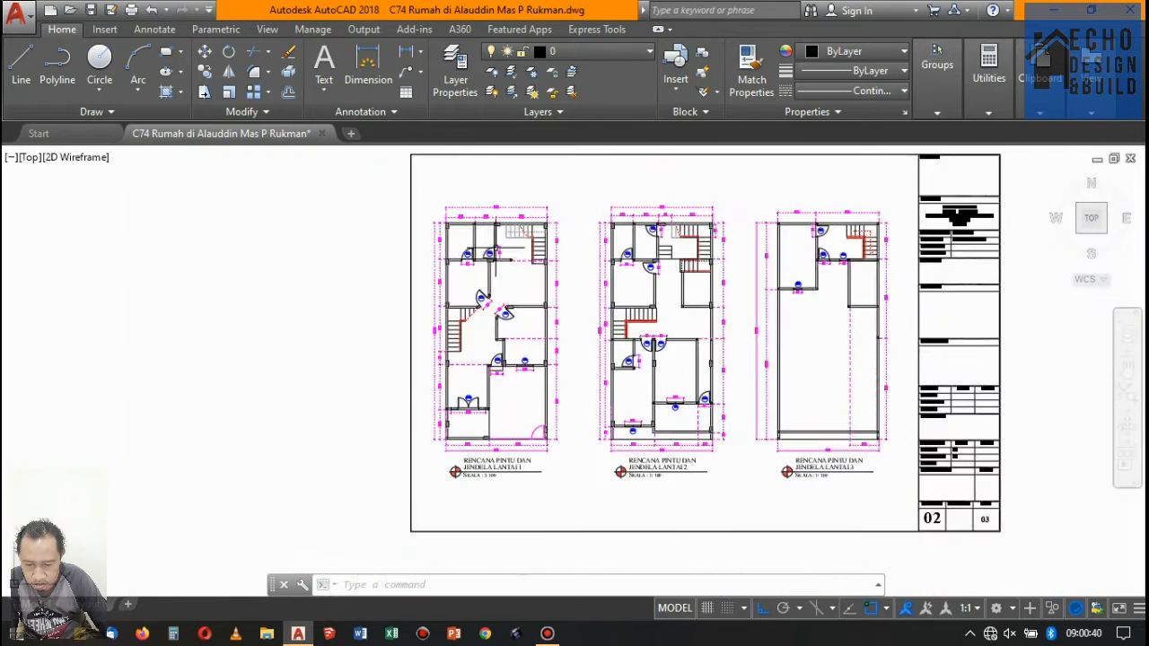
scroll(473, 243, up, 4)
scroll(458, 247, down, 5)
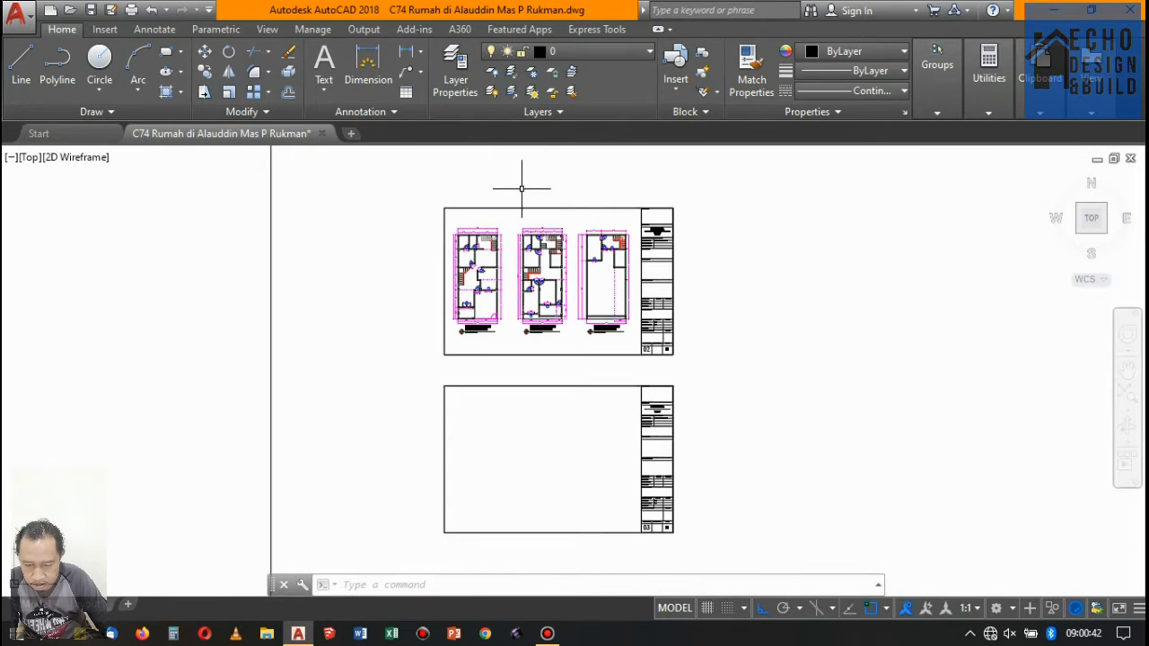
- Erase the roof, wall hatching and crossing dimensions from the upper part of the leftmost front elevation copy
scroll(556, 261, down, 5)
scroll(441, 281, up, 6)
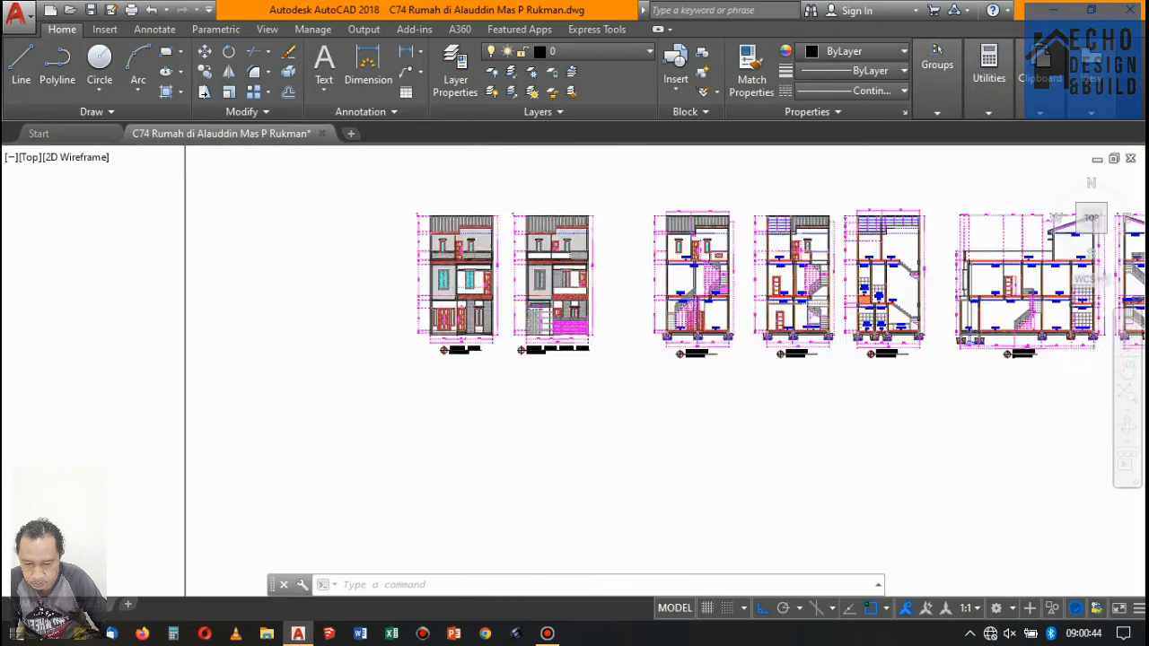
scroll(494, 198, up, 4)
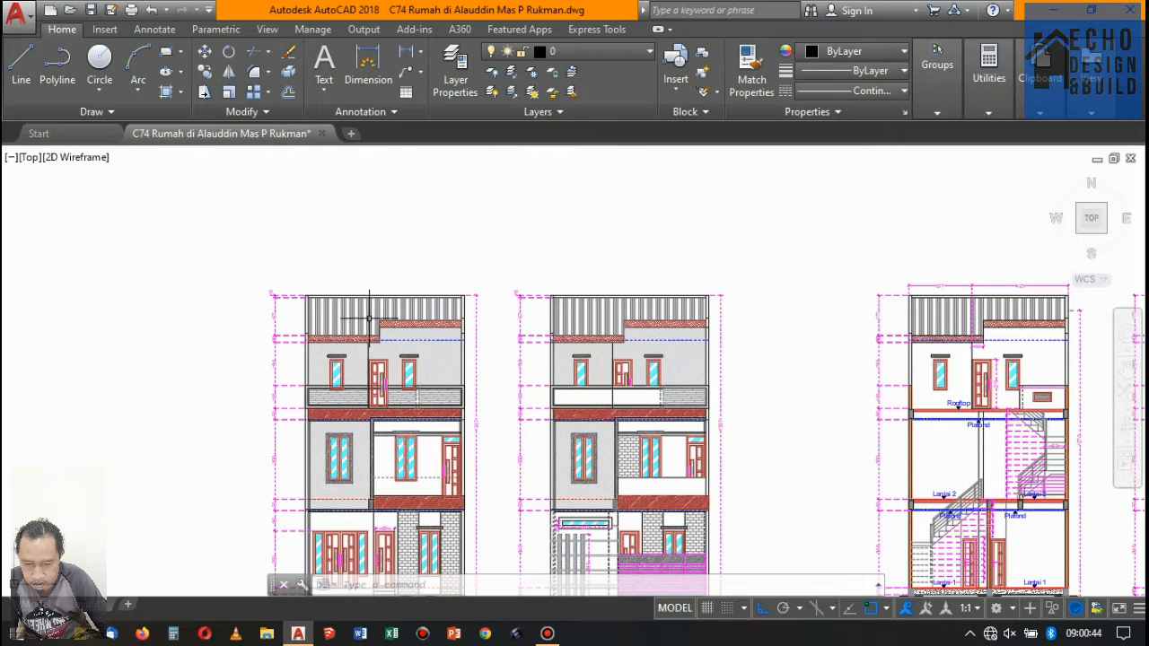
click(256, 259)
key(Delete)
- Erase the rooftop parapet, the red band beneath it and the connected wall and beam lines from the leftmost elevation copy
scroll(501, 418, up, 2)
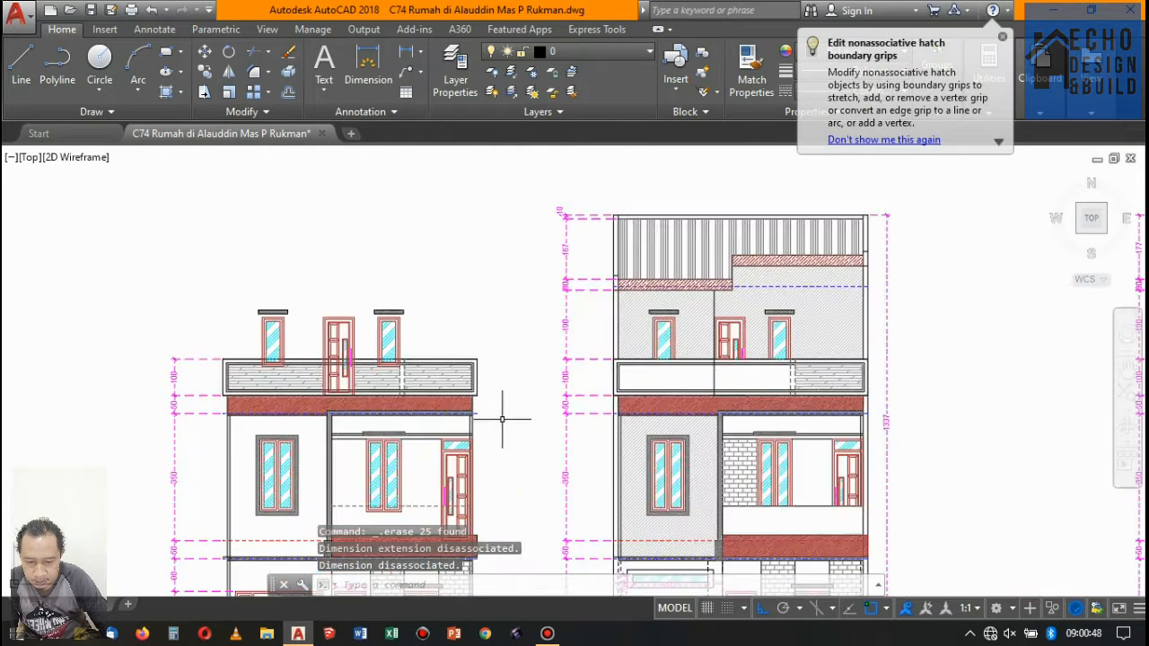
click(510, 422)
click(429, 333)
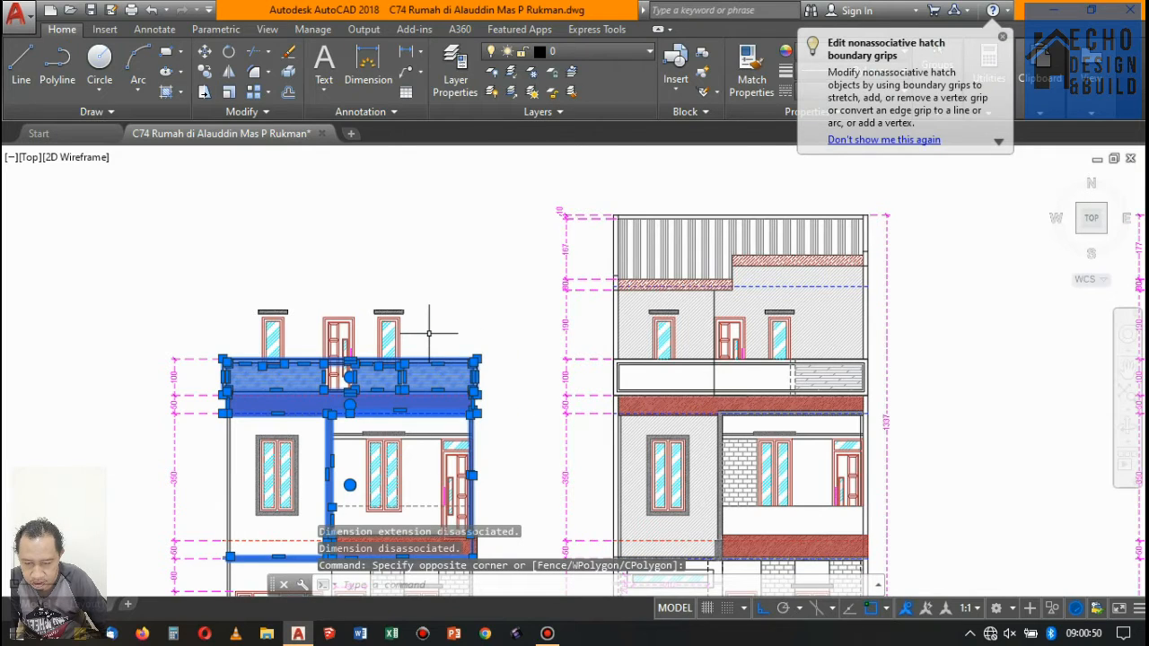
key(Delete)
- Erase the hatch-framed floor 2 window together with the canopy and lintel lines above the neighbouring window and door
scroll(449, 321, down, 3)
scroll(349, 375, up, 3)
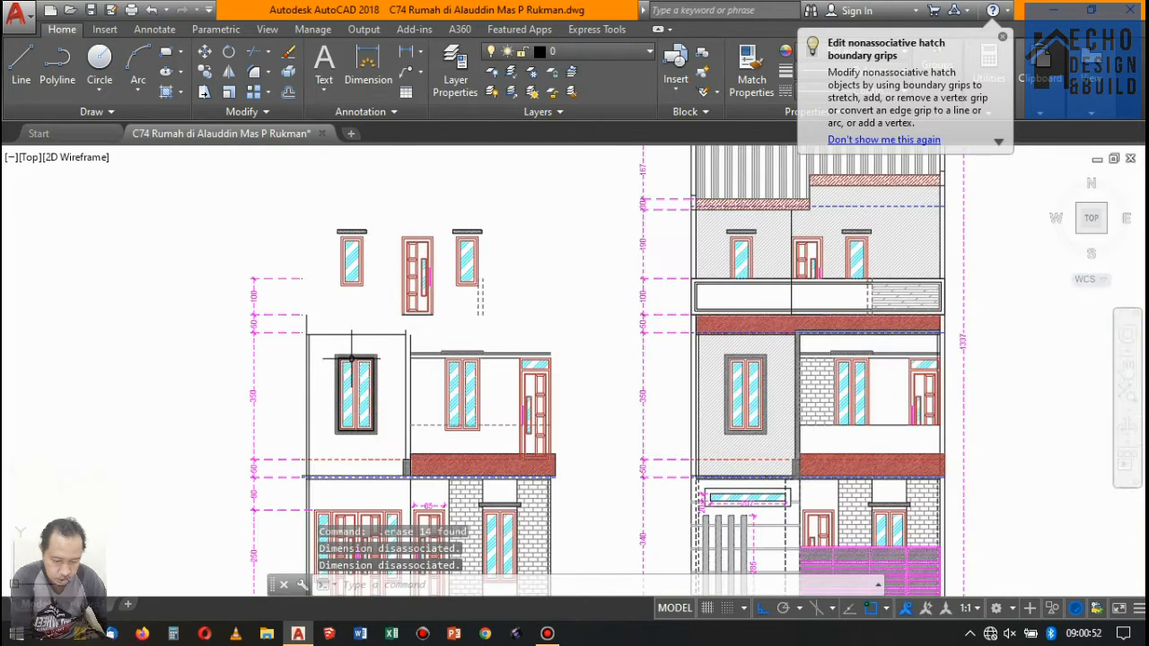
scroll(369, 327, down, 3)
scroll(371, 377, up, 3)
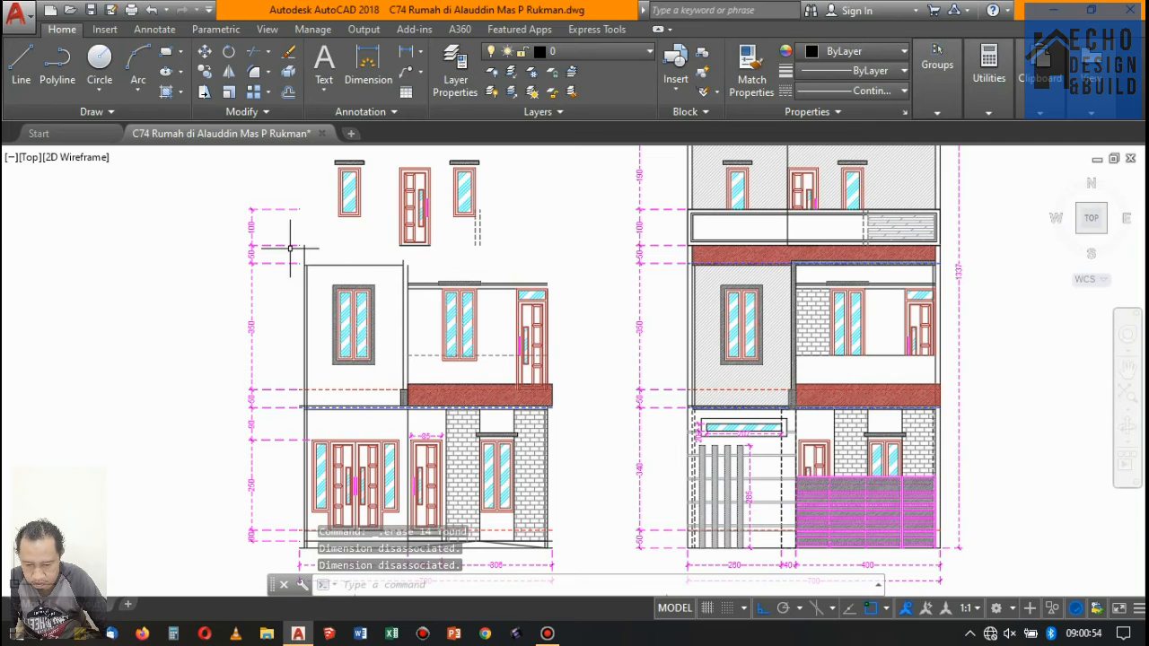
click(200, 243)
click(426, 402)
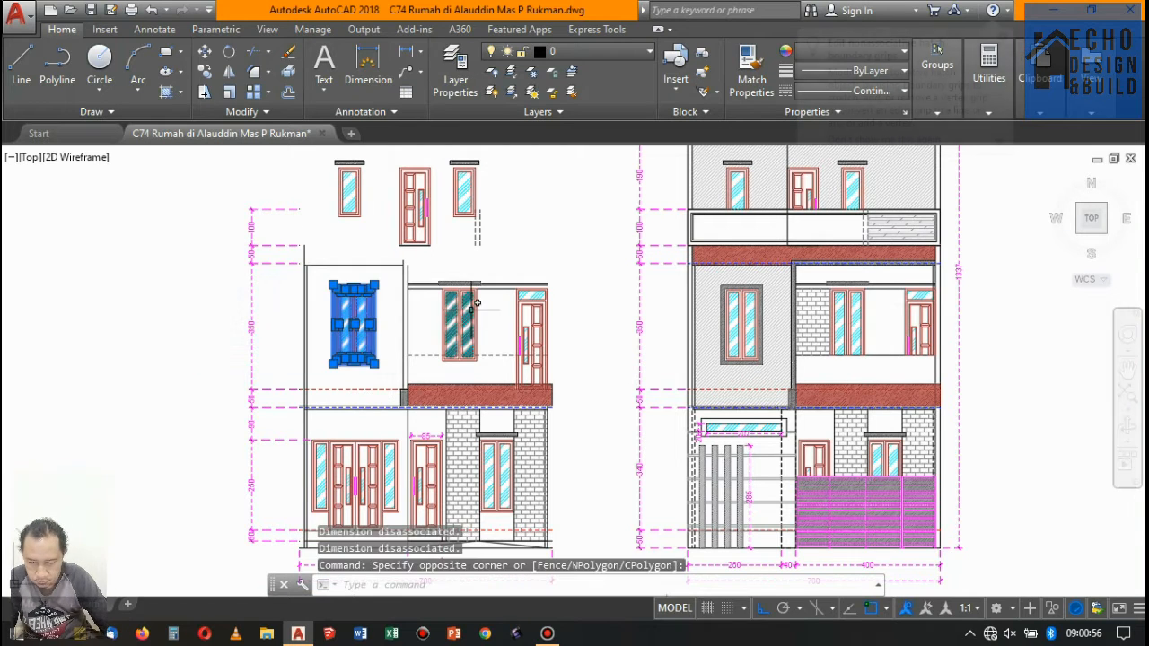
scroll(499, 327, up, 4)
click(475, 275)
scroll(423, 249, up, 4)
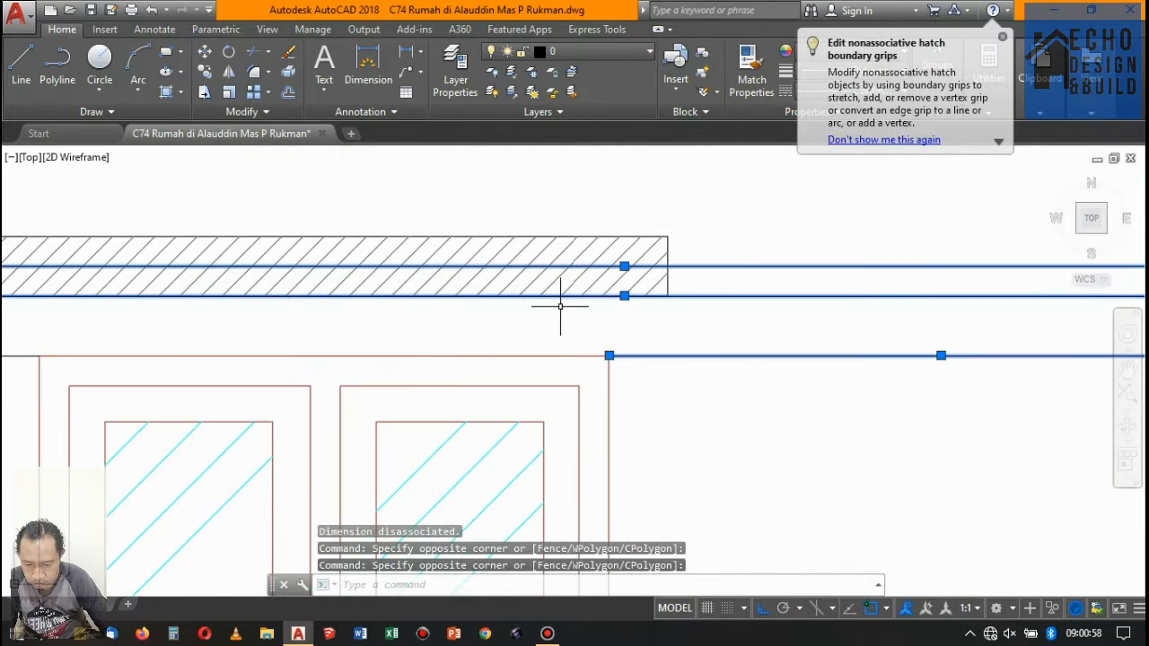
scroll(698, 311, down, 4)
click(304, 253)
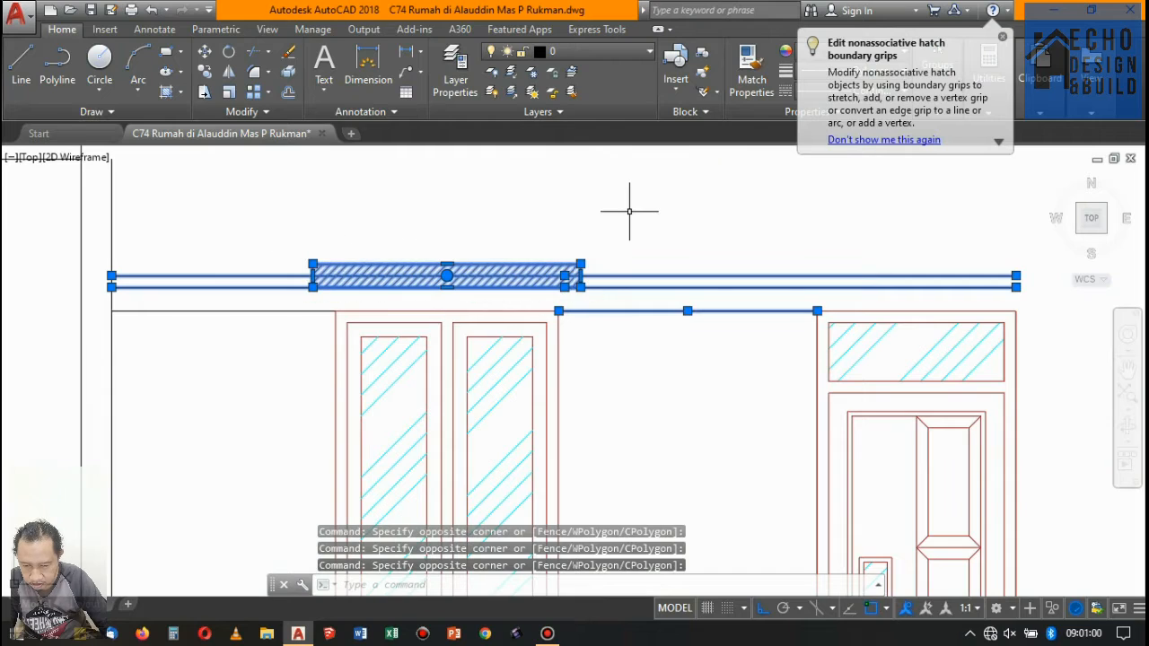
key(Delete)
- Erase the dashed line and the red hatched band below the floor 2 window and door in the elevation copy
scroll(710, 243, down, 4)
scroll(663, 319, up, 4)
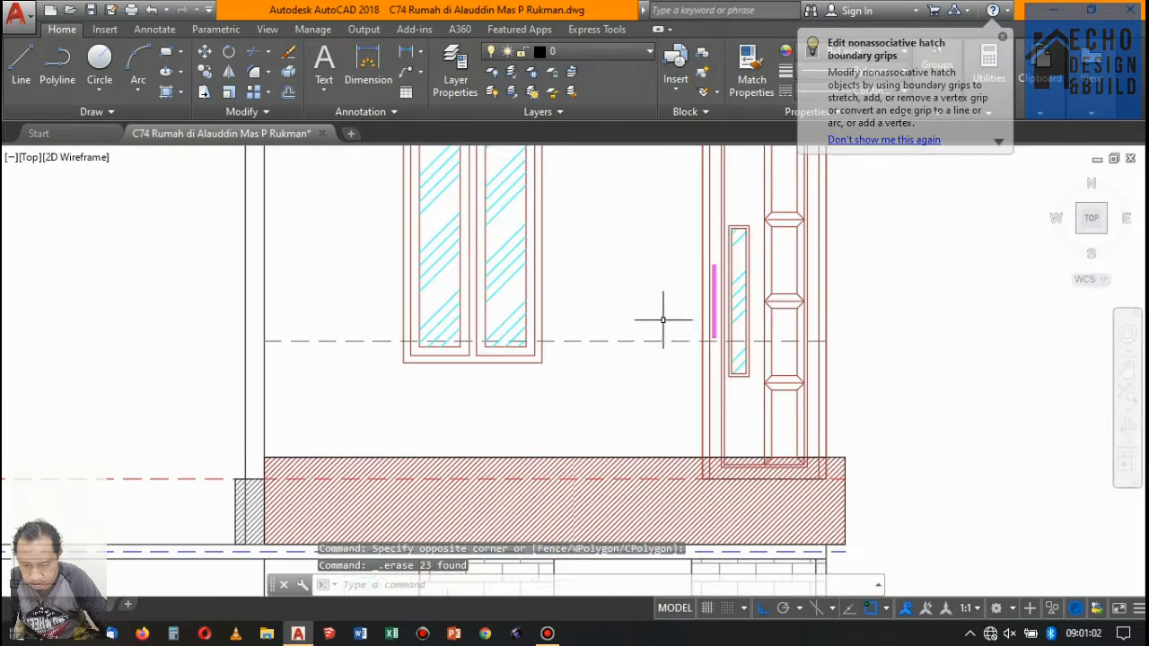
click(669, 324)
click(598, 509)
key(Delete)
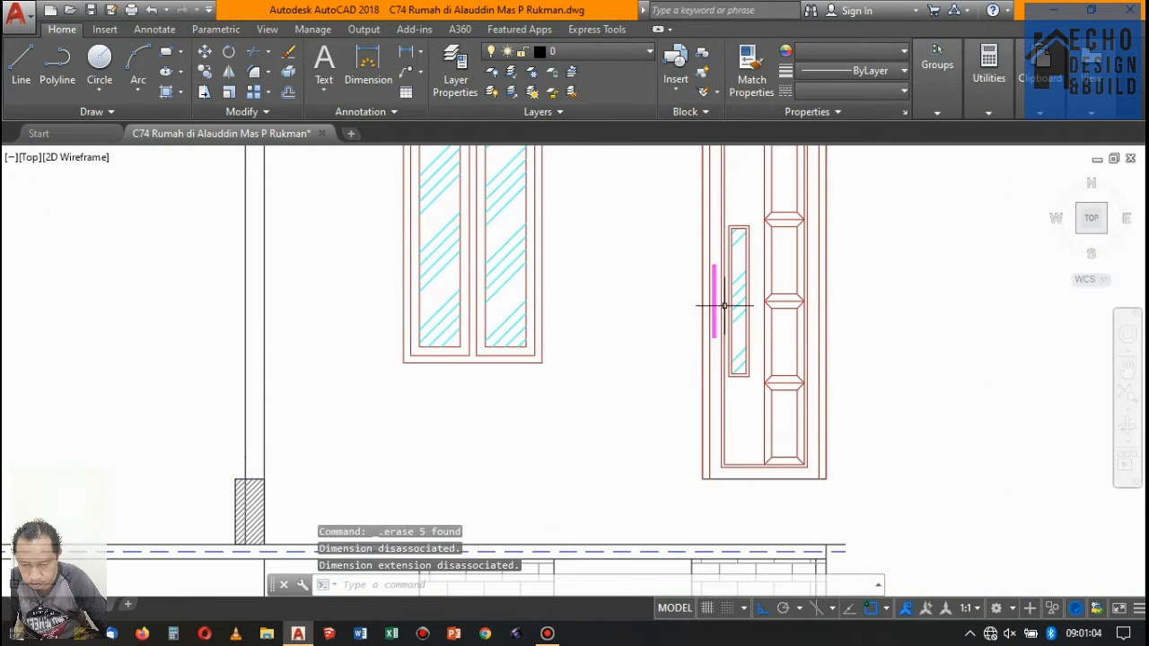
- Erase the duplicate top-floor window on the far side of the door, including its canopy and the dashed lines below
scroll(718, 309, down, 5)
scroll(737, 323, up, 6)
scroll(744, 333, down, 6)
scroll(667, 254, up, 4)
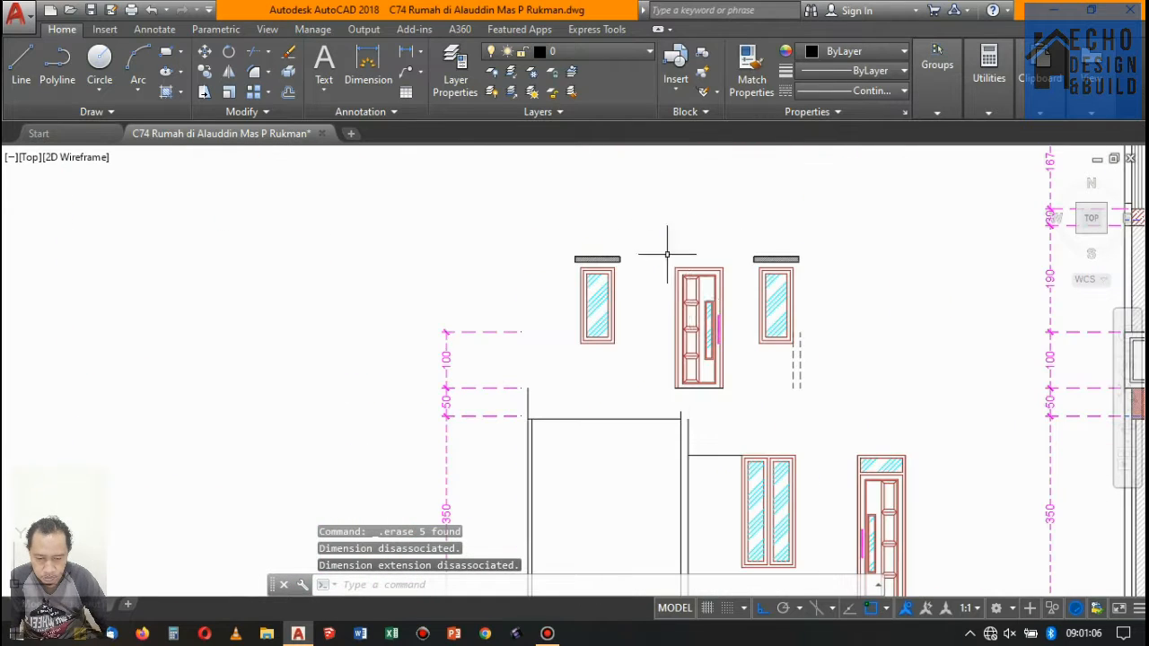
click(748, 225)
click(828, 377)
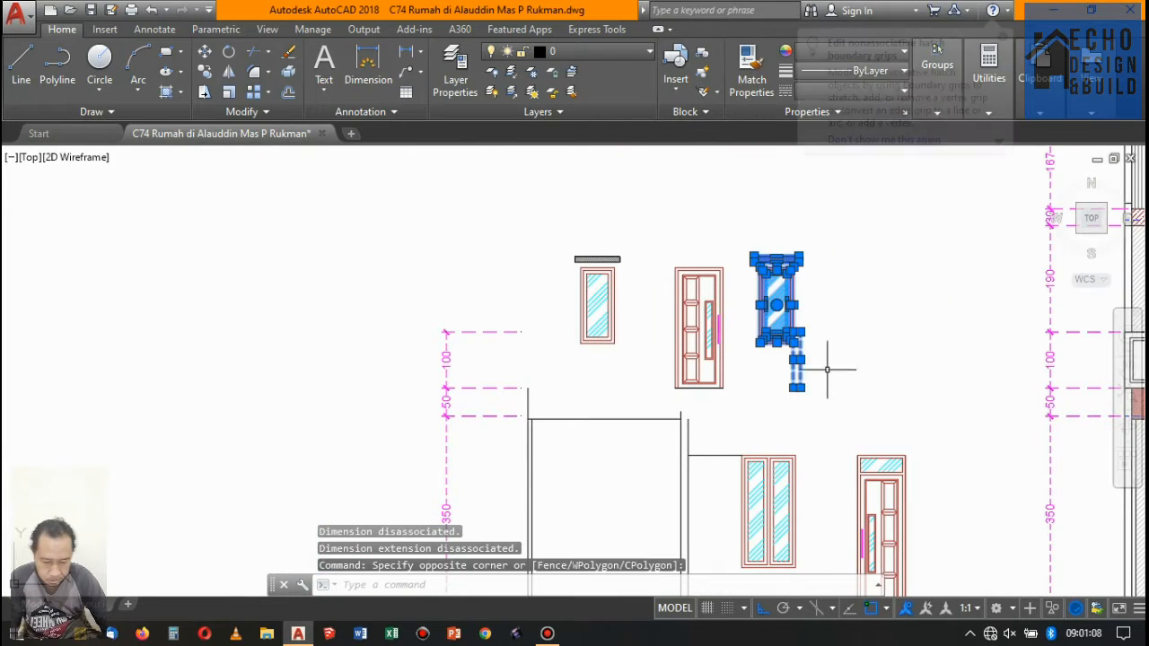
key(Delete)
- Erase the floor 2 wall outlines, the slab lines above floor 1 and the vertical level dimensions beside the elevation copy
scroll(767, 231, down, 6)
scroll(766, 232, up, 7)
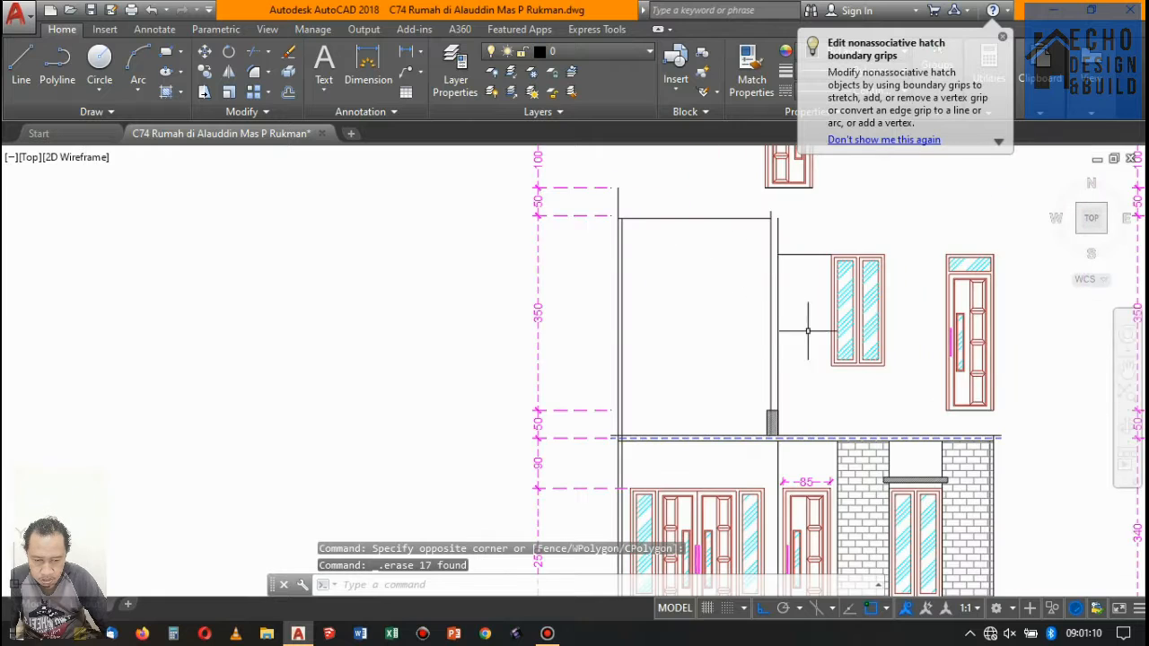
click(428, 191)
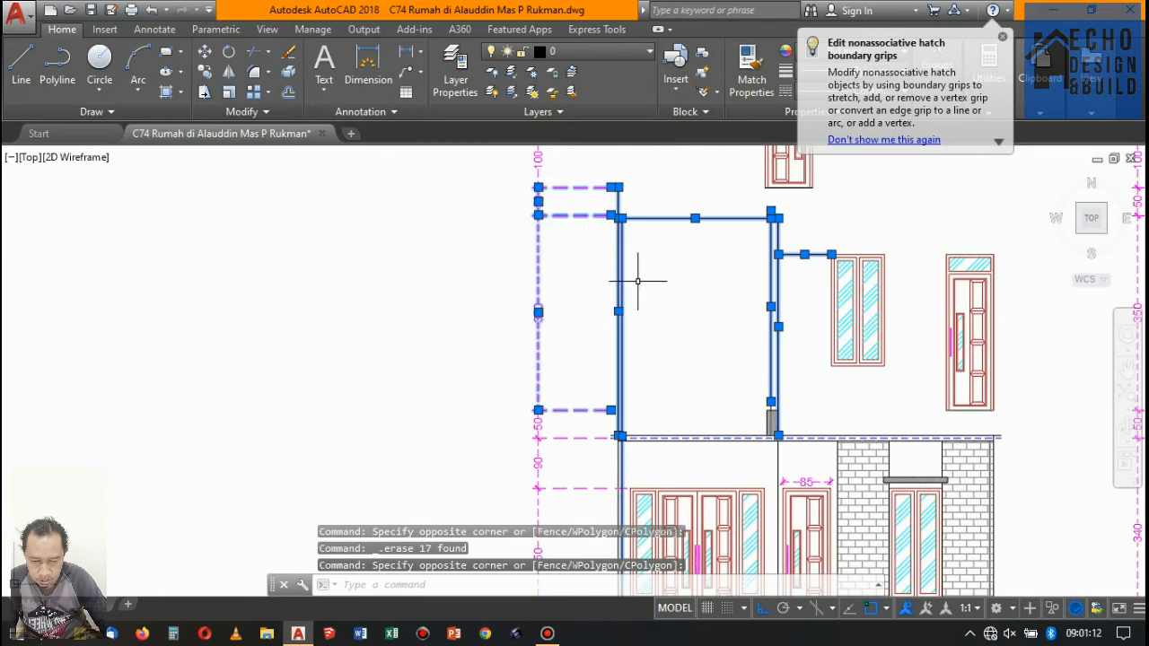
scroll(605, 258, down, 4)
click(574, 220)
scroll(656, 300, down, 2)
scroll(629, 333, up, 10)
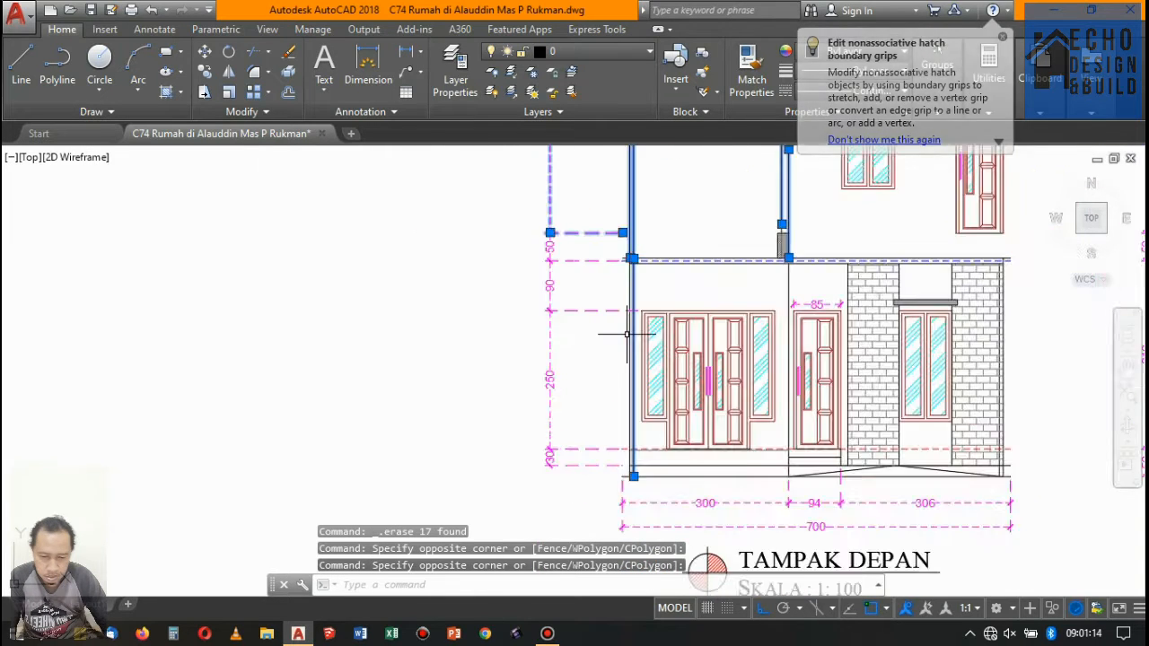
click(670, 222)
scroll(523, 233, down, 5)
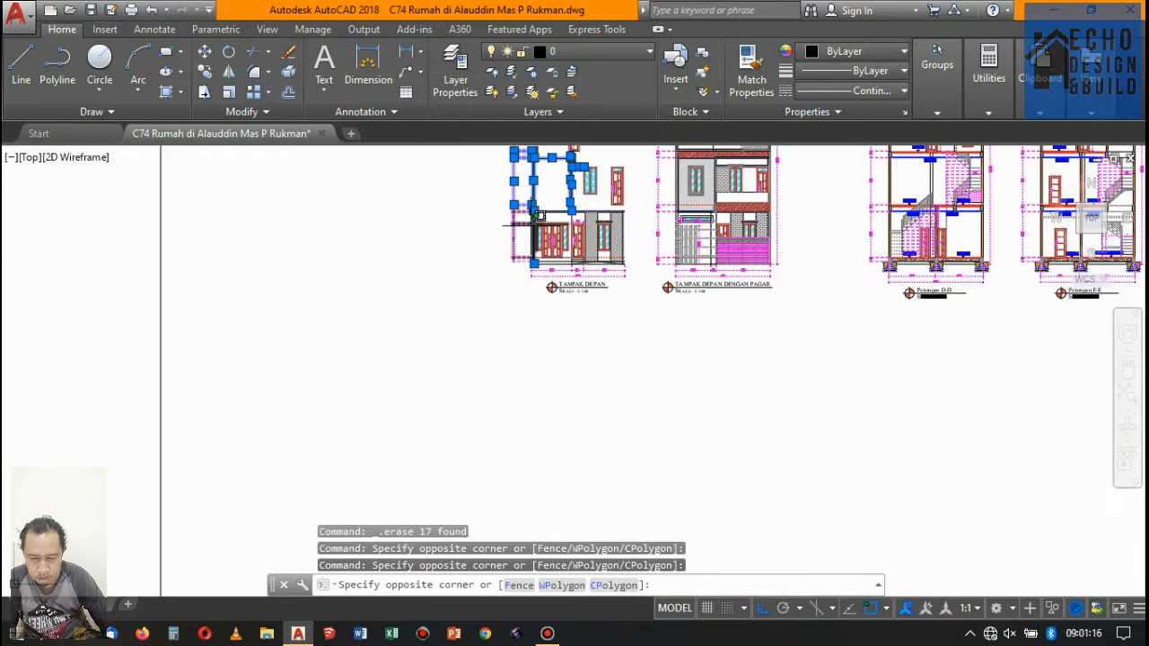
scroll(493, 183, up, 1)
click(493, 183)
scroll(545, 240, up, 2)
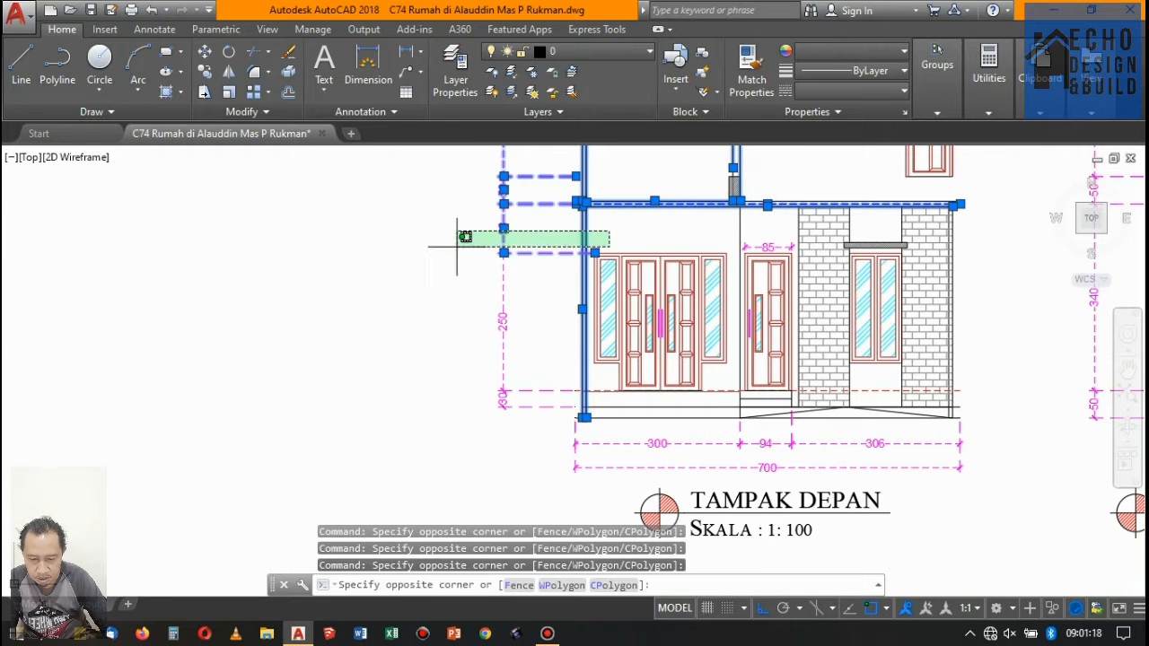
click(448, 249)
scroll(638, 288, down, 4)
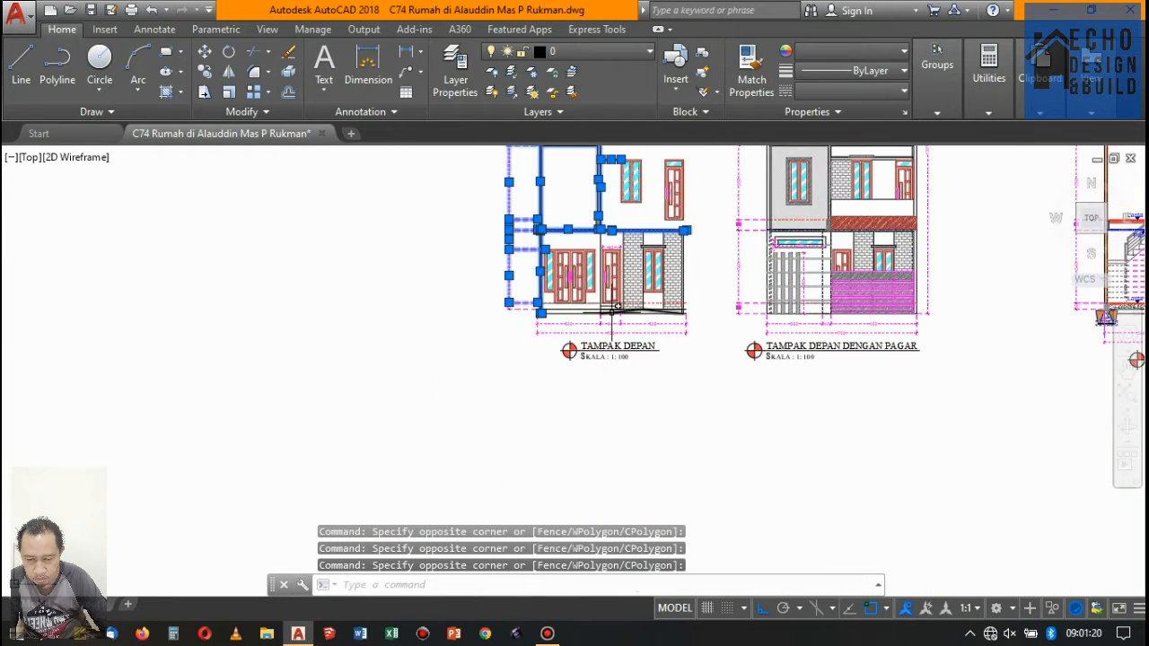
key(Delete)
- Erase the horizontal width dimensions below the ground line of the elevation copy
scroll(745, 309, up, 3)
click(743, 305)
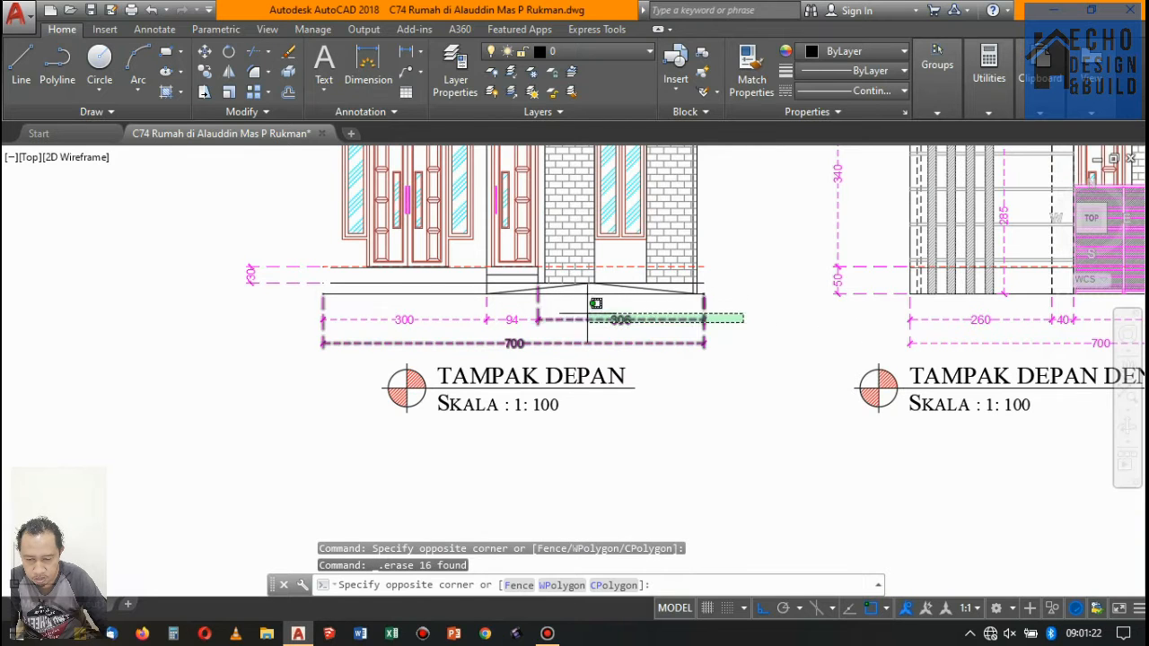
click(259, 299)
key(Delete)
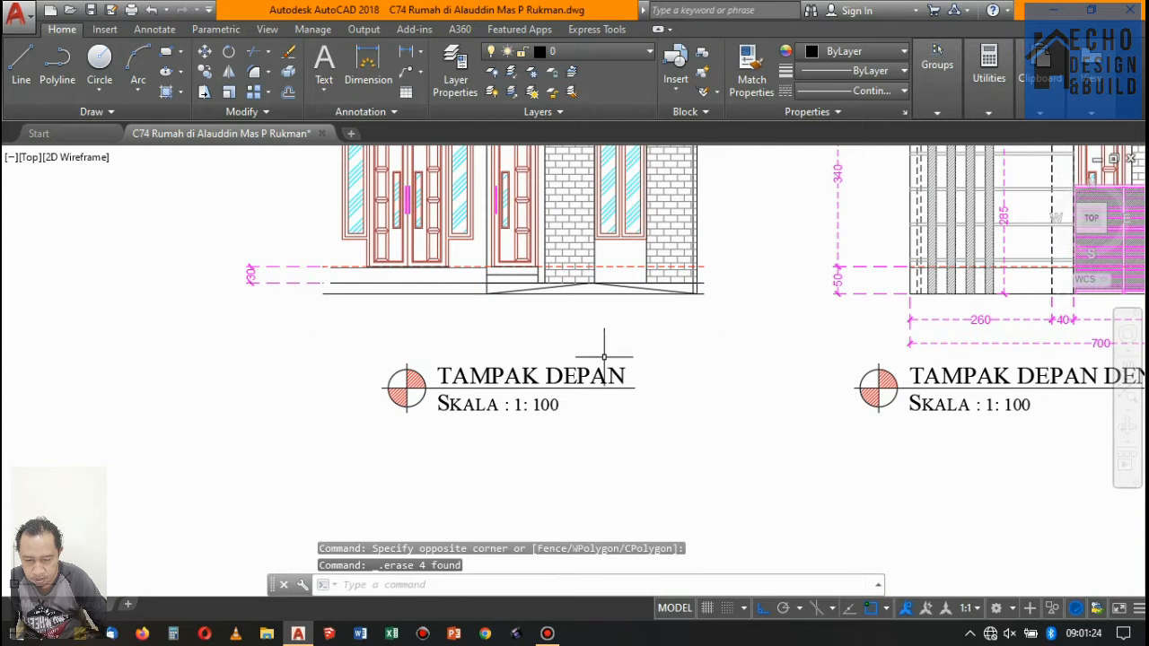
- Erase the ground lines, the 30 level dimension, the leftover column and the top wall line around the floor 1 openings
scroll(602, 342, down, 5)
scroll(650, 313, up, 5)
scroll(567, 353, up, 2)
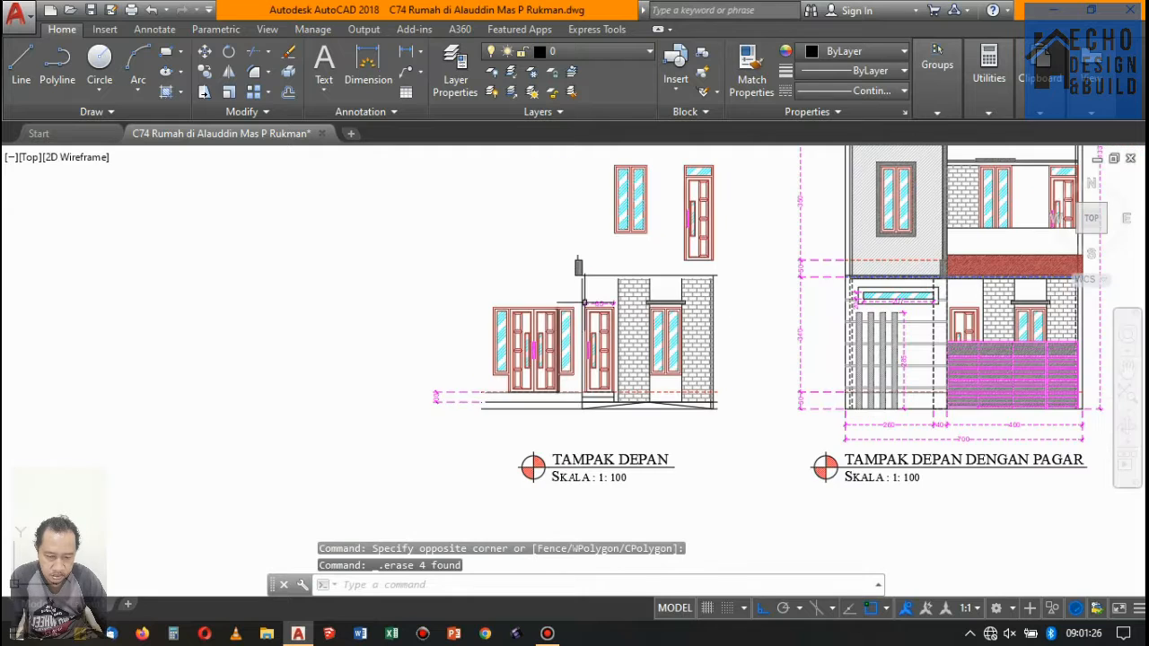
scroll(561, 368, up, 2)
click(456, 456)
click(333, 385)
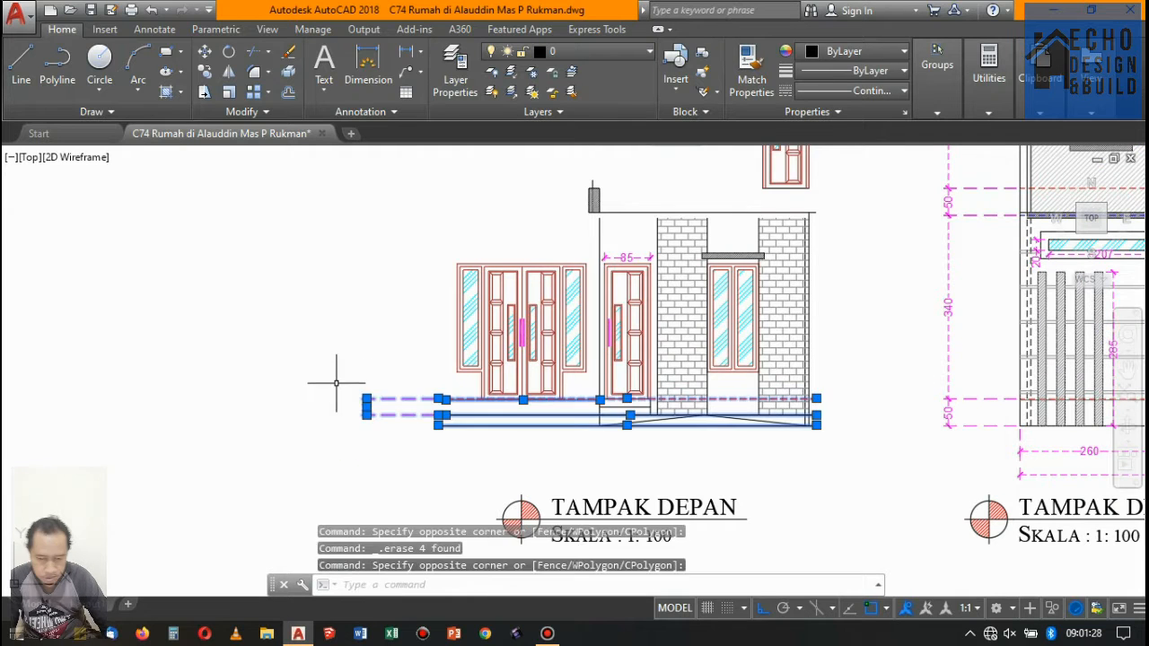
scroll(633, 206, up, 6)
scroll(567, 254, down, 6)
click(537, 235)
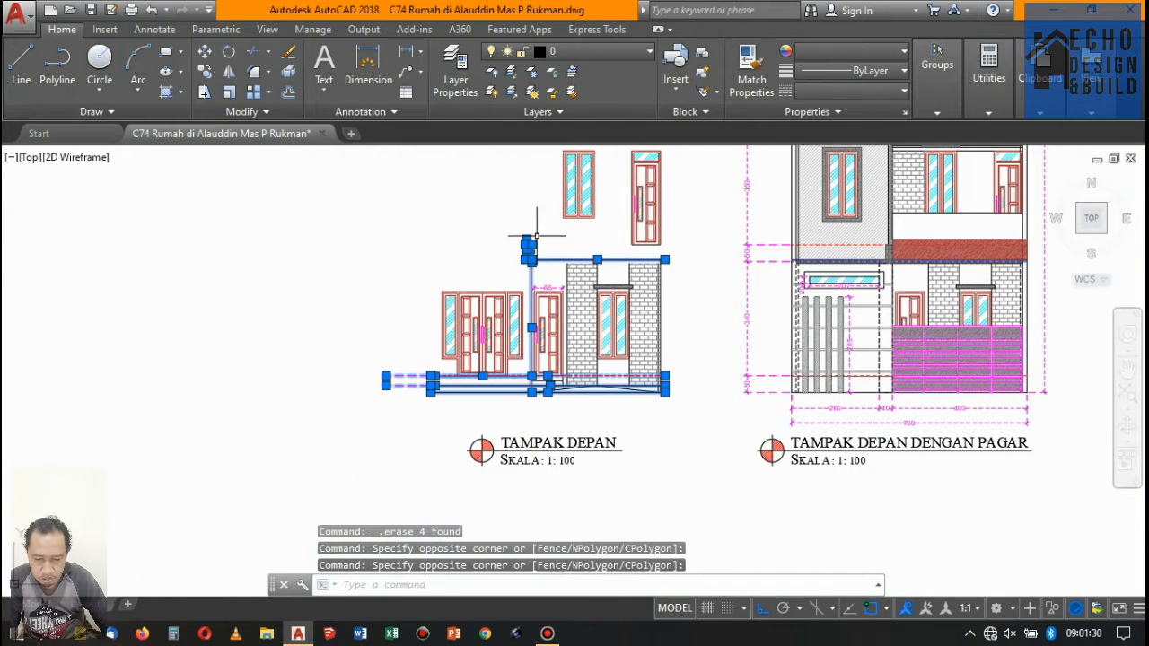
key(Delete)
- Erase the floor 1 brick piers together with the window and canopy between them
scroll(672, 333, up, 4)
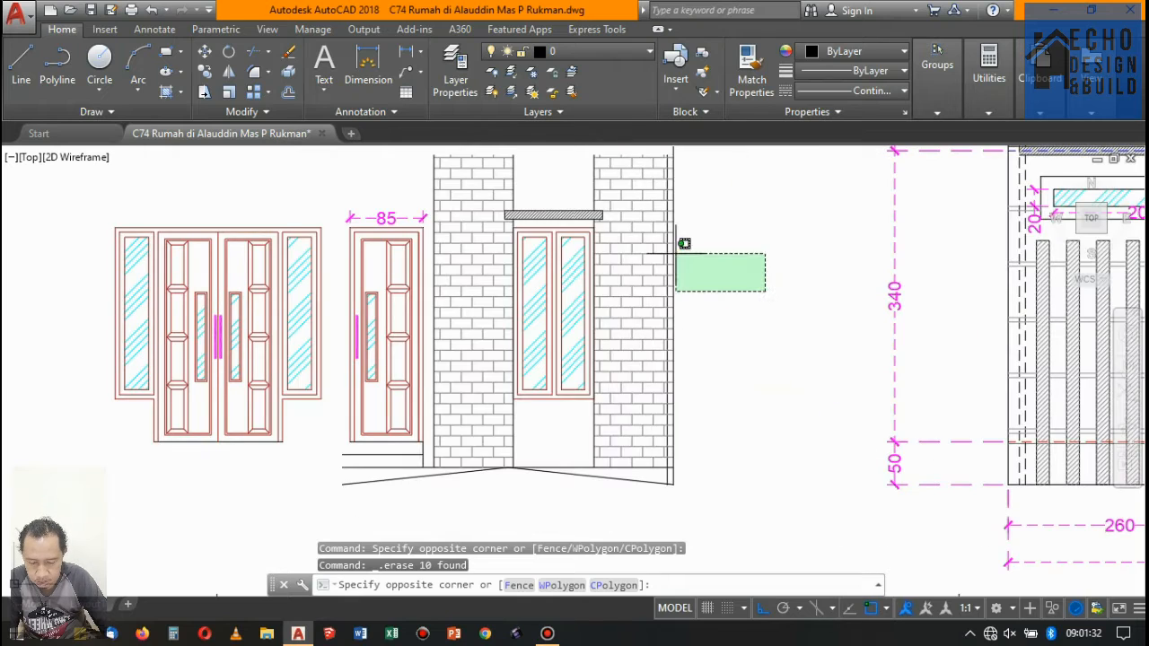
click(469, 205)
key(Delete)
- Erase the leftover wall line, ramp and step lines, window fragment and 85 dimension around the floor 1 single door
scroll(628, 325, down, 6)
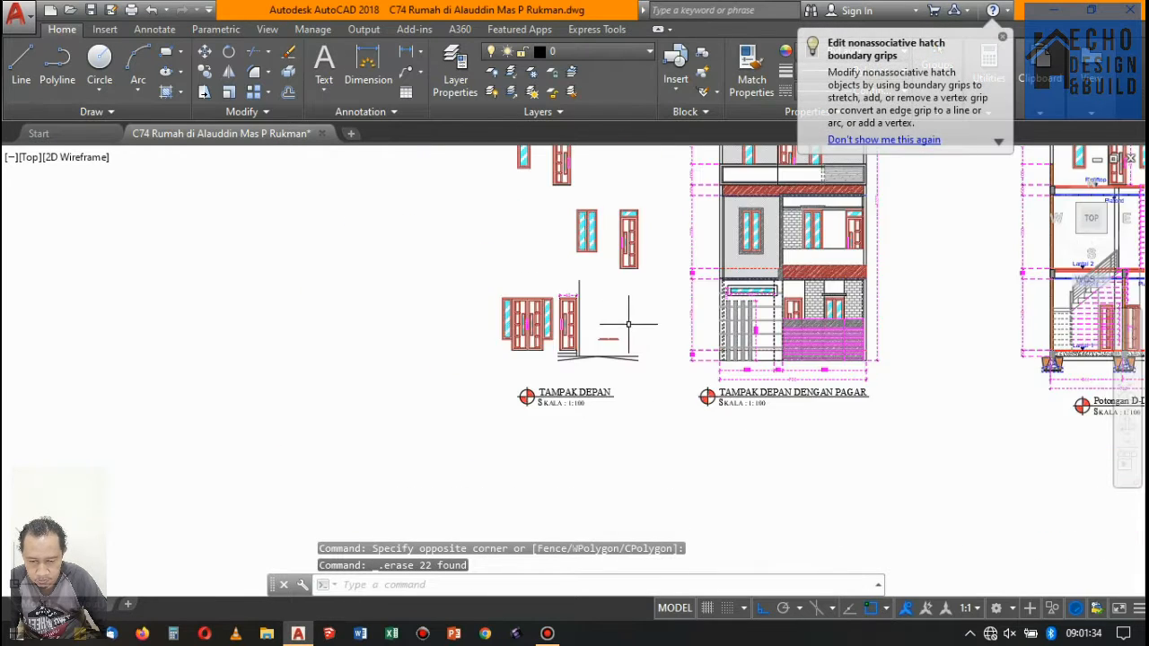
click(673, 390)
click(578, 300)
scroll(583, 304, up, 8)
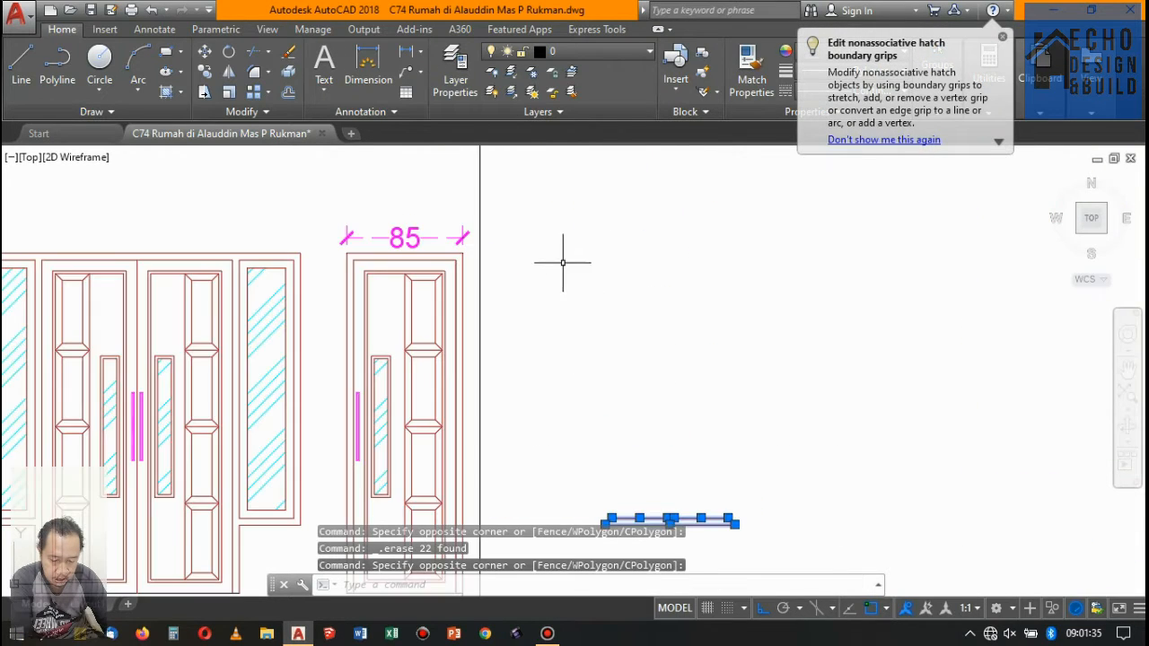
click(447, 216)
scroll(457, 185, down, 5)
scroll(589, 402, up, 5)
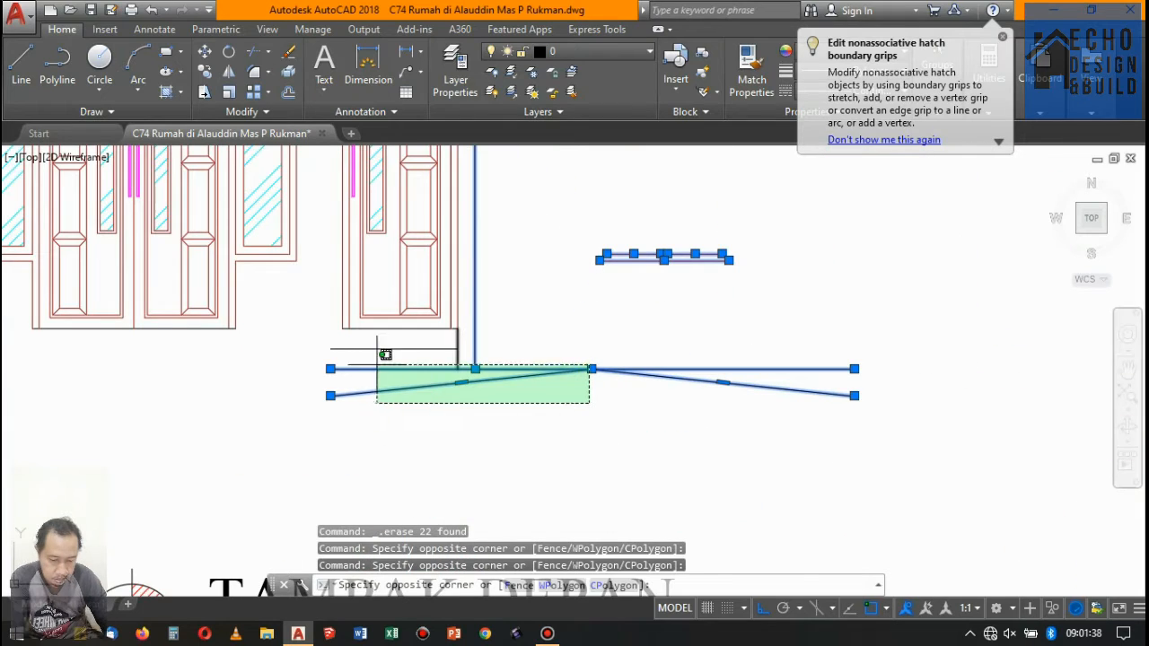
click(320, 347)
key(Delete)
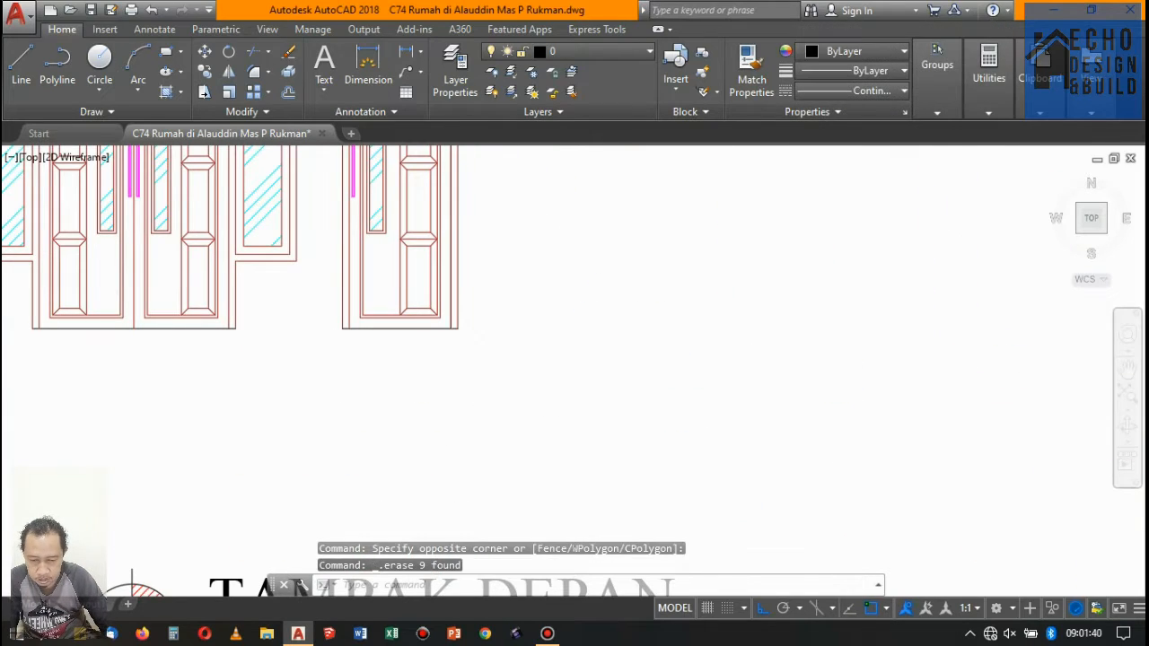
- Look over the isolated openings and examine the doors and windows in the elevation with fence and sections A-A to F-F
scroll(512, 334, down, 6)
scroll(587, 296, up, 5)
scroll(575, 289, down, 2)
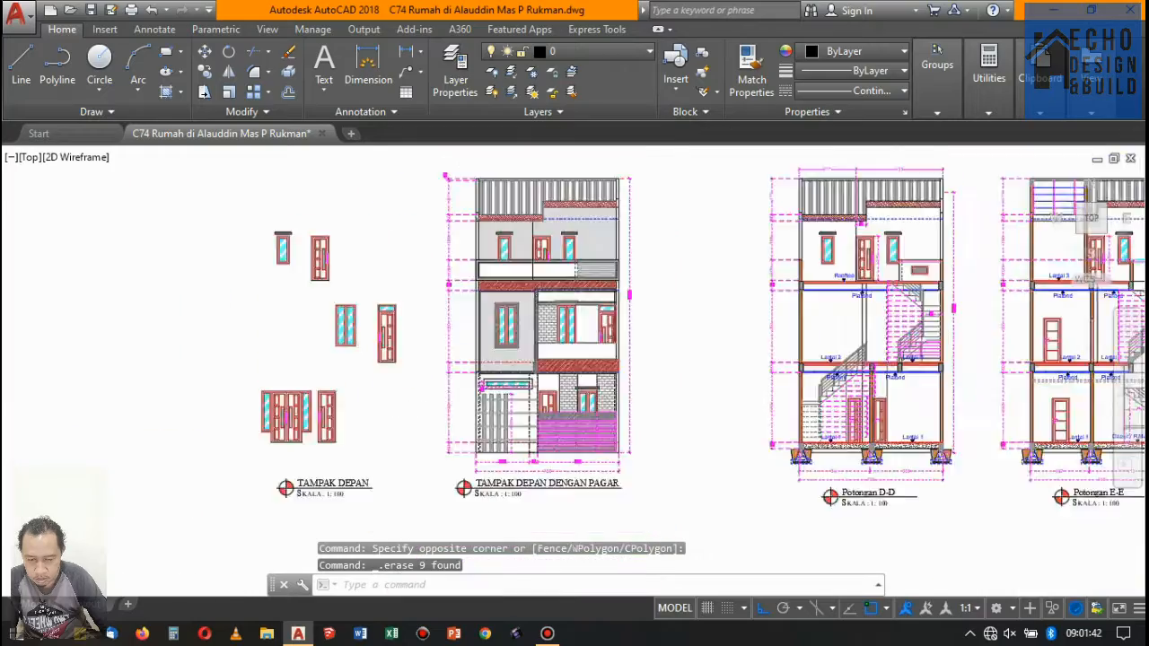
scroll(567, 261, up, 2)
click(575, 265)
scroll(516, 264, down, 4)
scroll(378, 280, up, 2)
scroll(422, 251, down, 3)
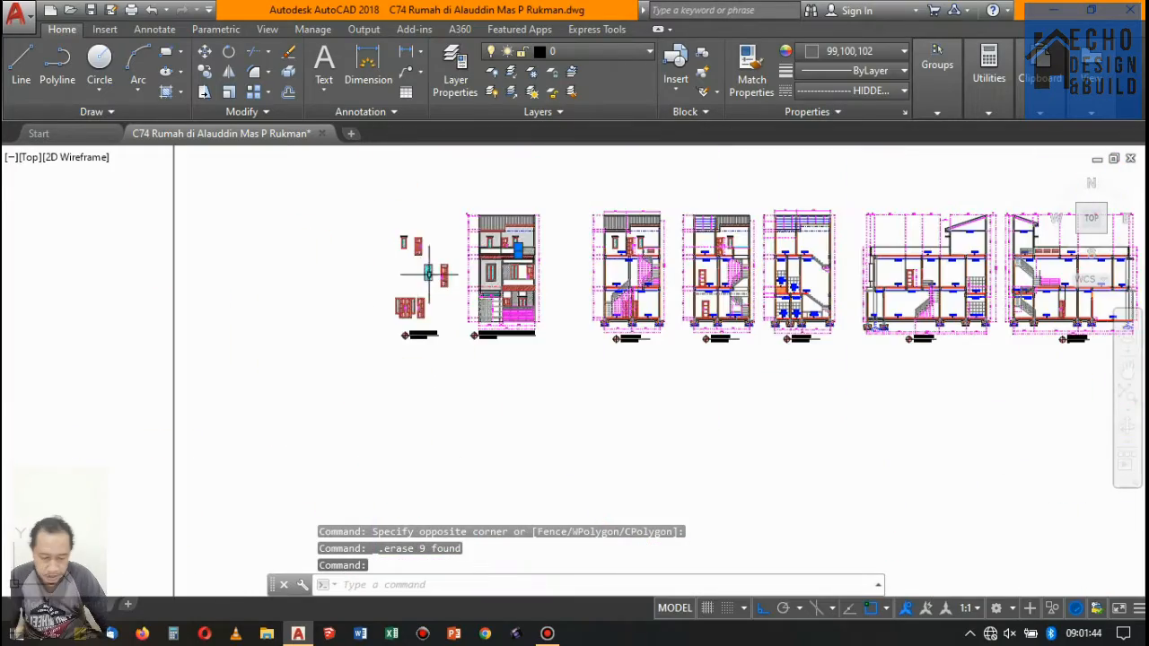
scroll(708, 256, up, 3)
scroll(708, 255, up, 2)
scroll(613, 246, down, 4)
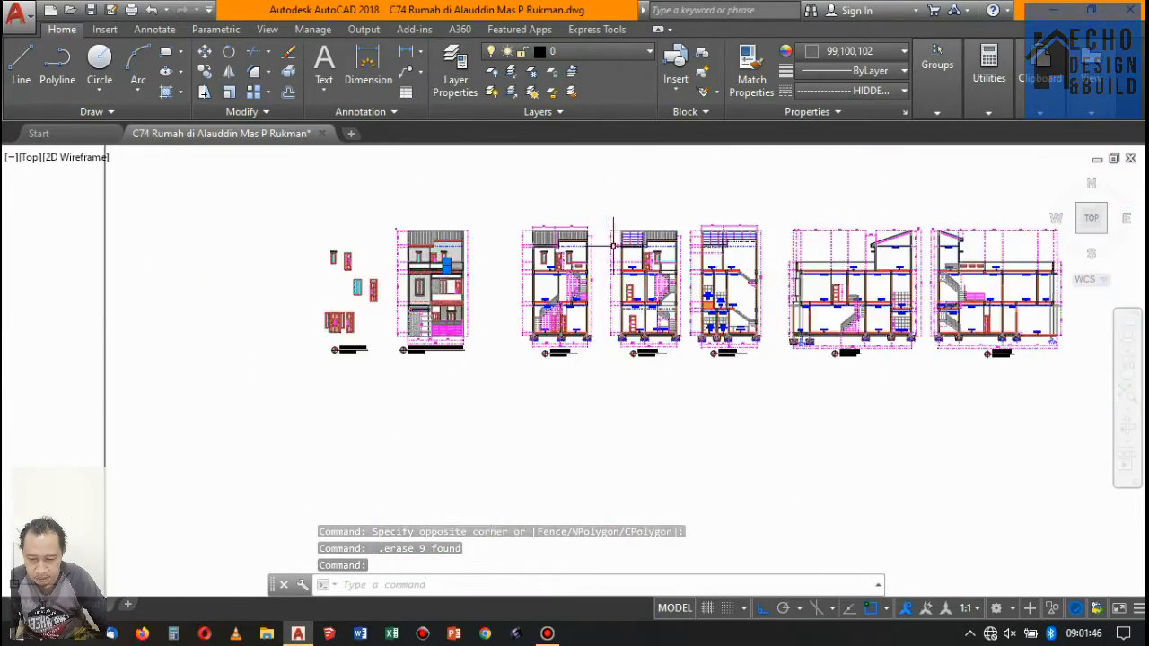
scroll(678, 274, up, 4)
scroll(686, 351, up, 4)
scroll(487, 314, down, 6)
scroll(422, 359, up, 4)
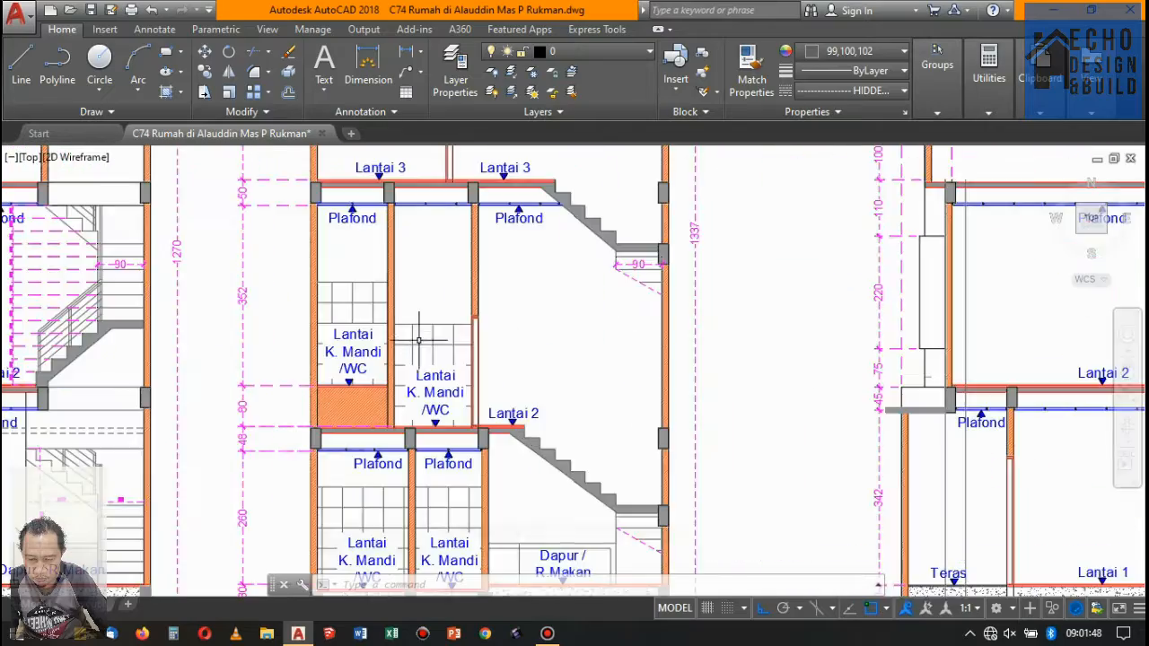
scroll(359, 296, down, 5)
scroll(316, 267, up, 3)
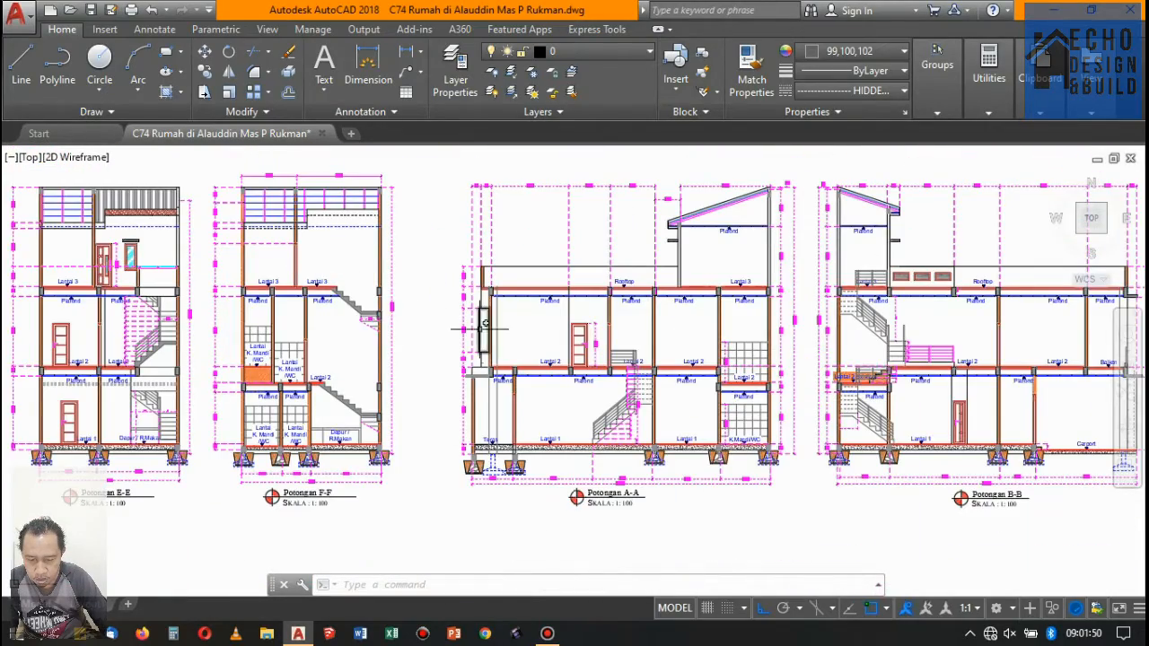
scroll(285, 294, down, 2)
scroll(135, 278, up, 4)
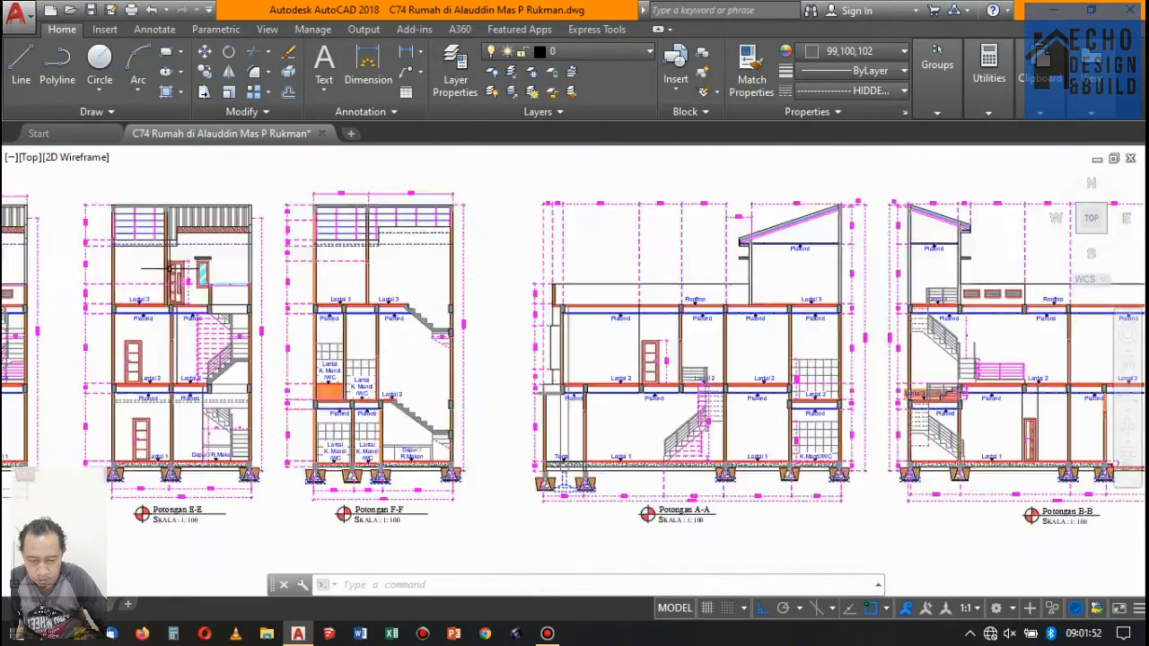
- Erase the copied sections D-D, E-E and F-F between the elevation copy and section A-A
scroll(214, 202, down, 5)
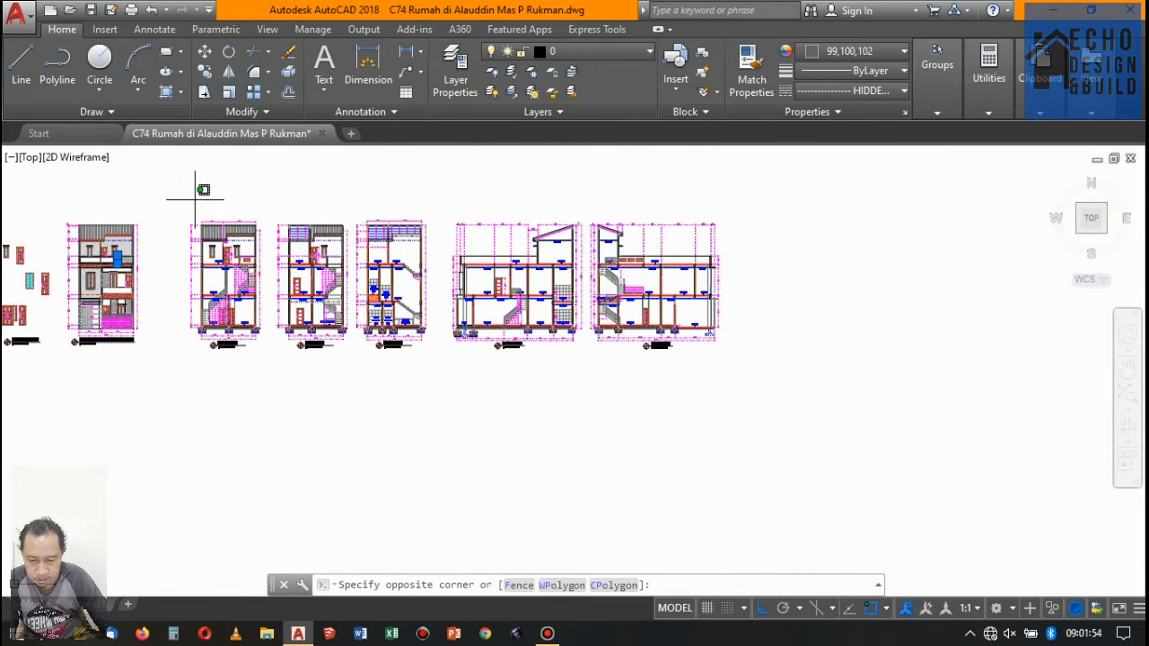
click(451, 384)
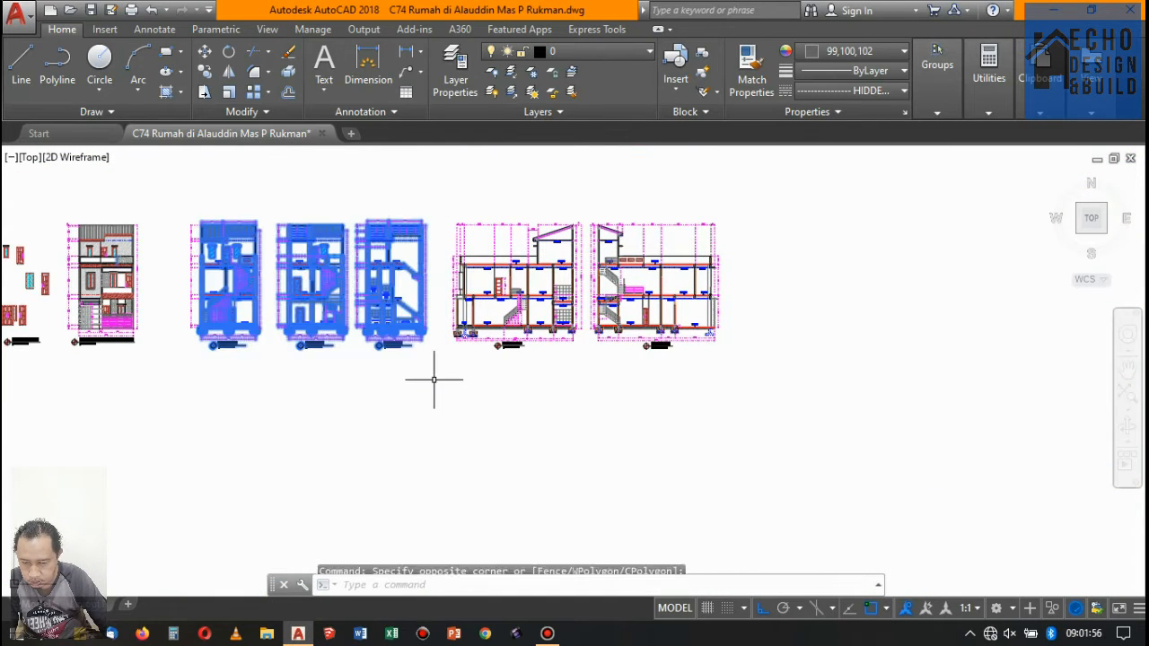
key(Delete)
- Erase the height dimension beside the floor 2 door in the copy of section A-A
scroll(426, 364, up, 5)
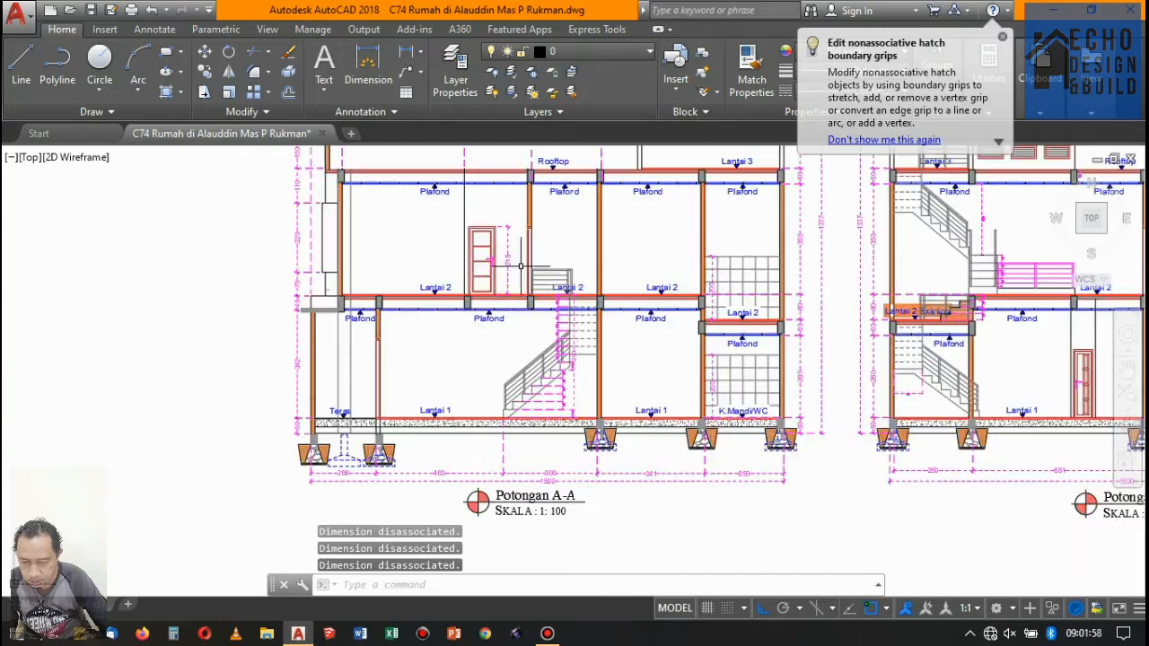
scroll(461, 268, down, 3)
scroll(460, 268, up, 3)
click(463, 262)
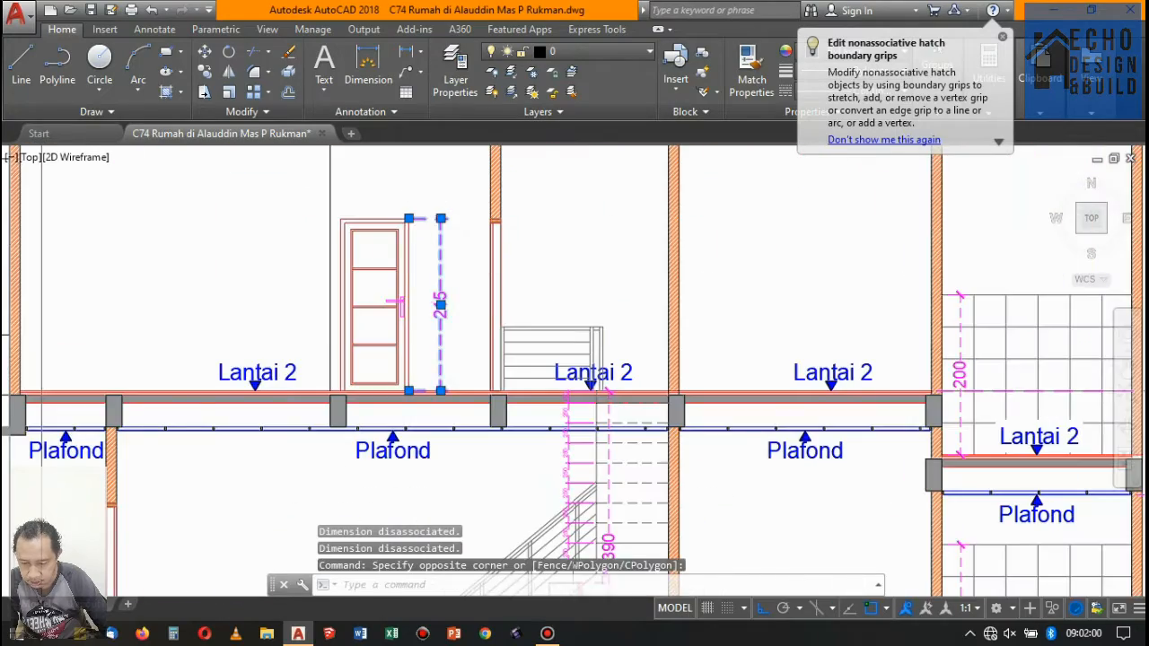
scroll(460, 305, down, 6)
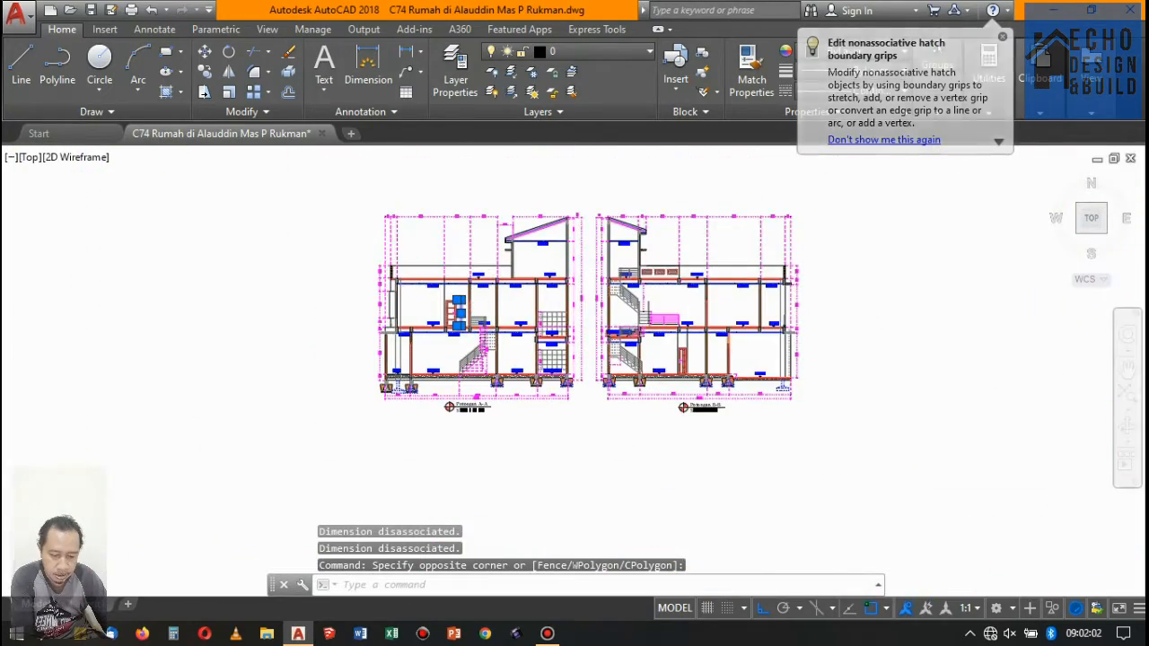
scroll(700, 303, up, 2)
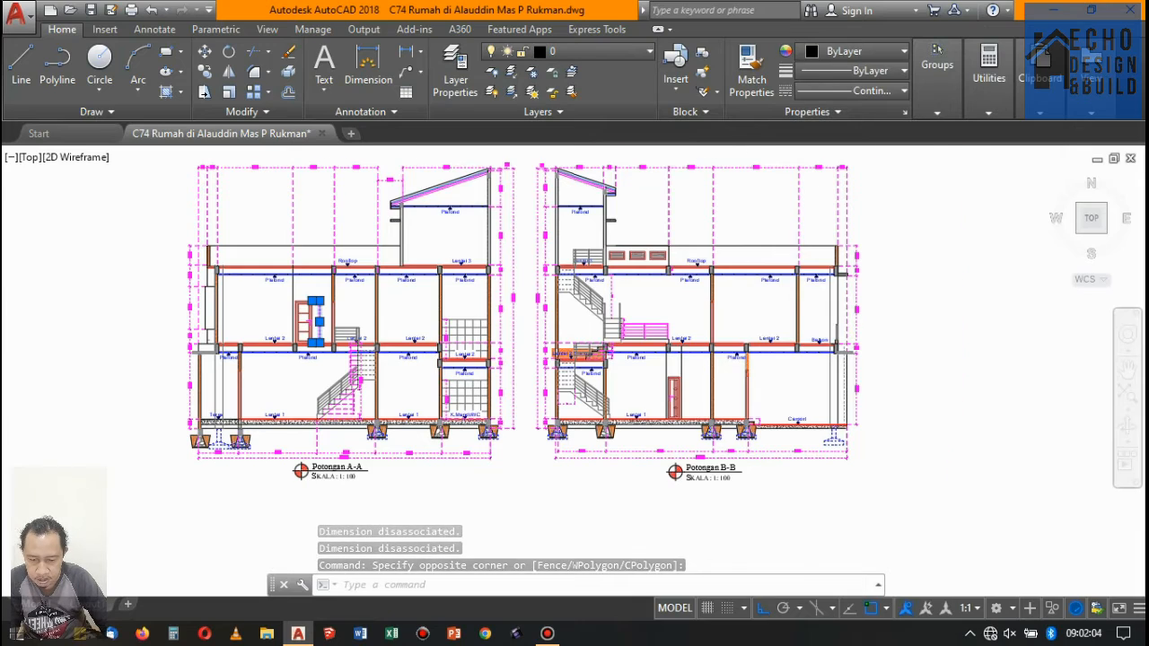
scroll(682, 399, up, 8)
scroll(508, 265, down, 8)
scroll(508, 265, up, 2)
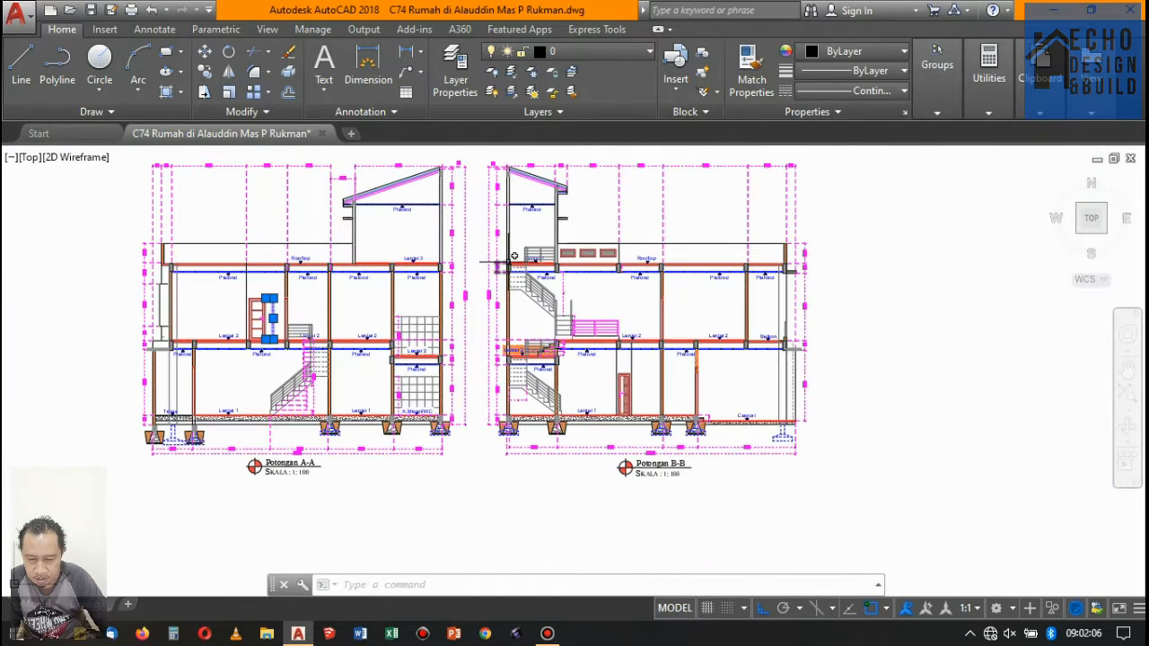
scroll(508, 265, down, 6)
scroll(508, 265, down, 2)
scroll(508, 269, up, 8)
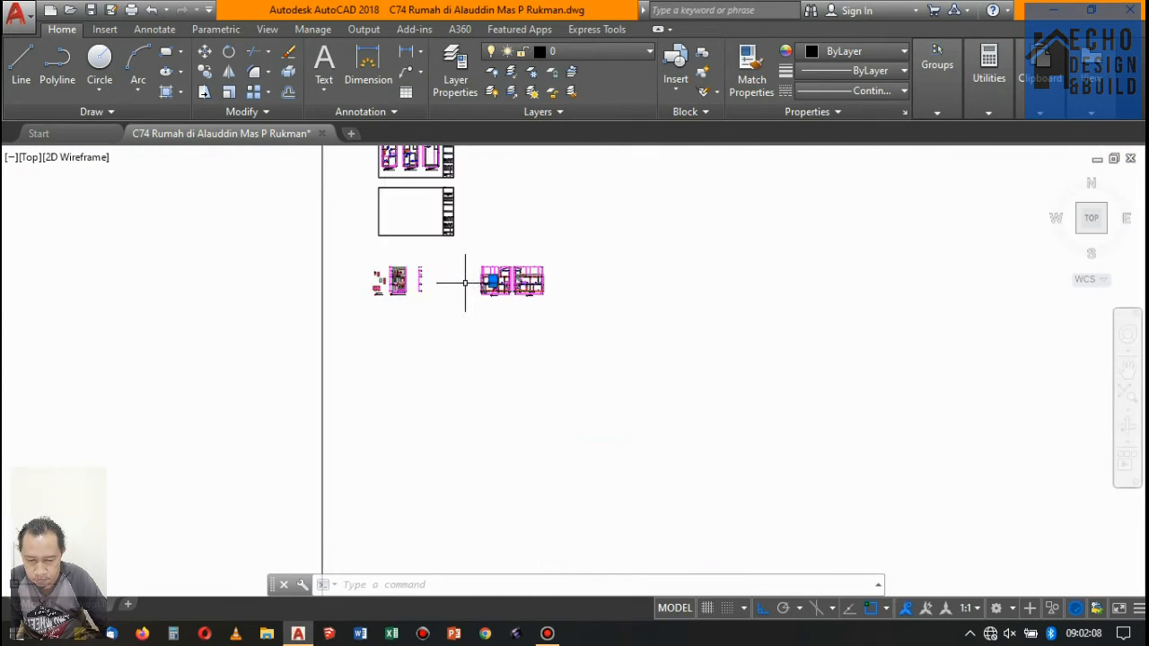
scroll(532, 277, up, 5)
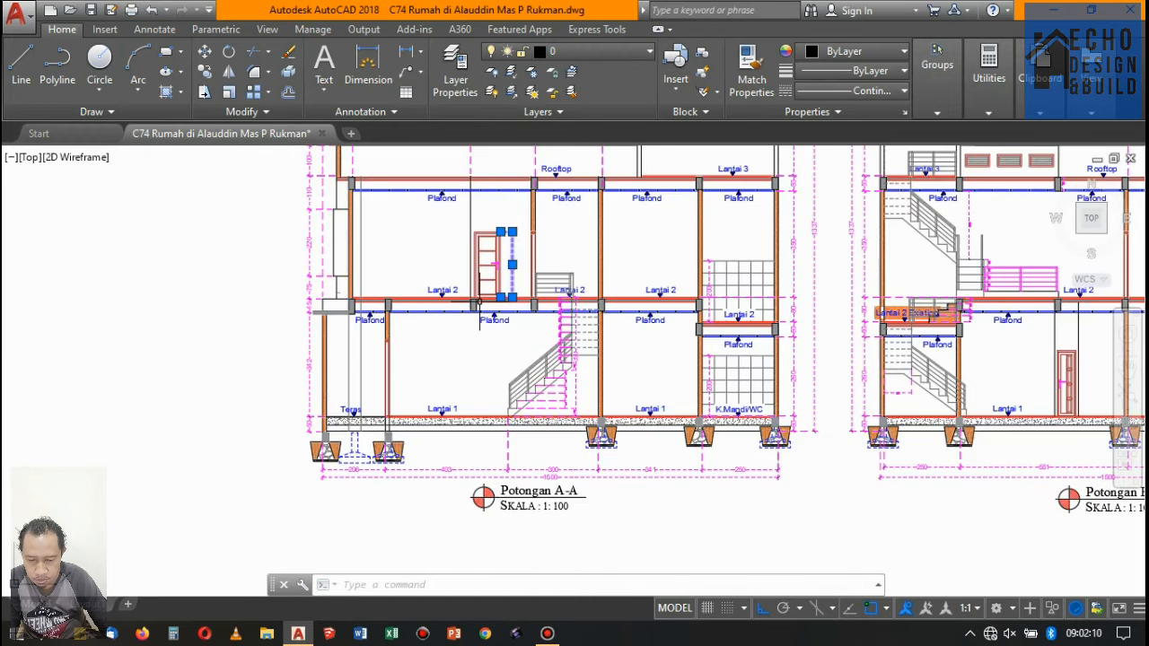
scroll(505, 295, down, 7)
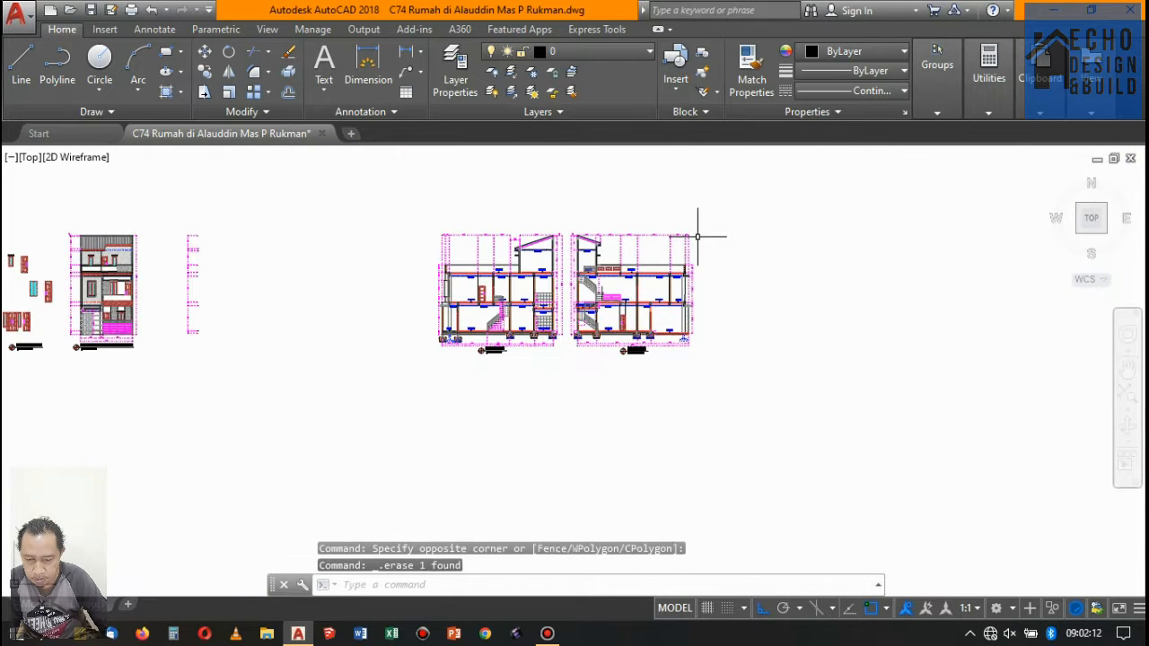
- Copy section C-C from sheet 09 to the free space beside the section B-B copy
scroll(697, 237, down, 3)
scroll(646, 257, up, 8)
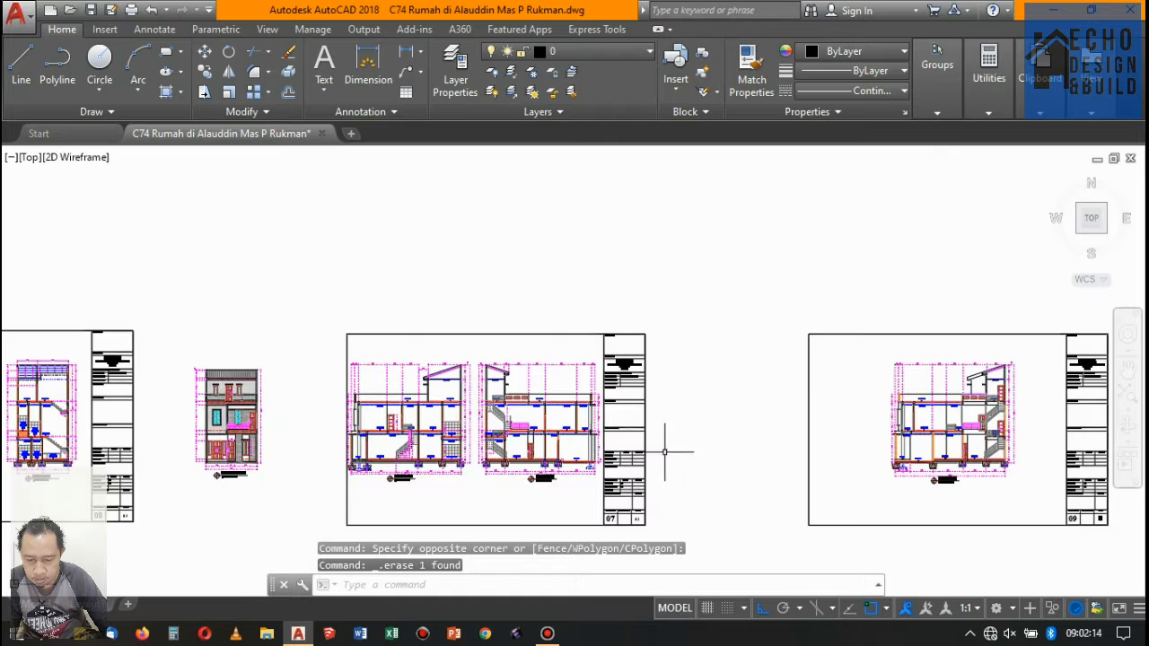
scroll(744, 350, down, 3)
scroll(731, 346, up, 5)
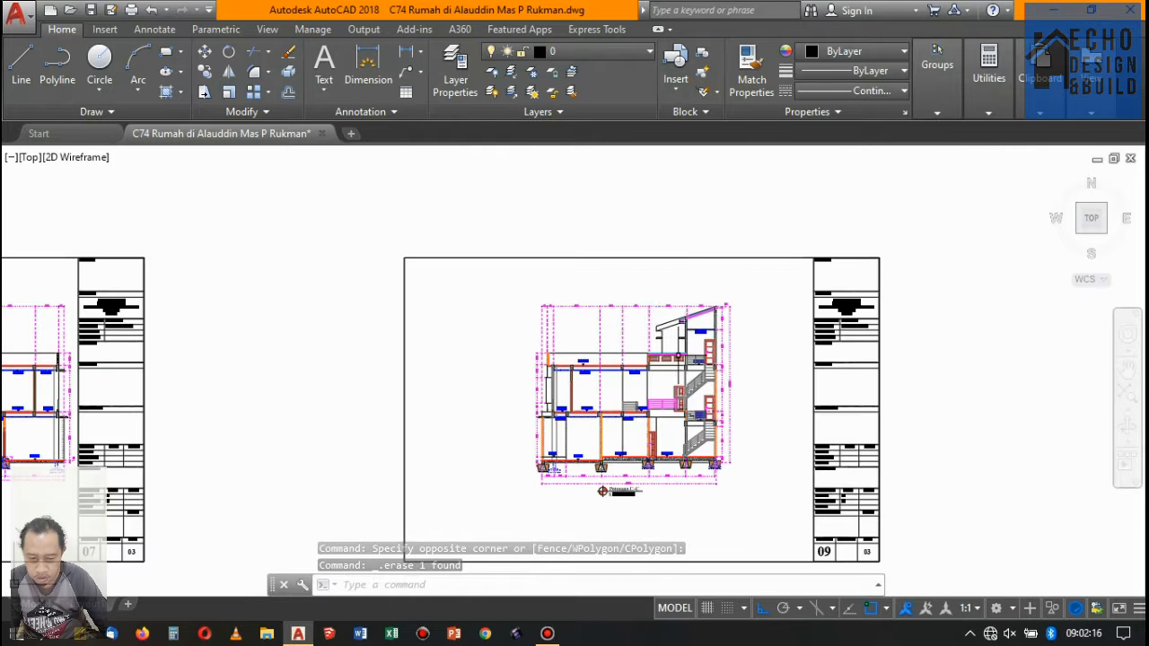
scroll(705, 407, up, 4)
scroll(636, 358, down, 6)
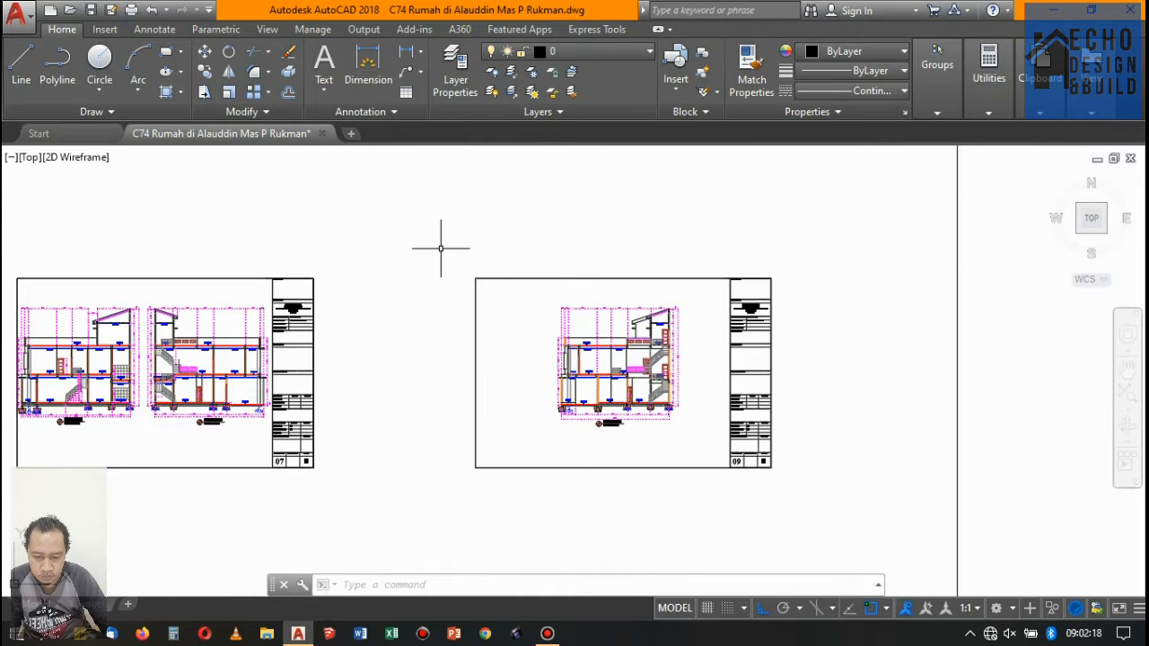
click(699, 449)
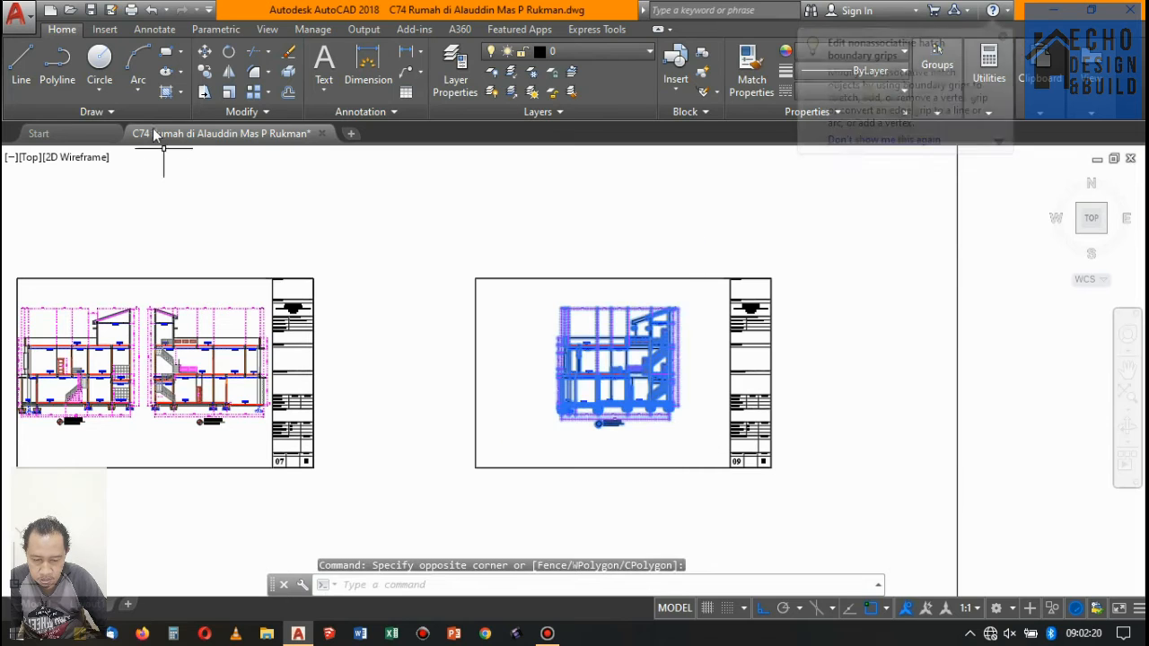
click(204, 72)
scroll(535, 393, up, 4)
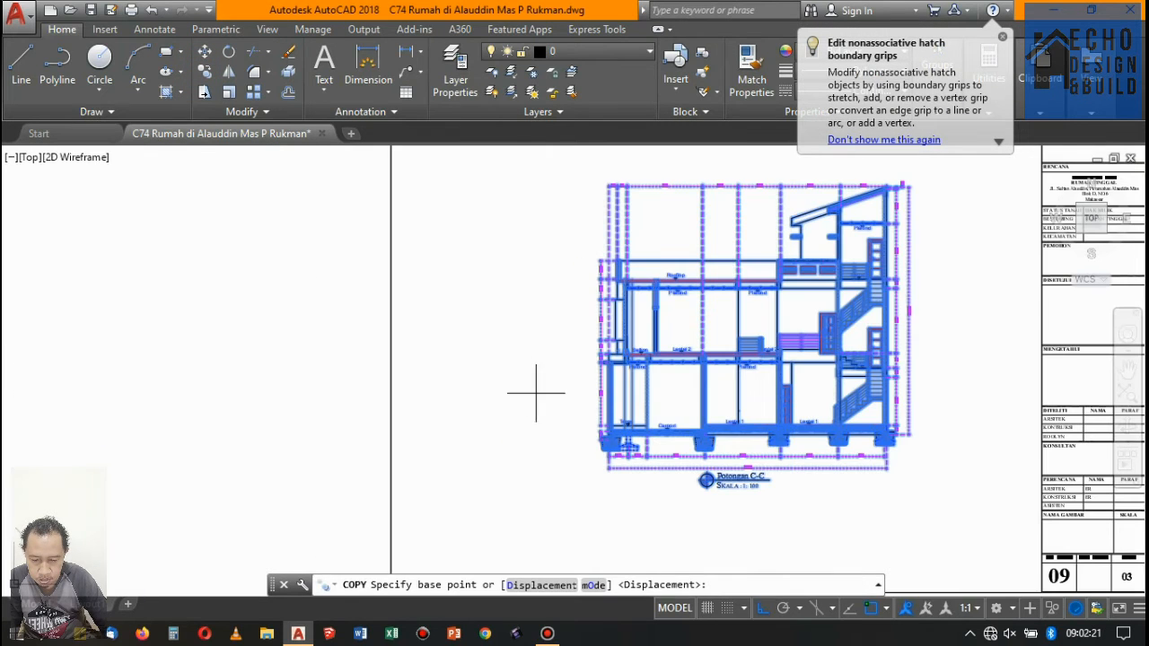
click(583, 434)
scroll(561, 327, down, 6)
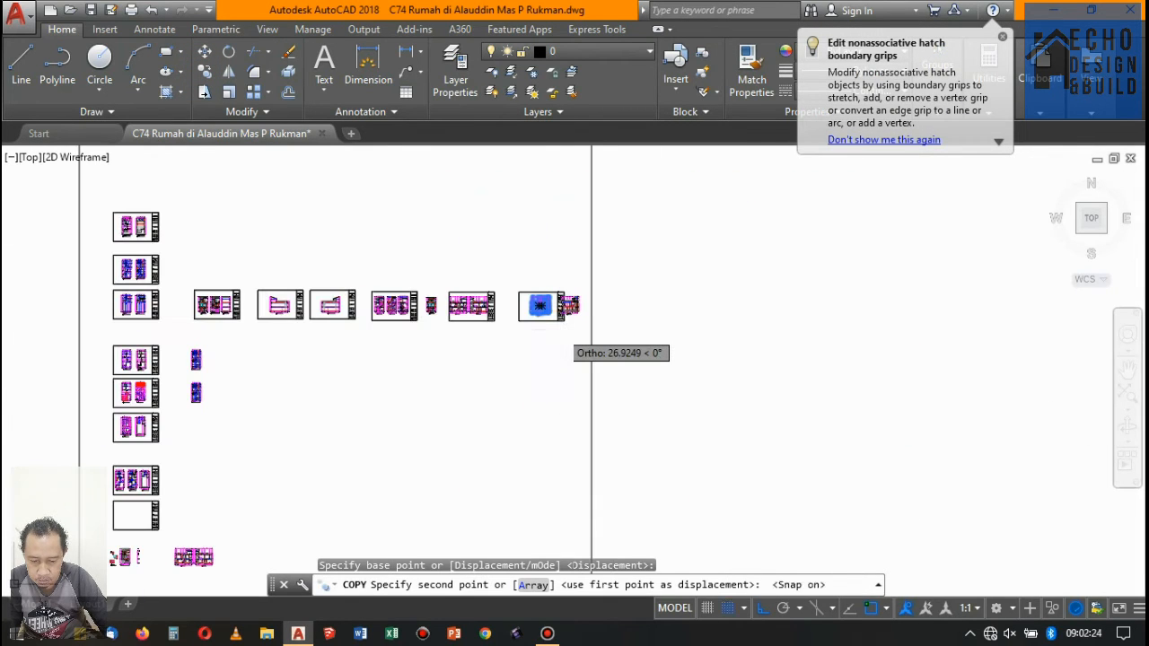
scroll(634, 280, down, 6)
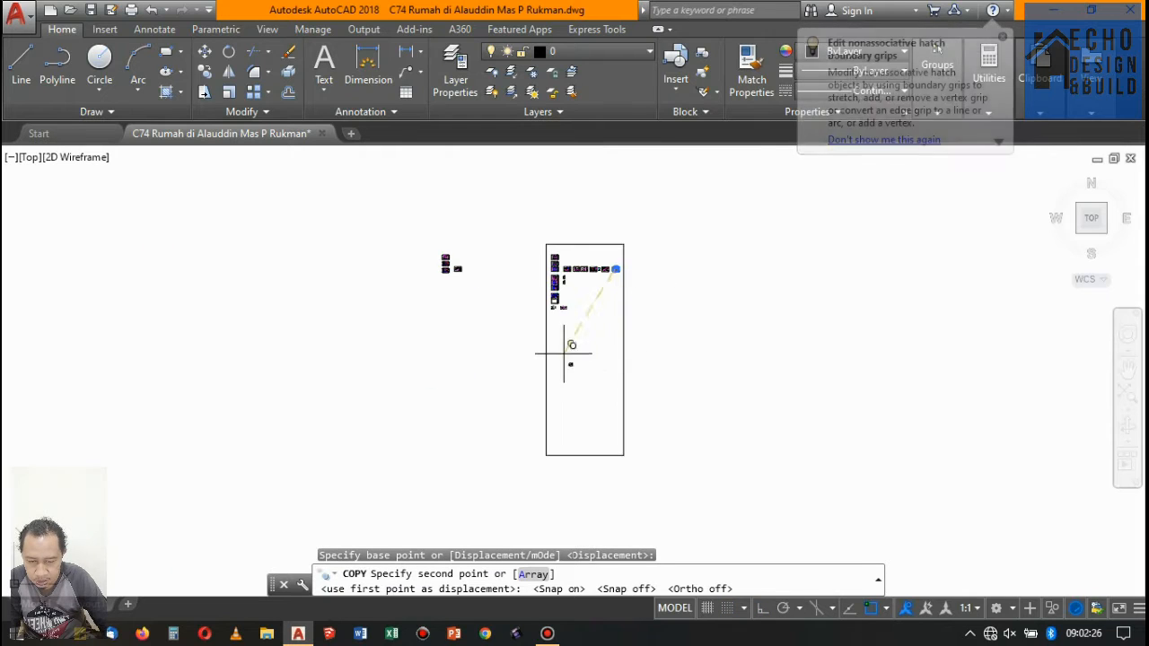
scroll(565, 354, up, 14)
click(705, 388)
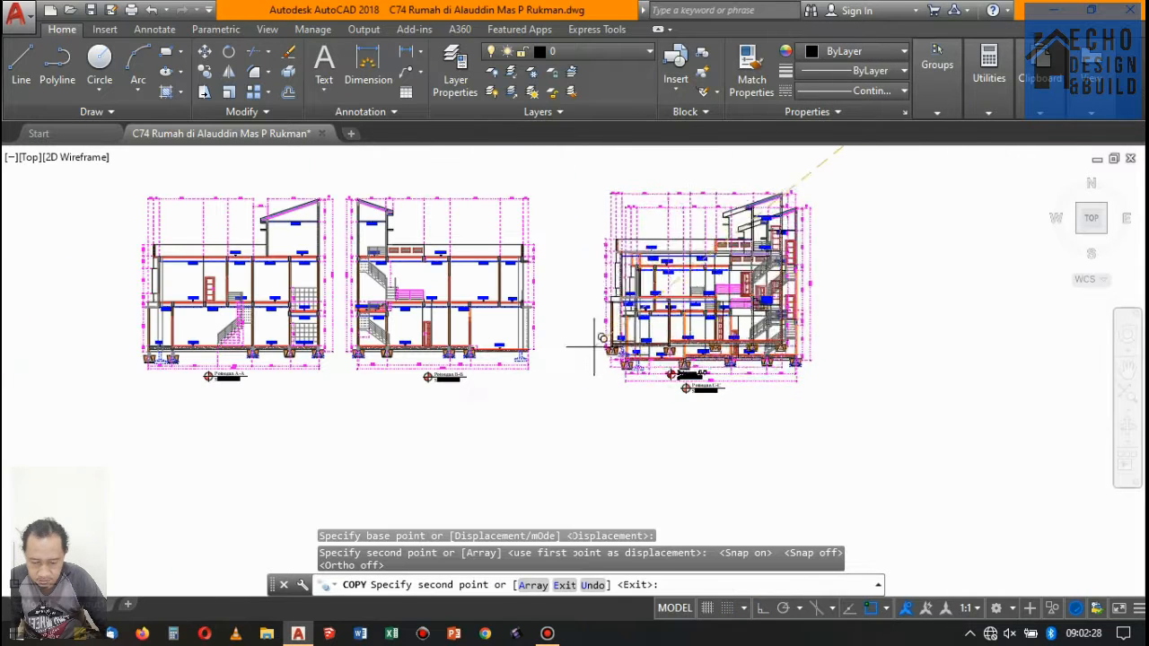
key(Return)
- Measure the overall frame width of the floor 1 door in section B-B with a linear dimension
scroll(544, 293, up, 6)
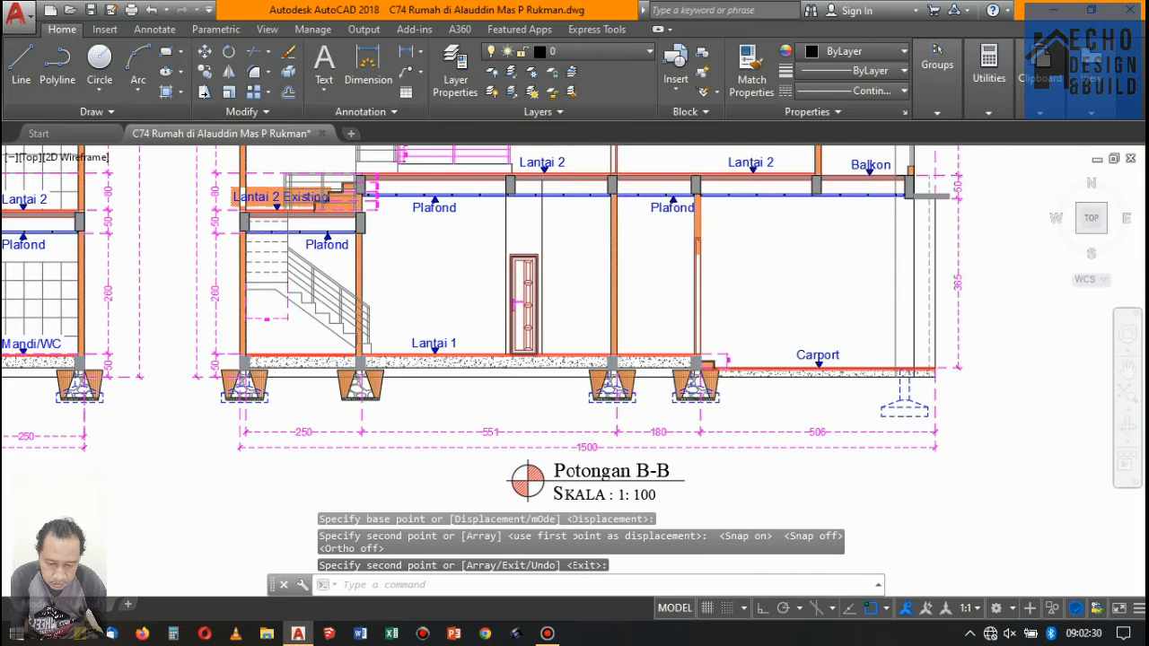
scroll(556, 296, down, 3)
scroll(559, 295, up, 9)
text(D)
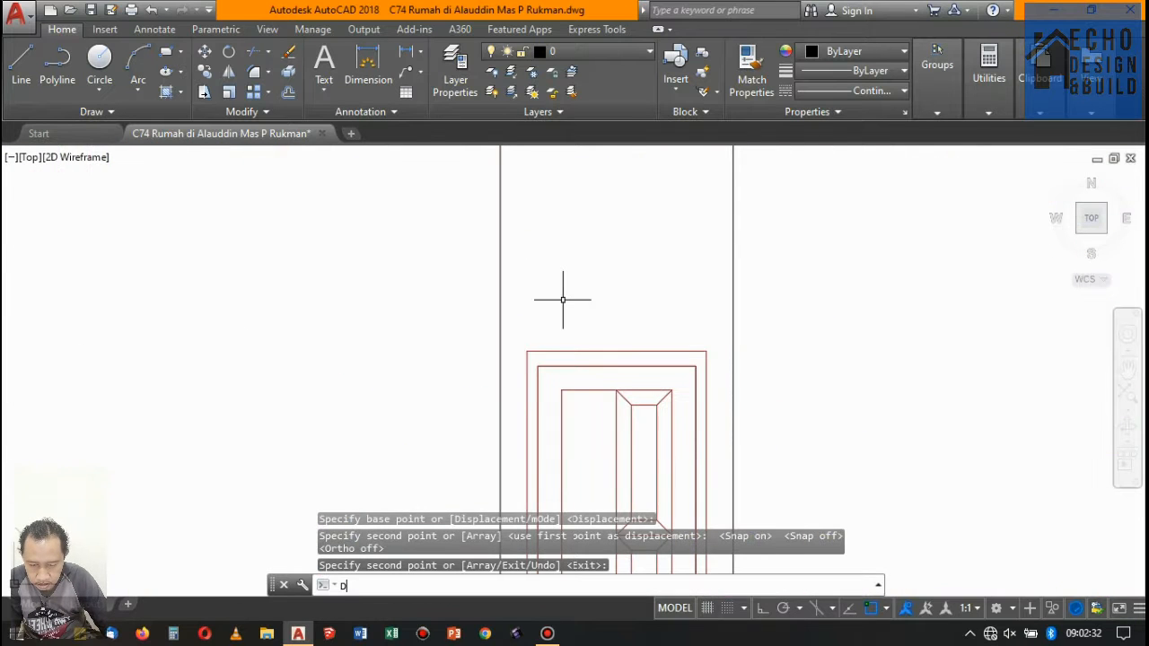
text(IMLIN)
key(Return)
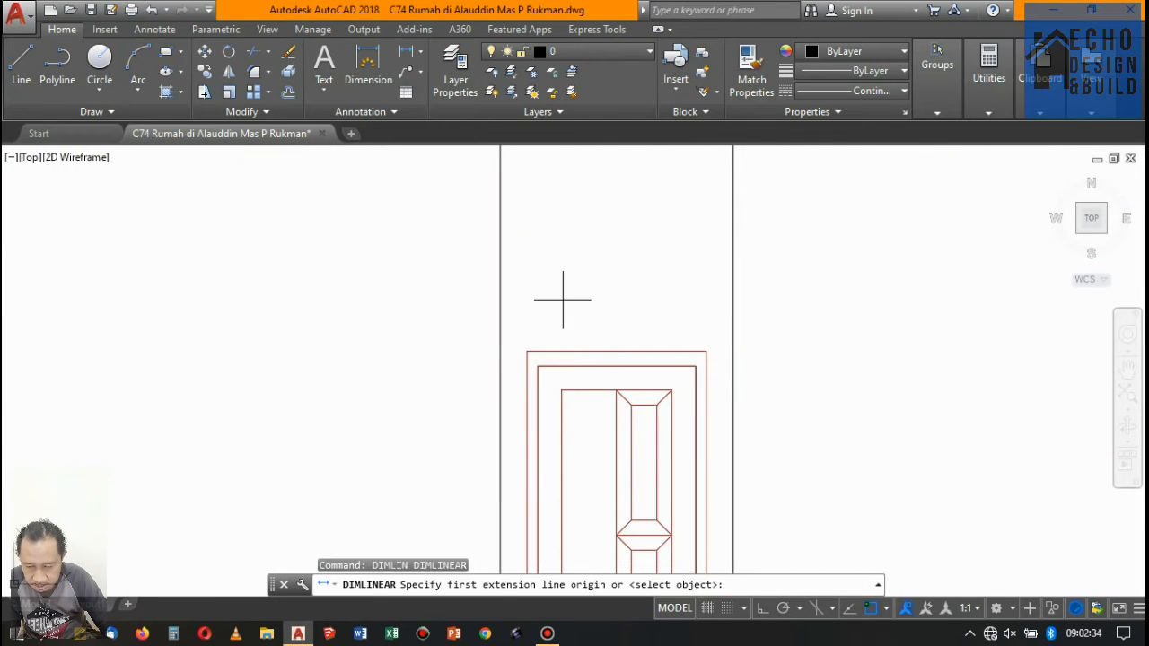
click(695, 351)
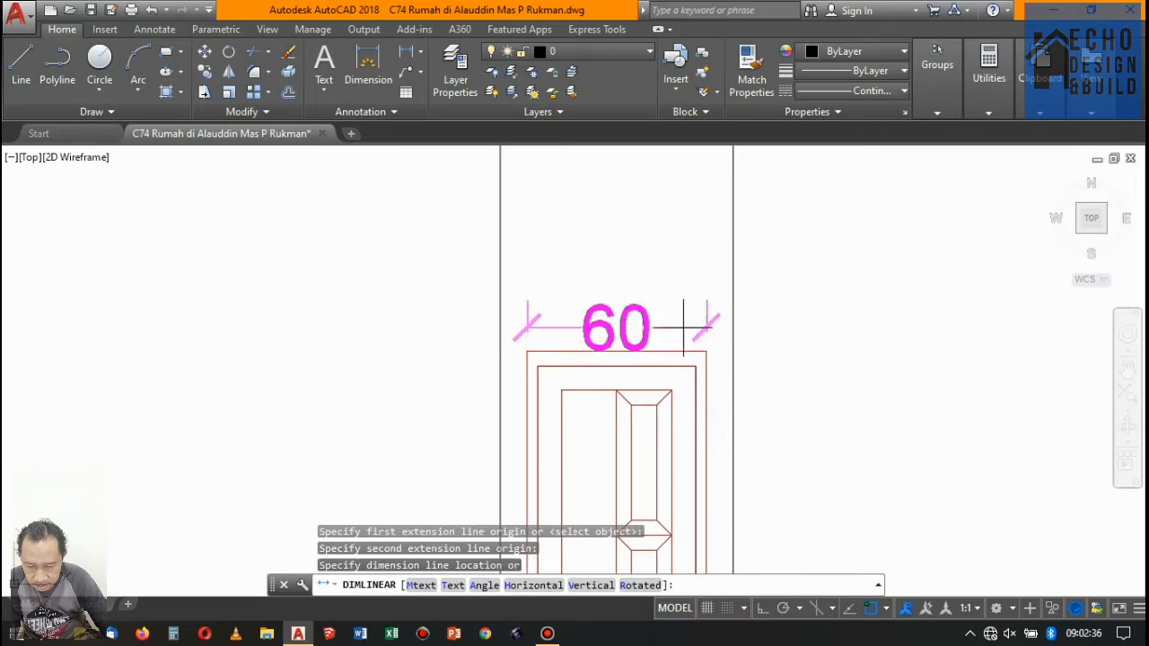
key(Escape)
- Erase two of the three louvre vents and the surrounding wall, slab, ceiling and railing lines at rooftop level in section B-B
scroll(677, 257, down, 6)
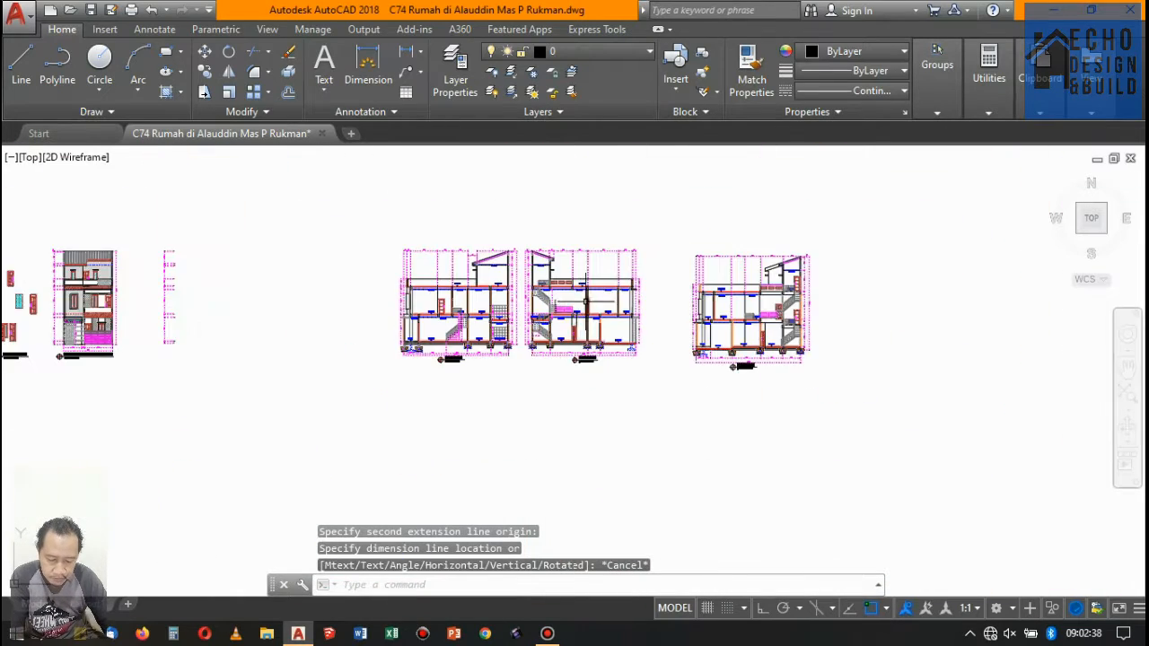
scroll(543, 310, up, 2)
scroll(543, 309, up, 5)
scroll(608, 321, down, 6)
scroll(593, 301, up, 7)
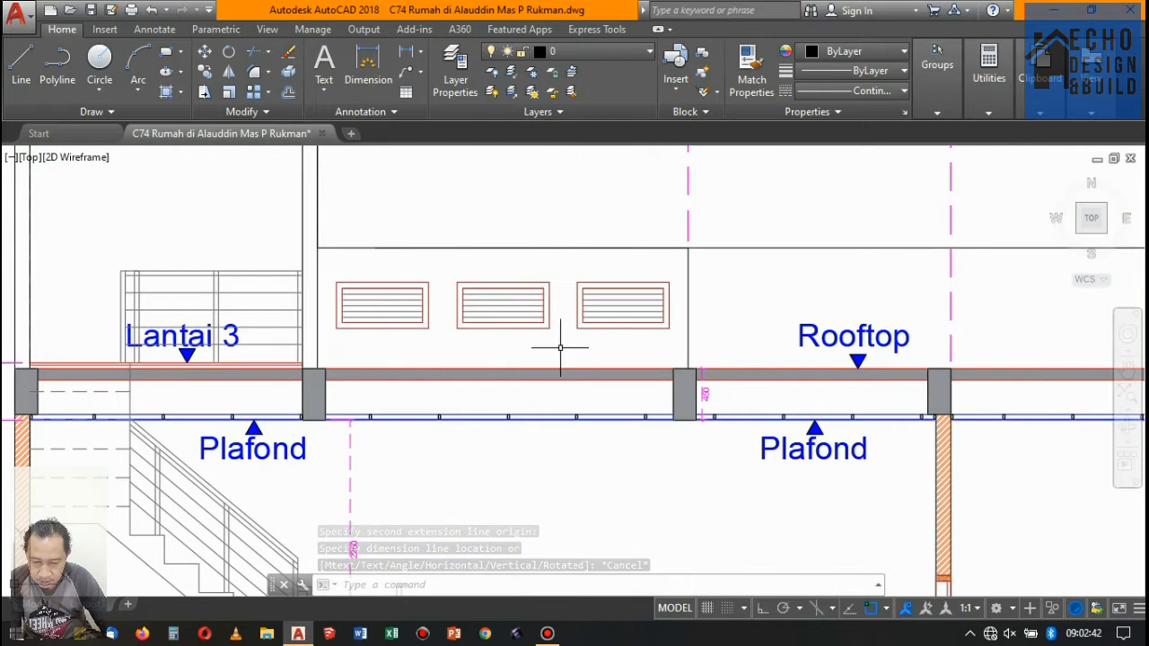
click(587, 488)
click(415, 420)
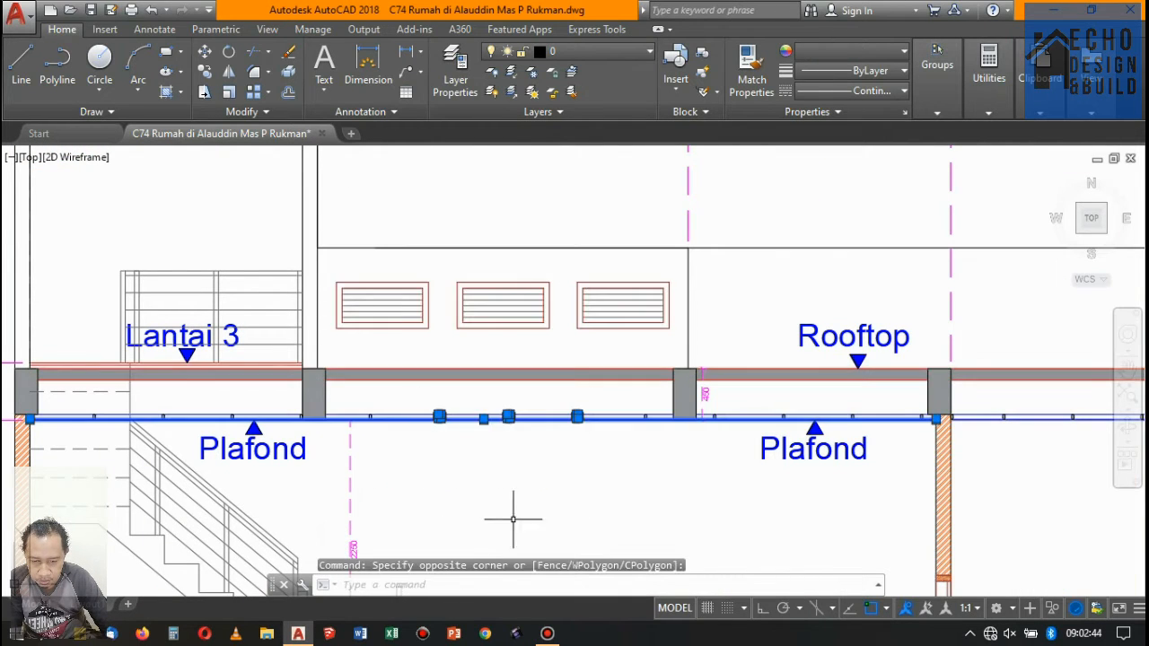
click(593, 507)
click(264, 210)
key(Delete)
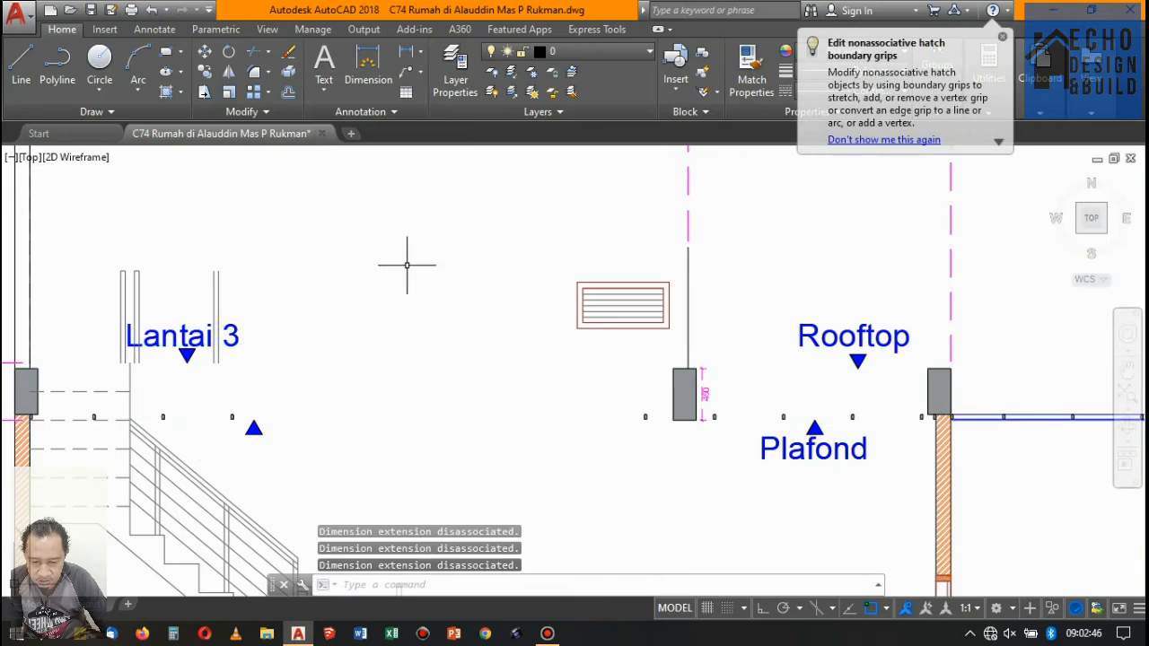
- Examine the door and window tags on the floor plans of sheet 02 and the openings in the section C-C copy
scroll(422, 266, down, 8)
scroll(493, 278, up, 3)
scroll(503, 281, down, 4)
scroll(498, 266, up, 4)
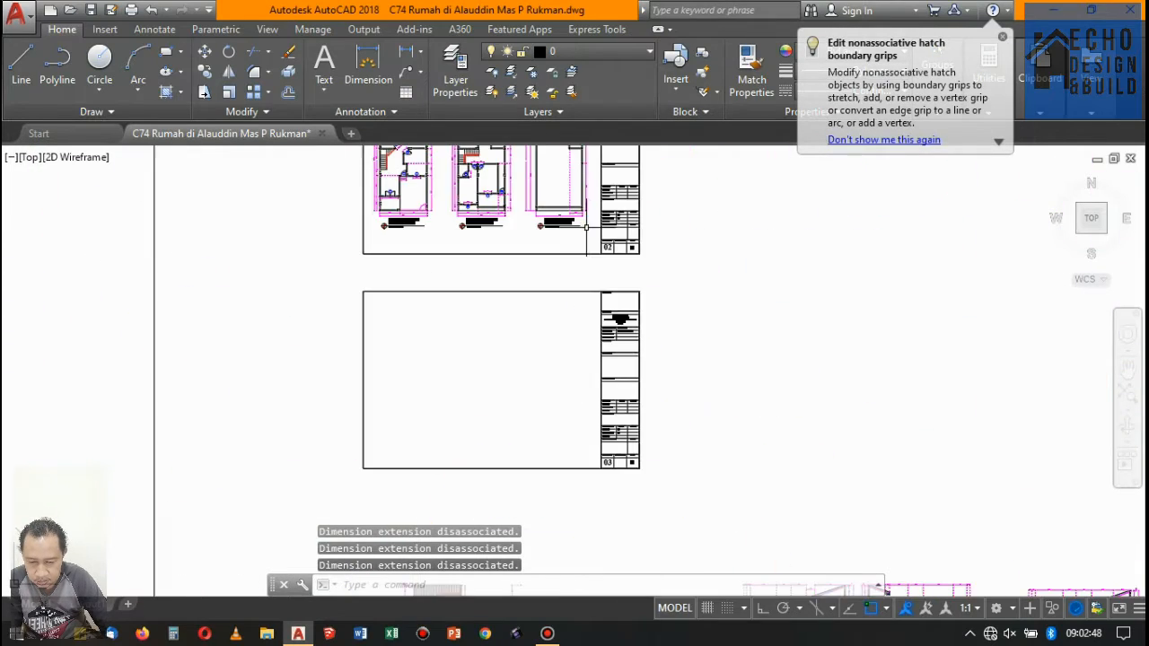
scroll(547, 257, up, 6)
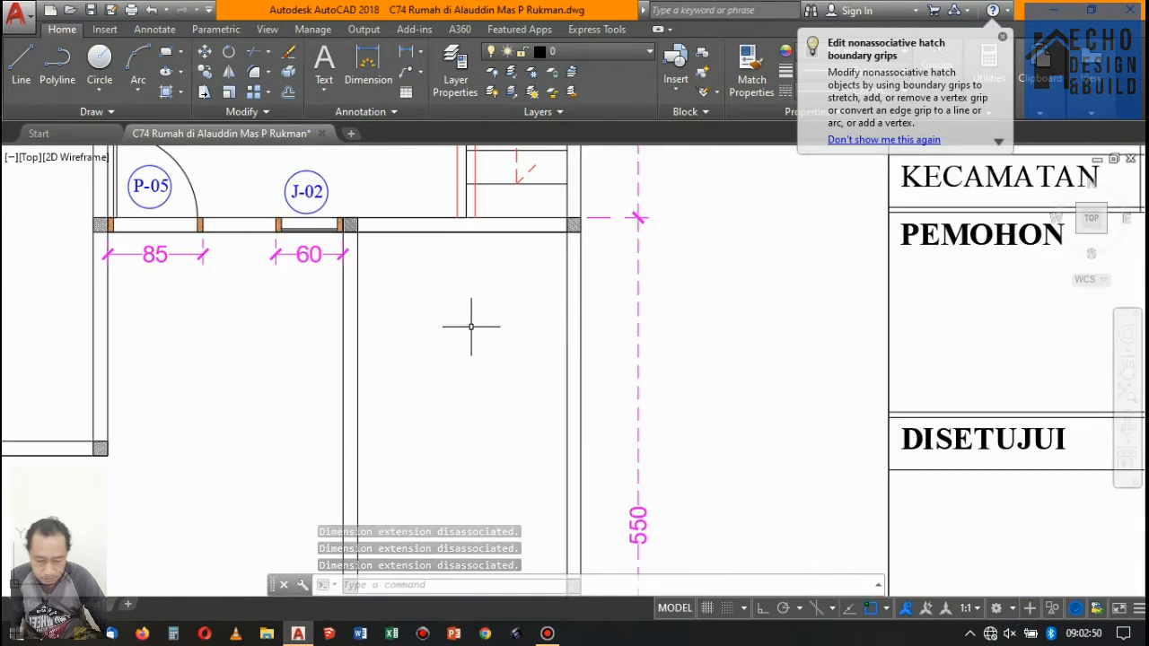
scroll(470, 321, down, 4)
scroll(487, 303, down, 5)
scroll(488, 302, up, 5)
scroll(548, 399, down, 5)
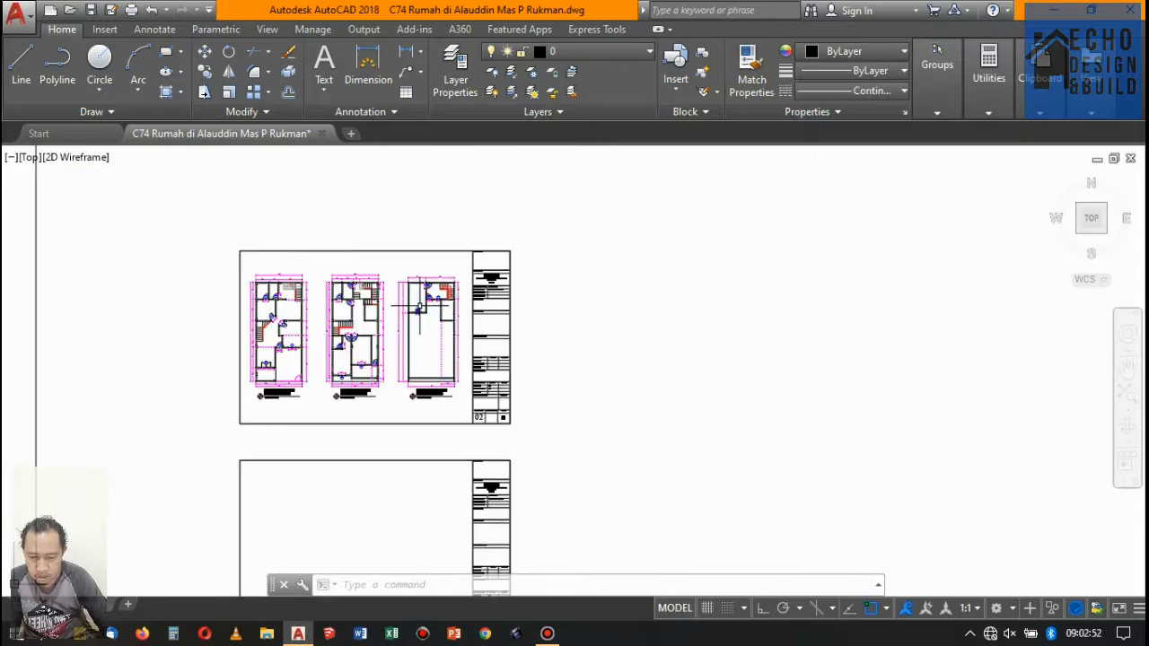
scroll(431, 359, up, 10)
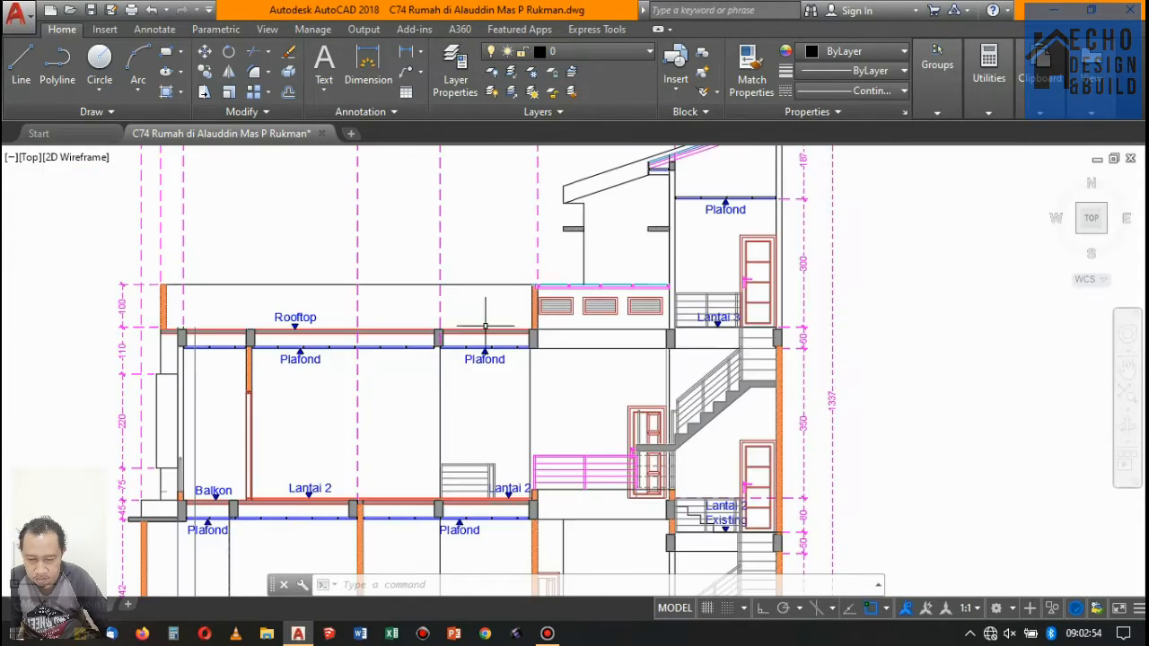
scroll(458, 377, down, 5)
scroll(384, 323, up, 8)
- Erase the rooftop parapet, floor 2 walls, ceilings and upper dimensions on the balcony side of section B-B
scroll(384, 323, down, 2)
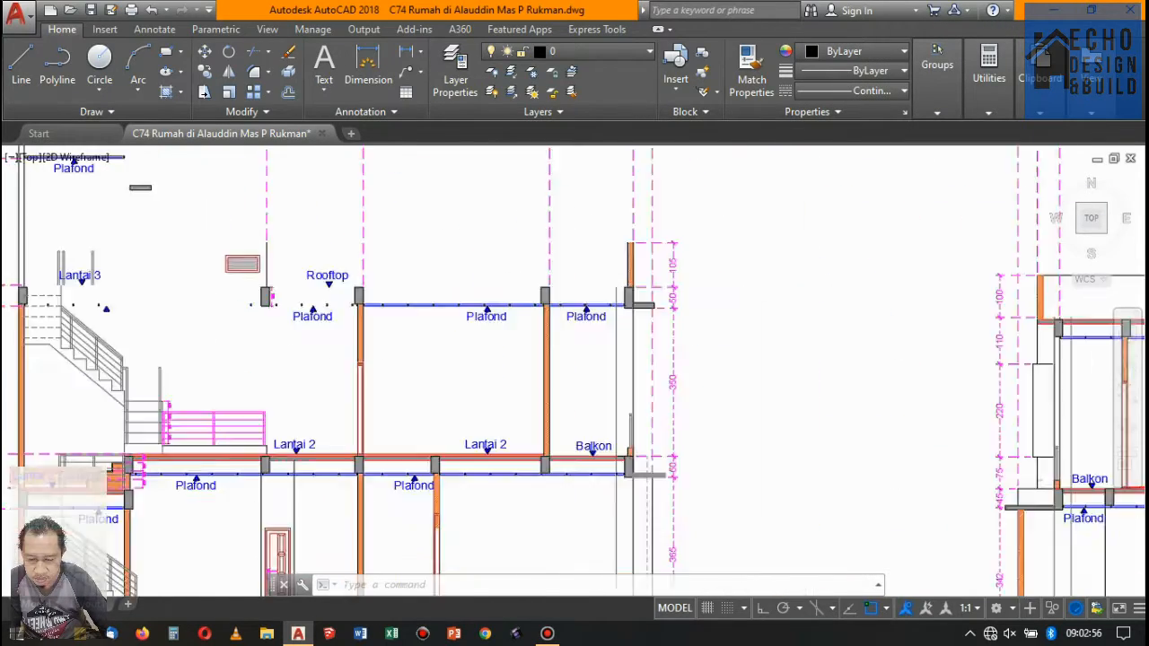
click(705, 381)
scroll(492, 213, down, 5)
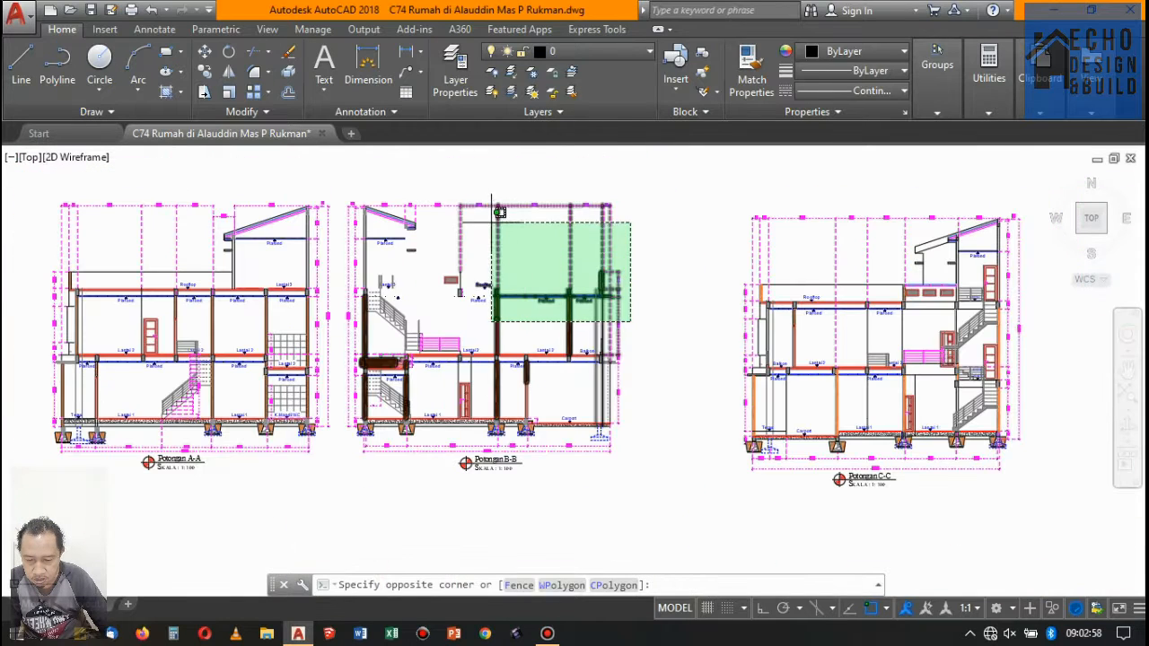
click(464, 187)
key(Delete)
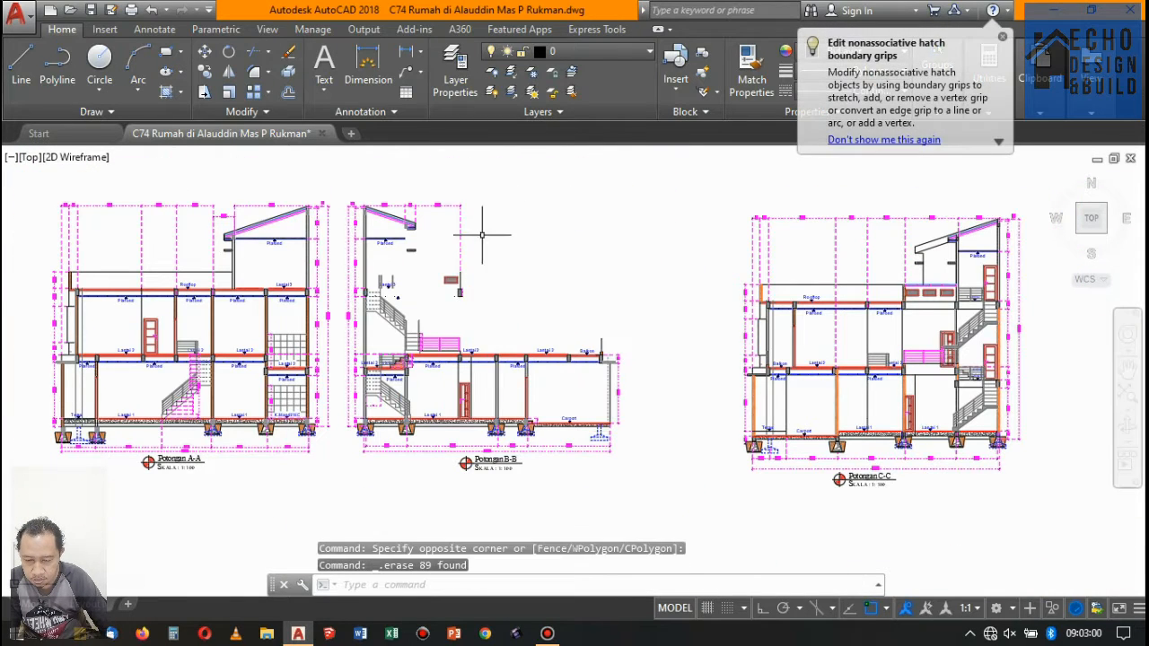
- Erase the roof overhang, top ceiling, outer wall line and upper dimensions remaining above floor 3 in the section B-B copy
scroll(427, 215, up, 2)
scroll(427, 216, up, 3)
click(569, 290)
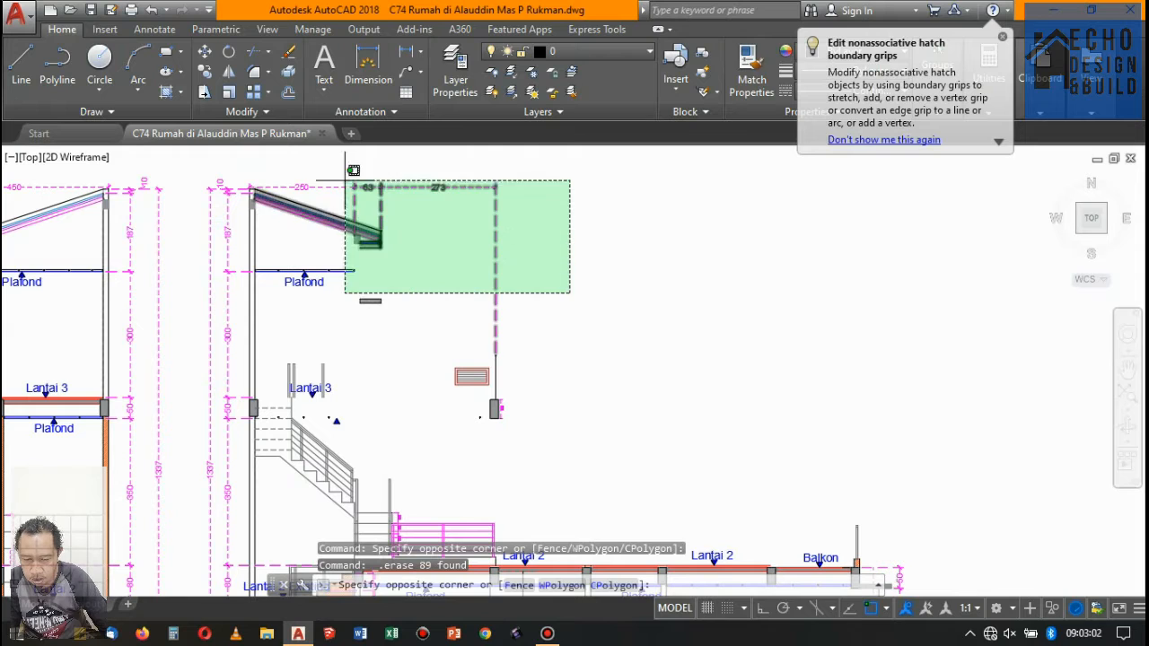
click(203, 187)
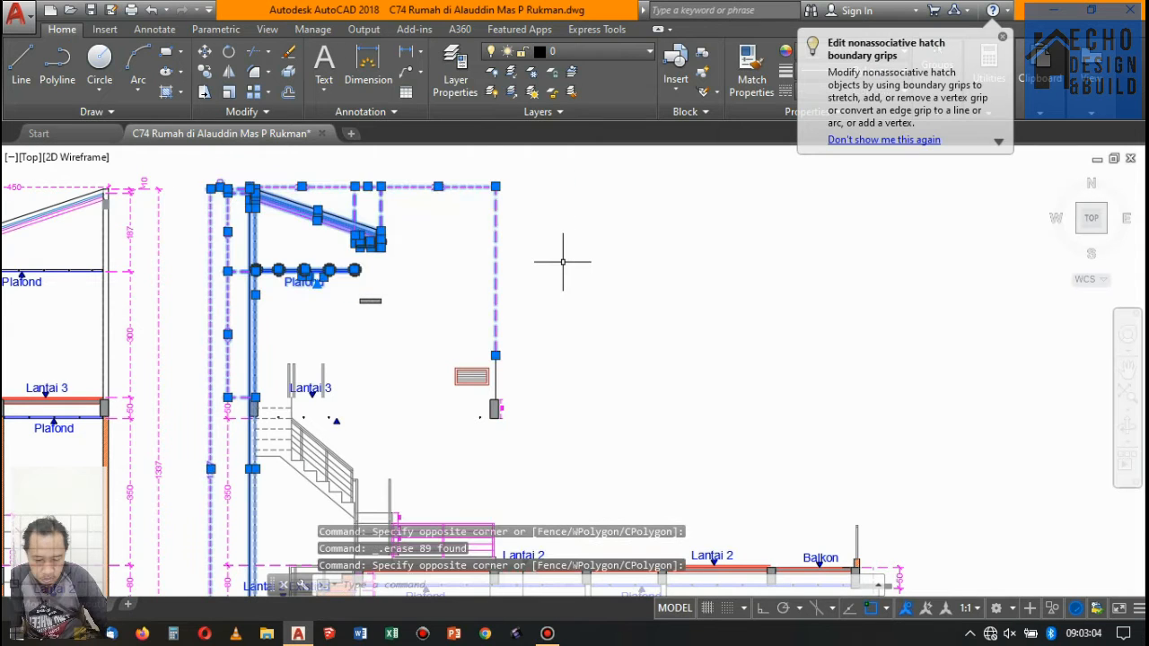
key(Delete)
click(354, 267)
key(Delete)
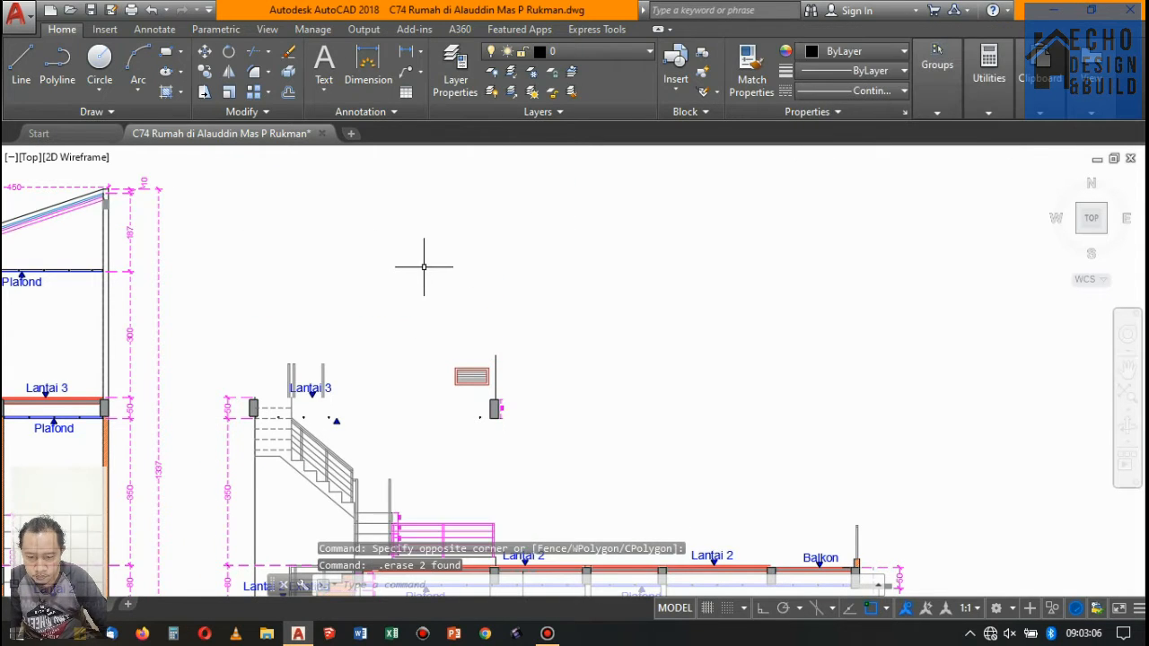
- Erase the lower storeys of the section B-B copy, including its stairs, door, foundations, dimensions and drawing title
scroll(423, 264, down, 3)
scroll(475, 290, up, 2)
scroll(436, 306, down, 4)
scroll(487, 359, up, 4)
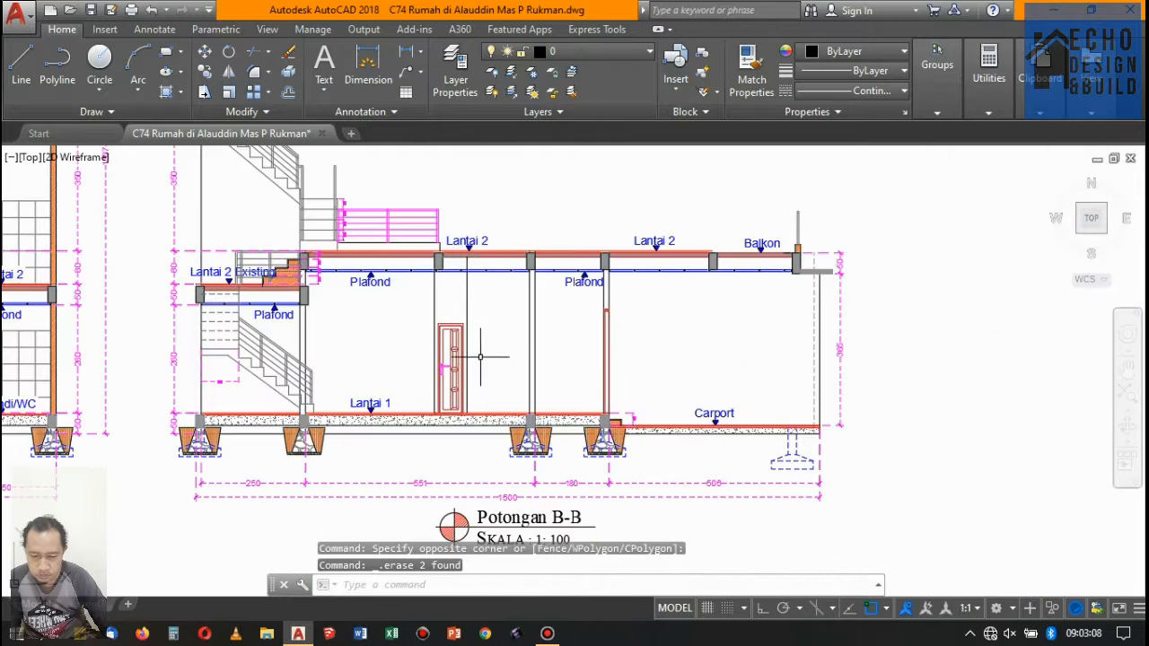
scroll(491, 363, down, 4)
click(589, 452)
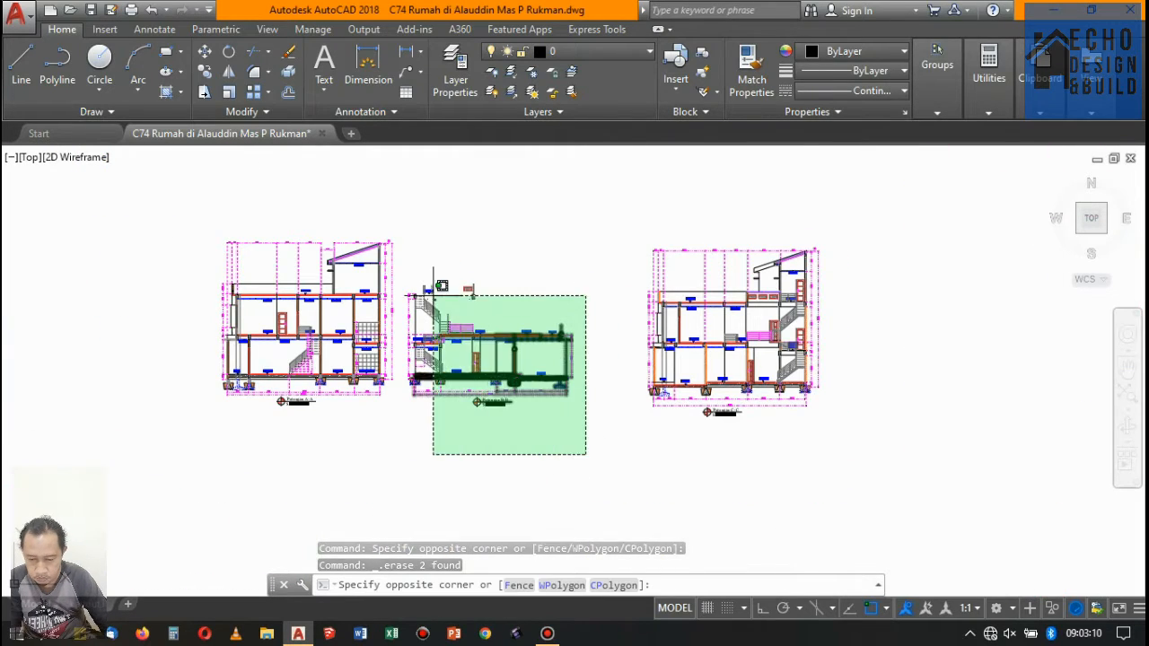
scroll(395, 312, up, 4)
click(399, 307)
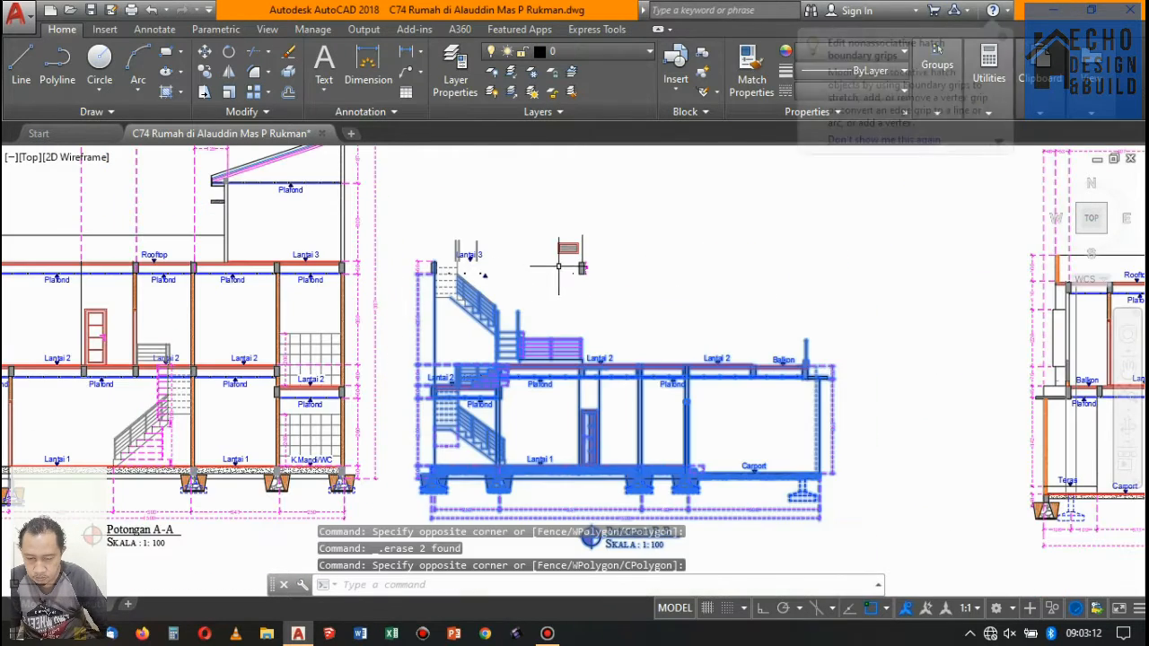
key(Delete)
- Erase the leftover floor 3 stair, label and column fragments of section B-B, keeping only the louvre vent
click(505, 342)
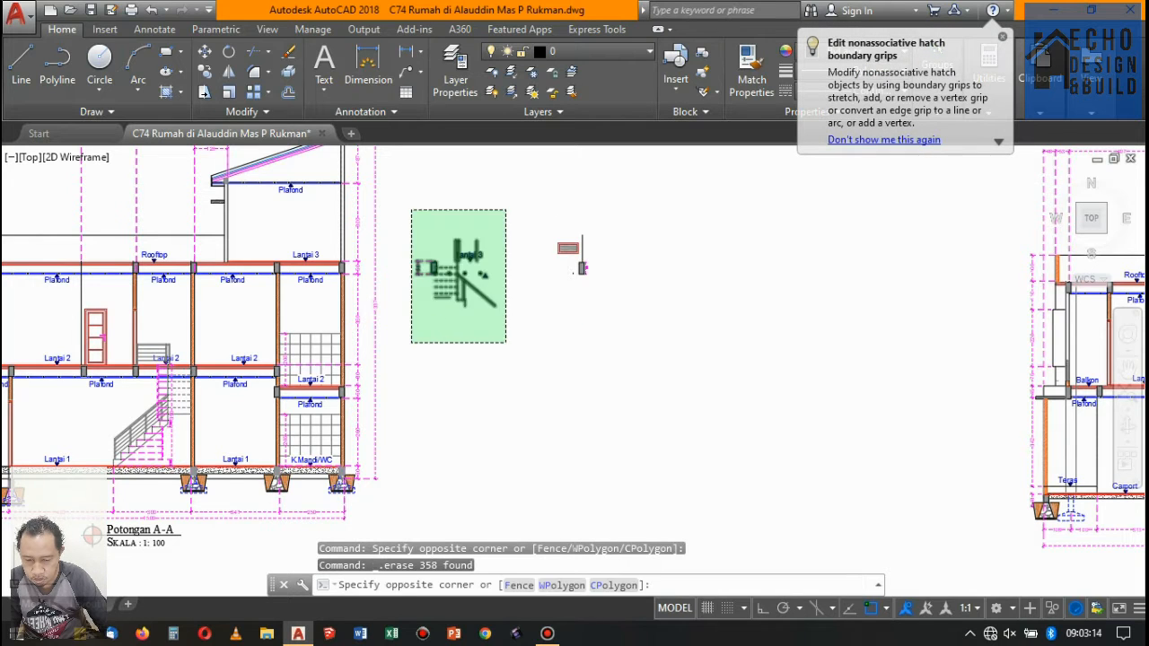
click(410, 205)
scroll(694, 266, up, 4)
click(563, 372)
click(348, 251)
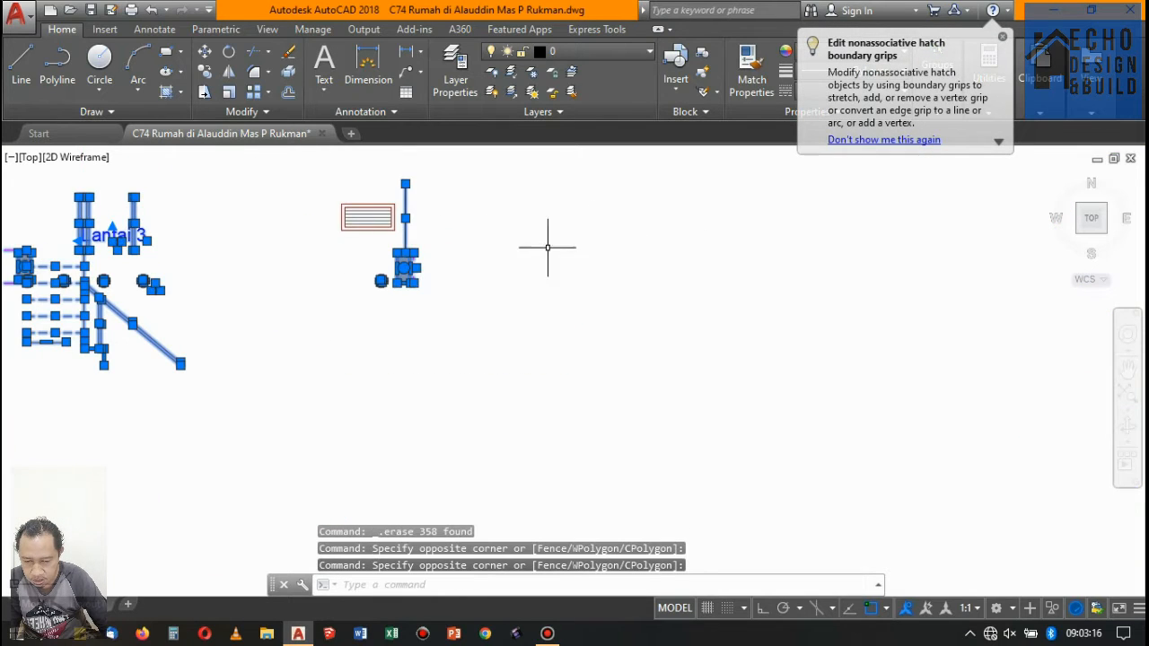
key(Delete)
- Examine the doors, vents and stair openings in the section C-C copy to decide which ones to keep
scroll(595, 185, down, 3)
scroll(629, 269, up, 5)
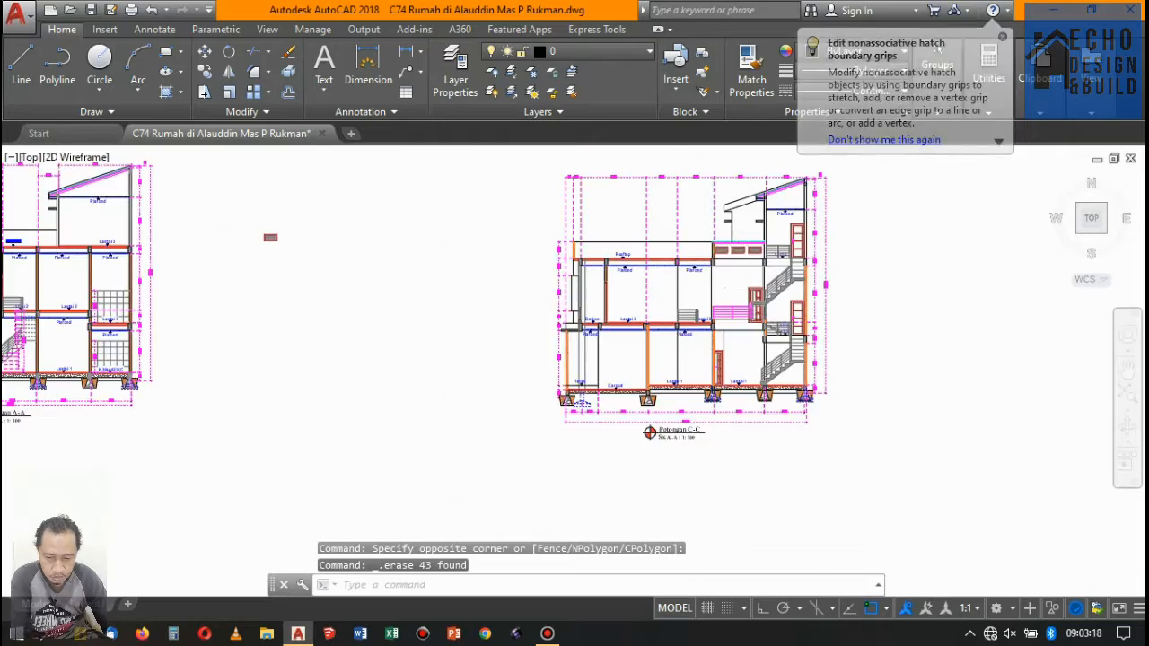
scroll(641, 278, up, 5)
scroll(627, 336, down, 7)
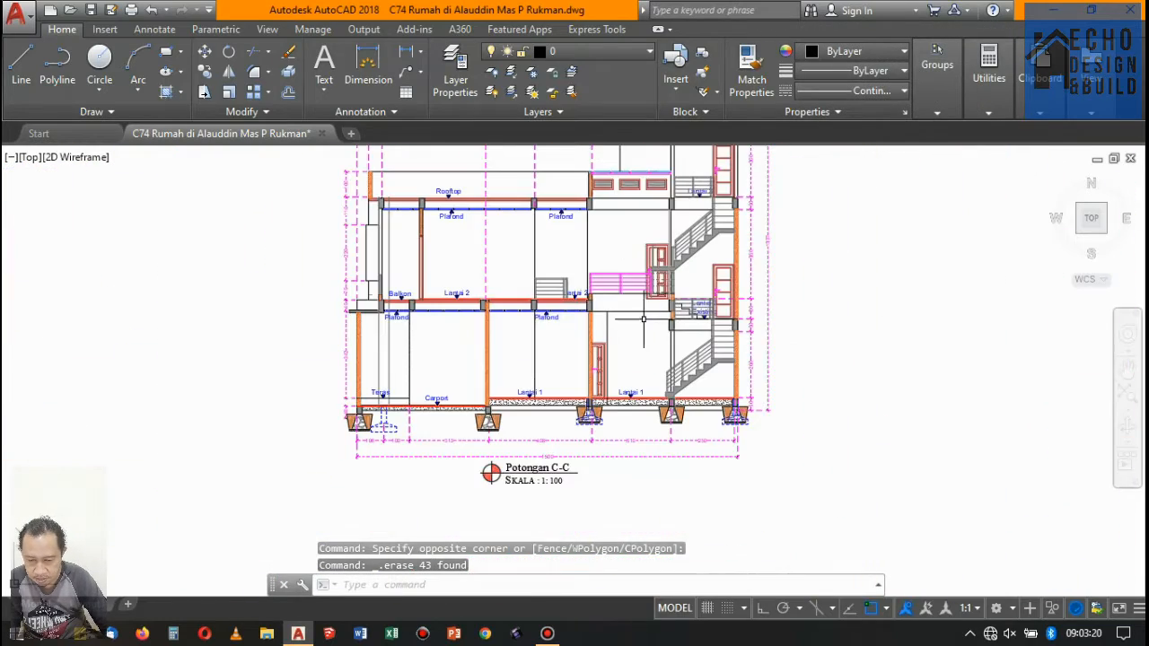
scroll(704, 293, down, 1)
scroll(664, 256, up, 4)
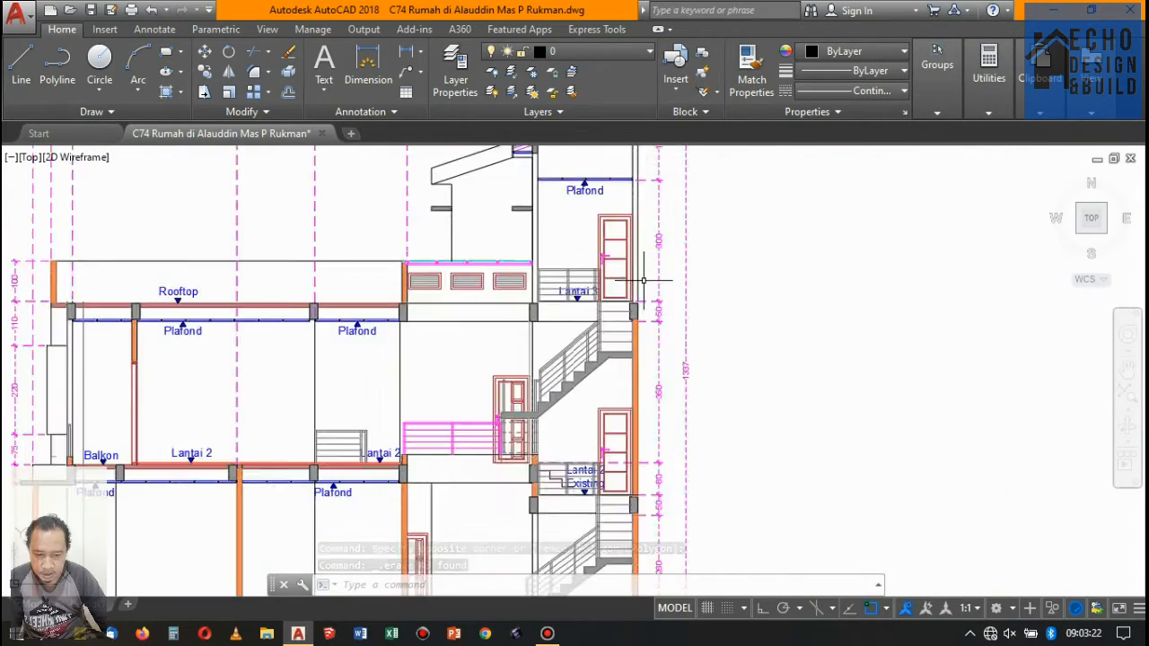
scroll(647, 260, down, 7)
scroll(392, 282, up, 3)
- Erase the roof, rooftop parapet, upper walls and top dimensions of the section A-A copy
scroll(538, 296, up, 3)
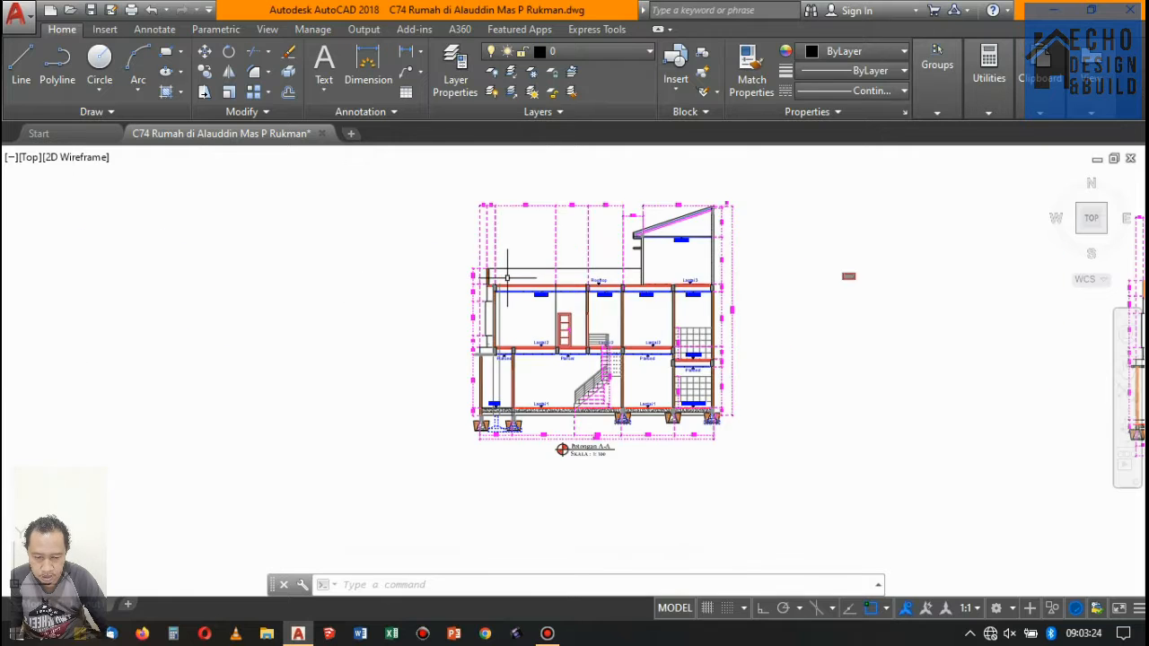
scroll(616, 323, up, 1)
scroll(615, 324, down, 4)
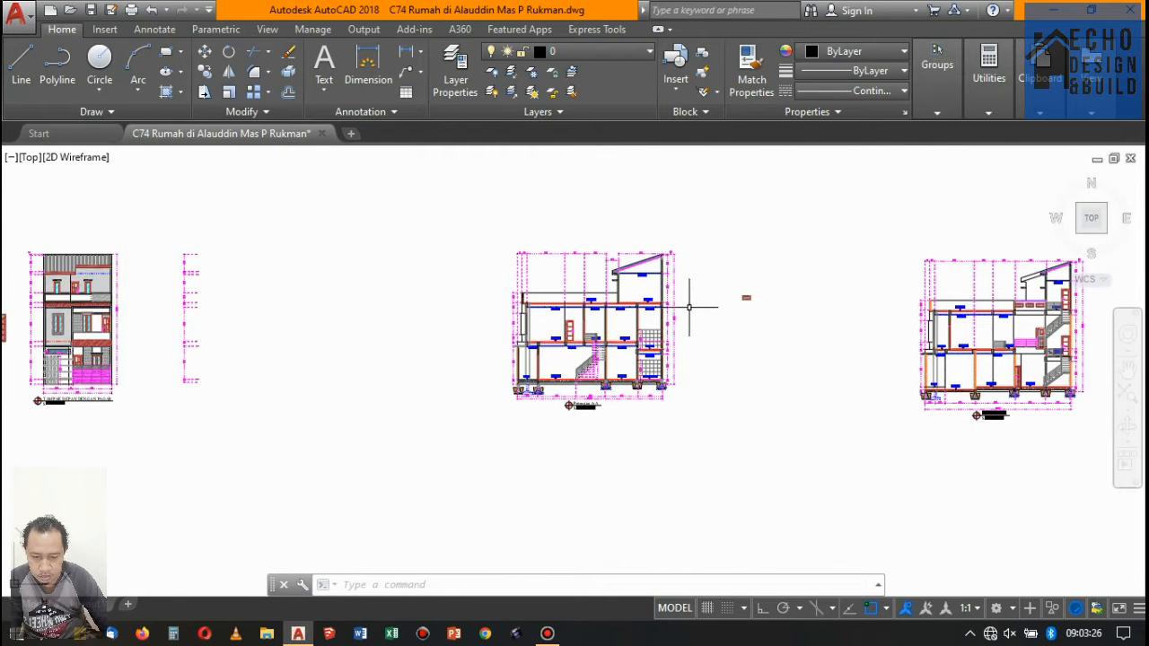
click(490, 191)
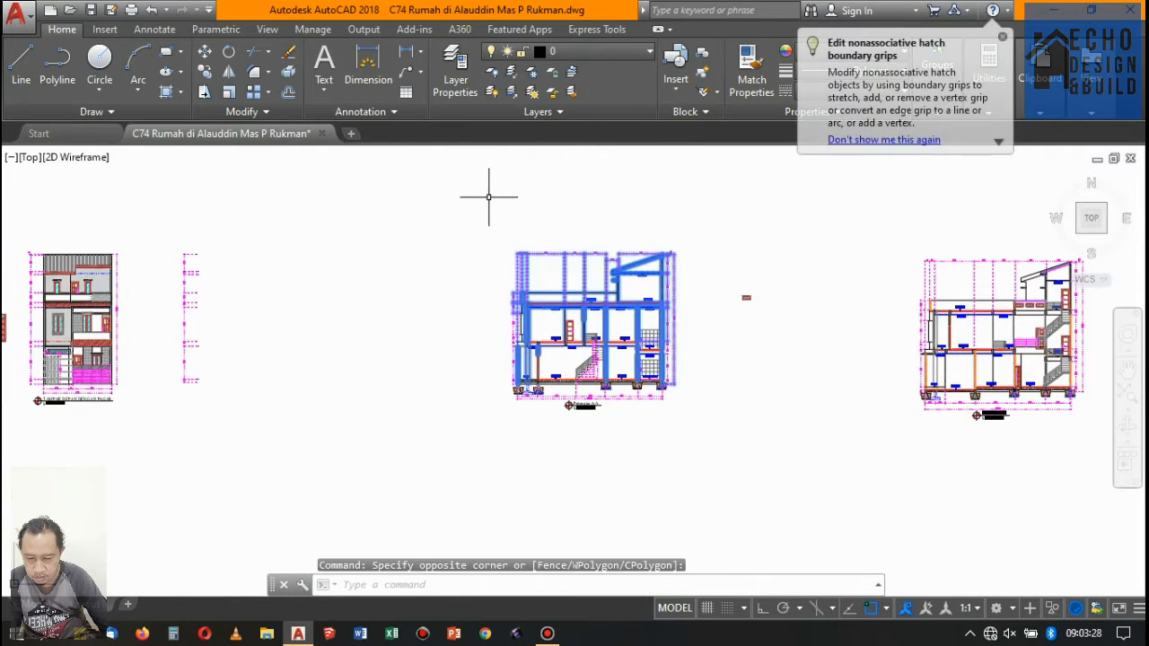
key(Delete)
- Erase the staircase bay with its doors, roof slope and vertical dimensions from the section C-C copy
middle_drag(1038, 309, 629, 307)
scroll(628, 307, up, 2)
click(777, 485)
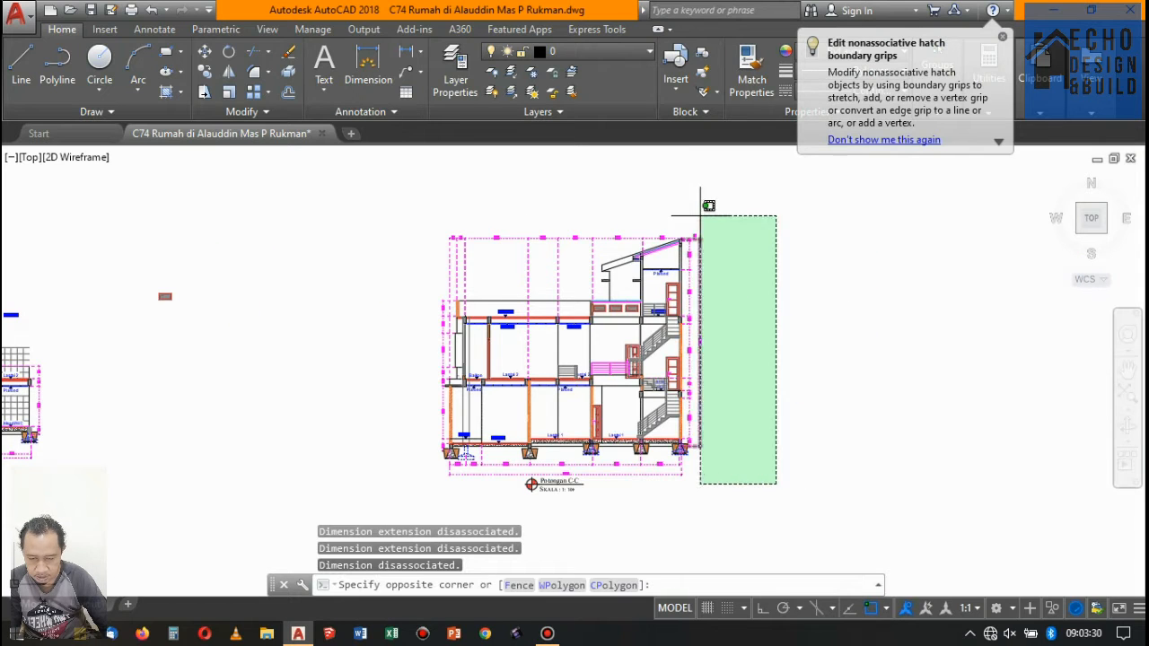
click(707, 217)
key(Delete)
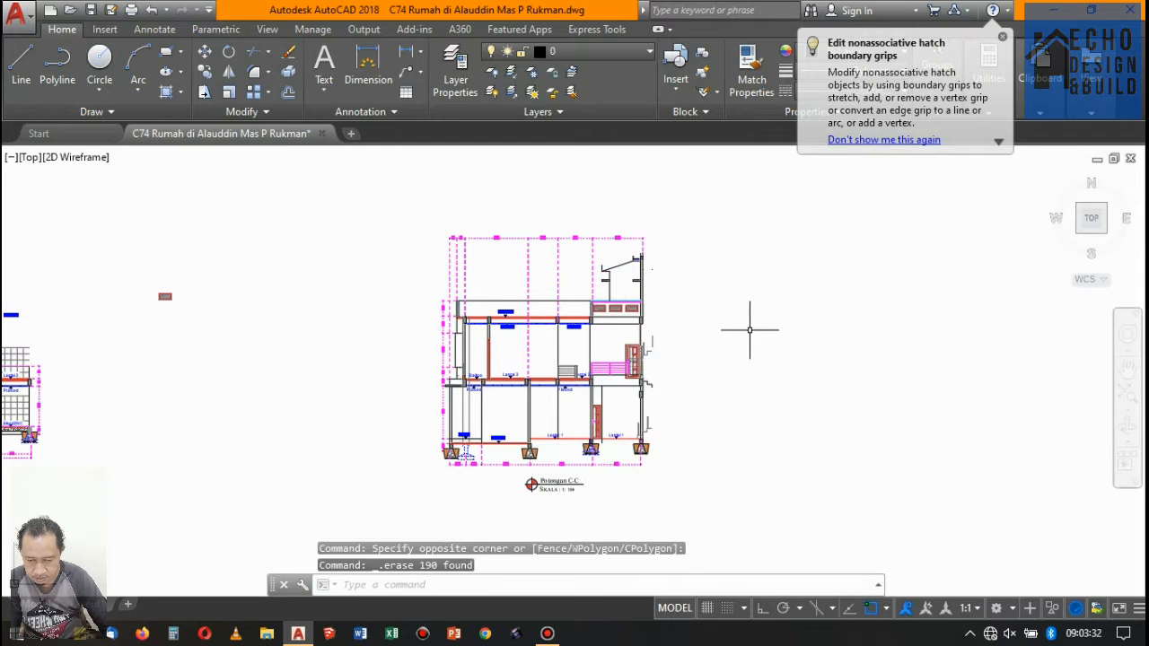
- Erase the rooftop and upper floor 2 parts of section C-C, plus its floor 1 walls, door and foundations
click(749, 386)
click(395, 215)
key(Delete)
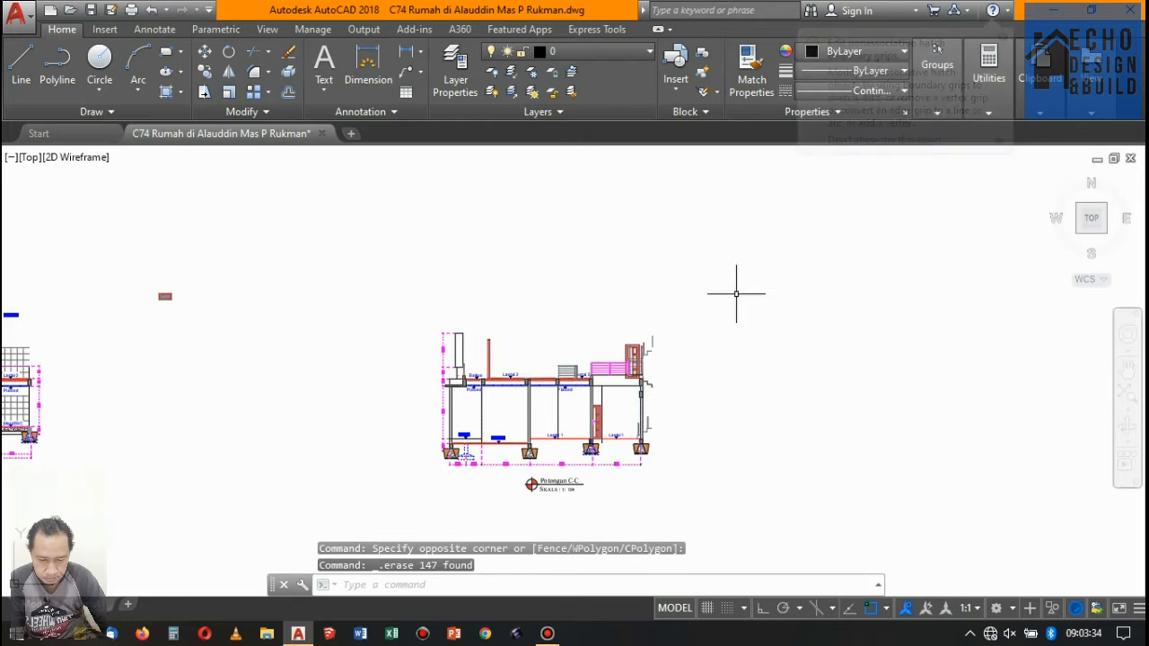
scroll(647, 477, up, 2)
click(253, 355)
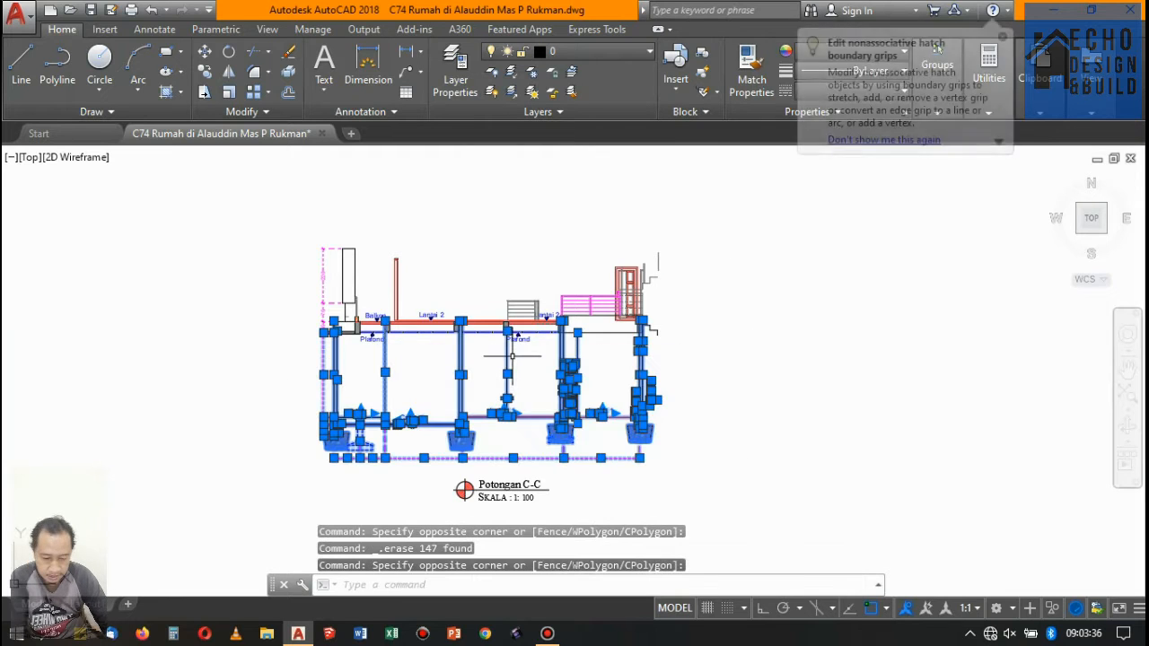
key(Delete)
- Erase the floor 2 slab, railings, balcony wall and drawing title of section C-C, keeping the panelled floor 2 door
scroll(631, 377, down, 3)
scroll(656, 440, up, 3)
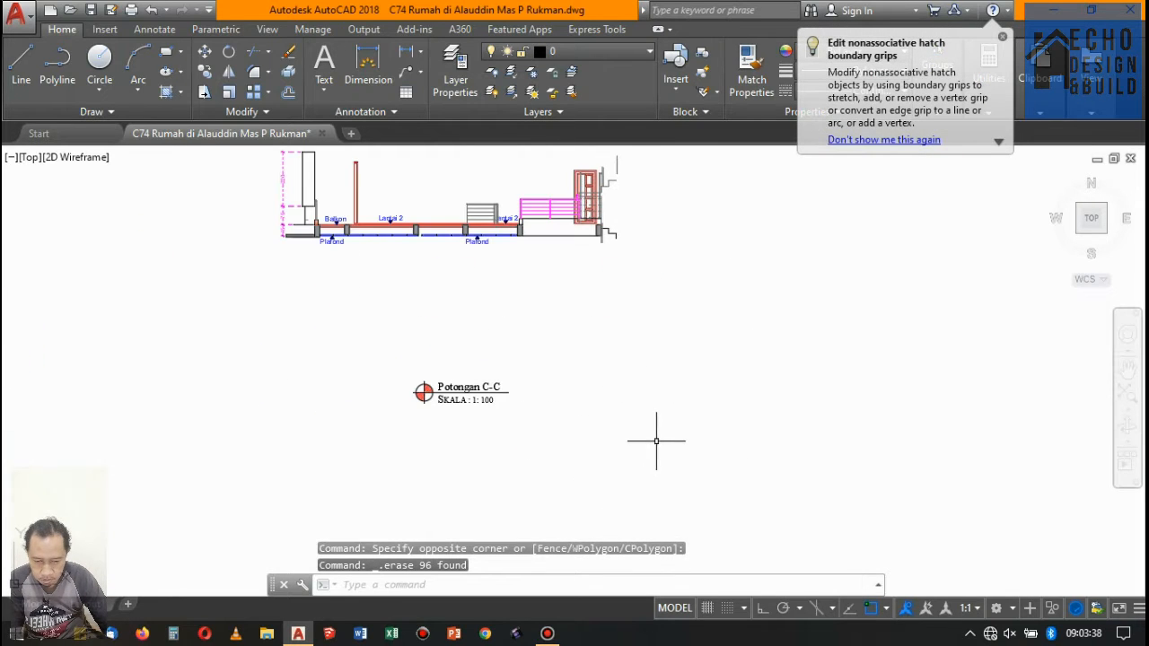
scroll(533, 463, down, 3)
click(357, 244)
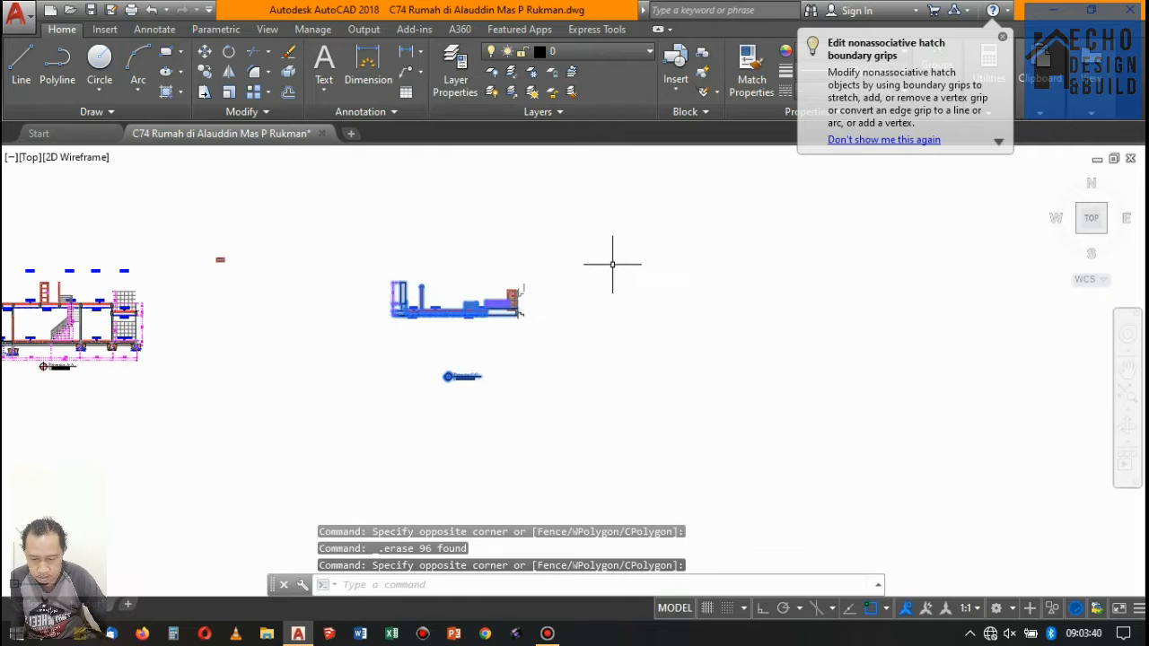
key(Delete)
- Erase the stray vertical lines and the stepped stair outlines on both sides of the floor 2 door
scroll(511, 296, up, 8)
click(313, 315)
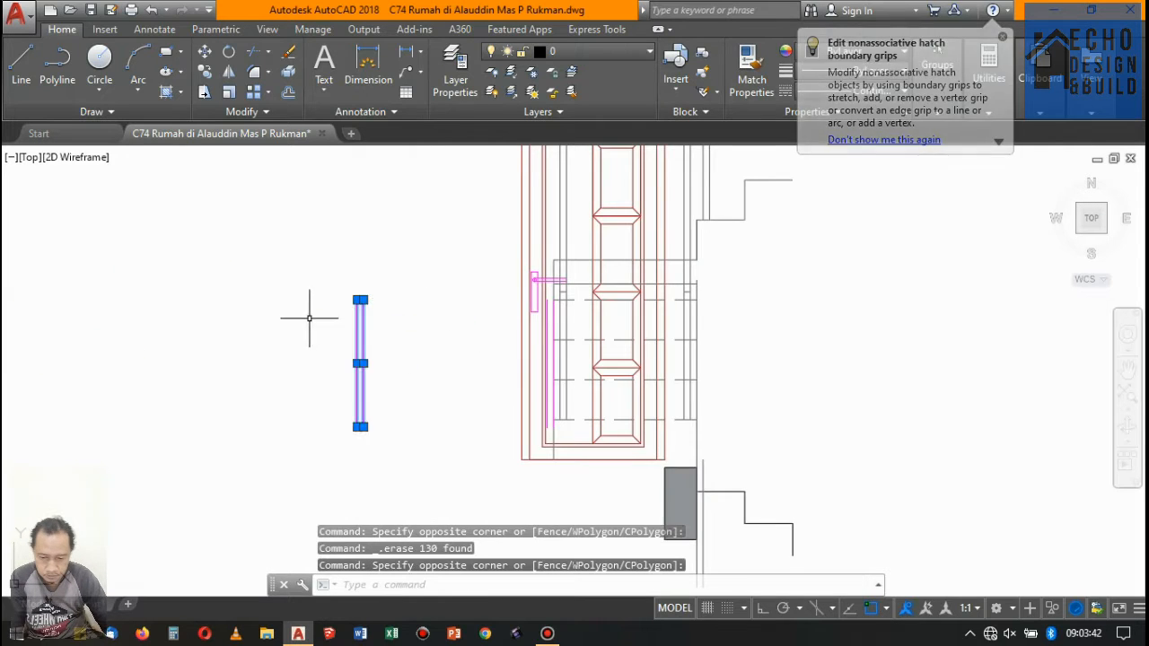
scroll(404, 335, down, 5)
click(563, 428)
click(484, 240)
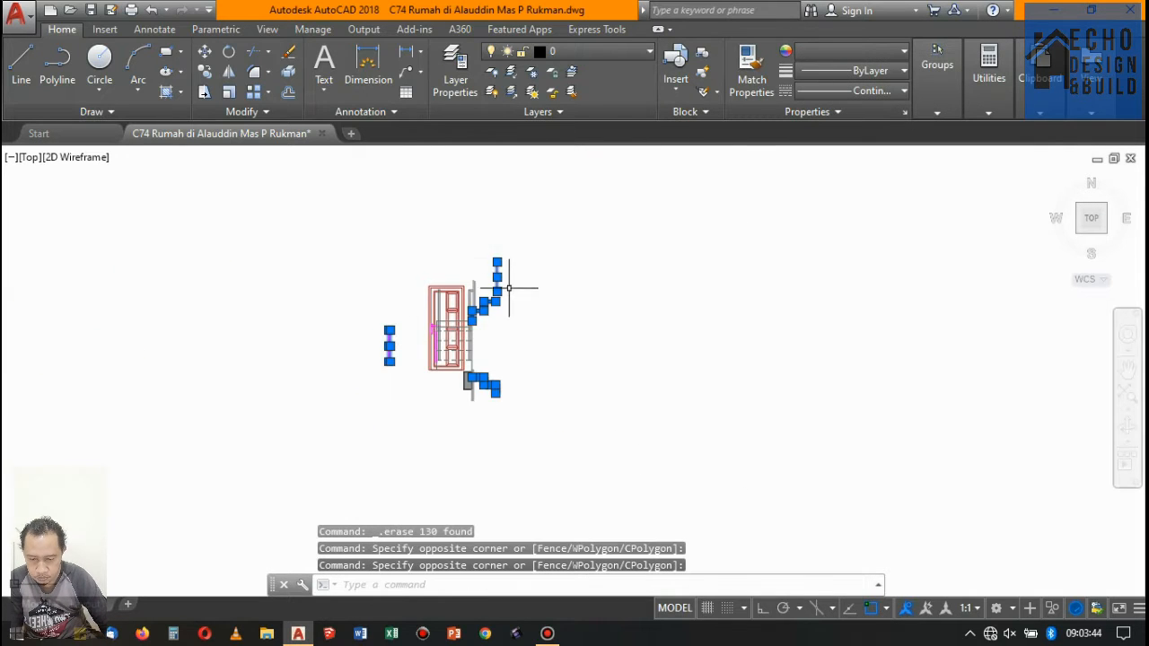
key(Delete)
- Erase the beam block, adjoining wall lines and dashed stair treads overlapping the isolated door
scroll(490, 398, up, 5)
click(498, 365)
click(351, 287)
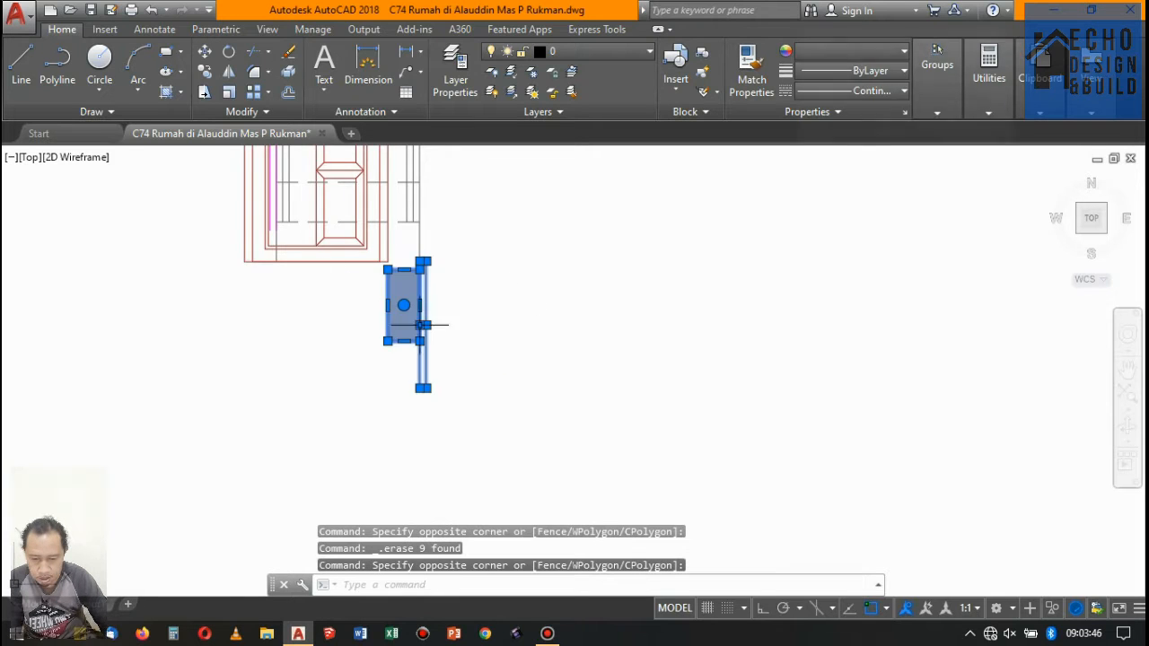
scroll(486, 362, down, 5)
click(546, 404)
click(477, 226)
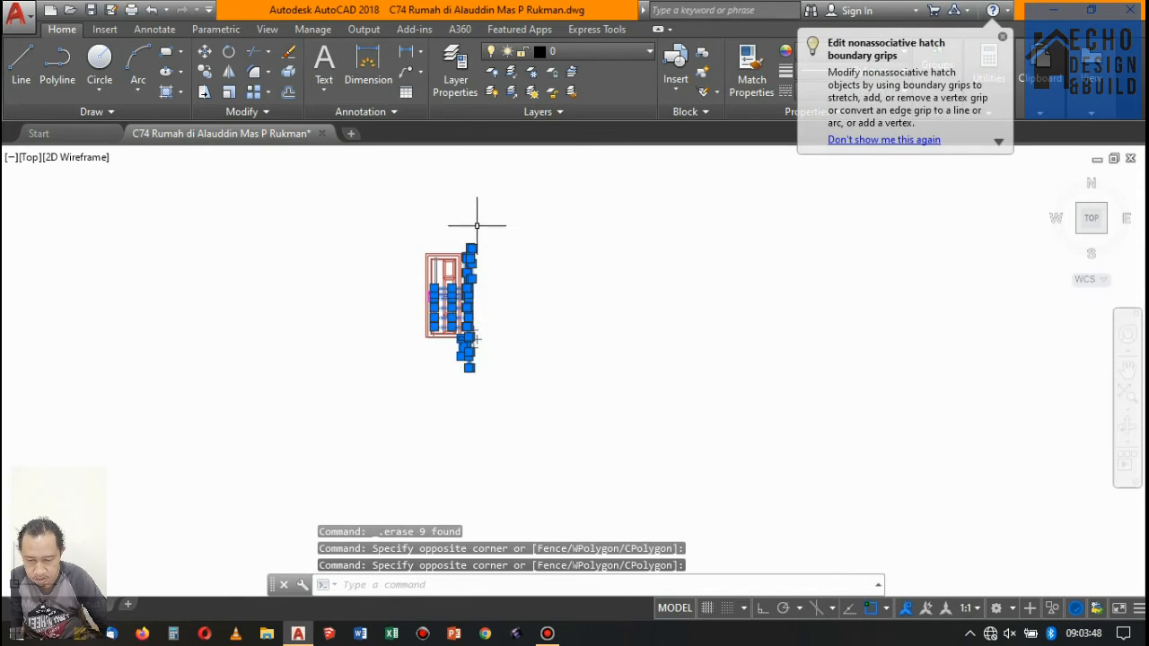
key(Delete)
- Try to erase the railing lines beside the door handle together with the handle lever, and undo the erasure
scroll(470, 260, up, 8)
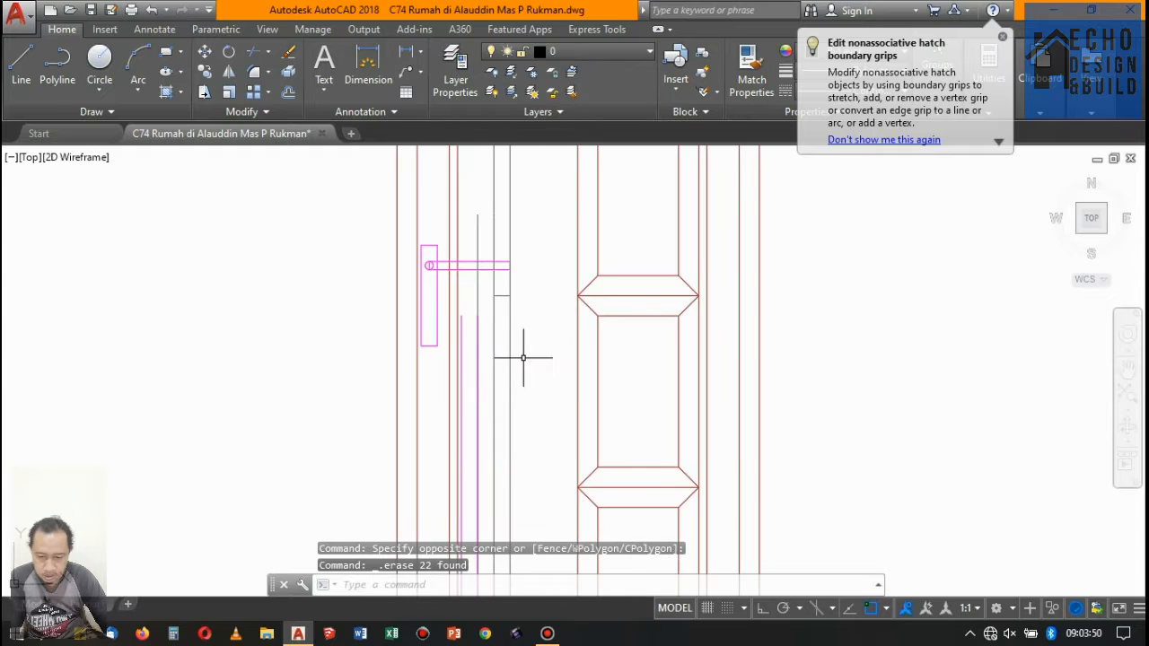
click(526, 357)
click(477, 216)
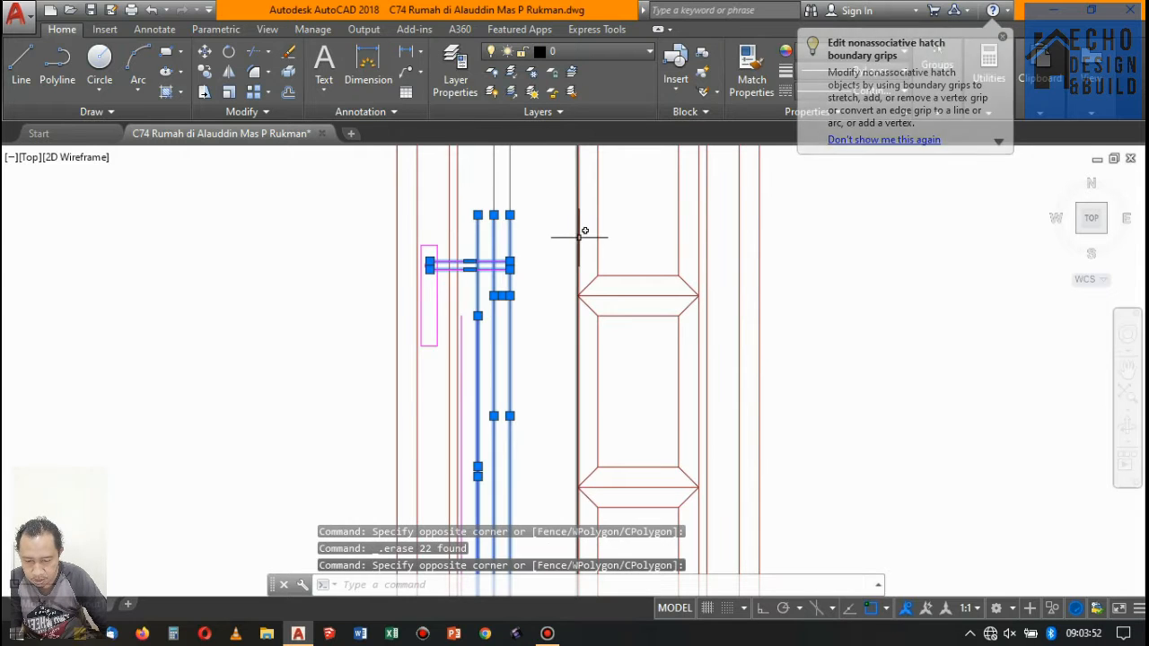
key(Delete)
key(ctrl+z)
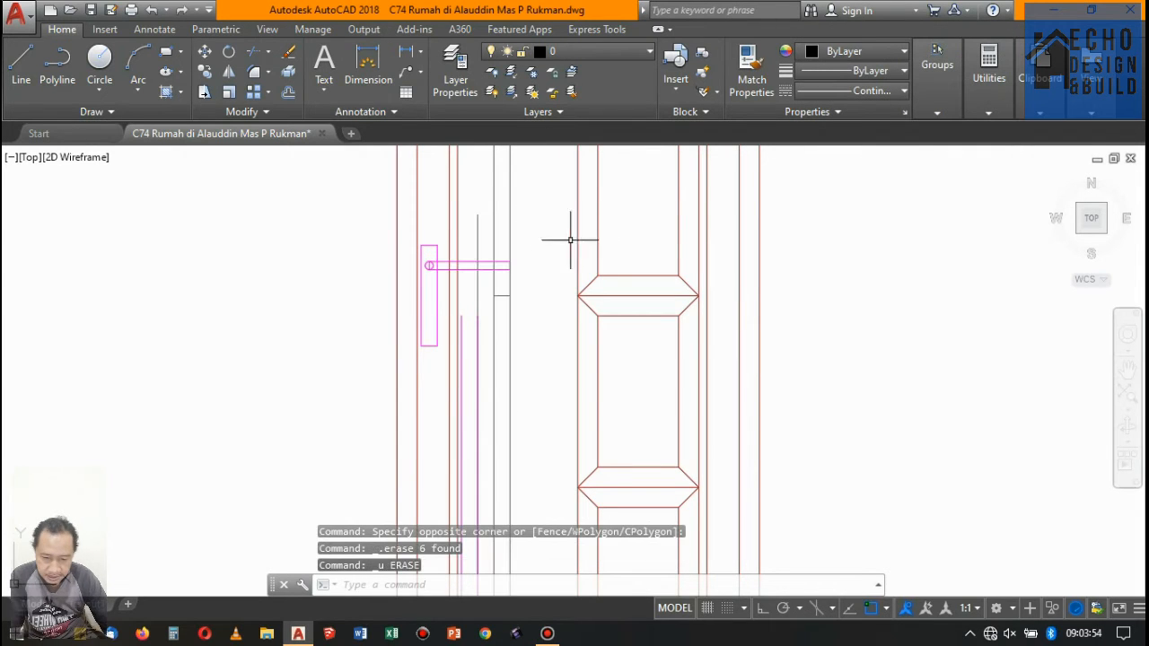
- Erase the leftover railing lines beside the door handle and the long grey lines crossing the upper door leaf
click(468, 294)
key(Delete)
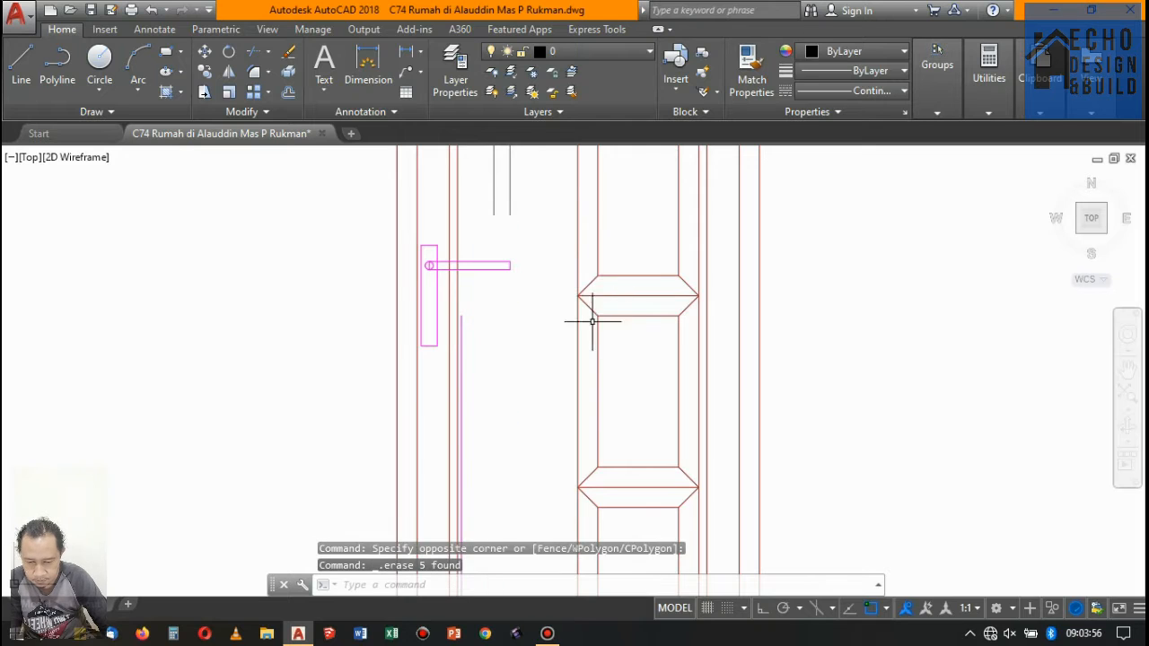
scroll(596, 395, down, 2)
scroll(564, 279, up, 2)
click(566, 279)
click(537, 261)
scroll(563, 302, down, 2)
scroll(553, 236, up, 5)
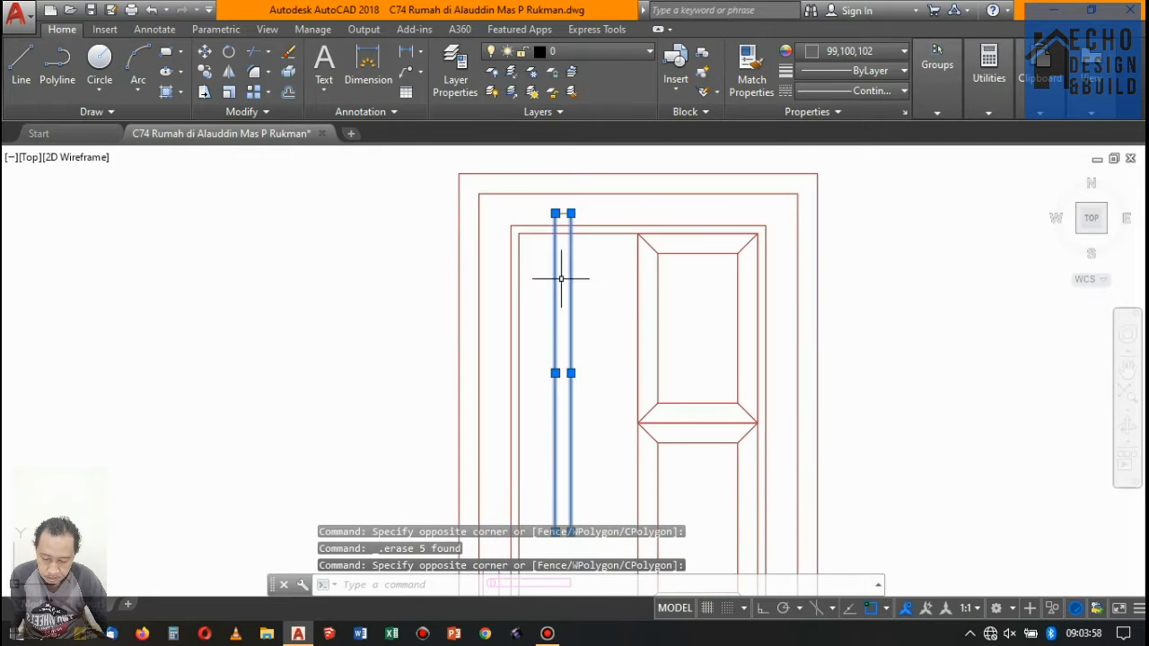
click(584, 292)
key(Delete)
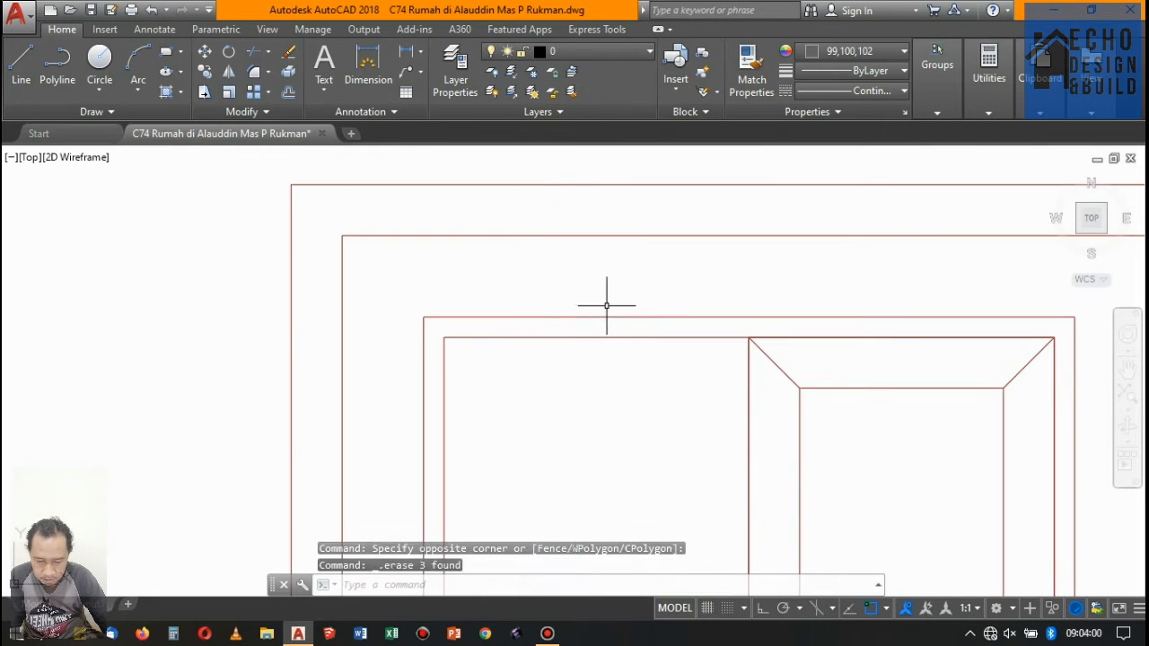
- Inspect the isolated door's frame, leaf and panel mouldings for stray or overlapping lines
scroll(619, 269, down, 4)
scroll(654, 320, up, 5)
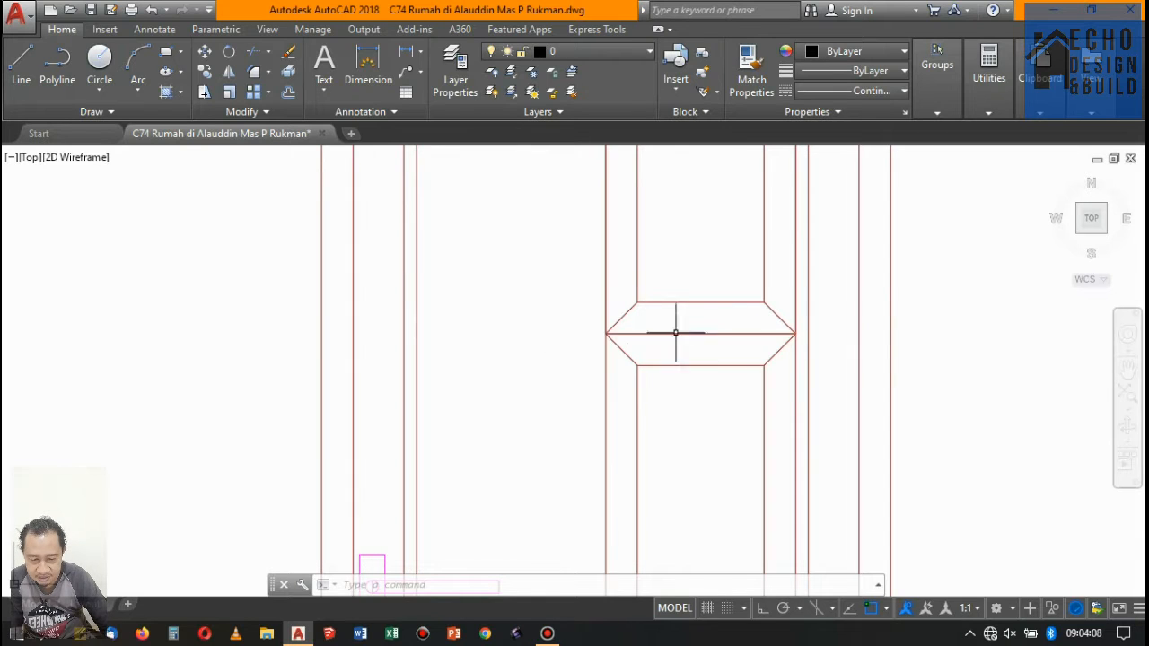
scroll(675, 333, down, 5)
scroll(632, 327, up, 1)
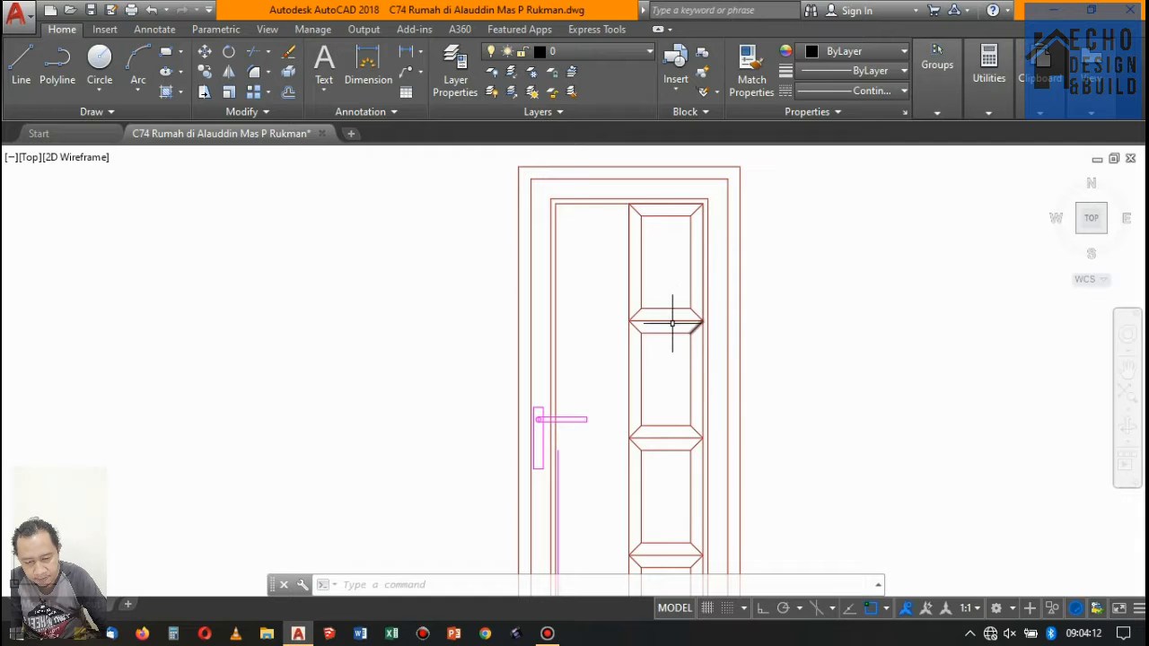
scroll(641, 319, up, 2)
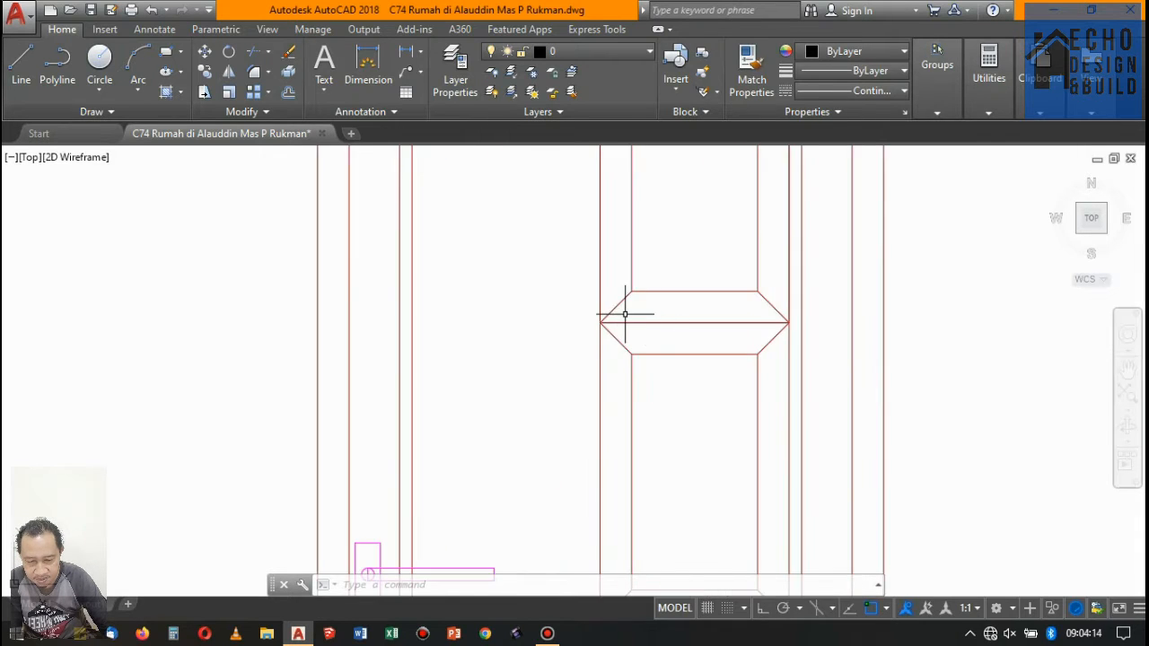
scroll(626, 316, down, 4)
scroll(653, 287, up, 1)
scroll(609, 342, down, 1)
scroll(619, 345, up, 2)
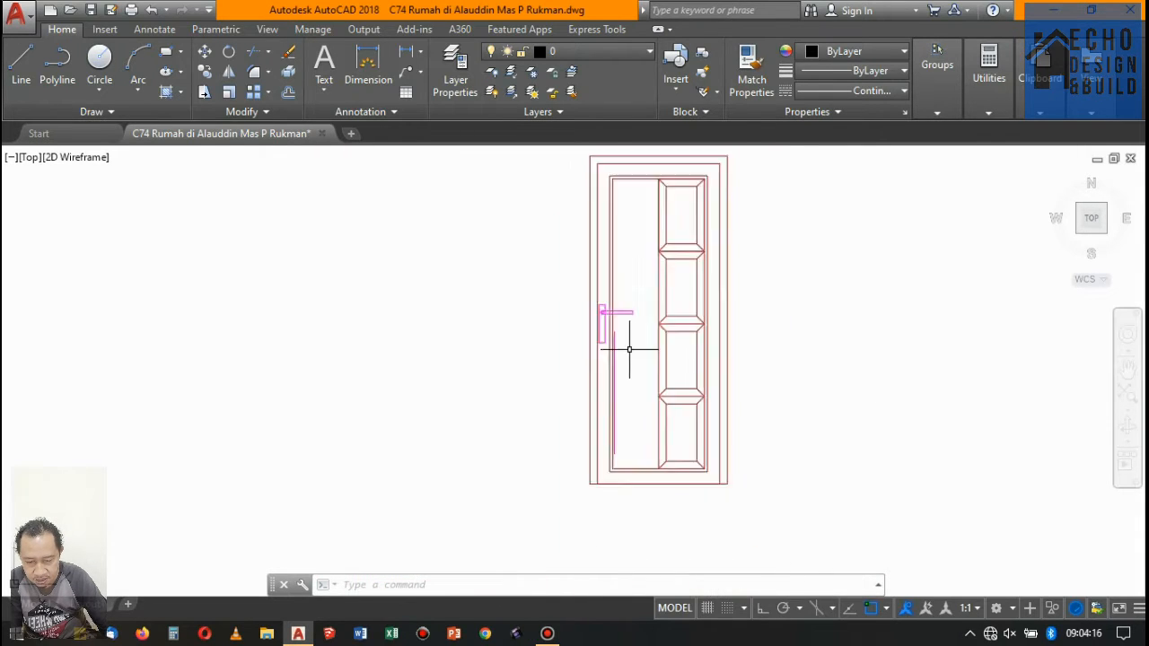
- Erase the leftover magenta vertical railing line running down the isolated door's leaf below the handle
scroll(619, 379, down, 2)
scroll(628, 359, up, 5)
scroll(645, 360, down, 7)
scroll(633, 345, up, 10)
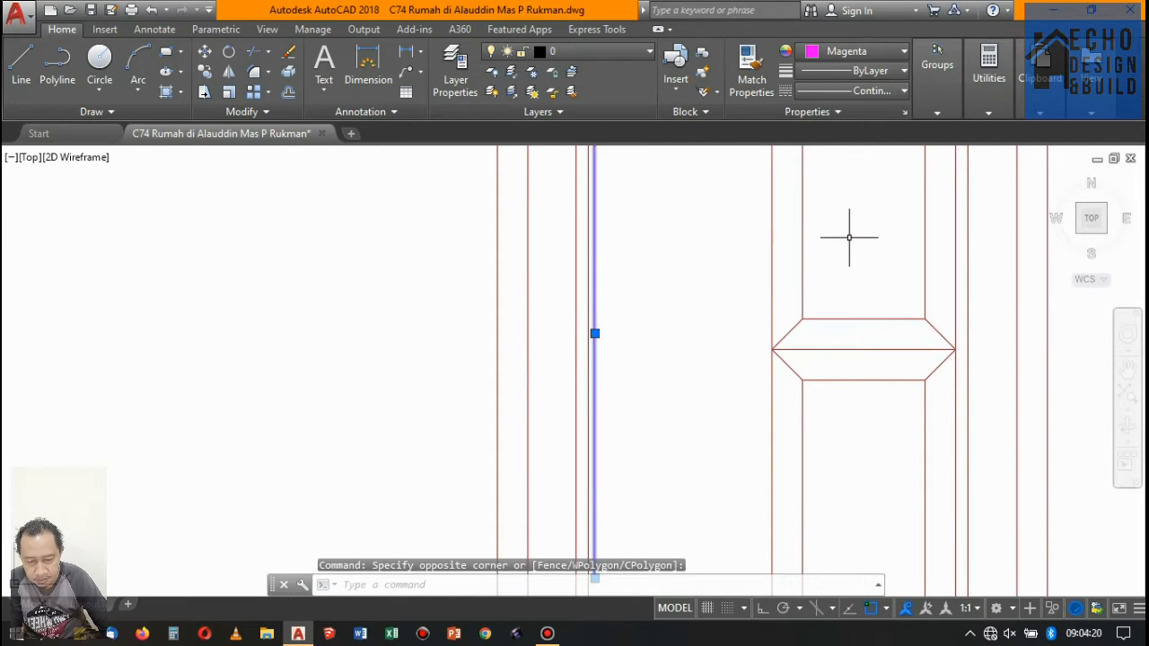
key(Delete)
scroll(754, 257, down, 7)
scroll(743, 249, up, 8)
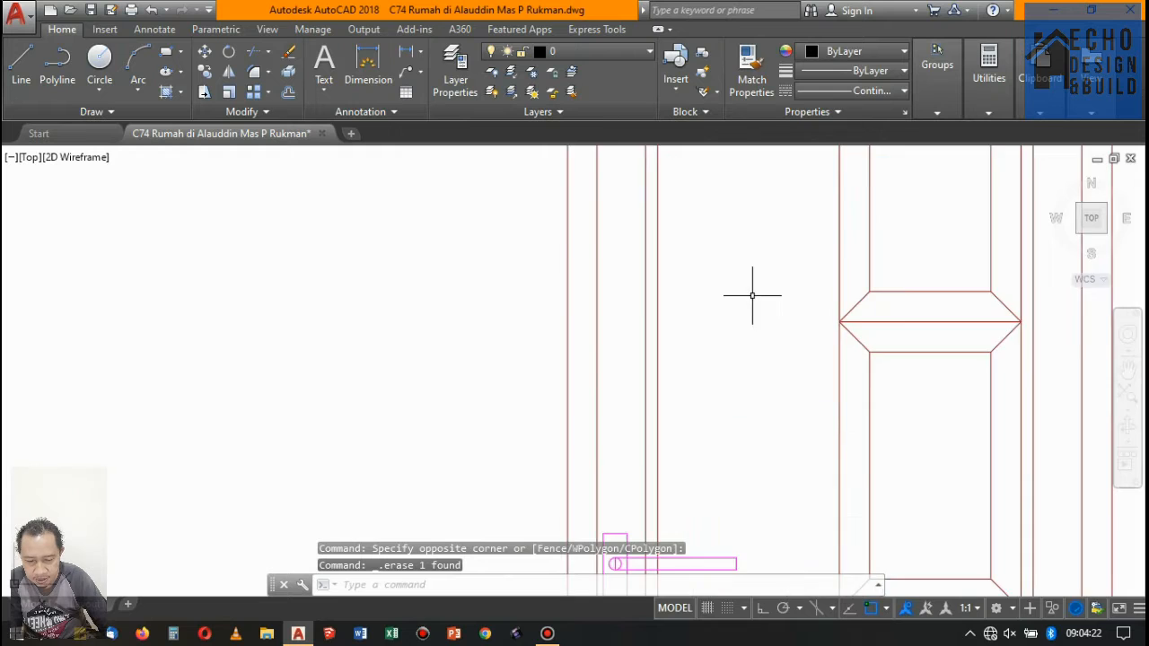
scroll(745, 278, down, 7)
scroll(741, 251, up, 6)
scroll(738, 248, down, 6)
scroll(718, 260, up, 4)
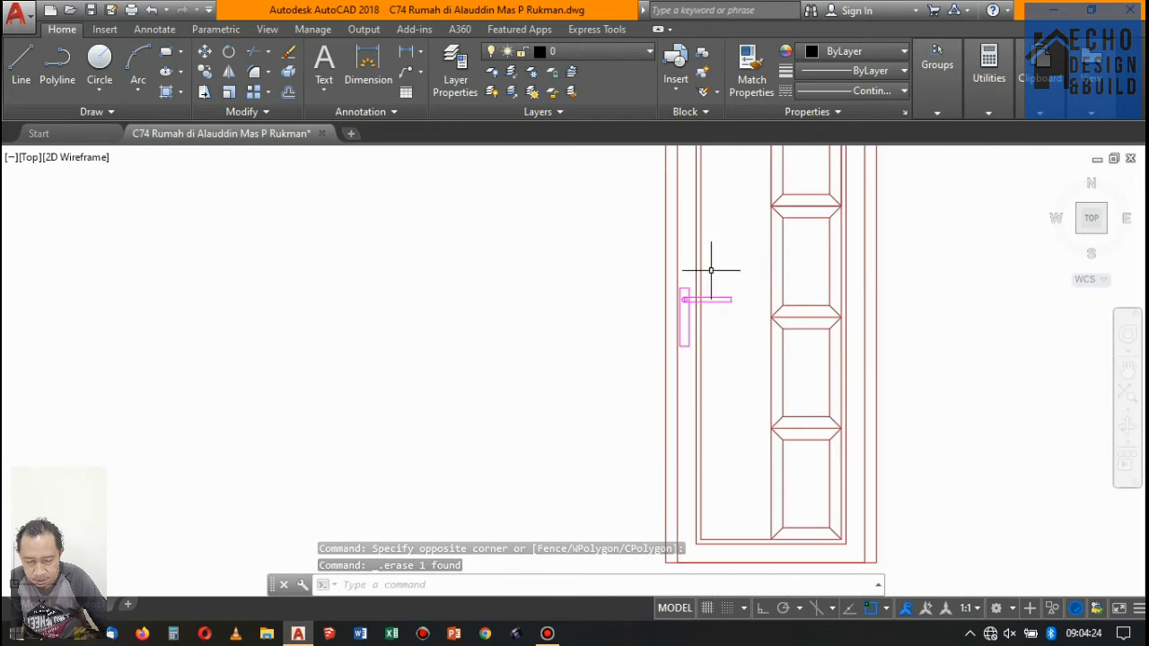
- Erase the ground floor, foundations, lower dimensions and Potongan A-A title from the section copy
scroll(711, 269, down, 12)
scroll(462, 225, up, 4)
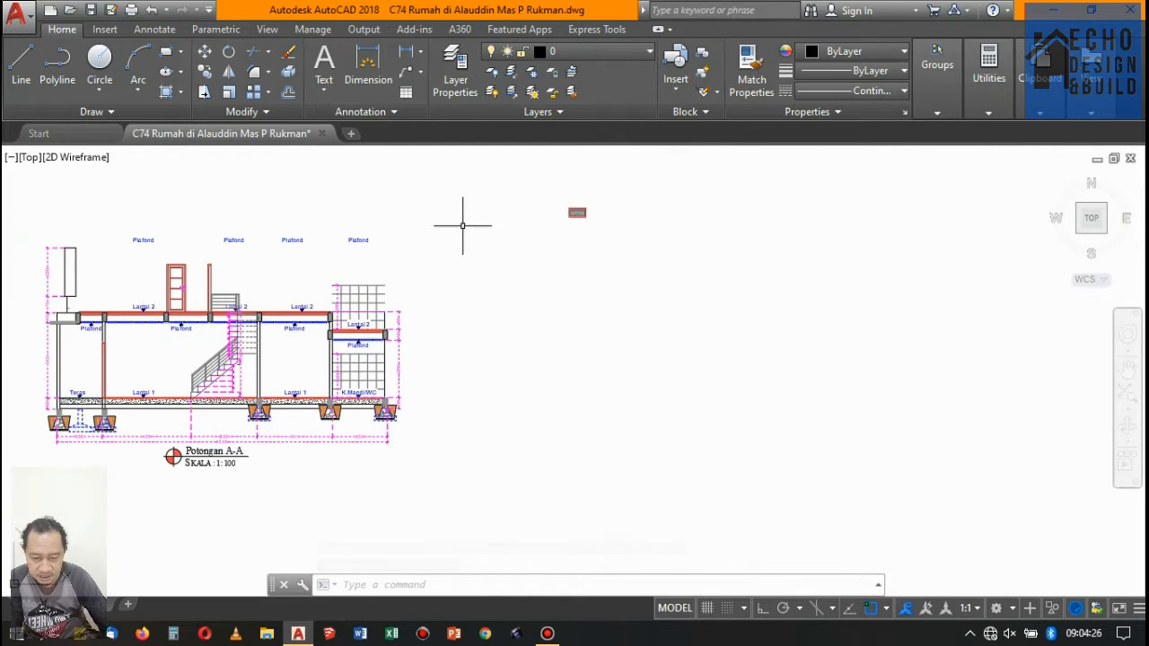
scroll(584, 244, down, 6)
scroll(502, 251, up, 6)
scroll(593, 278, down, 6)
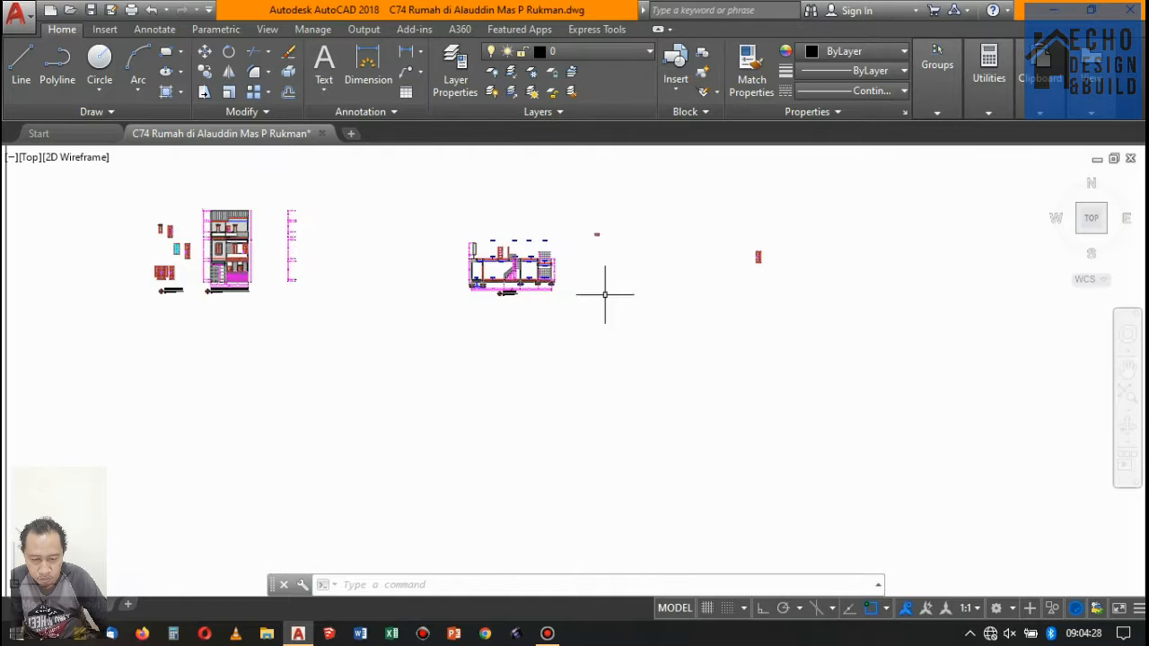
scroll(597, 304, up, 4)
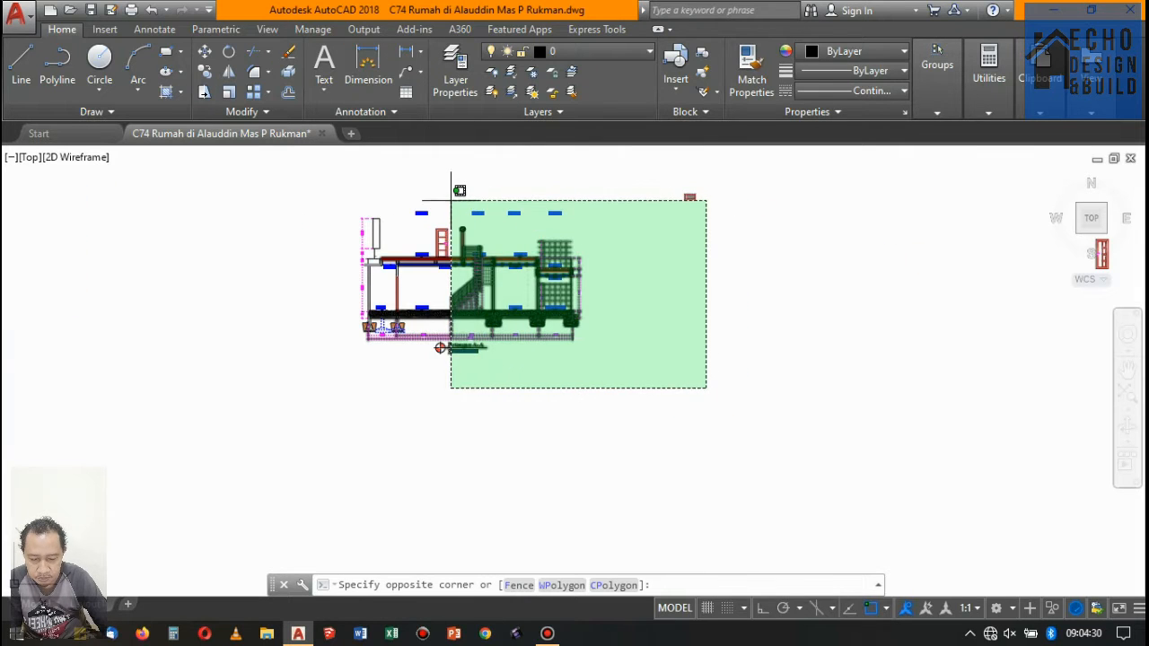
click(519, 301)
click(601, 398)
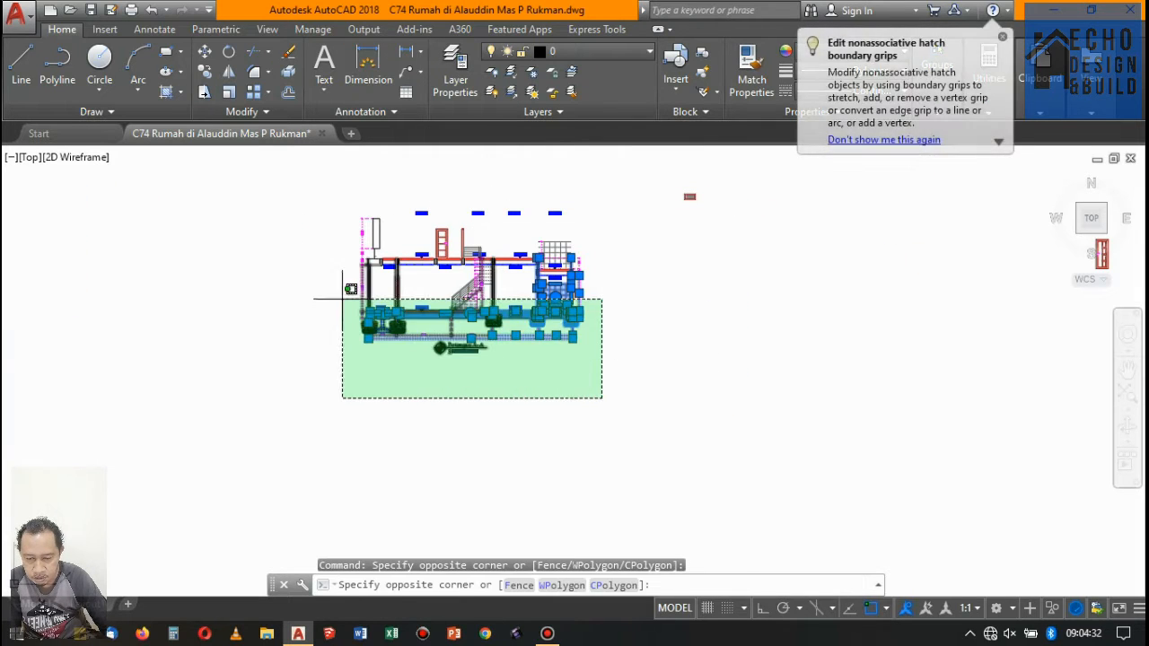
click(342, 299)
key(Delete)
scroll(557, 374, down, 3)
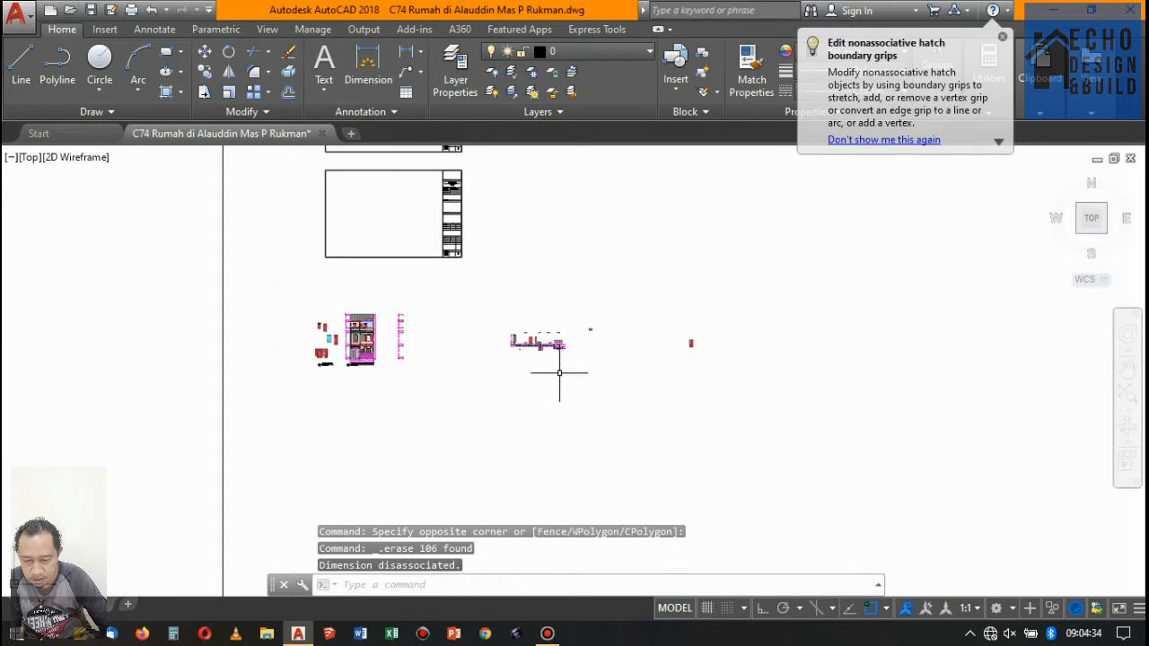
- Erase the upper floor slab, remaining stair and railing lines, wall tile grid and adjacent dimensions from the section copy
scroll(564, 354, up, 3)
click(557, 369)
click(408, 183)
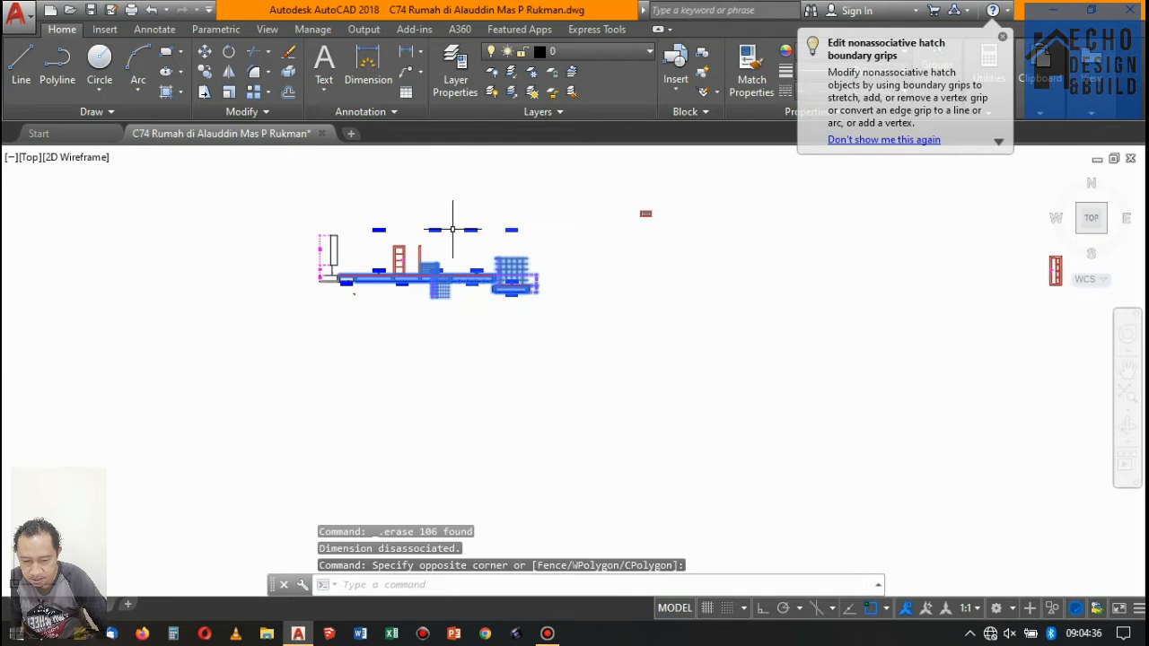
key(Delete)
scroll(439, 251, up, 4)
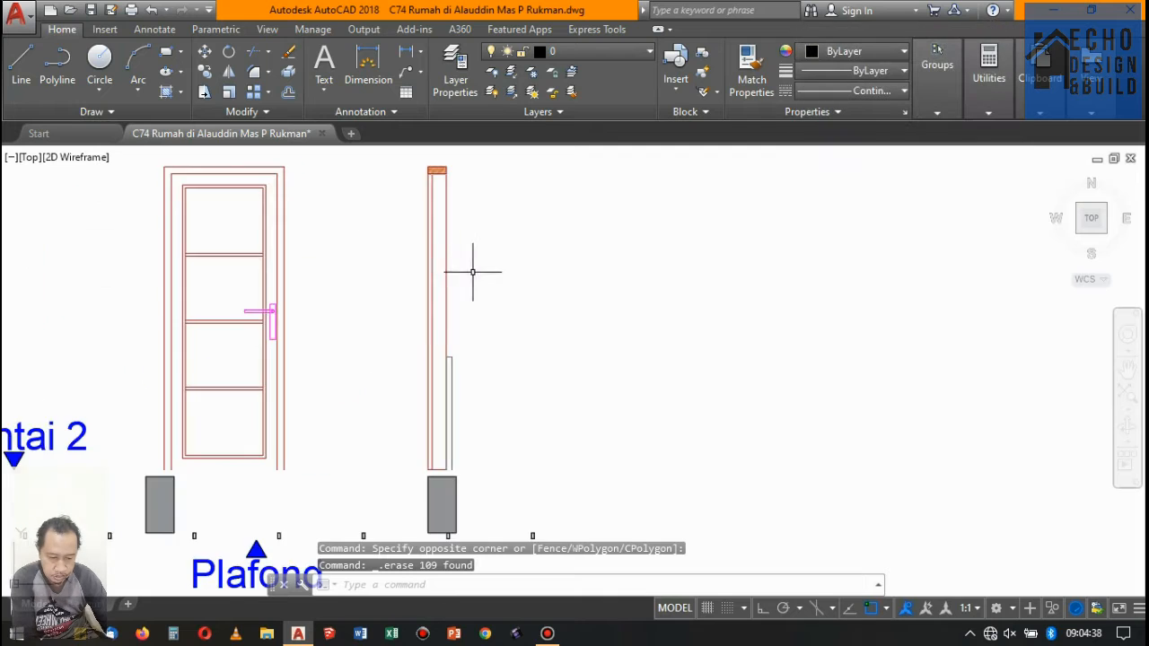
- Erase the door's side section, grey beams, floor and ceiling labels, and the dimensioned outline around the four-panel door
scroll(450, 287, down, 4)
click(583, 397)
scroll(435, 370, up, 4)
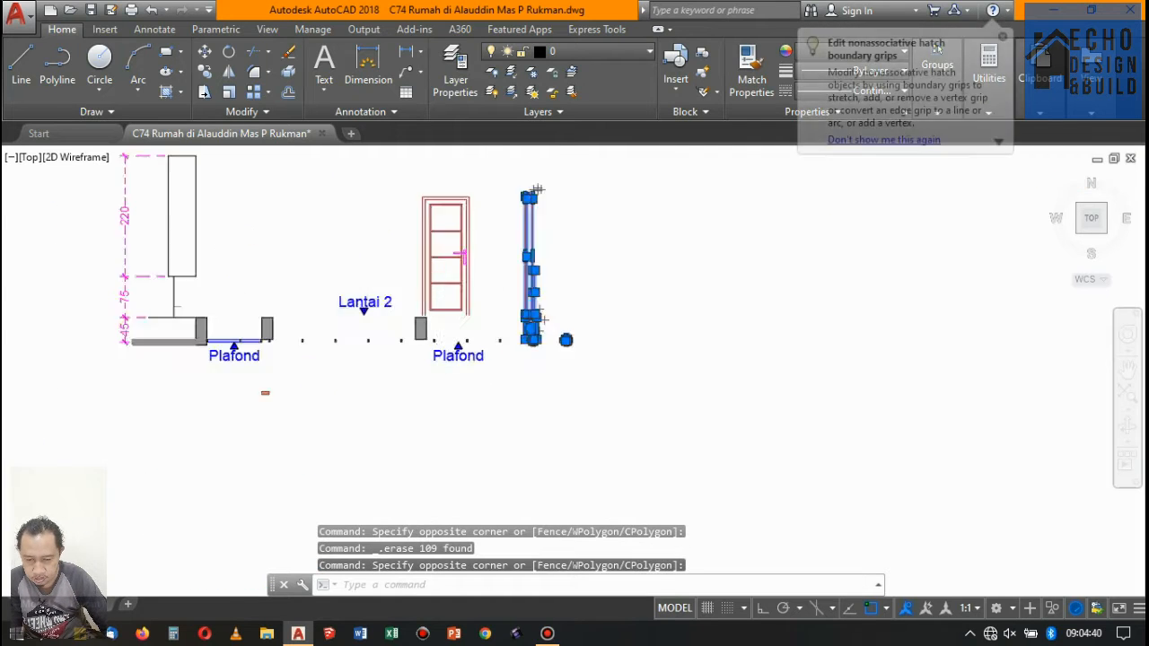
click(567, 384)
click(287, 301)
scroll(293, 304, down, 3)
click(359, 397)
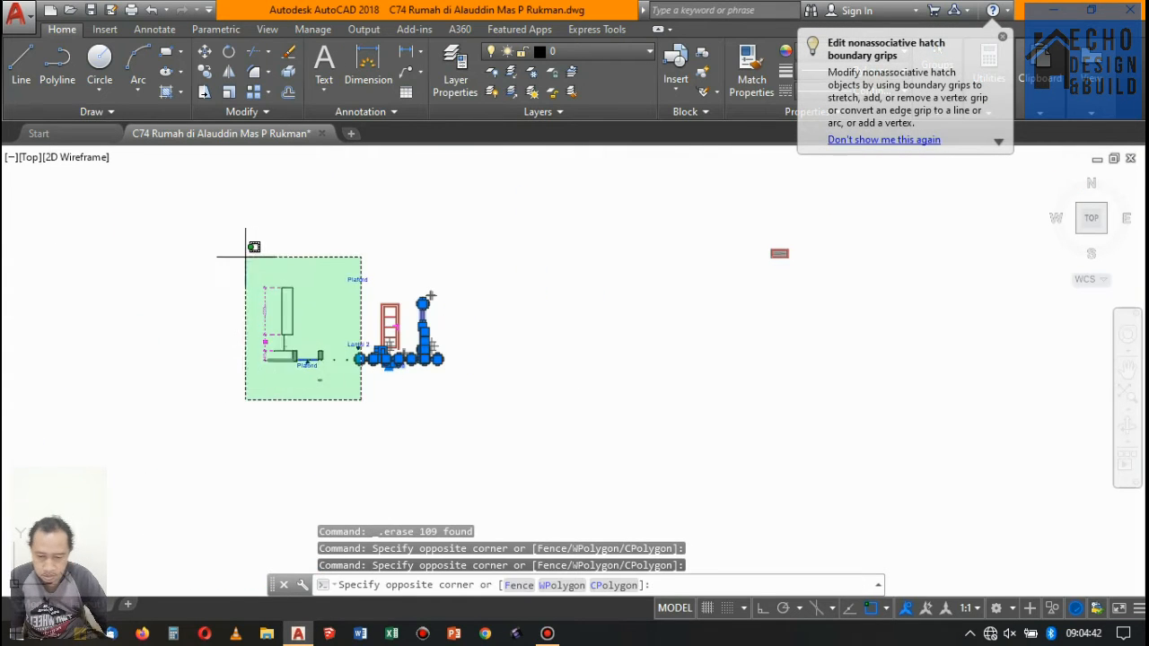
click(229, 246)
key(Delete)
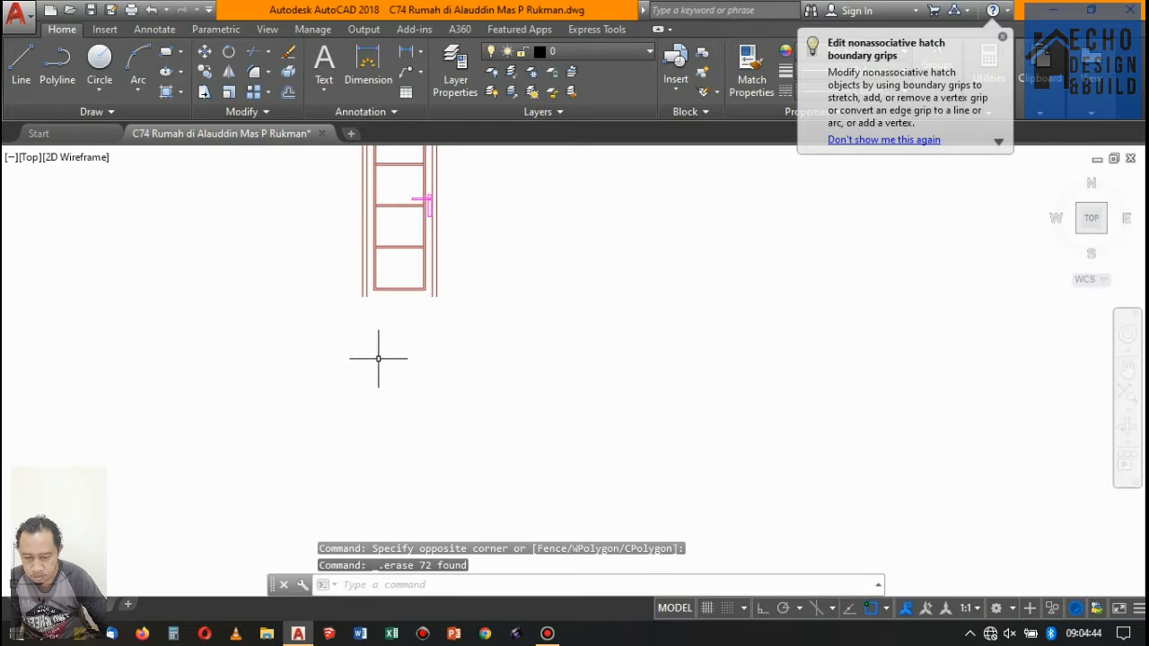
- Draw a line across the open bottom of the four-panel door frame, joining its outer jambs
scroll(376, 305, up, 3)
scroll(341, 287, up, 2)
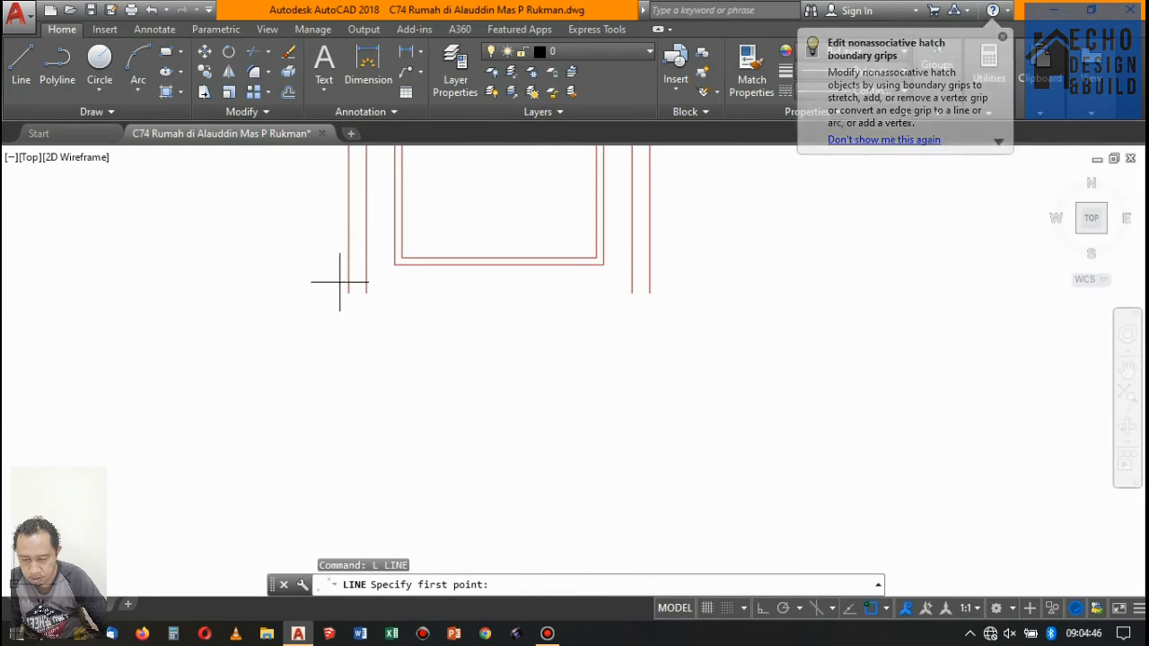
click(349, 293)
click(656, 288)
scroll(512, 320, down, 5)
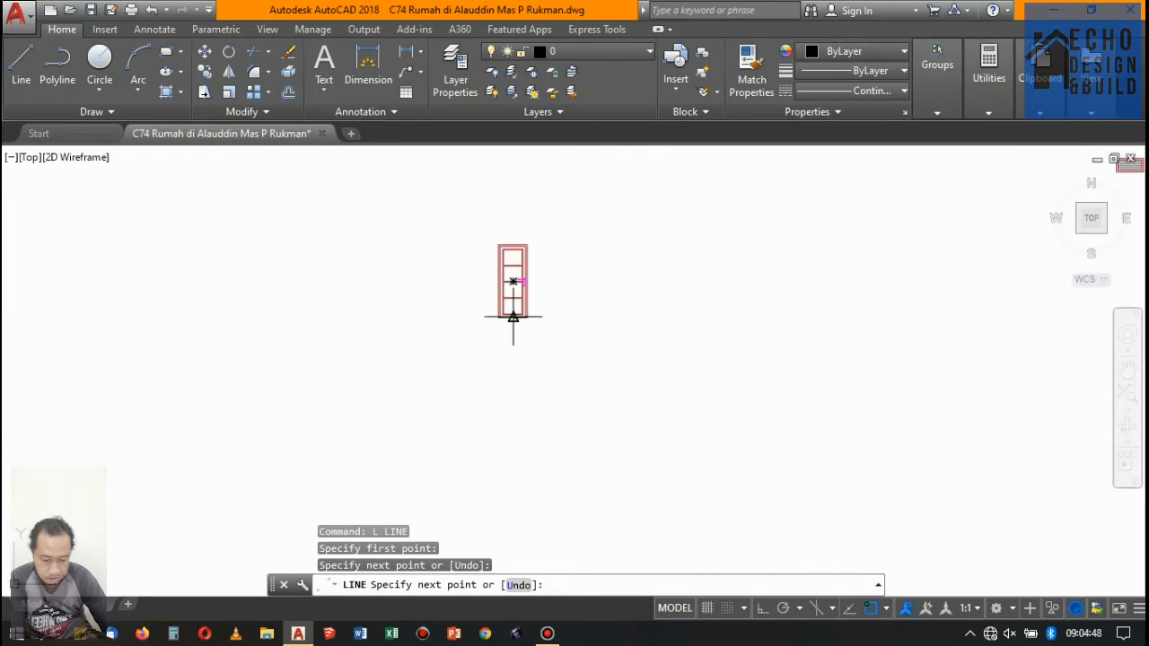
key(Return)
- Move the small louvred vent from its upper-left corner to just beside the top of the four-panel door
click(413, 257)
click(448, 287)
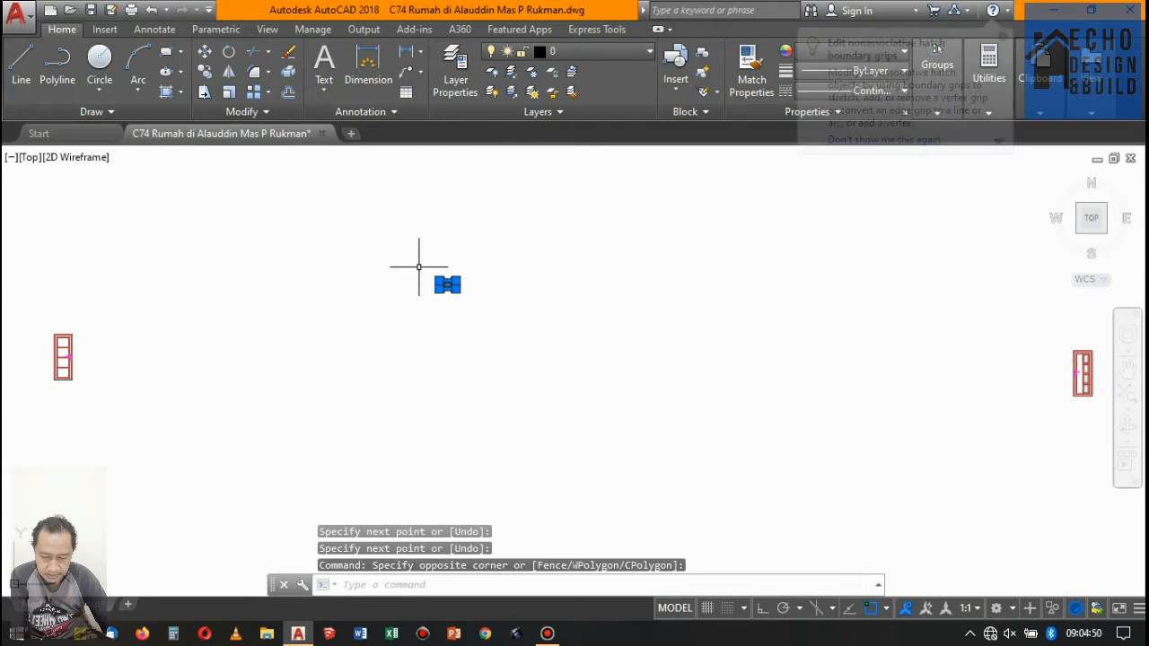
text(m)
key(Return)
scroll(413, 260, up, 3)
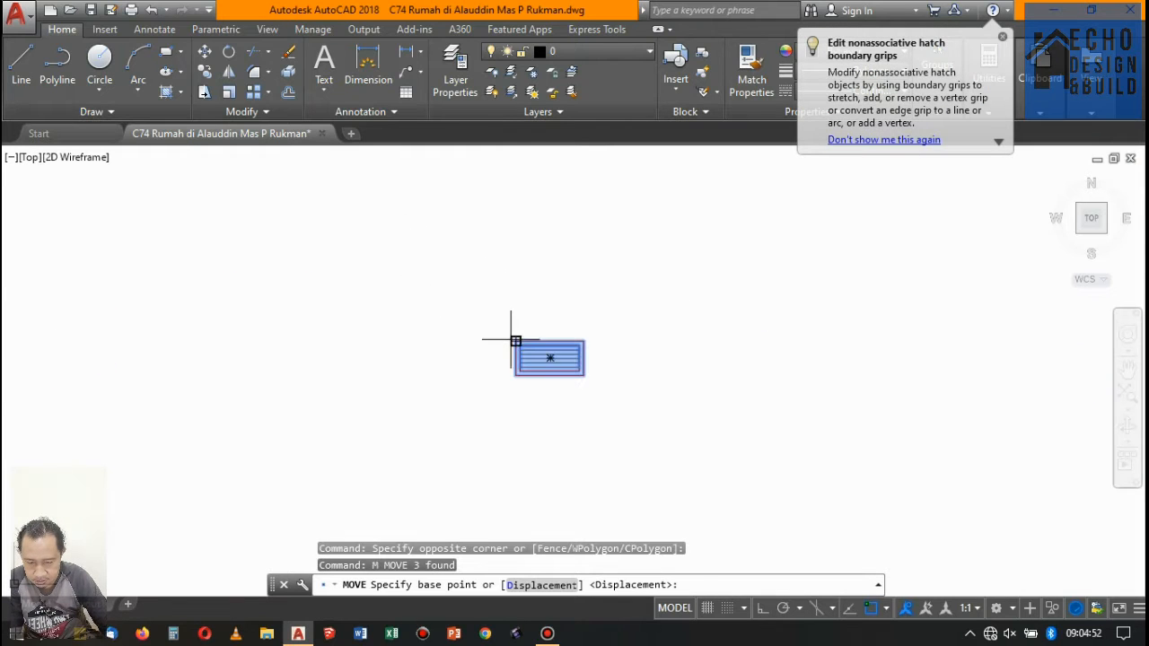
click(515, 341)
scroll(725, 231, down, 4)
scroll(608, 275, up, 3)
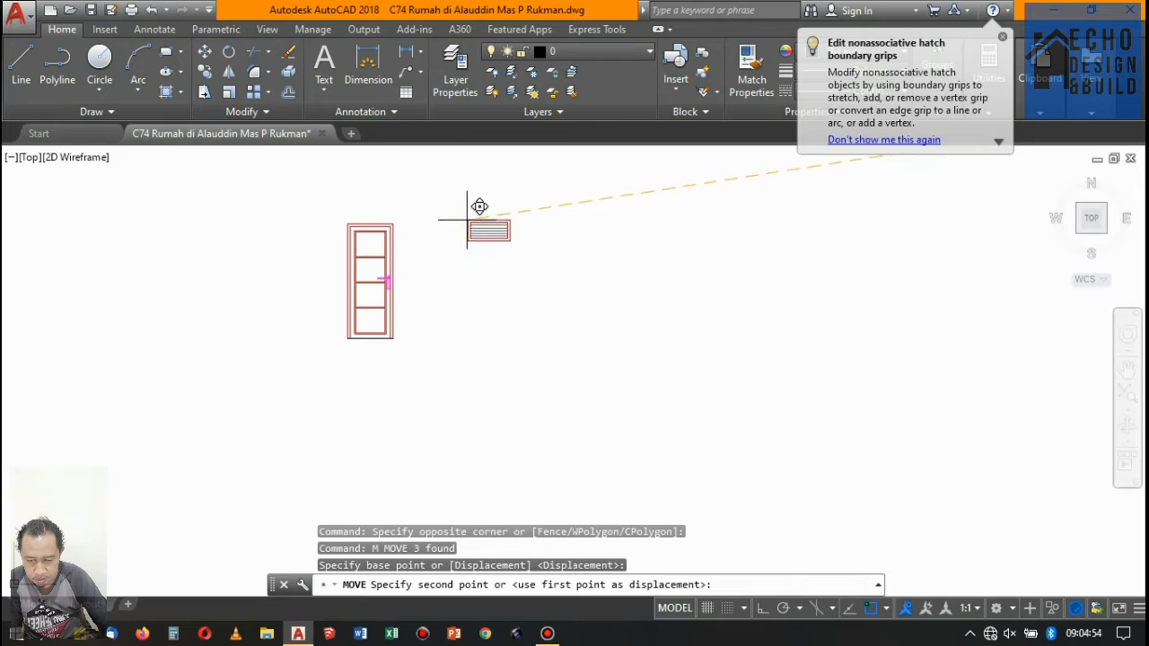
click(458, 226)
- Move the cleaned panelled door from its upper-left corner to the far side of the louvred vent, roughly level with it
scroll(456, 226, down, 5)
scroll(677, 211, up, 2)
click(672, 211)
click(731, 327)
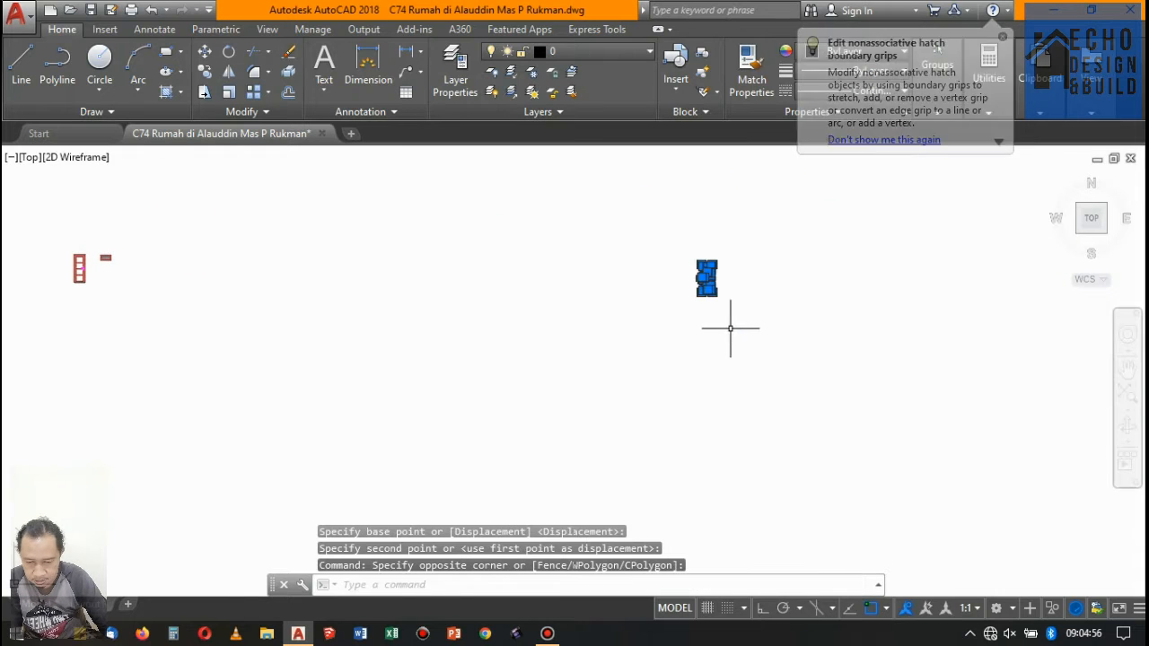
text(m)
key(Return)
scroll(664, 242, up, 3)
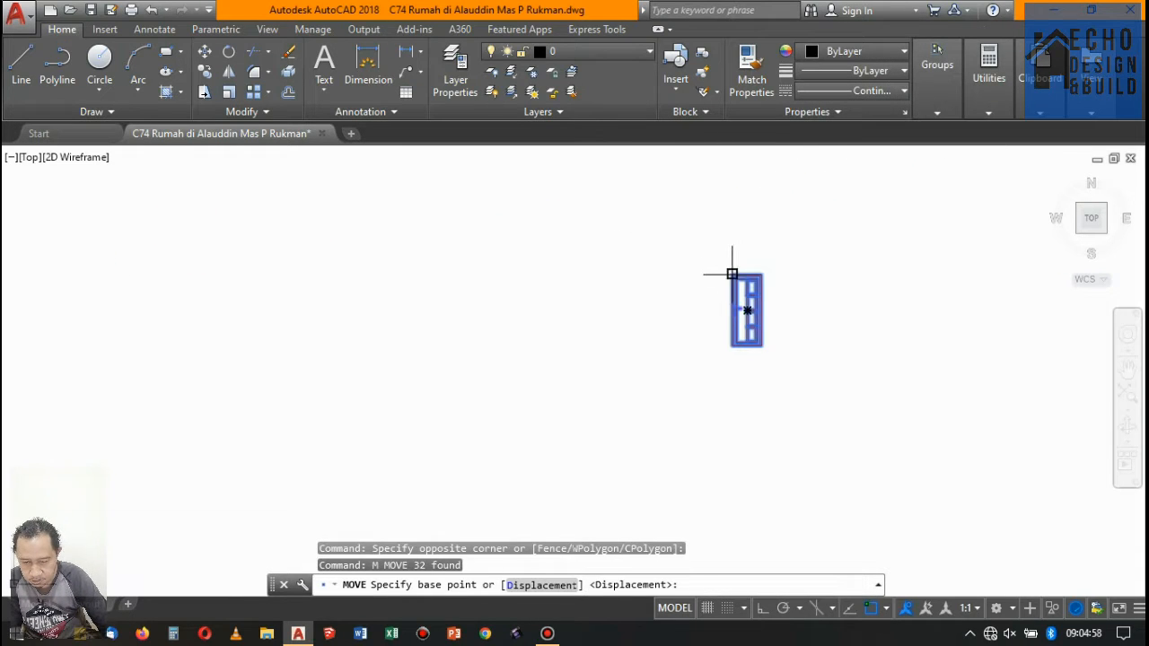
click(732, 273)
scroll(701, 287, down, 3)
scroll(500, 274, up, 3)
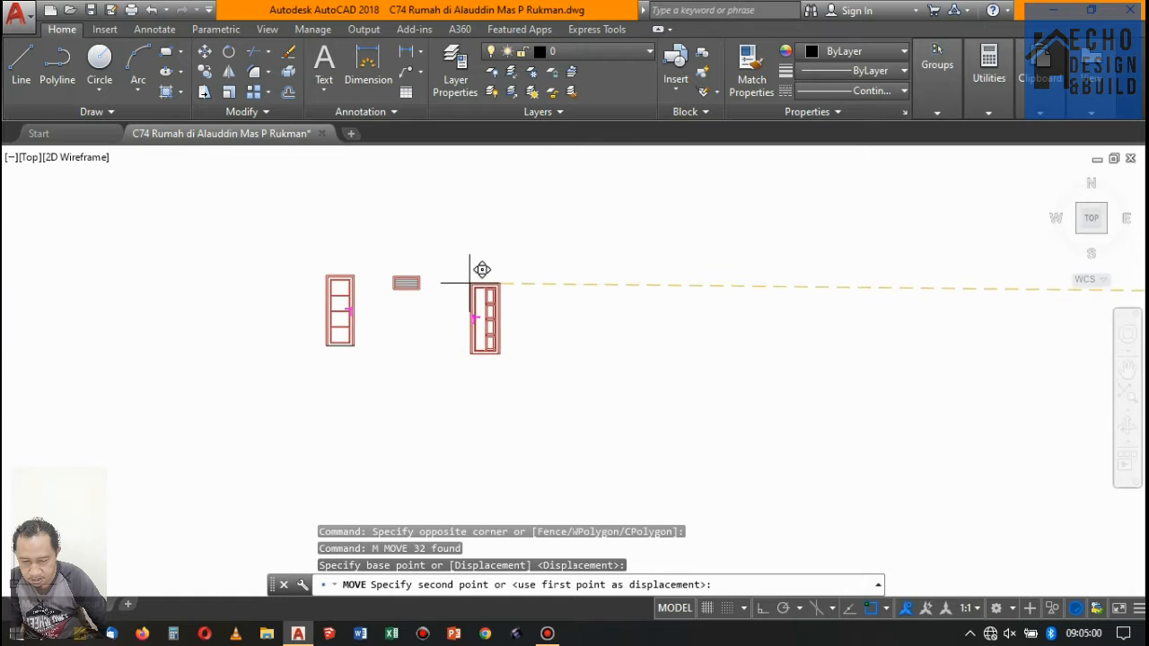
click(467, 278)
- Examine the front elevation copy with fence against the isolated doors and windows for openings still missing
scroll(672, 243, down, 4)
scroll(506, 303, up, 5)
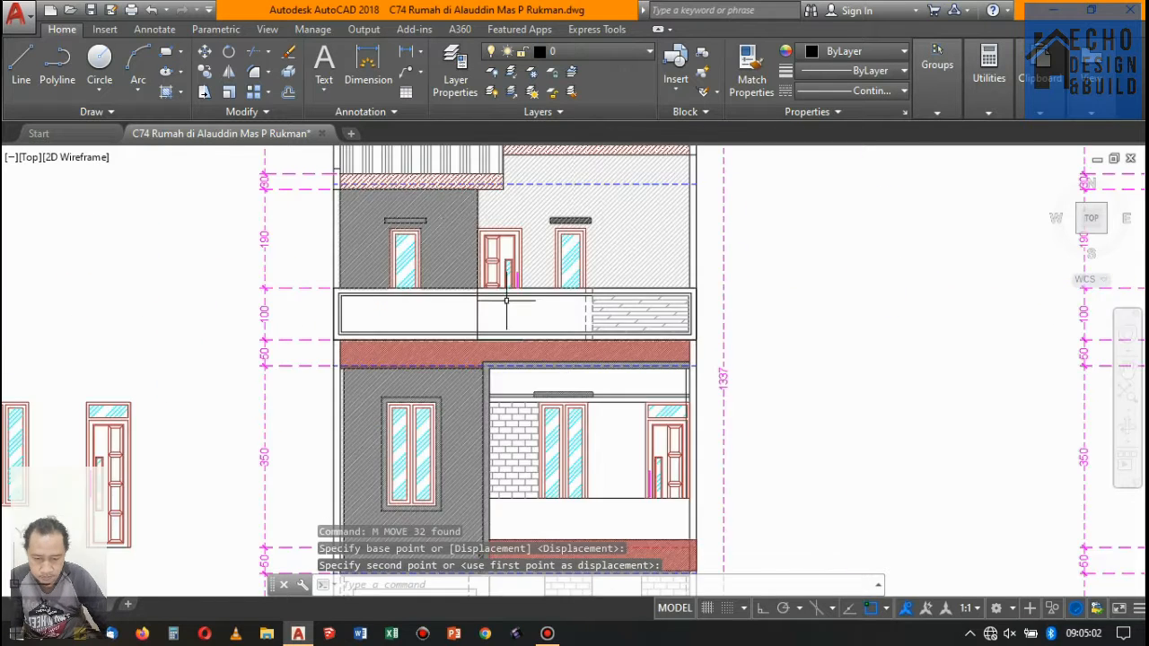
scroll(506, 301, down, 4)
scroll(521, 300, up, 3)
scroll(538, 299, down, 3)
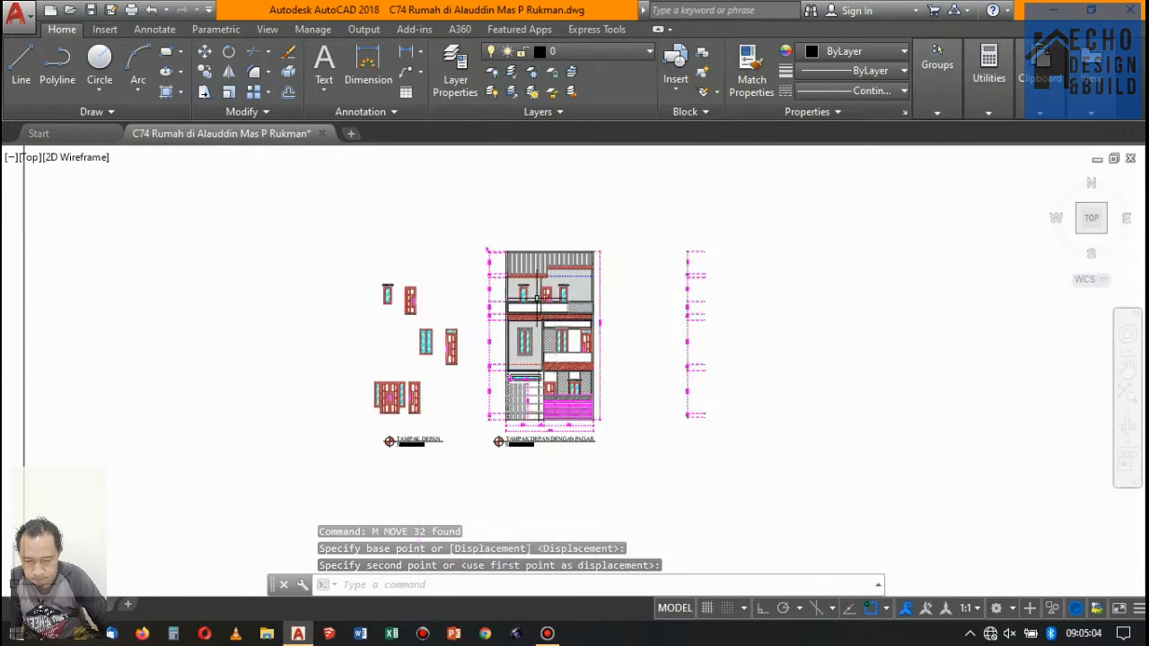
scroll(537, 299, up, 3)
scroll(507, 409, down, 4)
scroll(511, 402, up, 4)
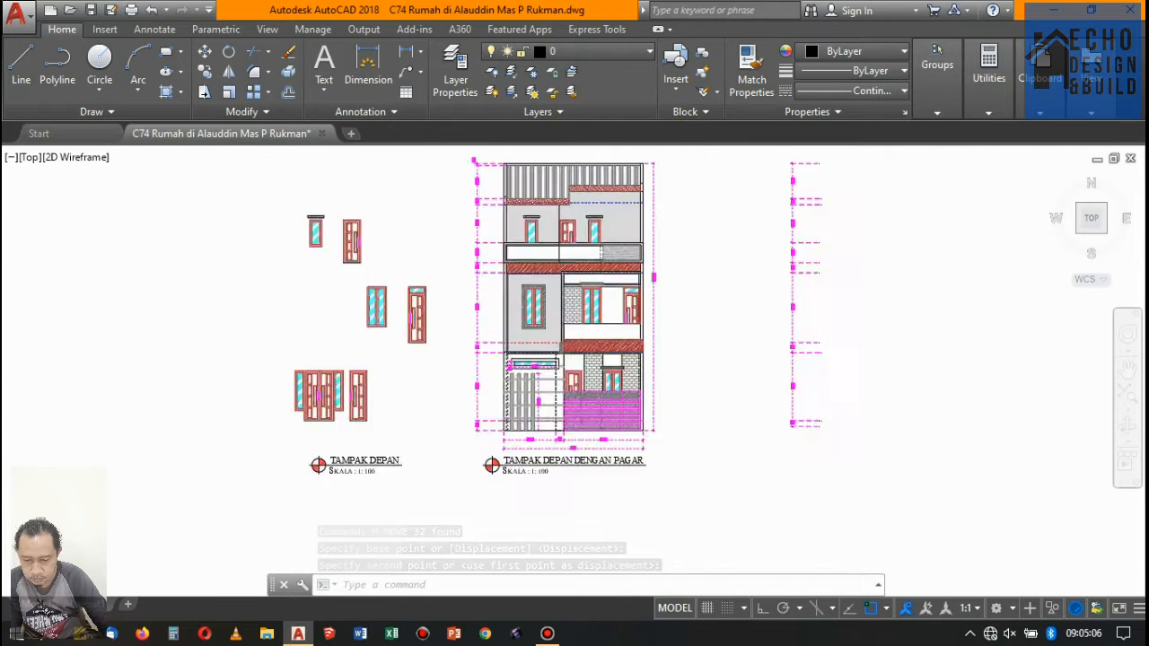
scroll(529, 362, up, 8)
- Erase the whole front elevation copy with fence, including its long high window, dimensions and title
click(320, 312)
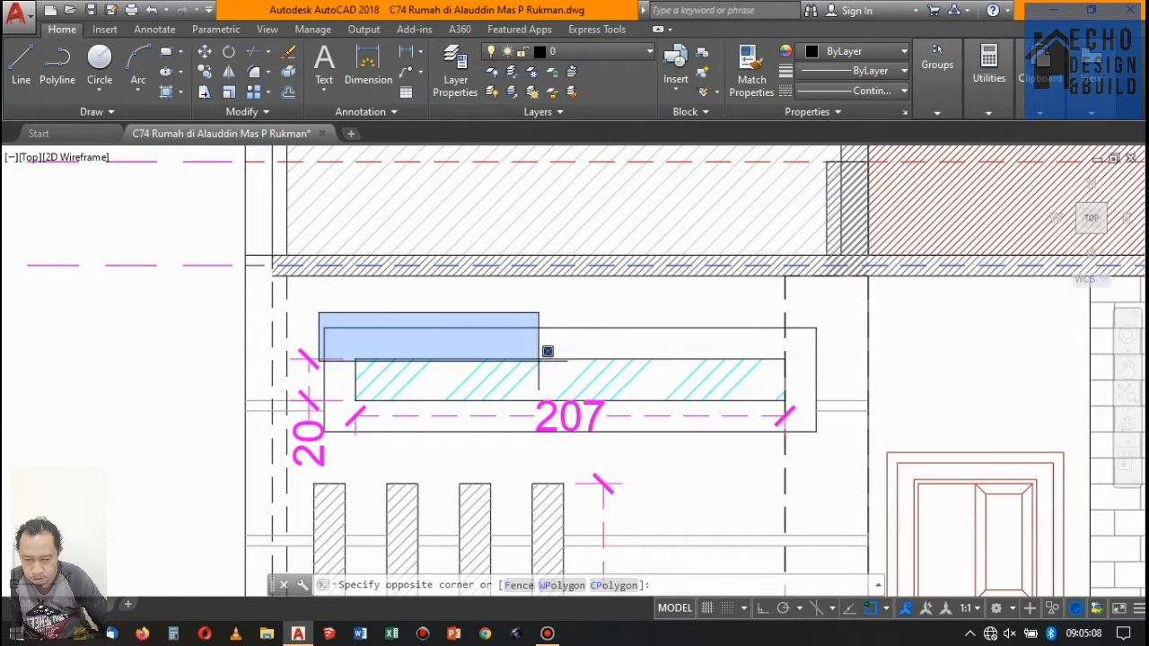
click(821, 434)
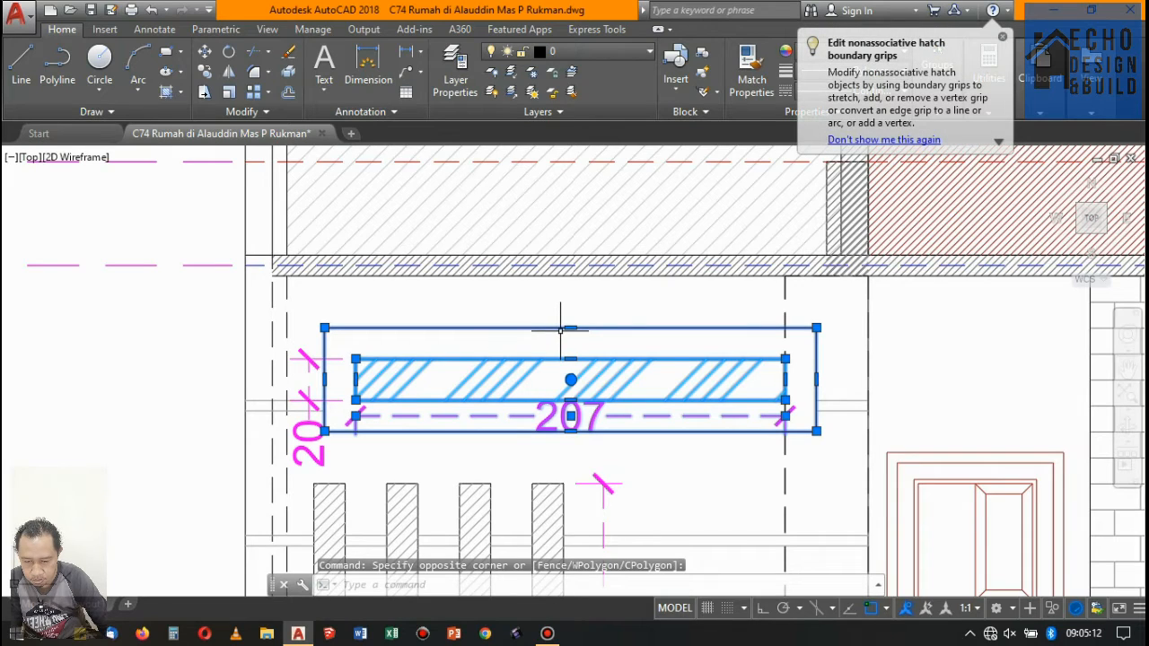
scroll(592, 316, down, 12)
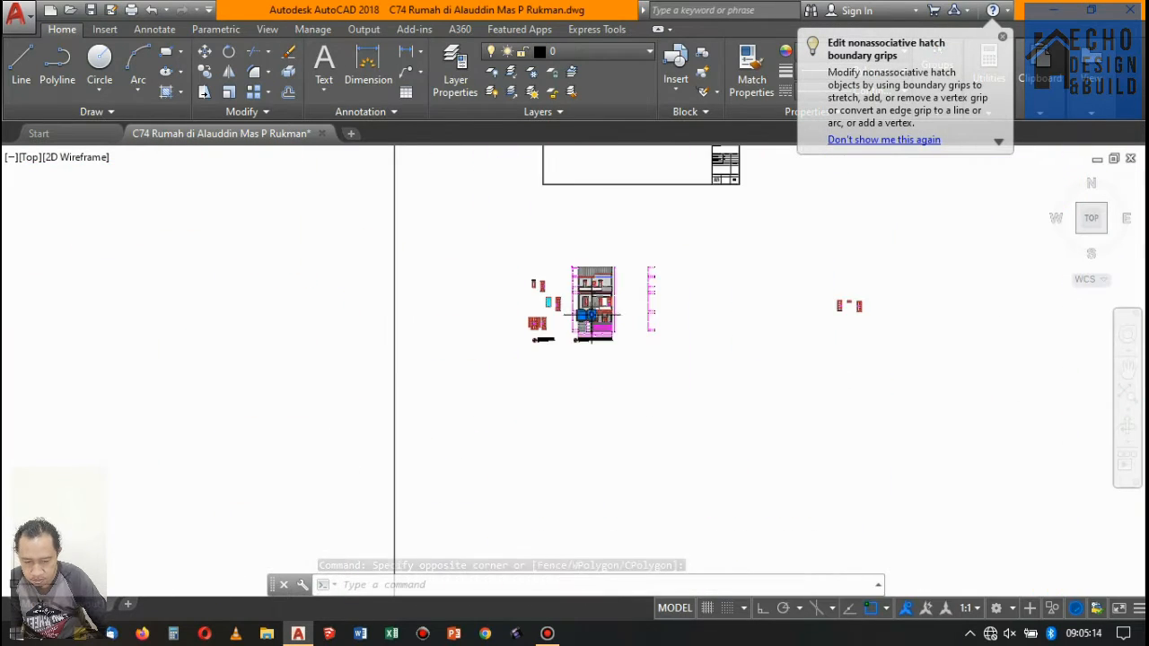
scroll(593, 311, up, 3)
scroll(574, 278, down, 6)
scroll(598, 282, up, 5)
click(601, 278)
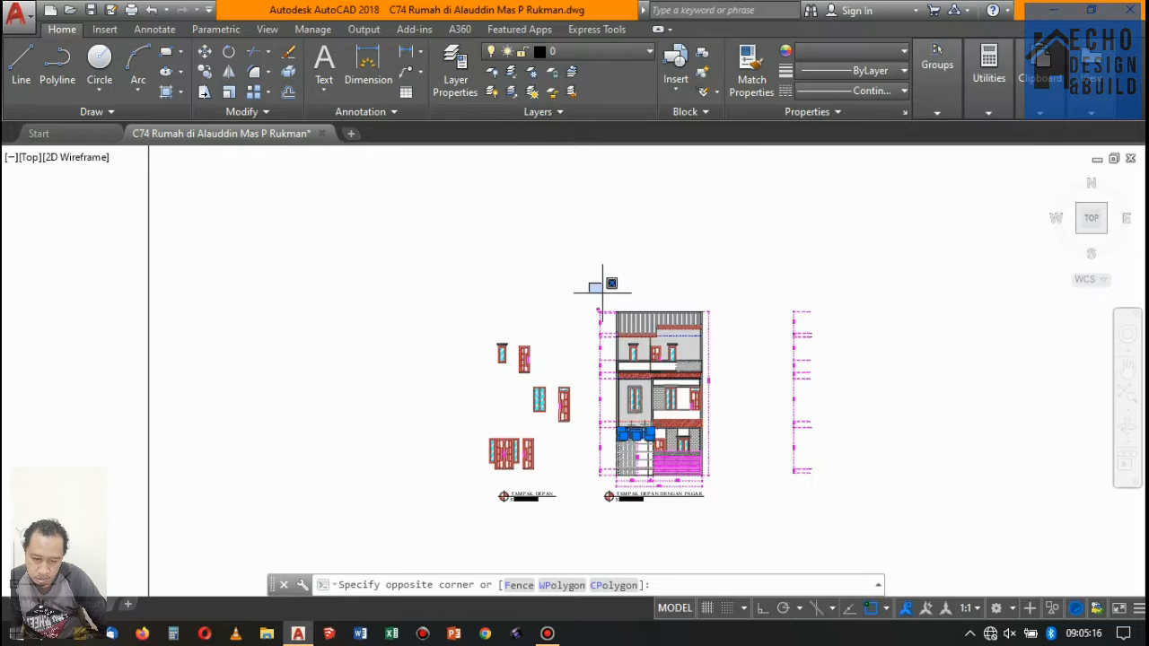
scroll(681, 405, down, 7)
click(681, 404)
key(Delete)
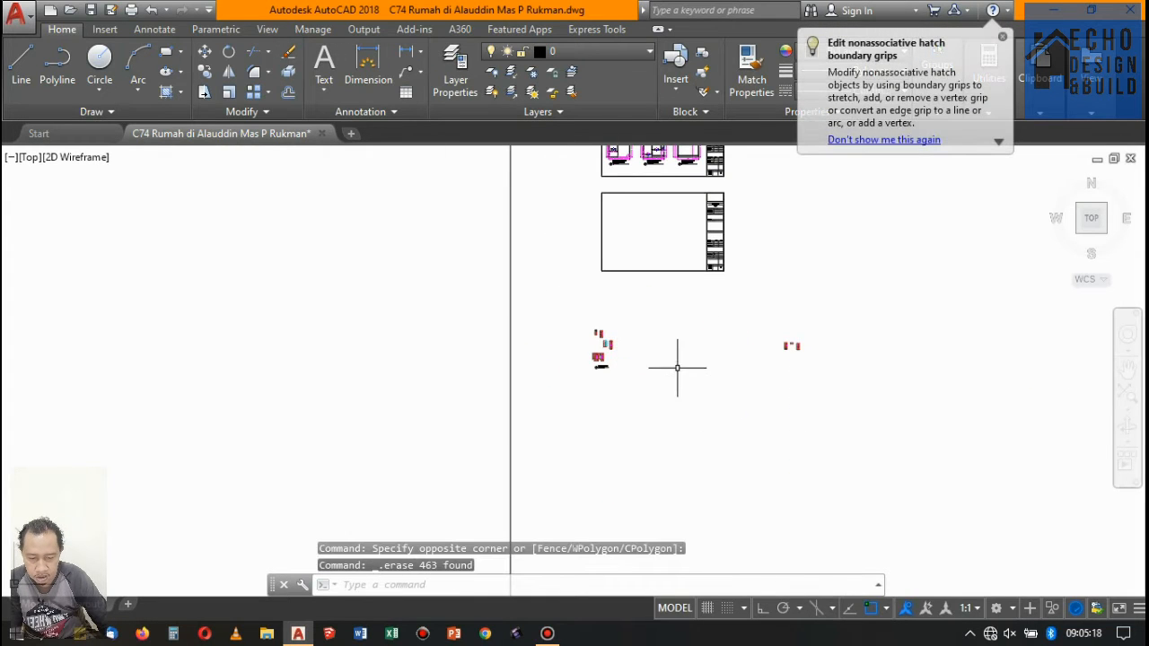
- Move the two section doors and the louvred vent together next to the doors and windows isolated from the front elevation
scroll(585, 359, up, 4)
scroll(584, 359, down, 7)
scroll(725, 264, up, 4)
click(701, 249)
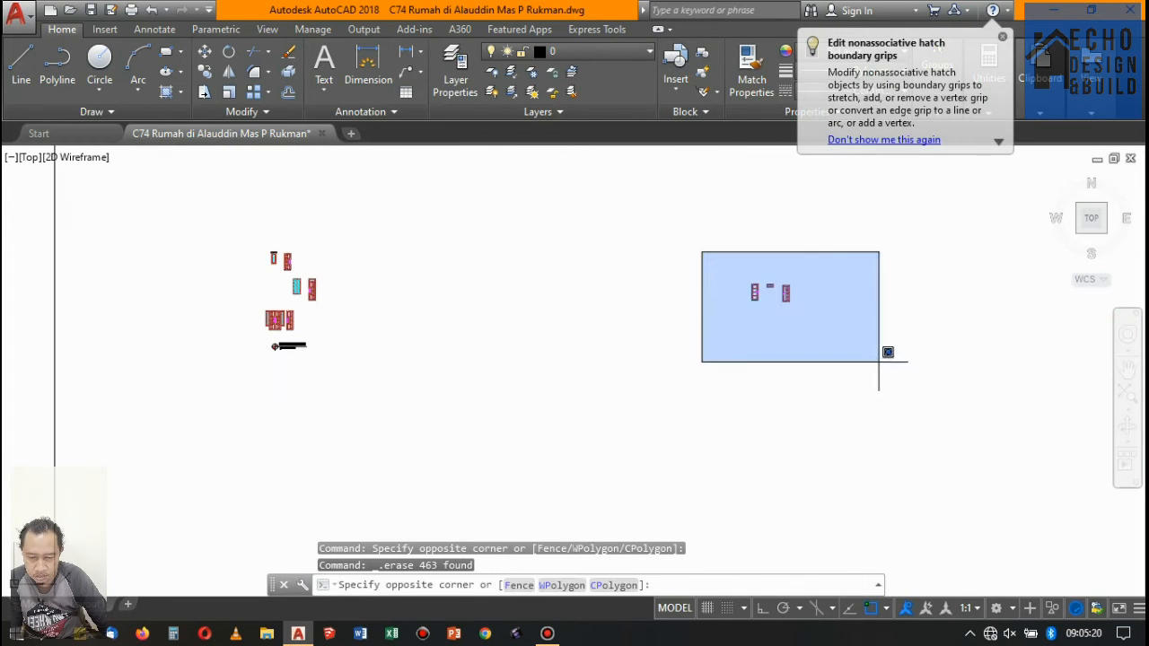
click(907, 390)
key(Return)
click(757, 290)
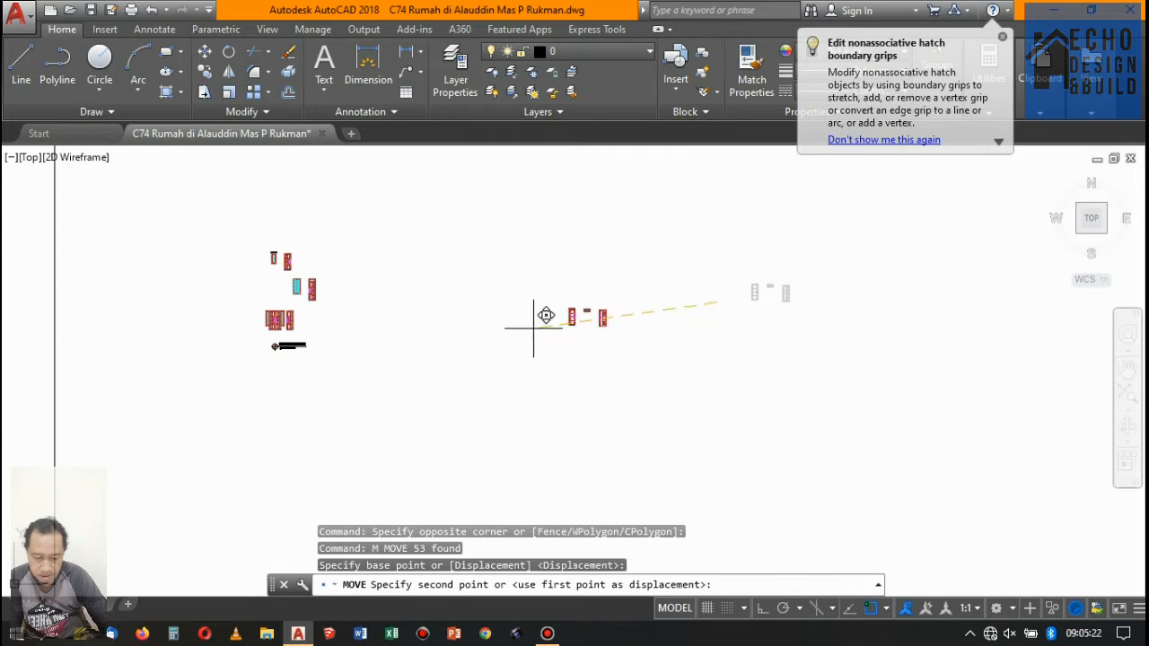
scroll(332, 283, up, 5)
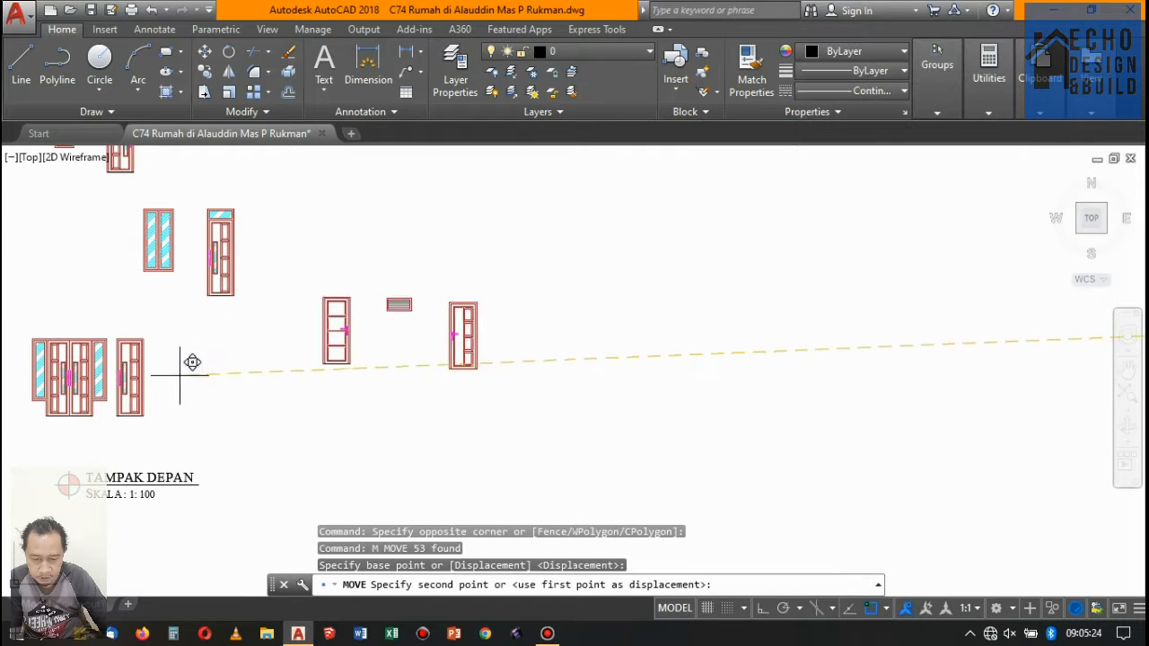
click(224, 416)
- Erase the Tampak Depan title, its 1:100 scale text and symbol below the isolated front doors
scroll(584, 328, down, 5)
scroll(513, 333, up, 7)
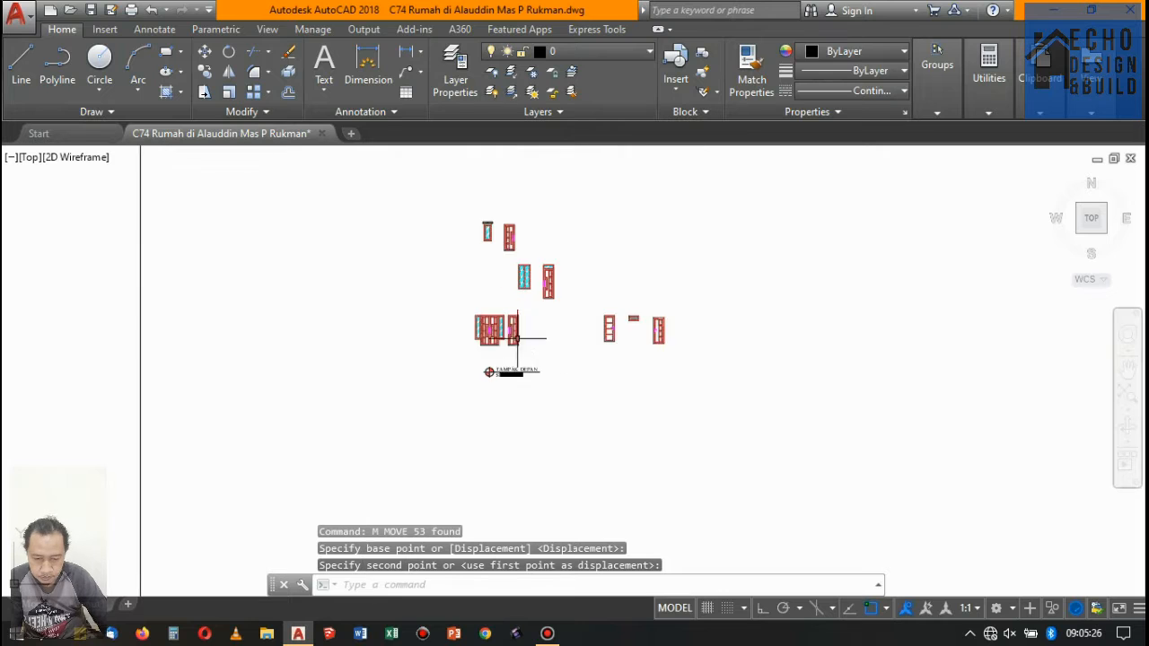
click(561, 439)
click(385, 352)
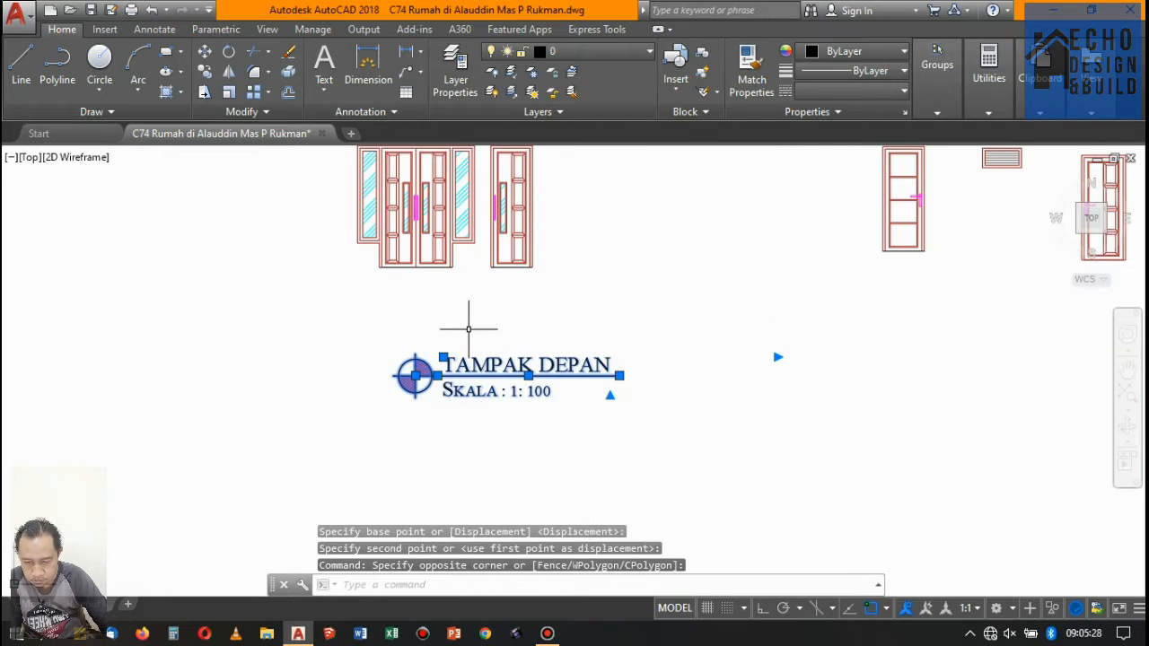
key(Delete)
scroll(479, 329, down, 8)
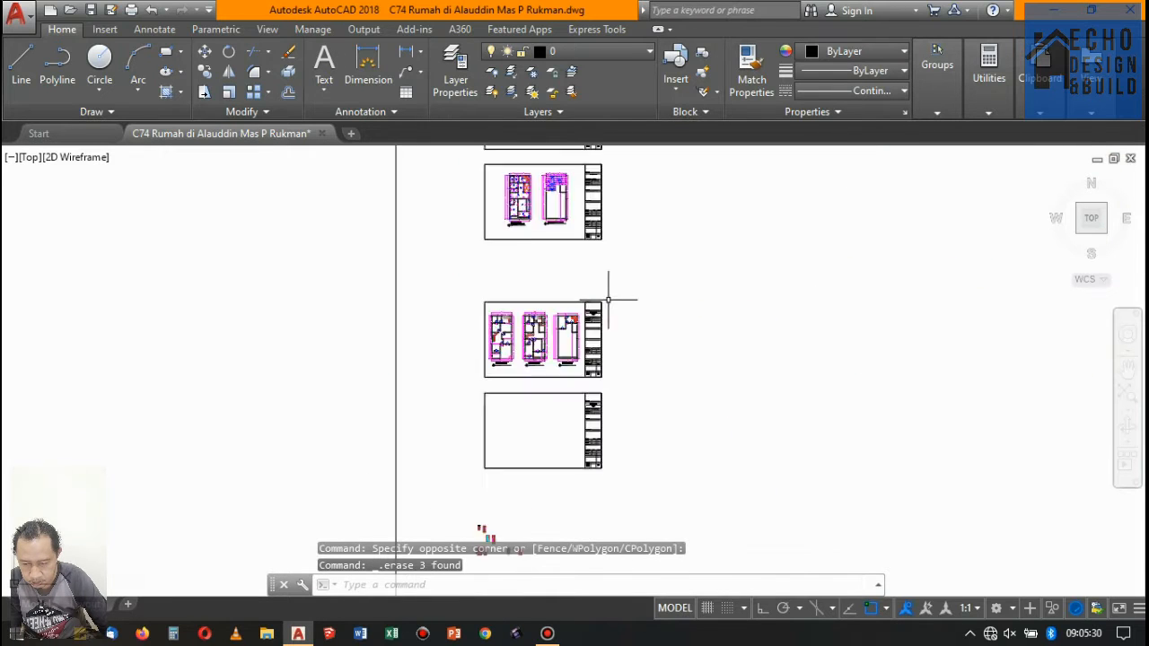
- Copy the PJ-01 tag with its circle from the floor plan to above the isolated front double door
scroll(609, 301, up, 6)
scroll(368, 443, down, 3)
scroll(368, 444, up, 4)
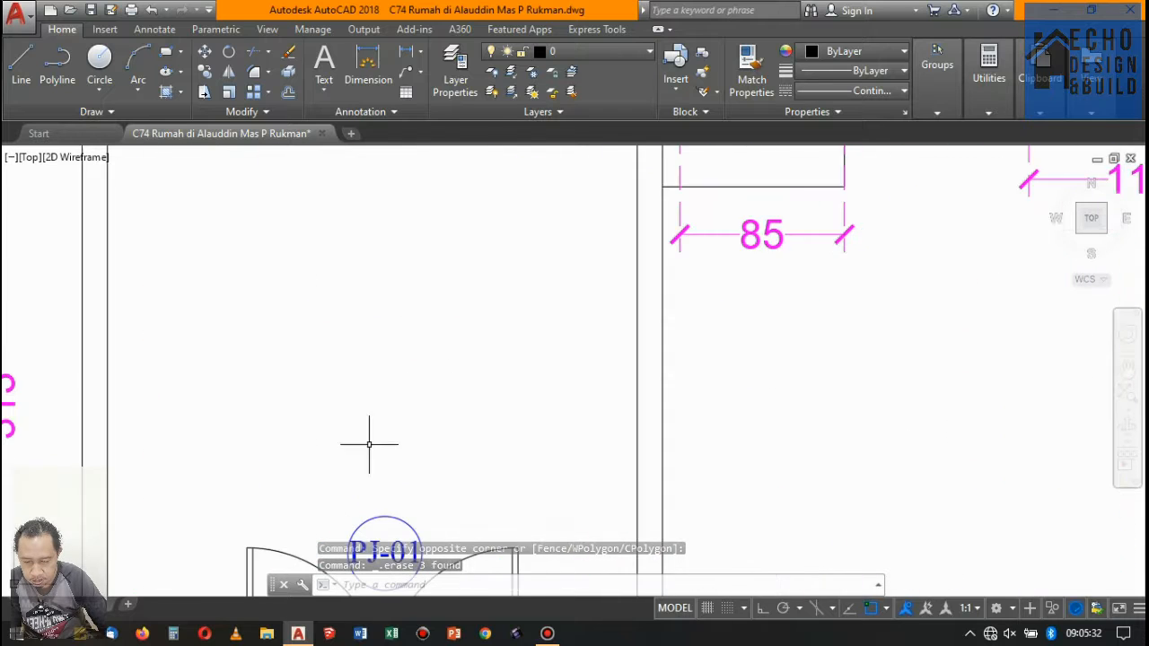
scroll(488, 369, down, 4)
scroll(470, 404, up, 8)
click(590, 423)
click(447, 390)
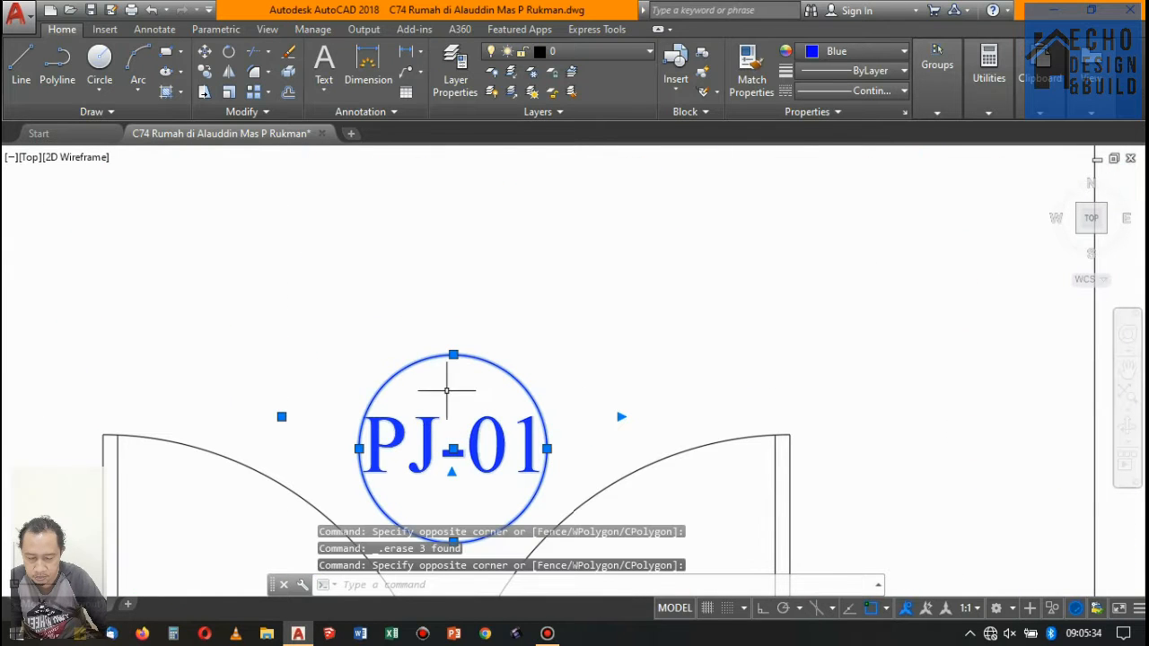
click(204, 76)
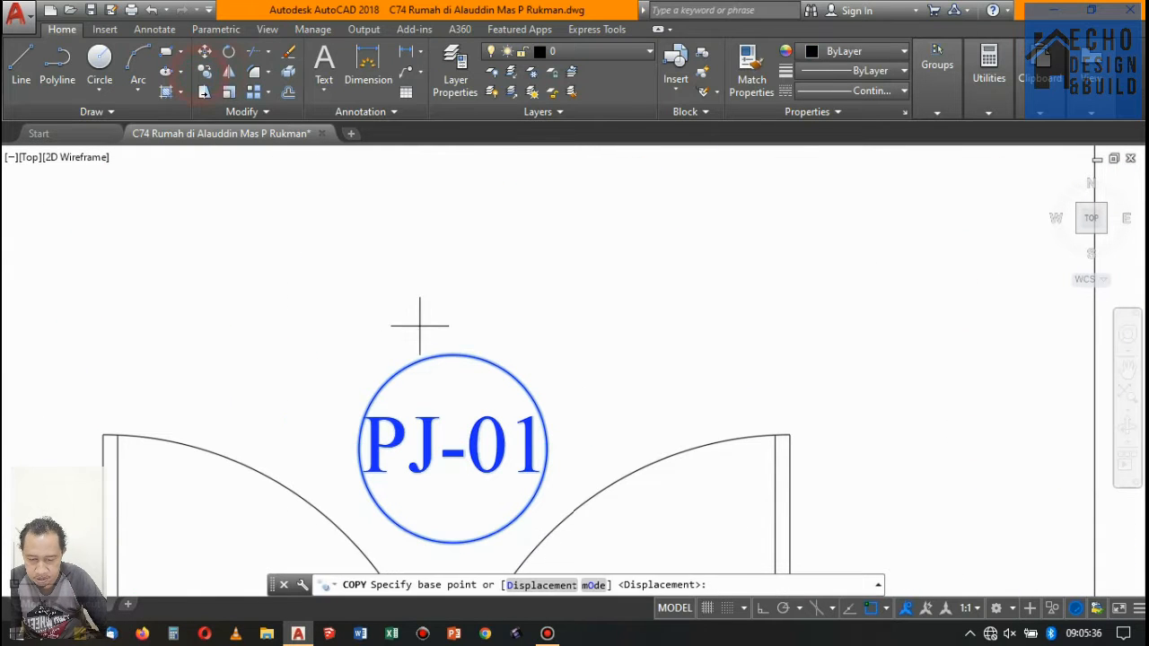
click(431, 395)
scroll(623, 285, down, 8)
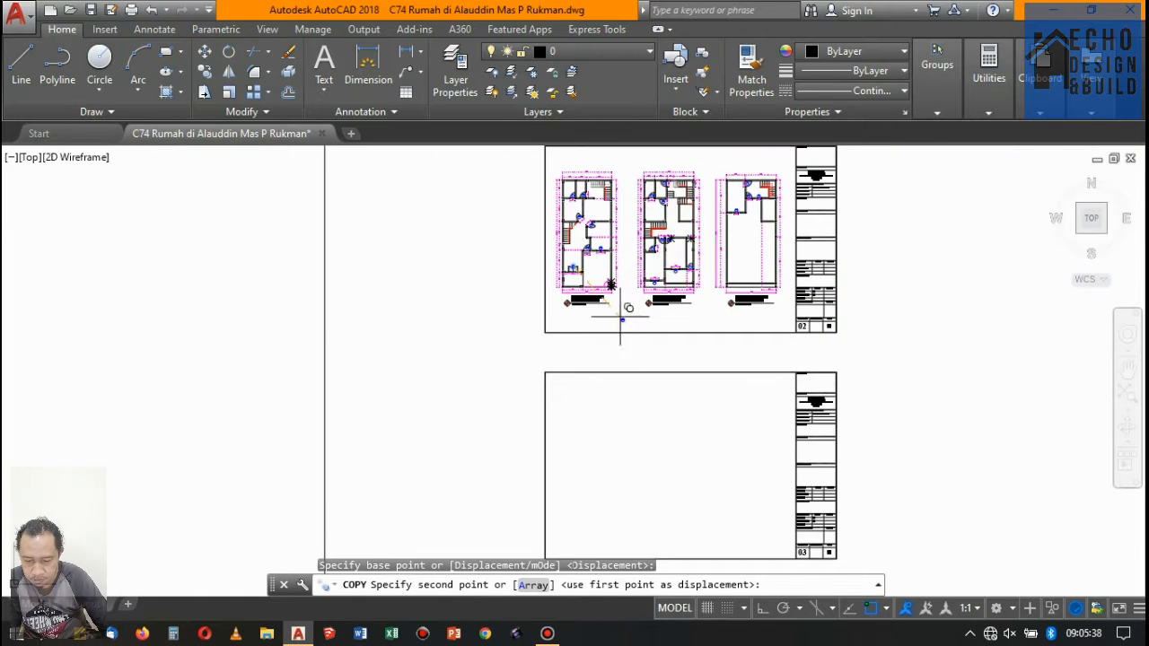
scroll(620, 316, up, 10)
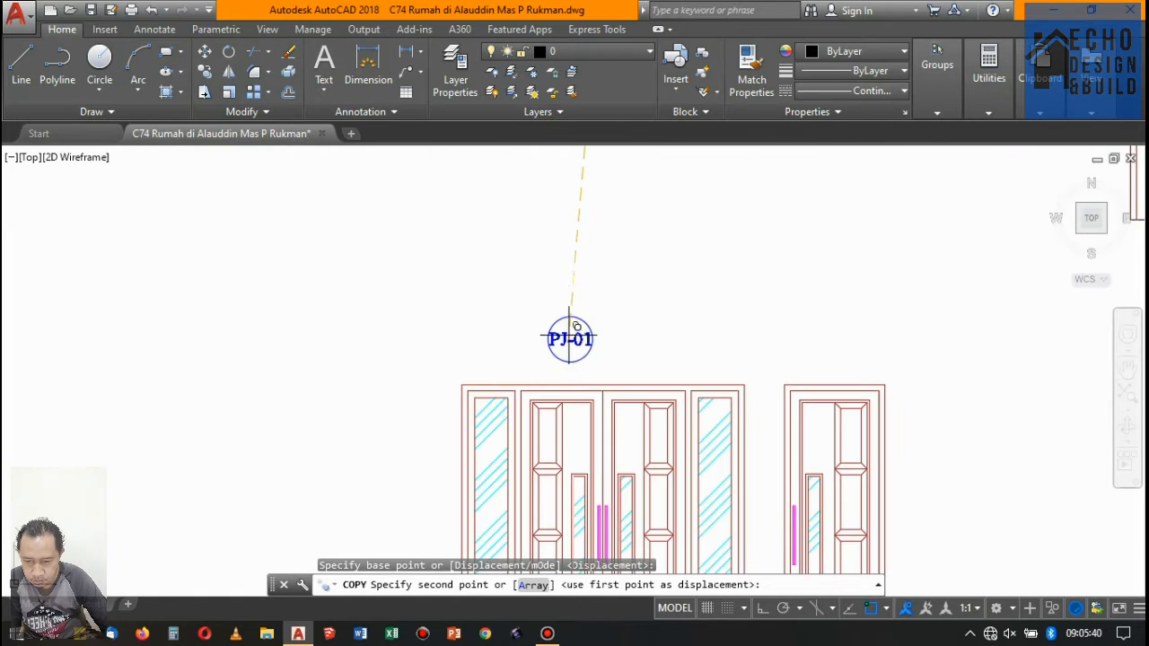
click(516, 333)
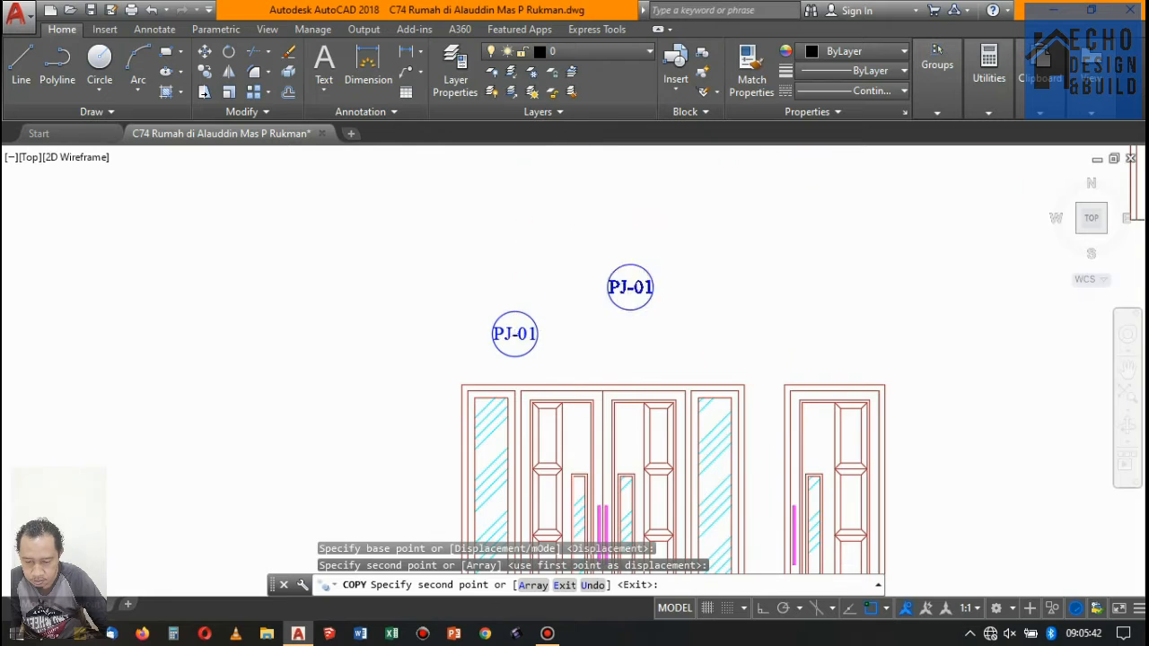
scroll(584, 302, down, 3)
key(Return)
scroll(557, 310, up, 5)
click(578, 309)
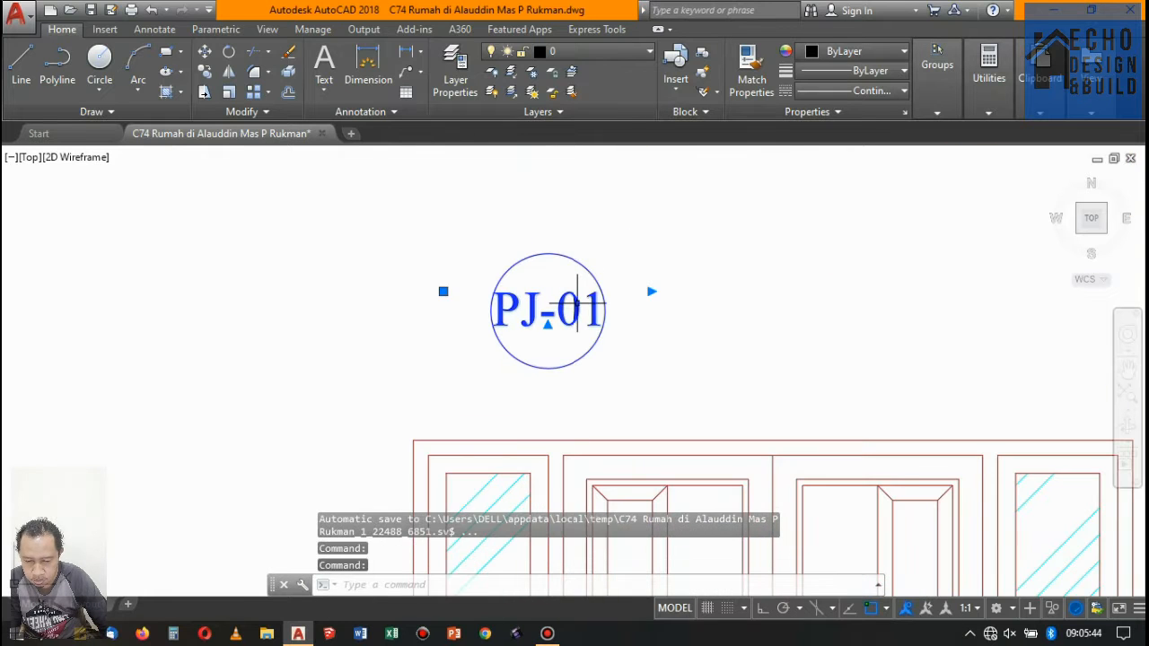
double_click(591, 310)
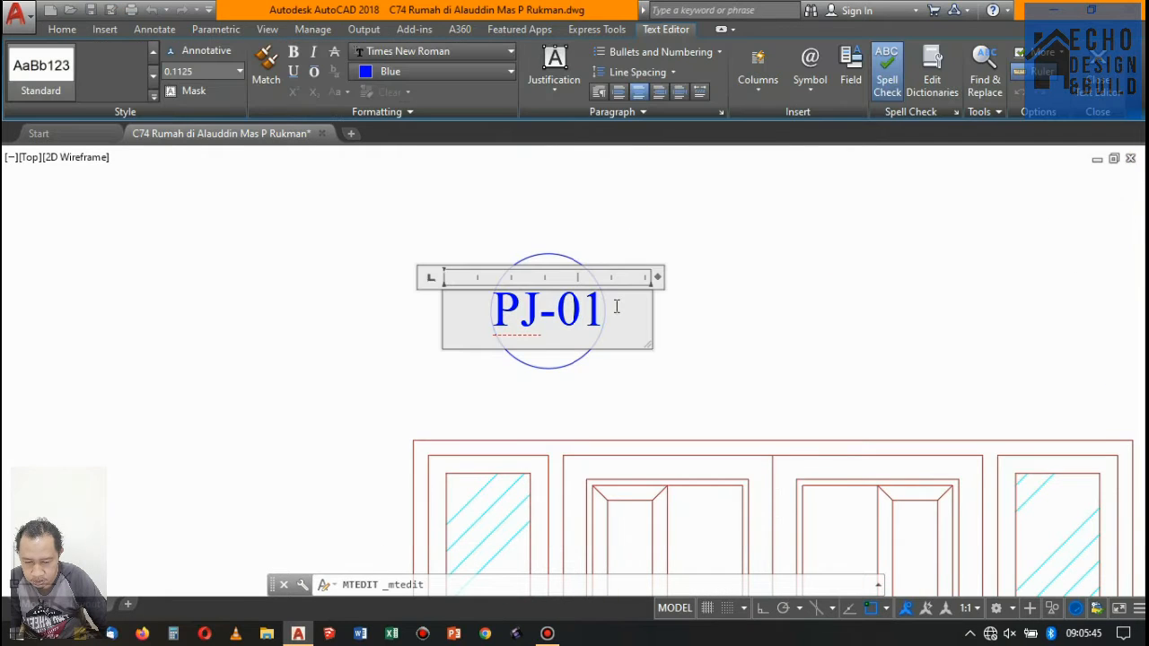
click(779, 304)
- Copy only the PJ-01 text horizontally to just beside its circle above the double door, with ortho on
click(569, 290)
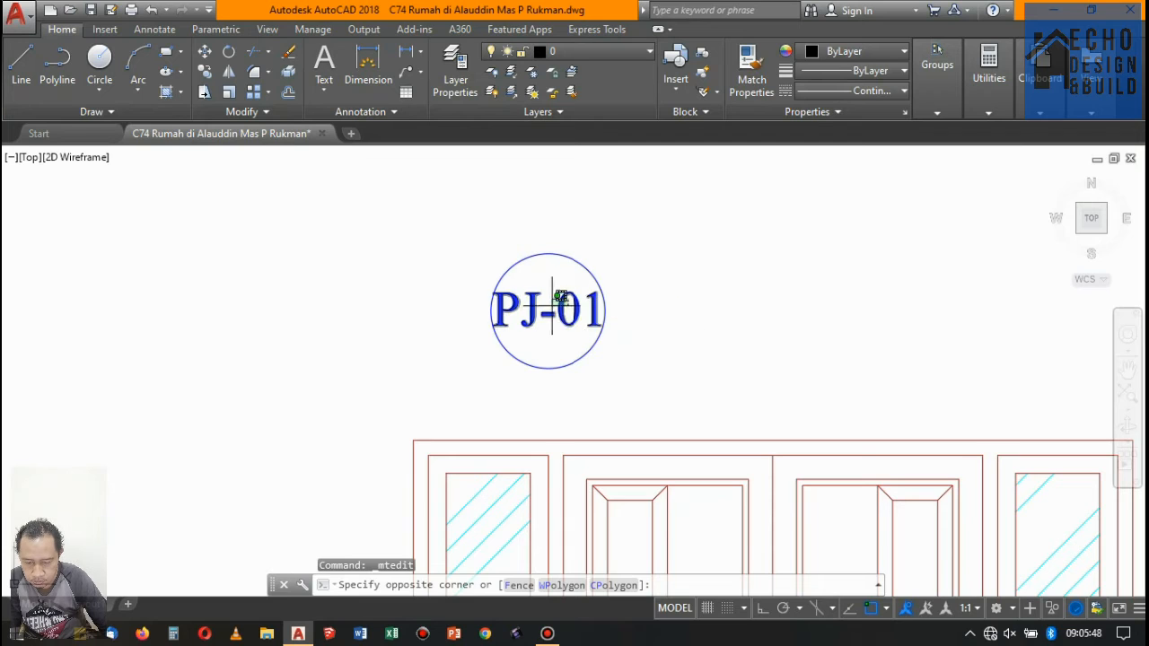
click(553, 297)
text(co)
key(Return)
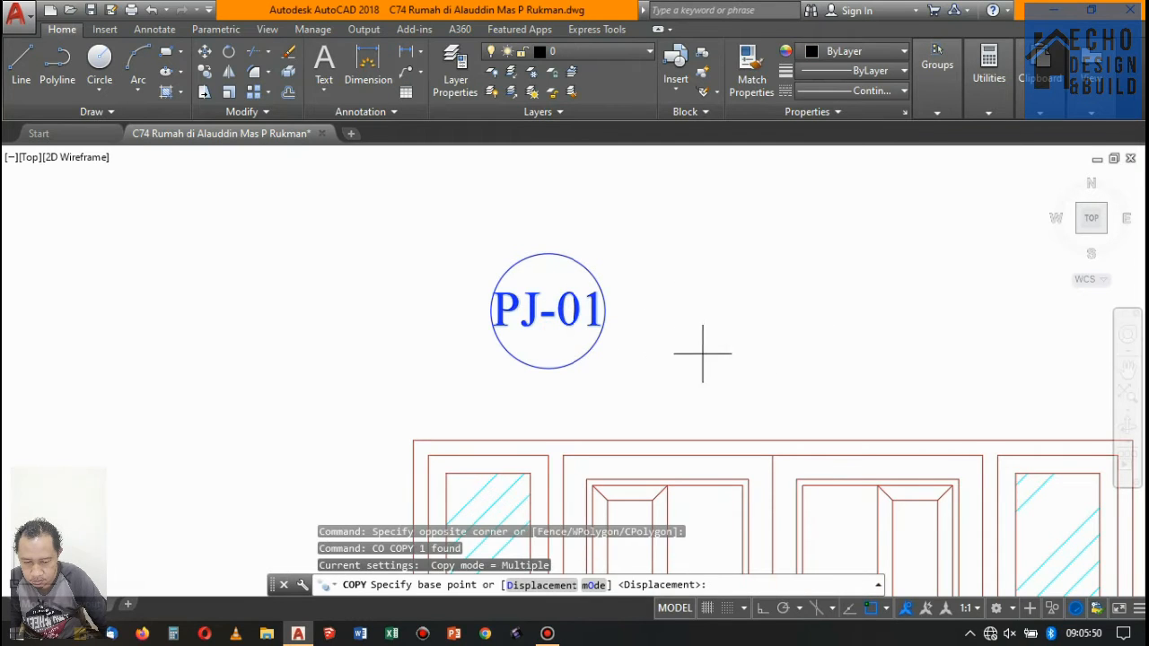
click(661, 359)
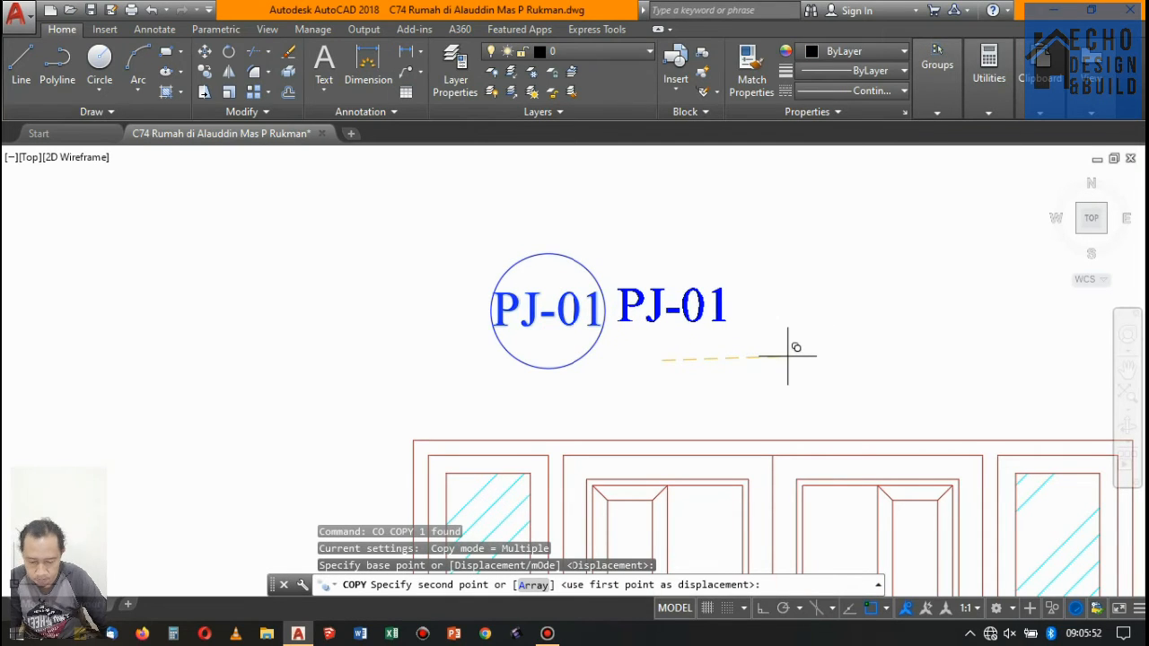
key(F8)
key(F8)
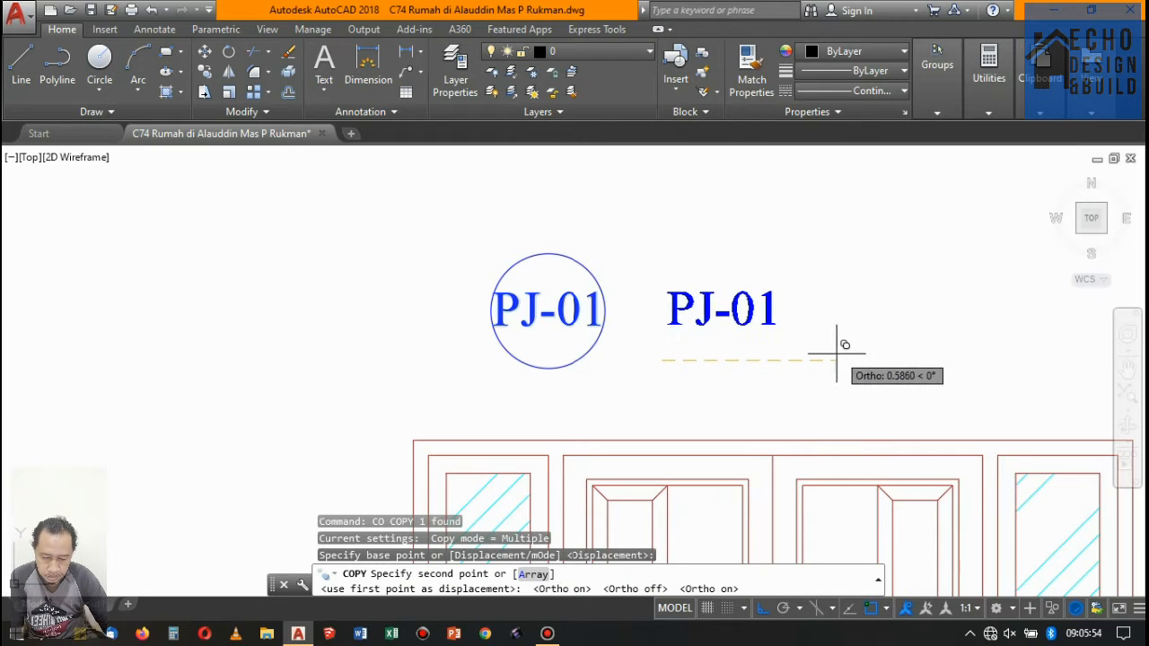
key(F8)
click(819, 356)
key(Return)
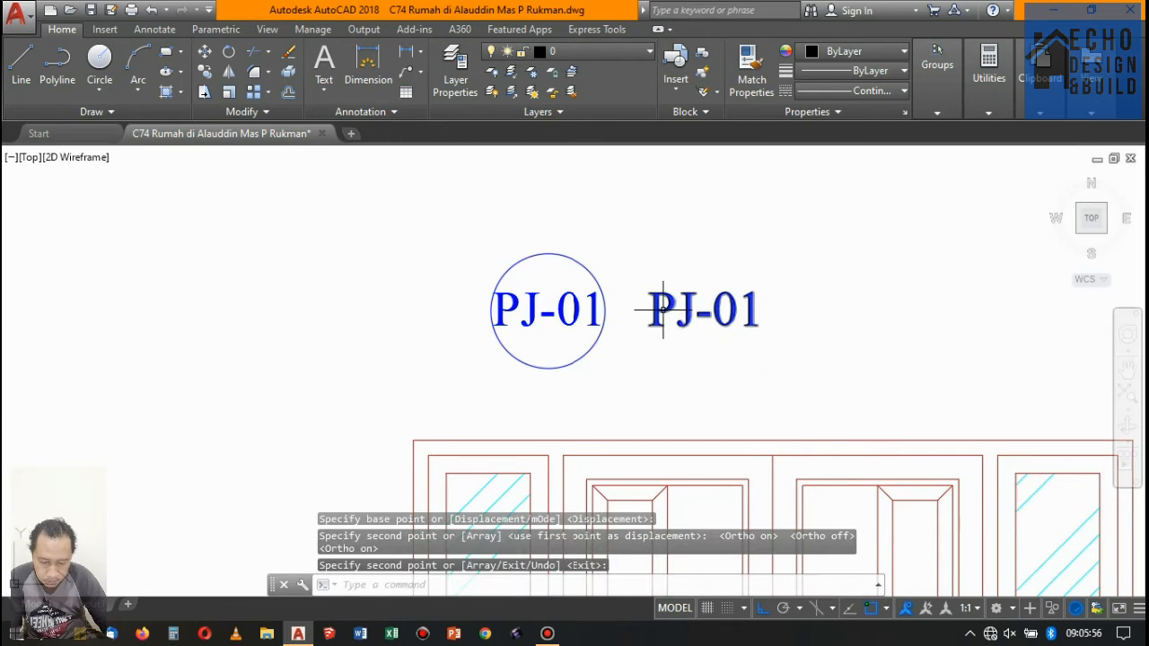
- Edit the copied text to read "= PJ-01", left-align it and widen its text frame
double_click(675, 312)
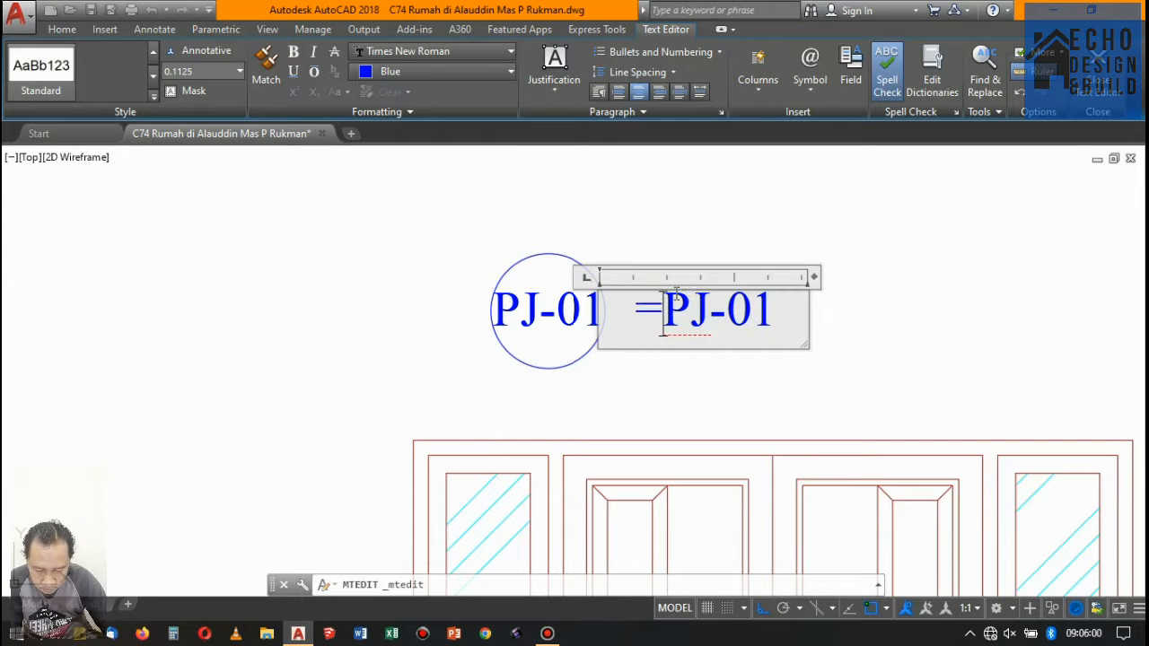
key(Return)
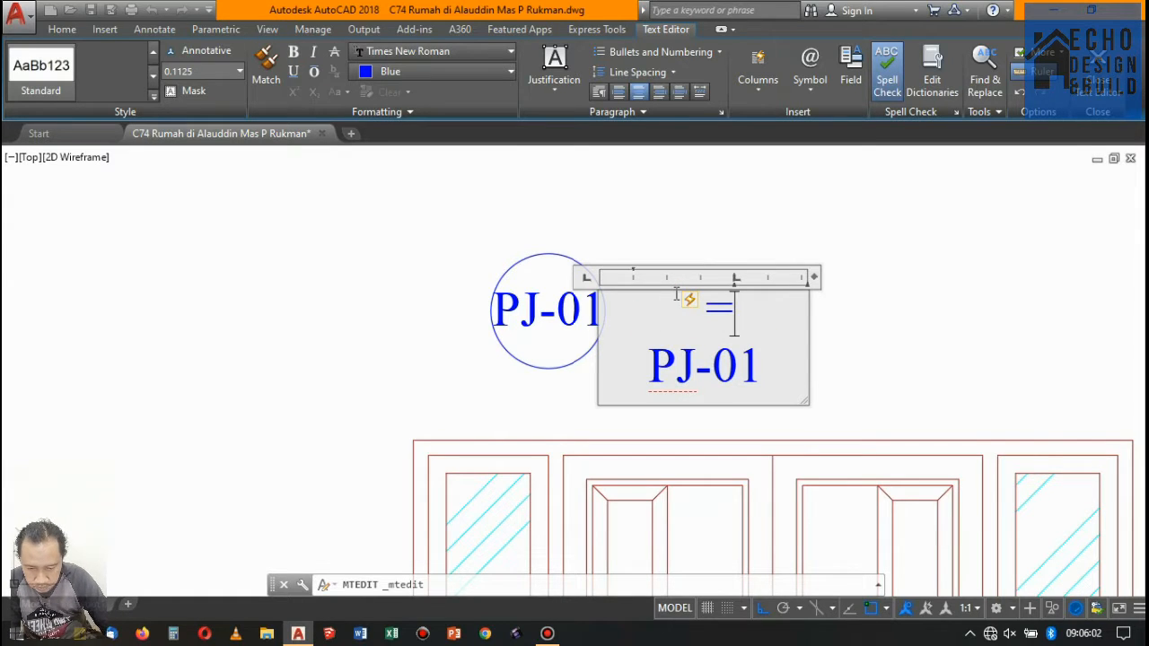
key(BackSpace)
scroll(722, 321, down, 3)
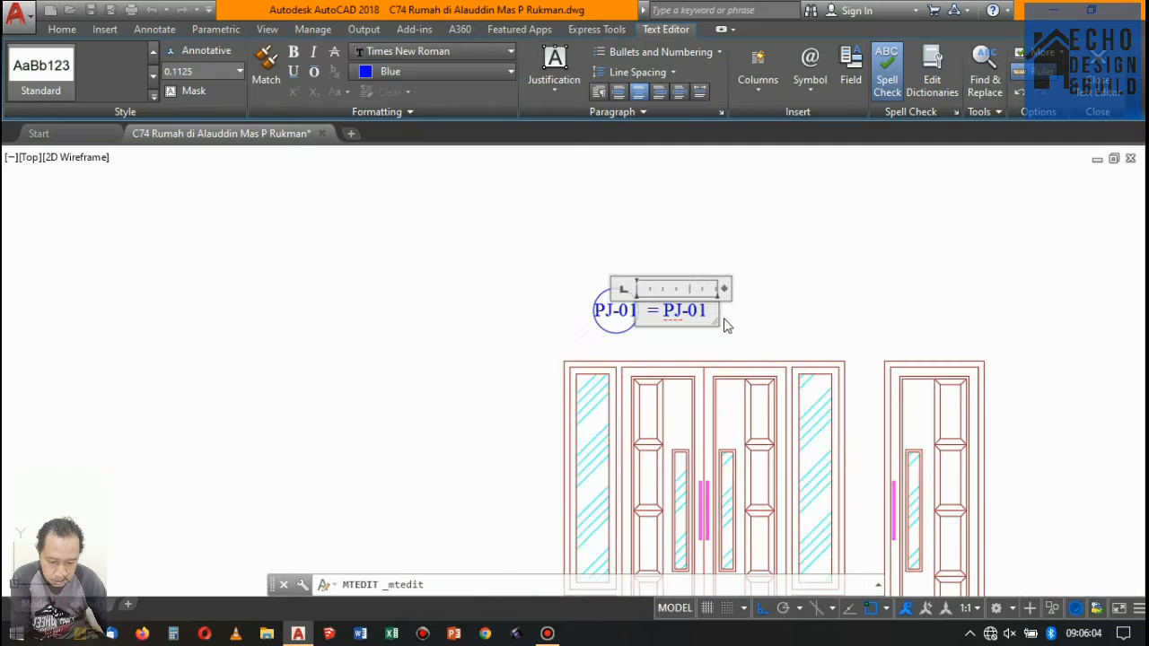
drag(724, 288, 796, 291)
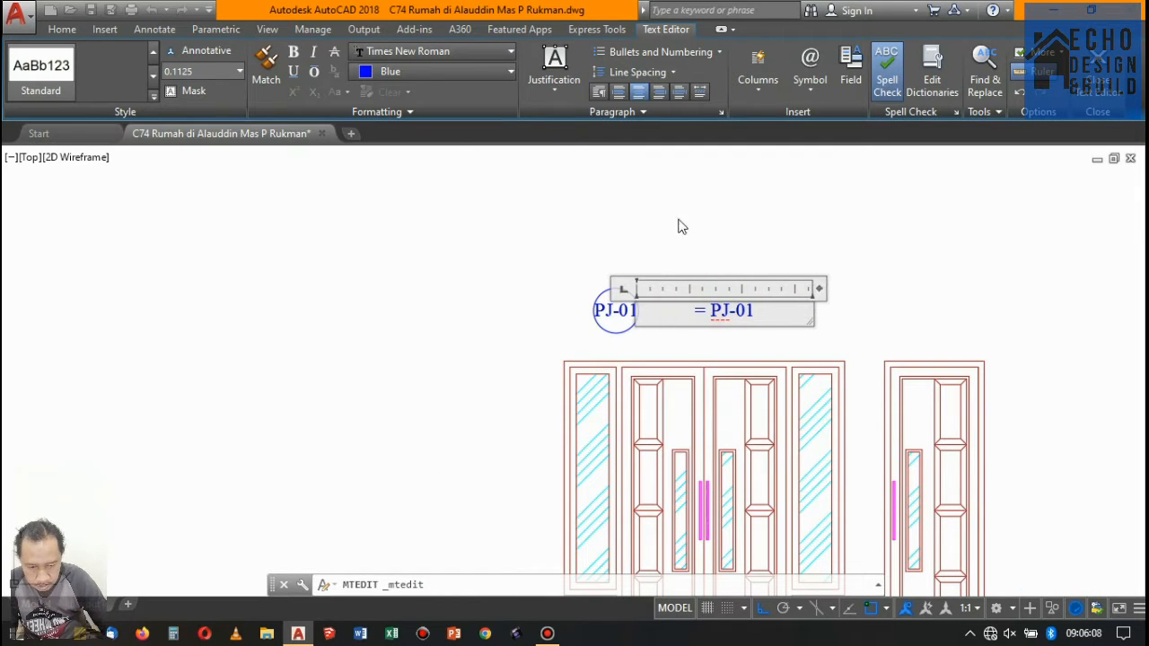
click(929, 255)
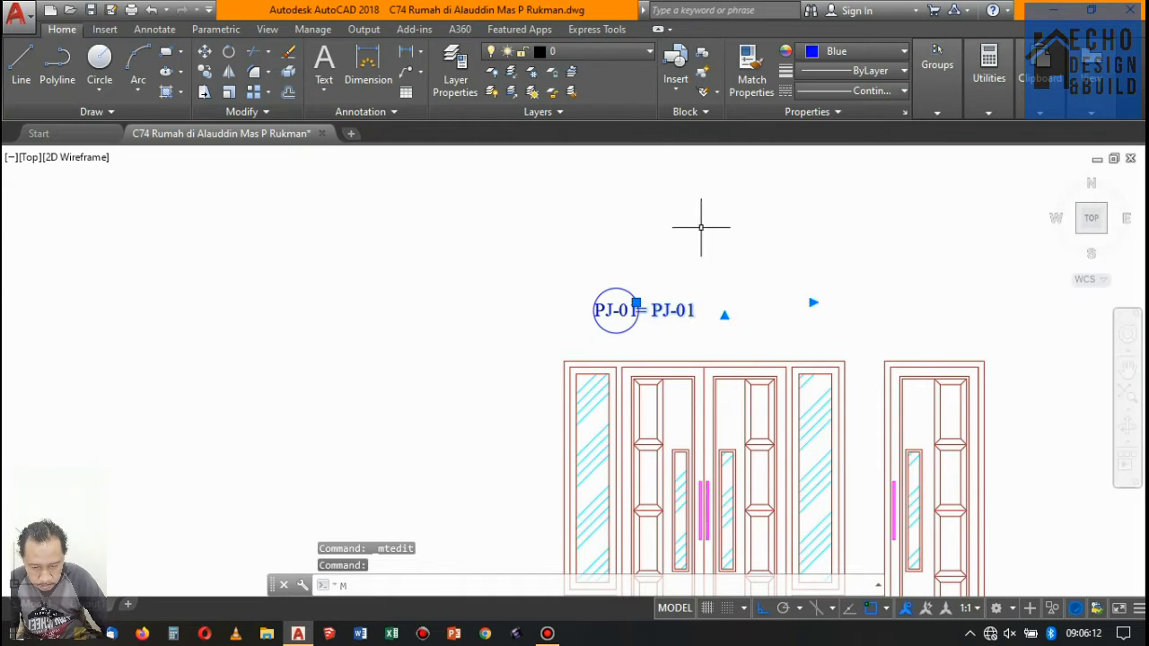
- Move the "= PJ-01" text sideways until it clears the tag circle
text(M)
key(Return)
scroll(701, 227, up, 4)
click(639, 255)
click(650, 276)
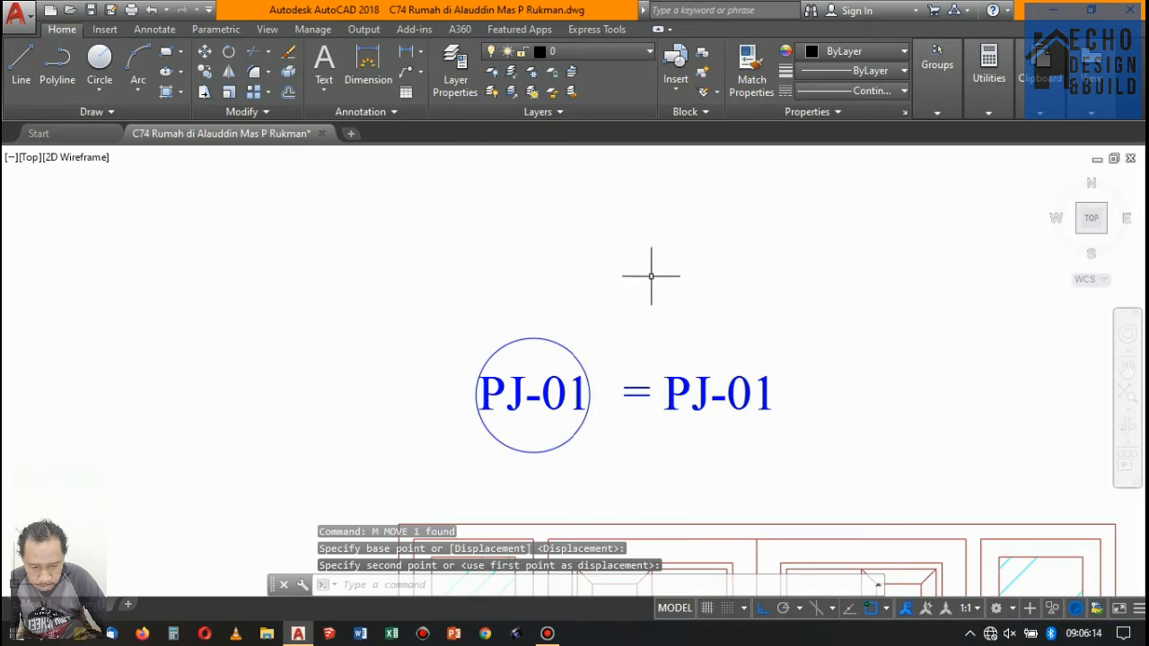
- Change the text beside the tag to "= PINTU JENDELA-01" and widen its frame so it fits on one line
scroll(651, 276, down, 3)
scroll(721, 310, up, 3)
click(539, 290)
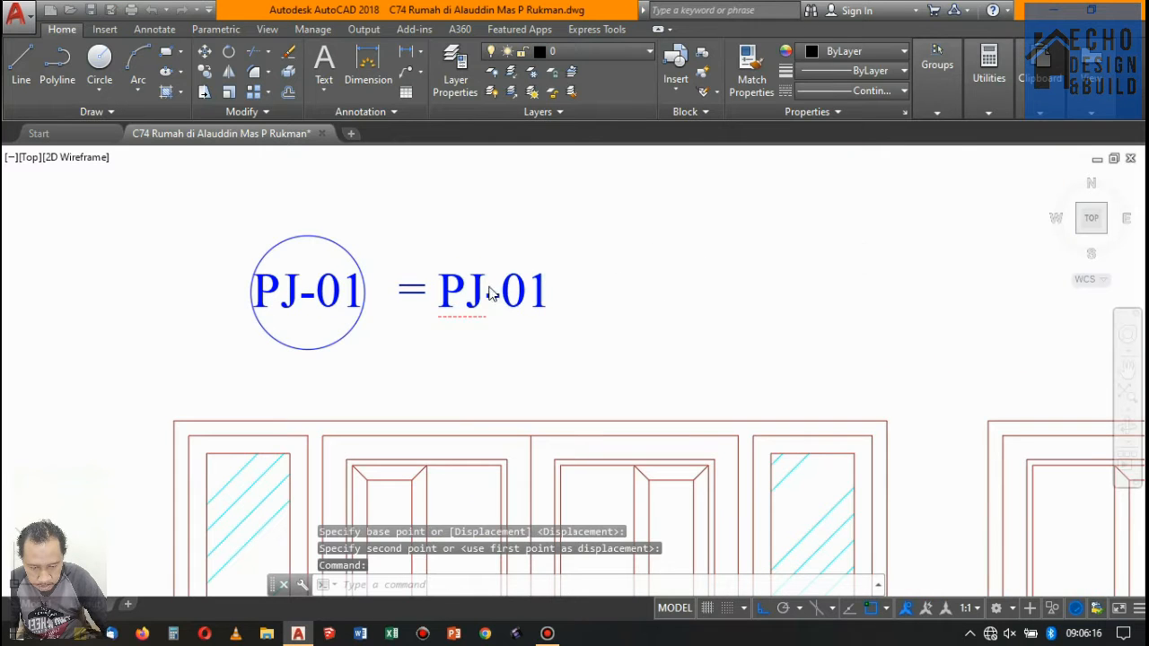
double_click(464, 285)
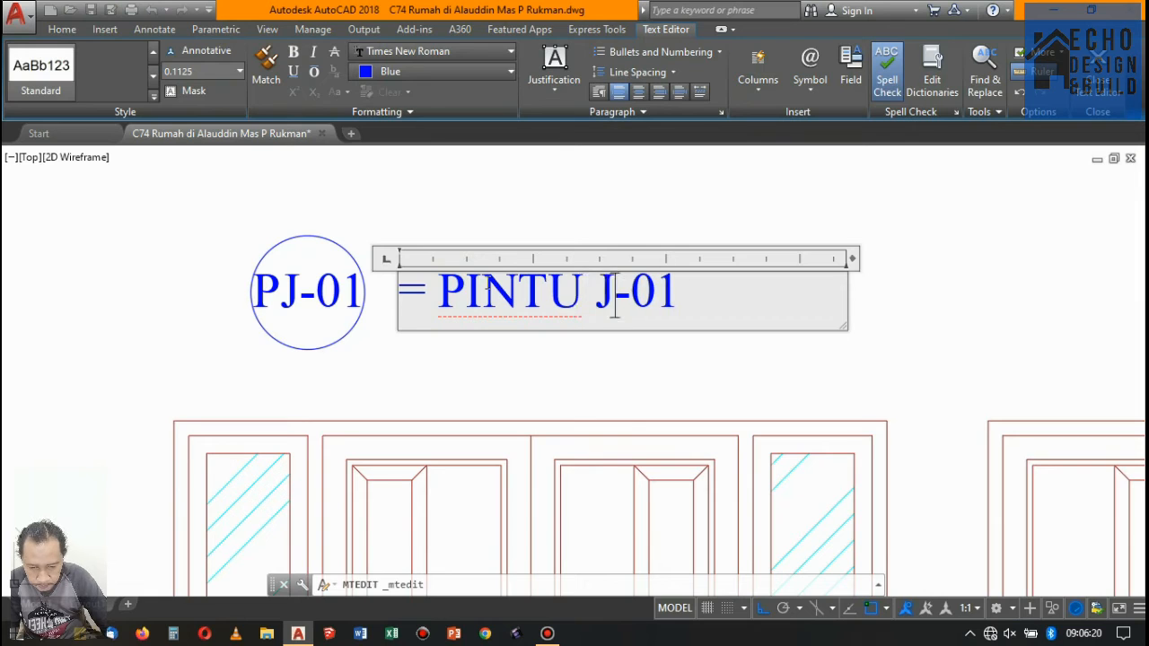
text(INTU JENDEL)
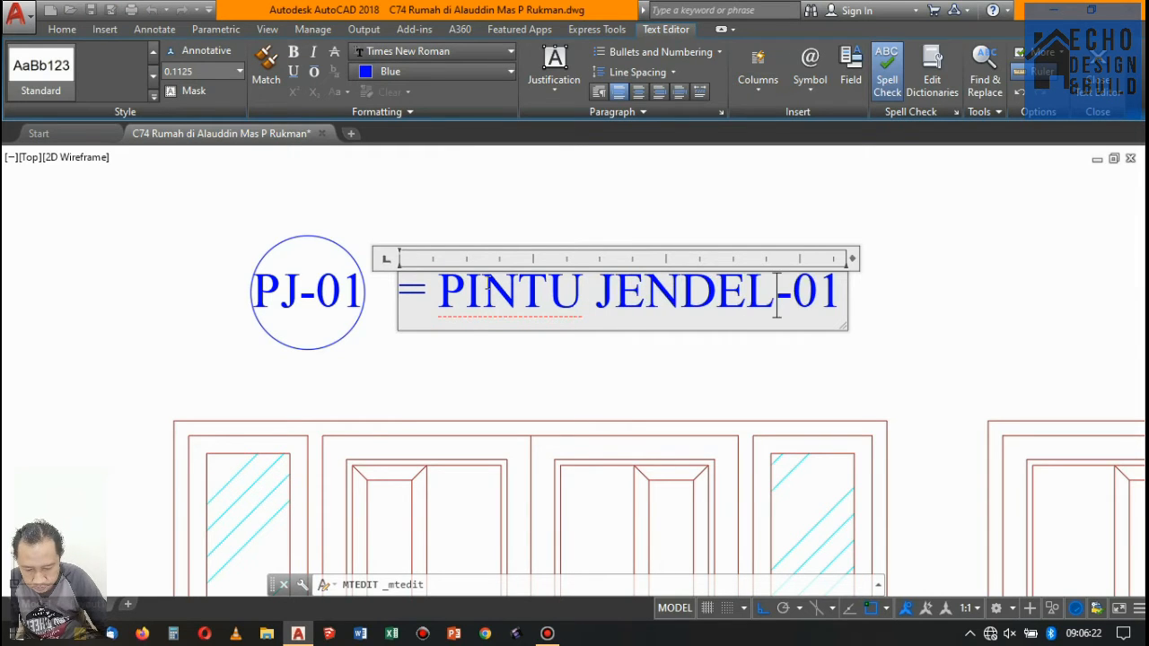
text(A)
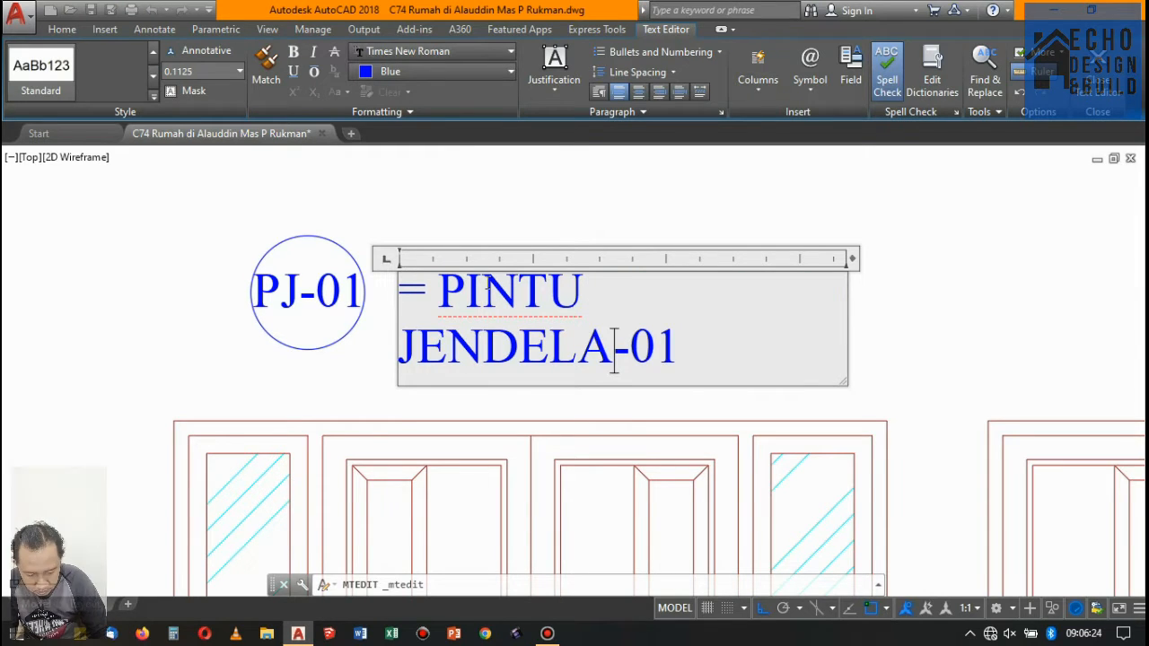
drag(854, 259, 898, 256)
click(751, 185)
- Move the PJ-01 tag and its PINTU JENDELA-01 title together horizontally toward the left edge of the double door
scroll(522, 260, down, 3)
scroll(518, 263, down, 2)
scroll(552, 264, up, 4)
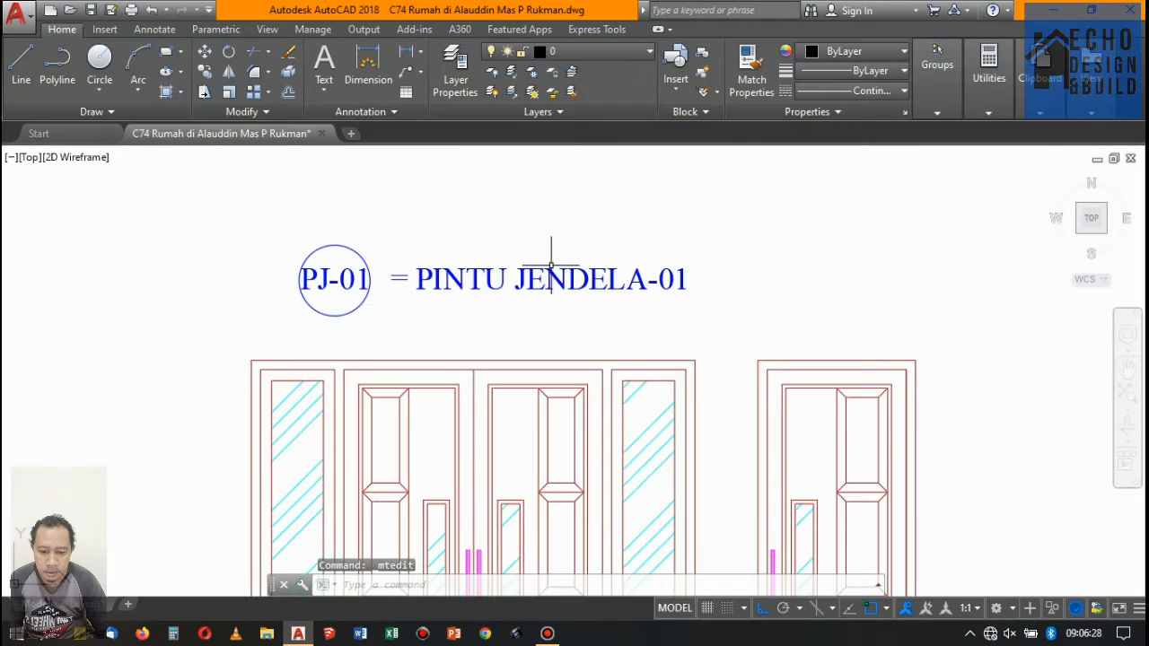
click(526, 305)
click(212, 247)
scroll(408, 295, down, 4)
scroll(554, 259, up, 2)
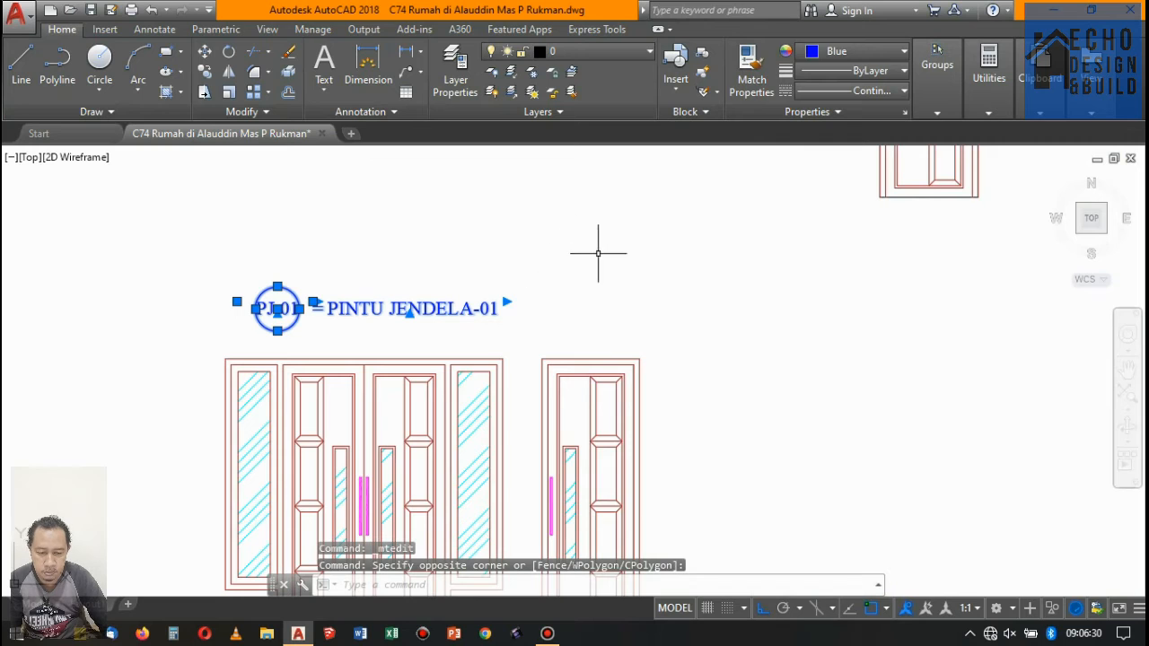
text(m)
key(Return)
click(588, 255)
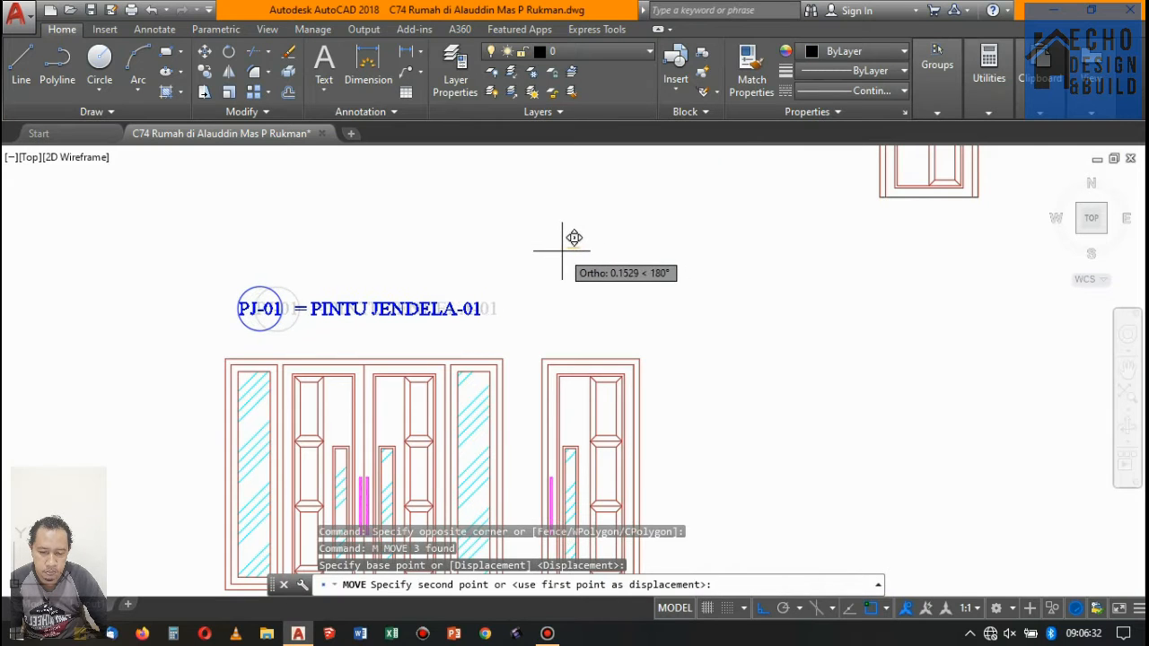
click(514, 326)
- Adjust the vertical gap between the PJ-01 tag with its title and the top of the double door
click(236, 269)
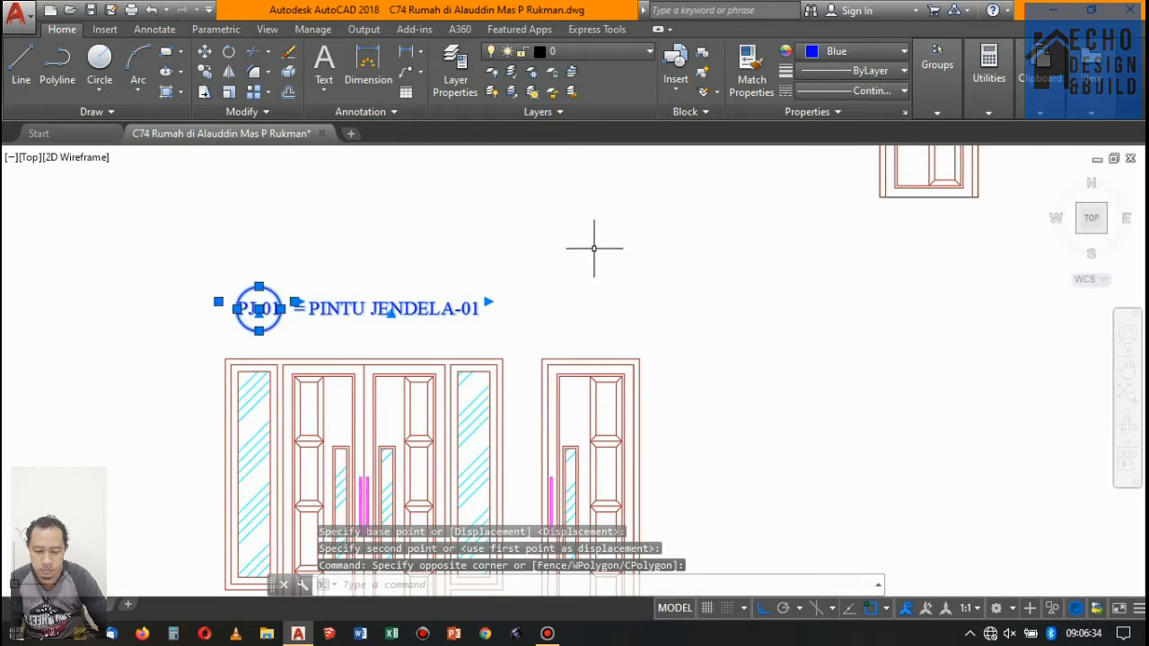
text(m)
key(Return)
click(608, 224)
scroll(557, 211, down, 4)
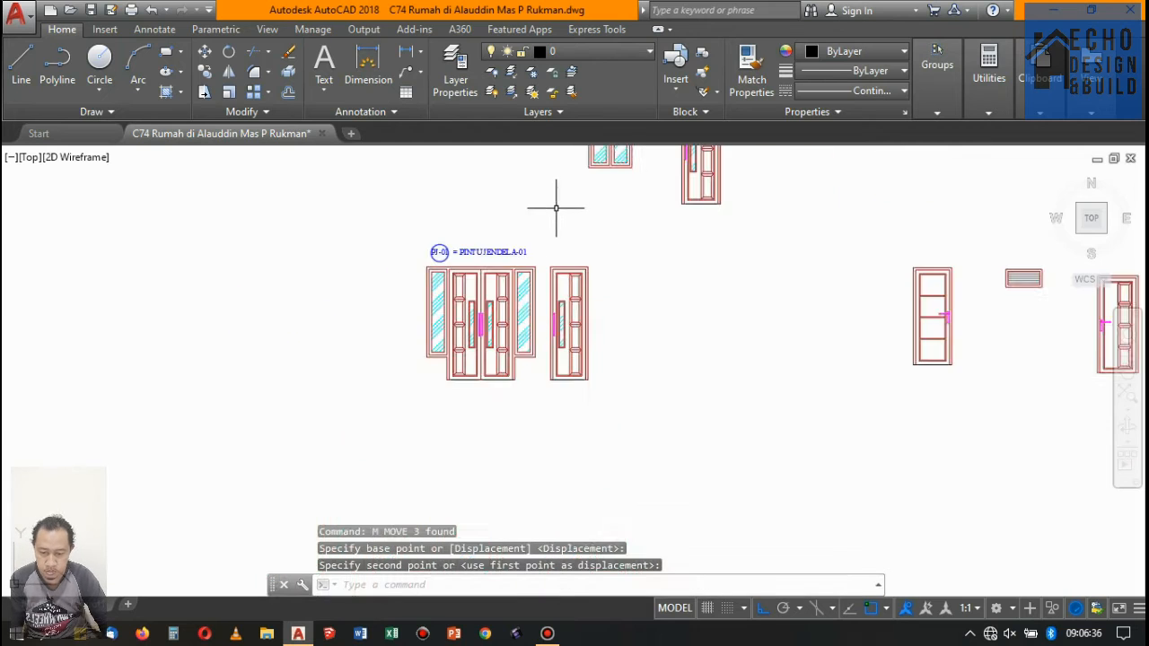
scroll(537, 241, up, 4)
click(542, 282)
click(222, 249)
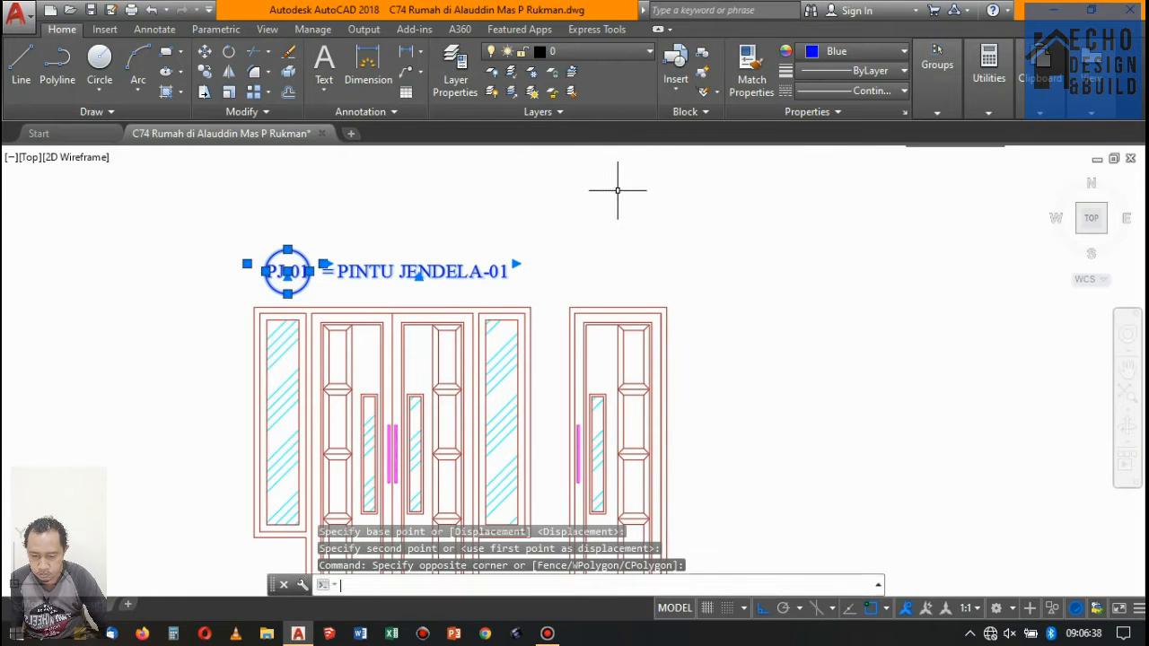
text(m)
key(Return)
click(546, 239)
scroll(513, 260, down, 8)
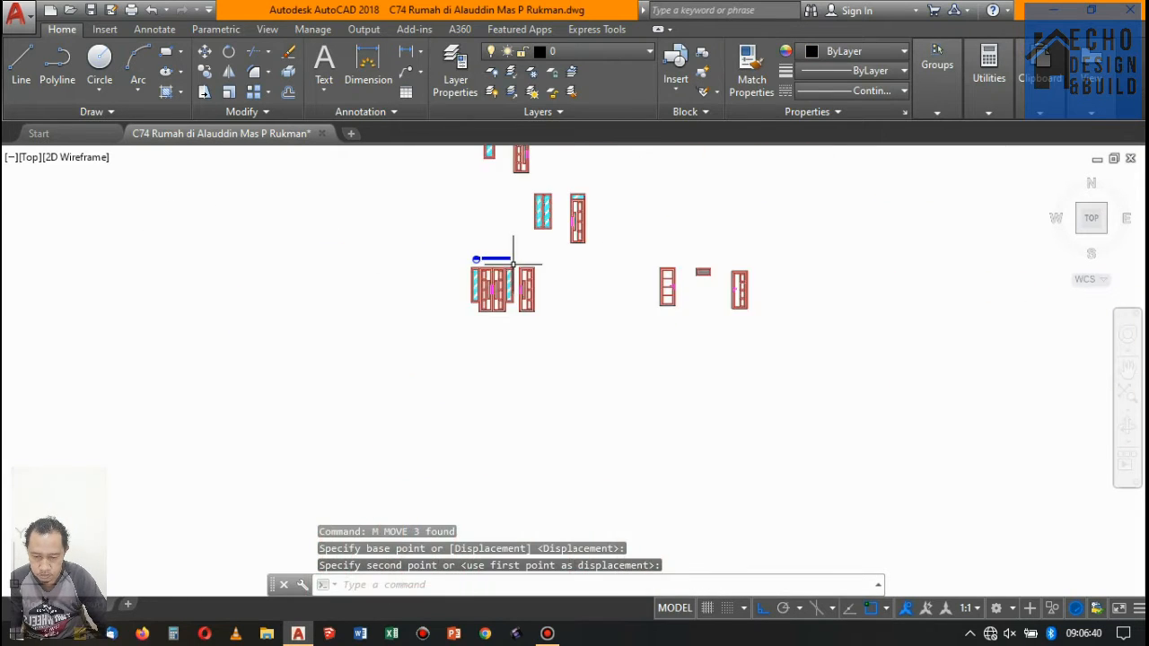
- Move the single door beside the labelled double door farther right to widen the space between them
scroll(513, 260, up, 8)
scroll(546, 274, down, 8)
scroll(550, 275, up, 4)
click(449, 236)
click(465, 236)
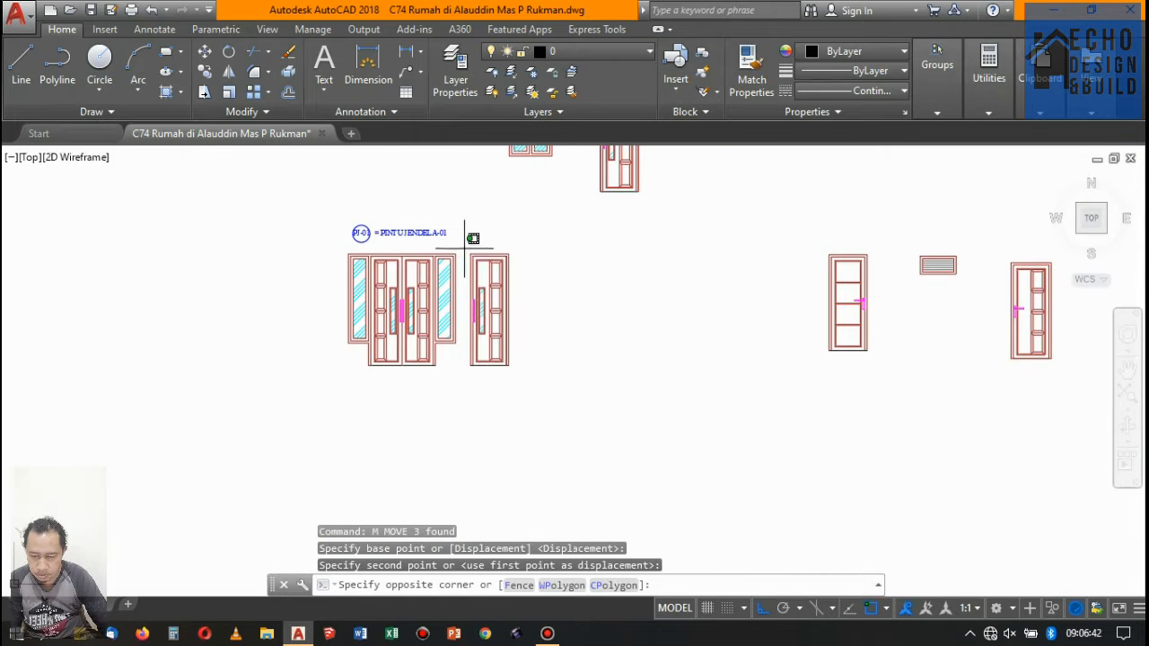
click(552, 389)
text(m)
key(Return)
click(532, 392)
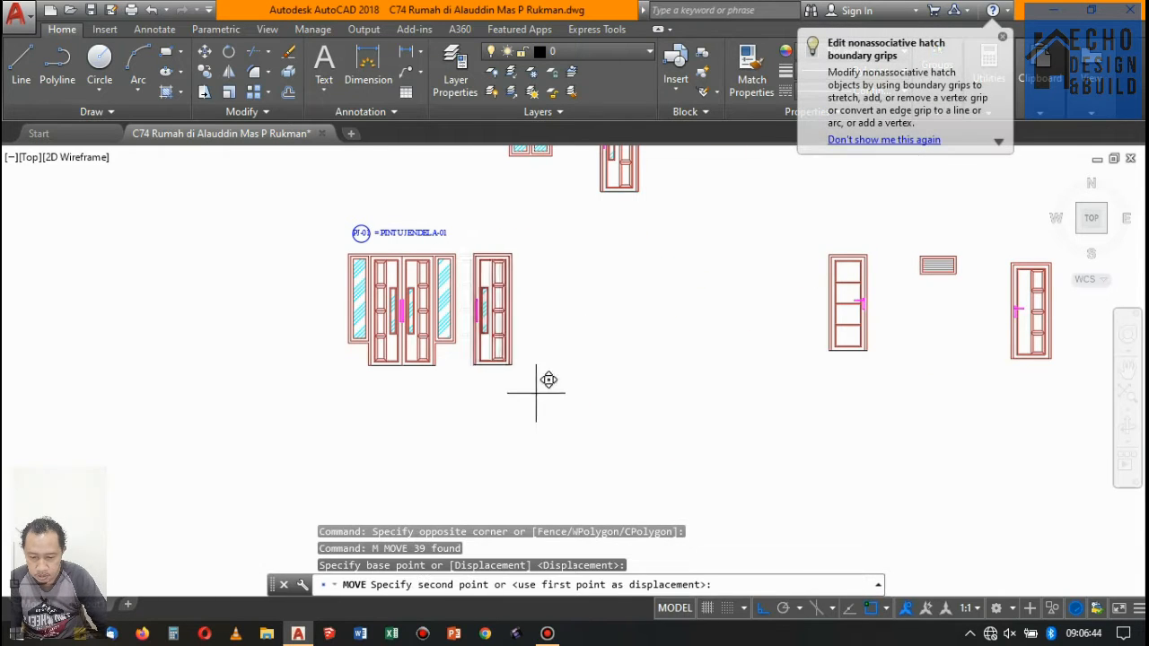
click(569, 389)
scroll(634, 351, down, 5)
scroll(641, 353, up, 5)
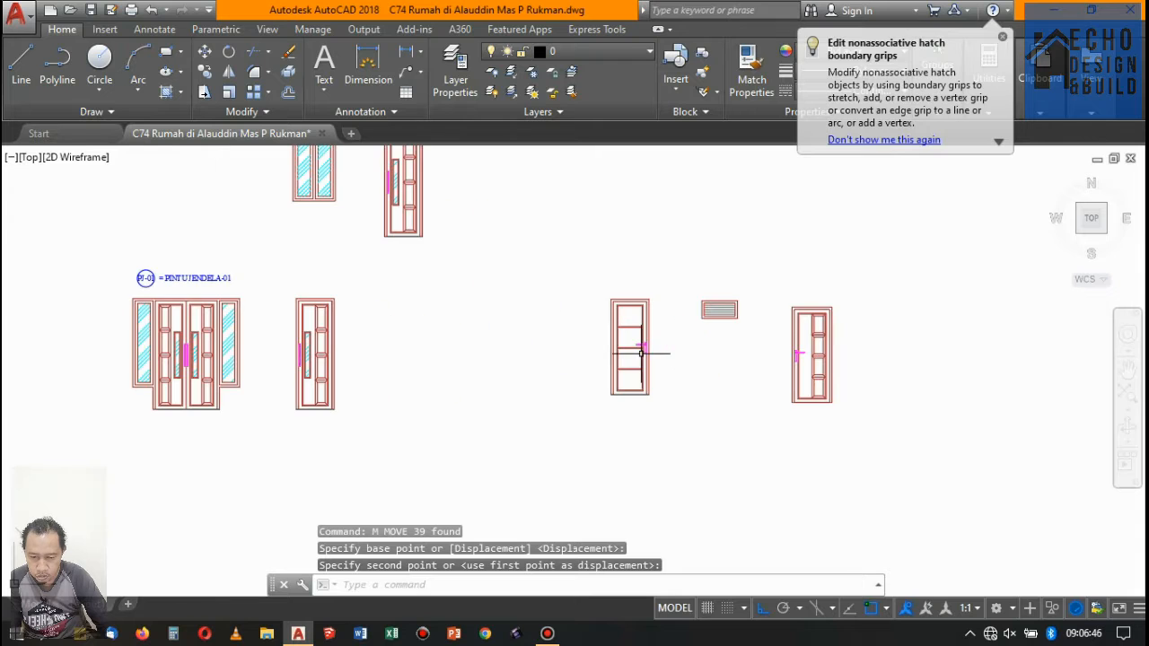
click(566, 263)
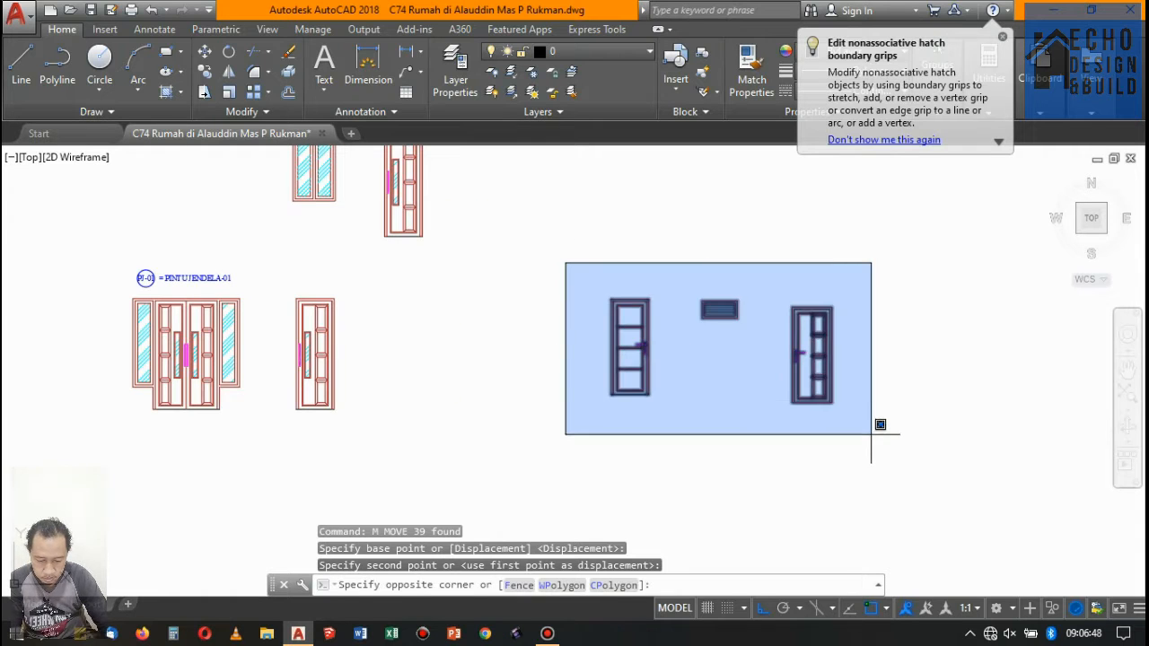
click(448, 307)
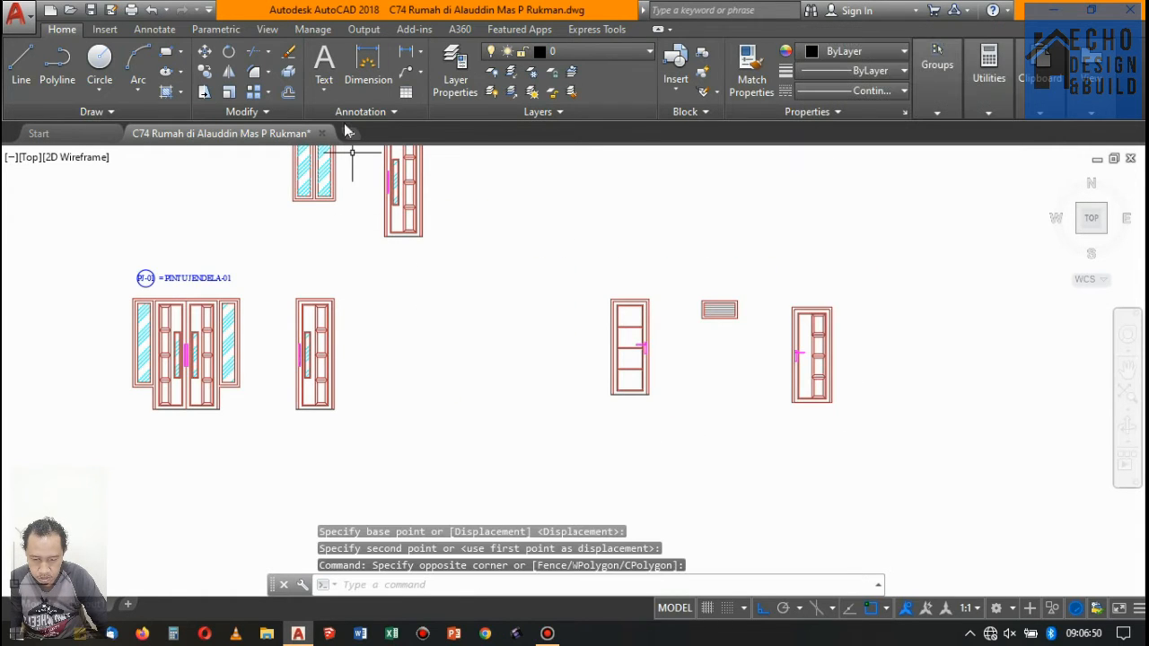
- Set the current dimension style to Copy of echo kusen
click(152, 29)
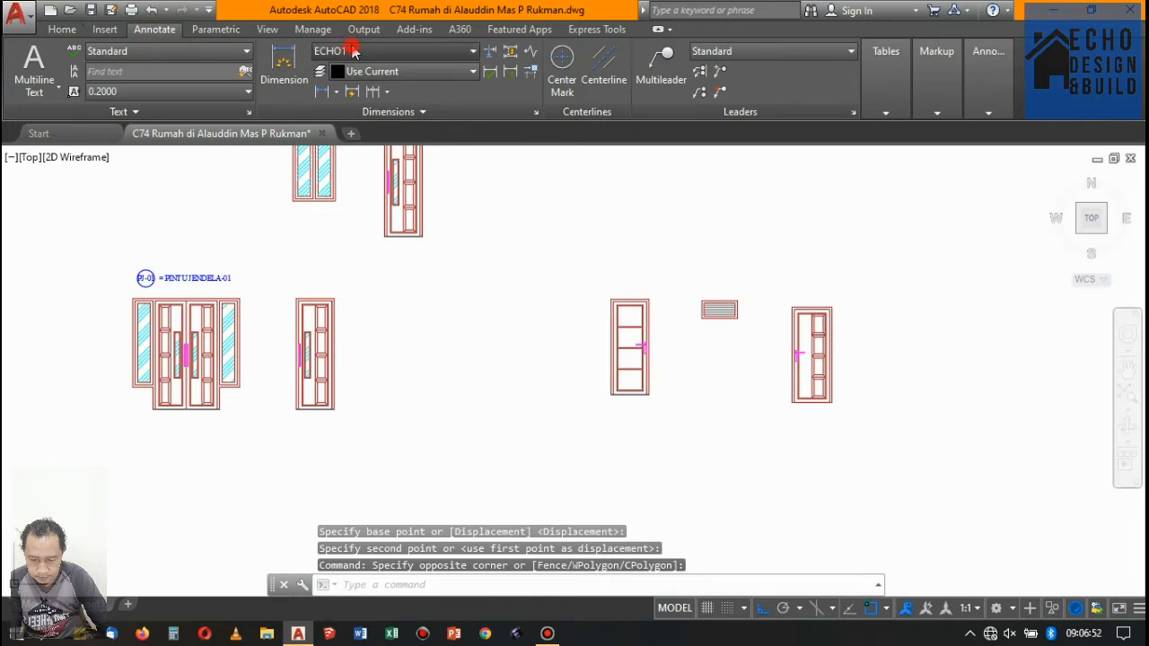
click(350, 50)
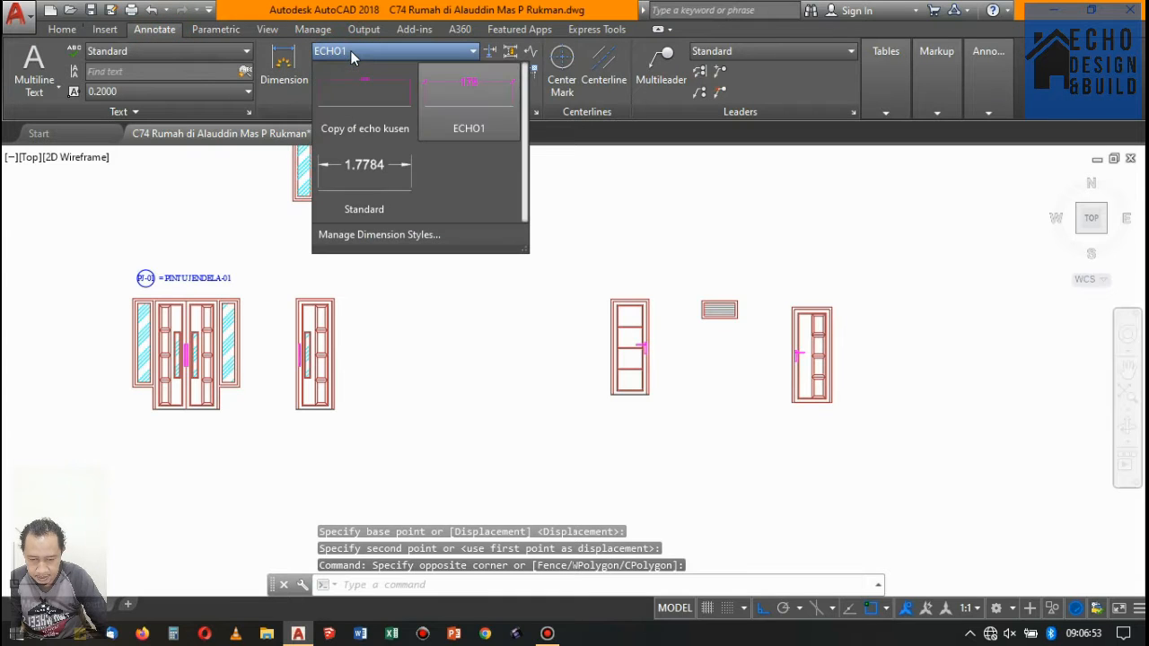
click(364, 127)
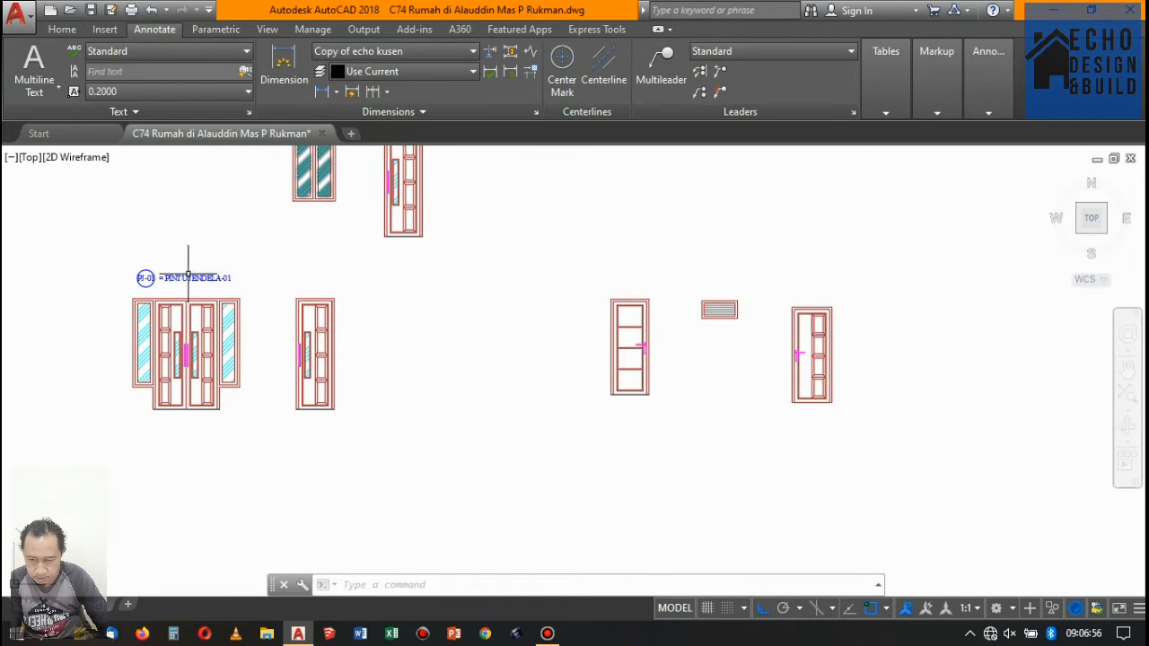
- Place a horizontal linear dimension above the double door across its leftmost outer frame member
scroll(151, 289, up, 3)
scroll(93, 331, up, 1)
scroll(116, 269, down, 2)
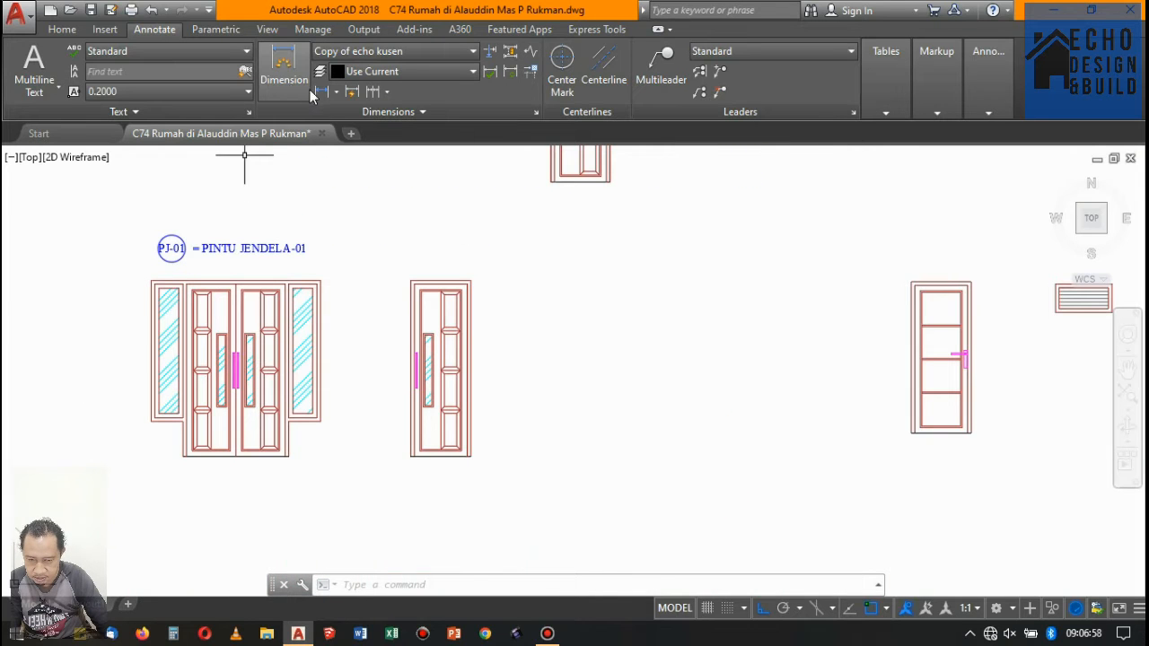
click(319, 91)
scroll(193, 278, up, 5)
click(204, 289)
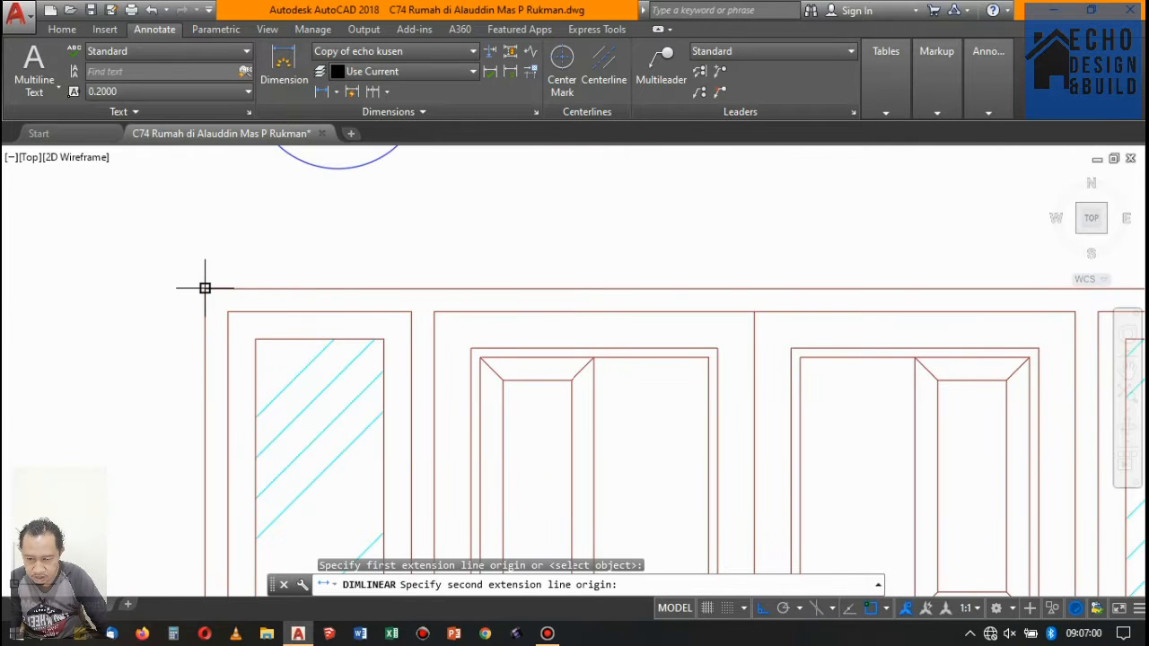
click(228, 311)
middle_drag(225, 299, 225, 324)
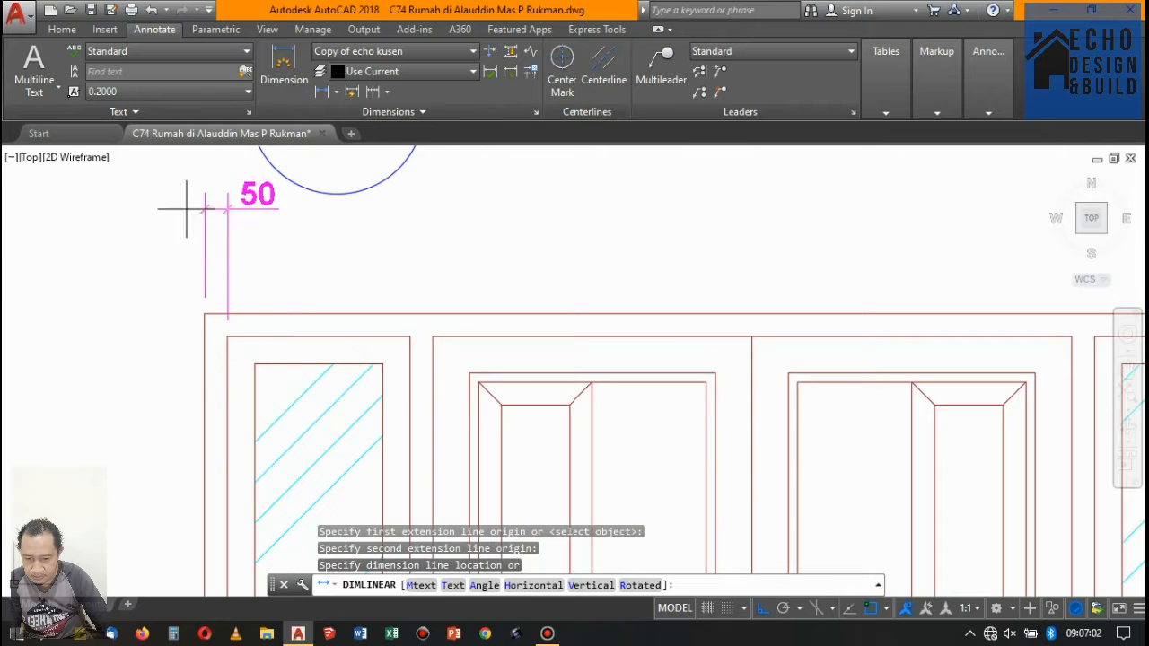
click(229, 251)
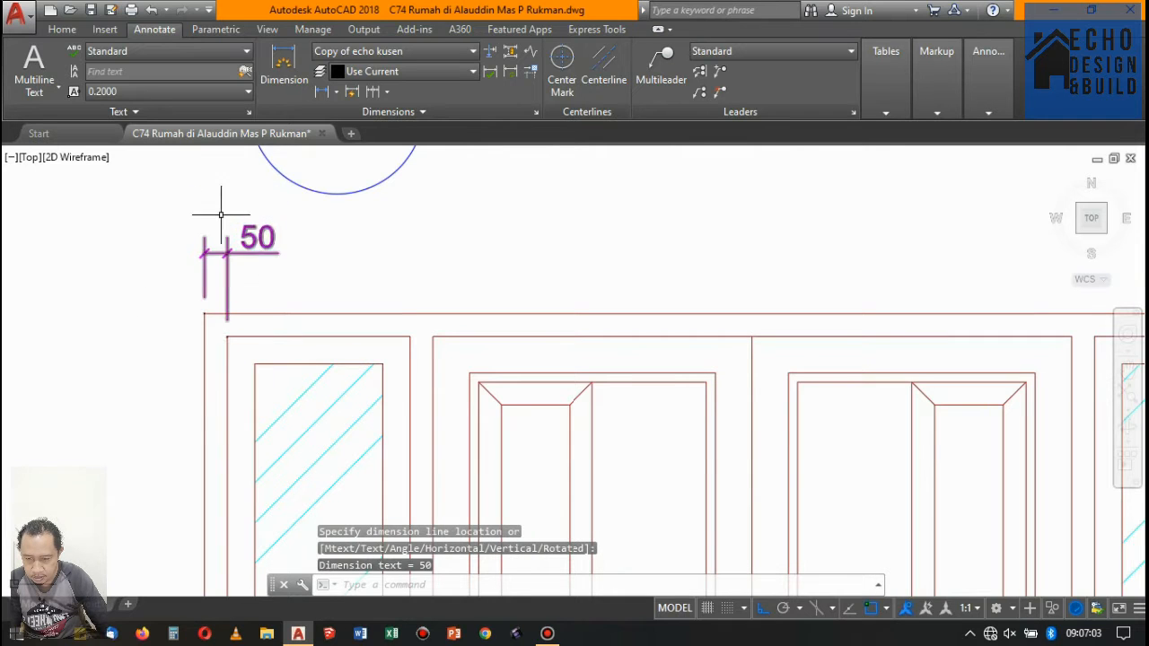
- Continue the horizontal dimensions along the top through the side windows, frame posts and both door leaves to the far outer edge
click(370, 93)
click(410, 337)
click(433, 336)
scroll(485, 314, down, 2)
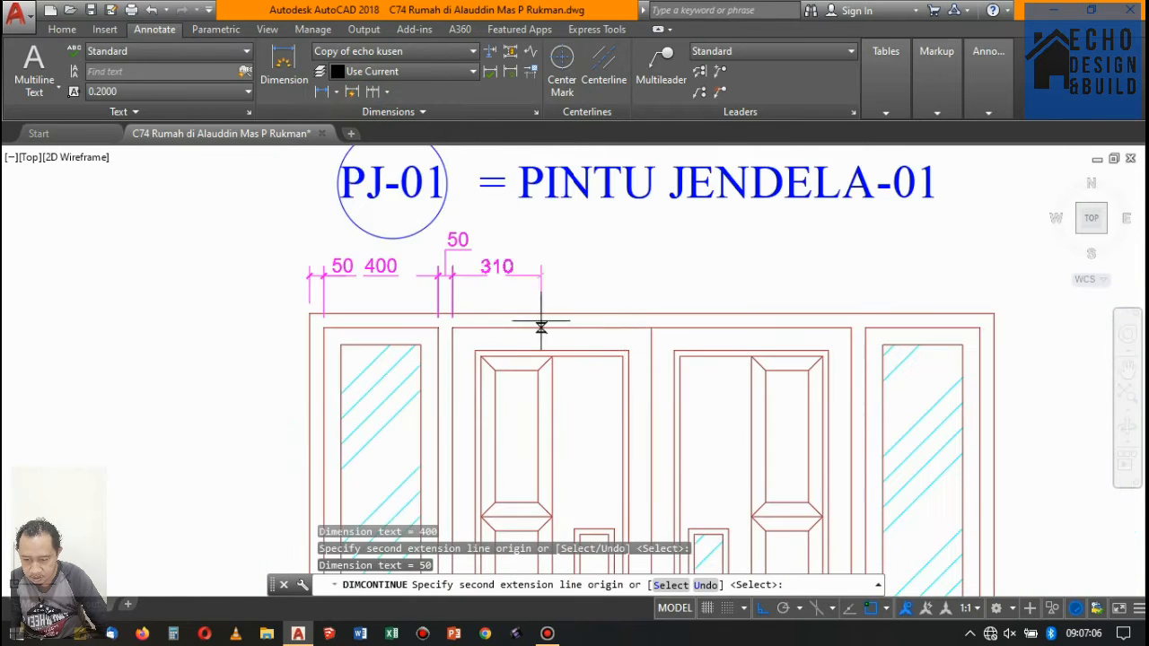
click(652, 327)
scroll(652, 327, down, 2)
scroll(690, 321, up, 2)
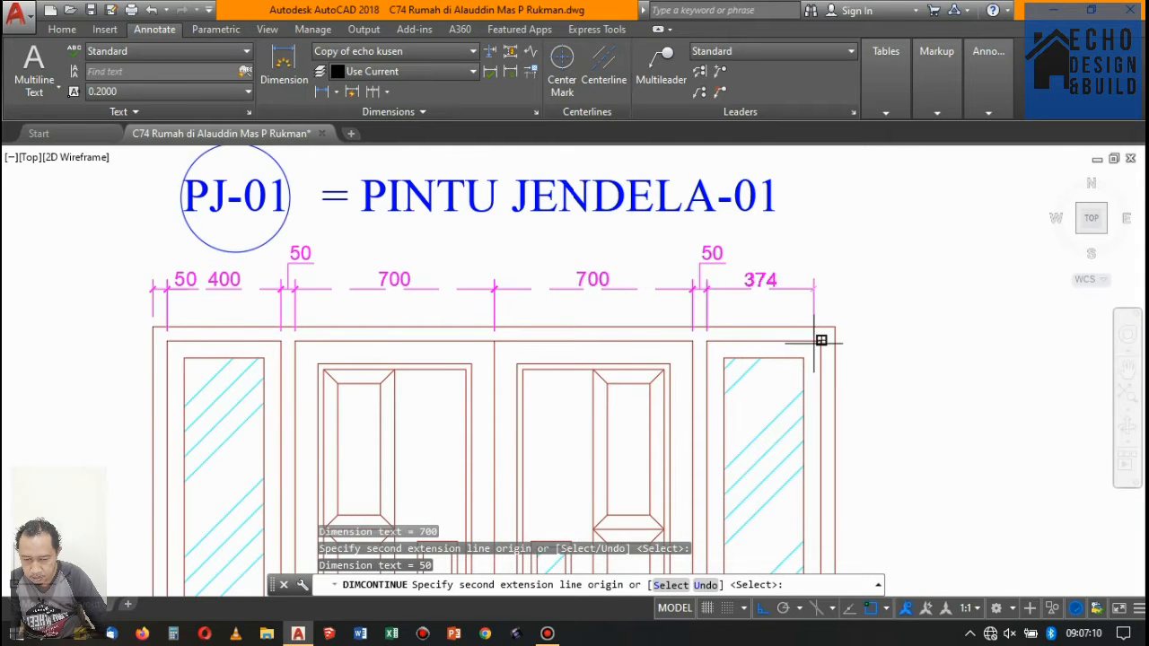
scroll(692, 305, down, 5)
key(Return)
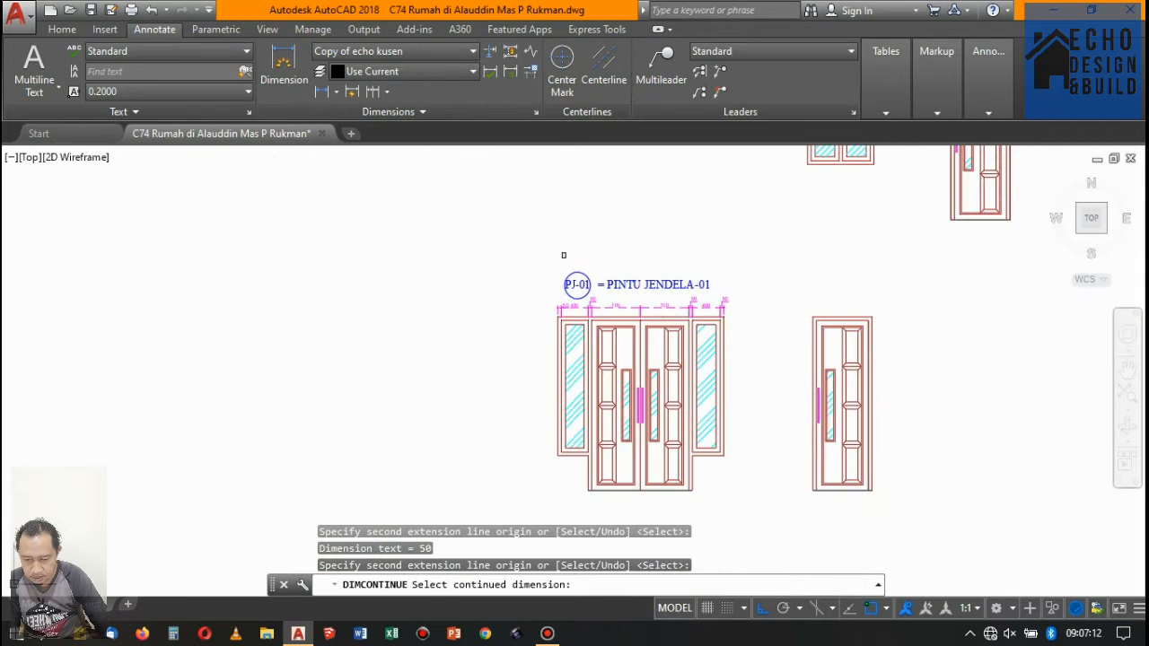
key(Return)
- Place a vertical linear dimension left of the double door for the thickness of its top frame member
click(321, 95)
scroll(445, 286, up, 5)
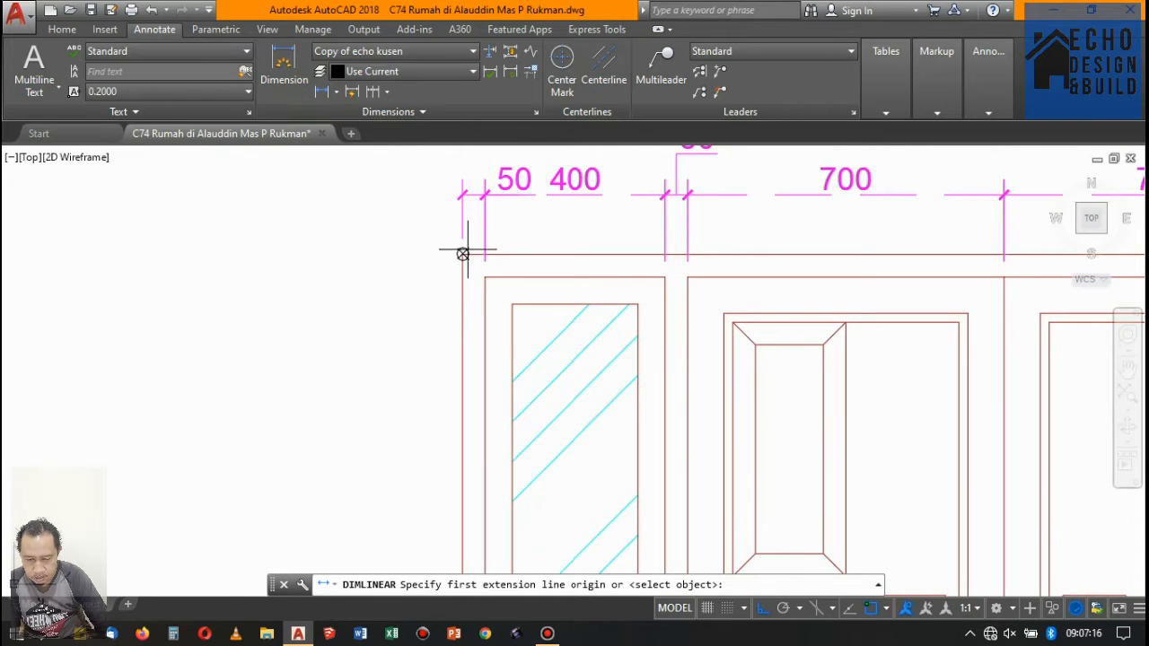
click(462, 254)
click(484, 277)
click(368, 268)
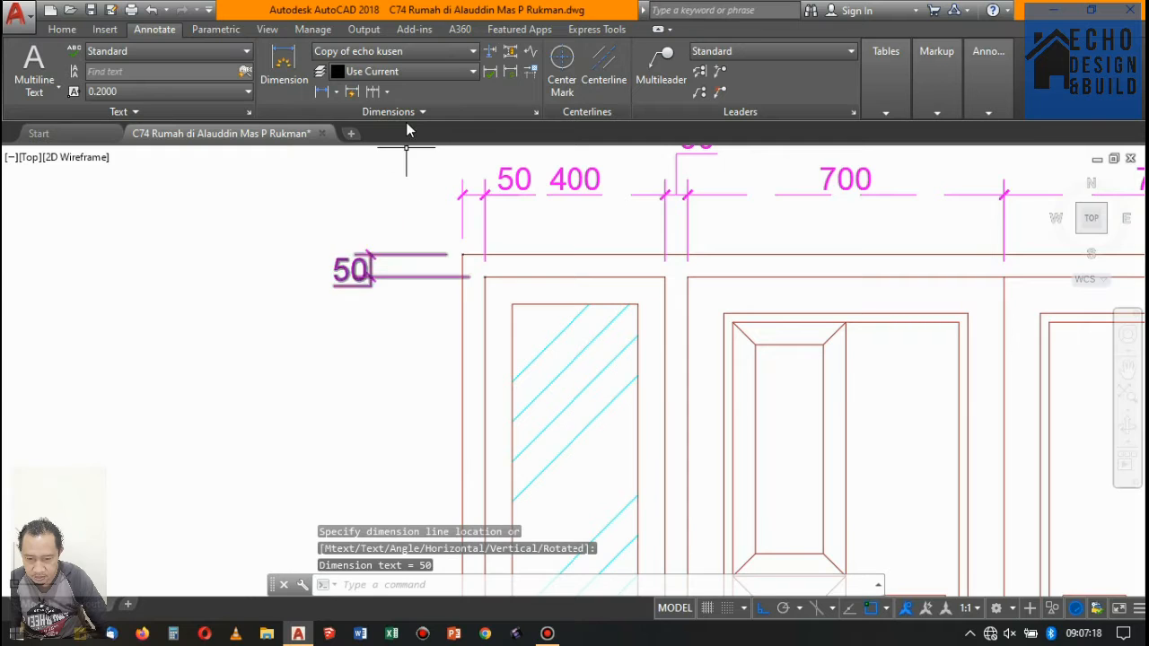
- Continue the vertical dimensions down the window opening and its bottom frame member to the foot of the double door
click(374, 91)
scroll(456, 295, down, 5)
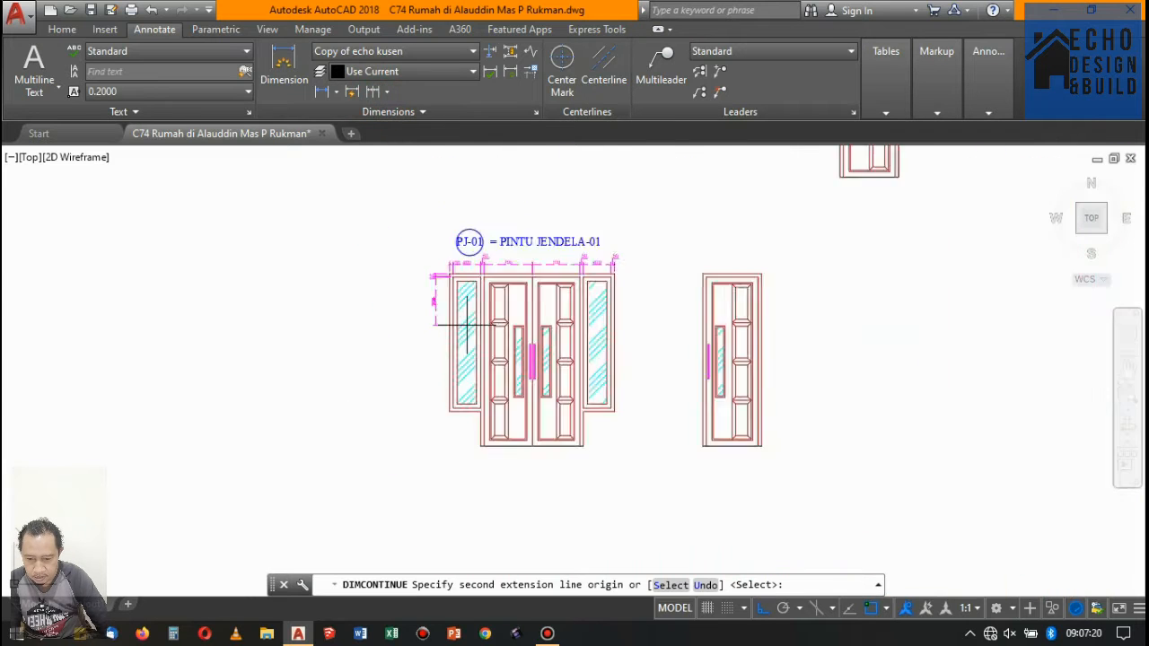
scroll(438, 377, up, 7)
click(414, 410)
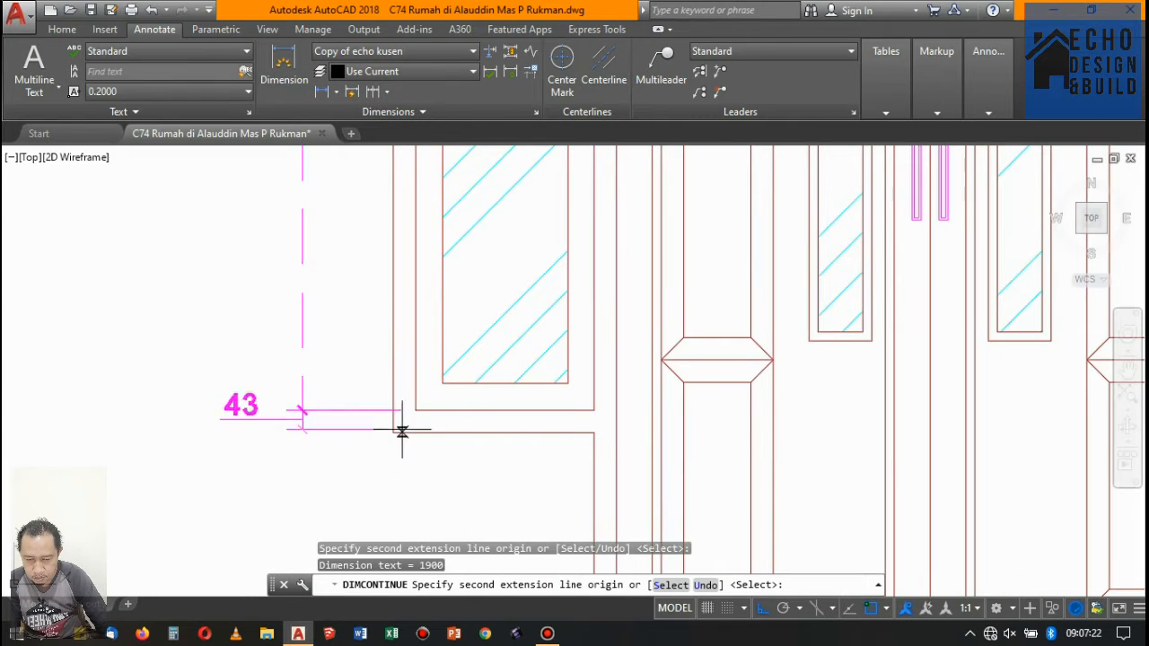
click(302, 410)
scroll(569, 302, down, 5)
scroll(572, 332, up, 4)
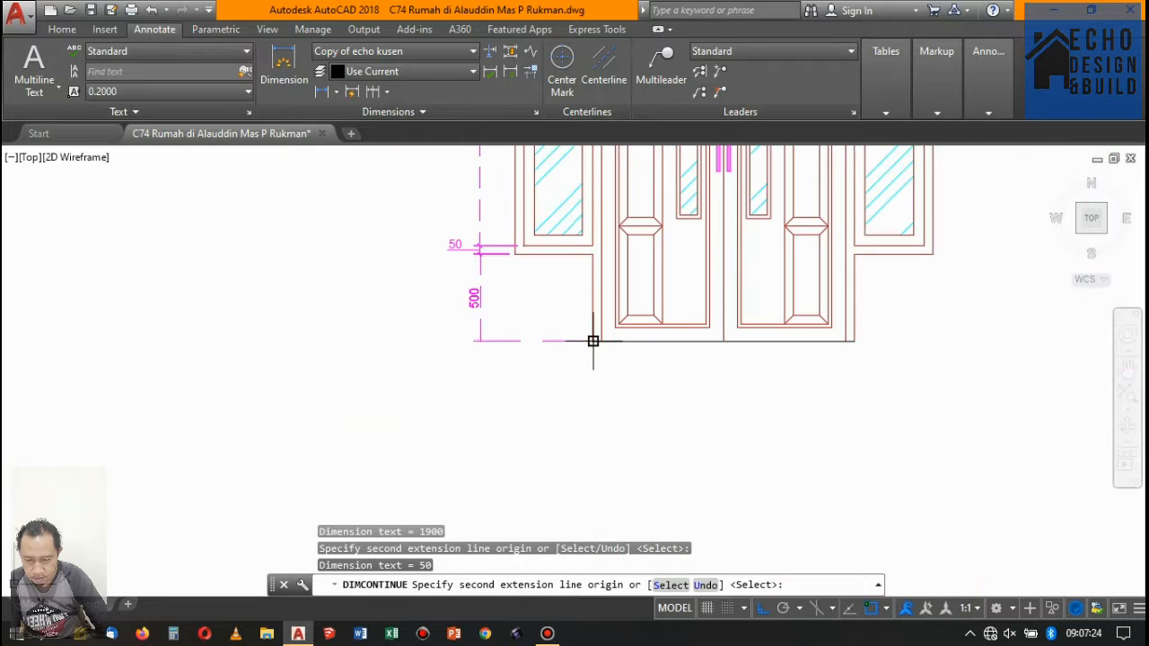
scroll(392, 376, down, 7)
key(Return)
scroll(456, 308, up, 5)
key(Return)
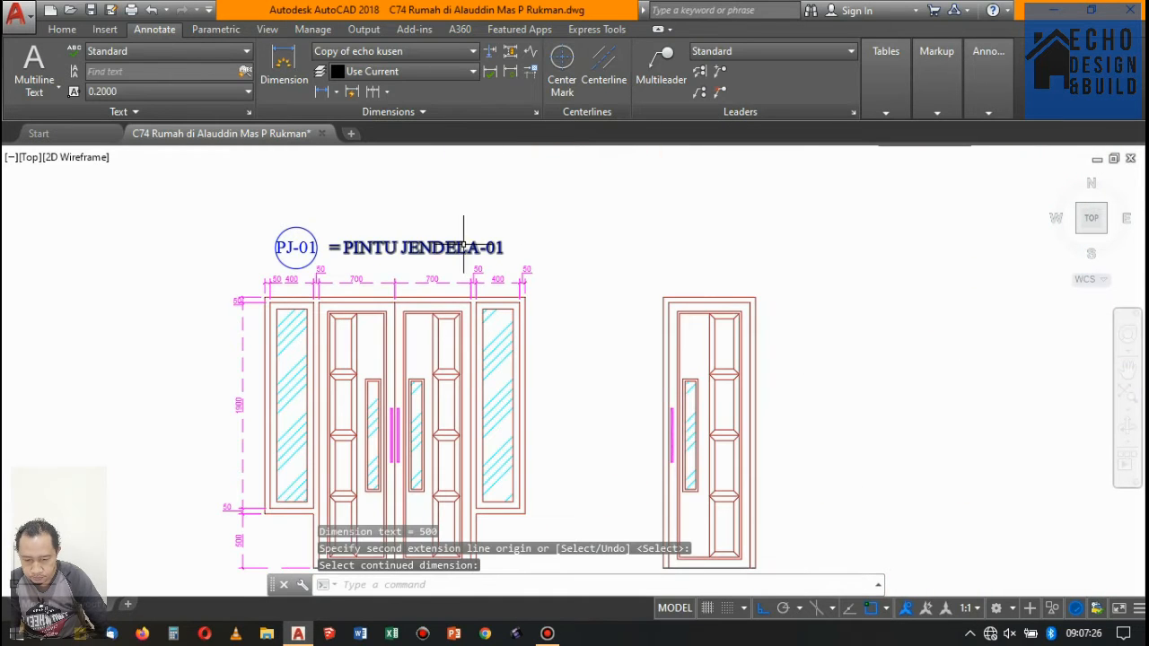
- Move the PJ-01 tag and its PINTU JENDELA-01 title up, clear of the top dimension chain
click(539, 257)
click(265, 225)
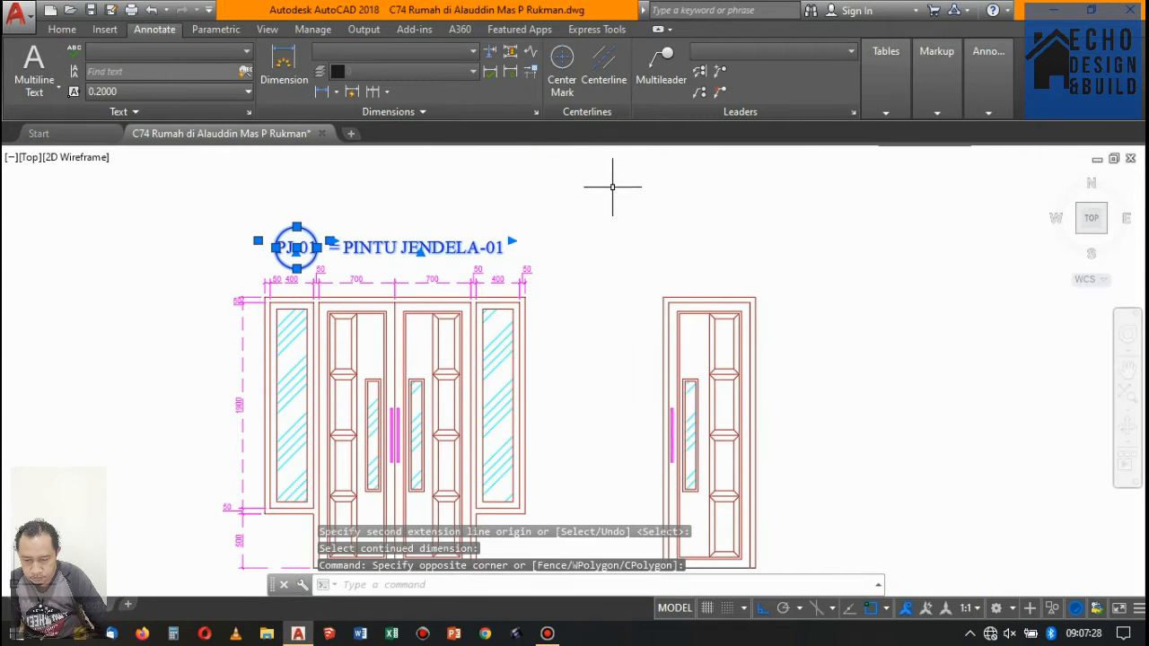
text(m)
key(Return)
scroll(619, 224, up, 5)
click(650, 250)
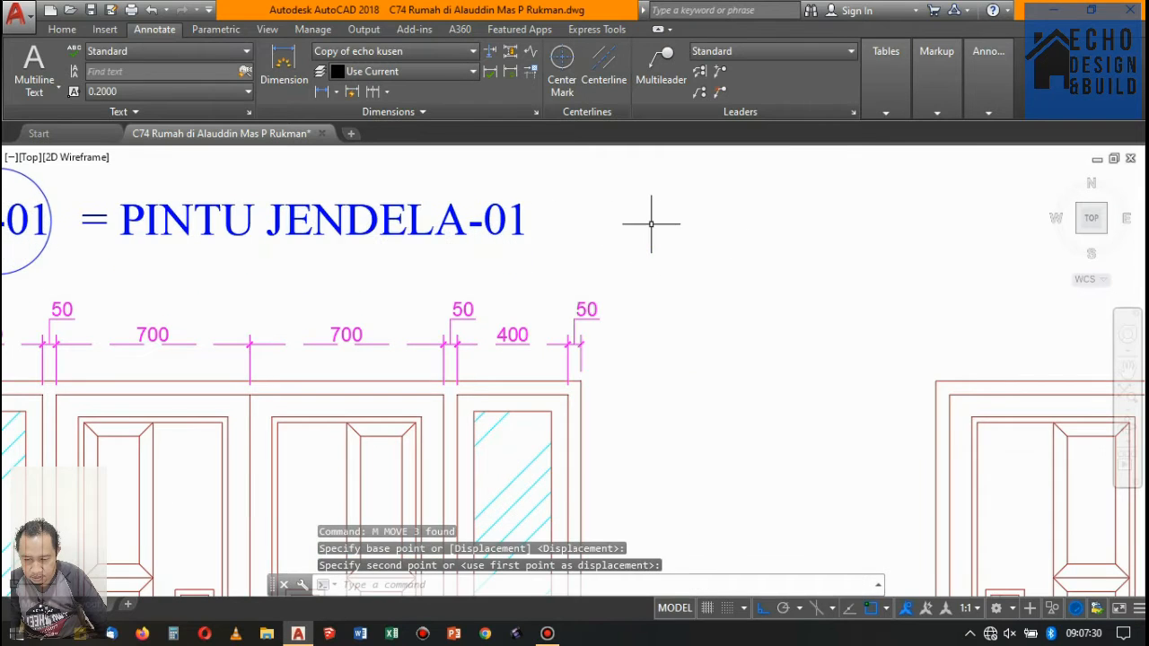
- Examine the dimension chains and title spacing around the PJ-01 double door against the neighbouring doors
scroll(651, 223, down, 4)
scroll(661, 251, up, 2)
scroll(526, 245, down, 5)
scroll(414, 263, up, 1)
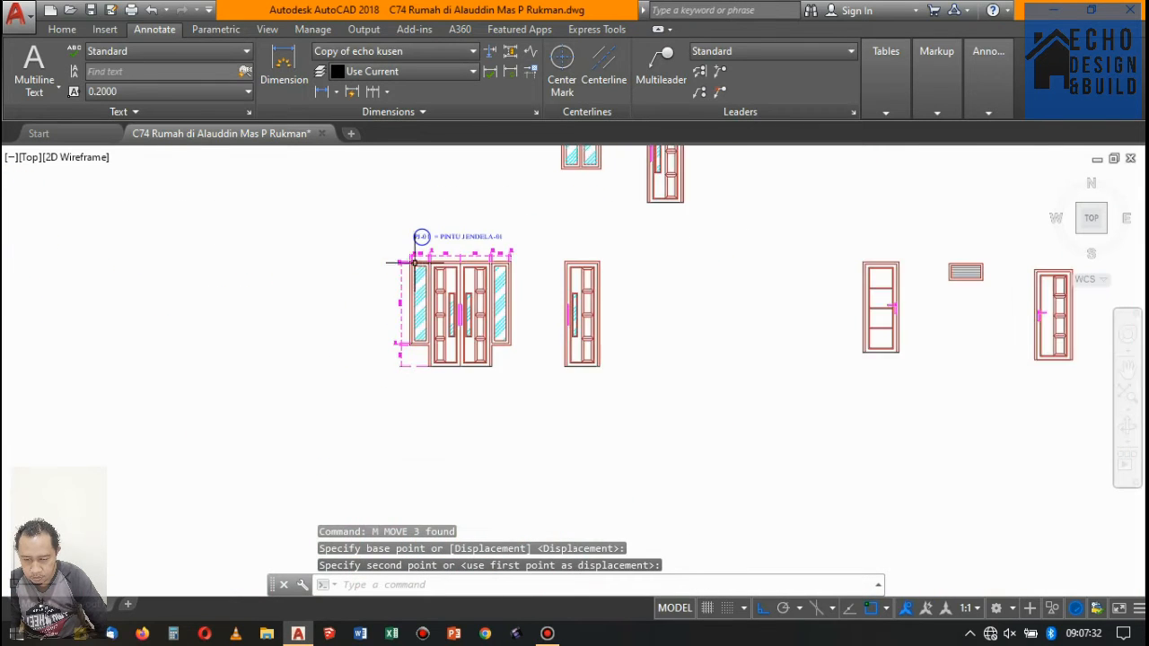
scroll(415, 262, up, 3)
scroll(485, 270, down, 3)
scroll(432, 188, up, 2)
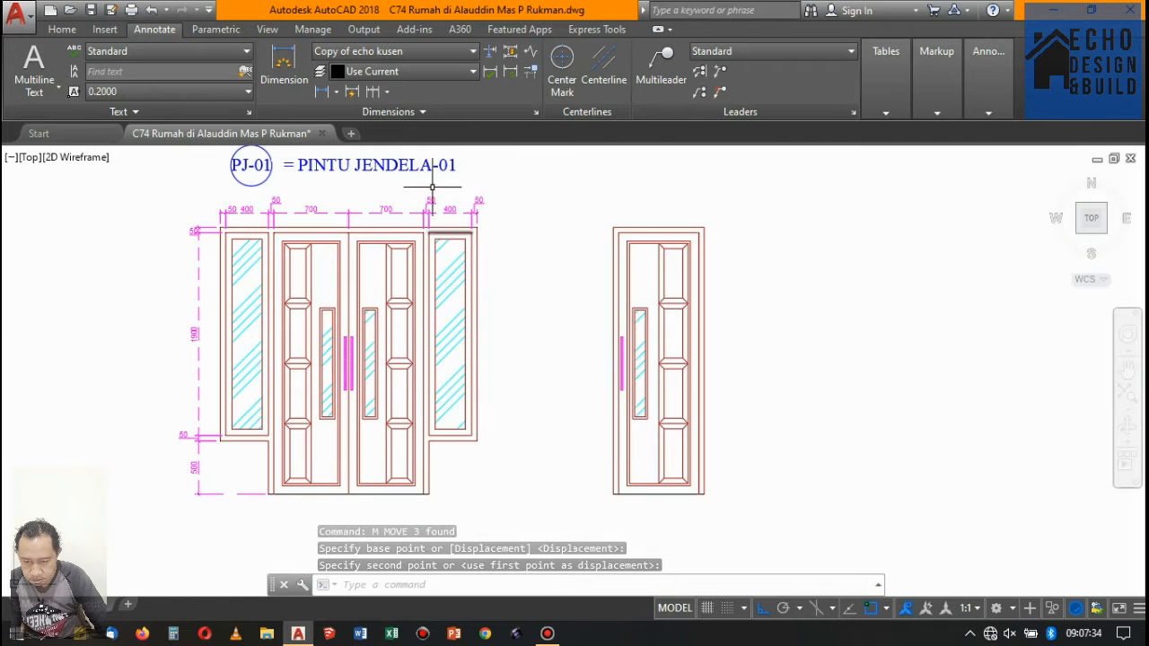
scroll(432, 188, up, 3)
scroll(403, 255, down, 5)
scroll(463, 287, up, 2)
scroll(419, 223, up, 2)
scroll(448, 240, down, 4)
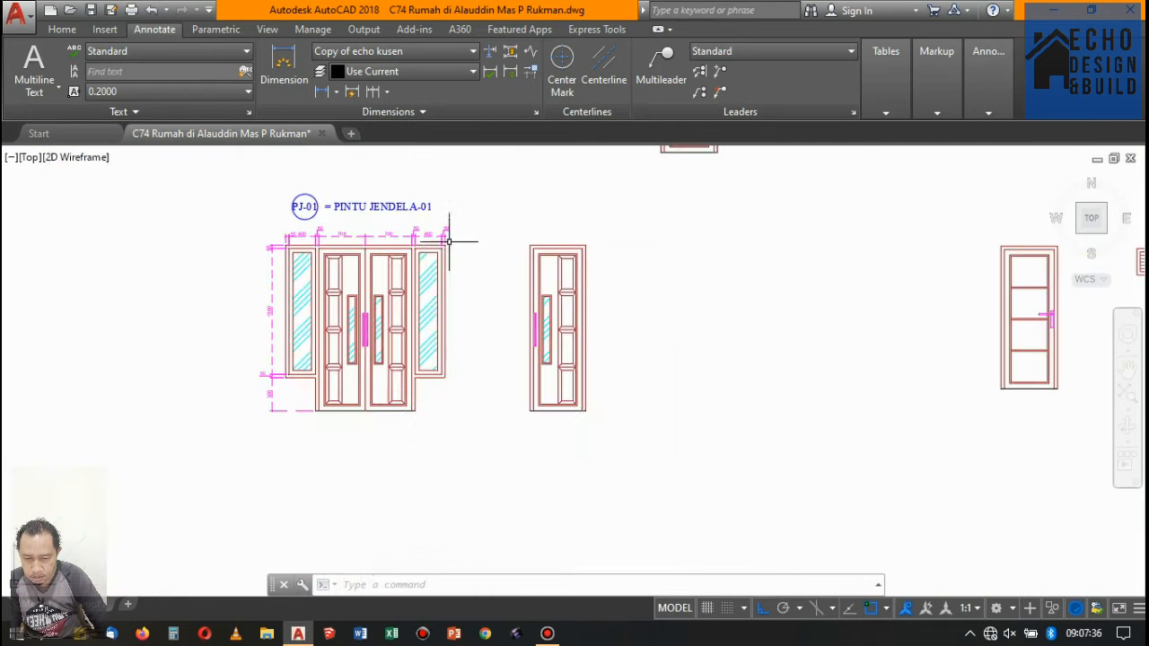
- Place a vertical linear dimension right of the double door from the frame's top corner to the door's foot
click(283, 65)
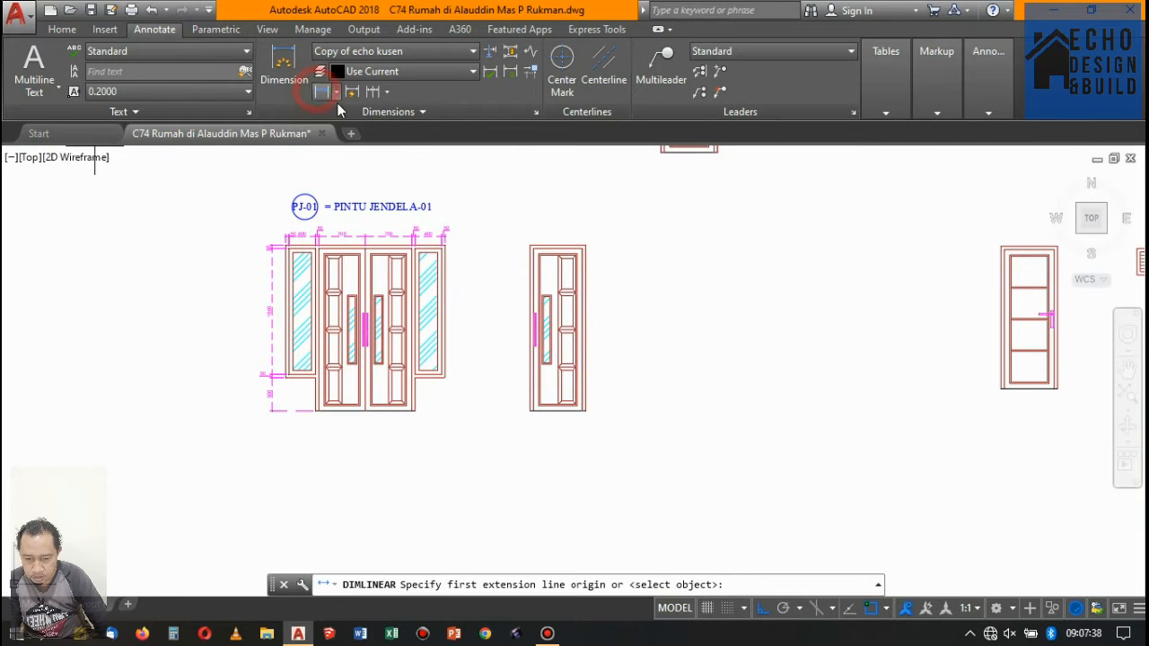
scroll(444, 228, up, 5)
click(418, 169)
scroll(418, 179, down, 4)
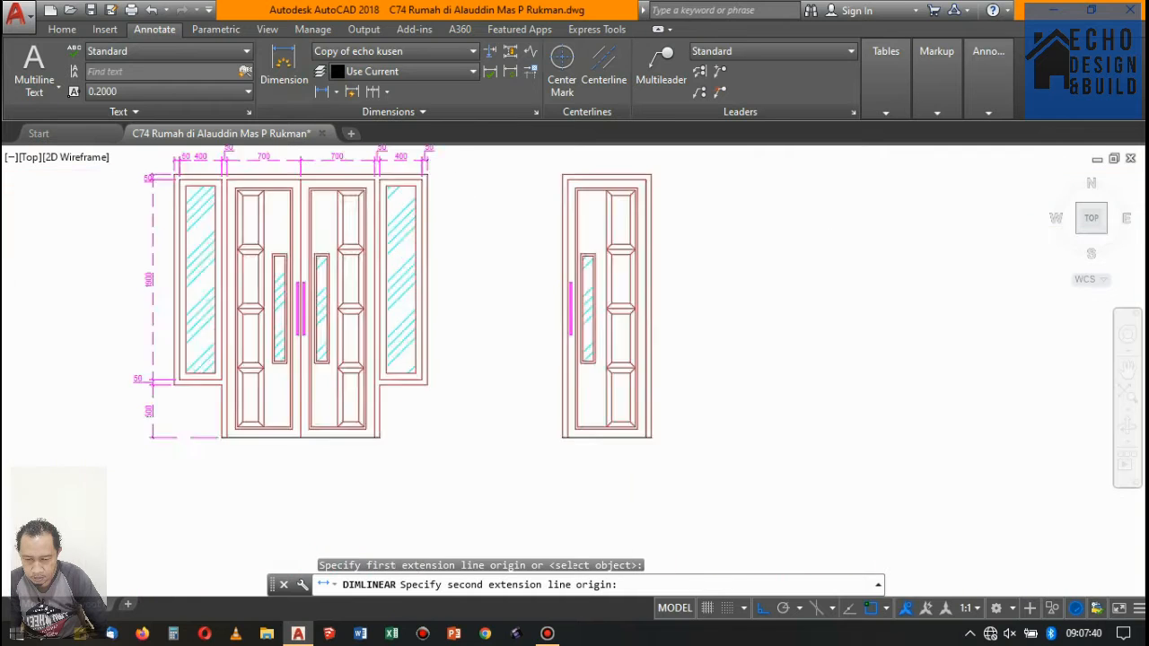
scroll(410, 329, up, 4)
click(322, 419)
scroll(409, 386, down, 4)
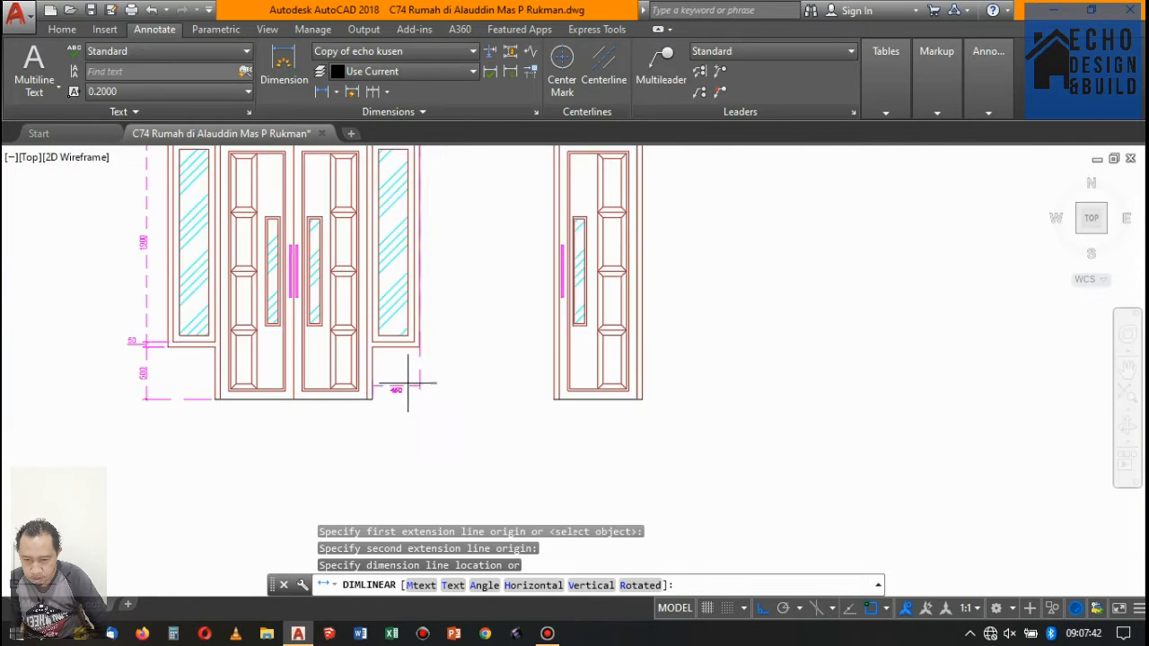
scroll(451, 309, up, 5)
scroll(449, 287, down, 3)
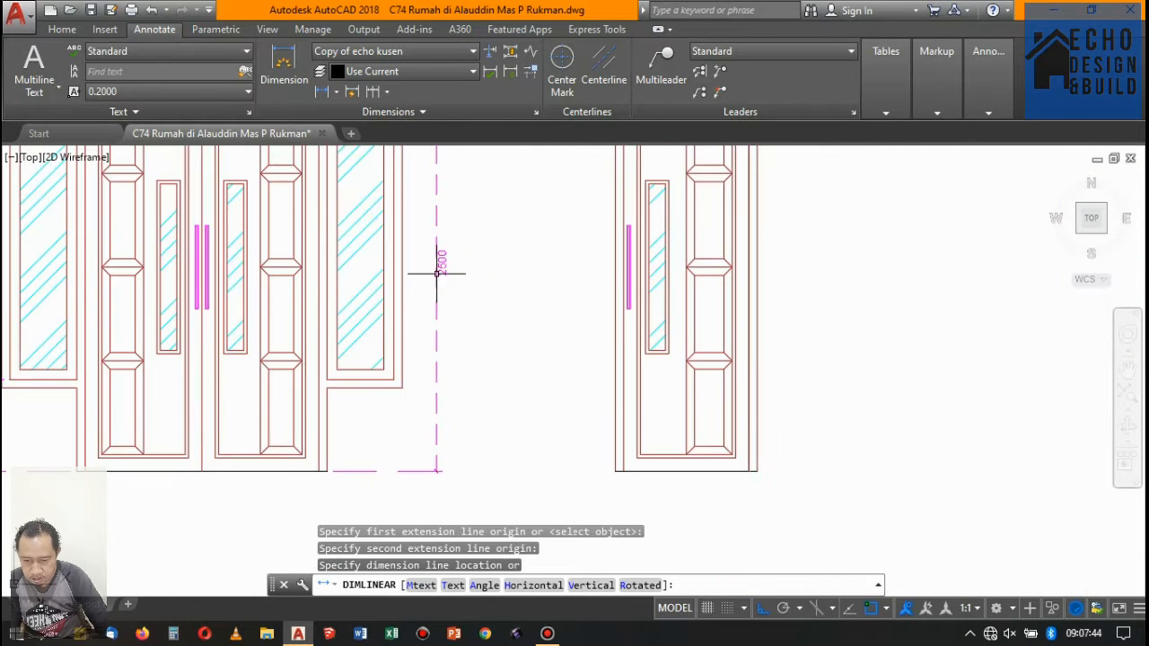
click(437, 273)
scroll(436, 273, down, 4)
- Place a horizontal linear dimension below the double door spanning the outer lower corners of both side window frames
key(Return)
scroll(341, 292, up, 6)
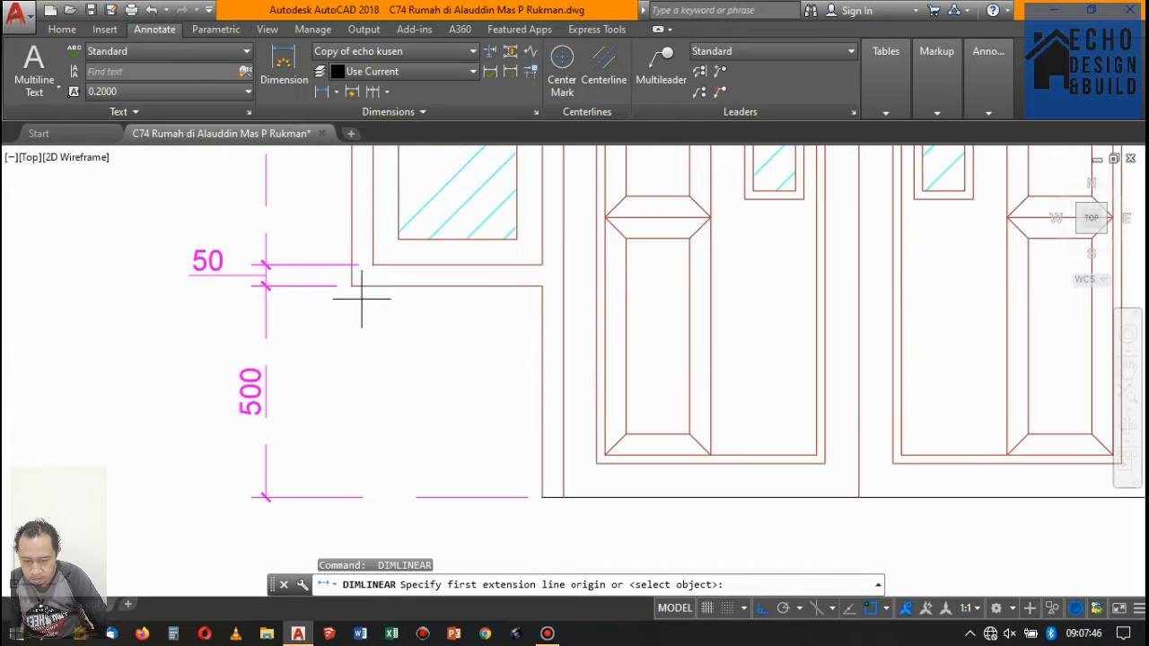
click(351, 285)
scroll(350, 284, down, 4)
scroll(625, 317, up, 4)
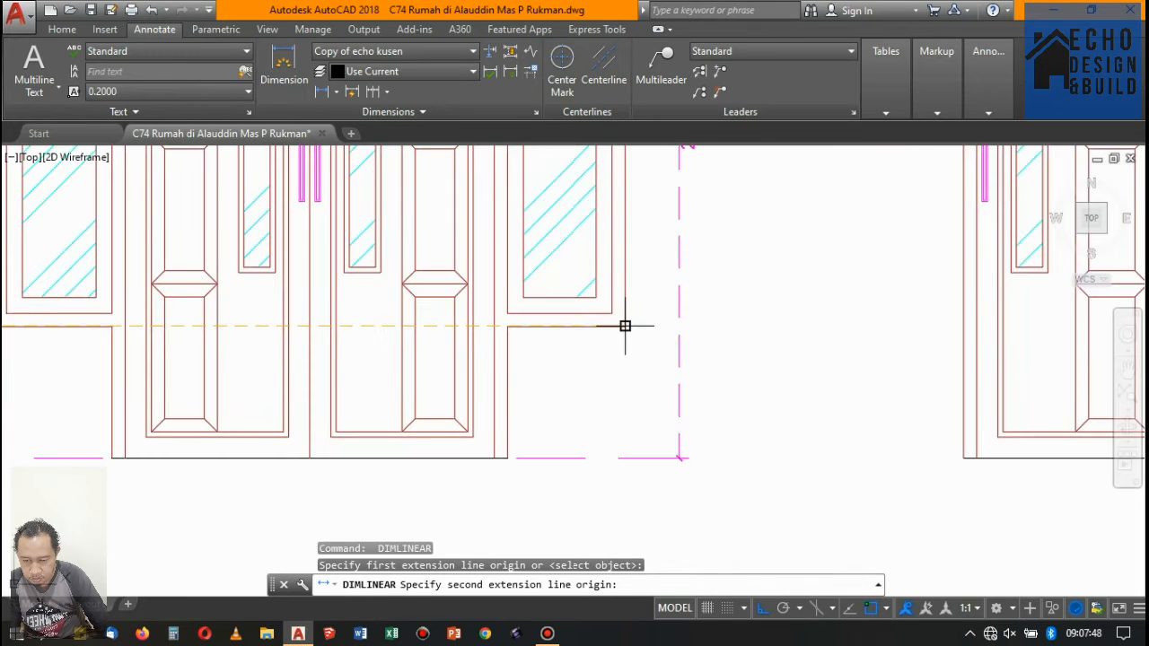
click(625, 326)
scroll(593, 305, down, 4)
scroll(573, 306, up, 2)
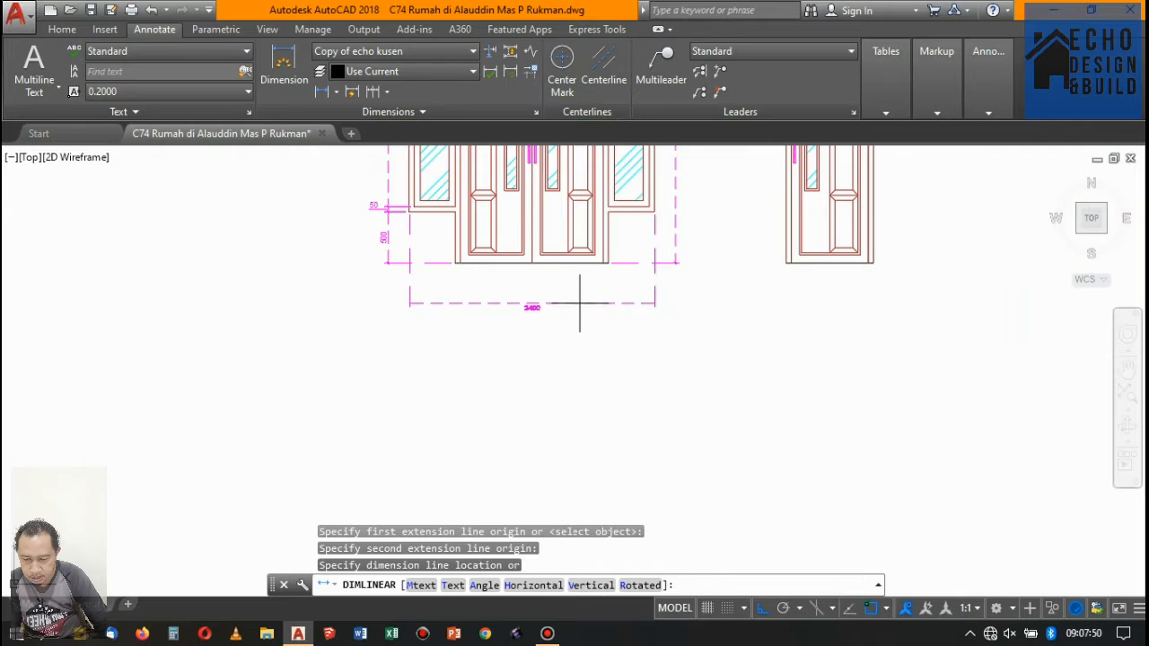
click(578, 290)
- Place a horizontal linear dimension for the double door's width at its foot, just above the overall width dimension
key(Return)
scroll(476, 269, up, 4)
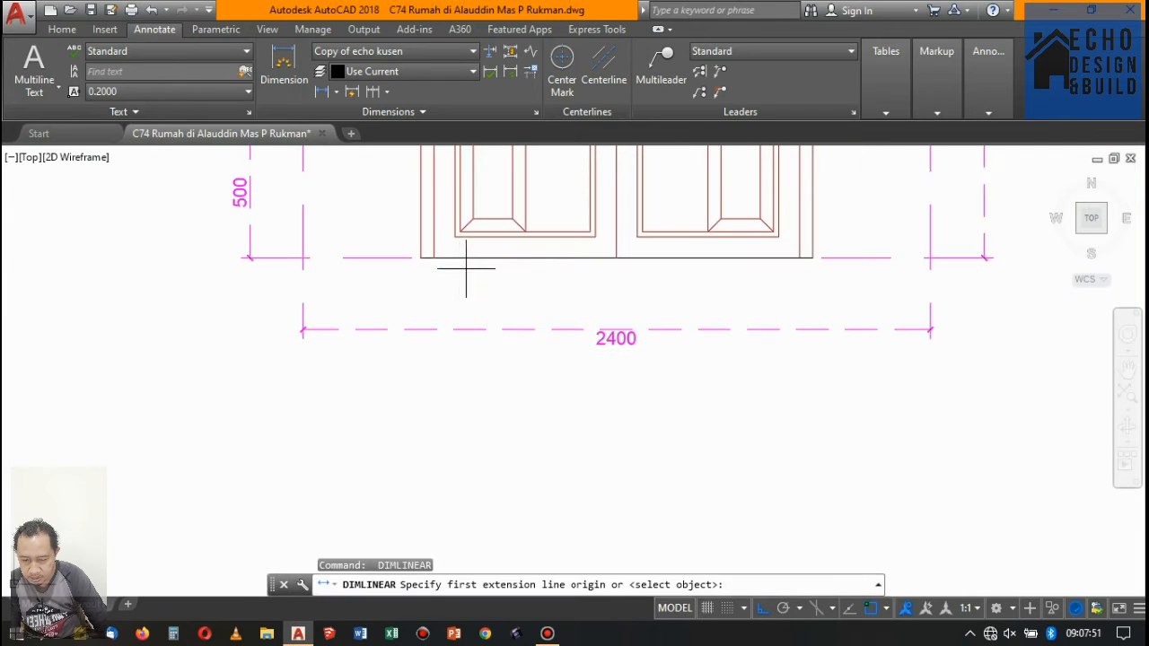
click(421, 257)
click(813, 258)
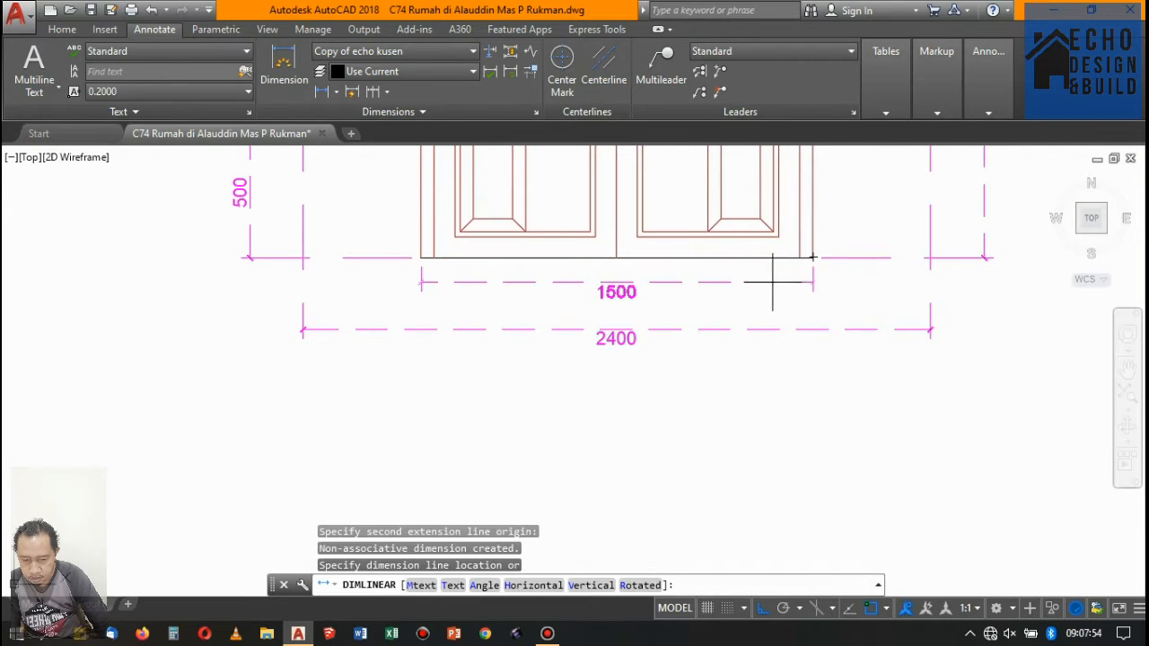
click(759, 288)
scroll(759, 287, down, 4)
scroll(355, 300, up, 2)
scroll(355, 300, down, 3)
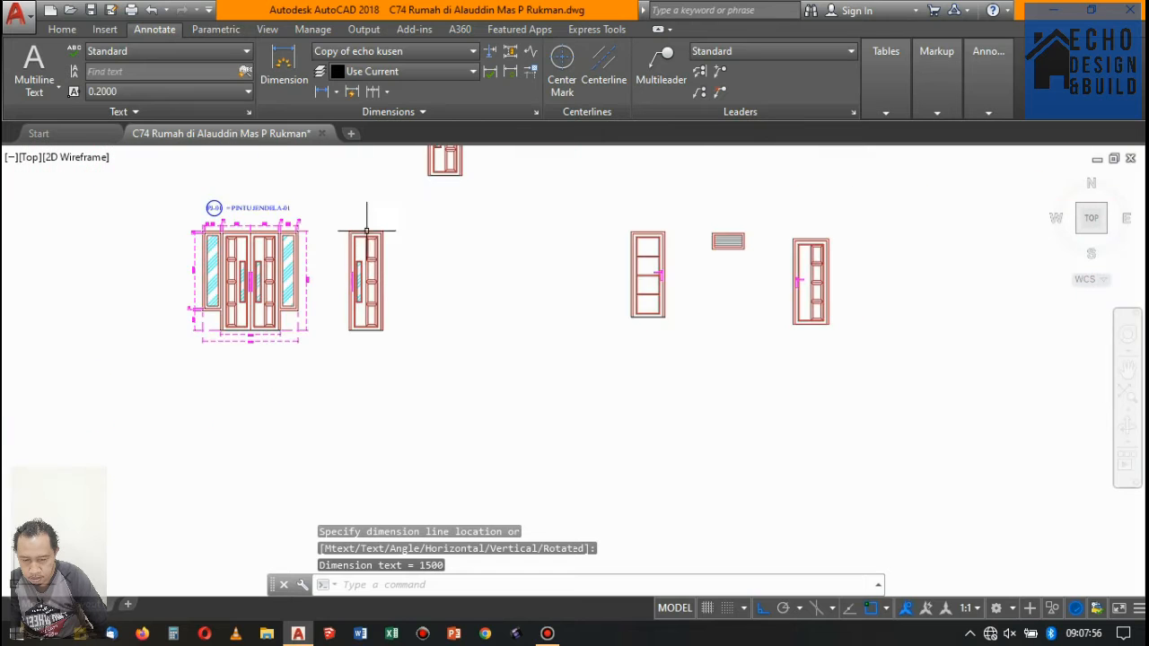
- Place a horizontal linear dimension for the left frame thickness above the single door beside the PJ-01 double door
key(Return)
scroll(359, 243, up, 3)
click(366, 266)
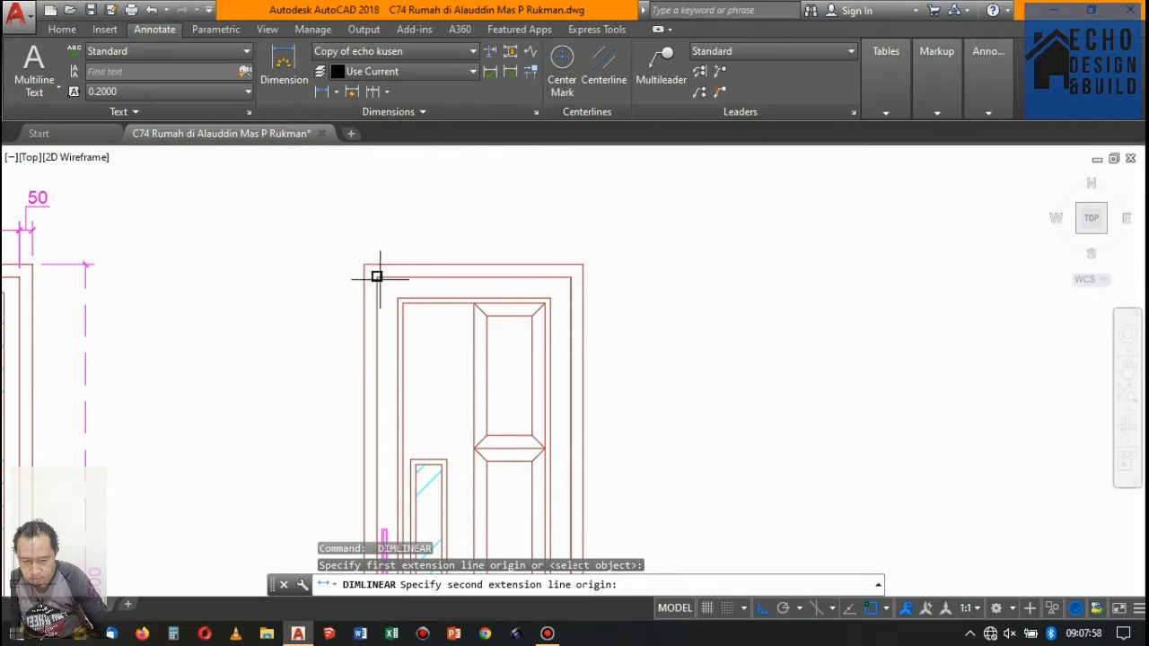
click(377, 277)
scroll(370, 238, up, 2)
click(362, 242)
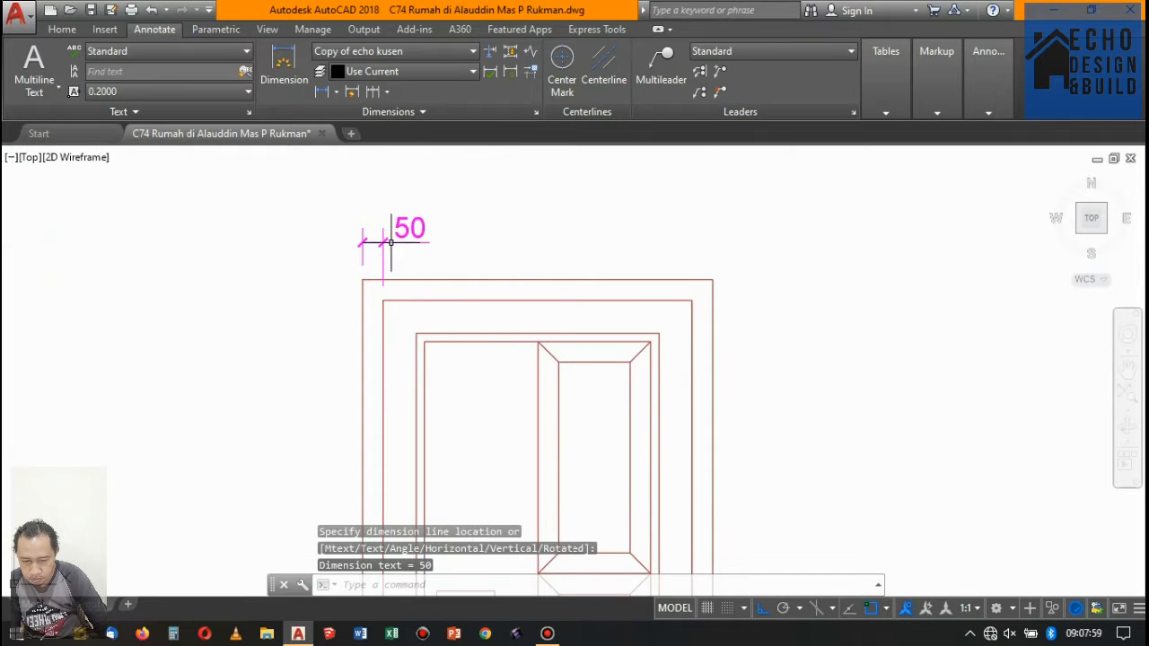
- Continue the dimension chain above the single door across the inner opening and the right frame member
click(372, 92)
click(712, 280)
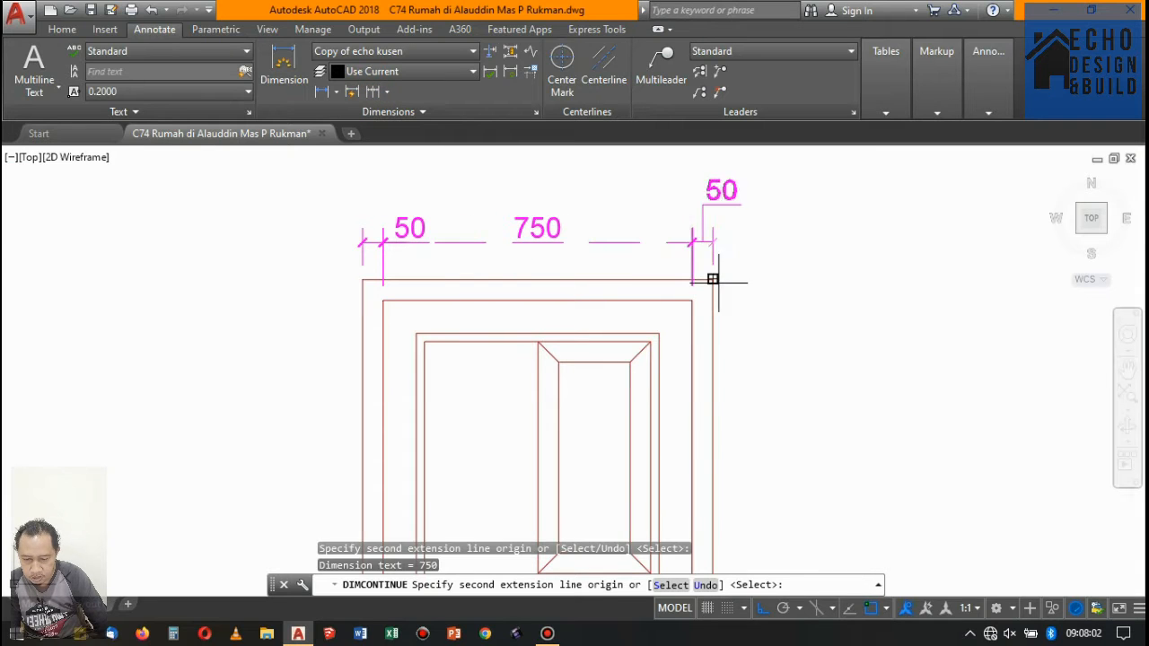
scroll(709, 282, down, 5)
key(Return)
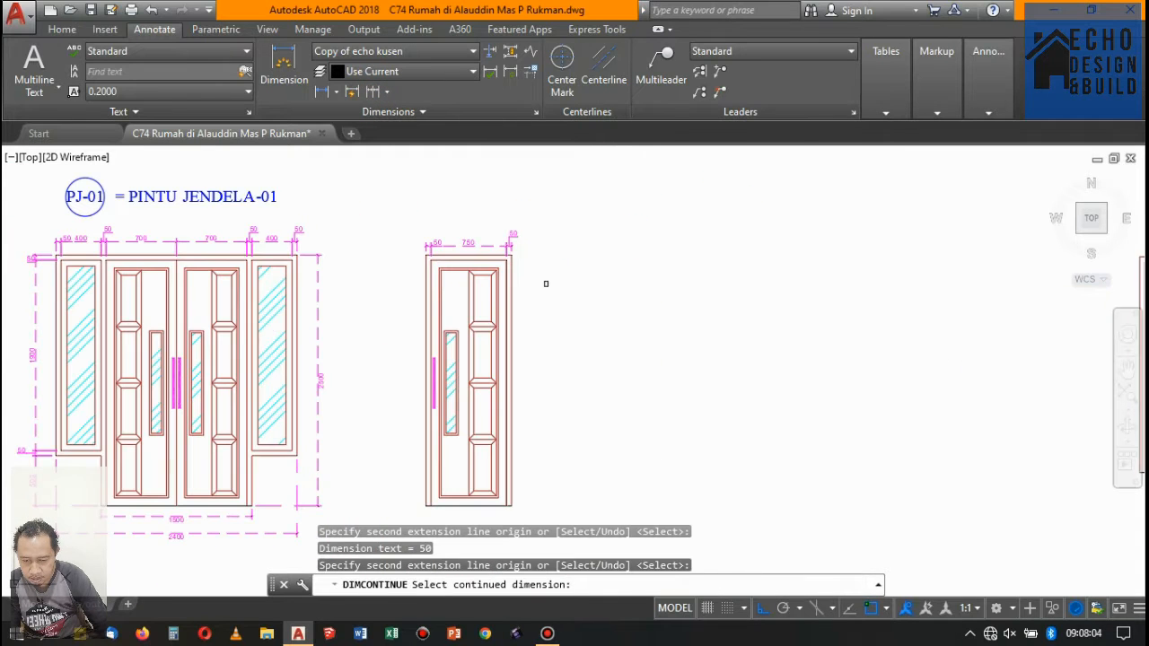
key(Return)
- Place a vertical linear dimension for the top frame thickness at the single door's upper left corner
click(316, 93)
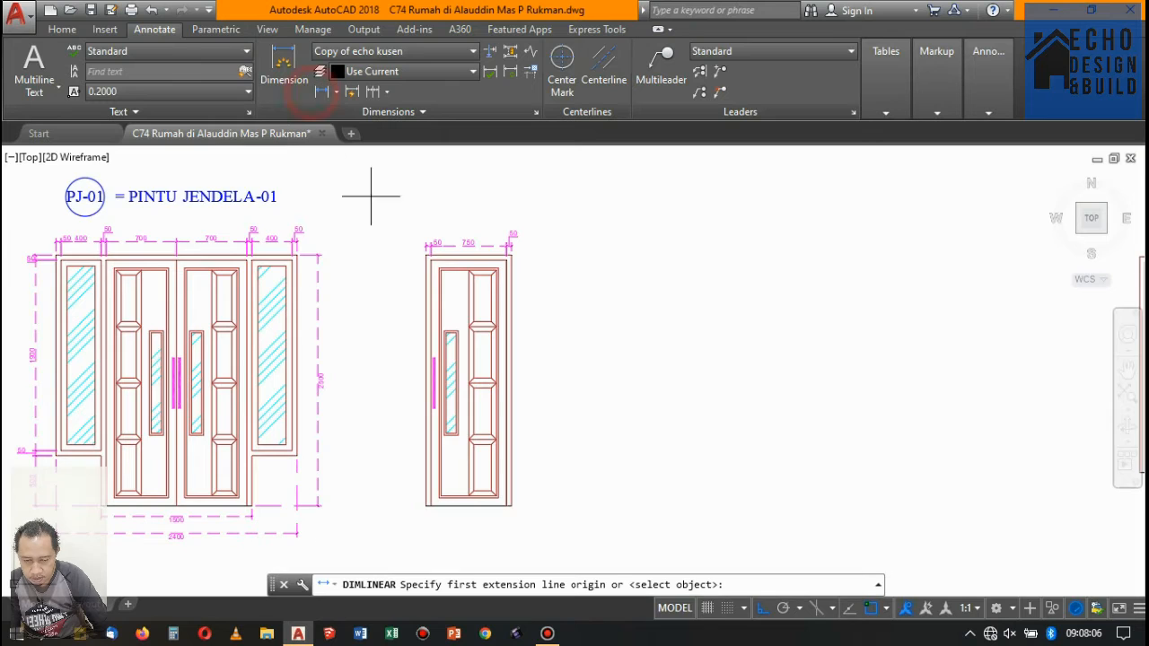
scroll(403, 249, up, 8)
scroll(424, 223, up, 2)
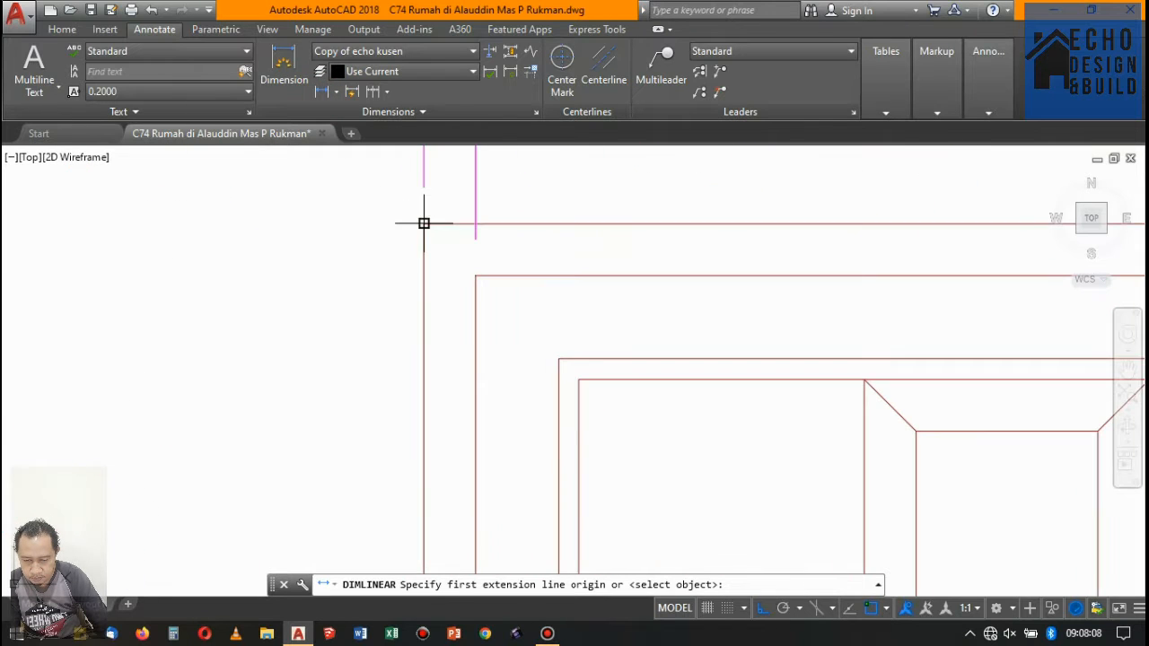
click(475, 276)
click(321, 245)
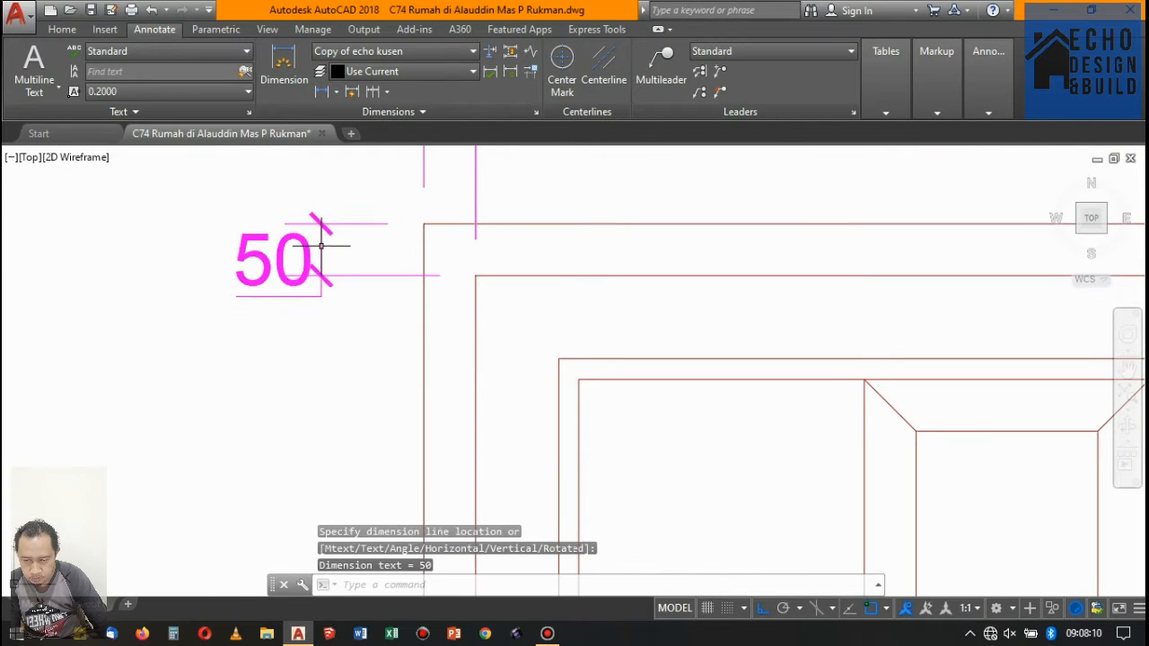
- Continue the vertical dimension chain left of the single door down to the door's foot
click(373, 92)
scroll(404, 296, down, 5)
scroll(410, 303, up, 6)
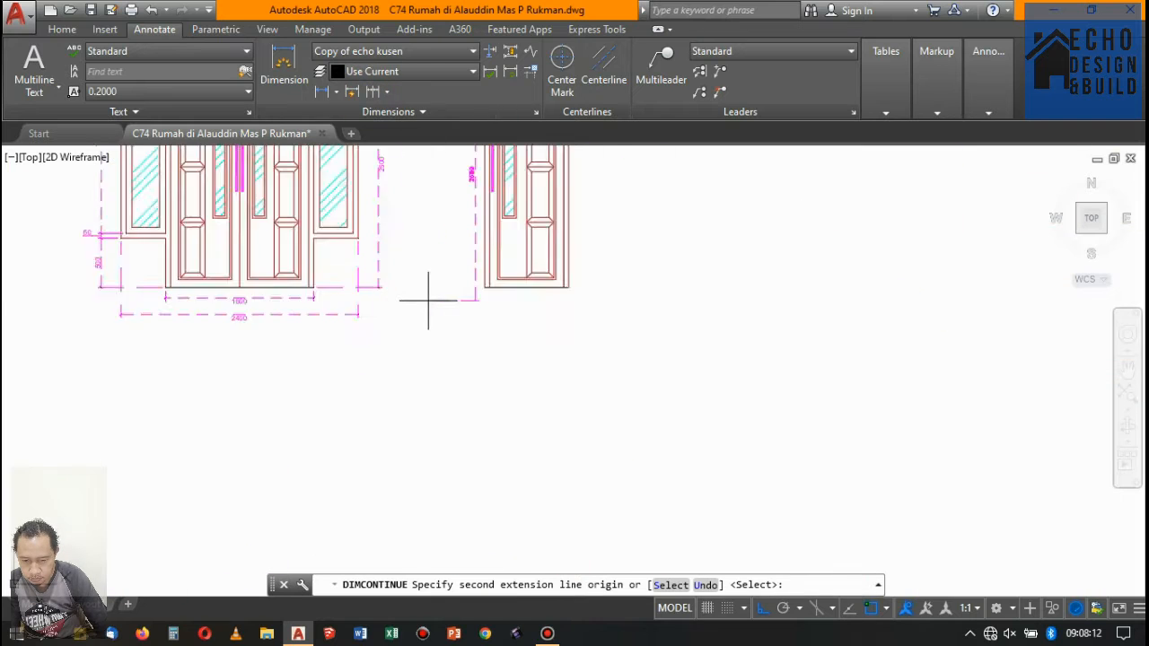
scroll(388, 344, down, 5)
key(Return)
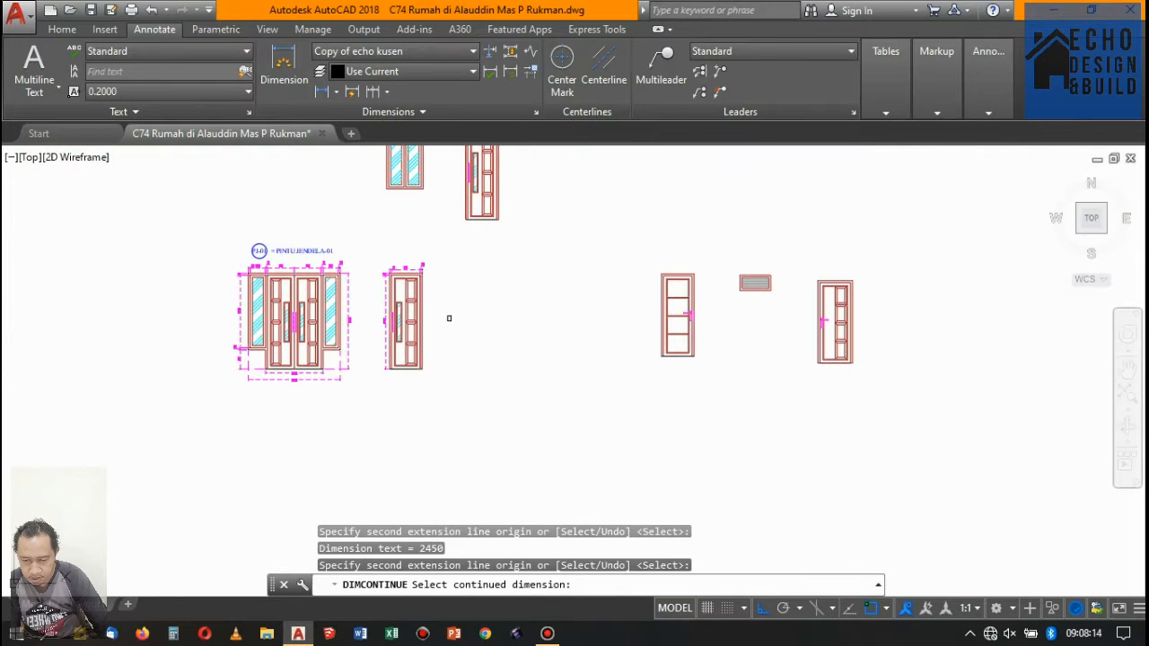
key(Return)
- Place a horizontal linear dimension below the single door spanning its overall width at the foot
scroll(380, 215, up, 5)
scroll(313, 178, down, 5)
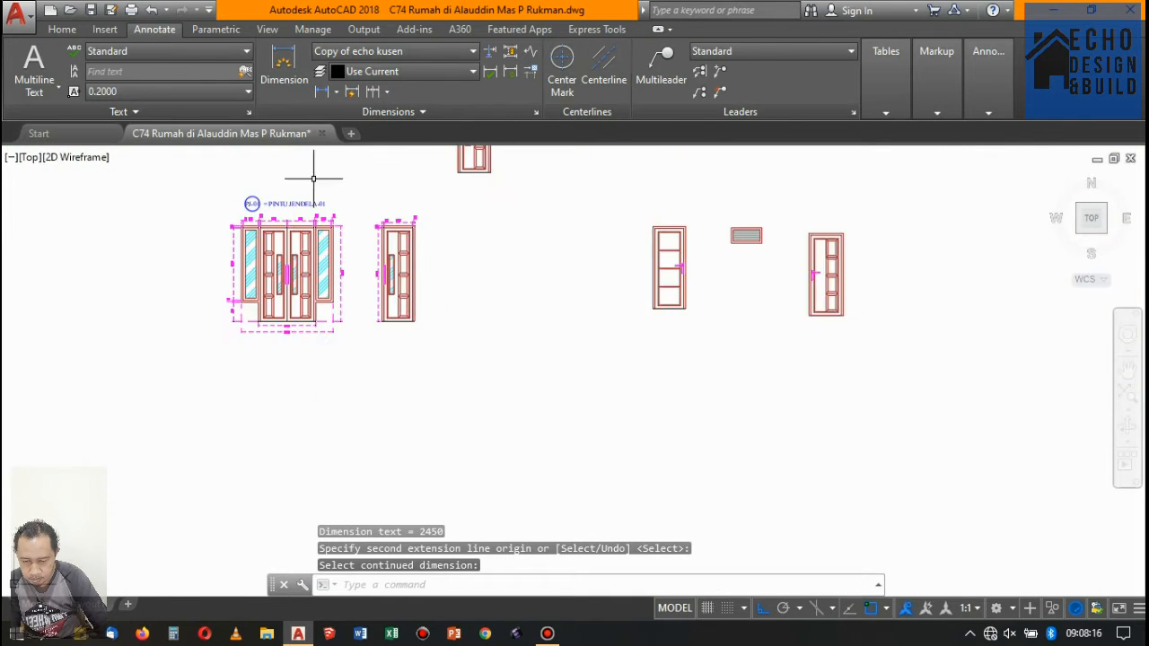
click(321, 92)
scroll(389, 321, up, 6)
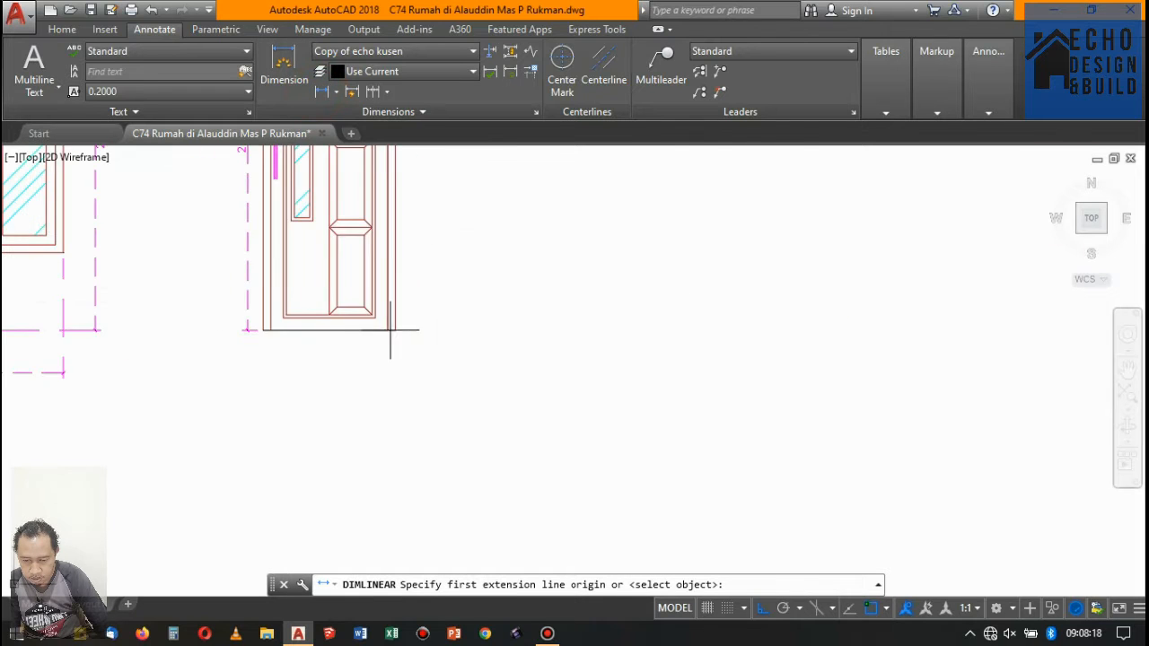
click(263, 322)
scroll(263, 321, down, 5)
scroll(396, 372, up, 5)
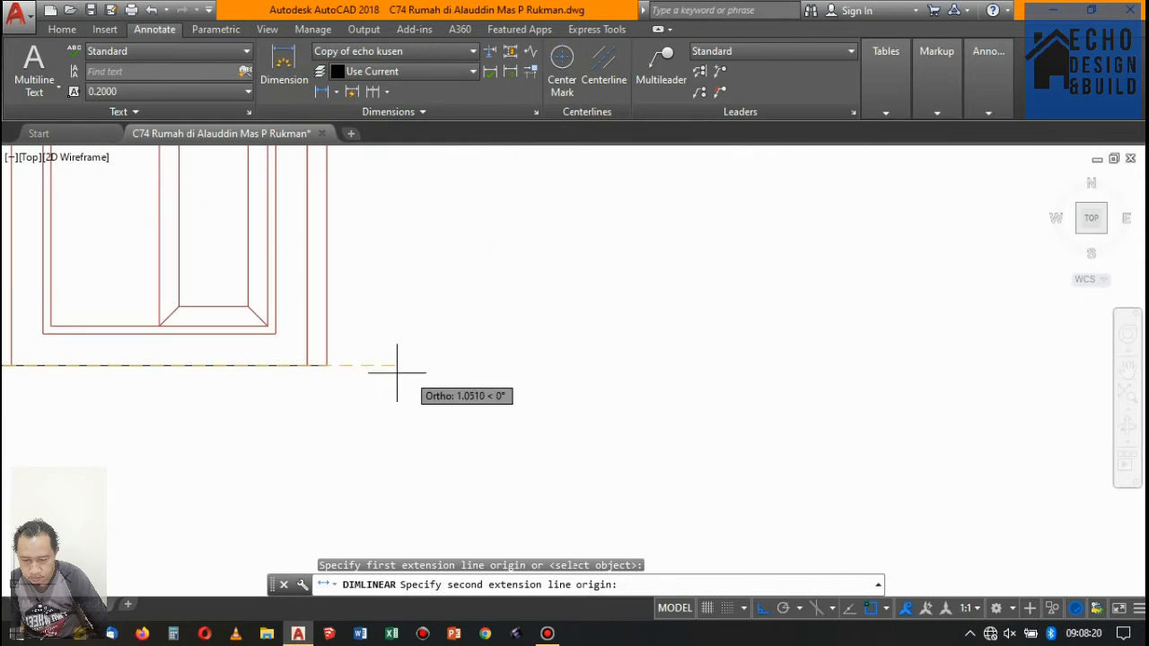
click(326, 364)
scroll(350, 371, down, 5)
scroll(367, 377, up, 5)
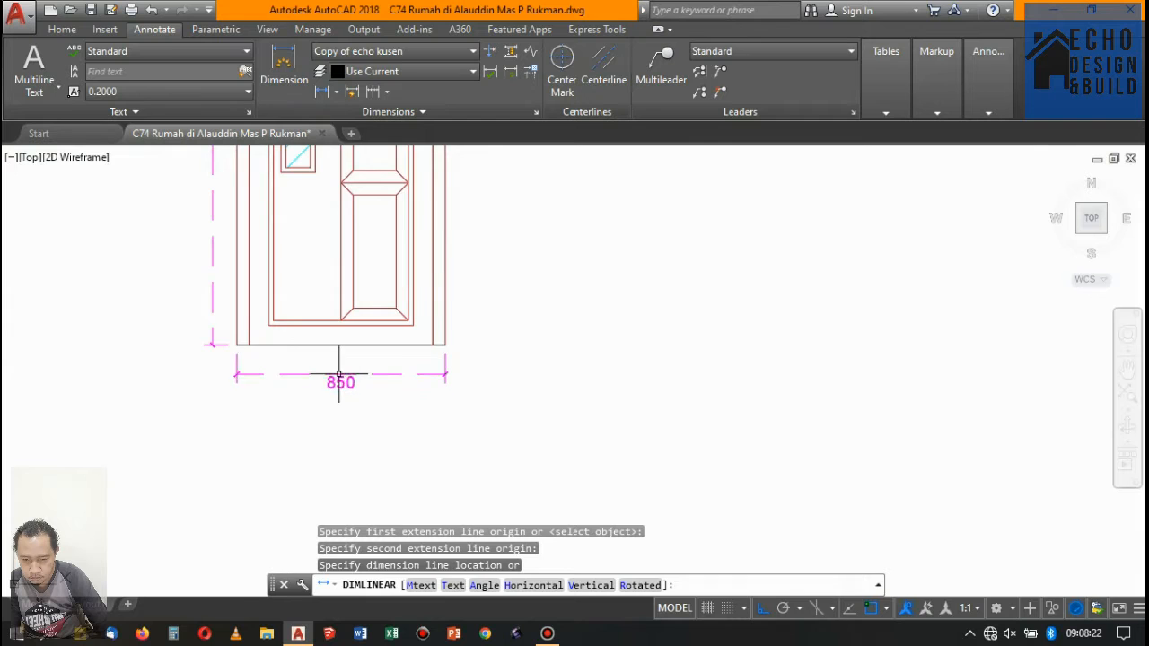
click(339, 375)
- Place a vertical linear dimension right of the single door from the frame's top corner to the door's foot
scroll(339, 374, down, 5)
key(Return)
scroll(398, 306, up, 6)
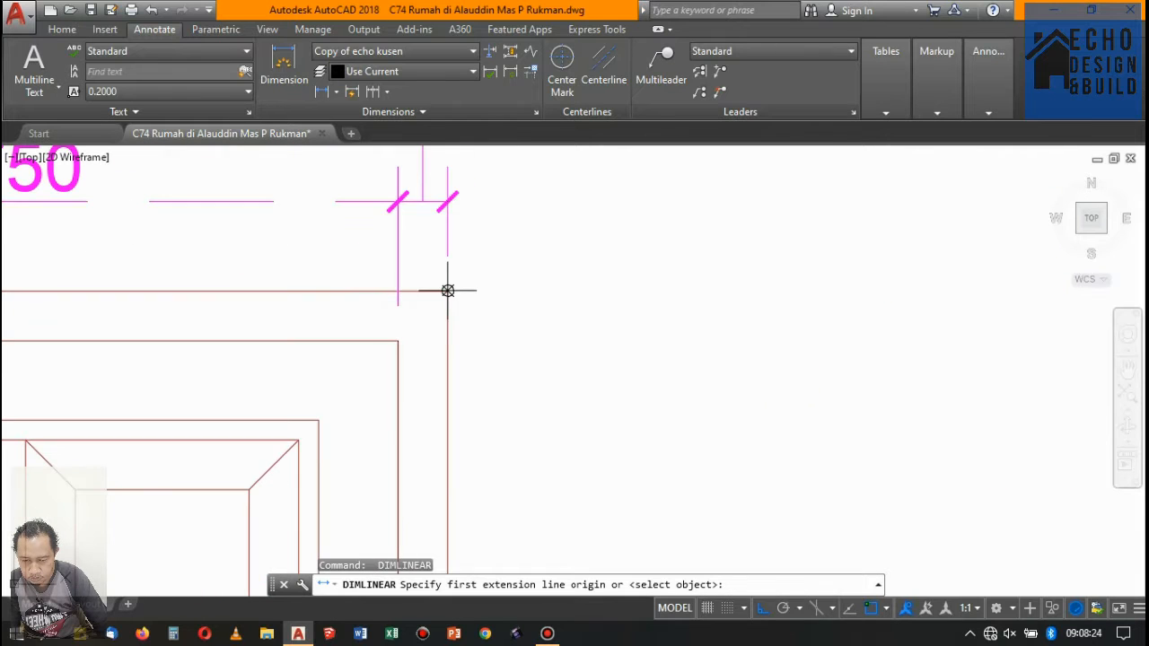
scroll(440, 264, down, 5)
scroll(440, 369, up, 5)
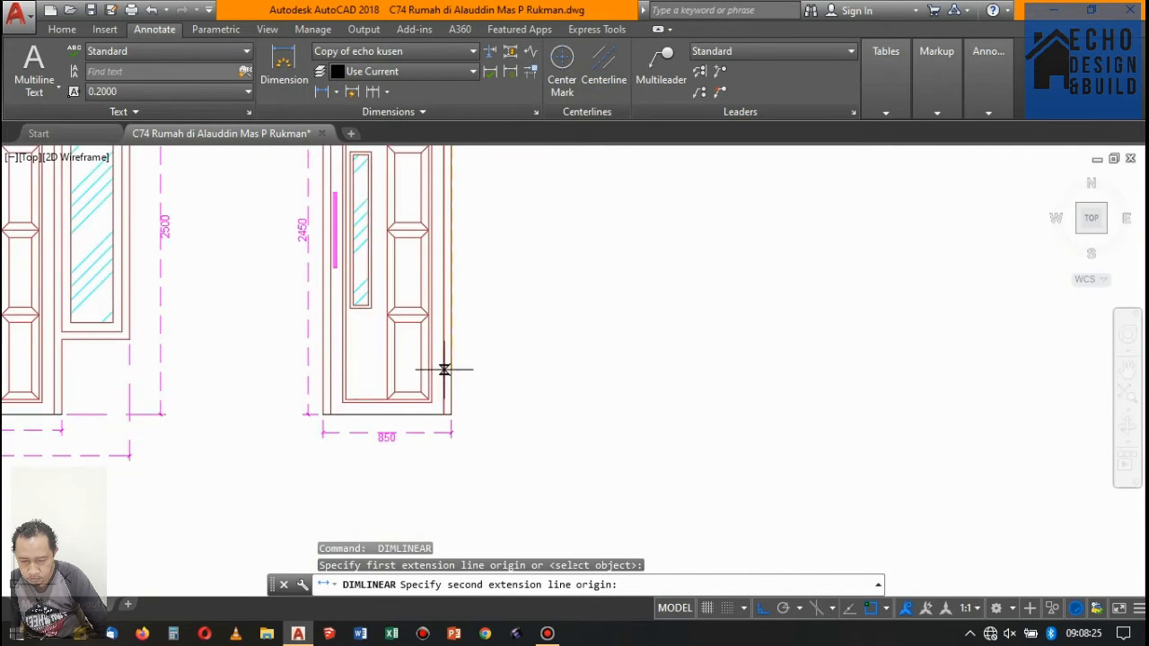
click(453, 422)
scroll(458, 419, down, 5)
scroll(474, 346, up, 5)
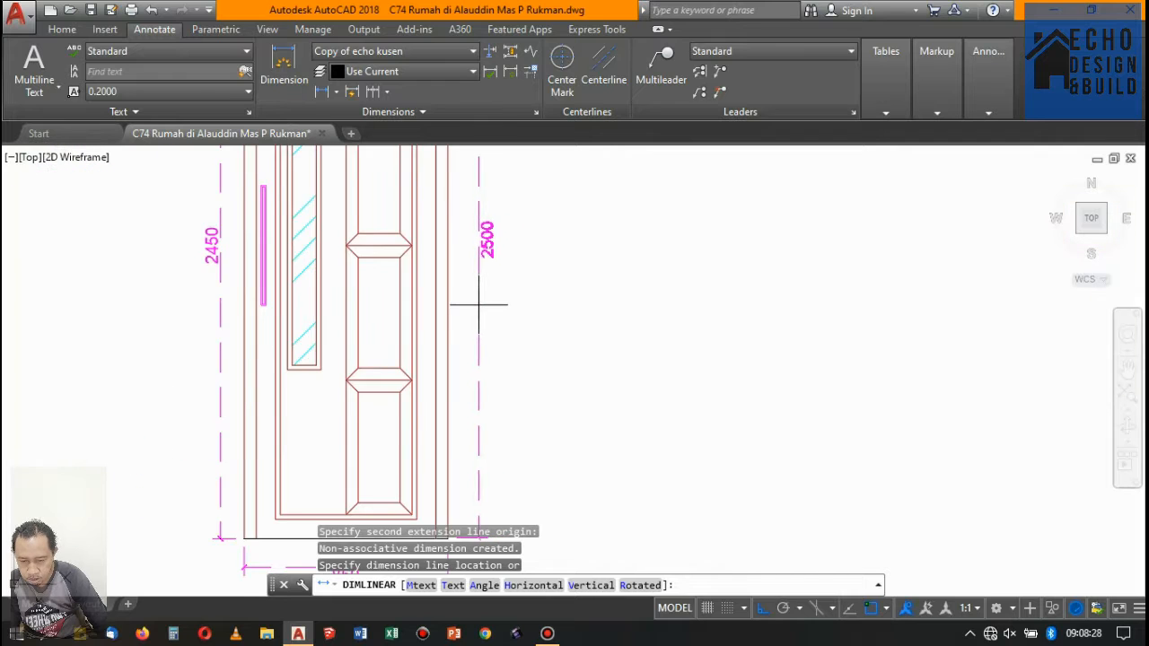
click(479, 304)
- Examine the dimensioned PJ-01 double door and single door in relation to the remaining undimensioned openings
scroll(502, 291, down, 5)
scroll(489, 266, up, 4)
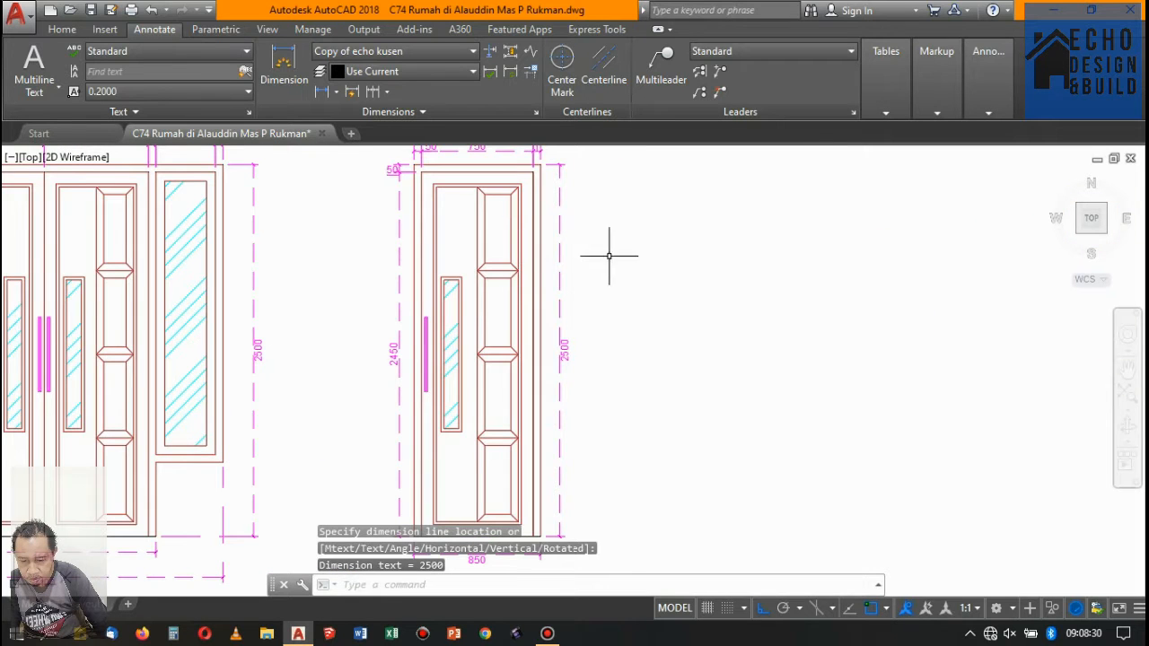
scroll(459, 274, down, 5)
scroll(502, 269, up, 5)
scroll(531, 257, down, 5)
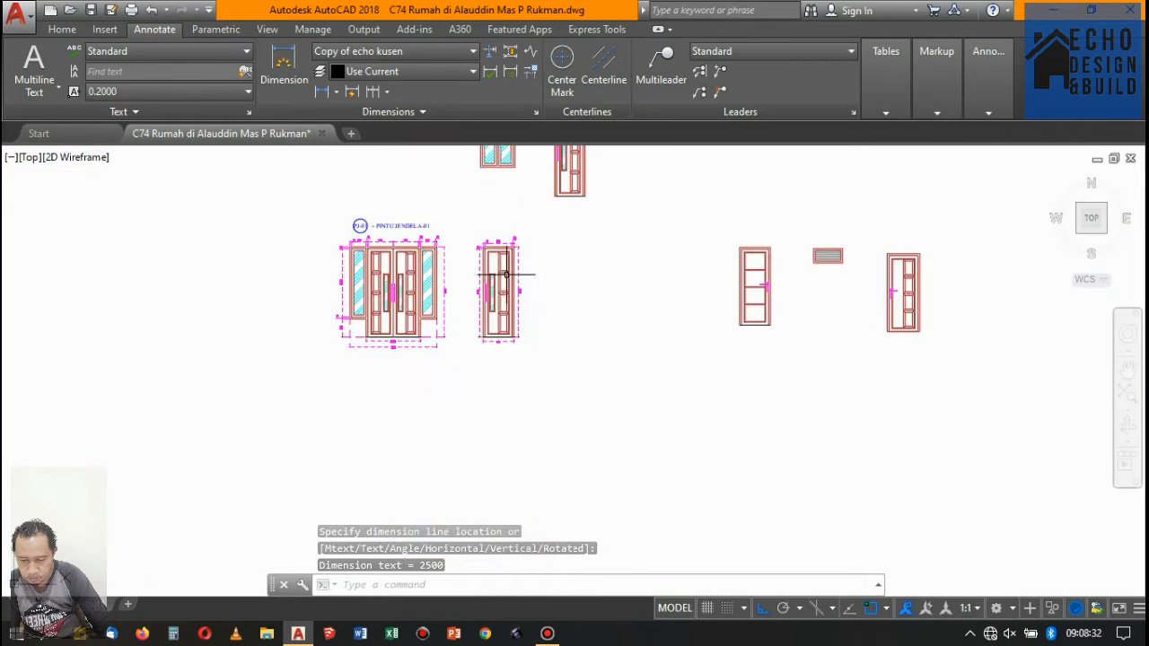
scroll(499, 272, up, 4)
scroll(501, 271, down, 5)
scroll(508, 260, up, 5)
scroll(539, 258, down, 5)
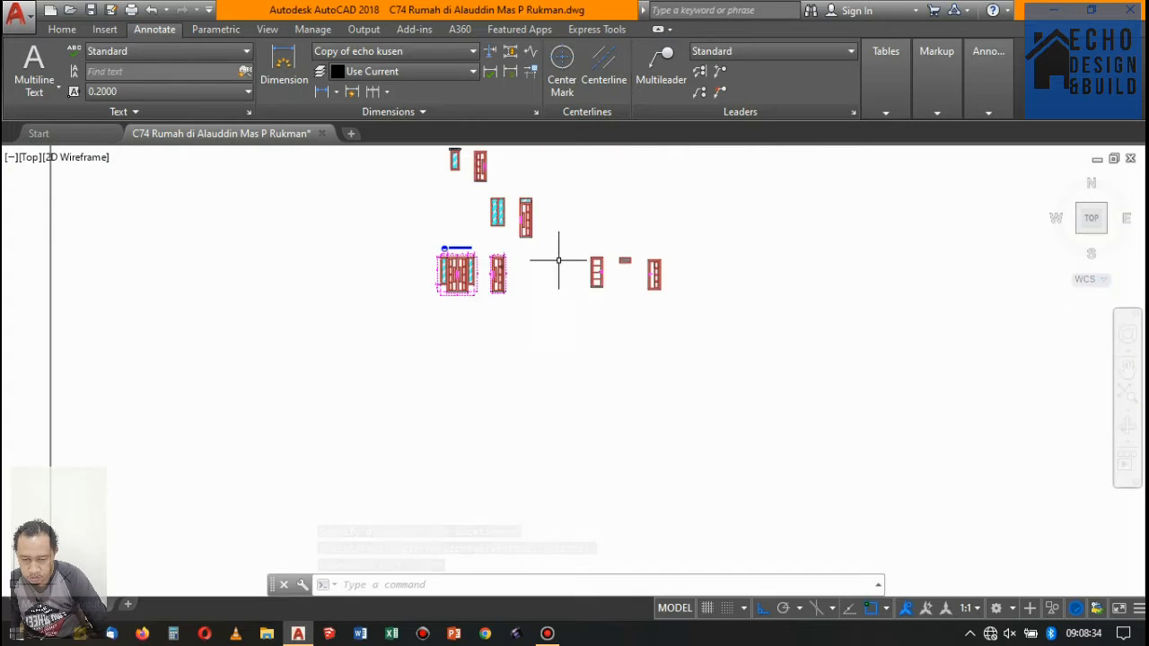
scroll(543, 274, up, 3)
scroll(528, 292, down, 3)
scroll(317, 251, up, 3)
scroll(192, 321, up, 5)
scroll(197, 287, down, 5)
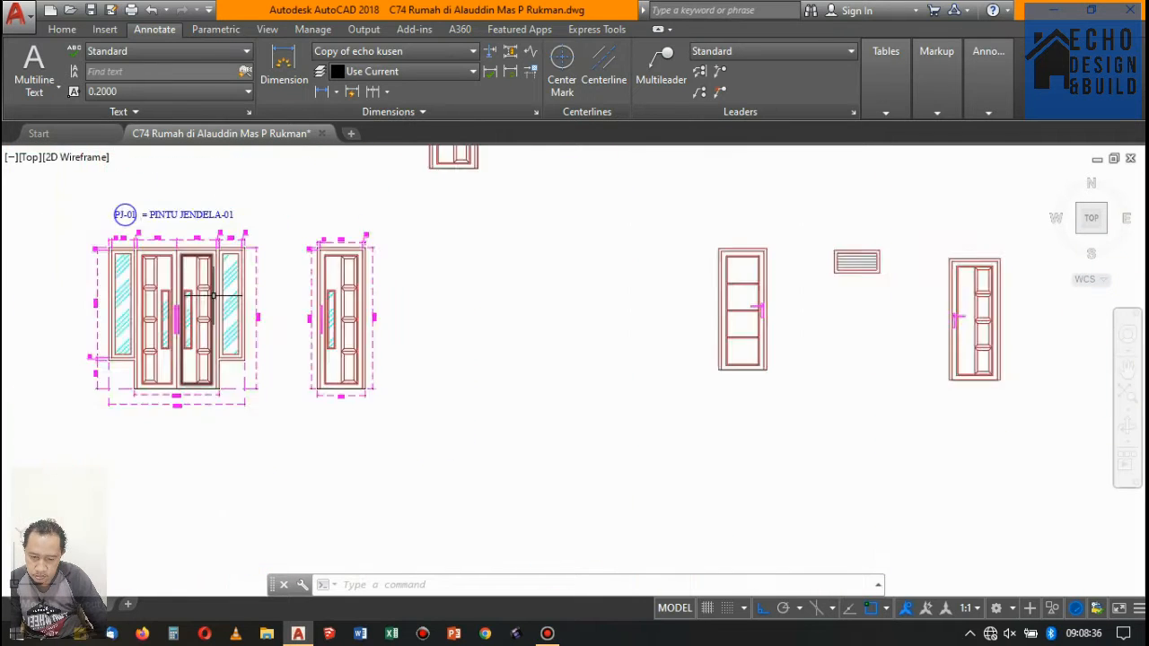
scroll(207, 244, up, 5)
scroll(206, 244, down, 5)
scroll(314, 252, up, 5)
scroll(404, 256, down, 5)
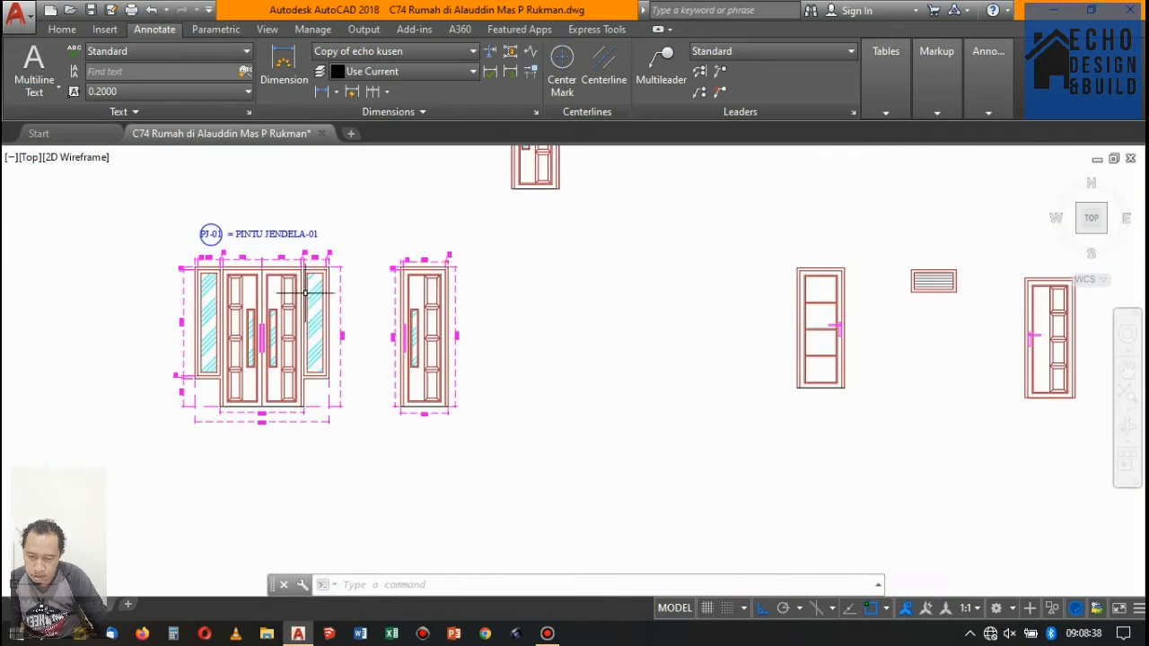
scroll(454, 259, up, 4)
scroll(455, 258, down, 6)
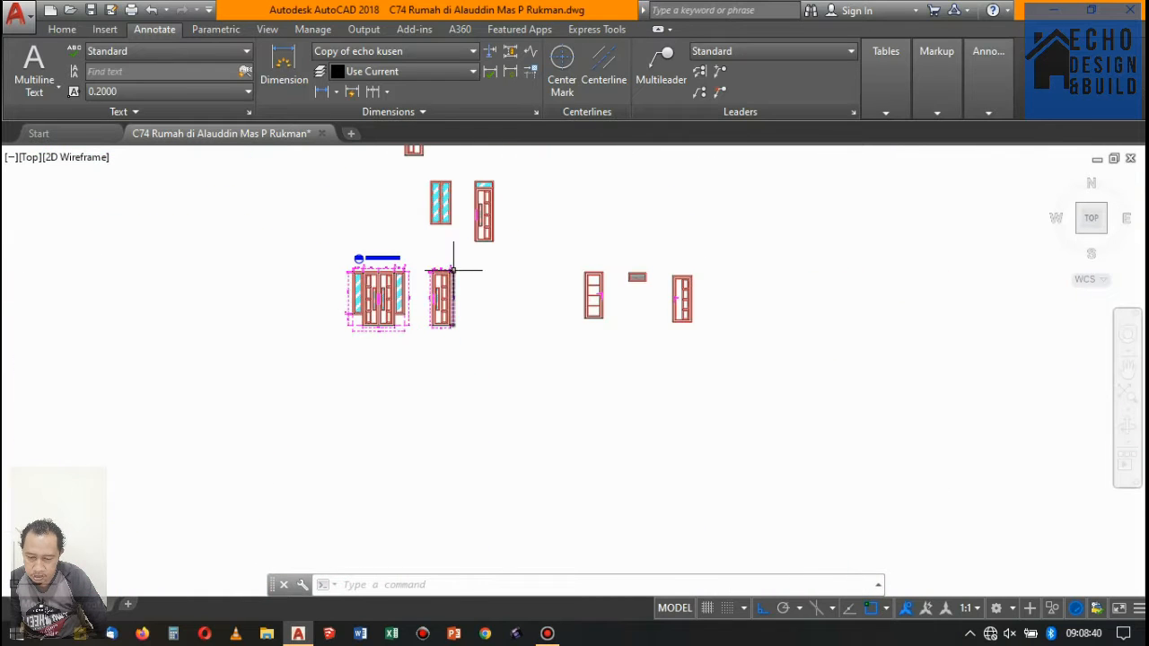
scroll(368, 259, up, 5)
scroll(367, 258, down, 5)
scroll(460, 350, down, 1)
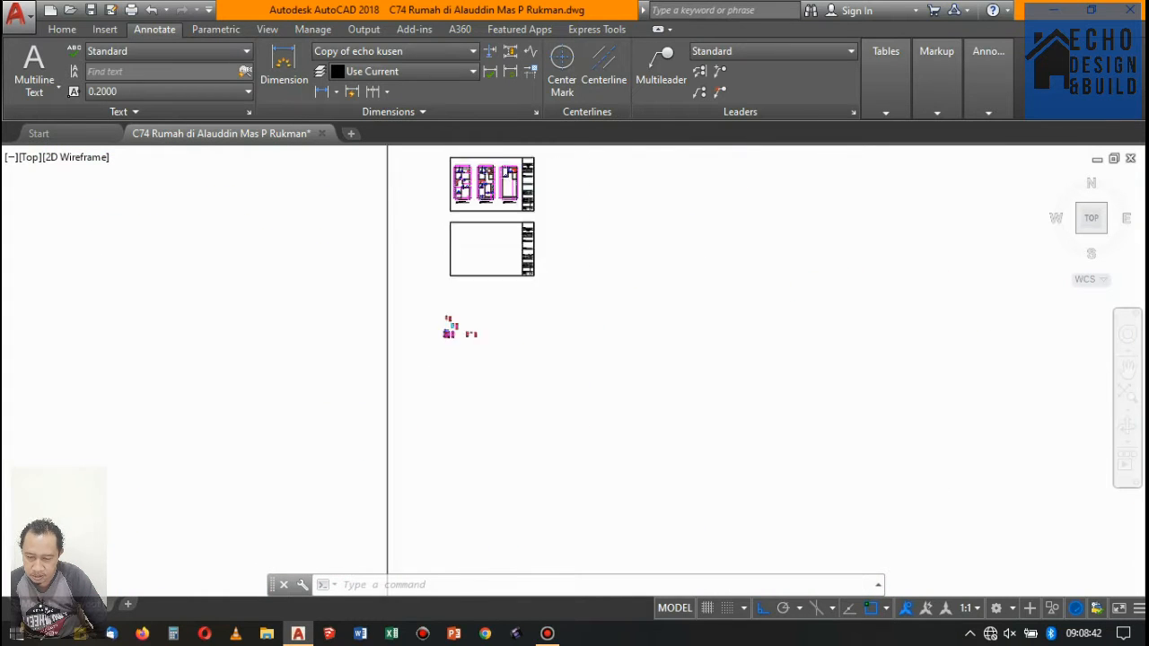
- Move all the door and window details up onto the empty sheet below the door and window plan sheet
scroll(449, 225, up, 6)
scroll(477, 381, down, 6)
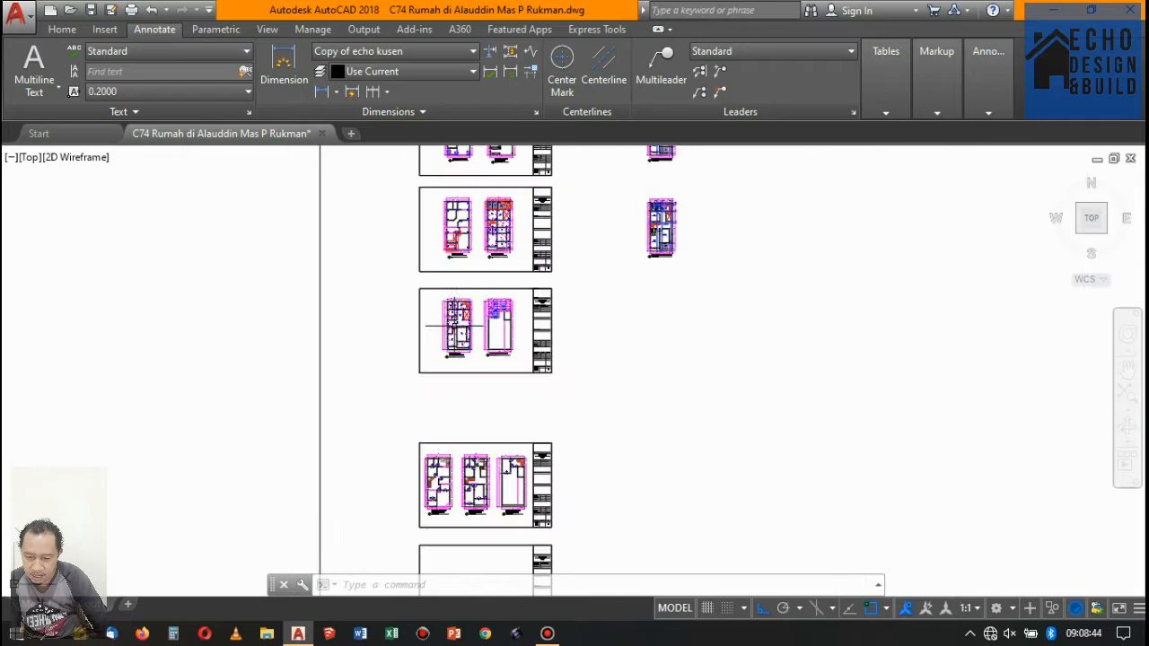
scroll(413, 418, up, 3)
scroll(407, 429, down, 3)
scroll(414, 369, up, 4)
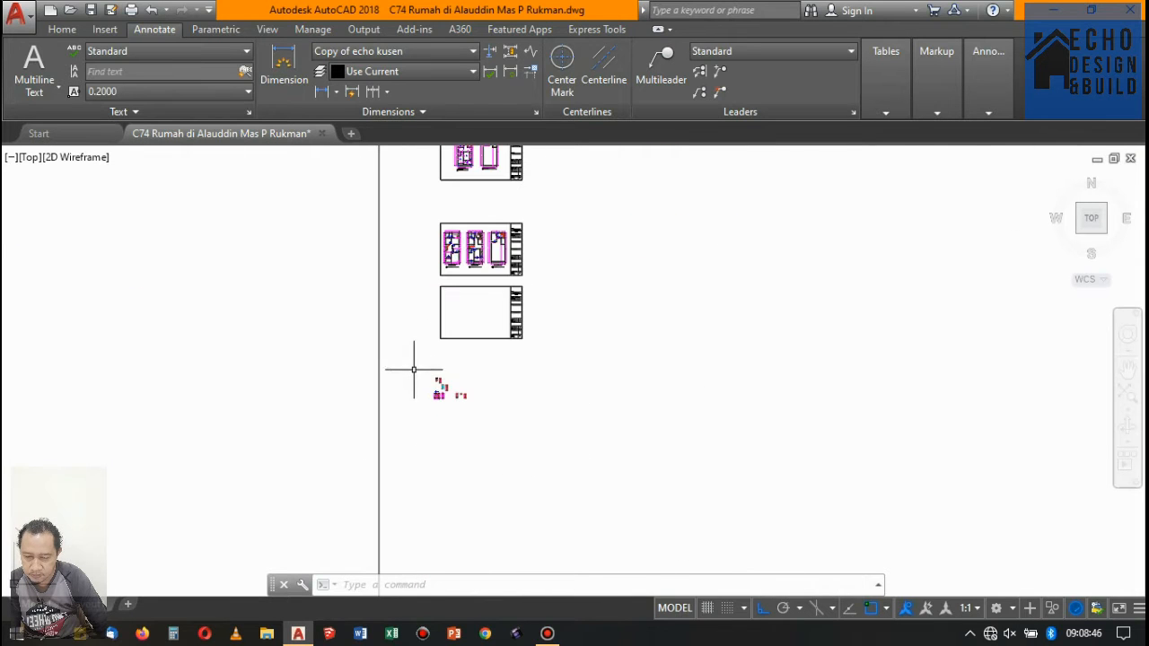
click(505, 418)
text(m)
key(Return)
click(633, 403)
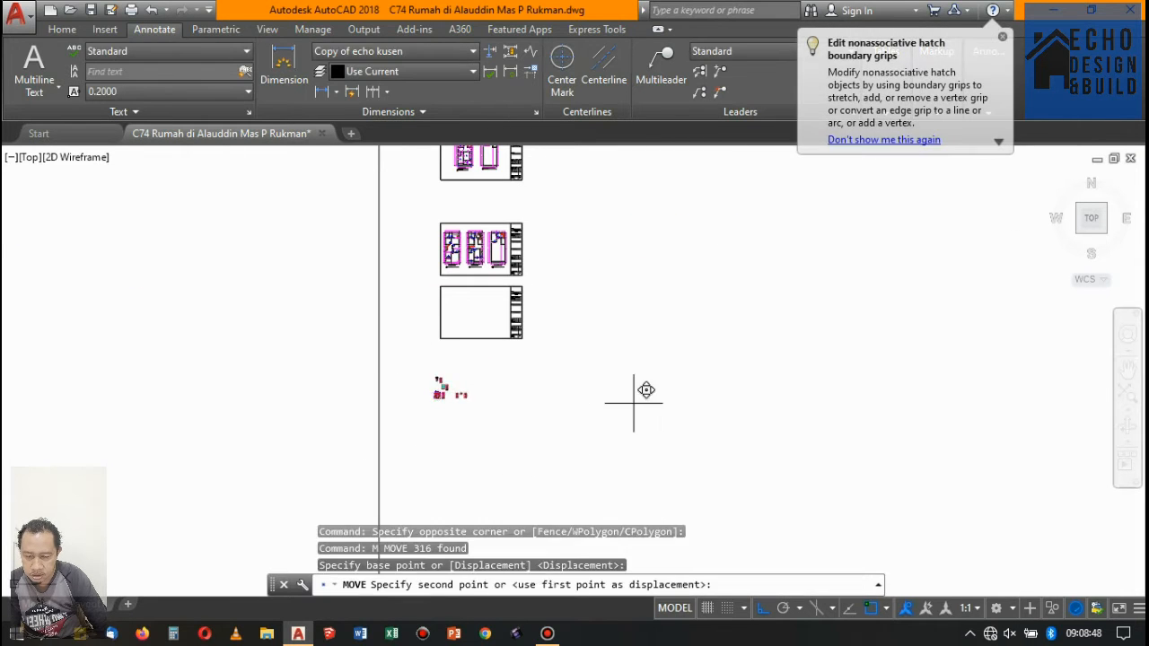
click(697, 319)
scroll(484, 291, up, 6)
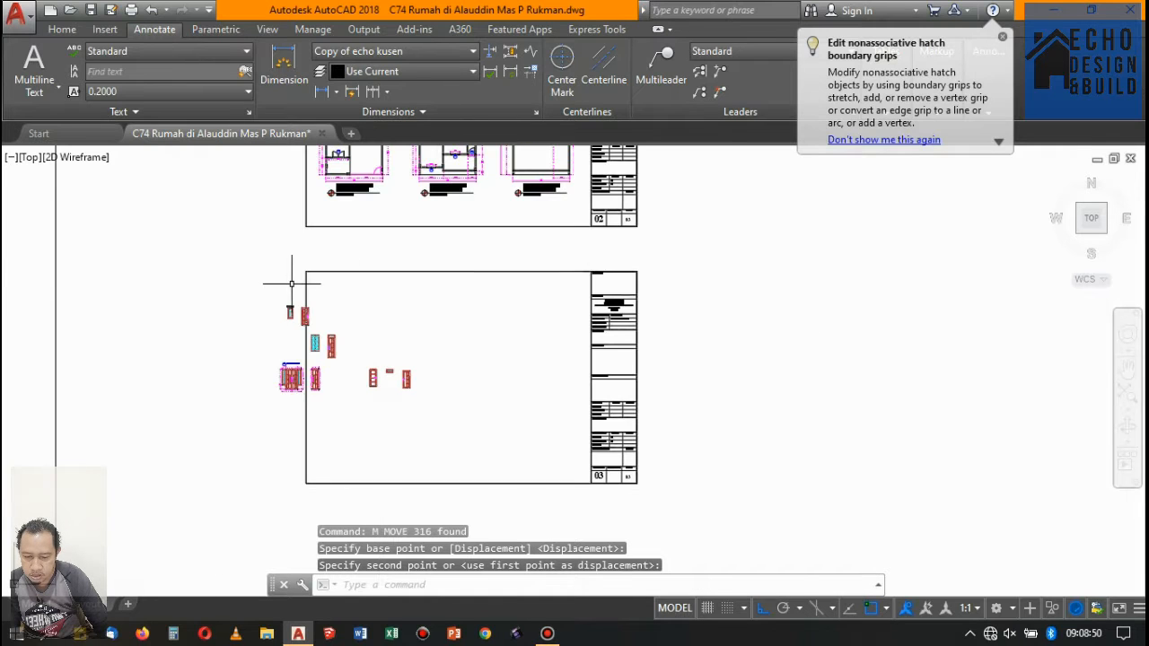
- Move the whole group of door and window details right so it lies inside the sheet's border
click(469, 395)
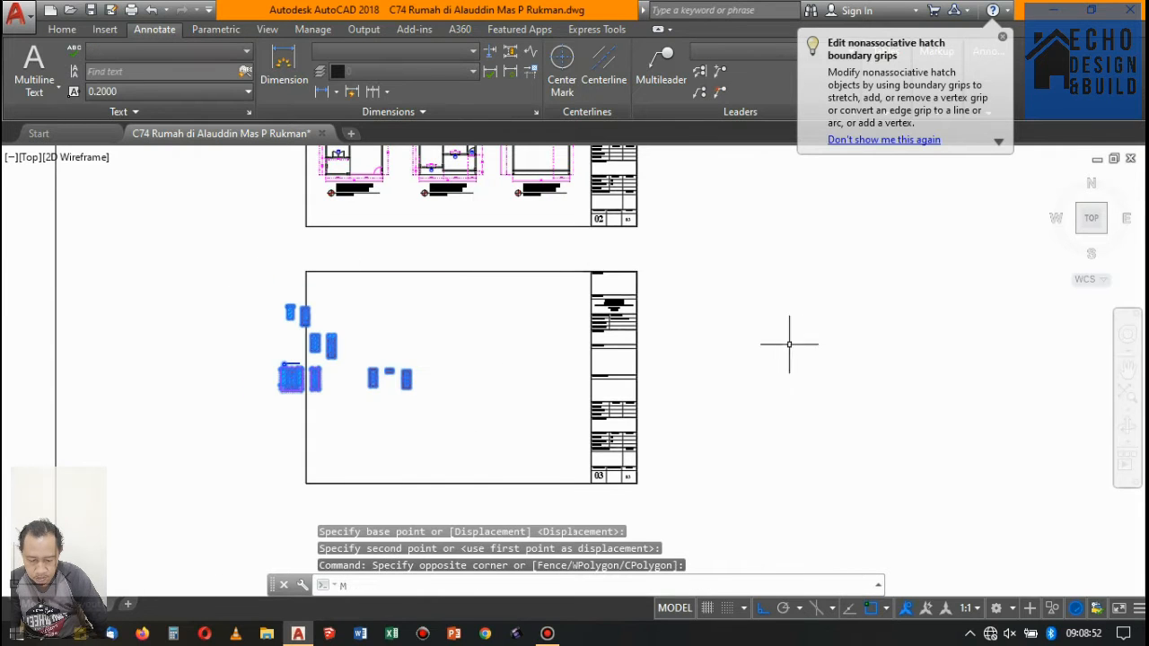
key(Return)
click(753, 324)
click(457, 367)
scroll(457, 384, up, 3)
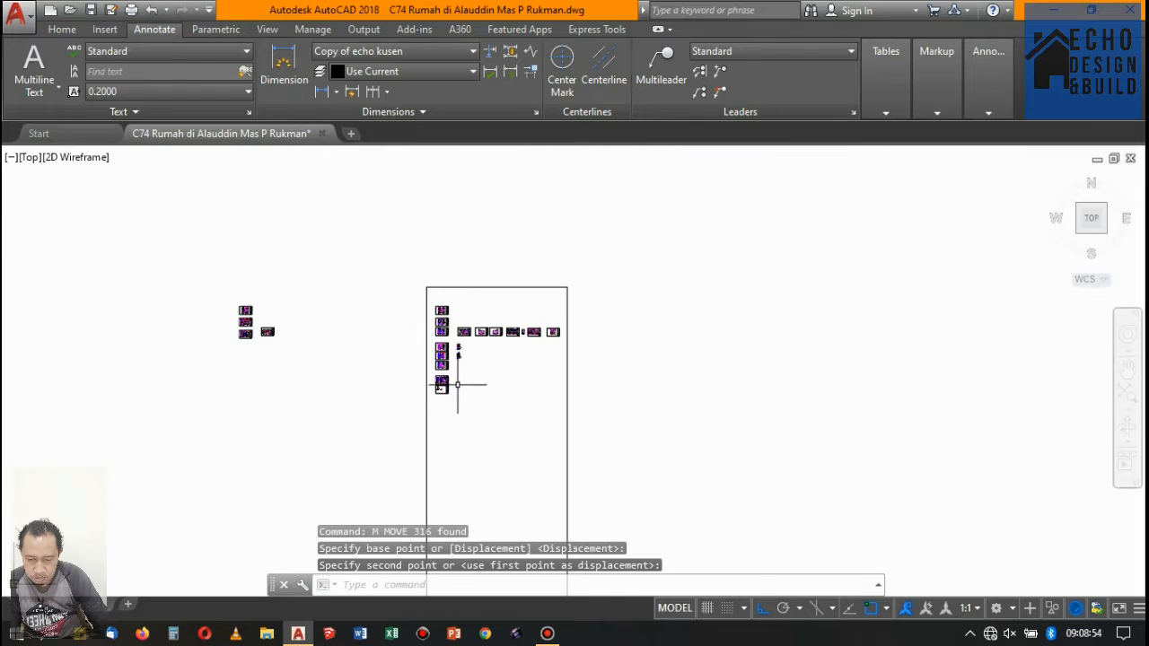
- Examine the sheet numbers in the title blocks of the section and structural plan sheets for their sequence
scroll(584, 326, up, 12)
scroll(817, 332, down, 3)
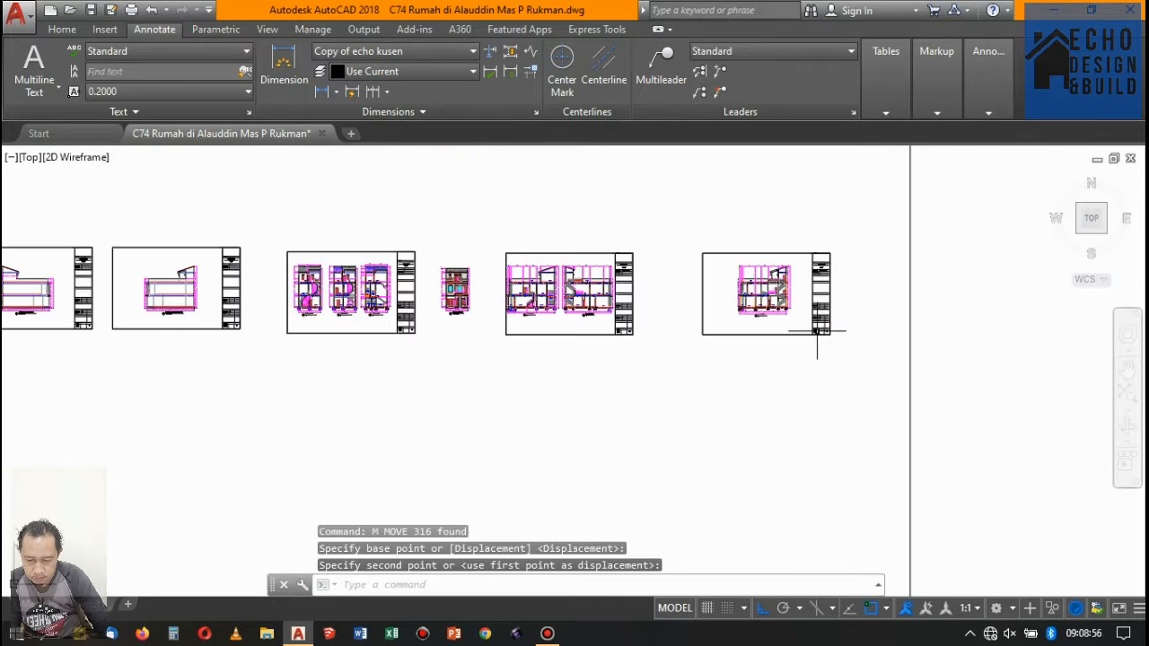
scroll(452, 287, up, 3)
scroll(585, 313, down, 5)
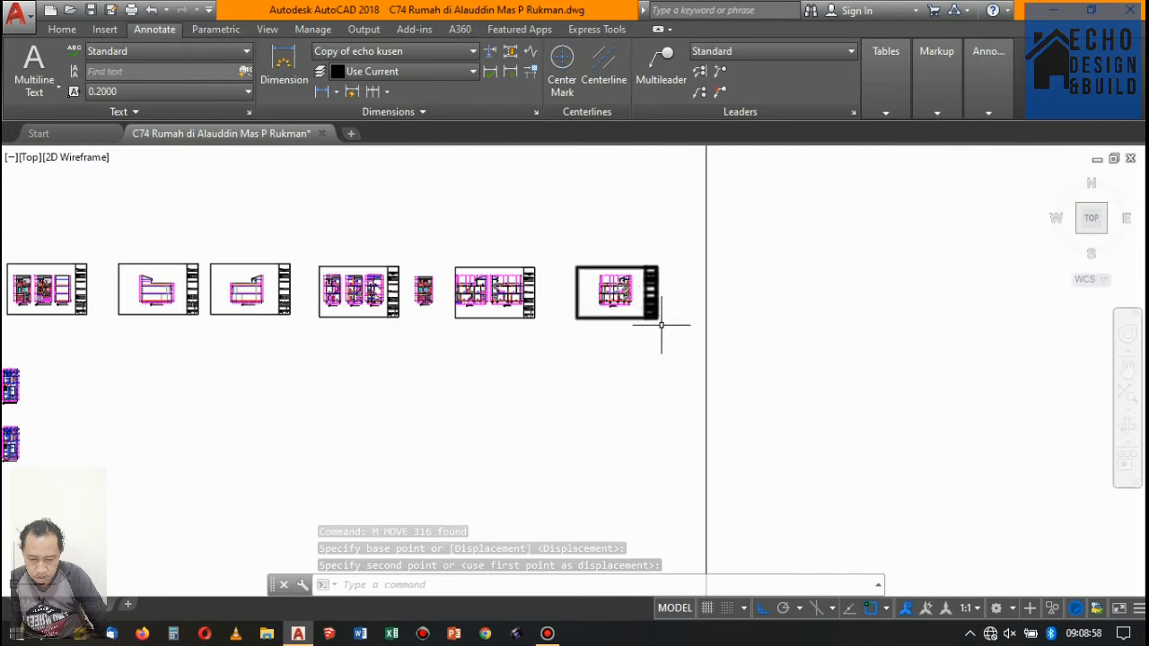
scroll(661, 325, up, 6)
scroll(359, 299, down, 4)
scroll(668, 312, up, 5)
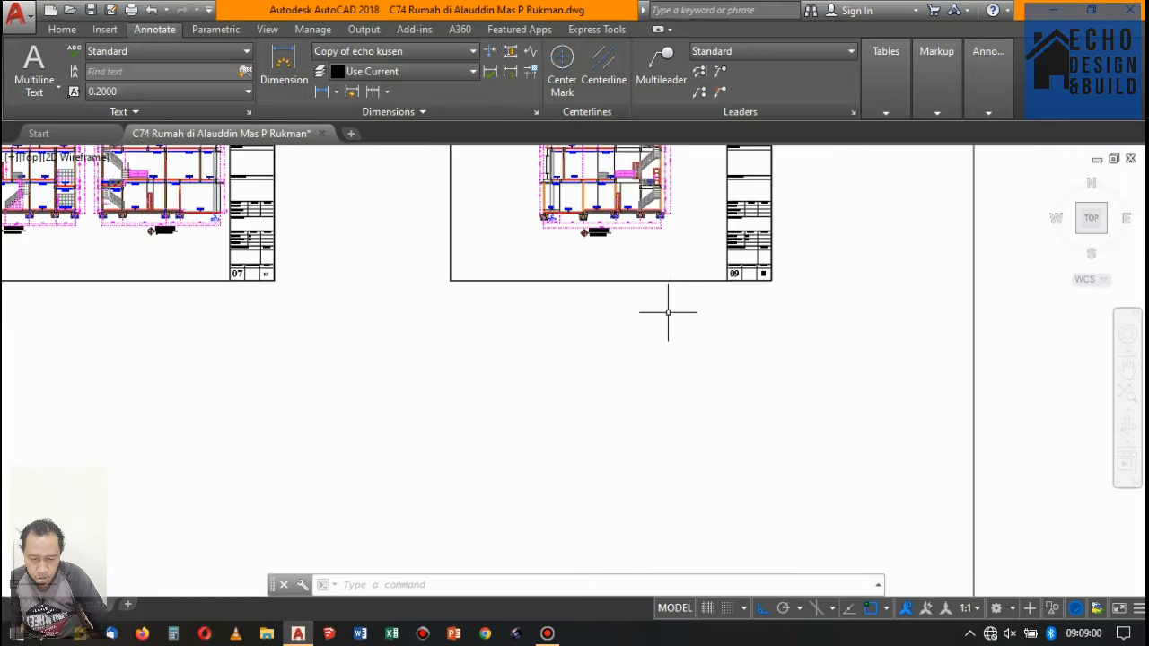
scroll(667, 313, down, 5)
scroll(513, 290, up, 6)
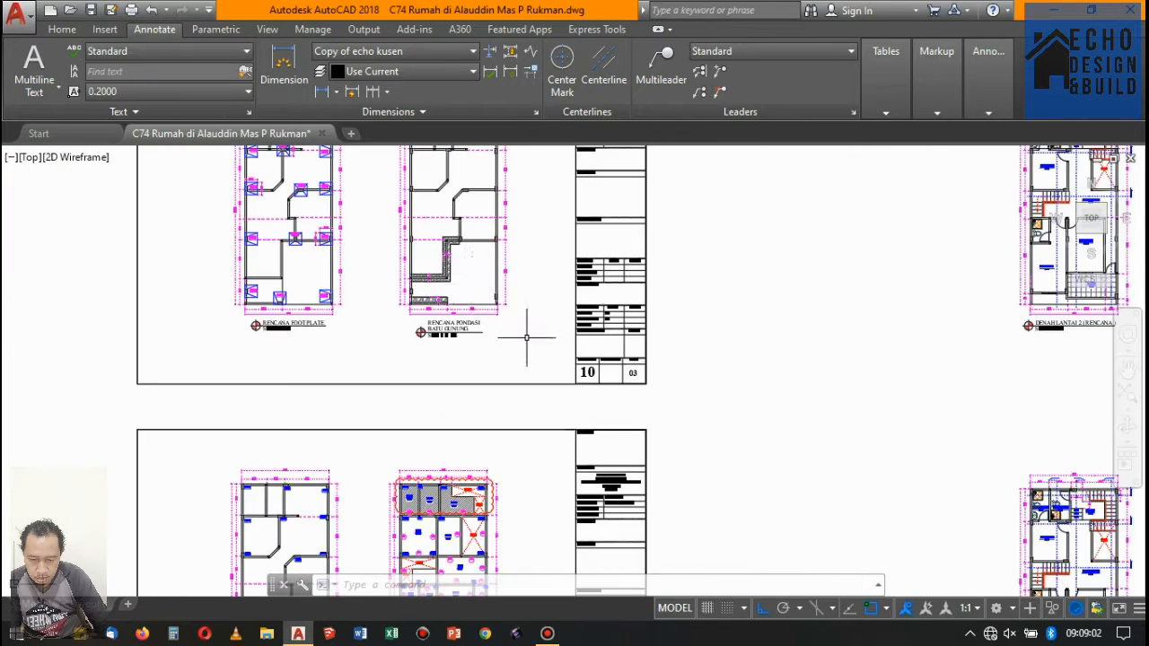
scroll(527, 338, down, 6)
scroll(505, 410, up, 6)
scroll(494, 326, down, 8)
scroll(458, 362, up, 6)
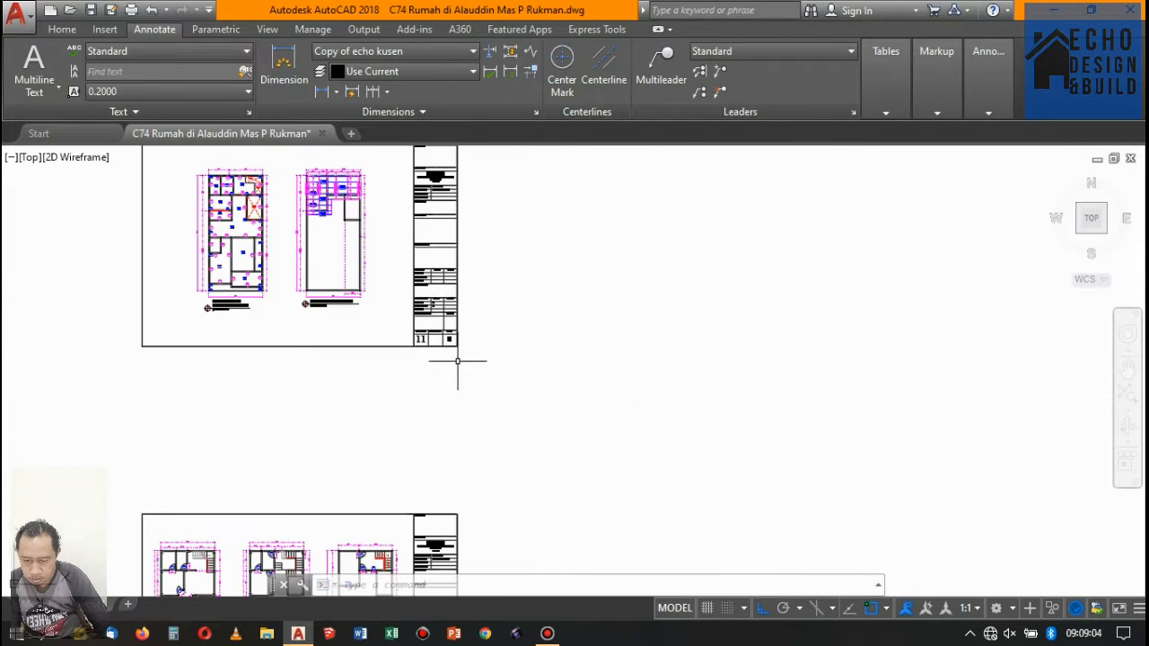
- Change the drawing number to 12 in the title block of the sheet directly above the door and window plans
scroll(422, 346, up, 6)
double_click(400, 330)
scroll(409, 332, up, 2)
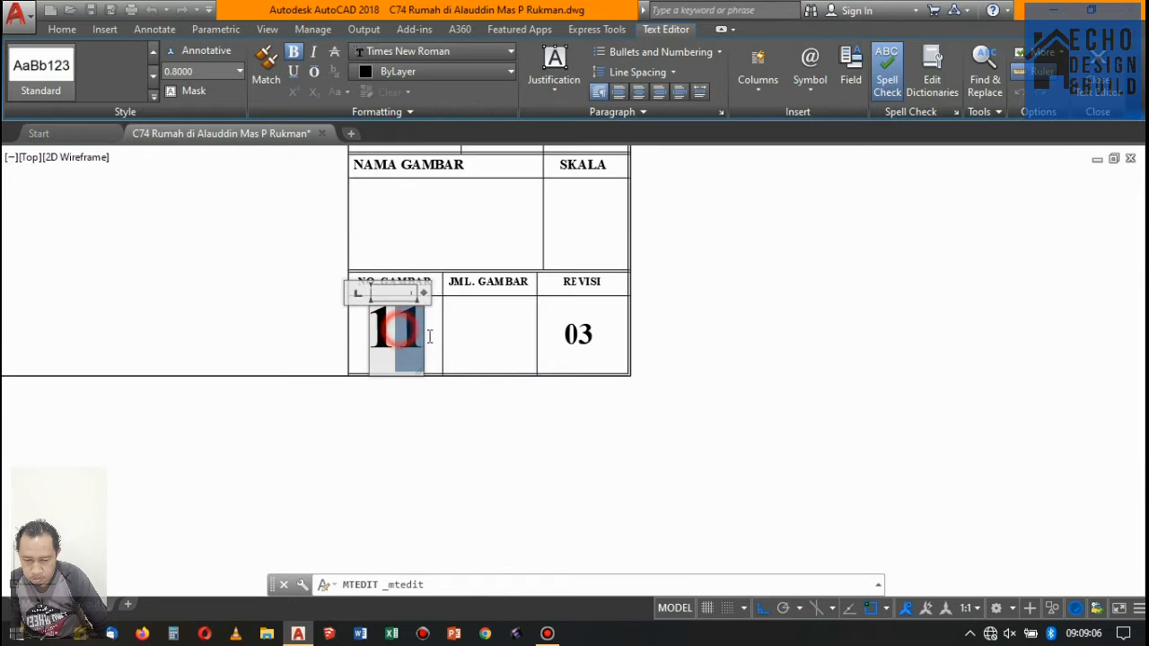
click(699, 300)
scroll(474, 269, down, 6)
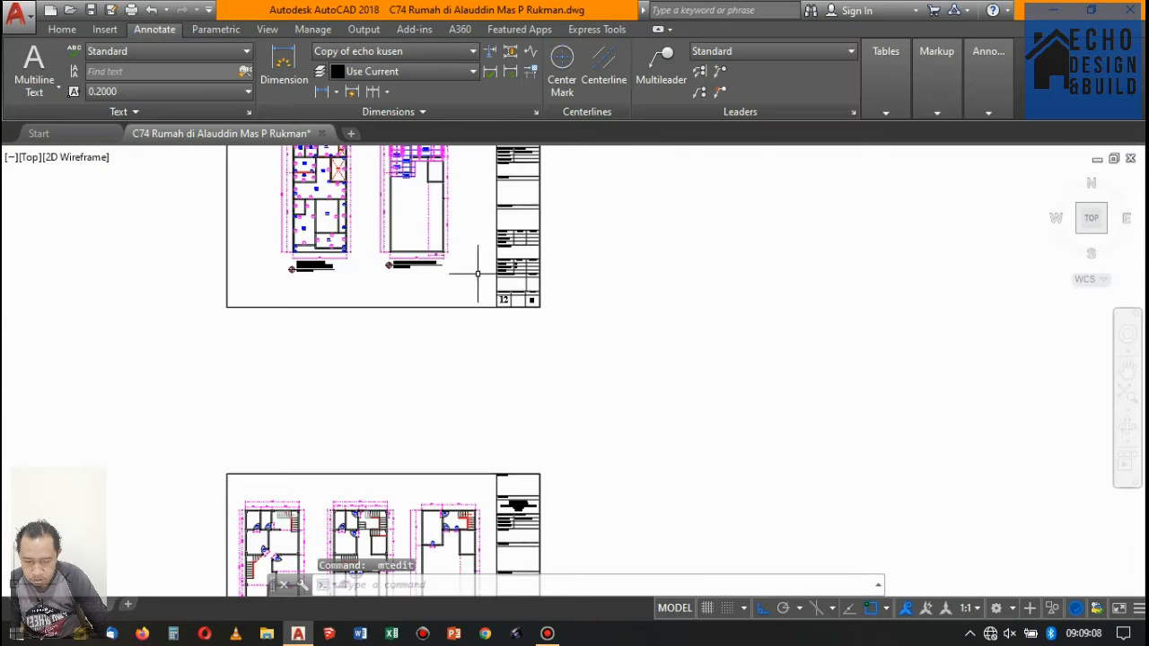
- Open the drawing number in the door and window plan sheet's title block for editing
scroll(459, 399, up, 3)
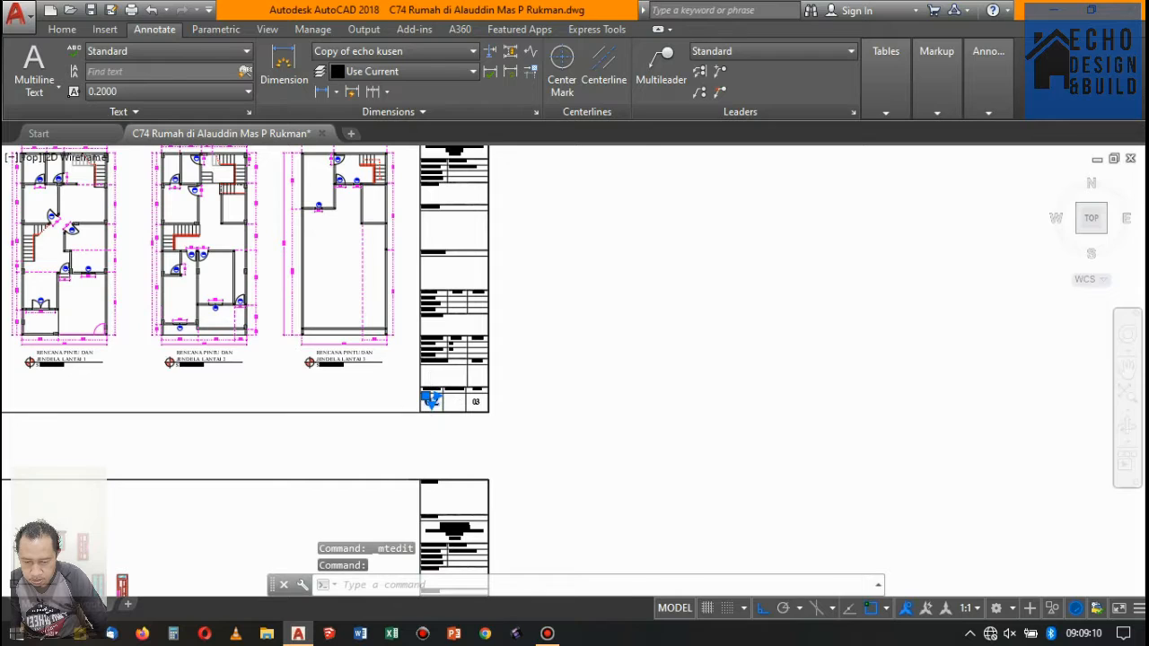
double_click(431, 399)
scroll(433, 400, up, 5)
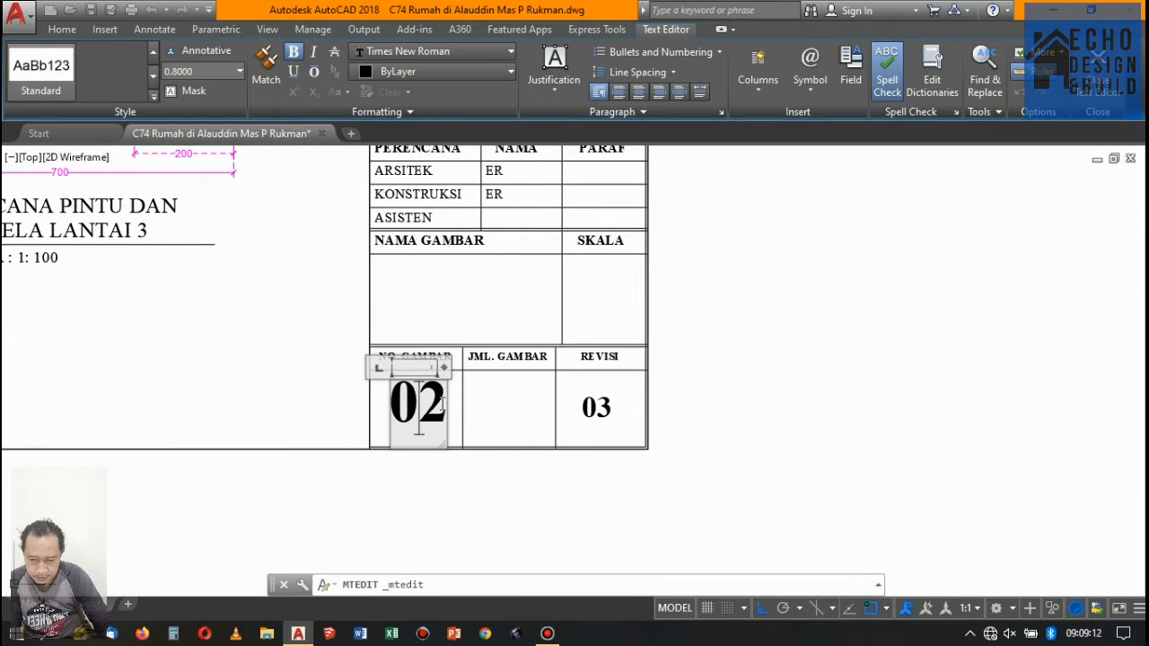
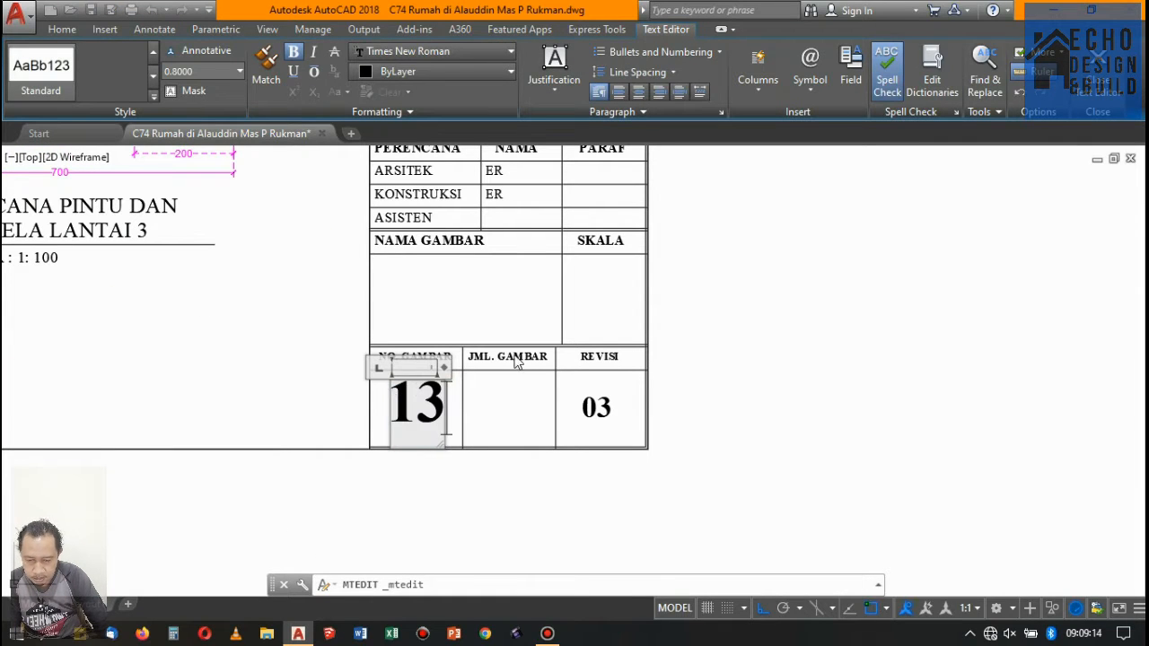
- Finish the door and window plan sheet's drawing number as 13 and set the detail sheet's drawing number to 14
click(728, 319)
scroll(728, 319, down, 6)
scroll(487, 385, up, 5)
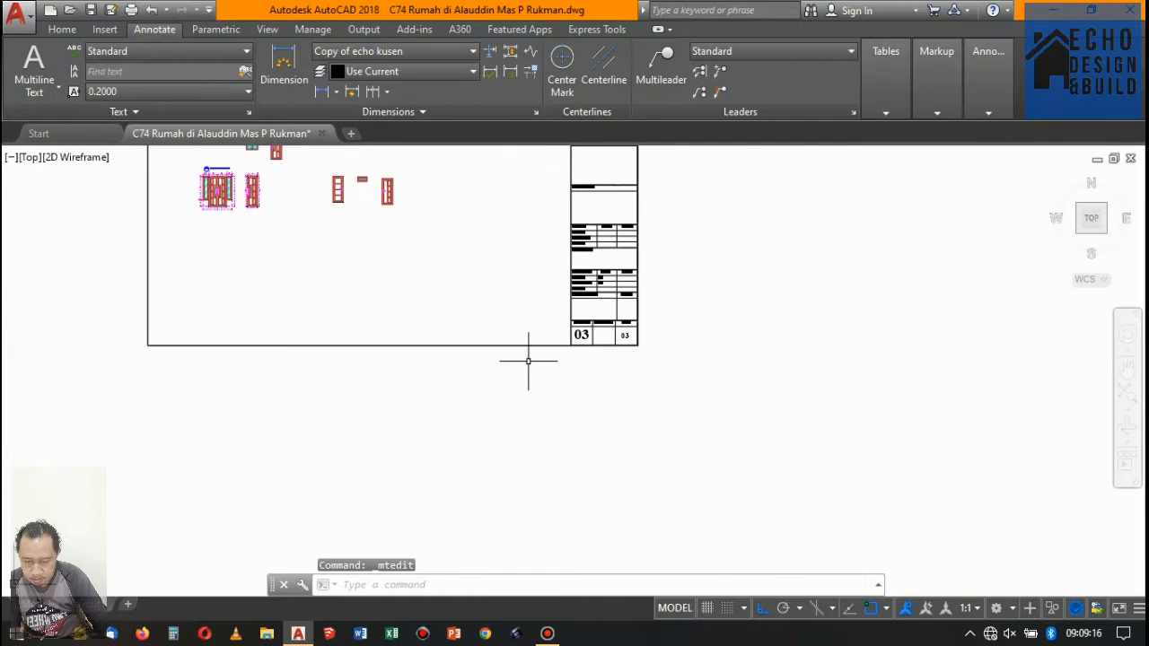
double_click(577, 334)
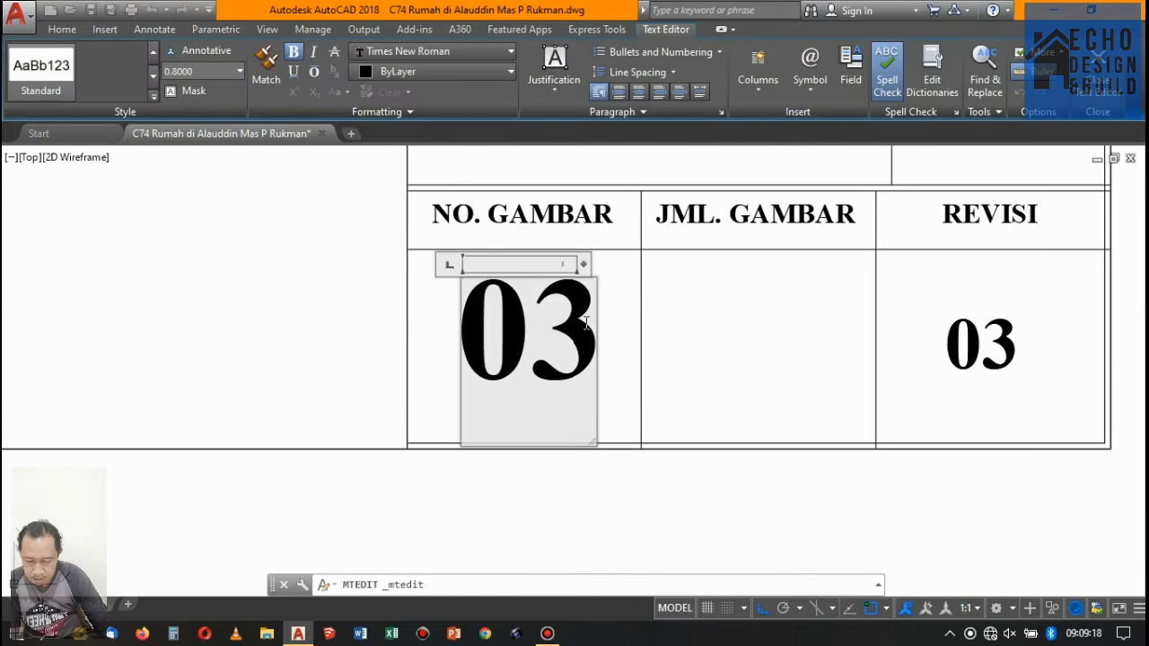
text(14)
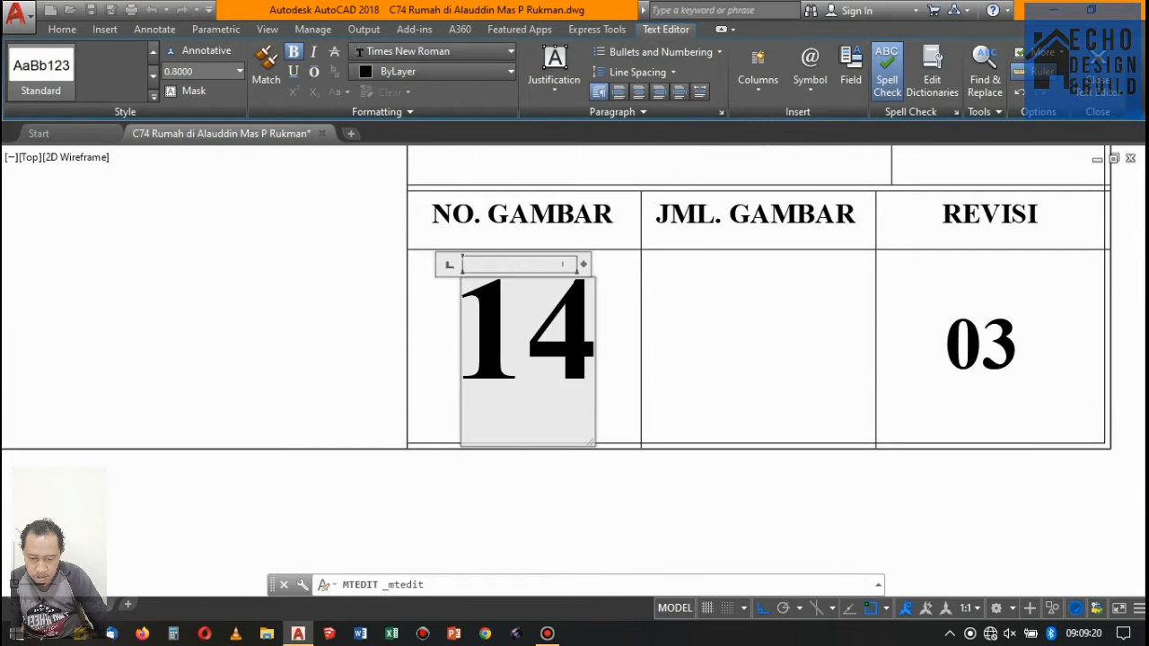
click(455, 321)
scroll(462, 328, down, 8)
scroll(295, 256, up, 3)
scroll(399, 285, down, 2)
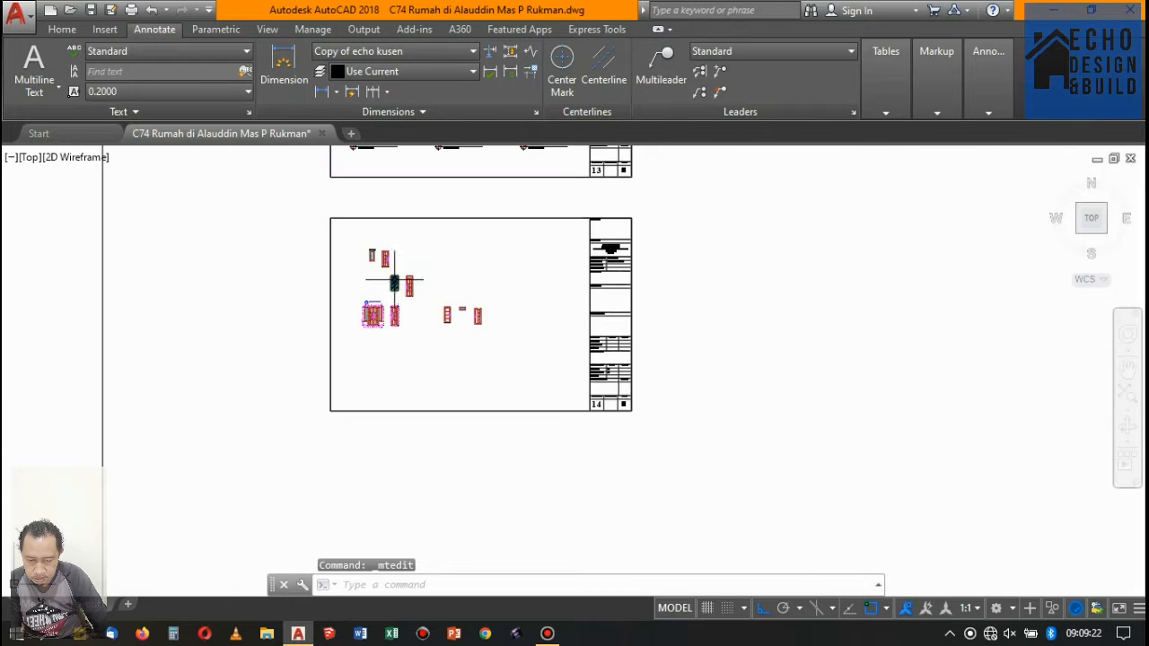
- Draw a long horizontal baseline from the bottom corner of the PJ-01 double door across the detail sheet
scroll(377, 243, up, 5)
scroll(437, 267, down, 5)
scroll(367, 372, up, 5)
scroll(429, 343, down, 1)
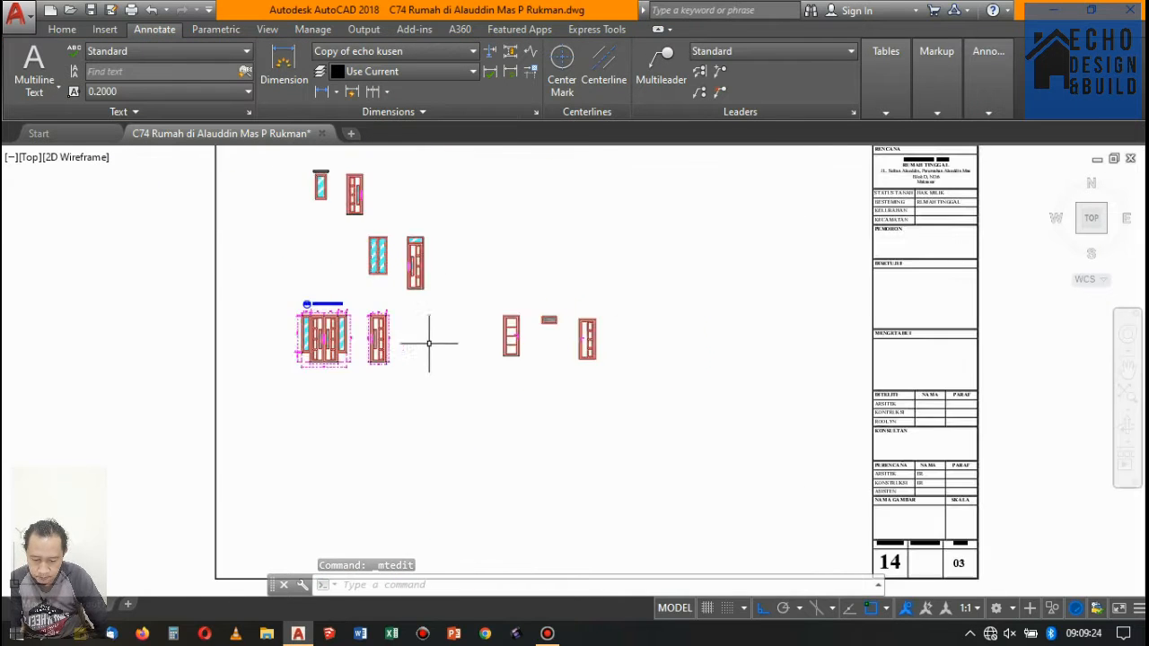
scroll(368, 368, up, 4)
key(Return)
scroll(381, 357, down, 4)
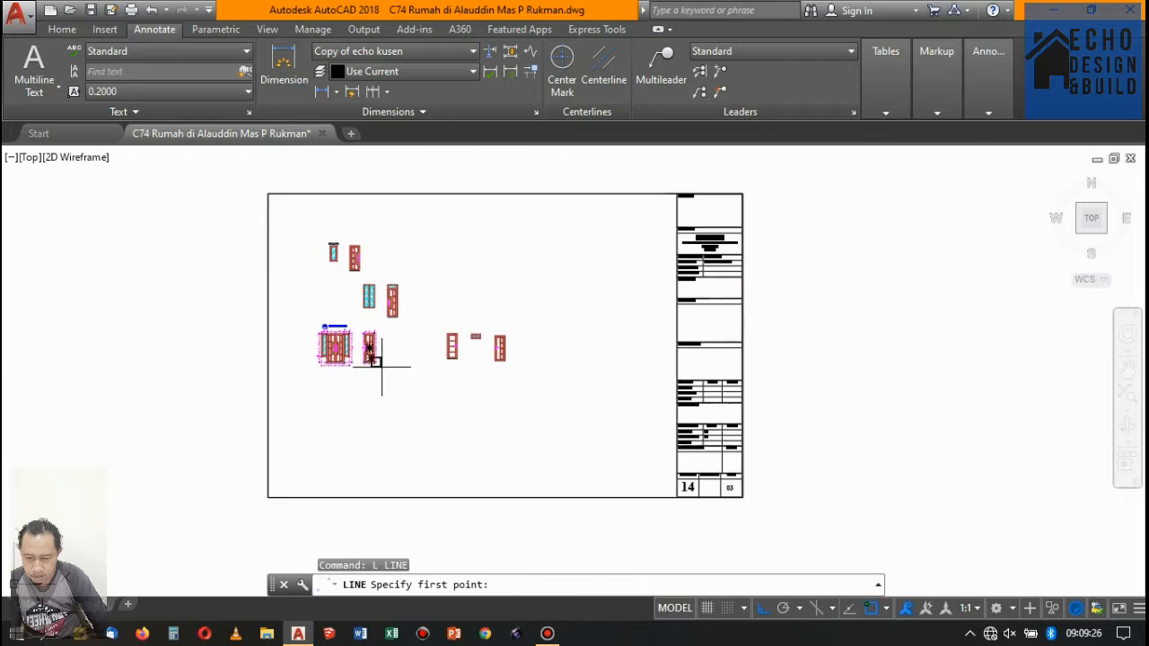
scroll(307, 367, up, 4)
scroll(146, 390, up, 5)
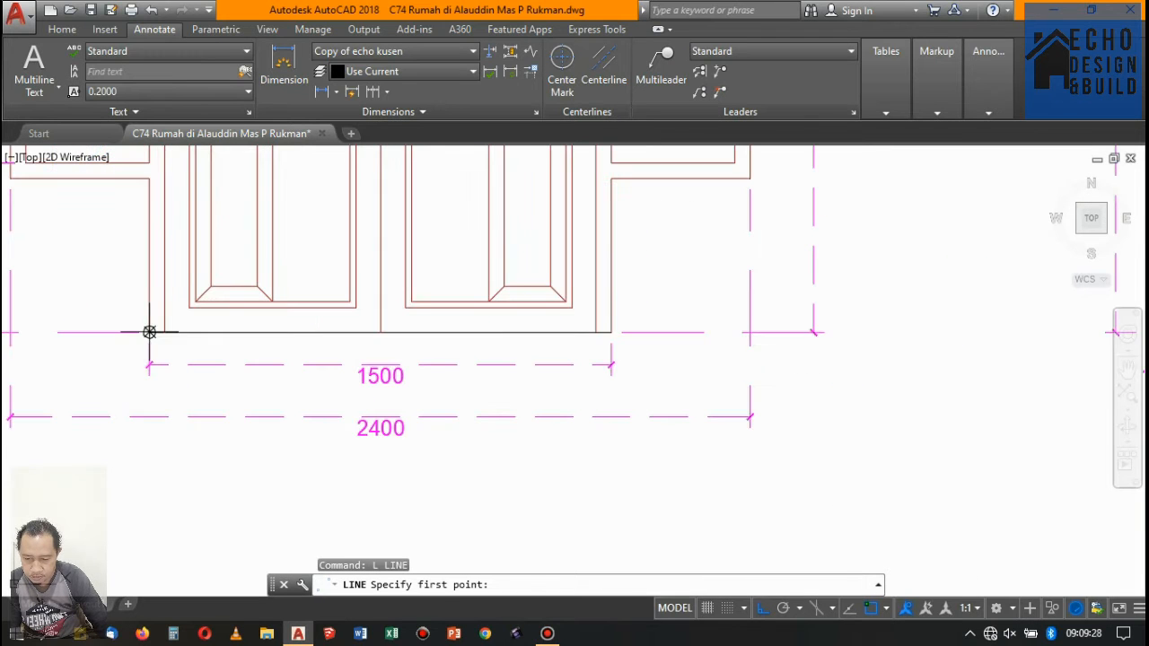
click(149, 332)
scroll(416, 373, down, 6)
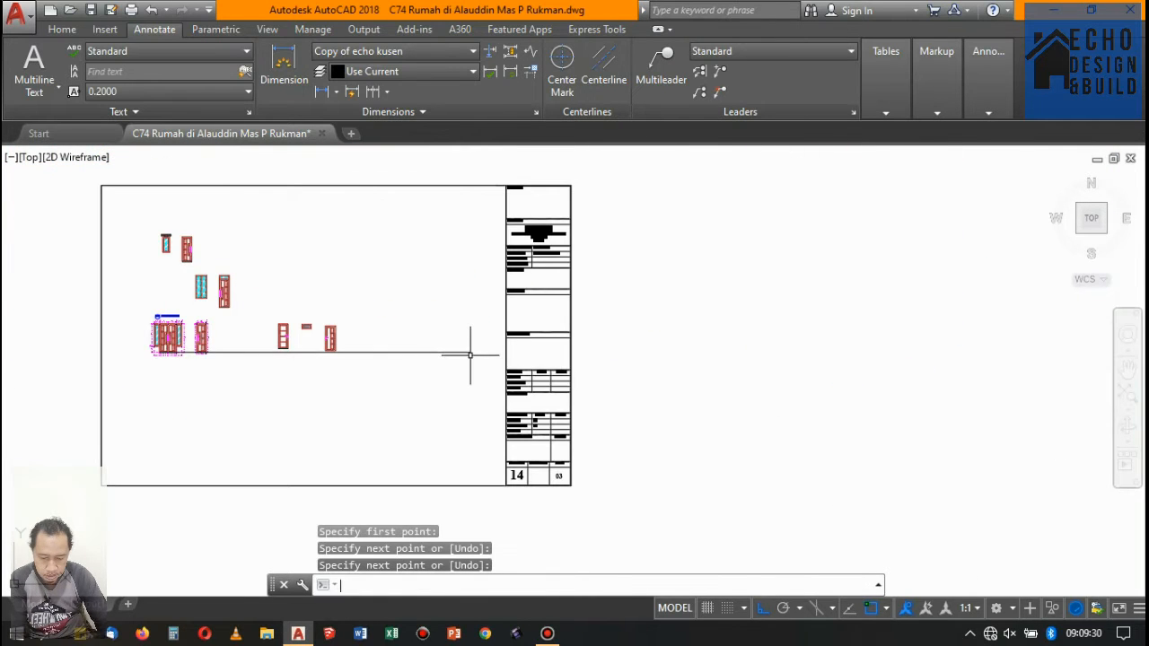
key(Return)
- Move the four-panel door straight down so its bottom edge sits on the baseline
scroll(256, 333, up, 4)
click(345, 403)
scroll(19, 388, up, 5)
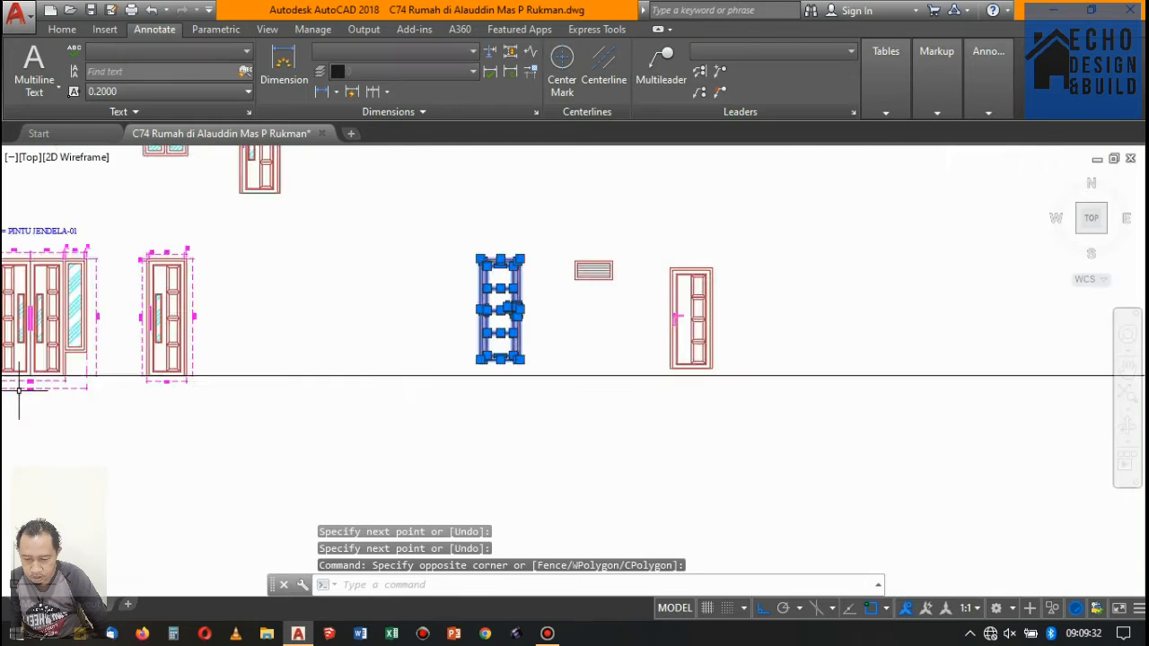
scroll(239, 378, down, 3)
scroll(675, 360, up, 2)
scroll(697, 363, up, 2)
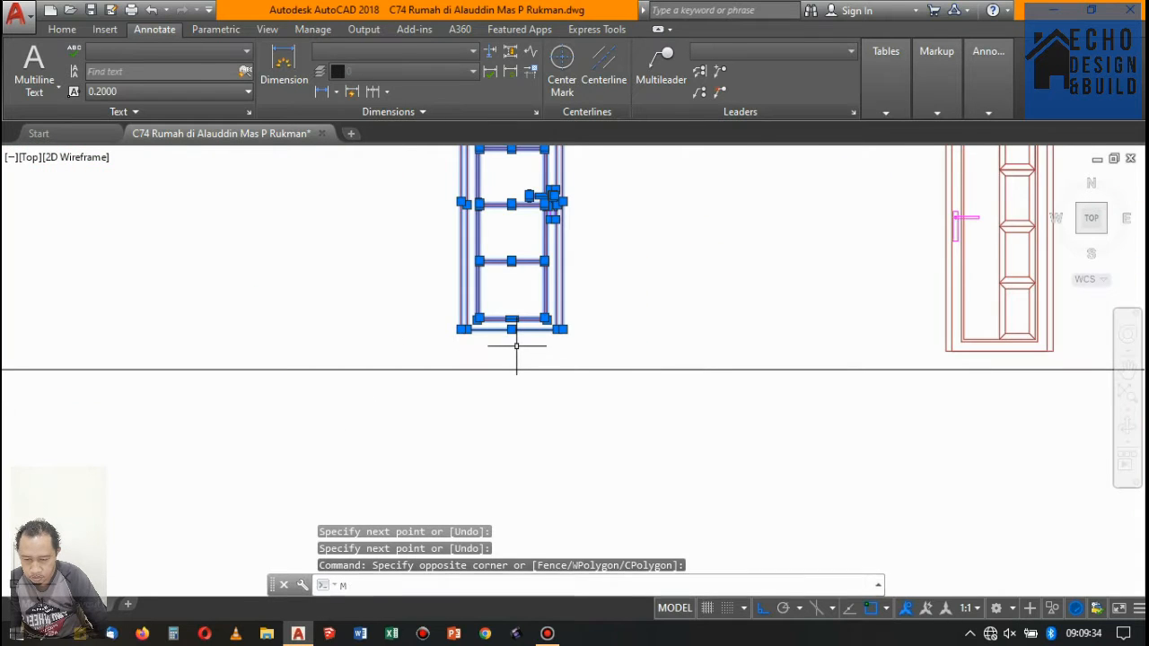
key(Return)
scroll(474, 332, up, 3)
click(437, 331)
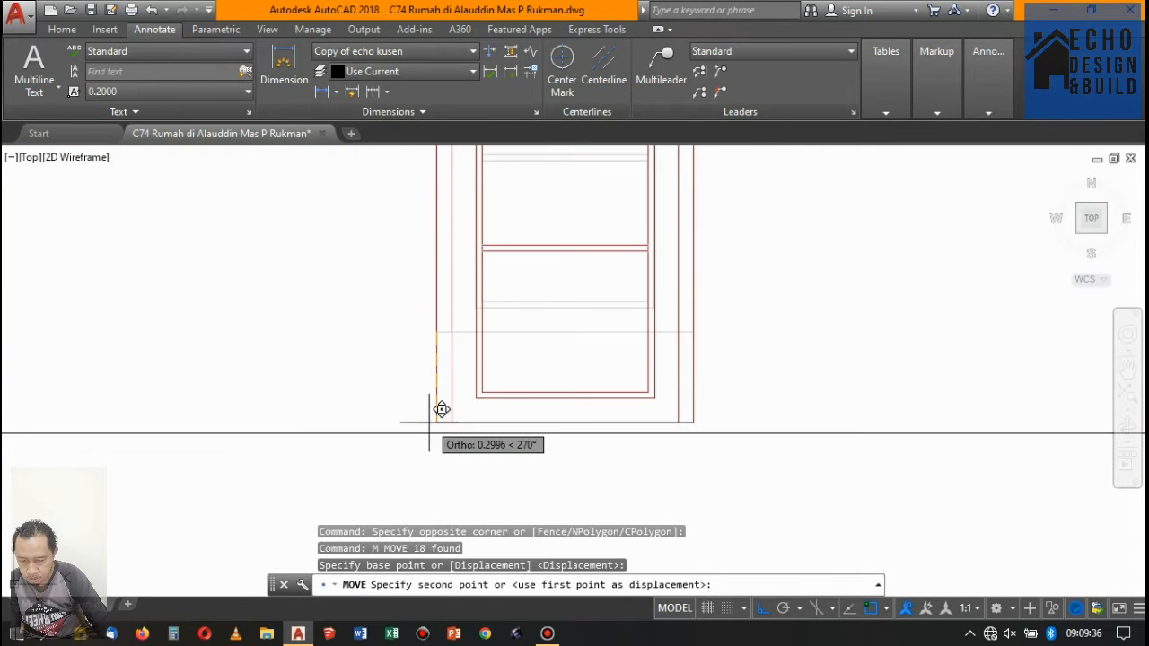
click(431, 419)
- Move the door beside the louvre vent straight down so its bottom-left corner sits on the baseline
scroll(386, 308, down, 5)
scroll(477, 278, up, 3)
key(Return)
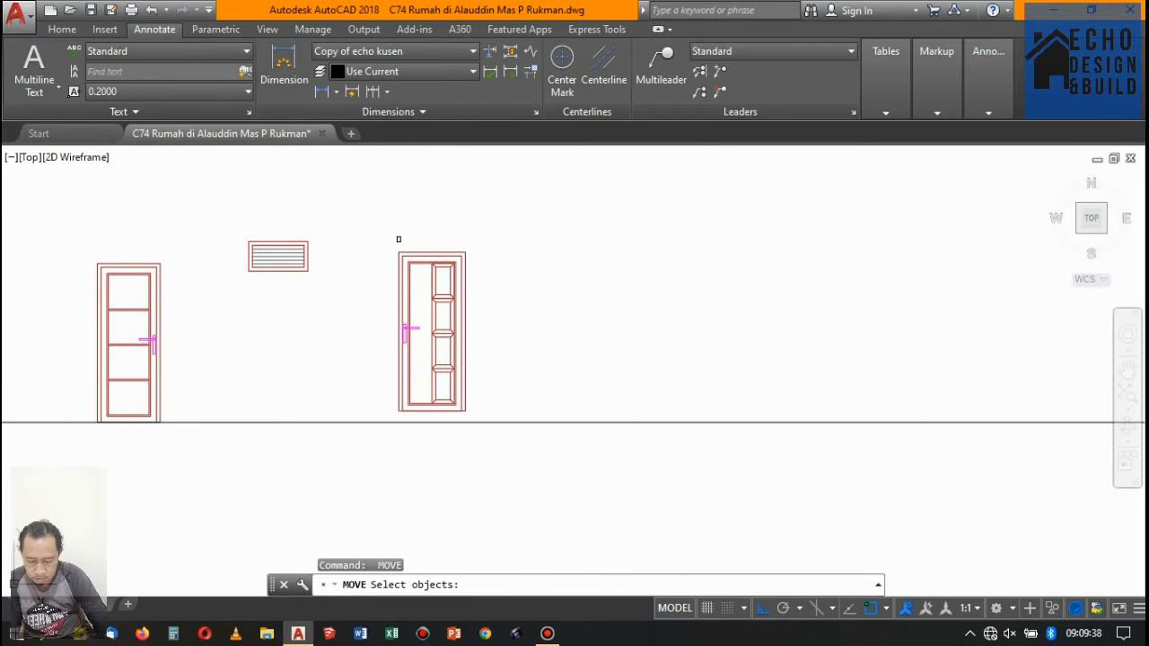
click(398, 239)
click(500, 452)
key(Return)
scroll(394, 419, up, 5)
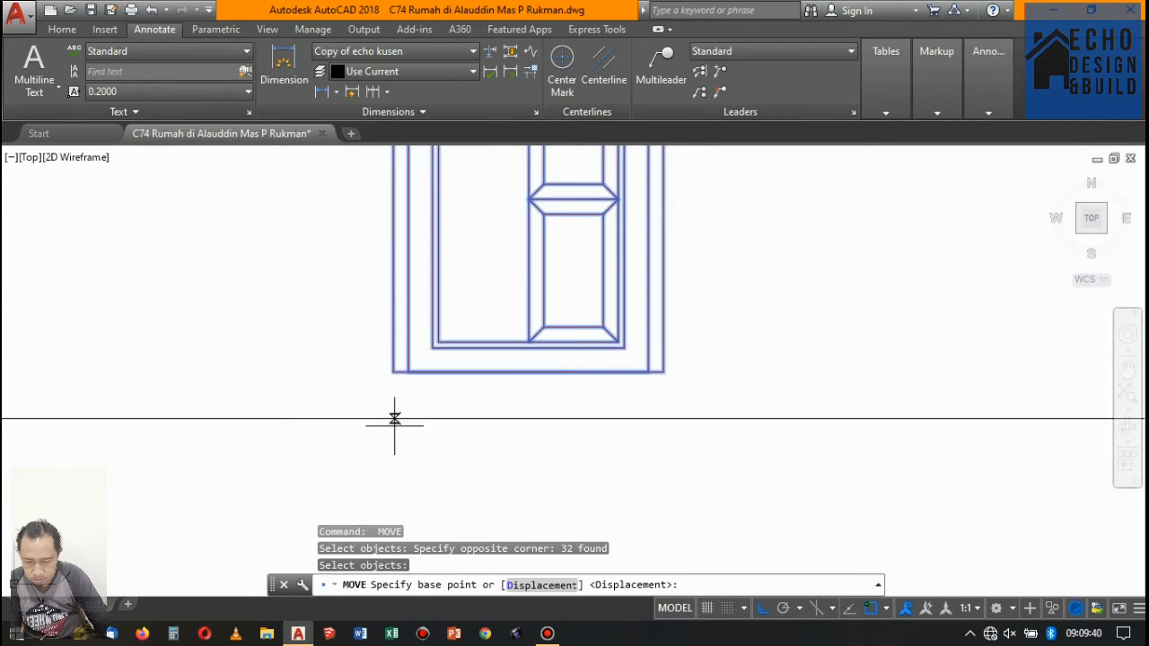
click(393, 371)
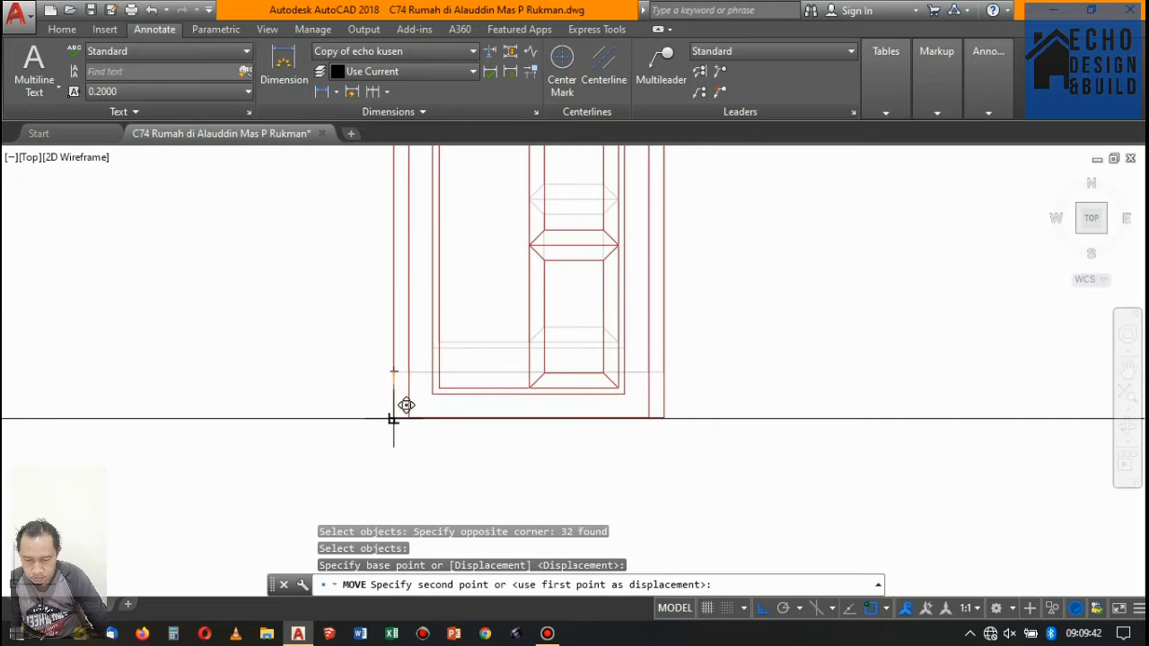
click(393, 419)
- Move the louvre vent from between the two doors to the right of both
scroll(490, 330, down, 5)
scroll(475, 300, up, 5)
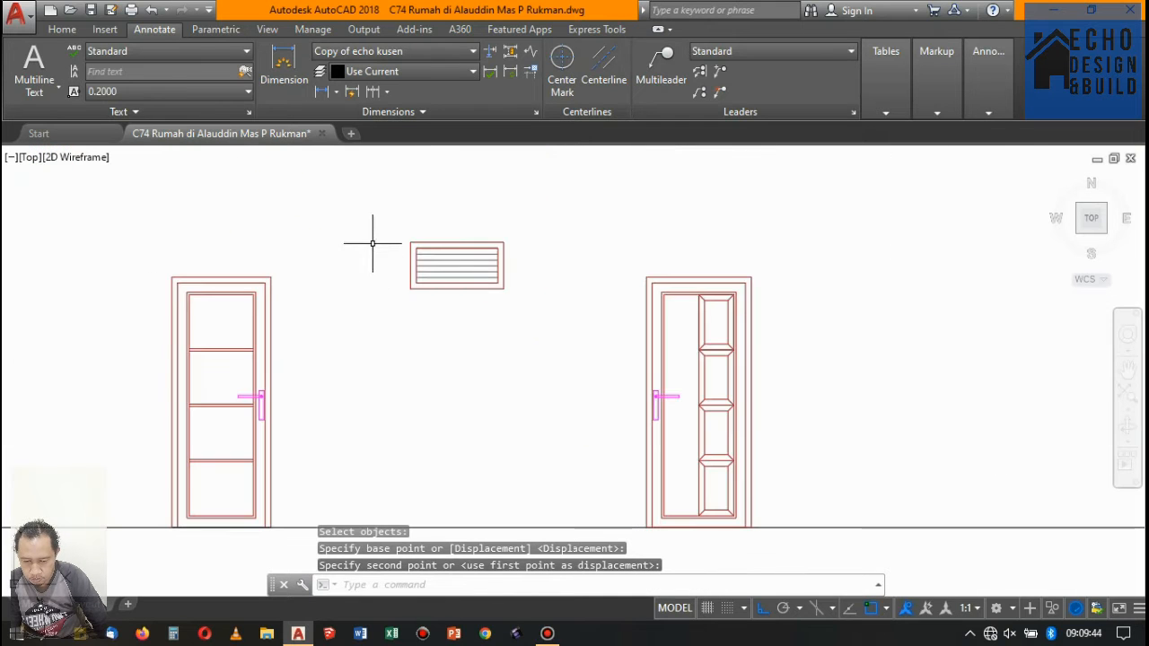
click(571, 376)
scroll(380, 318, down, 5)
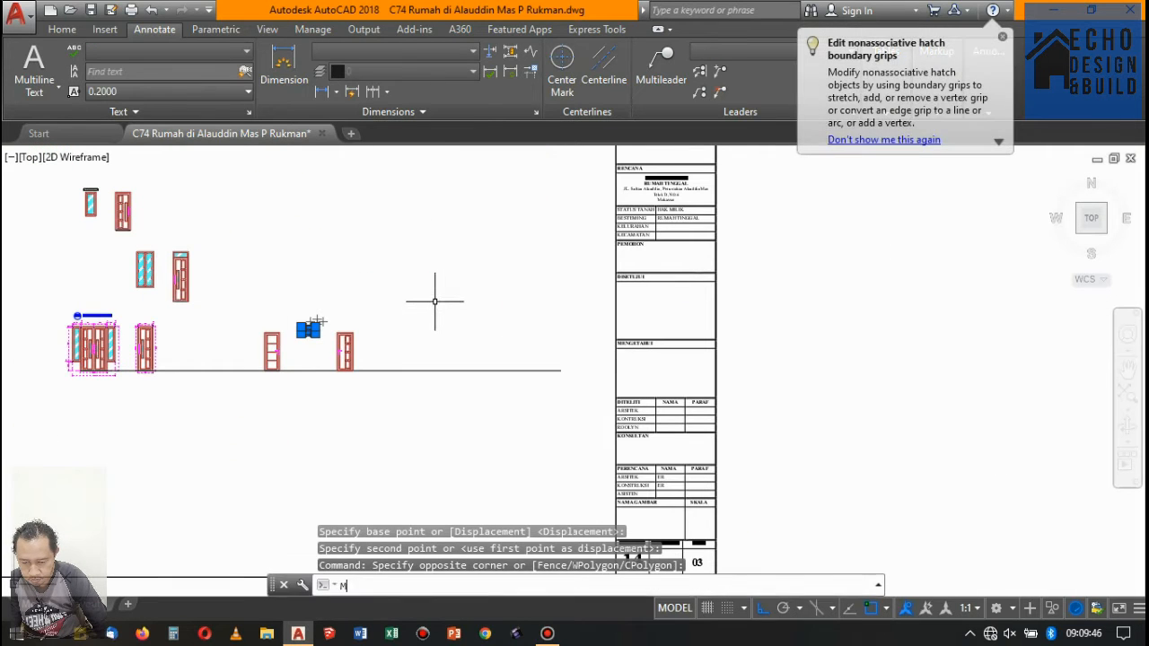
text(m)
key(Return)
click(294, 305)
click(424, 281)
- Examine the PJ-01 label above the double door and the spacing of the details along the baseline
scroll(424, 281, down, 3)
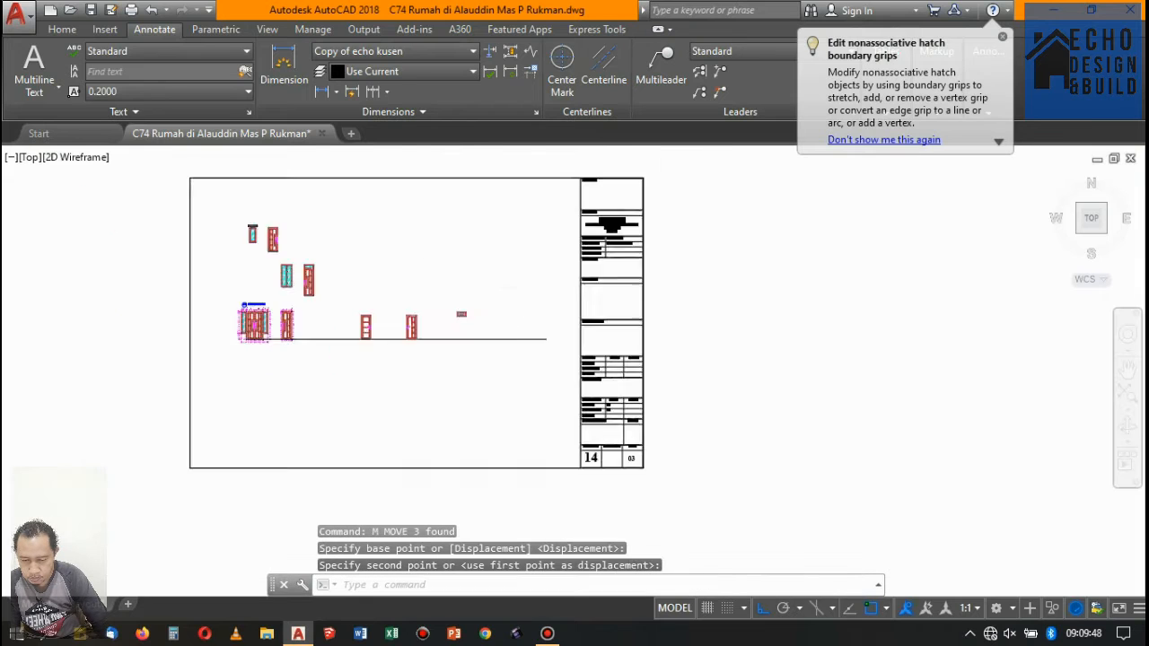
scroll(505, 312, up, 7)
scroll(506, 312, down, 5)
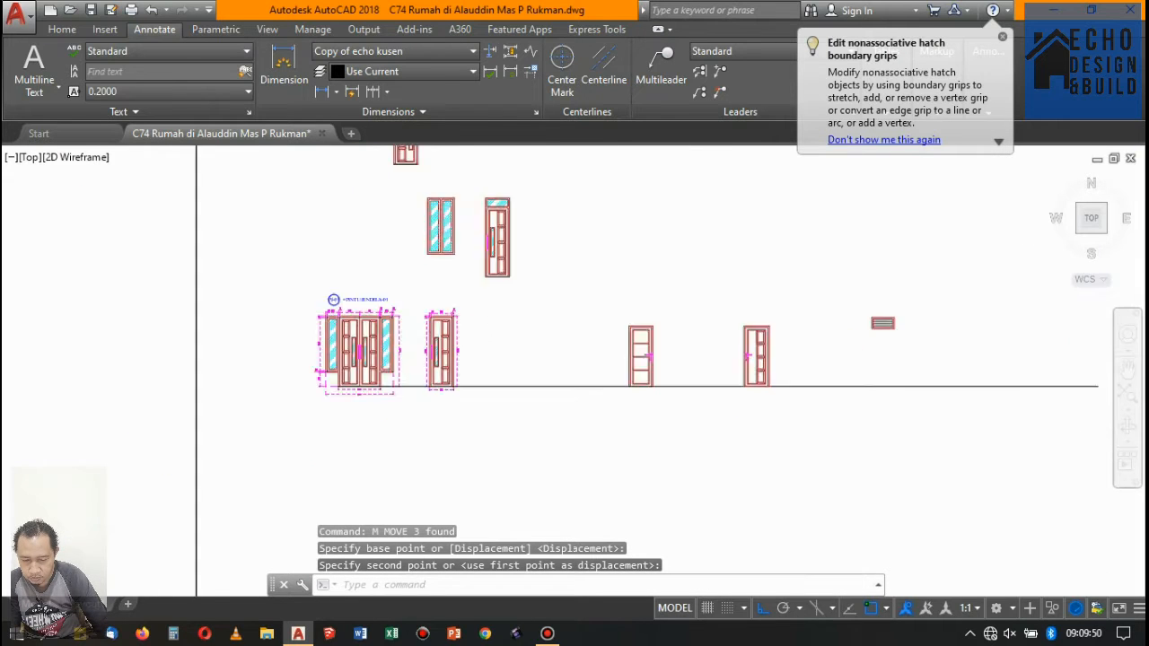
scroll(539, 363, up, 6)
scroll(446, 338, down, 2)
scroll(446, 337, up, 5)
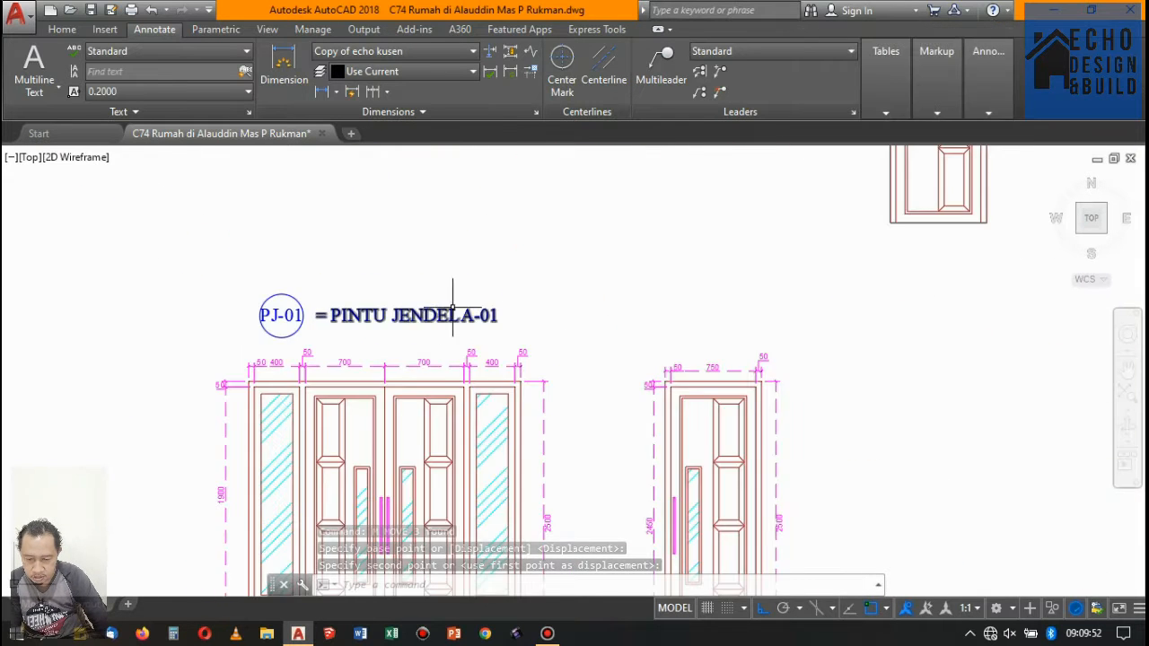
scroll(495, 273, down, 5)
scroll(574, 297, up, 5)
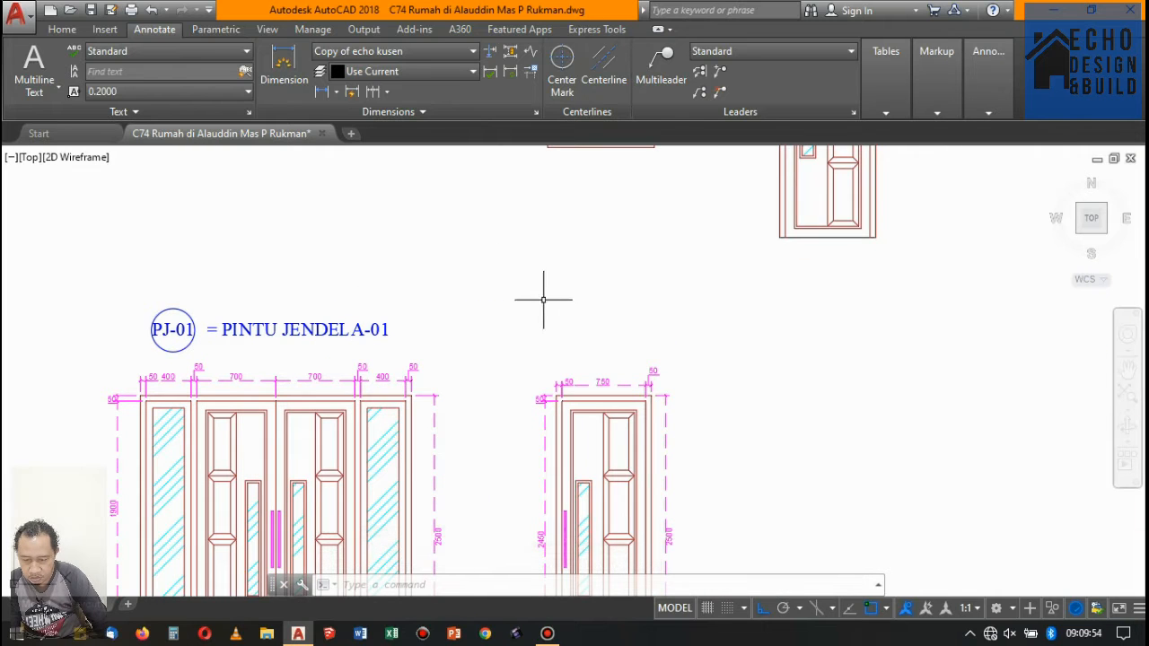
scroll(439, 321, down, 3)
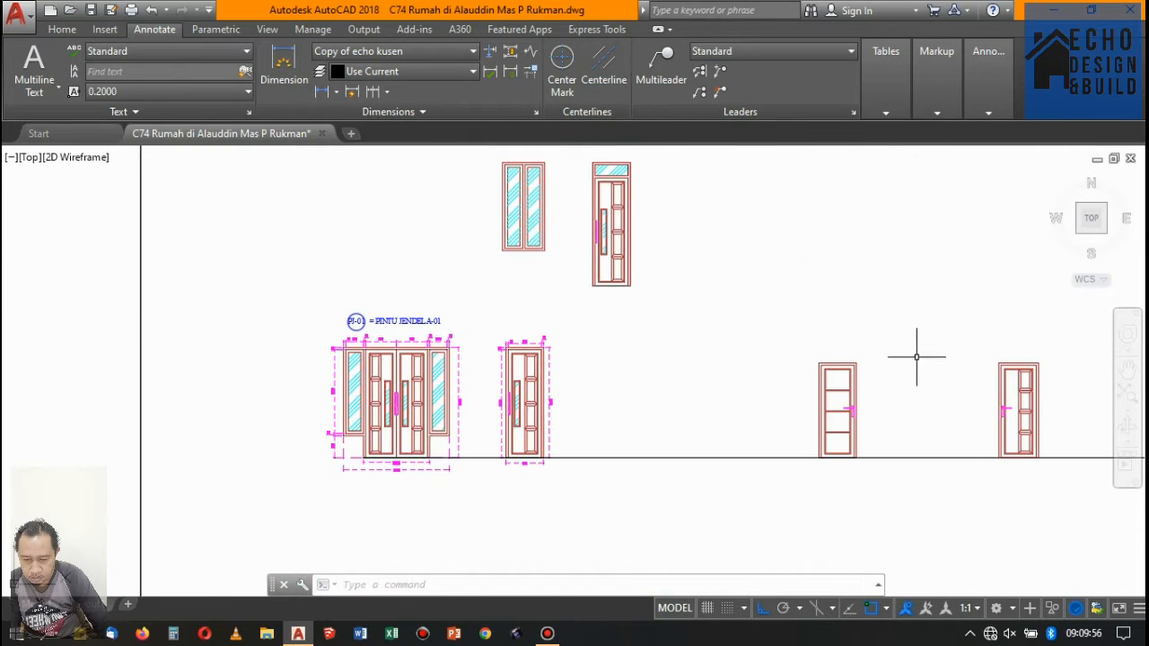
- Move the two undimensioned doors left along the baseline, closer to the dimensioned single door
click(778, 337)
scroll(854, 373, down, 5)
click(930, 435)
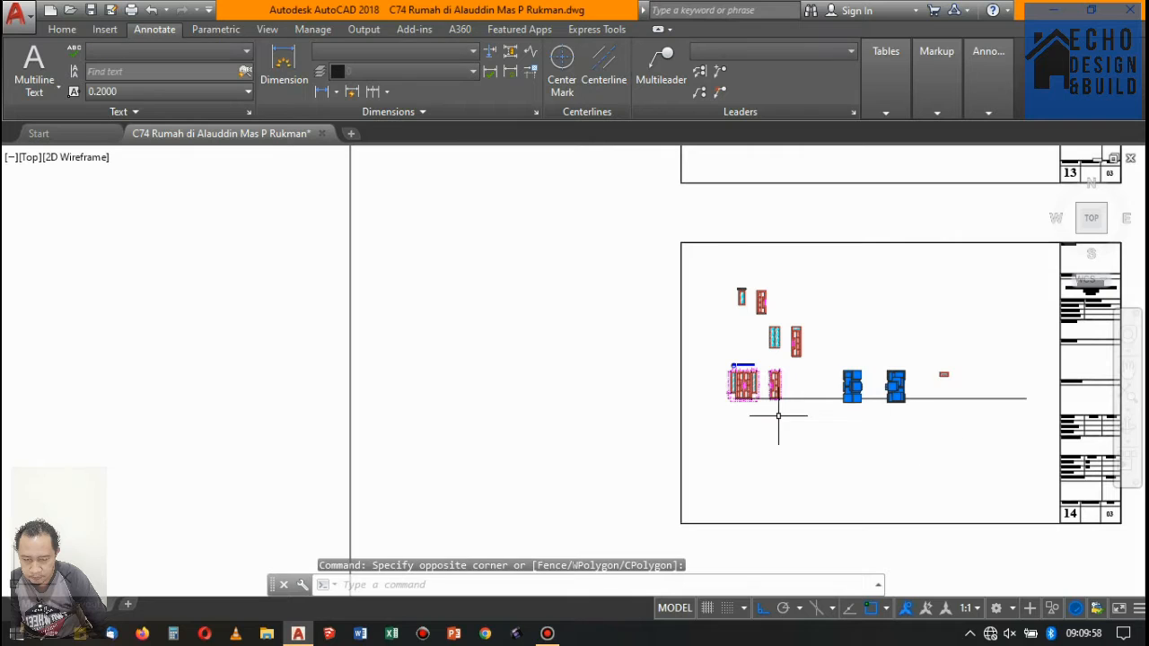
text(M)
key(Return)
scroll(861, 414, up, 4)
click(918, 418)
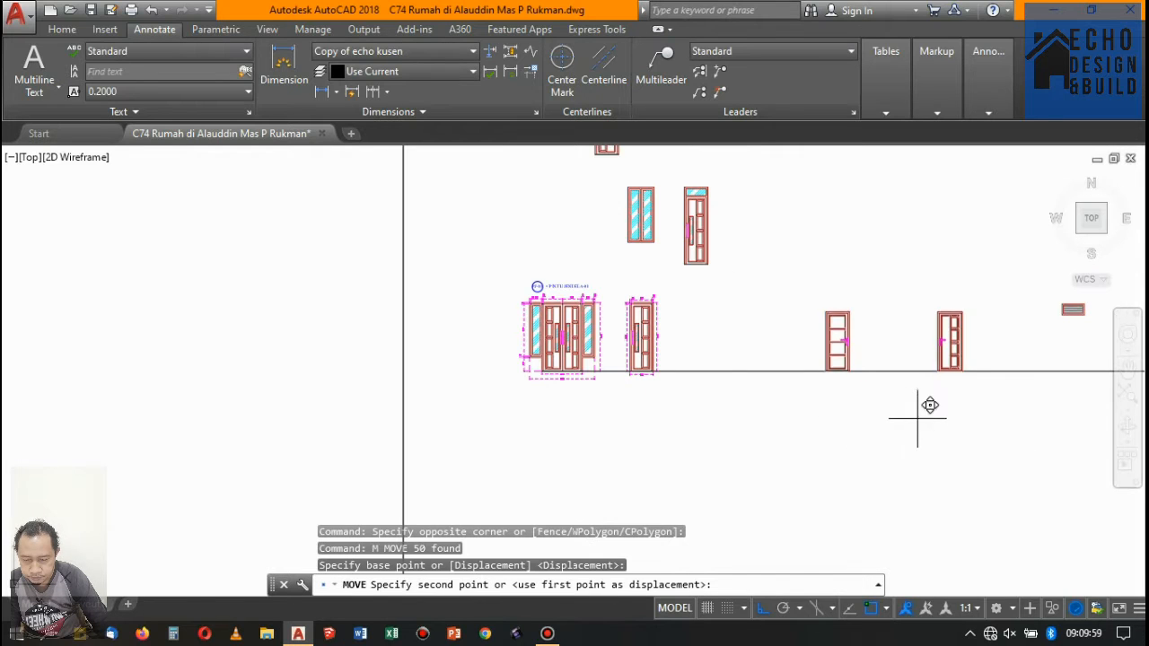
click(805, 418)
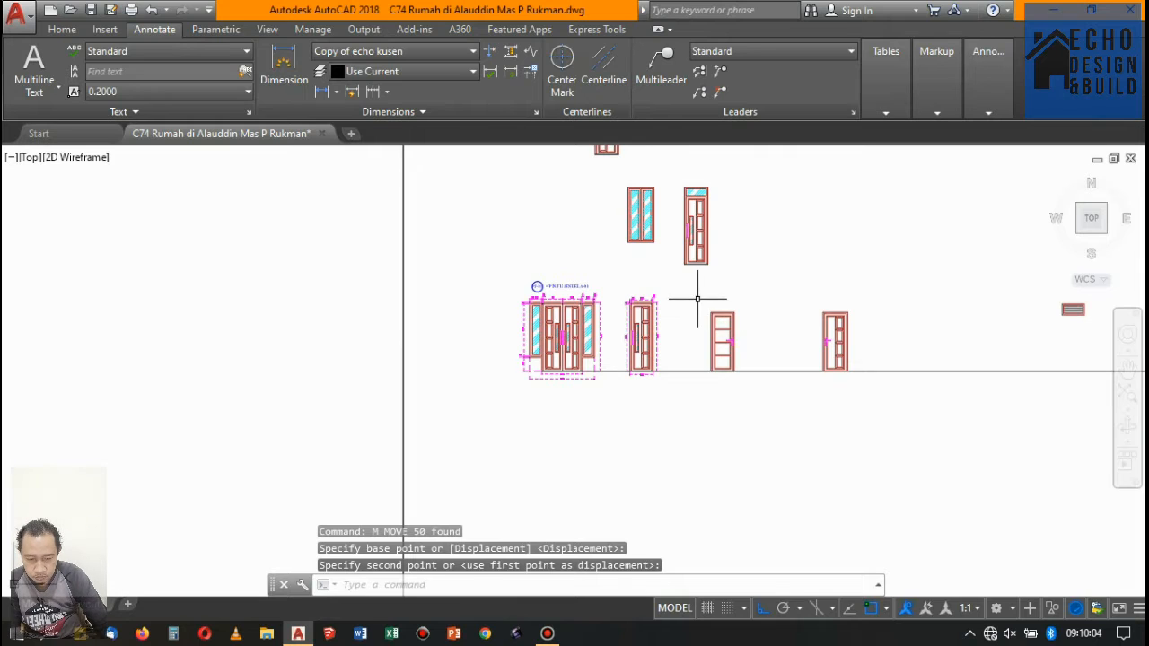
- Move the four-panel door about 6.7 units right, past the other undimensioned door on the baseline
click(778, 464)
text(M)
key(Return)
click(794, 427)
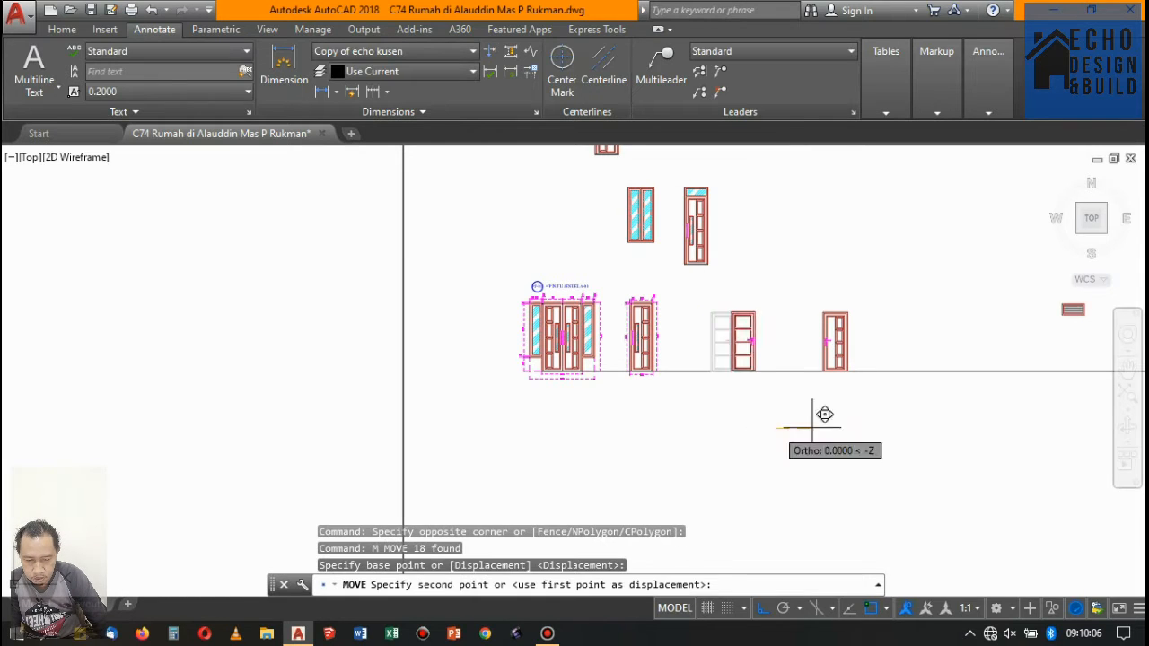
click(959, 422)
- Move both undimensioned doors together about 4.5 units left along the baseline, beside the dimensioned single door
key(Return)
click(803, 296)
click(975, 419)
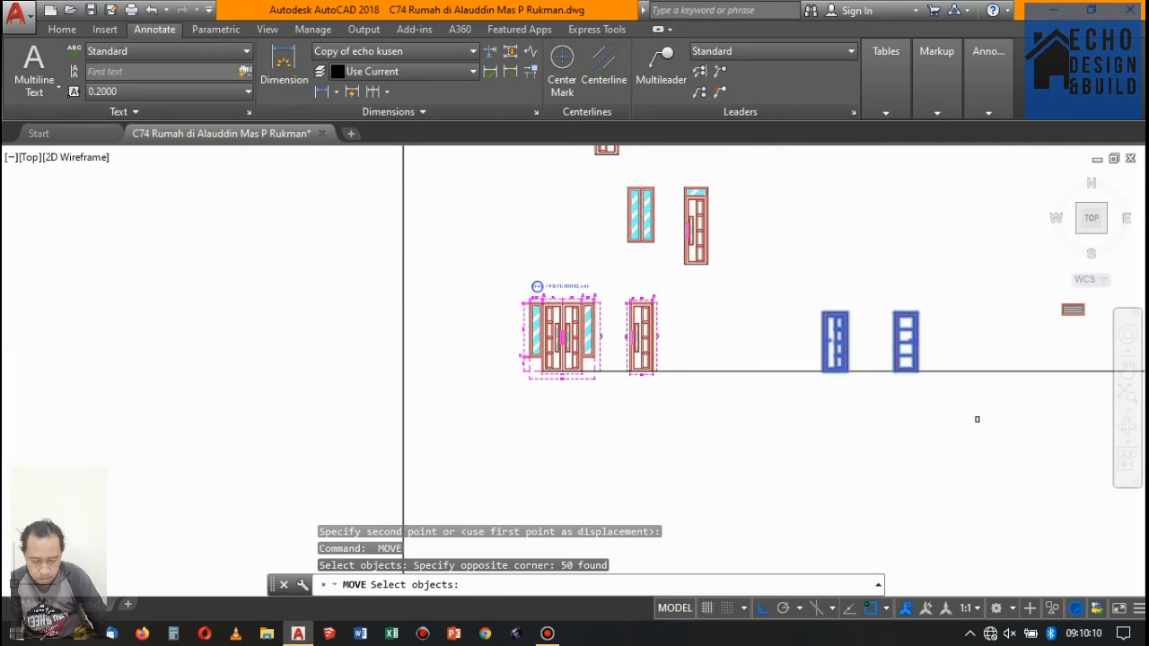
key(Return)
click(943, 413)
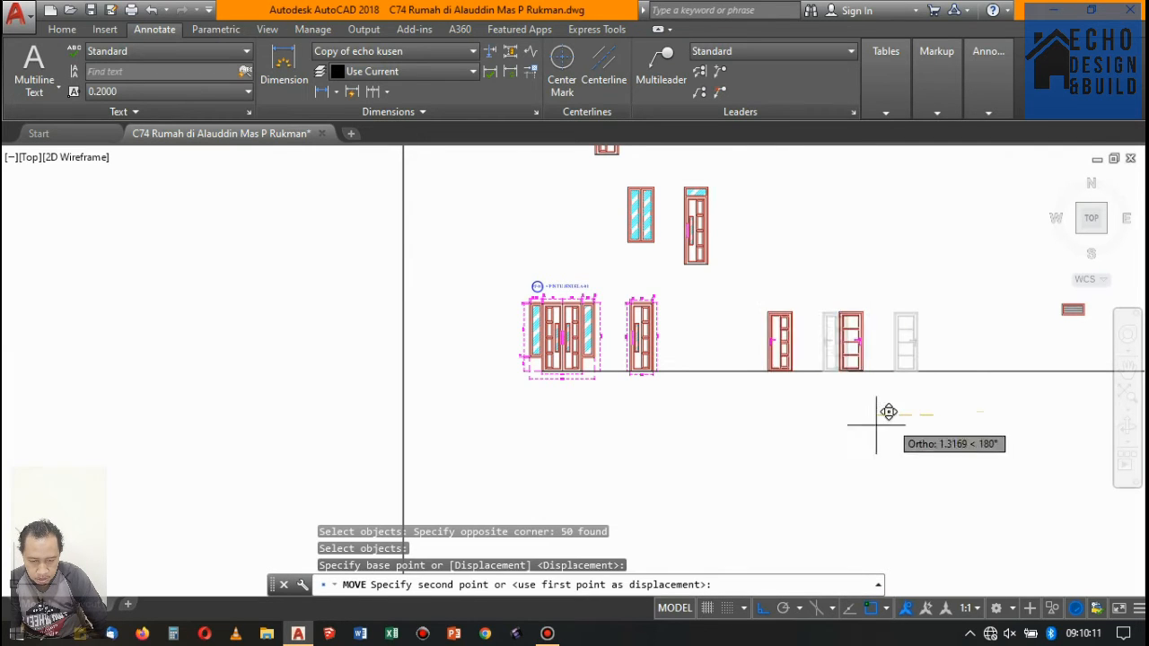
click(807, 430)
- Move the single door in the upper row horizontally right, away from the small window
middle_drag(672, 193, 651, 333)
scroll(656, 294, down, 2)
scroll(656, 295, up, 2)
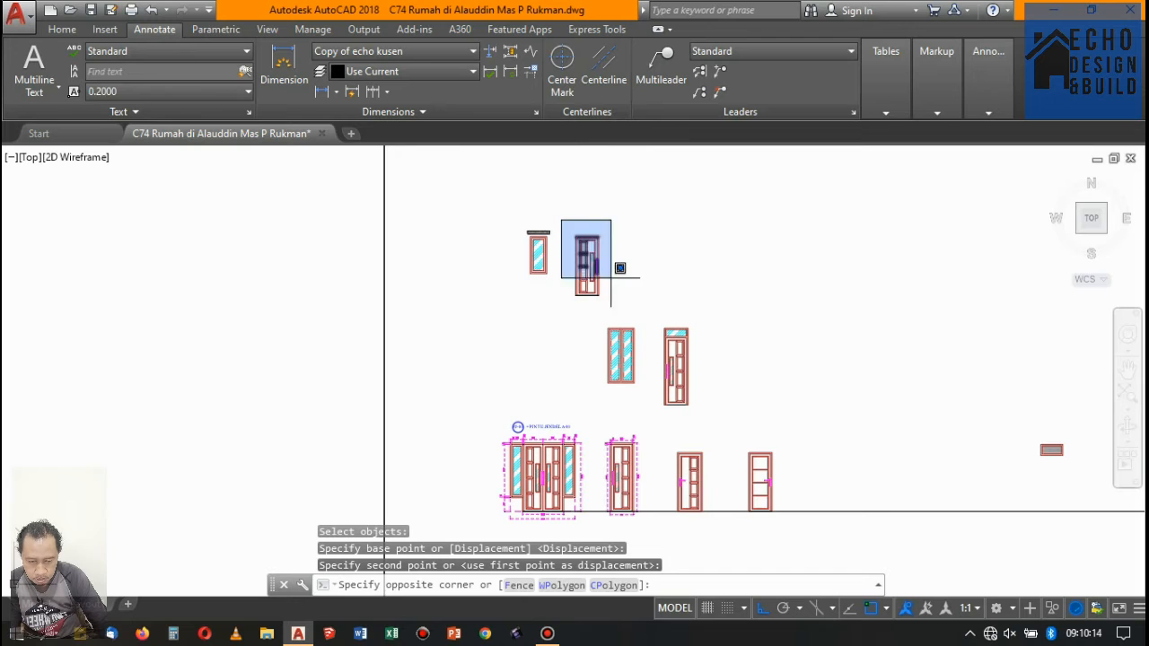
click(621, 305)
text(m)
key(Return)
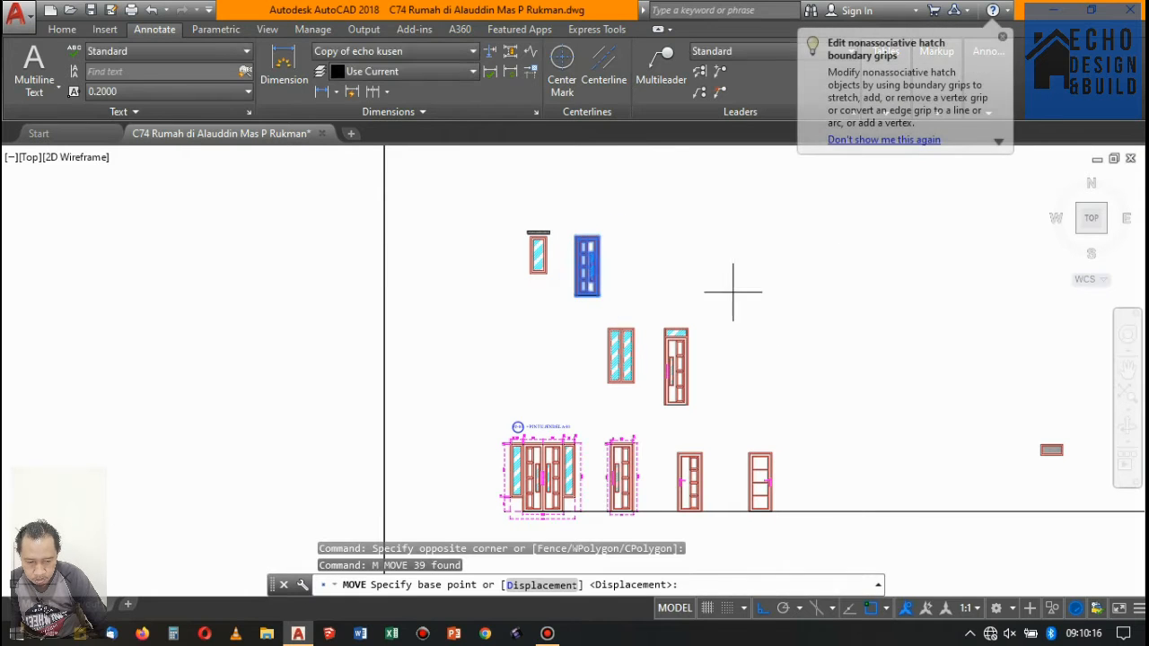
click(736, 298)
click(1019, 292)
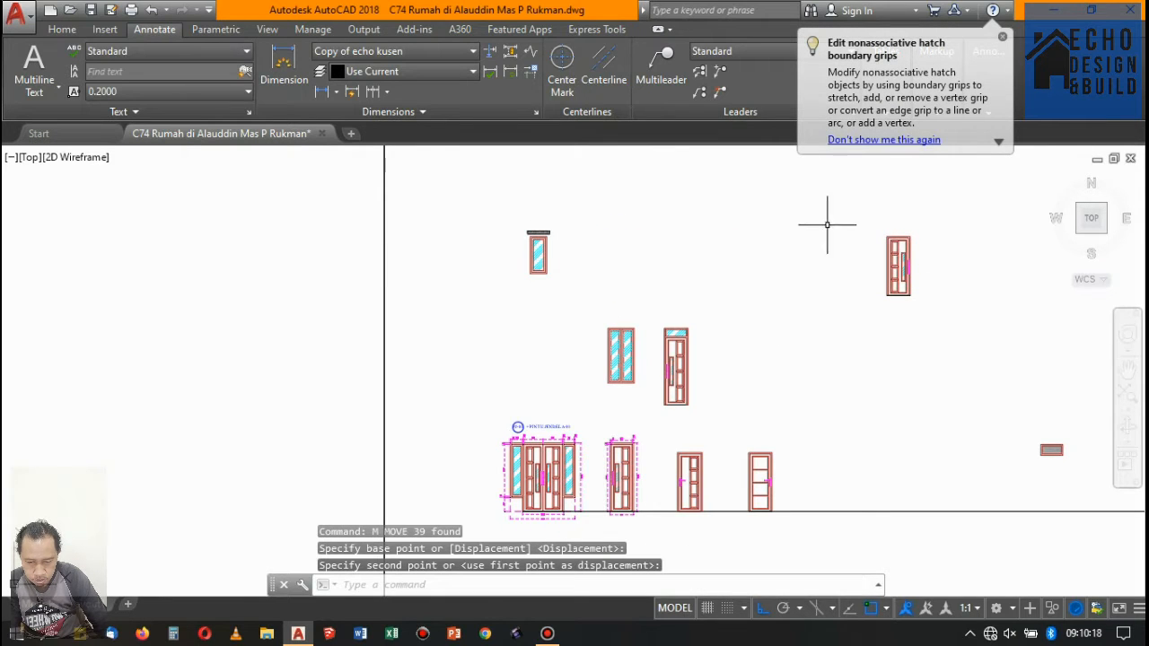
- Move the door with the glazed transom in the middle row about 5.5 units right
key(Return)
click(655, 317)
click(721, 441)
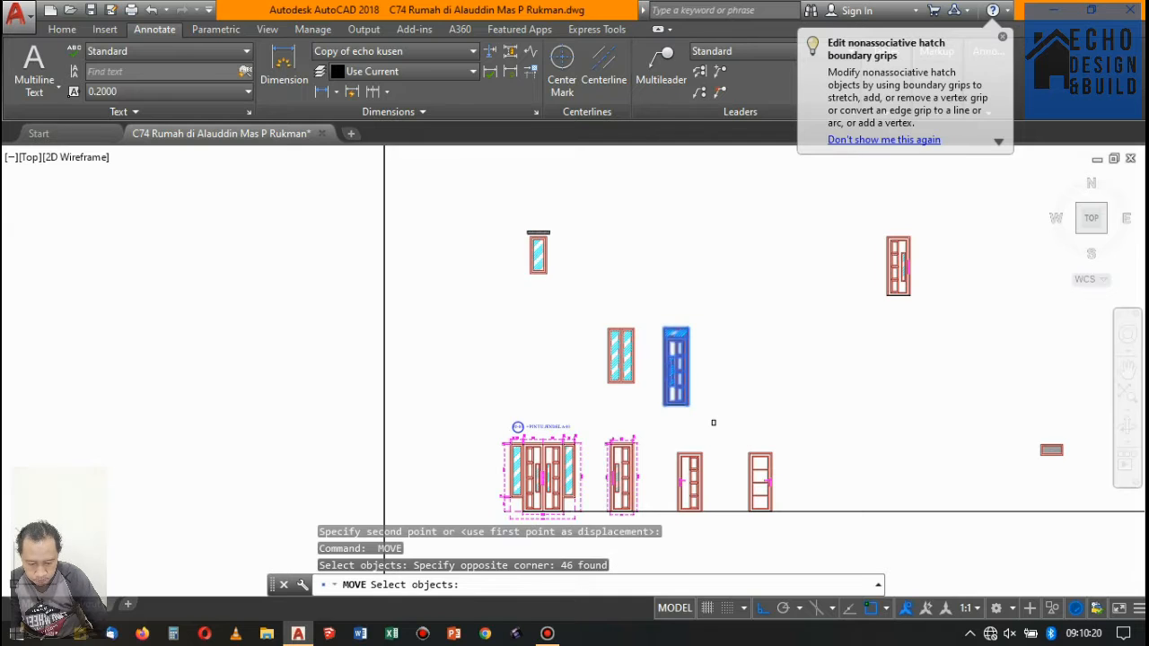
key(Return)
click(753, 387)
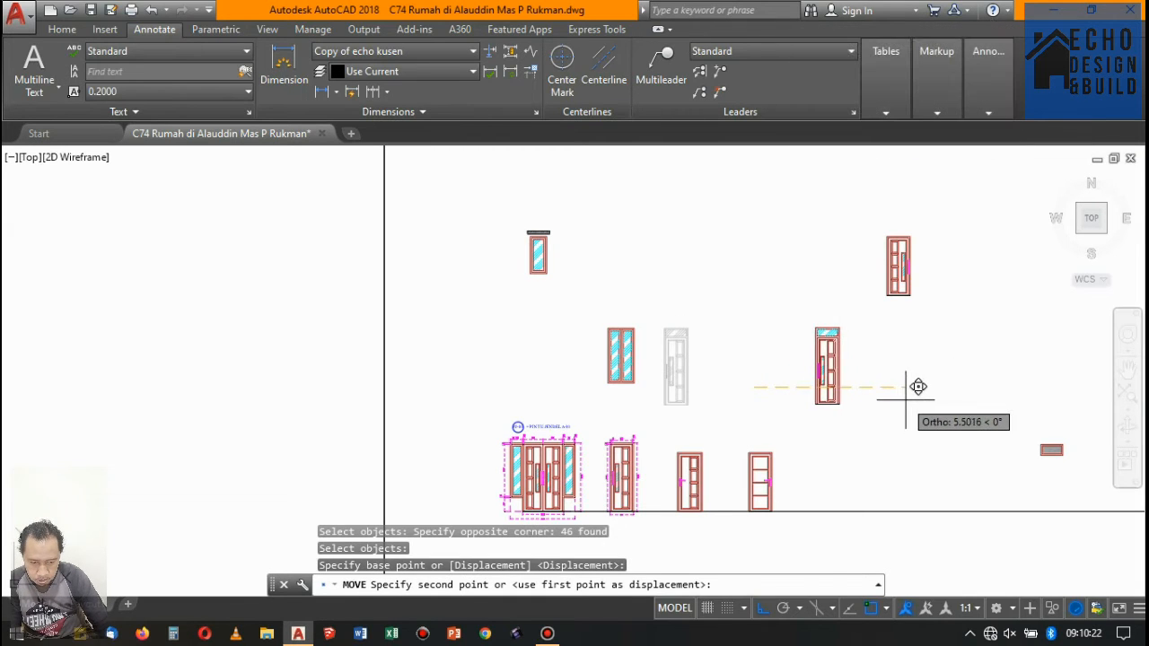
click(903, 386)
- Move the transom door straight down onto the baseline, to the right of the four-panel door
key(Return)
click(808, 306)
click(875, 435)
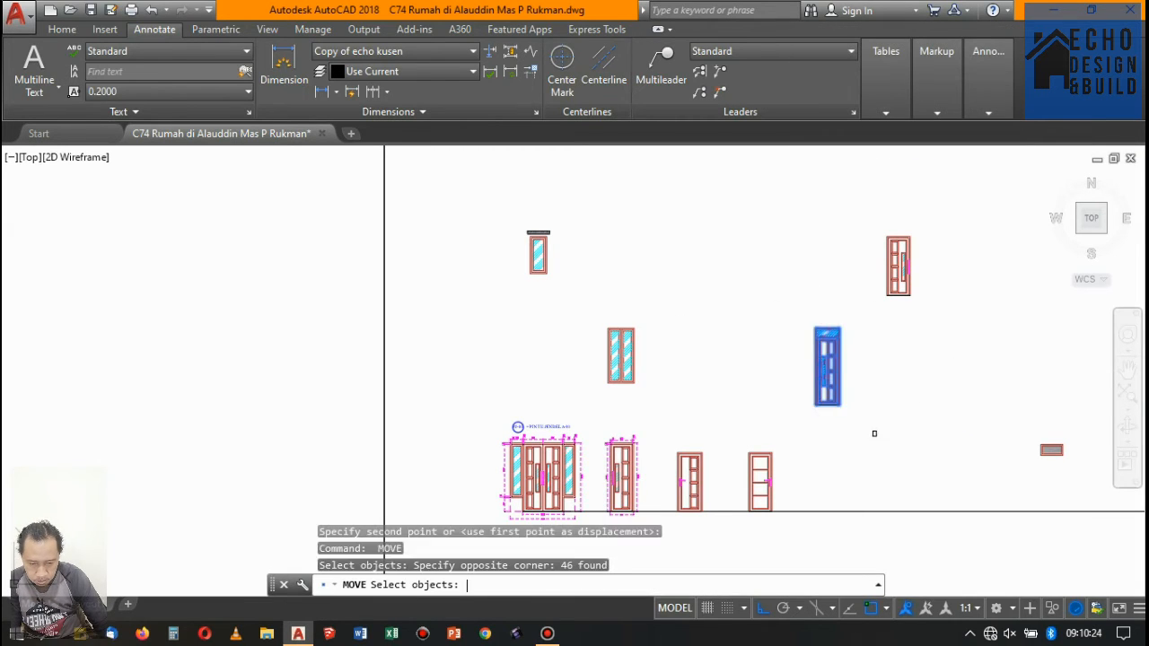
key(Return)
scroll(829, 409, up, 8)
click(748, 390)
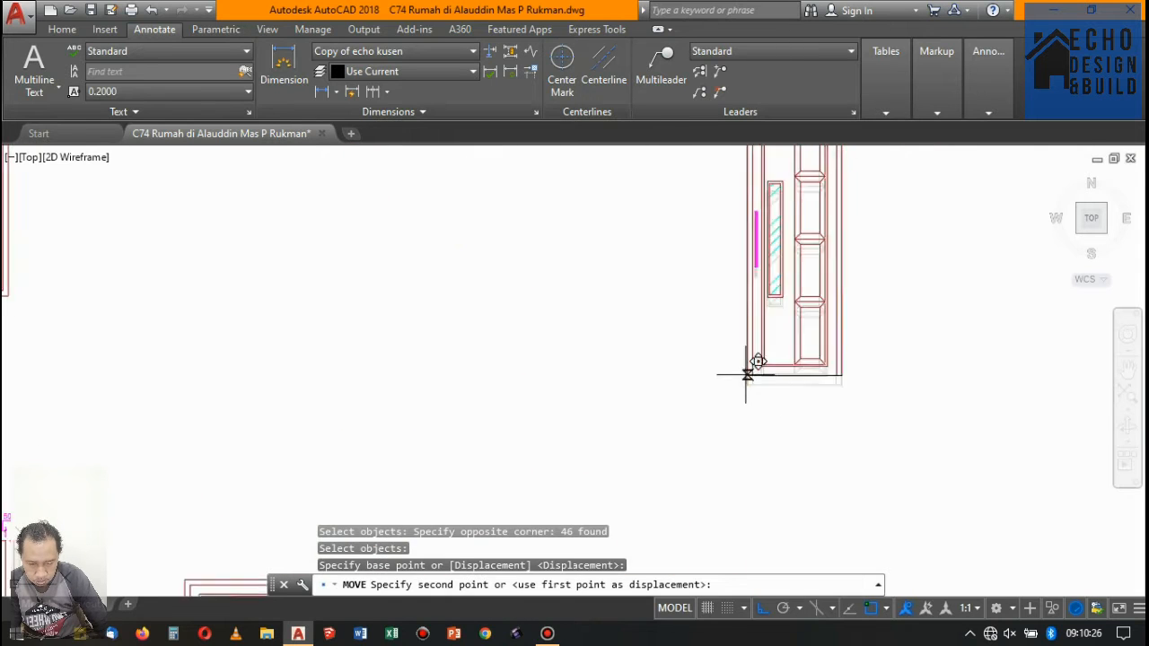
scroll(751, 386, down, 8)
click(739, 438)
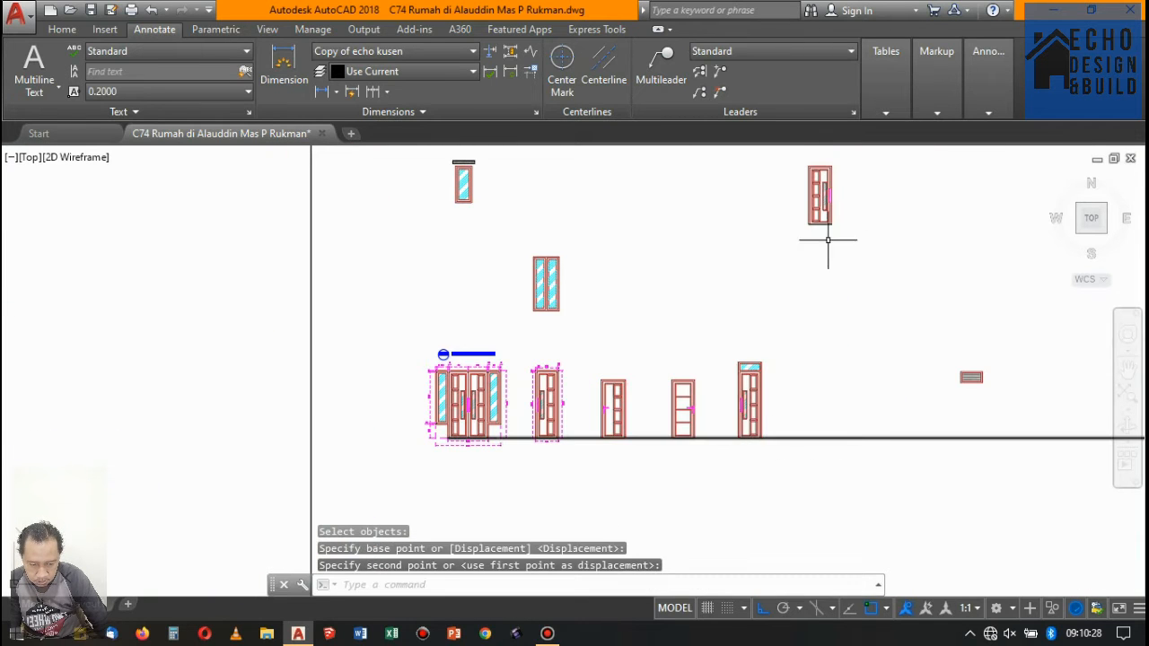
- Move the single door in the upper row down onto the baseline, to the right of the transom door
key(Return)
scroll(808, 269, down, 4)
scroll(730, 237, up, 2)
click(795, 244)
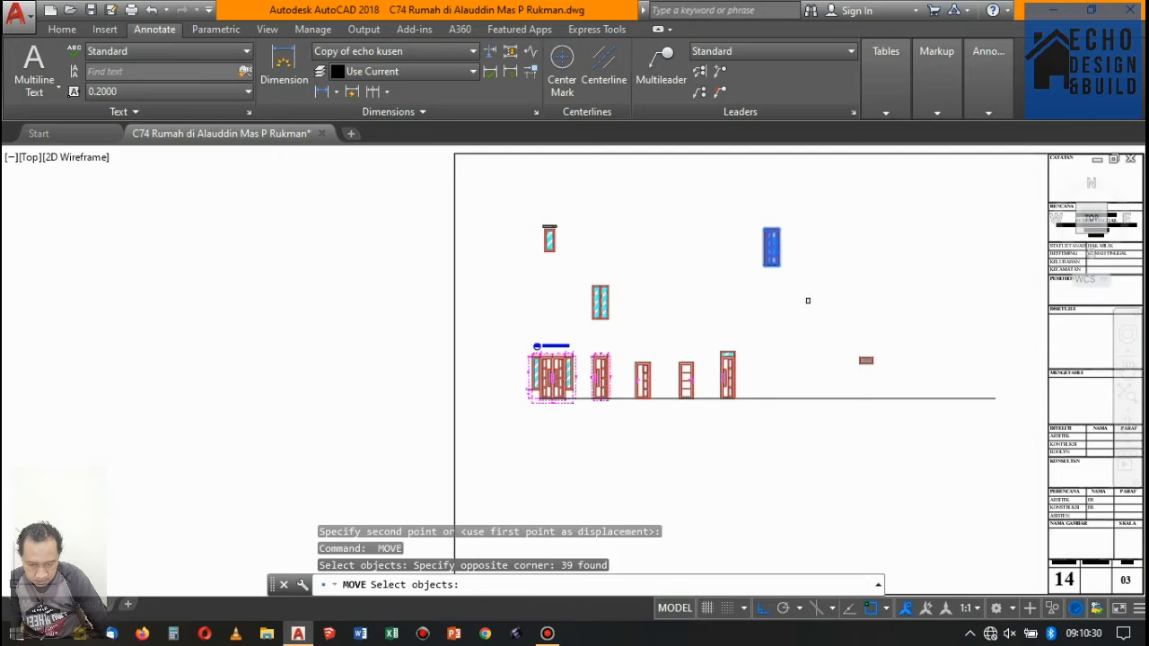
key(Return)
scroll(764, 267, up, 7)
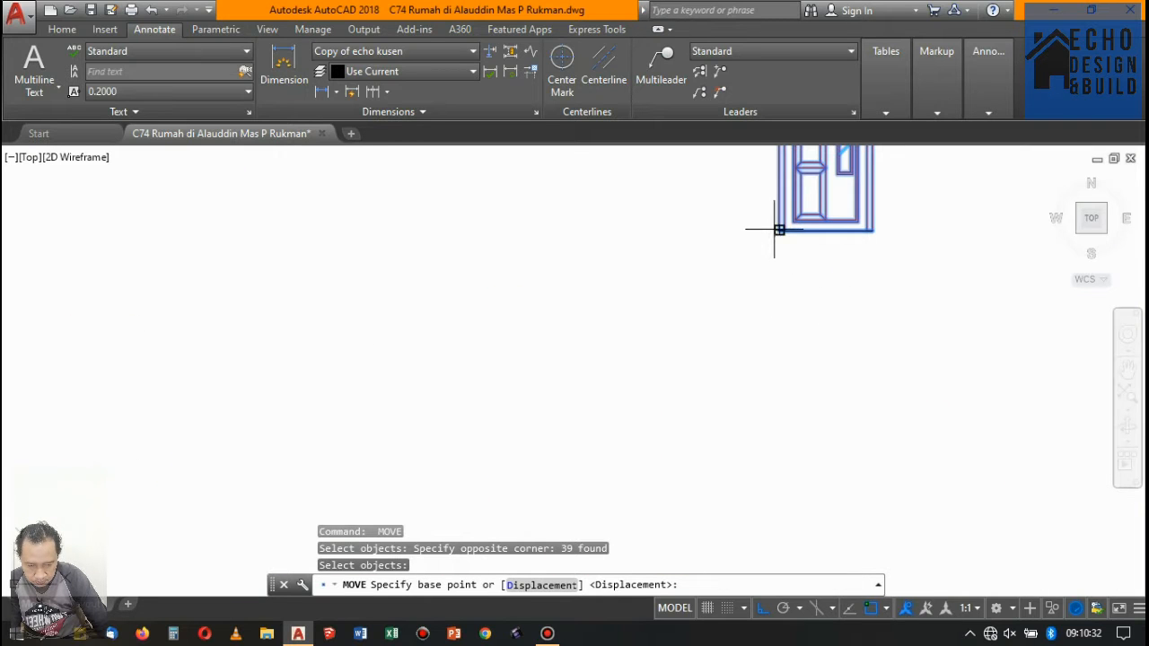
click(778, 230)
scroll(778, 232, down, 6)
scroll(795, 359, up, 3)
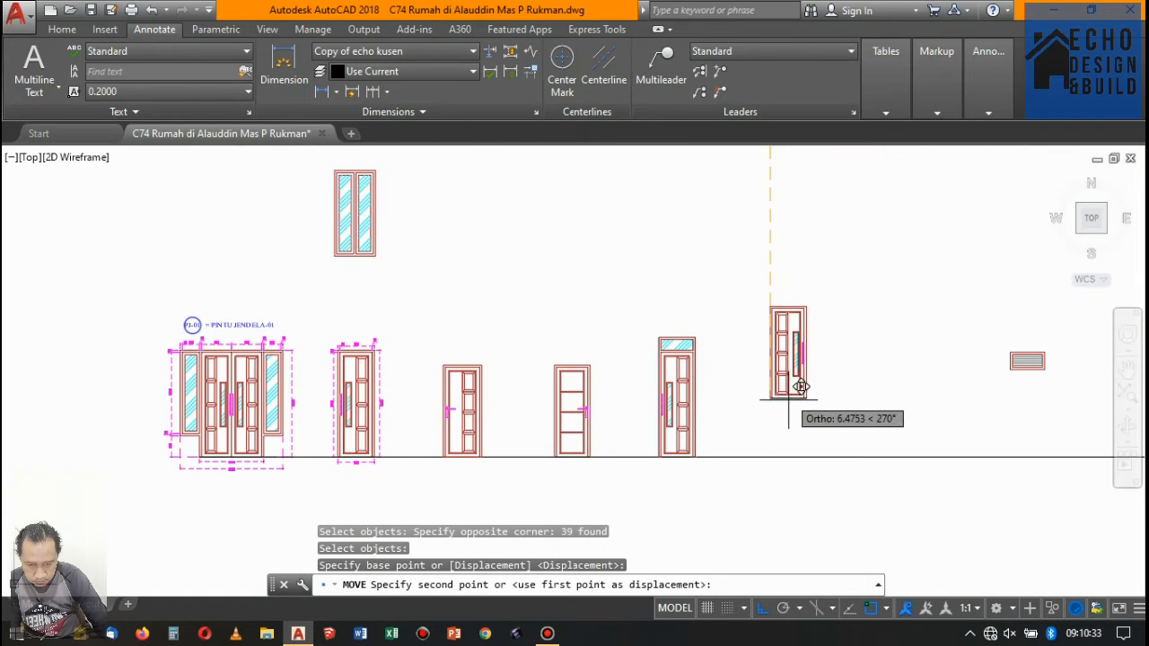
click(769, 458)
- Move the double-pane window in the middle row horizontally right, past the last door on the baseline
scroll(782, 386, down, 5)
scroll(628, 404, up, 4)
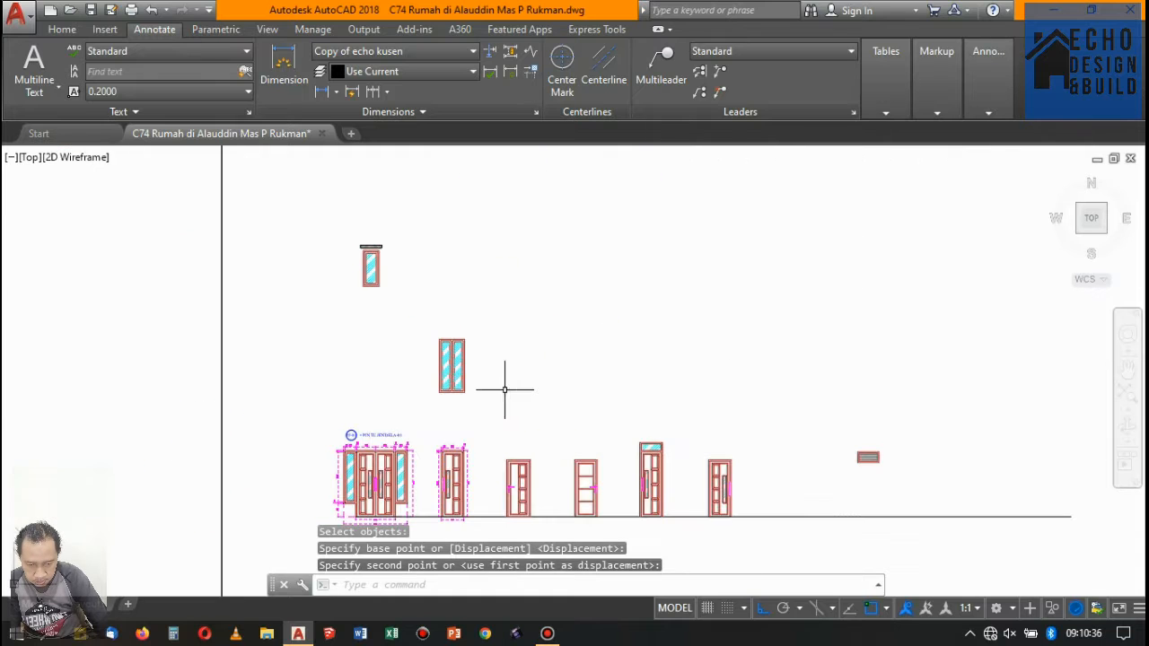
text(m)
key(Return)
click(413, 327)
click(521, 405)
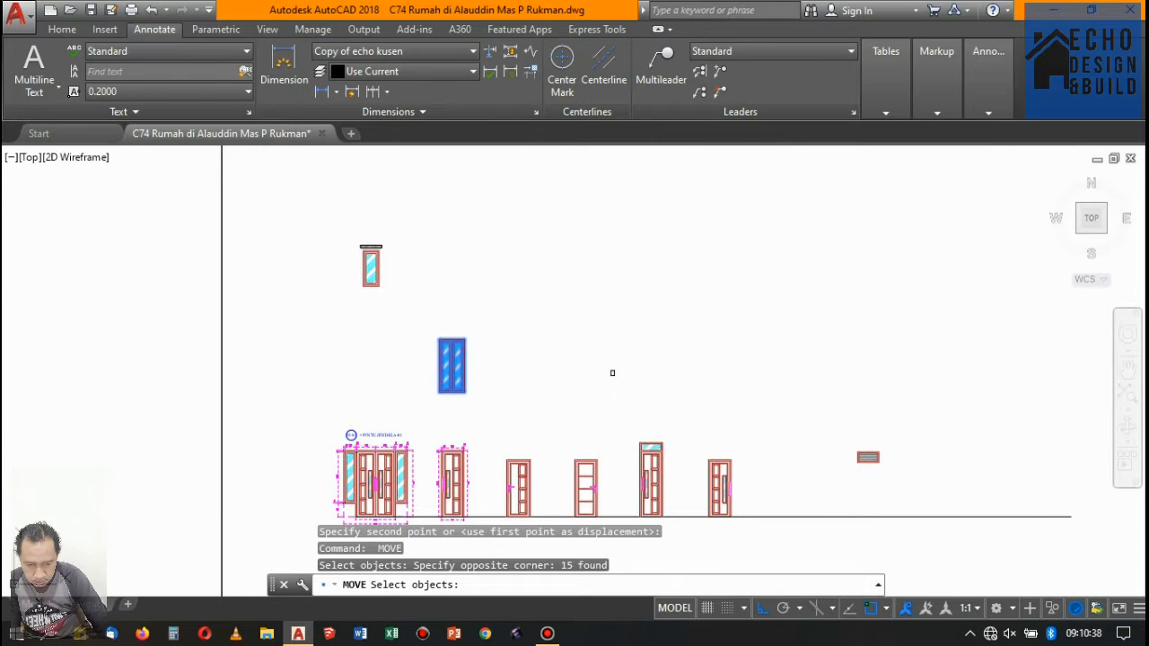
key(Return)
click(572, 363)
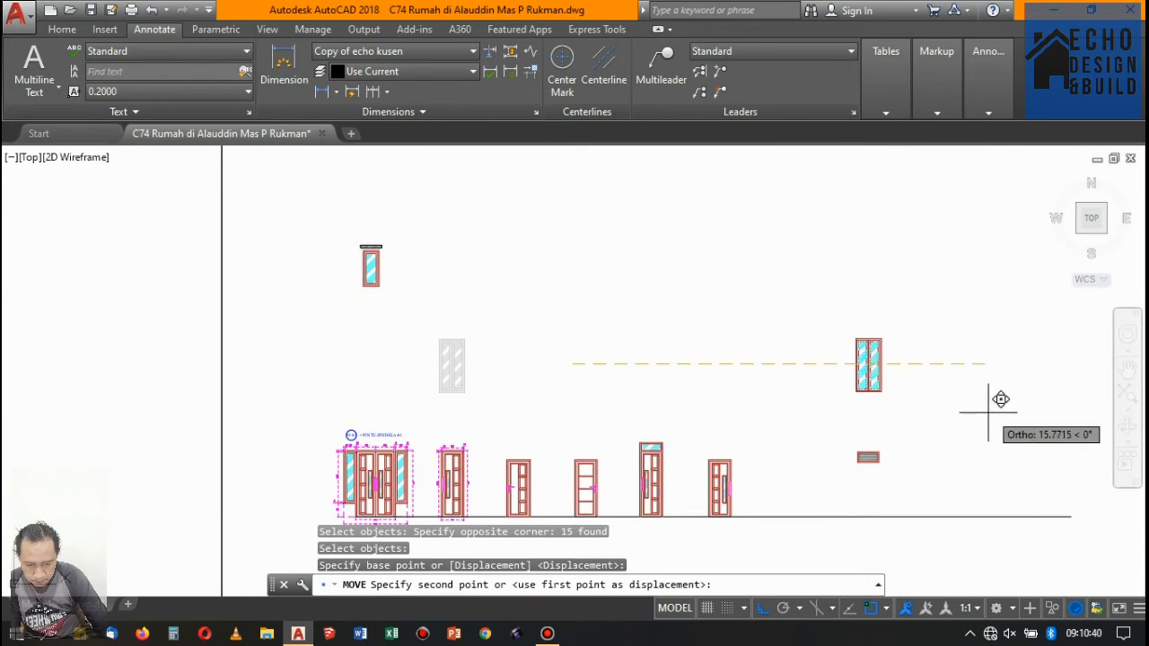
click(952, 411)
click(885, 386)
click(767, 325)
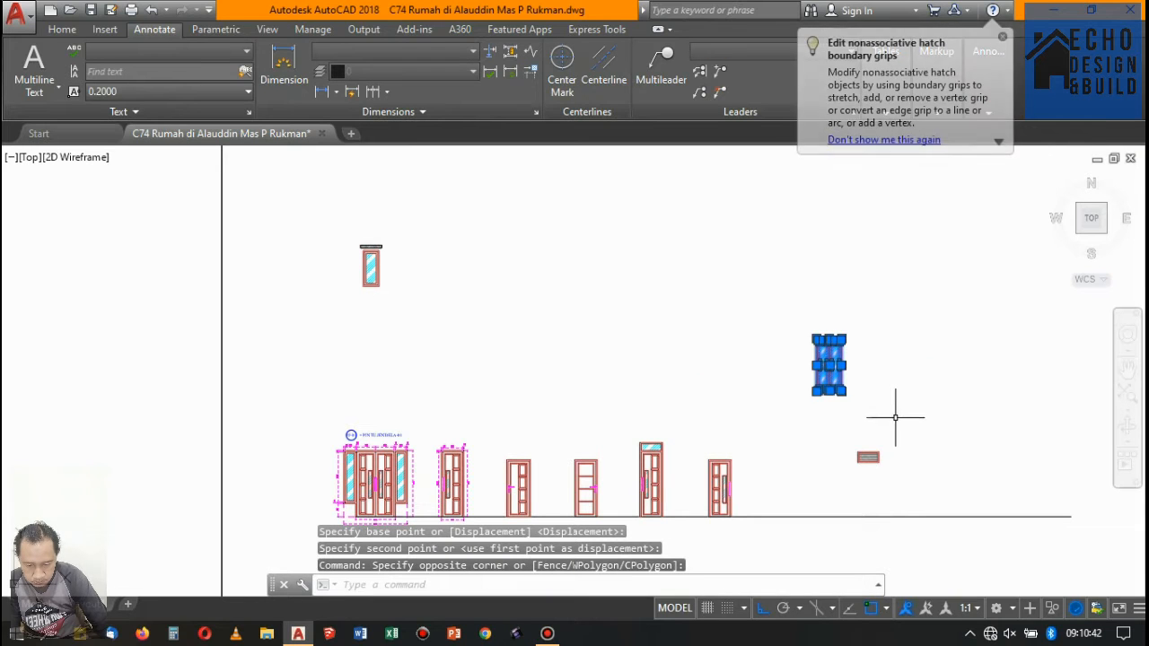
text(m)
key(Return)
scroll(834, 385, up, 6)
scroll(725, 425, down, 6)
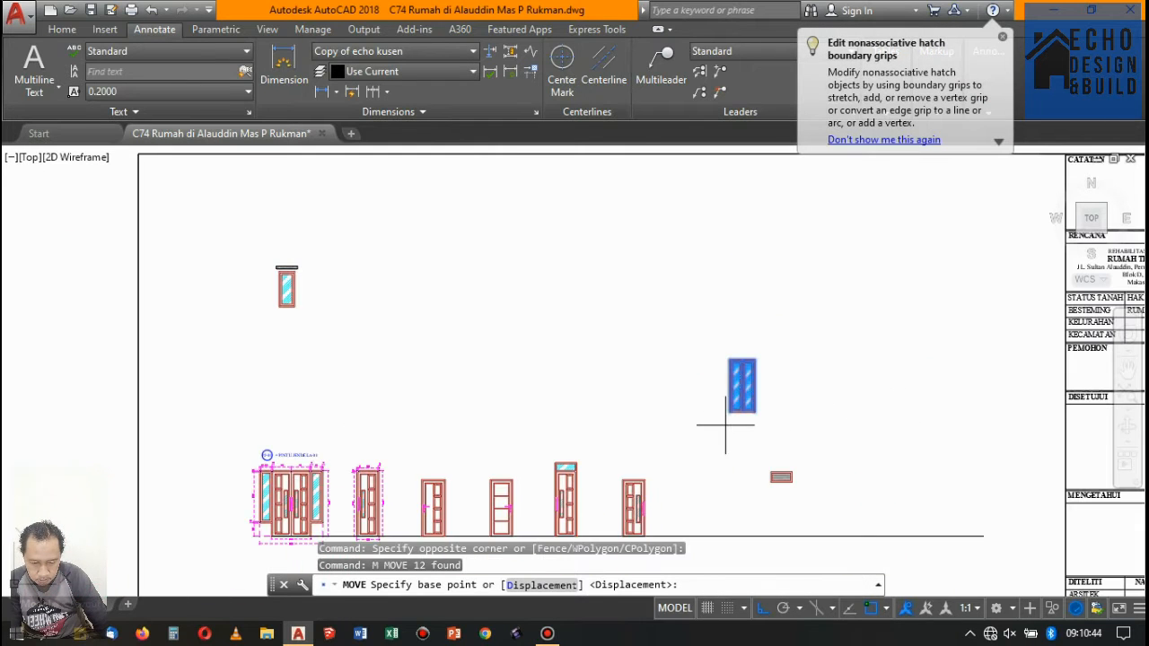
key(Escape)
- Move the complete double-pane window down onto the baseline by its lower-left corner, to the right of the last door
click(705, 329)
click(785, 435)
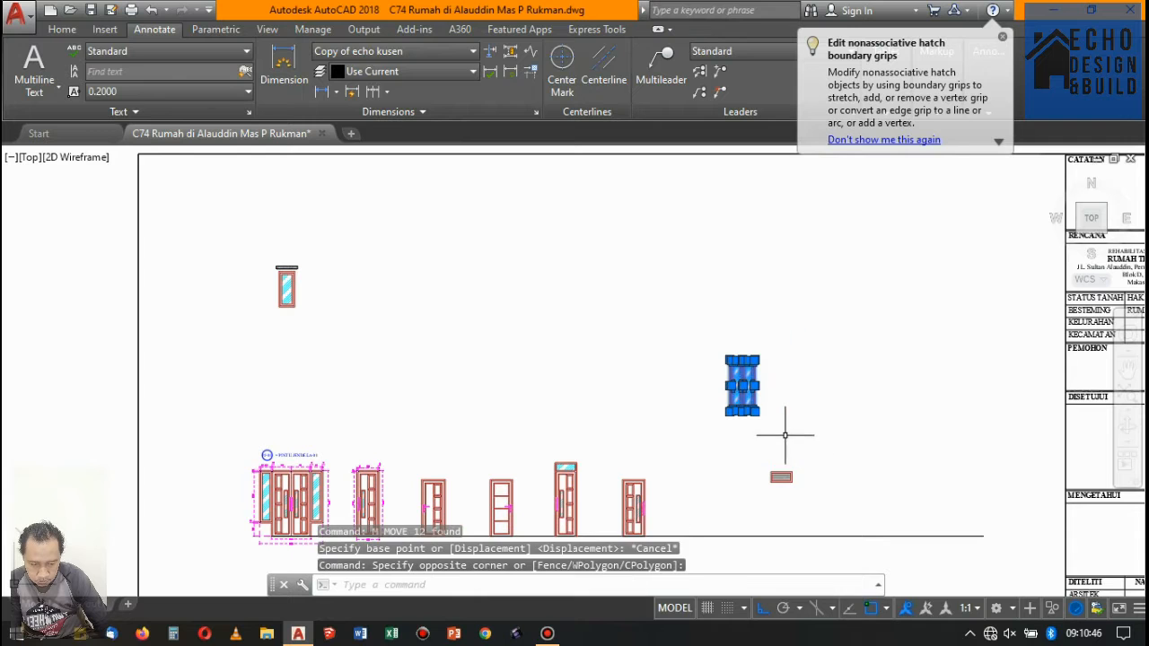
text(m)
key(Return)
scroll(751, 428, up, 4)
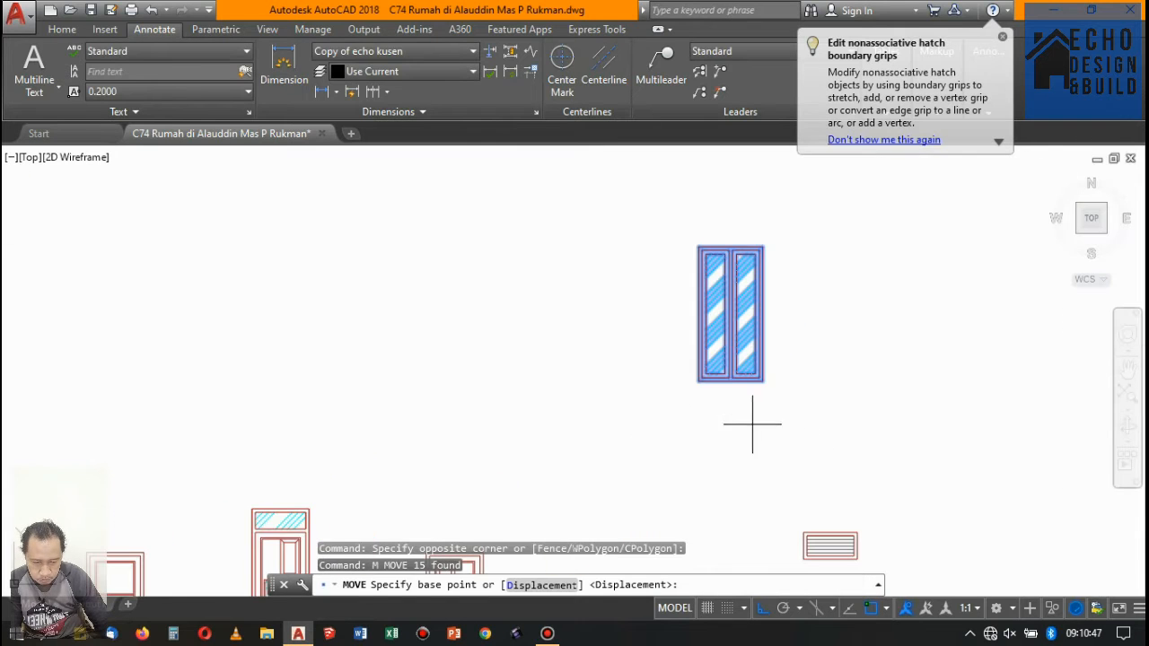
click(698, 380)
scroll(697, 379, down, 4)
scroll(718, 417, up, 2)
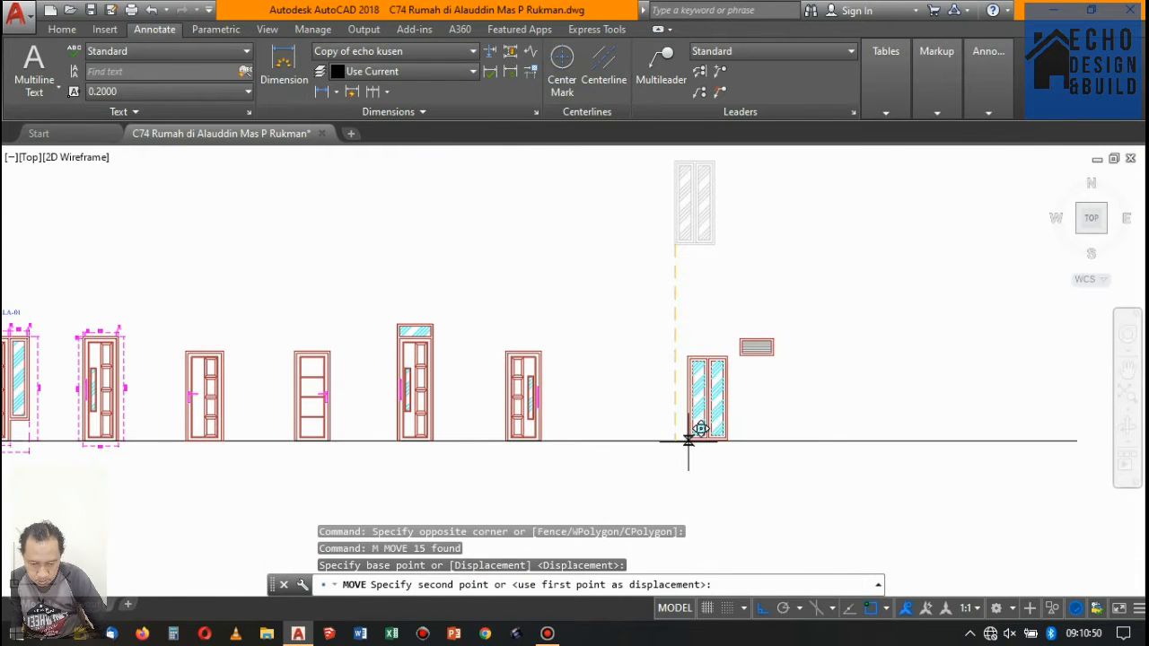
click(689, 440)
- Move the louvred vent horizontally right, away from the double-pane window
scroll(672, 418, down, 4)
scroll(723, 403, up, 4)
key(Return)
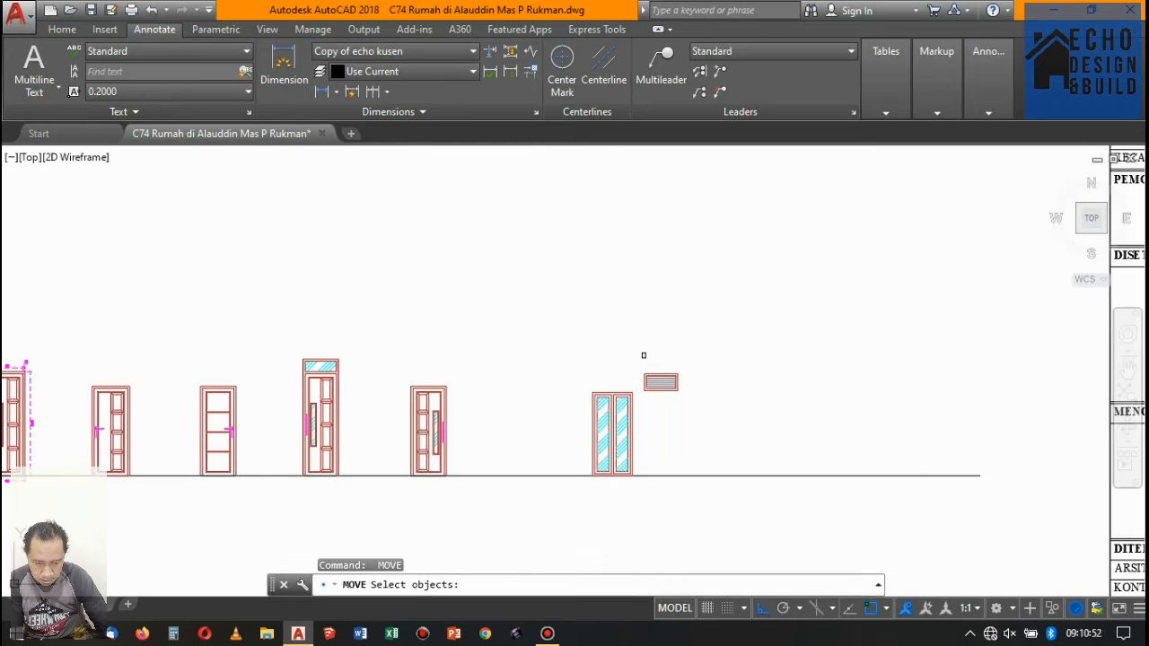
click(758, 435)
key(Return)
click(720, 404)
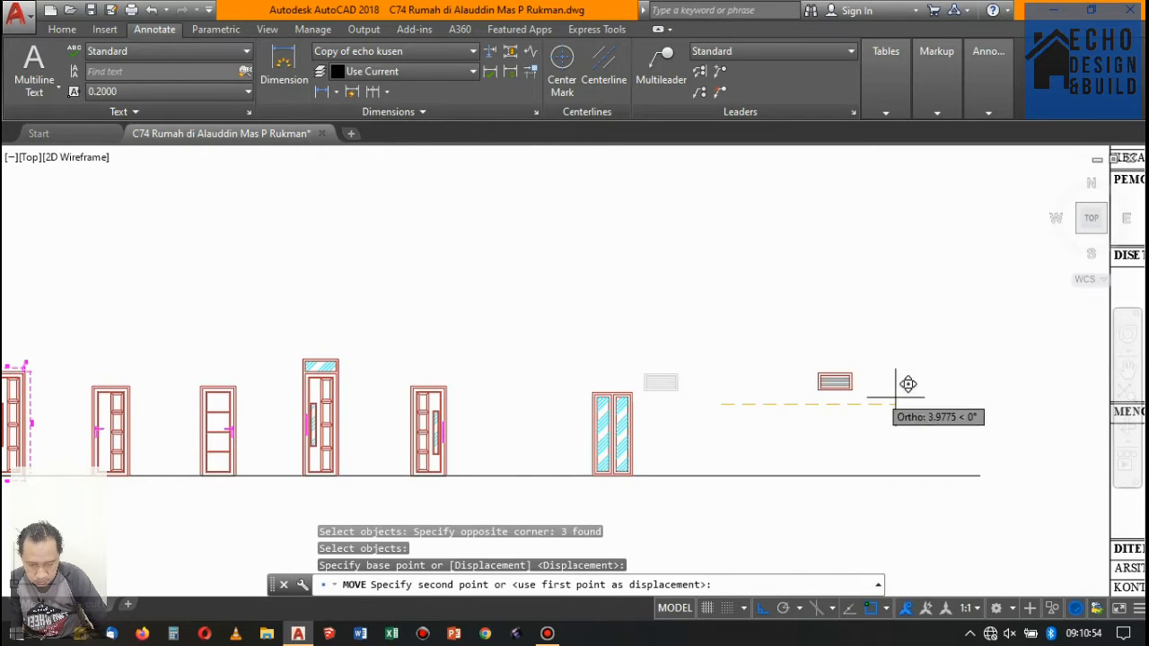
click(893, 398)
- Move the louvred vent straight down onto the baseline by its lower-right corner
click(781, 359)
click(908, 436)
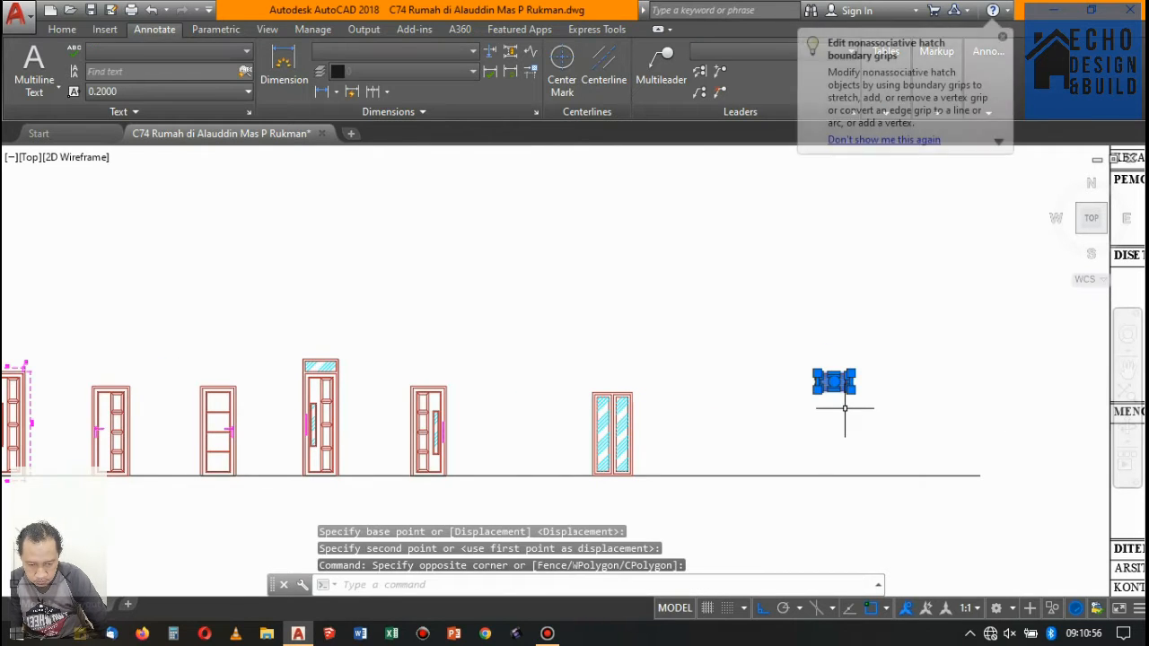
text(m)
key(Return)
scroll(841, 389, up, 8)
click(816, 359)
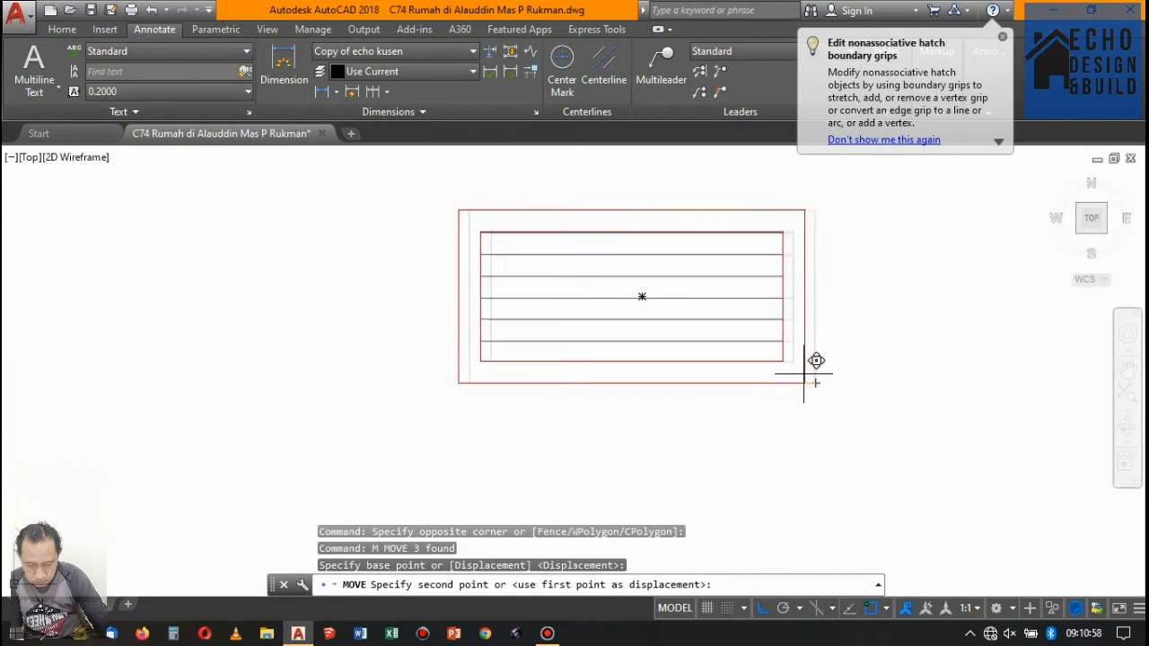
scroll(819, 395, down, 7)
click(828, 493)
- Delete the hatched bar above the small single-pane window in the upper row
scroll(828, 493, down, 8)
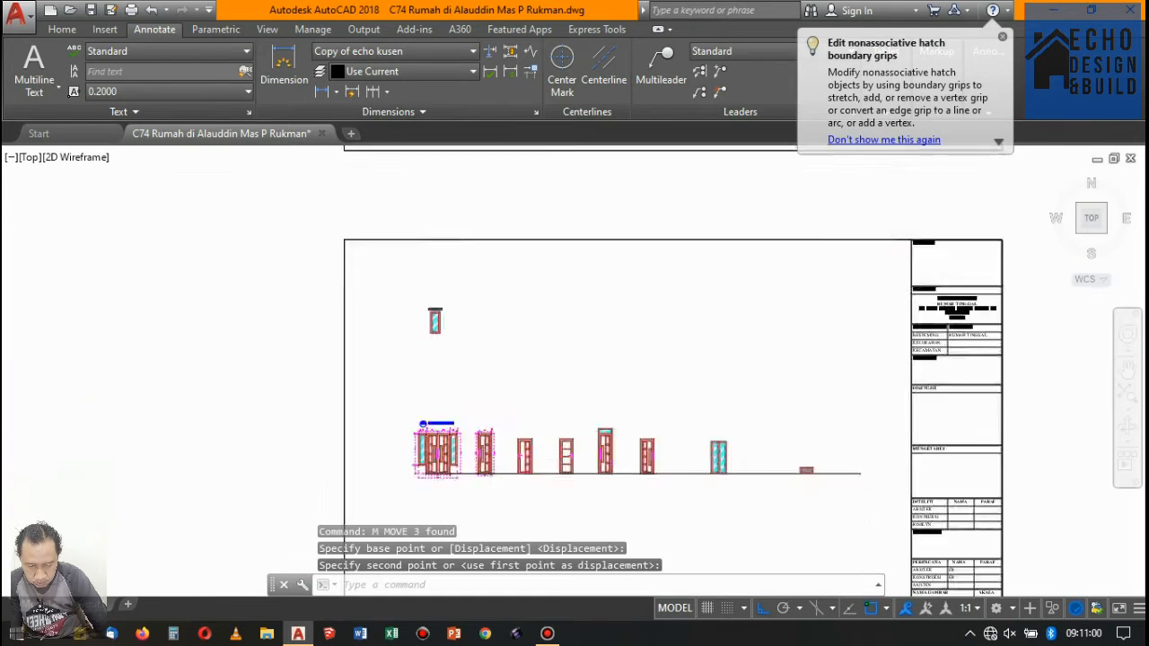
scroll(709, 413, up, 7)
click(629, 408)
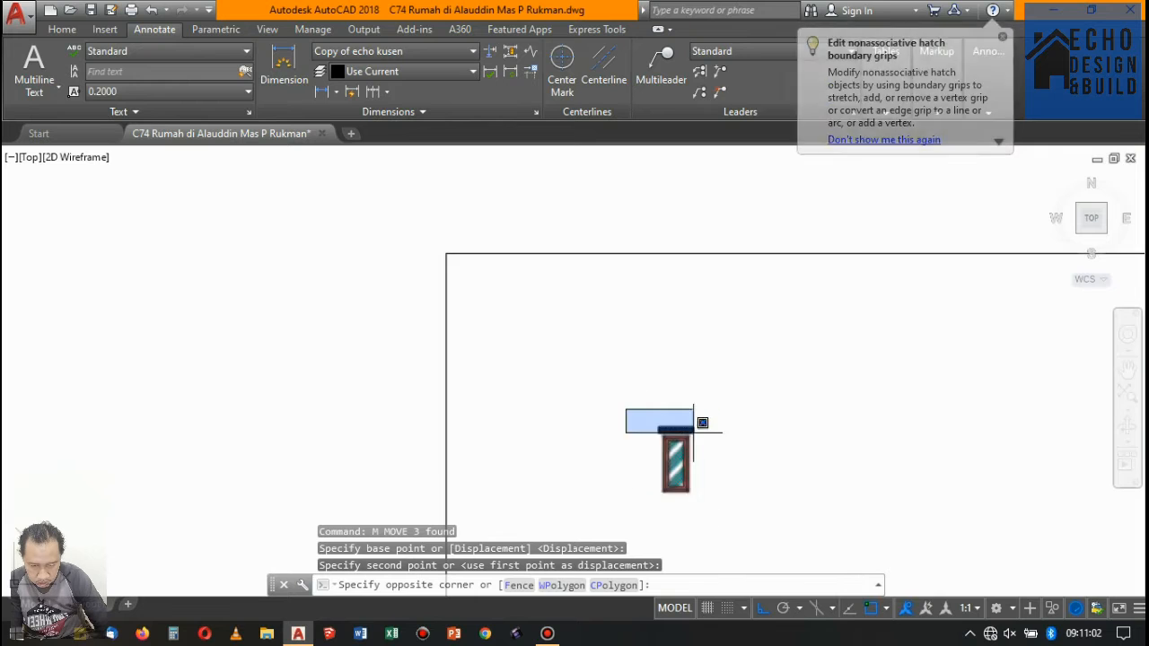
scroll(720, 428, up, 5)
click(722, 428)
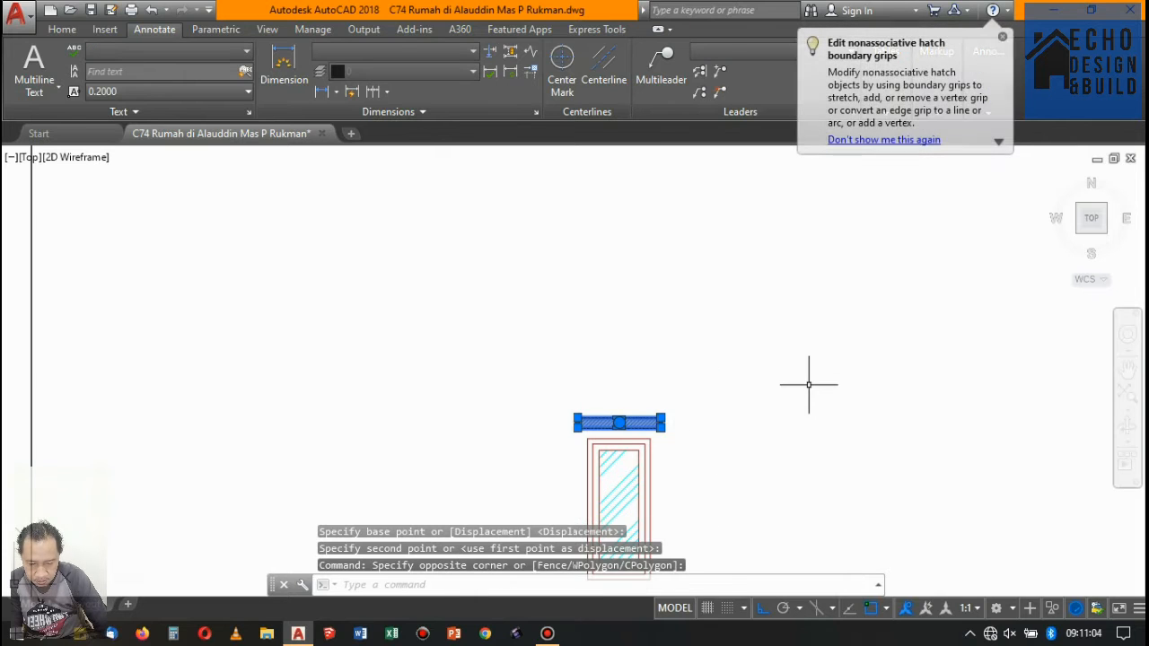
key(Delete)
- Move the small single-pane window horizontally right, above the gap between the double-pane window and the louvred vent
scroll(516, 381, down, 5)
click(499, 368)
click(562, 454)
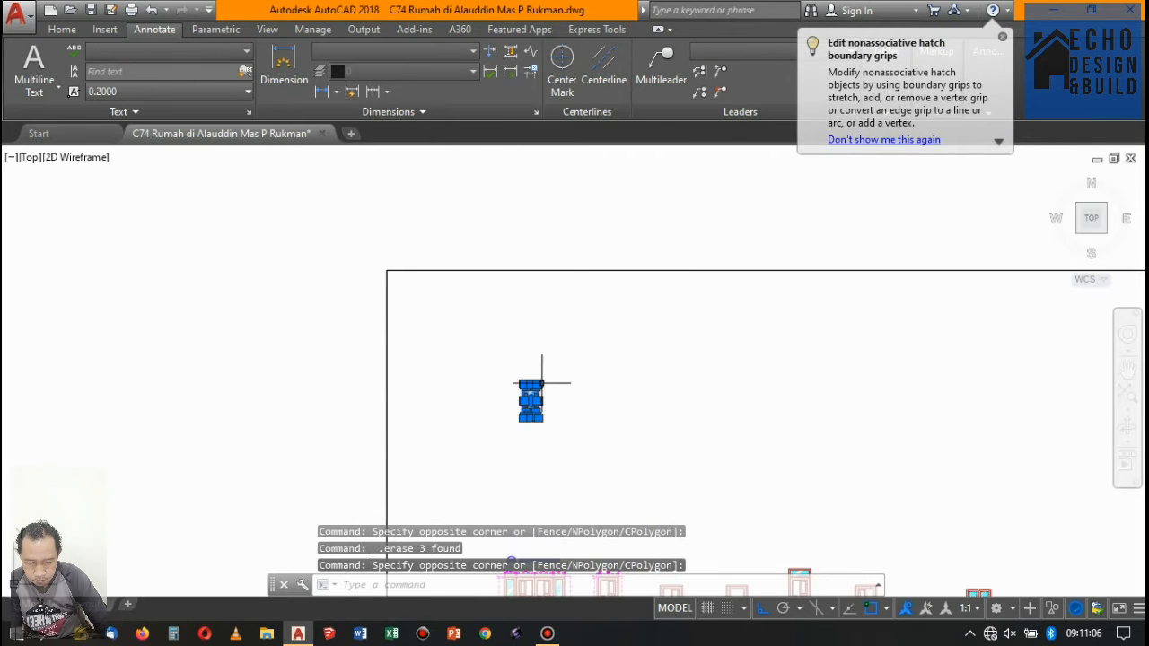
key(Return)
scroll(548, 393, up, 6)
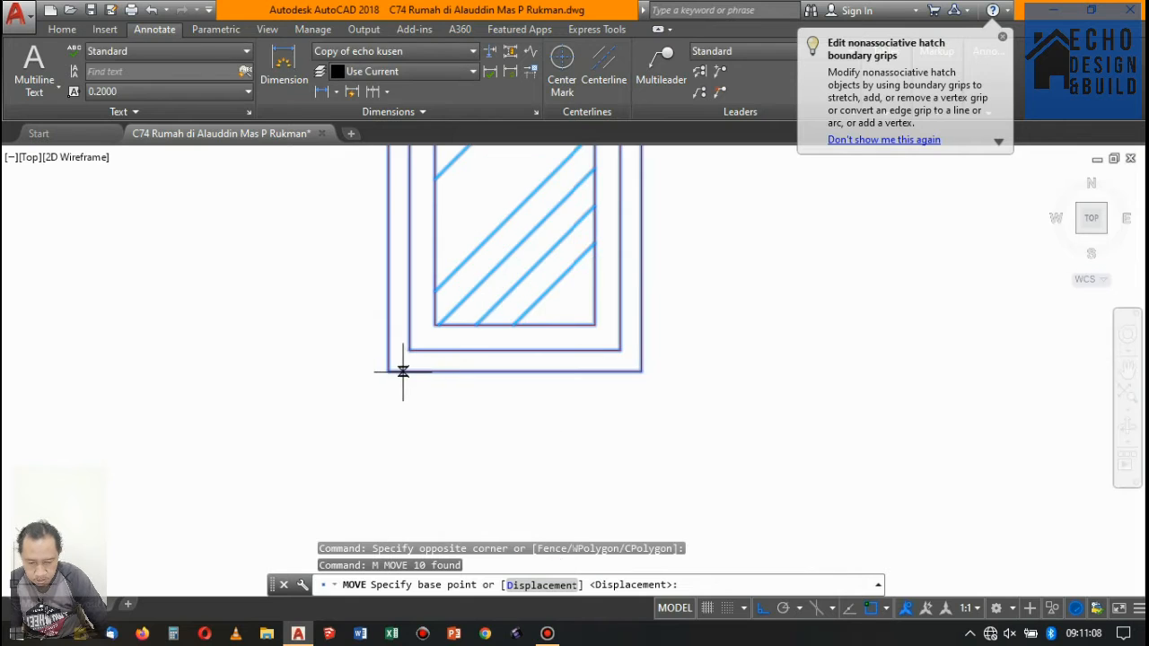
click(403, 370)
scroll(661, 338, down, 6)
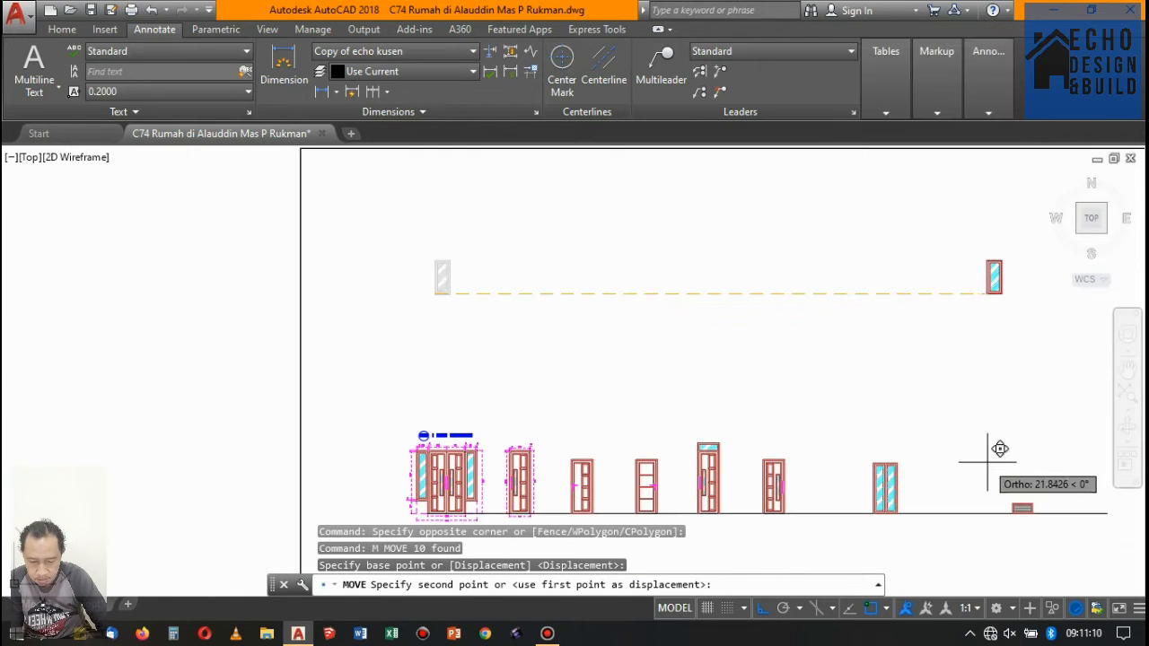
click(942, 429)
- Move the small single-pane window straight down onto the baseline, between the double-pane window and the louvred vent
key(Return)
click(918, 231)
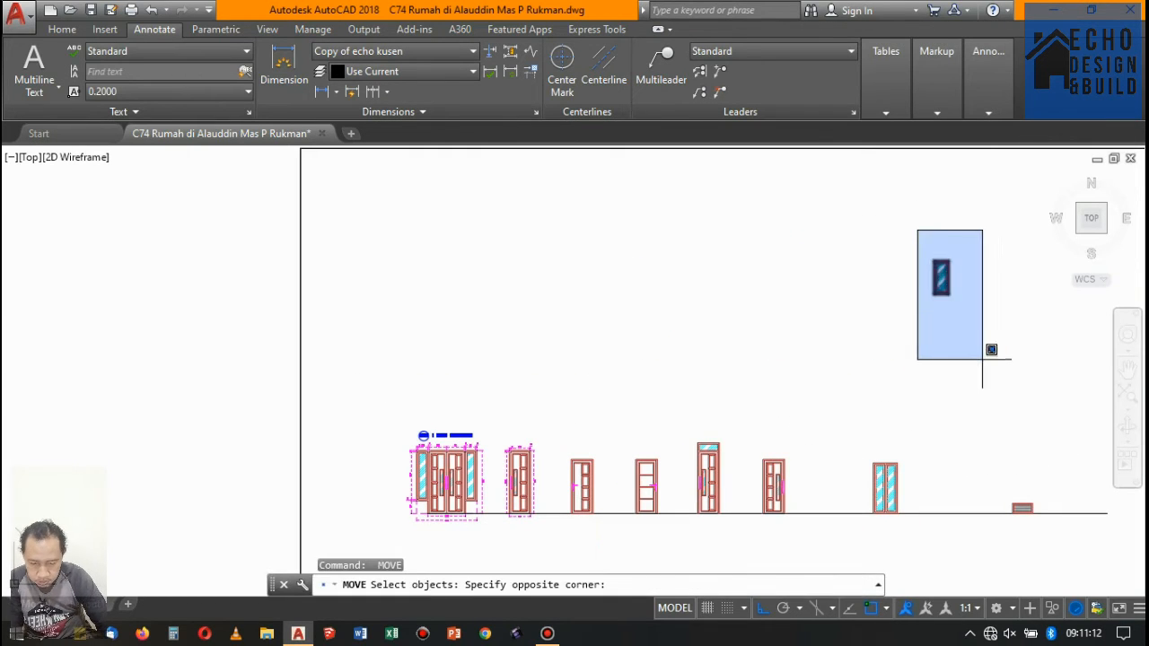
click(982, 359)
key(Return)
scroll(928, 287, up, 6)
click(900, 321)
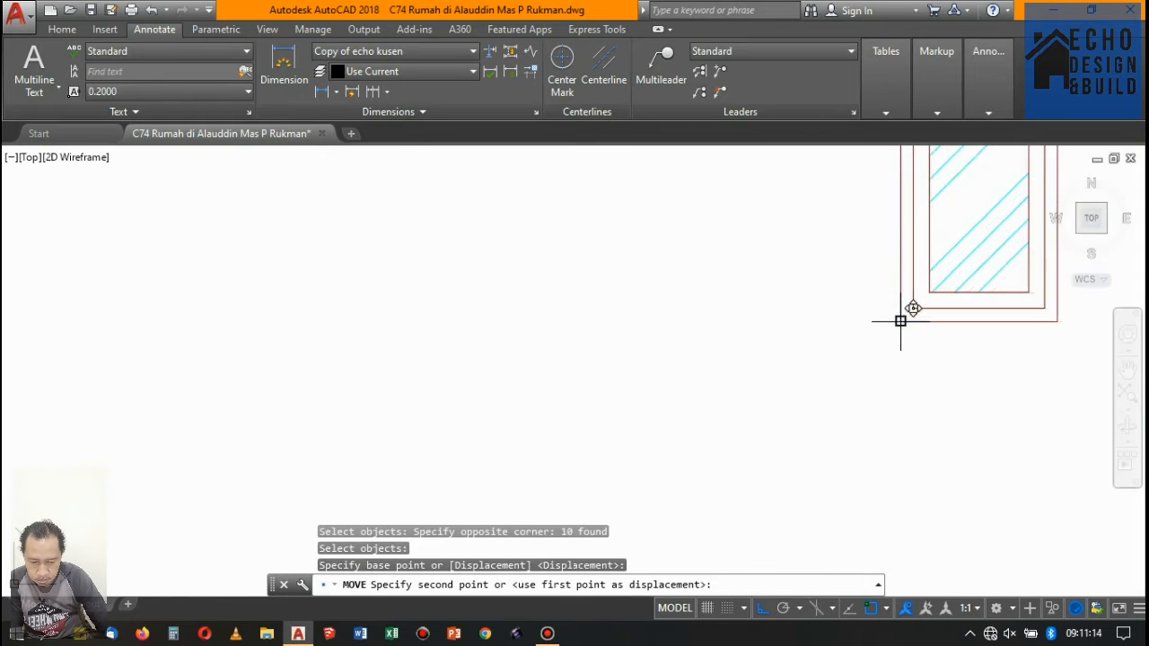
scroll(900, 321, down, 6)
scroll(903, 405, up, 4)
scroll(907, 457, down, 3)
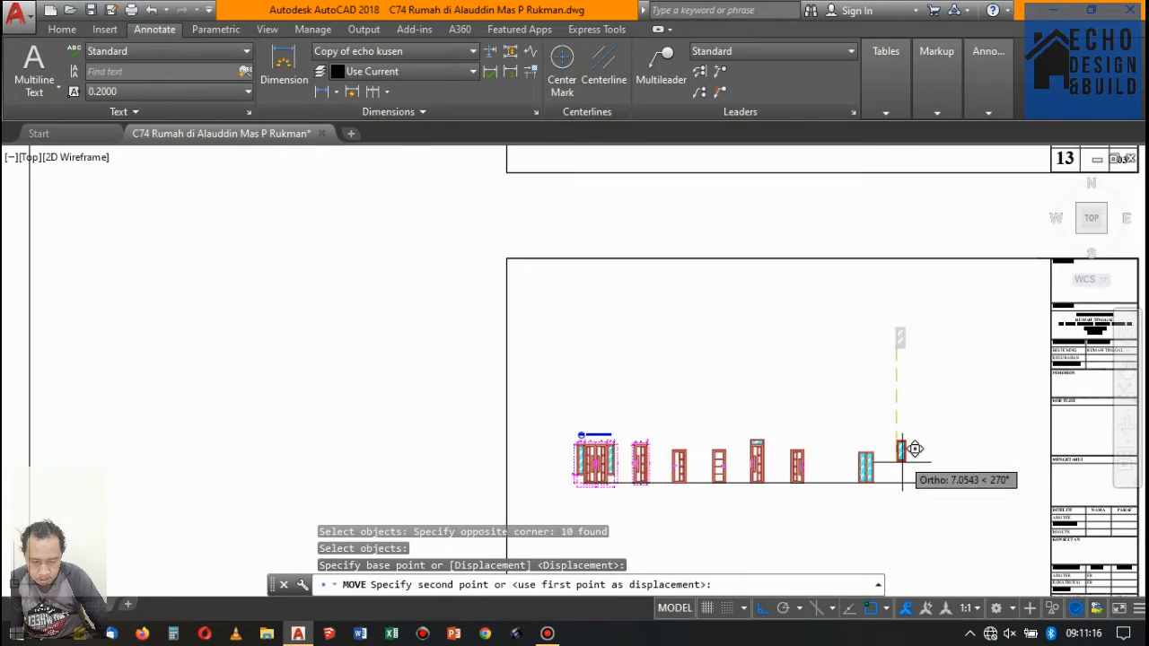
scroll(909, 453, up, 5)
click(870, 491)
- Examine the dimensioned door details and check the door and window tags on the sheet 13 floor plan
scroll(834, 448, down, 5)
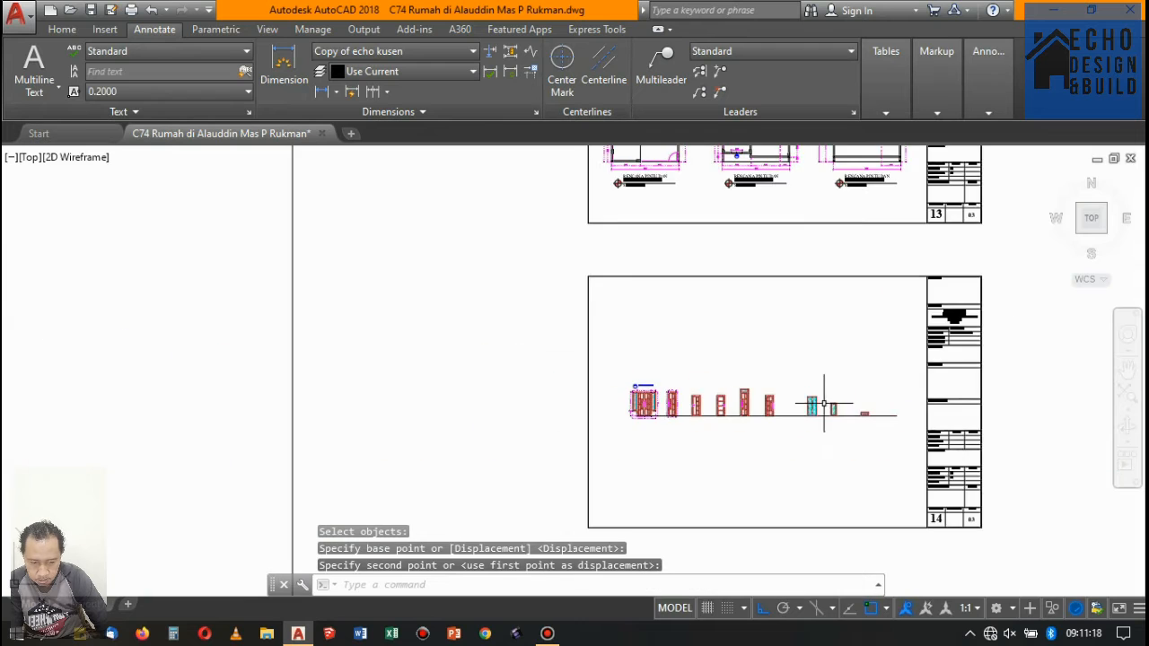
scroll(685, 423, up, 6)
scroll(763, 332, down, 2)
scroll(709, 352, up, 5)
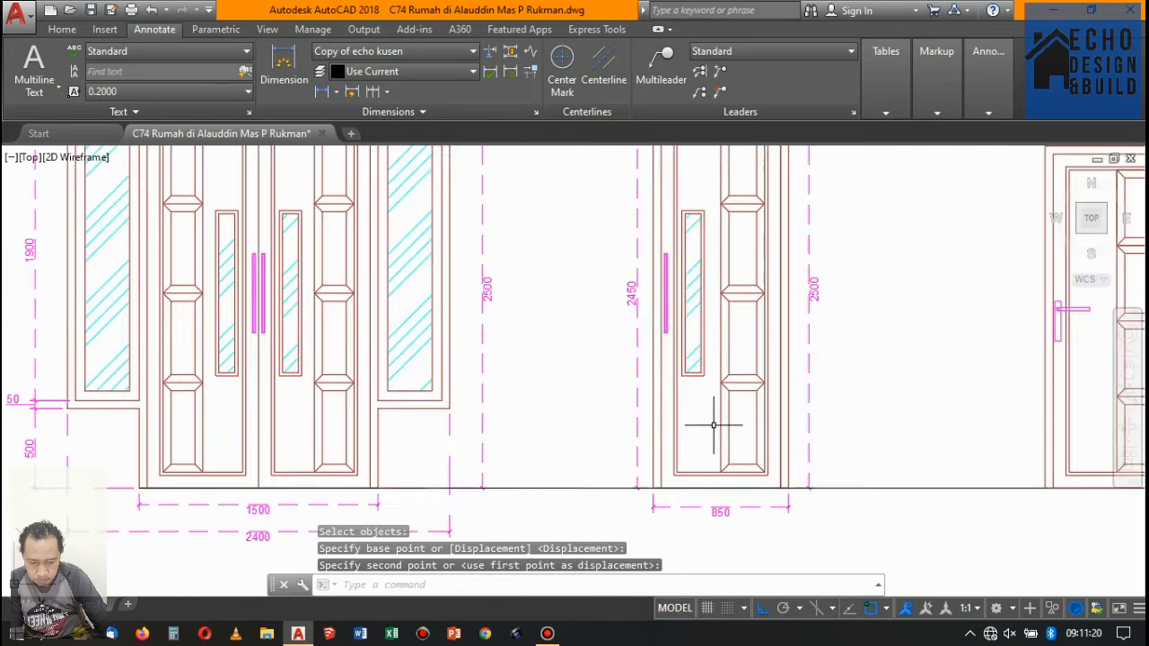
scroll(705, 431, down, 4)
scroll(487, 252, up, 3)
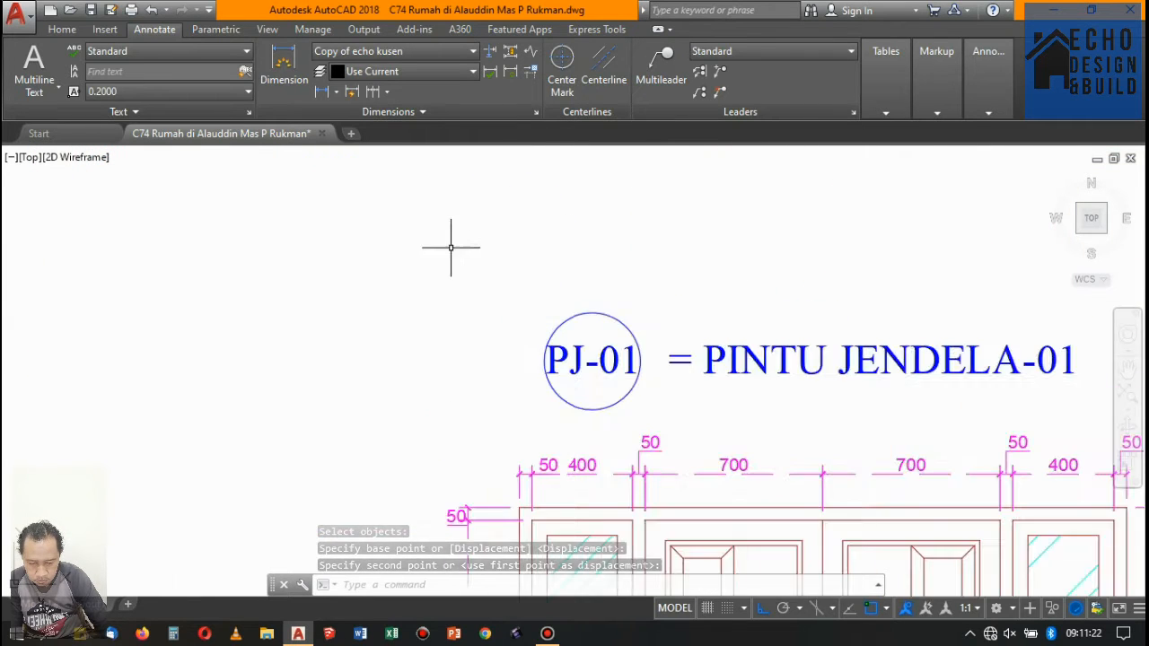
scroll(538, 332, down, 10)
scroll(599, 408, down, 3)
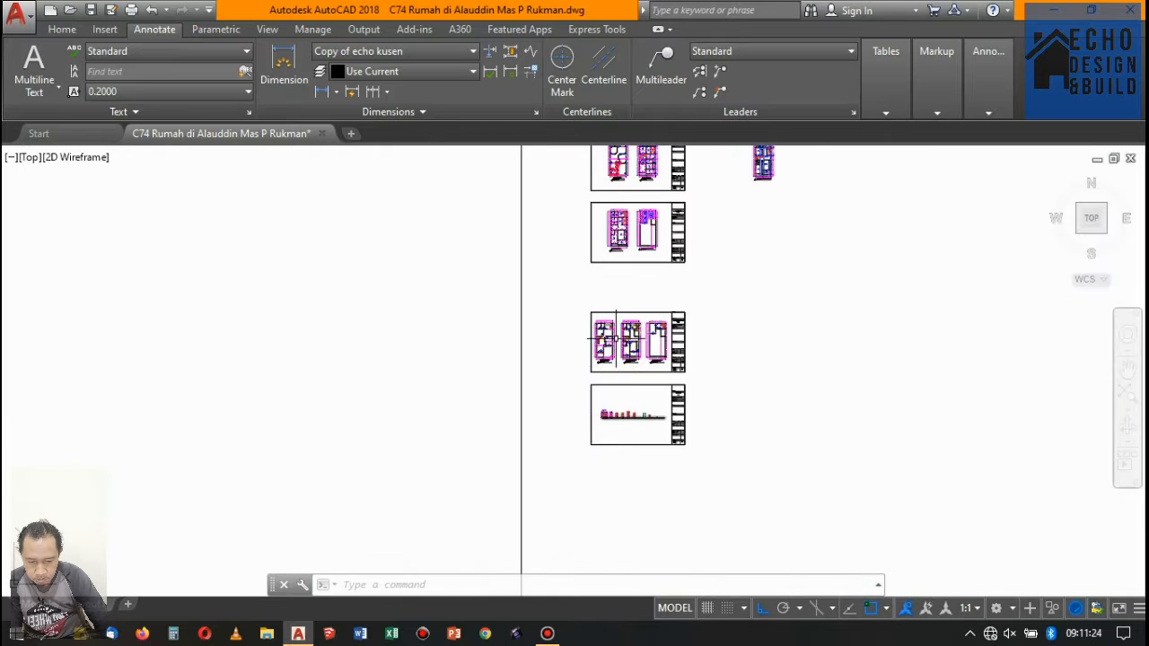
scroll(532, 384, up, 8)
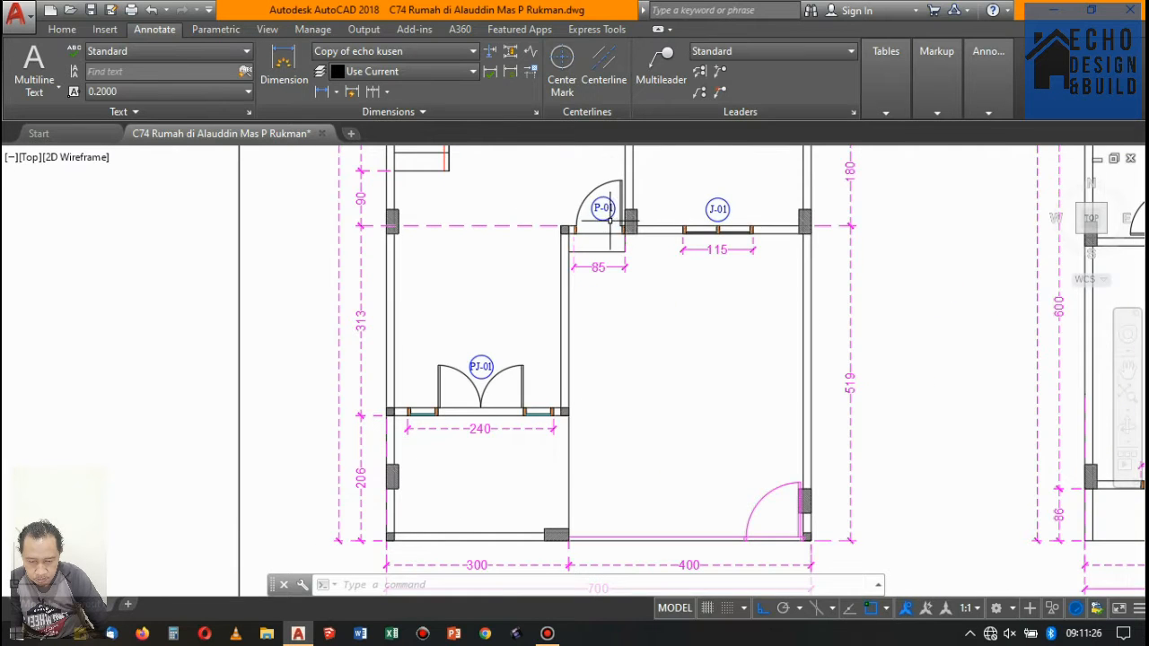
scroll(609, 220, down, 5)
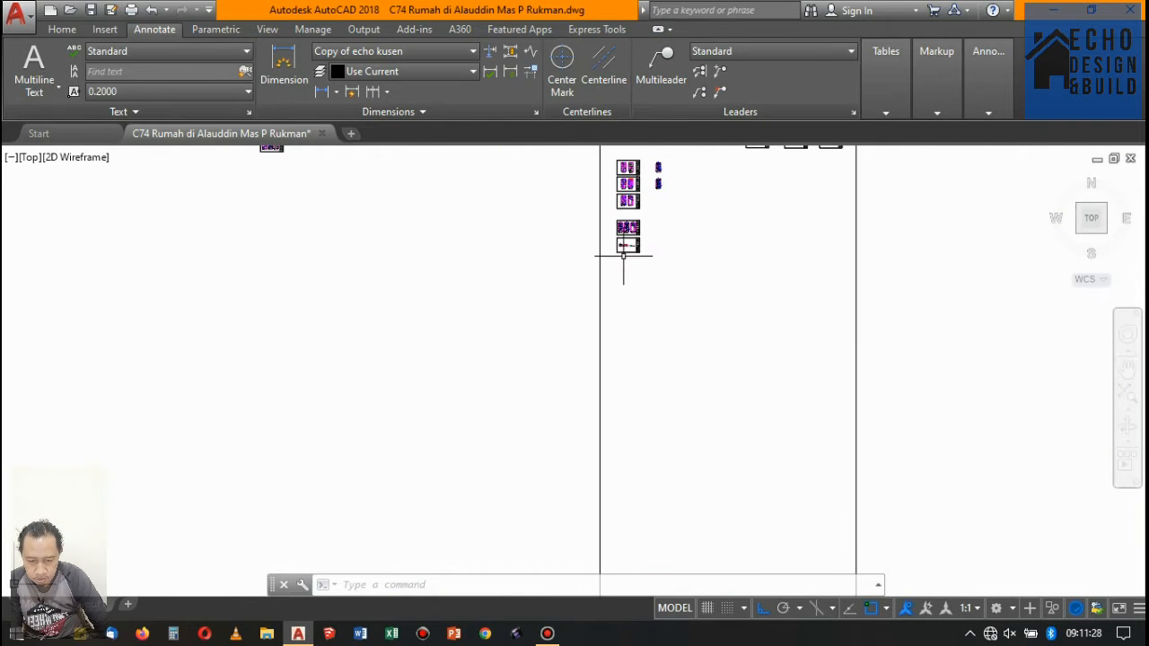
- Copy the circled PJ-01 tag and its PINTU JENDELA-01 title horizontally to above the dimensioned single door
scroll(624, 256, up, 10)
click(564, 345)
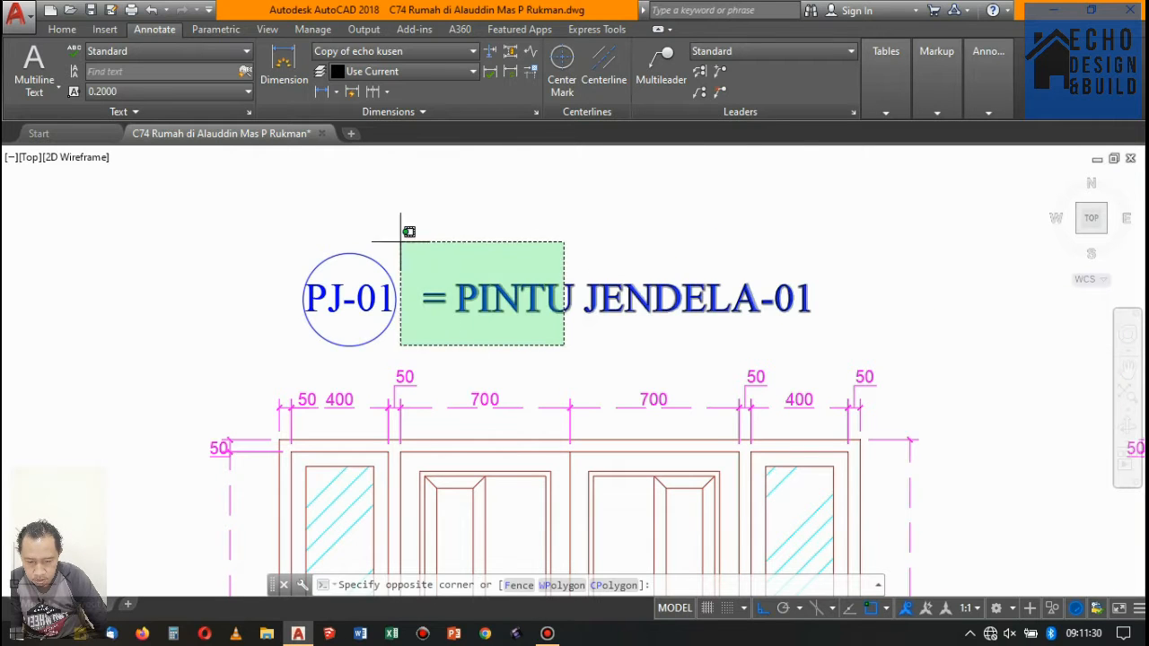
click(408, 231)
click(62, 28)
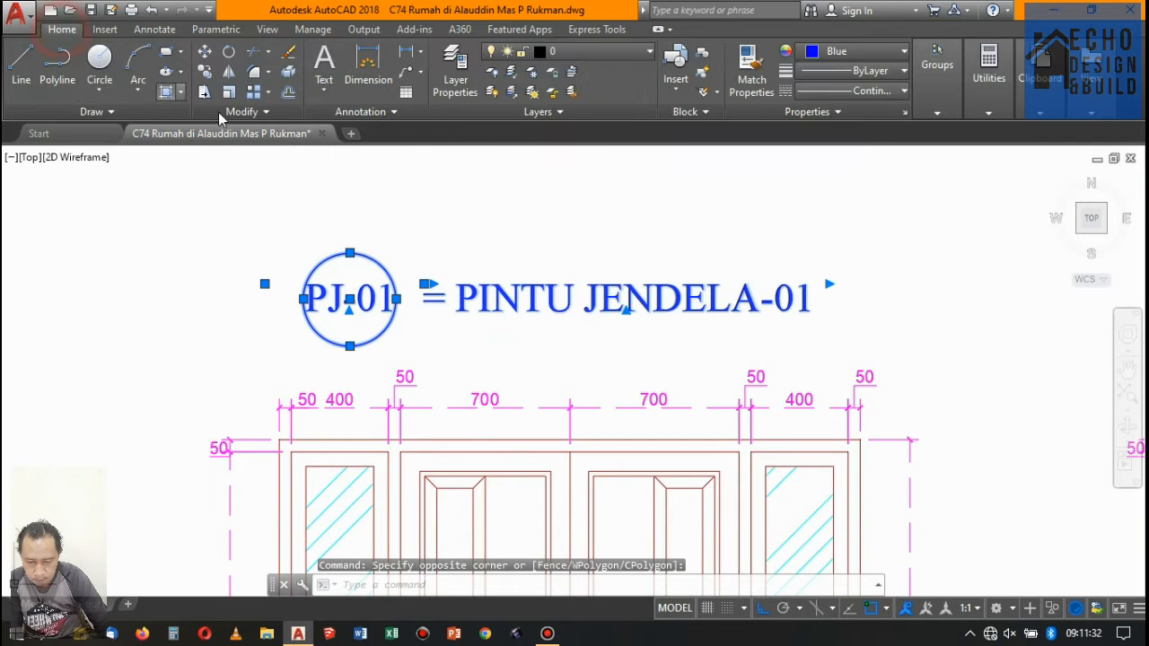
click(205, 71)
click(321, 180)
scroll(457, 192, down, 4)
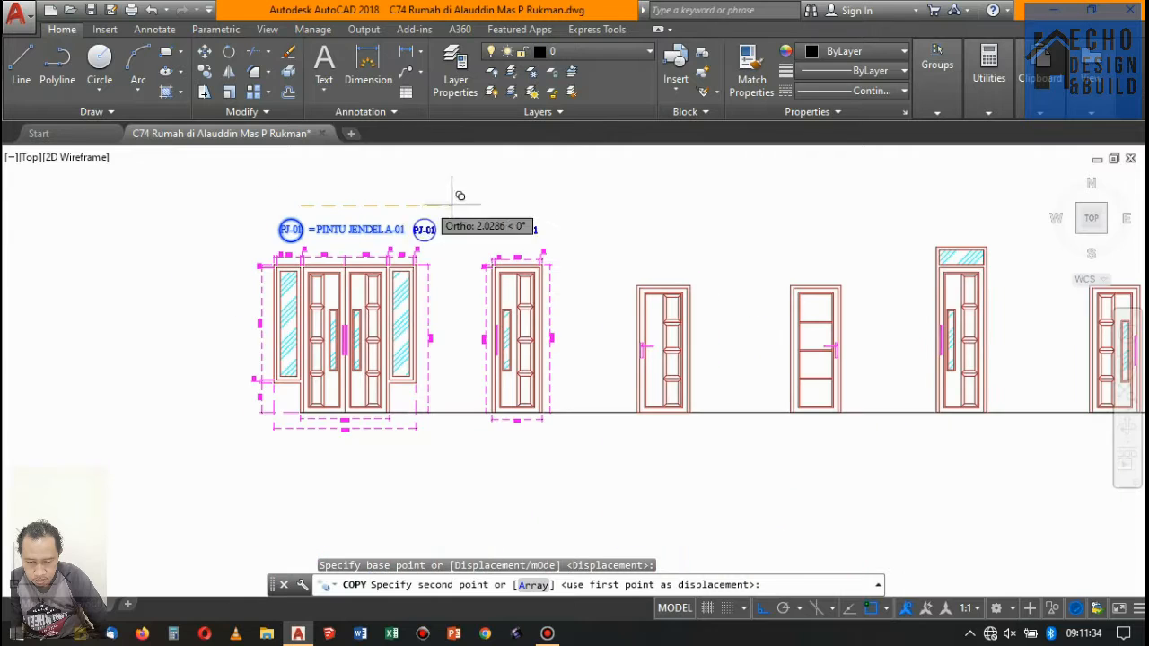
click(505, 205)
key(Return)
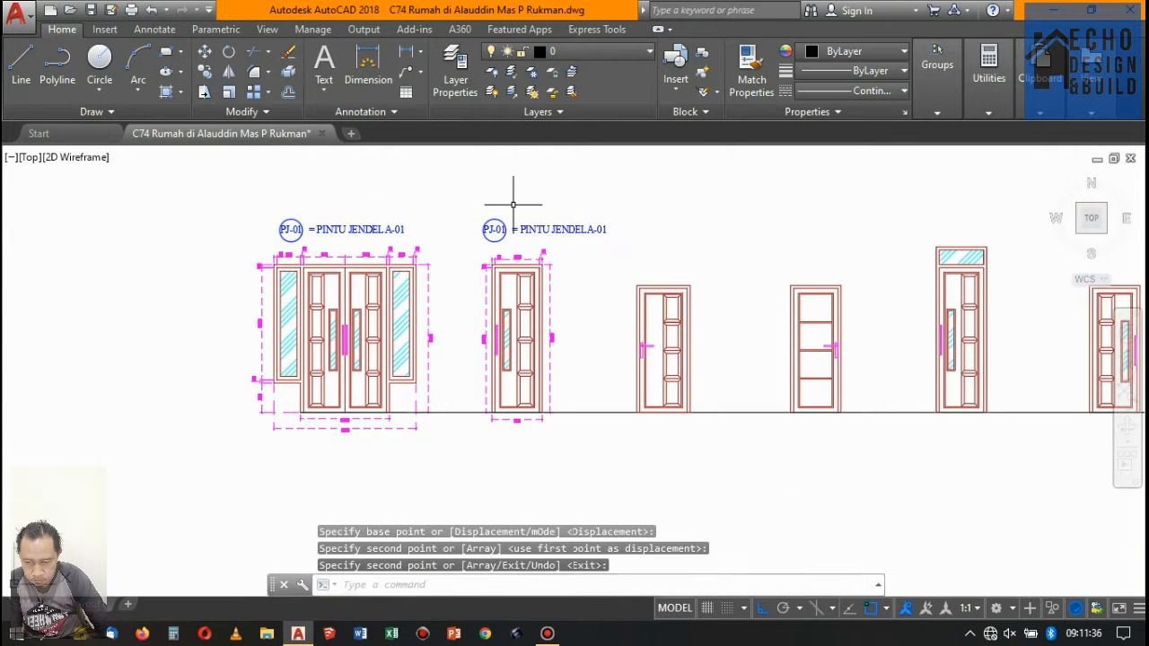
scroll(489, 225, up, 5)
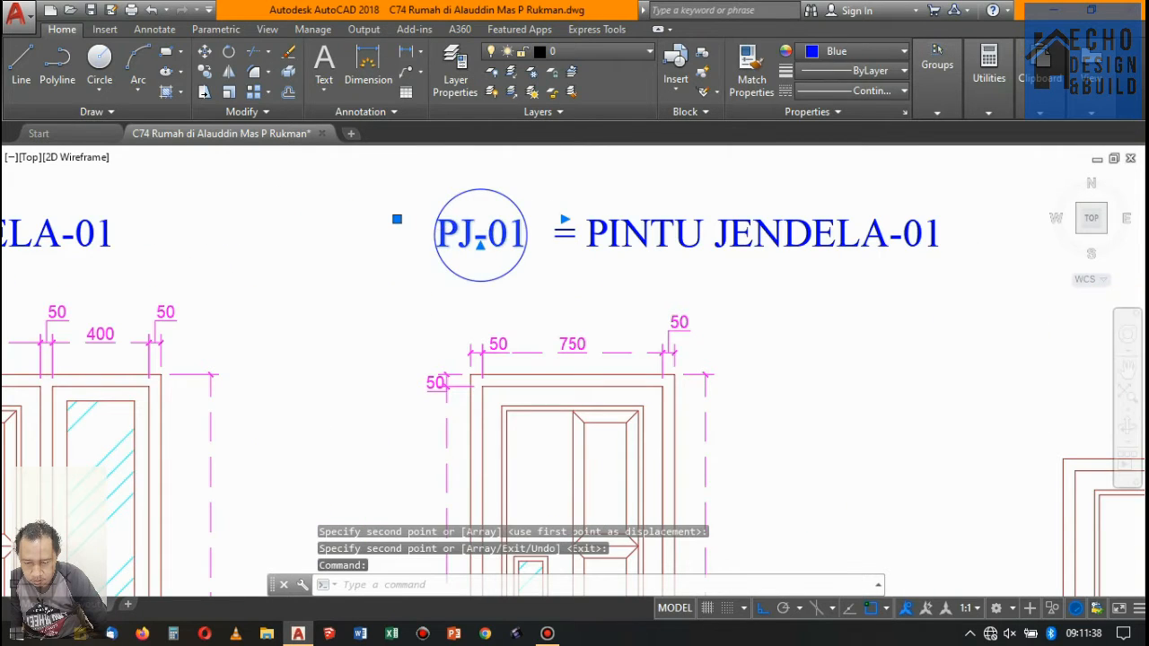
- Change the copied tag above the dimensioned single door to P-01 and shift the text to the centre of its circle
double_click(462, 231)
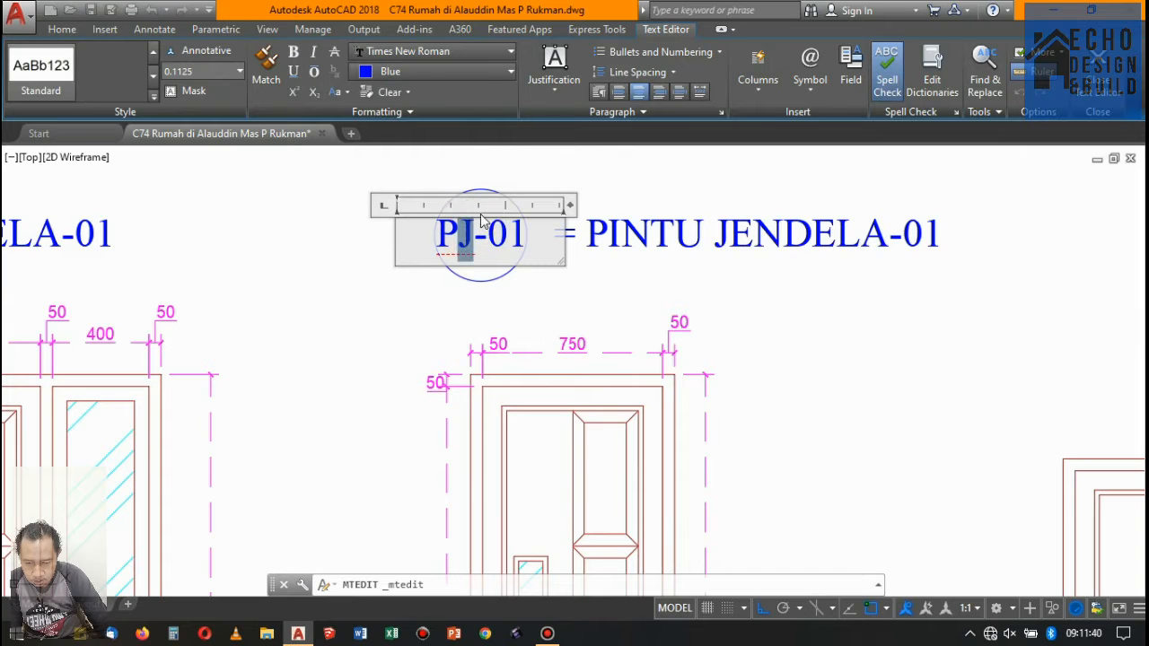
click(584, 179)
scroll(491, 212, up, 2)
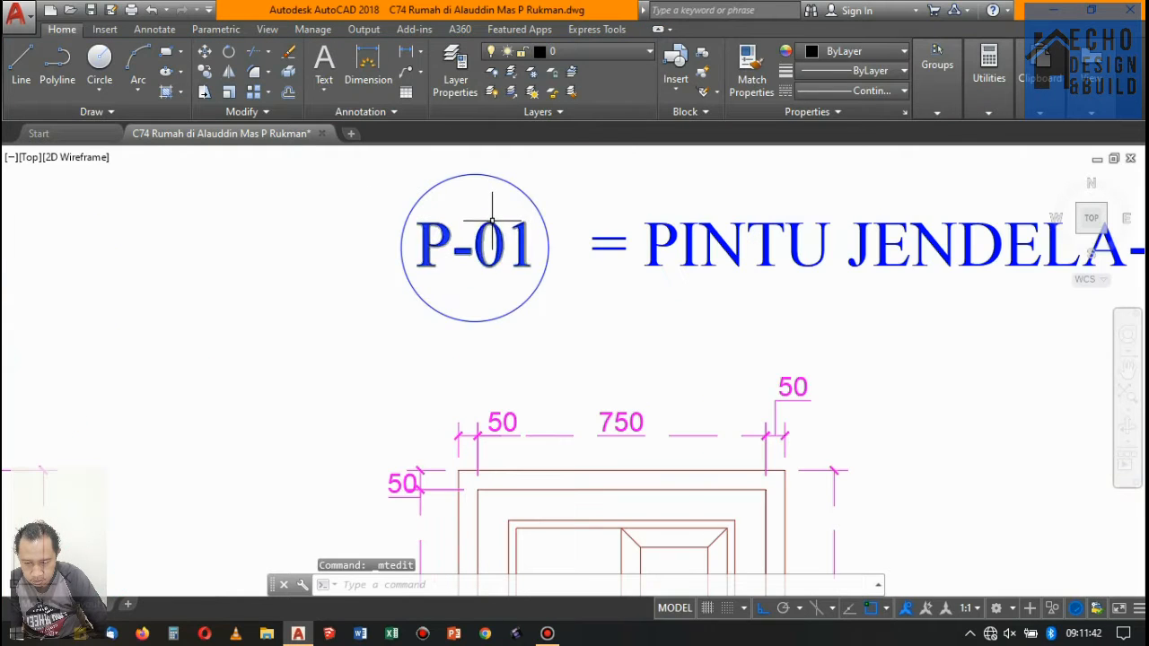
click(465, 240)
text(m)
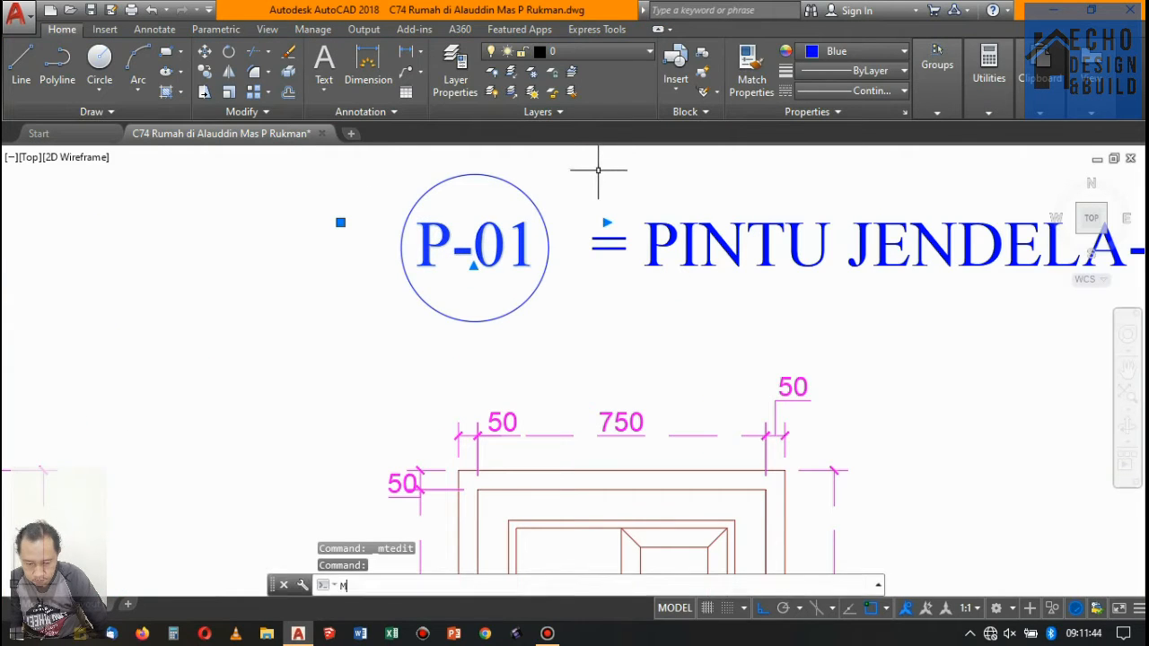
key(Return)
scroll(559, 180, up, 4)
click(568, 175)
click(565, 180)
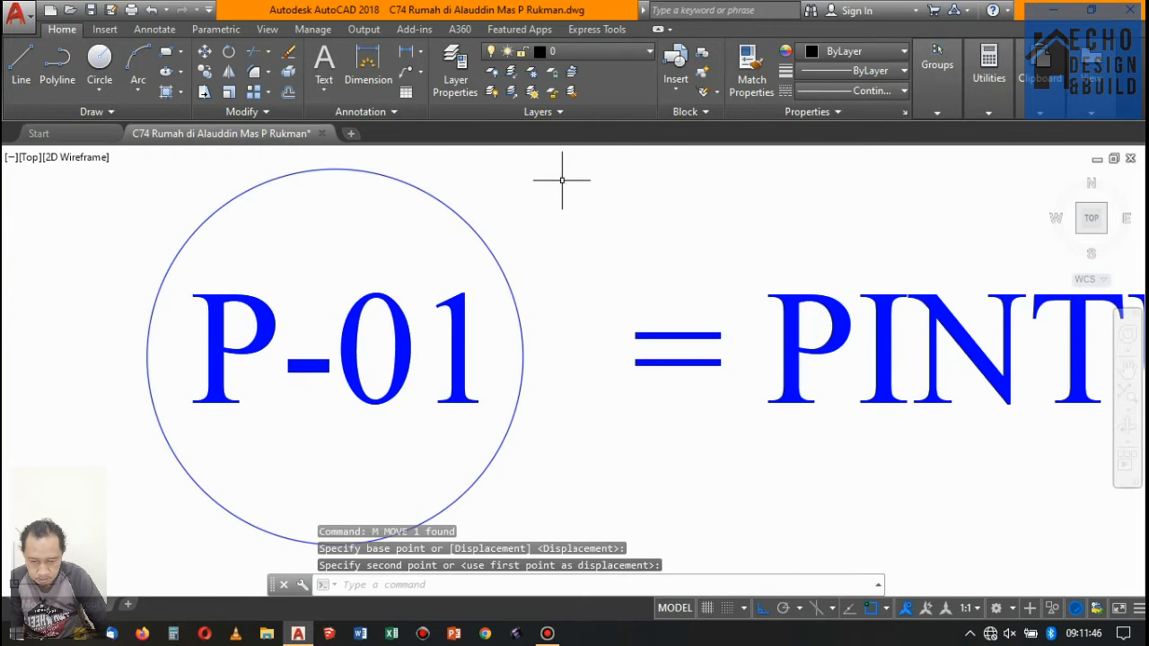
- Shorten the copied title beside the P-01 tag to read "= PINTU -01"
scroll(522, 196, down, 5)
click(624, 220)
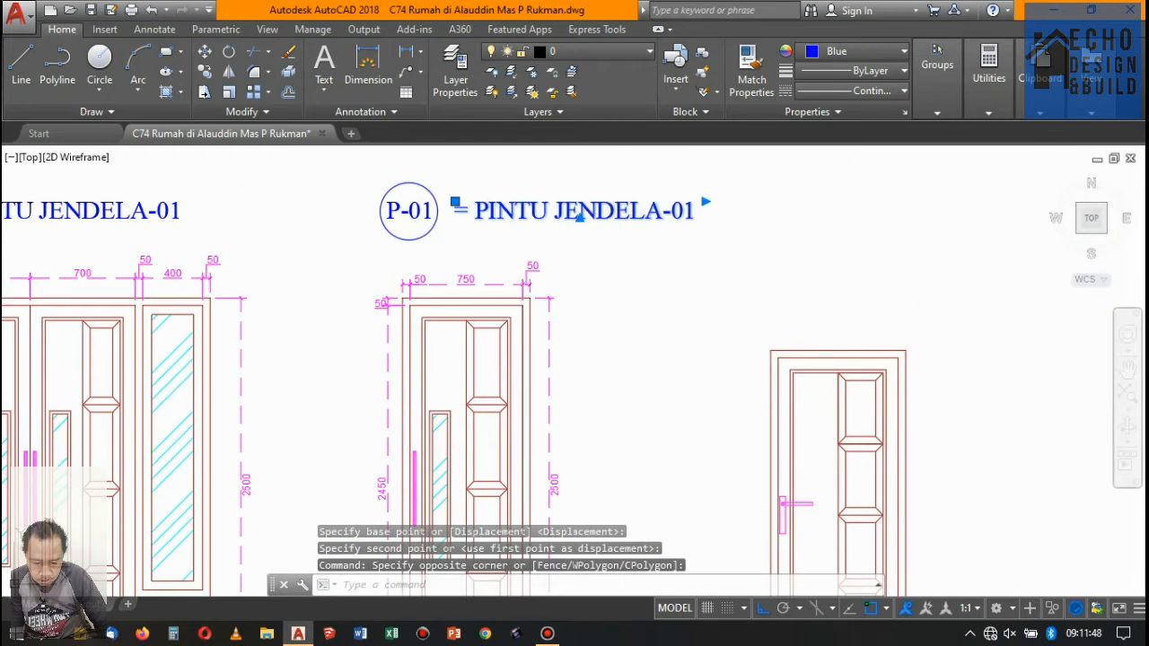
double_click(618, 214)
drag(660, 209, 547, 214)
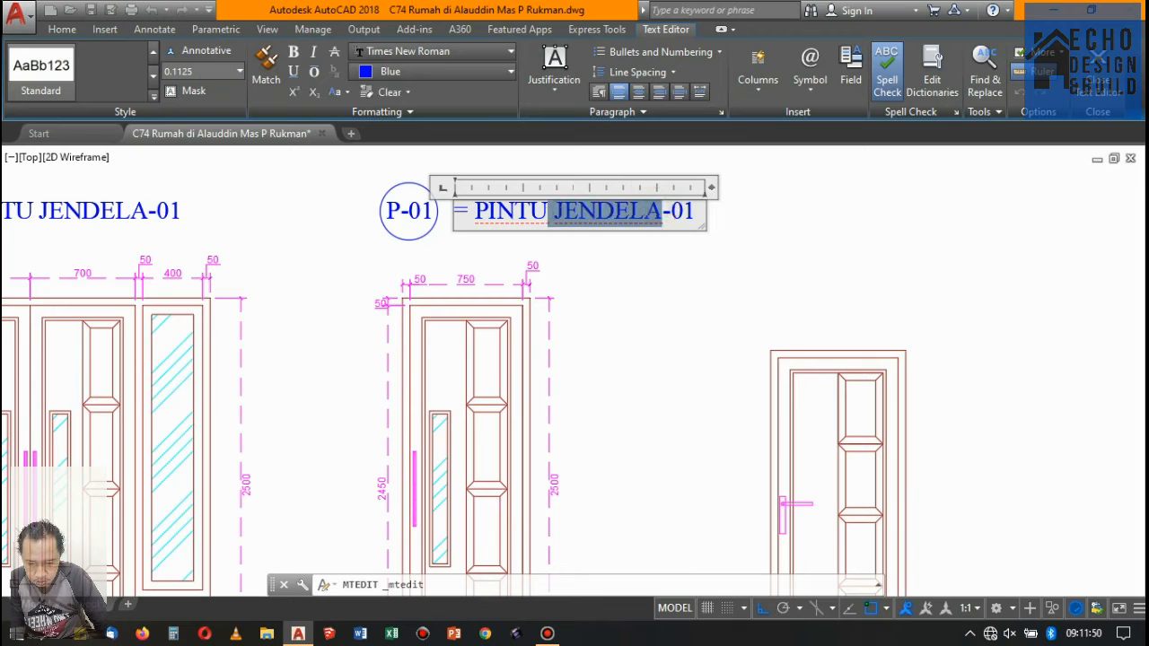
key(Delete)
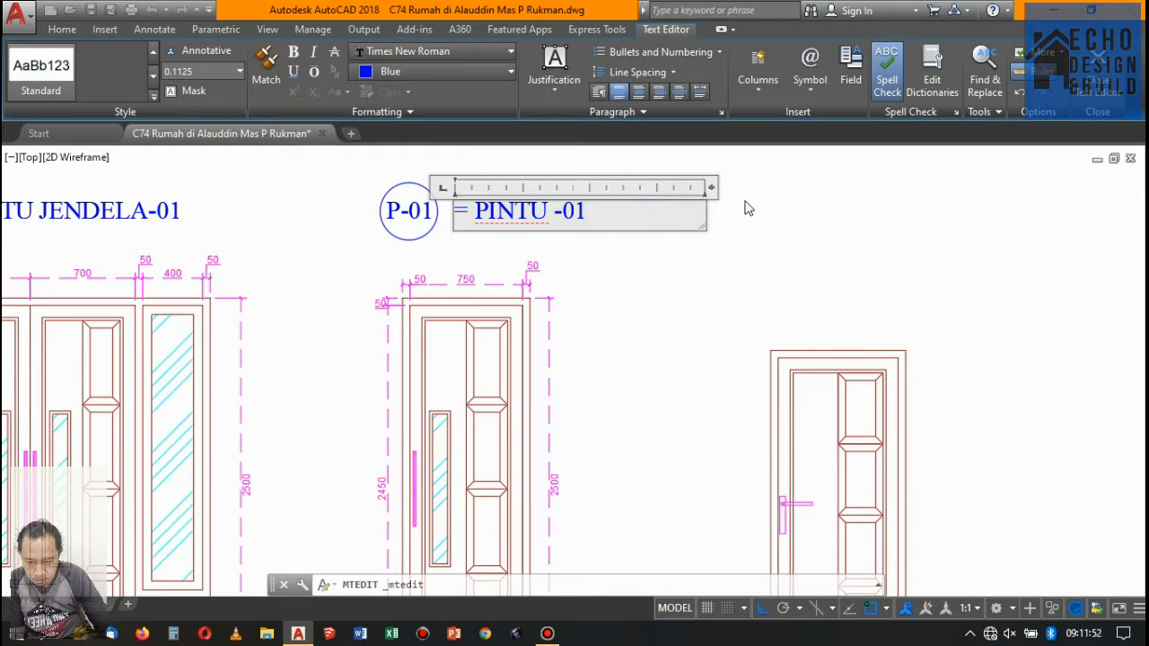
click(795, 245)
scroll(595, 225, down, 5)
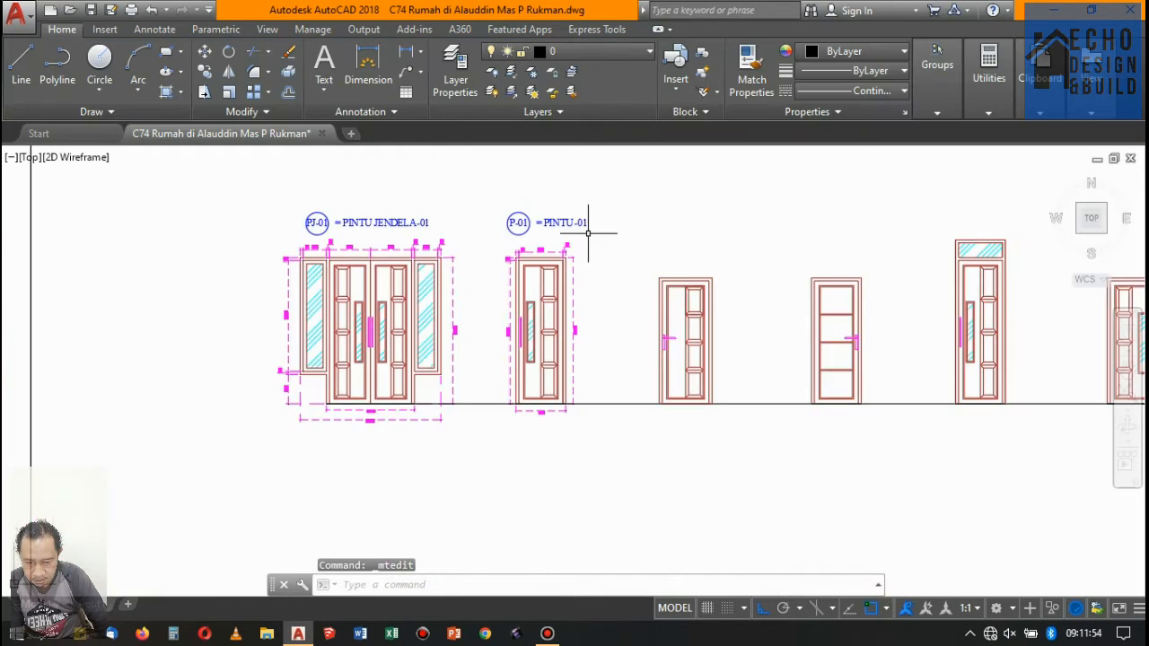
- Move the P-01 circle, tag and title slightly left so they sit above the dimensioned single door
scroll(641, 225, up, 5)
click(641, 238)
click(399, 216)
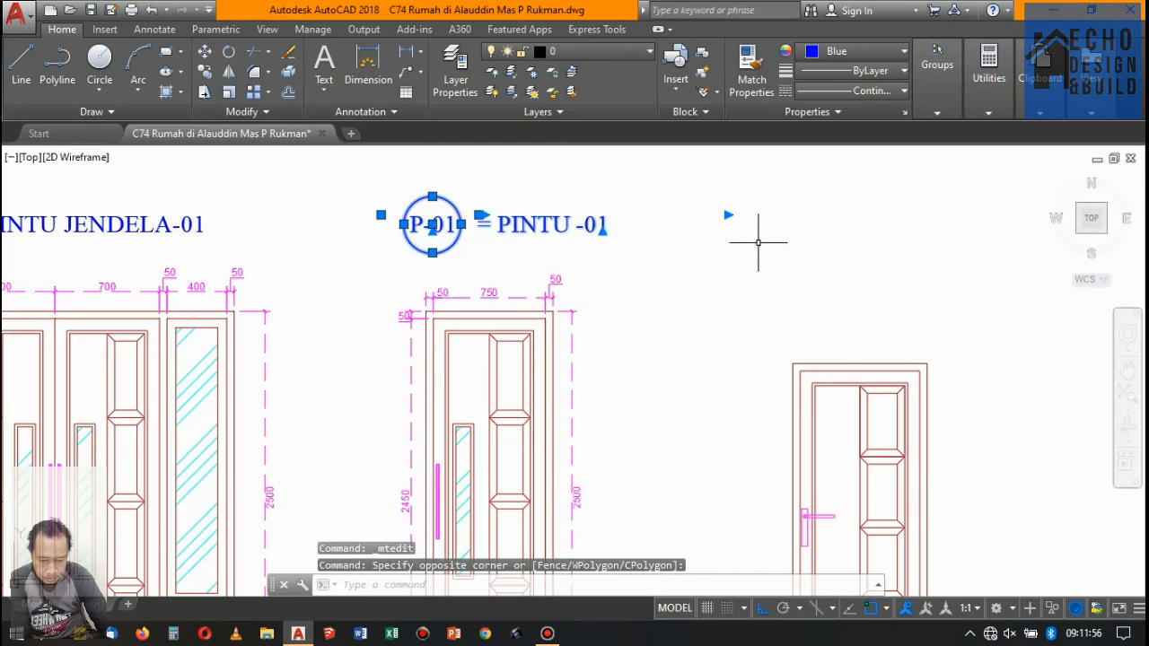
text(M)
key(Return)
click(709, 239)
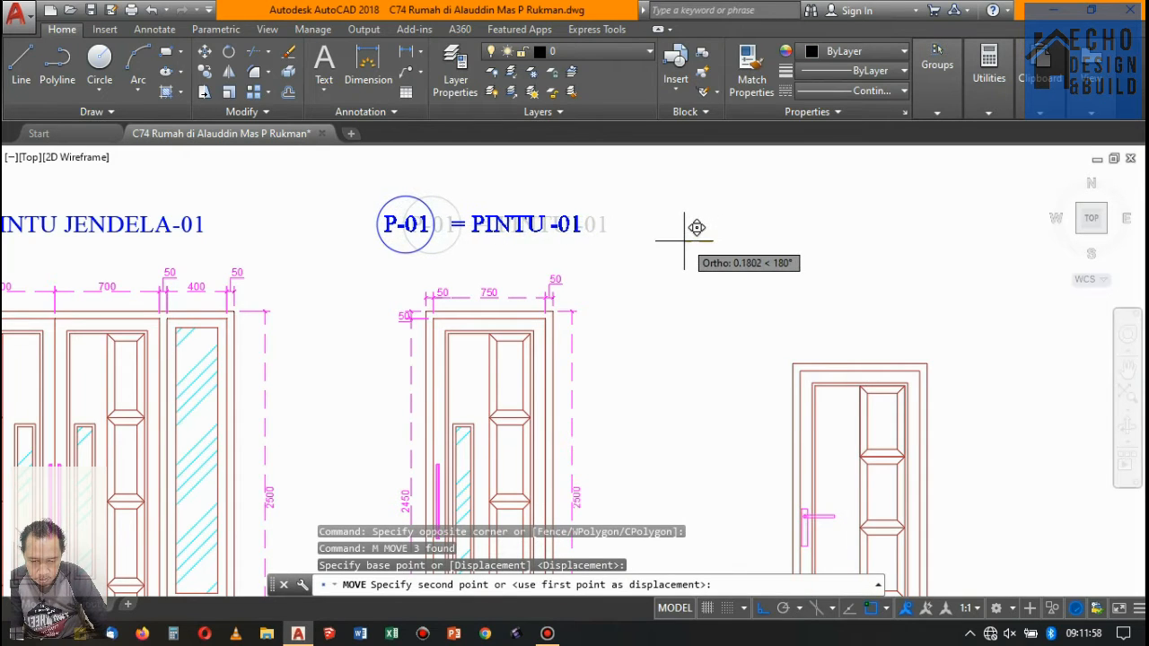
scroll(684, 239, down, 5)
- Examine the row of undimensioned door details and the door tags on the sheet 13 floor plans
scroll(533, 244, up, 4)
scroll(590, 257, down, 4)
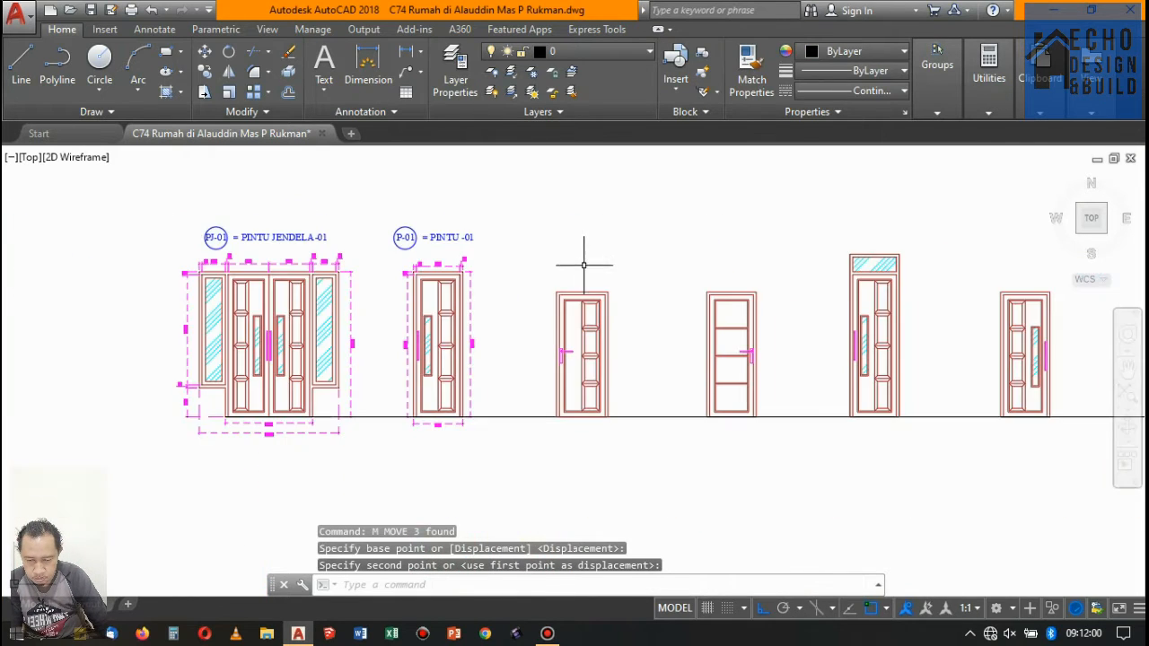
scroll(529, 341, up, 2)
scroll(538, 386, down, 5)
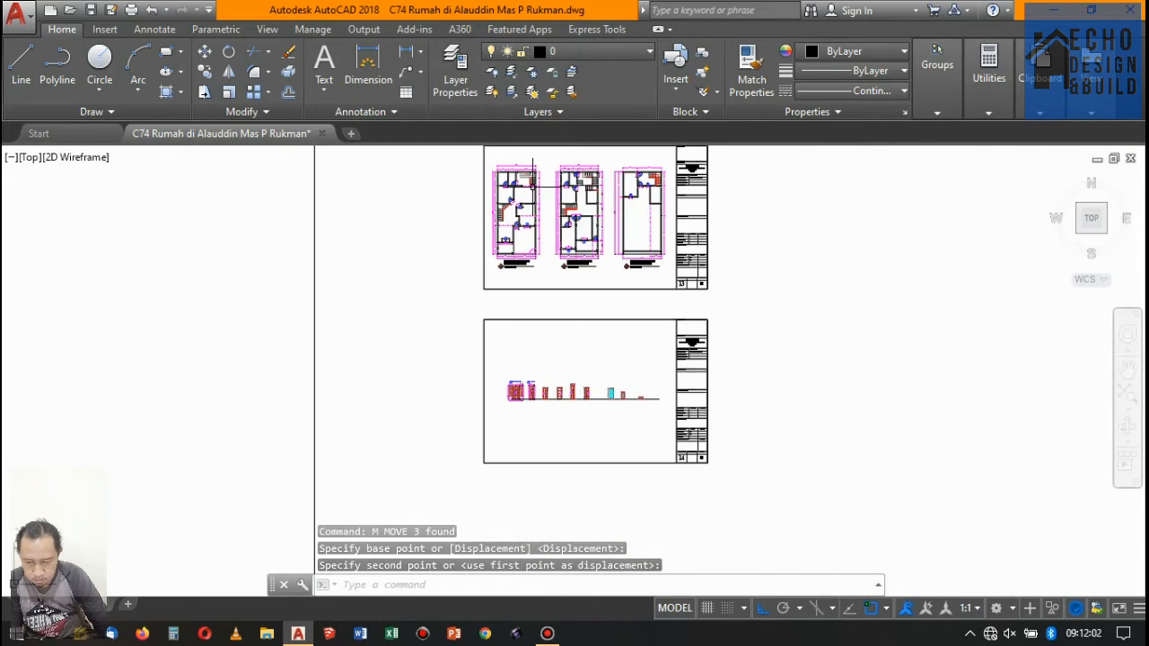
scroll(541, 166, up, 4)
scroll(410, 218, up, 4)
scroll(449, 359, down, 7)
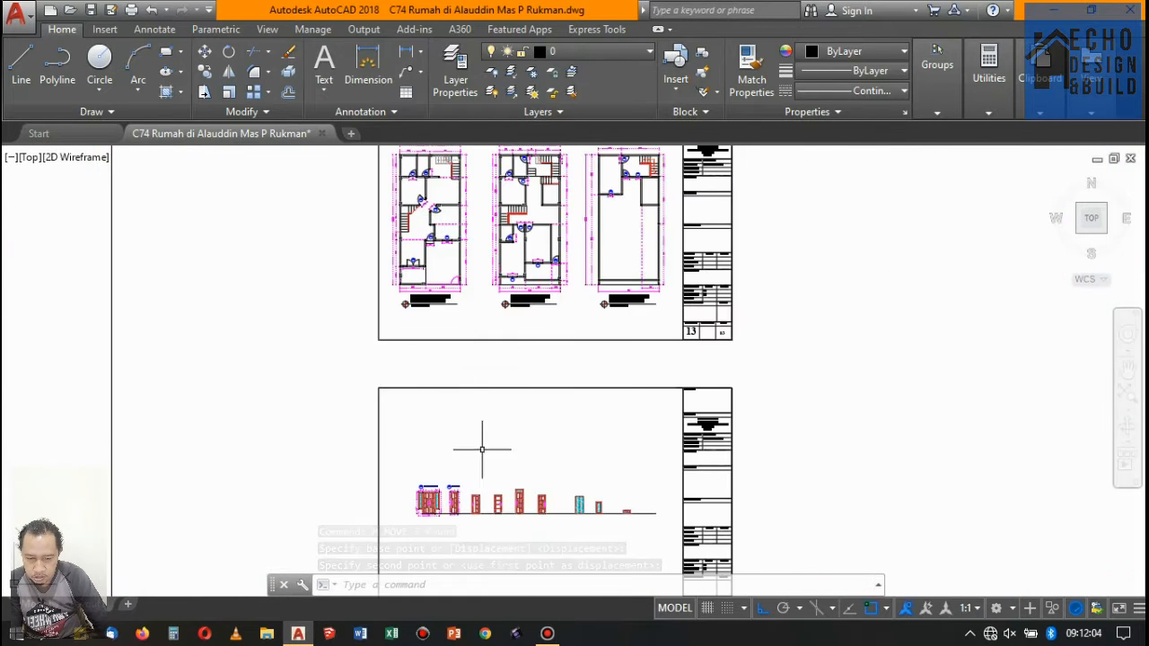
scroll(435, 466, up, 4)
scroll(432, 395, up, 4)
- Copy the P-01 circle, tag and title from the first single door's top midpoint to the next door's top midpoint
drag(563, 405, 324, 305)
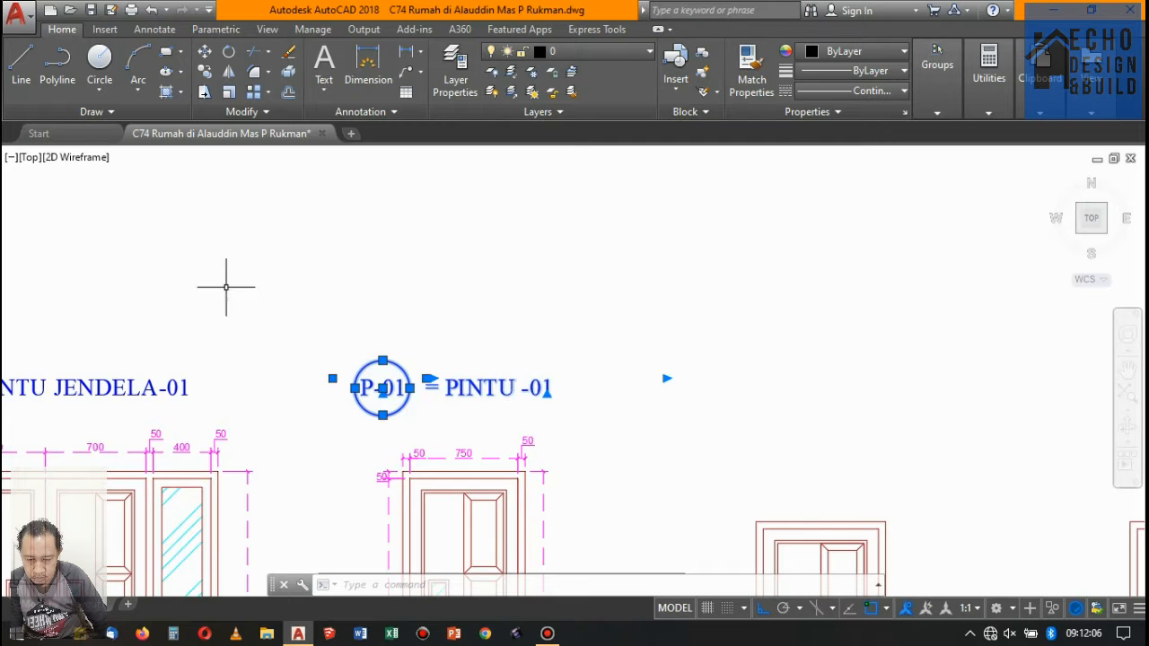
click(205, 71)
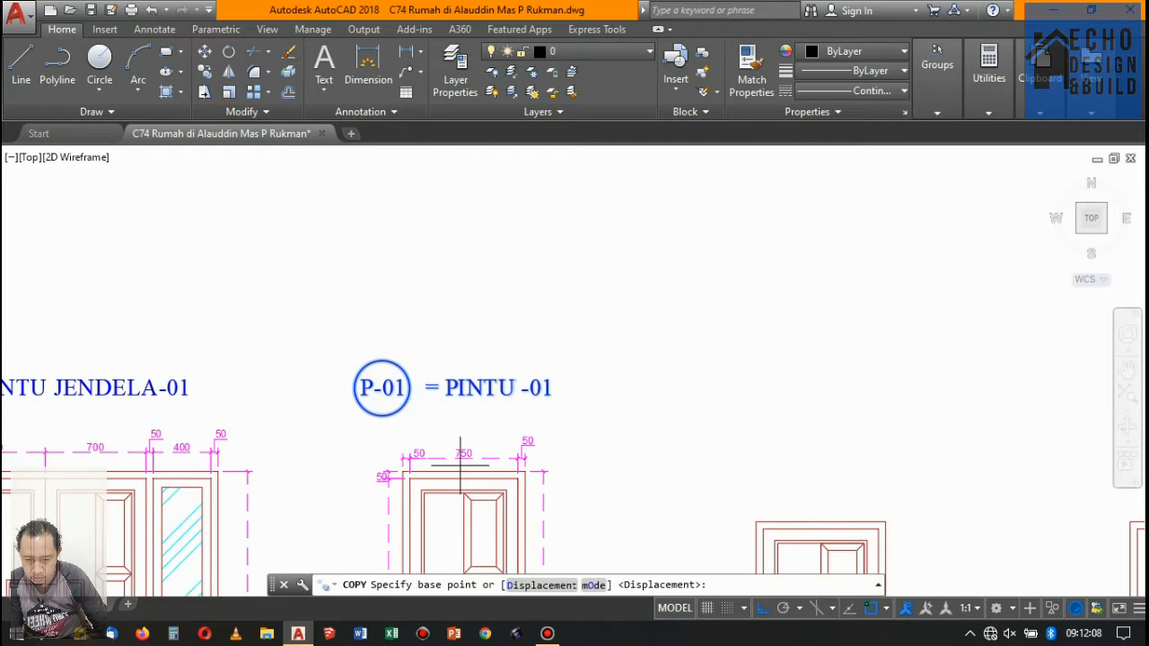
scroll(475, 464, up, 4)
click(475, 464)
scroll(329, 333, down, 8)
scroll(509, 361, up, 8)
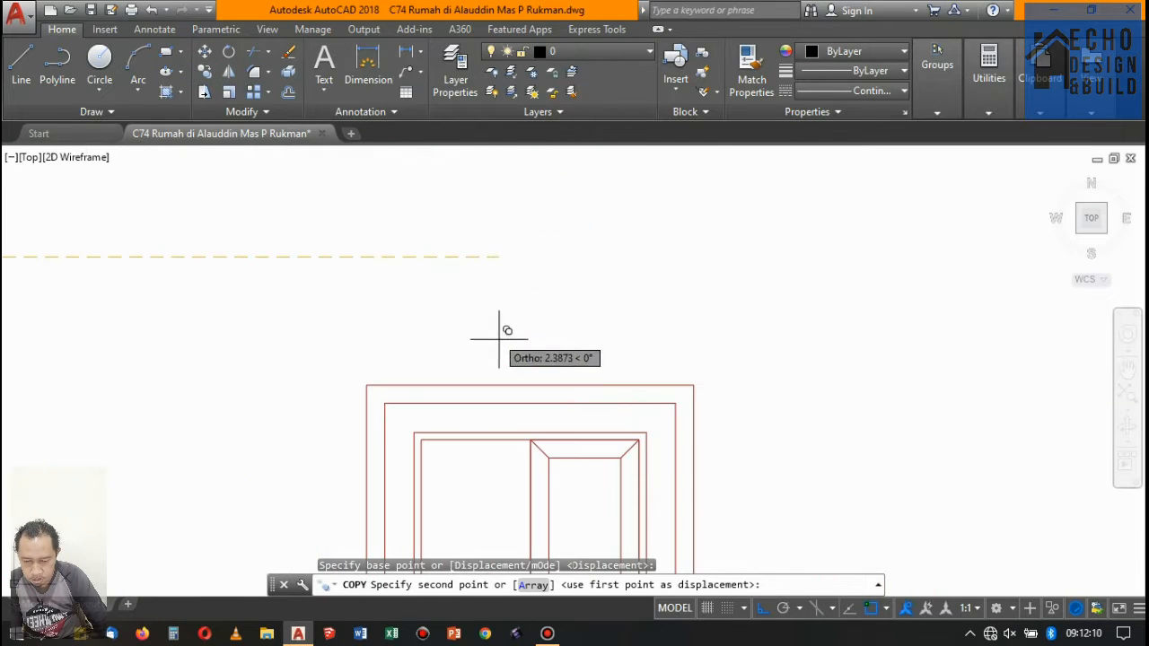
click(530, 385)
scroll(520, 334, down, 6)
key(Return)
- Change the copied title to "= PINTU -02" and the tag in its circle to P-02
scroll(543, 305, up, 2)
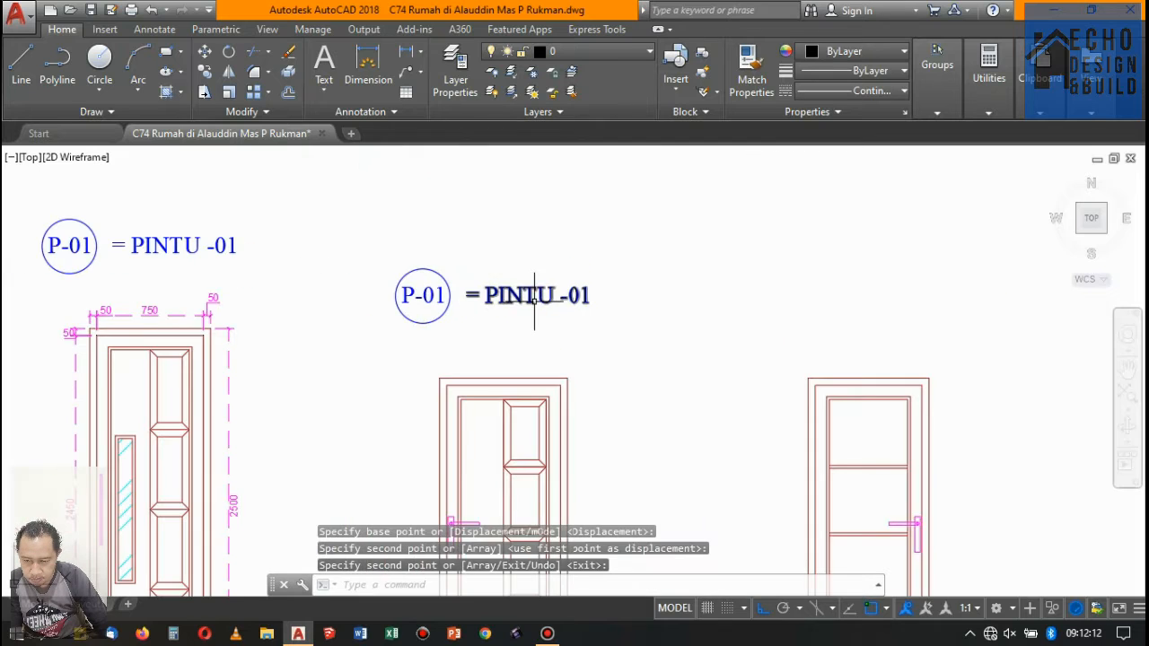
click(540, 297)
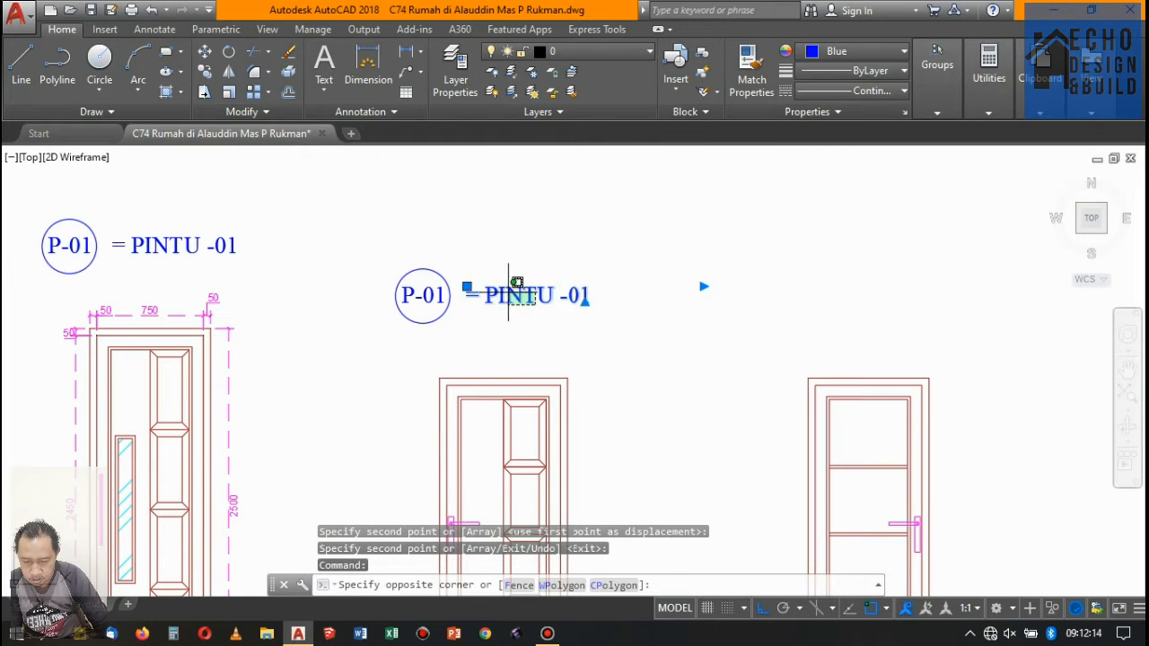
click(529, 289)
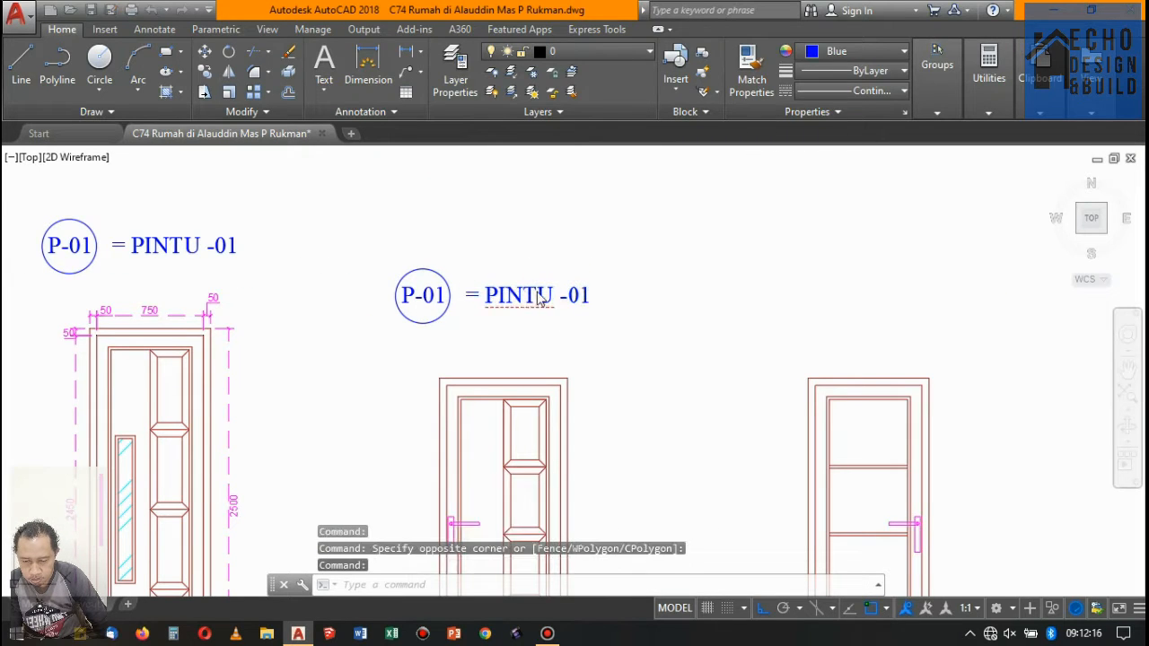
double_click(541, 299)
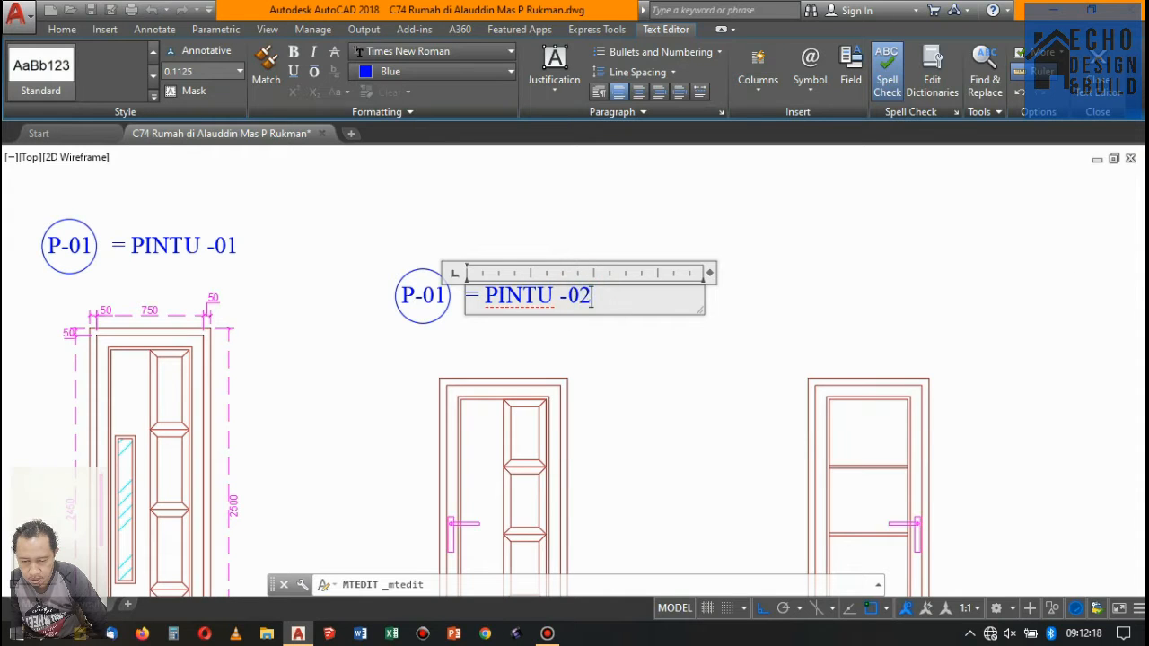
click(398, 275)
double_click(436, 300)
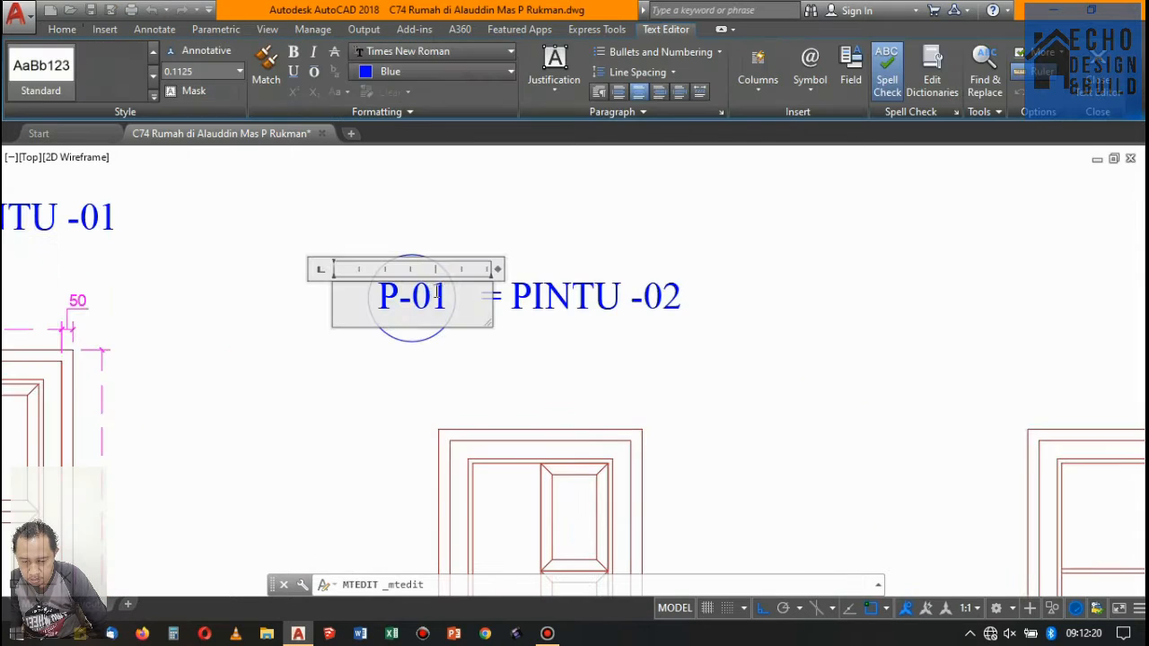
click(490, 230)
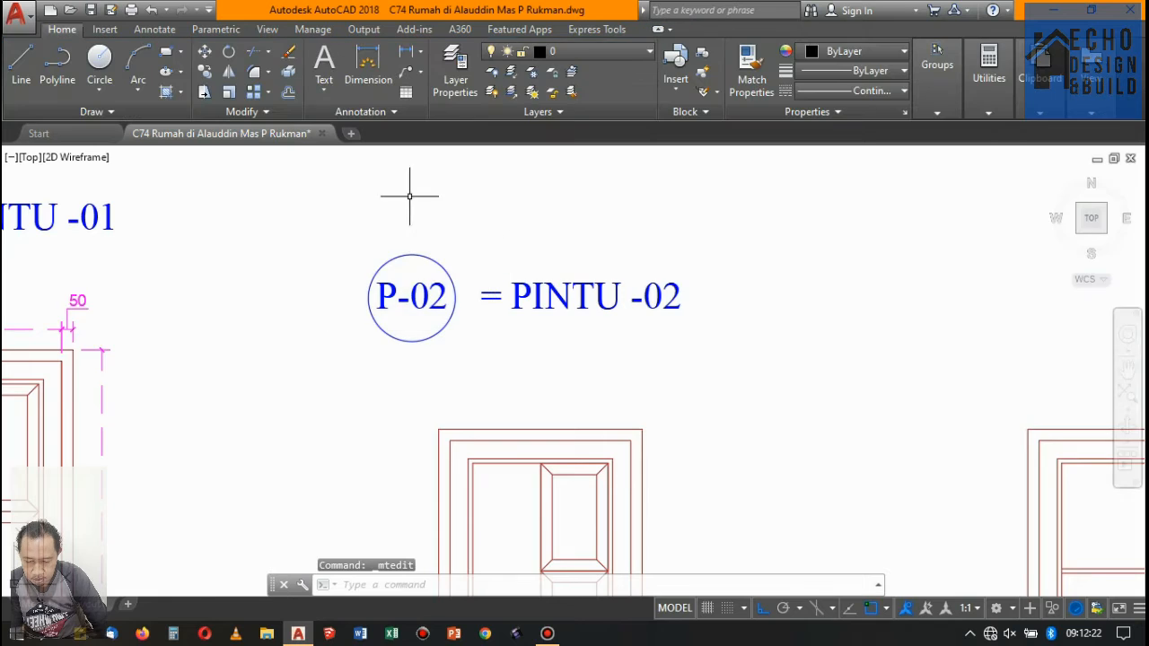
- Check the untagged door details against the door and window tags on the floor plan sheets
scroll(411, 192, down, 5)
scroll(443, 218, up, 3)
scroll(545, 257, up, 2)
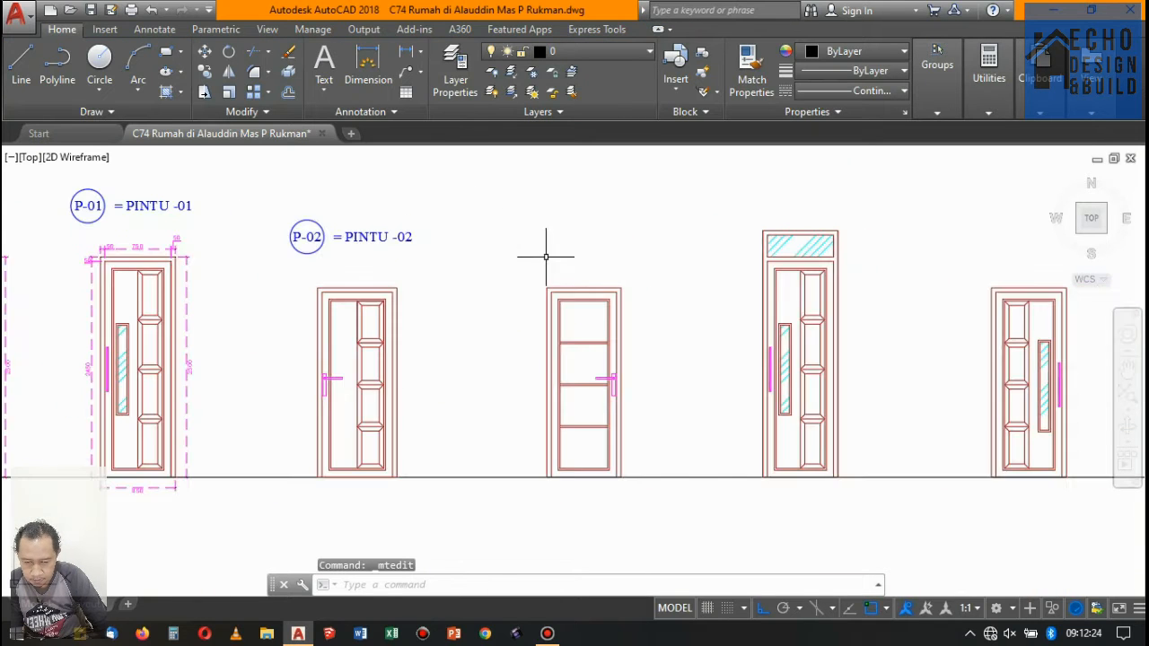
scroll(514, 289, down, 4)
scroll(515, 287, up, 4)
scroll(521, 296, down, 2)
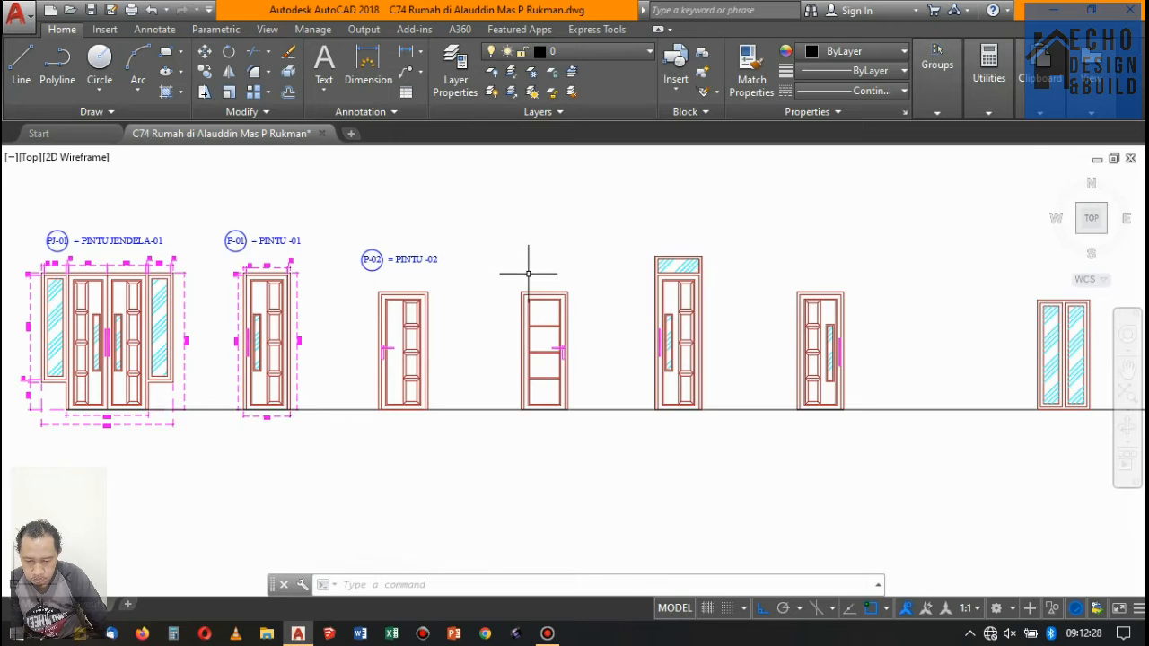
scroll(502, 297, down, 8)
scroll(526, 269, up, 4)
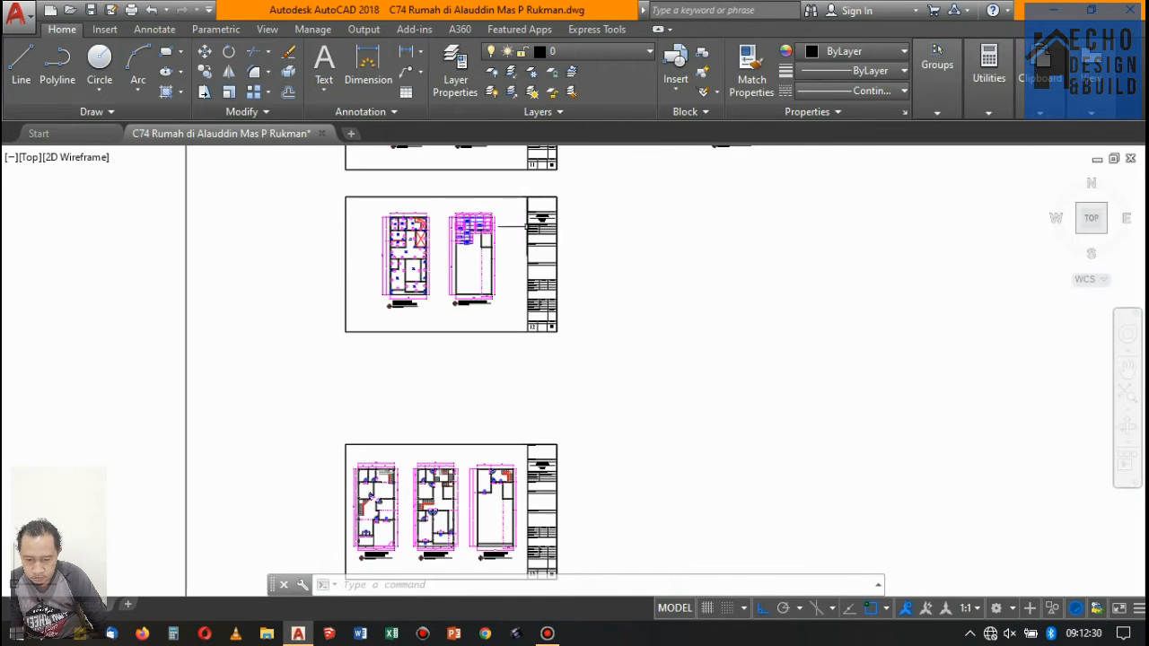
scroll(451, 302, up, 5)
scroll(451, 303, down, 5)
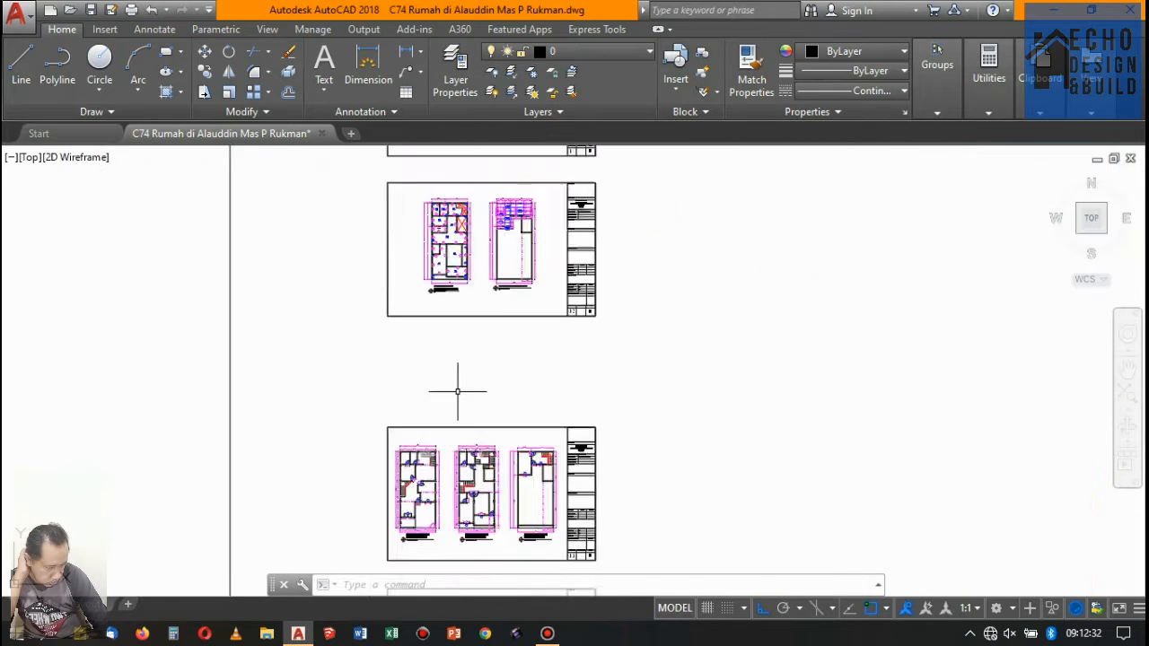
scroll(457, 391, up, 4)
scroll(440, 413, down, 8)
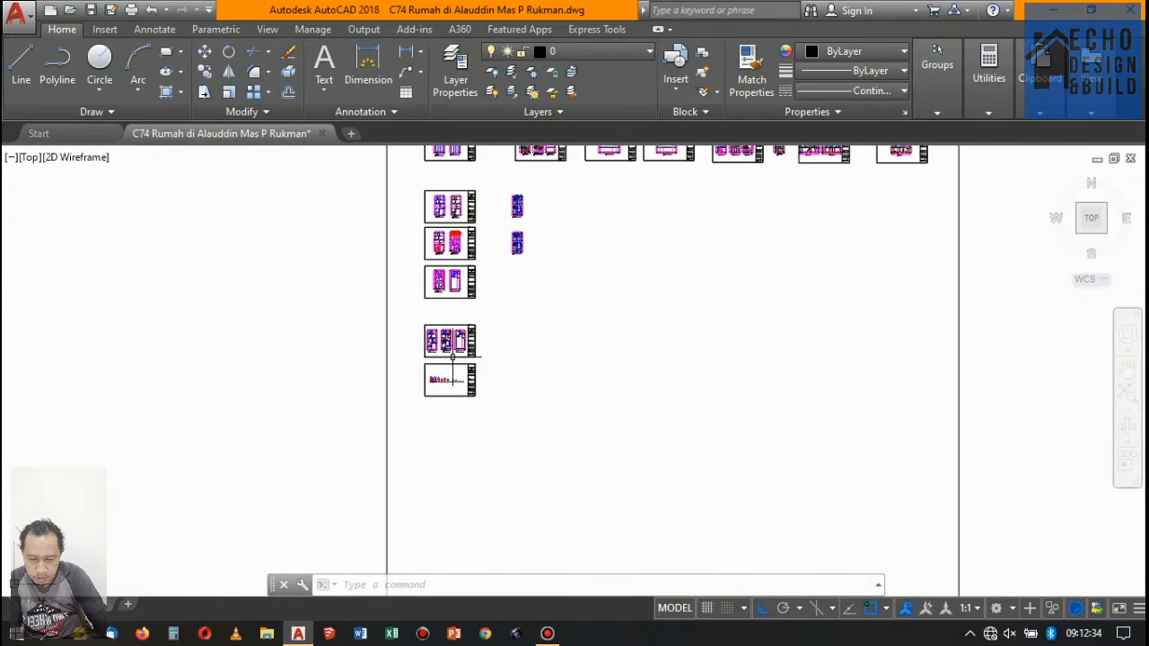
- Copy the P-02 circle, tag and title from their door's top midpoint to above the door with horizontal rails
scroll(452, 358, up, 10)
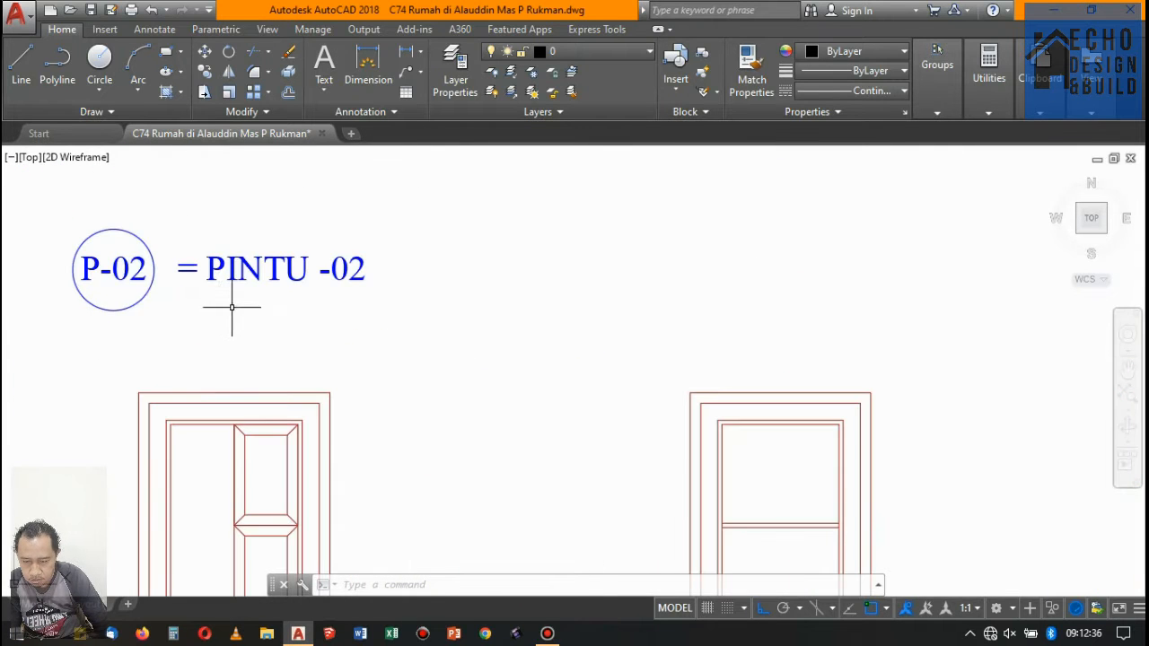
drag(232, 307, 90, 229)
click(201, 72)
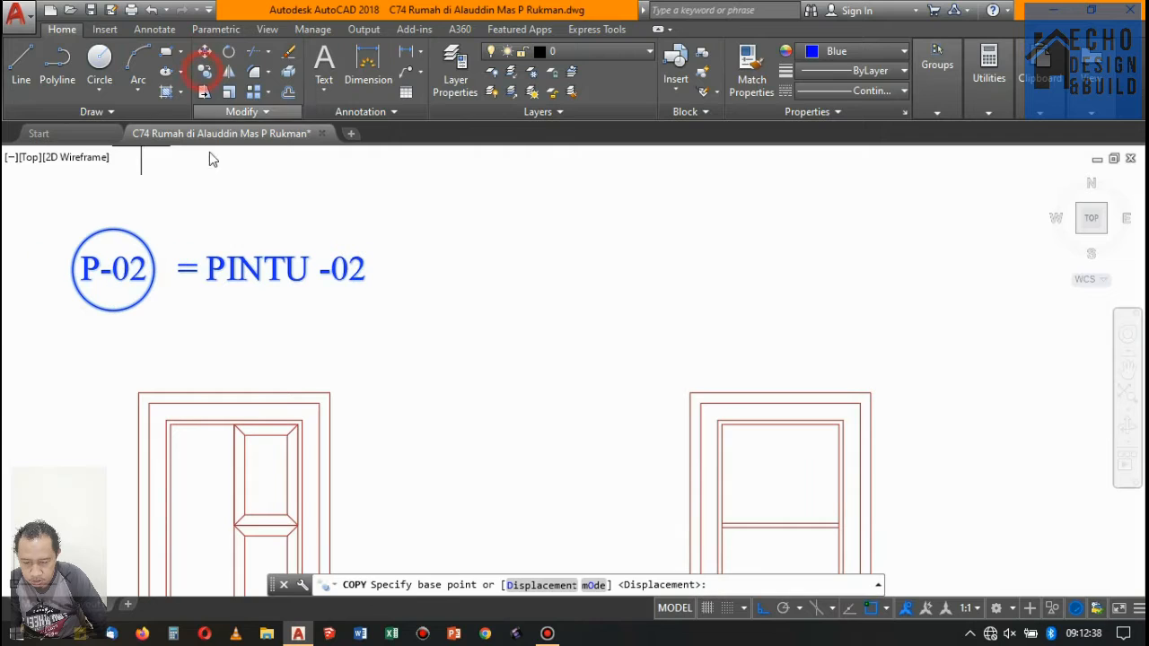
click(240, 387)
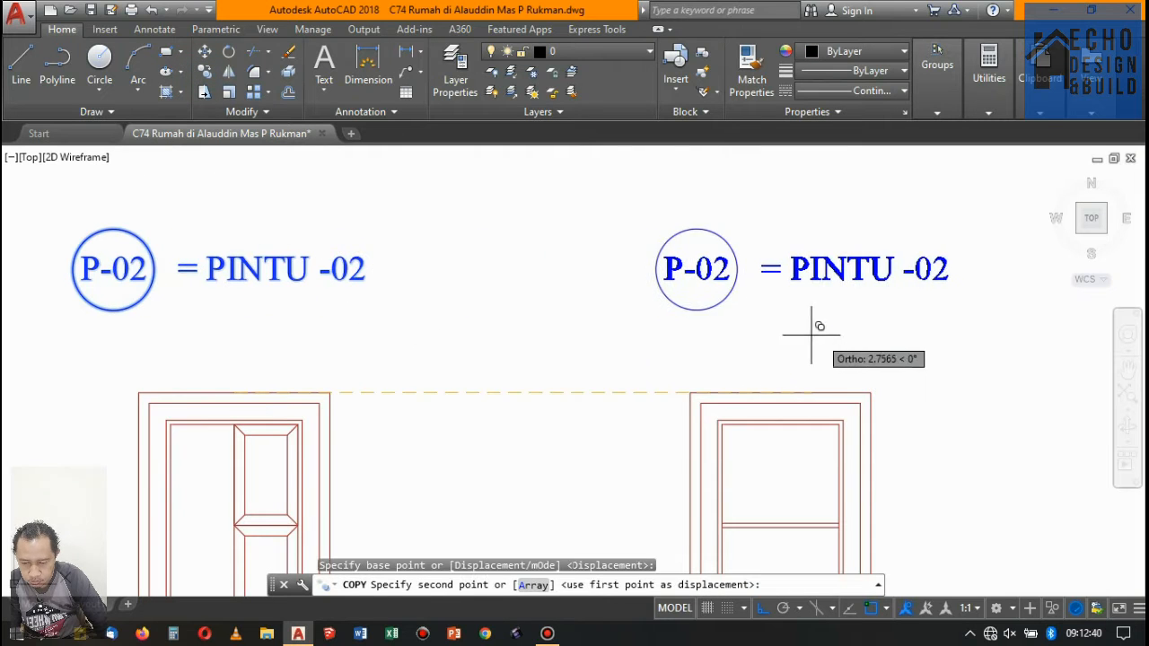
scroll(551, 302, down, 4)
- Place further copies of the P-02 tag and title above the glazed-transom door and the last single door, at their top midpoints
scroll(615, 287, up, 8)
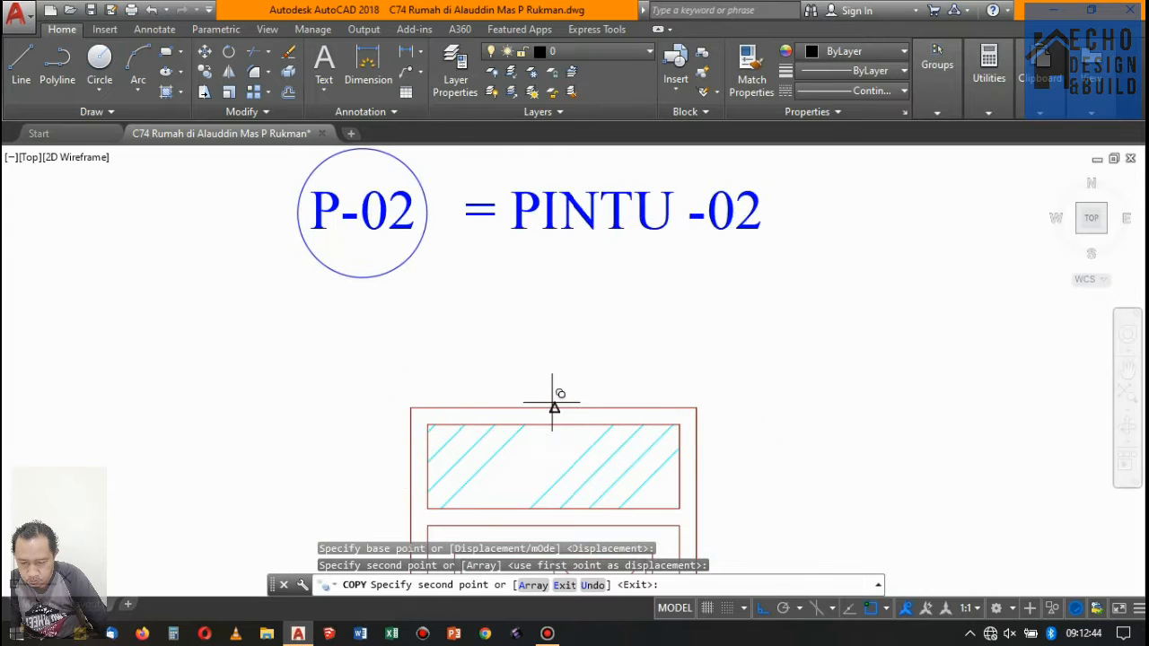
click(553, 405)
scroll(491, 239, down, 6)
scroll(650, 300, up, 2)
scroll(566, 302, up, 3)
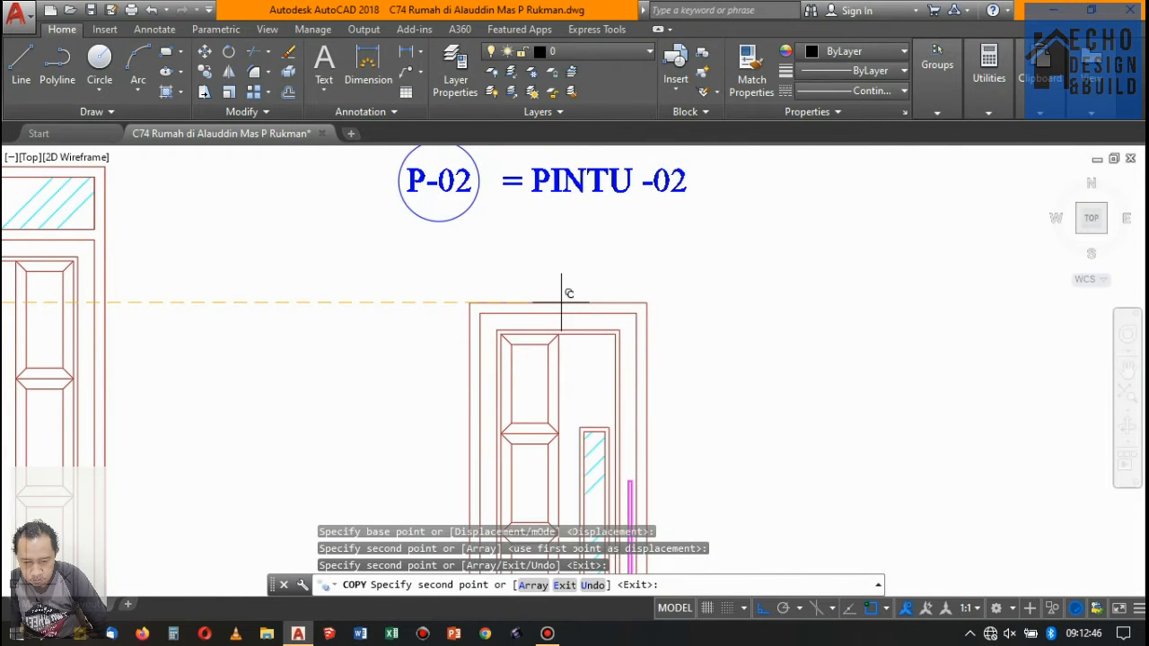
click(567, 290)
- Place further copies of the P-02 tag and title above the double glazed window and the single glazed window, at their top midpoints
scroll(500, 243, down, 6)
scroll(502, 224, up, 5)
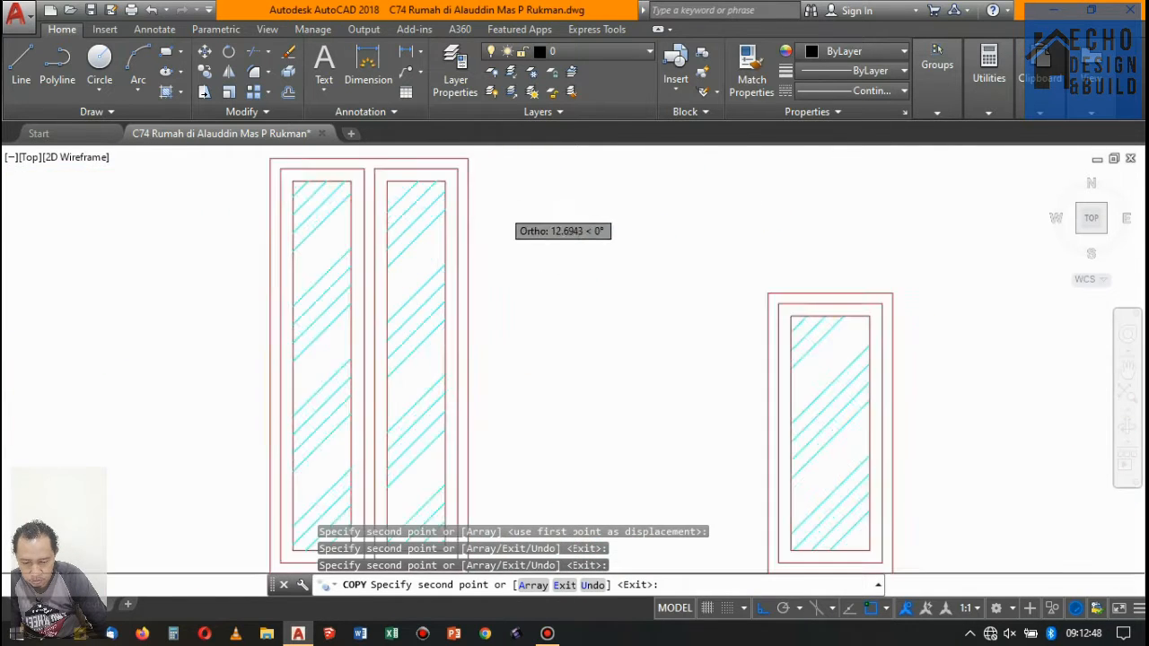
scroll(558, 285, down, 5)
scroll(585, 331, up, 7)
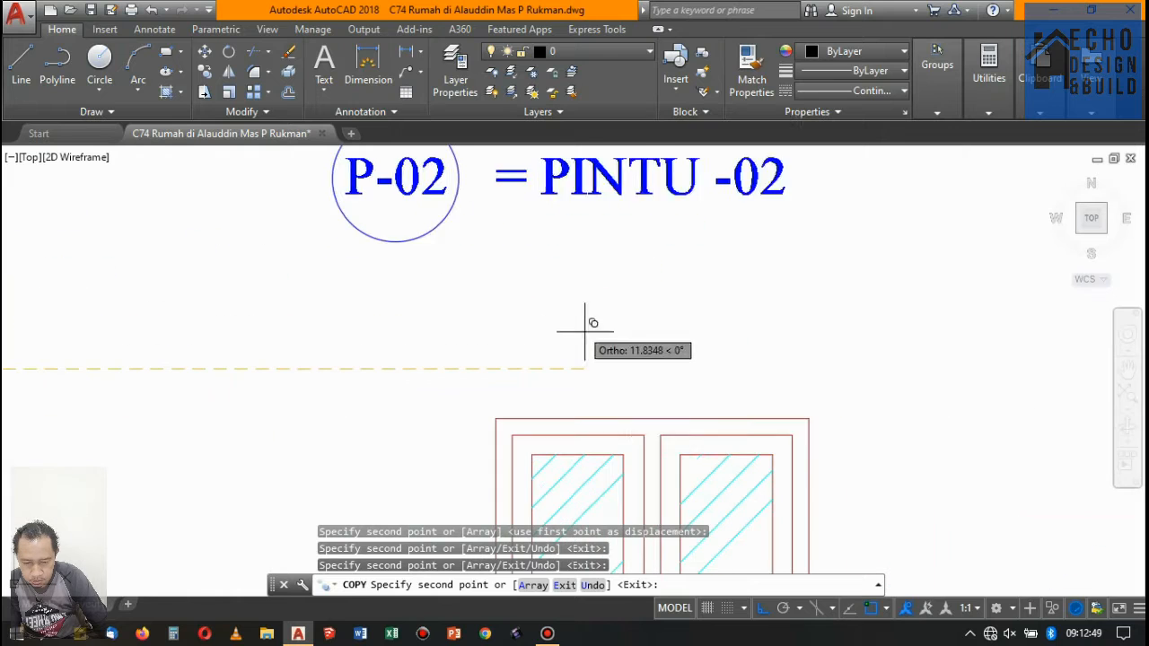
click(652, 418)
scroll(504, 291, down, 8)
scroll(592, 334, up, 8)
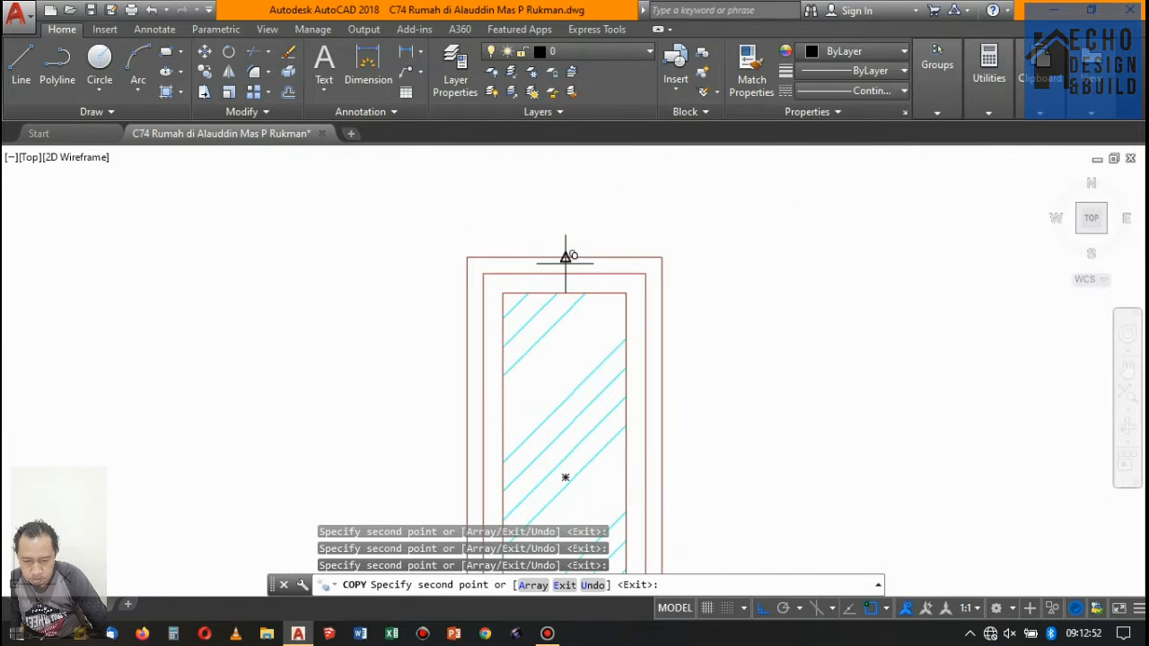
click(571, 261)
- Place the last copy of the P-02 tag and title above the louvred vent at its top midpoint, ending the copying
scroll(628, 270, down, 6)
scroll(778, 323, up, 6)
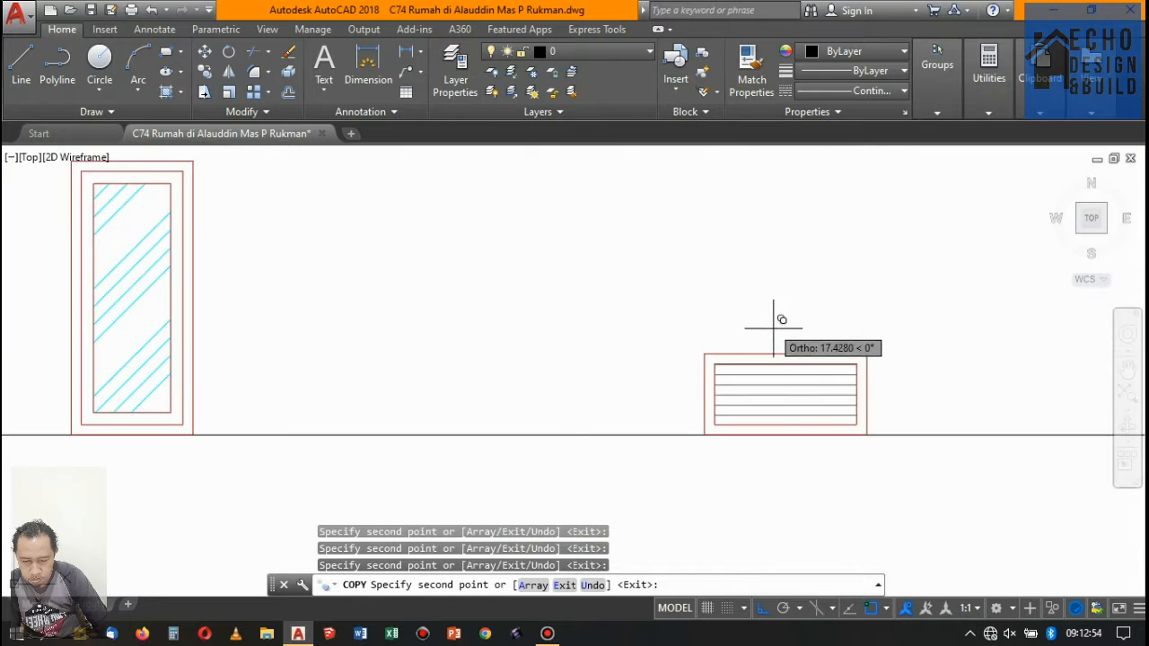
click(794, 355)
scroll(794, 354, down, 6)
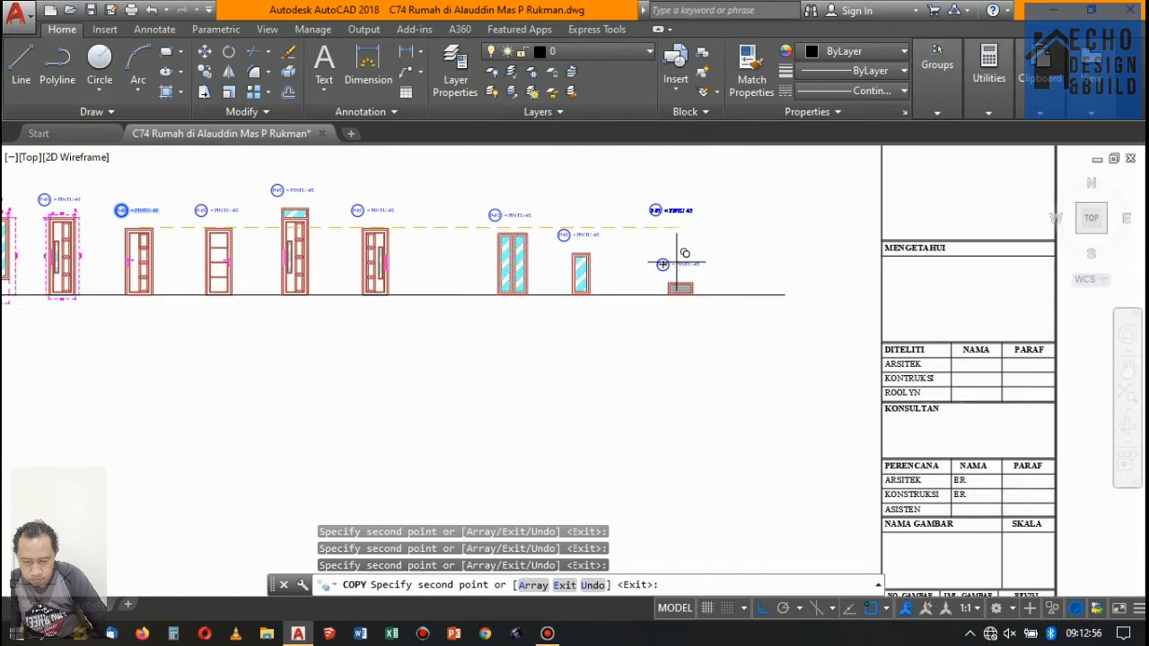
key(Return)
- Add a linear dimension for the left frame member's width above the first P-02 door, the one beside the P-01 door
scroll(628, 249, down, 5)
scroll(605, 287, up, 5)
scroll(598, 282, down, 5)
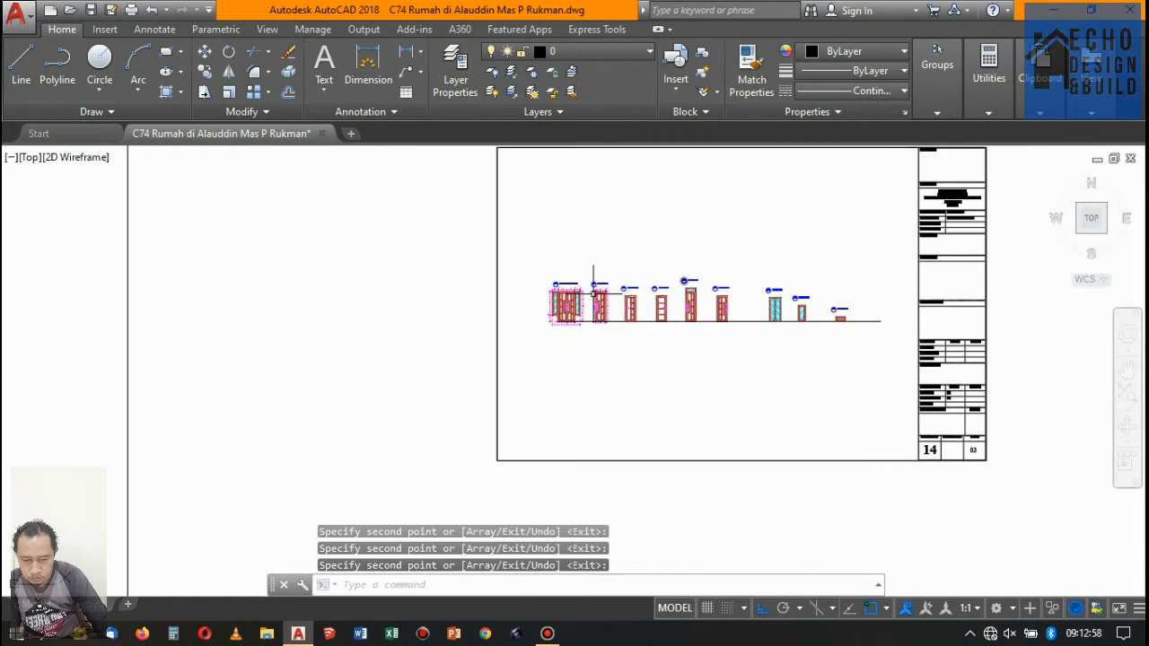
scroll(646, 274, up, 4)
scroll(655, 274, up, 4)
scroll(672, 295, down, 5)
scroll(423, 300, up, 4)
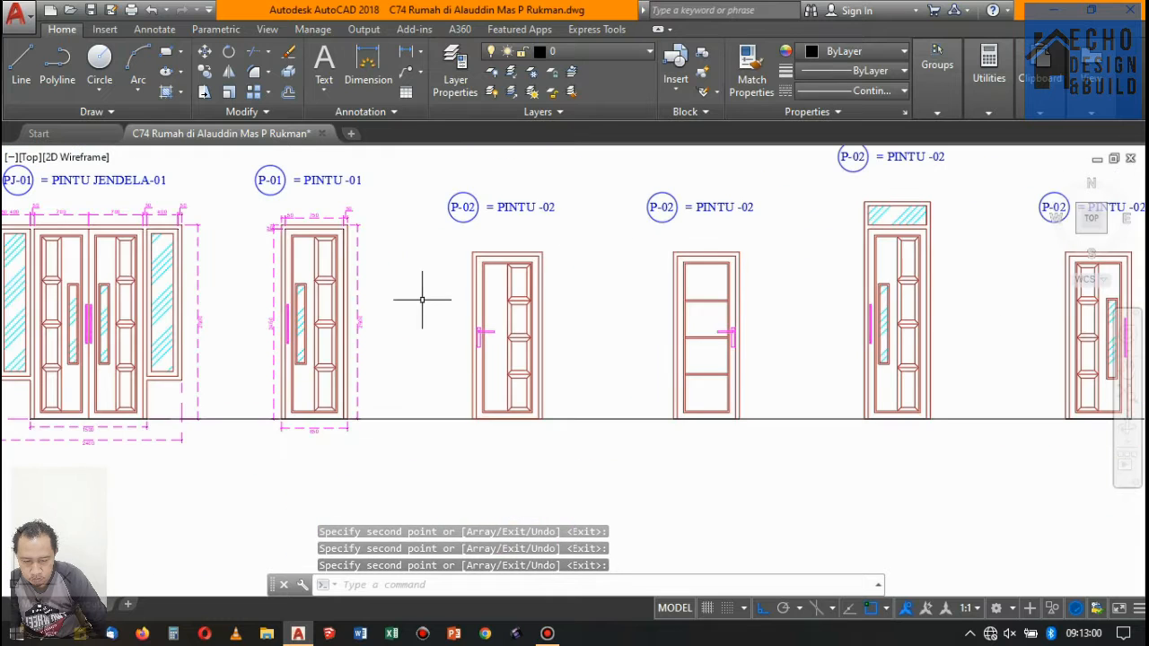
click(406, 51)
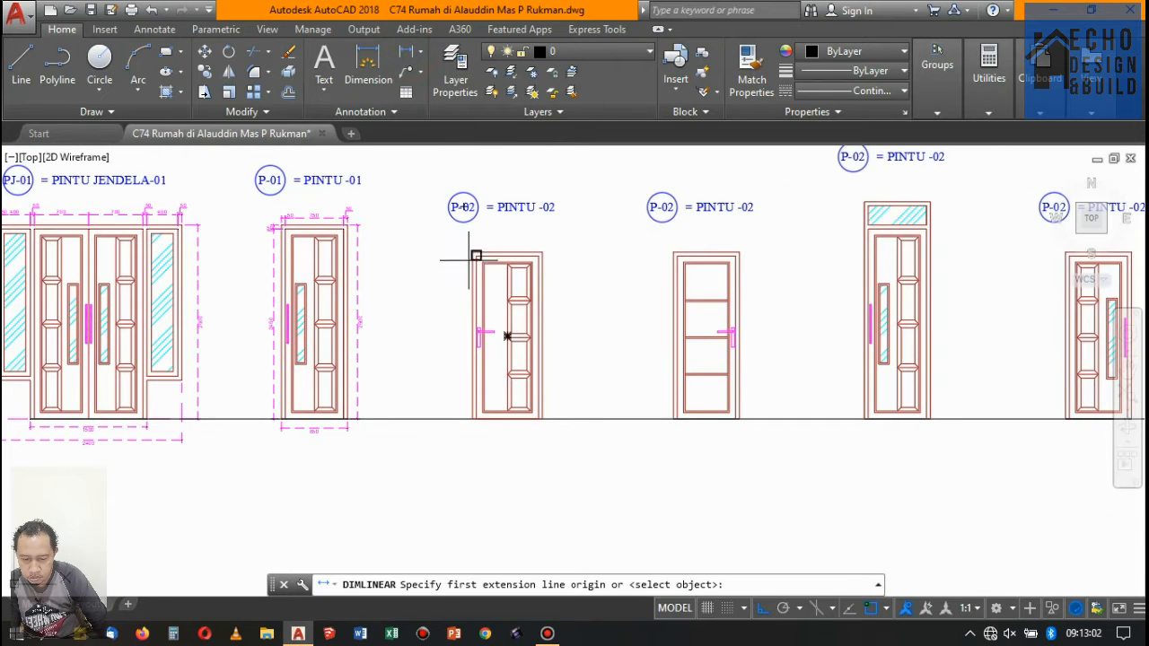
scroll(473, 256, up, 5)
click(480, 224)
click(495, 240)
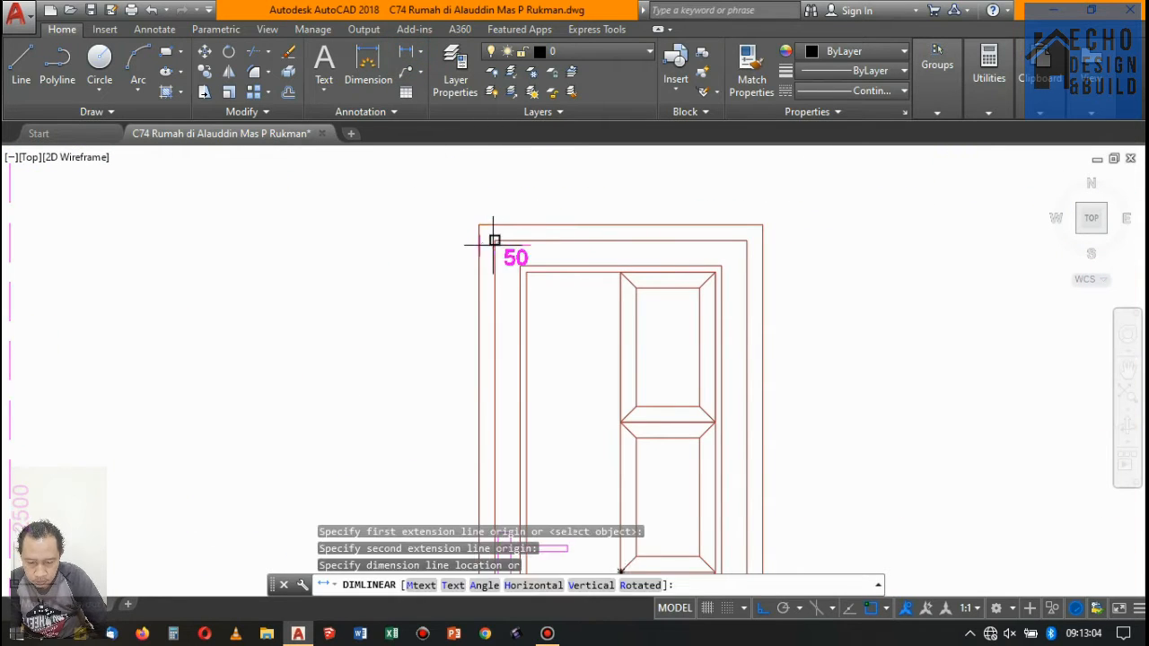
click(485, 186)
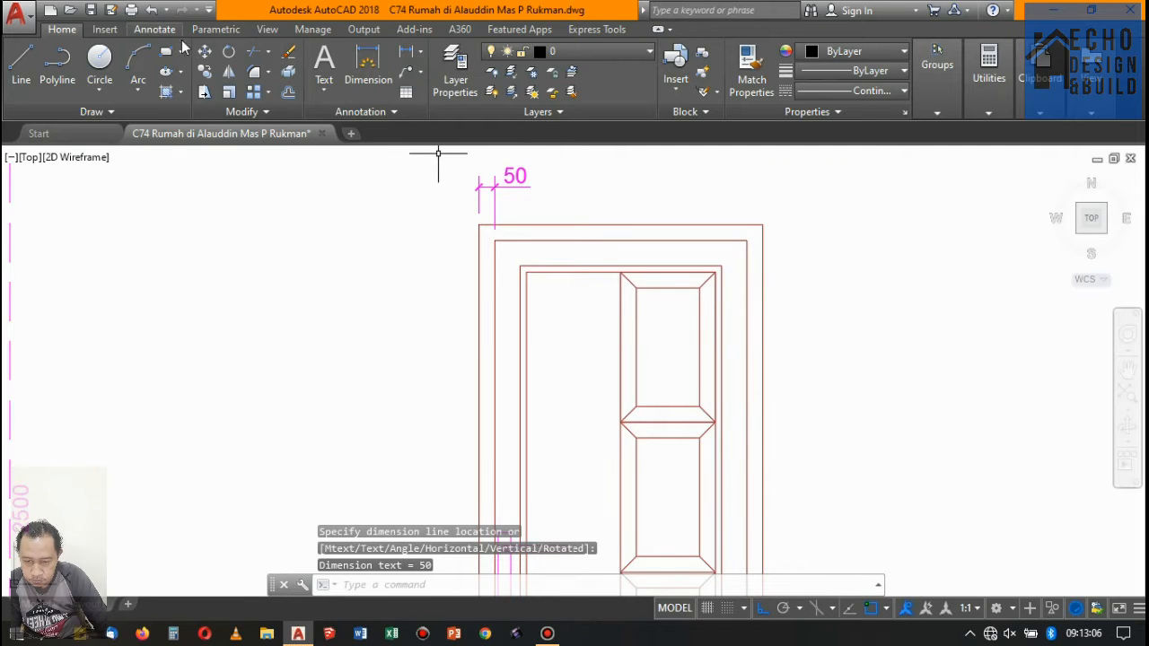
- Continue the top dimension of the first P-02 door across the opening and the right frame member
click(157, 30)
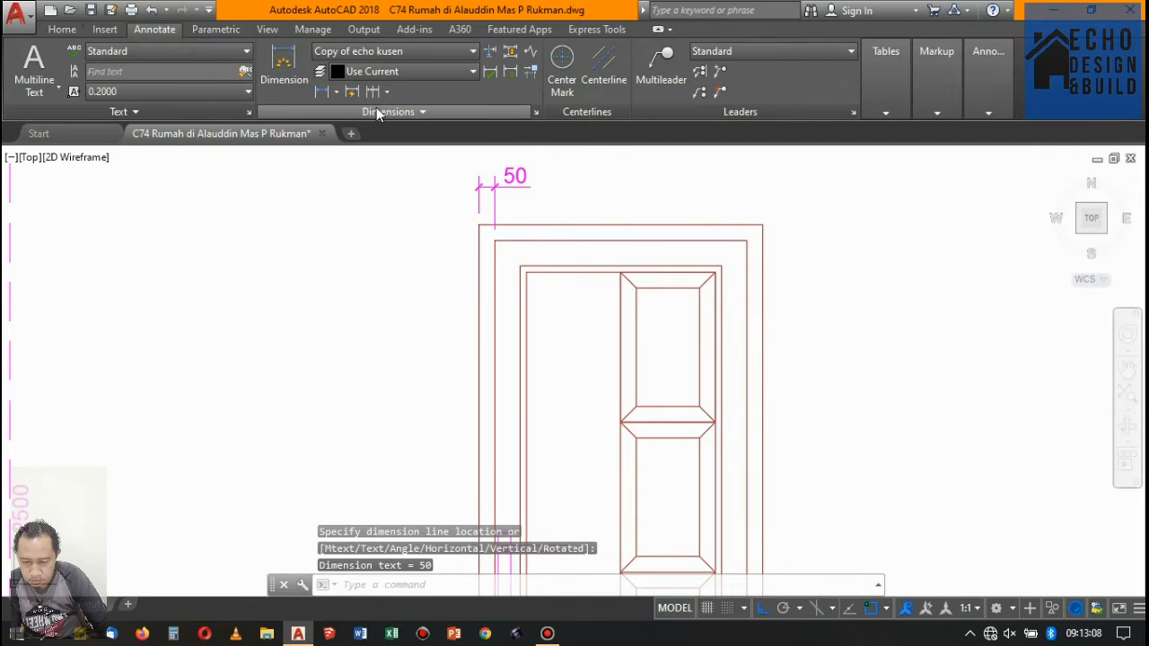
click(747, 239)
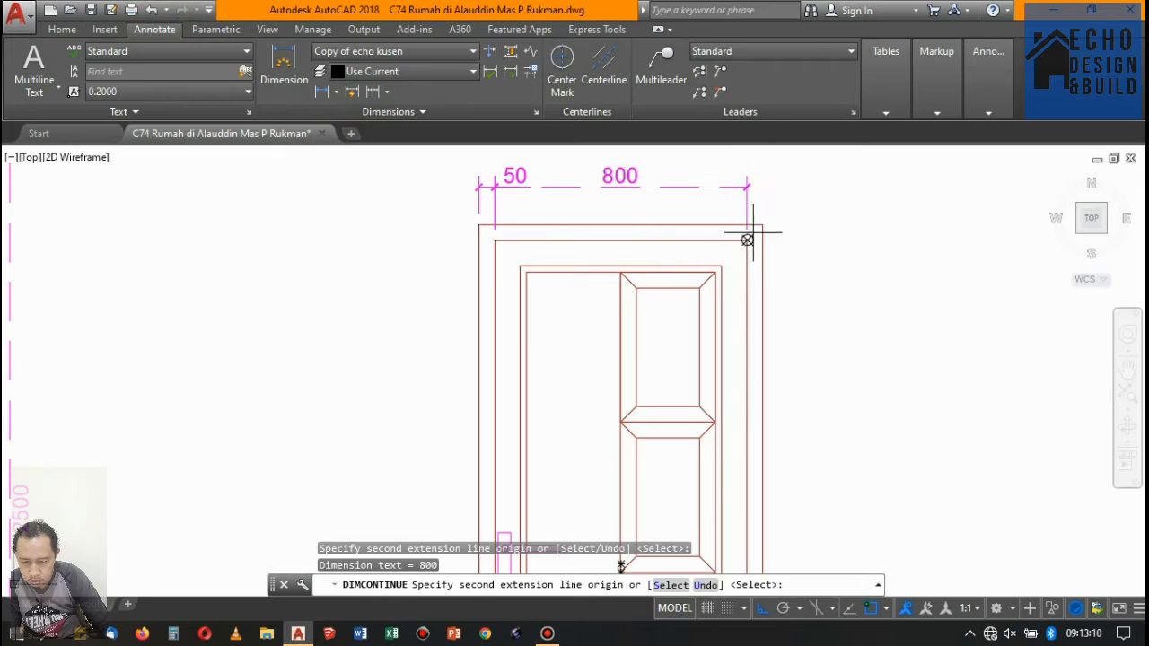
click(763, 224)
scroll(509, 174, down, 9)
key(Return)
scroll(515, 168, up, 7)
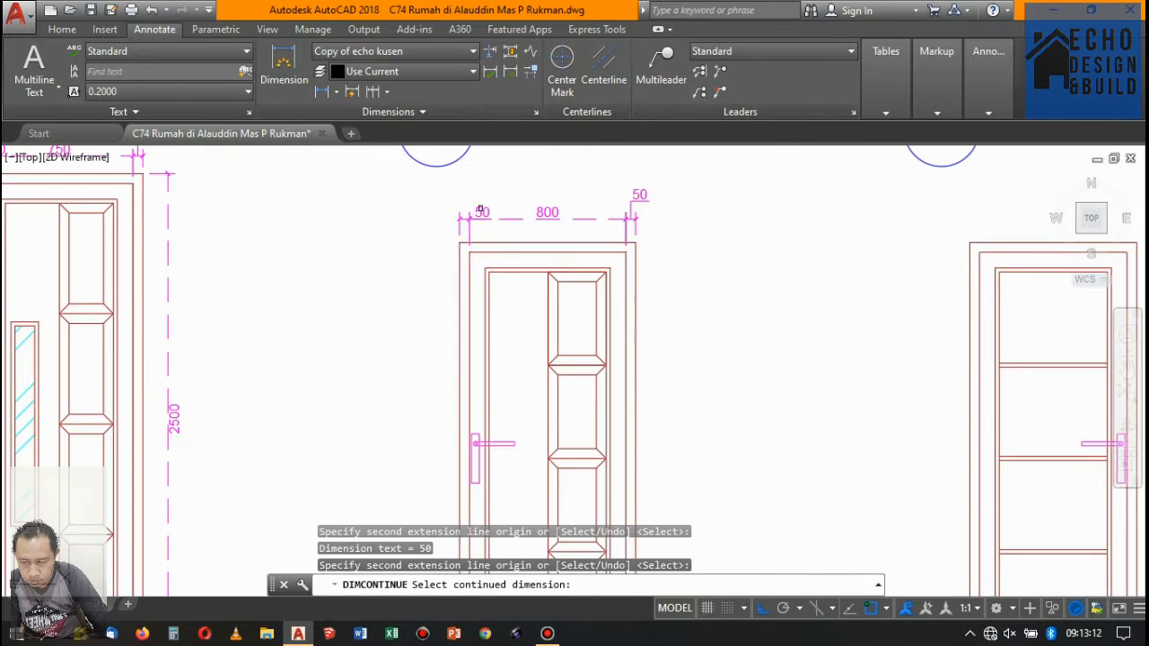
key(Return)
- Add a vertical linear dimension for the top frame member's thickness on the left side of the first P-02 door
click(321, 92)
scroll(456, 243, up, 5)
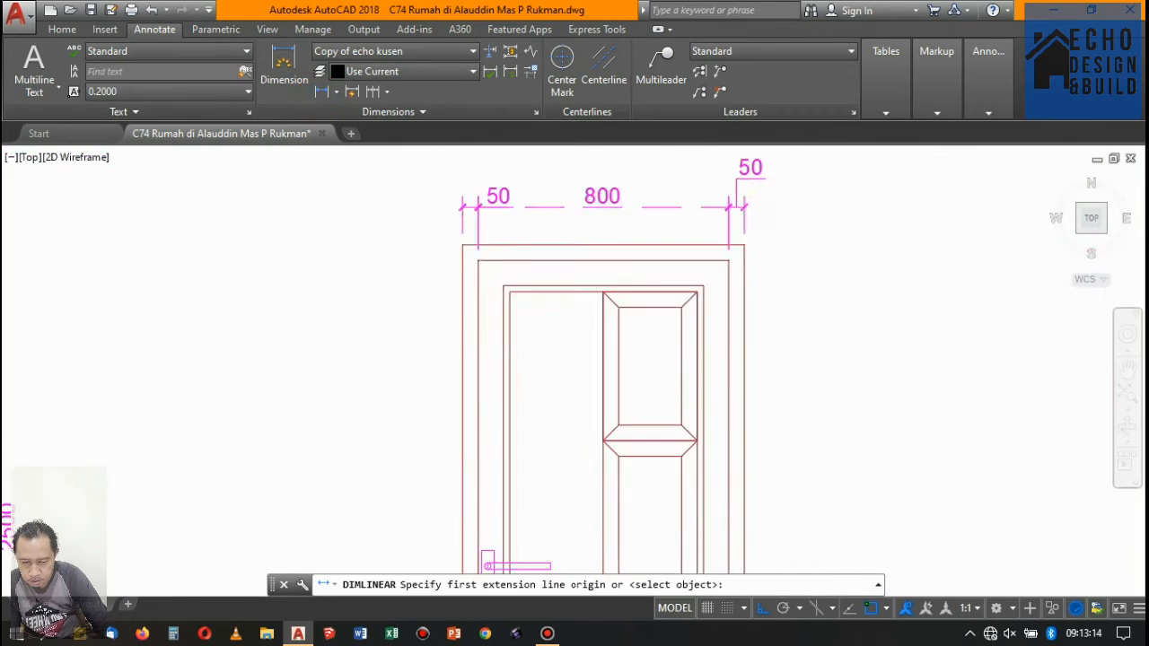
click(457, 242)
click(482, 267)
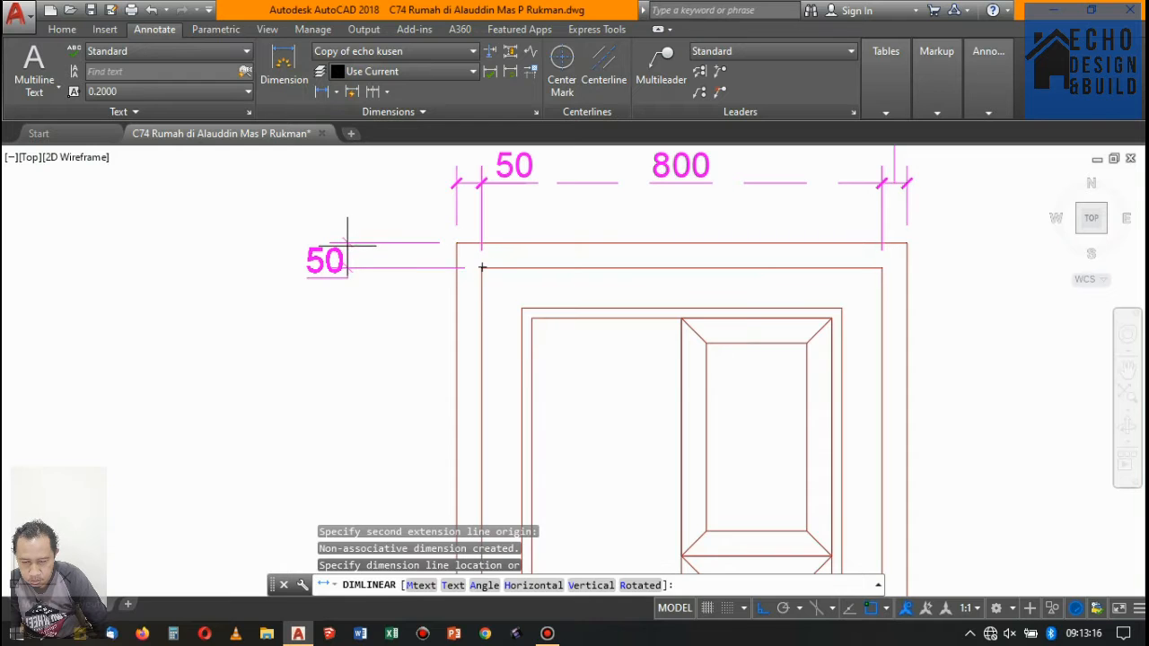
click(346, 233)
- Continue the vertical dimension of the first P-02 door from the top frame member down to the baseline
click(372, 92)
scroll(410, 287, down, 5)
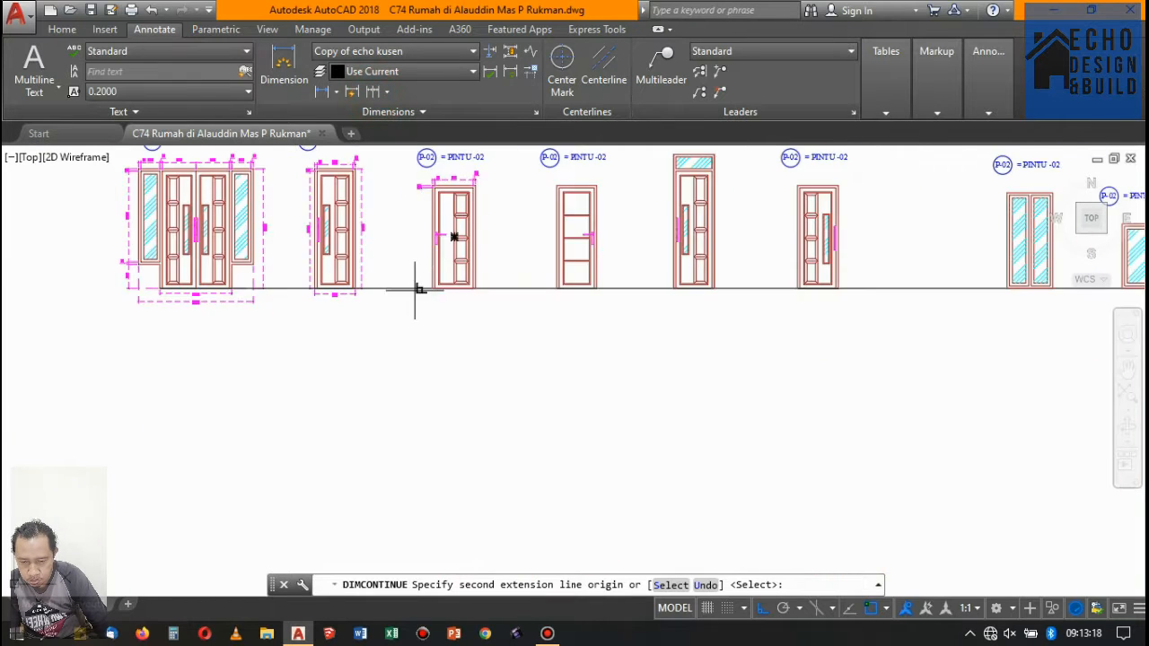
scroll(461, 270, up, 5)
click(466, 294)
scroll(472, 295, down, 5)
scroll(435, 164, up, 5)
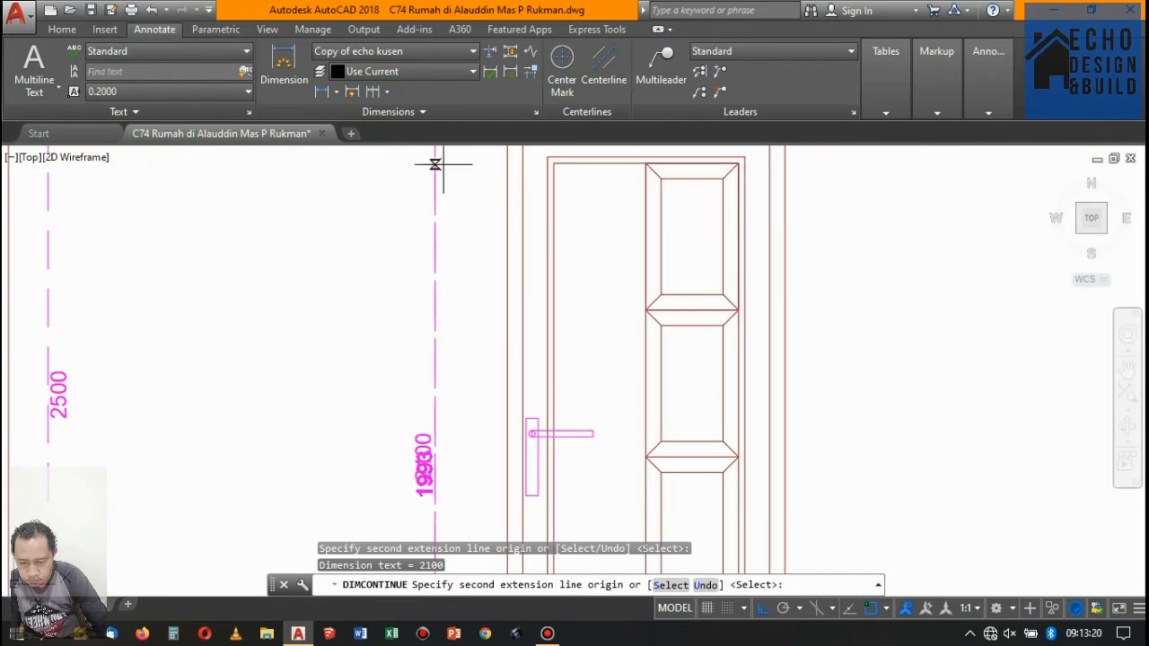
scroll(378, 395, down, 5)
key(Return)
key(Return)
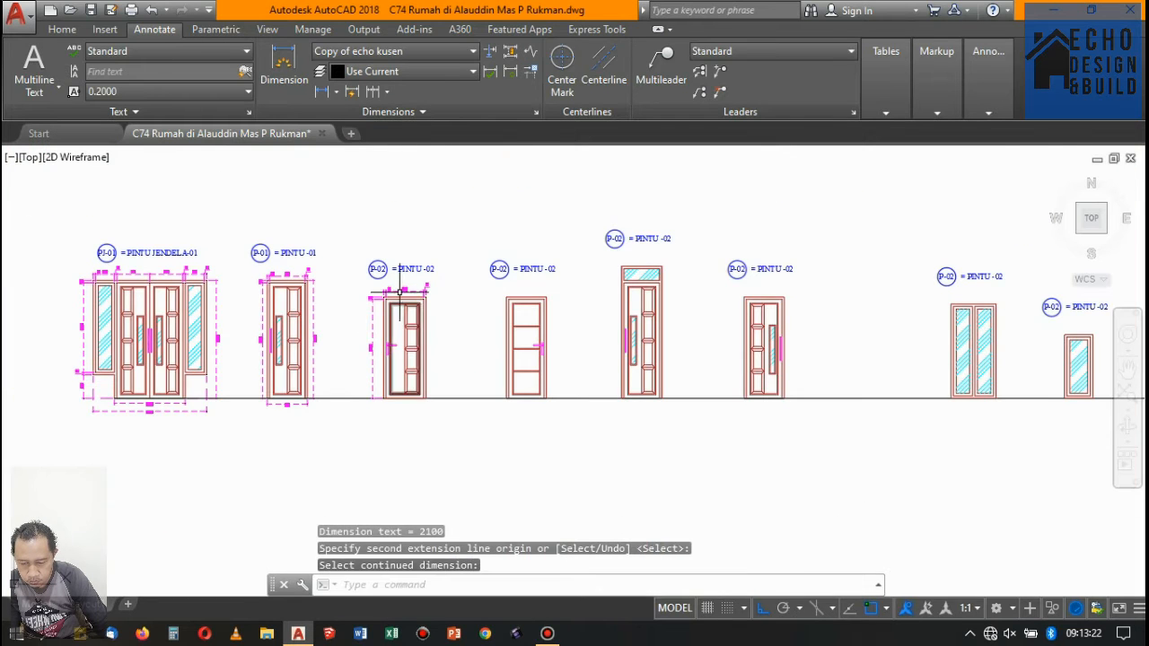
- Add a linear dimension for the left frame member's width above the door with horizontal rails
scroll(467, 283, up, 4)
scroll(466, 282, down, 5)
scroll(346, 174, up, 4)
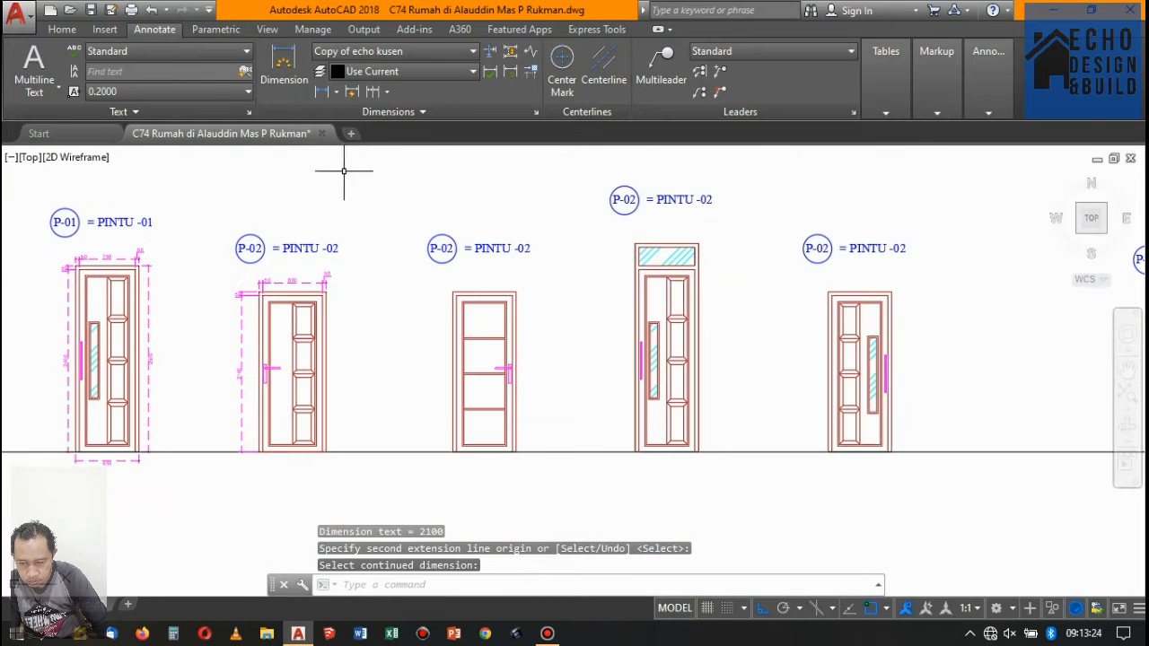
click(323, 92)
scroll(449, 287, up, 4)
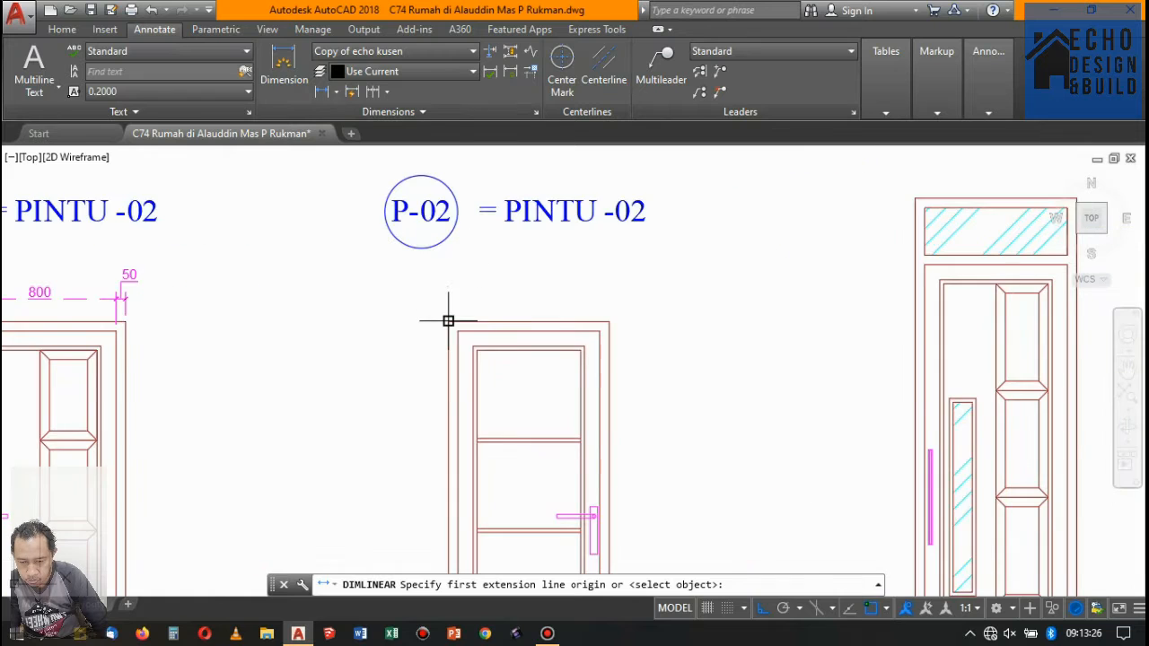
click(454, 323)
click(460, 323)
scroll(449, 285, up, 4)
click(452, 285)
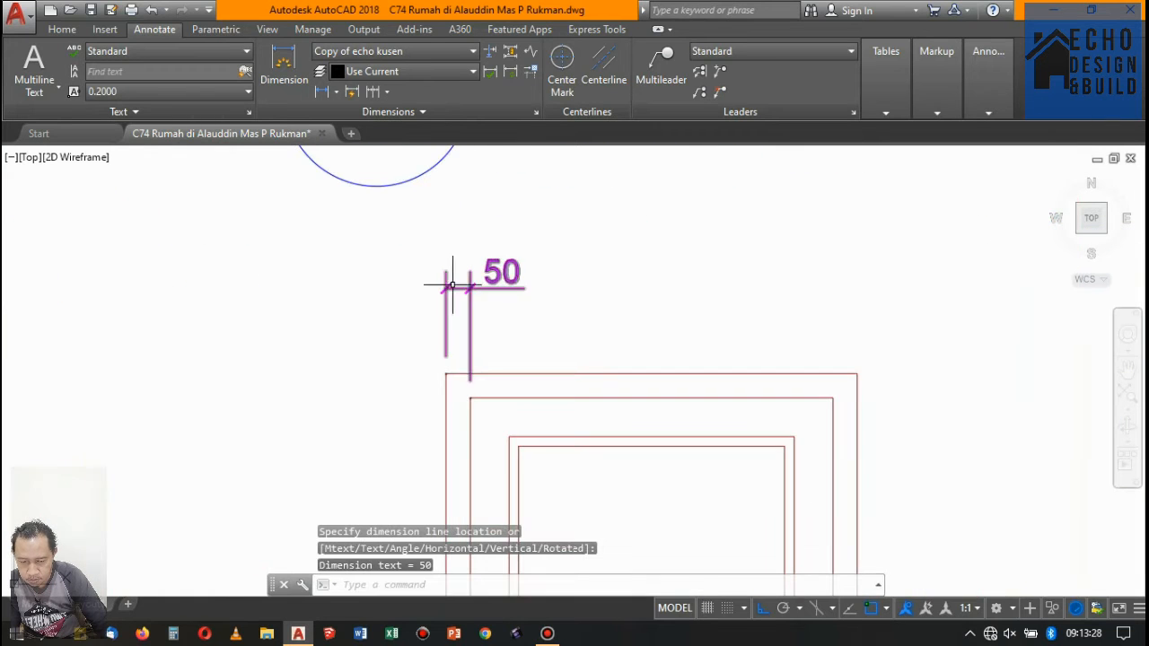
- Continue the top dimension of the horizontal-rail door across its opening and right frame member
click(375, 93)
scroll(595, 257, down, 5)
scroll(626, 325, up, 4)
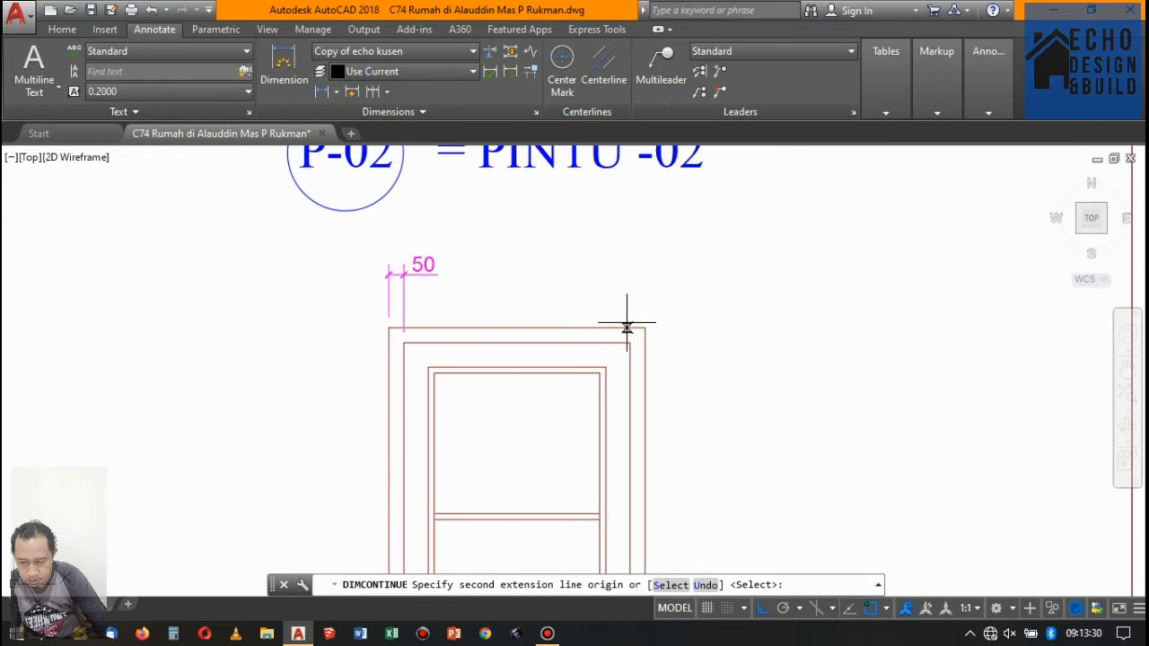
click(644, 327)
key(Return)
scroll(538, 236, down, 5)
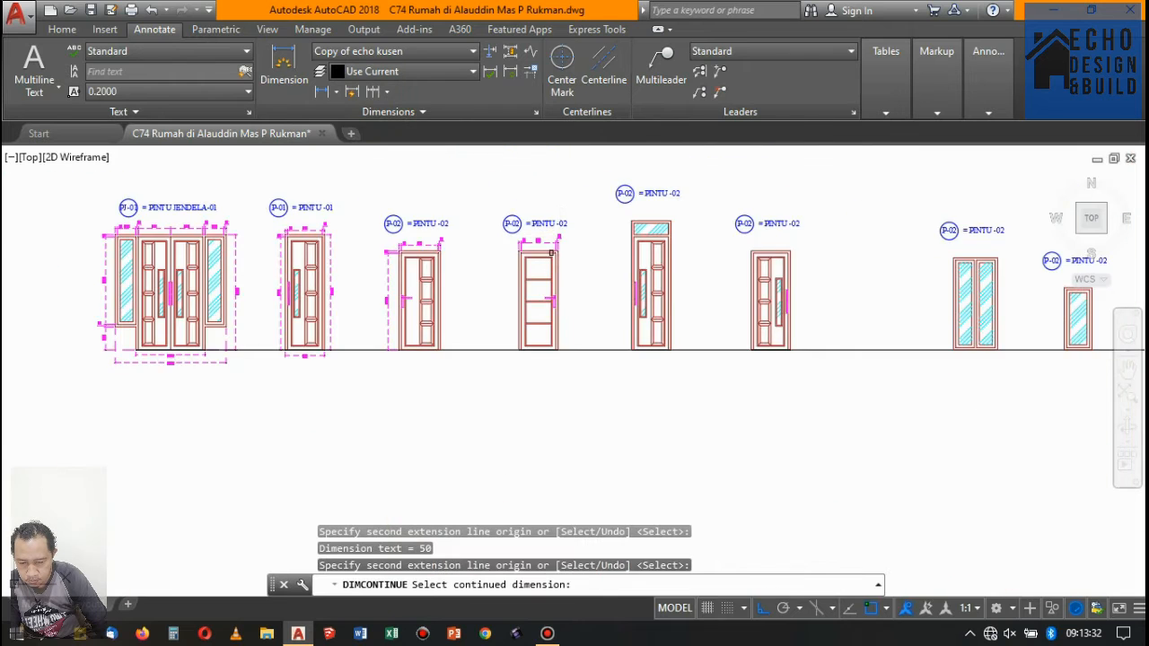
scroll(509, 236, up, 5)
key(Return)
- Add a vertical linear dimension for the top frame member's thickness on the left side of the horizontal-rail door
click(328, 94)
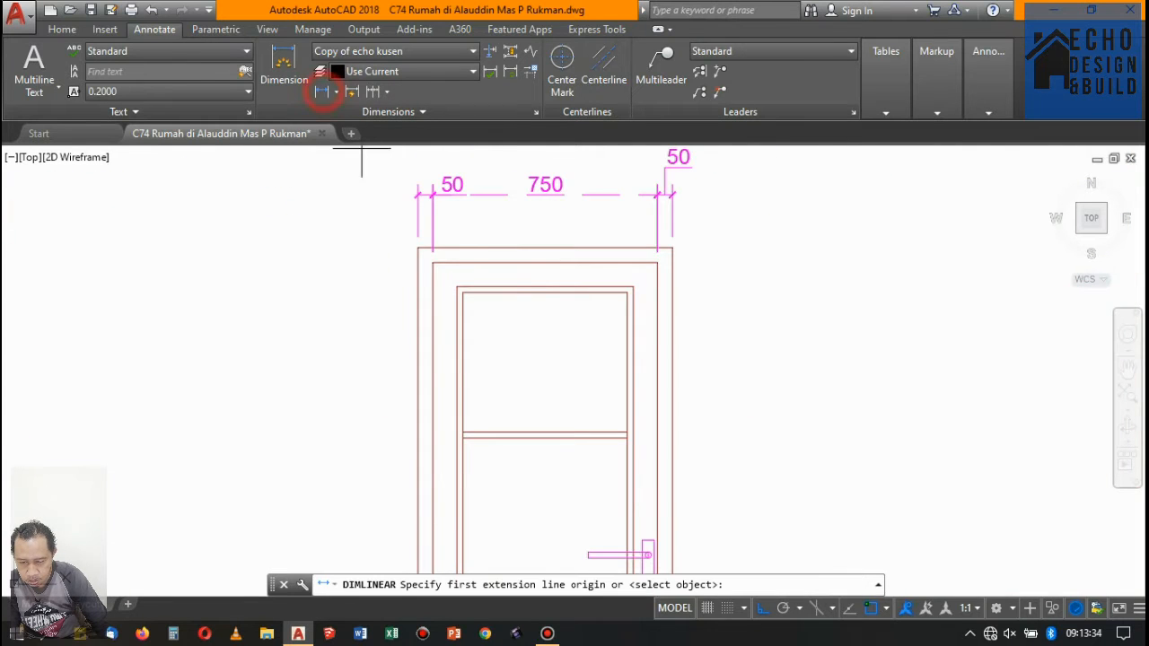
scroll(412, 245, up, 4)
click(434, 265)
click(472, 303)
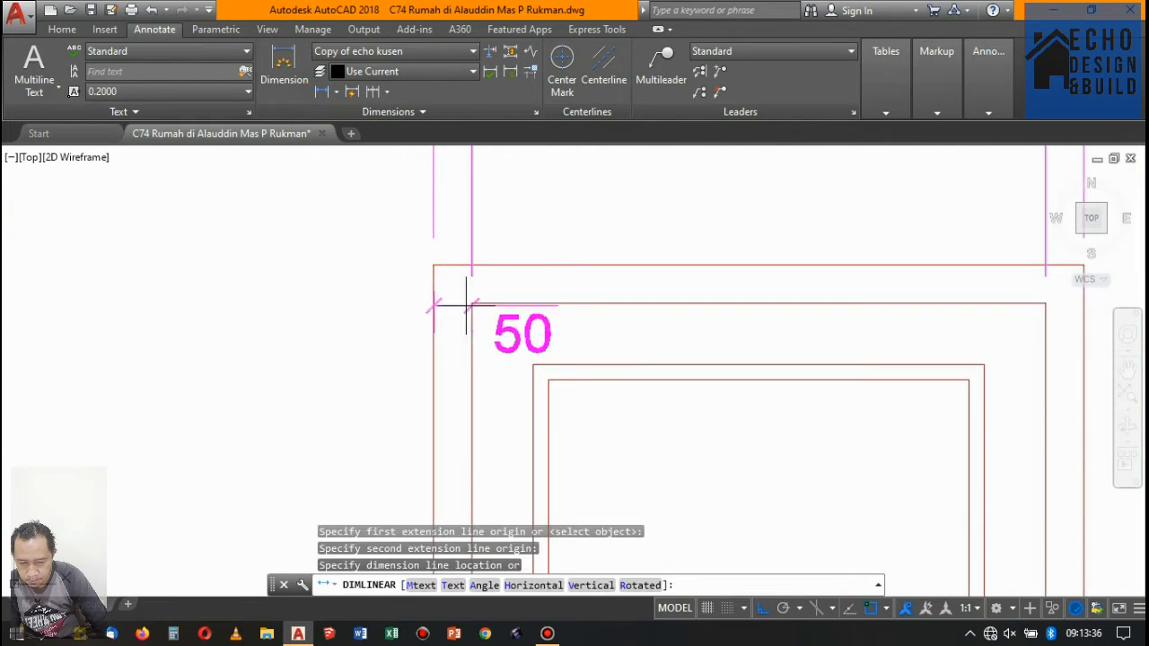
click(355, 281)
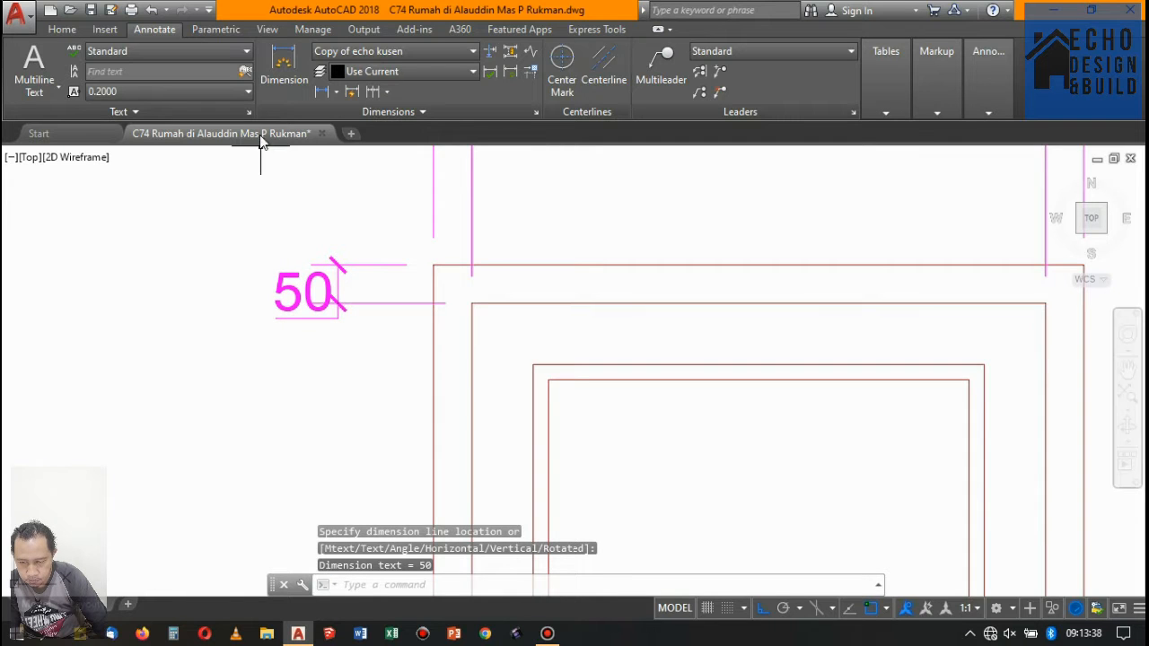
- Continue the vertical dimension of the horizontal-rail door from its top frame member down to the baseline
click(379, 94)
scroll(501, 171, down, 10)
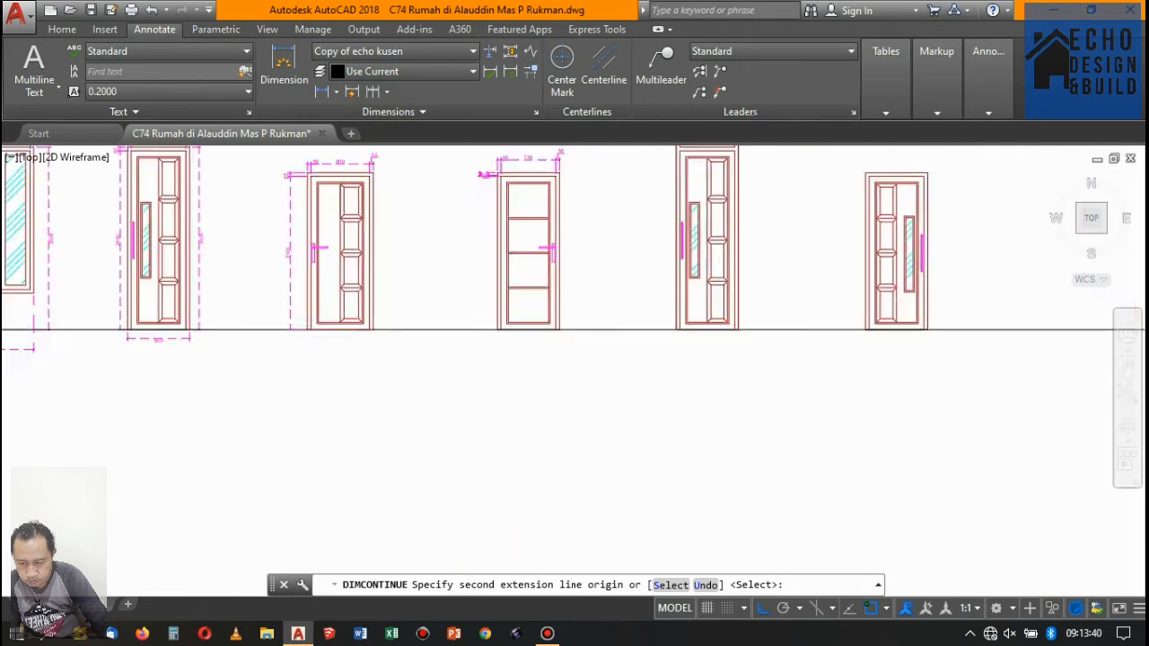
scroll(540, 538, up, 2)
scroll(465, 205, up, 2)
click(479, 205)
scroll(448, 218, down, 5)
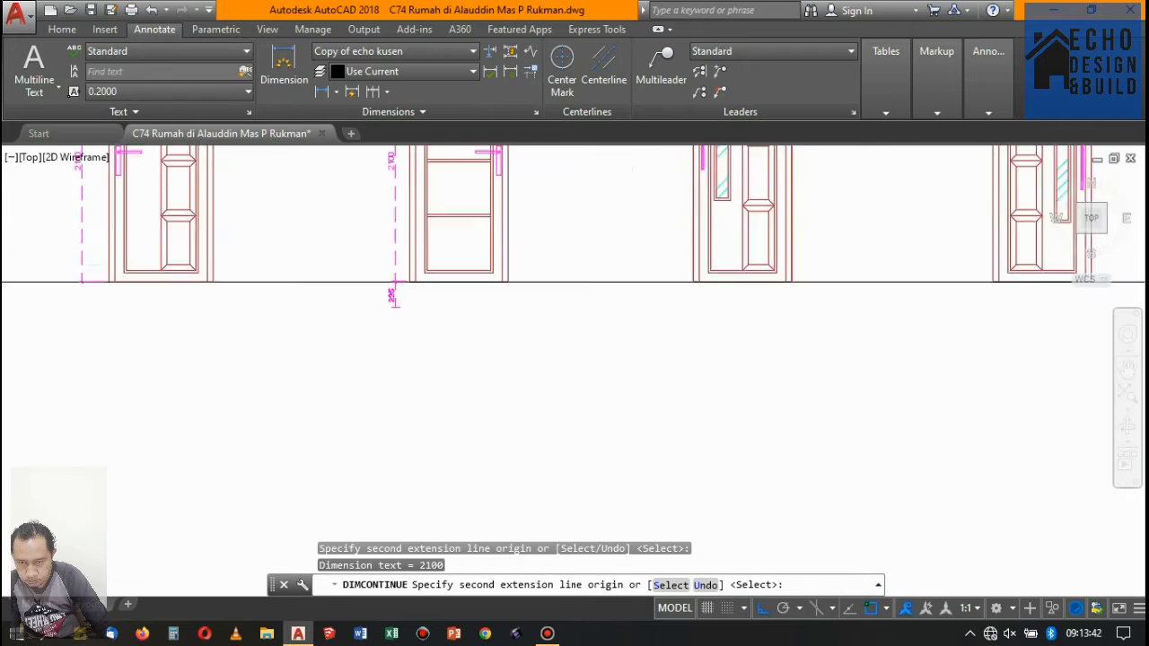
key(Return)
scroll(420, 298, up, 5)
key(Return)
scroll(413, 305, down, 5)
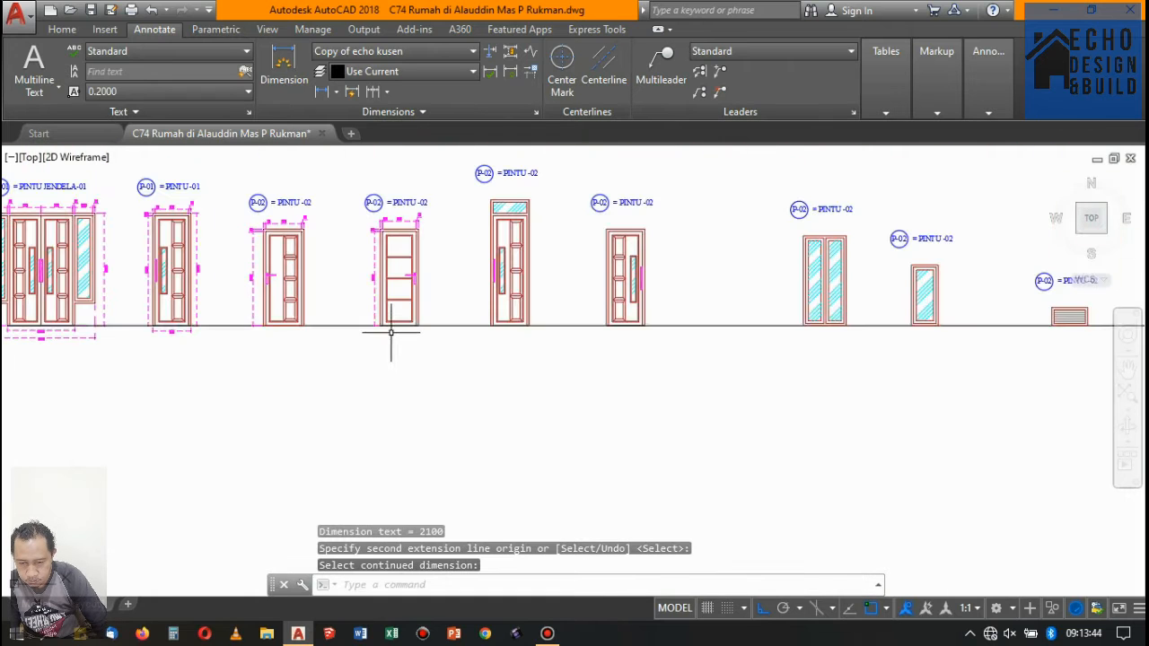
- Dimension the overall width below the first P-02 door, lining the dimension up with the one below the P-01 door
click(284, 67)
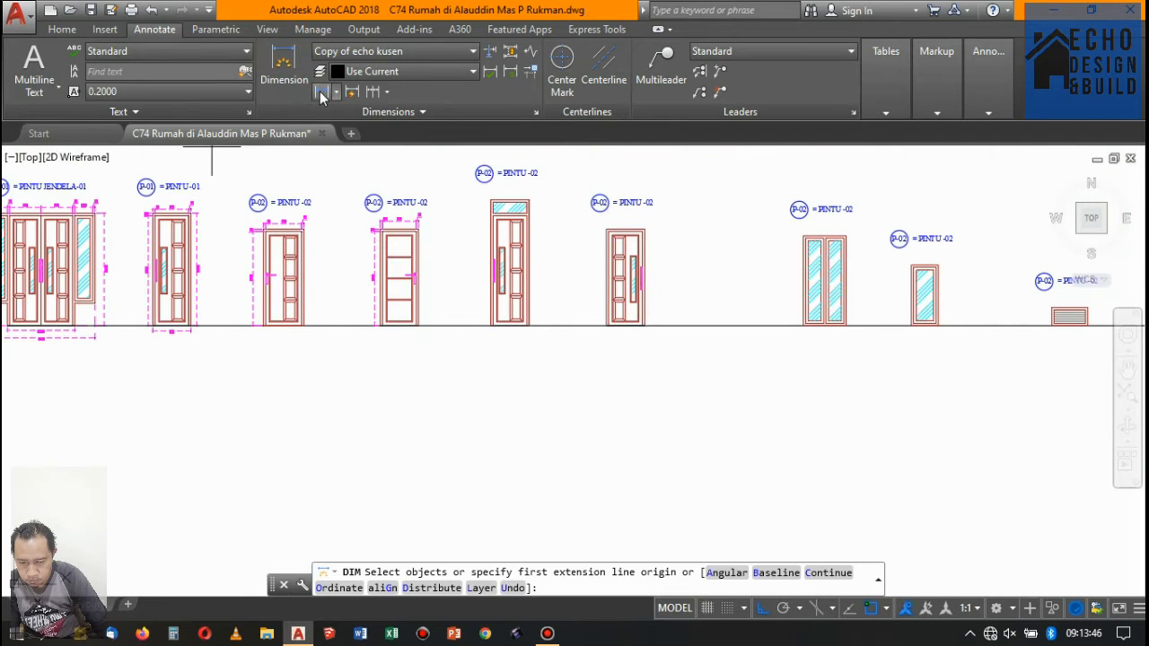
click(322, 90)
scroll(261, 327, up, 5)
scroll(260, 328, up, 3)
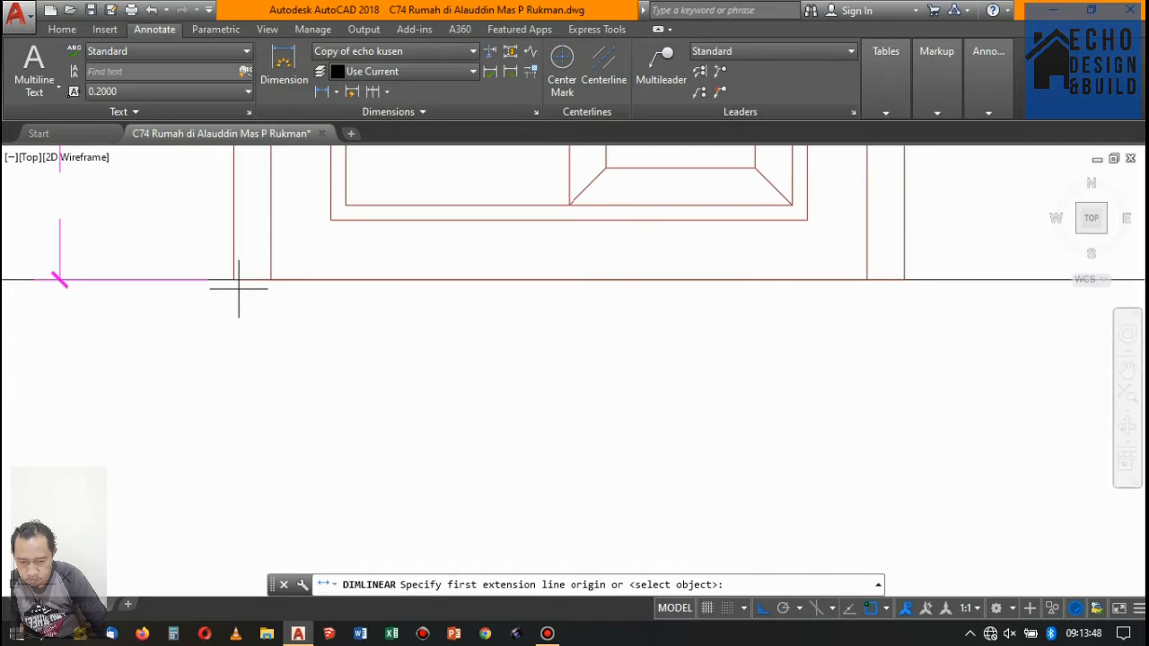
click(271, 279)
click(903, 279)
scroll(759, 300, down, 4)
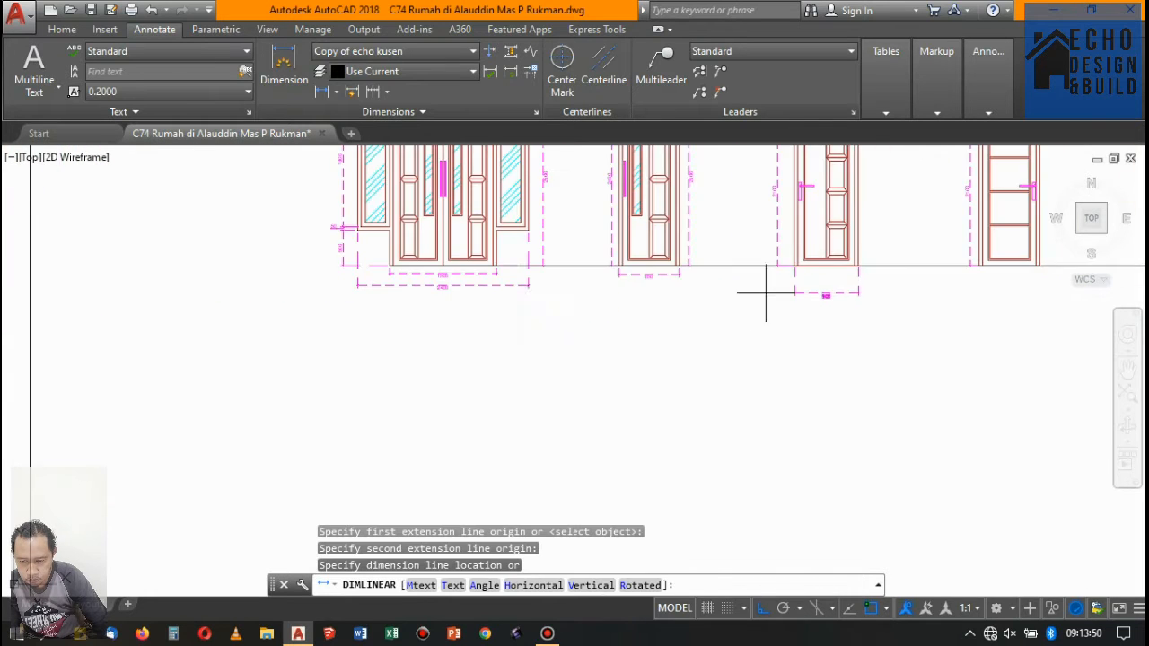
scroll(526, 282, up, 4)
scroll(613, 267, down, 4)
scroll(780, 244, up, 3)
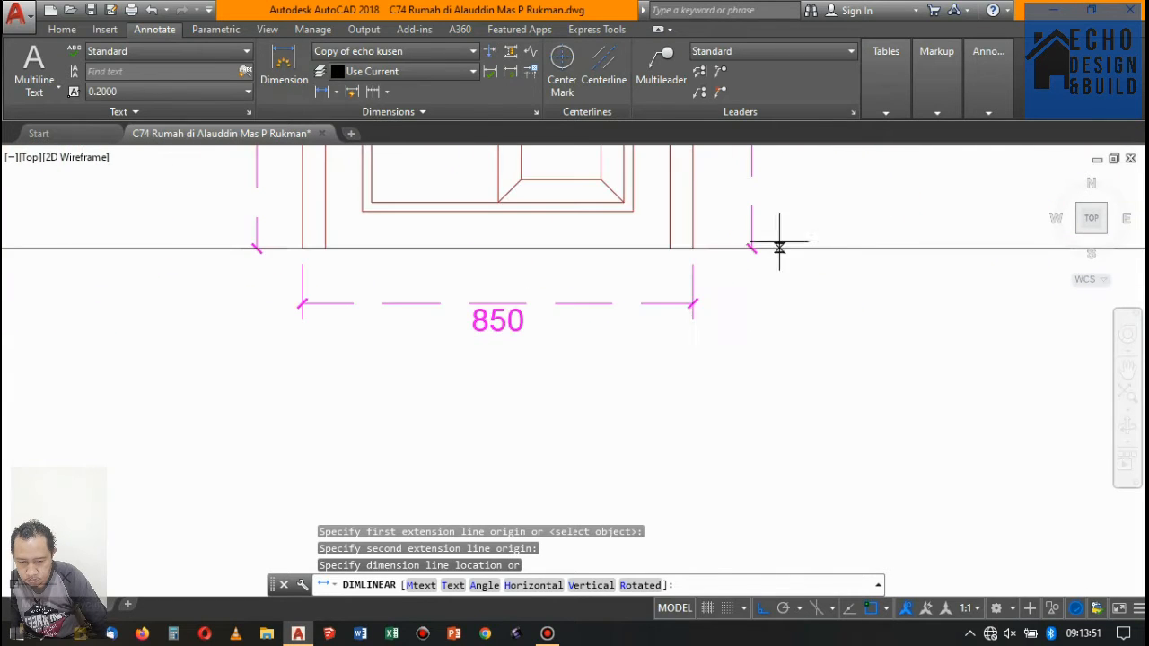
click(693, 303)
scroll(693, 303, down, 5)
scroll(380, 320, up, 5)
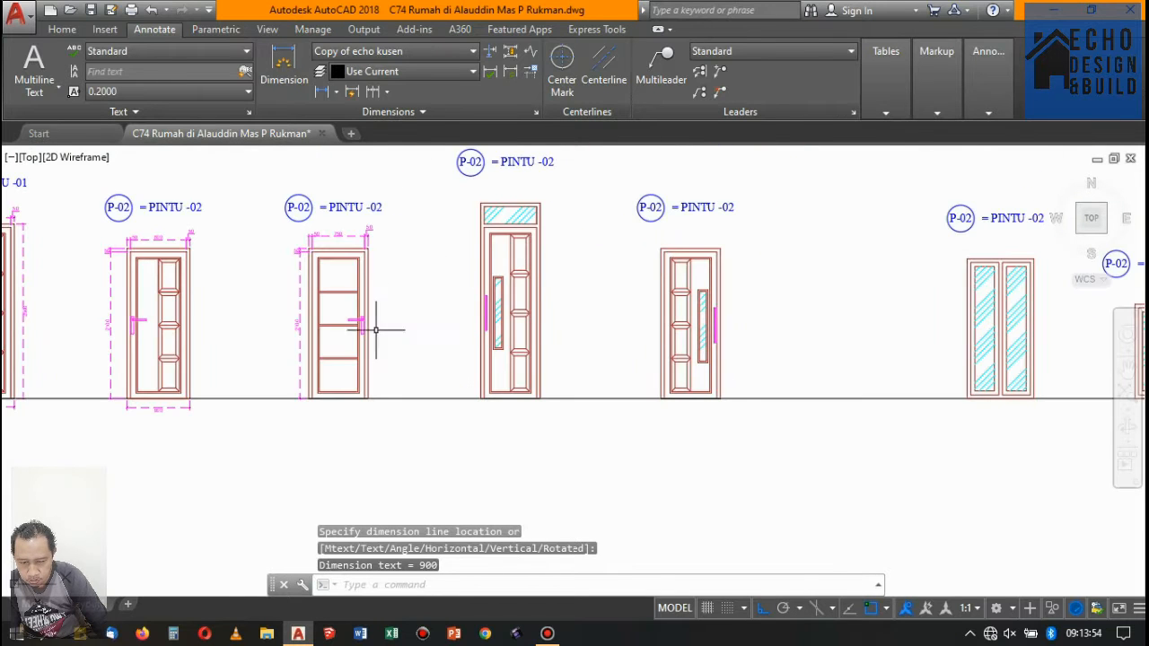
- Dimension the overall width below the horizontal-rail door, in line with the width dimension below the neighbouring P-02 door
key(Return)
scroll(311, 428, up, 5)
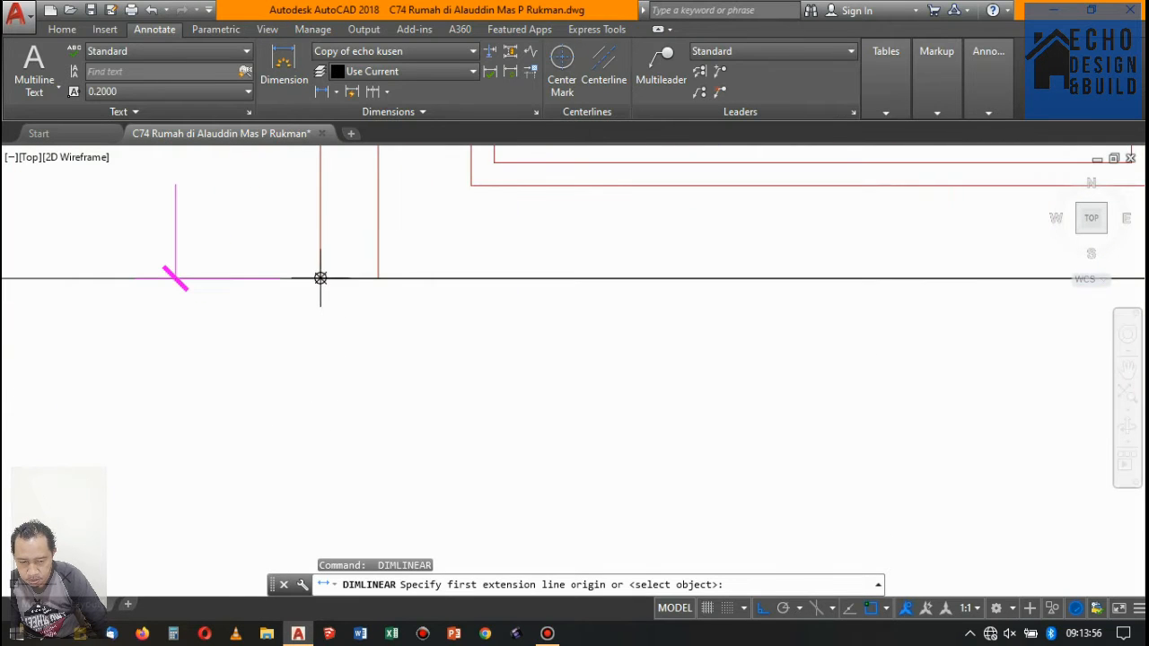
click(321, 279)
scroll(331, 293, down, 6)
scroll(541, 290, up, 4)
click(598, 287)
scroll(603, 280, down, 4)
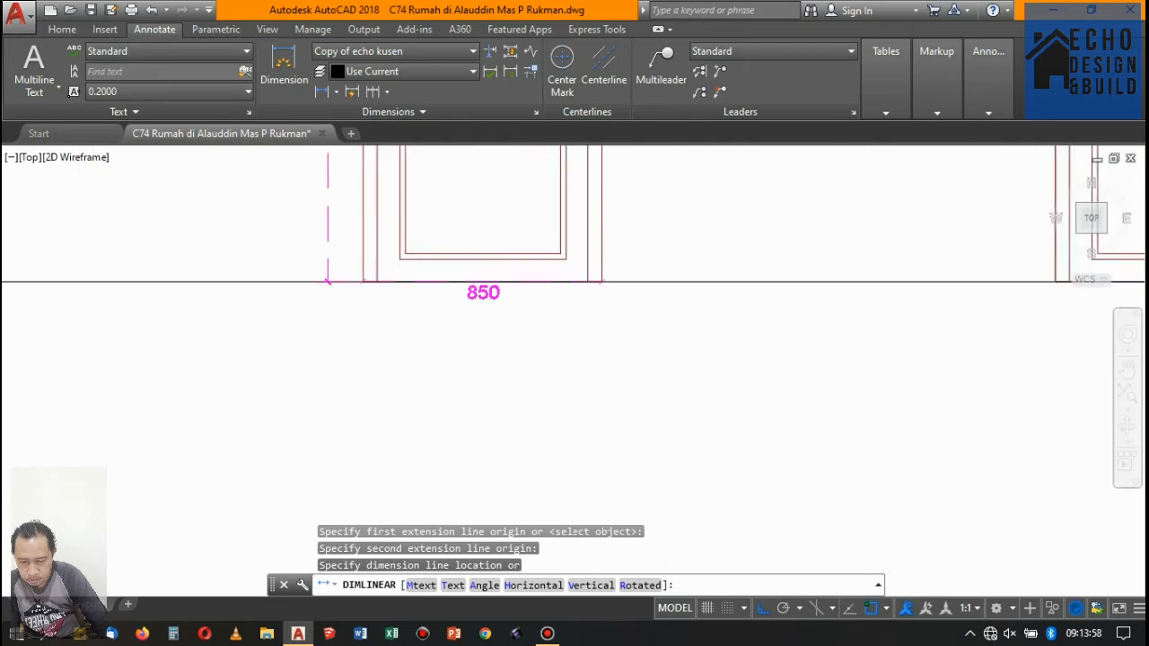
scroll(317, 297, down, 4)
scroll(235, 278, up, 6)
click(171, 243)
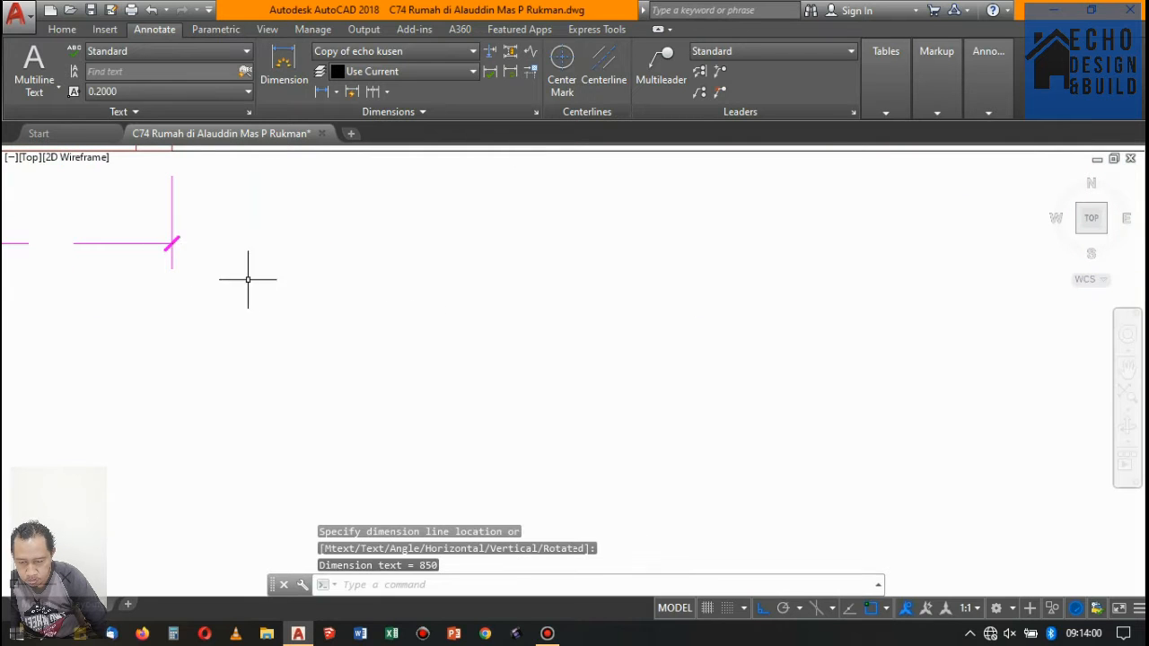
- Add a vertical linear dimension for the overall frame height on the right side of the first P-02 door
scroll(248, 277, down, 5)
key(Return)
scroll(377, 277, up, 5)
key(Return)
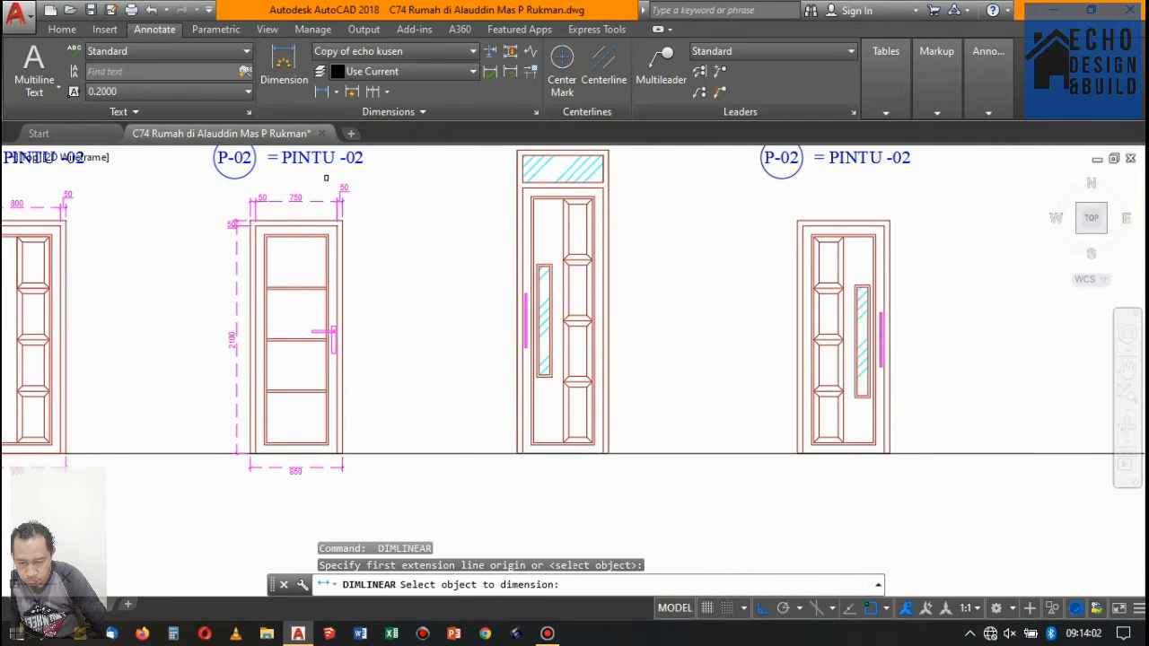
click(323, 94)
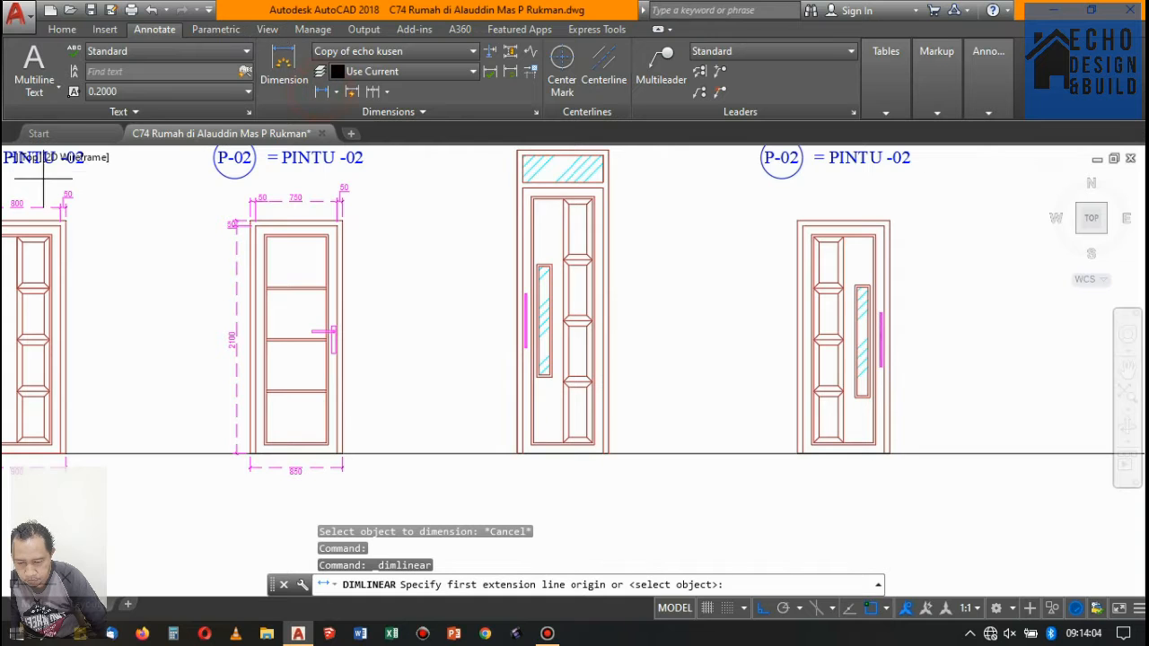
scroll(65, 220, up, 6)
click(113, 240)
scroll(256, 308, down, 5)
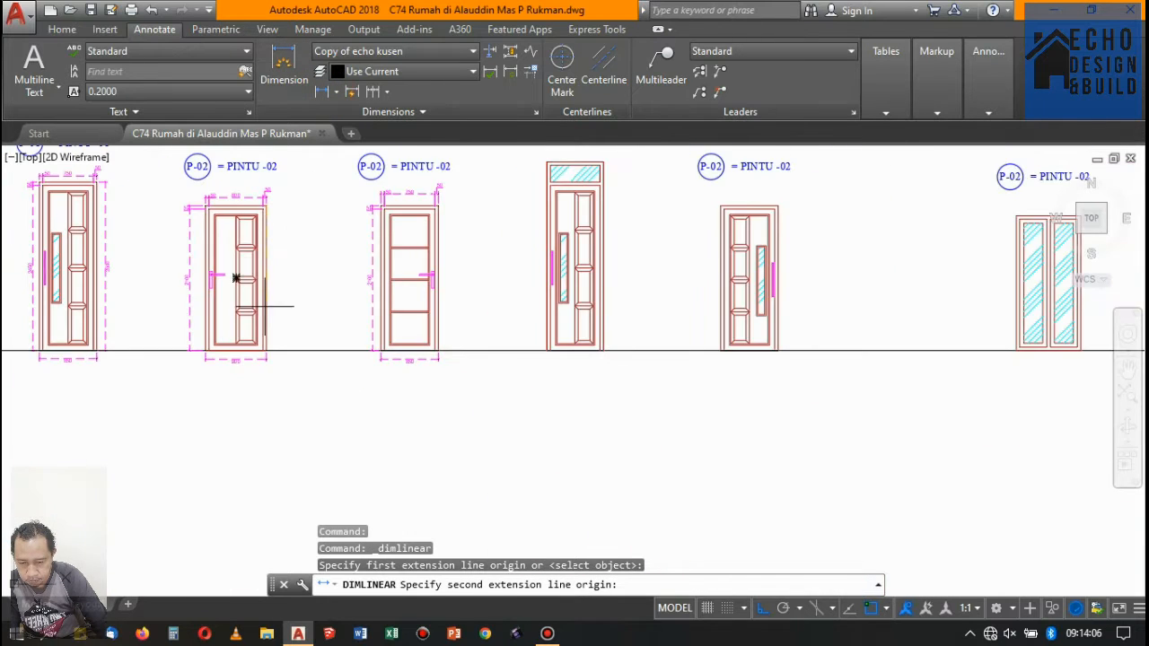
scroll(243, 359, up, 5)
click(233, 389)
scroll(332, 260, down, 4)
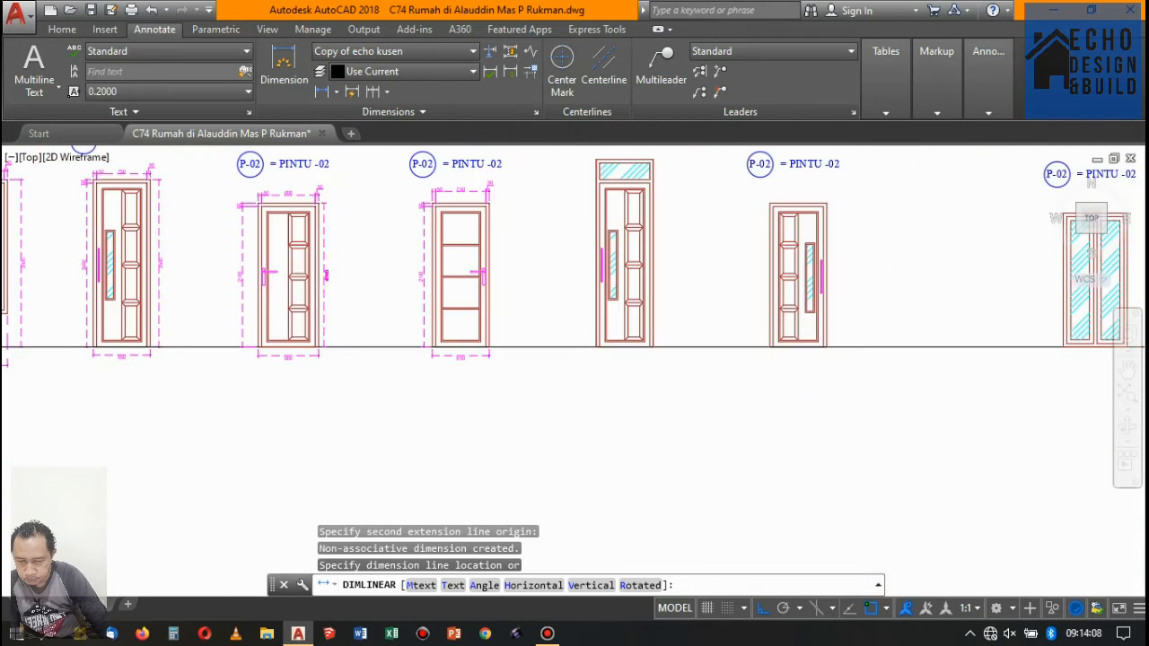
scroll(341, 251, up, 4)
scroll(323, 262, down, 8)
scroll(436, 245, up, 4)
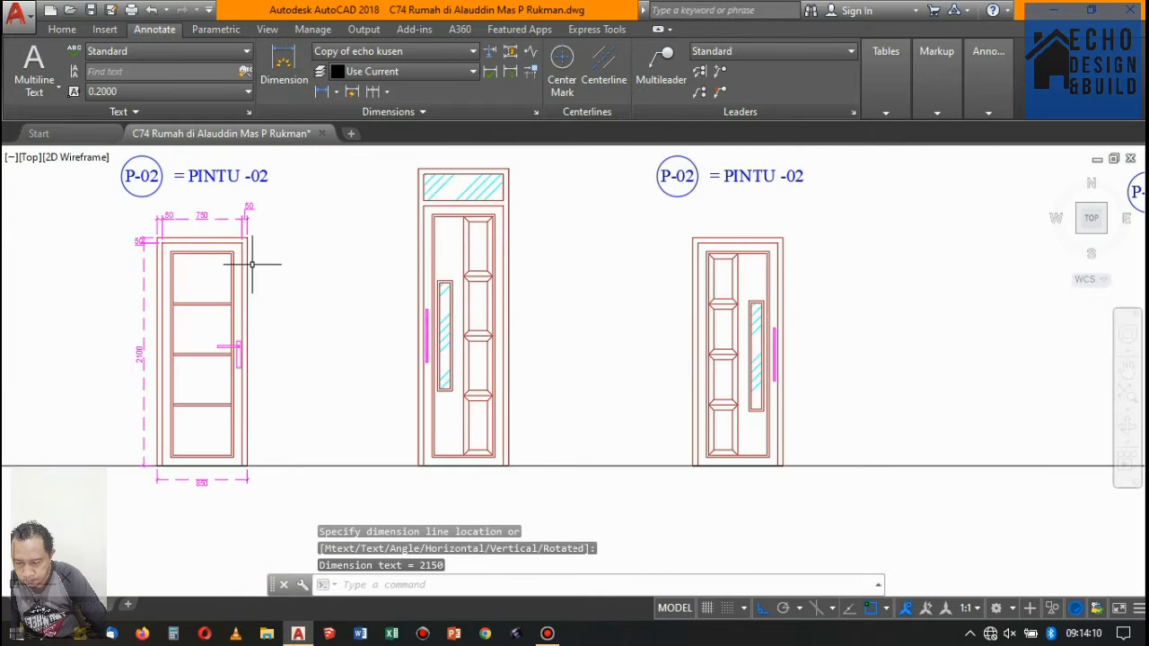
- Add a vertical linear dimension for the overall frame height on the right side of the horizontal-rail door
scroll(261, 260, up, 4)
key(space)
click(229, 200)
scroll(269, 244, down, 4)
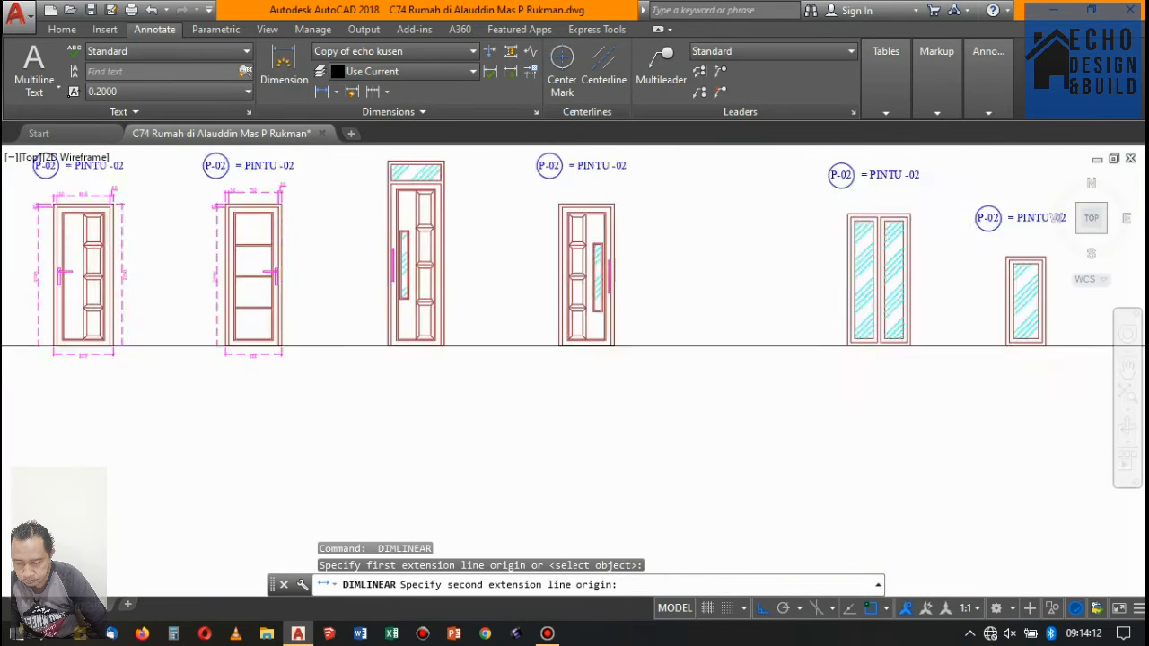
scroll(303, 360, up, 4)
click(303, 362)
scroll(304, 362, down, 4)
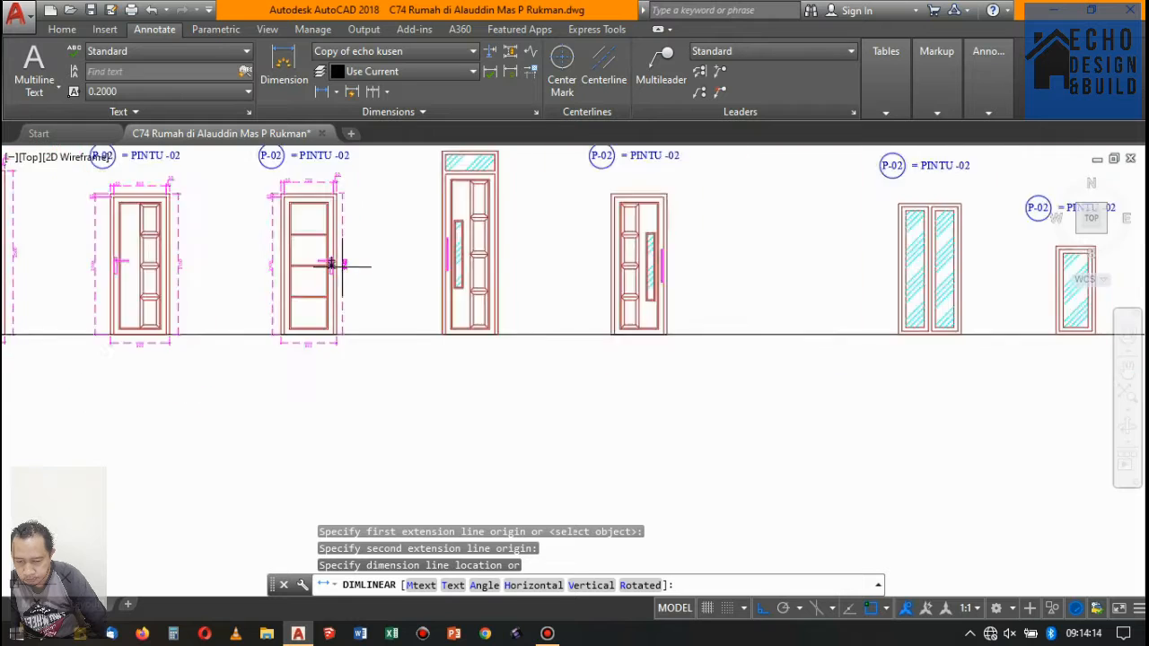
scroll(333, 260, up, 4)
click(344, 265)
scroll(411, 256, down, 4)
- Add a horizontal linear dimension for the left frame member's width above the door with the glazed transom
scroll(397, 287, up, 4)
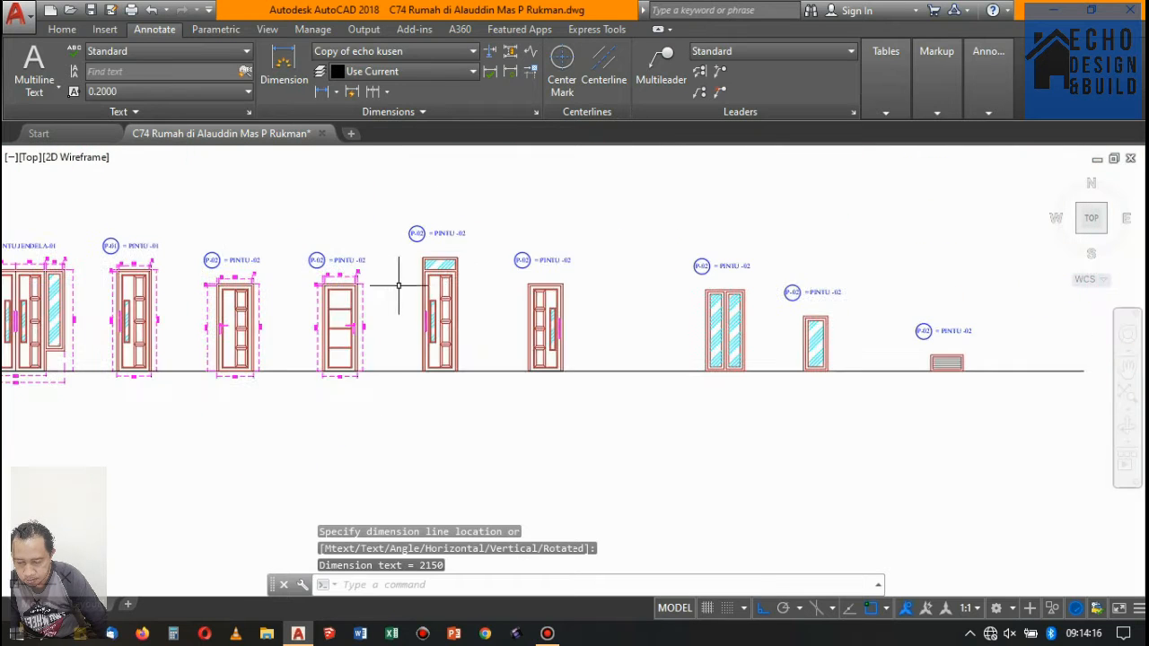
key(space)
click(307, 329)
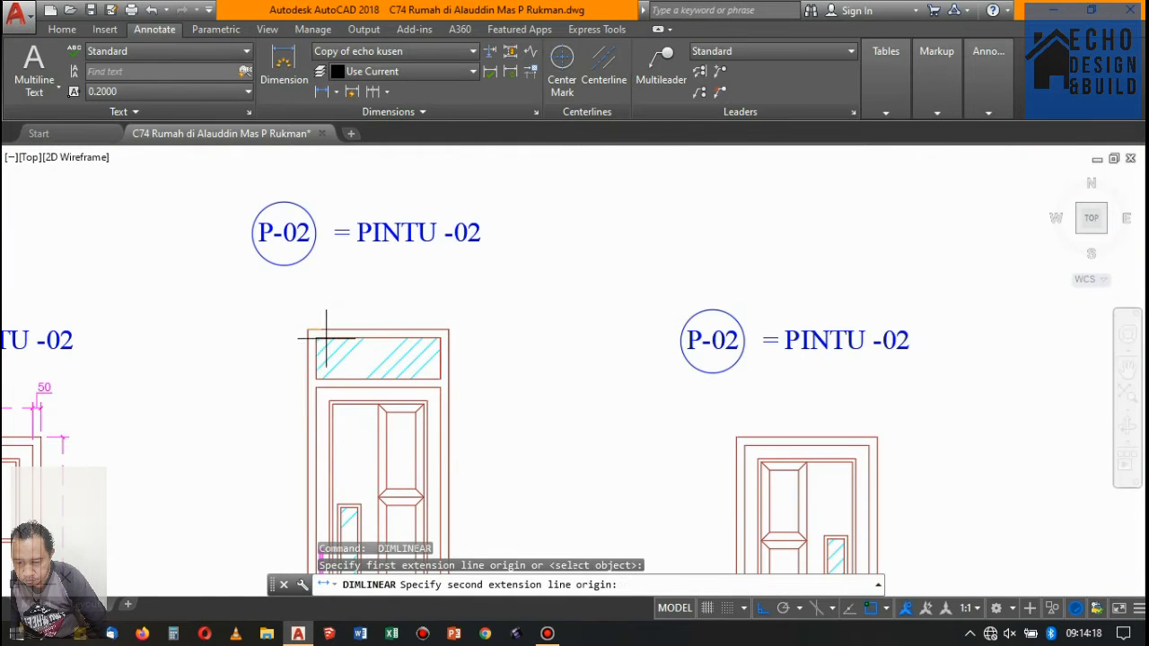
click(316, 338)
scroll(319, 316, up, 4)
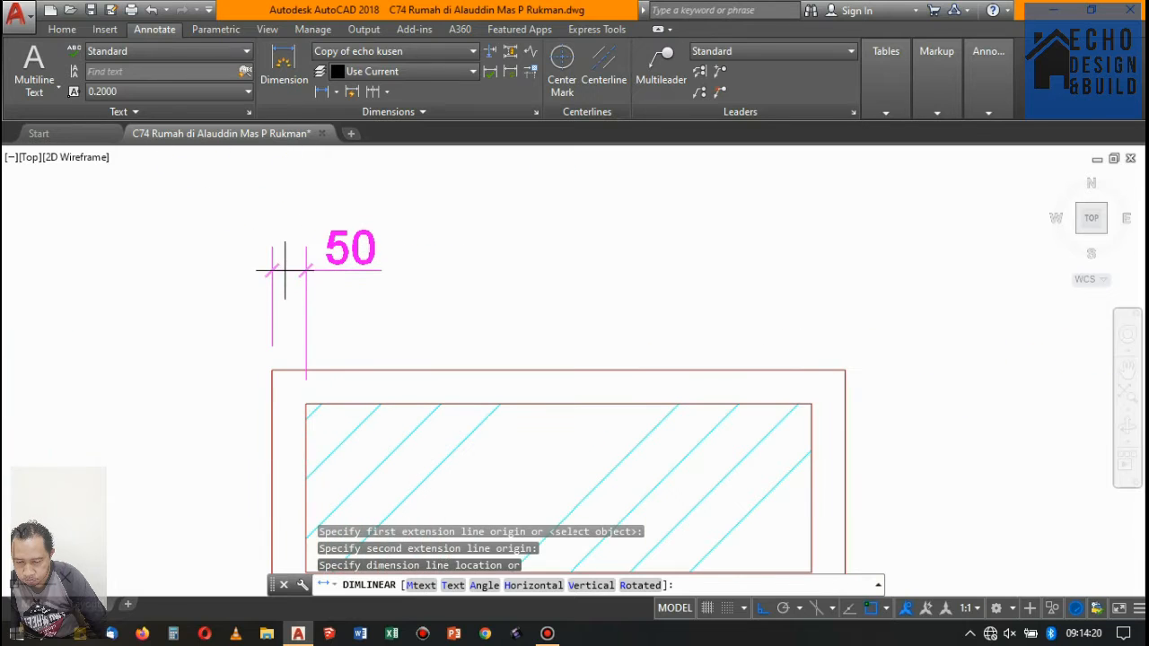
click(302, 273)
- Continue the top dimension of the glazed-transom door across its opening and right frame member
click(375, 93)
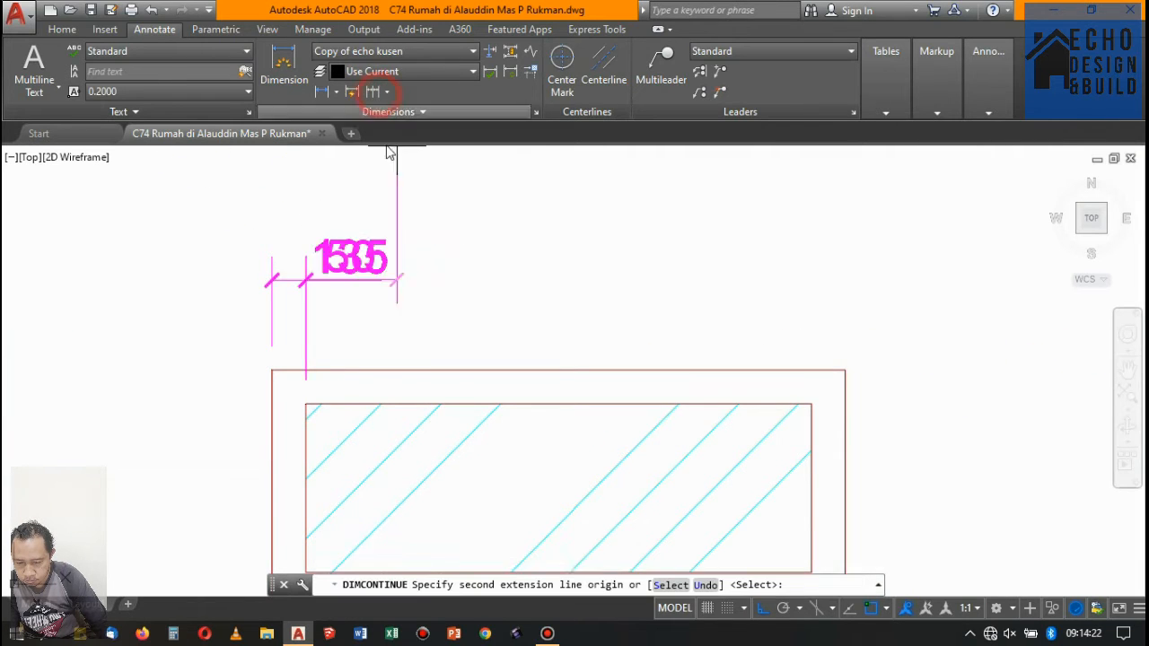
scroll(544, 225, down, 4)
scroll(457, 284, up, 4)
click(491, 262)
click(491, 254)
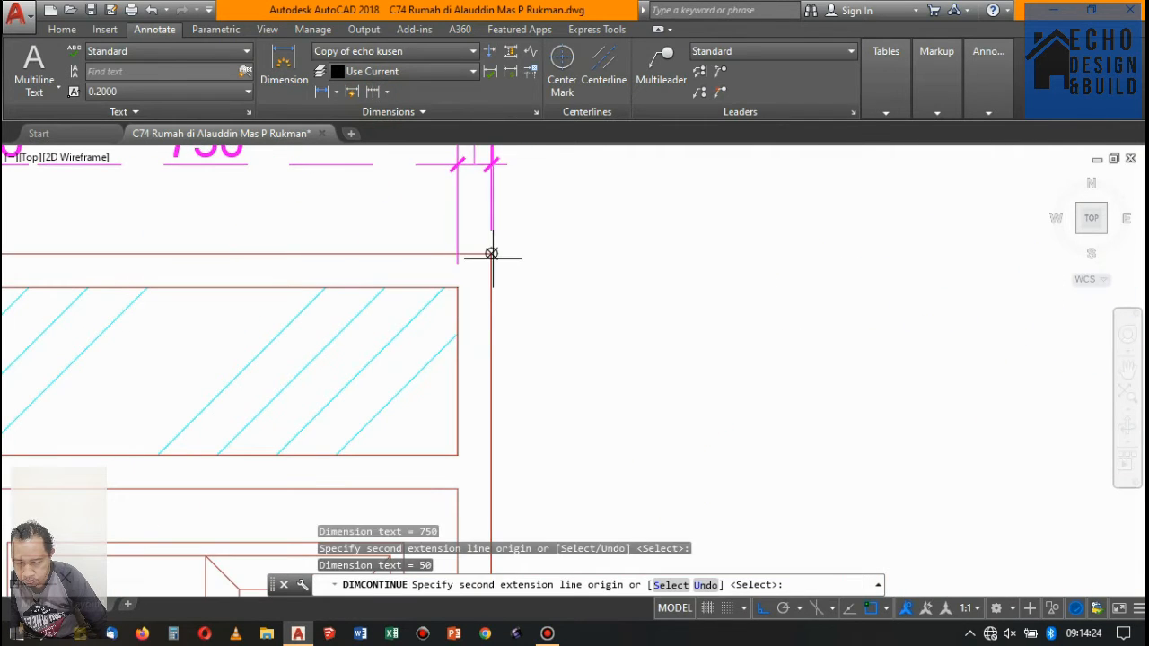
scroll(512, 251, down, 4)
key(Return)
key(Return)
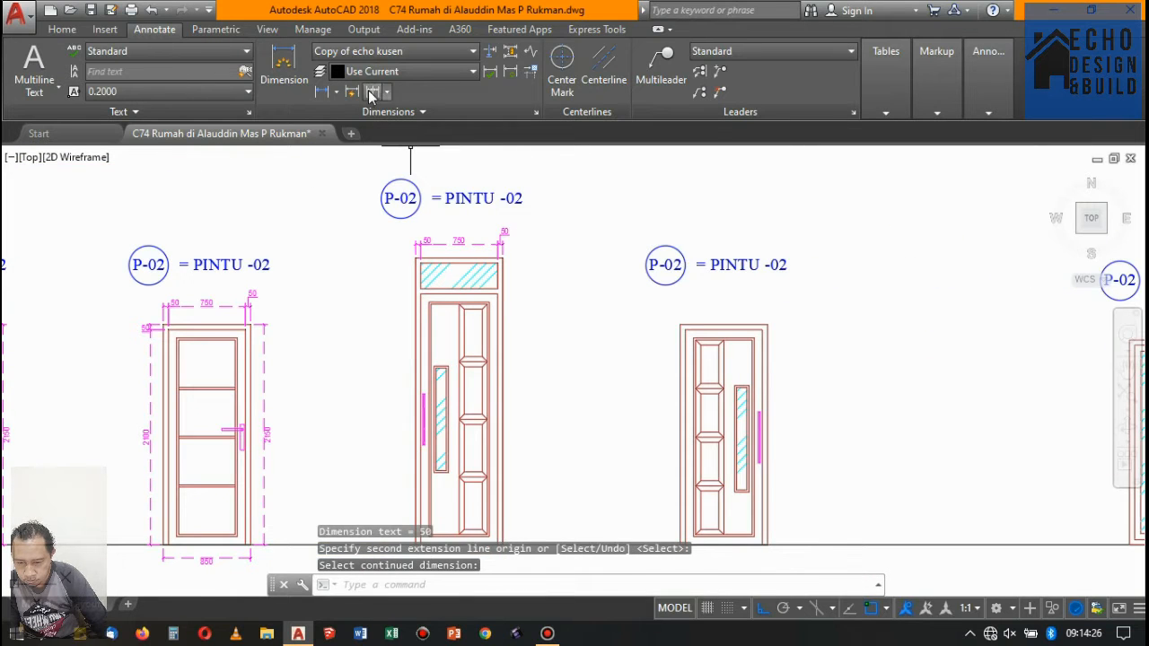
- Add a vertical linear dimension for the top frame member's thickness on the left side of the glazed-transom door
click(373, 94)
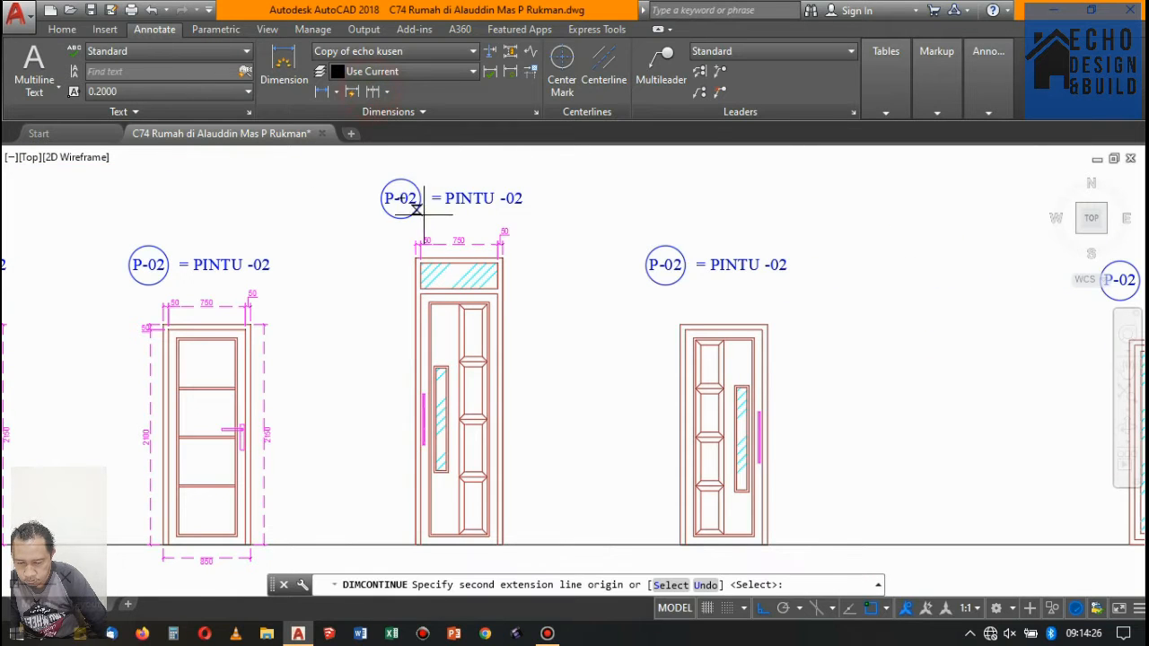
click(323, 93)
scroll(407, 253, up, 4)
click(429, 249)
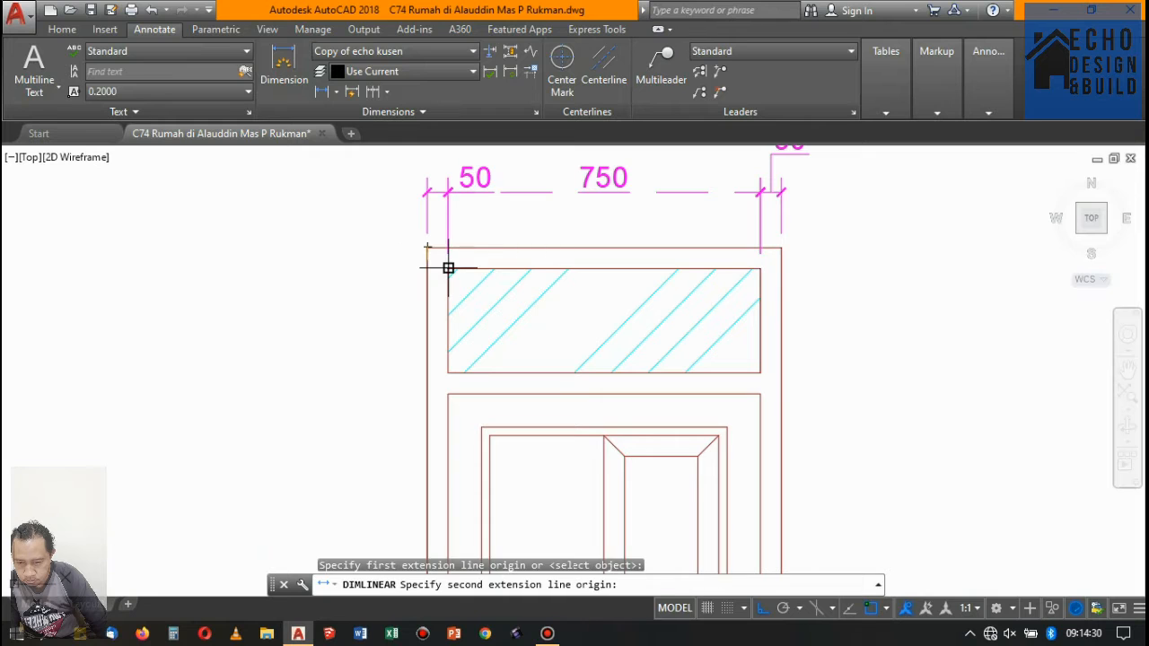
click(447, 269)
click(382, 259)
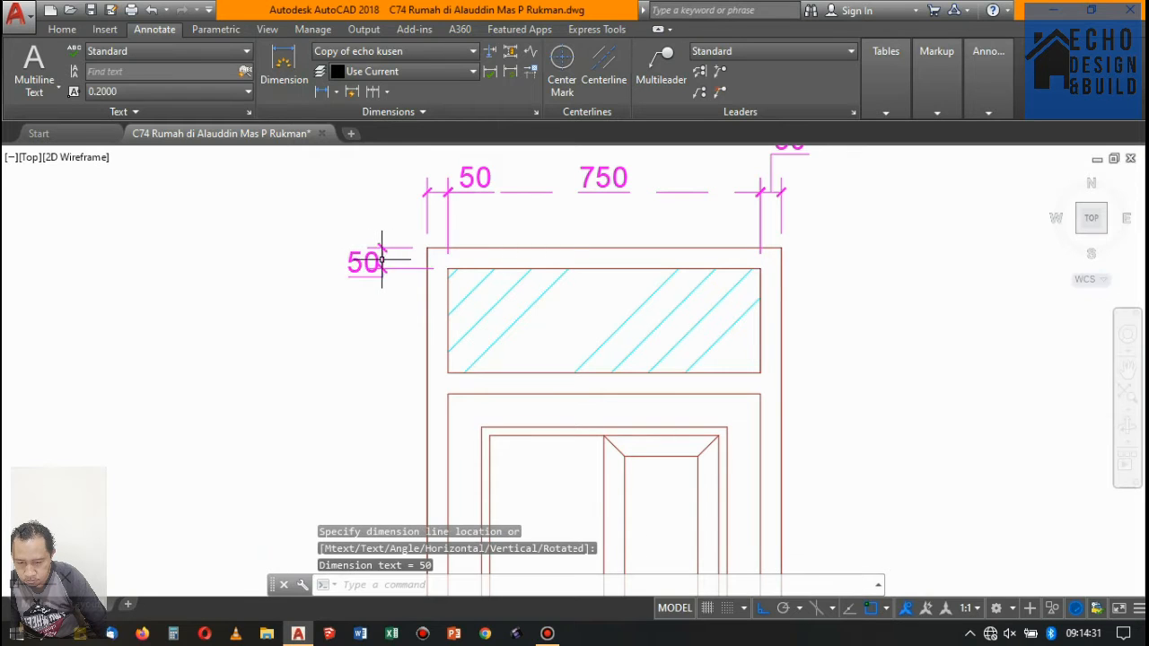
- Continue the vertical dimension of the glazed-transom door across the transom glass and crossbar, down to the baseline
click(386, 91)
click(394, 119)
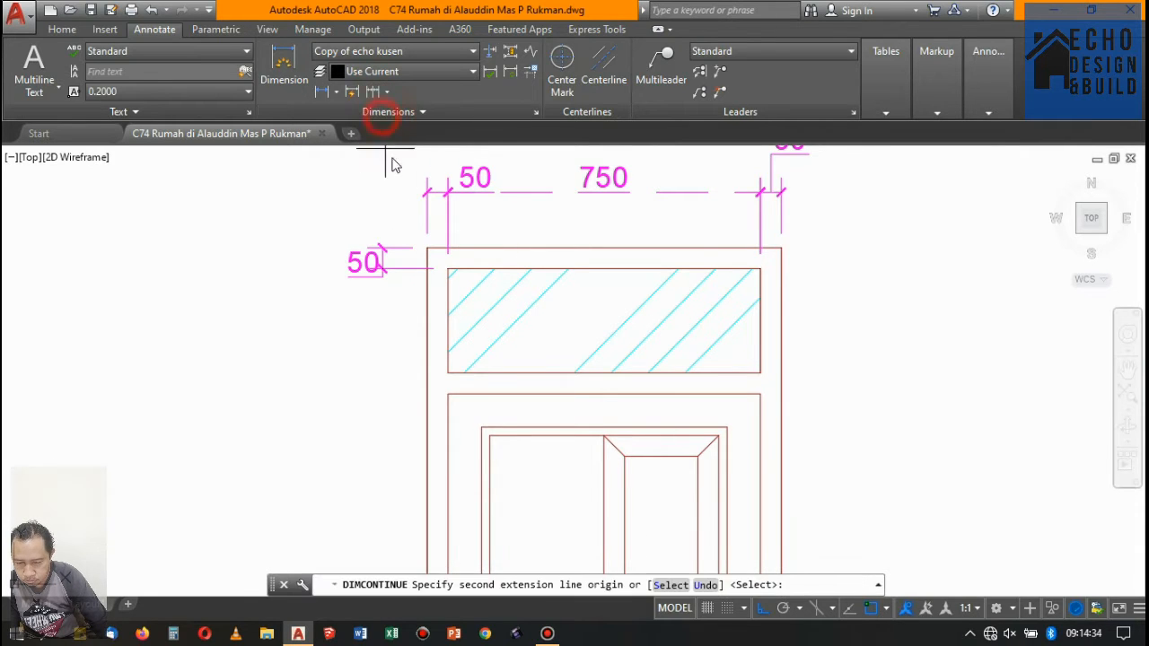
click(448, 371)
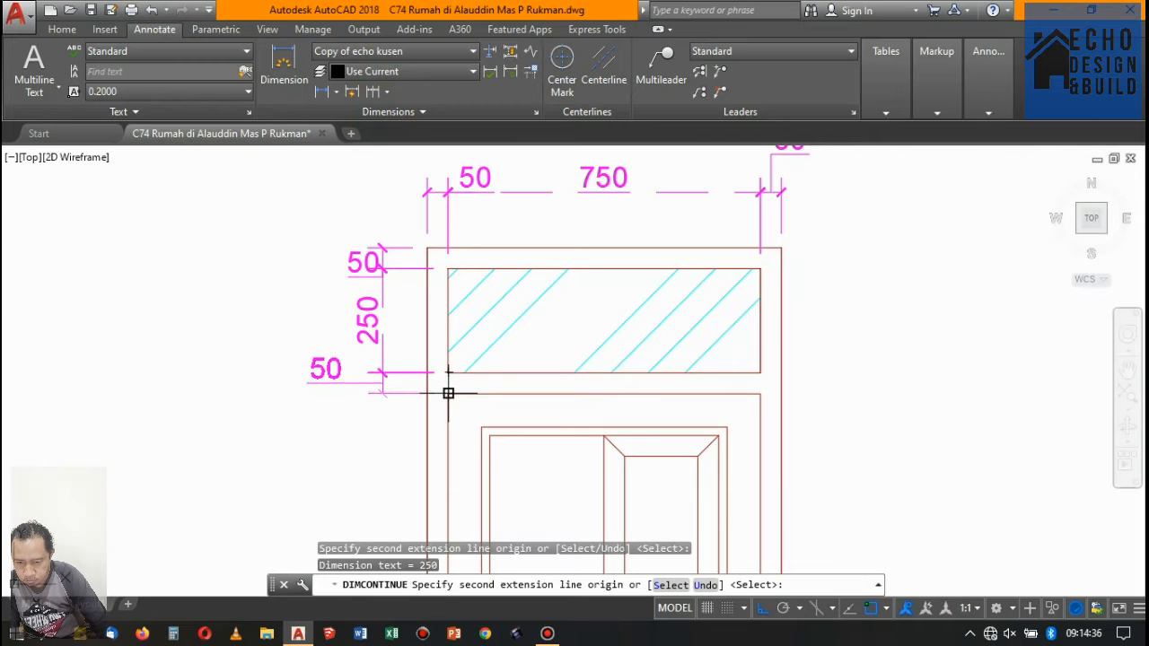
click(448, 393)
scroll(448, 394, down, 8)
scroll(404, 269, up, 6)
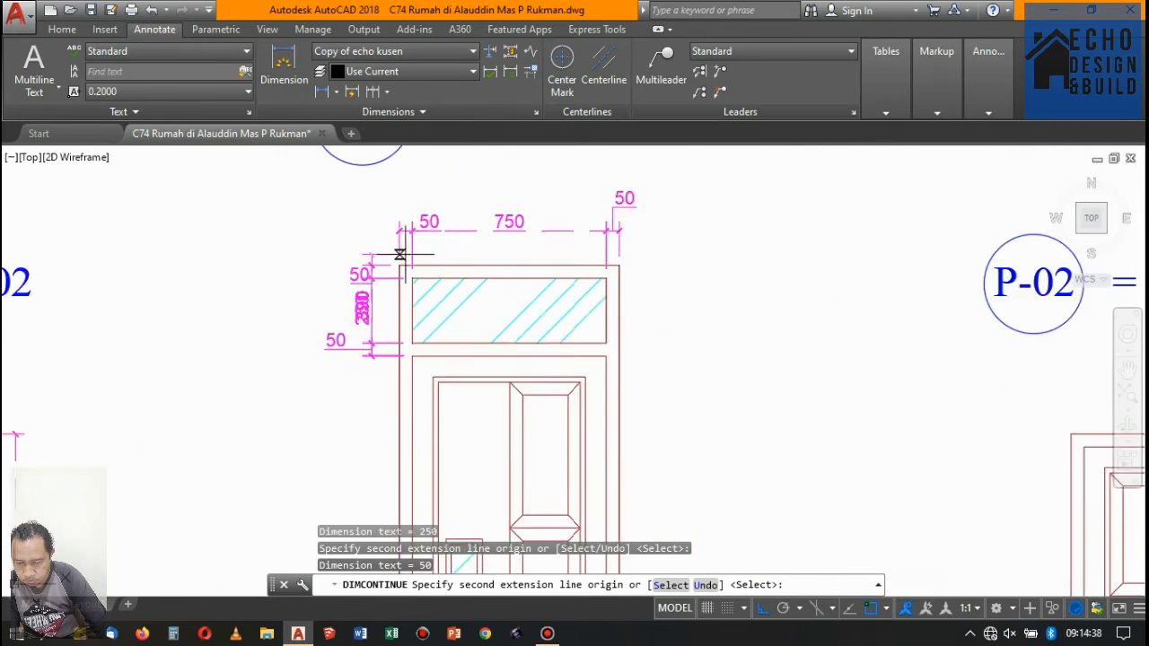
scroll(399, 255, up, 1)
scroll(500, 333, down, 5)
scroll(333, 437, up, 7)
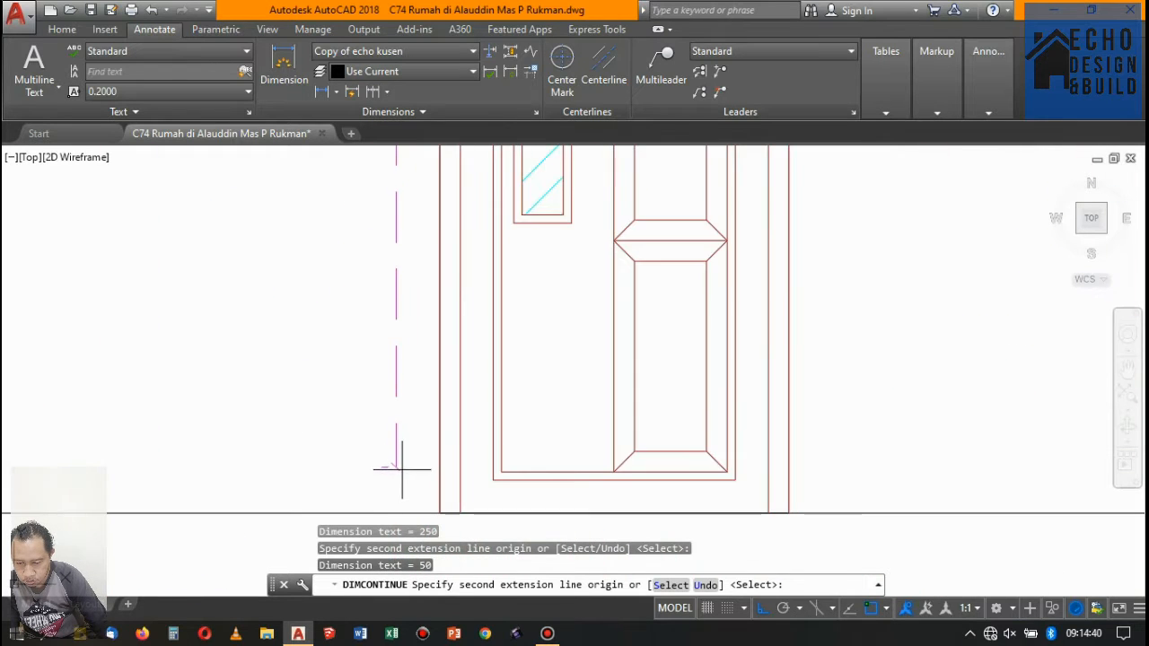
scroll(402, 469, down, 5)
scroll(415, 439, up, 5)
click(414, 423)
scroll(414, 422, down, 5)
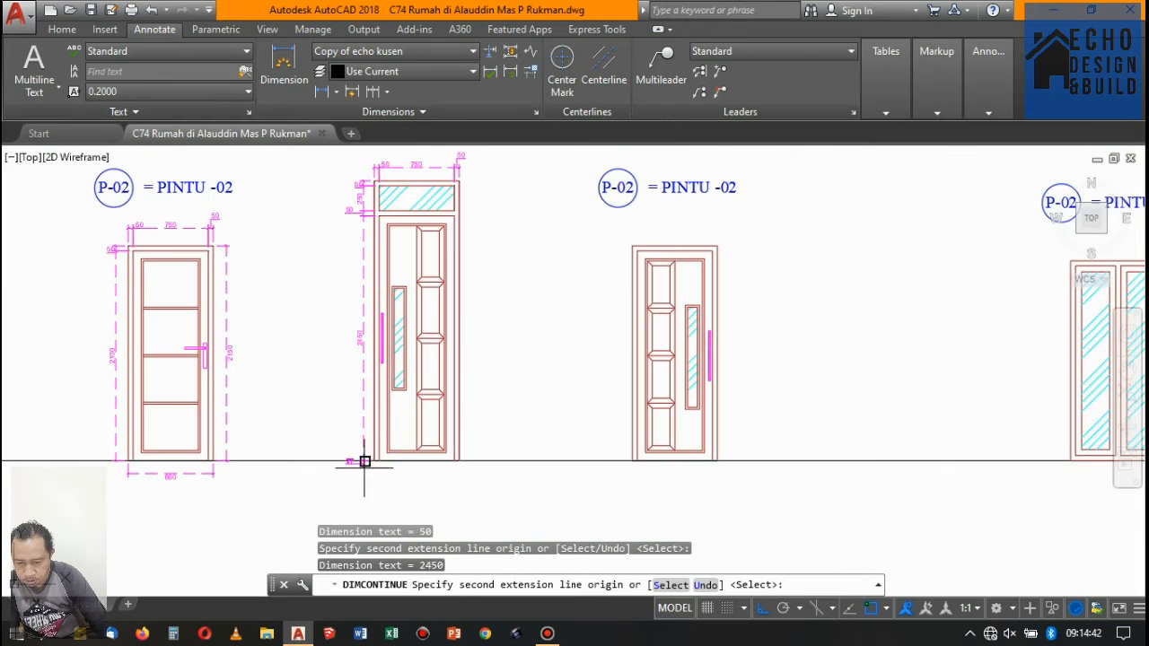
key(Return)
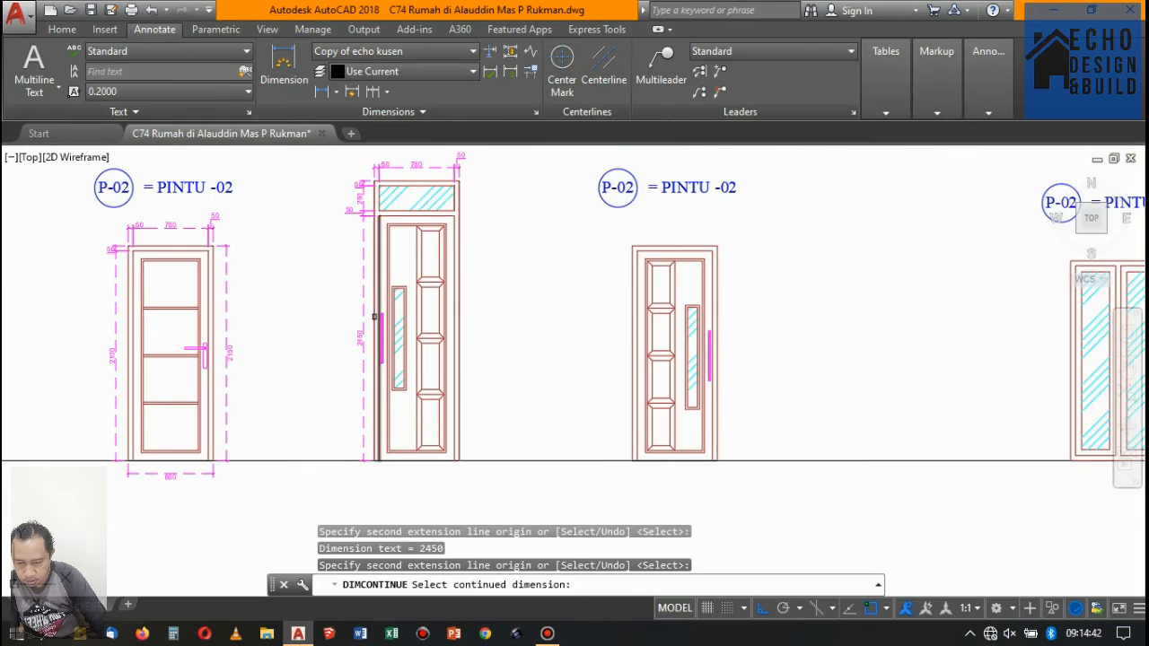
- Dimension the width of the narrow glass strip in the glazed-transom door, placing the dimension above the strip
click(321, 92)
scroll(402, 307, up, 4)
click(423, 305)
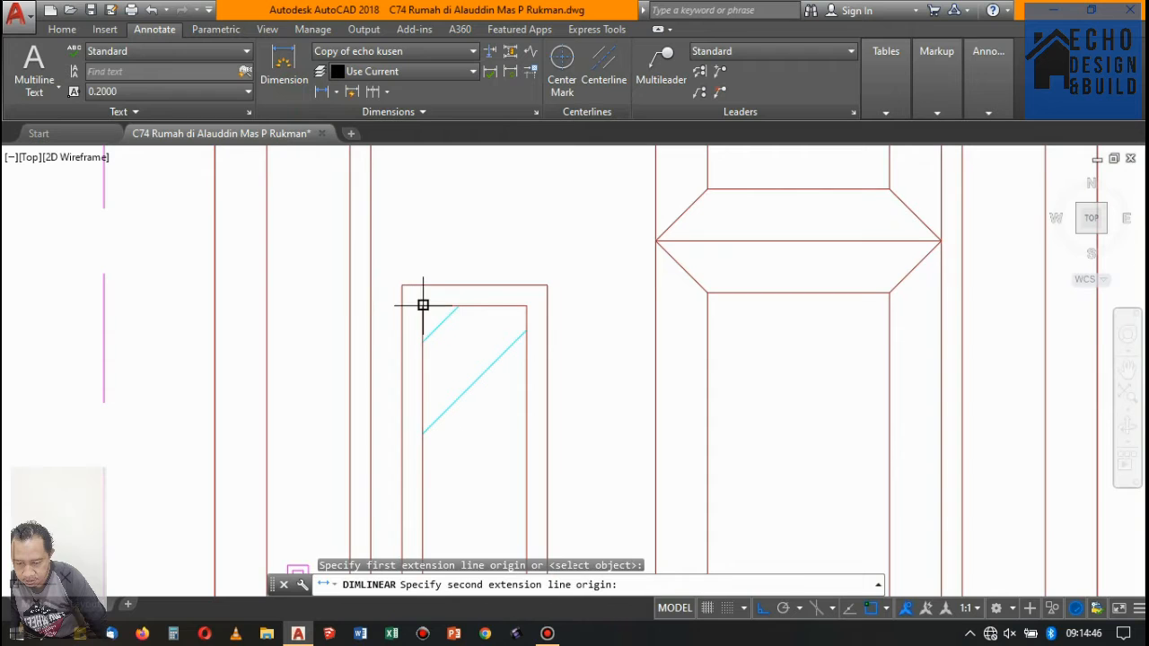
click(527, 305)
scroll(498, 269, down, 3)
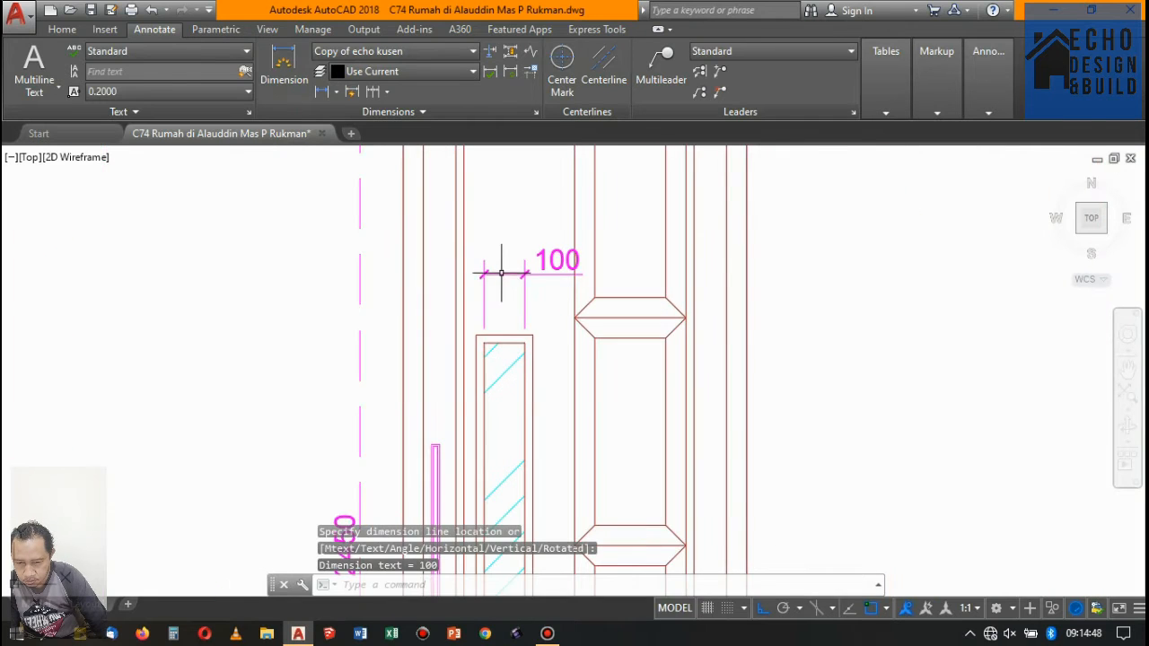
- Dimension the height of the narrow glass strip in the glazed-transom door, placing the dimension just right of the strip
click(325, 93)
scroll(521, 345, up, 3)
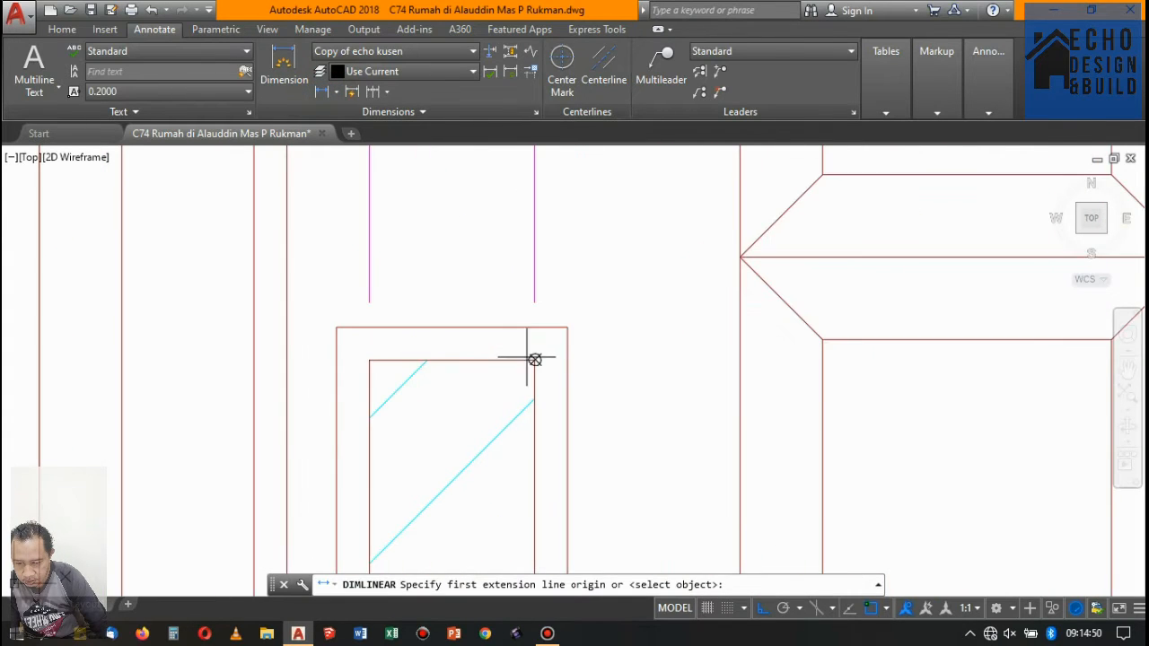
click(533, 359)
scroll(490, 319, down, 5)
scroll(496, 320, up, 8)
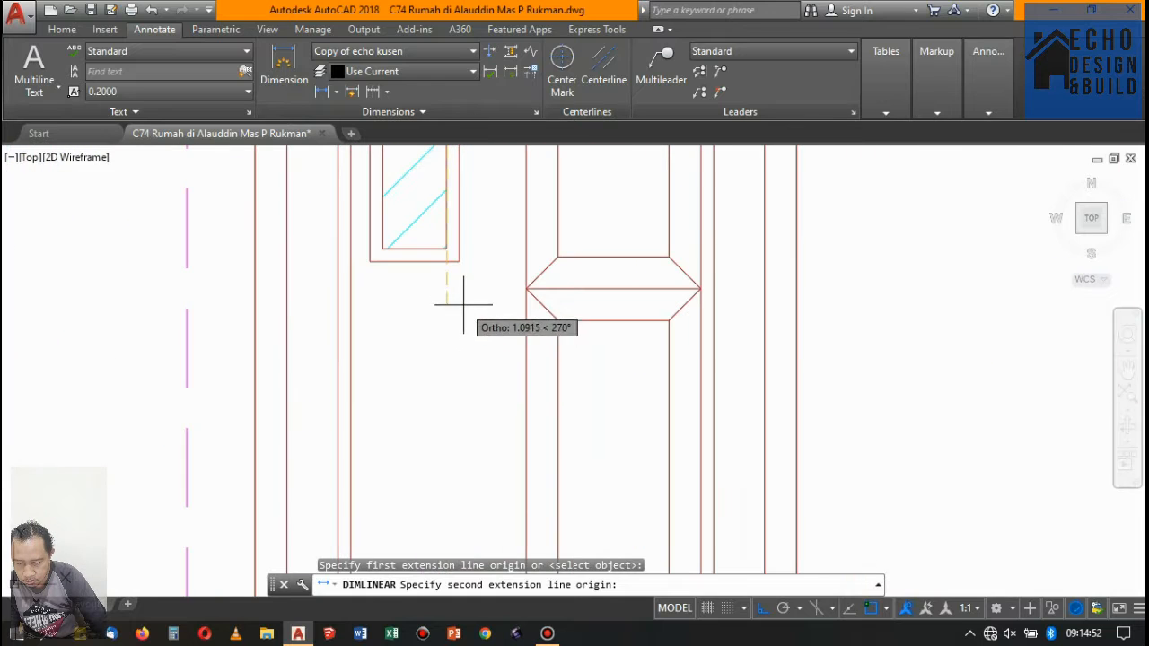
click(446, 248)
scroll(446, 248, down, 5)
scroll(503, 343, up, 5)
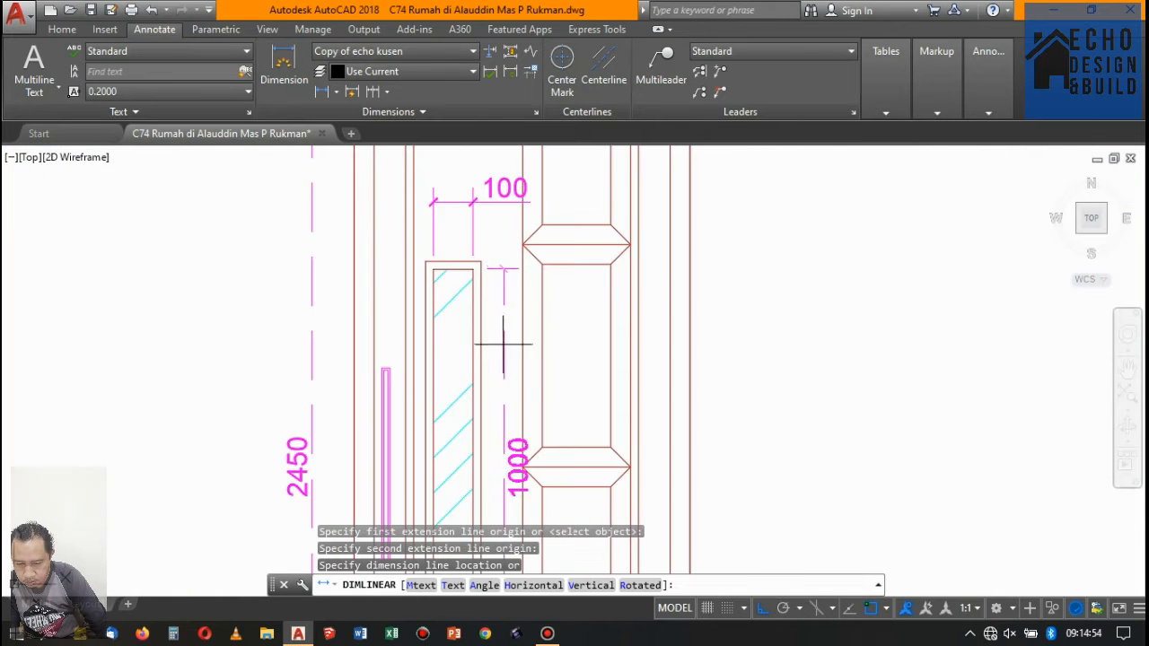
click(490, 325)
scroll(503, 296, down, 10)
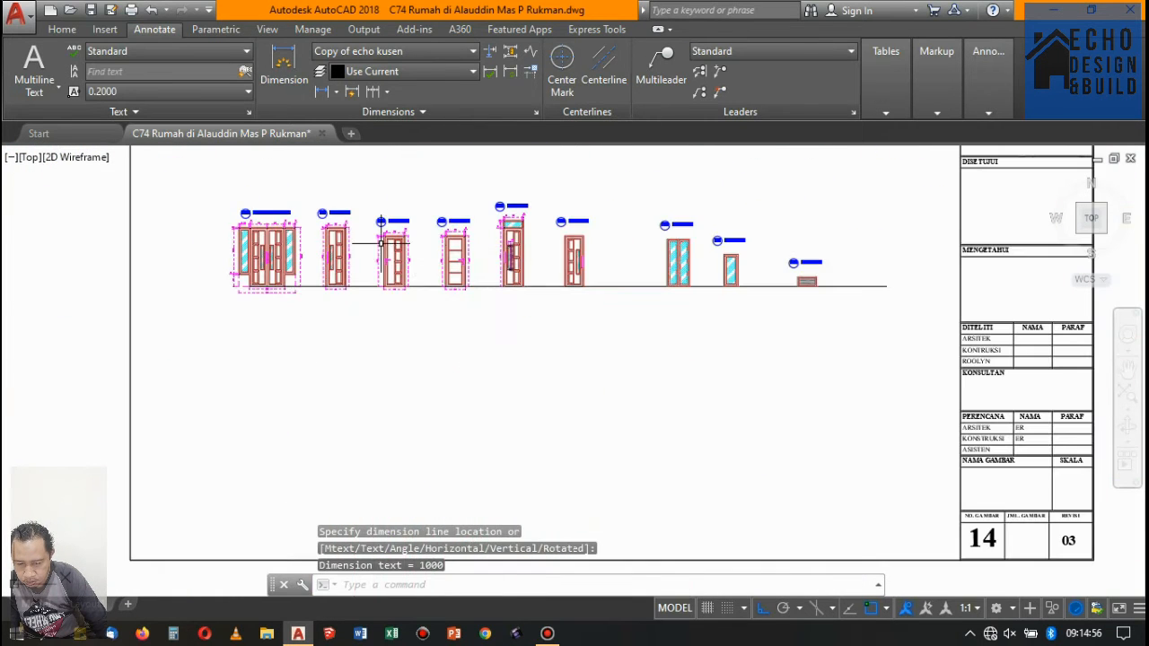
- Dimension the width of the narrow glass strip in the double door's right leaf, placing the dimension above the strip
key(Return)
scroll(283, 220, up, 10)
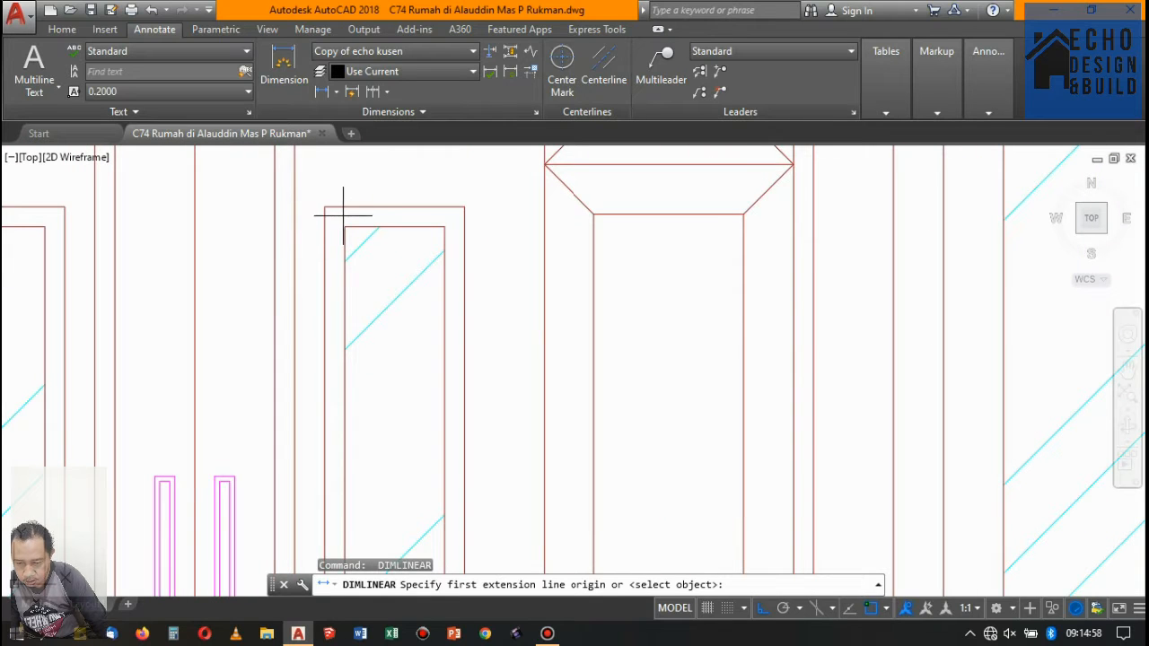
click(371, 223)
click(445, 225)
scroll(444, 223, down, 4)
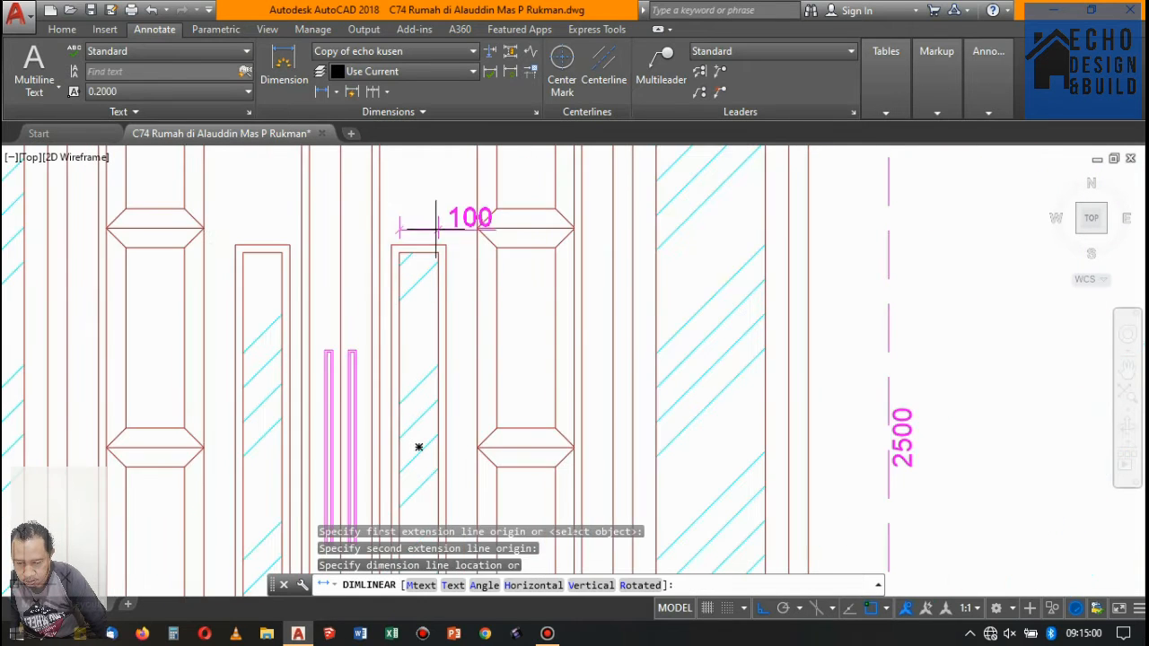
click(433, 219)
- Dimension the height of the narrow glass strip in the double door's right leaf, placing the dimension just right of the strip
key(Return)
click(438, 253)
scroll(438, 252, down, 5)
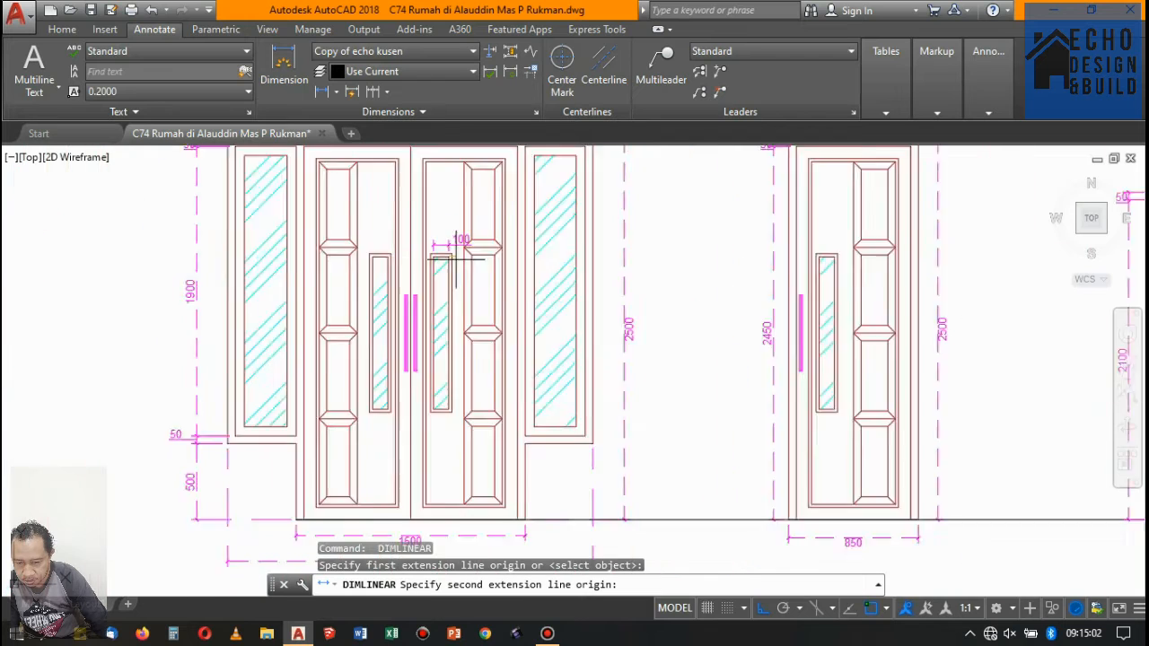
scroll(456, 329, up, 10)
click(408, 367)
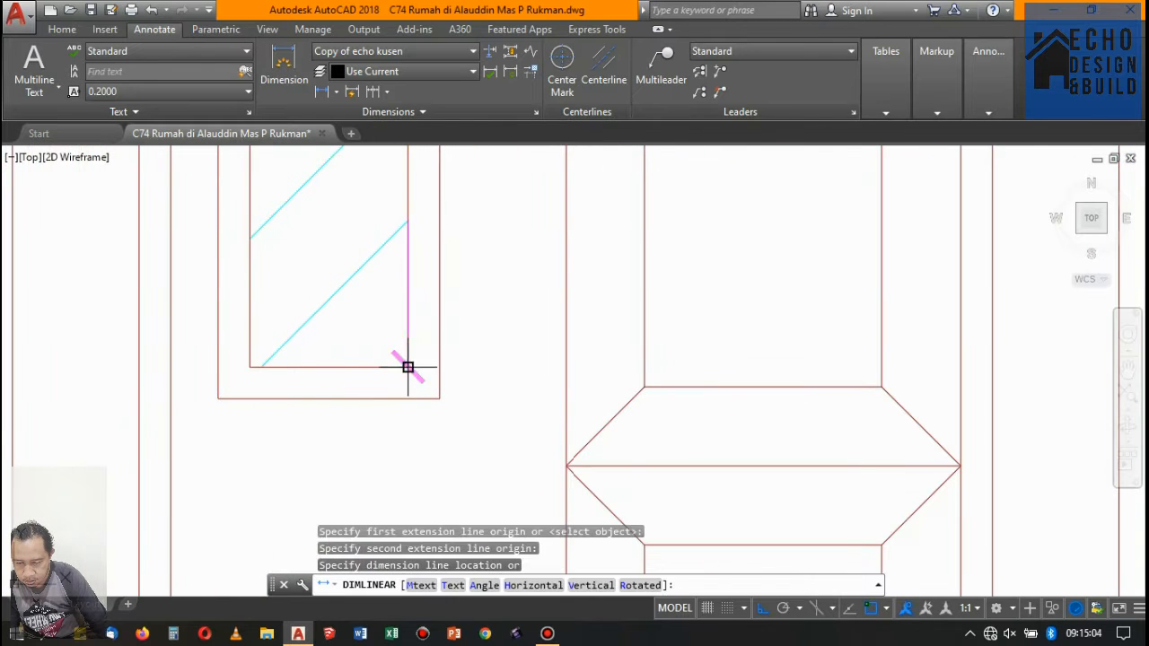
scroll(441, 290, down, 5)
scroll(469, 296, up, 4)
click(448, 334)
scroll(457, 334, down, 5)
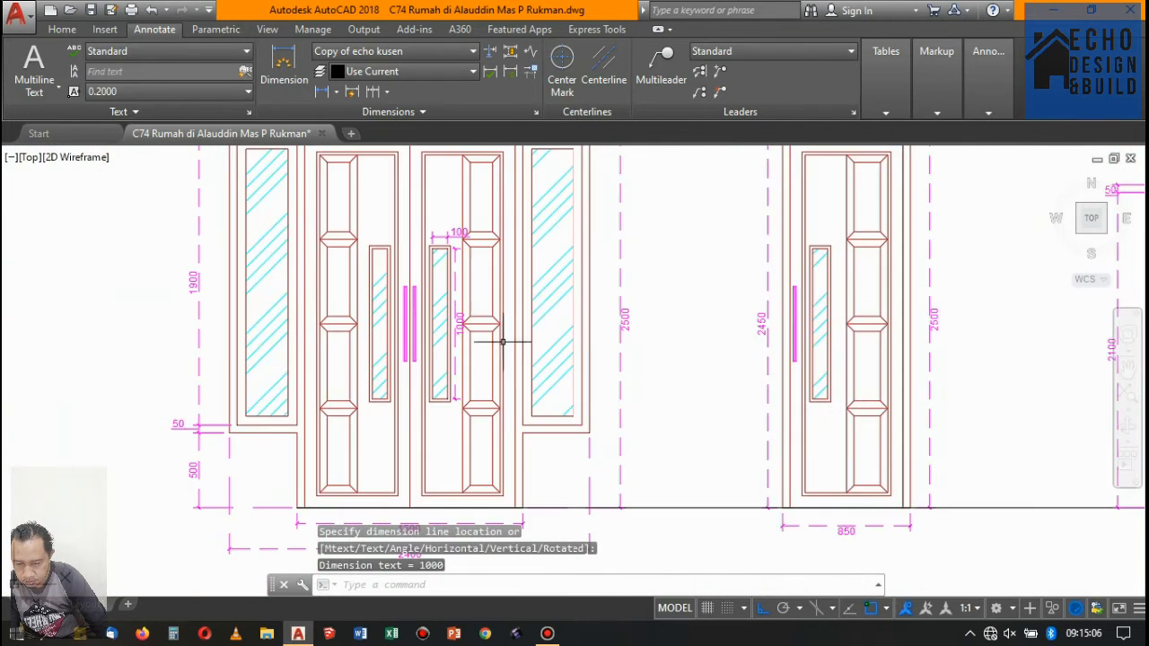
- Dimension the width of the narrow glass strip in the panelled door right of the glazed-transom door, placing the dimension above the strip
scroll(535, 337, down, 4)
scroll(536, 337, up, 4)
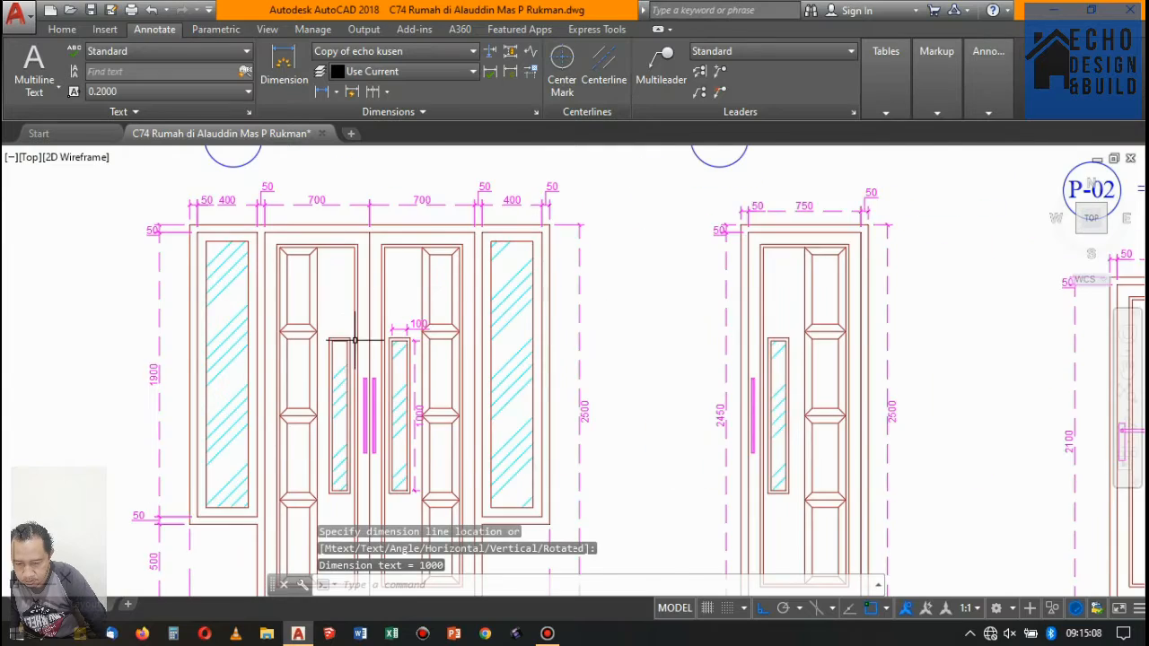
scroll(355, 341, down, 4)
scroll(415, 301, up, 6)
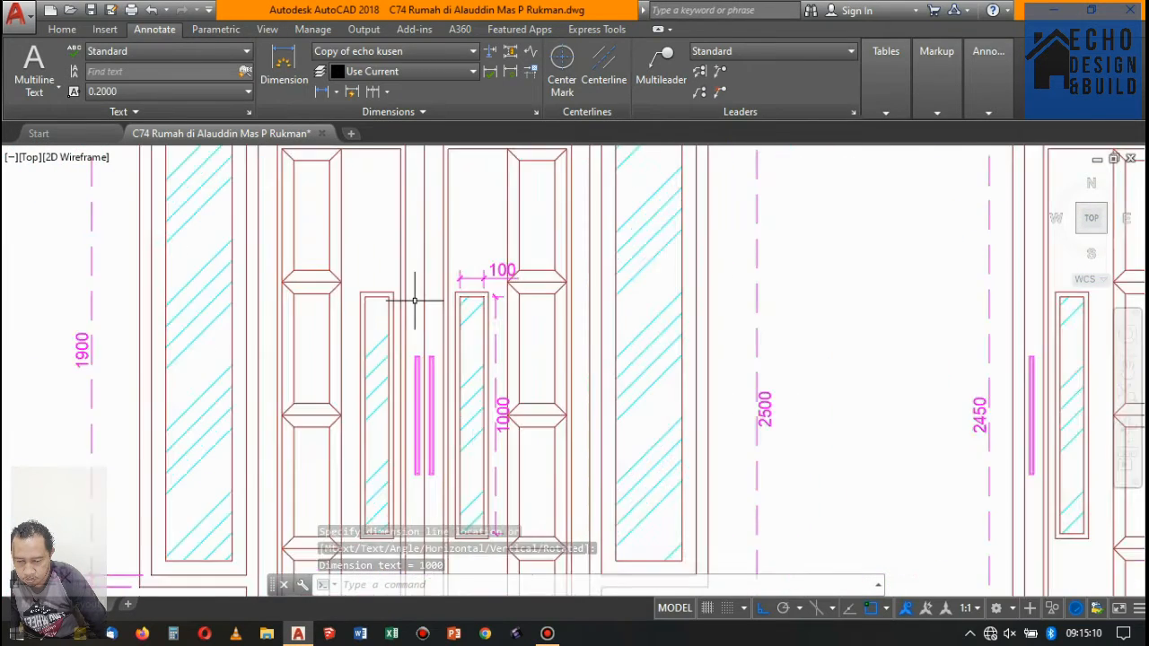
scroll(415, 301, down, 6)
scroll(477, 313, up, 6)
scroll(811, 298, down, 2)
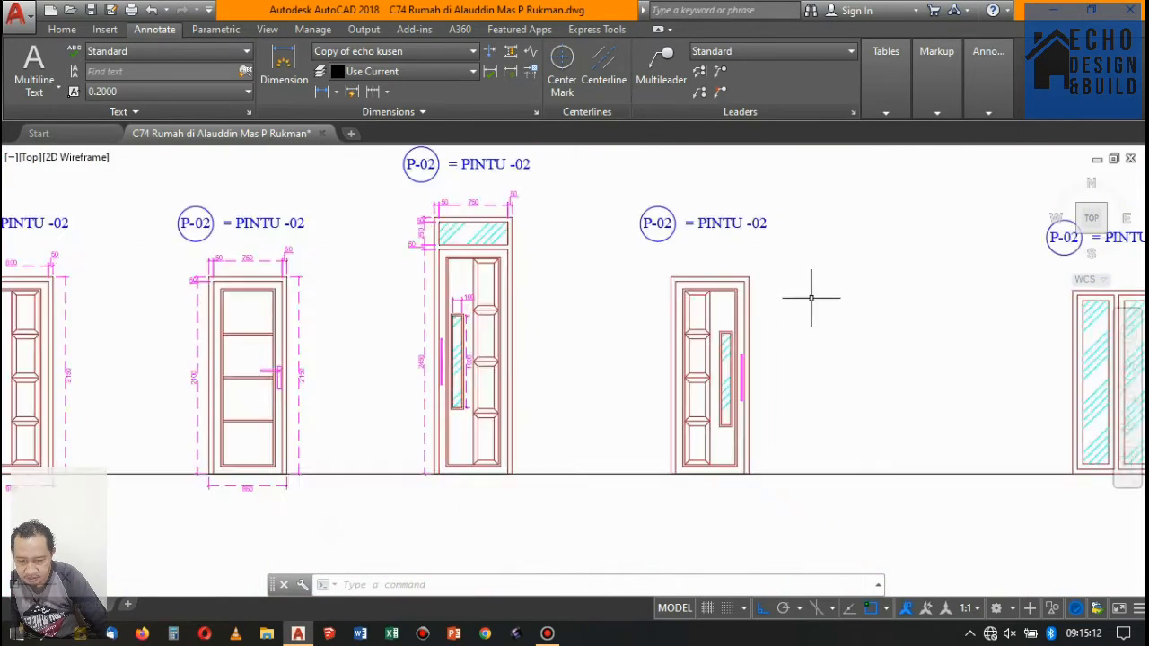
scroll(585, 303, up, 3)
scroll(660, 337, up, 2)
scroll(511, 276, up, 3)
key(space)
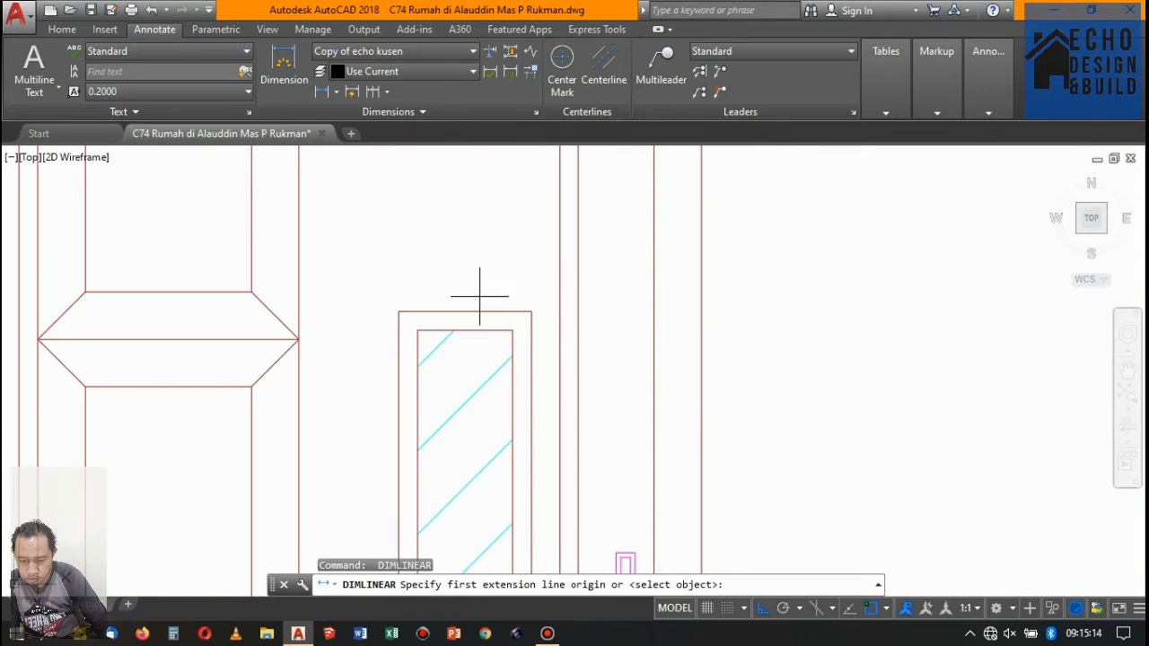
click(417, 330)
click(512, 330)
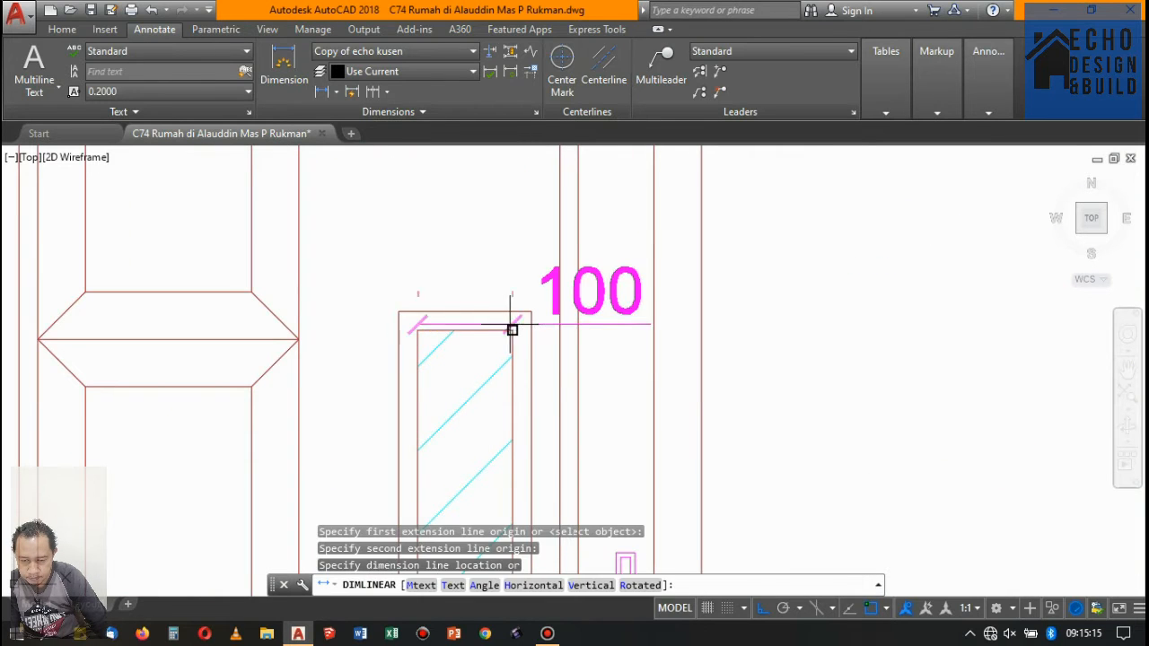
click(488, 261)
- Dimension the height of the glass strip in the panelled door right of the glazed-transom door, placing the dimension left of the strip
key(space)
click(418, 327)
scroll(419, 327, down, 4)
scroll(441, 326, up, 4)
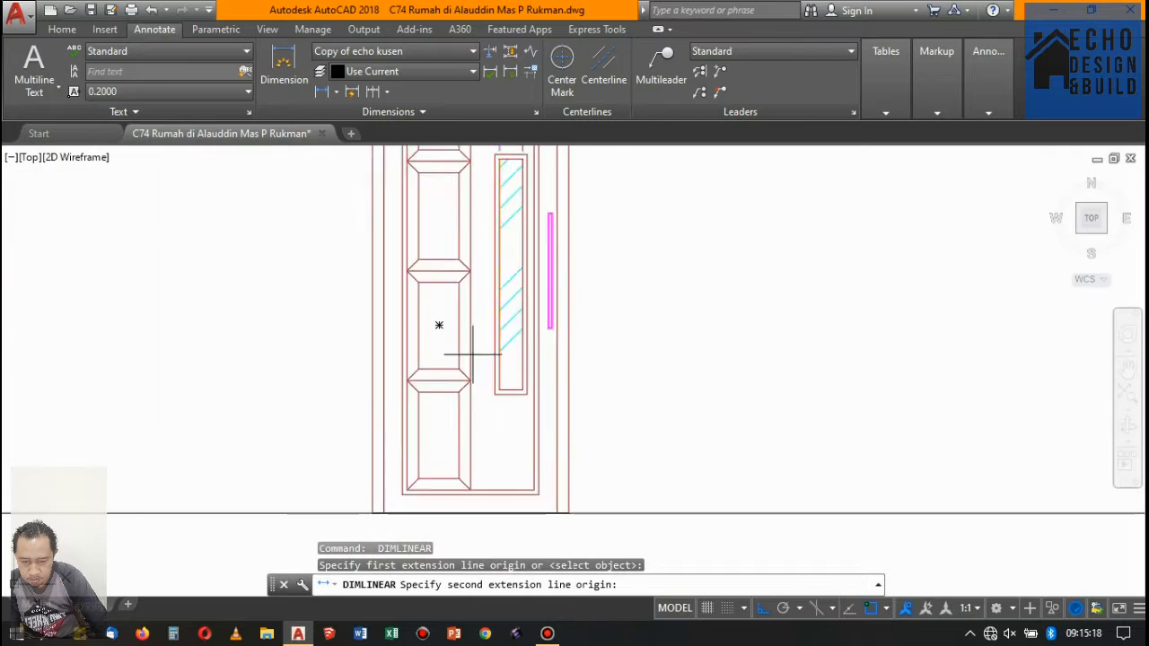
click(507, 410)
scroll(498, 269, up, 4)
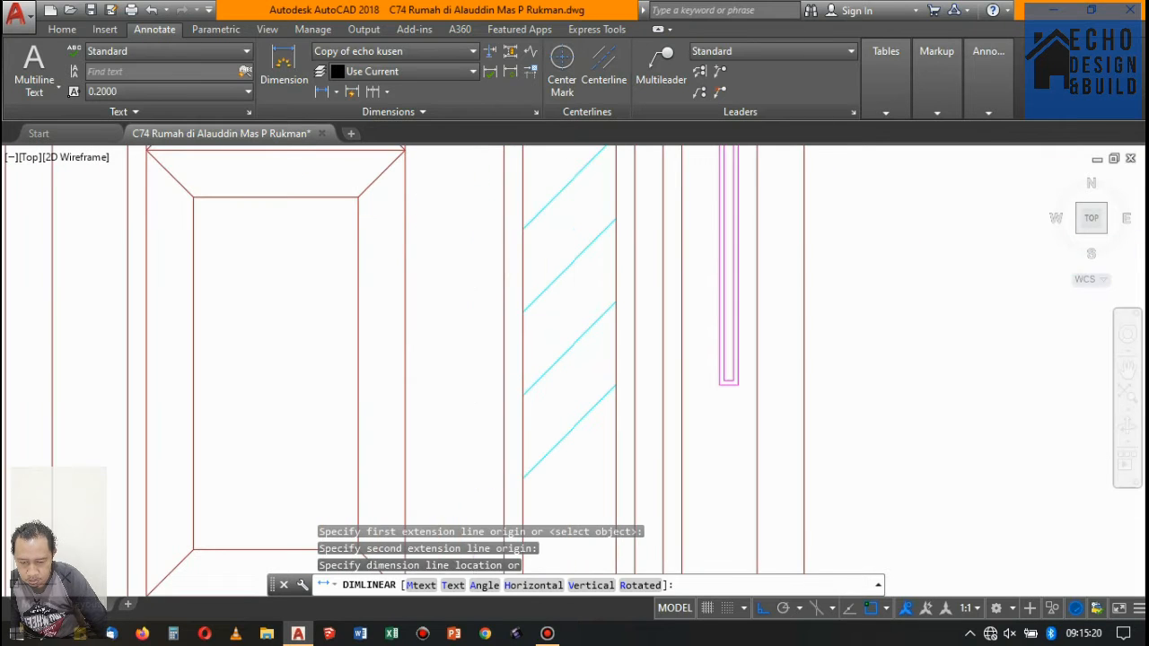
click(457, 328)
scroll(456, 328, down, 7)
scroll(508, 285, down, 5)
scroll(501, 277, up, 4)
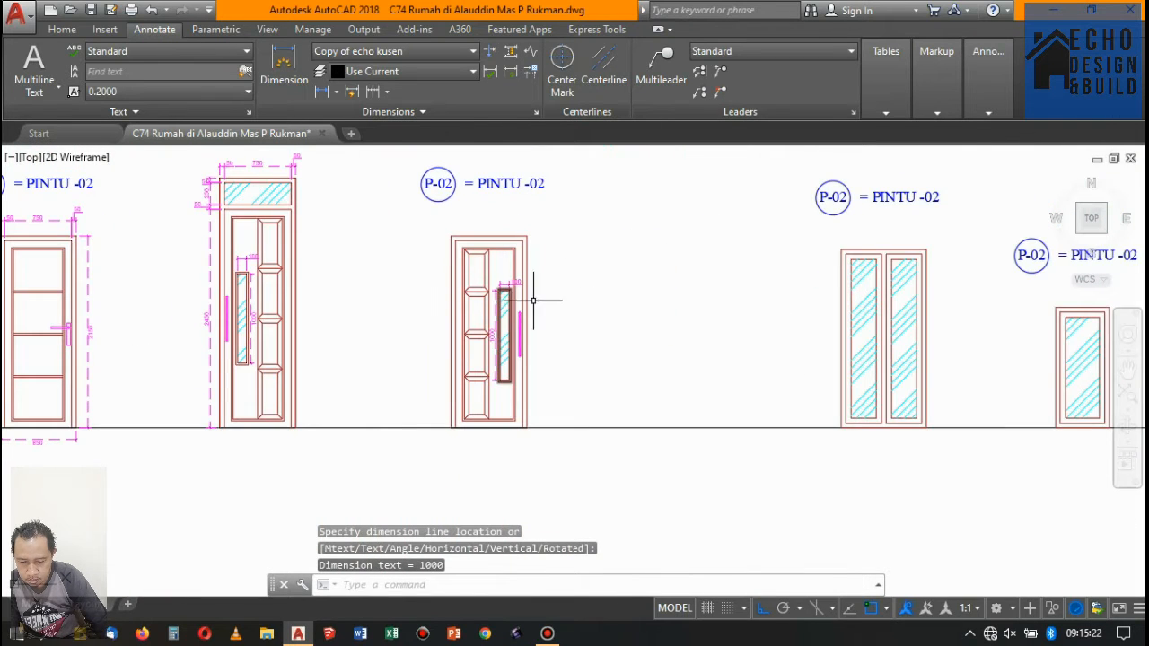
- Dimension the overall width of the glazed-transom door, placing the dimension below the baseline
scroll(533, 301, down, 6)
scroll(386, 269, up, 4)
scroll(283, 318, down, 3)
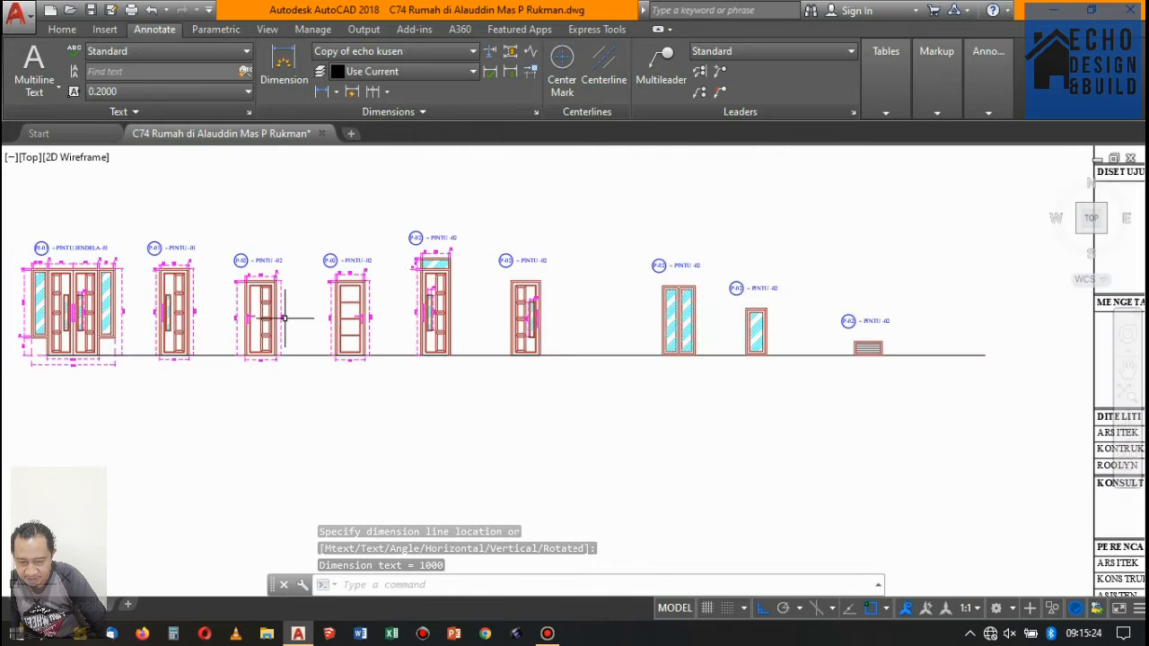
scroll(284, 318, up, 4)
click(284, 72)
scroll(615, 401, up, 2)
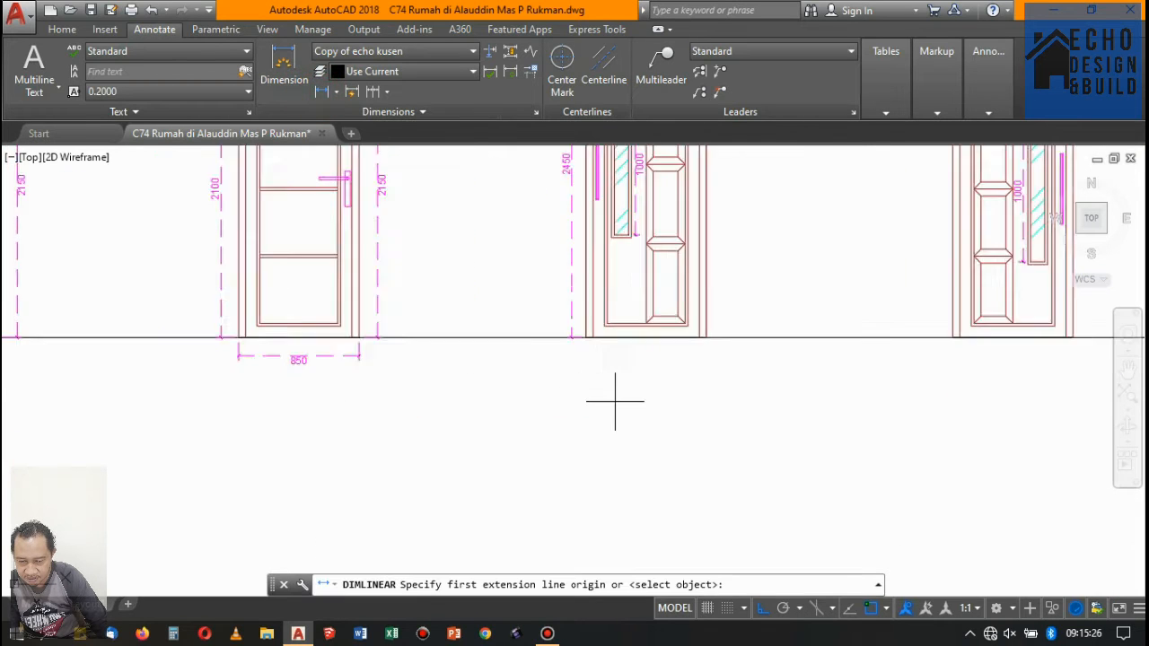
scroll(588, 359, up, 3)
click(558, 279)
scroll(593, 296, down, 3)
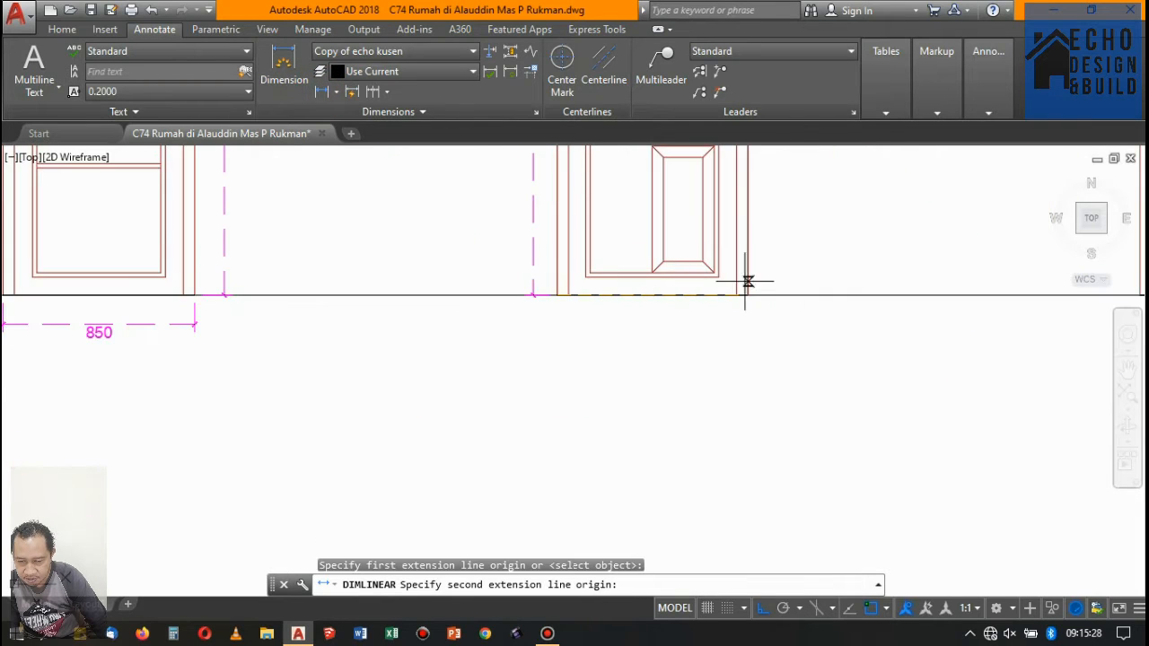
click(748, 294)
click(661, 328)
scroll(592, 359, down, 5)
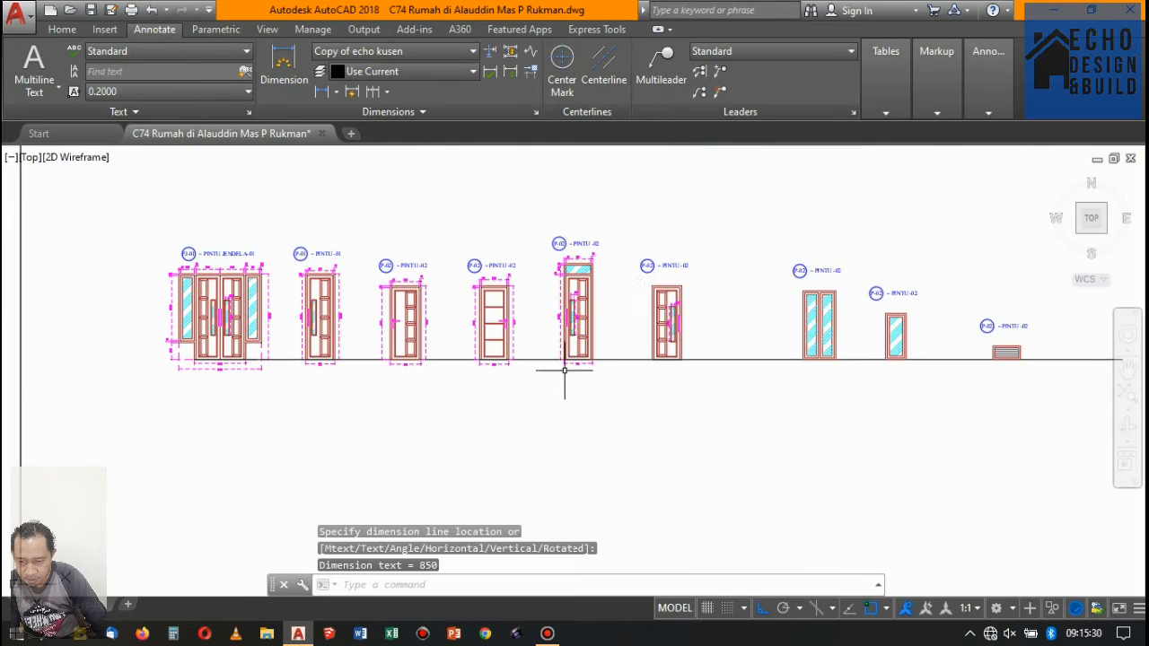
- Dimension the overall height of the glazed-transom door from frame top to baseline, placing the dimension right of the door
key(Return)
scroll(584, 206, up, 5)
scroll(535, 306, down, 3)
scroll(536, 306, up, 6)
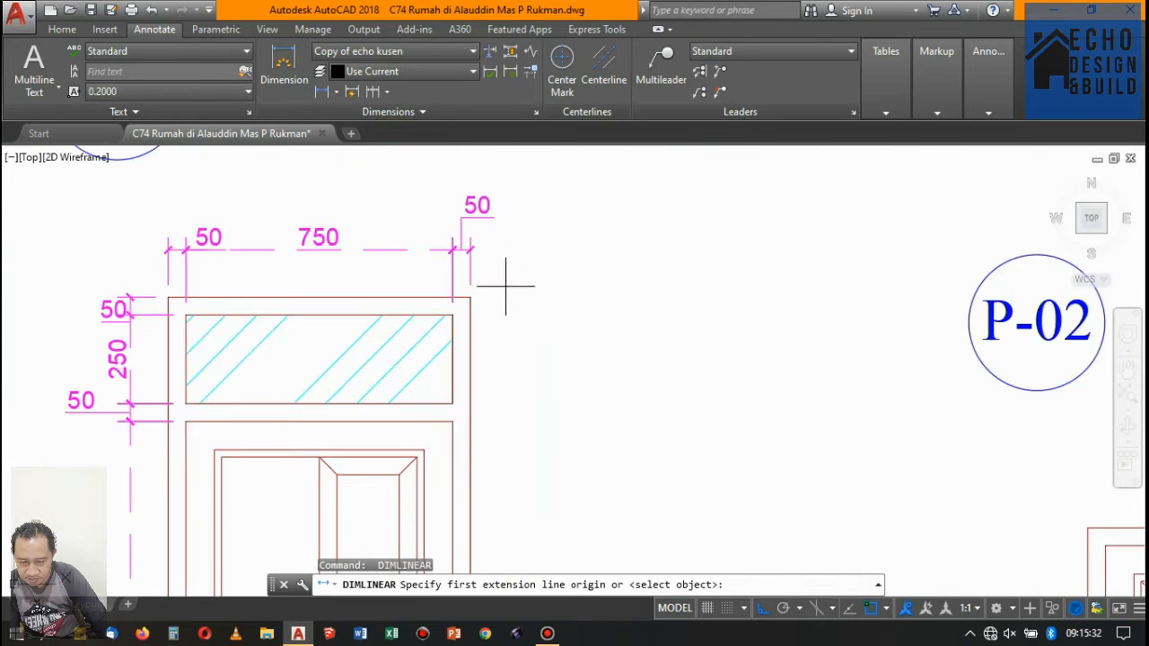
click(454, 299)
scroll(465, 304, down, 6)
scroll(503, 341, down, 2)
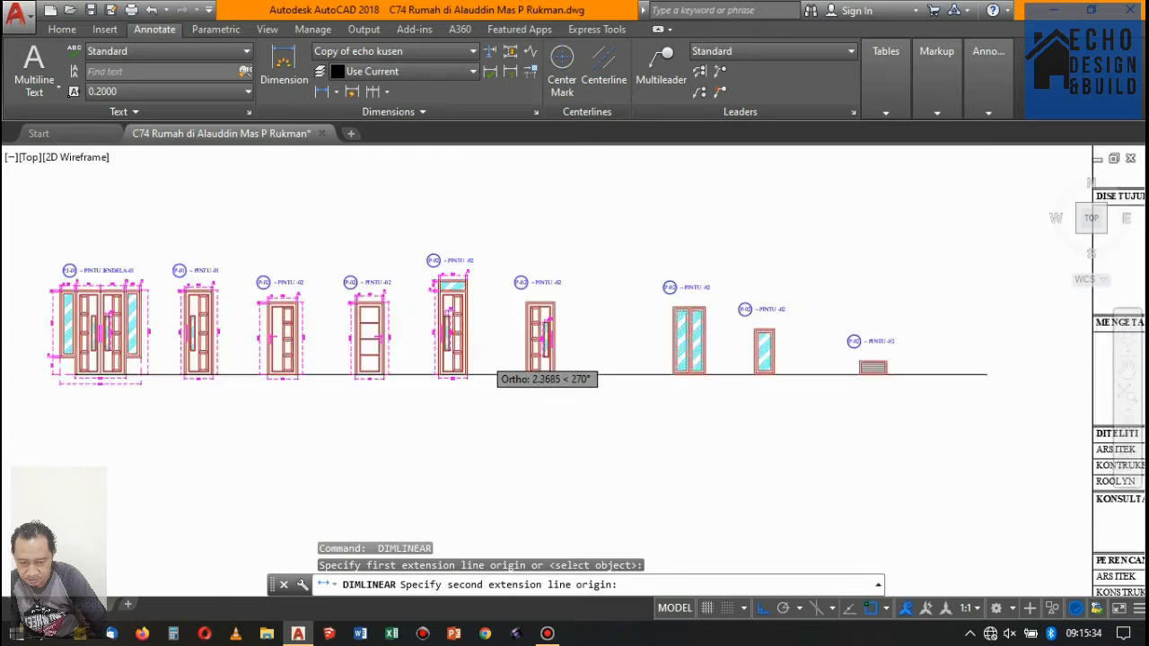
scroll(485, 395, up, 8)
click(362, 459)
scroll(425, 393, down, 5)
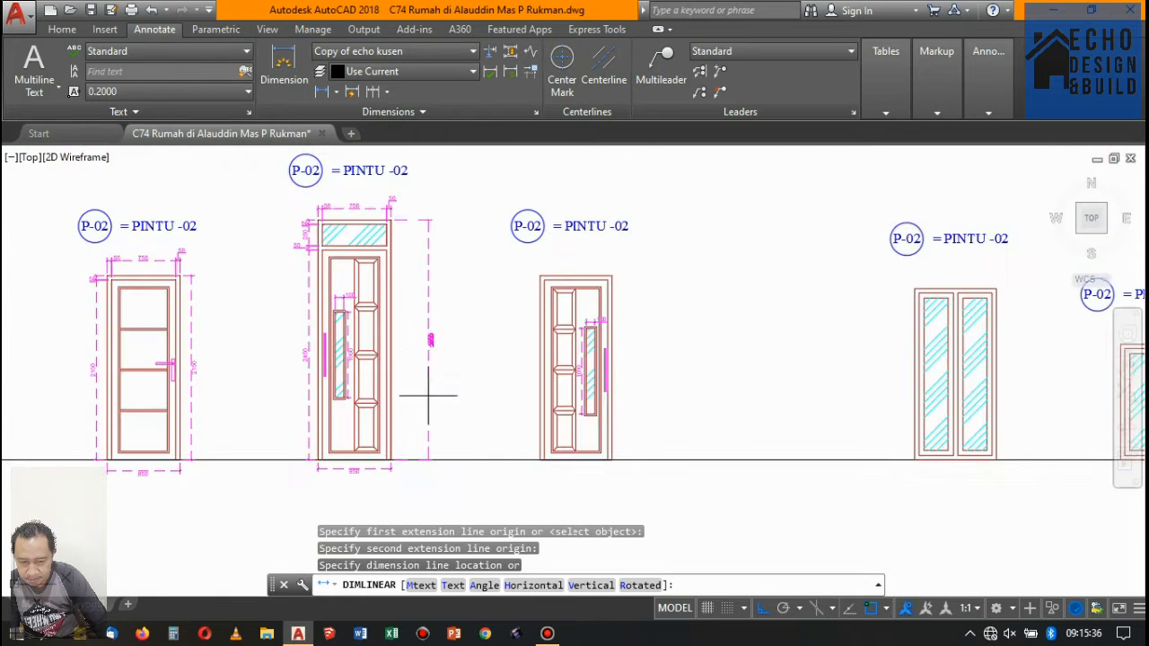
scroll(390, 317, up, 4)
click(354, 323)
scroll(532, 365, down, 4)
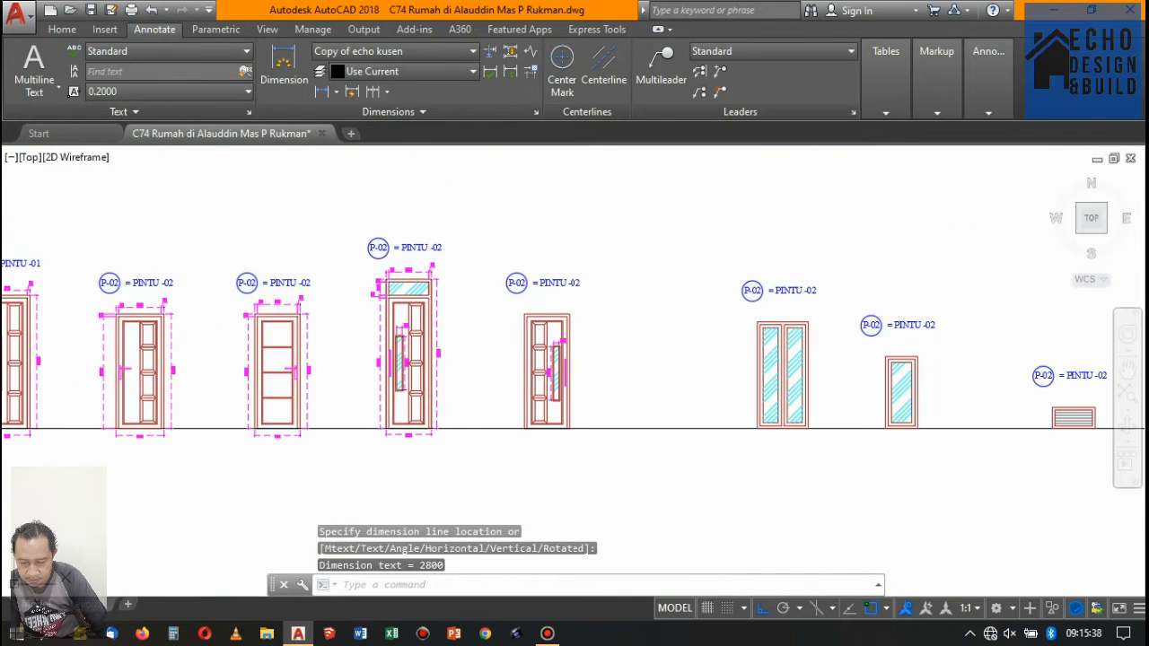
- Dimension the left jamb thickness of the panelled door right of the glazed-transom door, placing the dimension above the frame
key(Return)
scroll(519, 309, up, 6)
click(545, 330)
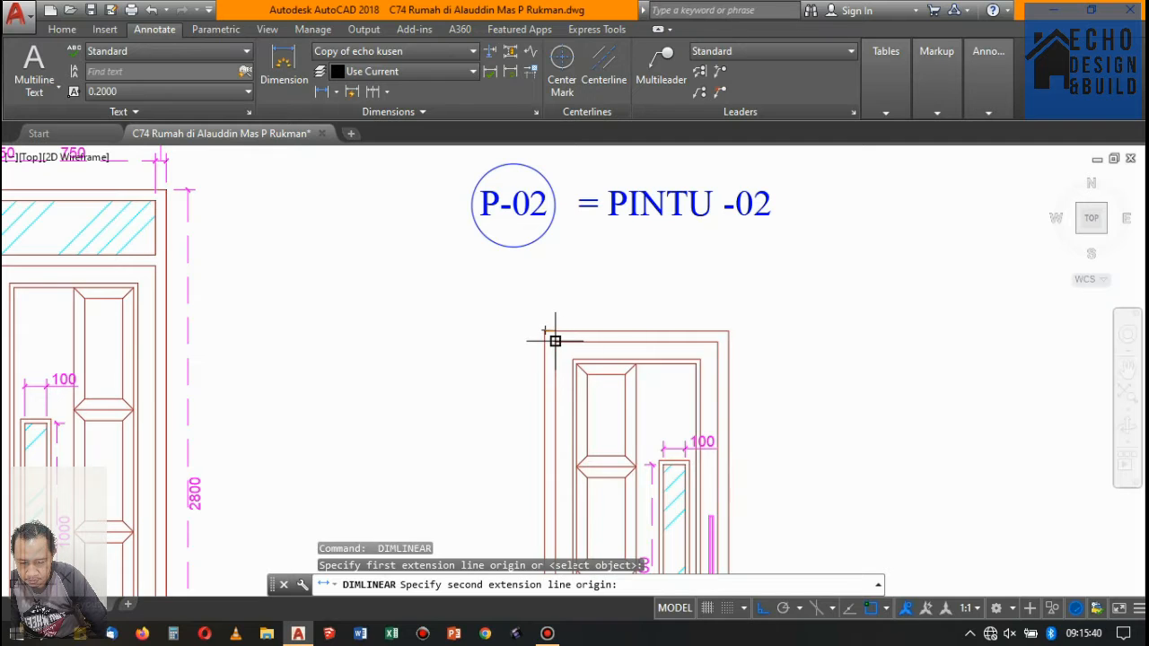
click(555, 342)
click(548, 287)
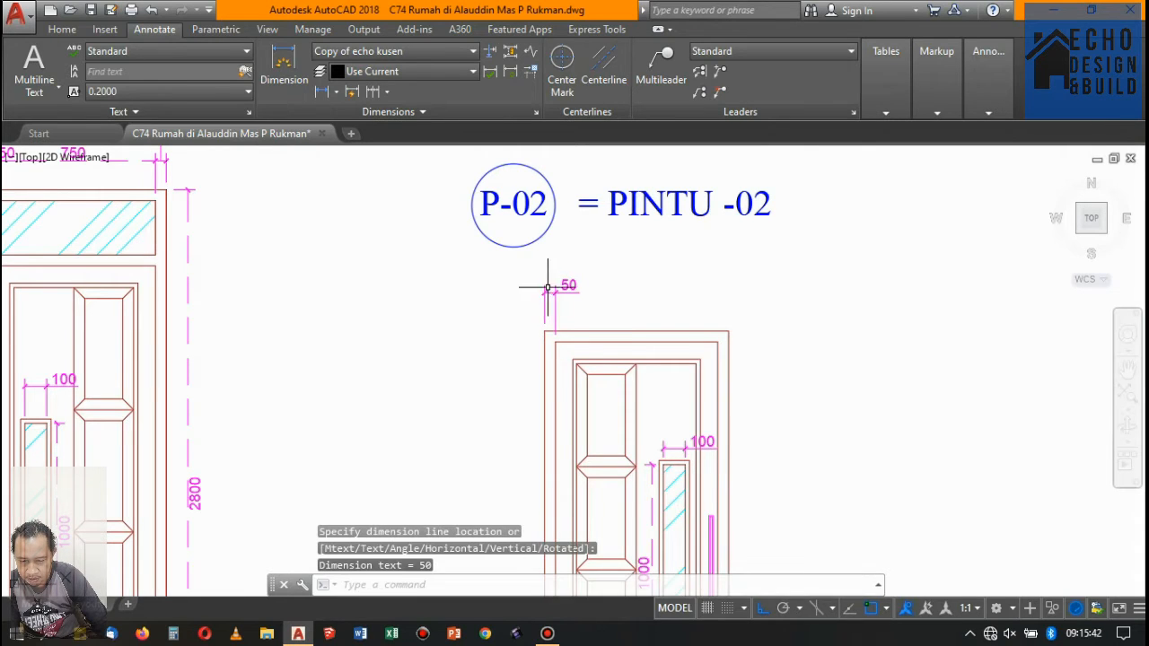
- Continue that door's horizontal dimension above the frame across the door opening and the right jamb
click(373, 92)
click(728, 346)
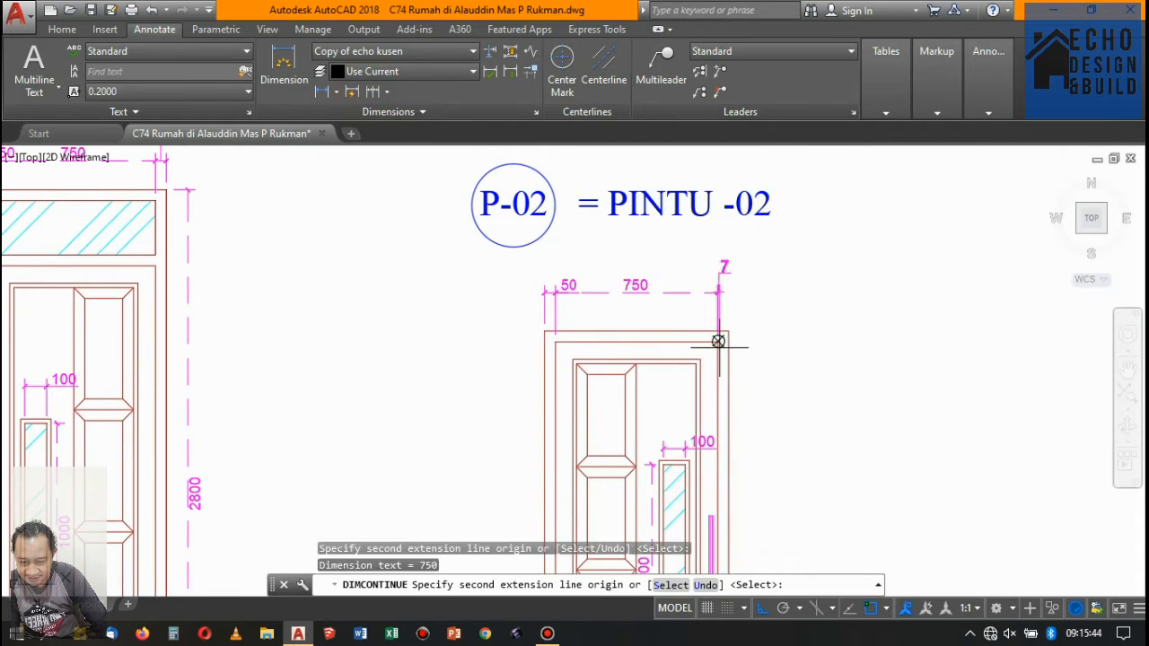
scroll(728, 339, up, 4)
click(727, 317)
scroll(727, 317, down, 5)
key(Return)
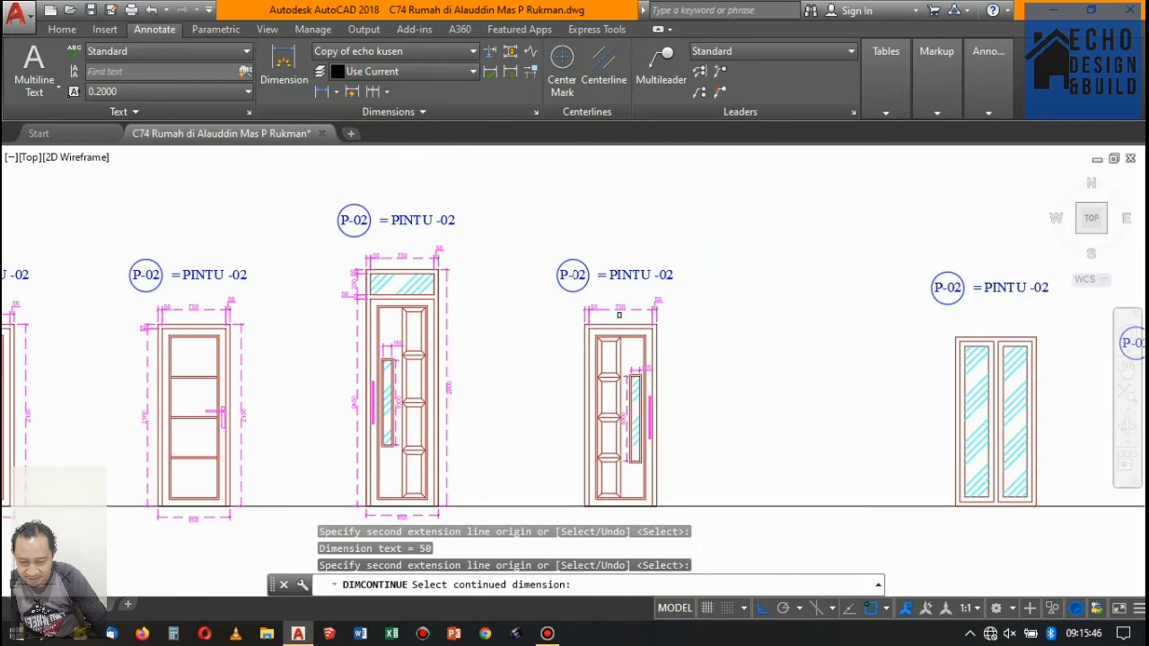
key(Return)
- Dimension the top frame member's thickness on the same panelled door, placing the vertical dimension left of the frame
click(320, 93)
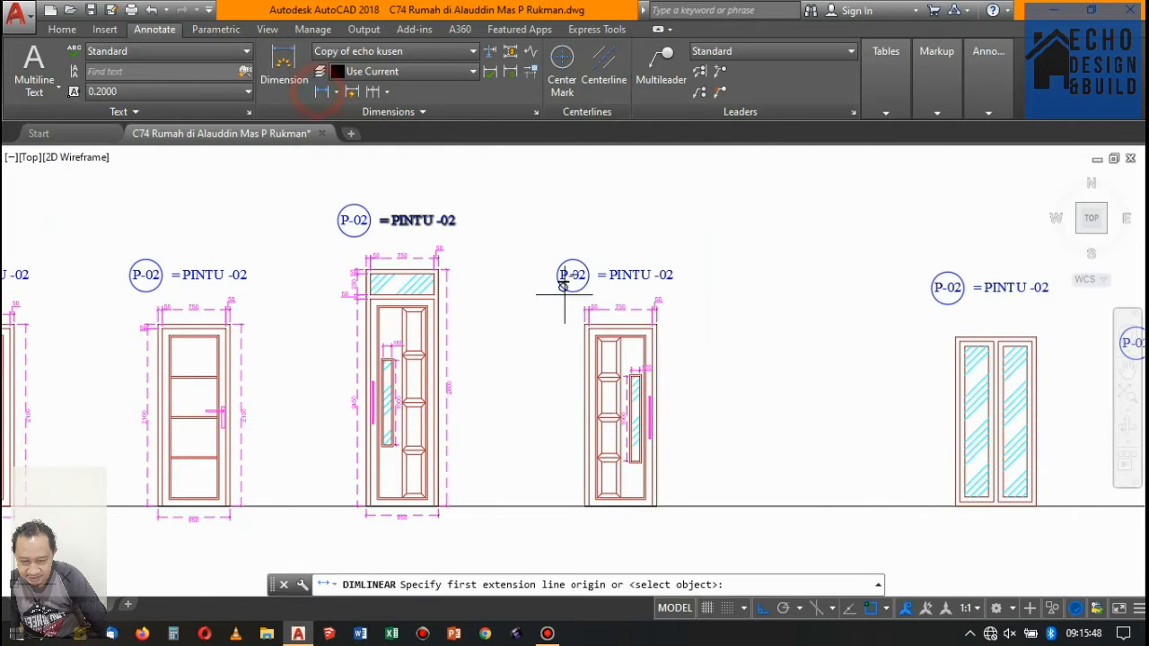
scroll(584, 306, up, 7)
click(596, 285)
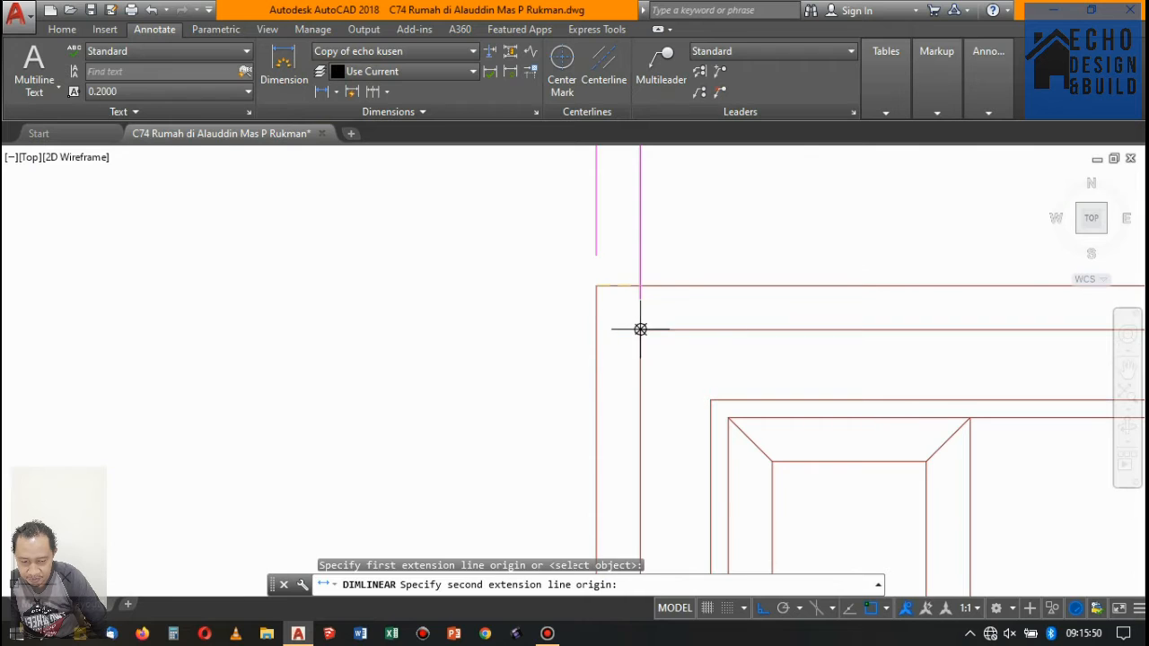
click(639, 329)
scroll(389, 311, down, 4)
click(427, 298)
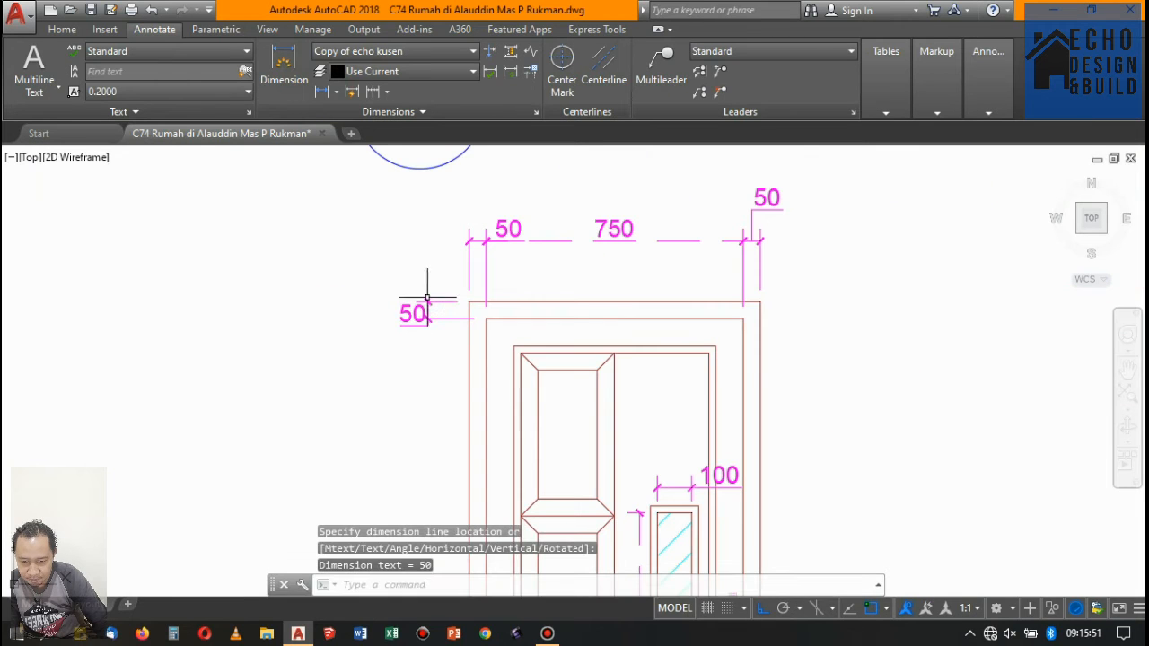
- Continue the same door's left vertical dimension from the underside of the top frame down to the baseline
click(377, 93)
scroll(512, 287, down, 5)
scroll(475, 444, up, 5)
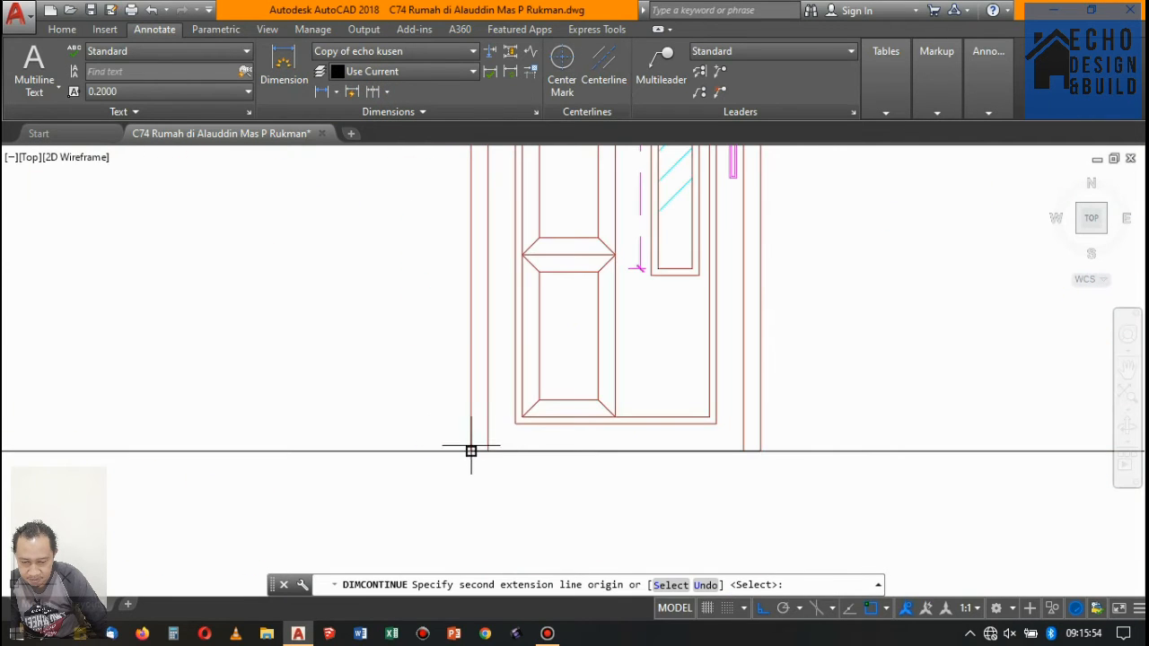
click(471, 451)
scroll(472, 451, down, 5)
key(Return)
- Dimension the overall width of the panelled door right of the glazed-transom door, placing the dimension below the baseline
key(Return)
scroll(395, 412, up, 5)
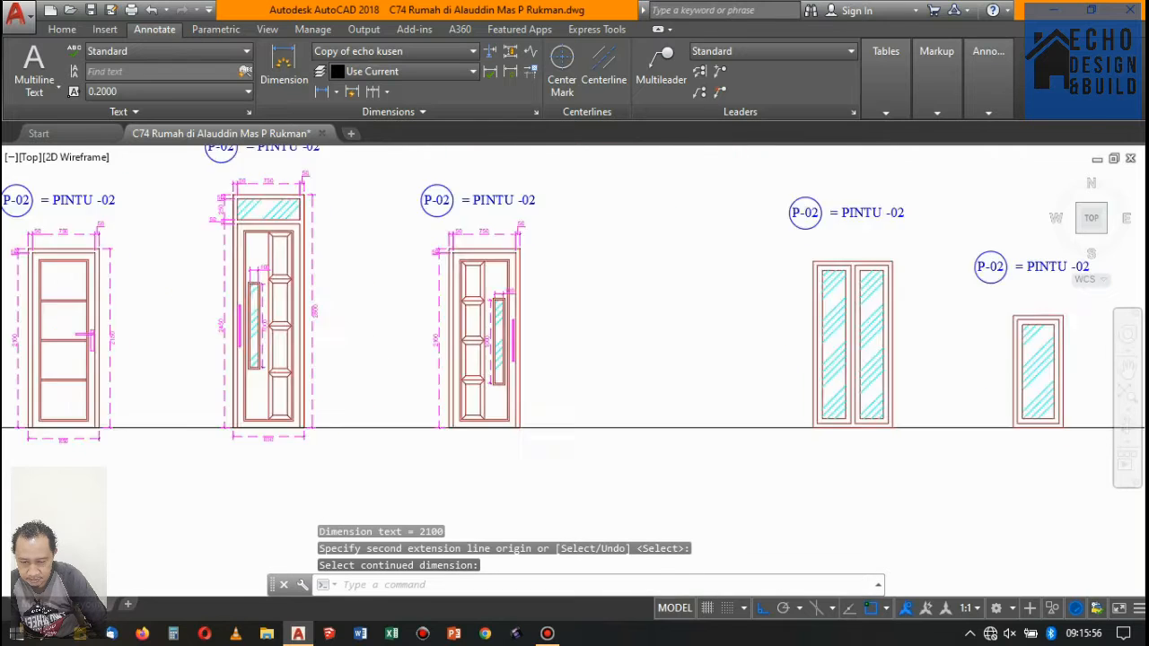
key(Return)
scroll(416, 401, up, 4)
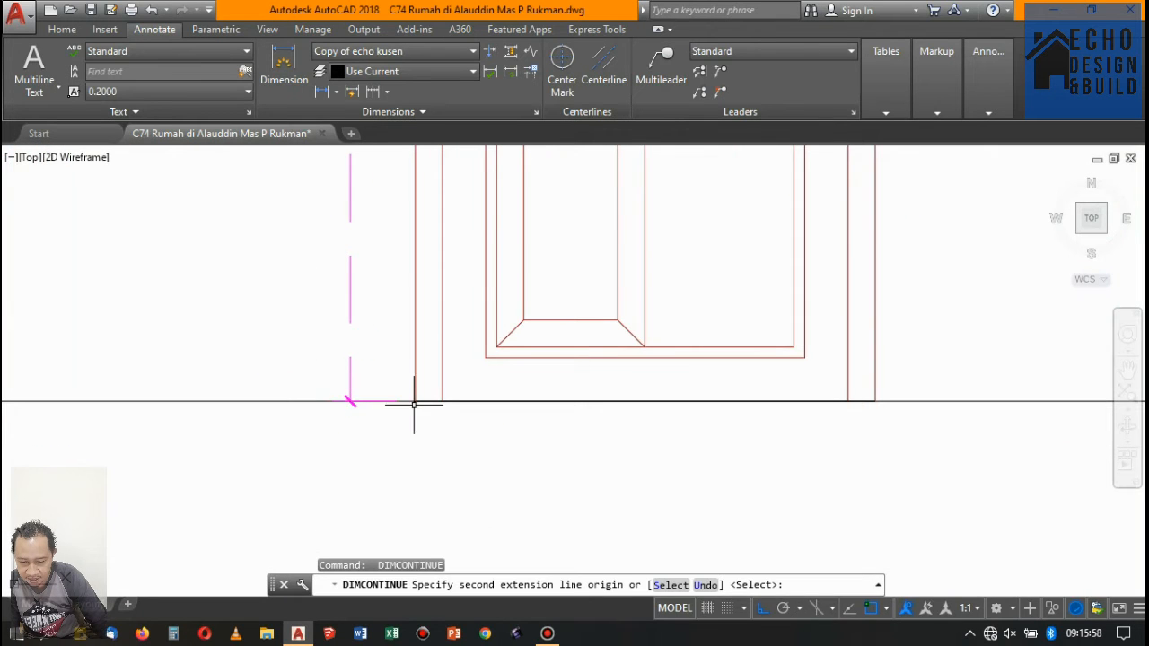
key(Escape)
click(319, 93)
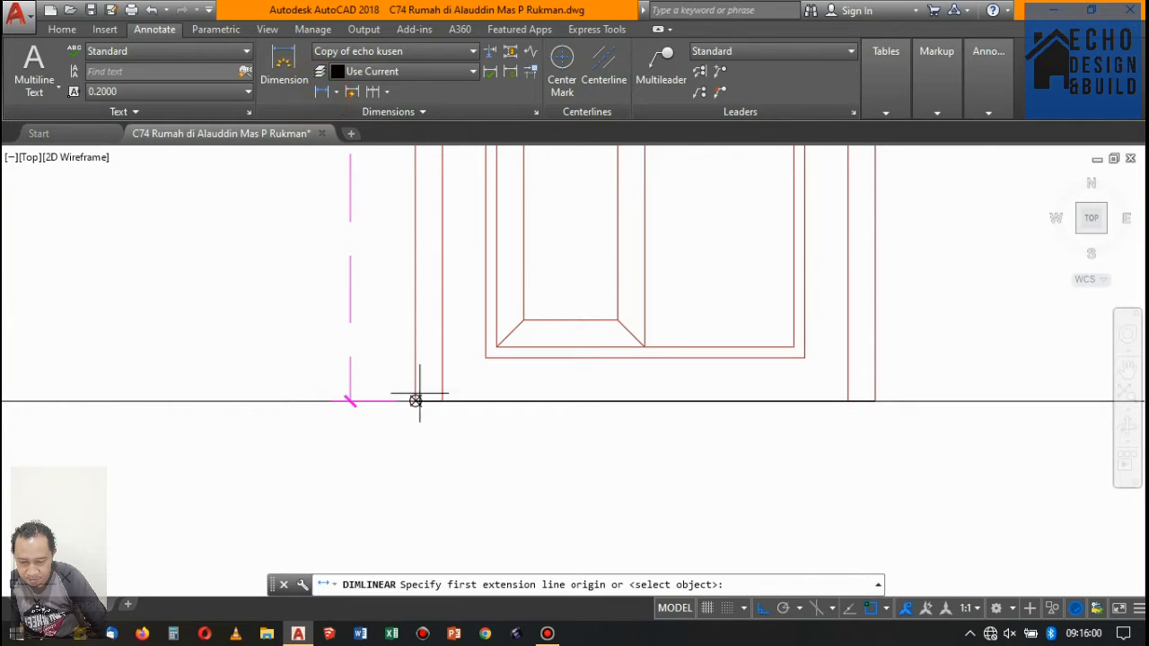
click(416, 402)
click(875, 402)
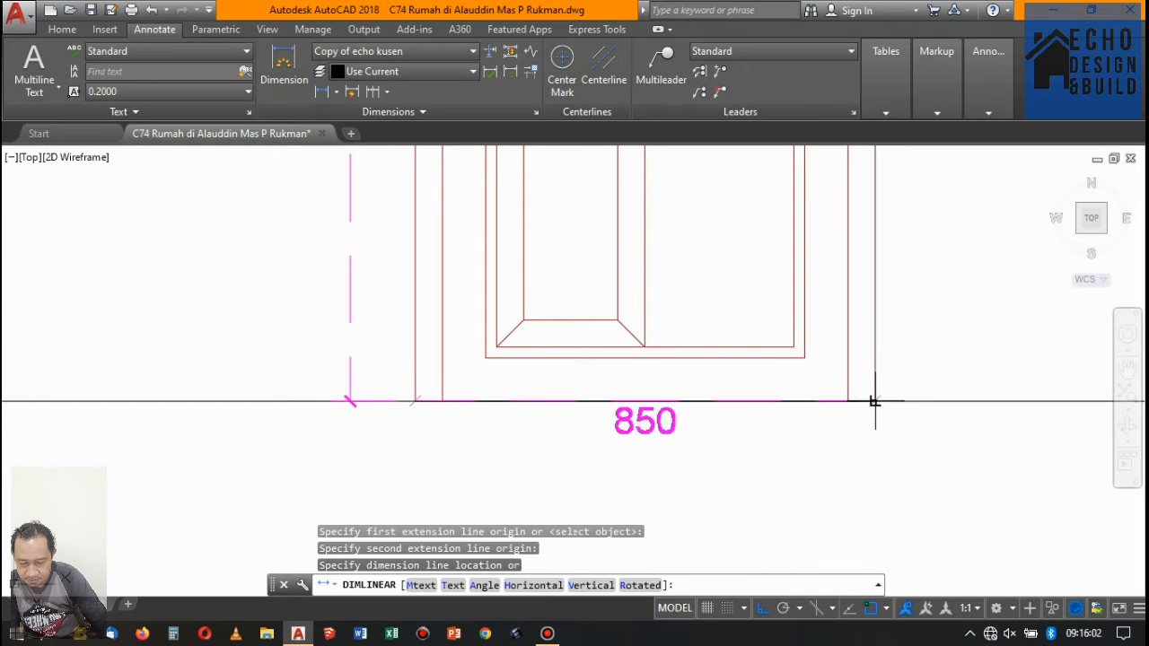
scroll(611, 377, down, 4)
click(622, 414)
scroll(622, 415, down, 5)
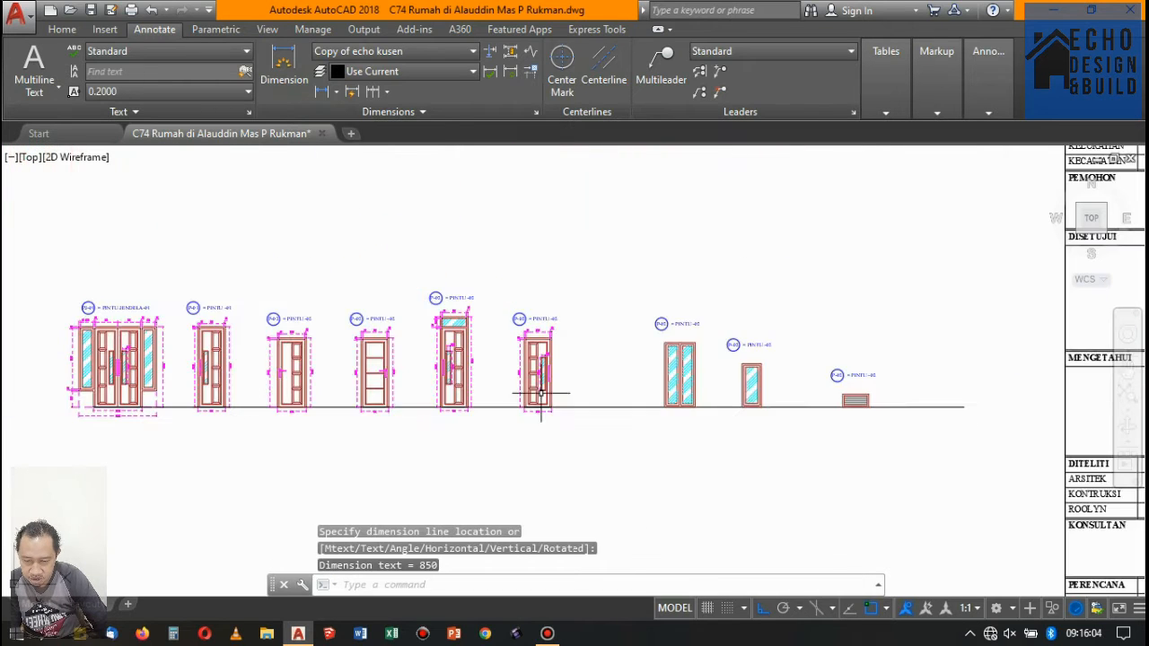
- Dimension the overall height of the panelled door nearest the windows, placing the vertical dimension right of its frame
key(Return)
scroll(552, 333, up, 10)
click(467, 294)
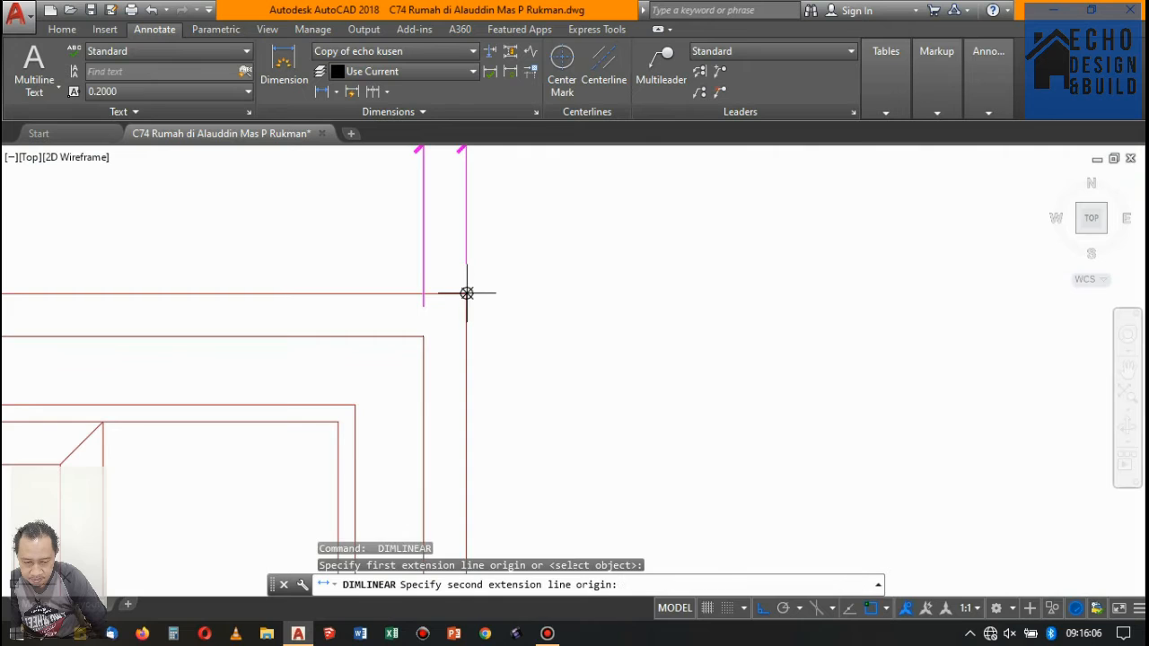
scroll(533, 359, down, 5)
scroll(529, 394, up, 6)
scroll(529, 394, down, 4)
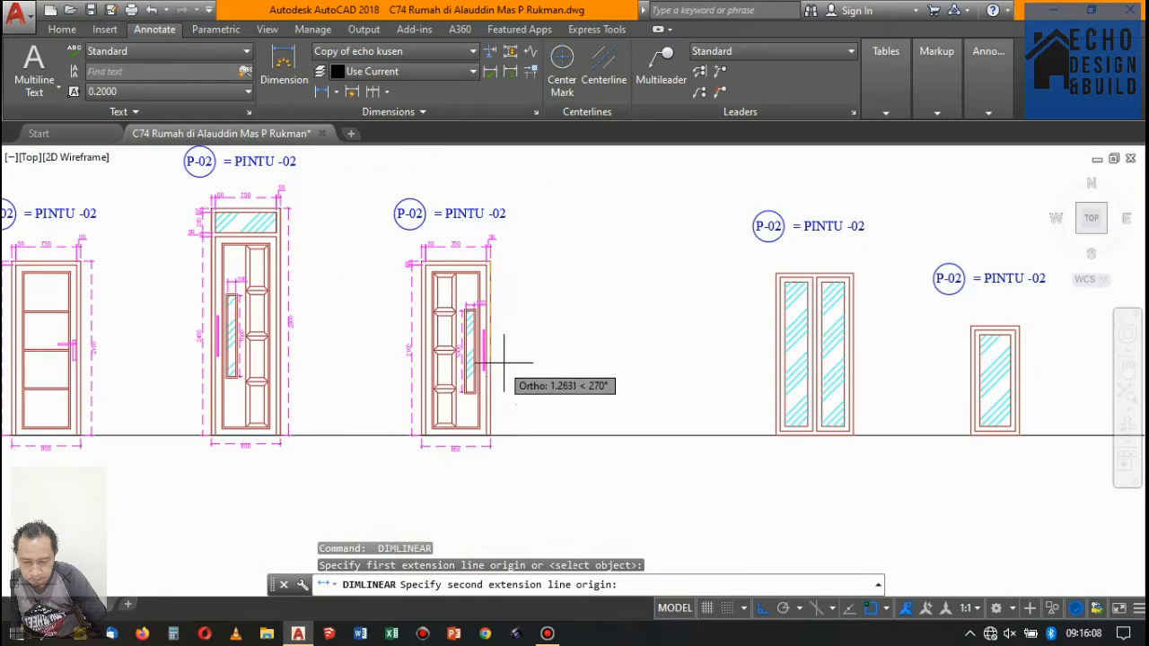
scroll(502, 359, up, 6)
click(447, 406)
scroll(447, 406, down, 5)
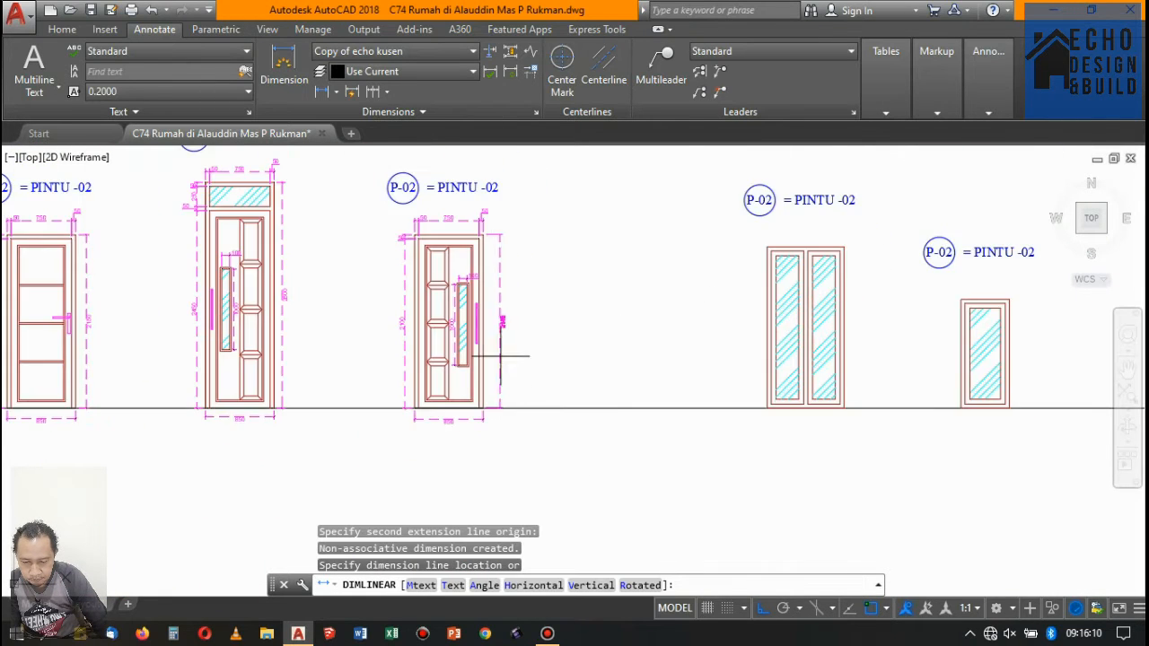
scroll(512, 359, up, 5)
click(458, 303)
scroll(458, 302, down, 5)
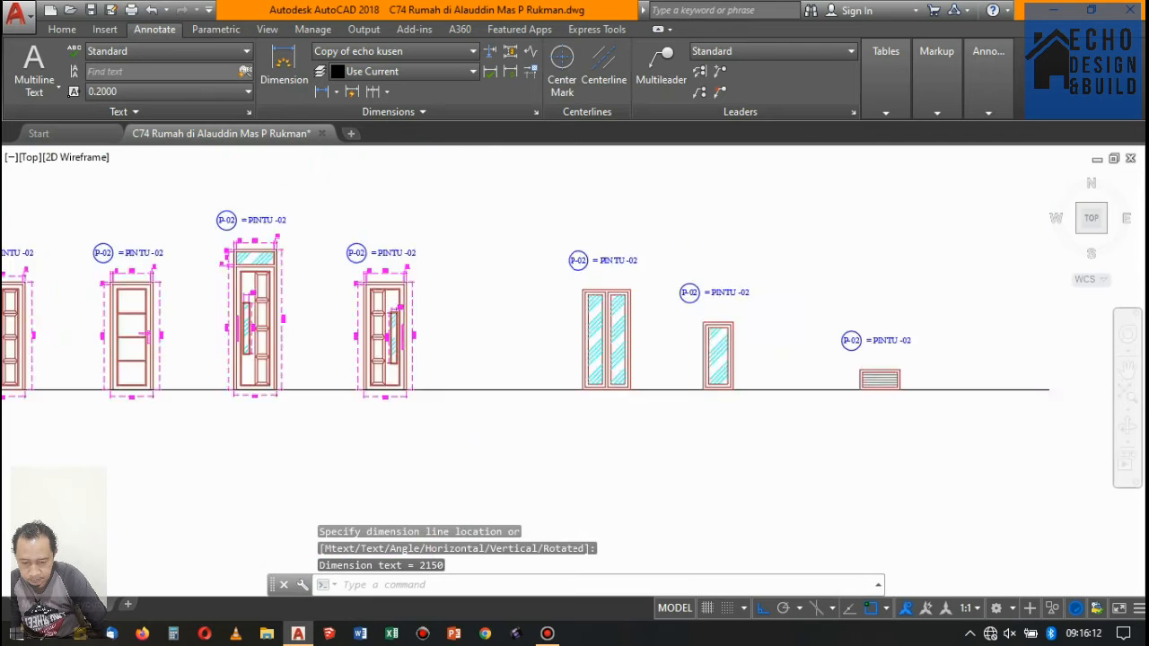
- Dimension the left jamb's thickness on the double glazed window, placing the horizontal dimension above the frame
scroll(585, 260, up, 6)
key(Return)
click(533, 315)
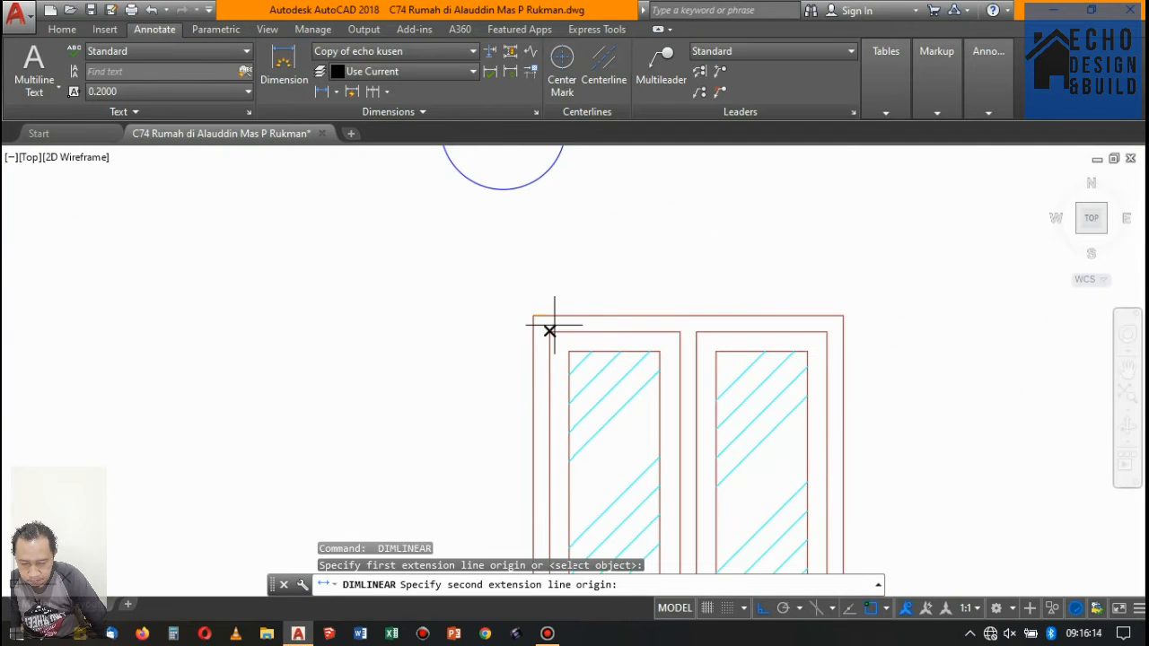
click(548, 316)
click(535, 247)
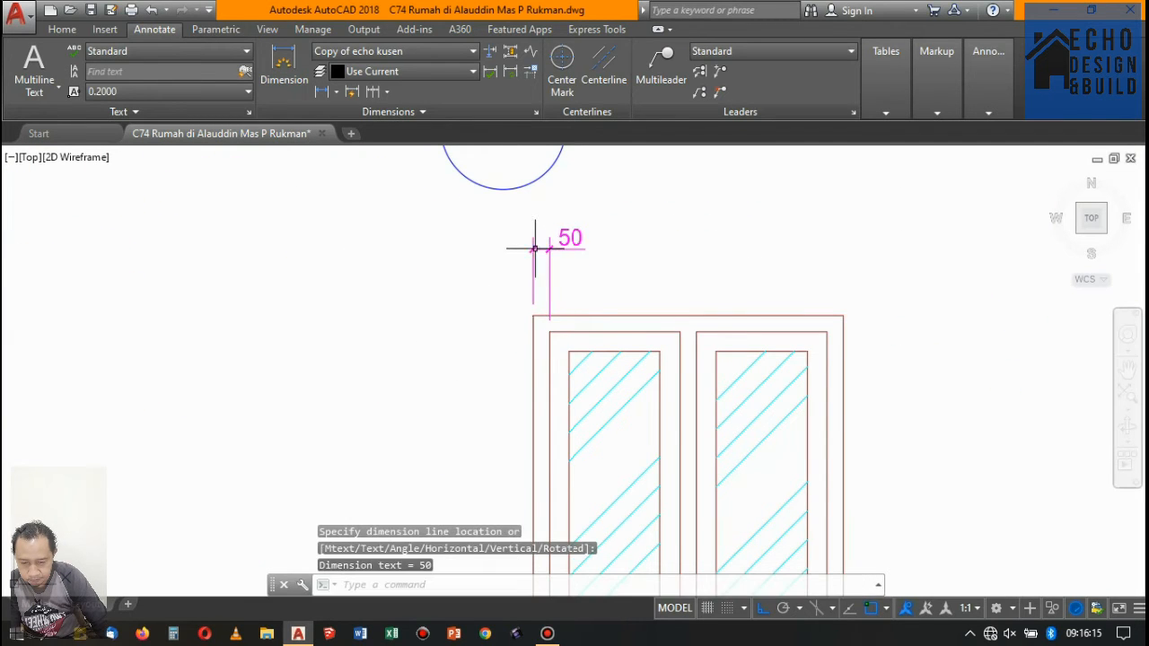
- Continue the double window's horizontal dimension across the left opening, centre mullion, right opening and right jamb
click(373, 92)
click(680, 331)
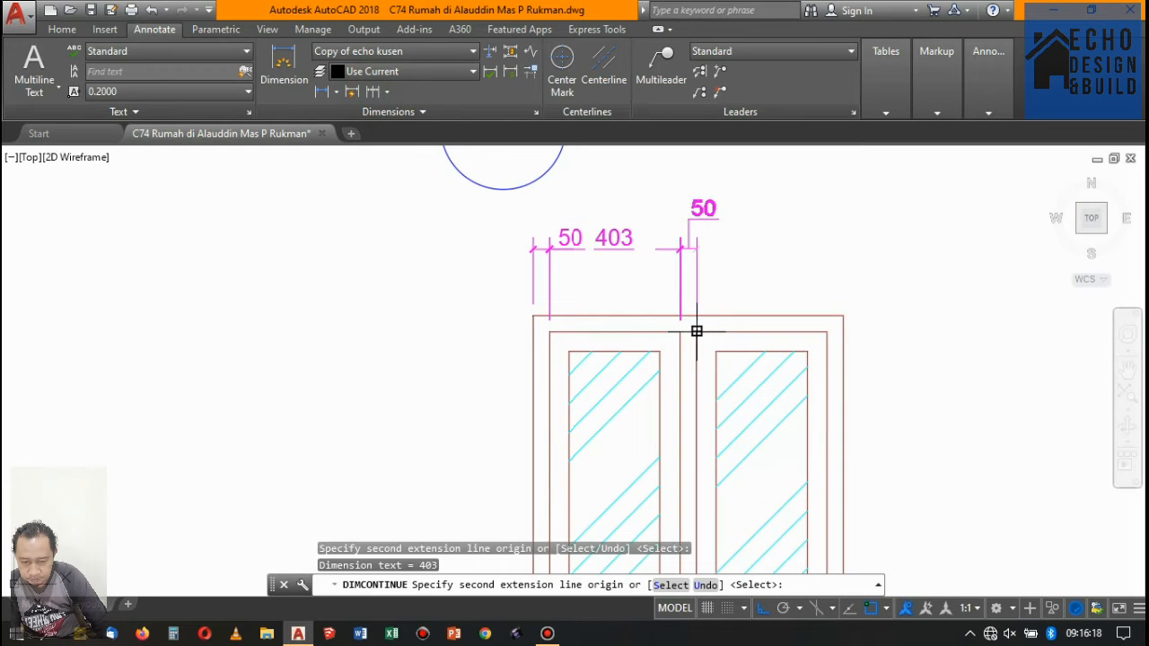
click(696, 330)
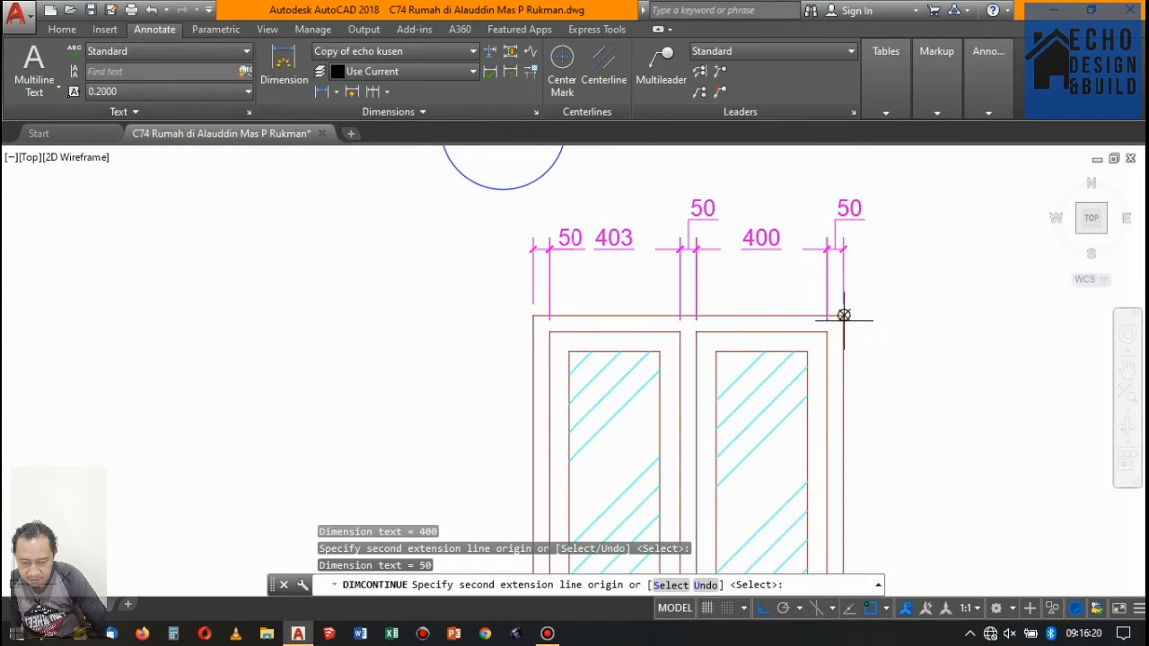
scroll(670, 327, down, 8)
key(Return)
scroll(693, 328, up, 2)
key(Return)
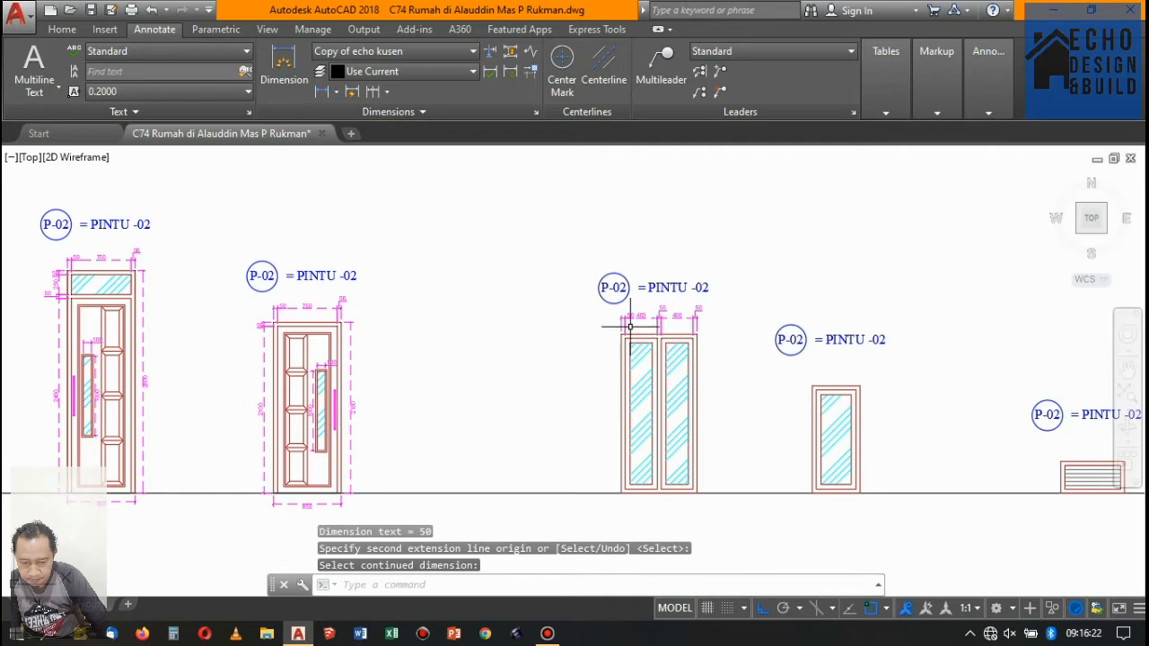
scroll(630, 327, up, 4)
key(Return)
scroll(685, 270, up, 2)
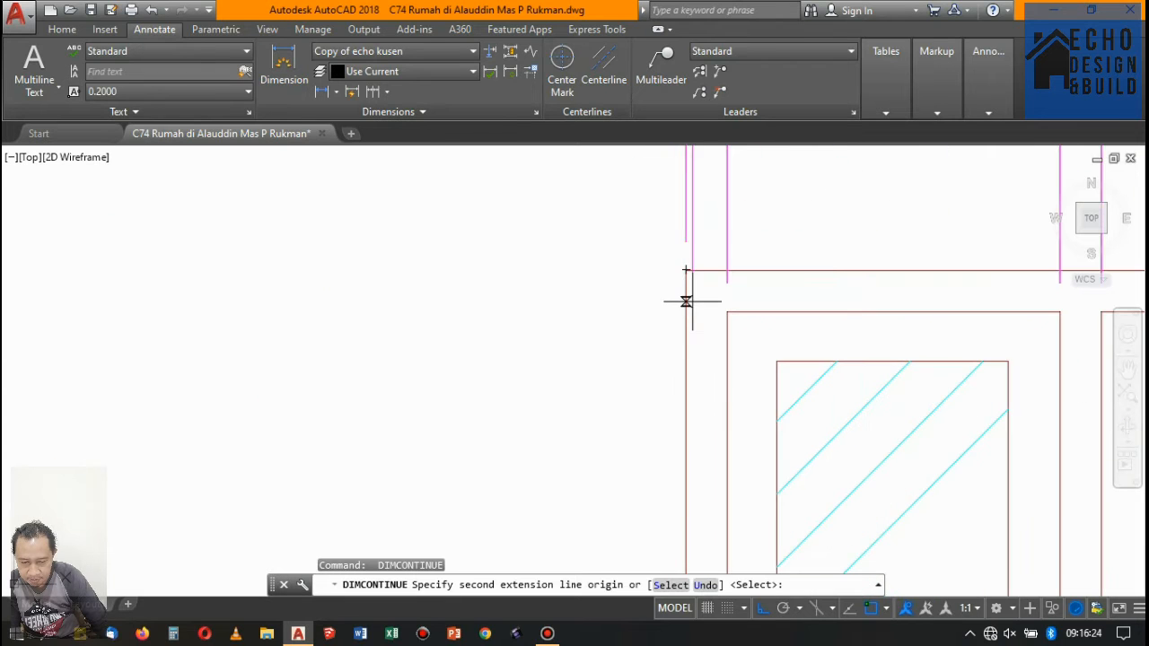
key(Escape)
scroll(685, 302, down, 5)
scroll(616, 296, up, 2)
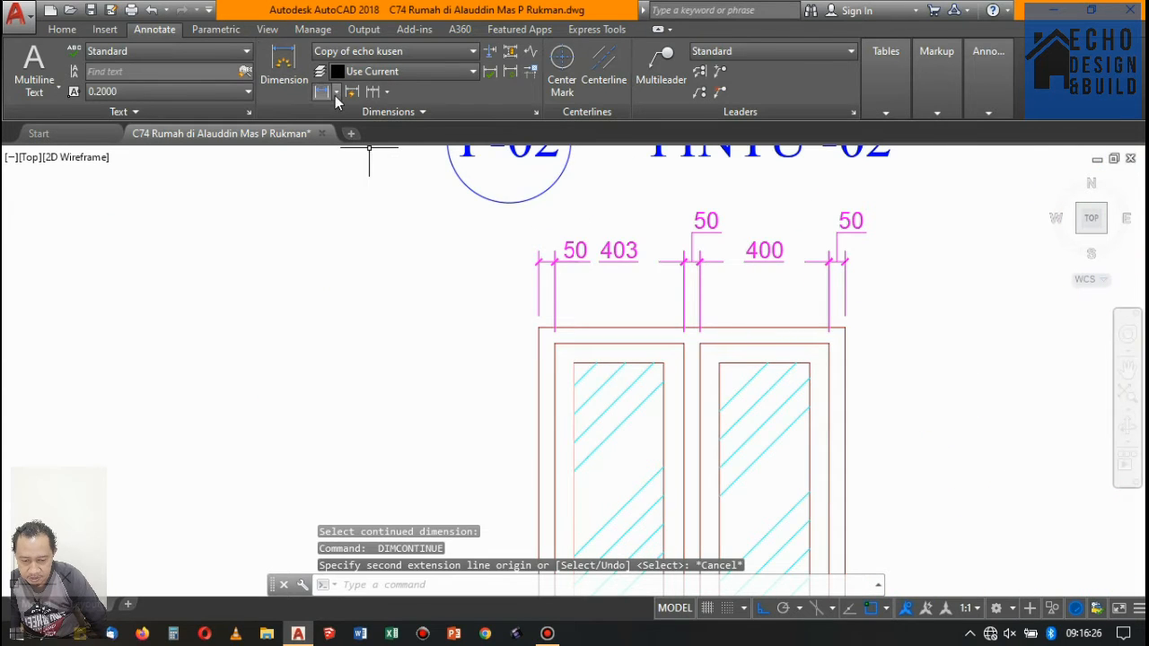
click(323, 92)
scroll(528, 316, up, 2)
click(531, 326)
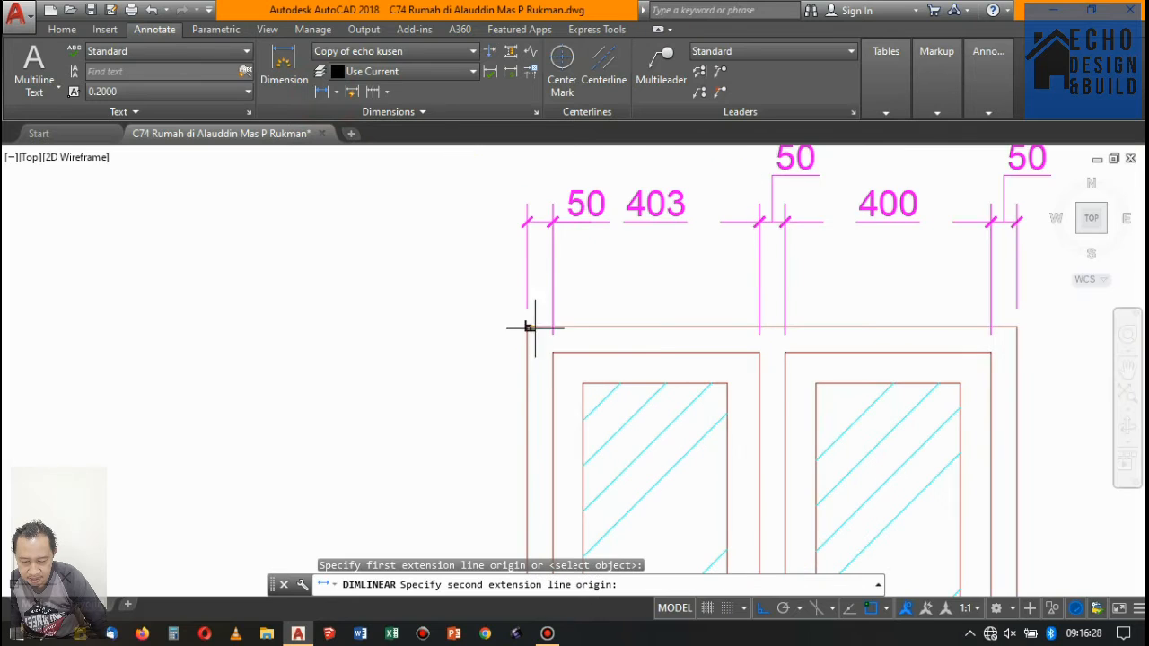
key(Escape)
- Dimension the top frame member's thickness on the double window, placing the vertical dimension left of the frame
click(323, 93)
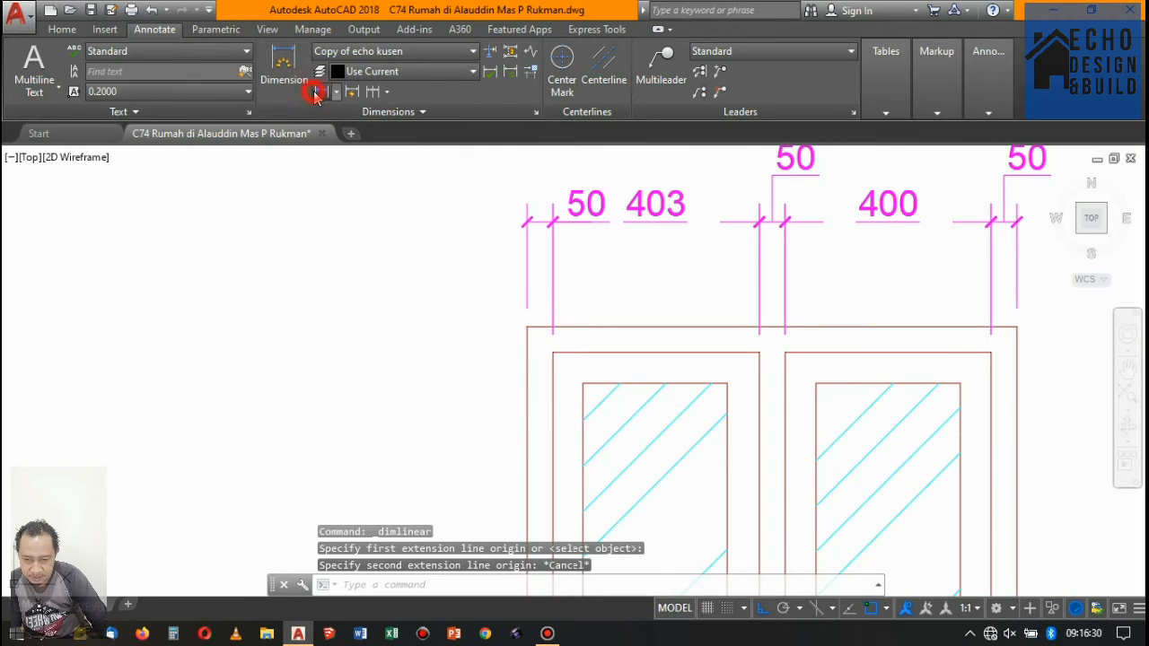
click(528, 327)
click(553, 353)
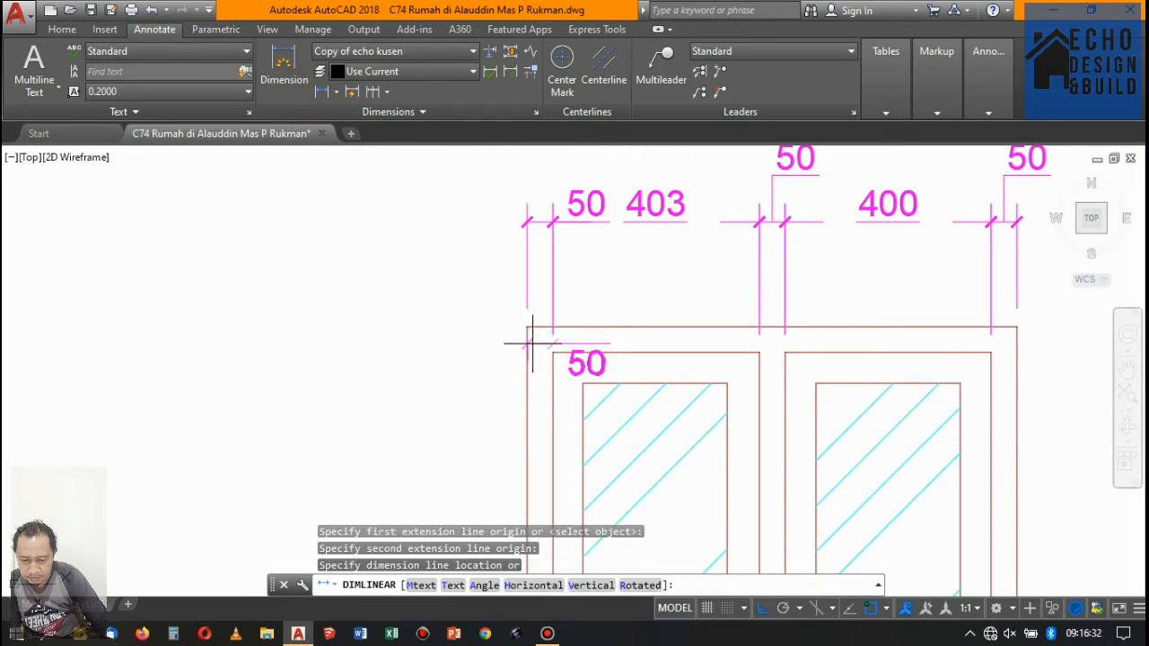
click(487, 317)
- Continue the double window's left vertical dimension down the opening and across the bottom frame member to the baseline
click(369, 96)
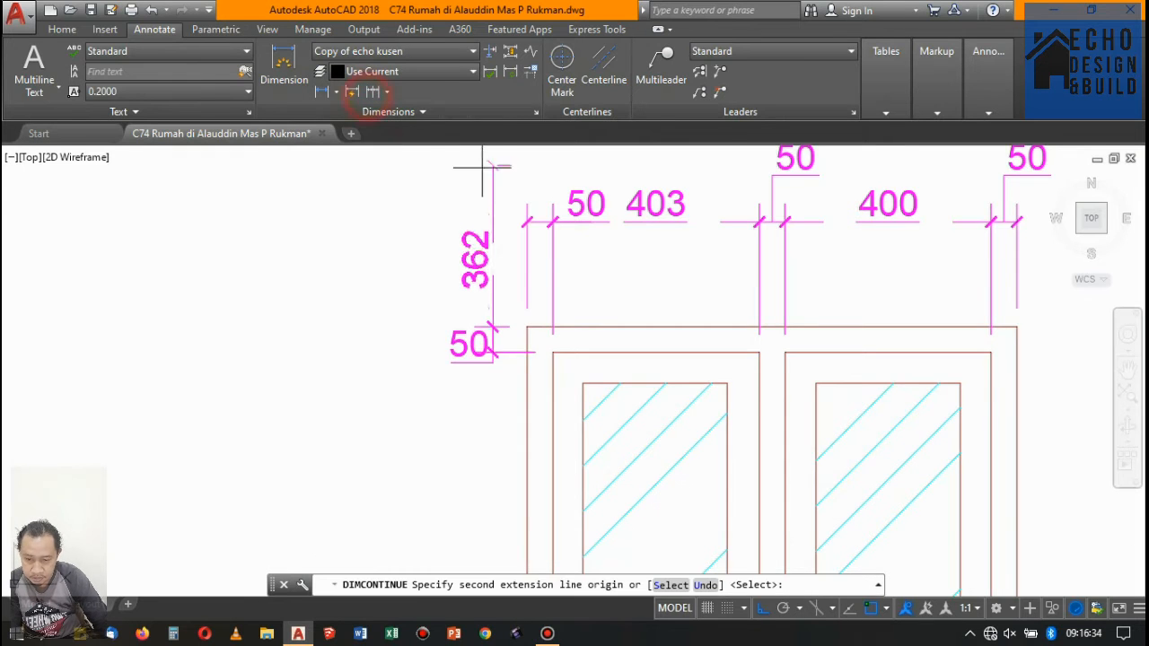
scroll(497, 209, down, 6)
scroll(504, 377, up, 6)
click(493, 365)
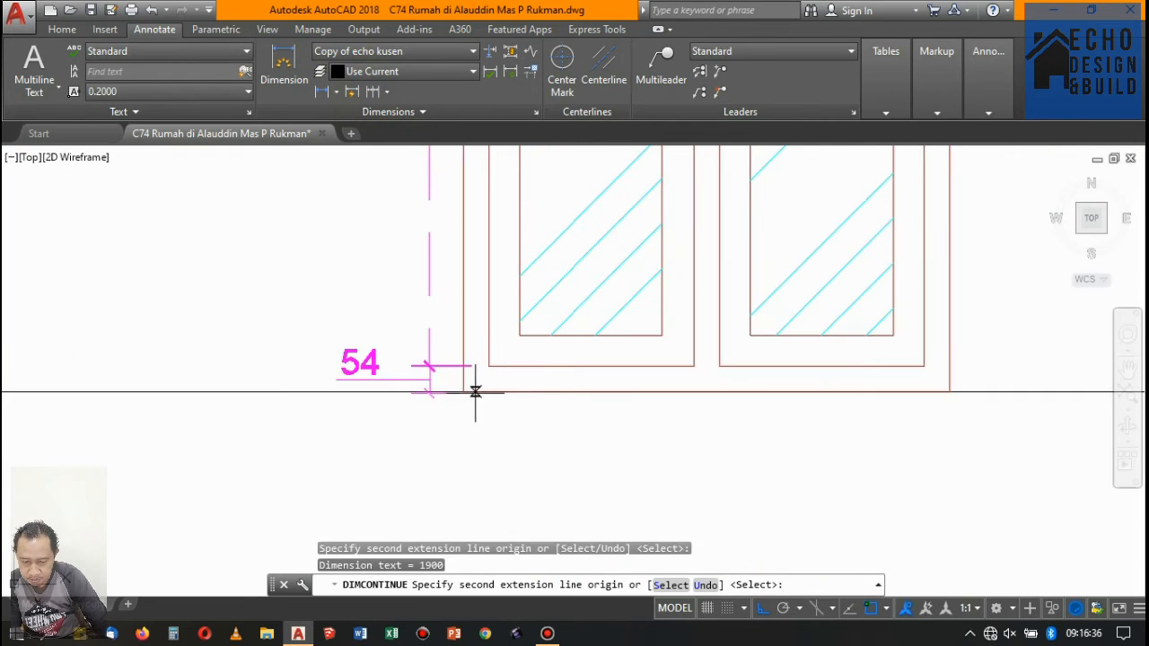
click(466, 393)
scroll(521, 329, down, 6)
key(Return)
scroll(541, 339, up, 5)
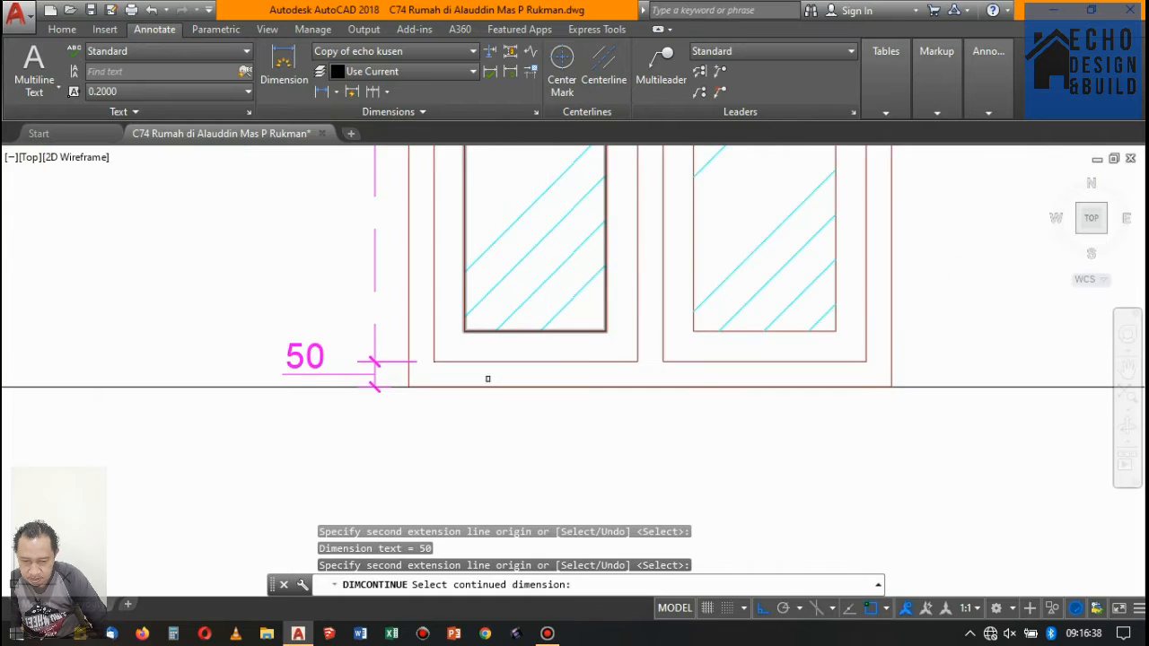
key(Return)
scroll(484, 377, down, 6)
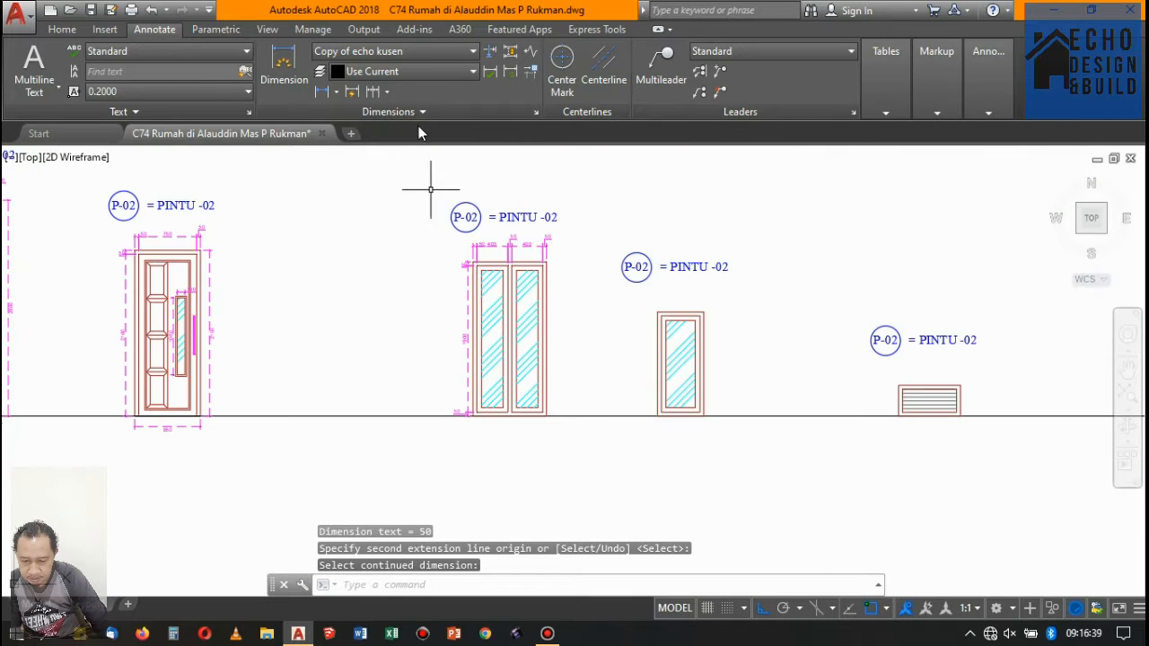
- Dimension the overall width of the double window, placing the dimension below the baseline
click(321, 91)
scroll(454, 426, up, 4)
scroll(444, 433, up, 2)
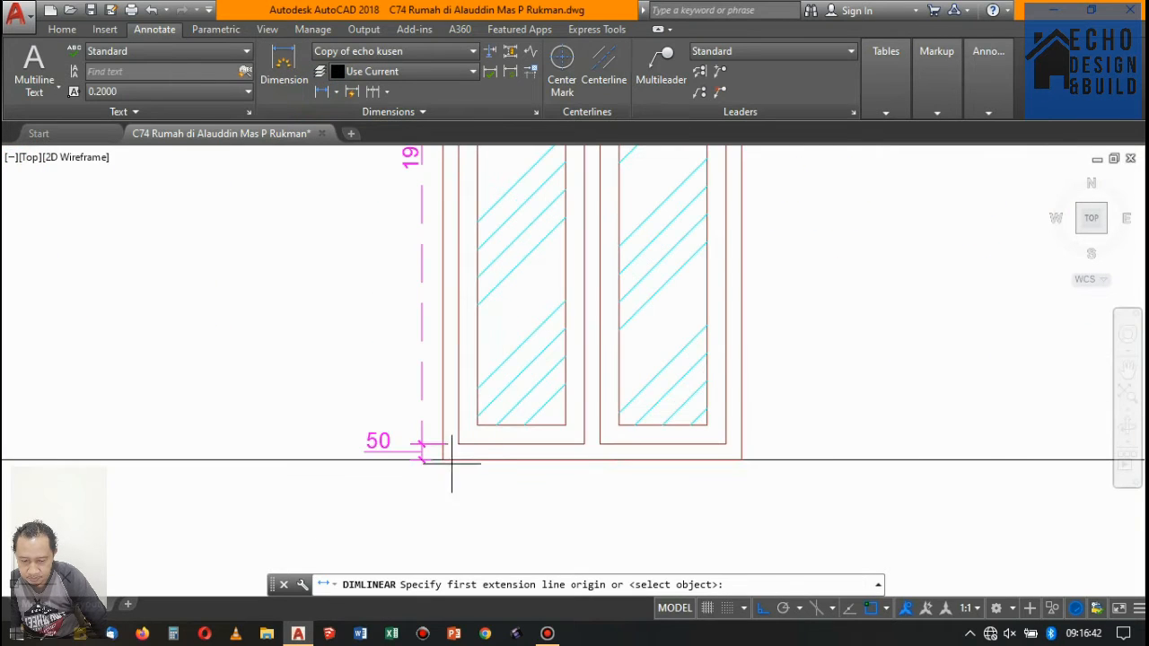
click(443, 460)
scroll(444, 460, down, 4)
scroll(551, 456, up, 4)
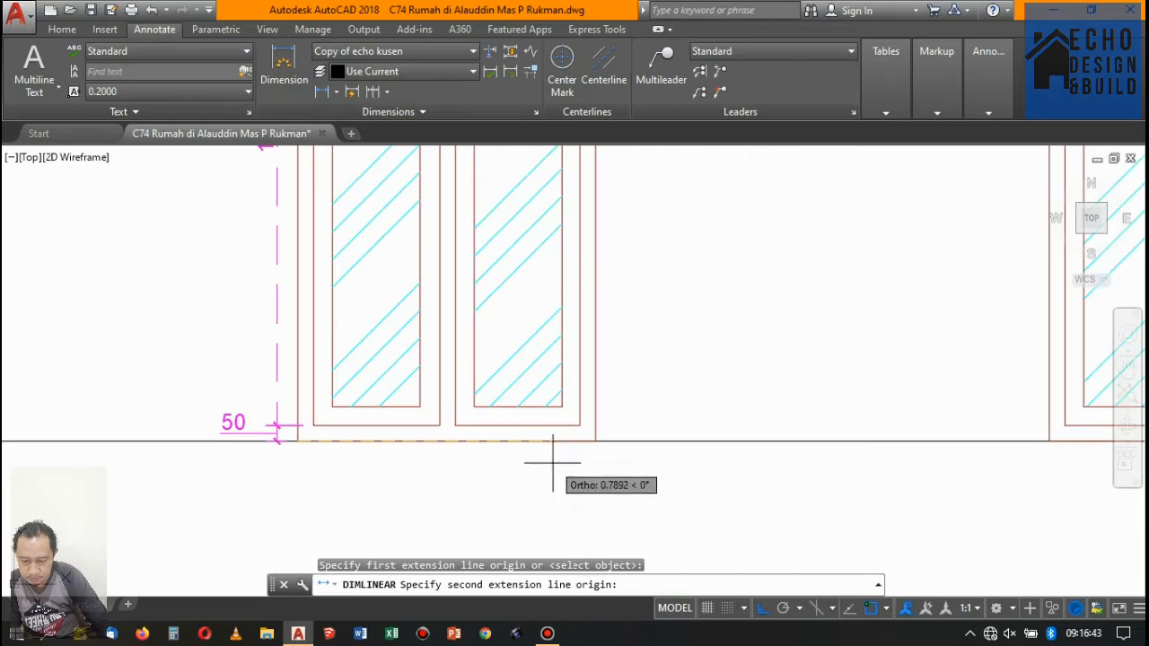
click(592, 442)
scroll(592, 441, down, 4)
scroll(539, 398, up, 3)
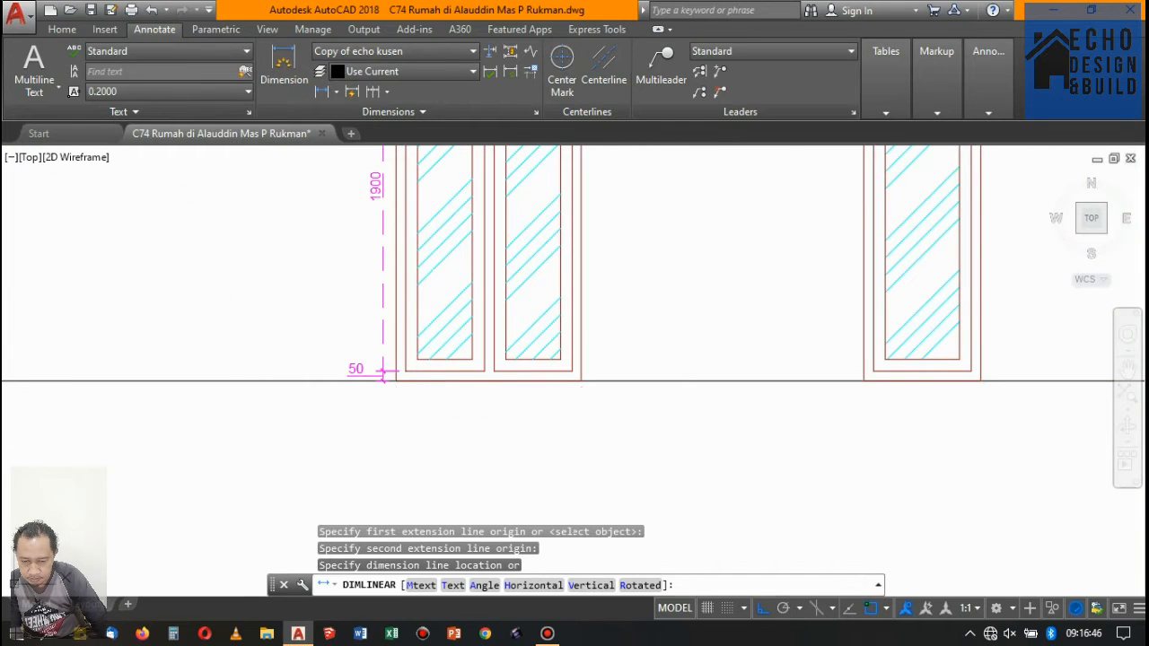
click(540, 400)
- Select the double window's overall width dimension and examine its end points against the outer frame corners
scroll(585, 381, up, 5)
click(582, 439)
click(540, 459)
scroll(599, 368, down, 5)
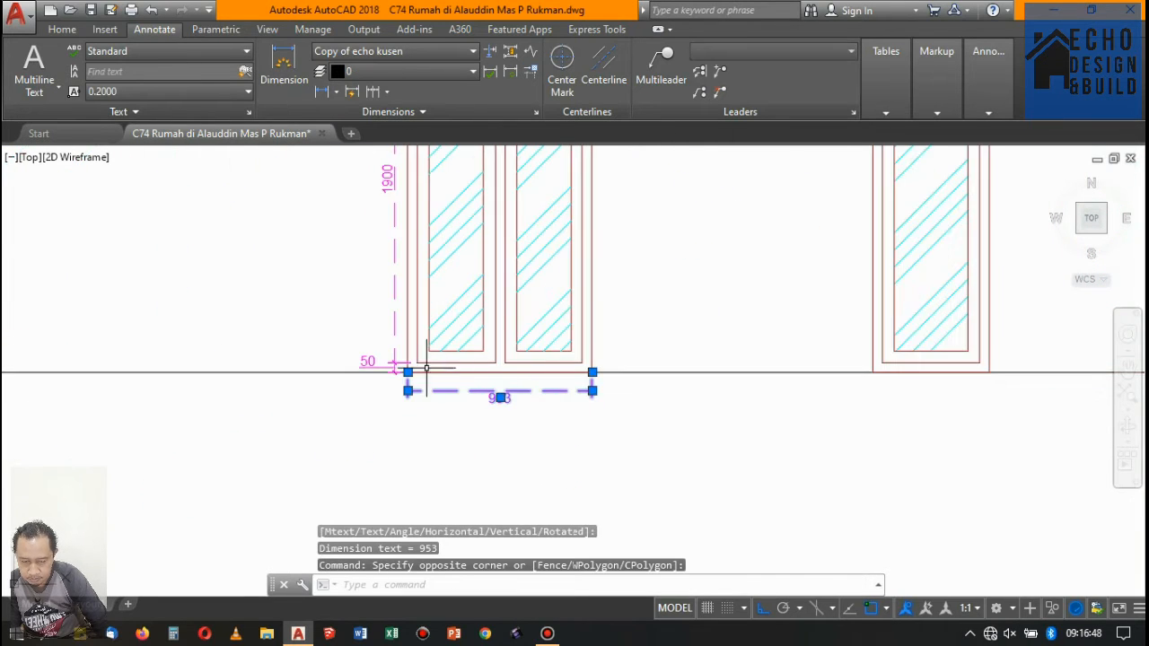
scroll(427, 368, up, 5)
scroll(404, 385, down, 3)
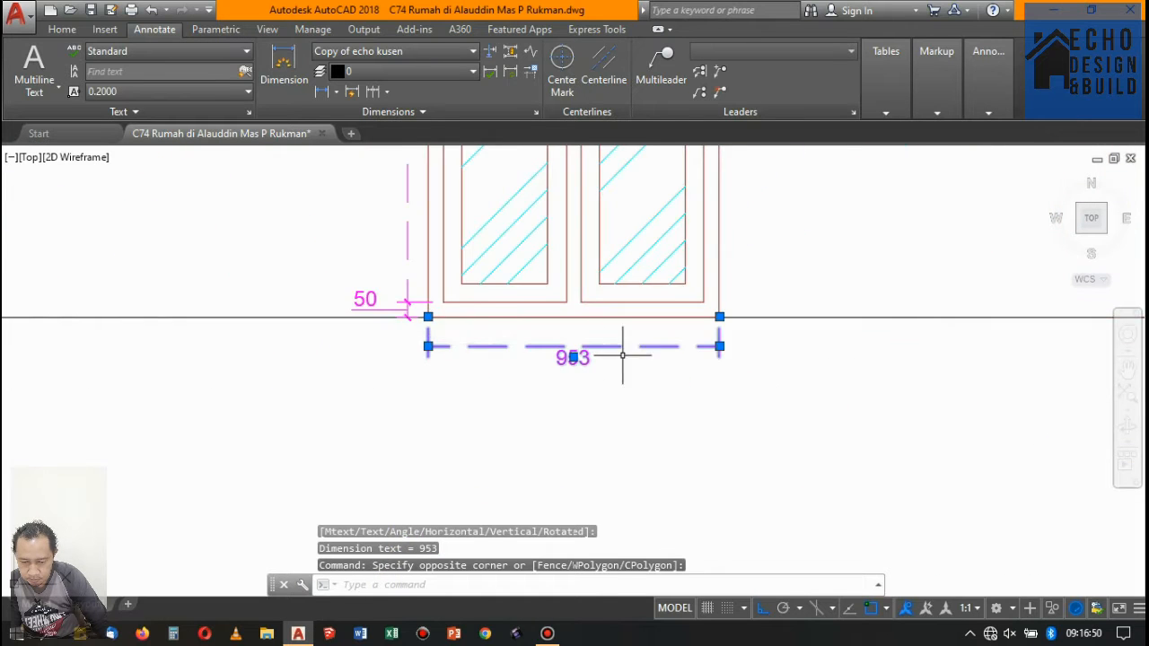
scroll(622, 356, up, 5)
scroll(583, 352, down, 9)
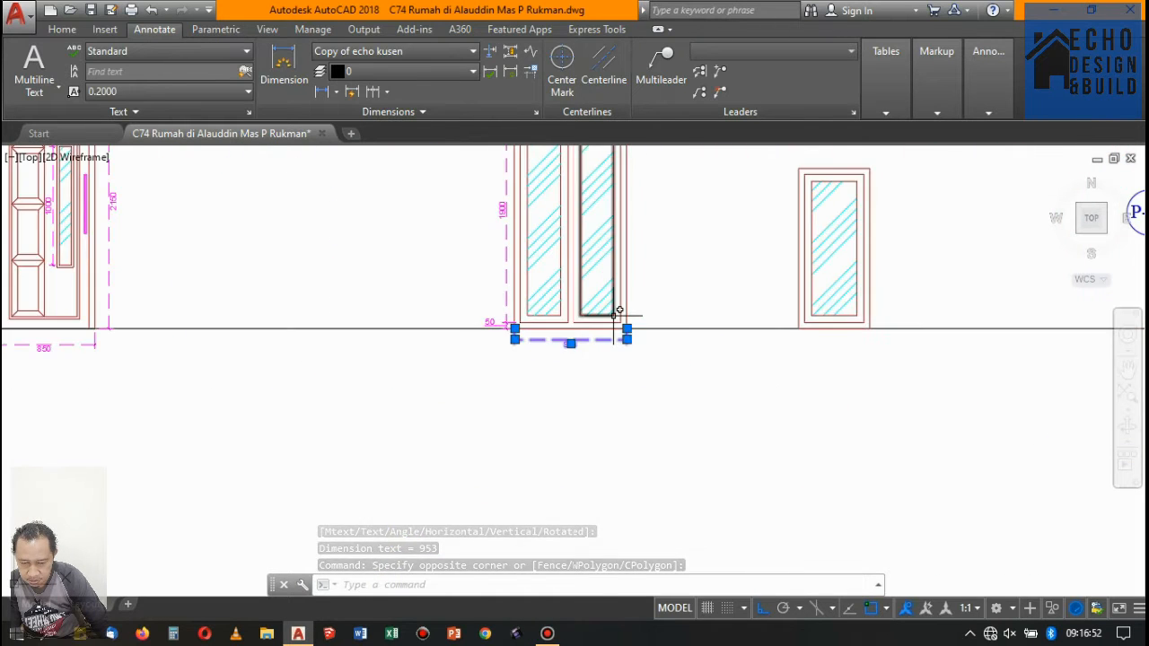
scroll(619, 311, up, 4)
scroll(592, 313, down, 7)
scroll(584, 320, up, 8)
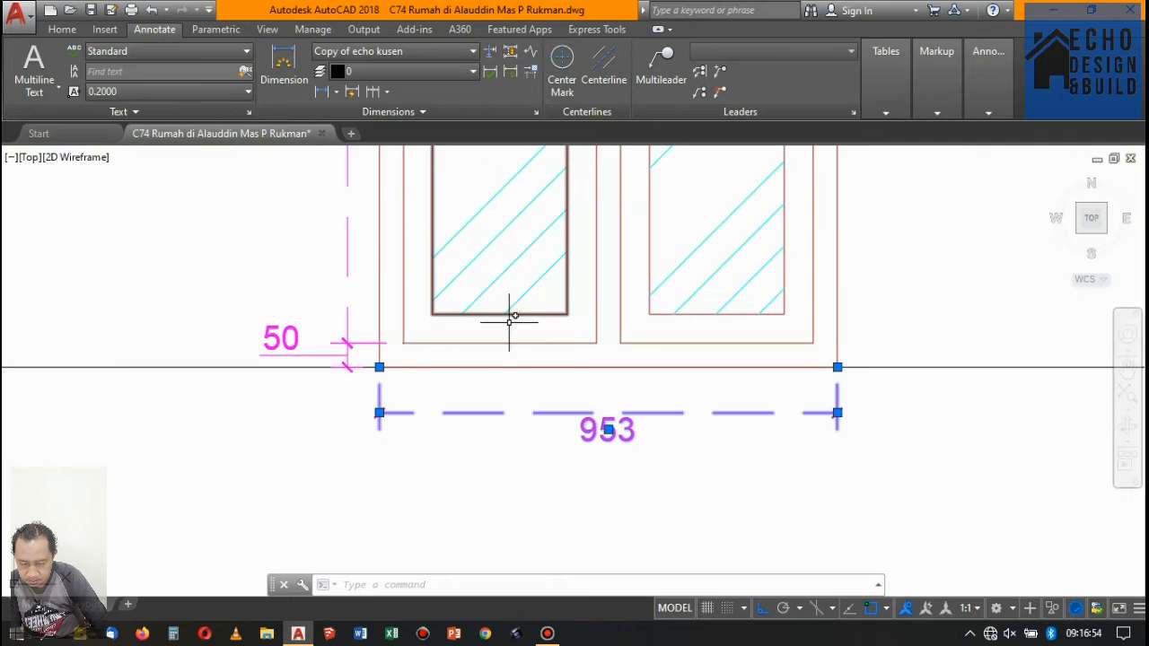
scroll(373, 377, up, 4)
scroll(453, 415, down, 9)
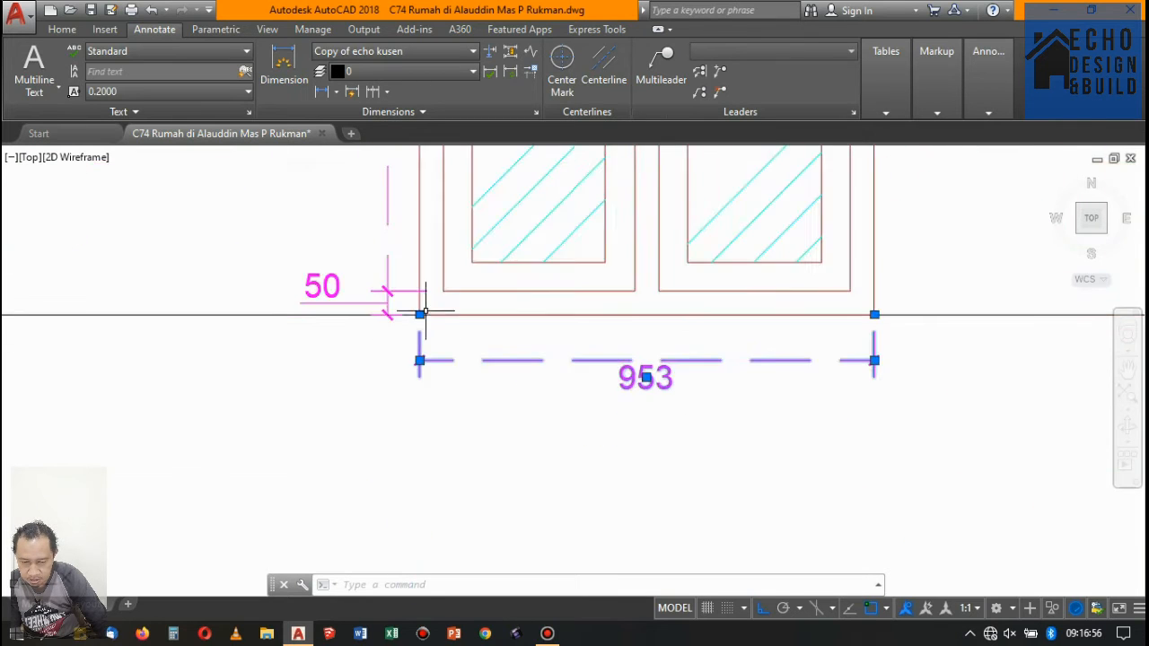
scroll(353, 295, up, 5)
scroll(402, 298, down, 5)
scroll(402, 298, up, 4)
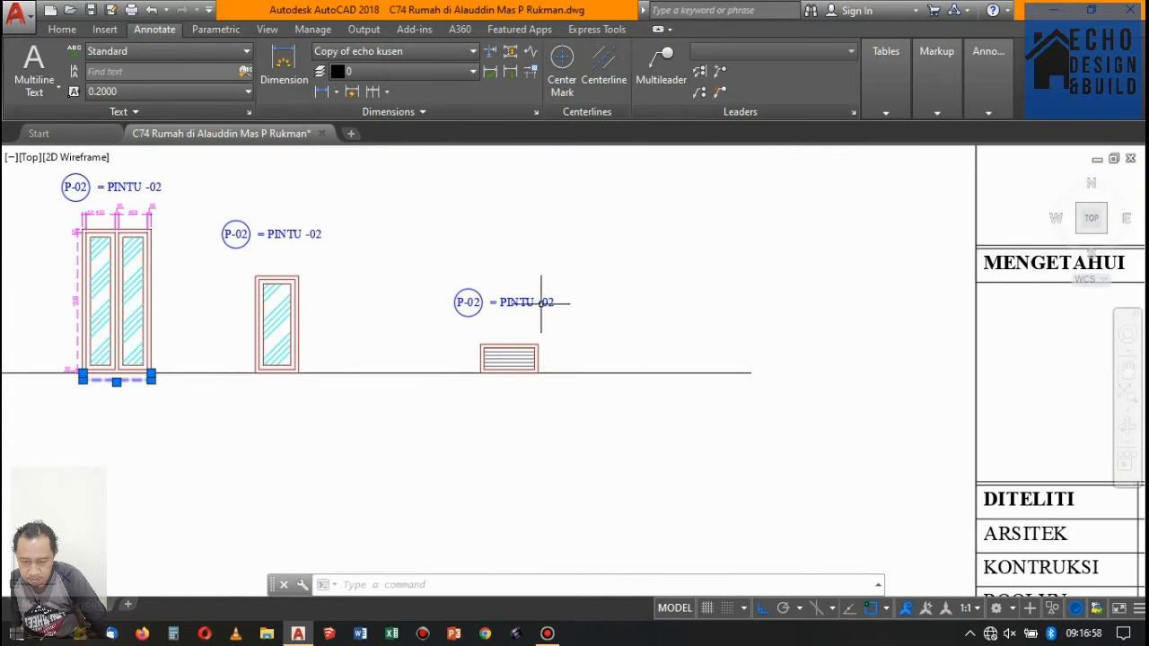
- Examine the dimensions above the double window, comparing the left and right opening widths and the centre mullion
scroll(539, 296, down, 2)
scroll(303, 229, up, 8)
scroll(304, 228, down, 3)
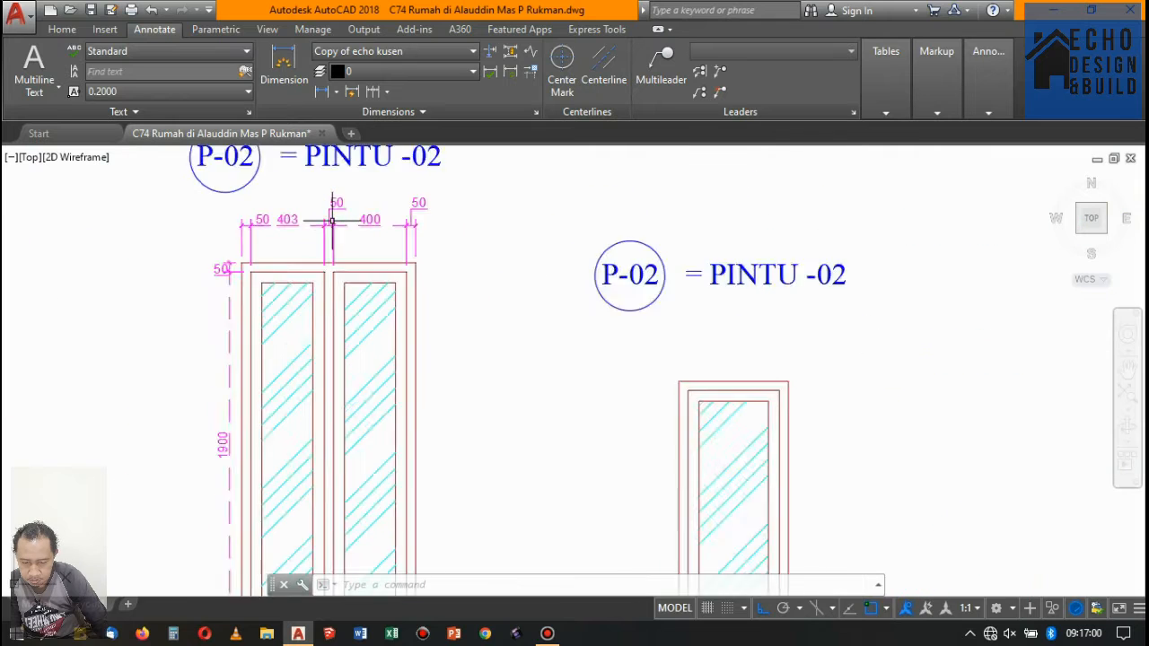
scroll(352, 187, up, 5)
scroll(363, 205, down, 2)
scroll(348, 220, down, 2)
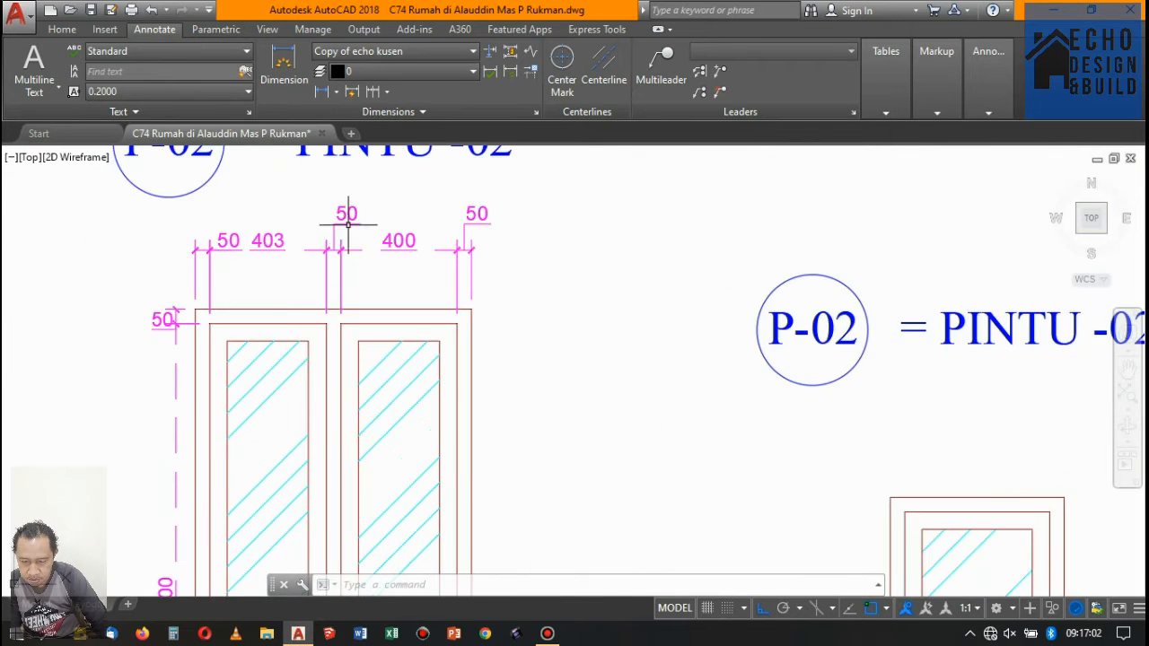
scroll(323, 309, up, 6)
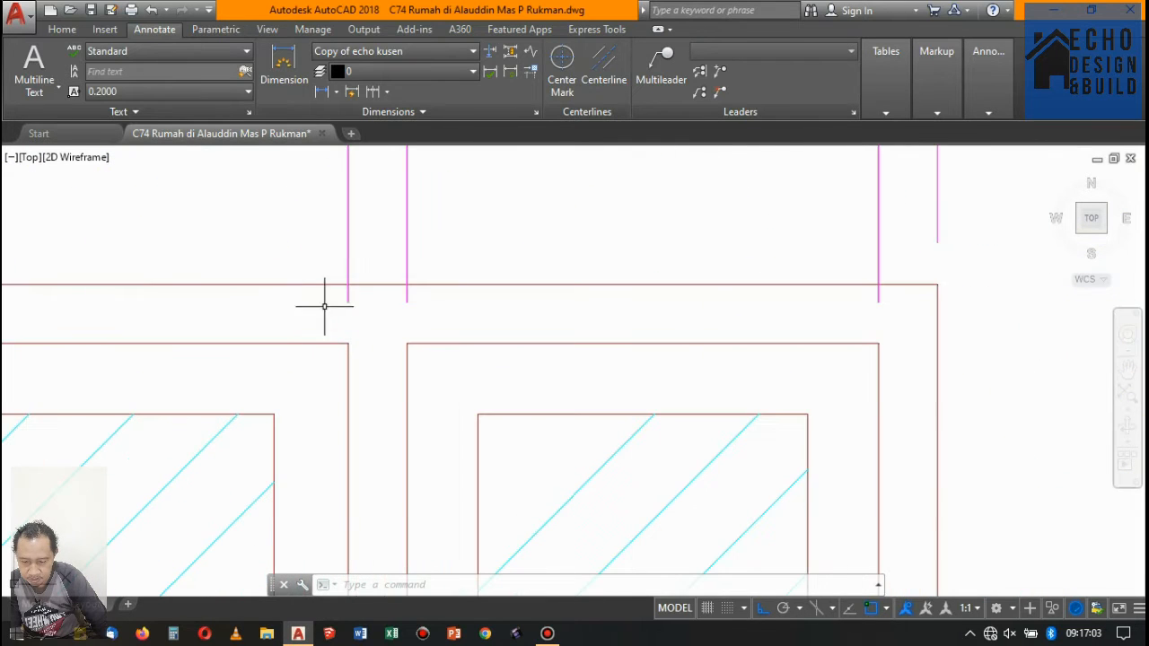
click(386, 215)
scroll(386, 269, down, 3)
scroll(386, 269, up, 1)
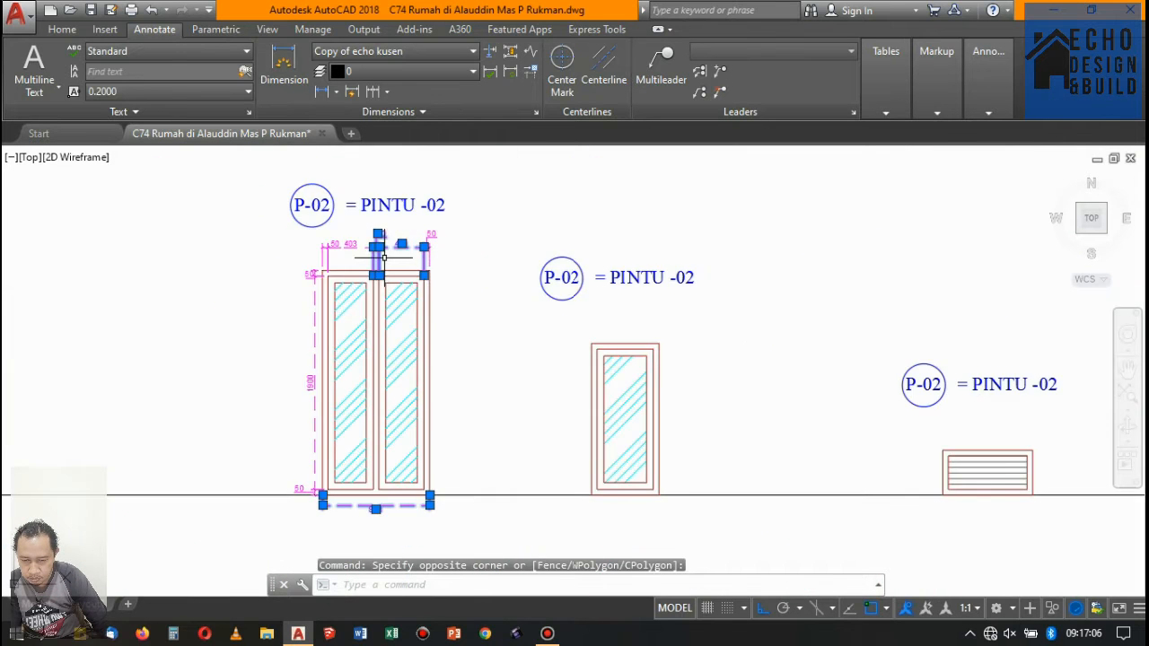
scroll(386, 269, down, 2)
scroll(365, 301, up, 5)
scroll(364, 300, down, 3)
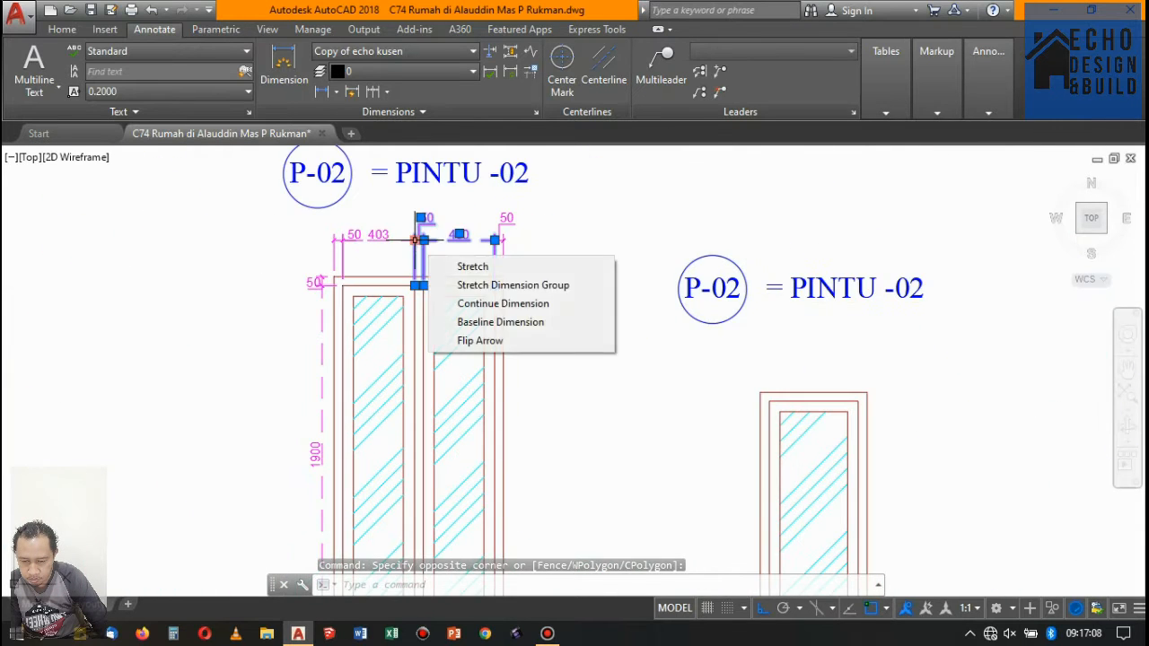
scroll(431, 249, up, 3)
scroll(386, 249, down, 3)
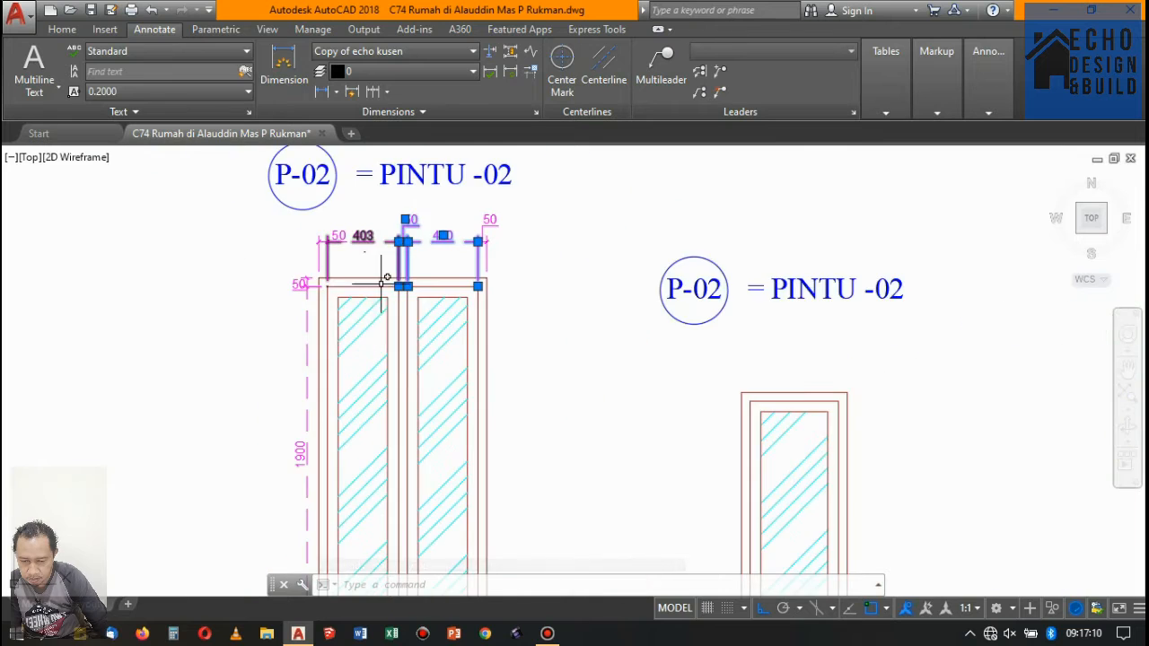
scroll(385, 248, up, 3)
scroll(386, 218, up, 1)
scroll(385, 218, down, 3)
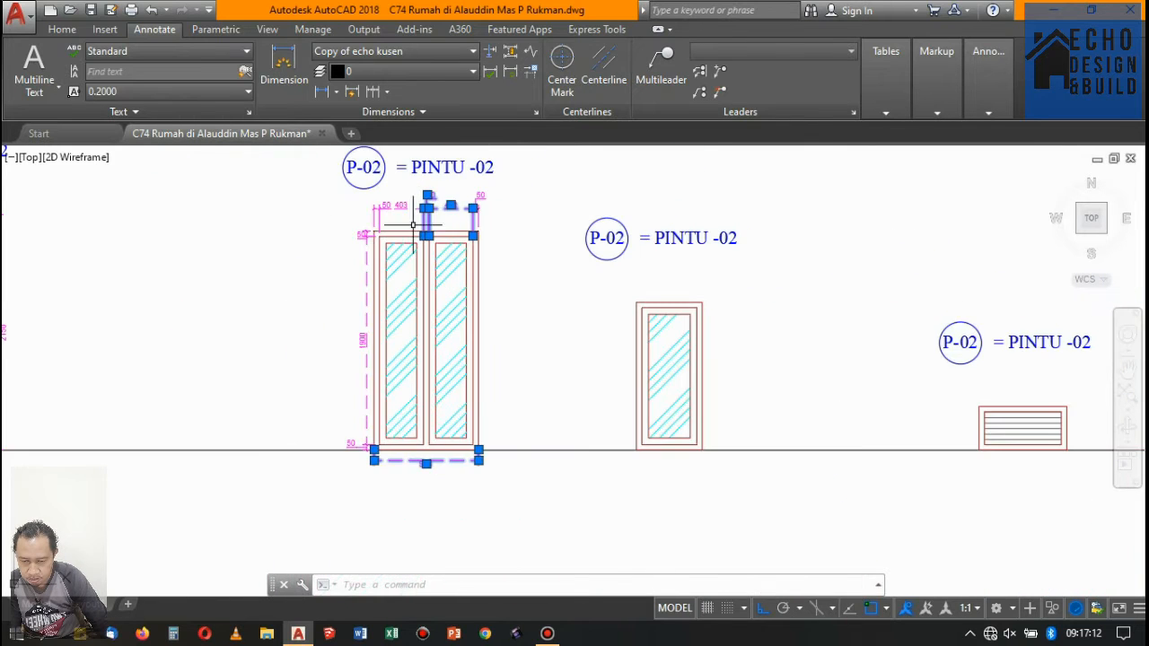
scroll(405, 230, up, 3)
scroll(434, 193, down, 3)
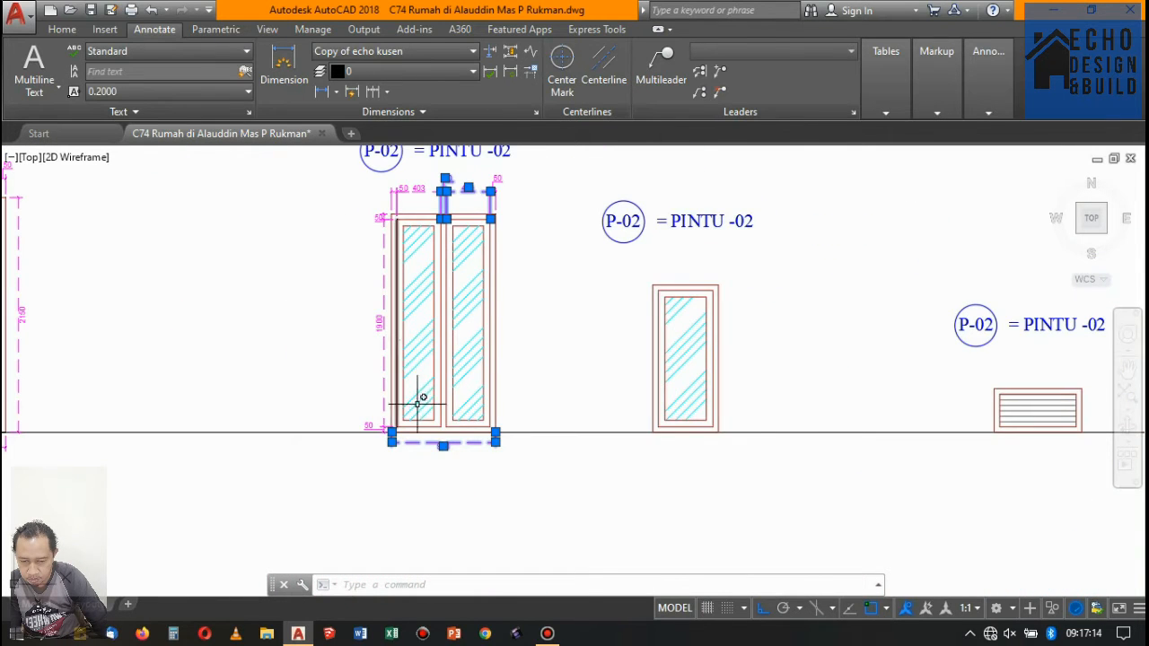
scroll(417, 404, up, 2)
scroll(420, 409, down, 2)
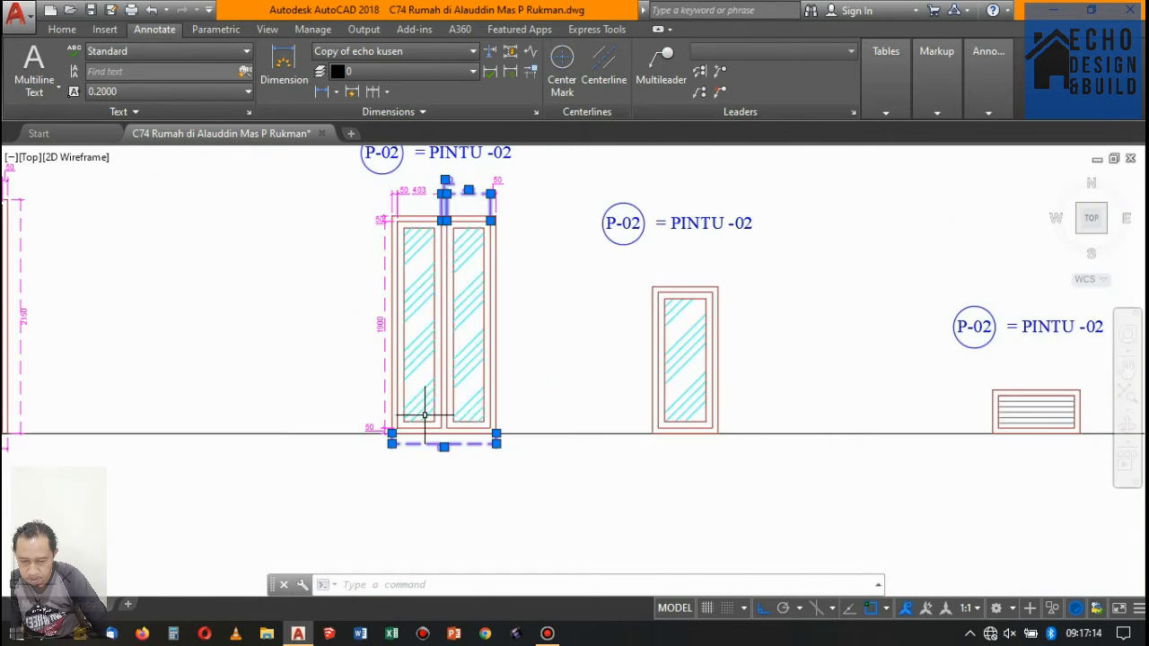
- Stretch the left side of the double window horizontally, including its left jamb, left sash edge and attached dimensions
click(62, 31)
click(204, 92)
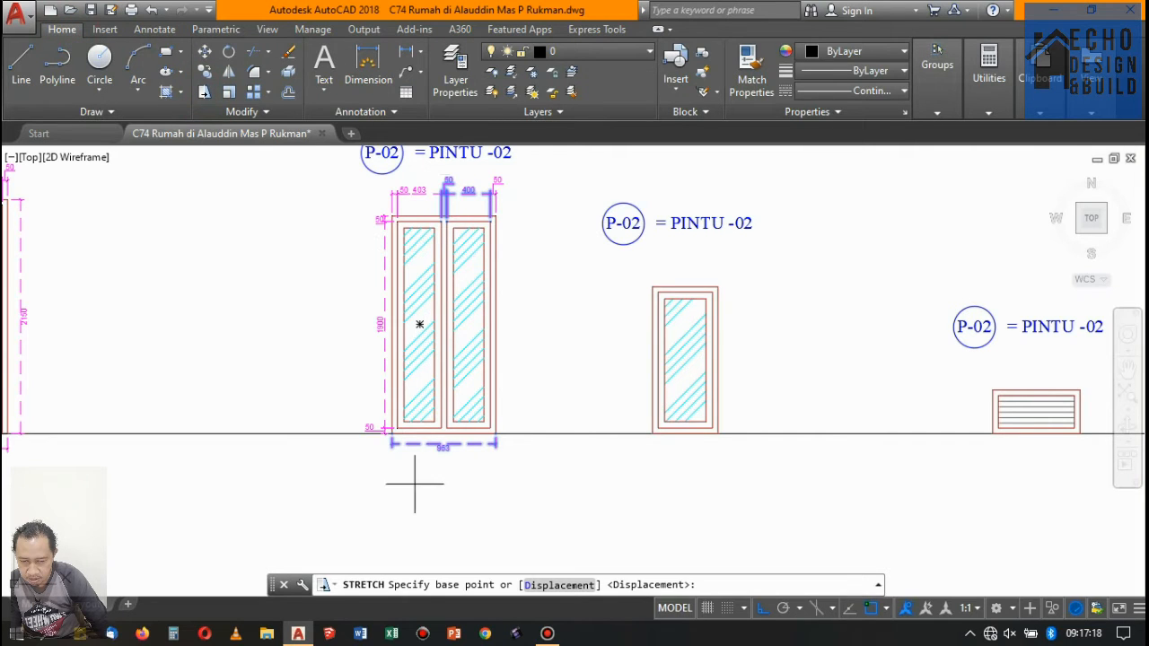
click(206, 94)
click(417, 475)
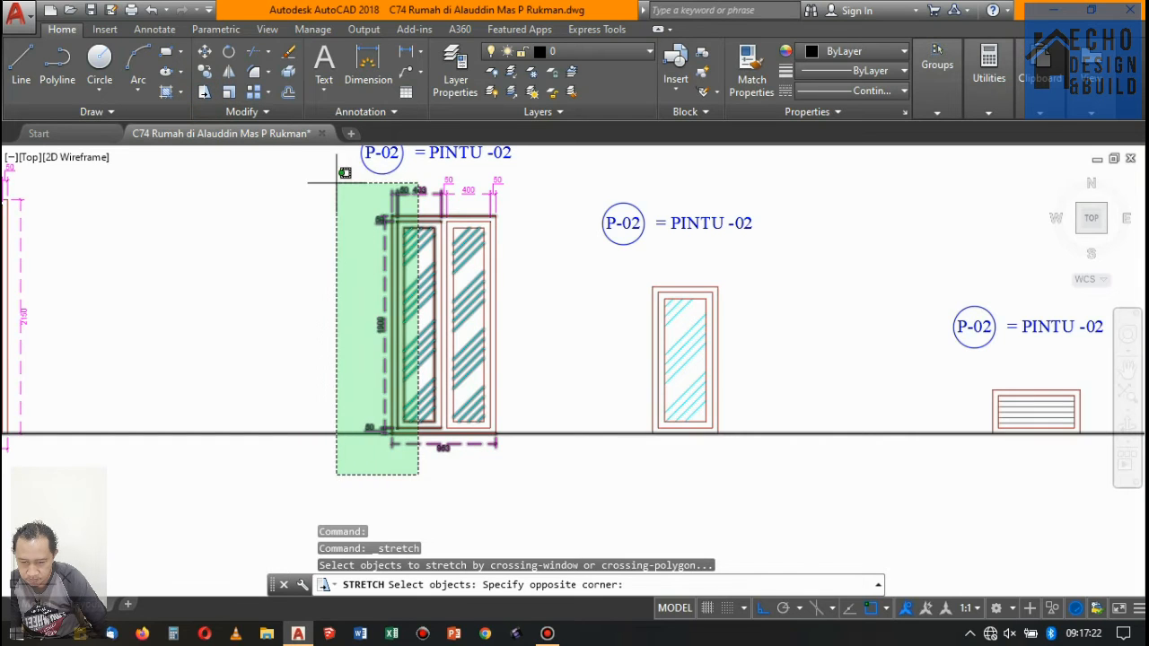
click(337, 176)
scroll(435, 161, up, 5)
key(Return)
click(306, 205)
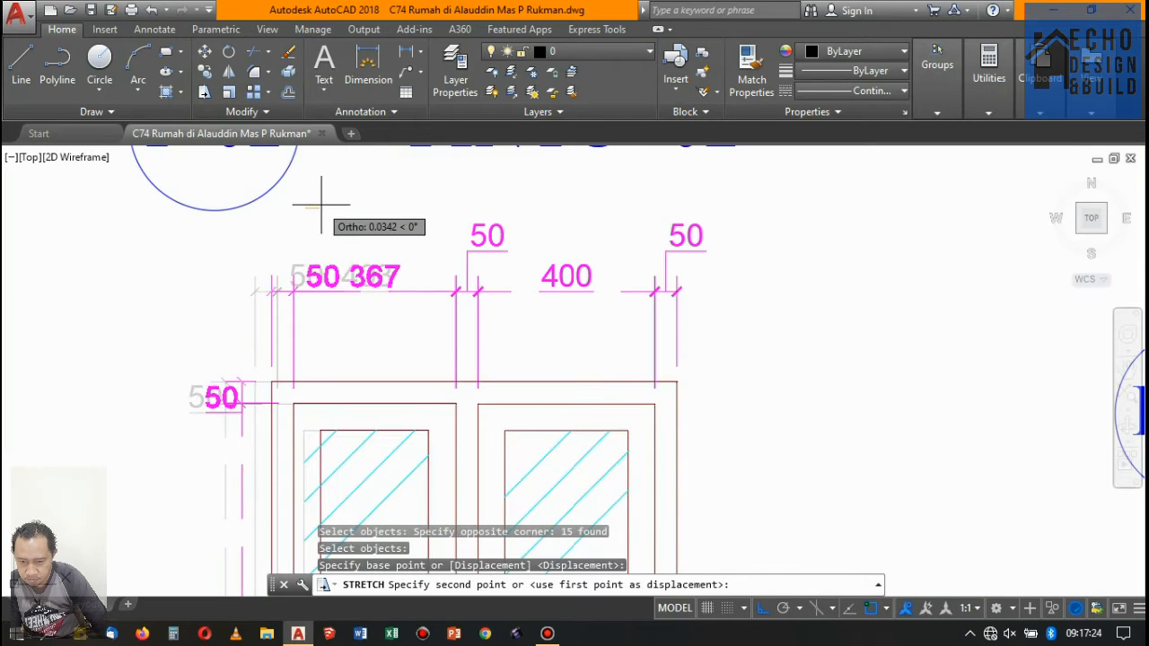
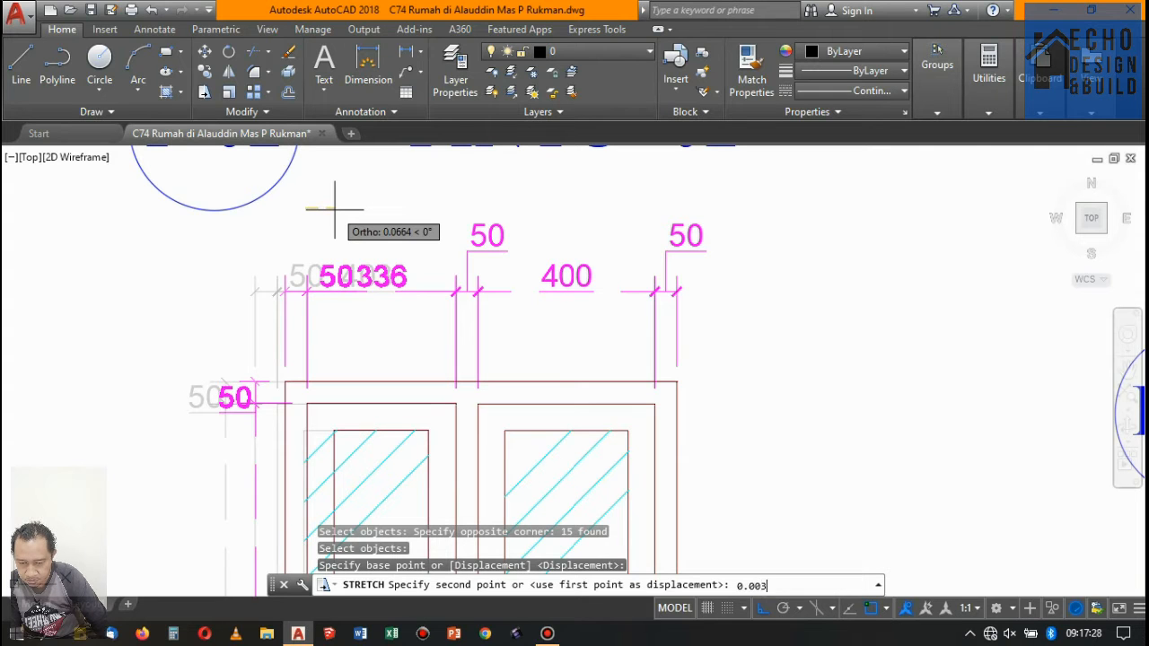
- Stretch the left side of the double-panel glazed frame horizontally by 0.003 toward the right
key(Return)
scroll(411, 226, down, 5)
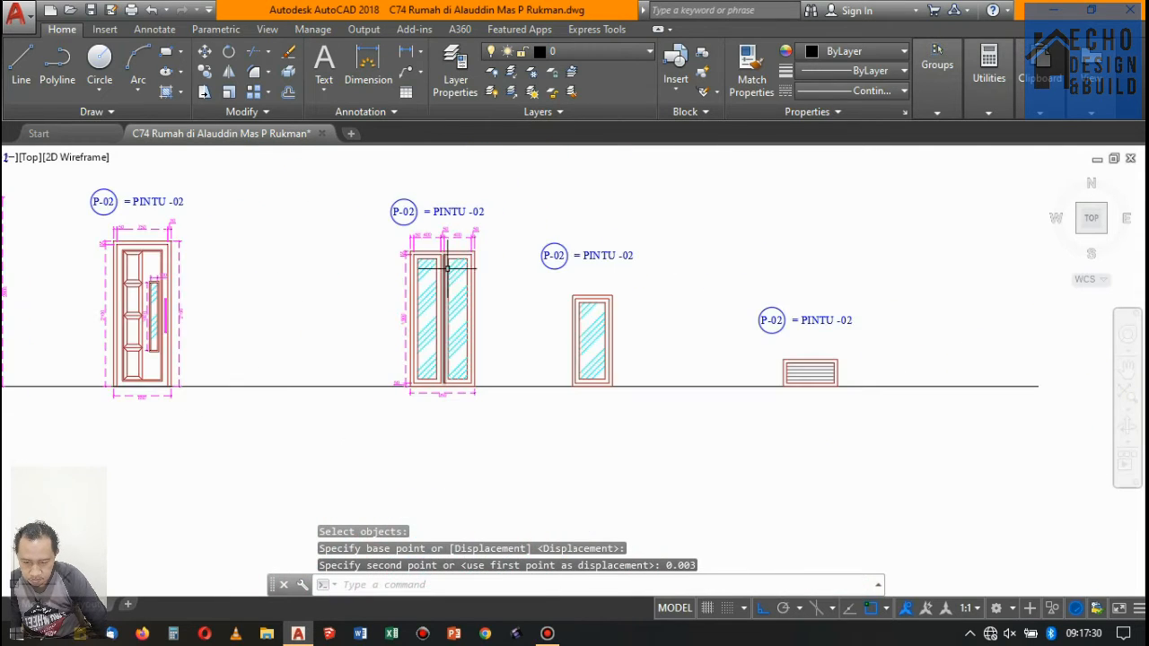
scroll(447, 269, up, 5)
scroll(498, 440, down, 2)
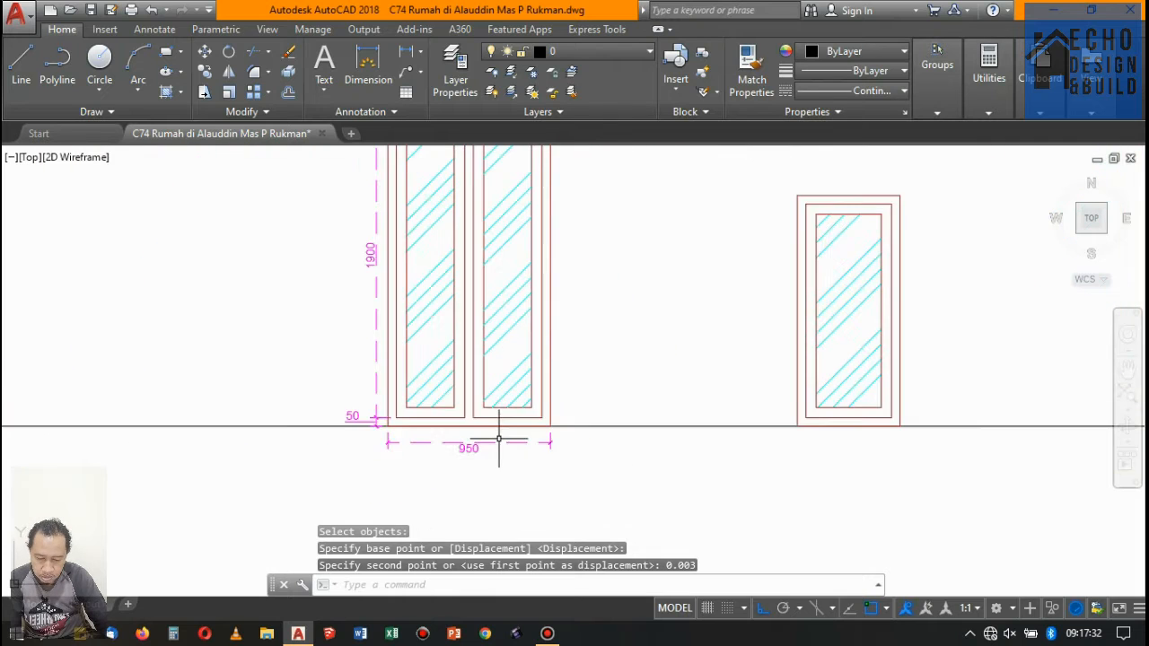
scroll(498, 440, down, 5)
scroll(510, 410, up, 5)
scroll(565, 363, up, 1)
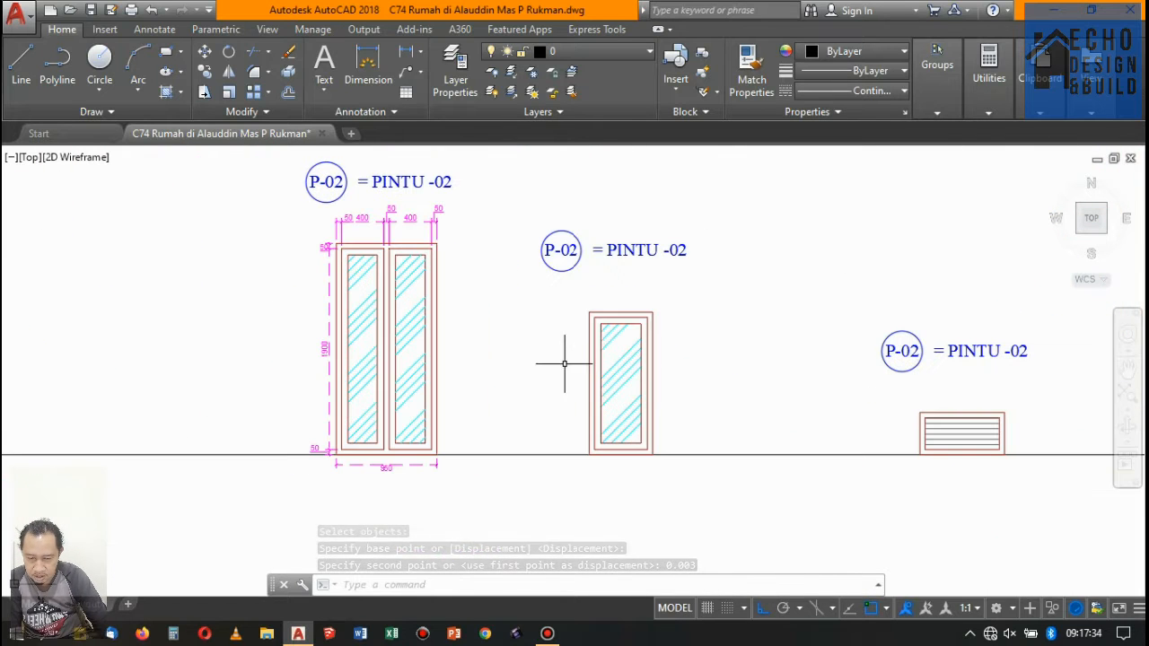
- Add a vertical linear dimension for the single glazed frame's top member thickness, placed left of the frame
click(406, 51)
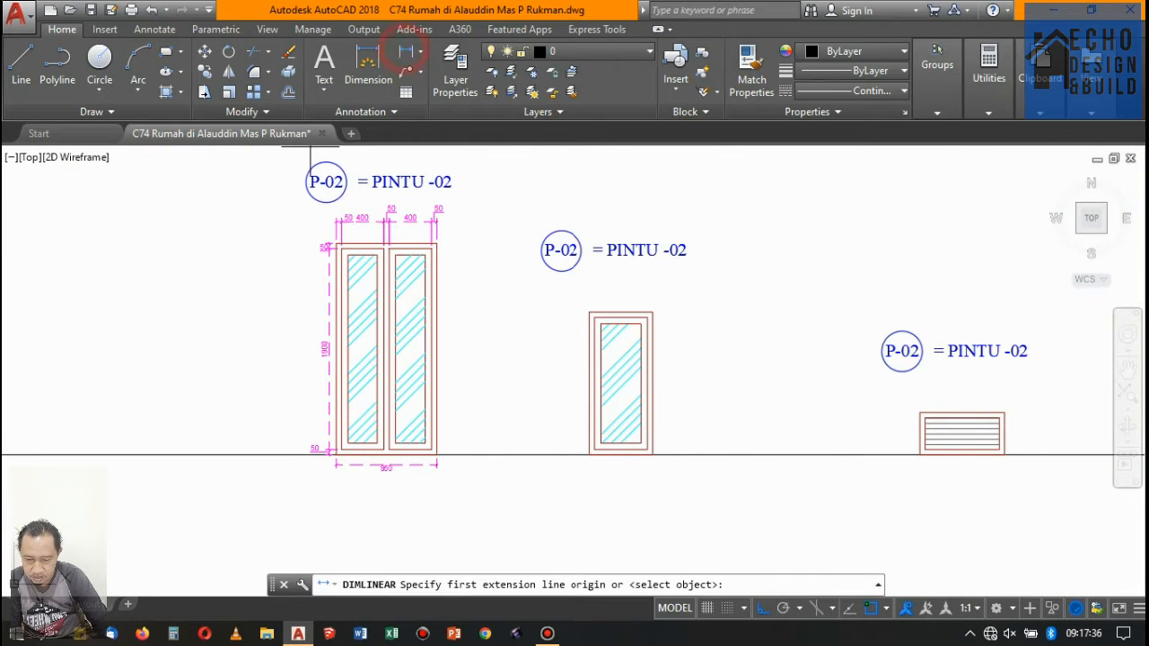
scroll(574, 310, up, 5)
click(630, 320)
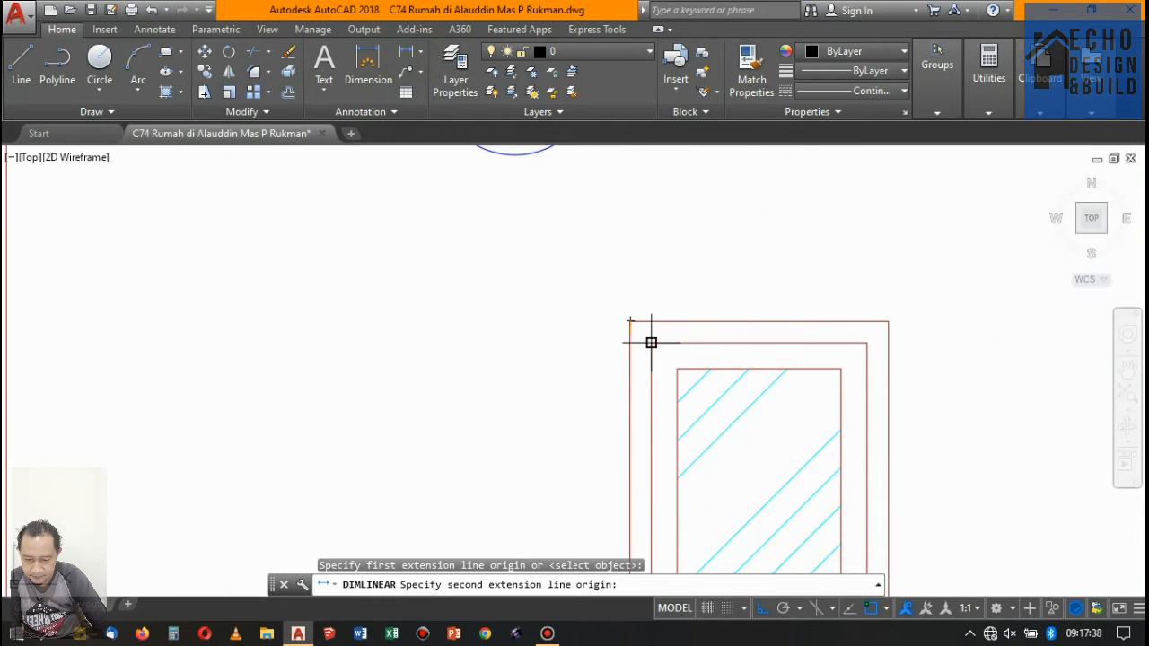
click(651, 343)
click(557, 334)
- Continue the vertical dimension chain along the single glazed frame's left side to the inner bottom edge and the ground line
click(148, 30)
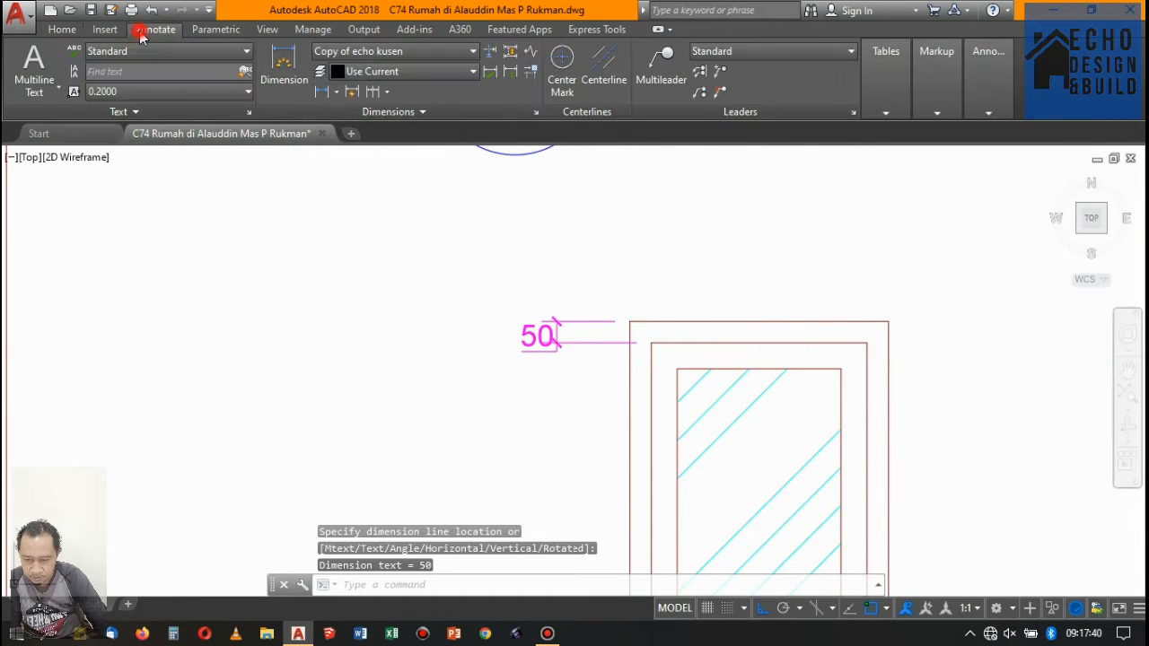
click(367, 91)
scroll(561, 299, down, 4)
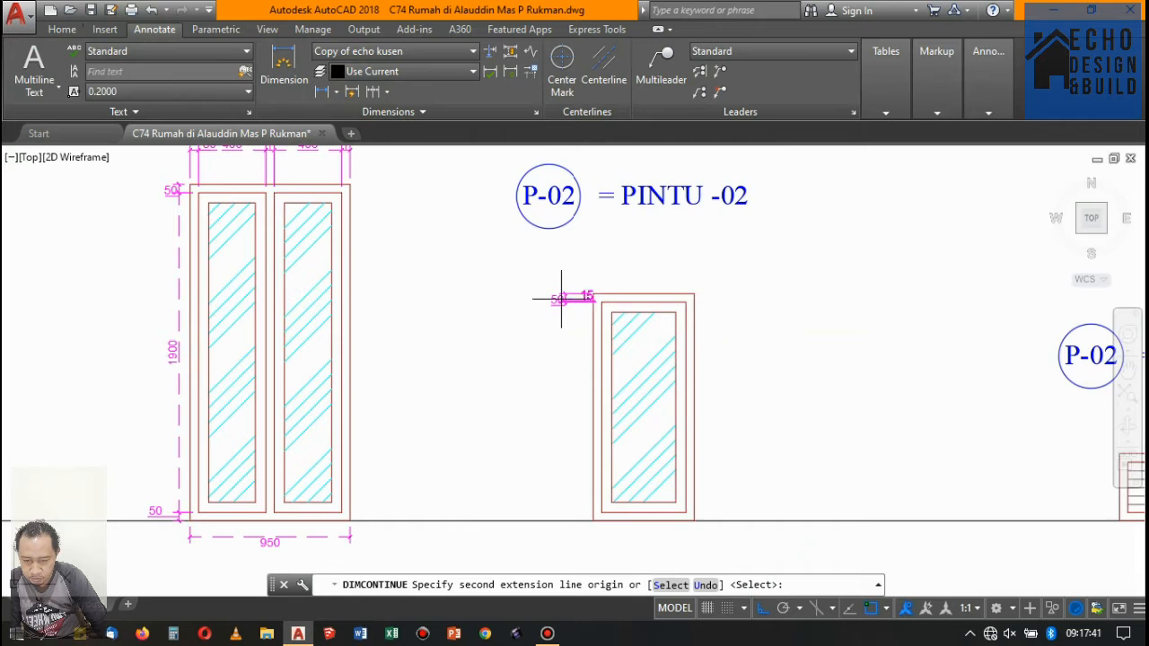
scroll(593, 496, up, 2)
click(604, 503)
click(587, 515)
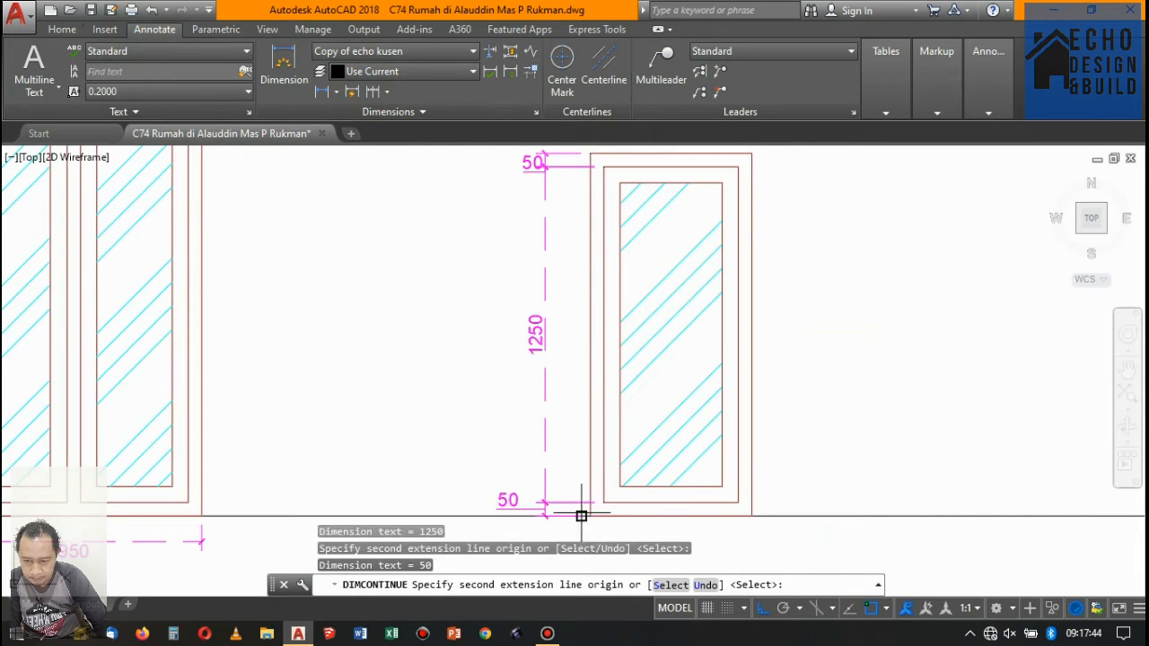
scroll(503, 386, down, 6)
key(Return)
- Add a horizontal linear dimension above the single glazed frame for its left member thickness
scroll(530, 325, up, 4)
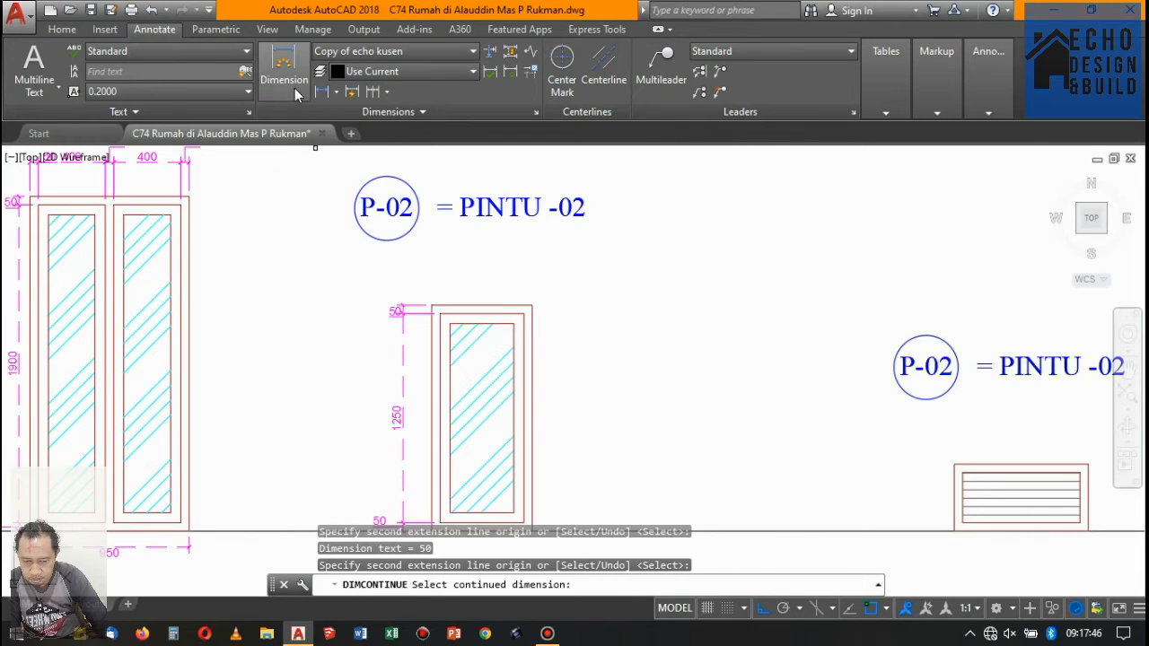
click(323, 94)
scroll(435, 305, up, 4)
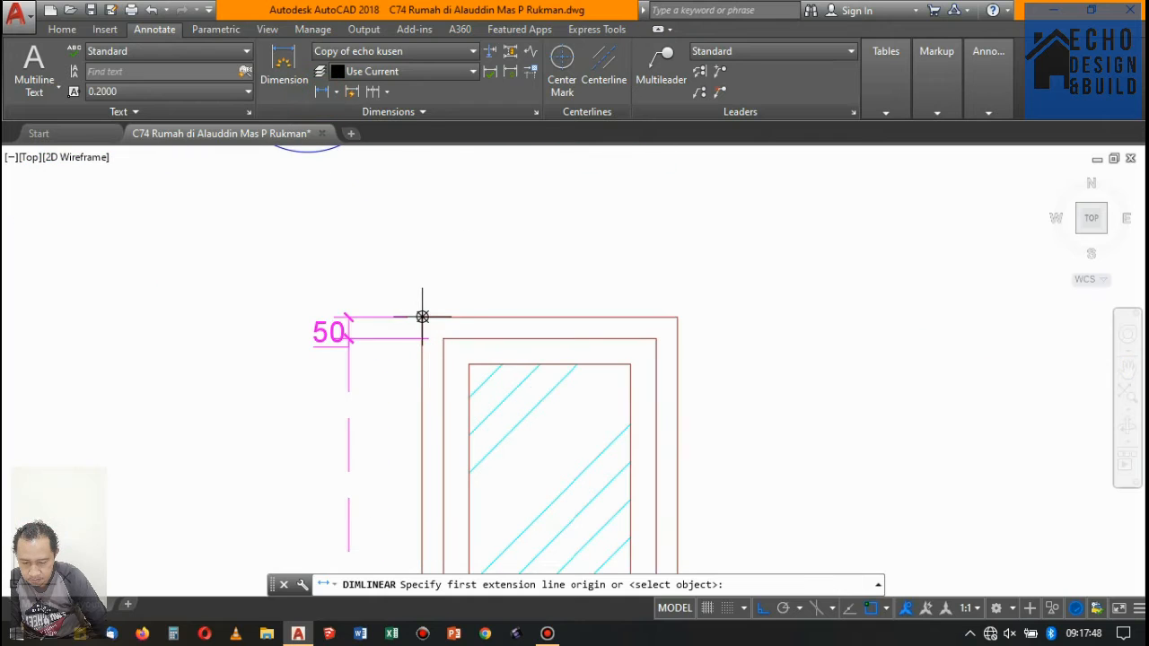
click(422, 316)
click(443, 338)
click(443, 265)
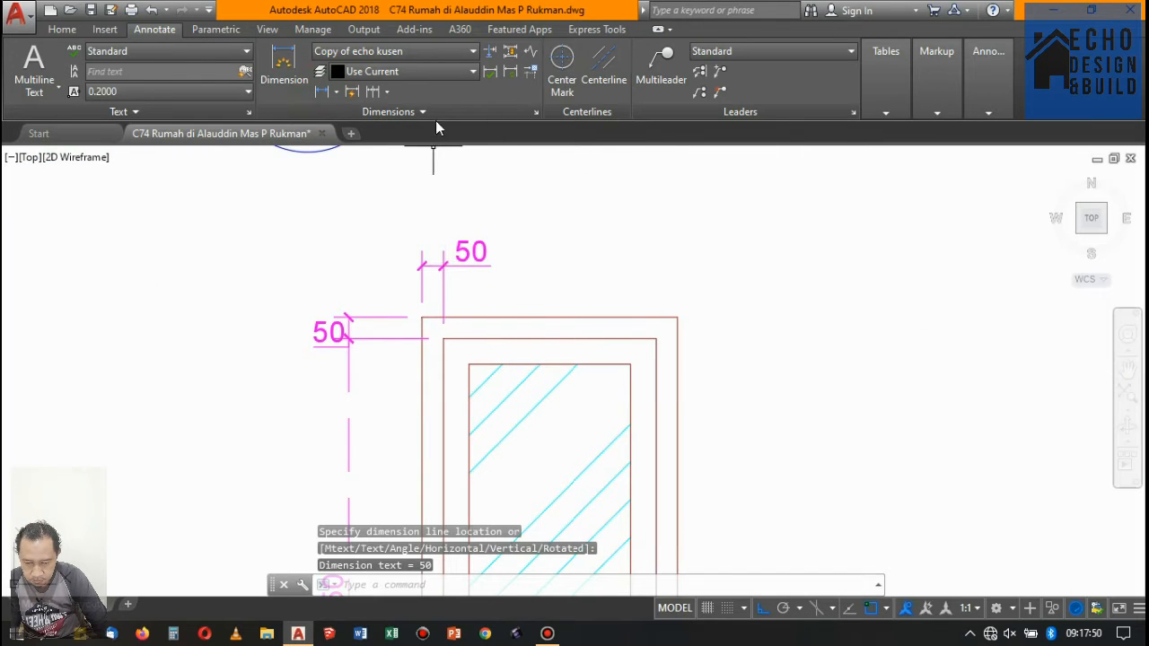
- Continue the horizontal dimension chain above the single glazed frame to its inner right corner and outer right corner
click(372, 92)
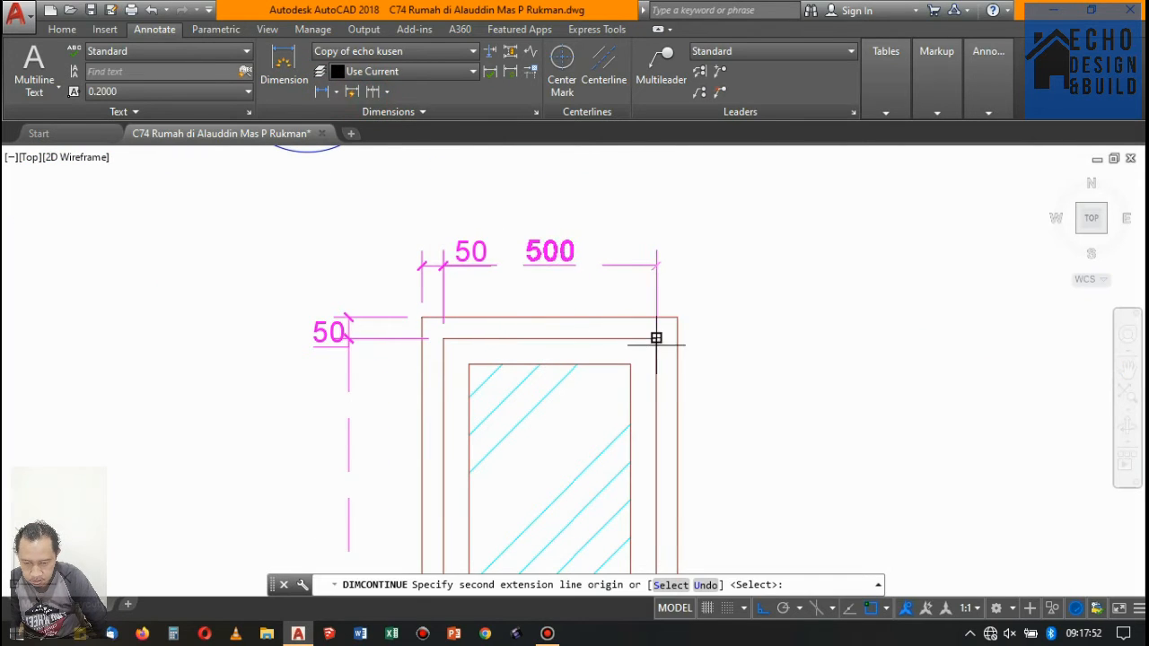
click(657, 338)
click(678, 317)
scroll(656, 318, down, 5)
key(Return)
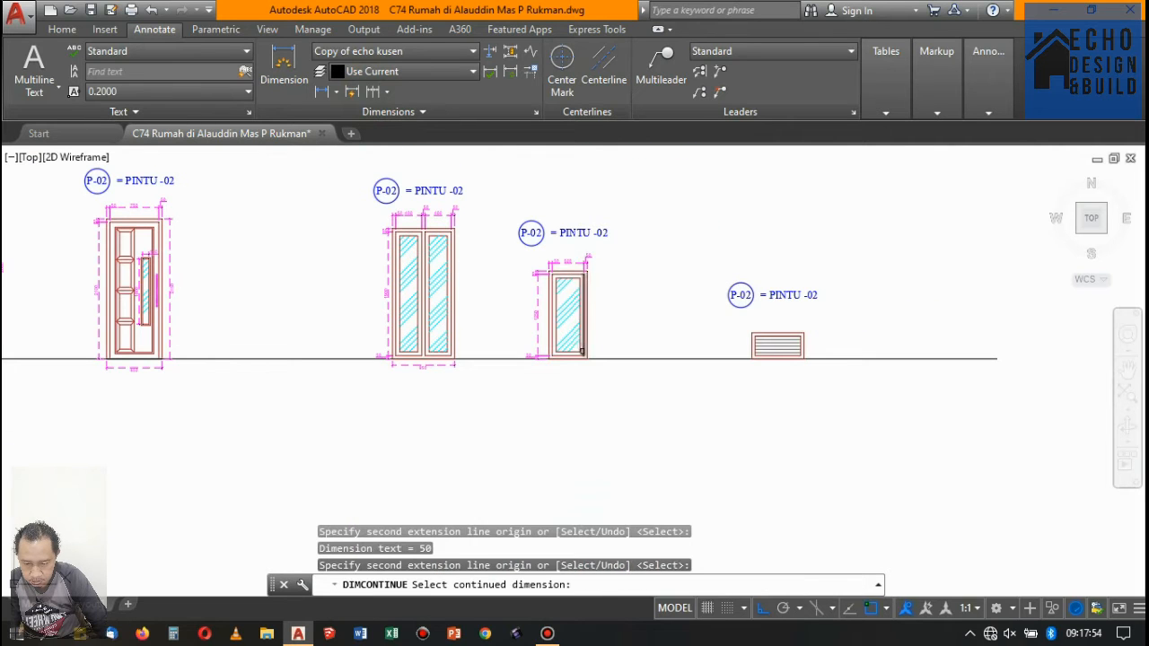
key(Return)
key(Return)
scroll(457, 224, up, 6)
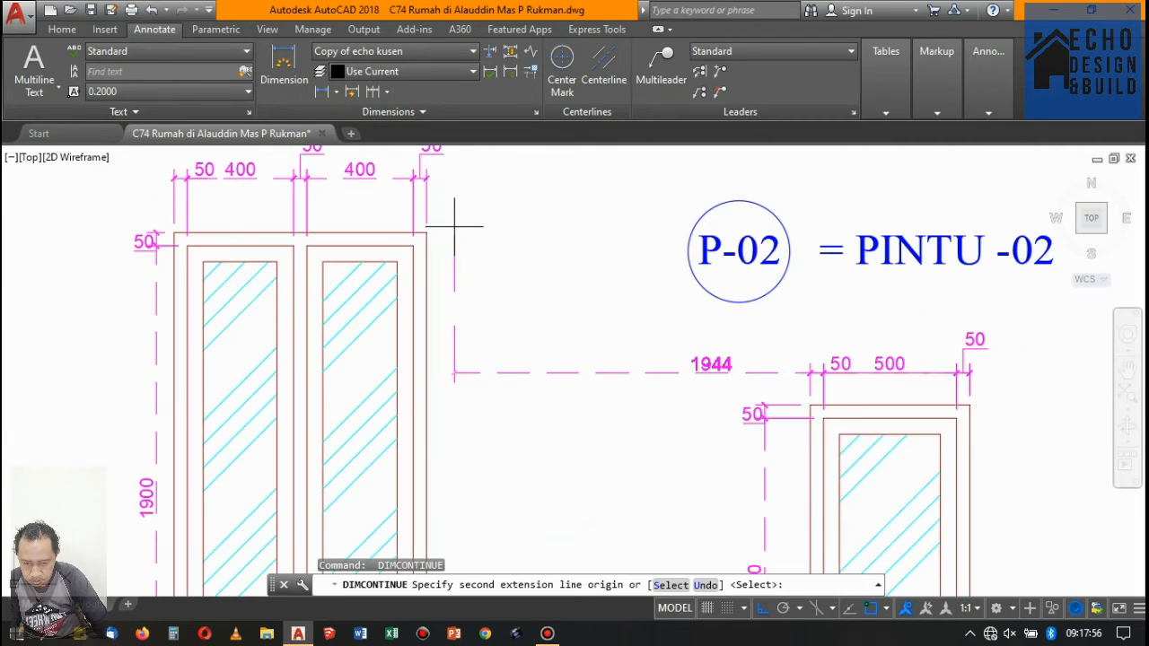
key(Escape)
- Place a vertical linear dimension right of the double-panel frame, from its outer top-right corner to the inner top-right corner
click(321, 92)
scroll(410, 235, up, 3)
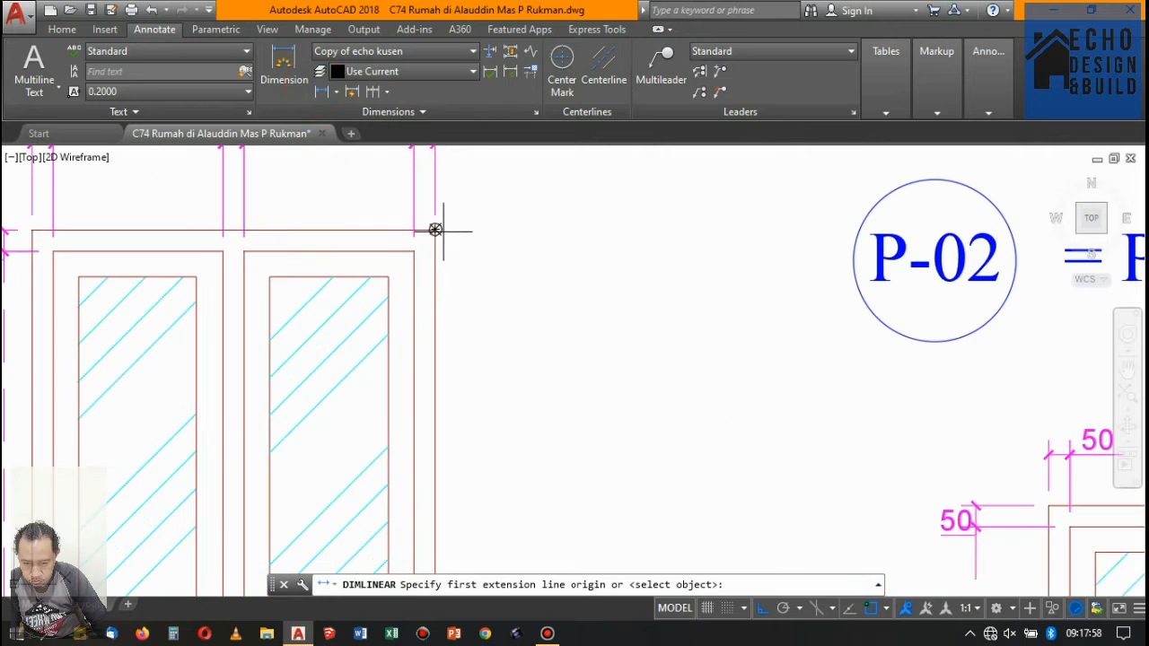
click(435, 230)
click(414, 250)
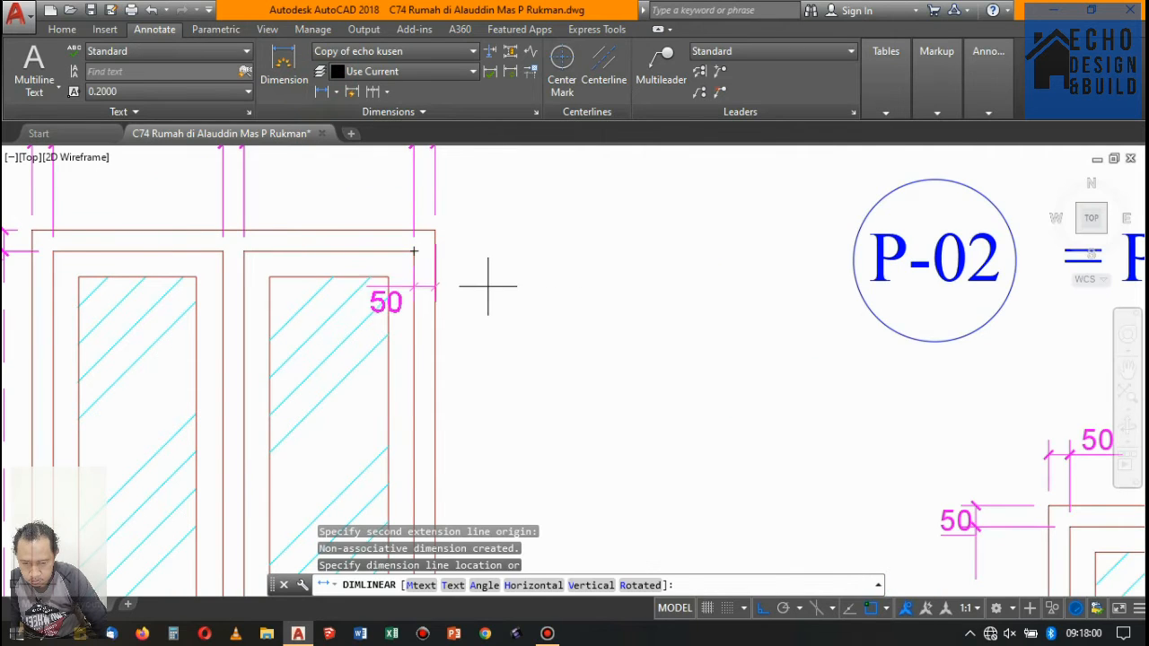
click(617, 235)
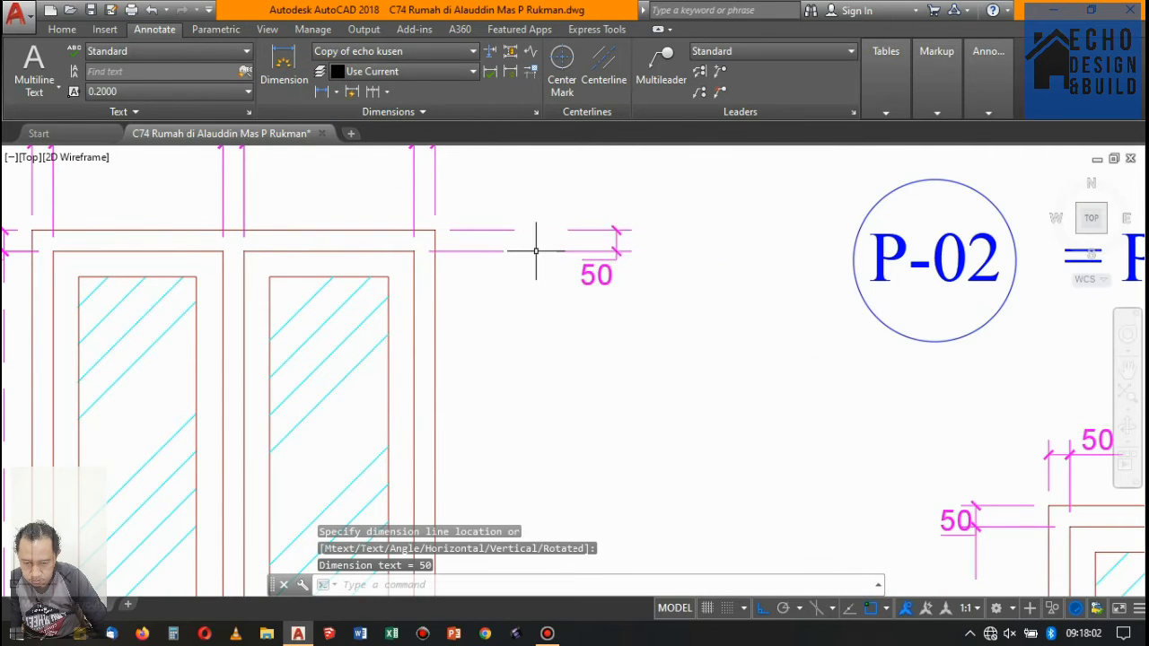
- Stretch the new dimension's lower origin down to the double-panel frame's bottom-right corner so it spans the full height
click(484, 251)
click(468, 276)
click(480, 283)
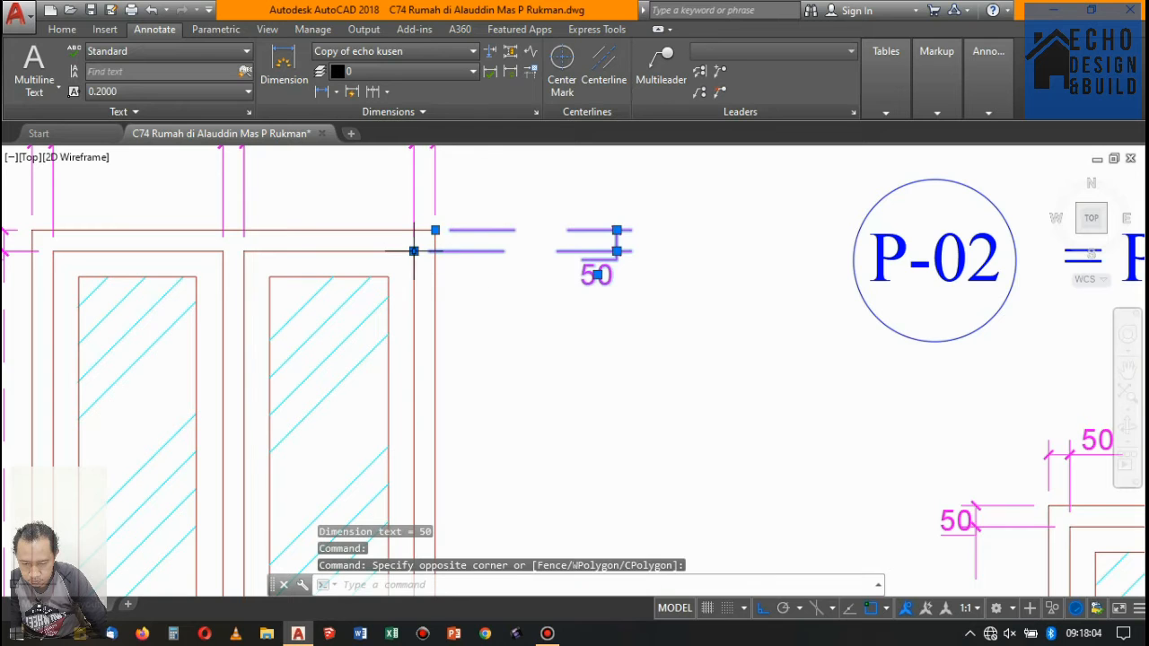
click(414, 250)
scroll(494, 292, down, 5)
scroll(466, 378, down, 5)
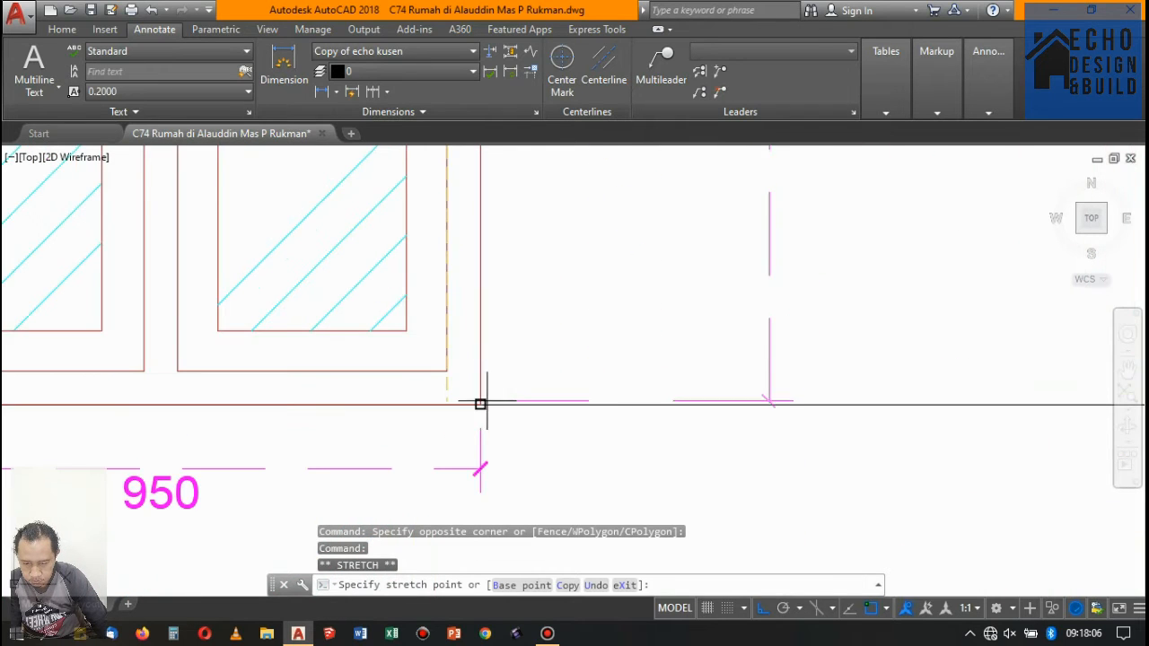
scroll(501, 356, up, 8)
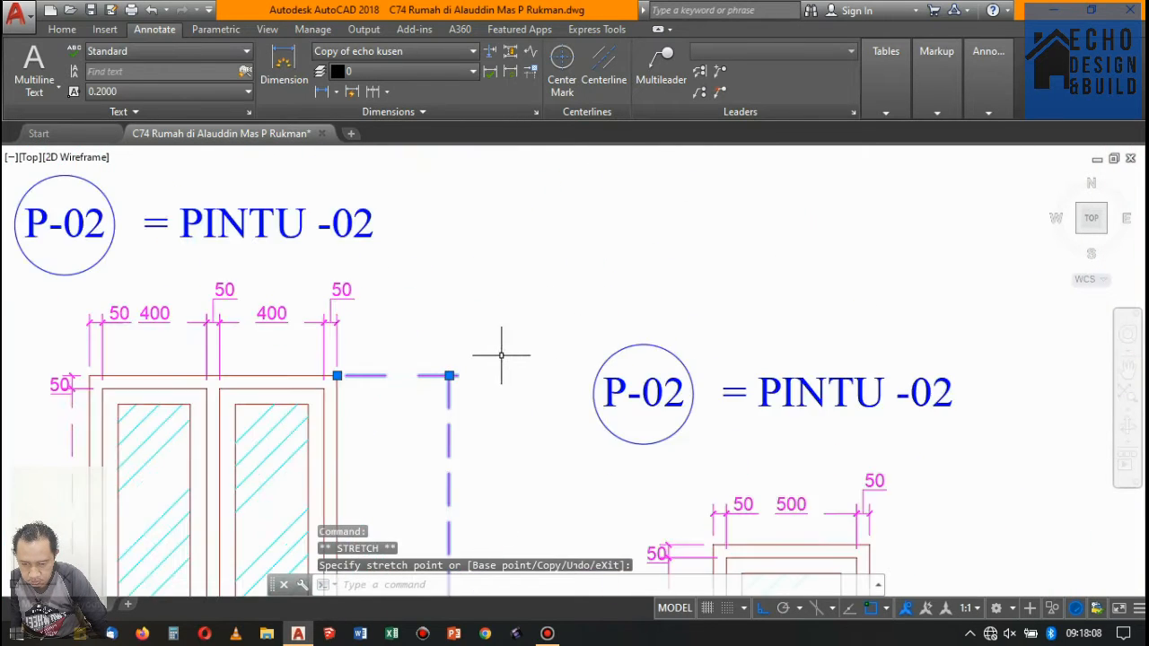
- Move the overall-height dimension line closer to the double-panel frame's right edge and deselect it
scroll(449, 376, up, 3)
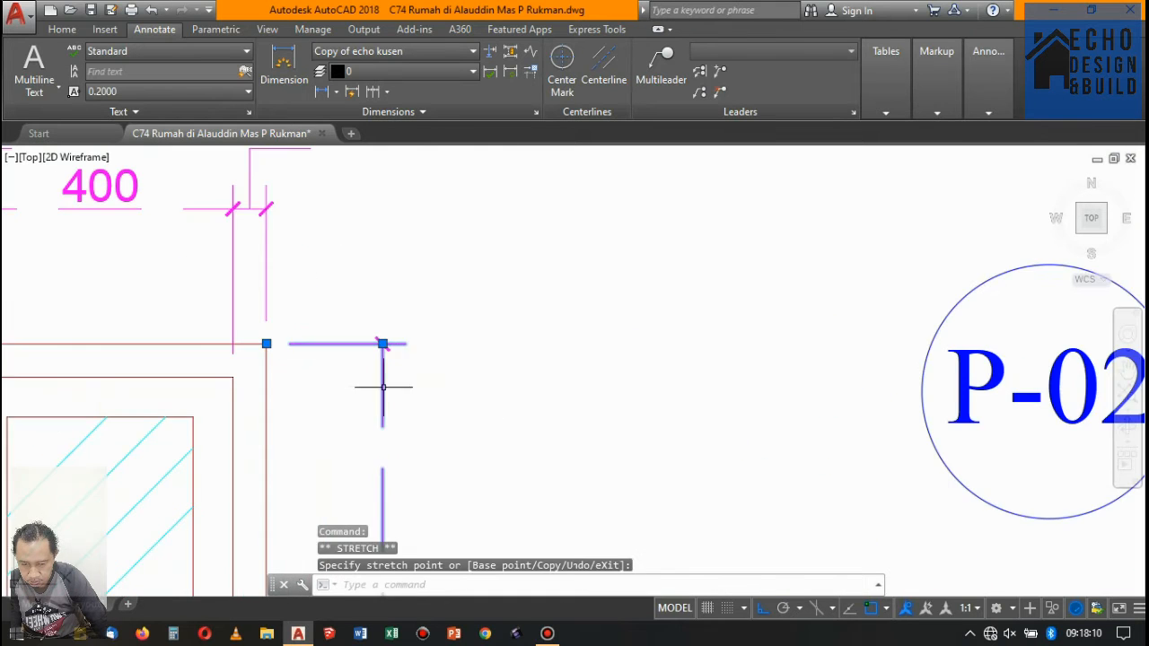
scroll(385, 344, down, 8)
scroll(546, 313, up, 2)
key(Escape)
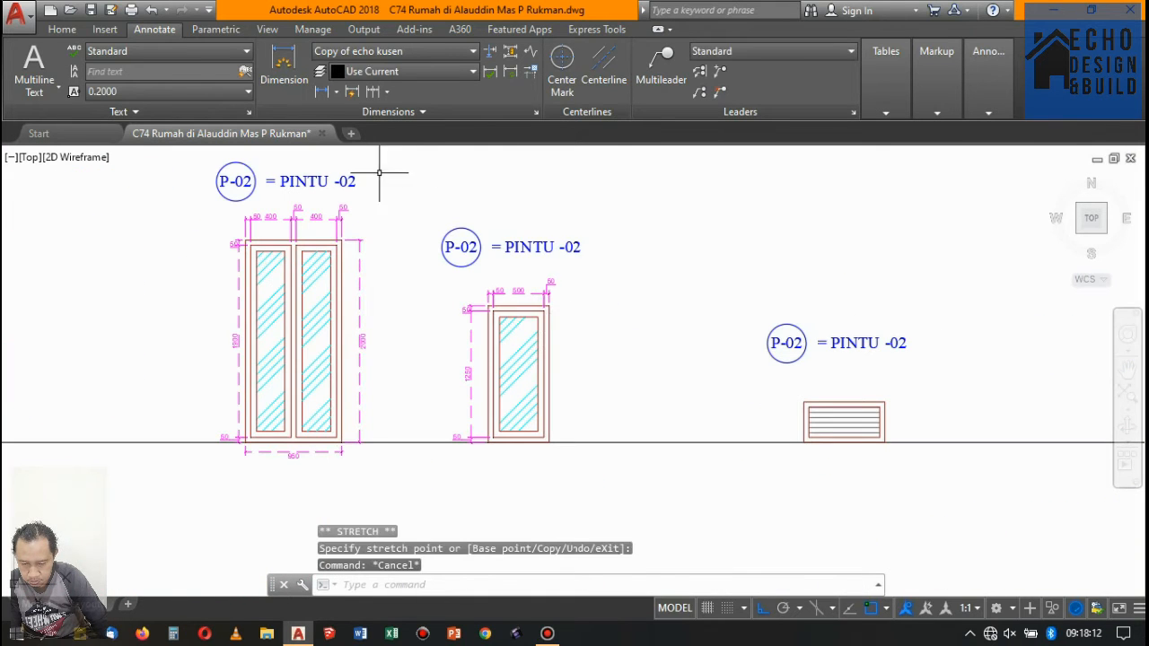
- Add a horizontal linear dimension for the single glazed frame's overall width, placed below the ground line
click(322, 92)
scroll(454, 431, up, 5)
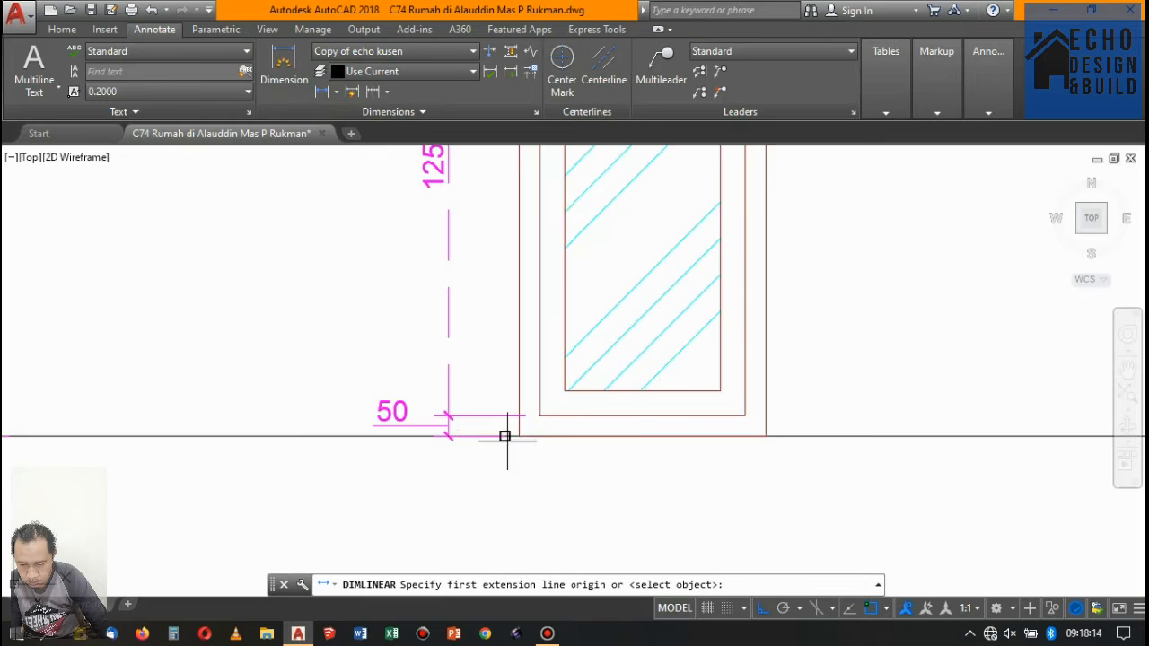
click(513, 421)
scroll(513, 421, down, 5)
scroll(549, 409, up, 5)
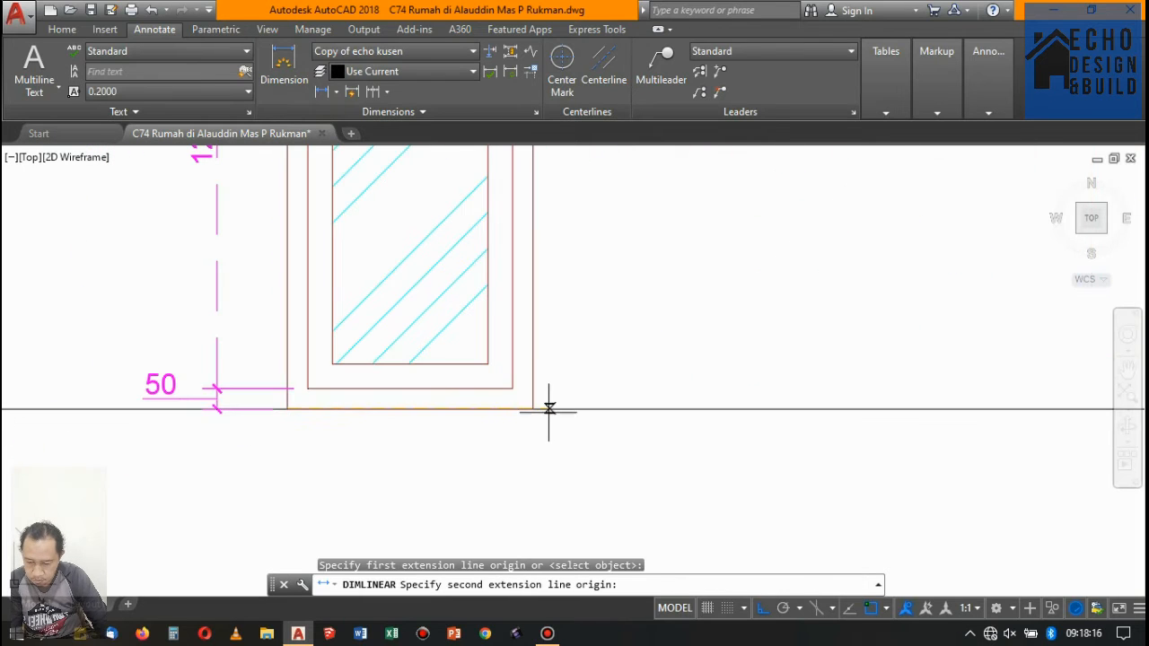
click(533, 408)
scroll(533, 409, down, 5)
scroll(542, 385, up, 5)
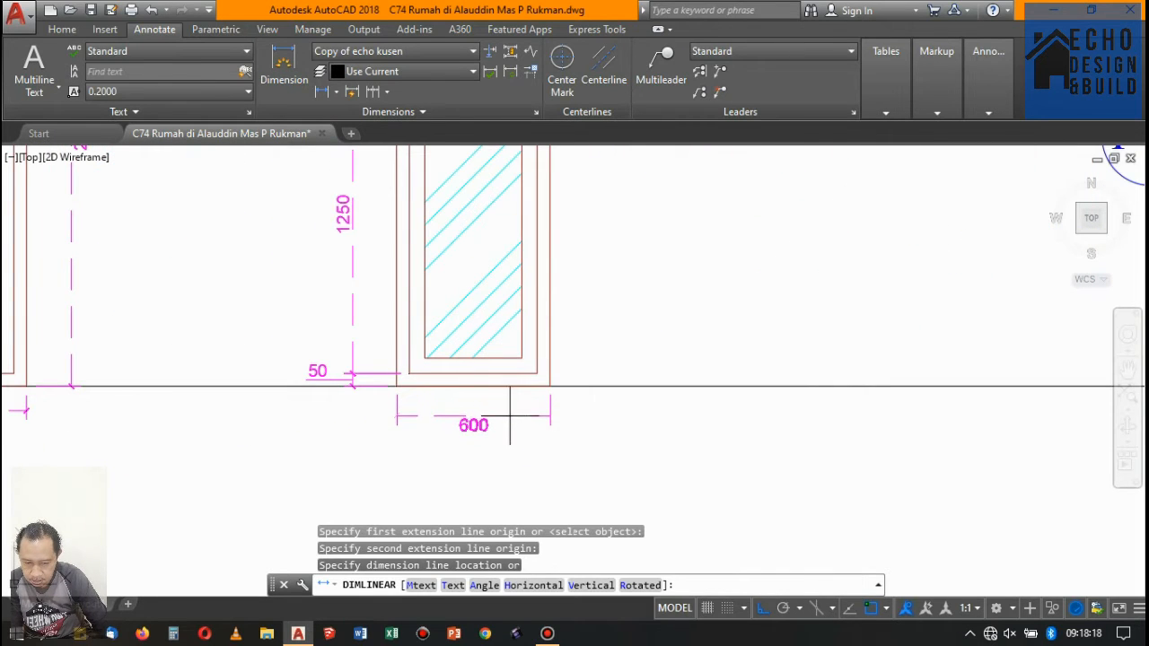
scroll(409, 418, down, 5)
scroll(374, 411, up, 7)
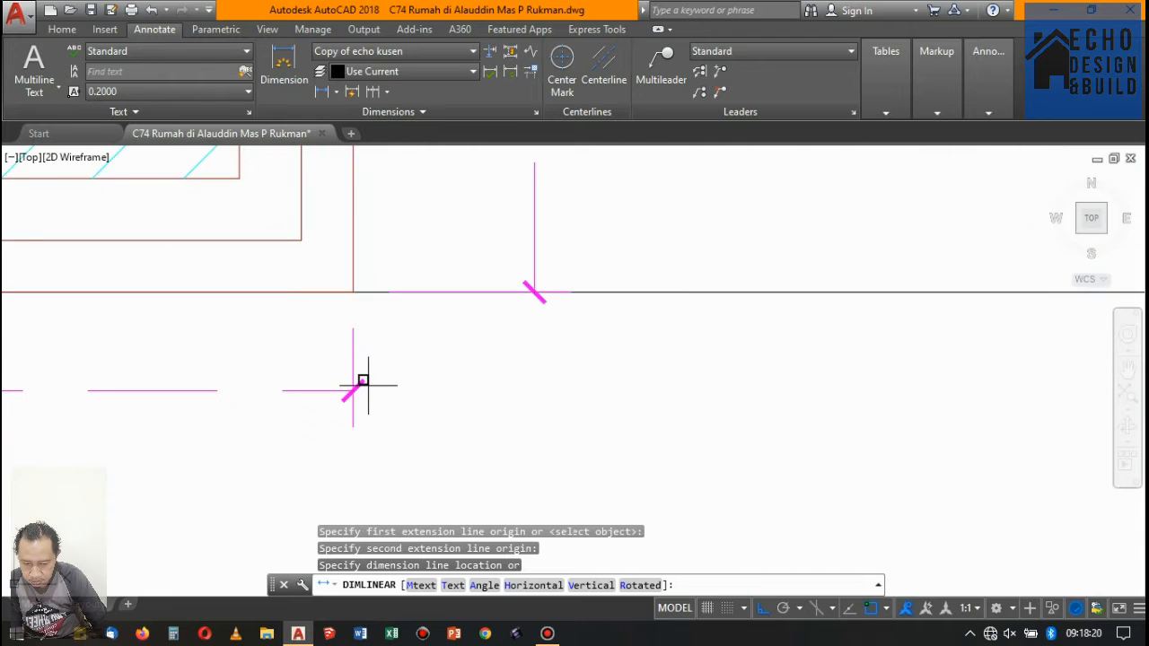
click(359, 391)
scroll(419, 380, down, 5)
scroll(466, 320, up, 6)
- Add a vertical linear dimension for the single glazed frame's overall height, placed right of the frame
key(Return)
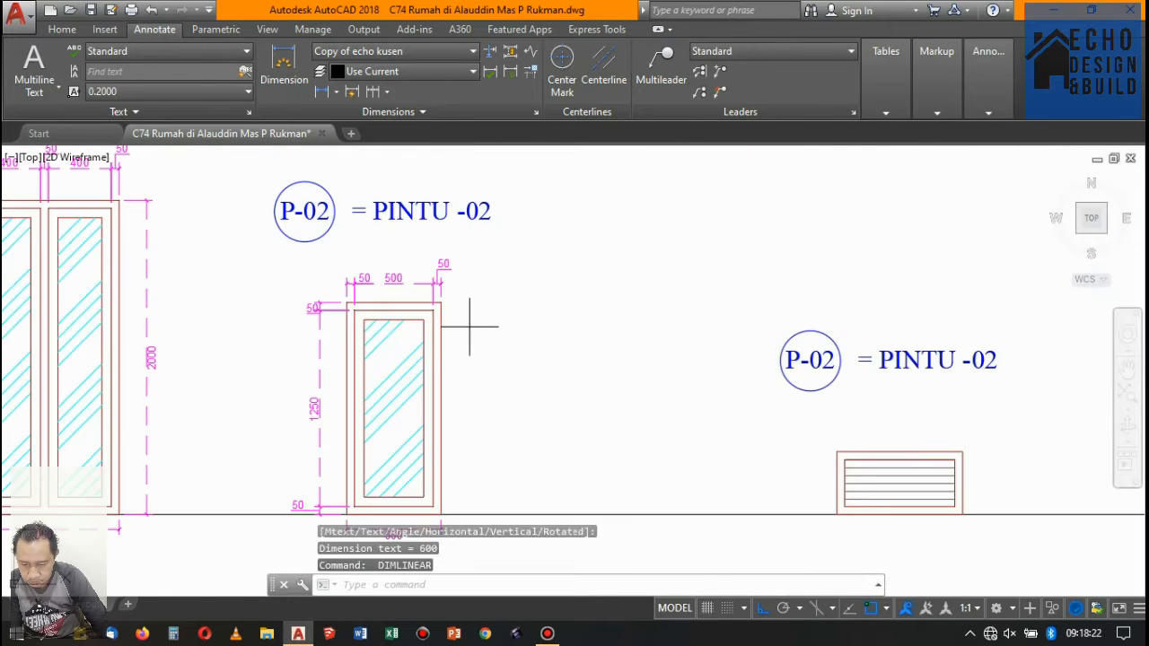
click(406, 291)
scroll(462, 297, down, 5)
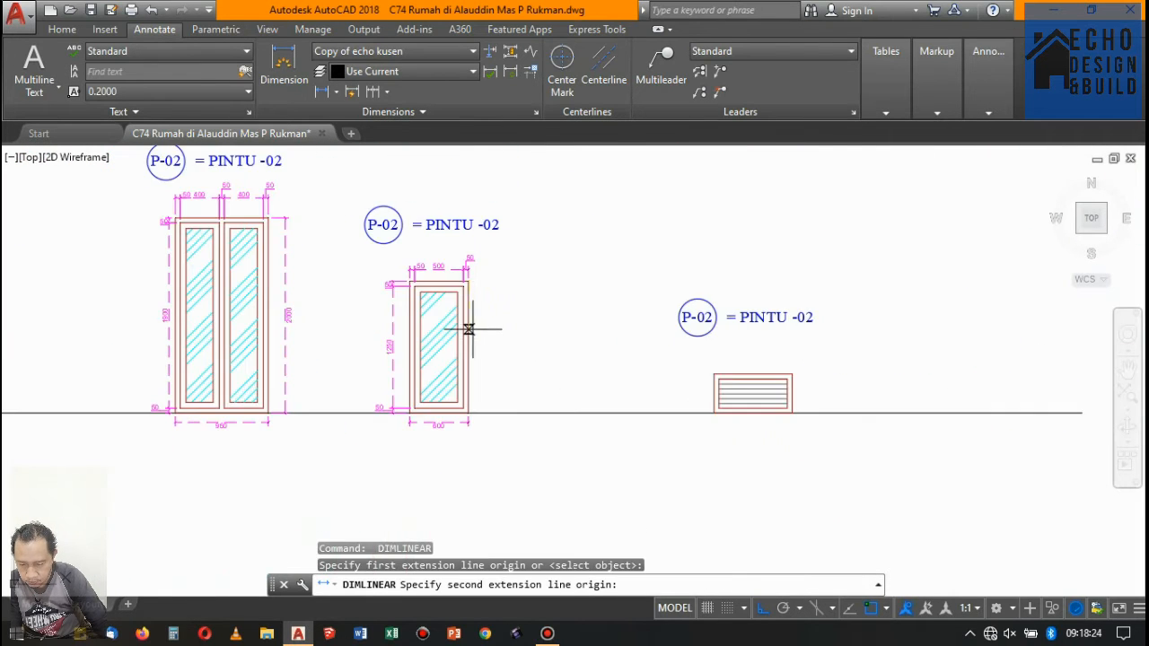
scroll(462, 323, up, 6)
click(457, 438)
scroll(457, 404, down, 5)
scroll(470, 341, up, 6)
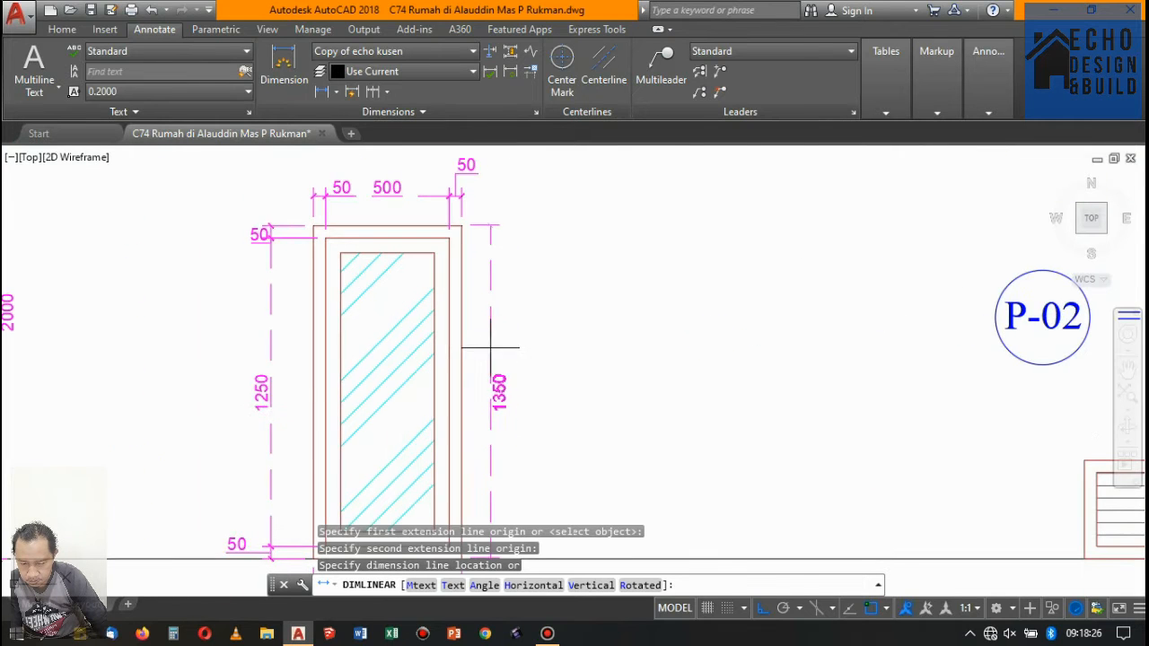
scroll(492, 344, down, 6)
scroll(584, 390, up, 3)
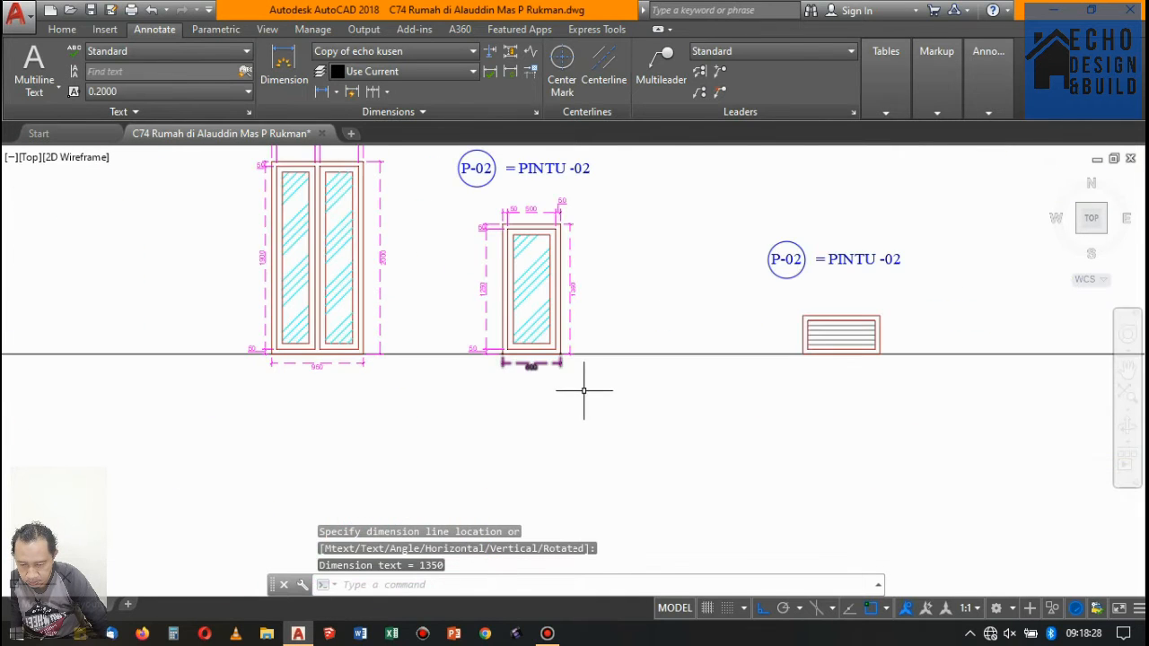
- Add a horizontal linear dimension above the louvered vent for its left frame member thickness
scroll(550, 341, down, 3)
scroll(679, 332, up, 4)
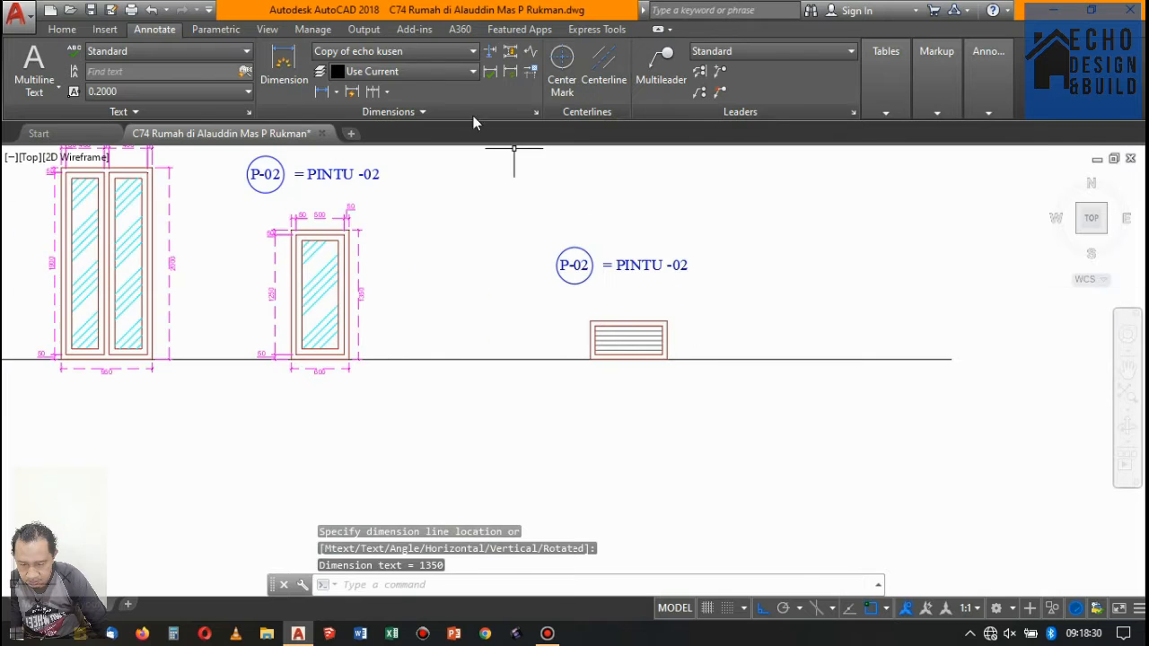
click(284, 68)
scroll(597, 332, up, 4)
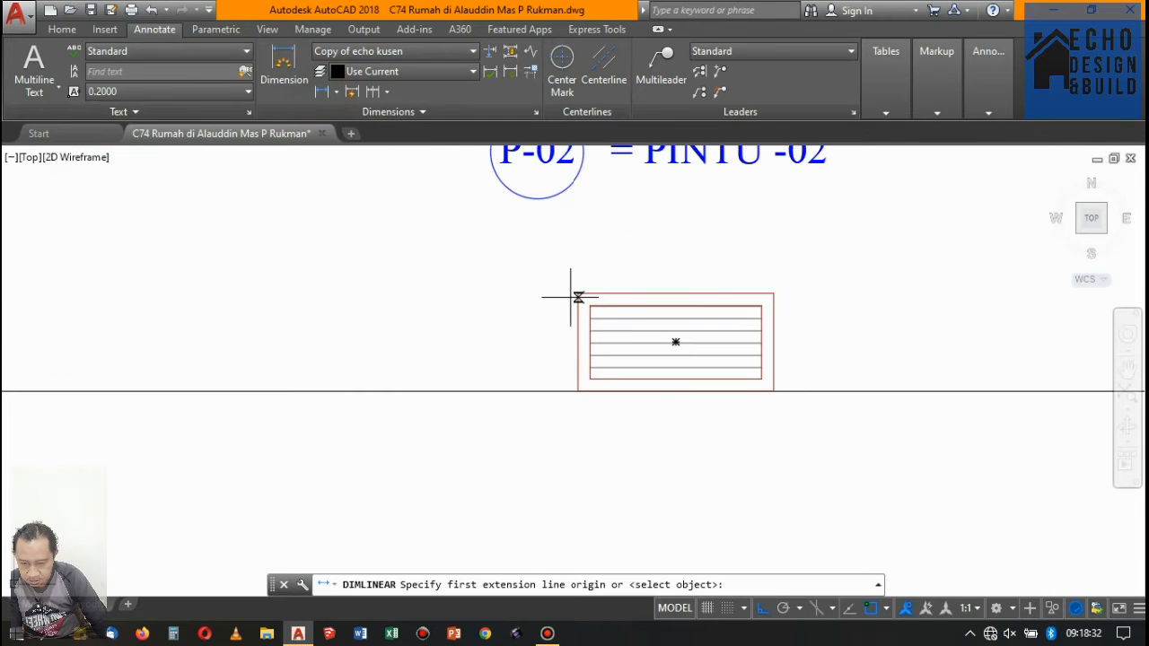
click(578, 293)
click(590, 306)
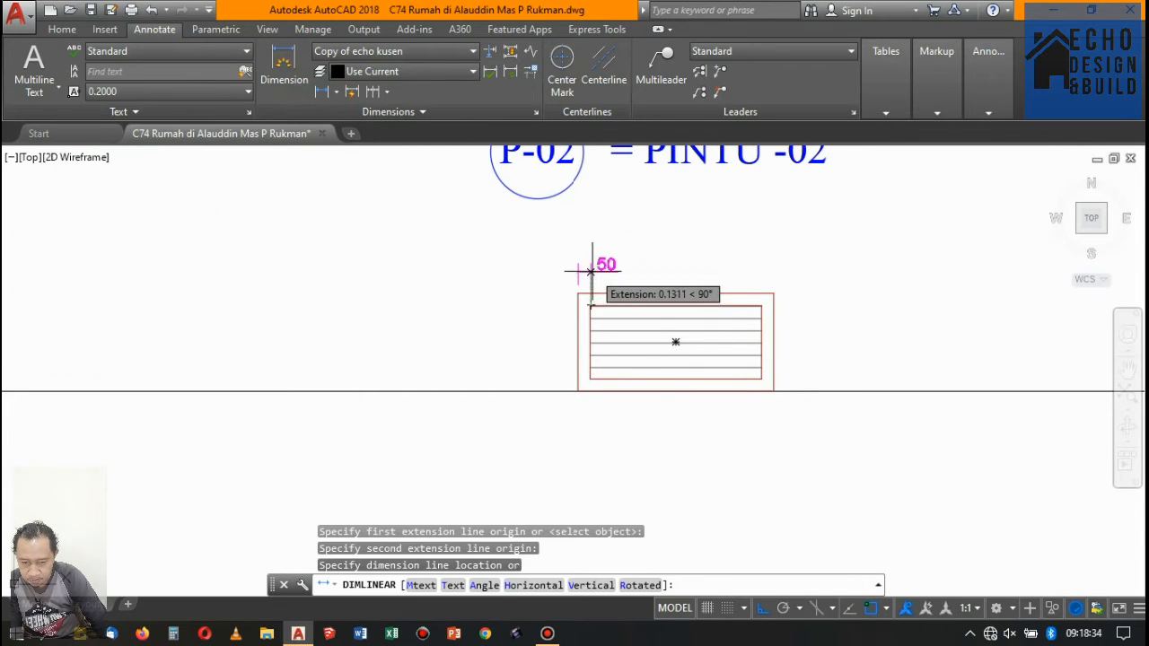
click(592, 270)
- Continue the horizontal dimension chain above the louvered vent across the louver opening and the right frame member
click(371, 90)
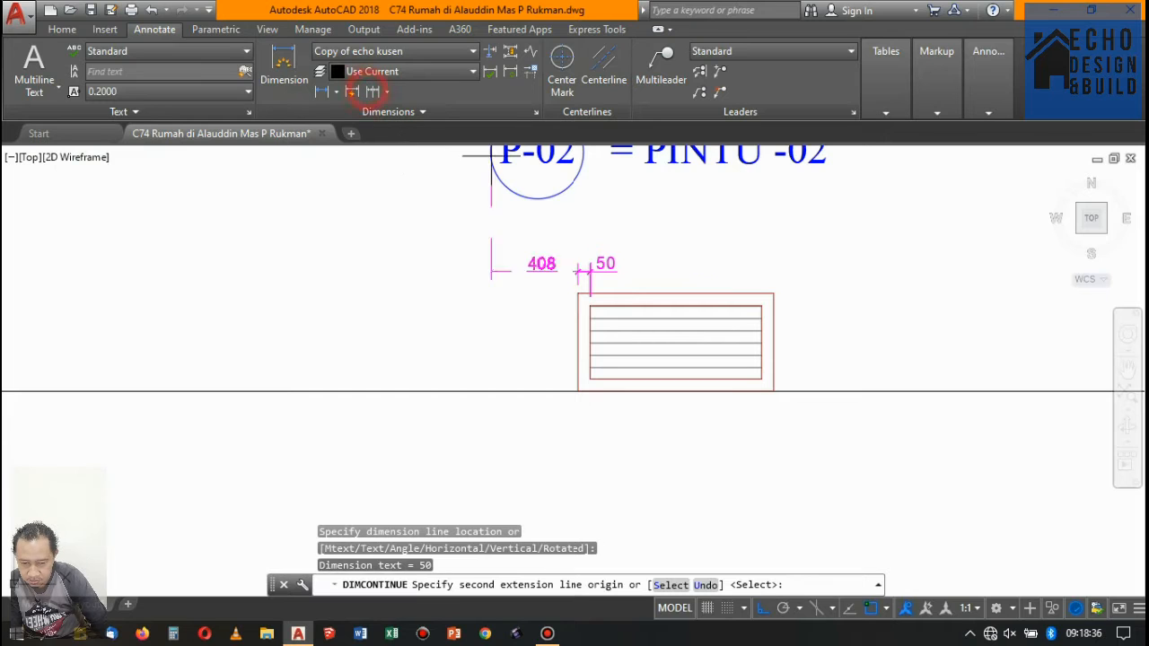
scroll(778, 307, up, 3)
click(752, 314)
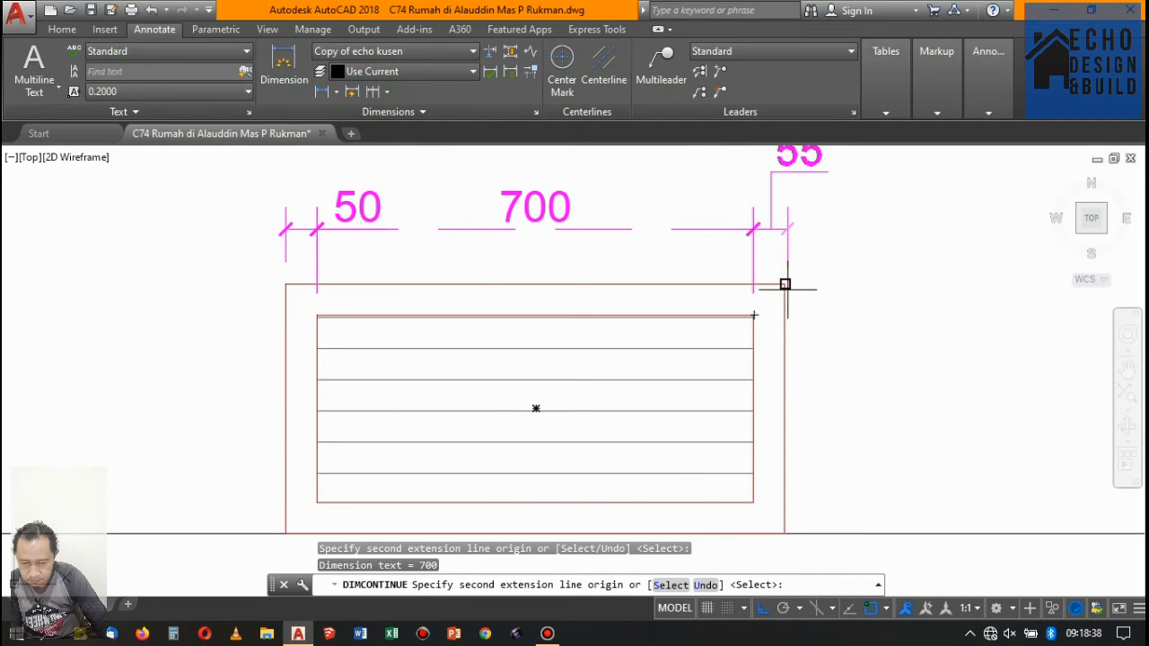
click(785, 285)
scroll(785, 291, down, 4)
key(Return)
key(Return)
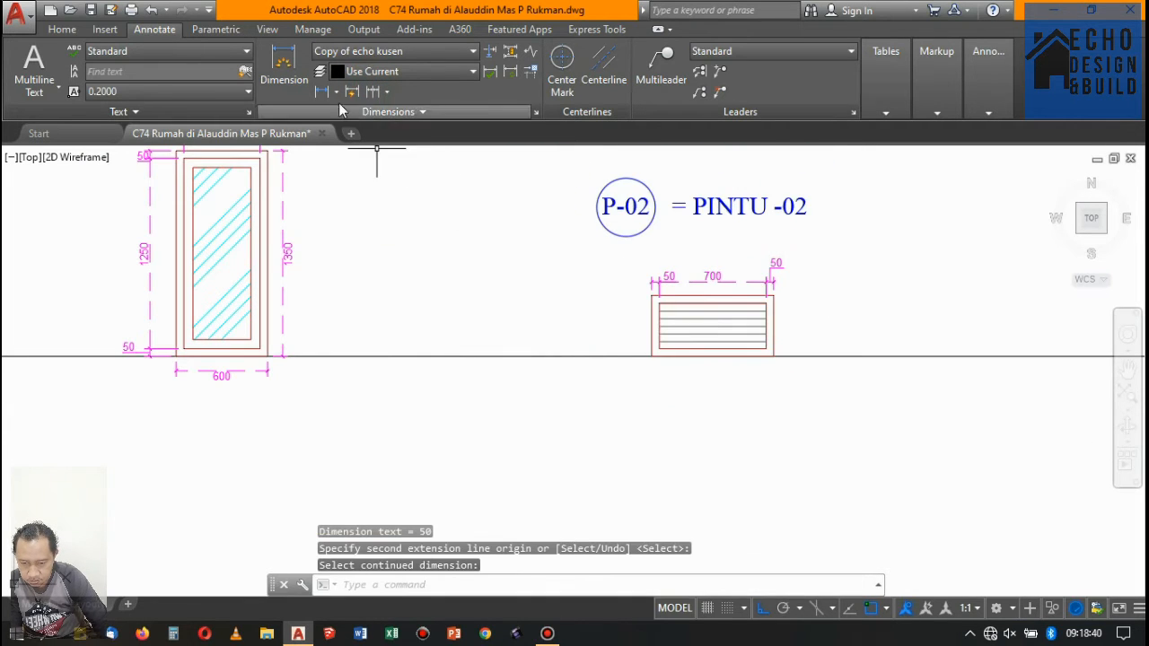
- Add a vertical linear dimension left of the louvered vent for its top frame member thickness
click(314, 90)
scroll(623, 254, up, 5)
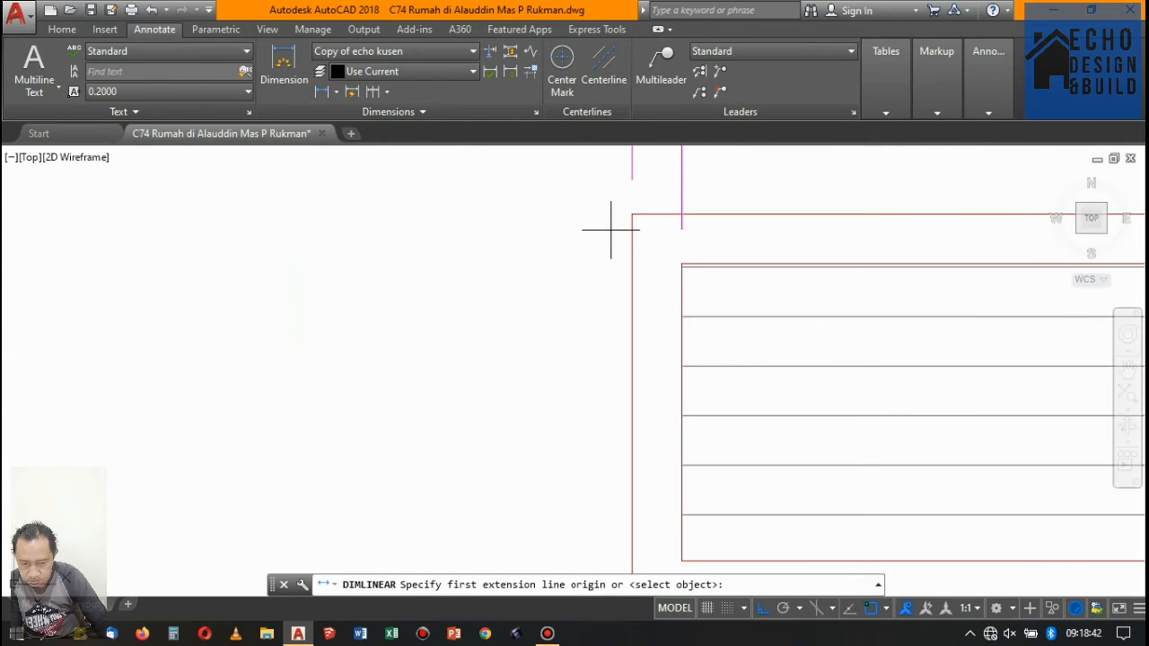
click(632, 214)
click(682, 264)
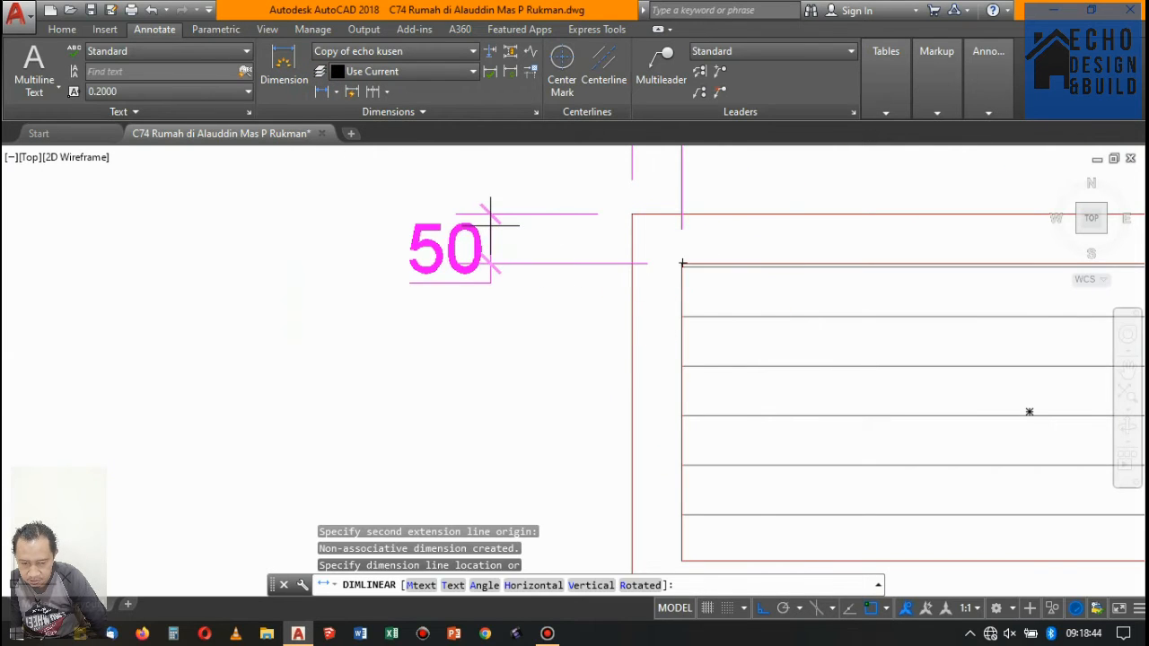
click(534, 231)
click(468, 72)
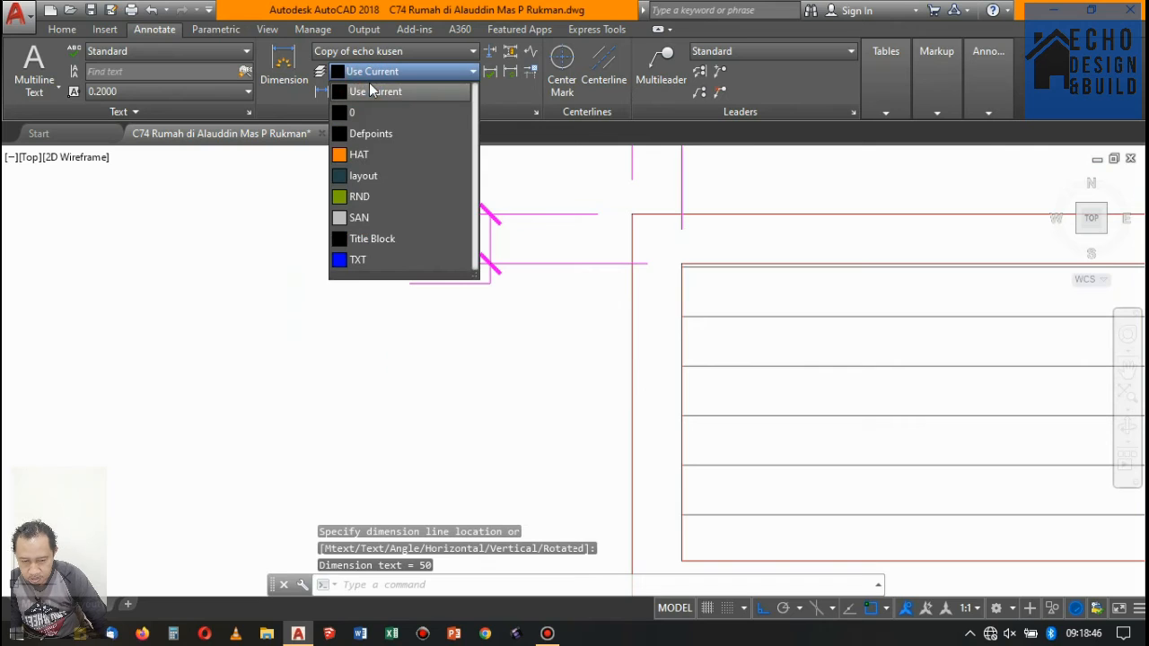
click(239, 15)
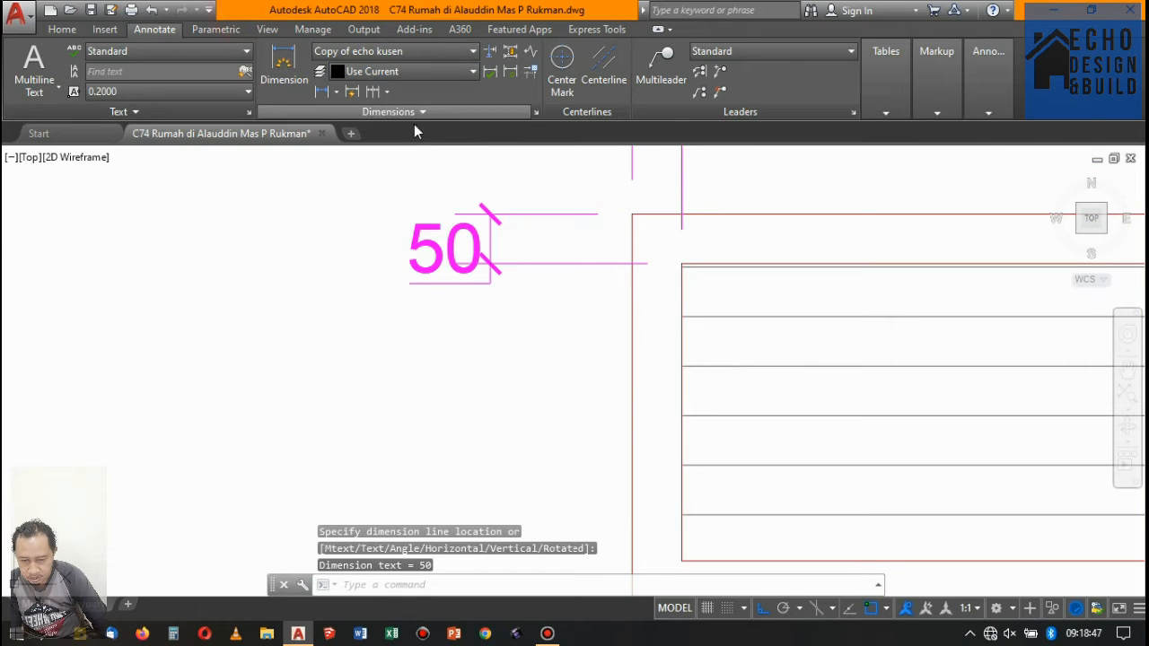
- Continue the vertical dimension chain left of the vent down the louver opening and the bottom frame member
click(378, 94)
scroll(556, 185, down, 2)
scroll(574, 295, down, 4)
scroll(611, 267, up, 4)
click(581, 269)
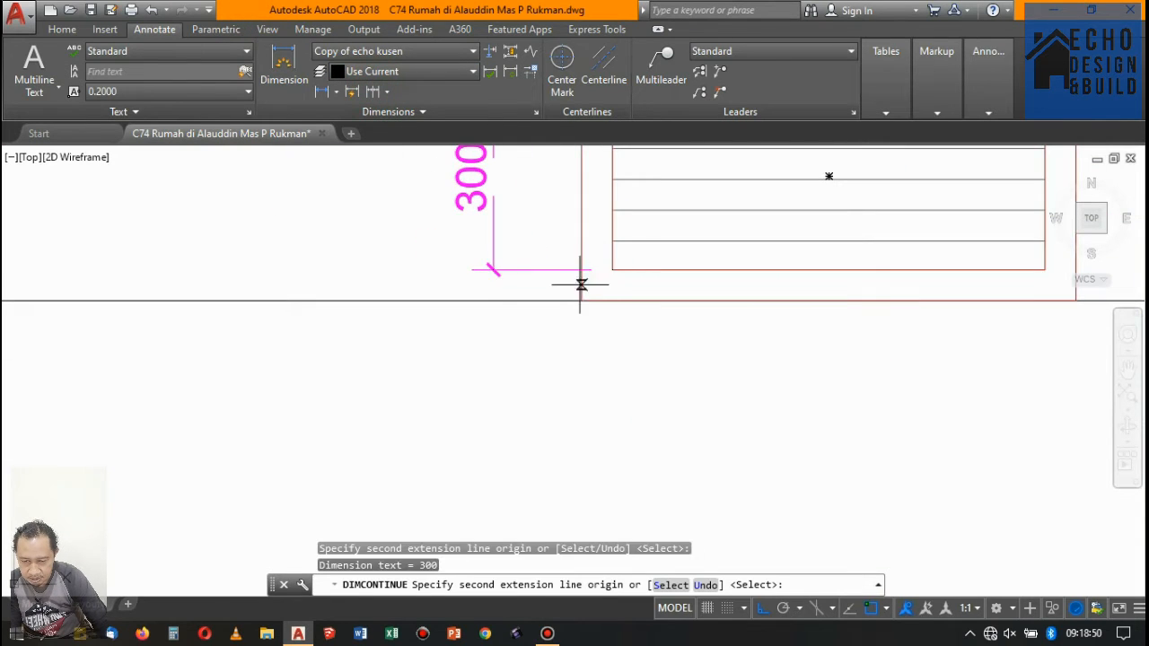
click(582, 300)
scroll(580, 269, down, 5)
scroll(664, 242, down, 2)
key(Return)
key(Return)
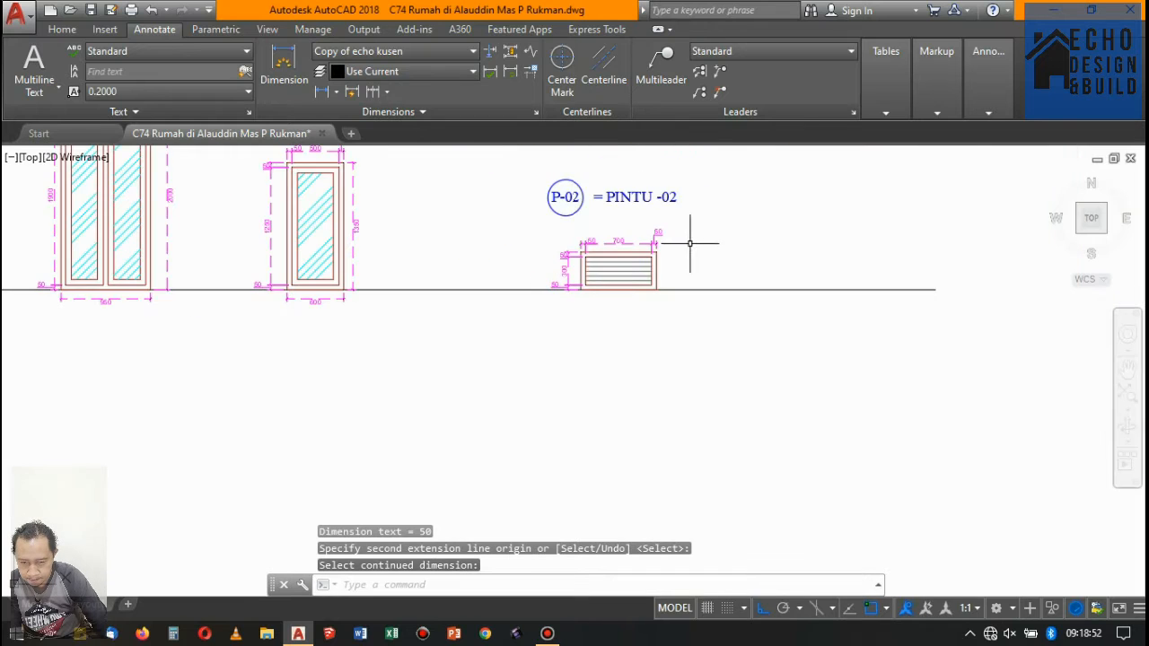
- Add a horizontal linear dimension for the louvered vent's overall width, placed below the ground line
scroll(639, 262, up, 6)
click(284, 72)
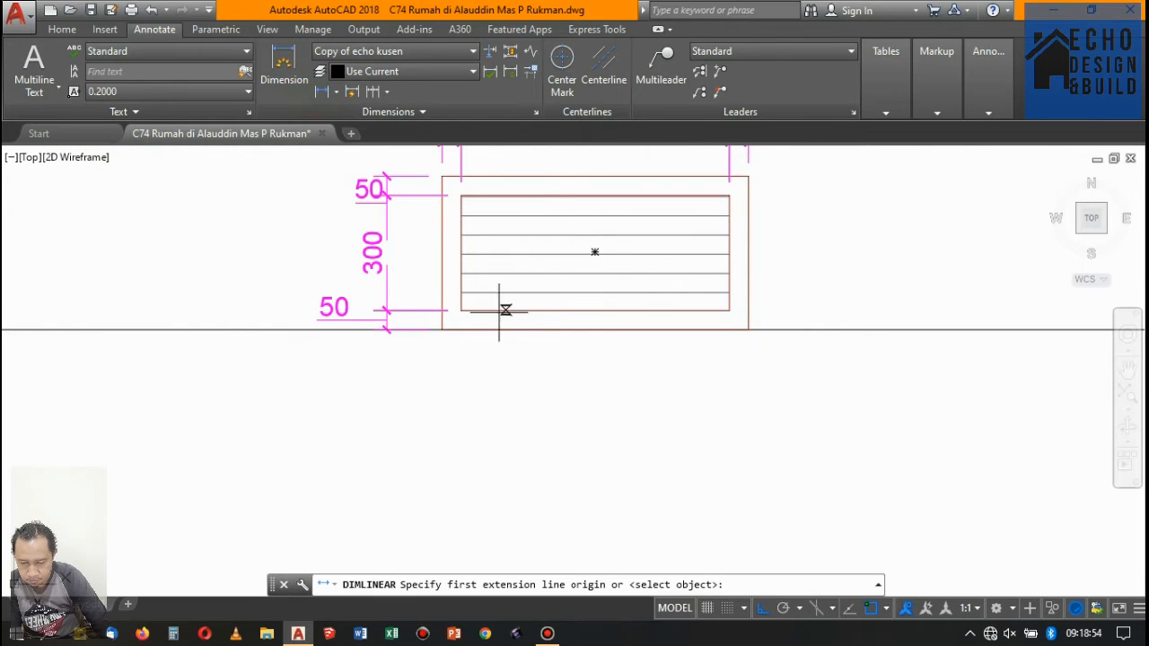
scroll(448, 319, up, 4)
click(404, 321)
scroll(458, 328, down, 3)
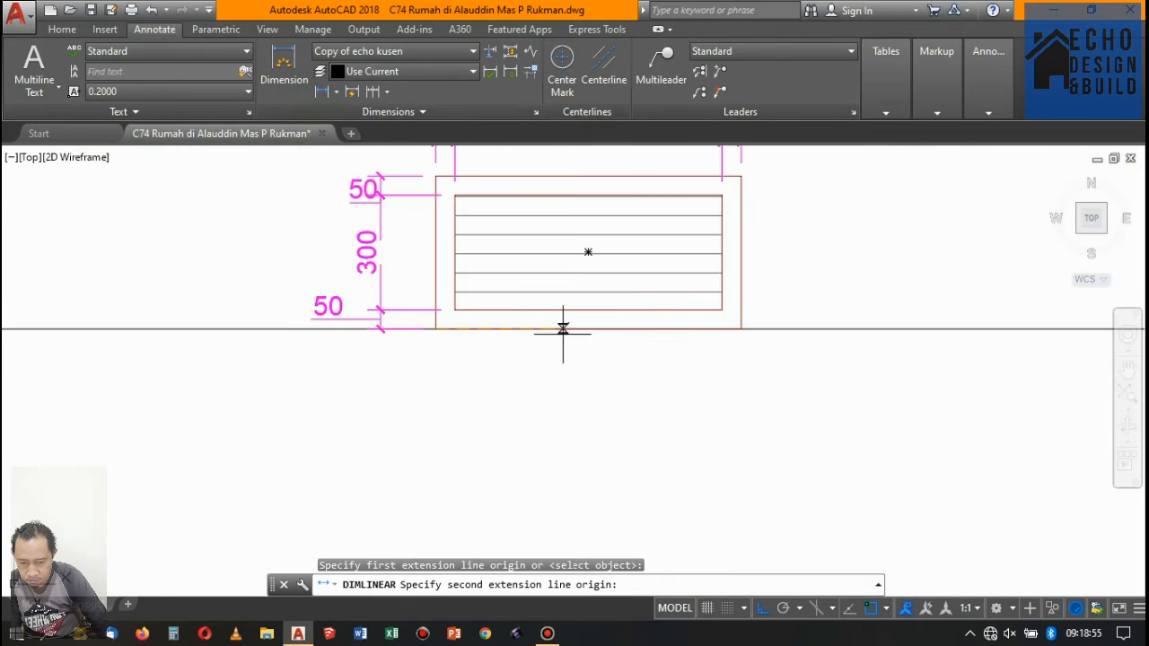
click(741, 328)
click(610, 368)
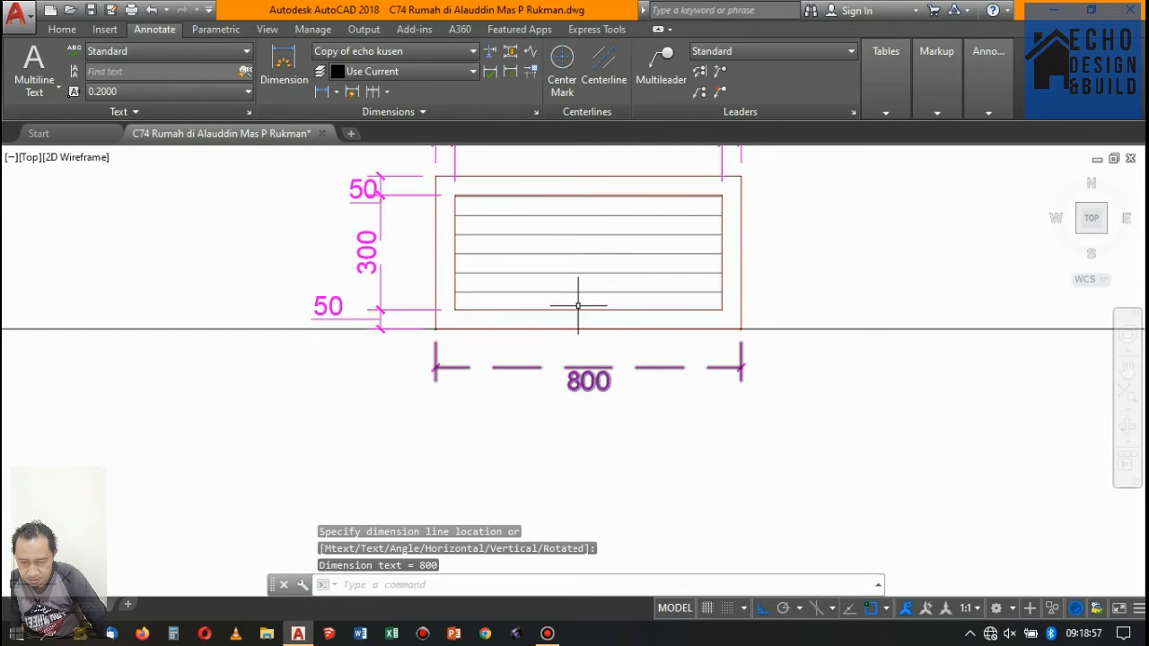
- Add a vertical linear dimension for the louvered vent's overall height, placed right of the frame
click(320, 91)
scroll(722, 155, up, 2)
click(744, 180)
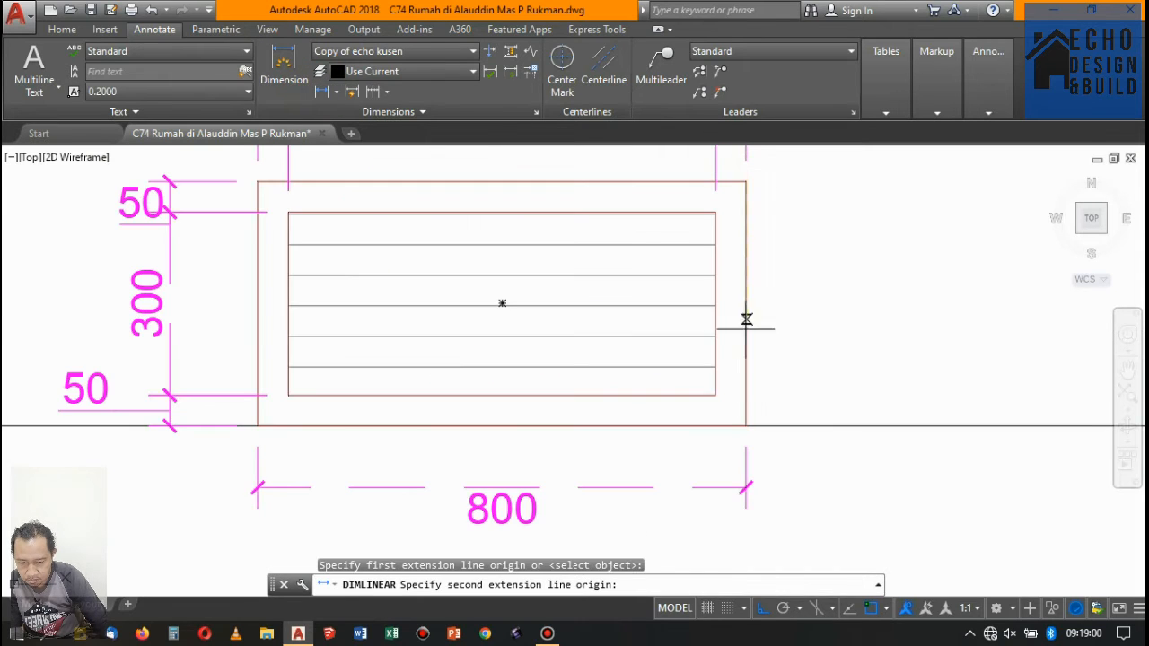
click(746, 425)
click(812, 287)
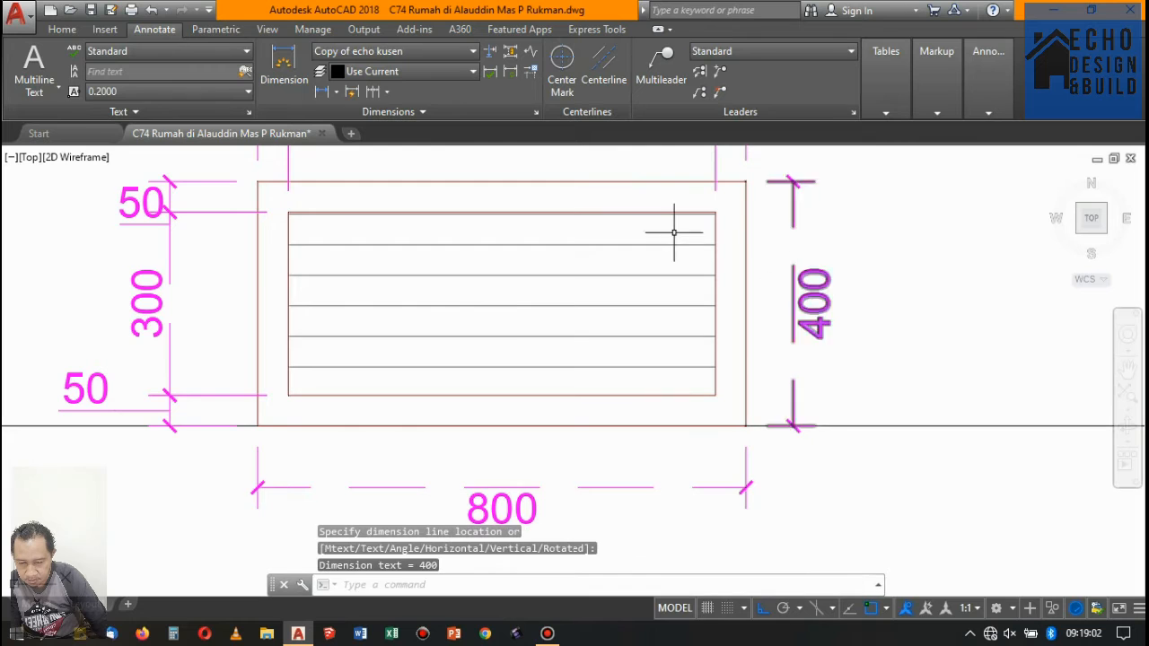
- Move the double-panel window with its label and dimensions straight up by 0.5
scroll(673, 236, down, 5)
scroll(597, 229, up, 2)
scroll(597, 229, down, 5)
scroll(616, 254, up, 4)
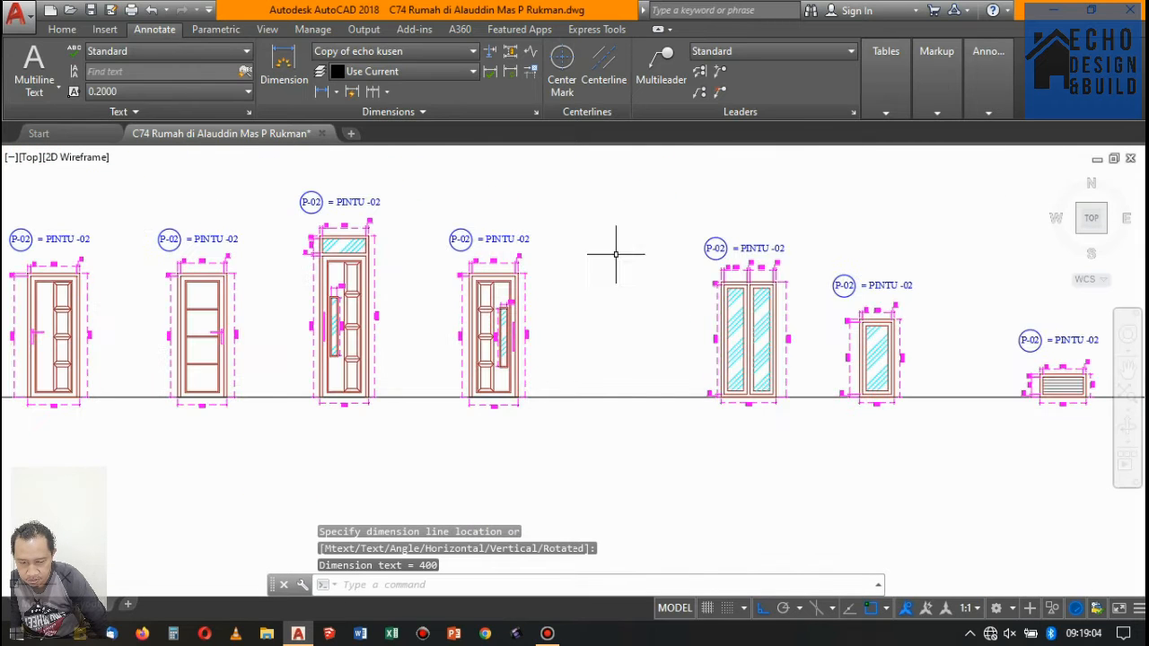
click(641, 206)
click(830, 462)
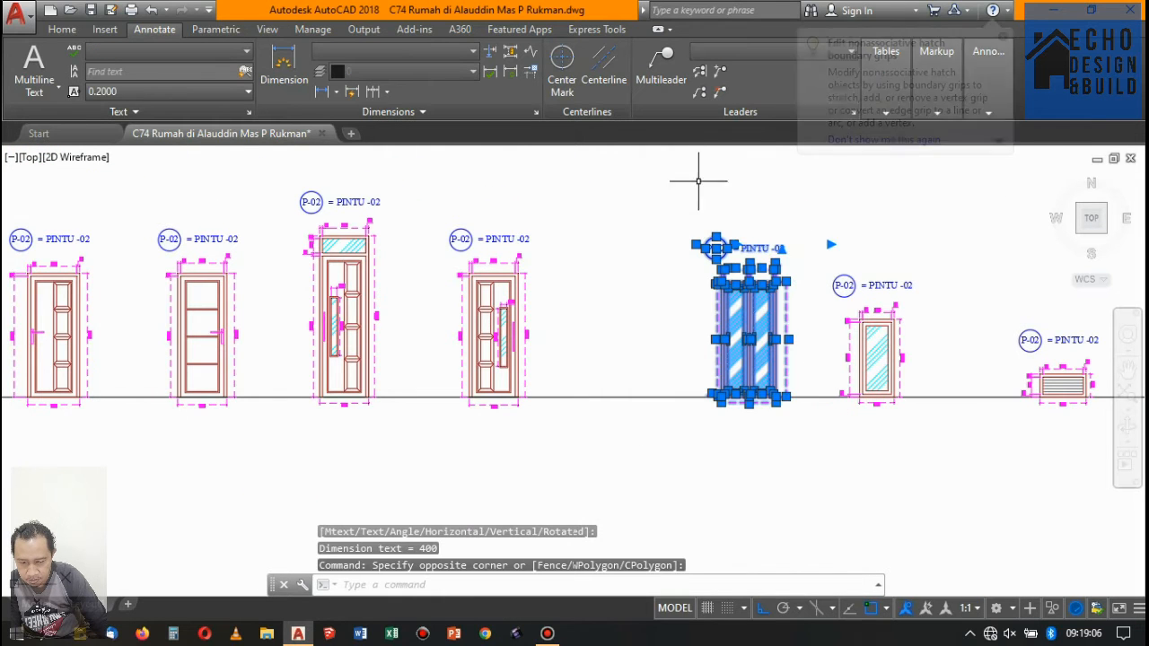
text(m)
key(Return)
click(626, 312)
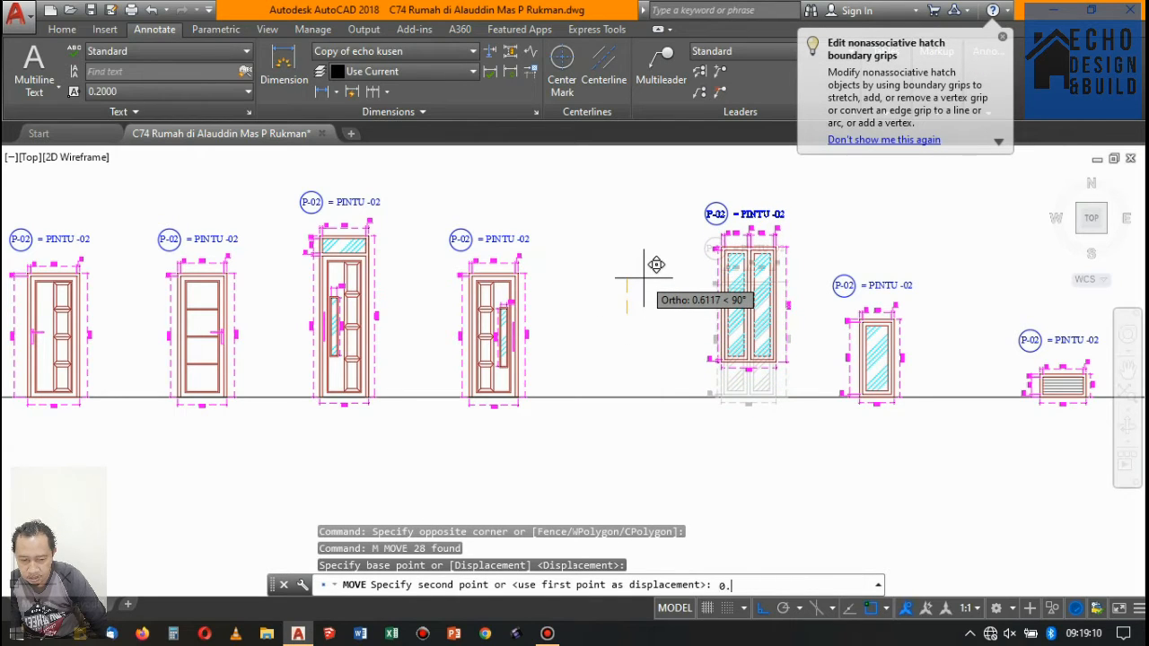
text(0.5)
key(Return)
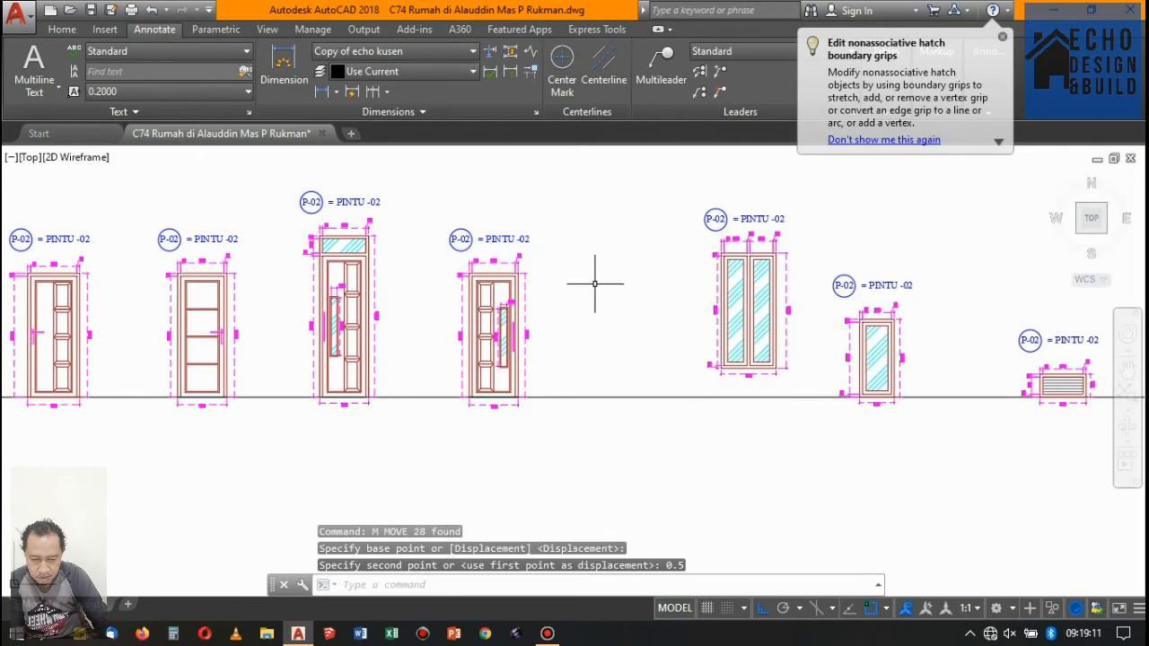
- Add a vertical linear dimension from the double-panel window's bottom-left corner to the ground line, aligned with its left dimension chain
click(321, 91)
scroll(727, 410, up, 6)
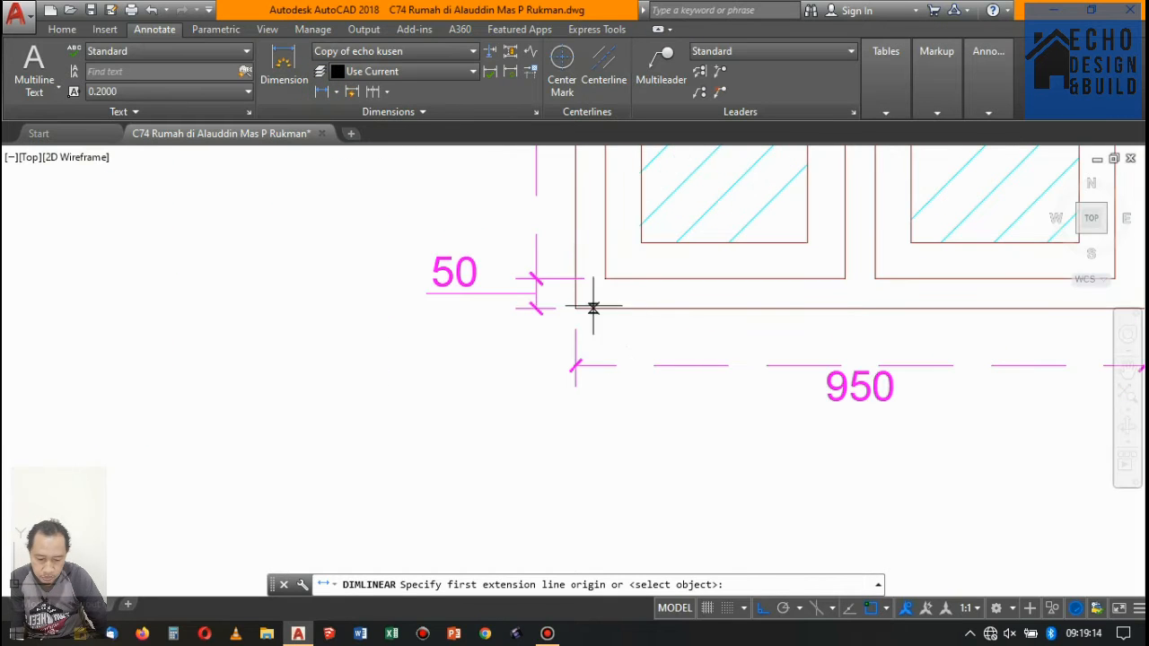
click(594, 308)
scroll(579, 310, down, 3)
scroll(583, 314, up, 3)
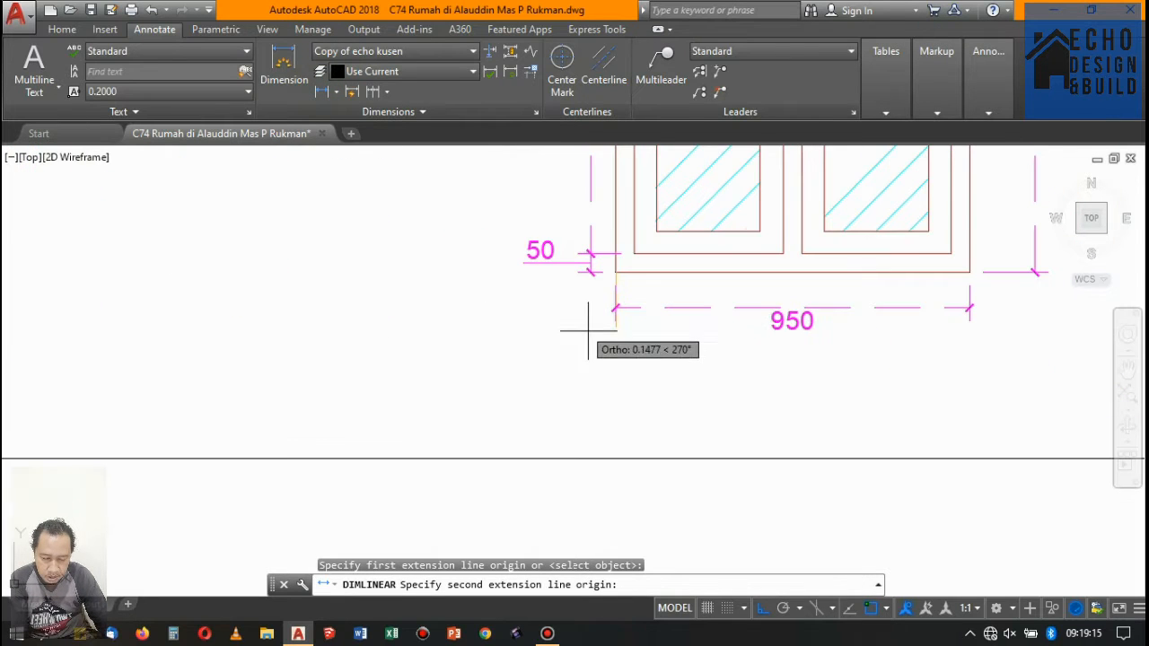
click(618, 463)
scroll(618, 276, up, 4)
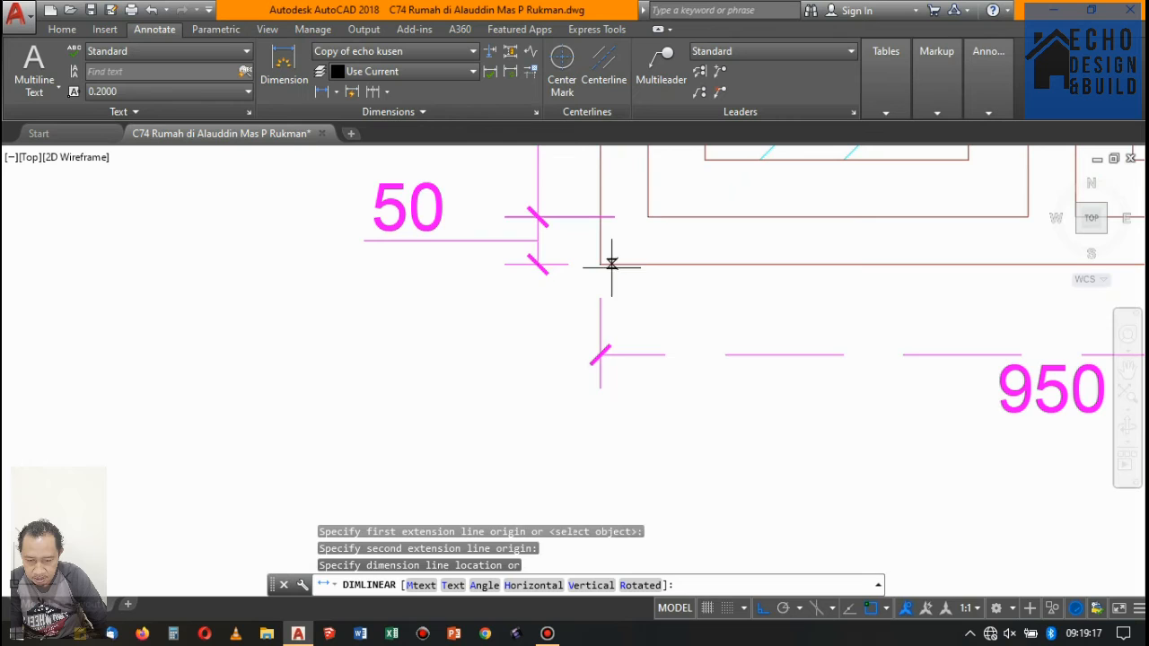
click(539, 263)
- Move the single glazed window with its label and dimensions straight up by 0.8
scroll(540, 263, down, 5)
scroll(626, 323, up, 3)
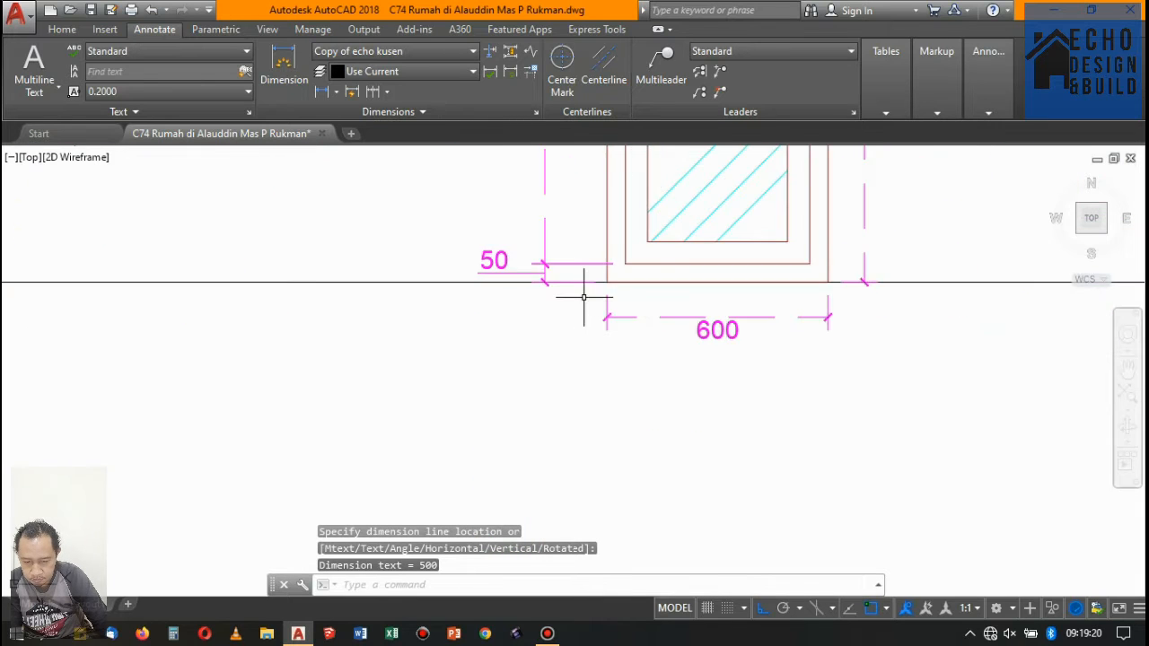
scroll(584, 303, down, 4)
click(538, 215)
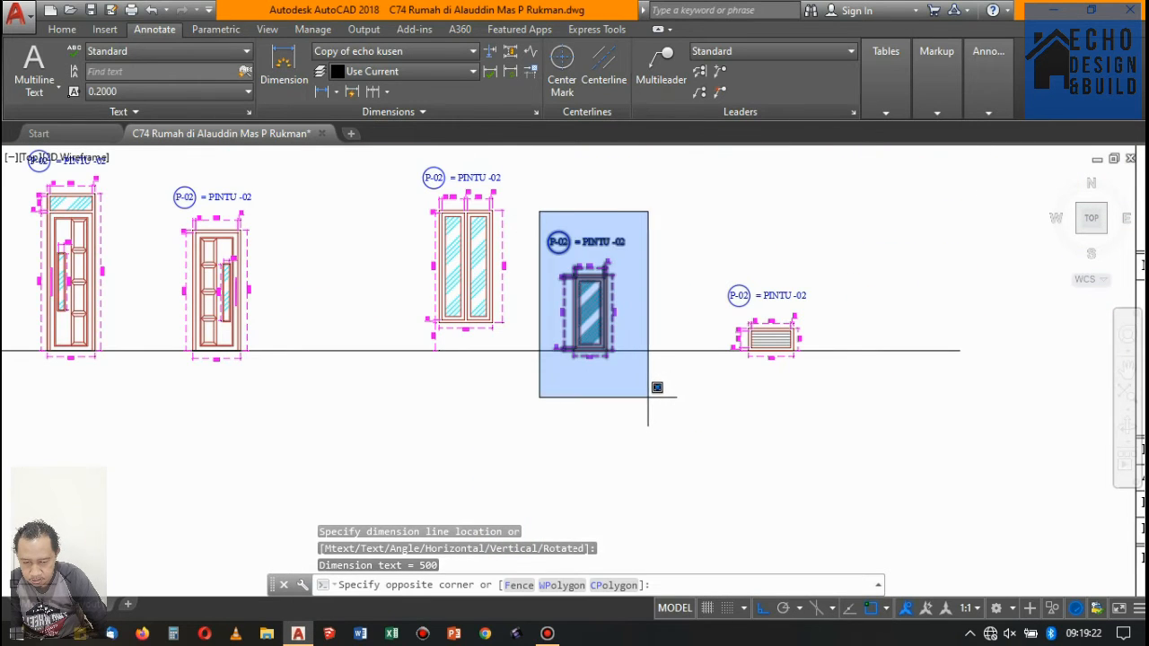
click(662, 389)
text(m)
key(Return)
click(660, 285)
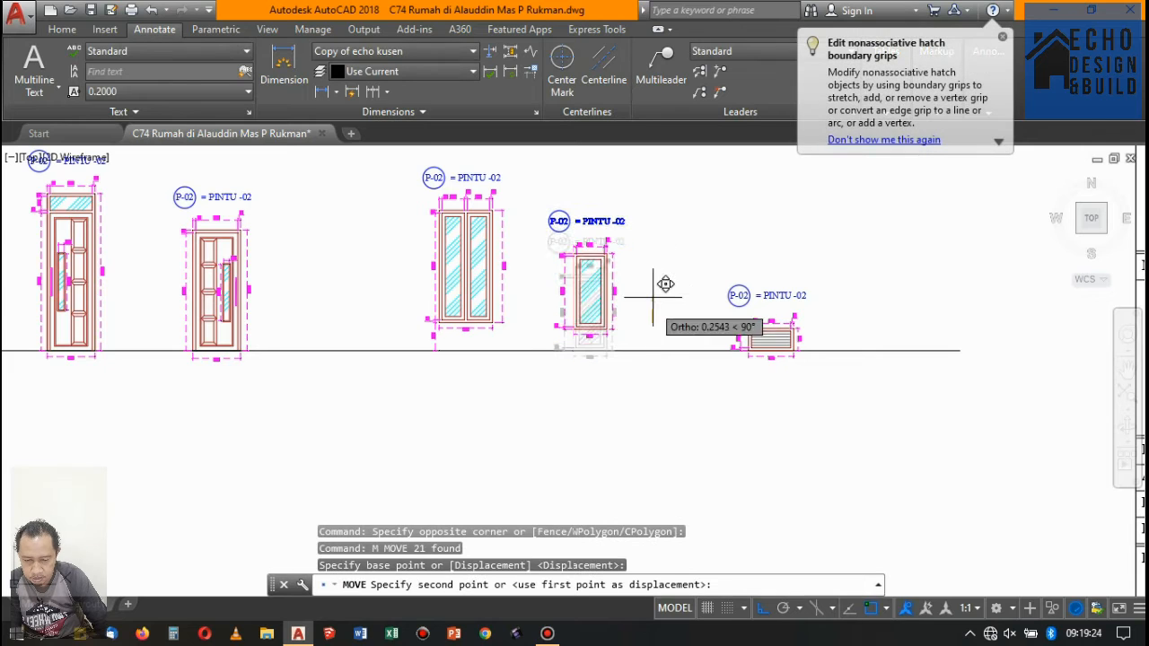
text(0.8)
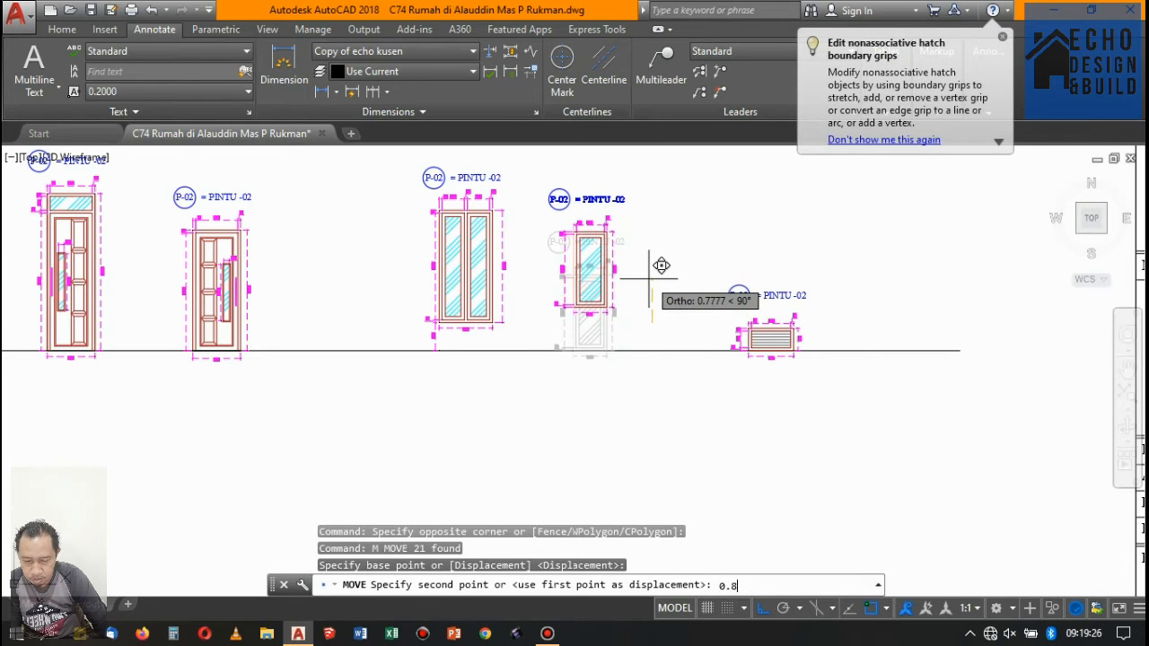
key(Return)
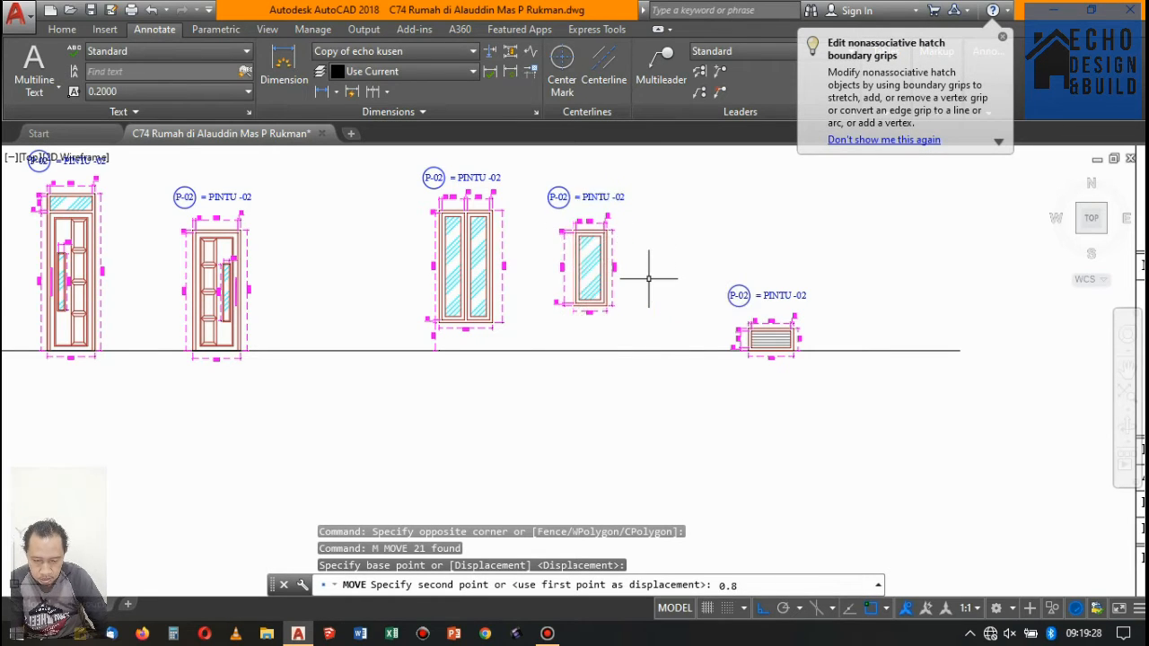
- Add a vertical linear dimension from the single glazed window's bottom-left corner to the ground line, aligned with its left dimension chain
scroll(579, 320, up, 3)
scroll(581, 307, down, 3)
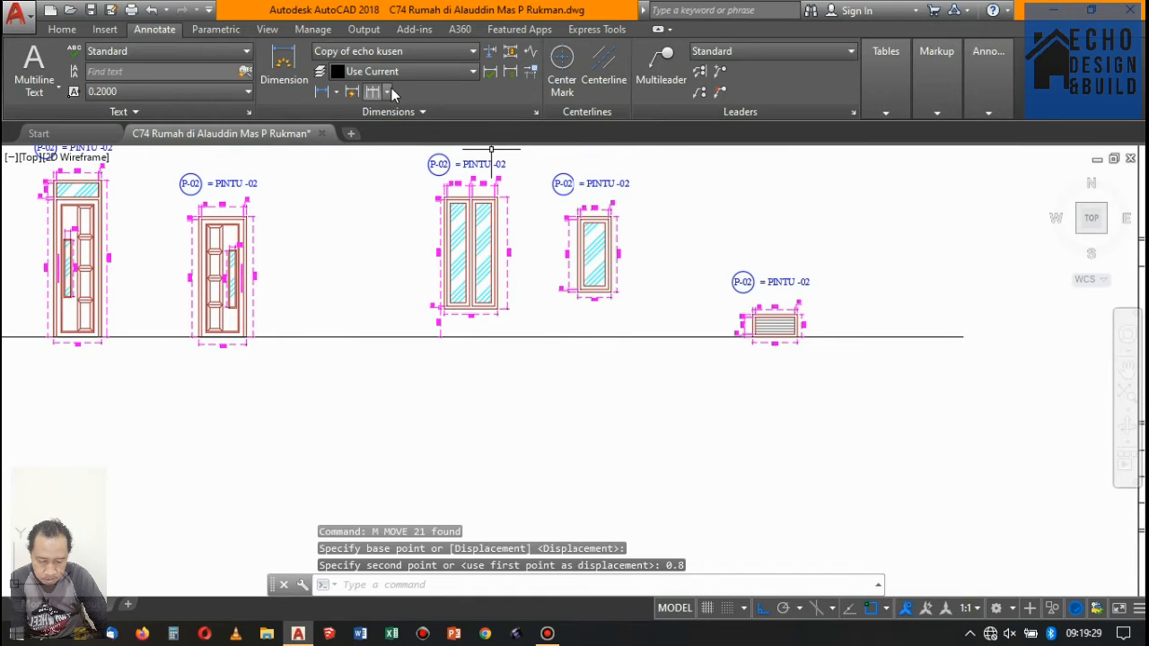
click(323, 92)
scroll(521, 202, up, 5)
click(514, 213)
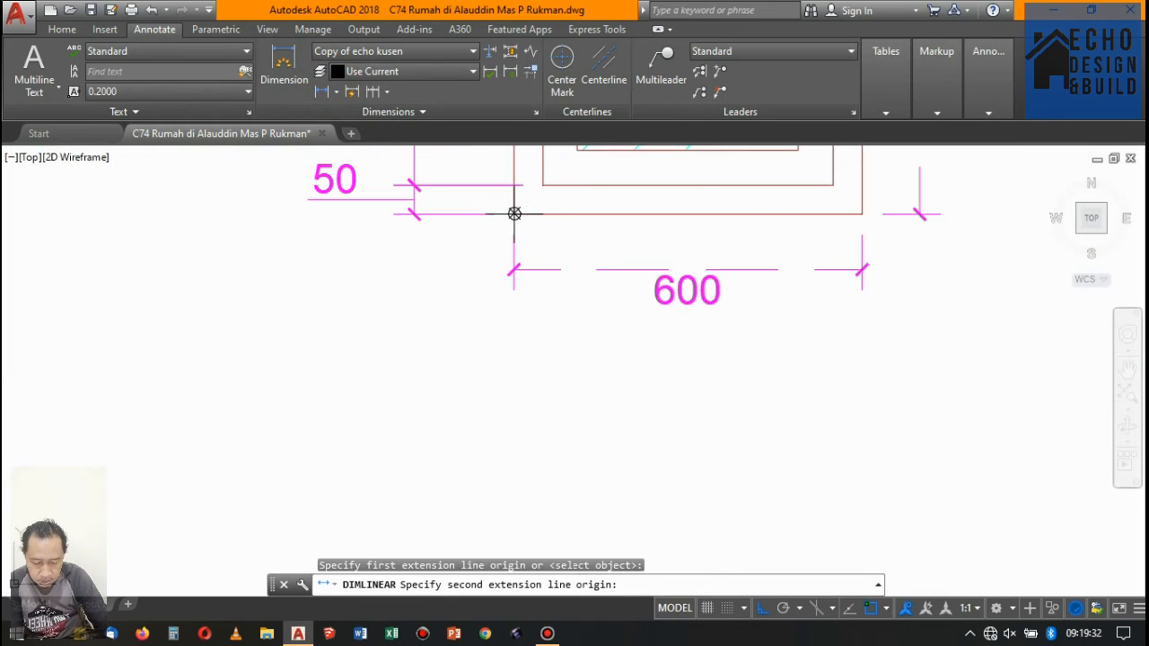
scroll(530, 232, down, 5)
click(548, 291)
scroll(547, 257, up, 1)
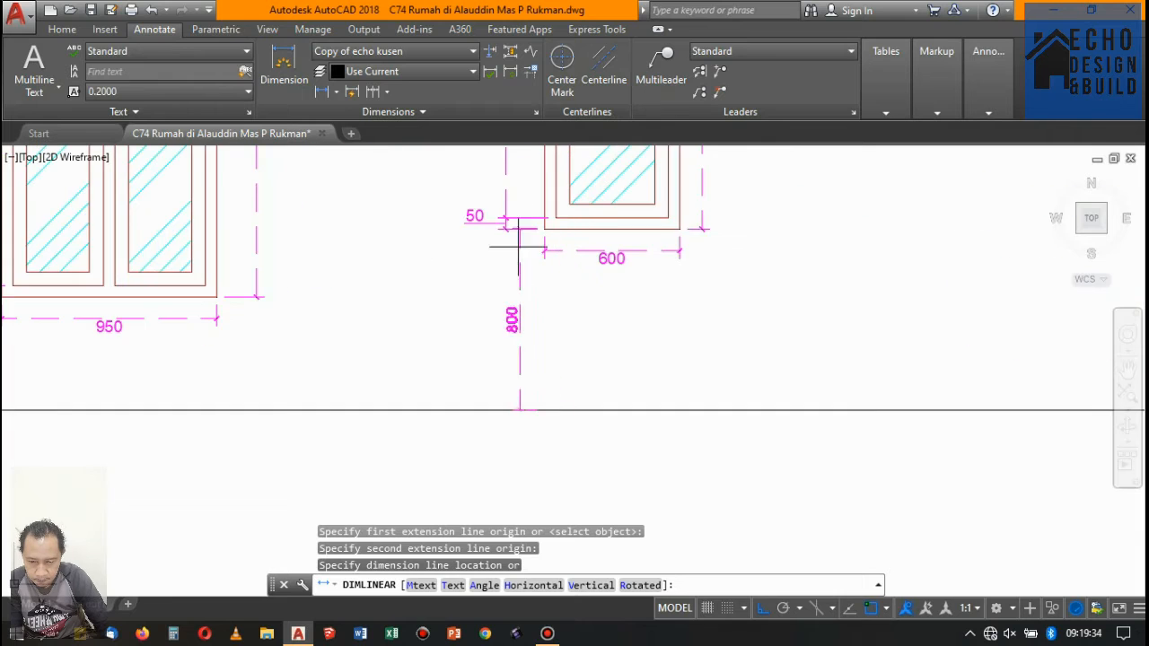
scroll(494, 276, down, 3)
scroll(492, 242, up, 6)
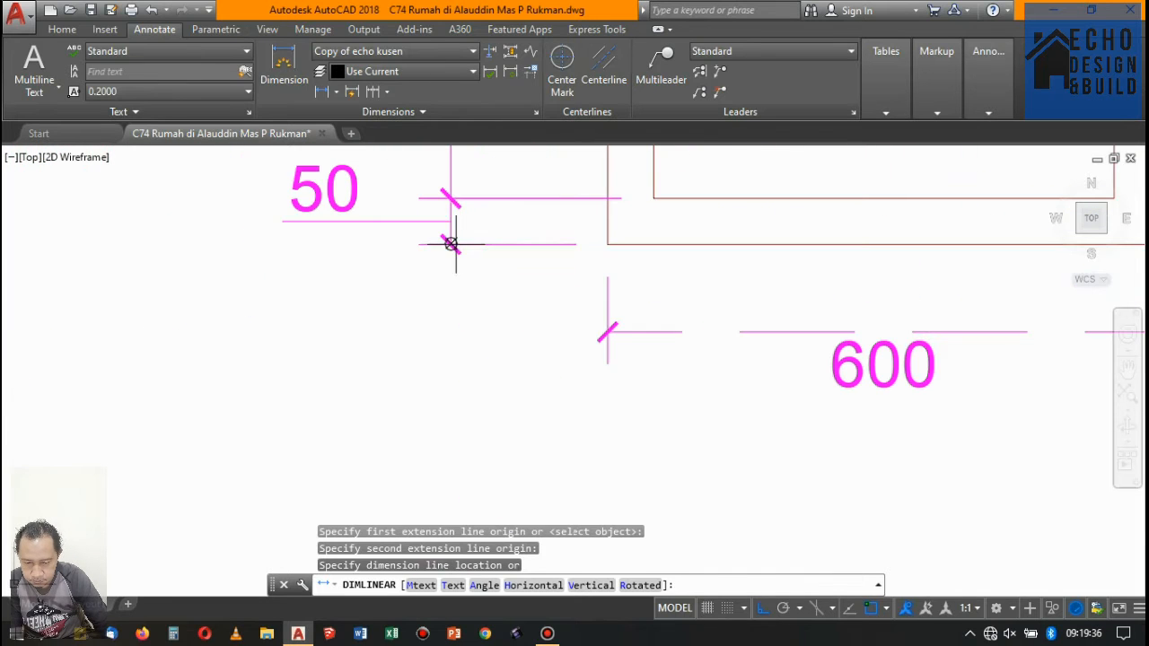
click(455, 244)
- Examine the windows' sill-height dimensions, the vent elevation and the louvered vents above the Rooftop level in the building section
scroll(539, 265, down, 8)
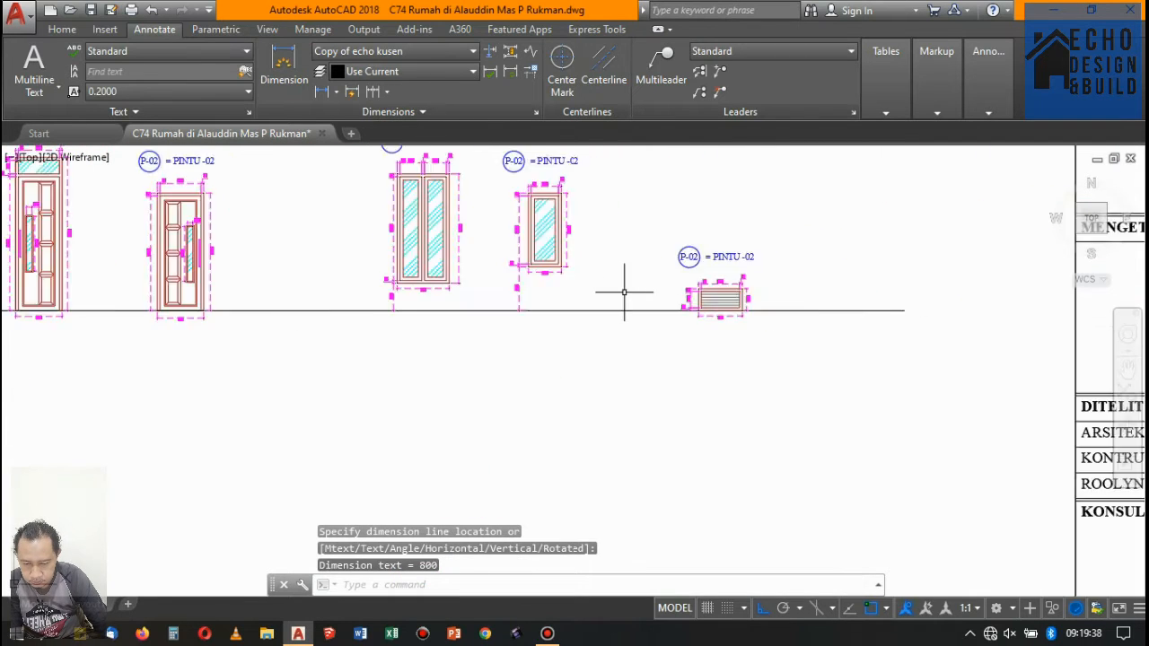
scroll(624, 292, up, 2)
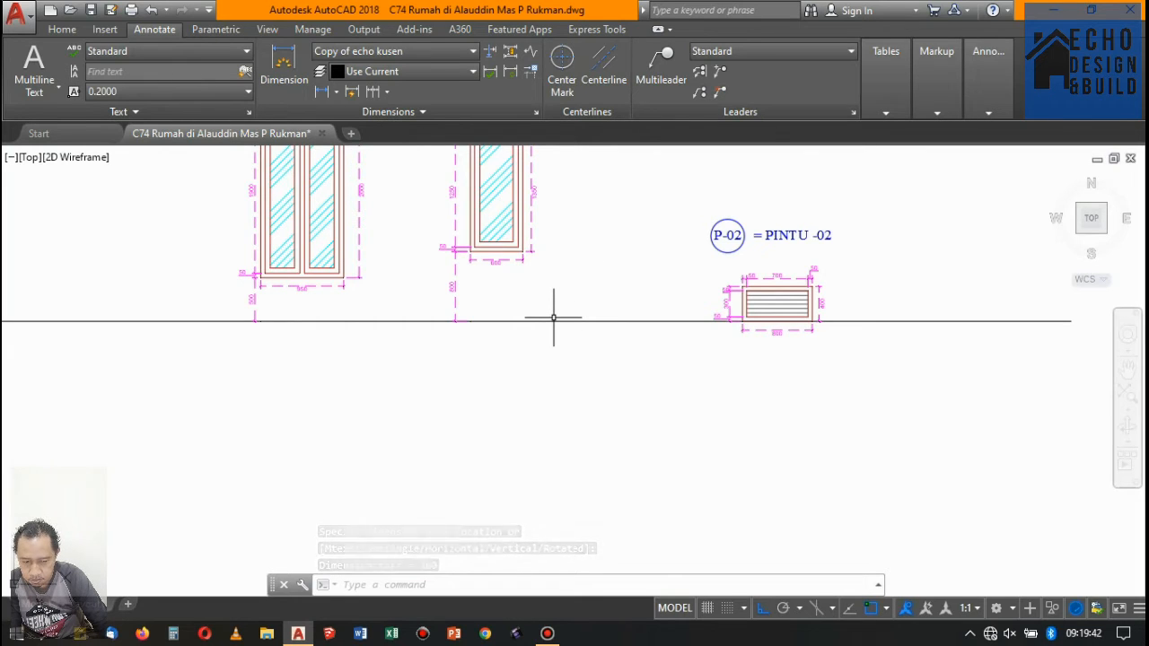
scroll(300, 314, up, 1)
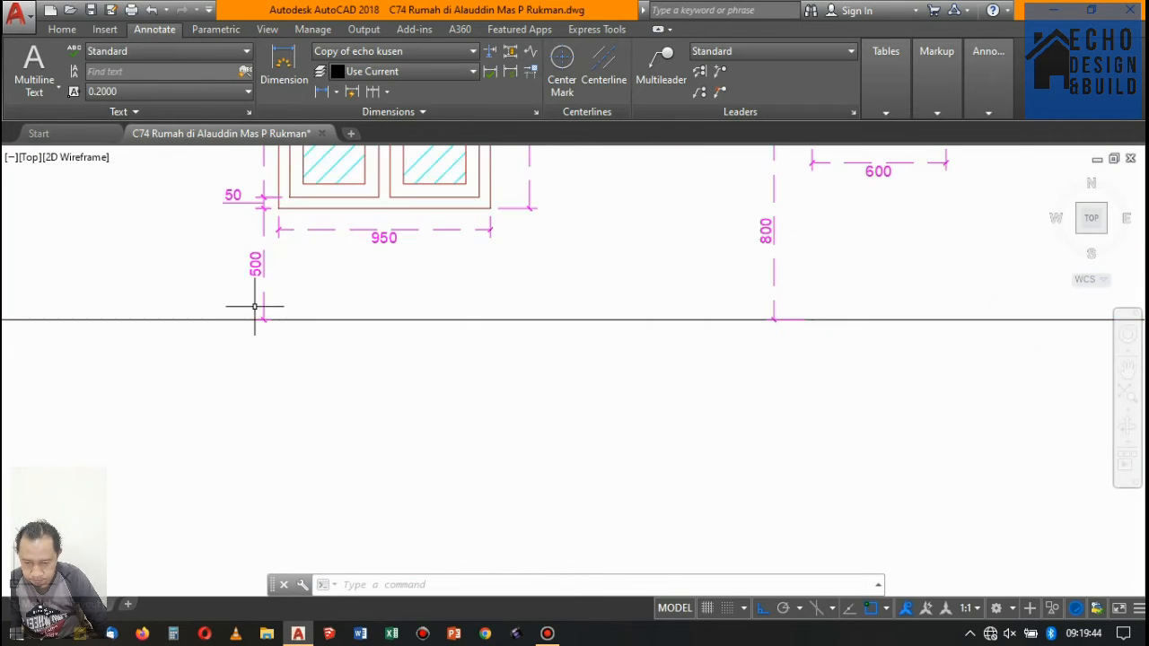
scroll(595, 257, down, 2)
scroll(736, 215, up, 2)
scroll(628, 256, down, 4)
scroll(603, 273, up, 2)
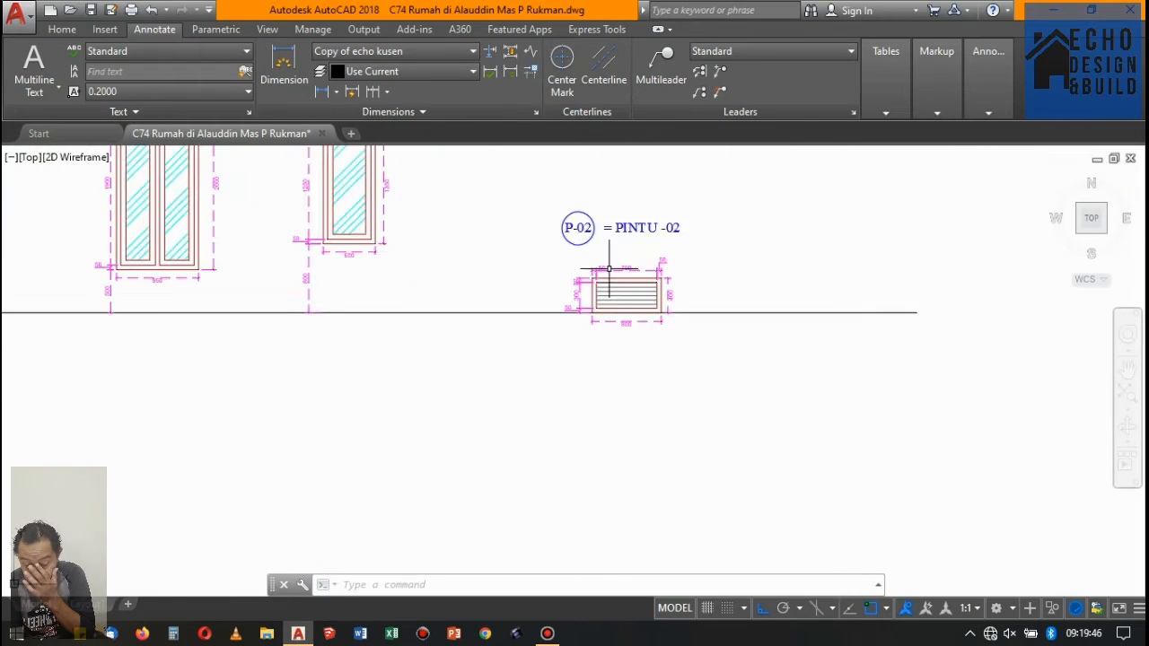
scroll(584, 282, down, 6)
scroll(638, 270, up, 2)
scroll(819, 213, up, 8)
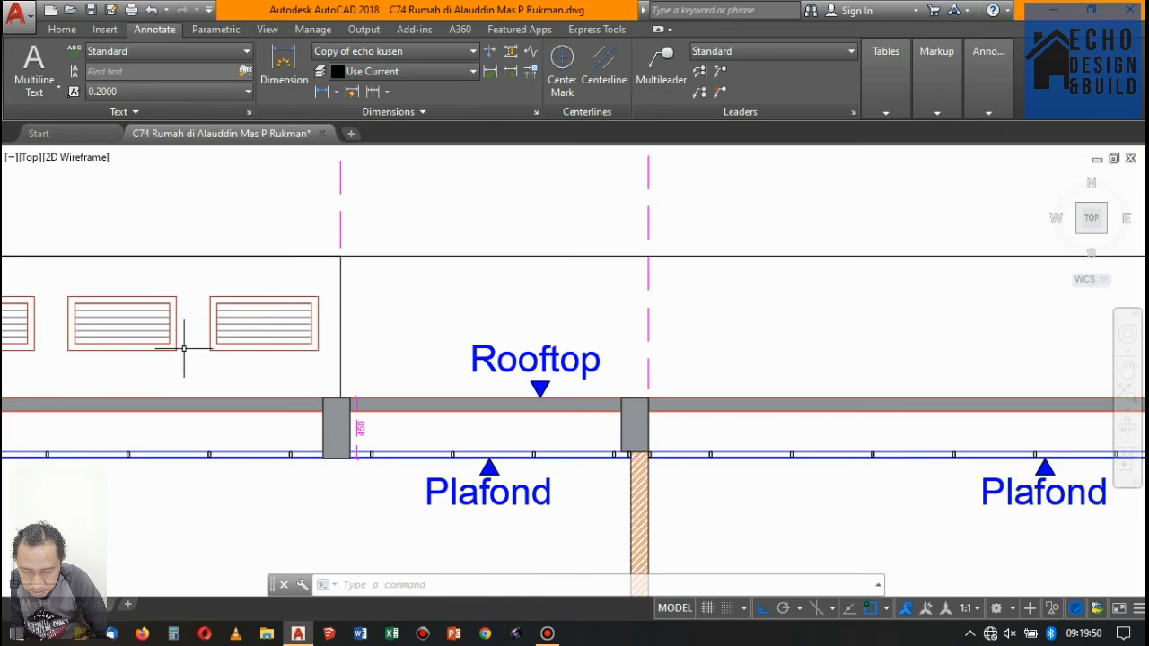
- Measure the vertical distance from the rightmost louvered vent's bottom-right corner to the Rooftop level with a temporary linear dimension
text(DIMLI)
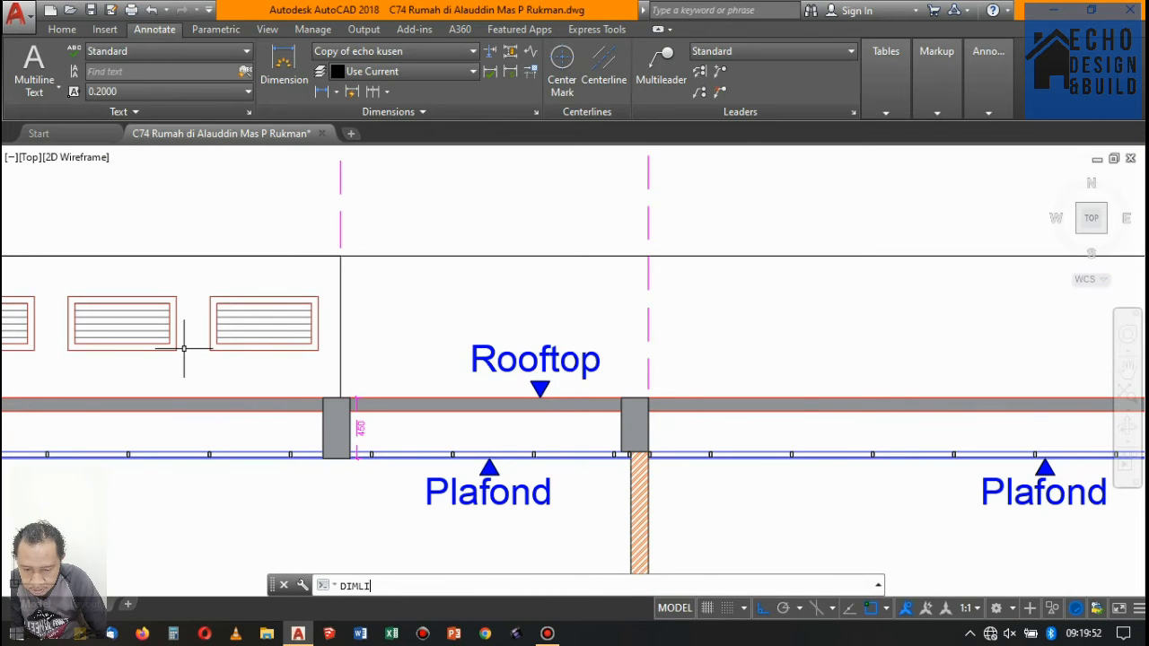
text(N)
key(Return)
scroll(296, 362, up, 2)
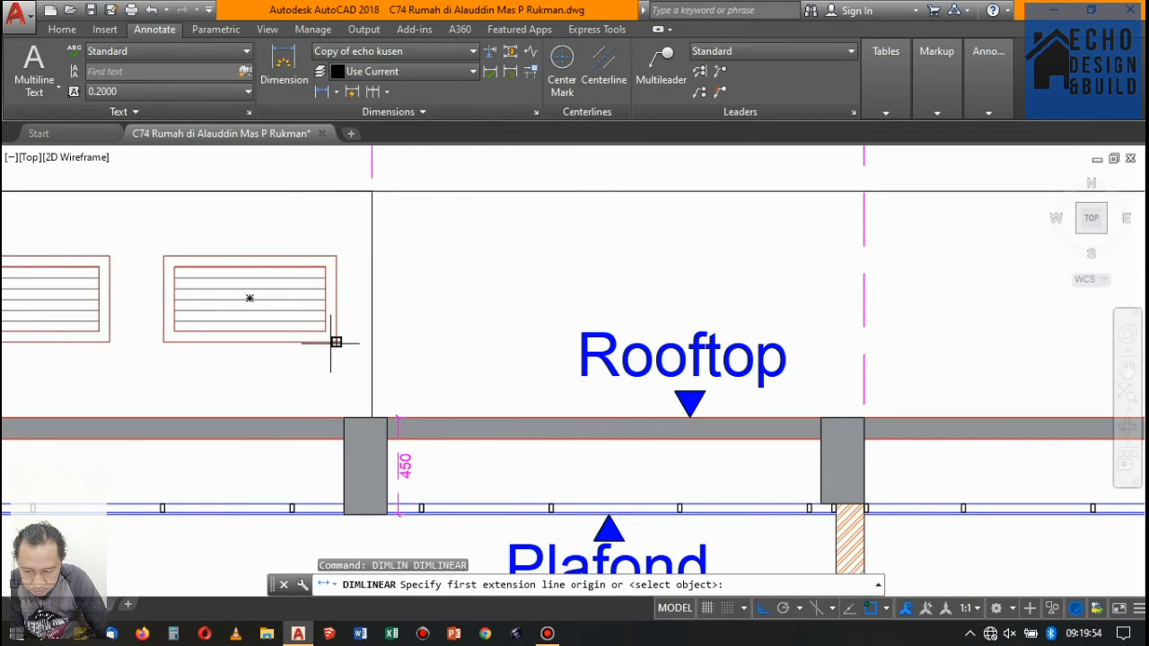
click(335, 342)
click(343, 417)
scroll(422, 368, up, 2)
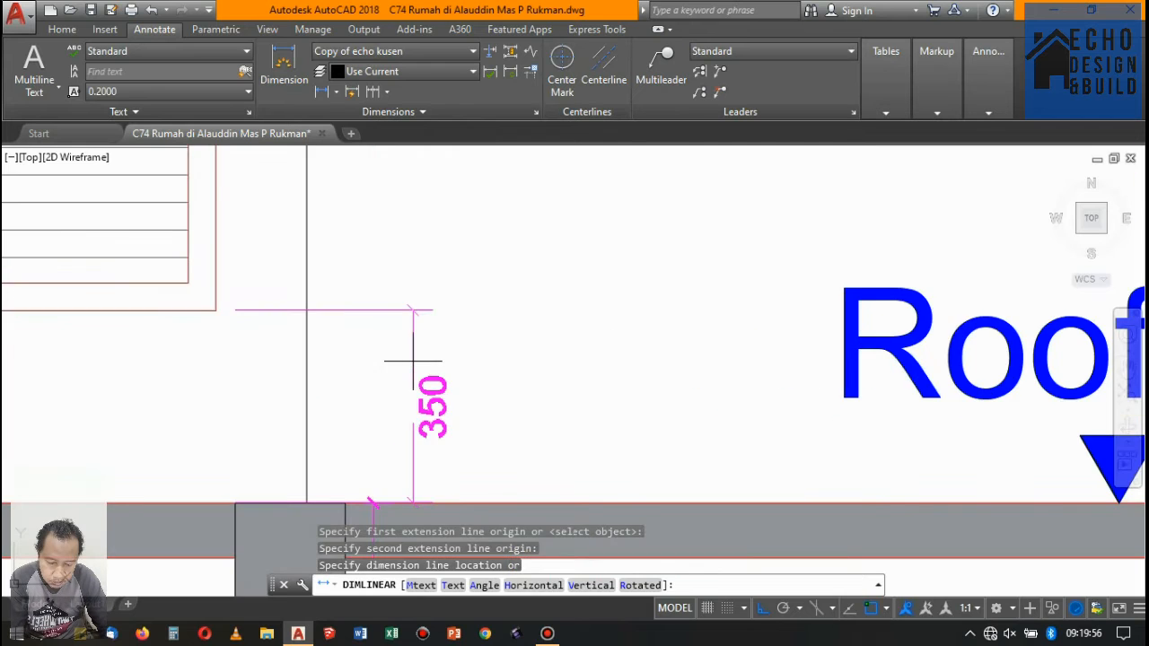
key(Escape)
- Move the vent elevation with its label and dimensions straight up by 0.35 from the ground line
scroll(436, 321, down, 8)
scroll(467, 249, down, 4)
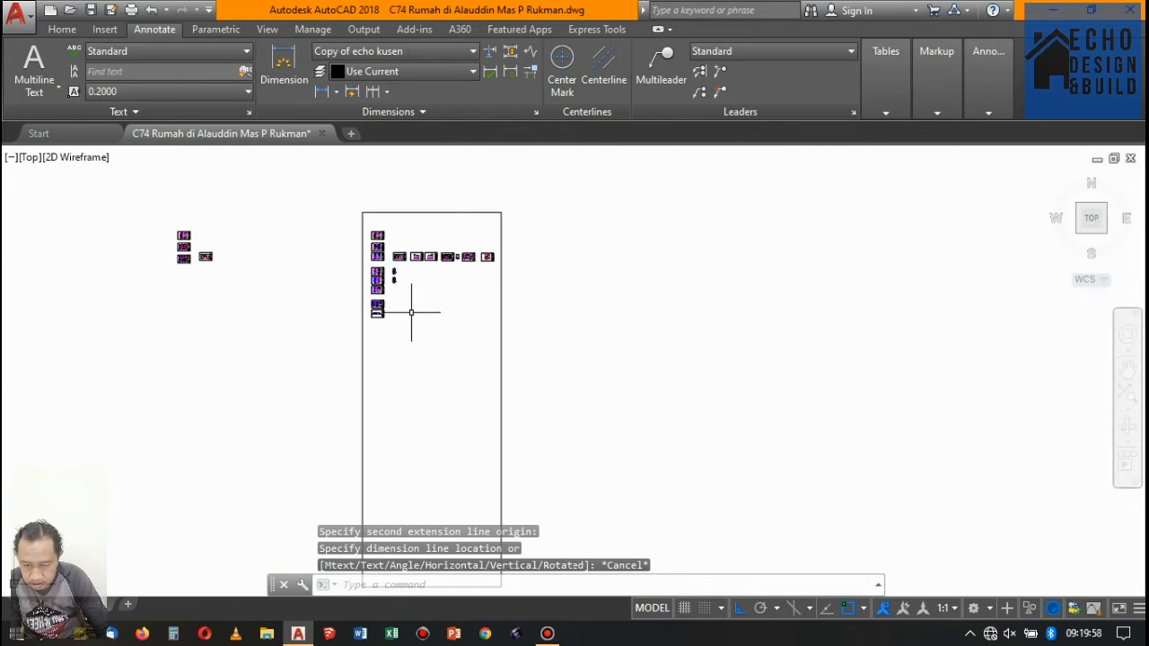
scroll(403, 308, up, 3)
scroll(491, 208, down, 3)
scroll(429, 242, up, 3)
scroll(485, 202, up, 5)
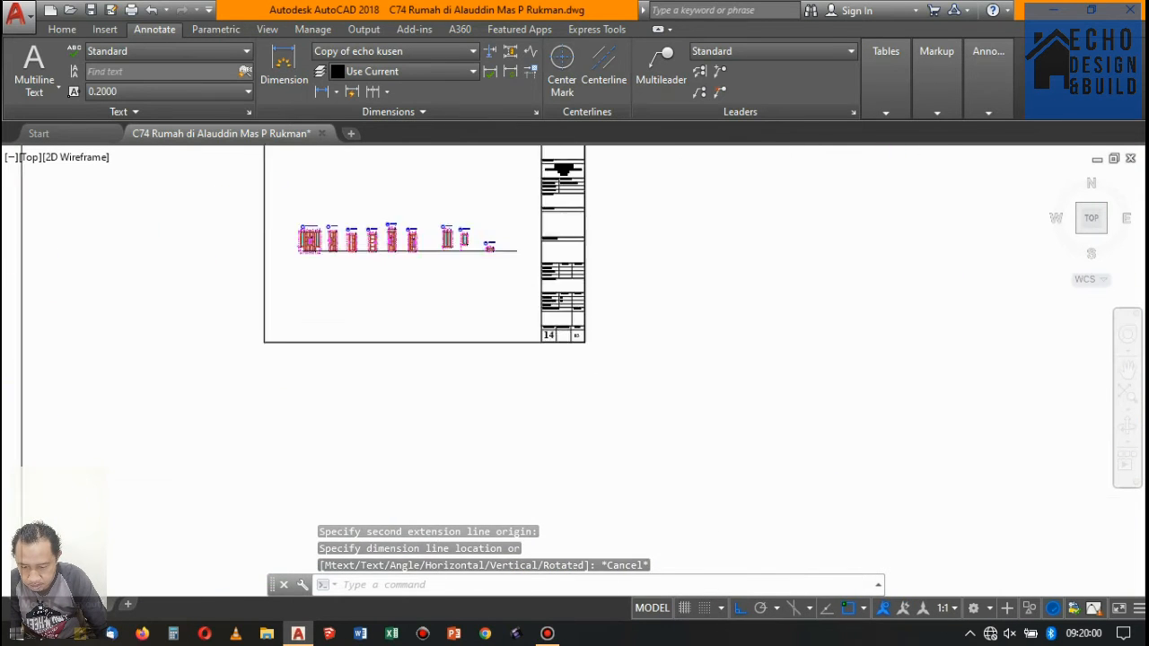
click(440, 223)
click(559, 385)
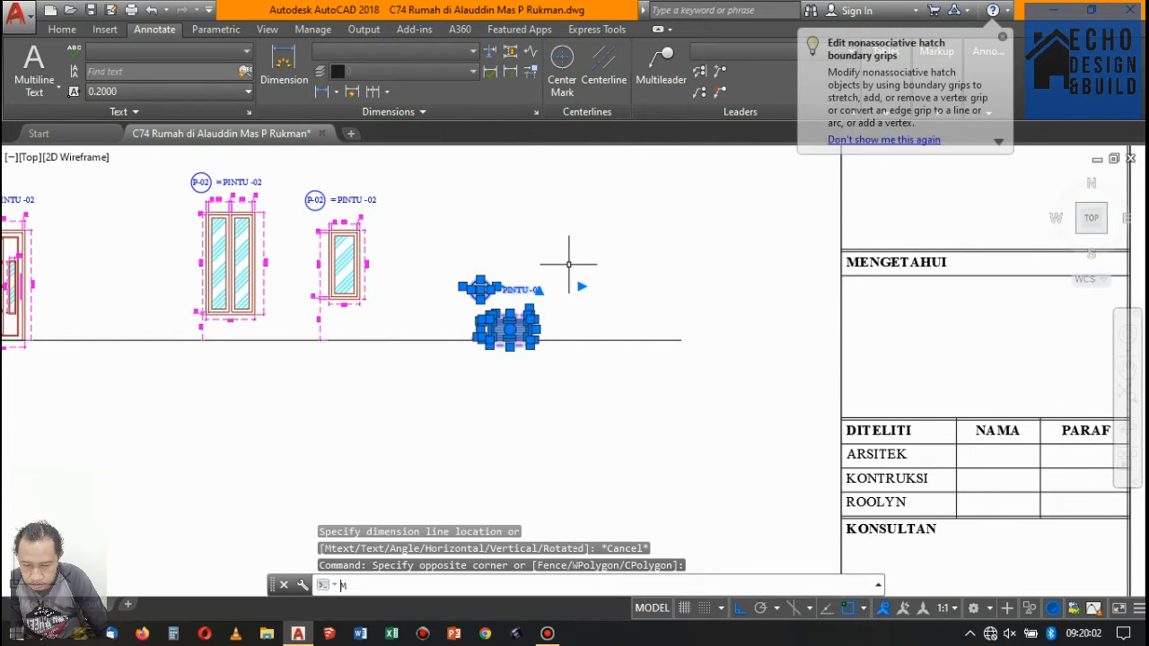
text(m)
key(space)
scroll(569, 257, up, 2)
click(582, 294)
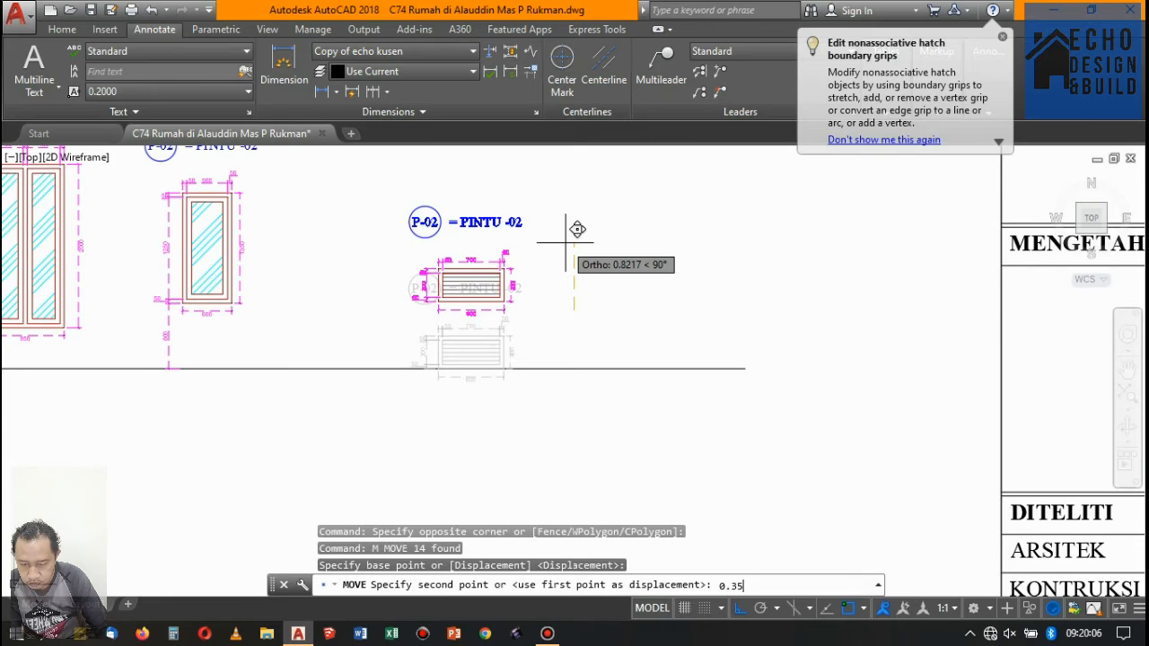
text(0.35)
key(Return)
- Renumber the third single door, the one with horizontal rails, with tag P-03 and title "= PINTU -03"
scroll(560, 243, down, 3)
scroll(457, 231, up, 5)
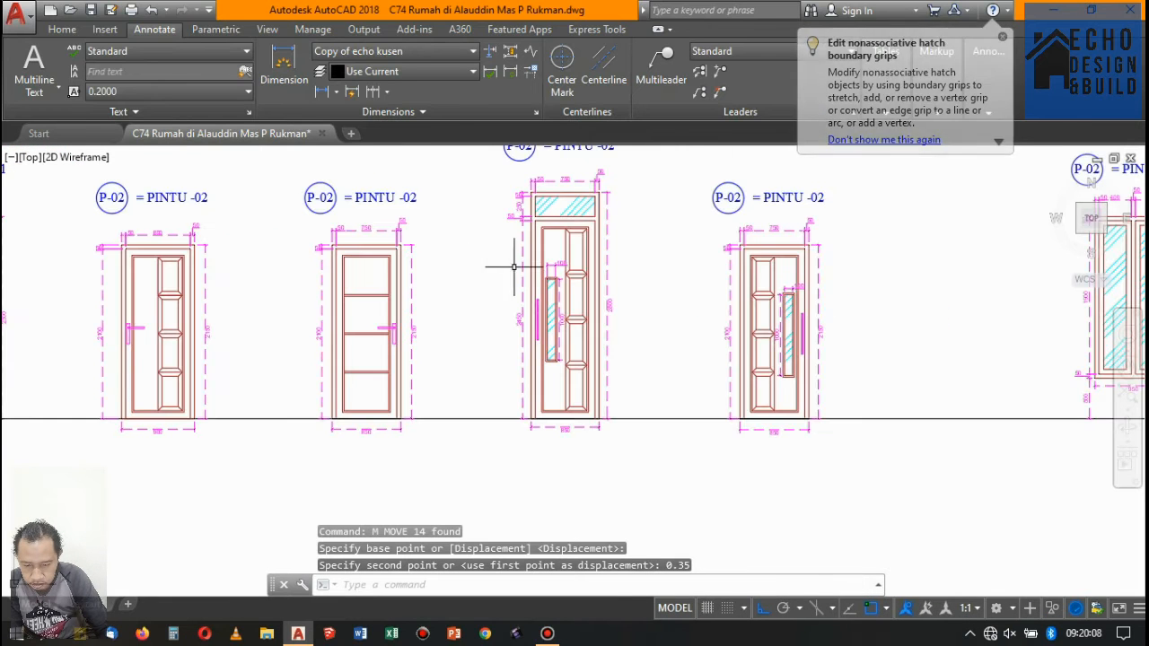
scroll(436, 257, down, 5)
scroll(277, 263, up, 3)
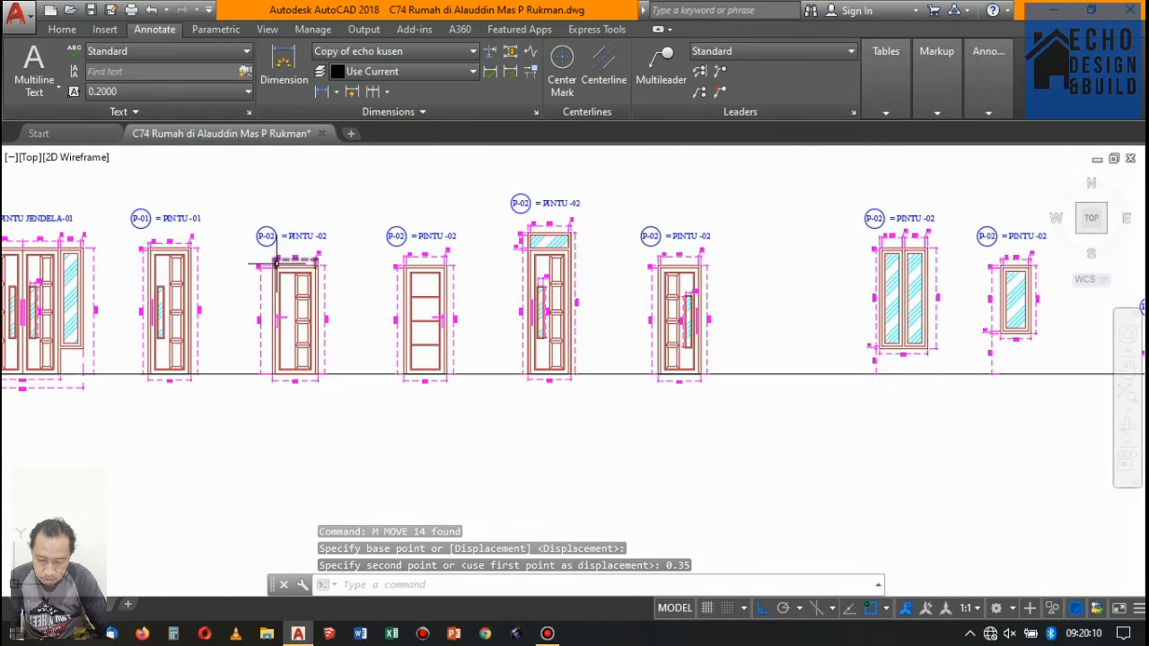
scroll(277, 263, up, 4)
scroll(308, 206, down, 2)
scroll(359, 256, up, 2)
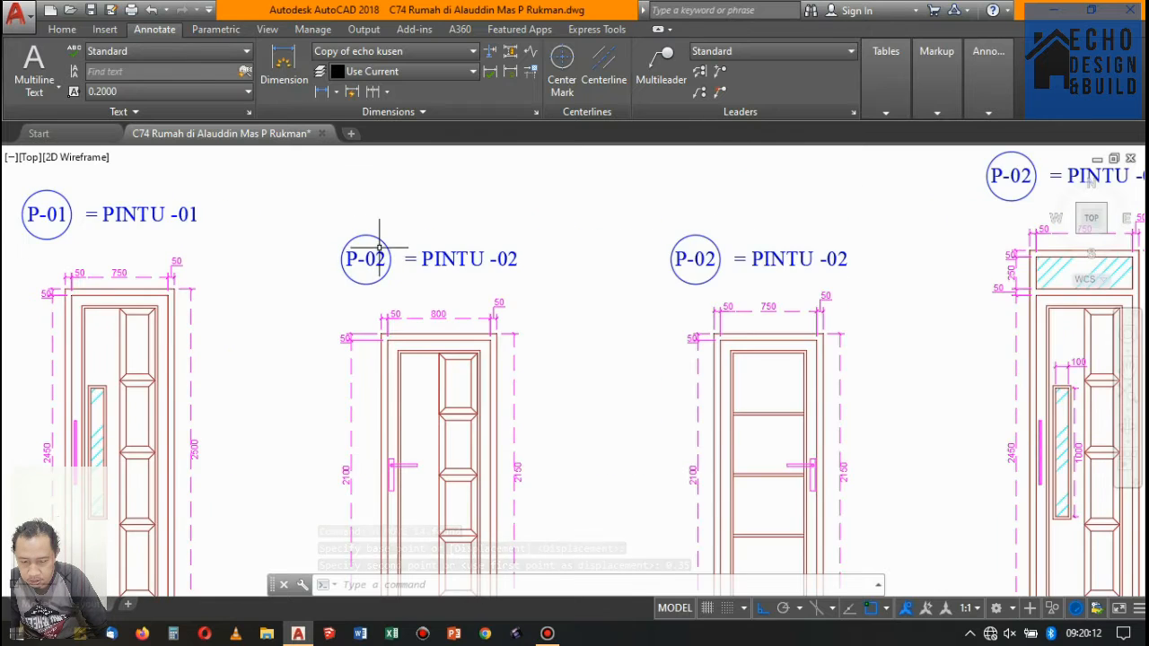
scroll(379, 244, down, 3)
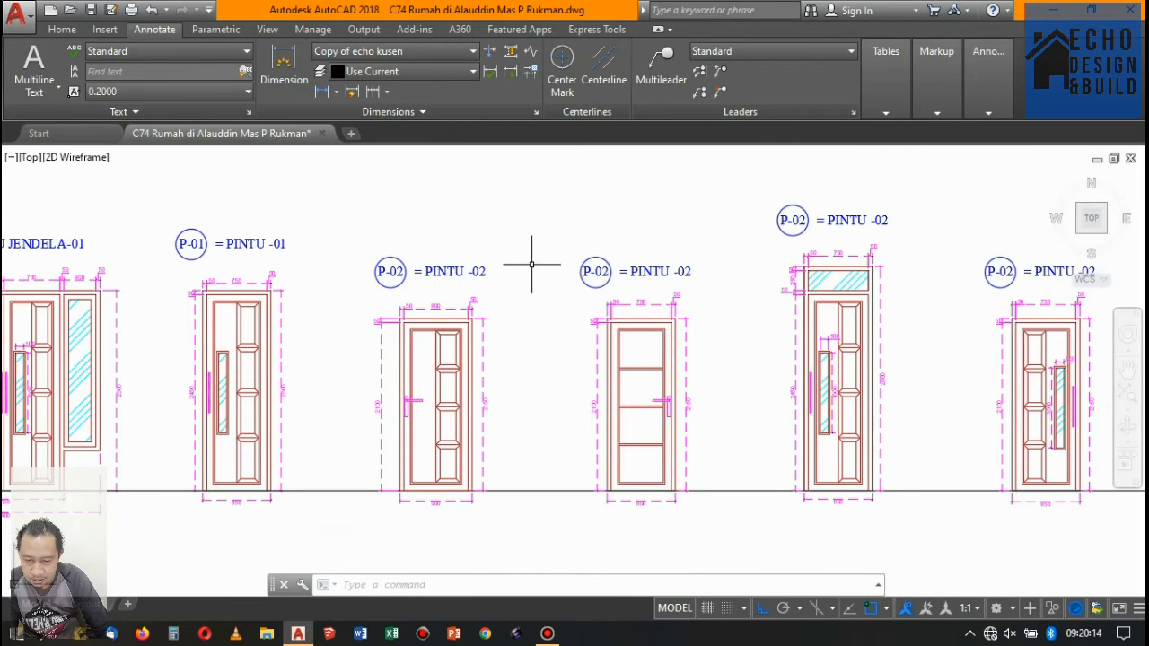
scroll(505, 276, up, 4)
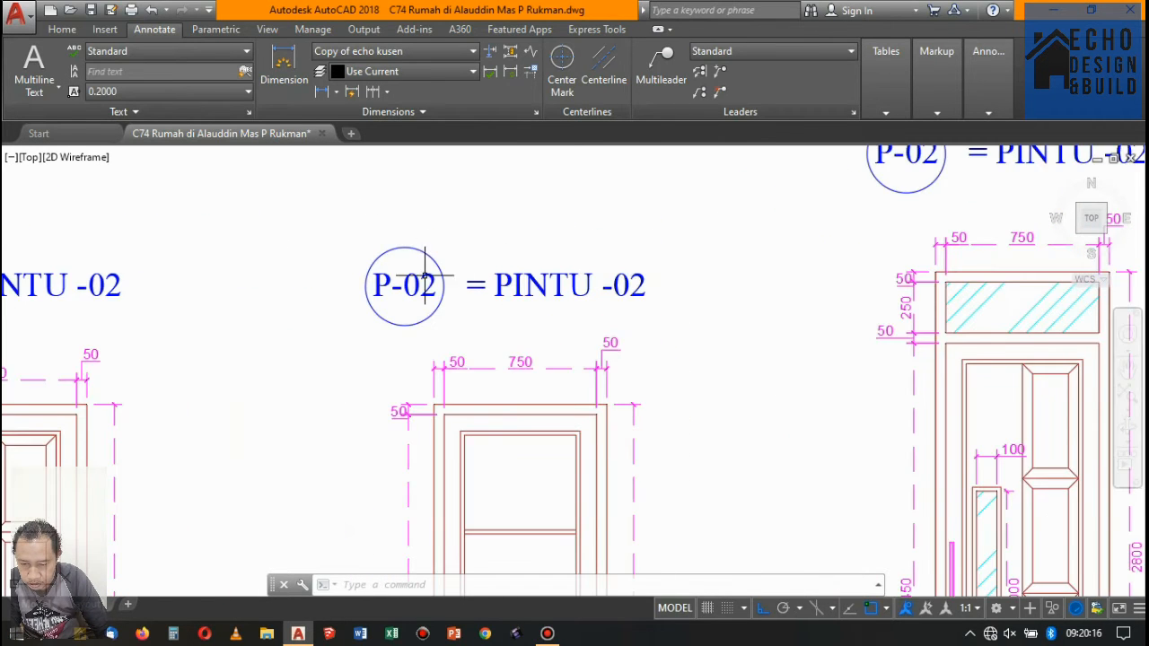
double_click(435, 283)
click(428, 283)
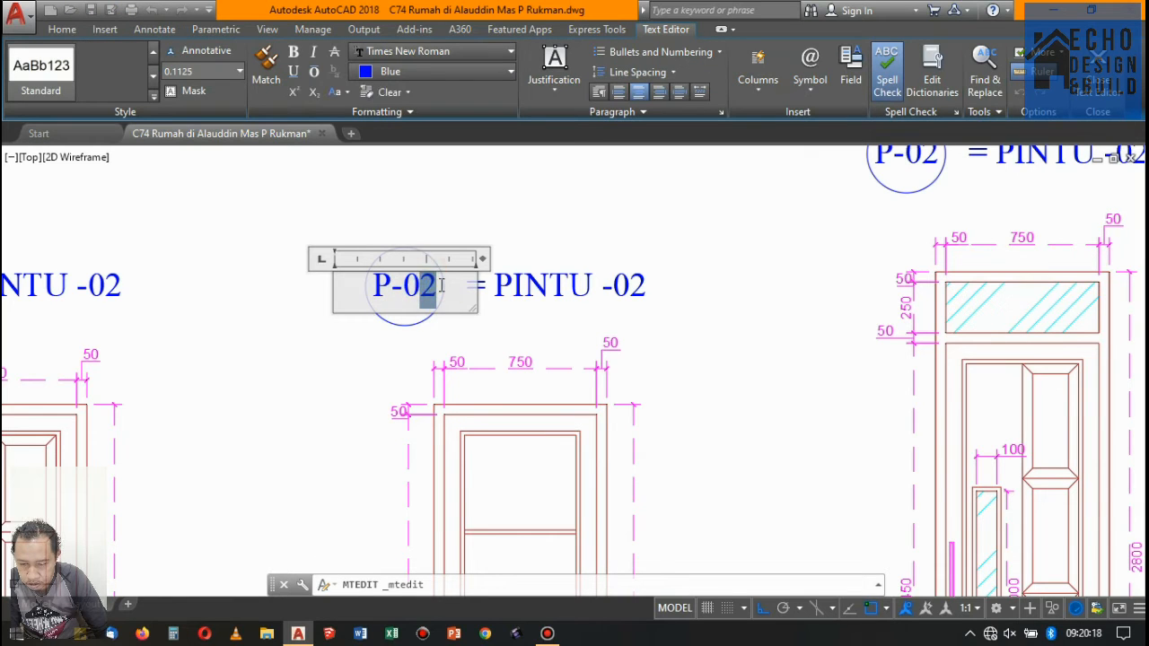
click(513, 220)
click(539, 279)
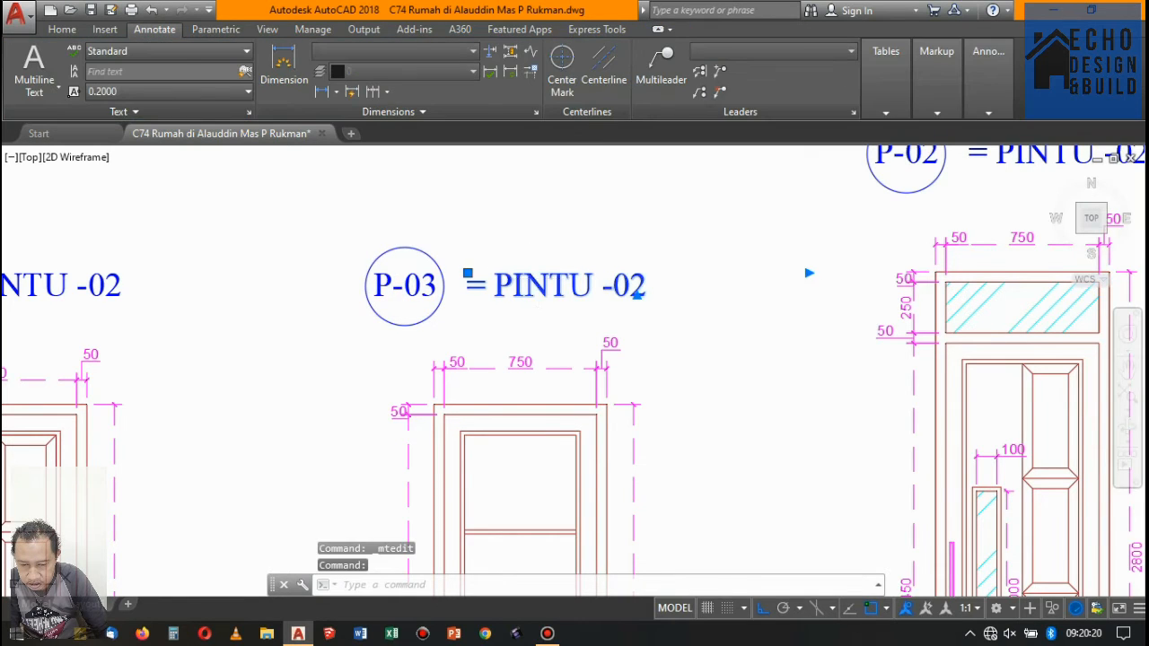
double_click(639, 285)
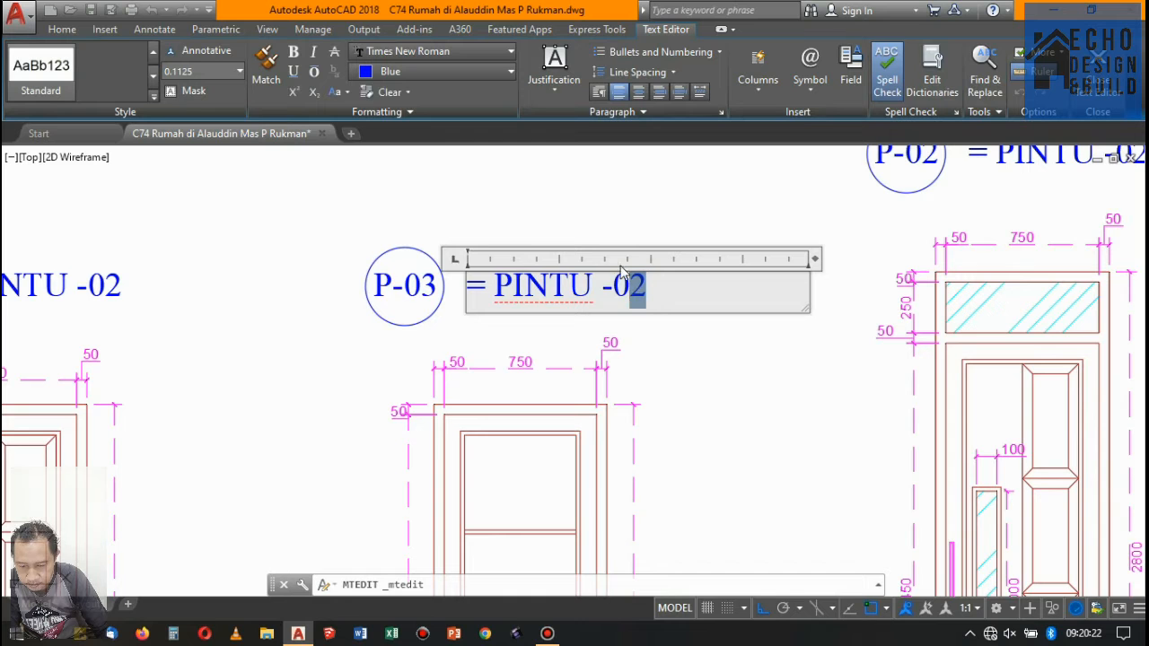
click(514, 229)
- Renumber the door with the glazed transom, setting its tag to P-04 and its title to "= PINTU -04"
scroll(468, 253, down, 3)
scroll(685, 214, up, 2)
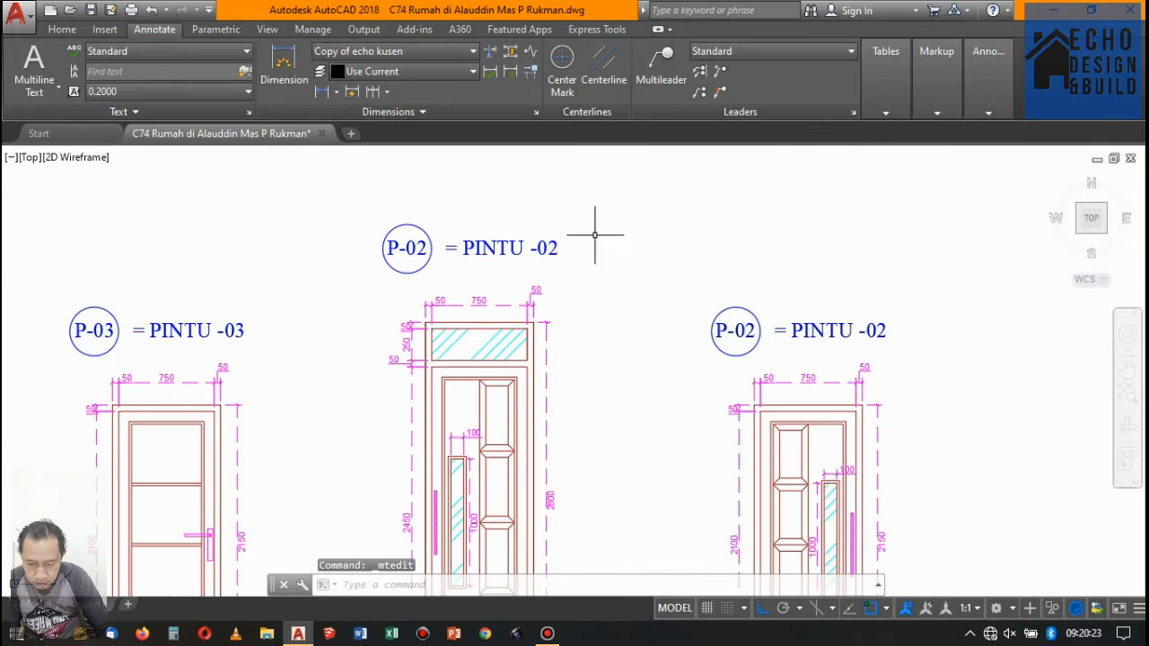
double_click(421, 248)
scroll(421, 248, up, 3)
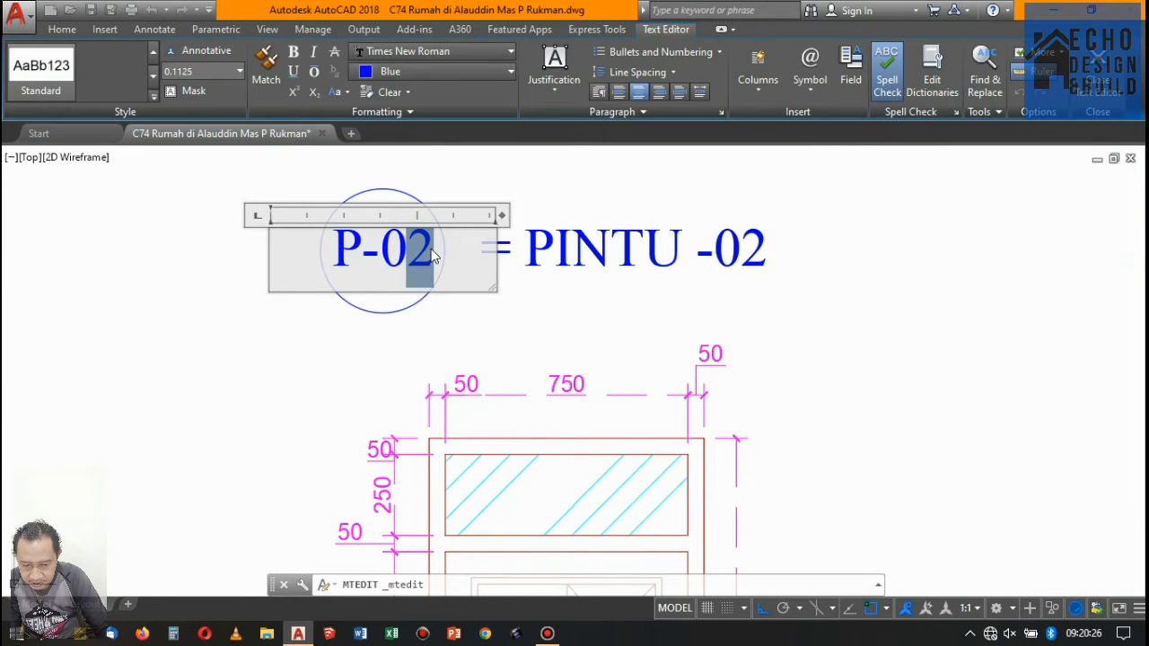
text(4)
click(688, 230)
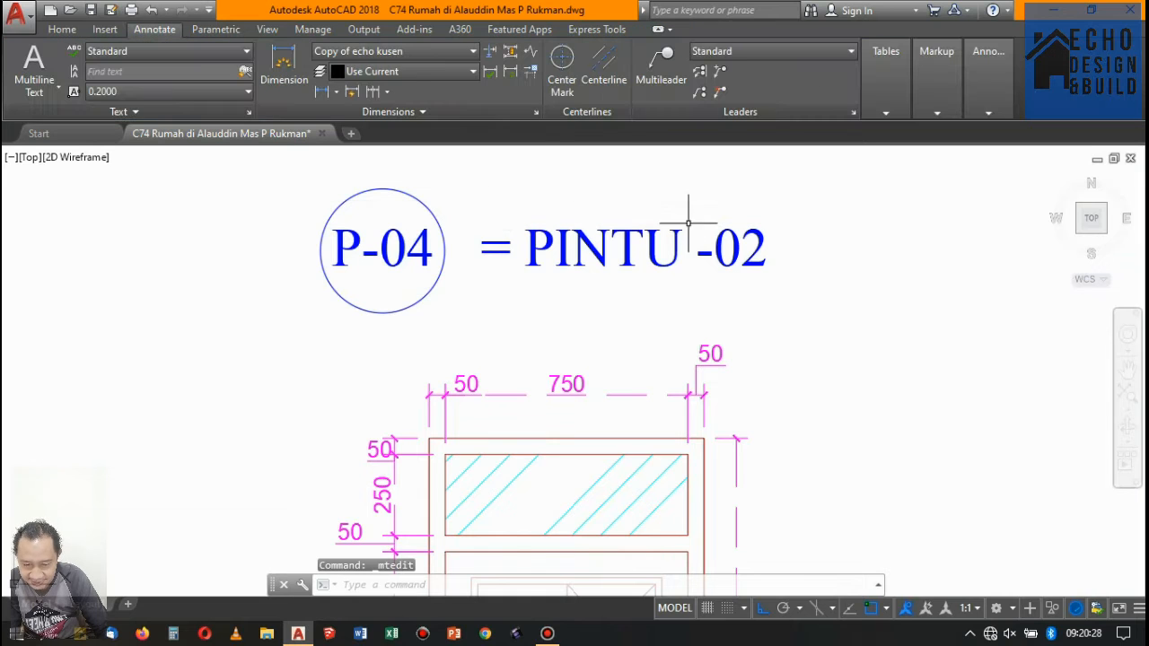
double_click(678, 232)
drag(745, 259, 783, 266)
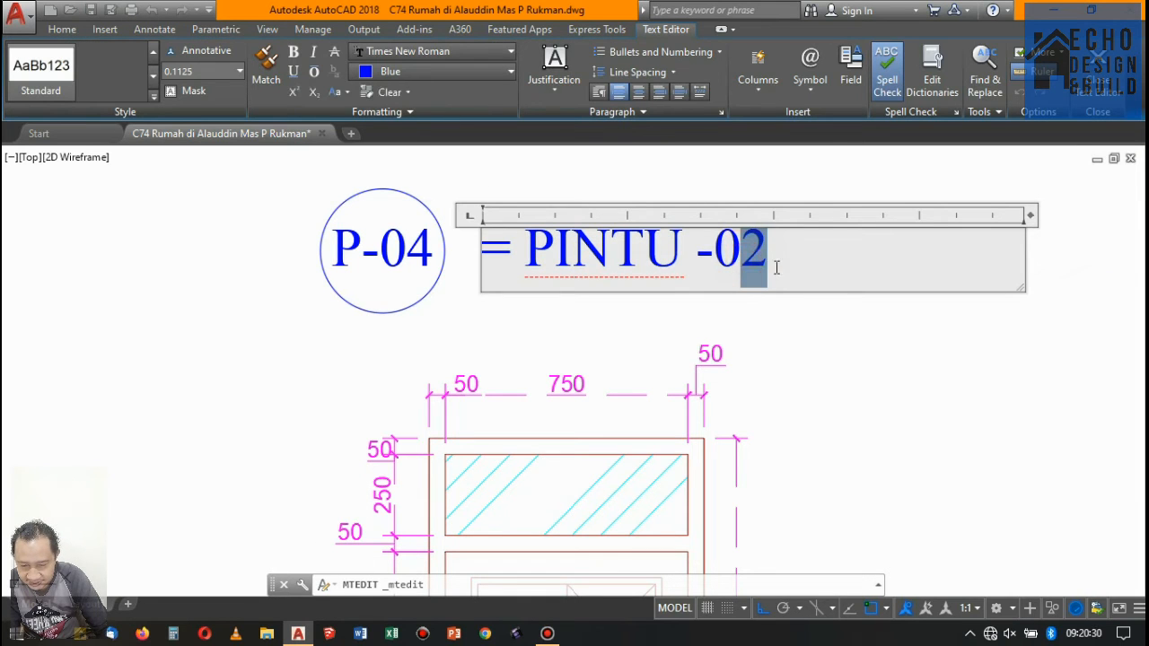
text(4)
click(660, 193)
- Renumber the last door before the windows, setting its tag to P-05 and its title to "= PINTU -05"
scroll(619, 251, down, 6)
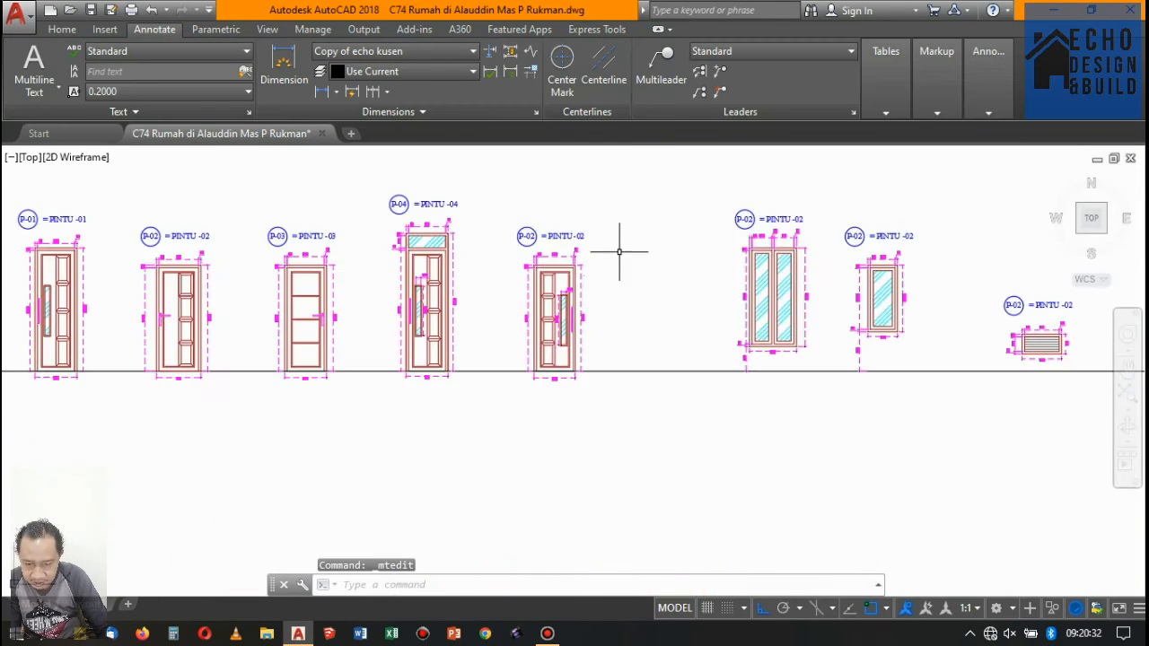
scroll(552, 229, up, 2)
scroll(509, 238, up, 5)
double_click(516, 238)
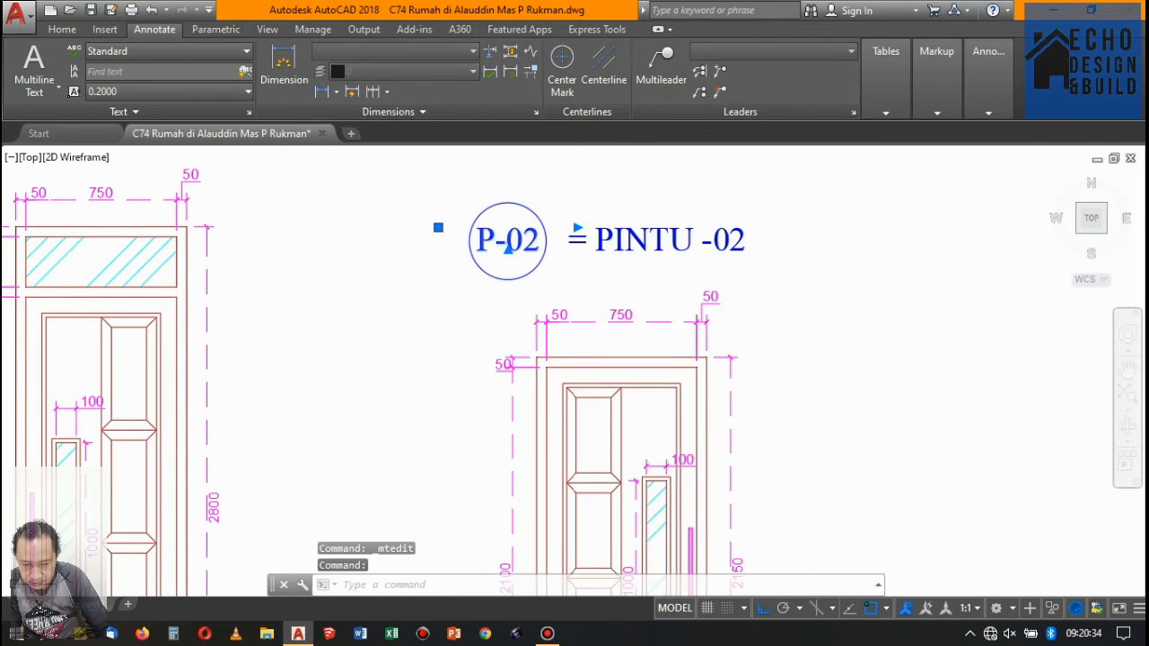
drag(535, 236, 570, 237)
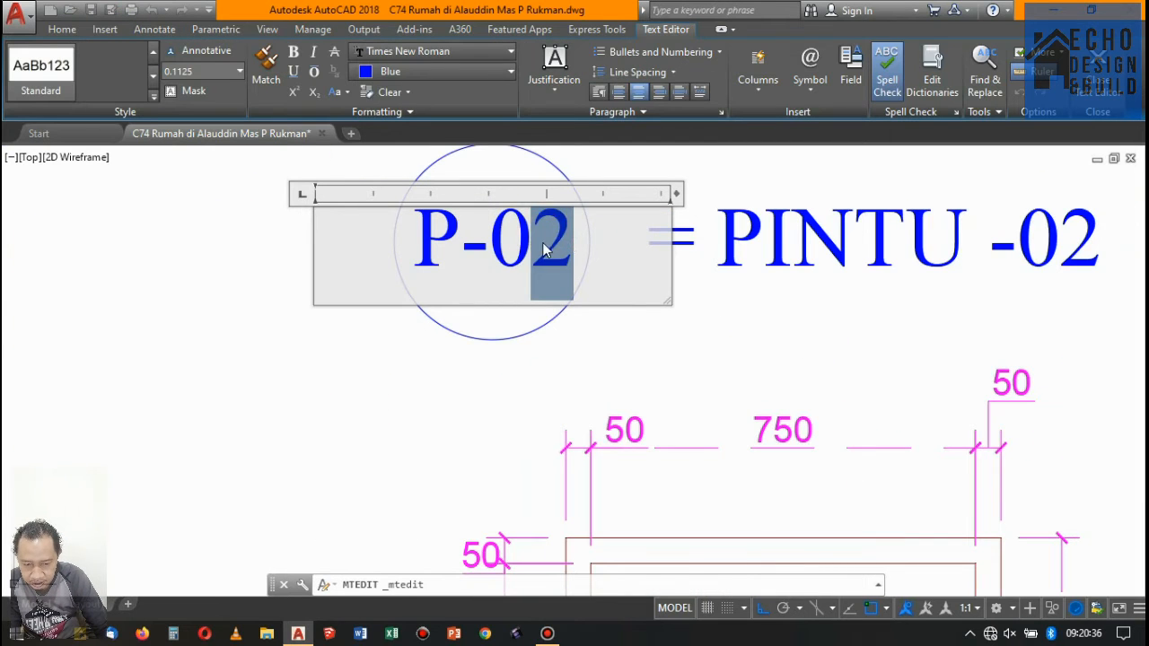
scroll(571, 239, down, 5)
click(643, 198)
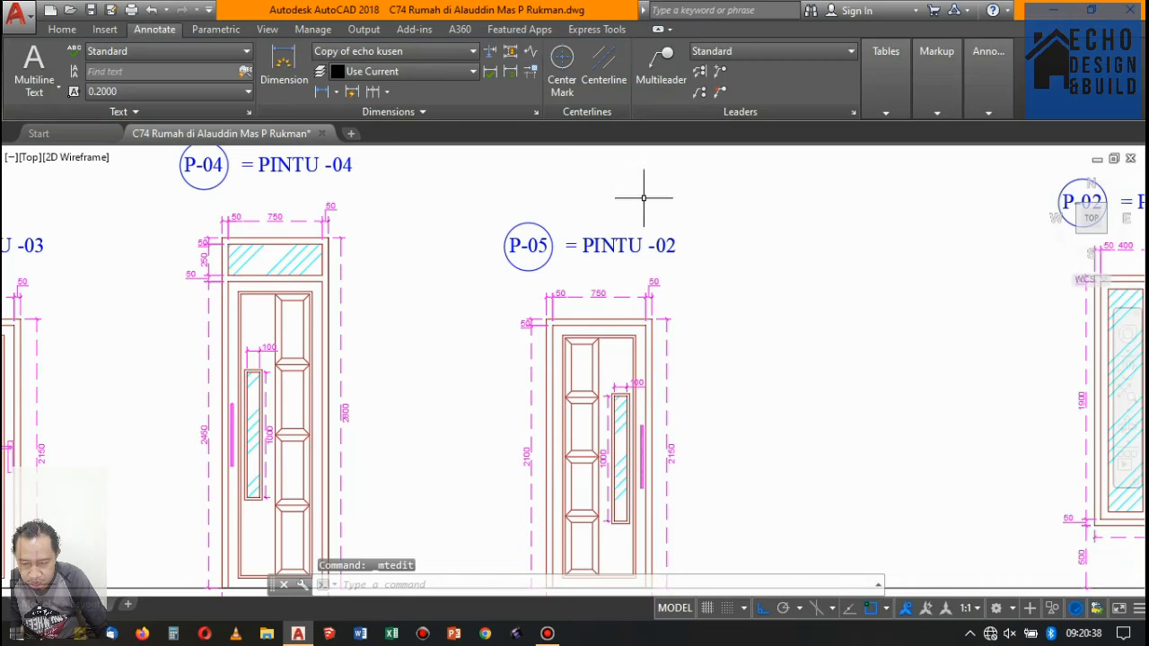
double_click(619, 240)
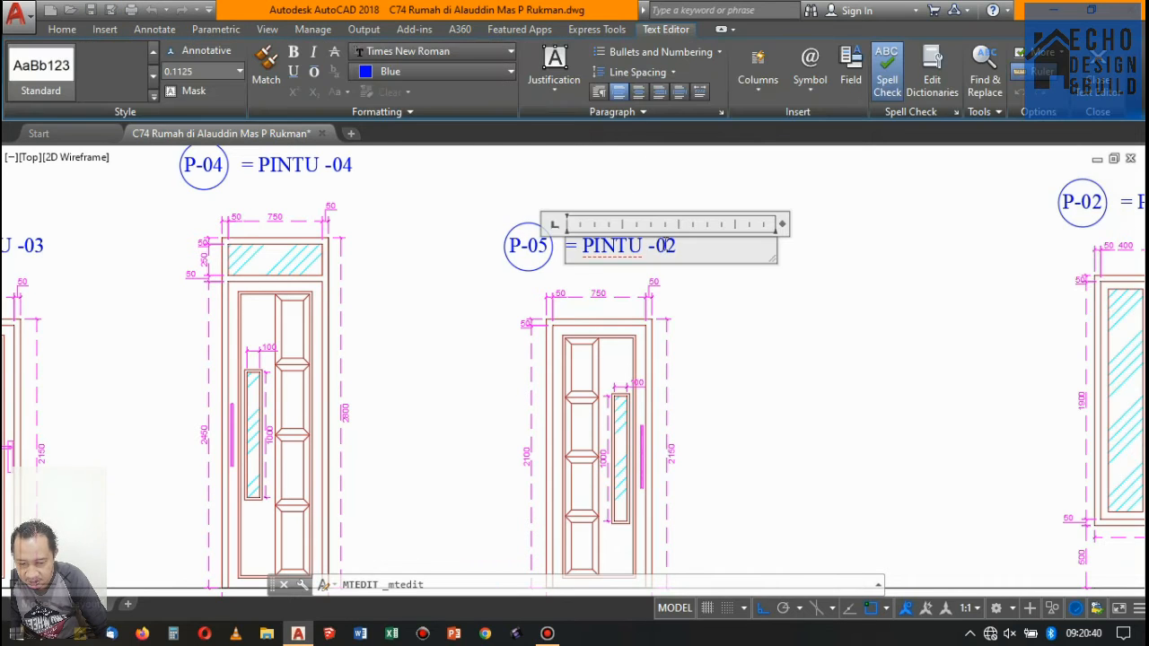
click(642, 199)
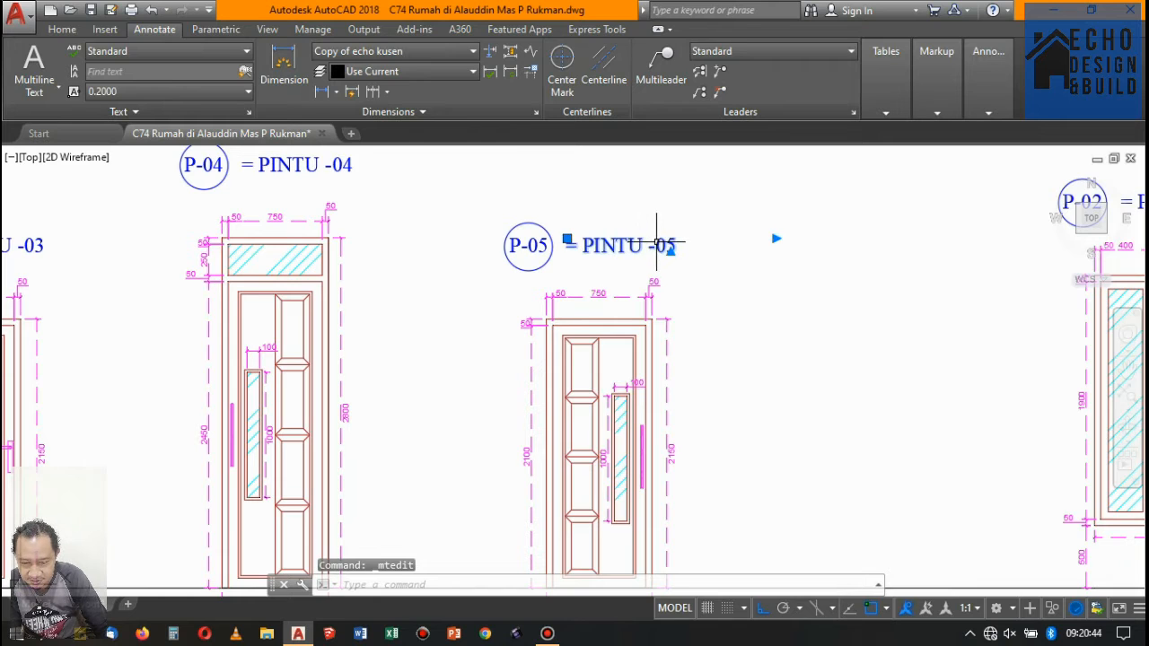
- Remove the space before the hyphen in the P-05 and P-04 door titles so they read PINTU-05 and PINTU-04
double_click(656, 244)
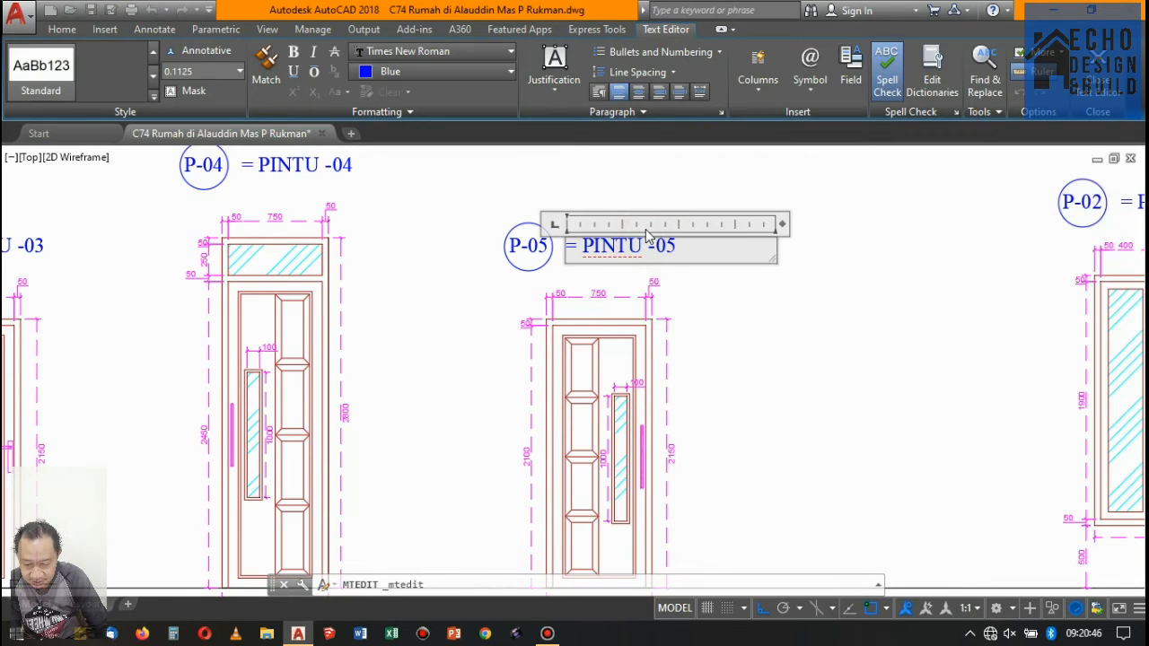
click(643, 198)
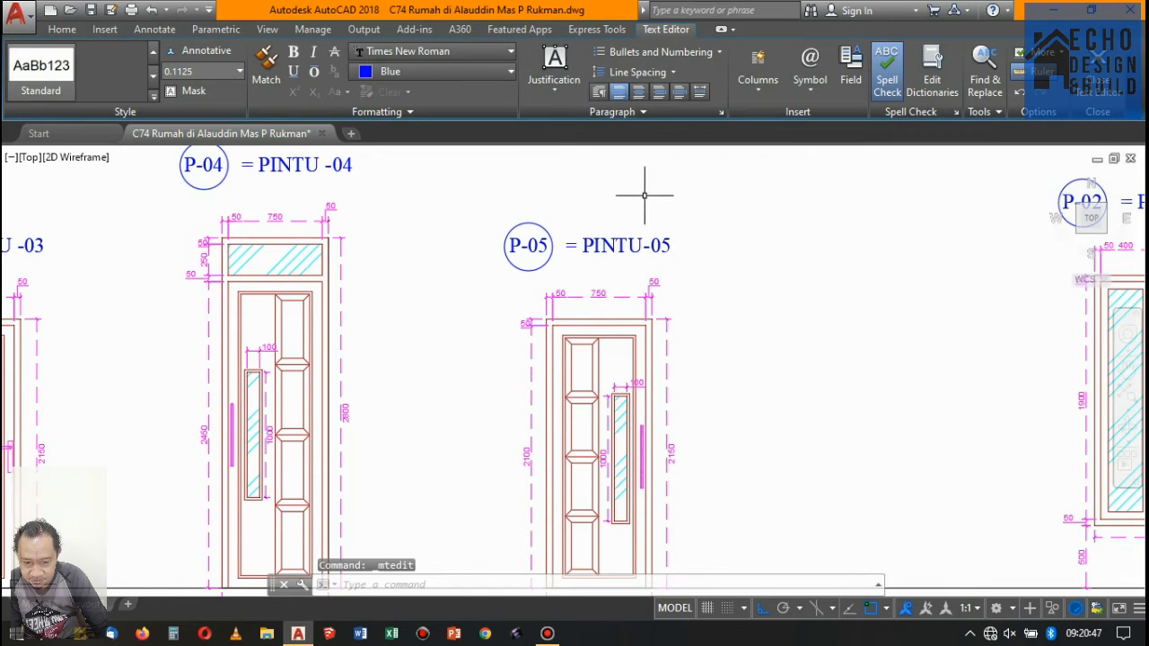
double_click(325, 165)
scroll(326, 165, up, 2)
click(326, 166)
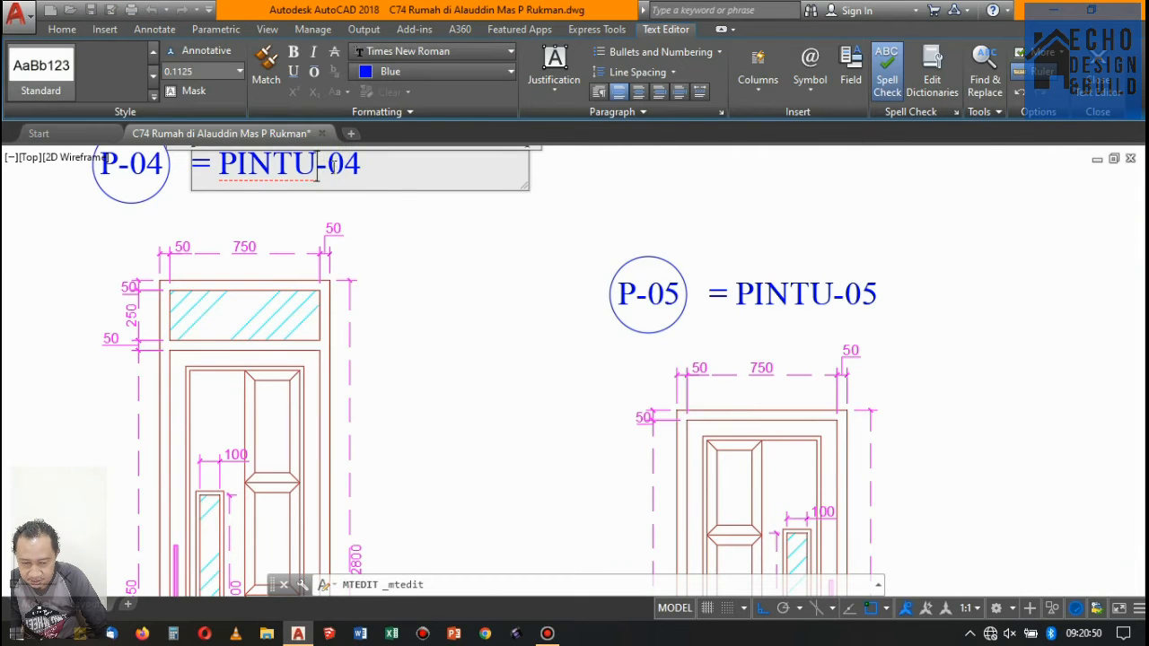
click(449, 201)
- Remove the space before the hyphen in the P-03 and P-02 door titles so they read PINTU-03 and PINTU-02
scroll(474, 203, down, 8)
scroll(359, 224, up, 4)
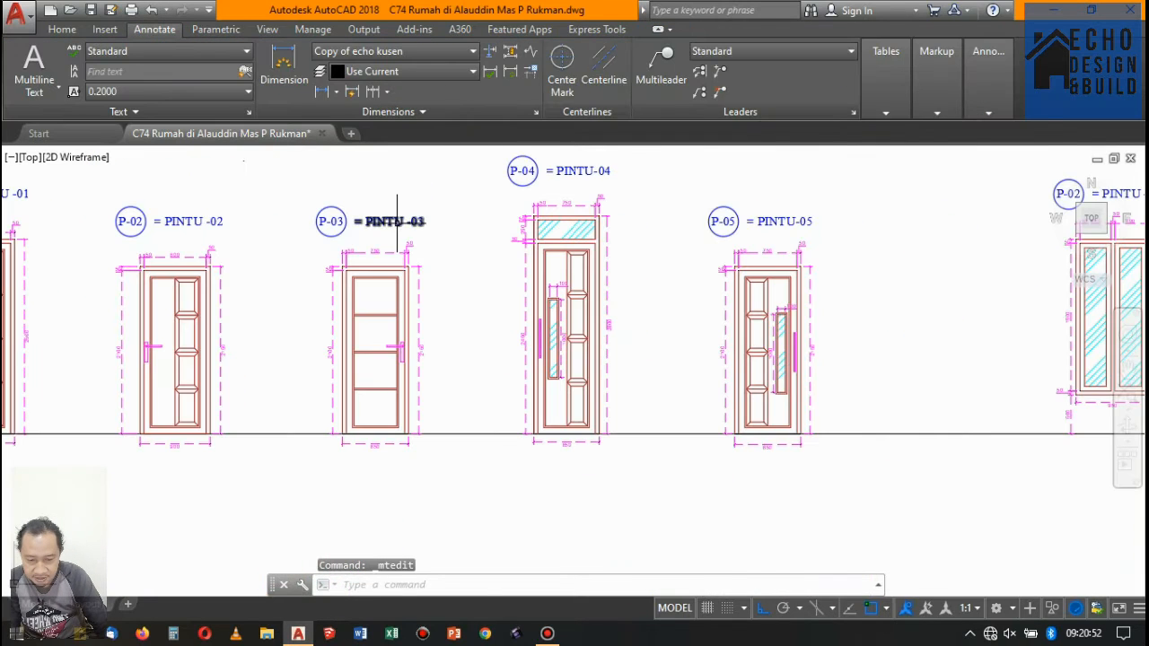
double_click(414, 221)
scroll(422, 216, up, 6)
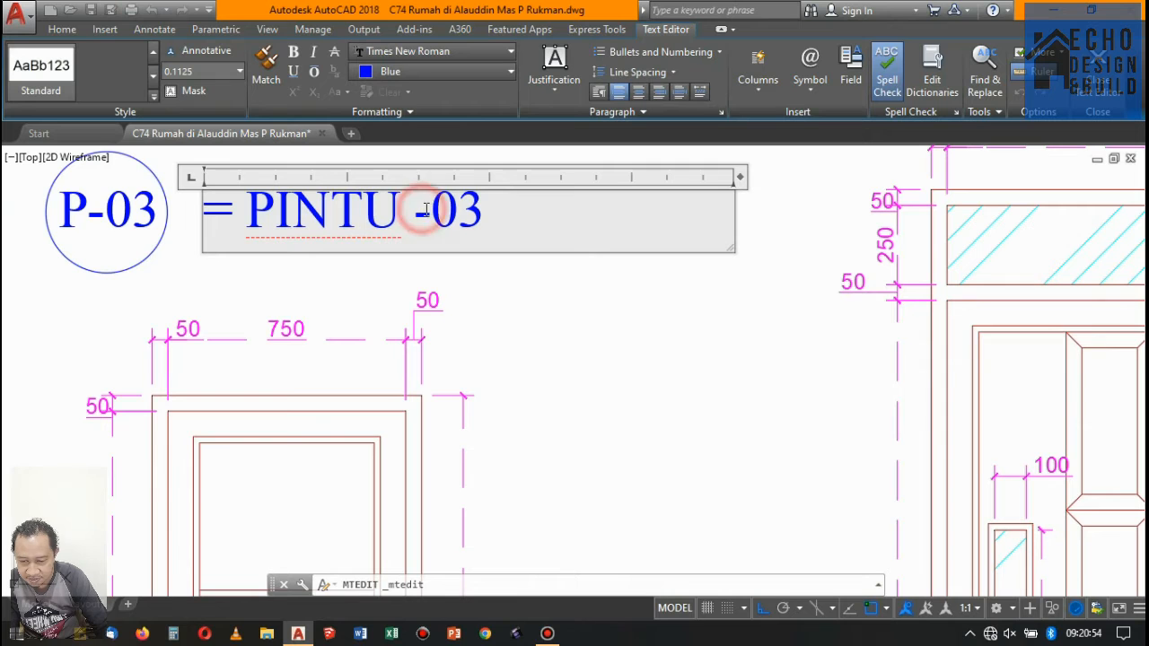
click(453, 292)
scroll(508, 318, down, 5)
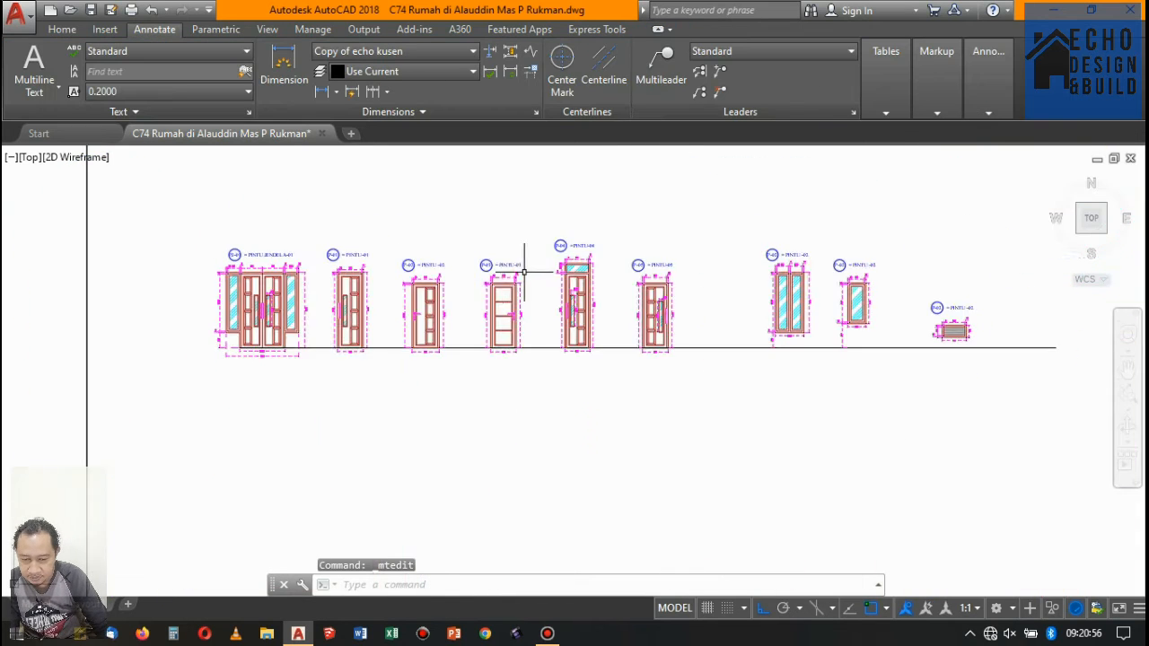
scroll(431, 264, up, 2)
click(411, 269)
double_click(388, 268)
scroll(388, 268, up, 5)
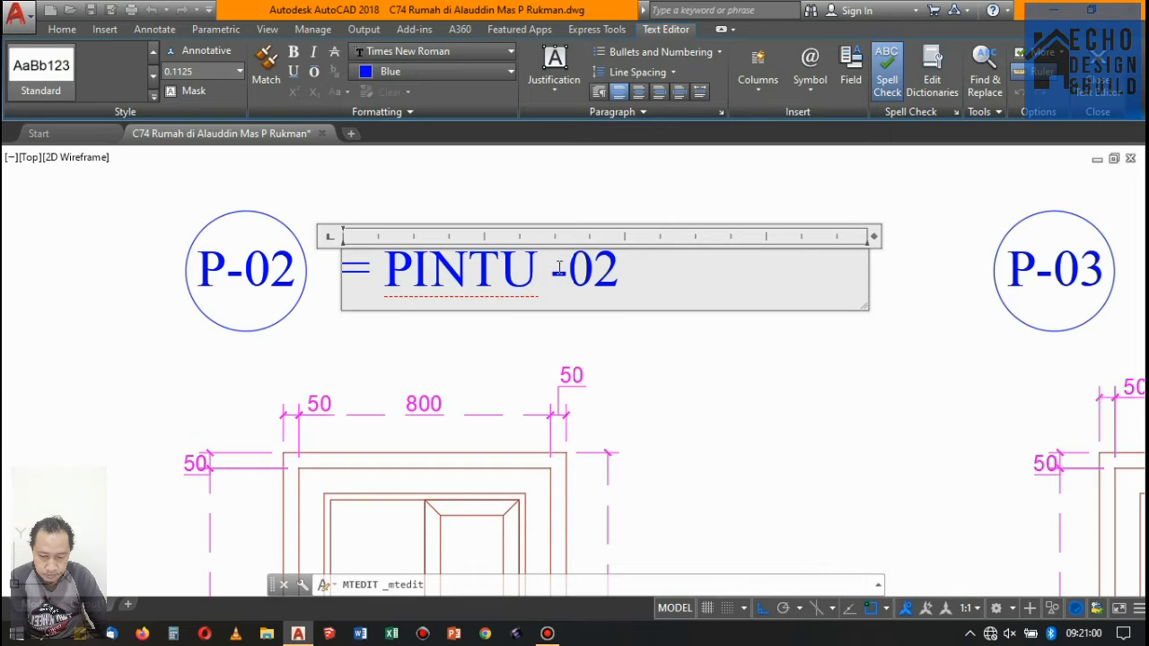
click(585, 206)
- Change the tag of the double-sash window to J-01
scroll(584, 206, down, 6)
scroll(413, 287, up, 3)
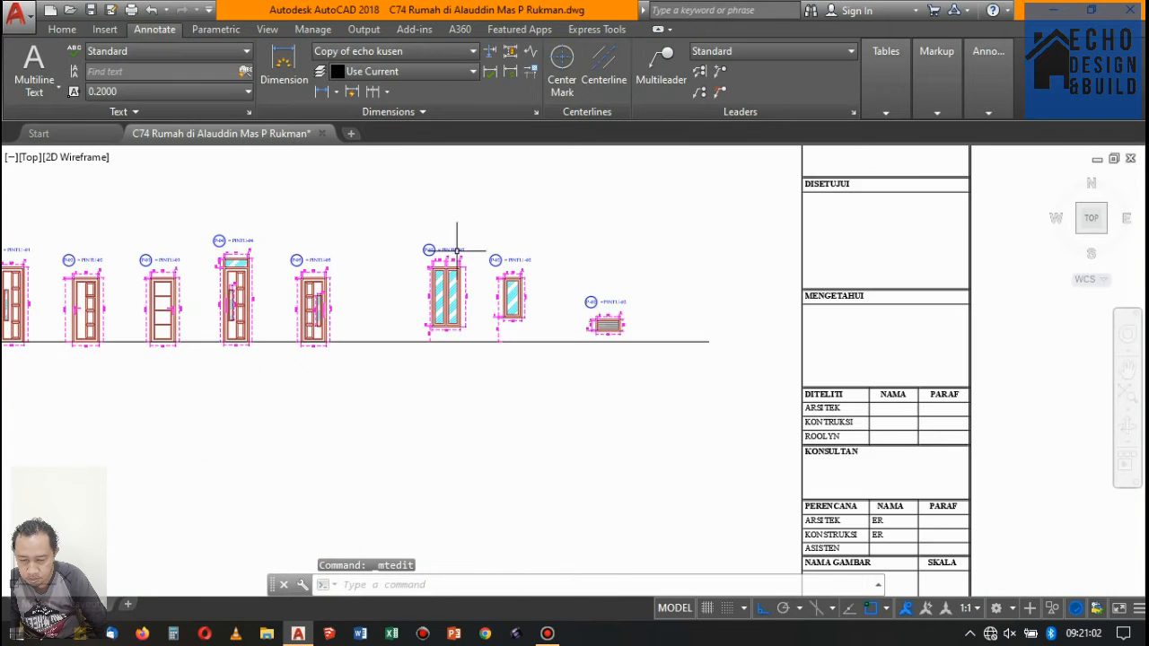
scroll(503, 256, up, 5)
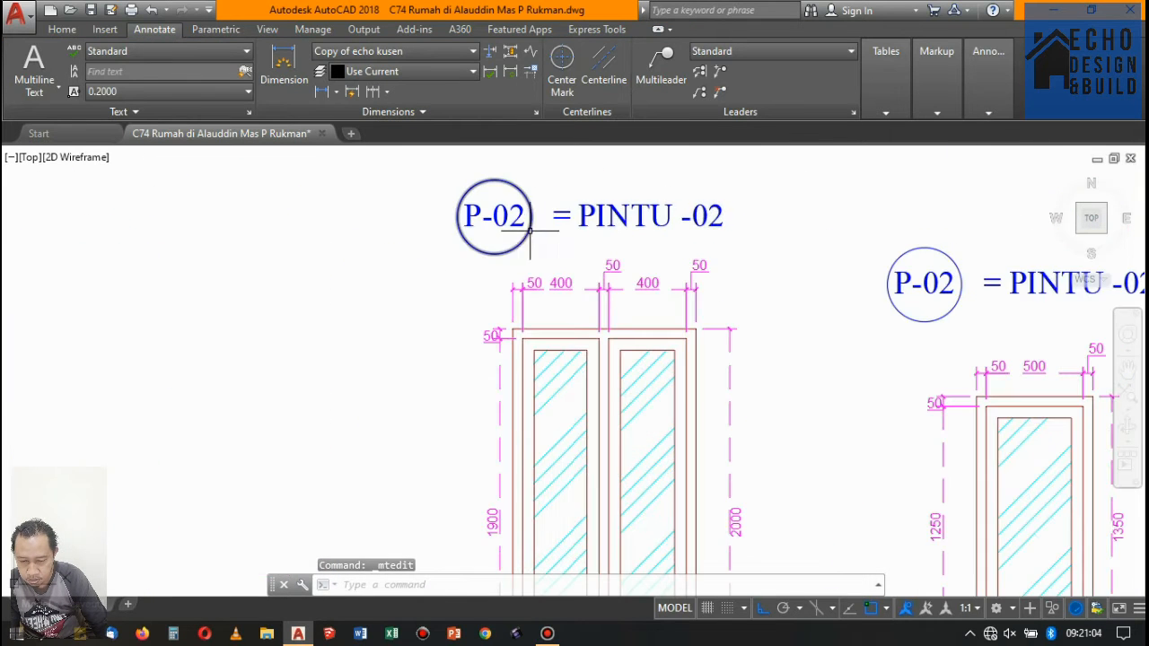
double_click(522, 221)
drag(526, 218, 376, 224)
text(J)
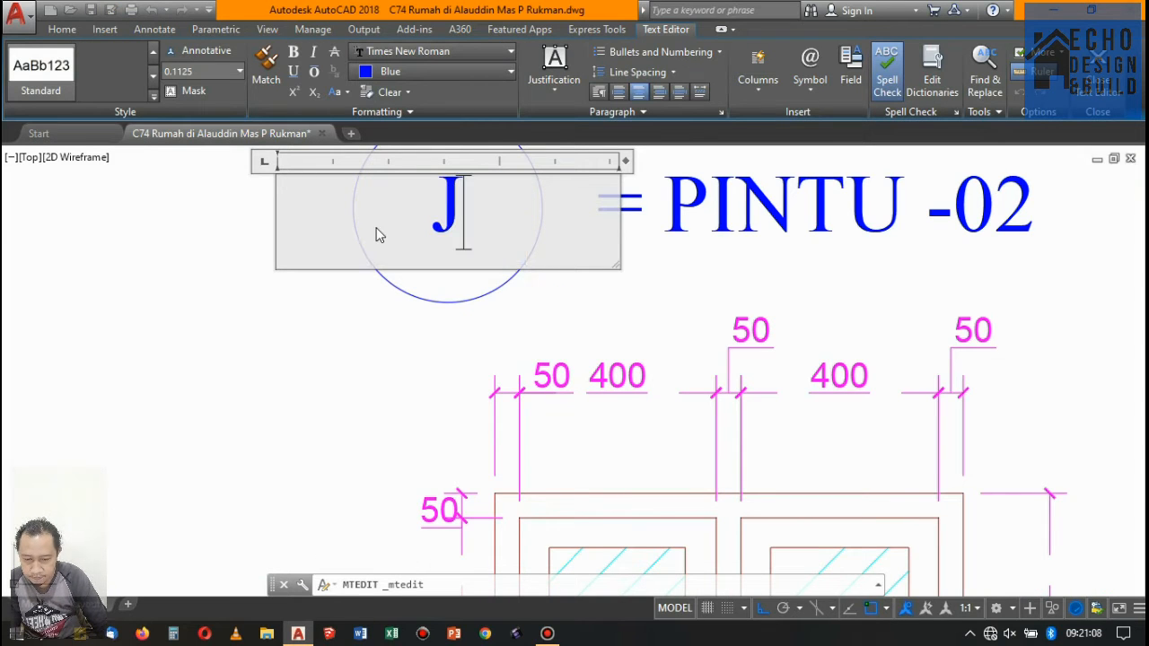
text(-01)
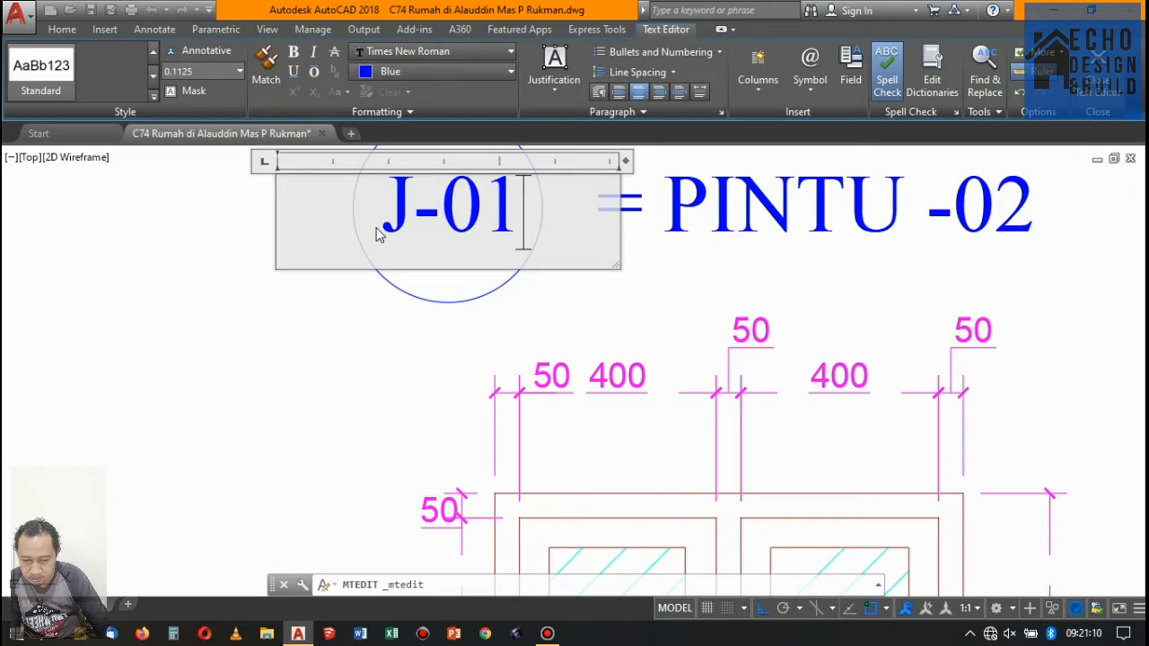
click(250, 367)
- Change the title of the double-sash window to "= JENDELA-01"
scroll(341, 365, down, 3)
scroll(341, 365, up, 4)
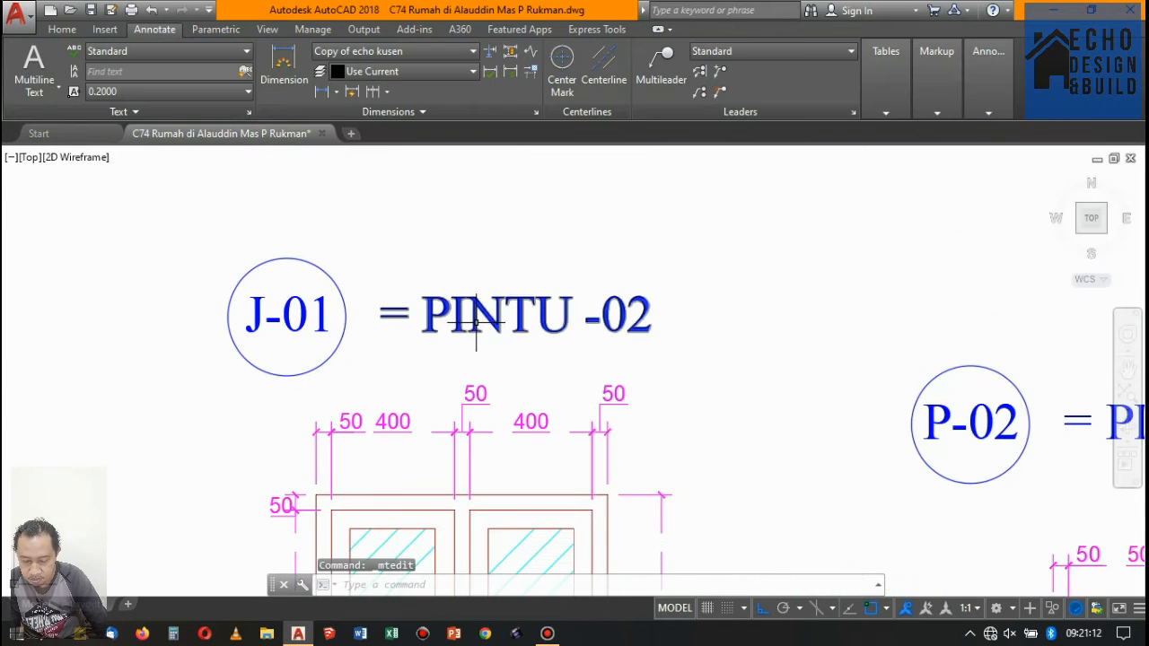
double_click(597, 316)
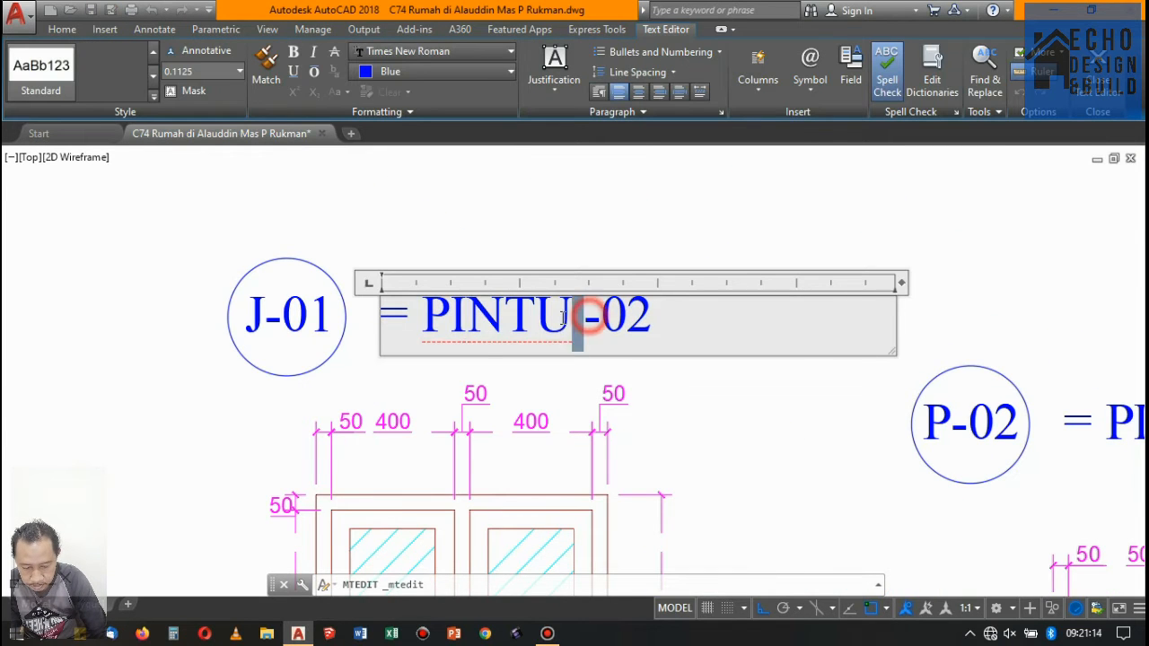
mouse_move(563, 316)
mouse_down()
mouse_move(422, 316)
mouse_move(566, 321)
mouse_up()
click(413, 316)
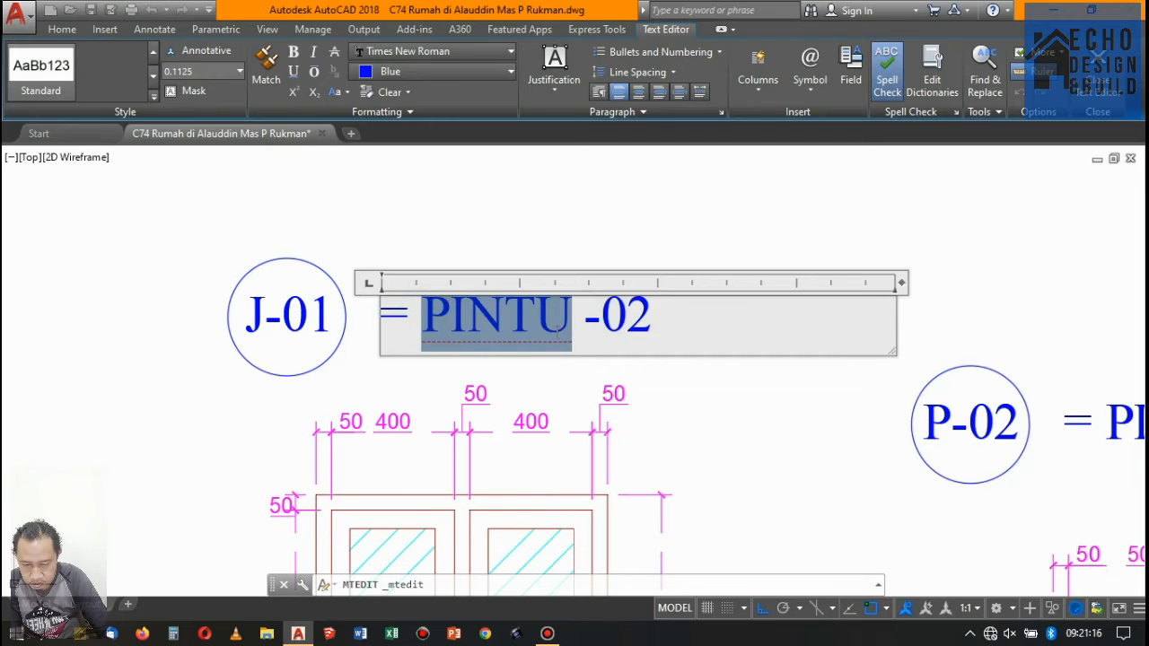
text(JENDELA)
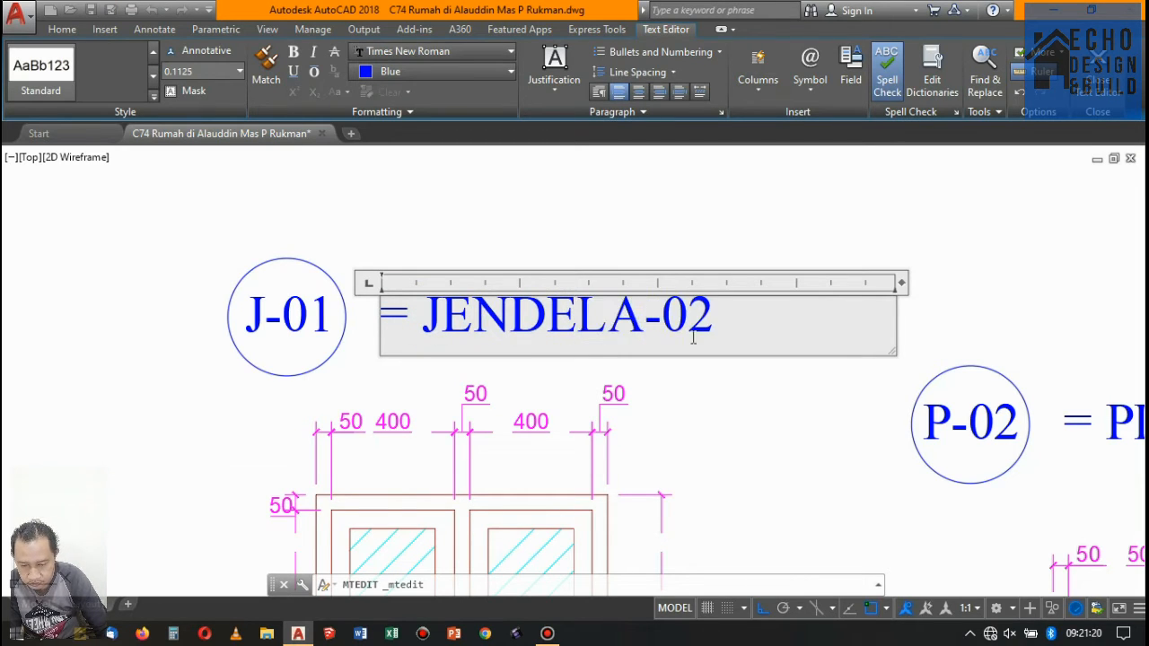
drag(711, 310, 689, 322)
text(1)
click(692, 188)
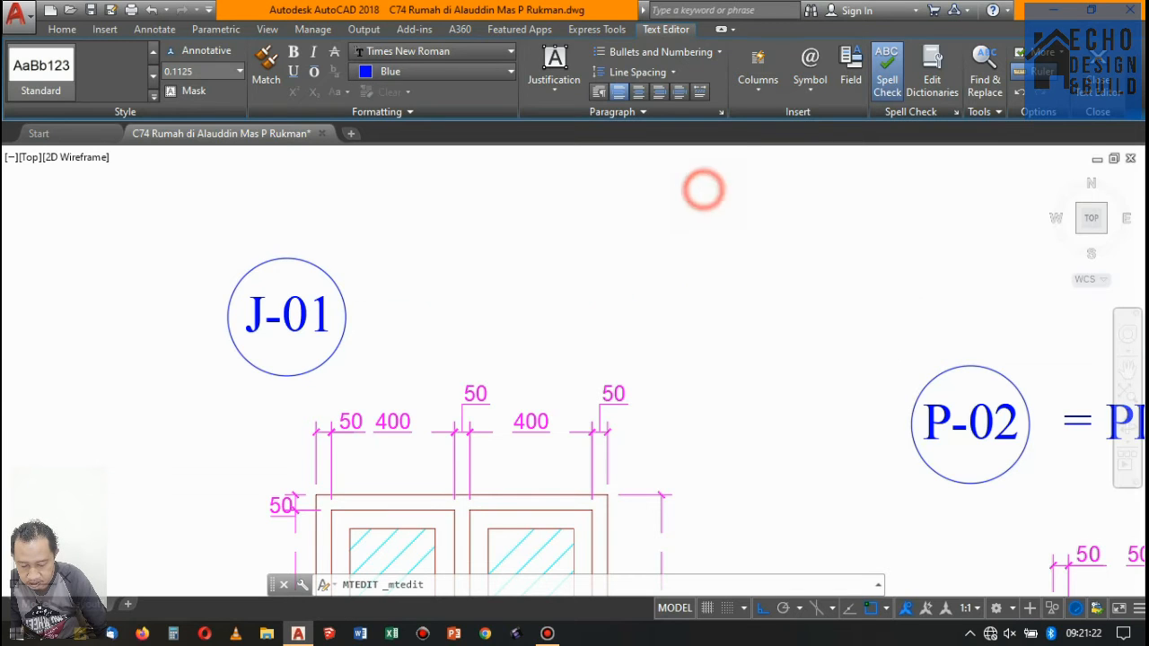
- Change the tag of the single-sash window to J-02
scroll(523, 248, down, 5)
scroll(628, 310, up, 5)
scroll(548, 304, down, 3)
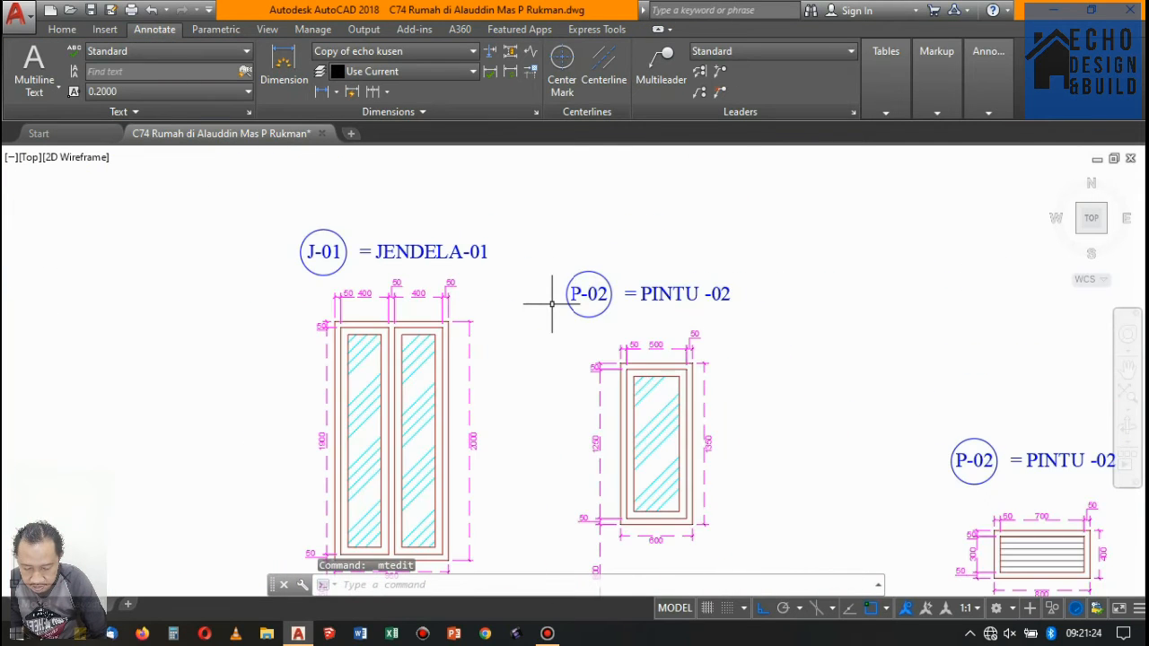
scroll(539, 304, up, 3)
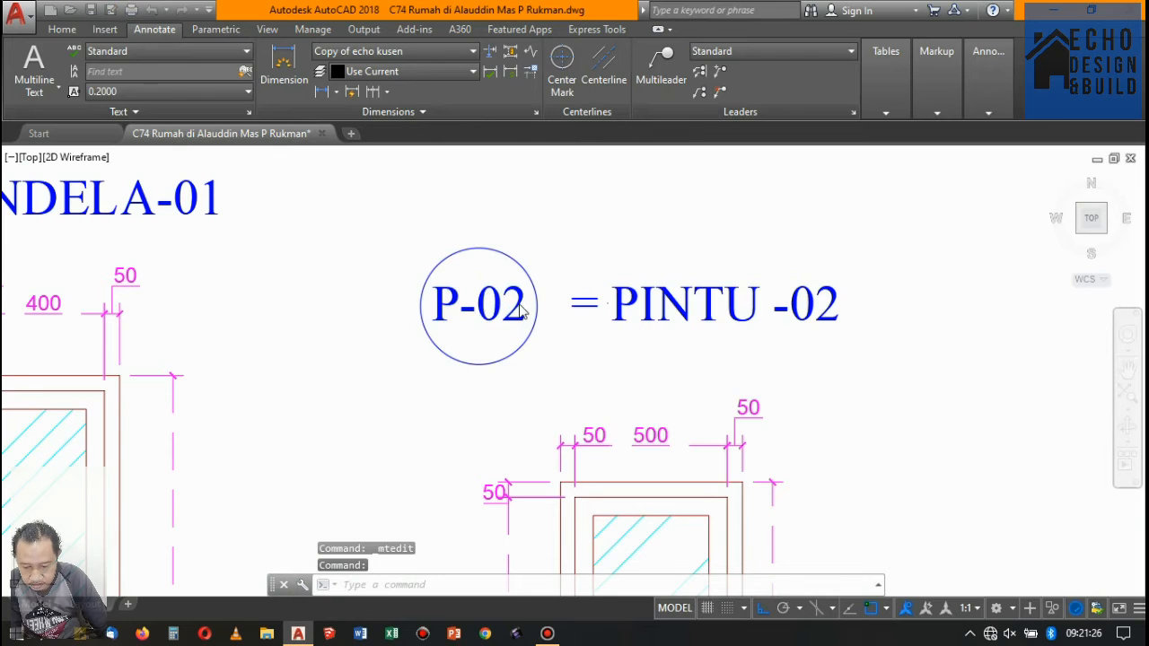
drag(457, 302, 445, 308)
text(J)
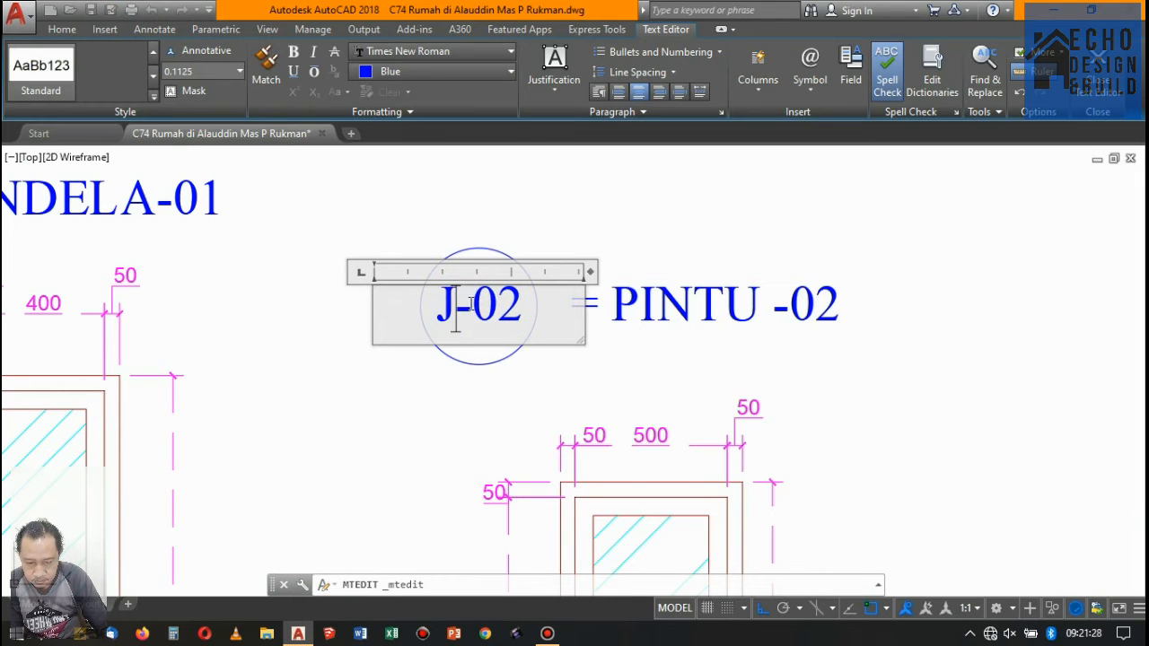
click(673, 241)
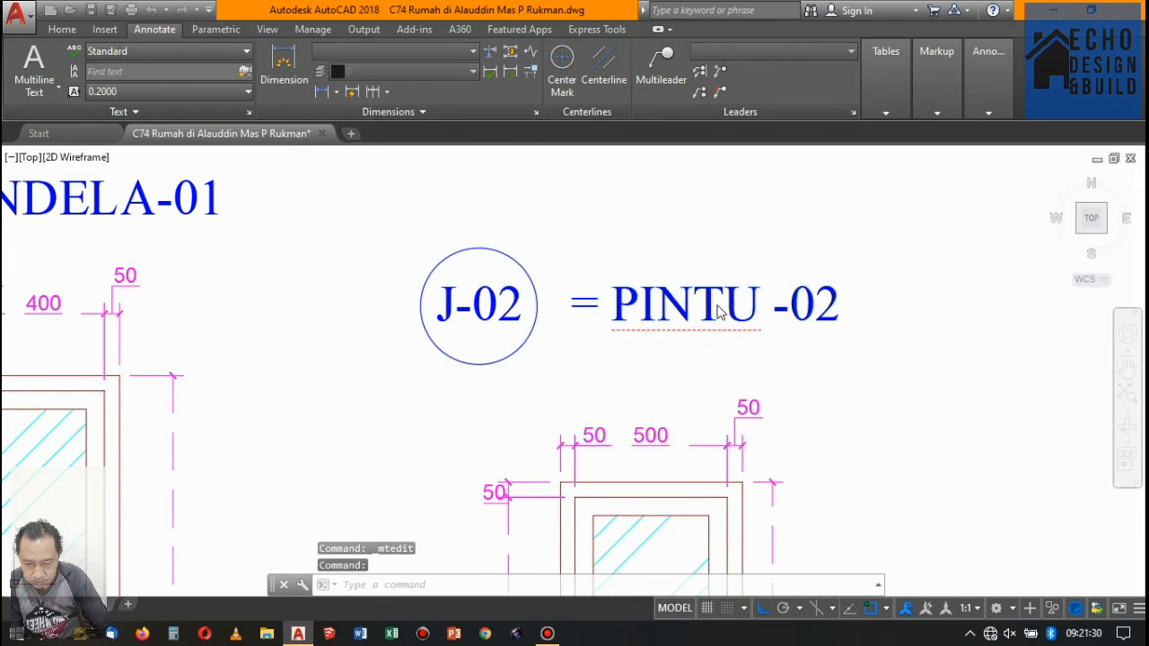
- Change the title of the single-sash window to "= JENDELA-02", without a space before the hyphen
double_click(669, 302)
drag(772, 307, 611, 302)
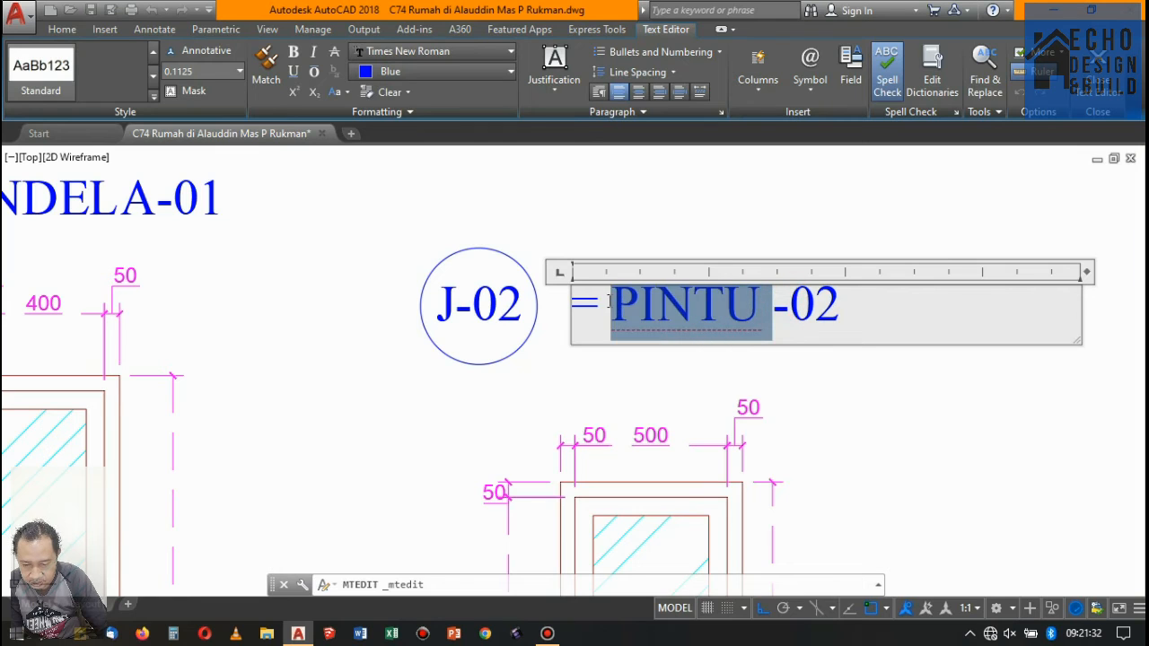
text(JENDELA)
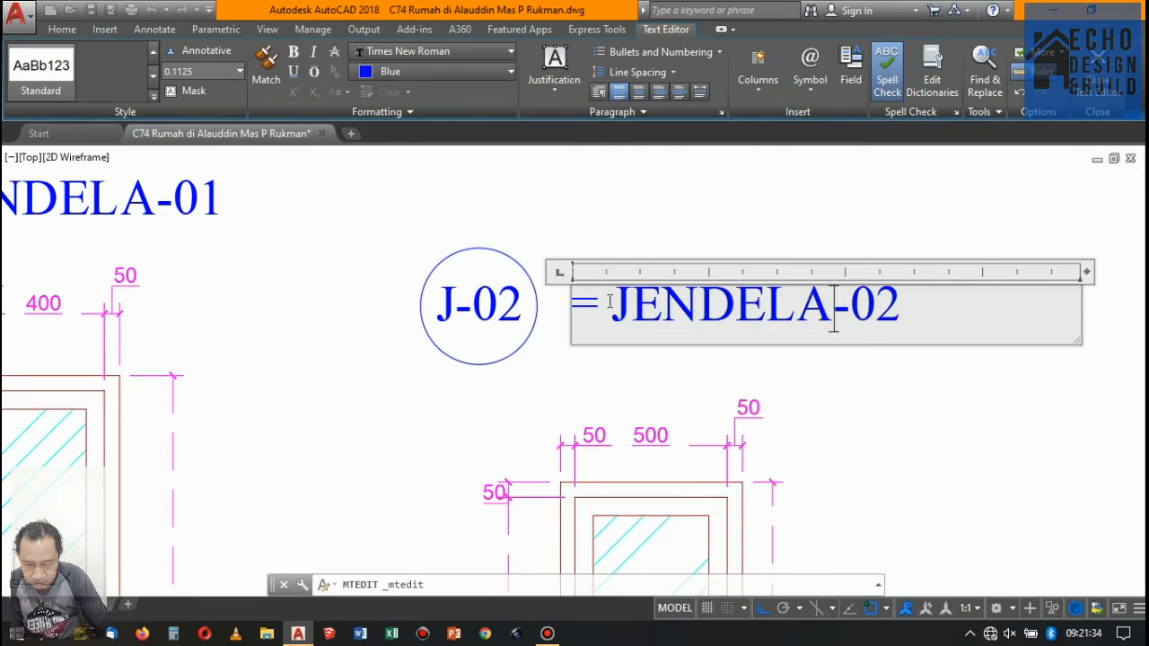
click(815, 198)
- Examine the door and window tags on the floor plan against the frame elevations
scroll(726, 251, down, 10)
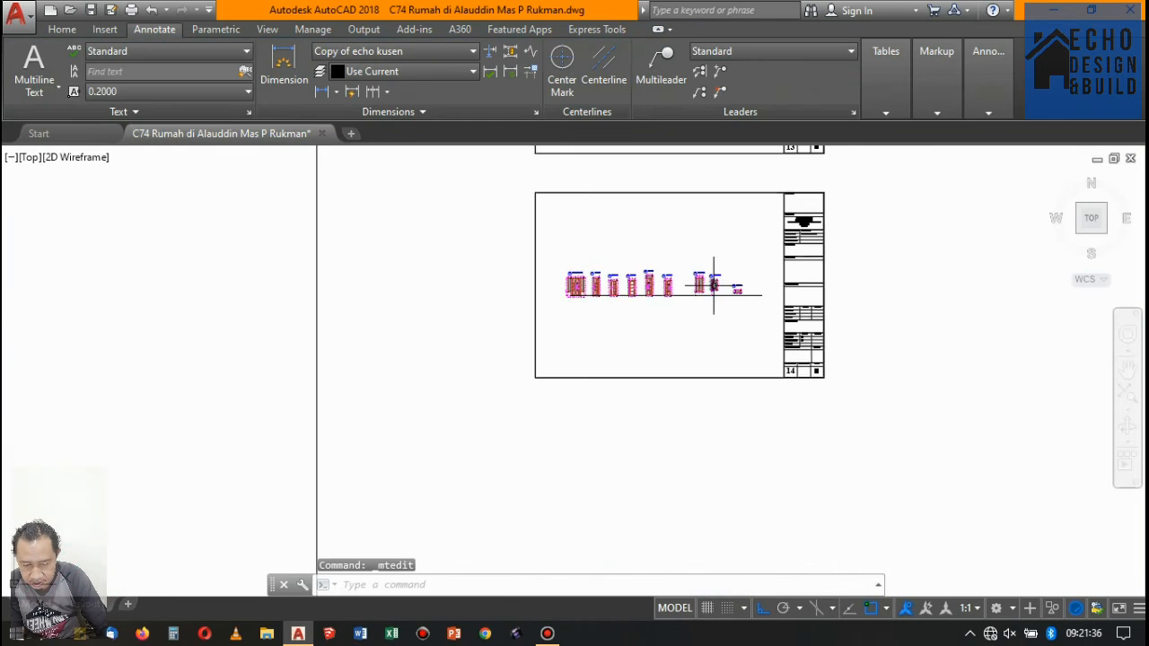
scroll(709, 354, up, 6)
scroll(925, 265, up, 8)
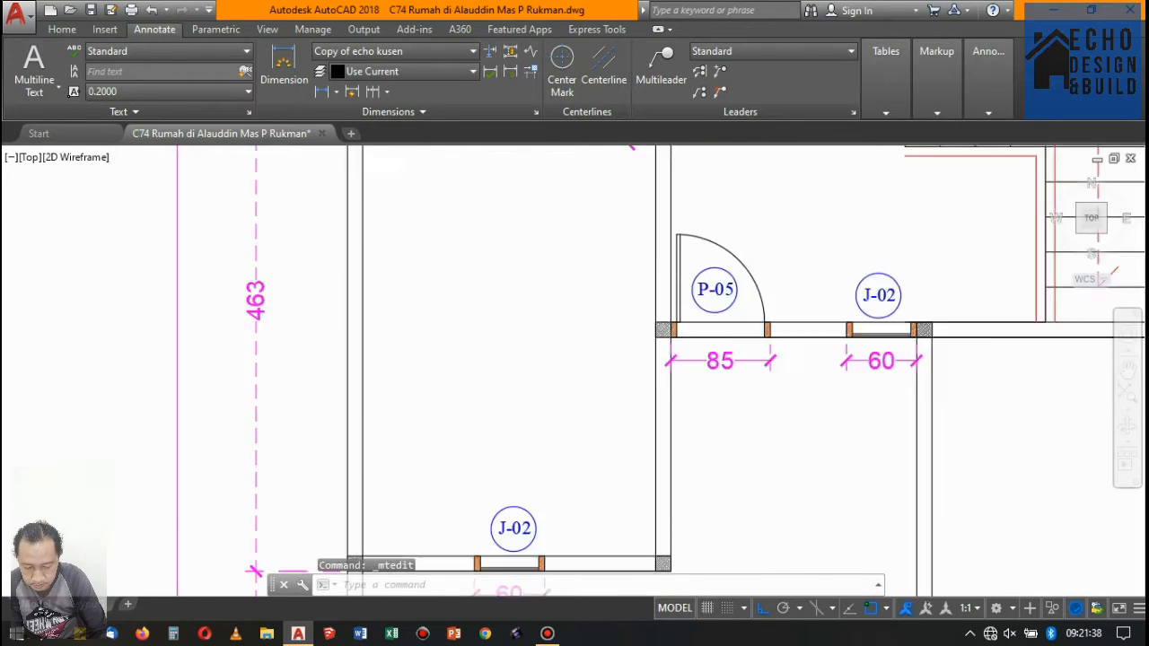
scroll(1013, 173, down, 10)
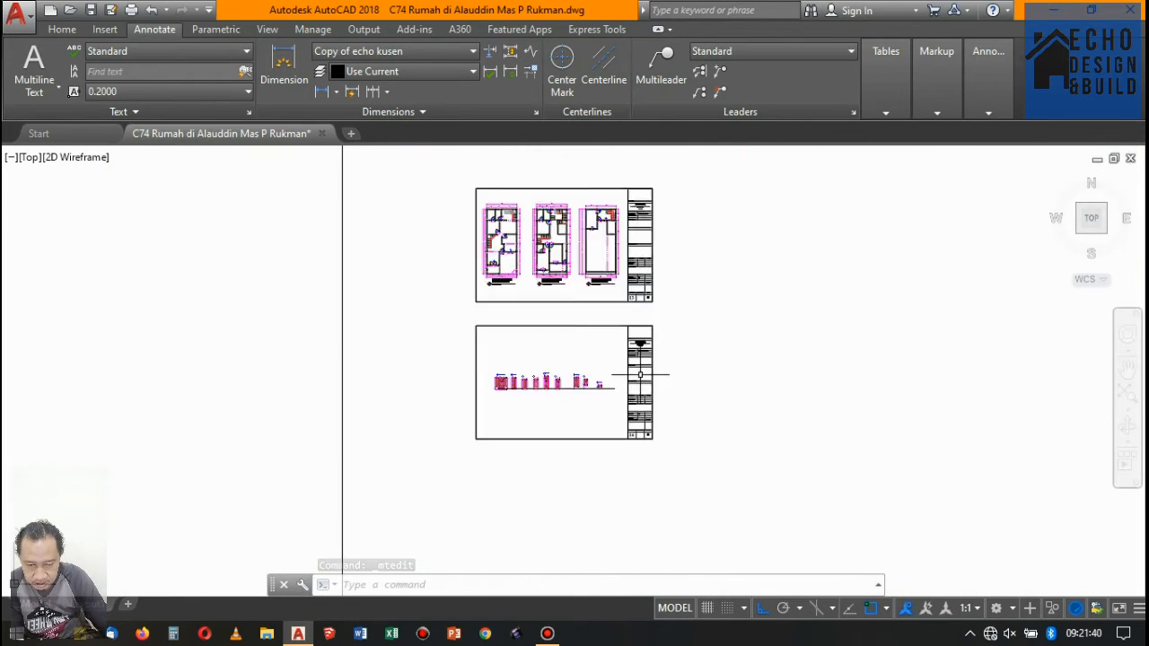
scroll(576, 391, up, 6)
scroll(431, 323, up, 4)
scroll(503, 318, down, 3)
scroll(575, 318, up, 3)
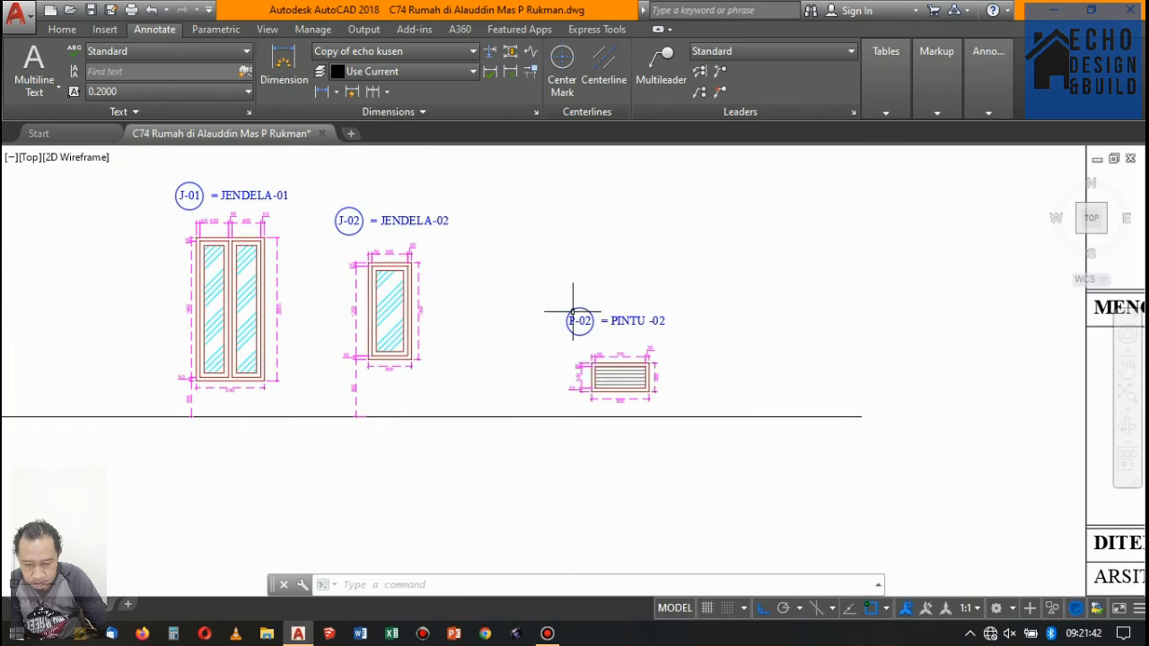
scroll(624, 321, up, 4)
click(628, 314)
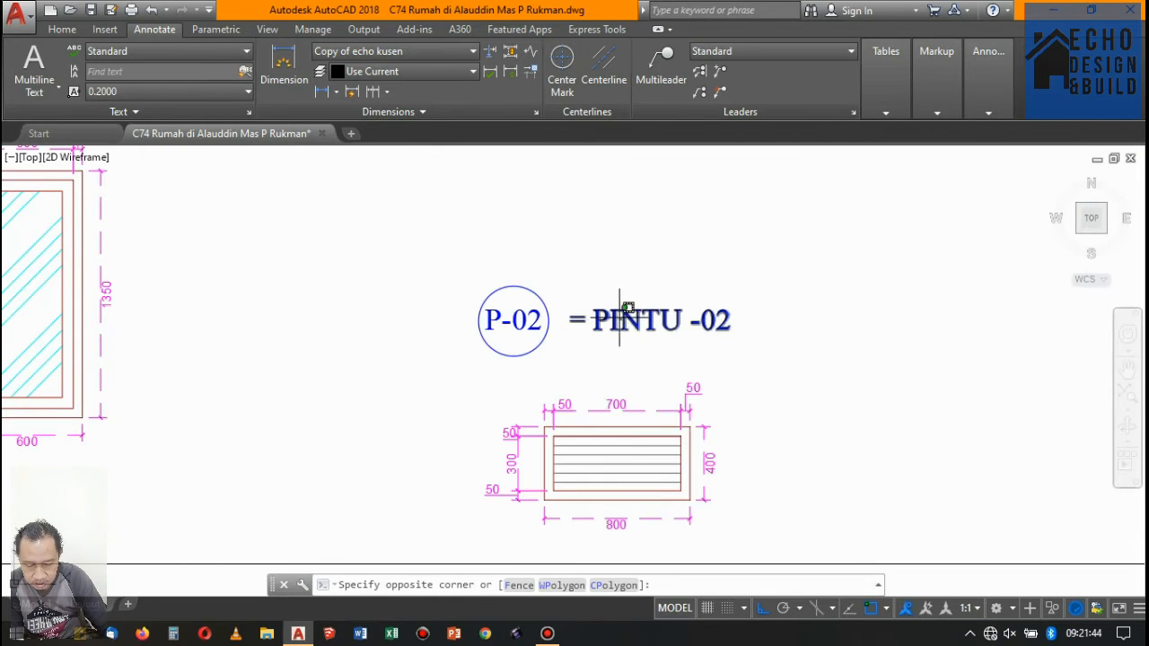
click(627, 314)
double_click(608, 319)
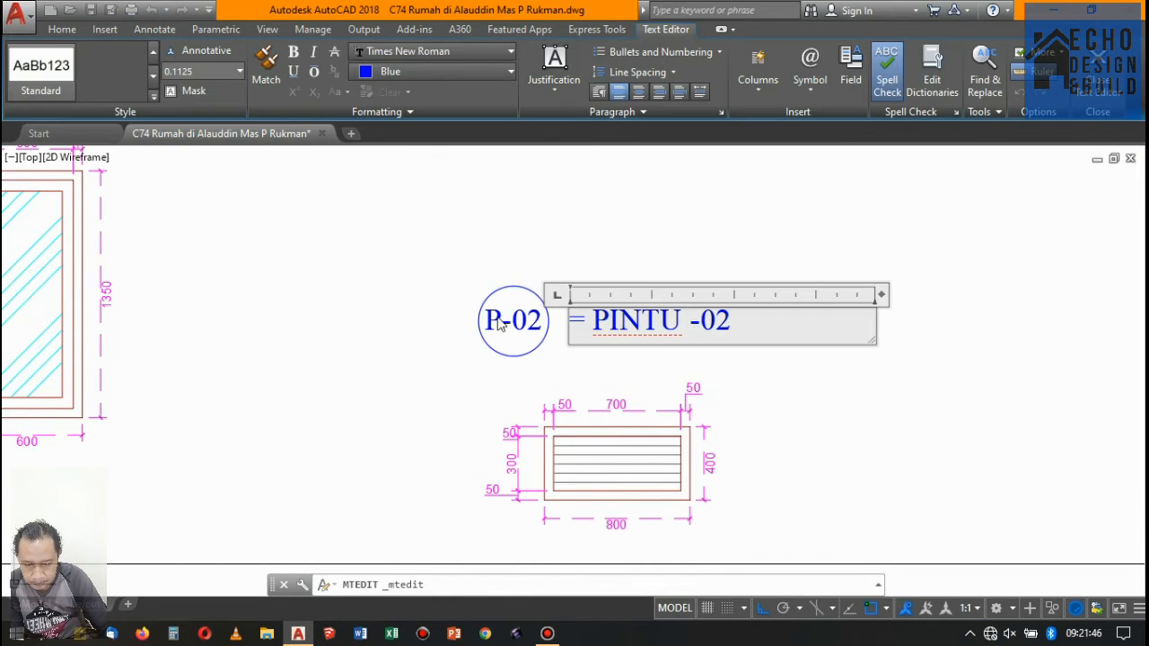
click(500, 319)
- Change the tag of the louvred vent frame to JL-01
click(505, 312)
click(501, 316)
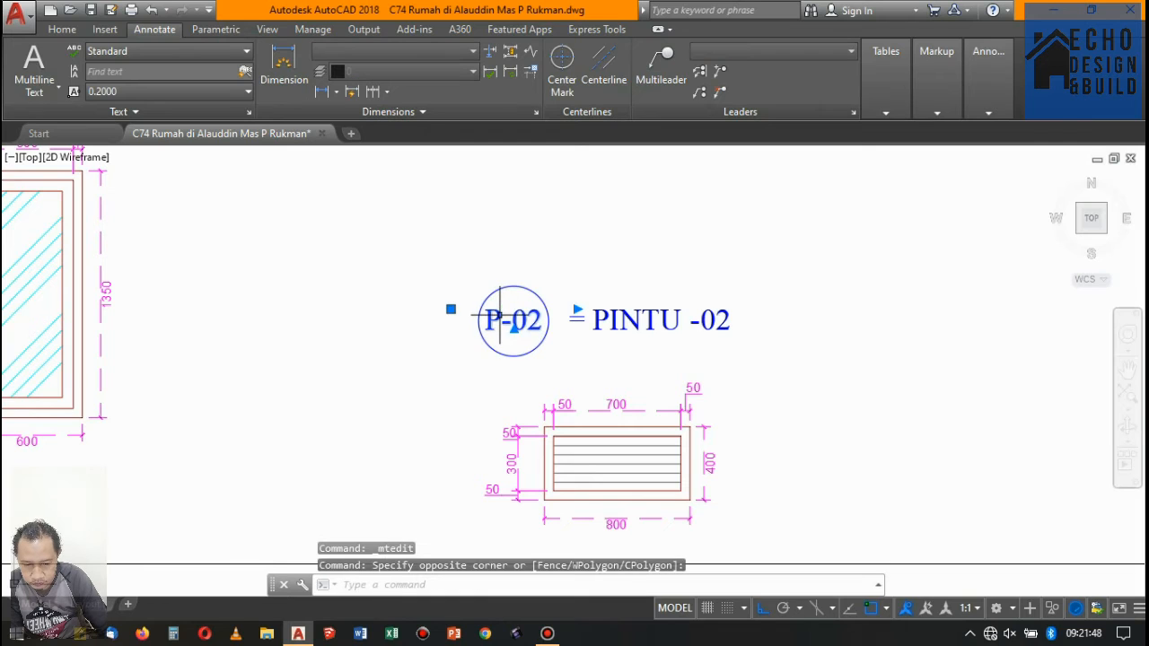
double_click(503, 322)
drag(501, 321, 484, 323)
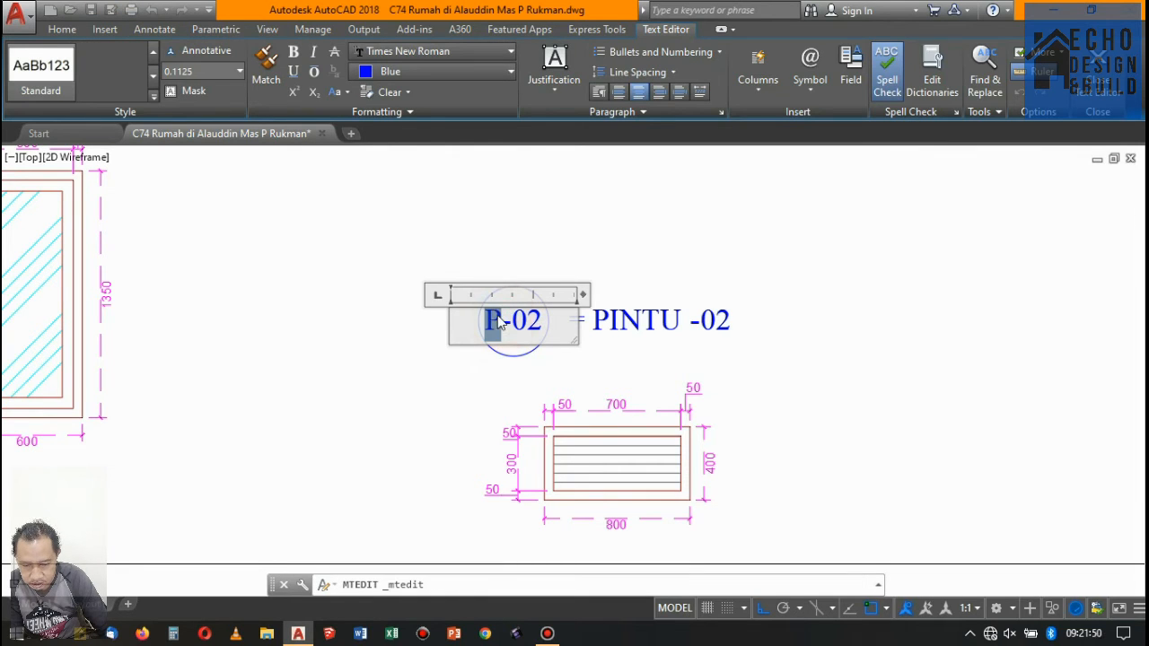
text(JL)
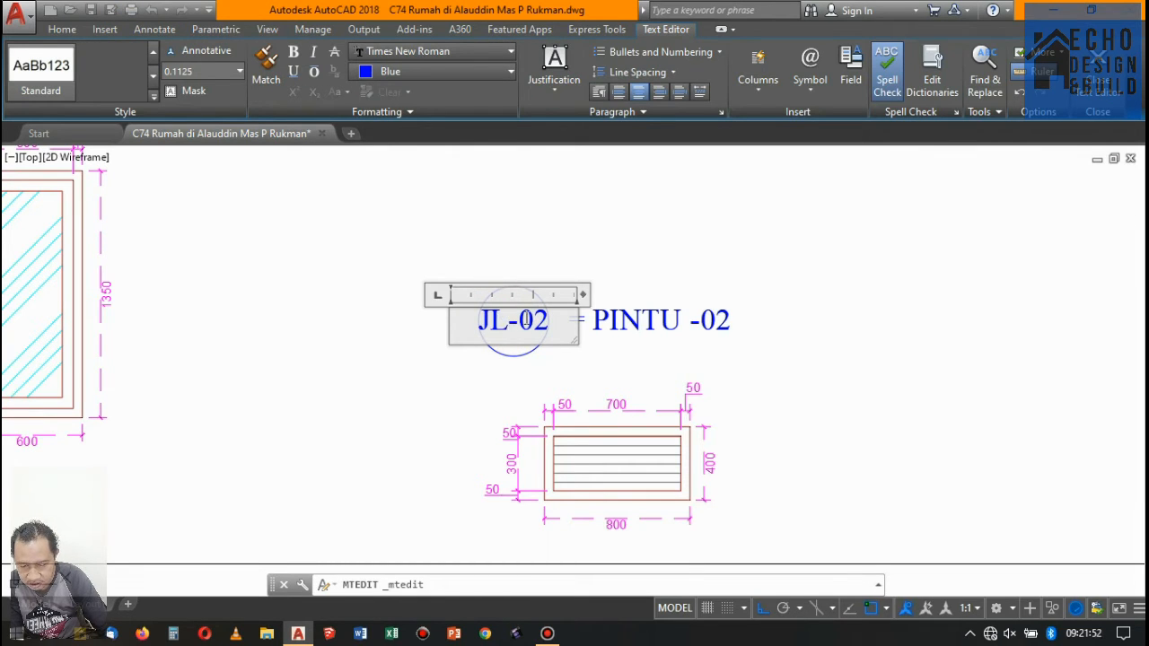
drag(528, 320, 547, 323)
text(1)
click(629, 234)
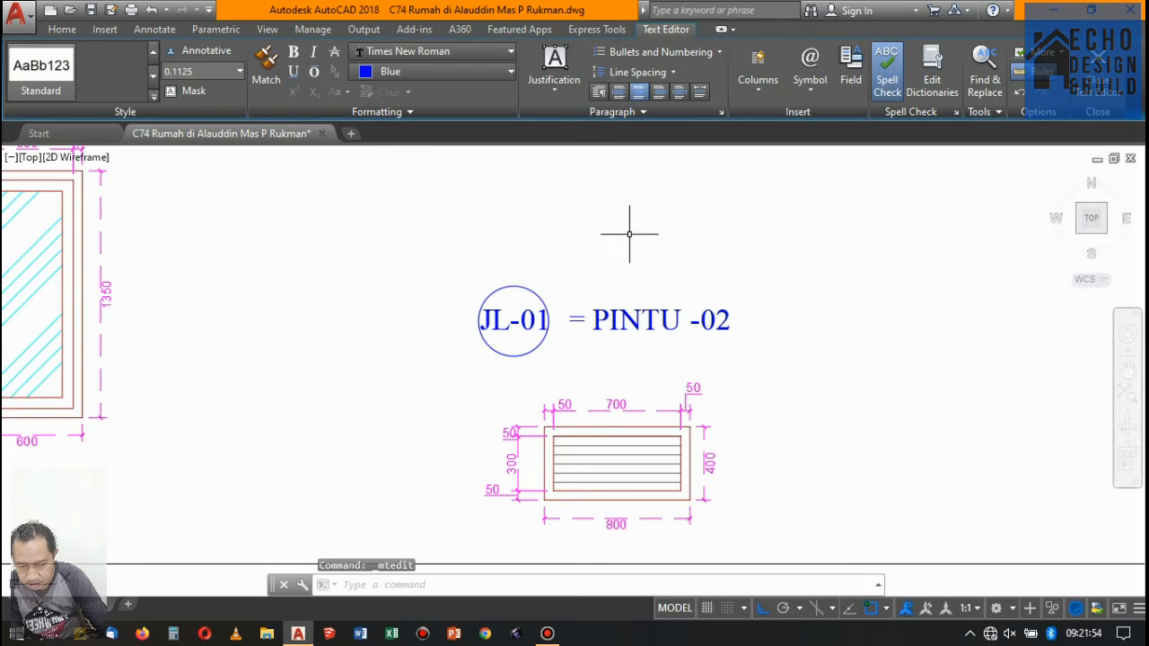
- Change the title of the louvred vent frame to "= JALUSI-01", without a space before the hyphen
scroll(647, 296, up, 2)
click(748, 323)
double_click(745, 337)
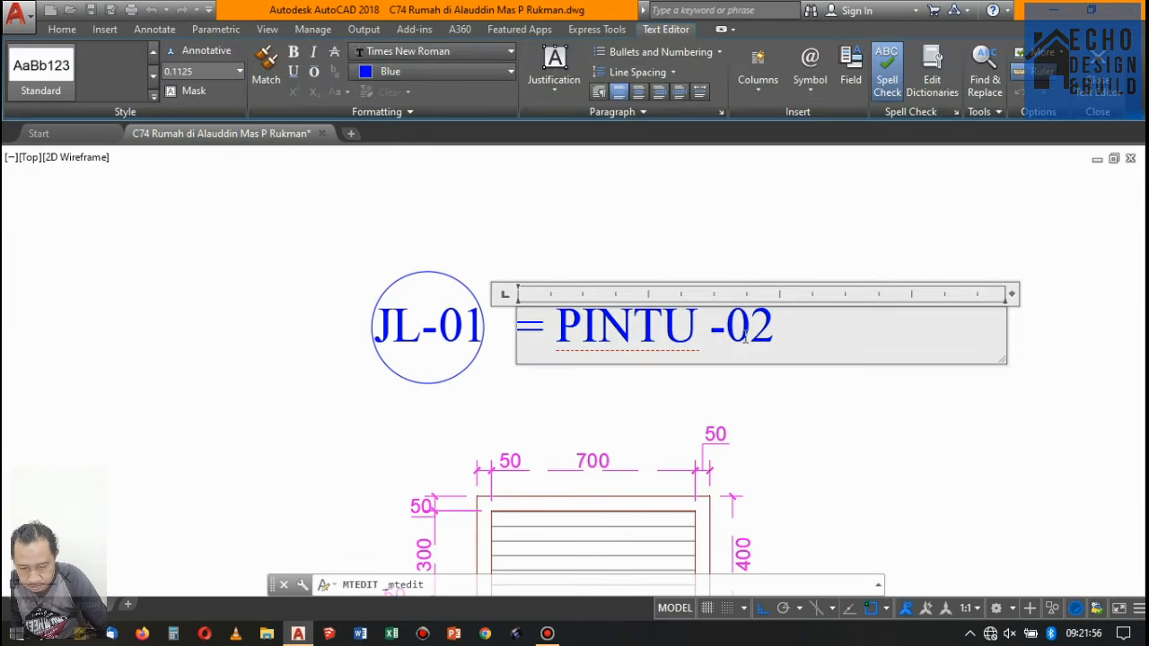
drag(712, 325, 715, 349)
click(524, 321)
click(554, 328)
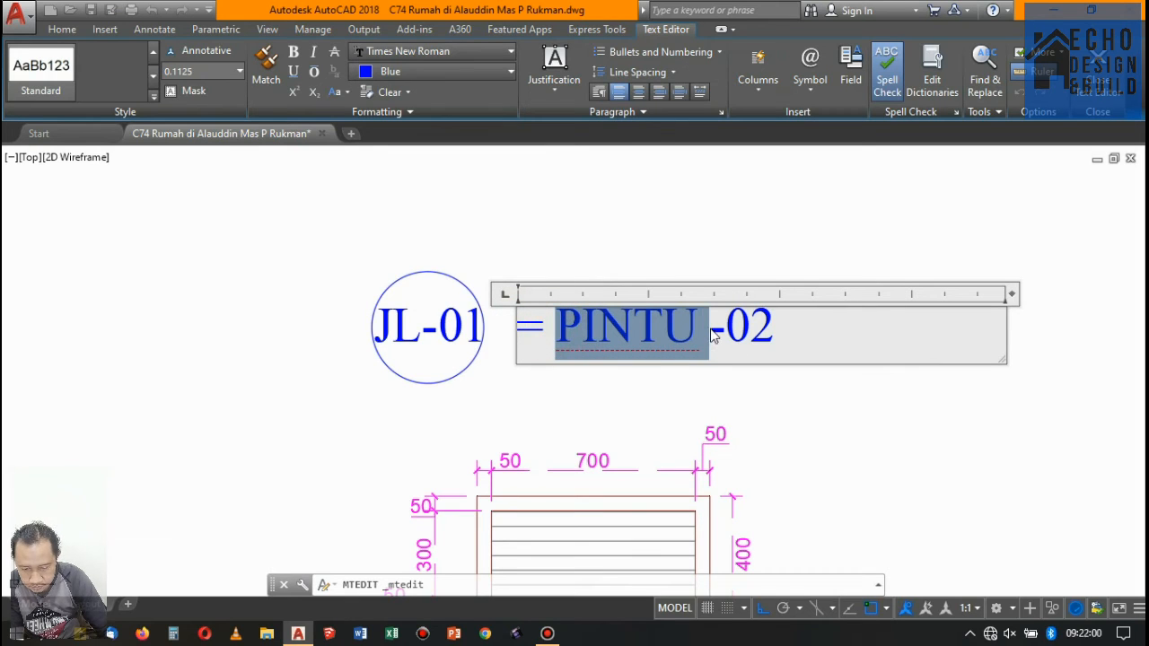
text(JALUSI)
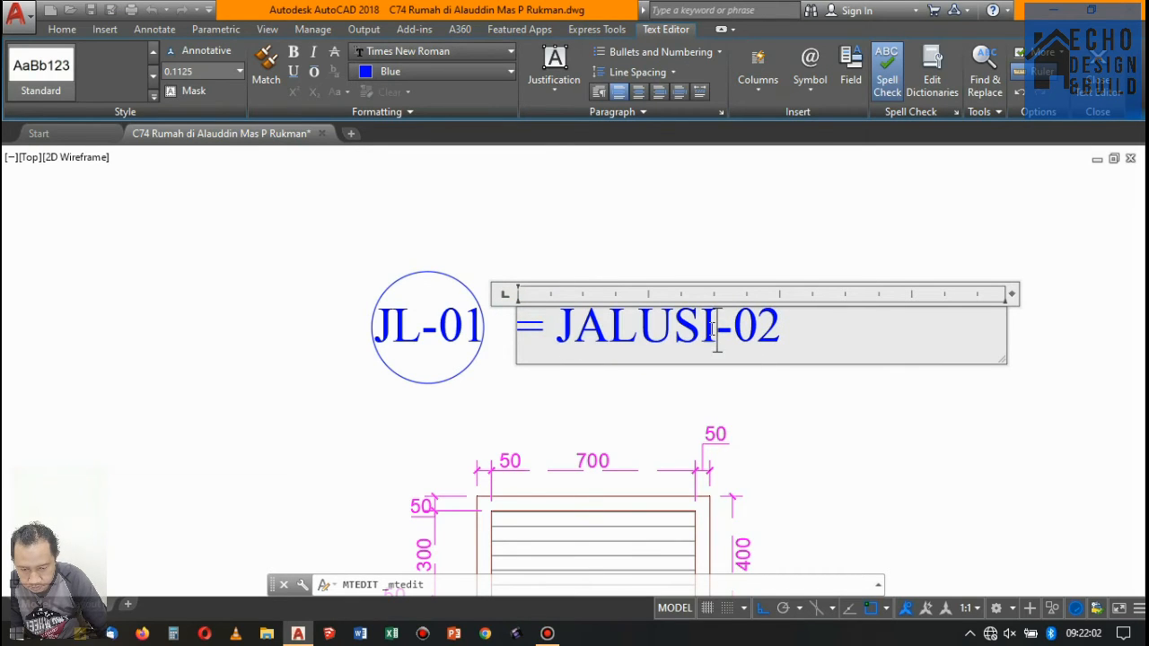
drag(786, 336, 752, 325)
text(1)
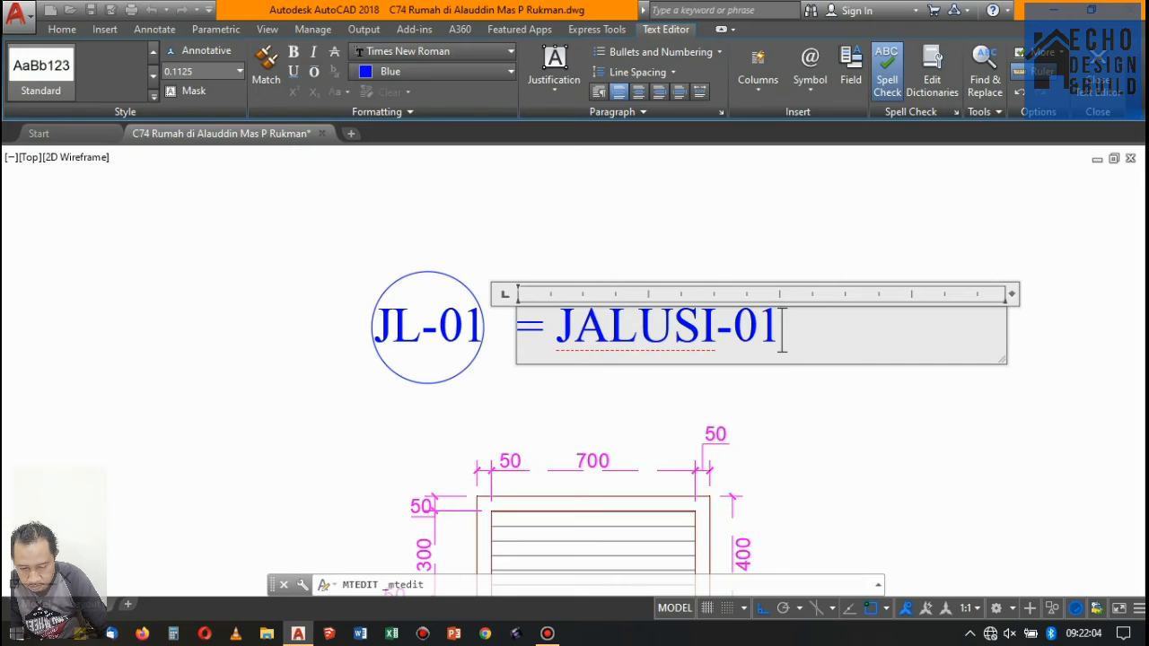
click(615, 226)
- Add a vertical linear dimension from the louvred vent's lower corner to the floor line, aligned with its existing height dimension chain
scroll(615, 233, down, 7)
scroll(624, 254, up, 1)
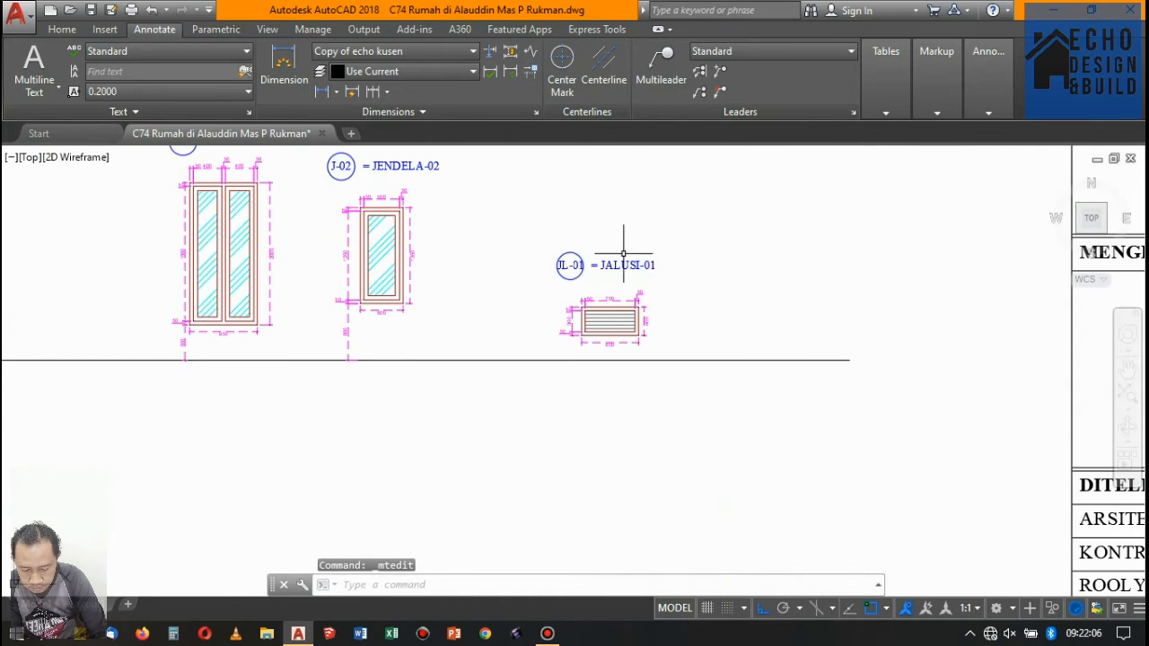
scroll(620, 256, down, 3)
scroll(624, 286, up, 3)
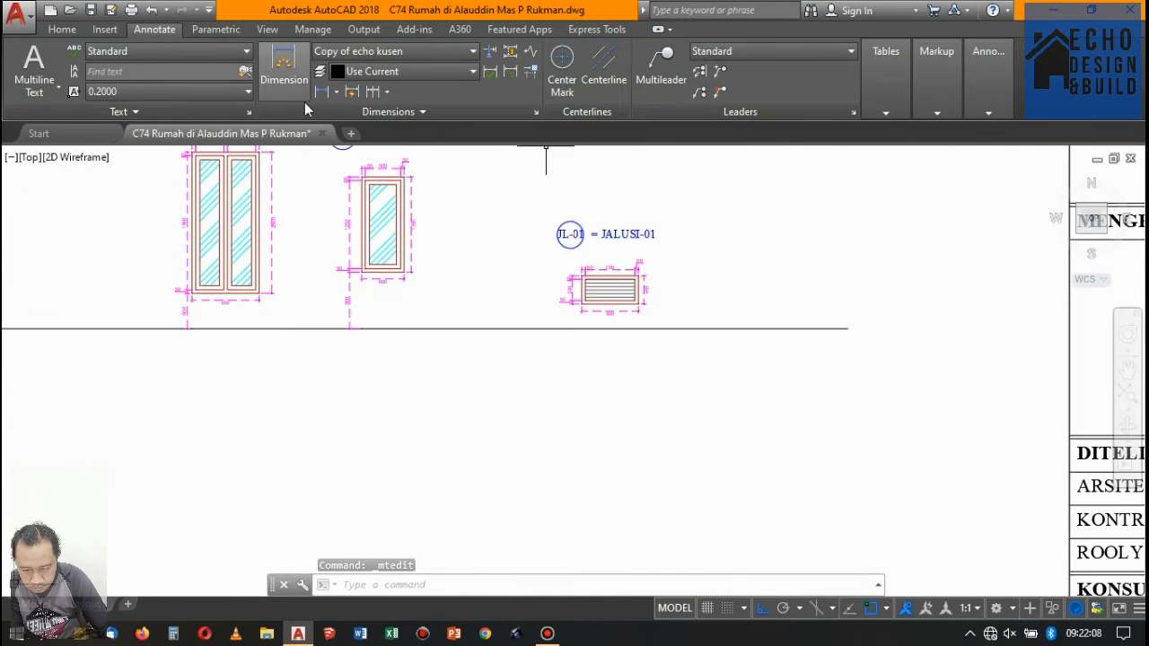
click(321, 91)
scroll(516, 238, up, 5)
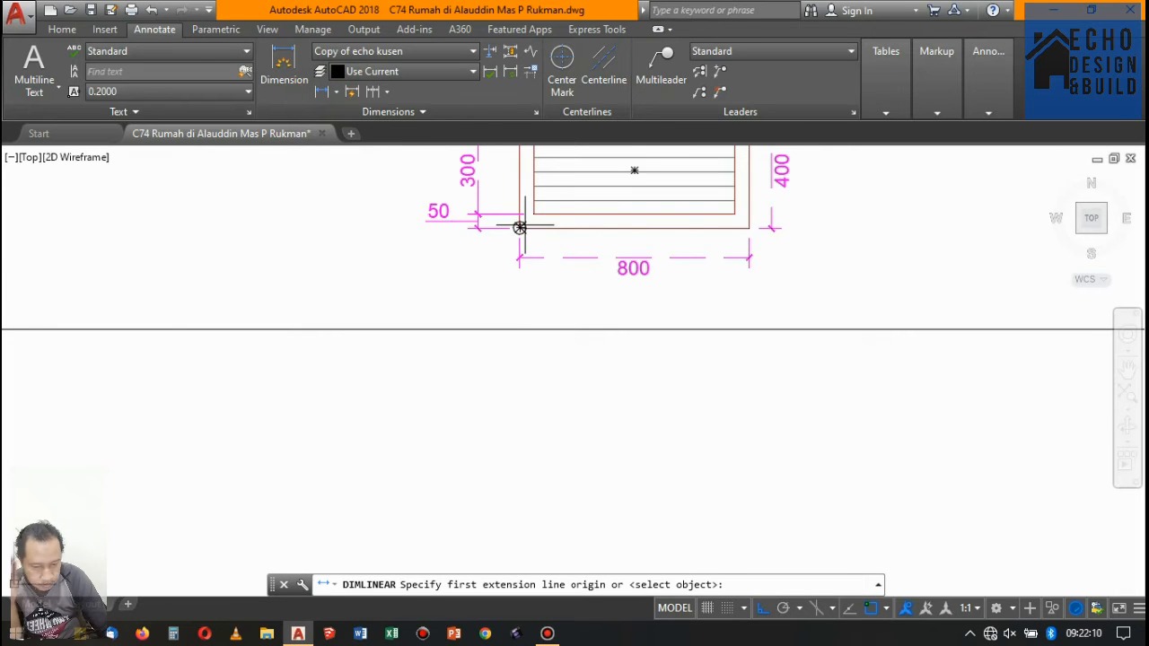
click(520, 227)
click(520, 328)
scroll(473, 235, up, 5)
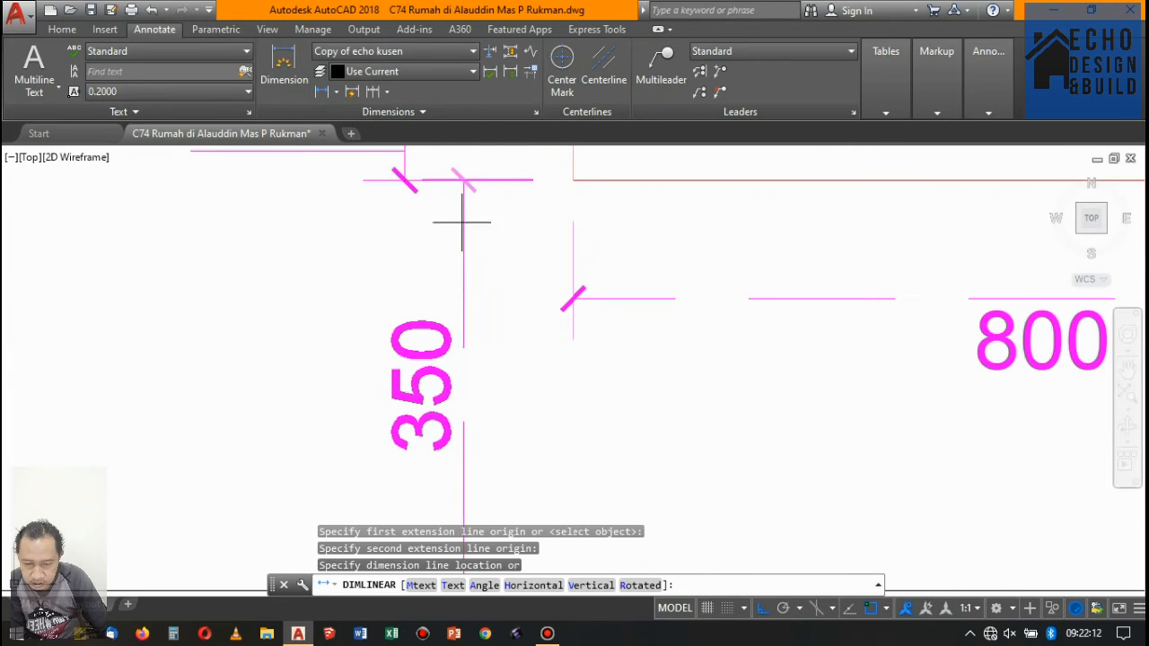
click(404, 180)
scroll(489, 264, down, 5)
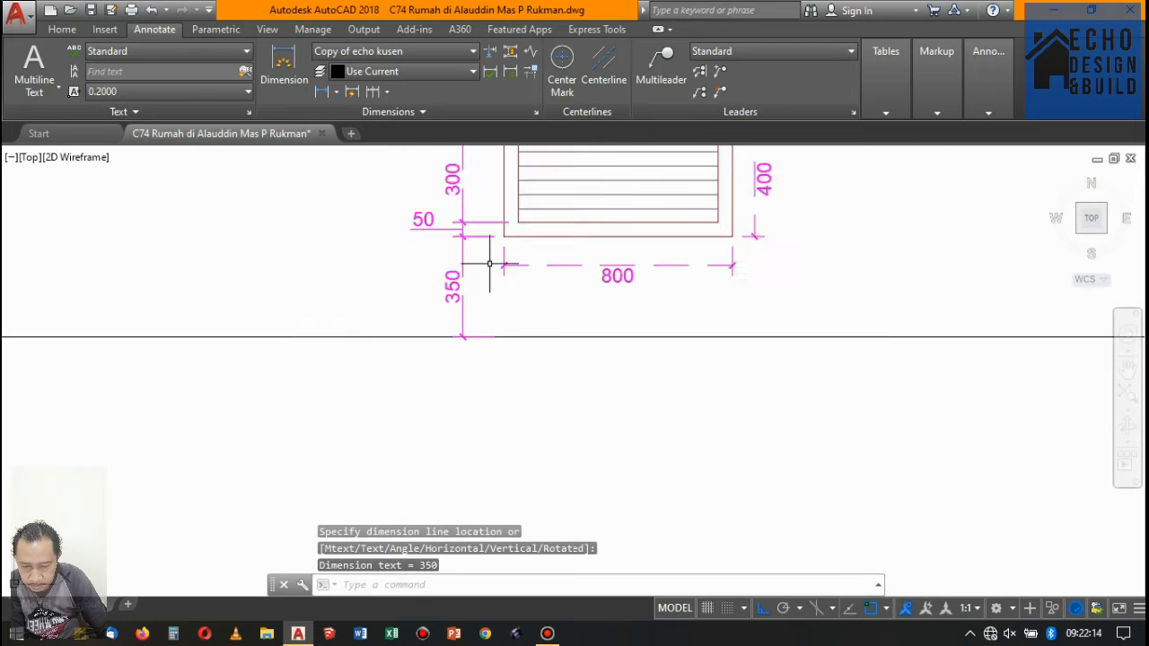
scroll(490, 264, down, 10)
scroll(547, 264, up, 2)
scroll(605, 290, down, 8)
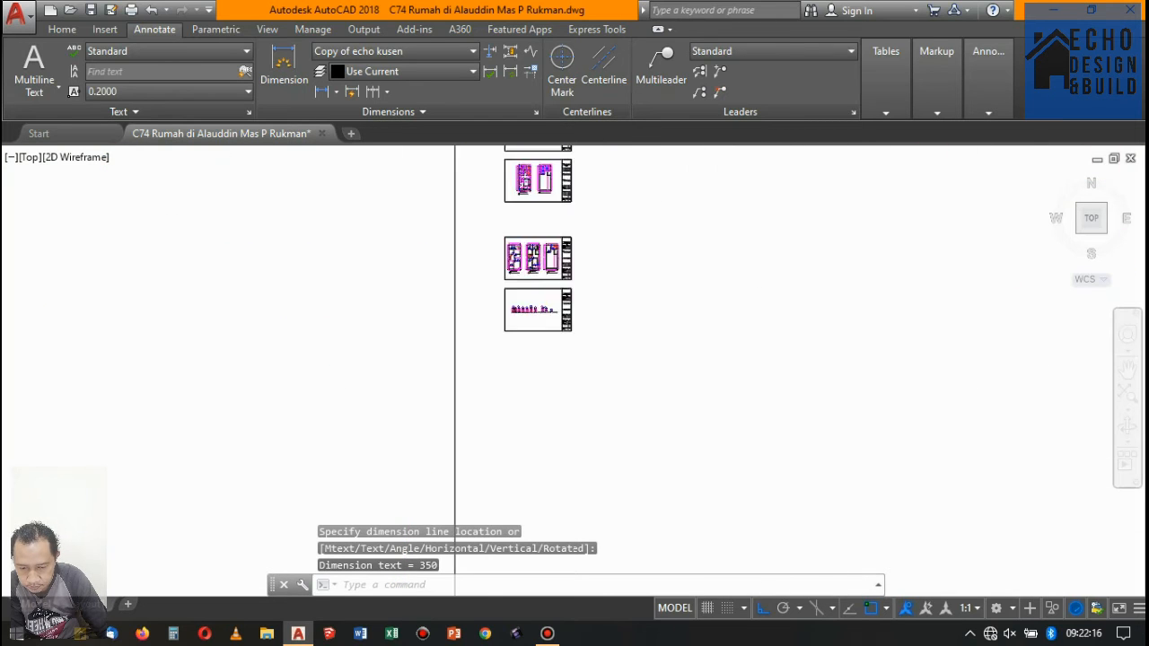
- Copy the "= PINTU JENDELA-01" title straight down to below the PJ-01 frame's overall width dimension
scroll(554, 313, up, 3)
scroll(457, 282, down, 4)
scroll(473, 289, up, 5)
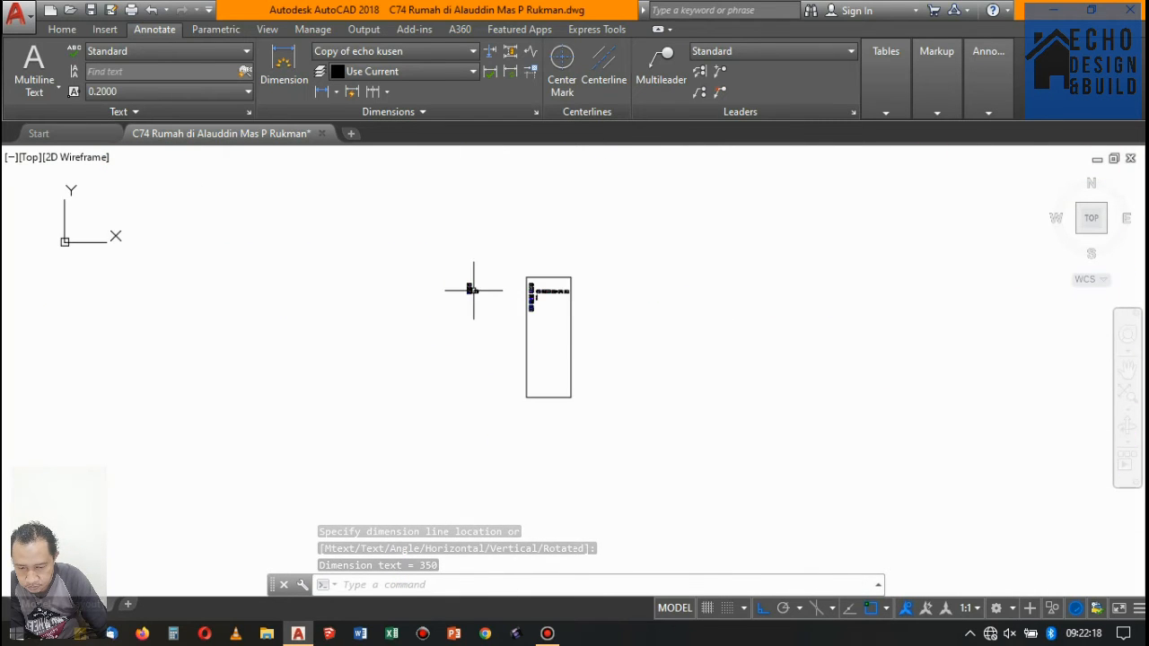
scroll(472, 288, down, 1)
scroll(569, 290, up, 4)
scroll(194, 330, up, 3)
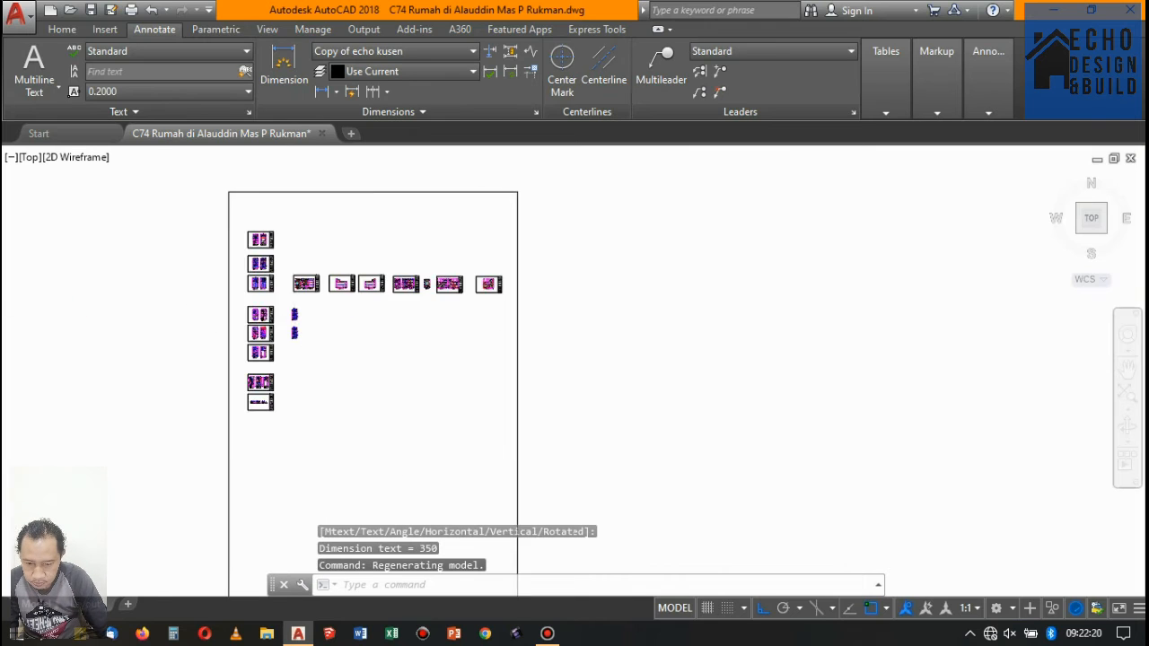
scroll(410, 328, up, 3)
scroll(404, 440, up, 3)
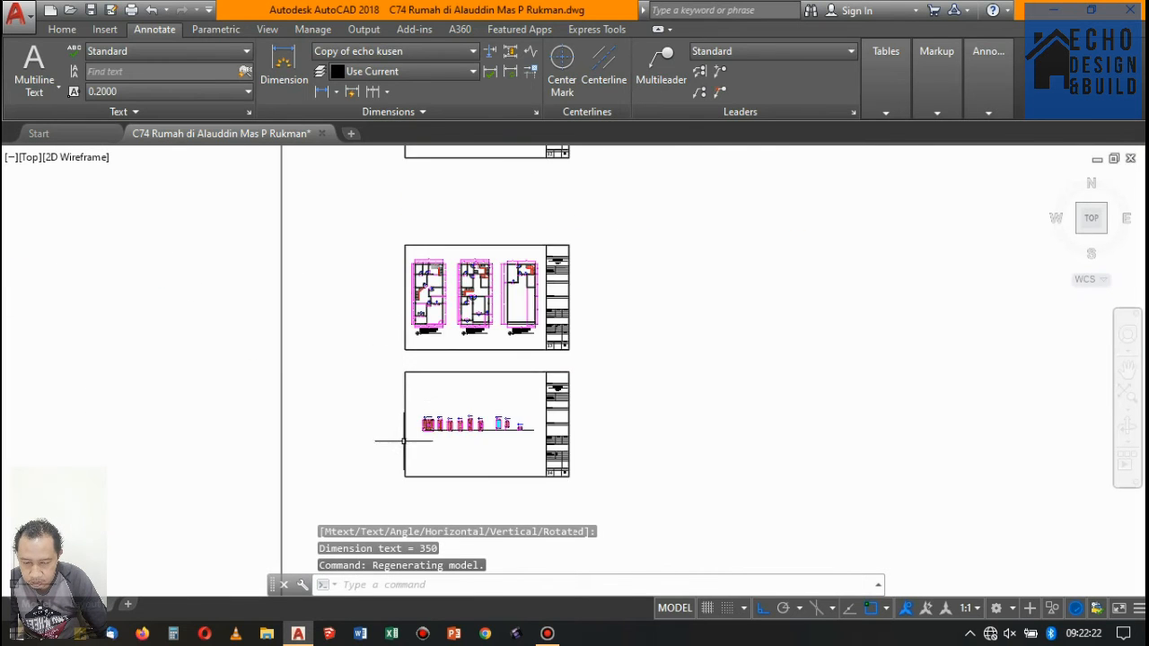
scroll(413, 404, up, 3)
scroll(531, 261, up, 4)
scroll(572, 236, down, 3)
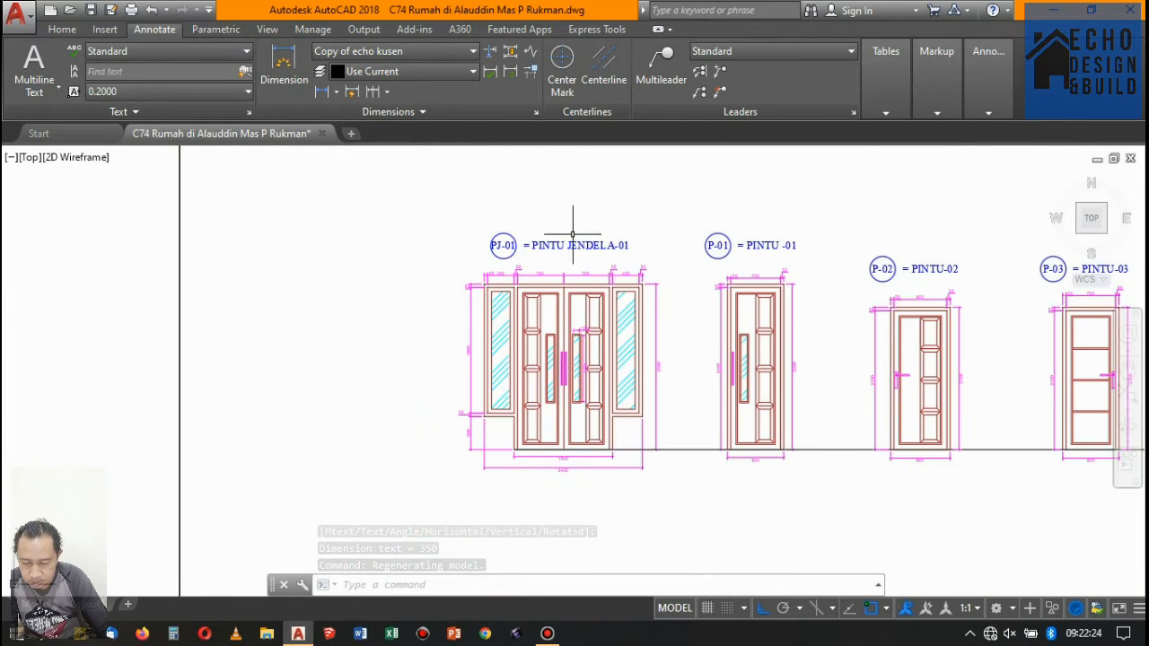
click(572, 235)
text(co)
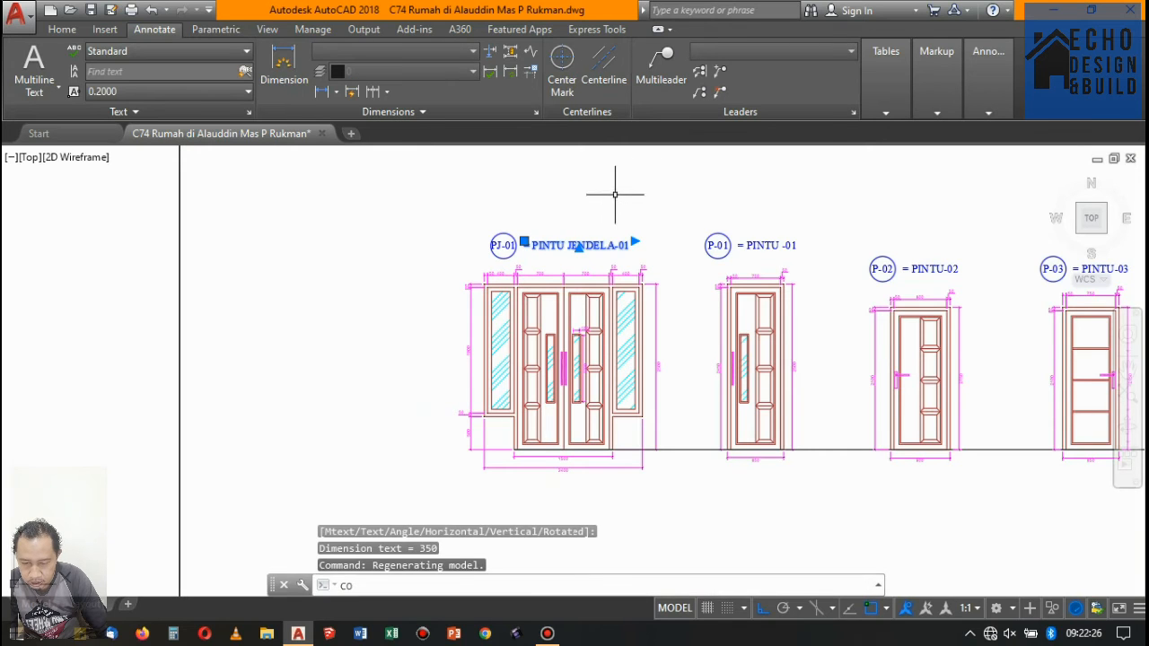
key(Return)
click(600, 193)
scroll(597, 192, down, 5)
scroll(585, 249, up, 8)
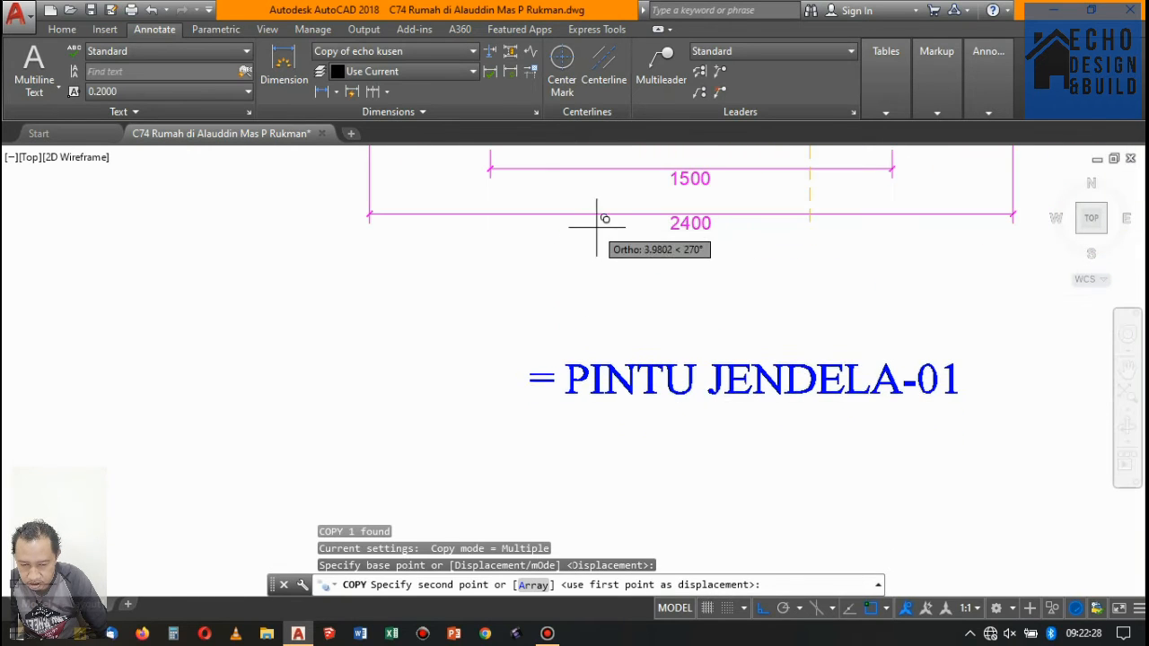
click(589, 236)
scroll(596, 247, down, 4)
key(Escape)
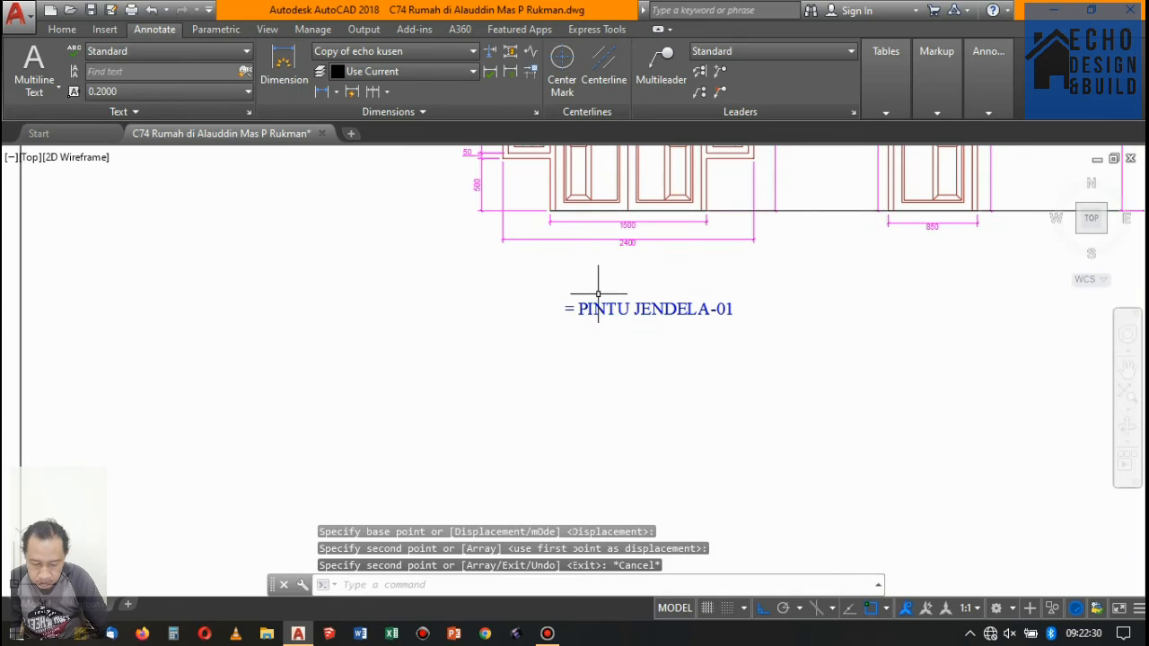
- Open the copied "= PINTU JENDELA-01" title for editing and extend its text box downward to hold several lines
double_click(732, 310)
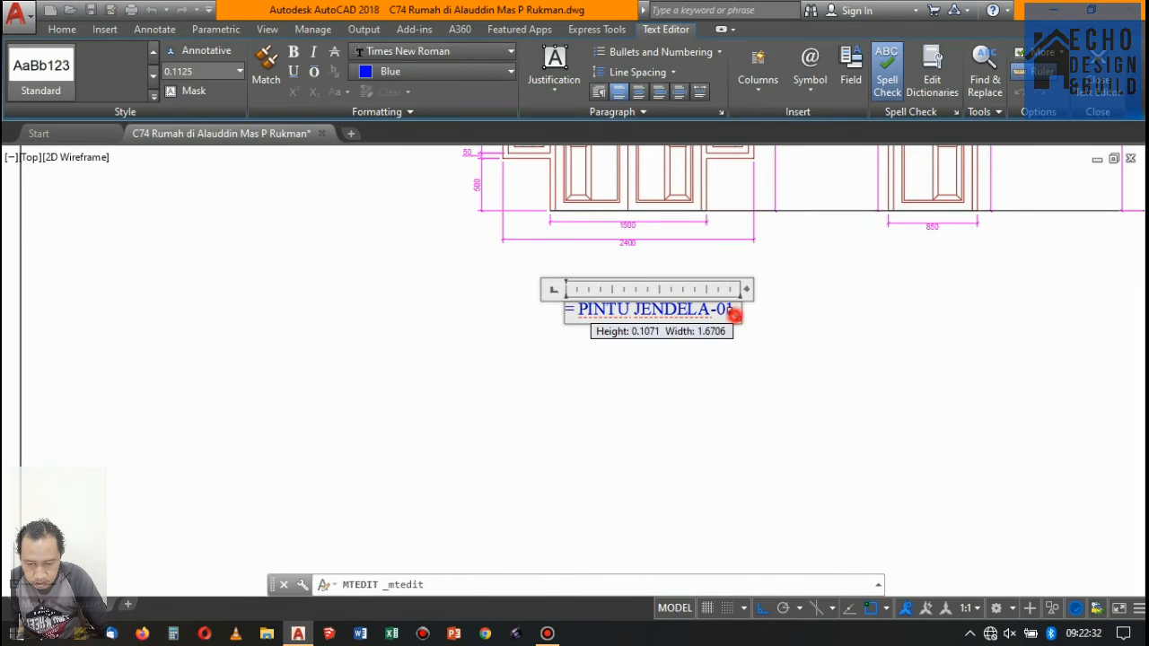
click(731, 310)
key(Return)
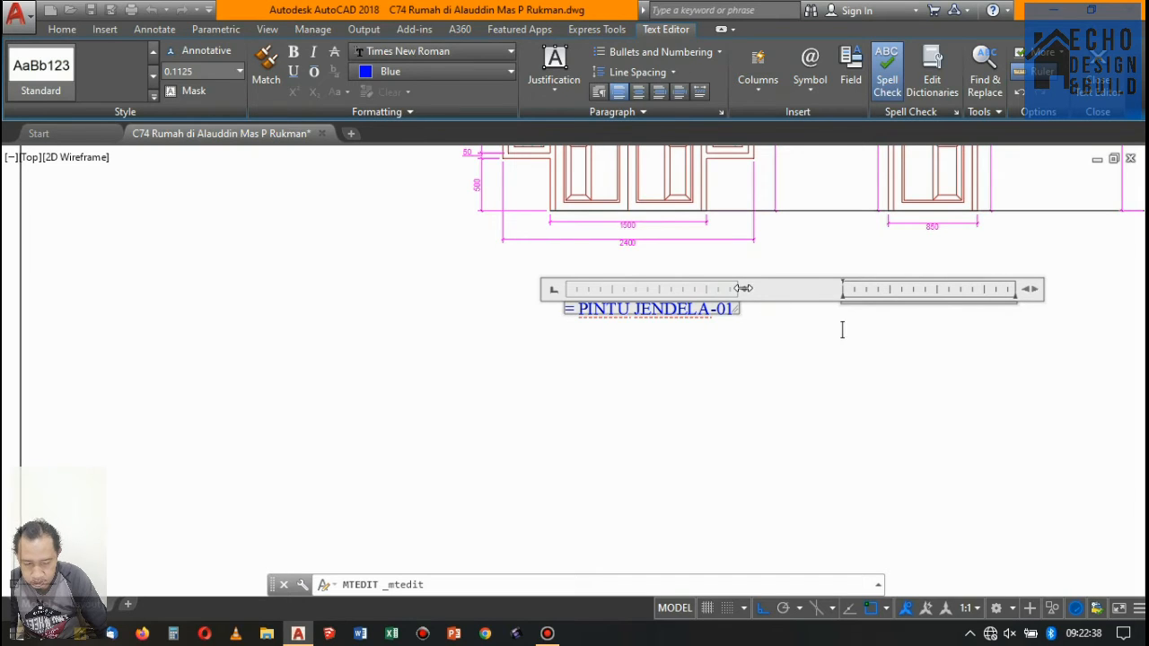
drag(743, 289, 738, 289)
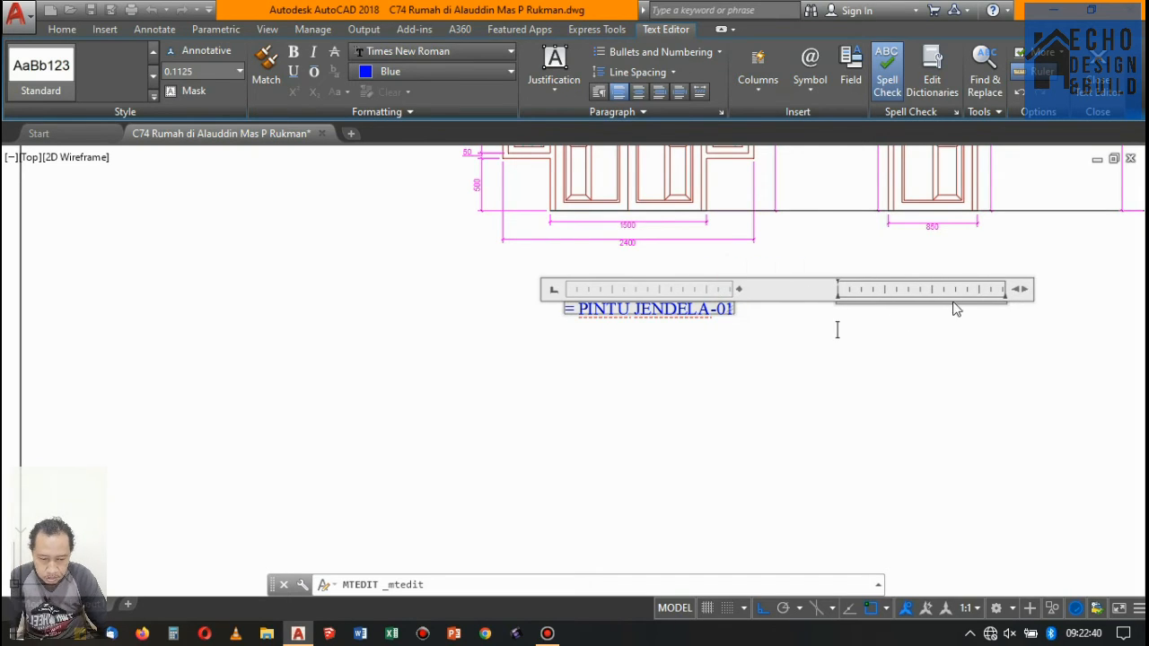
click(730, 307)
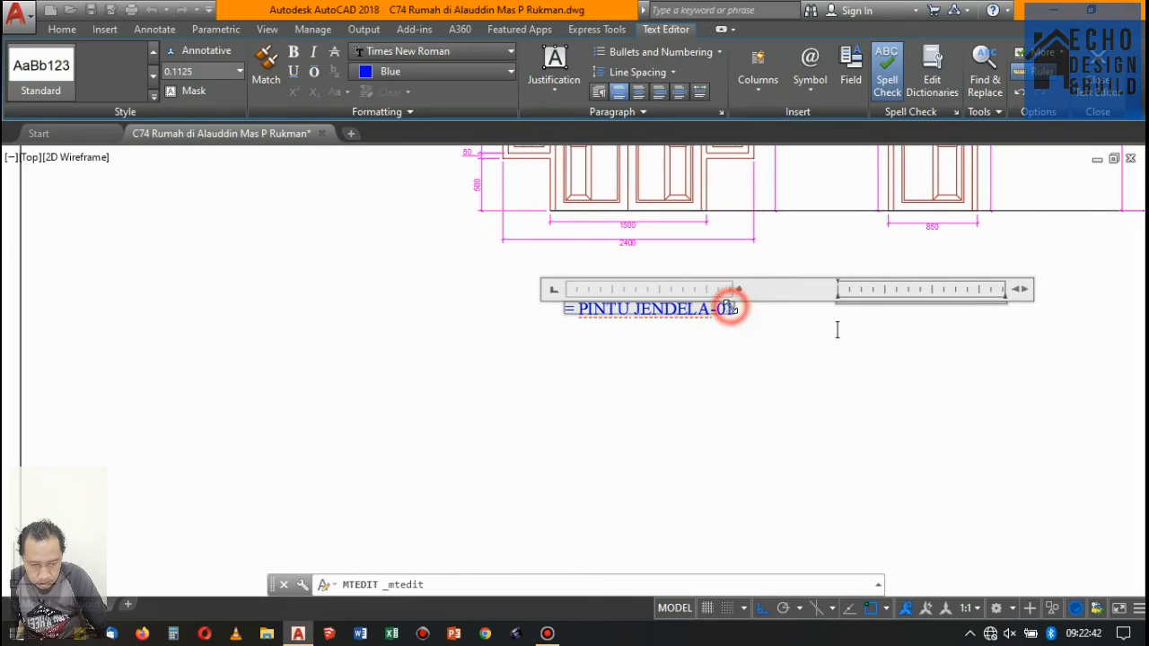
drag(724, 314, 741, 521)
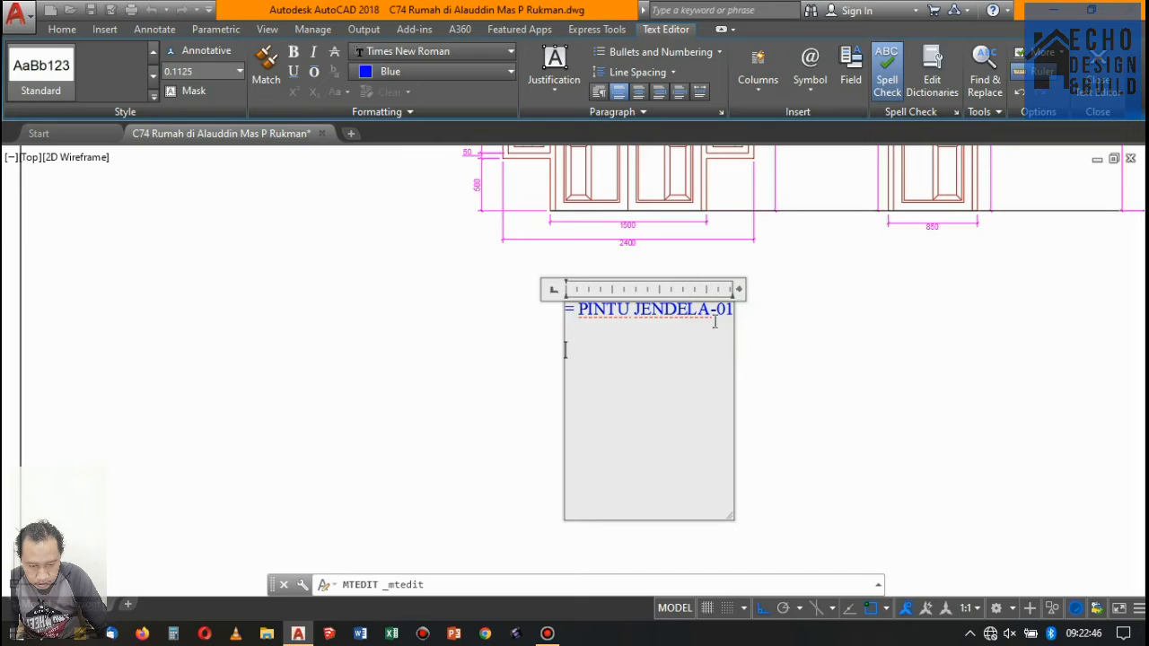
- Format the whole line of the copied title as a numbered list
click(730, 309)
key(shift+Left)
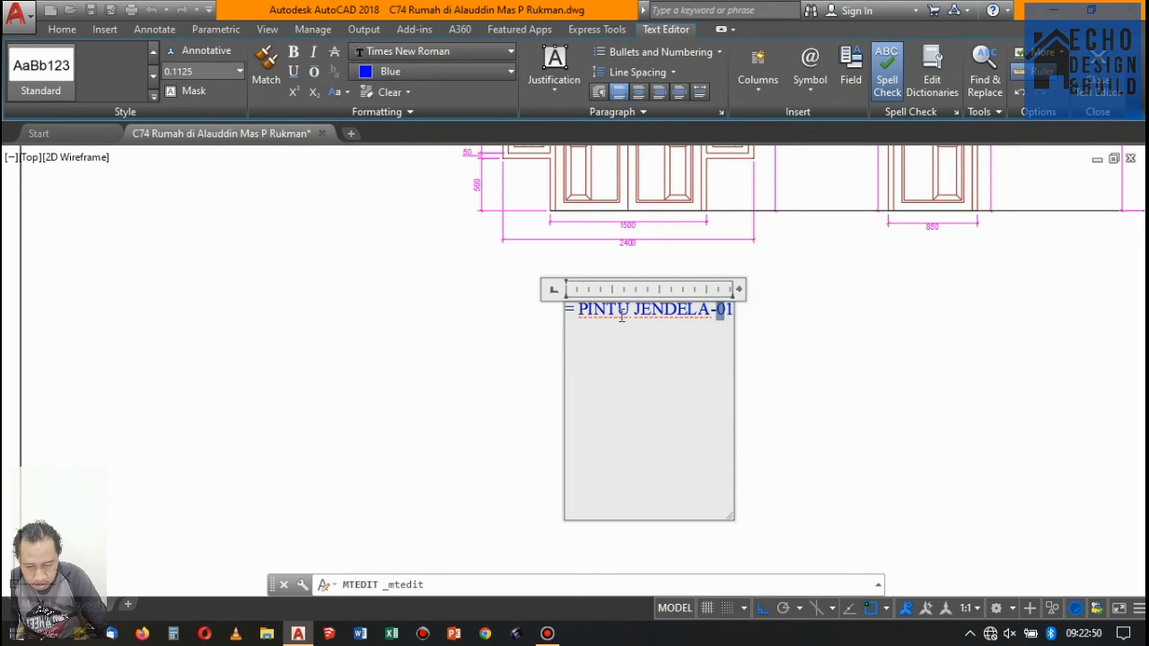
drag(567, 311, 753, 307)
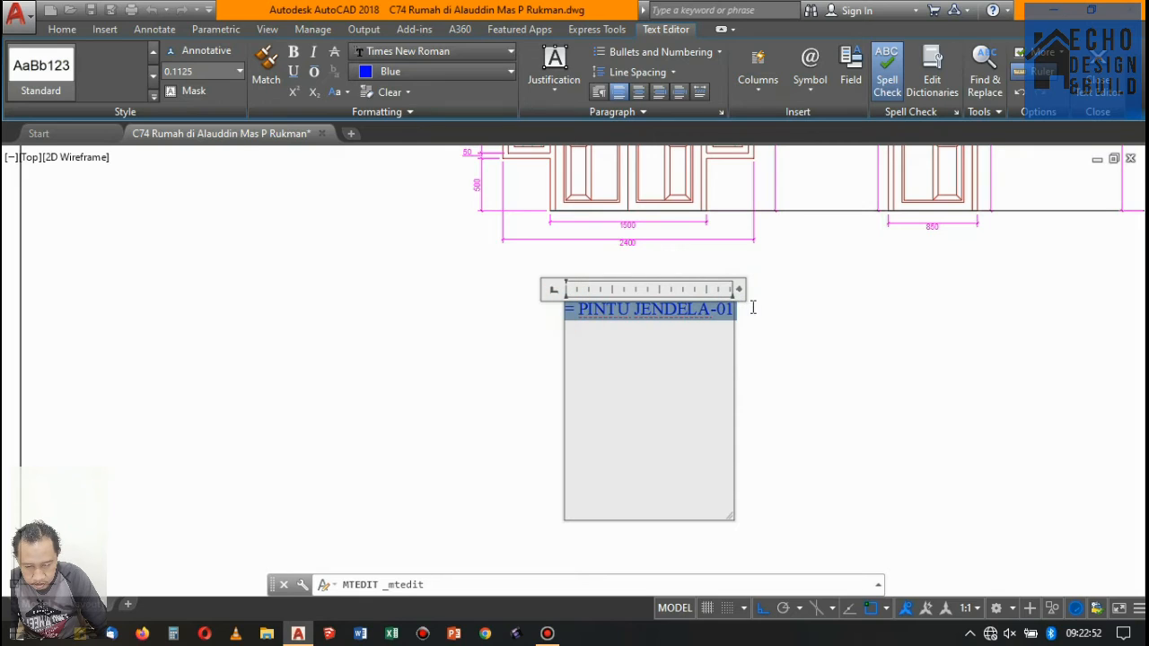
click(669, 72)
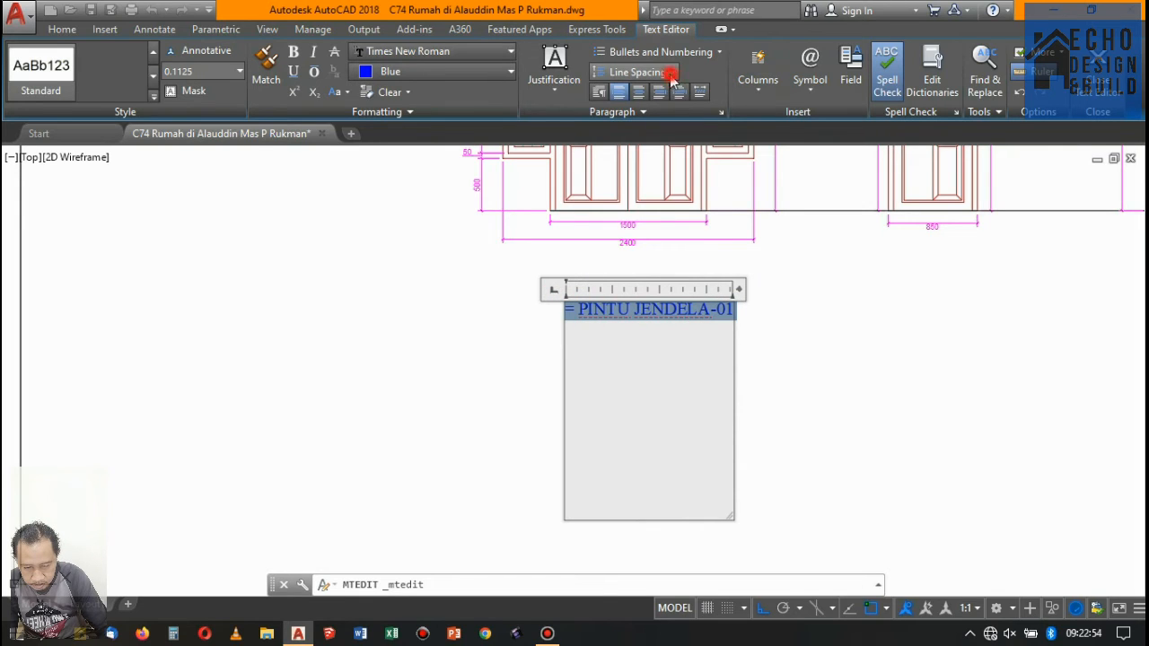
click(709, 52)
click(709, 52)
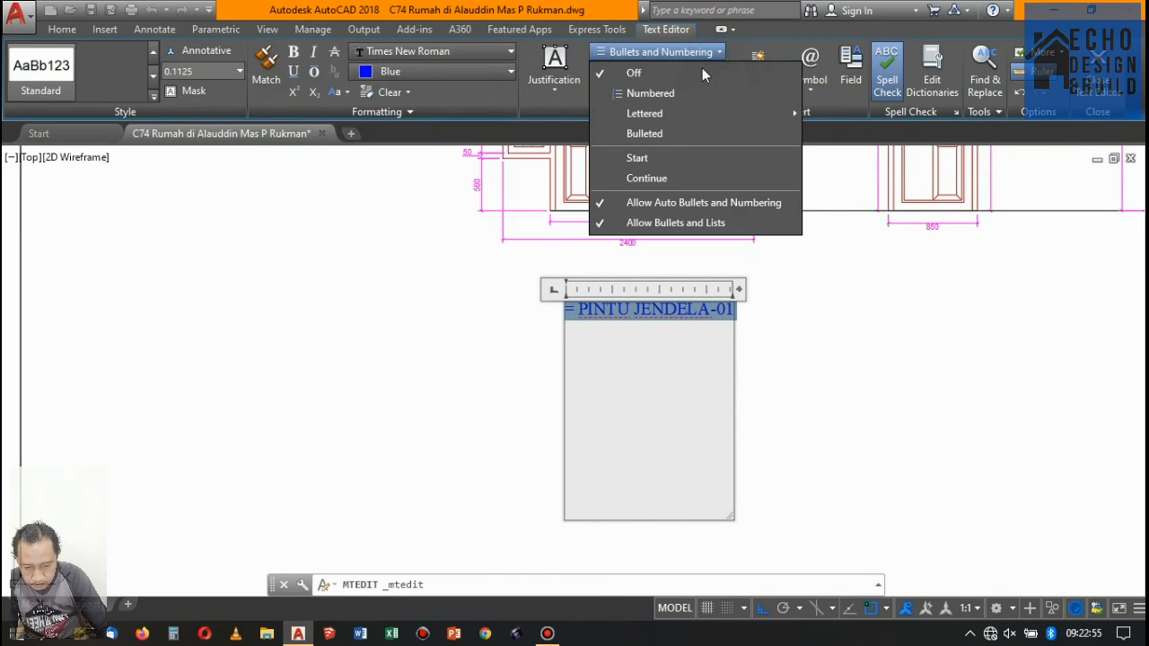
click(653, 93)
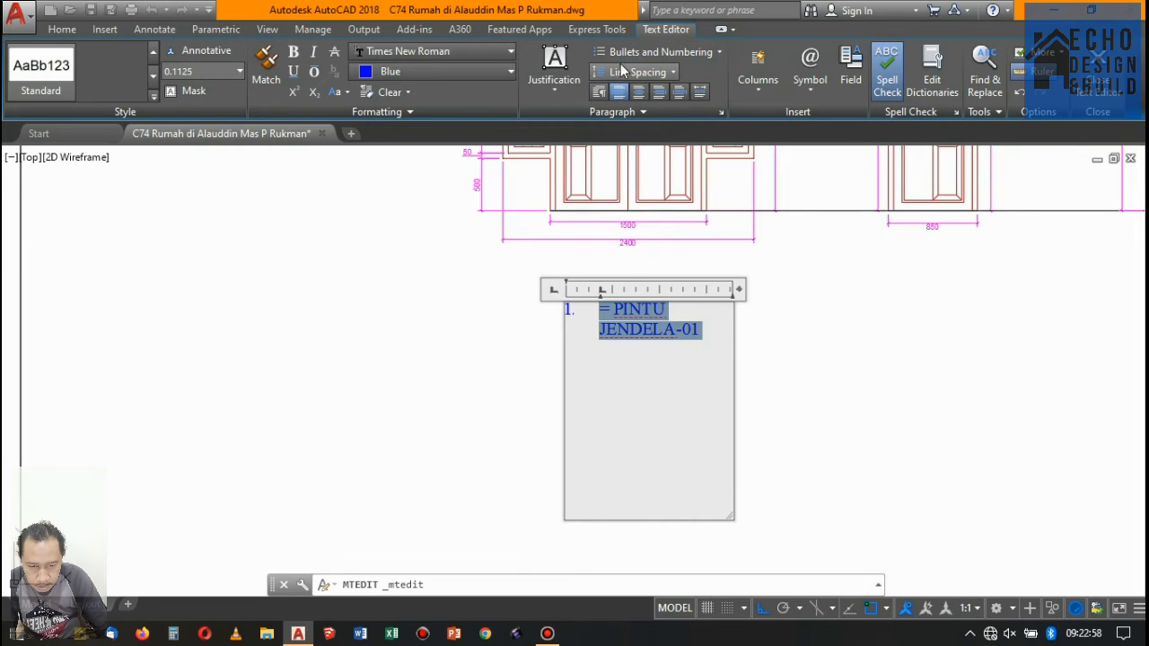
- Format the whole line of the copied title as a bulleted list
double_click(570, 315)
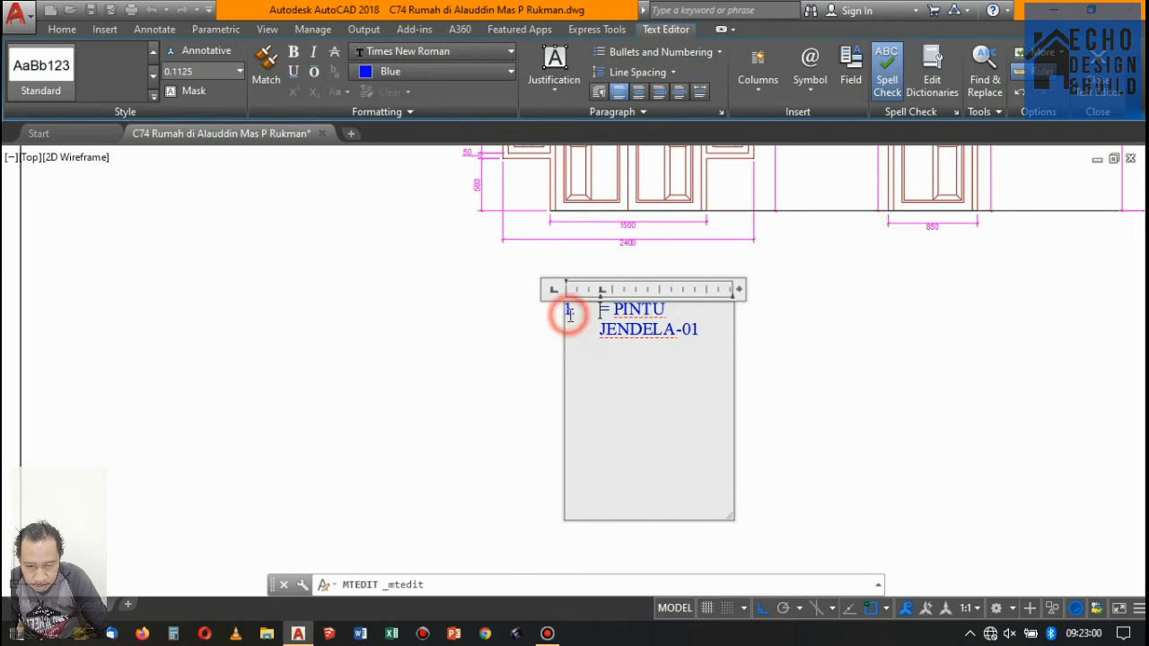
double_click(569, 308)
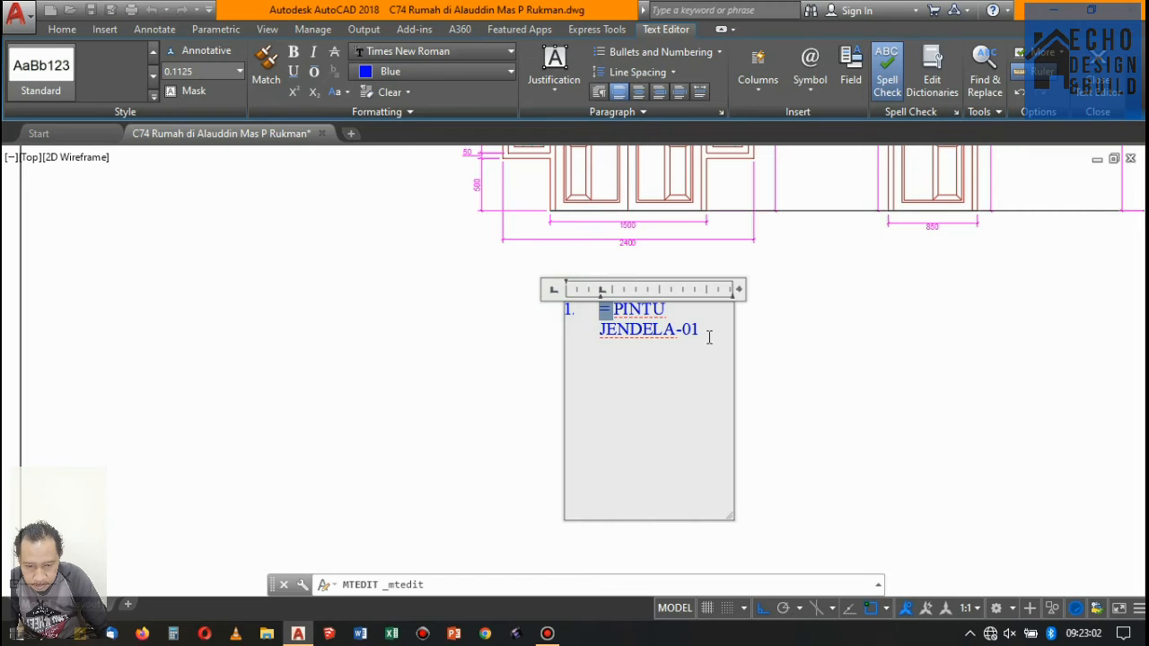
drag(704, 337, 554, 302)
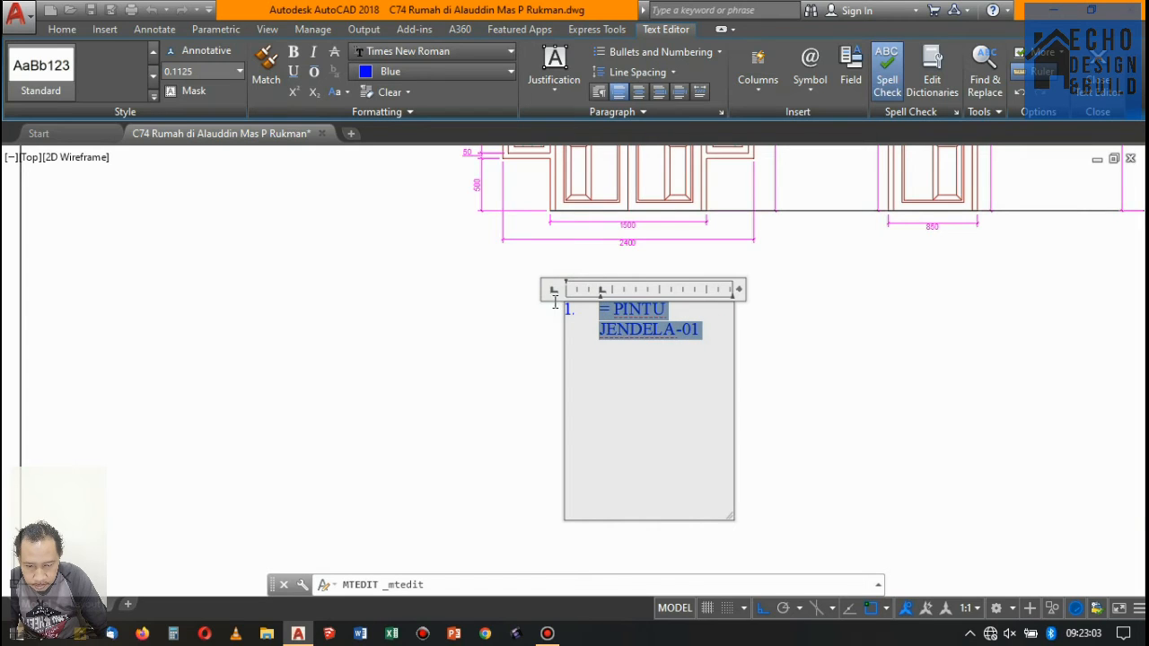
click(720, 52)
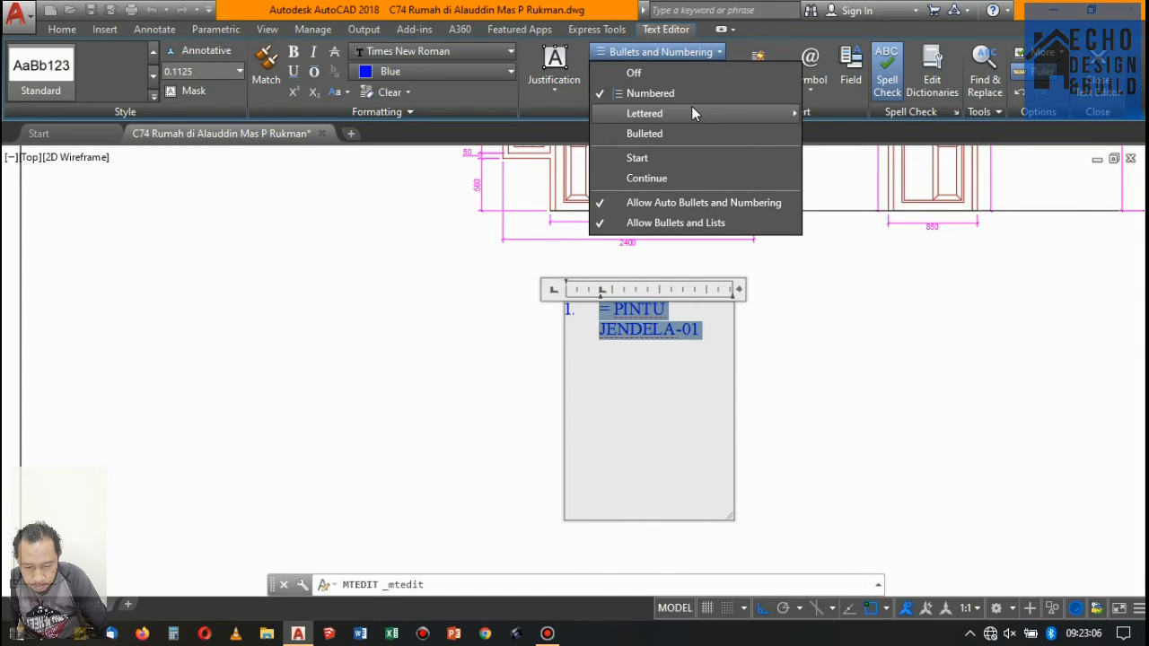
click(697, 133)
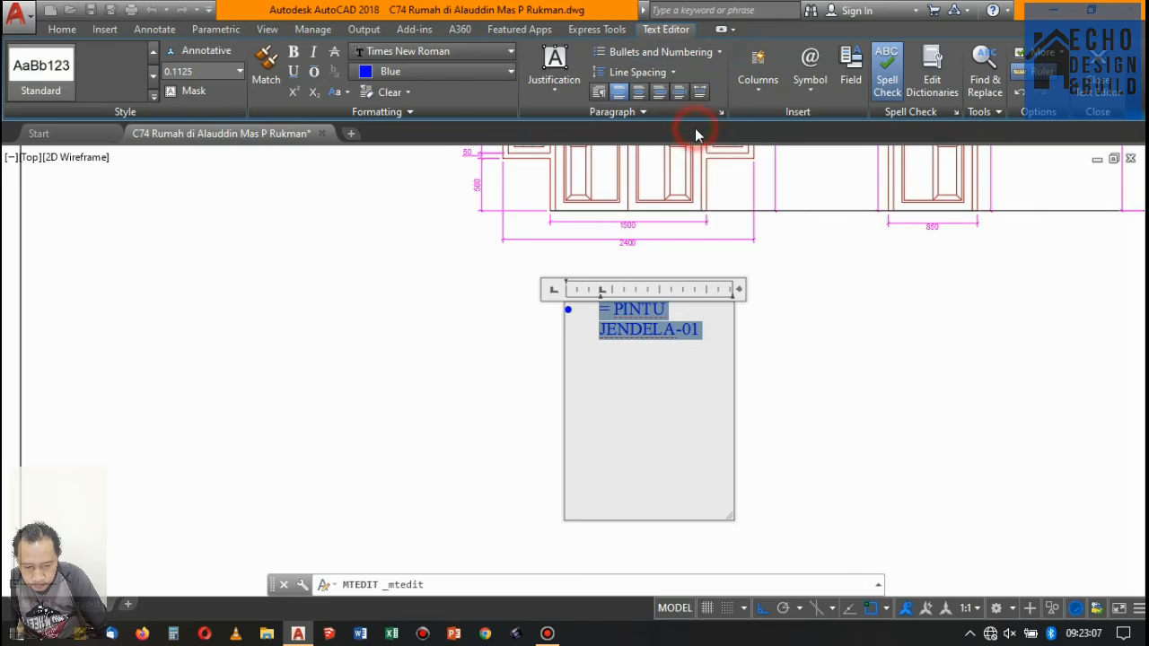
- Reduce the hanging indent so the text sits close to its bullet, and finish editing
click(676, 331)
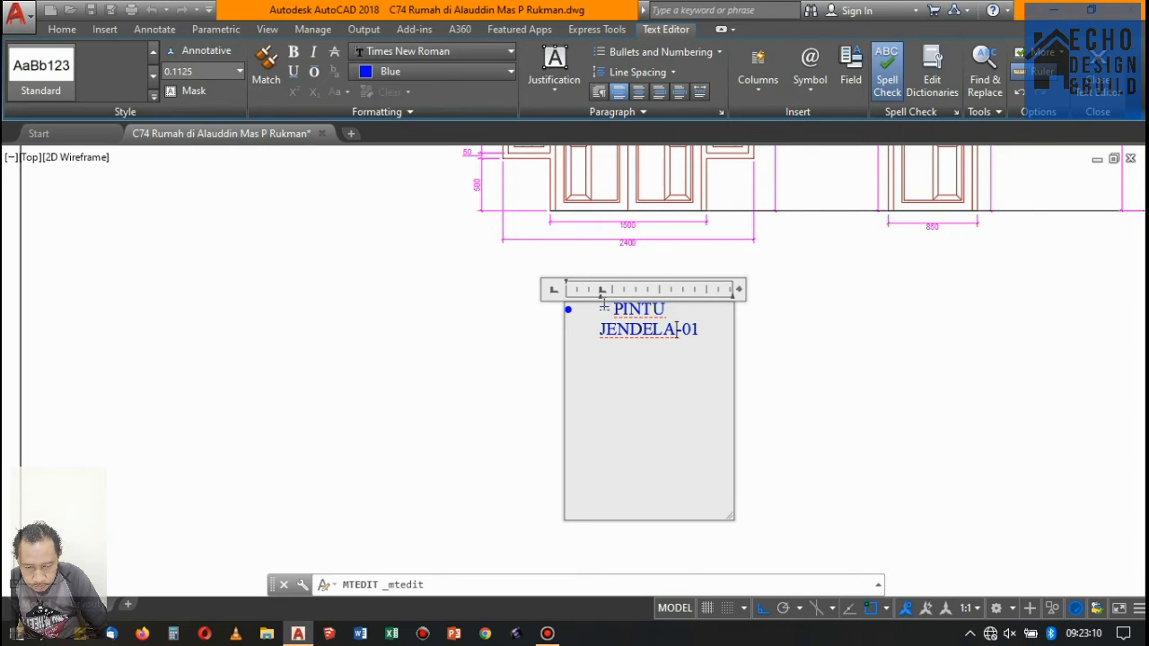
drag(600, 301, 576, 299)
click(818, 294)
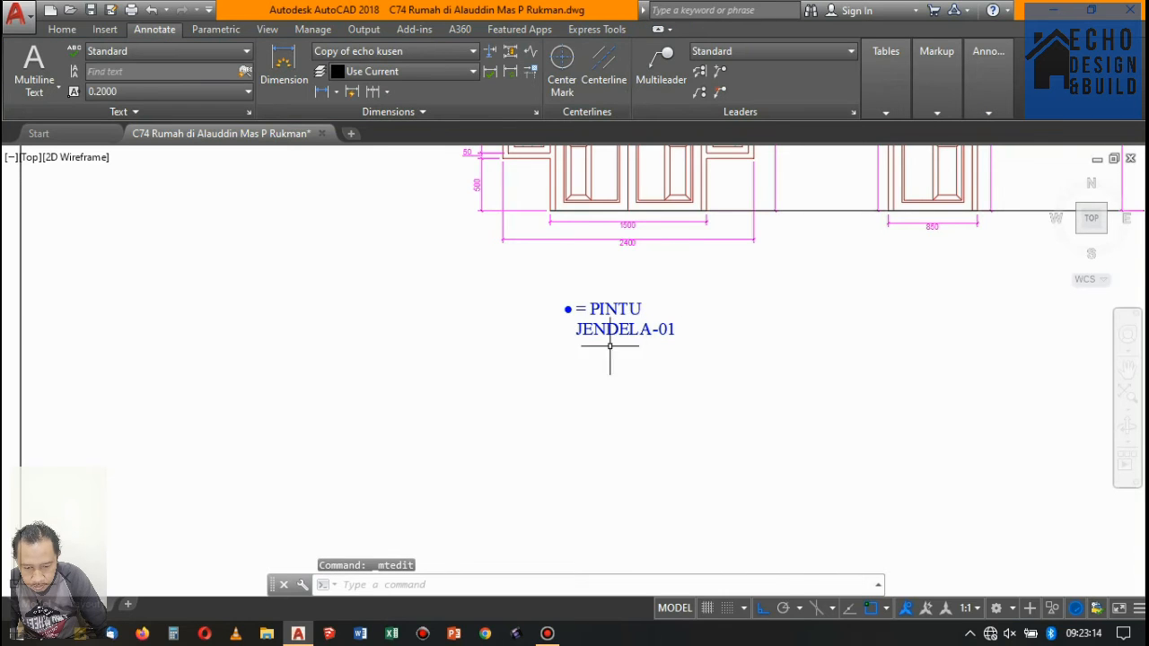
- Widen the bulleted text's box so "= PINTU JENDELA-01" fits on one line
scroll(592, 350, down, 3)
scroll(566, 368, up, 2)
click(539, 415)
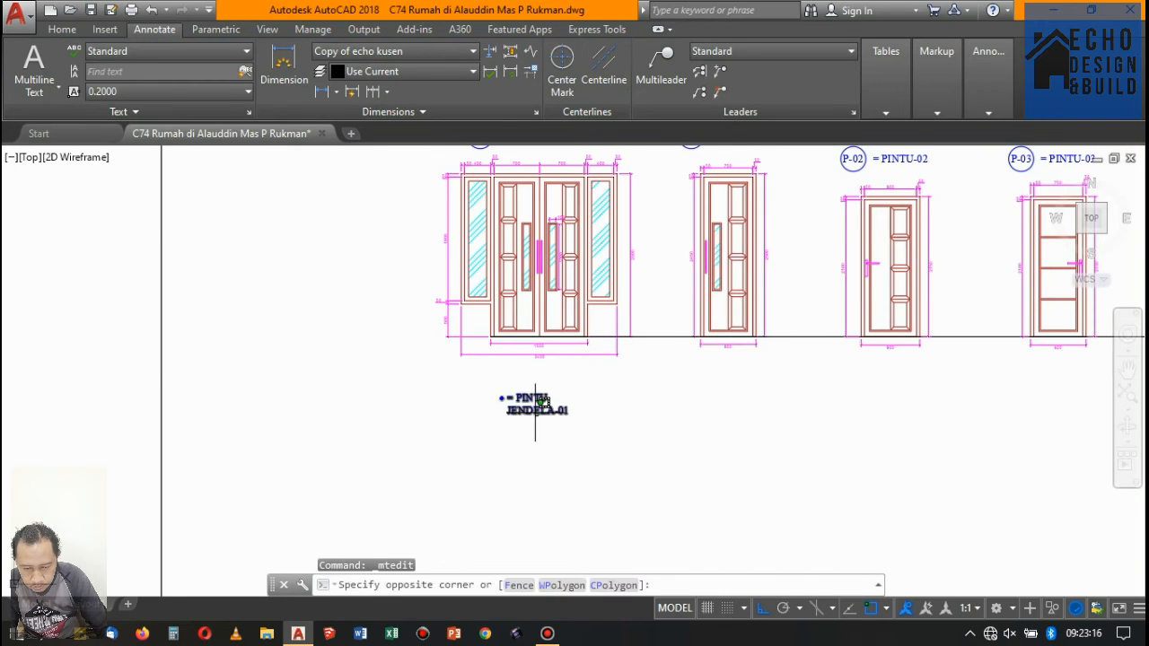
click(534, 412)
click(604, 393)
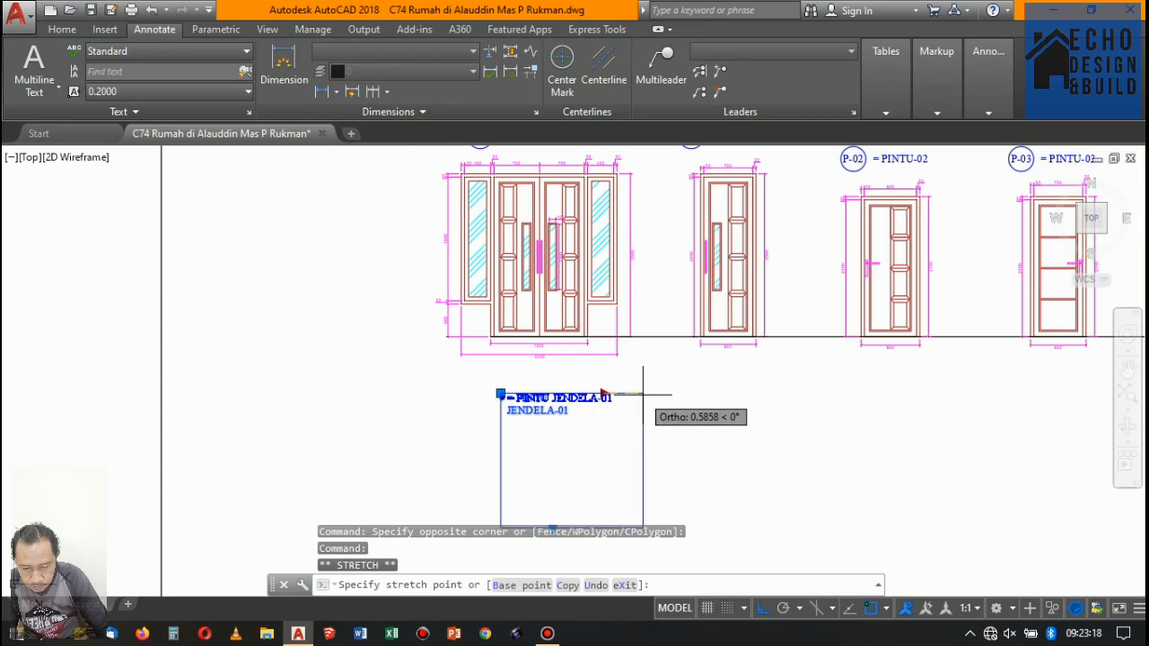
click(634, 393)
scroll(593, 399, up, 2)
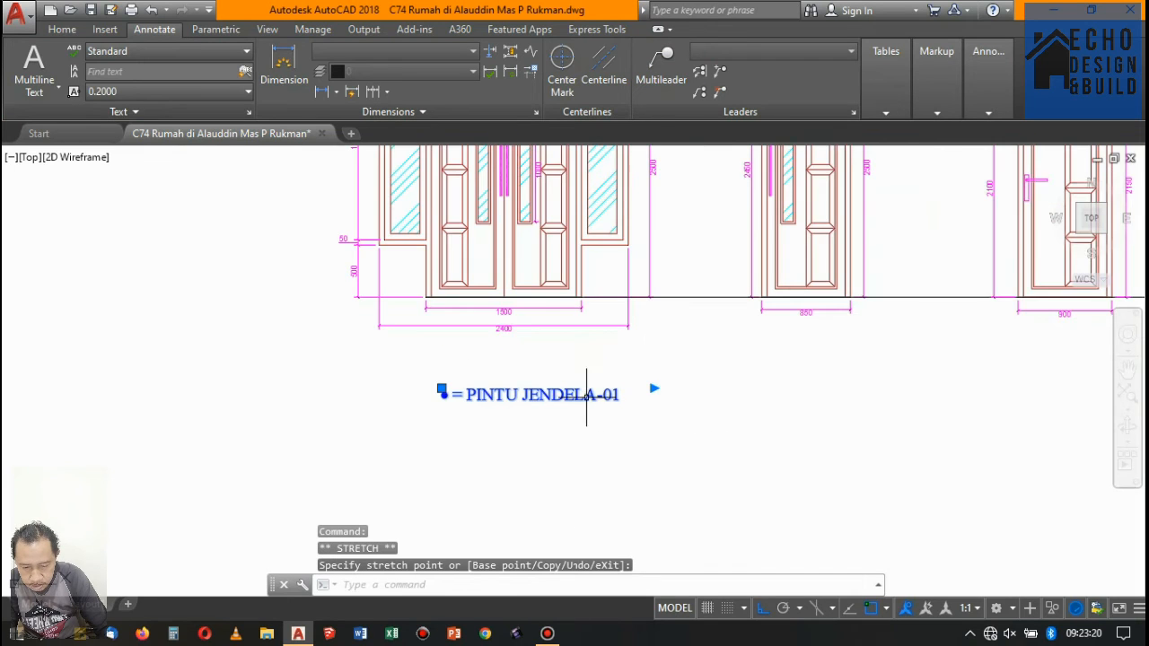
click(588, 397)
key(Escape)
- Replace the bulleted text below the PJ-01 frame with "Bahan : Kayu Bayam"
double_click(546, 401)
triple_click(624, 395)
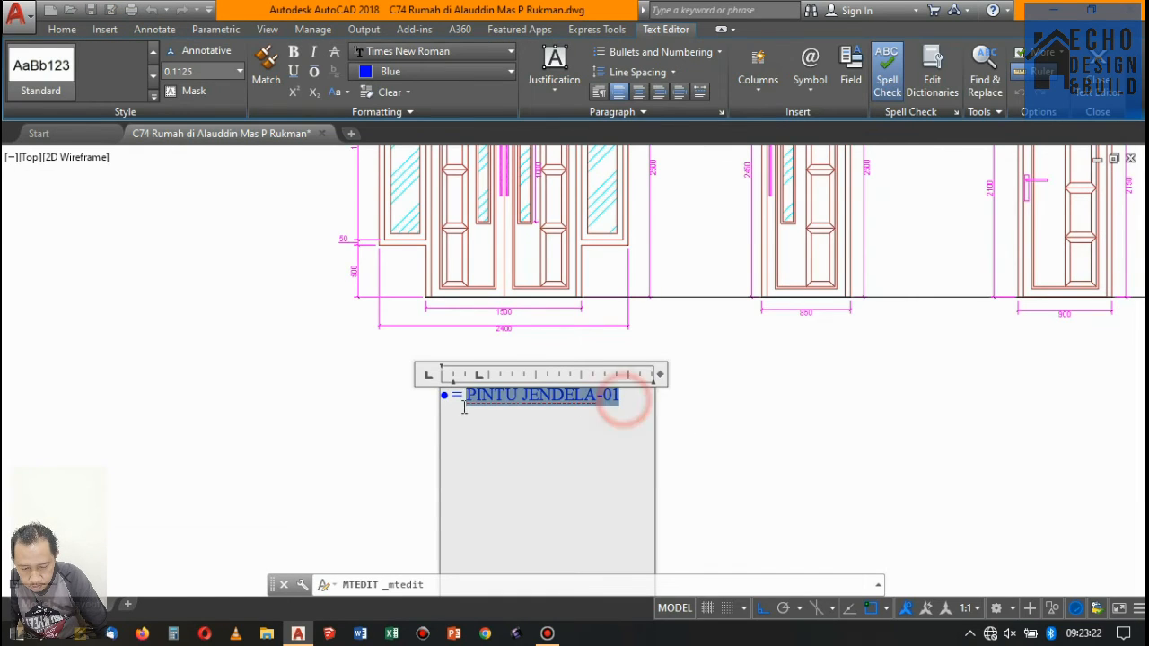
text(Bahan)
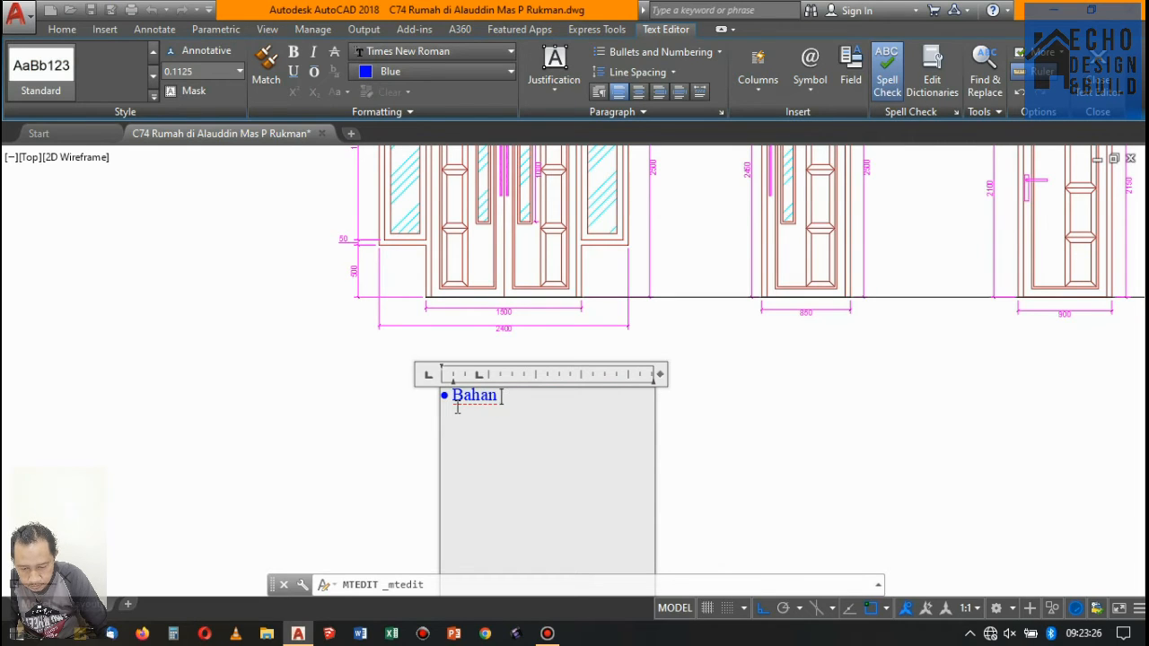
text( : Kayu)
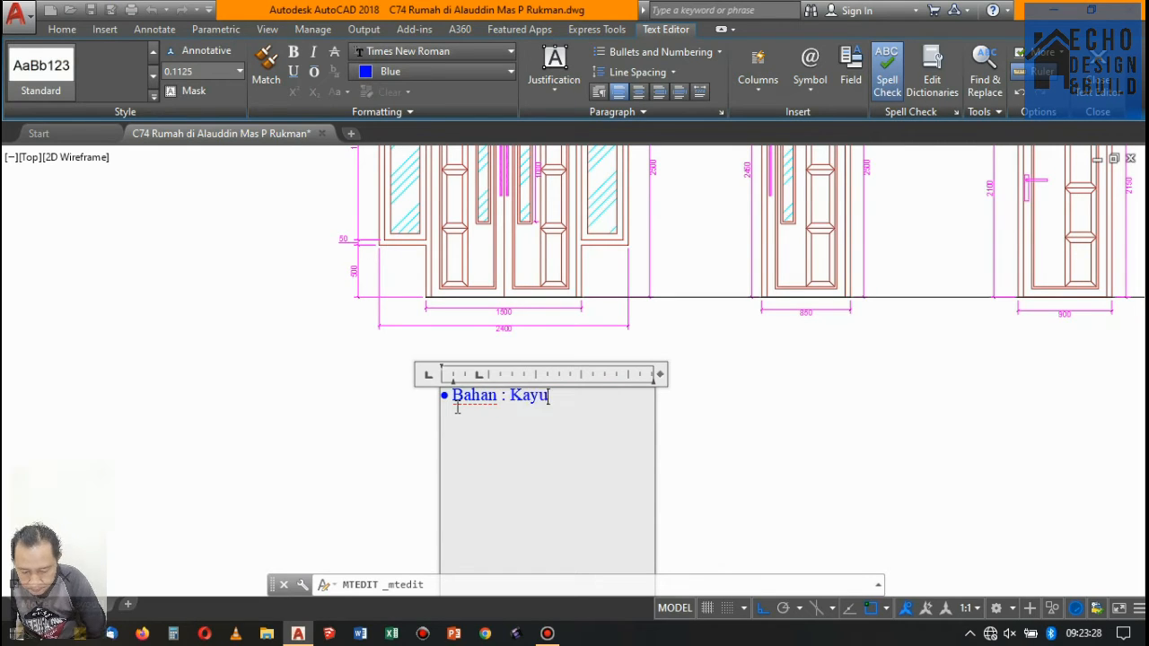
text( Bayam)
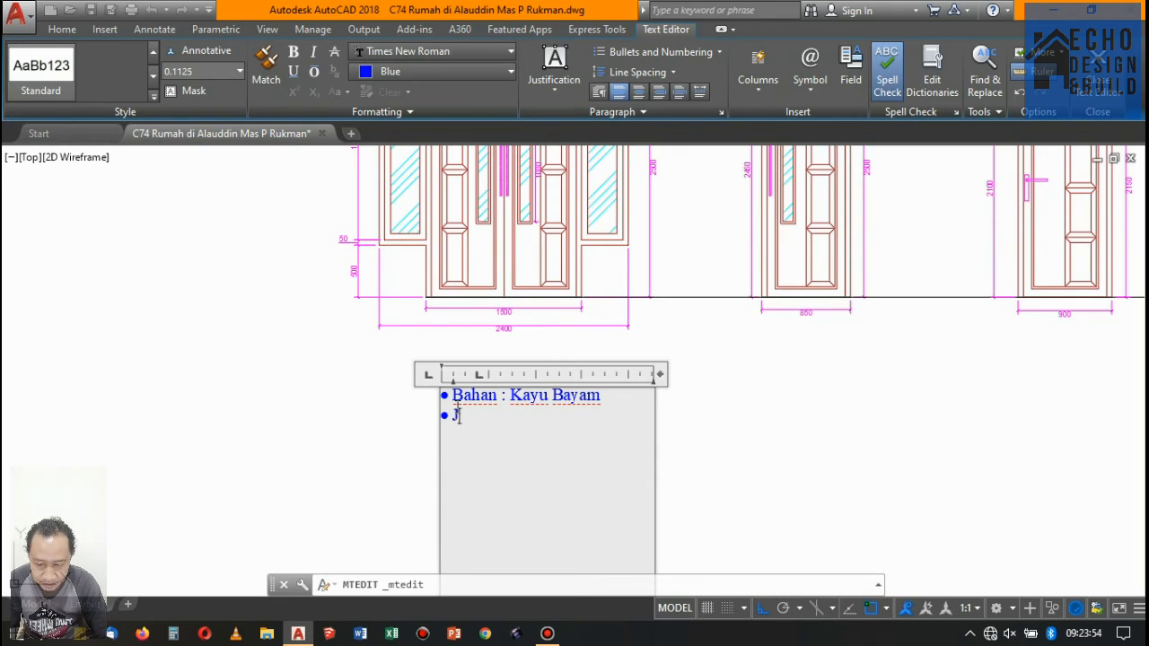
- Complete the second bullet of the PJ-01 note as "Jumlah : 1 Unit" and start another bullet below it
text(umlah :)
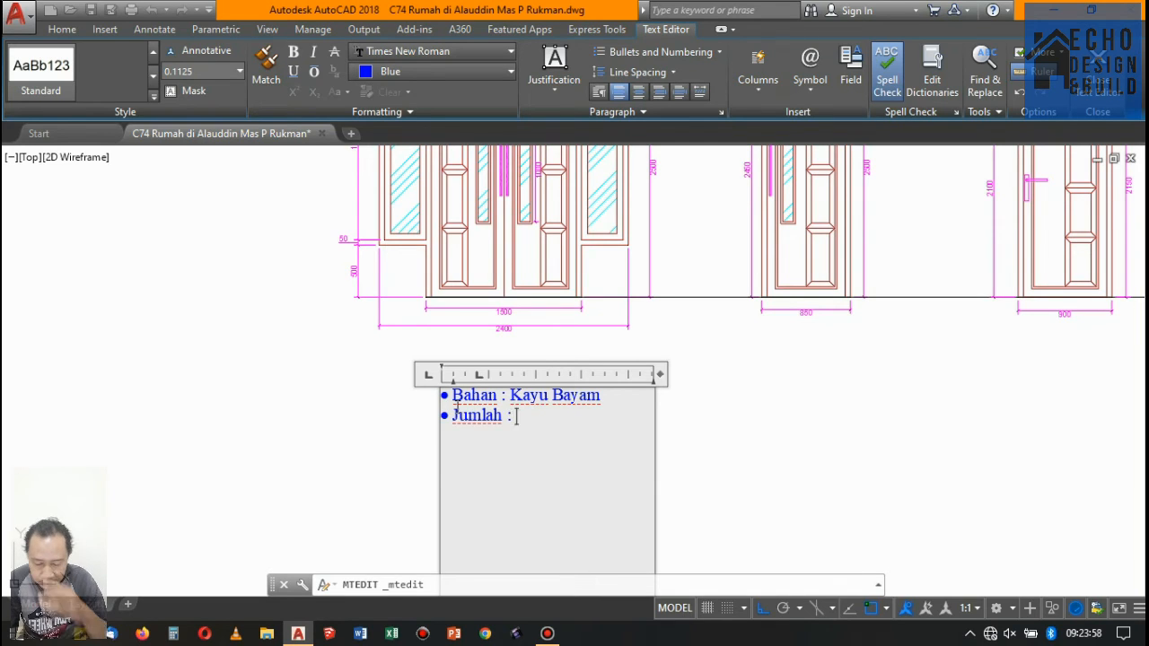
text( 1Unit)
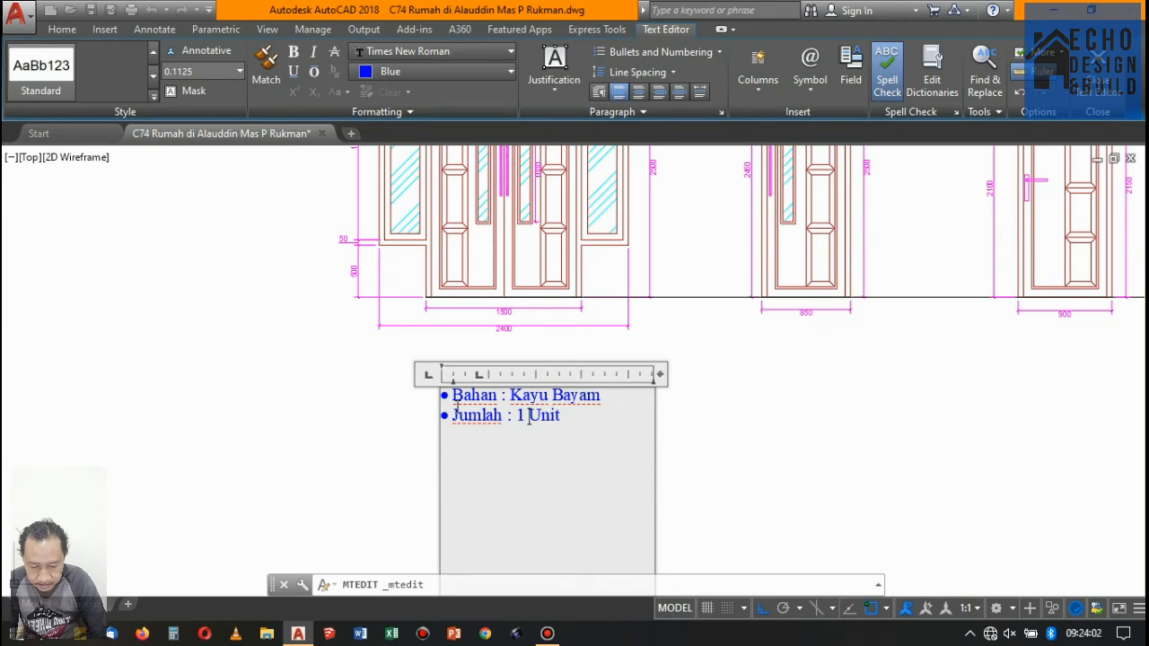
click(567, 417)
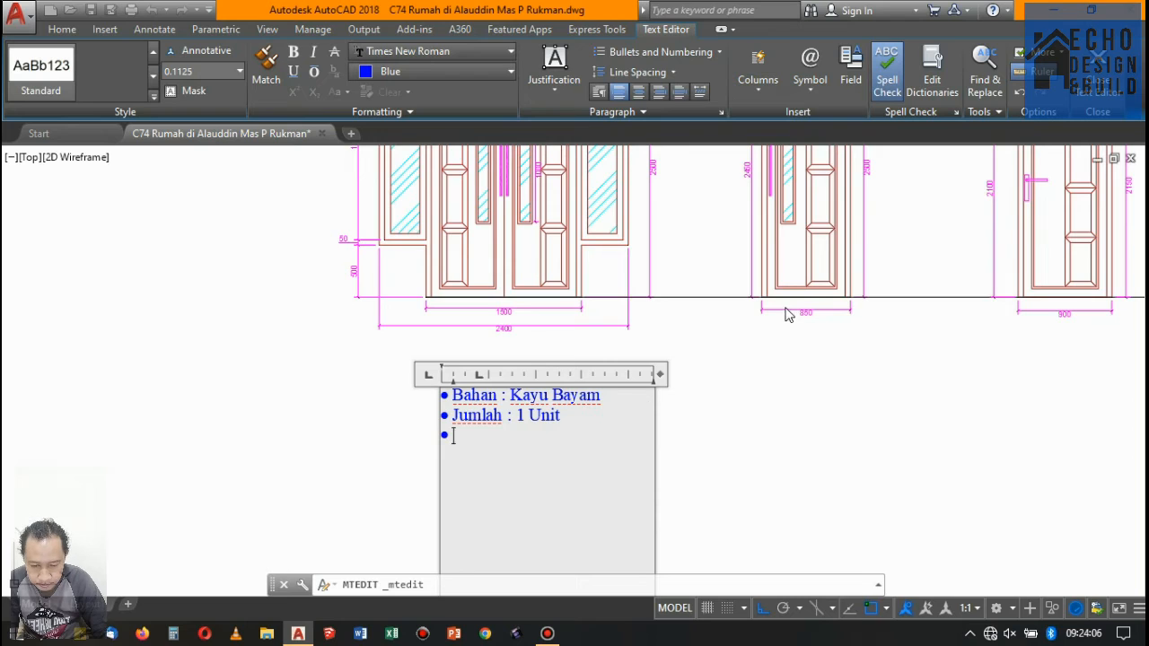
- Change the first bullet's label to "Bahan Kusen :" and widen the note's text box
click(608, 395)
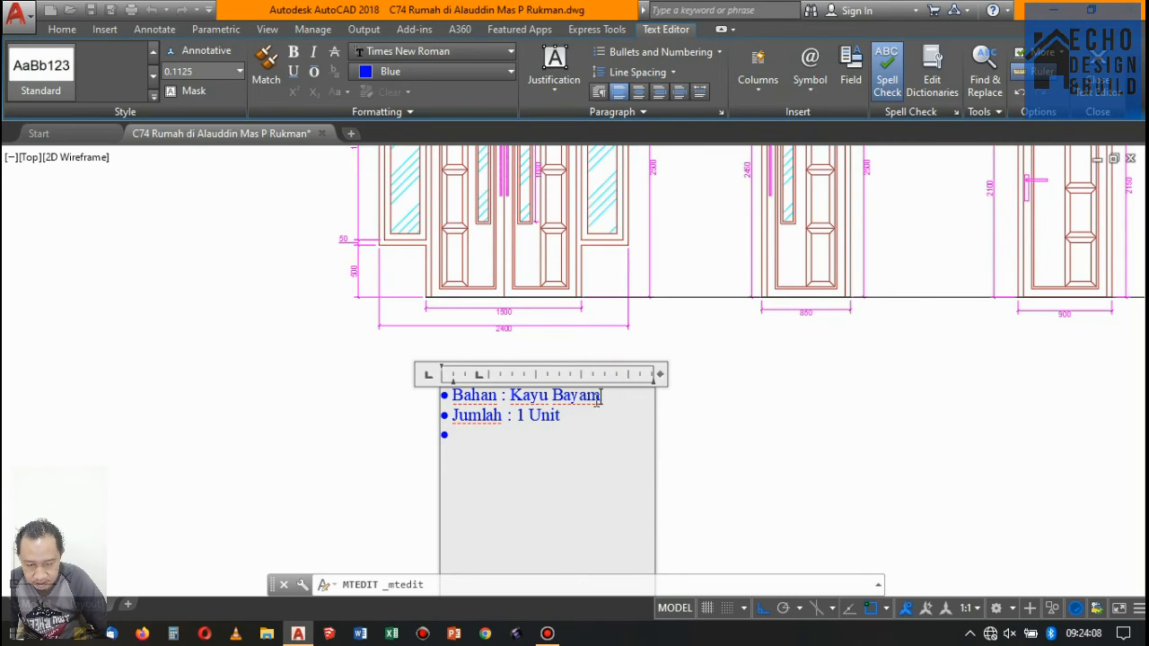
click(504, 396)
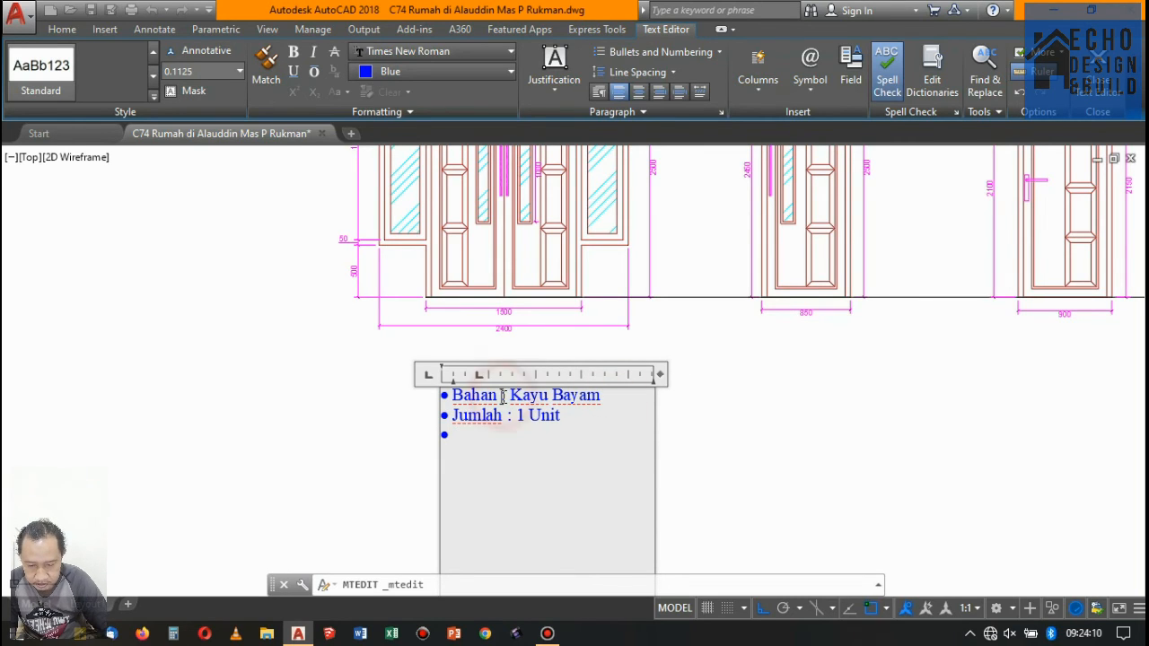
text(Kusen)
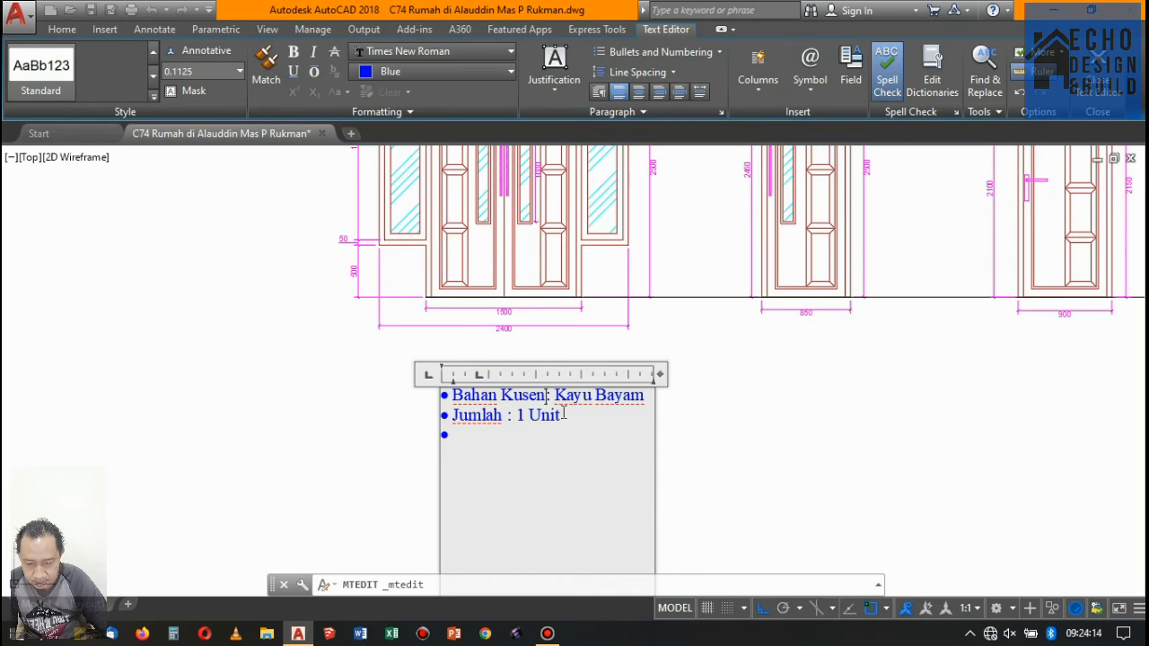
drag(660, 375, 711, 374)
- Add the bullets "Bahan Daun Pintu/Jendela : Kayu bayam Panel" below the first line and "Lokasi : Ruang Tamu" below the quantity line
click(653, 396)
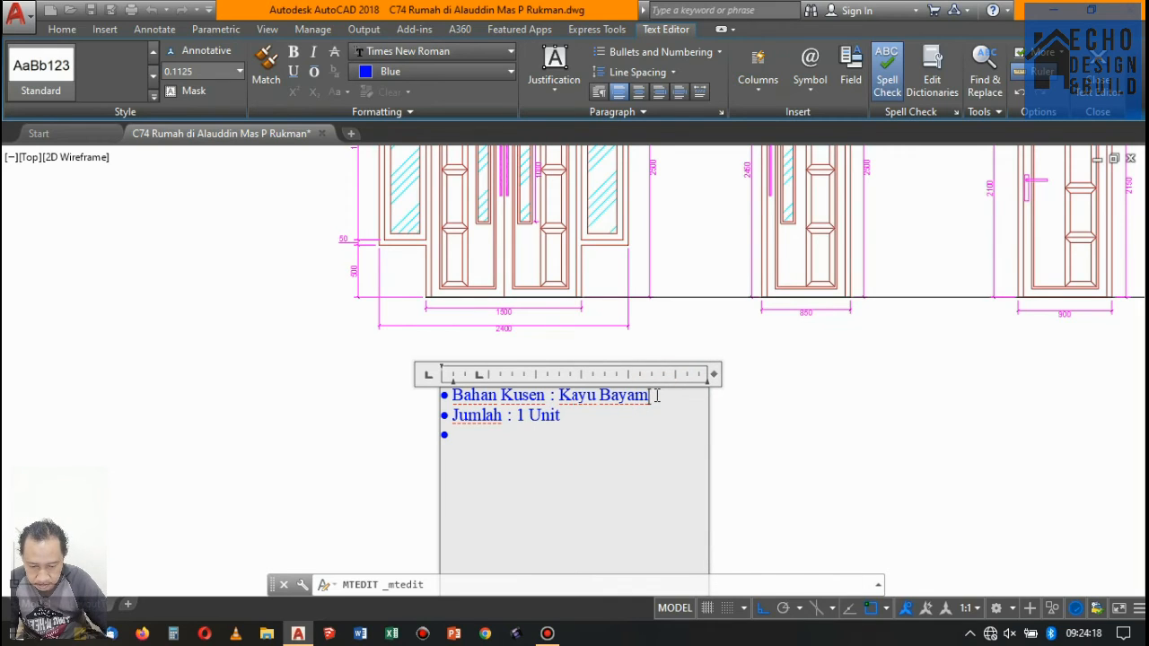
key(Return)
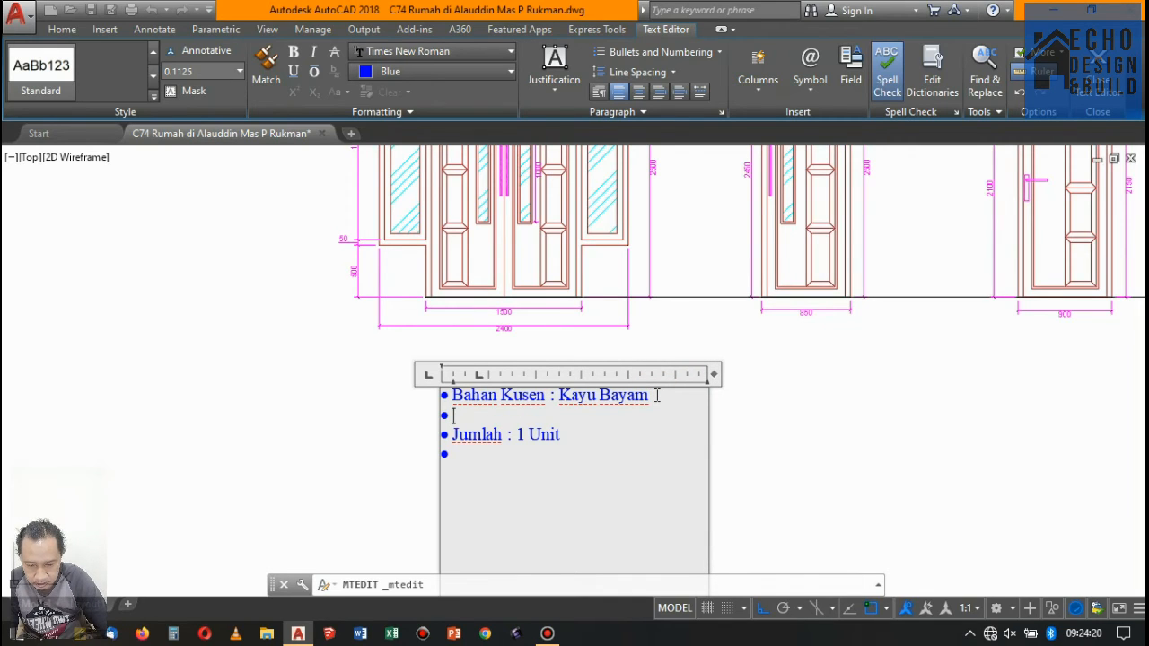
text(Bahan)
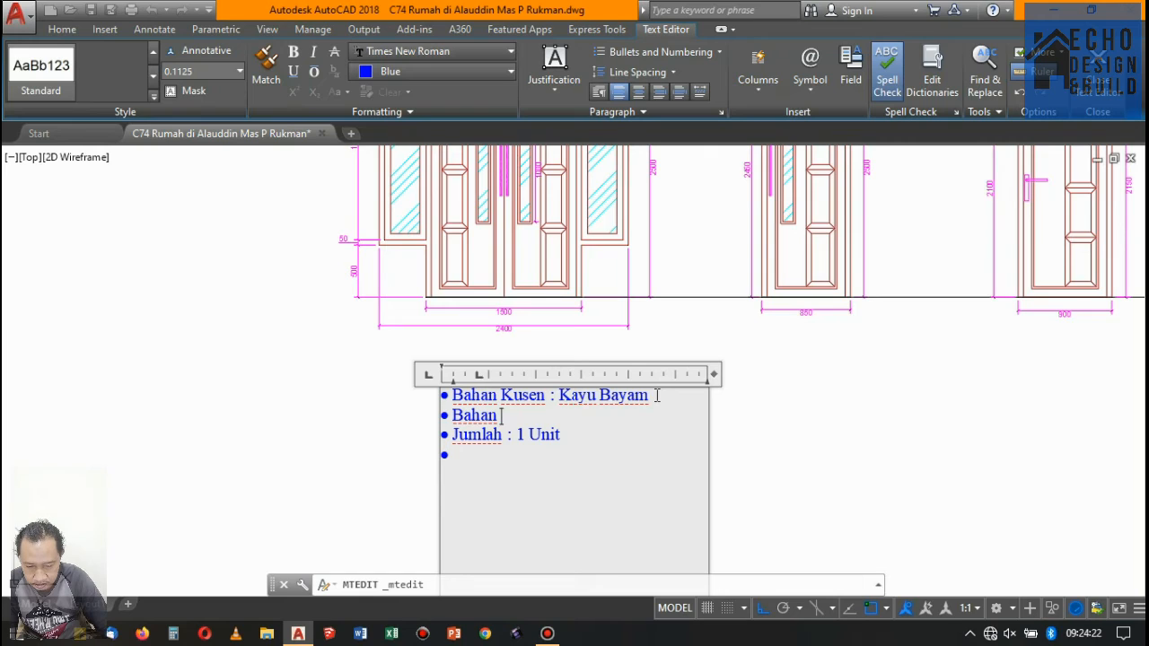
text( Daun Pintu/)
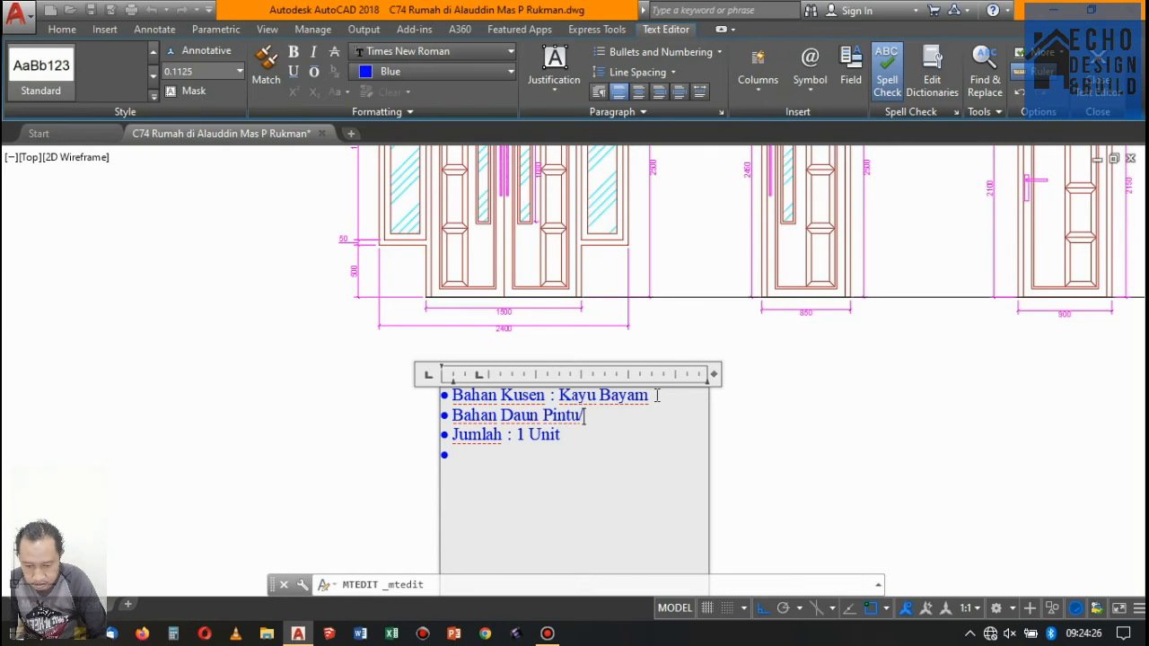
text(Jendela)
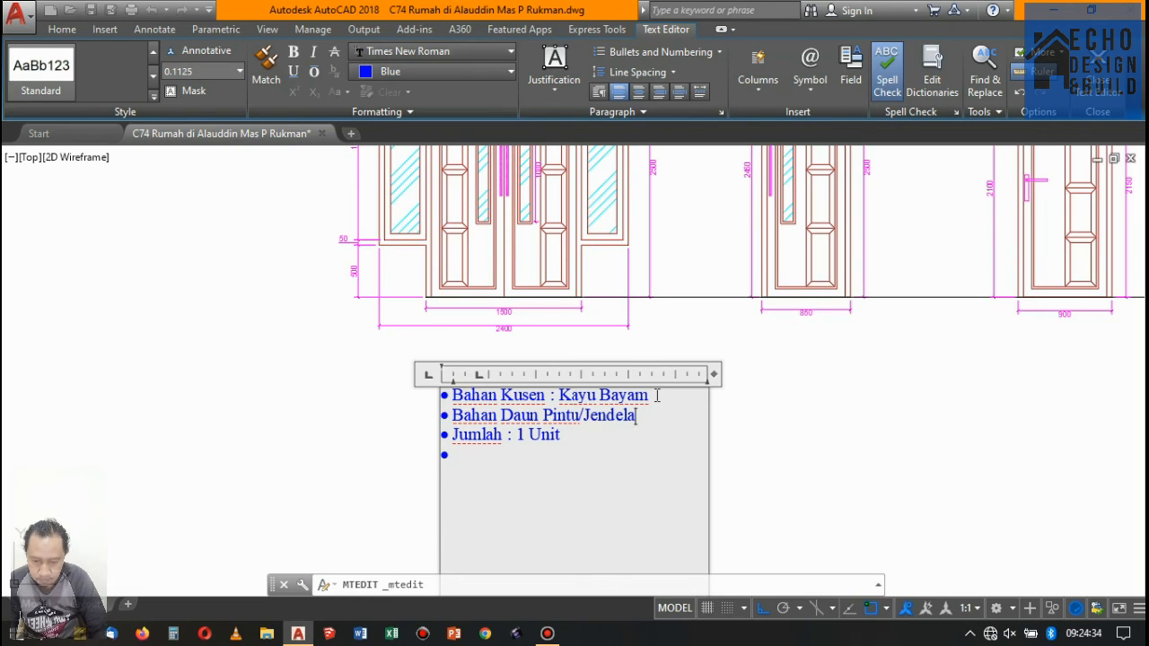
text(: Kayu bayam)
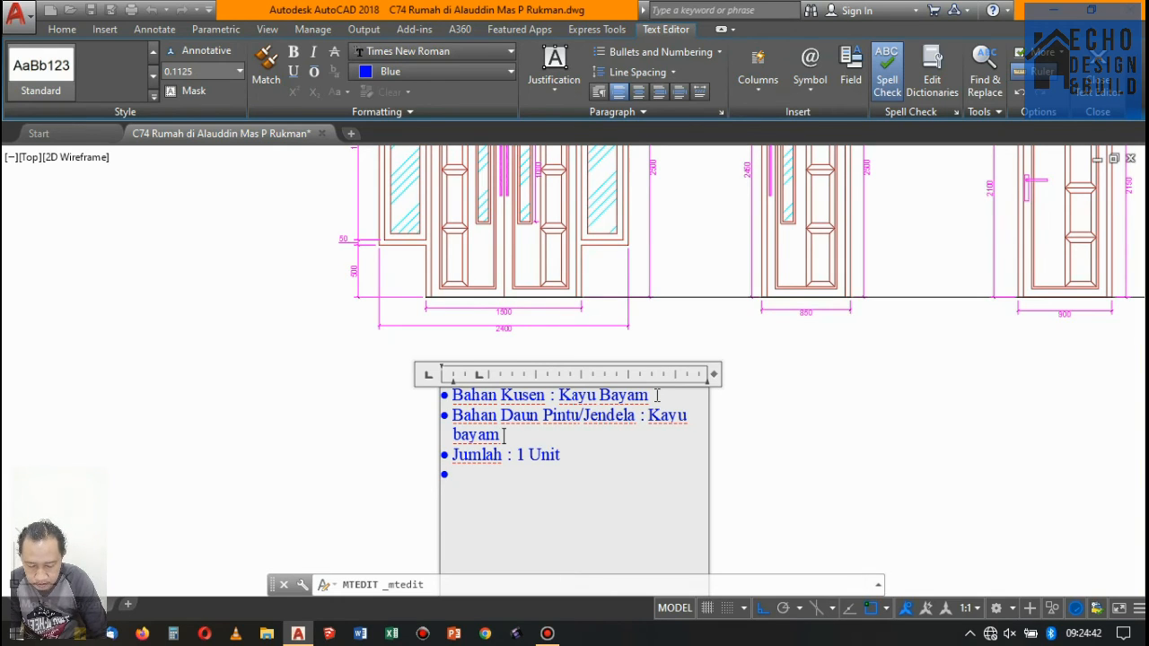
text(Panel)
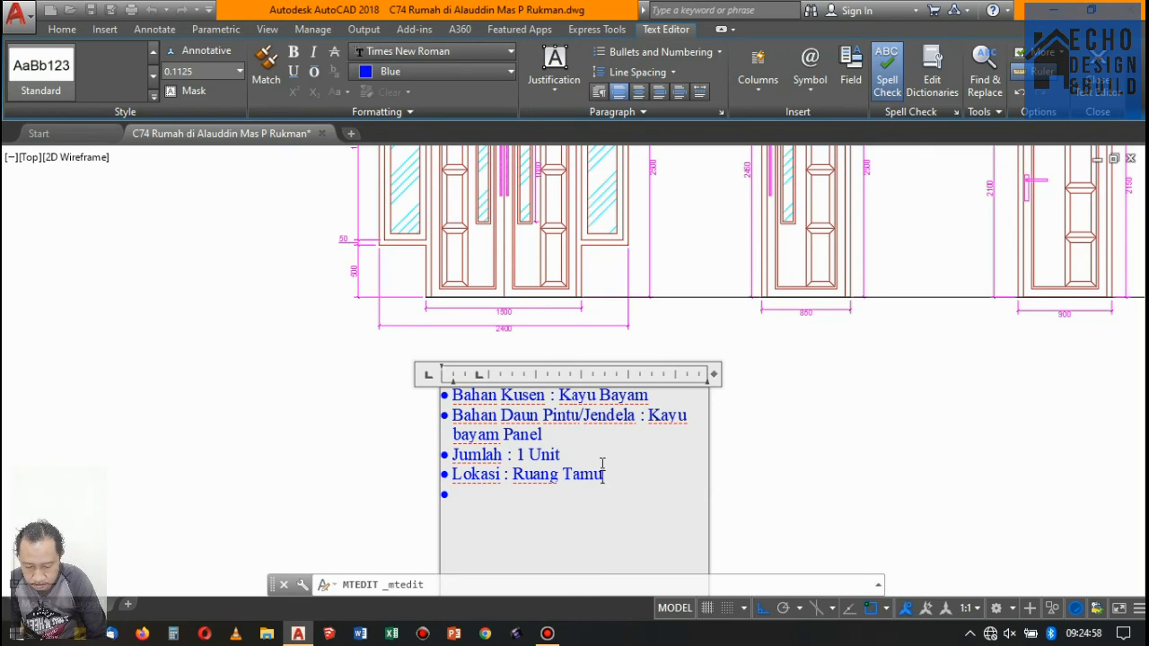
- Move the "Jumlah : 1 Unit" bullet below "Lokasi : Ruang Tamu" as the last line of the note, and finish editing
drag(563, 456, 449, 458)
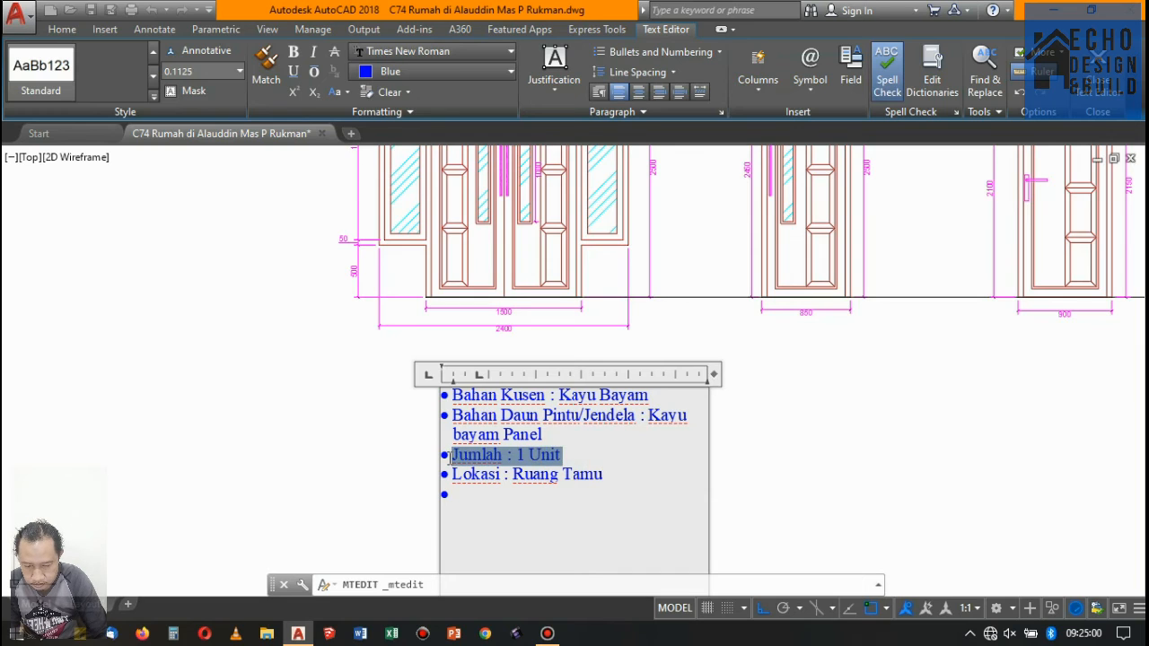
key(Delete)
key(Delete)
key(BackSpace)
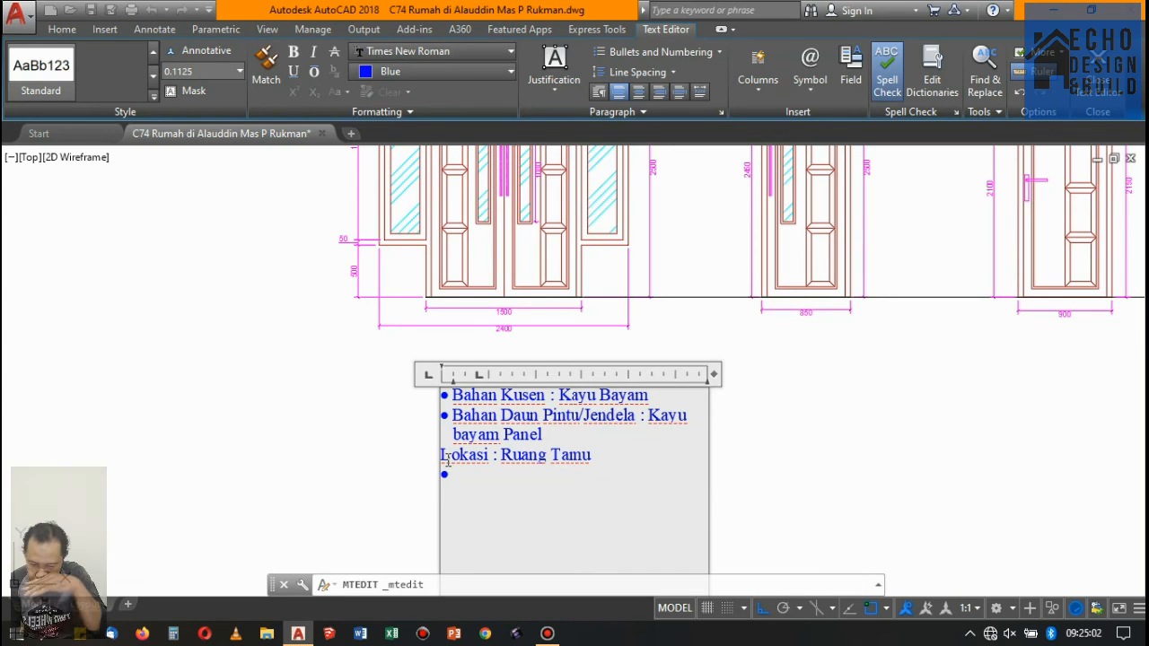
key(ctrl+z)
key(ctrl+c)
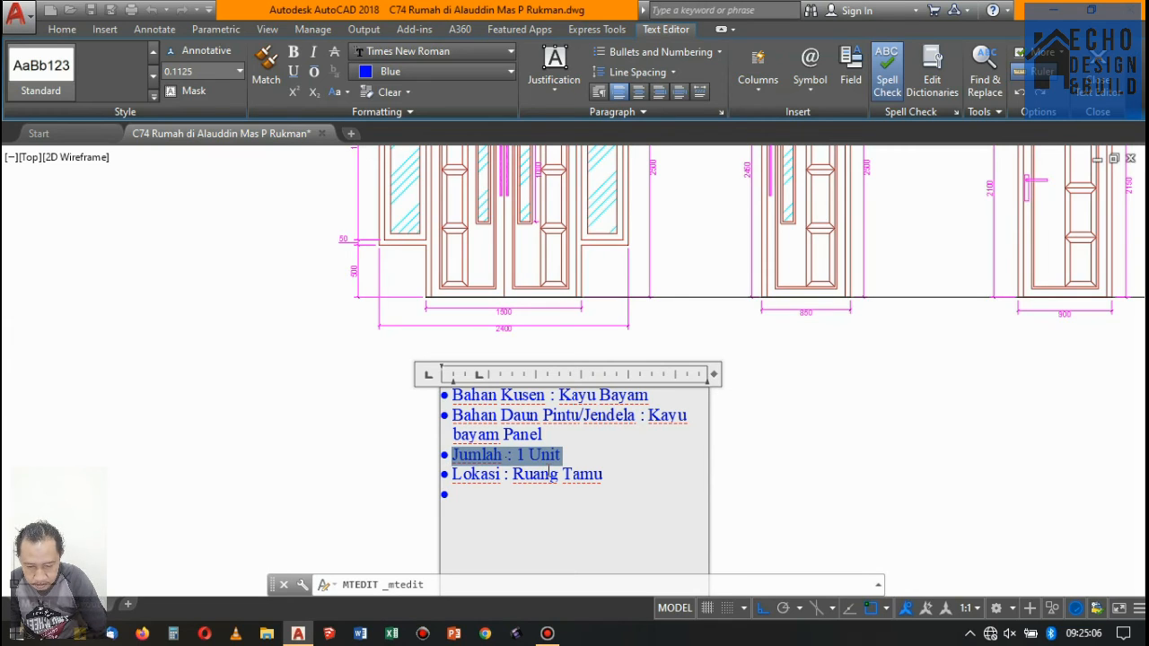
key(Delete)
click(506, 483)
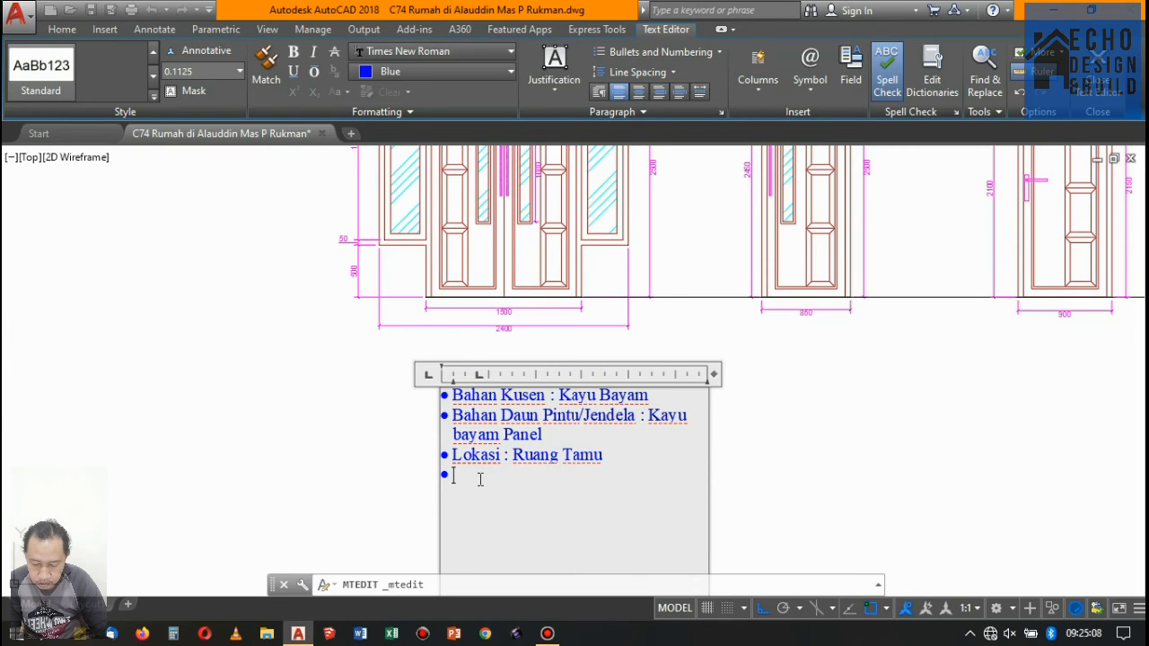
key(ctrl+v)
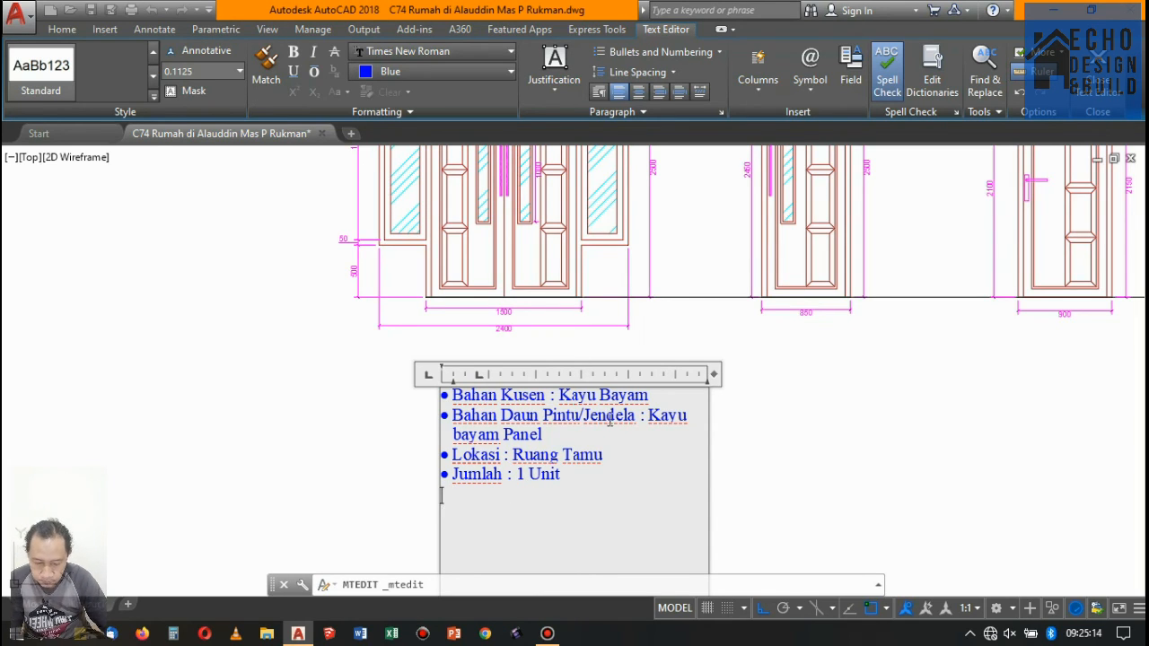
scroll(552, 446, down, 4)
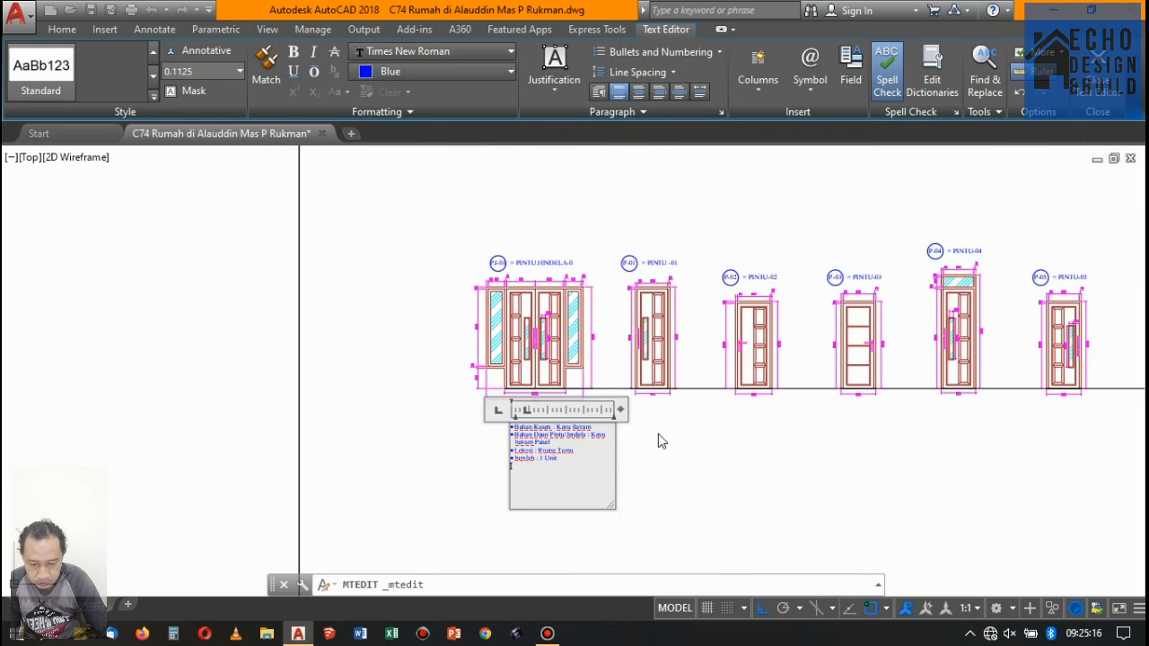
click(660, 438)
- Insert the bullet "Bahan Kaca : Rayban 5 mm" above the "Lokasi" line in the PJ-01 note, and finish editing
scroll(583, 413, up, 4)
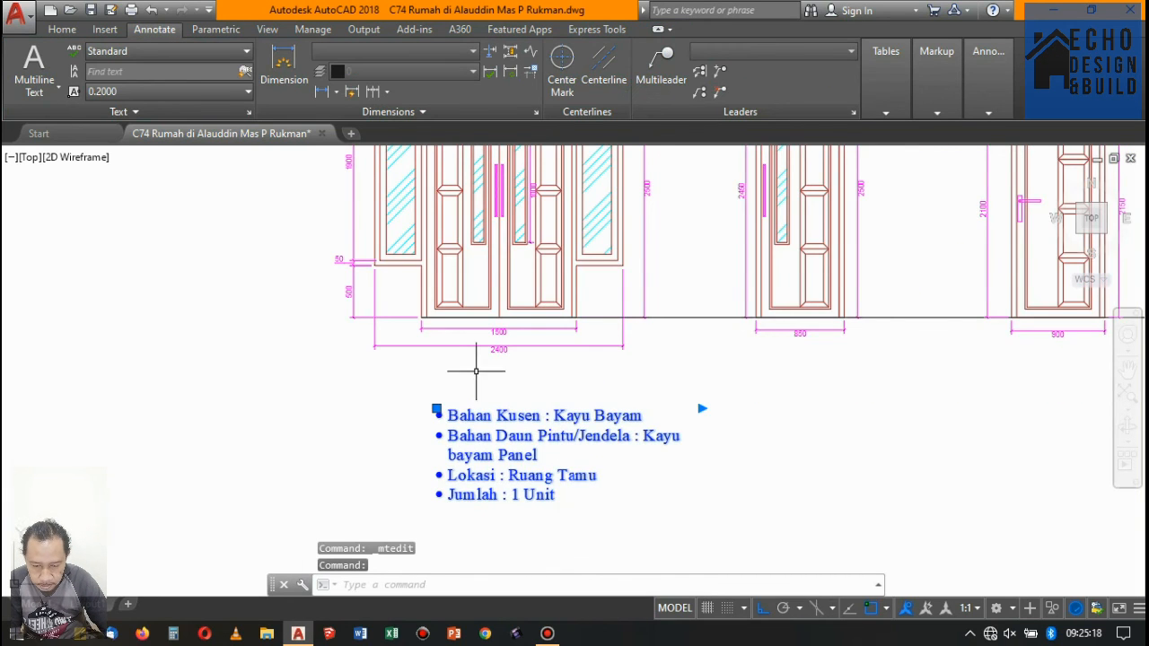
scroll(475, 371, down, 4)
scroll(490, 381, up, 4)
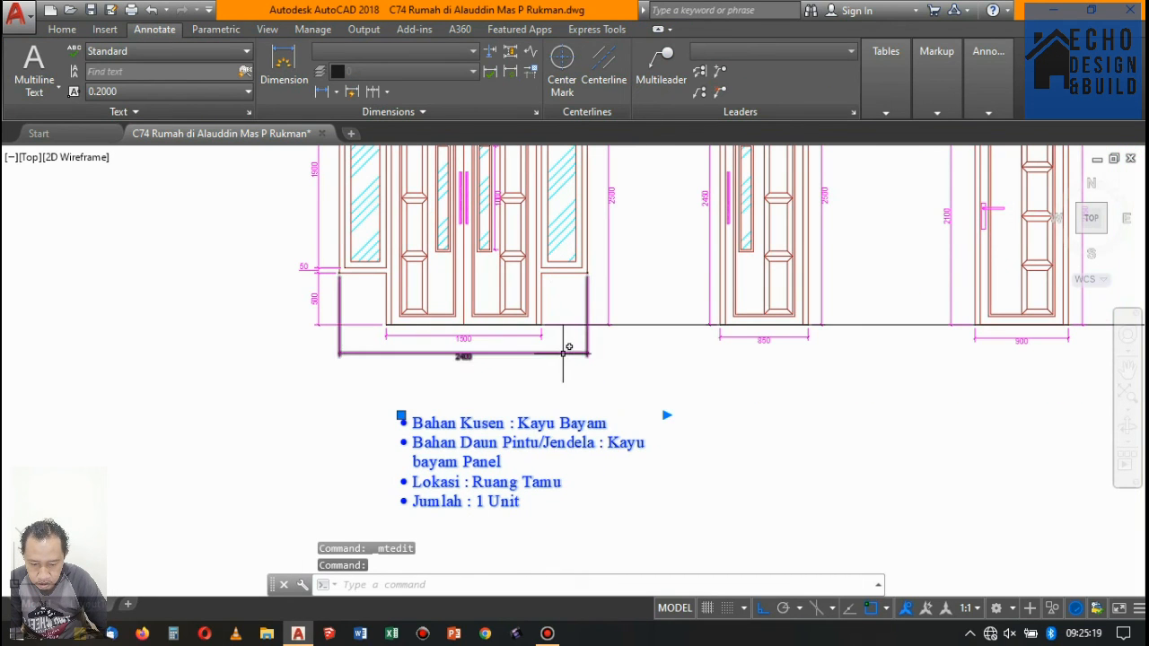
double_click(512, 499)
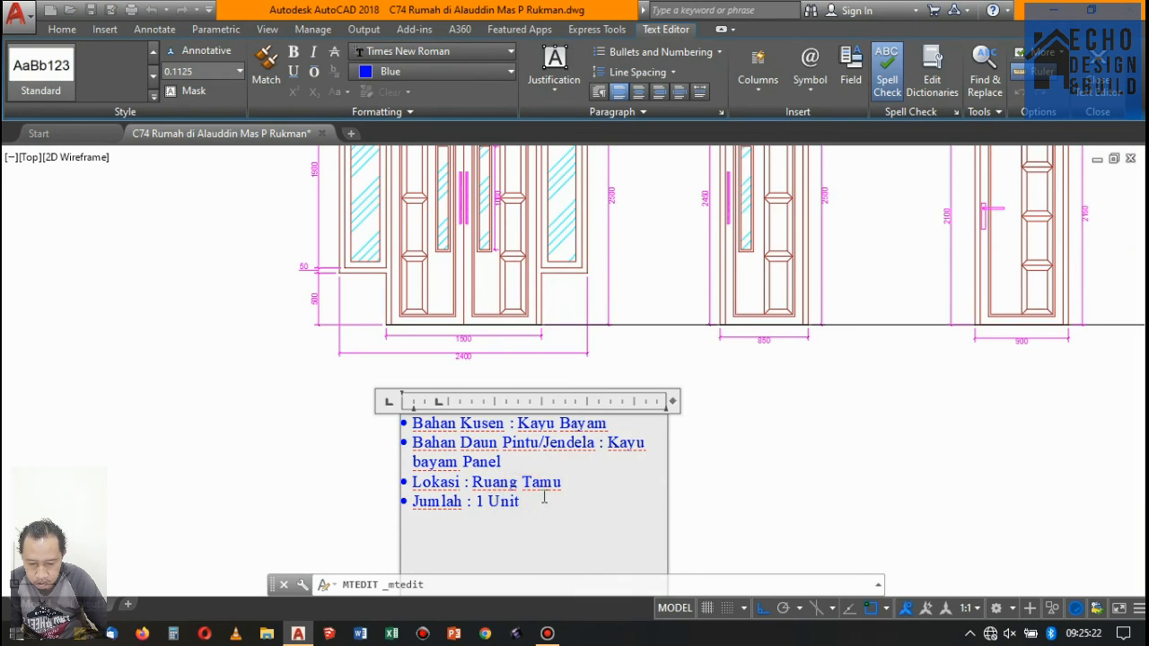
click(621, 482)
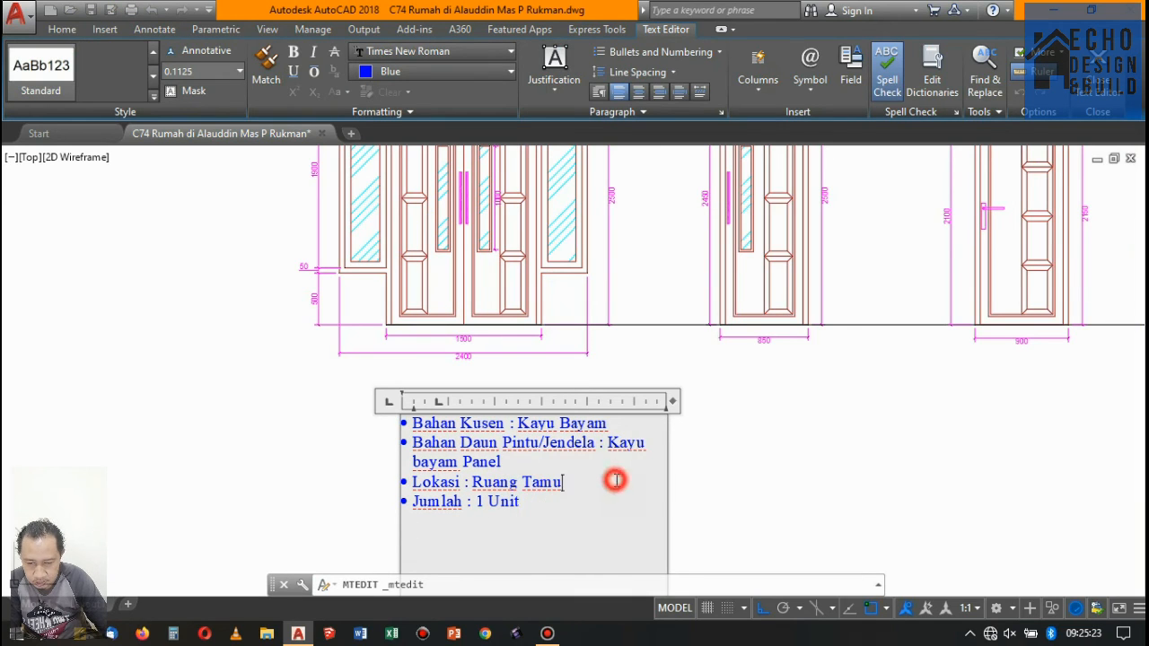
click(520, 462)
key(Return)
text(B)
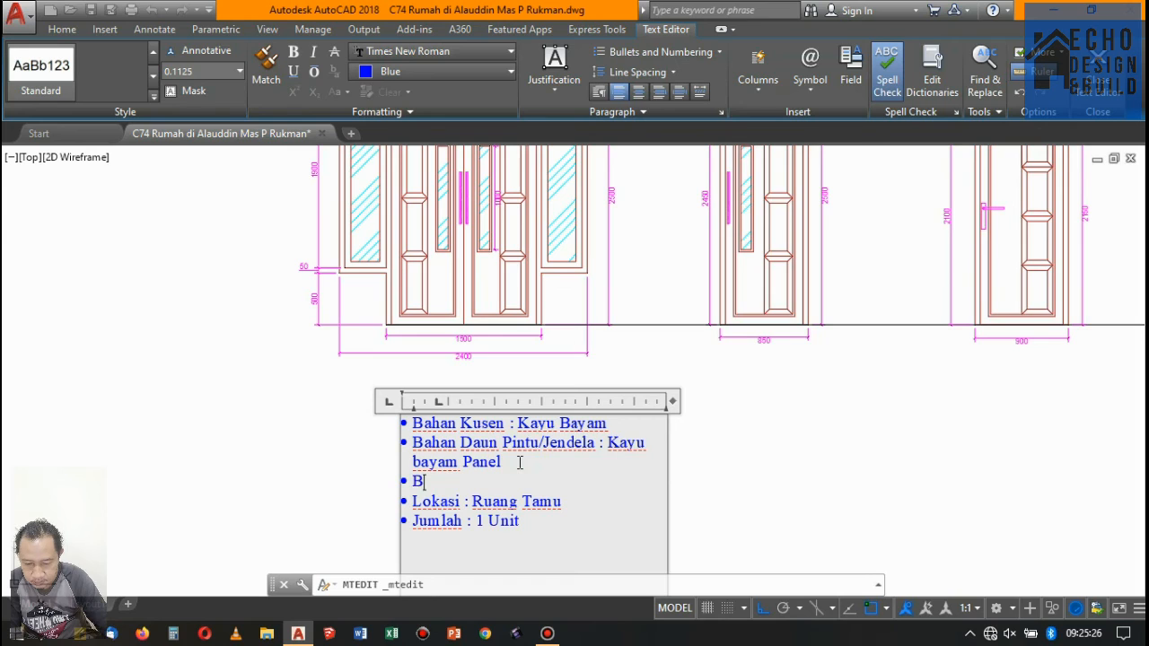
text(ahan Kaca : Rayban 5 mm)
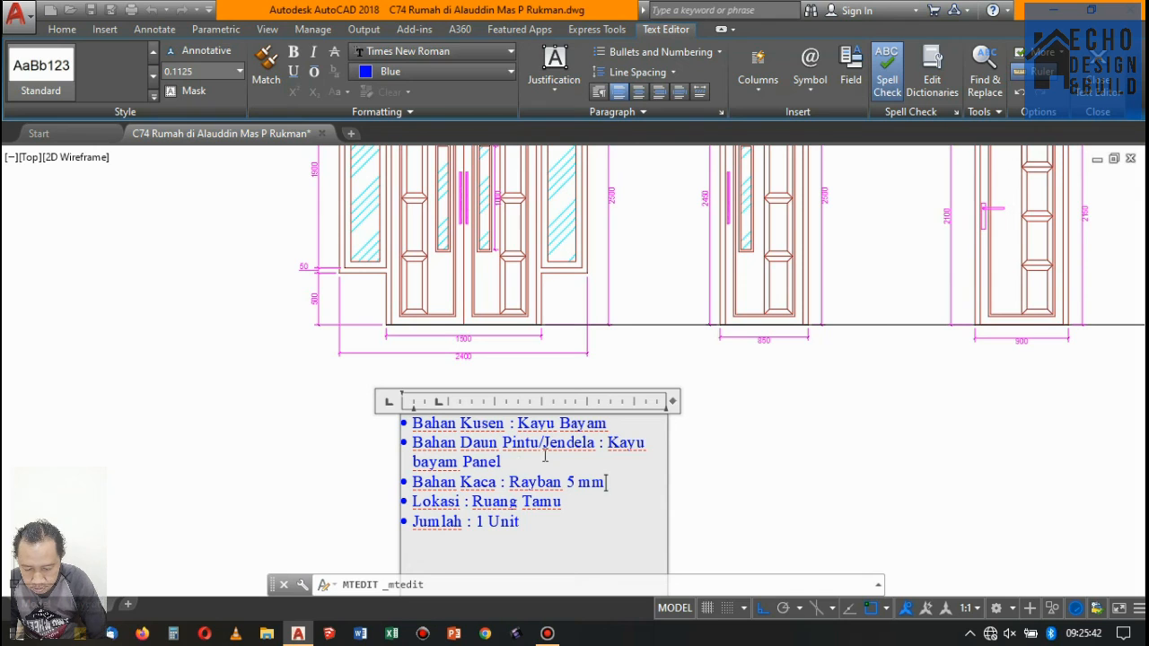
click(772, 461)
- Move the bulleted note left to line up with the left edge of the PJ-01 frame
click(589, 433)
click(535, 413)
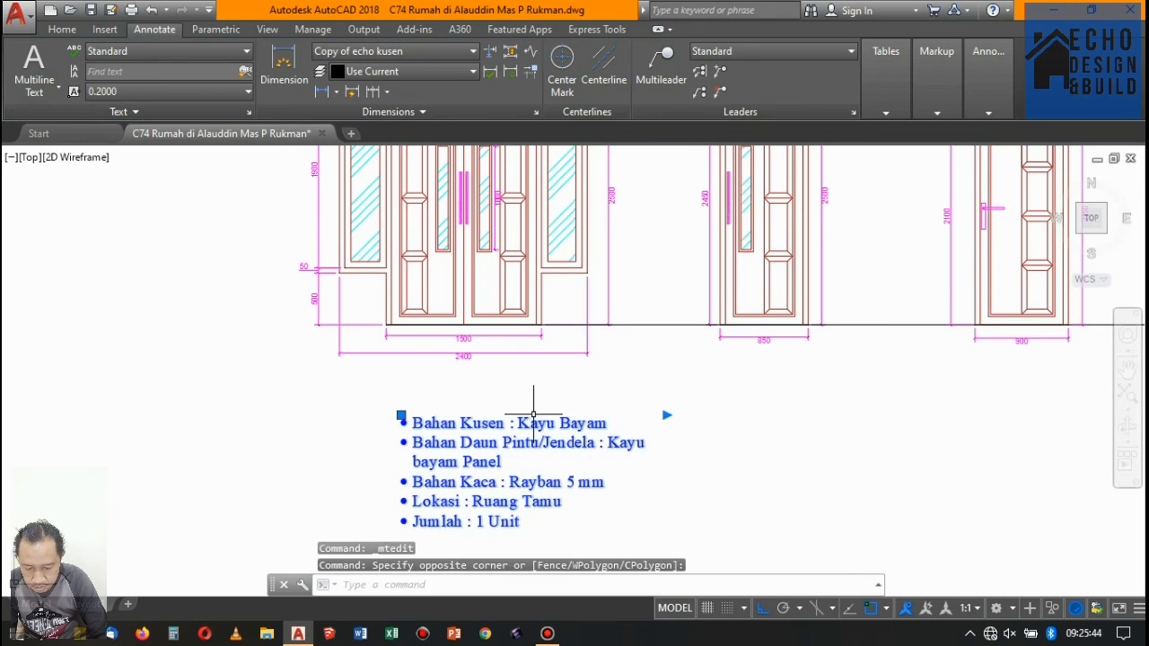
scroll(566, 408, down, 4)
text(m)
key(Return)
click(697, 418)
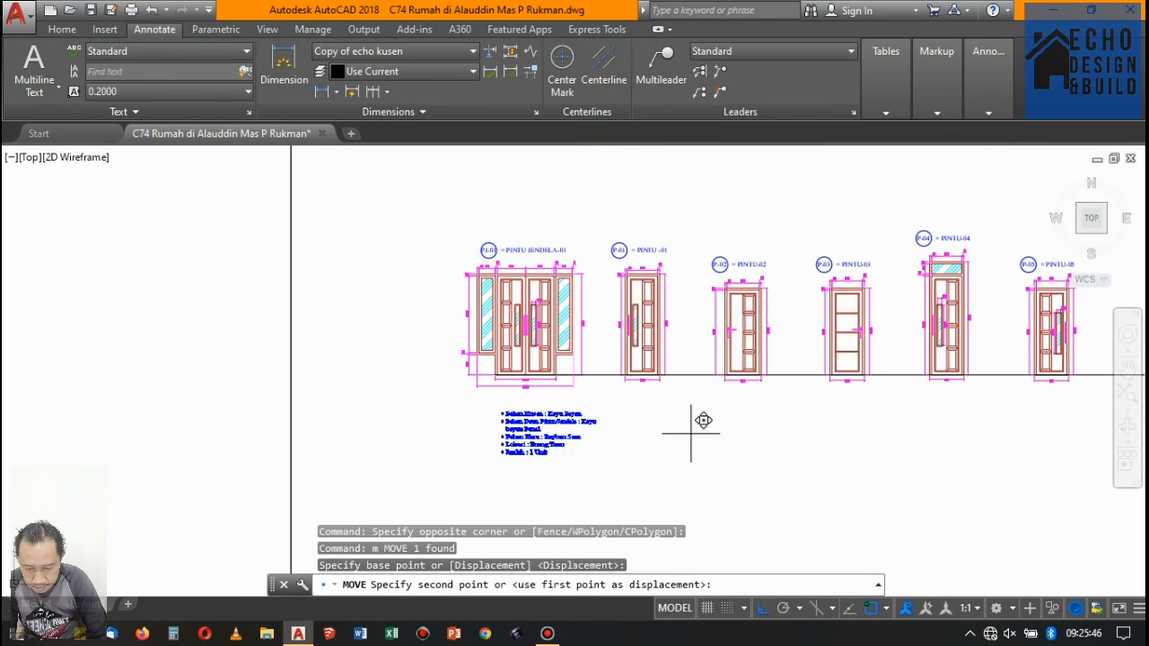
click(665, 433)
- Move the bulleted note straight up so it sits just beneath the PJ-01 frame's overall width dimension
click(614, 446)
click(540, 400)
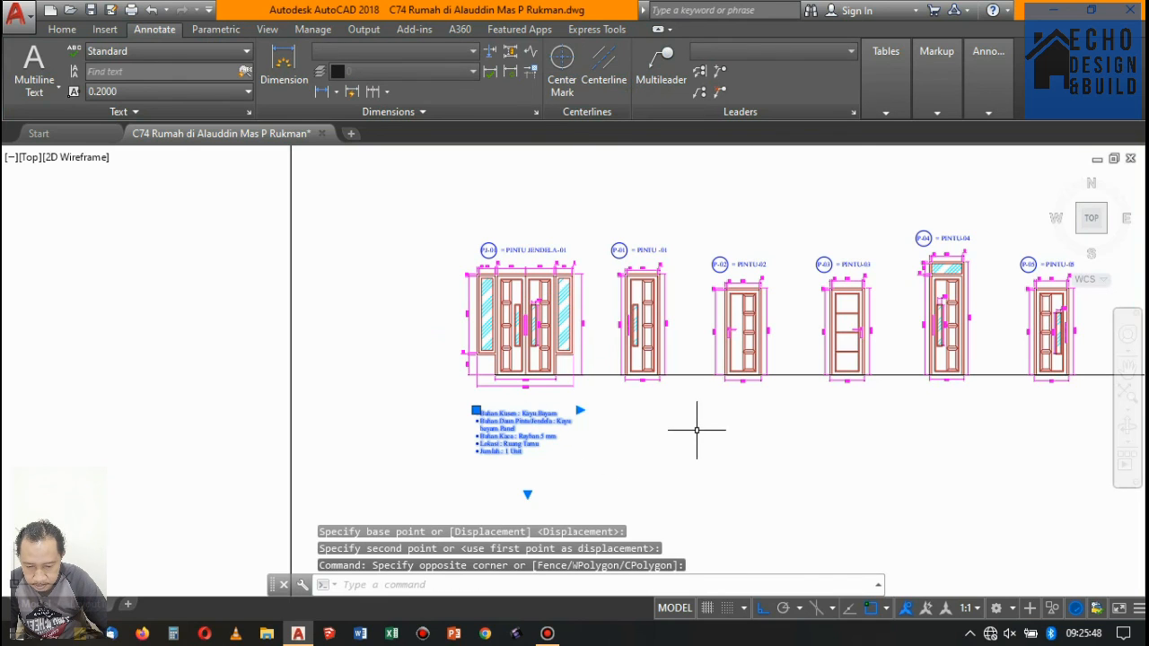
text(m)
key(Return)
scroll(665, 428, up, 4)
click(597, 456)
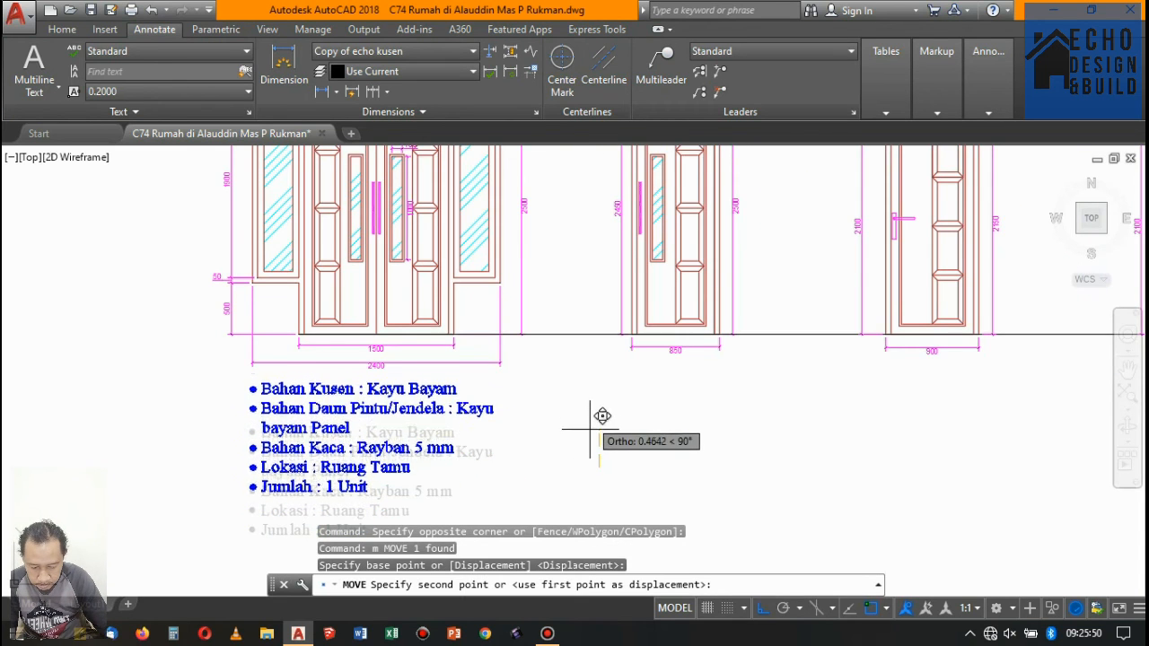
click(630, 370)
- Examine the note's placement beneath the PJ-01 frame and the overall arrangement of the frame elevations on sheet 14
scroll(634, 366, down, 6)
scroll(603, 390, up, 4)
click(604, 389)
click(553, 353)
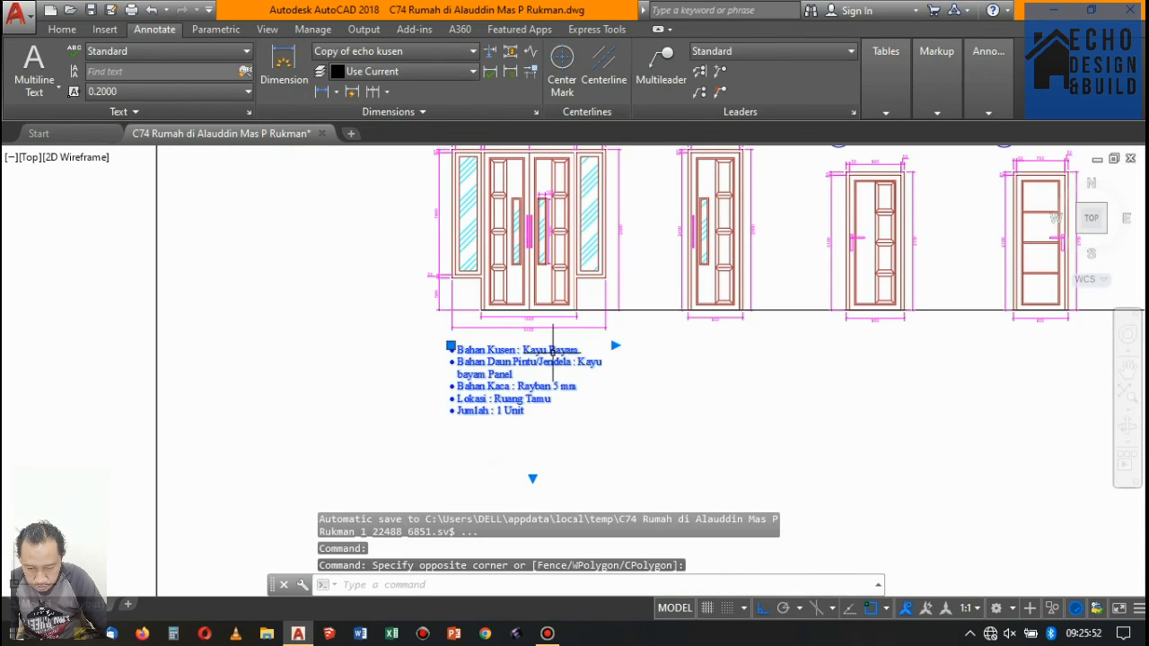
key(Escape)
scroll(660, 374, down, 6)
scroll(595, 328, up, 6)
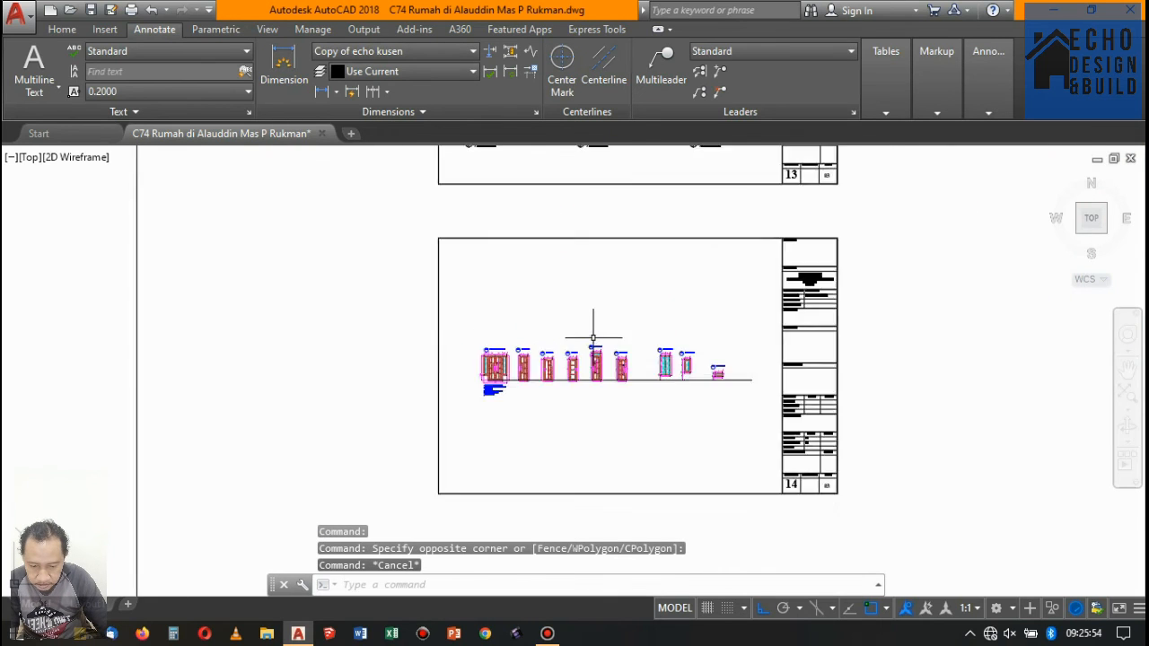
scroll(757, 364, down, 1)
scroll(756, 364, up, 3)
scroll(839, 326, down, 8)
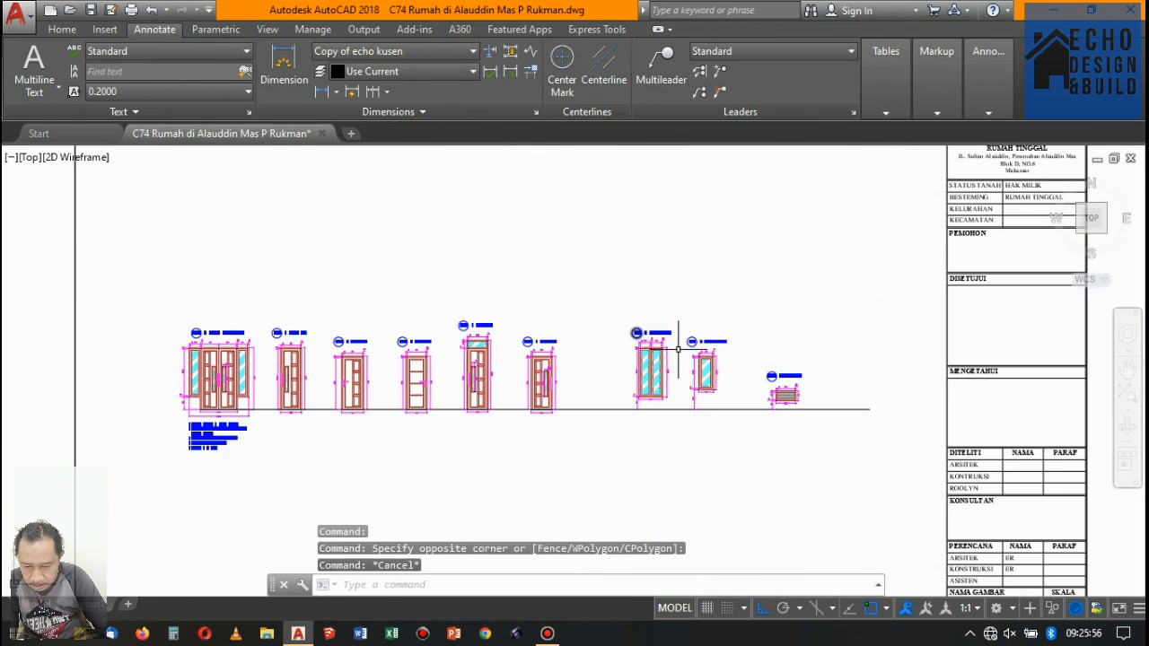
scroll(553, 313, down, 1)
scroll(554, 313, up, 2)
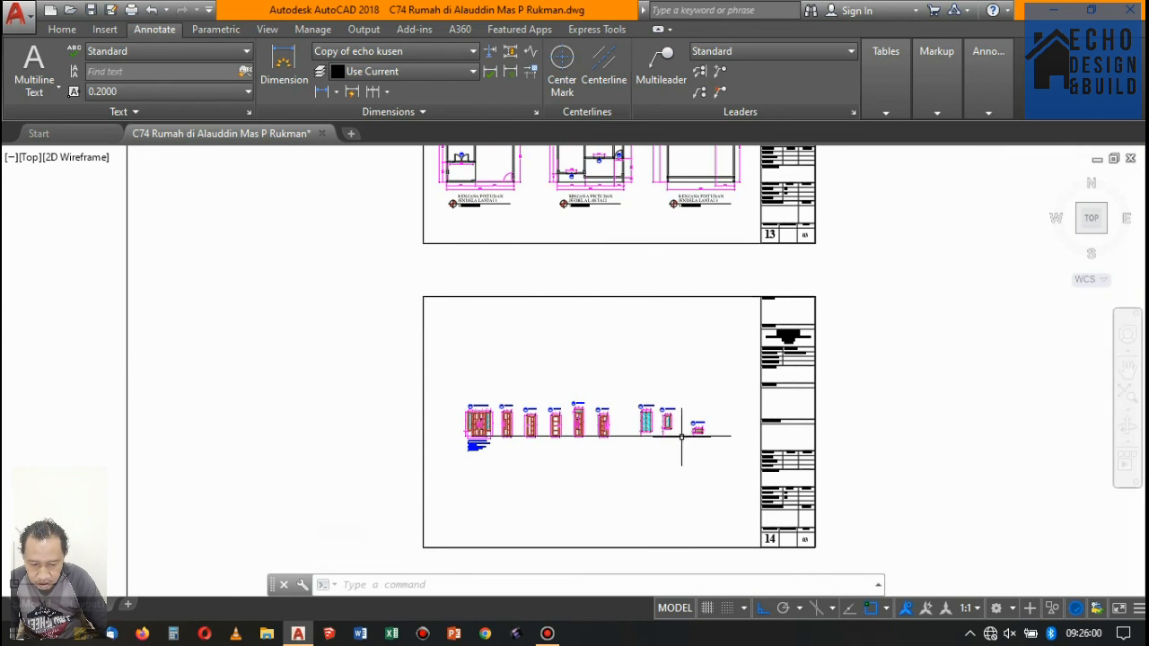
scroll(570, 399, up, 4)
scroll(571, 377, down, 6)
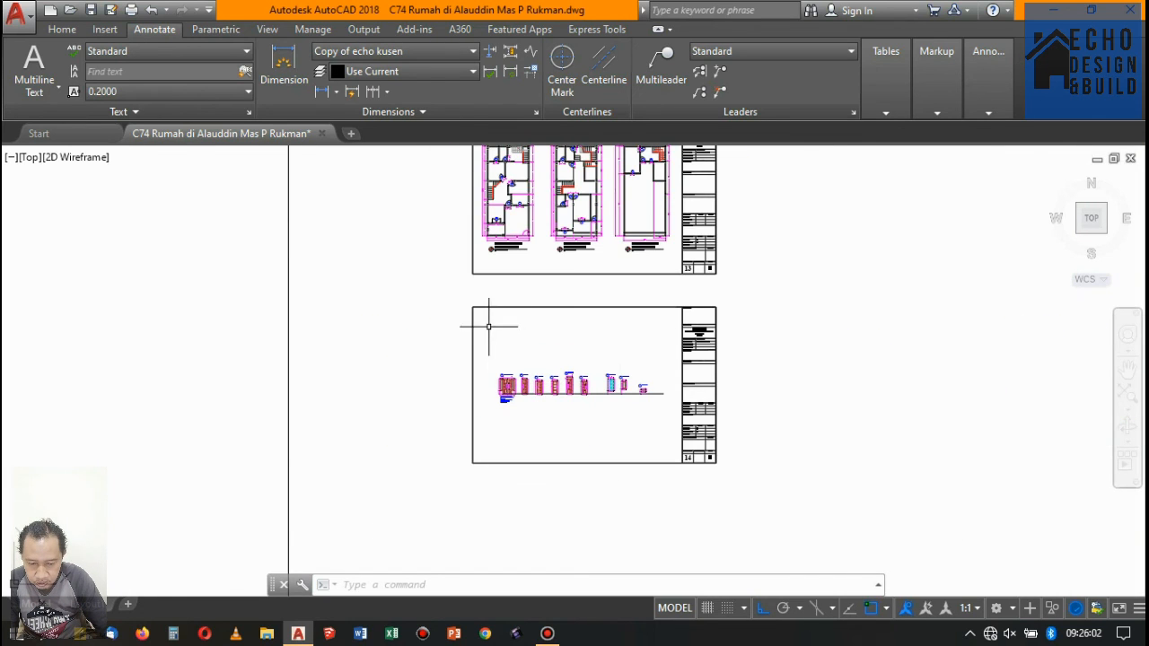
scroll(544, 398, up, 4)
scroll(501, 384, down, 4)
scroll(501, 384, up, 4)
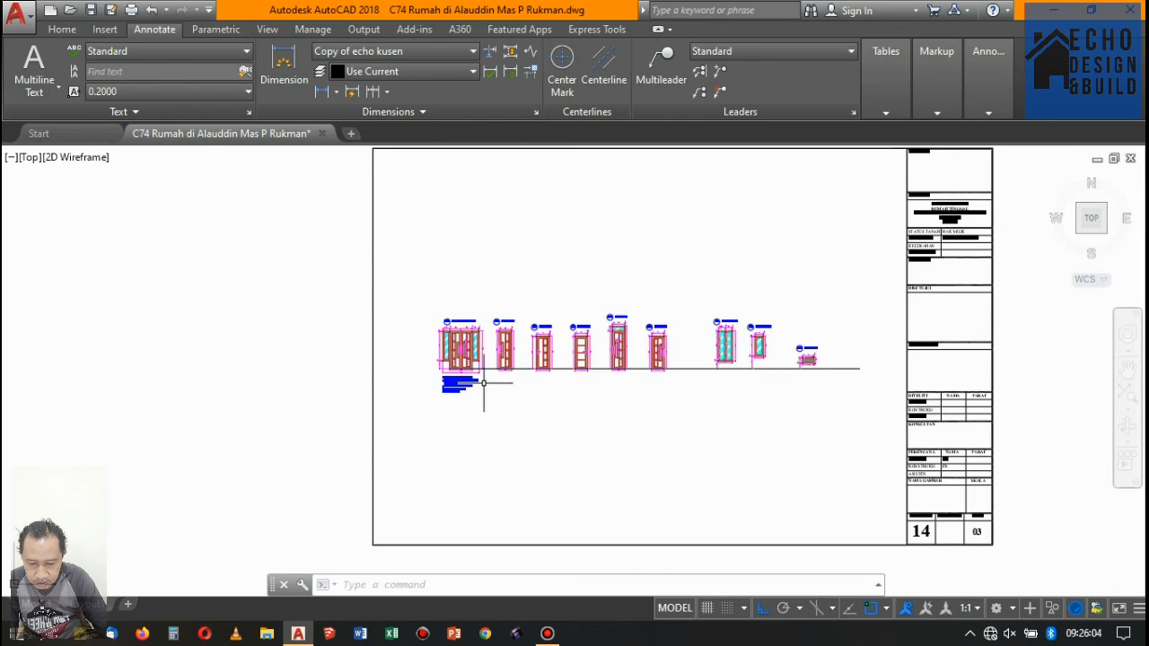
- Save the drawing with the frame elevations and the PJ-01 note on sheet 14
scroll(542, 362, down, 4)
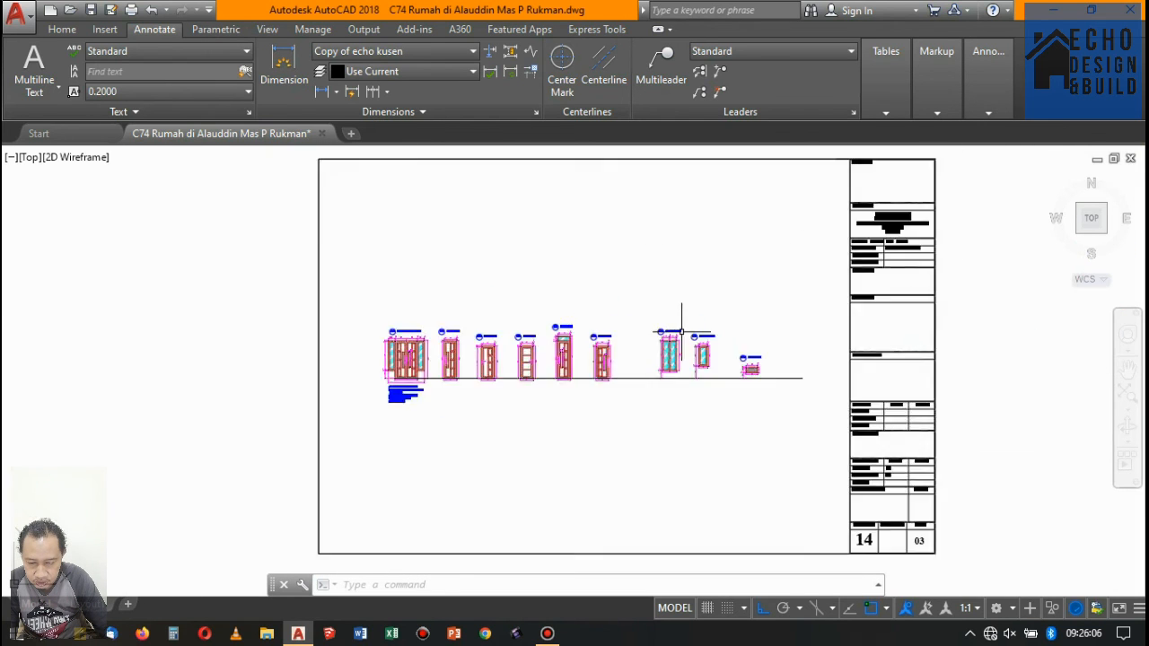
scroll(583, 370, up, 4)
scroll(628, 378, down, 4)
scroll(628, 378, down, 2)
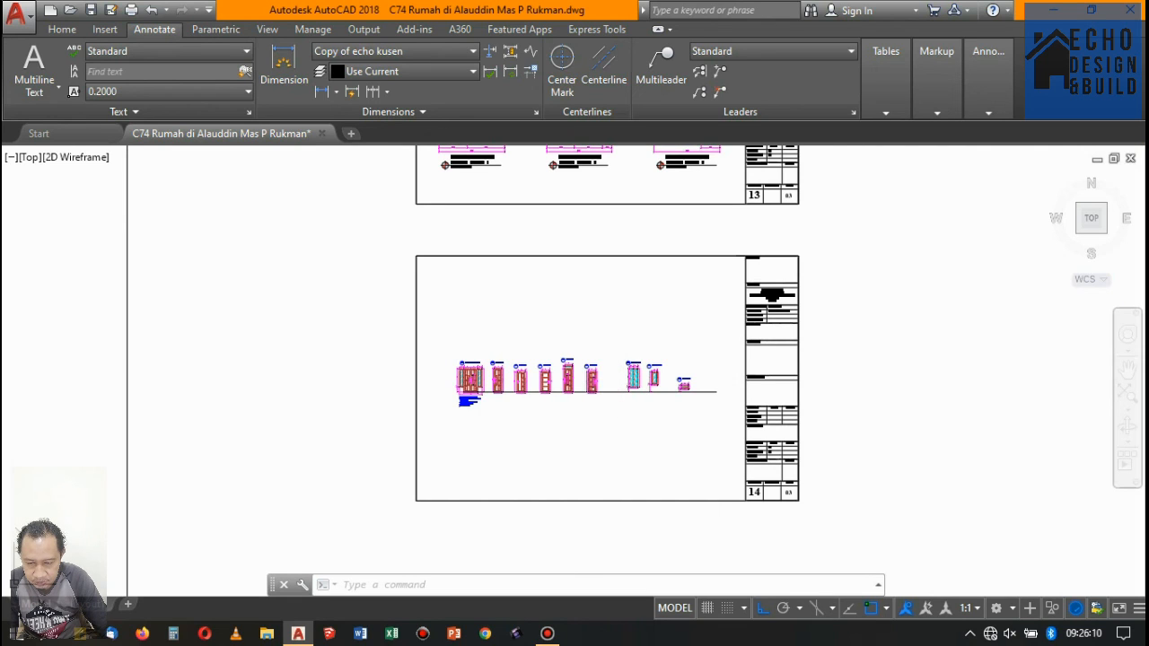
key(ctrl+s)
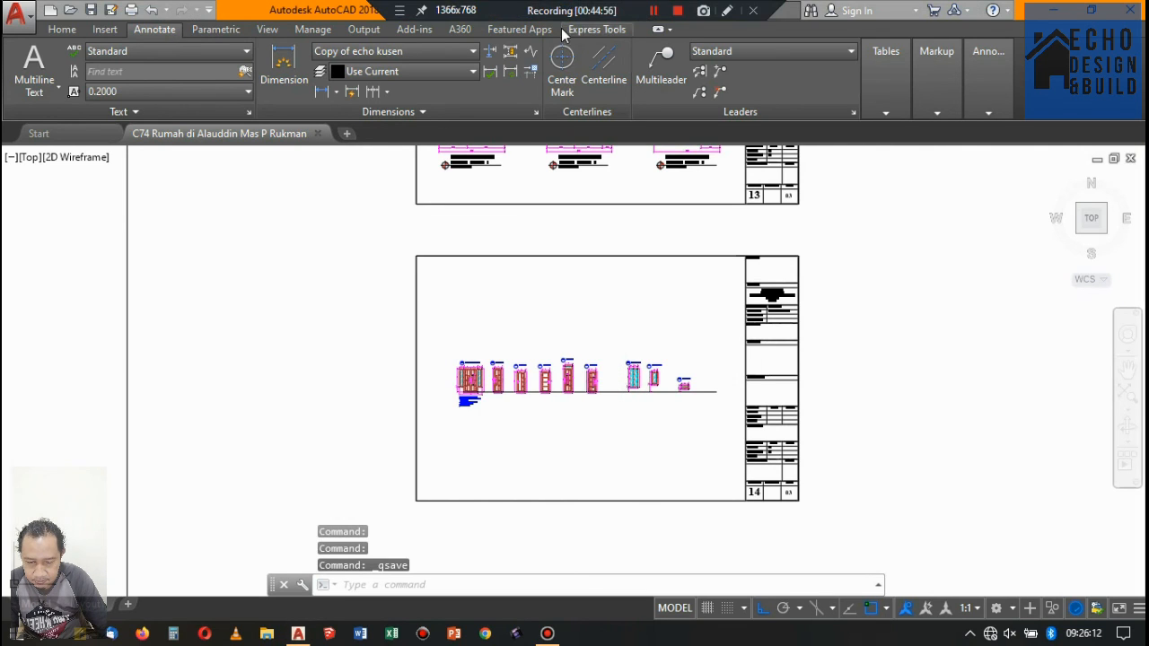
- Review the PJ-01 frame with its bulleted note and dimensions, and compare it with the neighbouring door elevations P-01 to P-05
scroll(469, 394, up, 4)
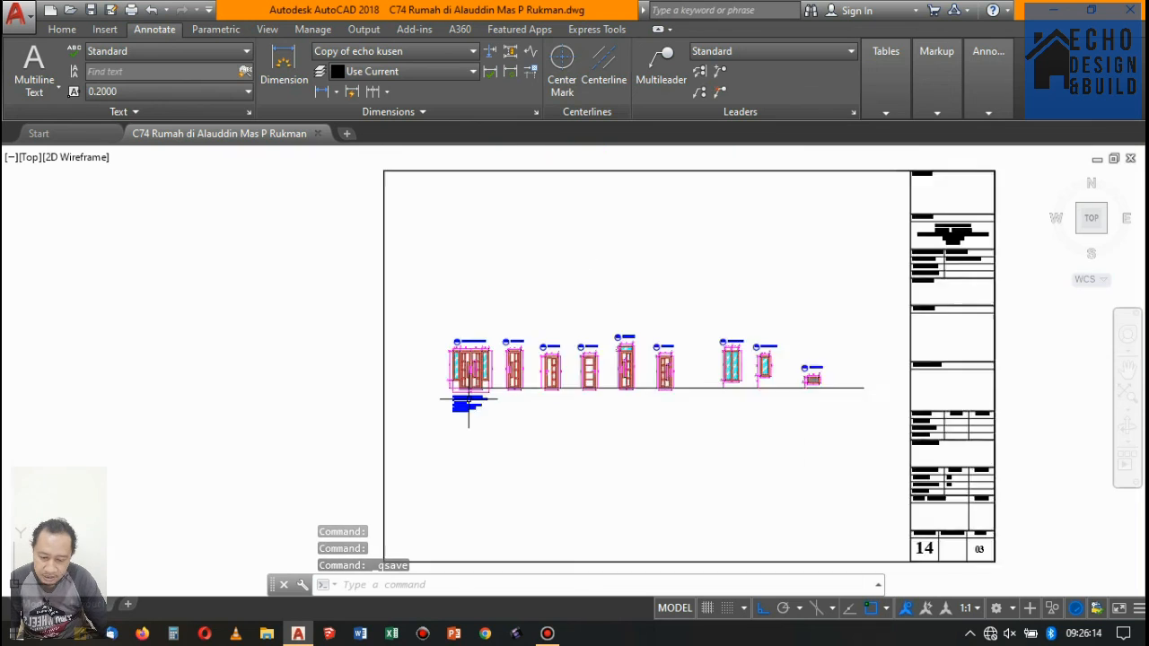
scroll(527, 345, down, 2)
scroll(559, 347, up, 5)
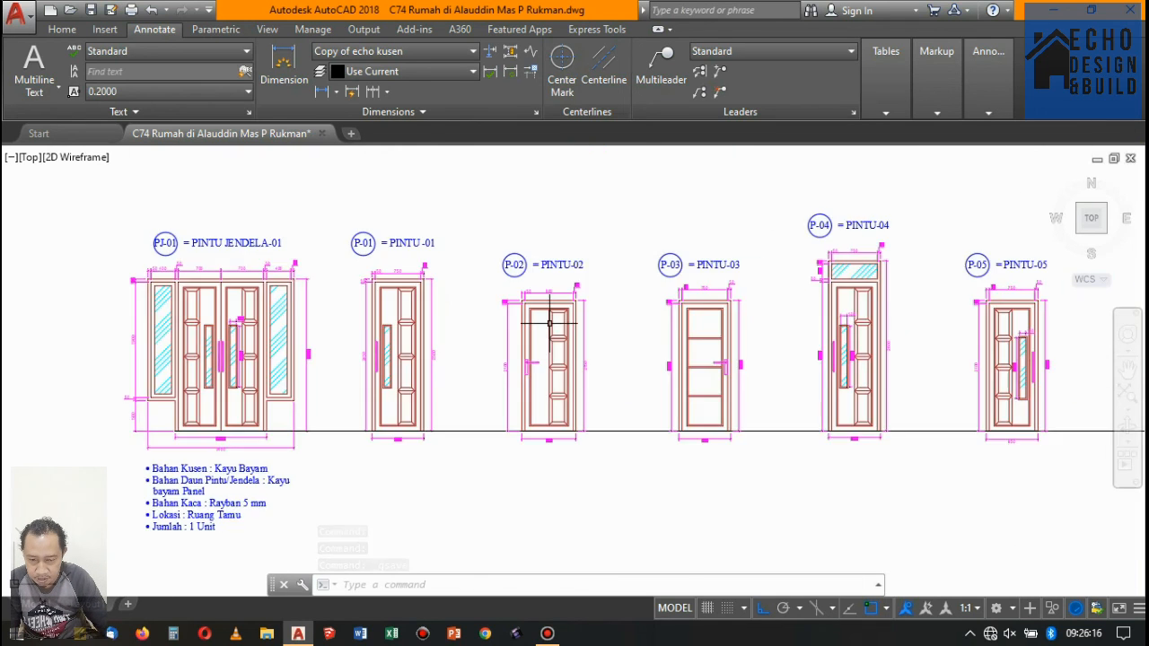
scroll(539, 341, down, 3)
scroll(484, 328, up, 2)
scroll(388, 443, up, 2)
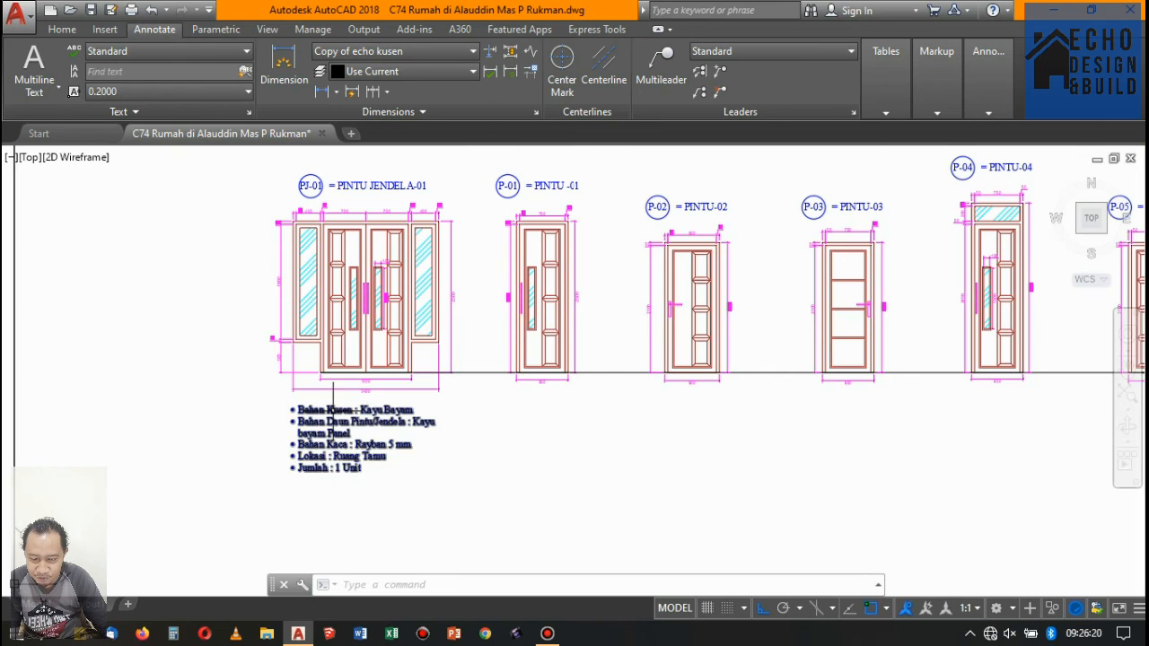
scroll(498, 426, down, 4)
scroll(498, 427, up, 2)
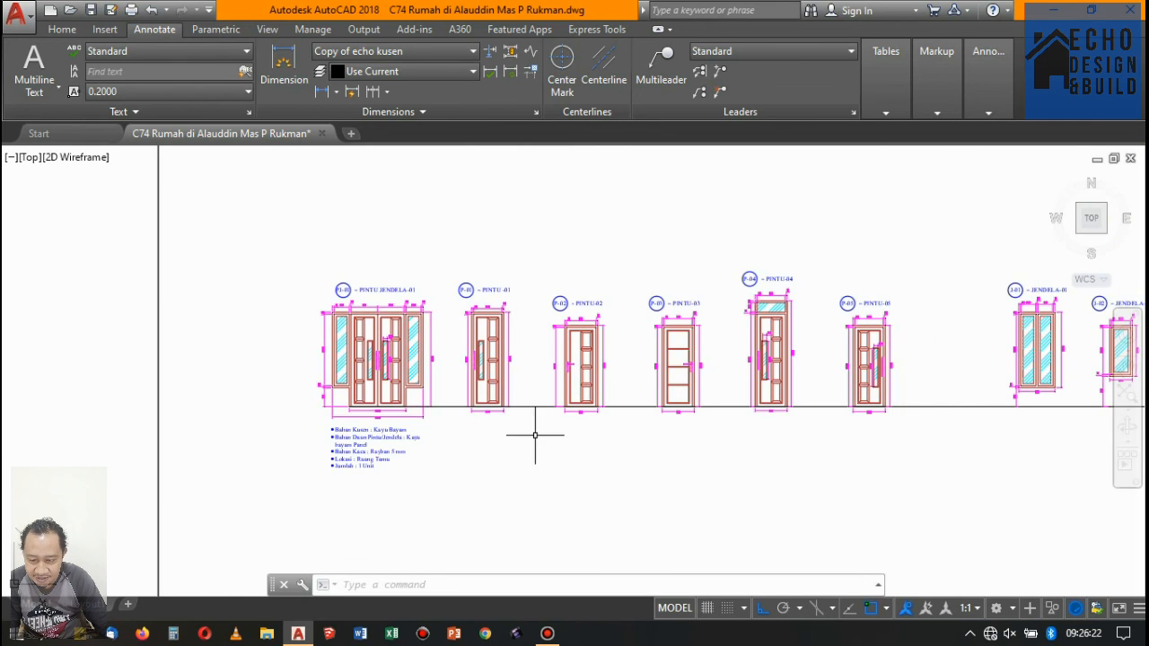
scroll(530, 436, up, 3)
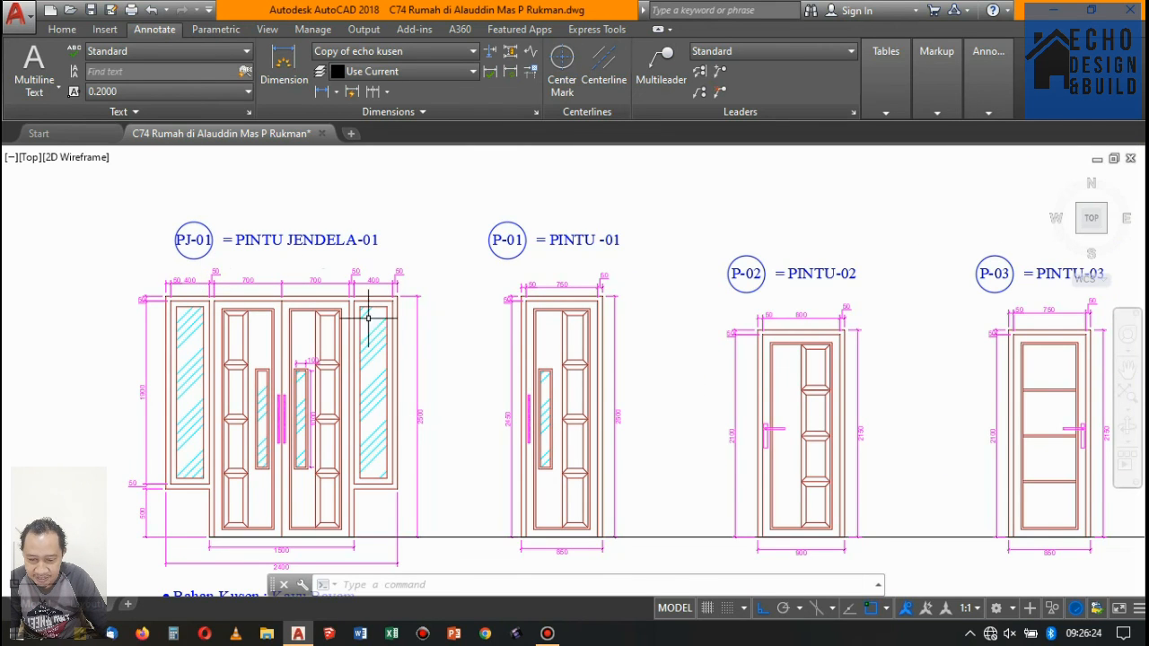
scroll(217, 266, down, 1)
scroll(440, 342, down, 3)
scroll(440, 343, up, 3)
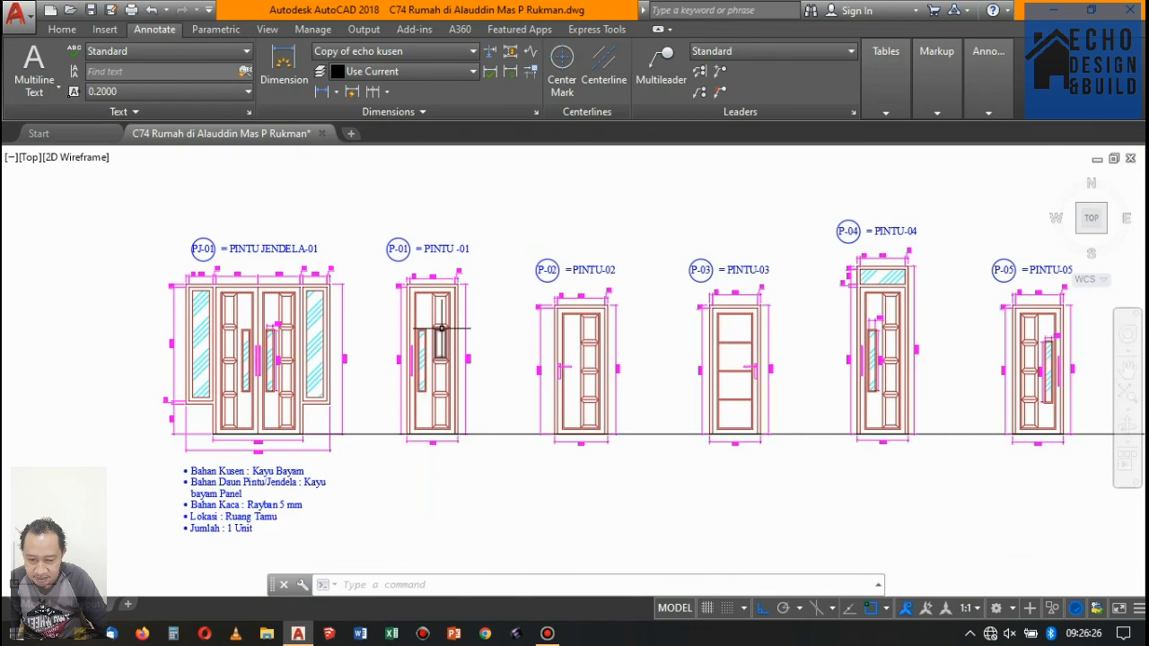
scroll(433, 334, up, 1)
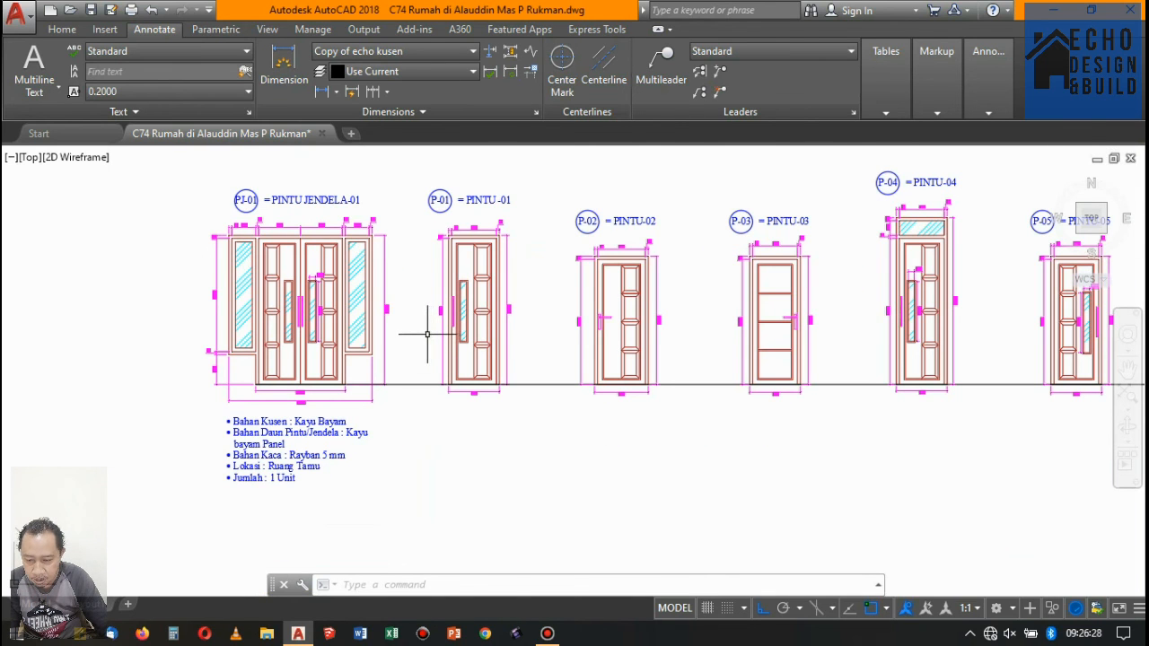
scroll(410, 321, down, 3)
scroll(377, 341, up, 3)
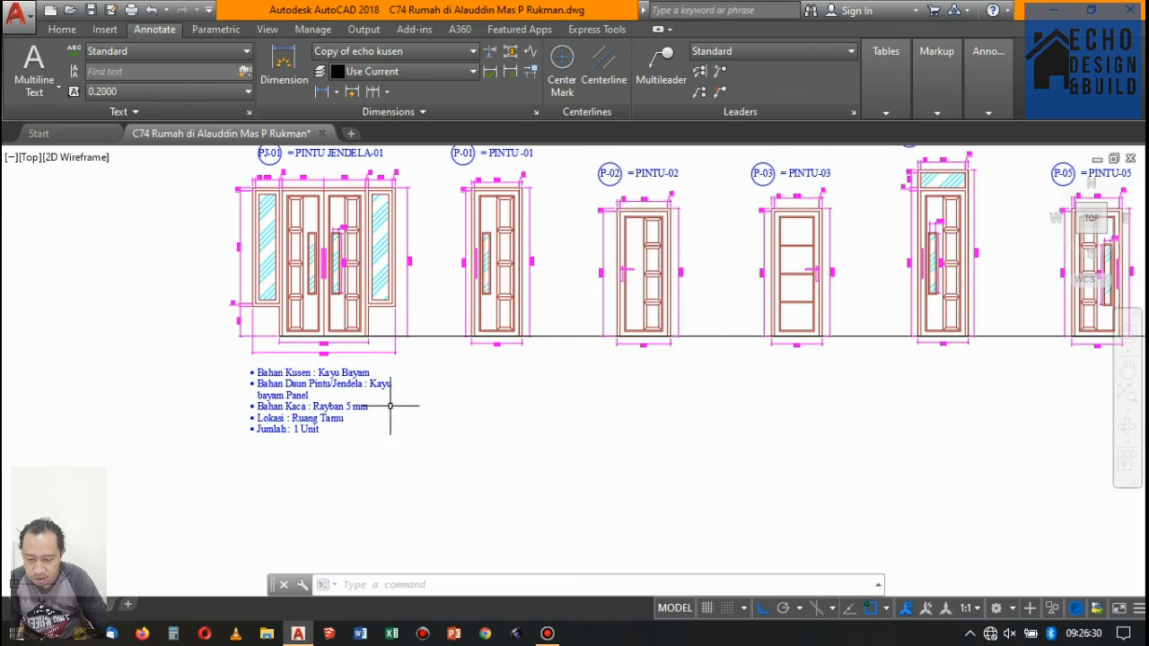
scroll(401, 412, up, 2)
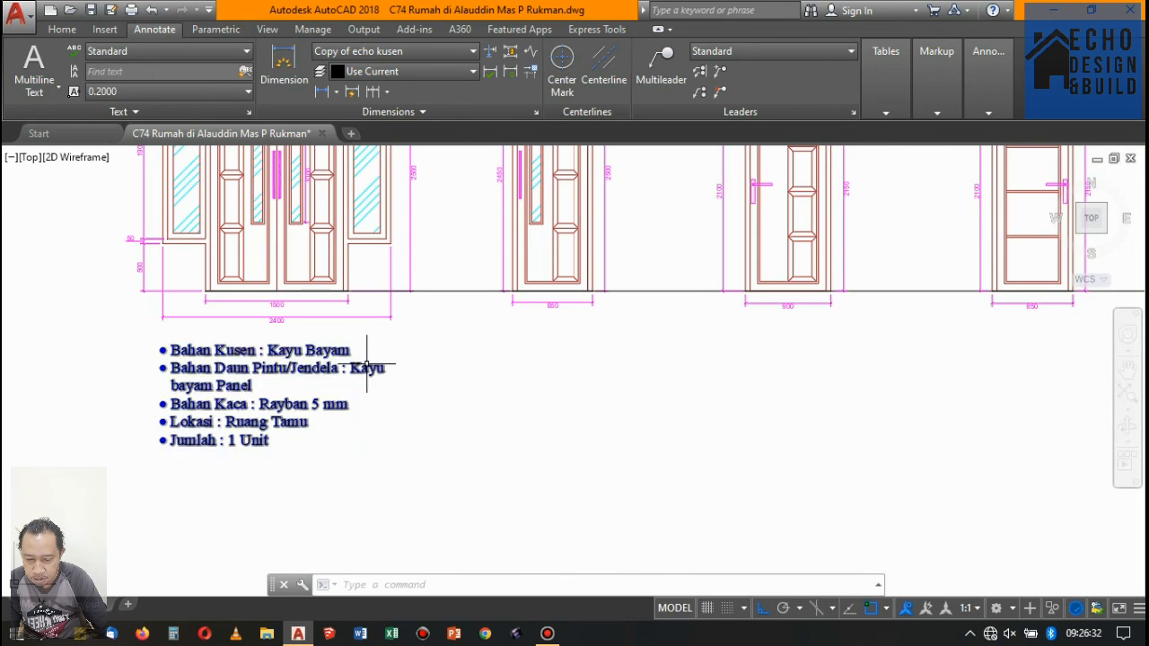
scroll(366, 361, down, 3)
scroll(355, 241, up, 3)
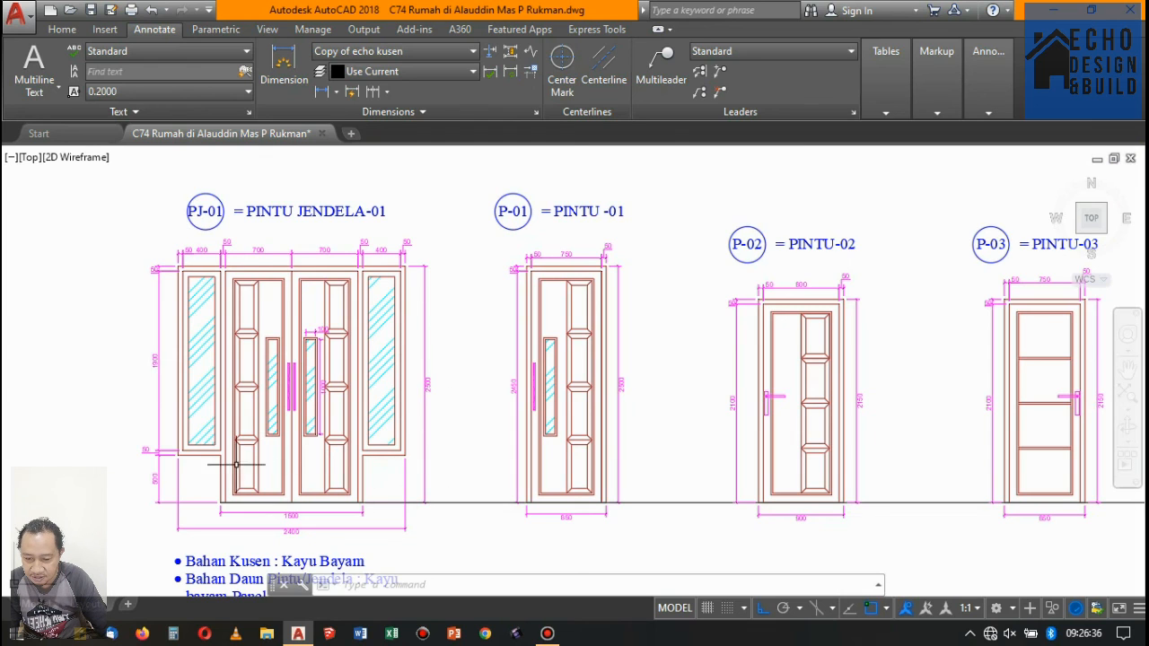
scroll(331, 440, down, 3)
scroll(375, 377, up, 3)
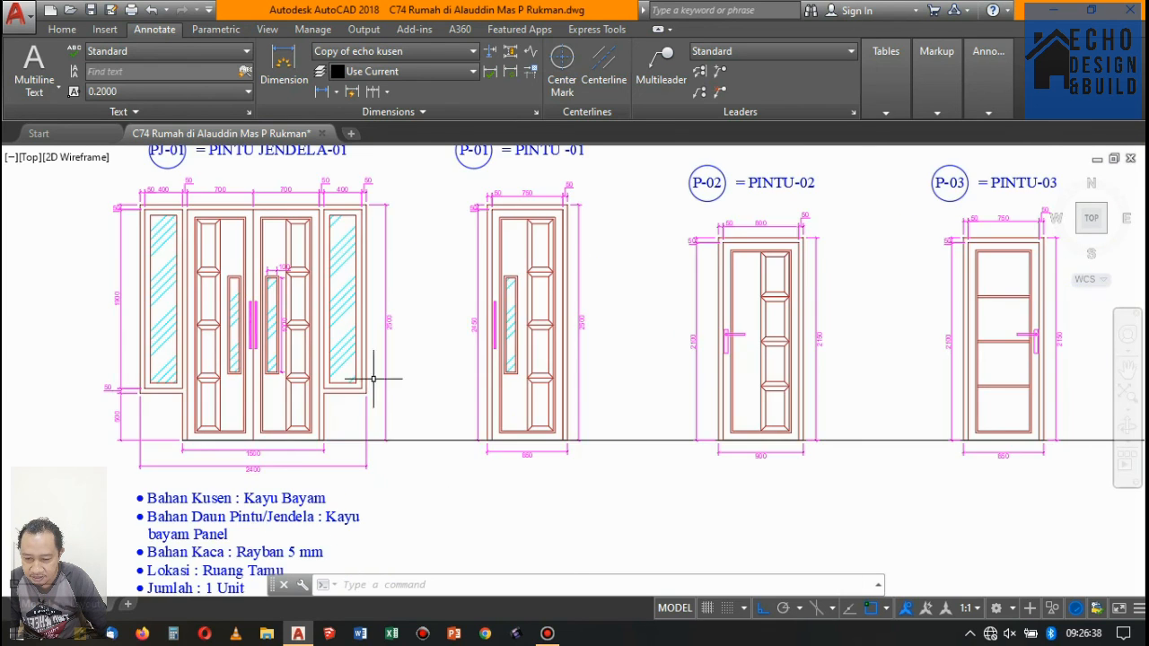
scroll(375, 384, down, 3)
scroll(375, 375, up, 2)
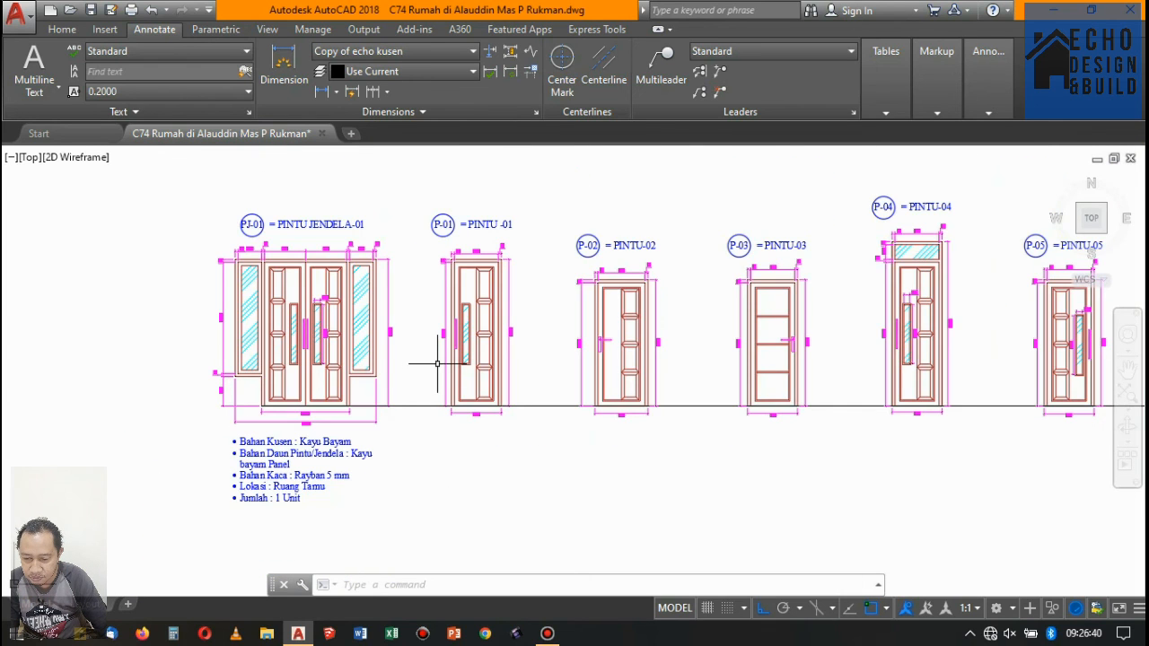